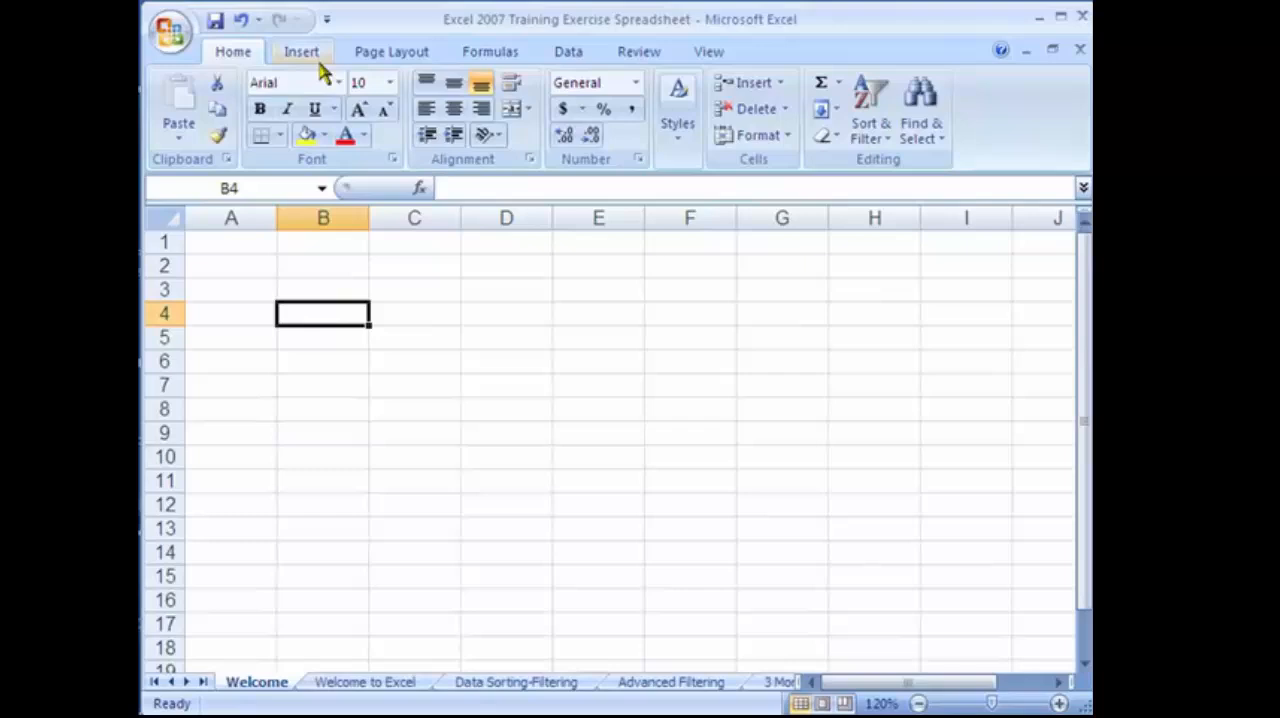
Look through the Insert, Page Layout, Formulas, Data, Review and View commands and return to the Home commands.
{"action": "left_click", "coordinate": [318, 56]}
{"action": "left_click", "coordinate": [388, 58]}
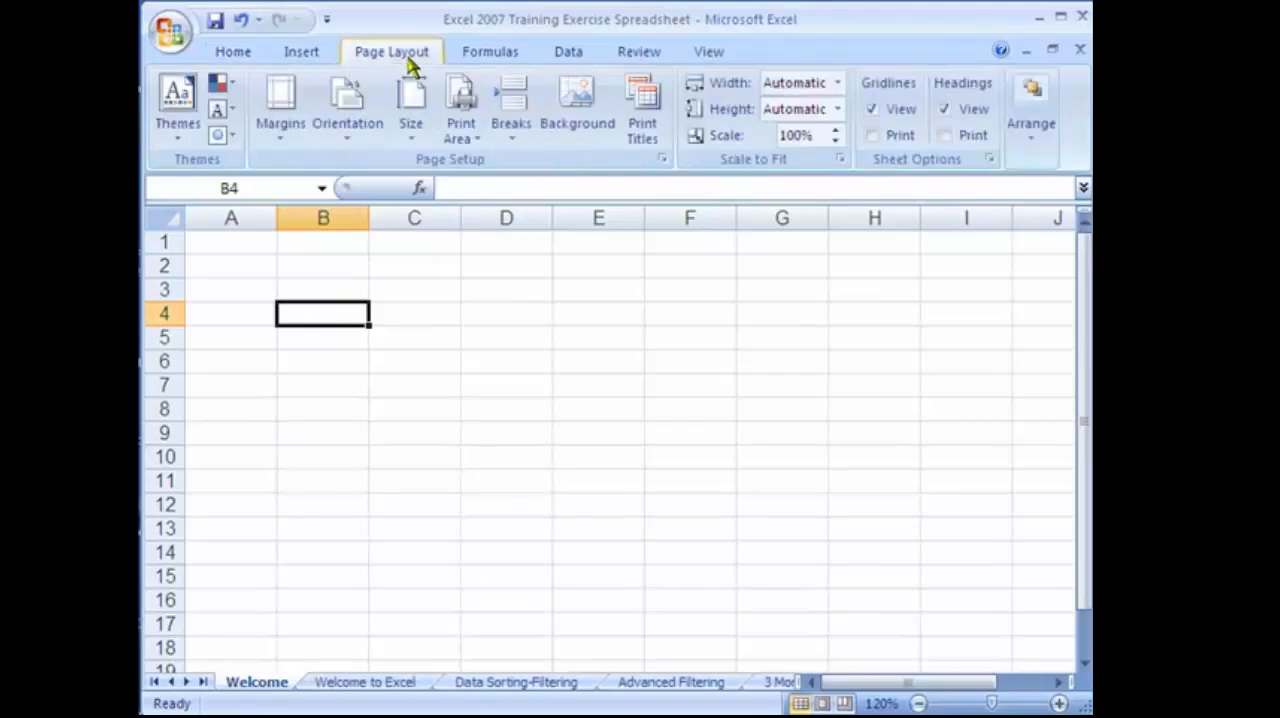
{"action": "left_click", "coordinate": [494, 55]}
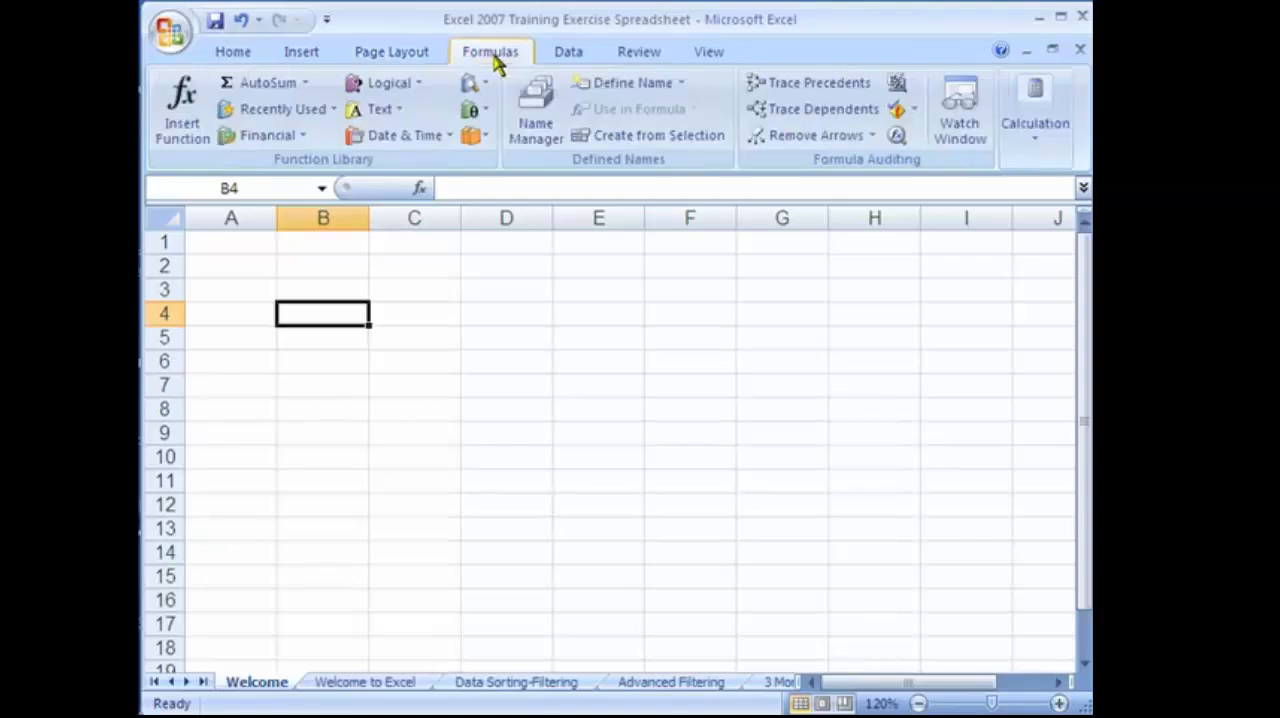
{"action": "left_click", "coordinate": [566, 55]}
{"action": "left_click", "coordinate": [630, 55]}
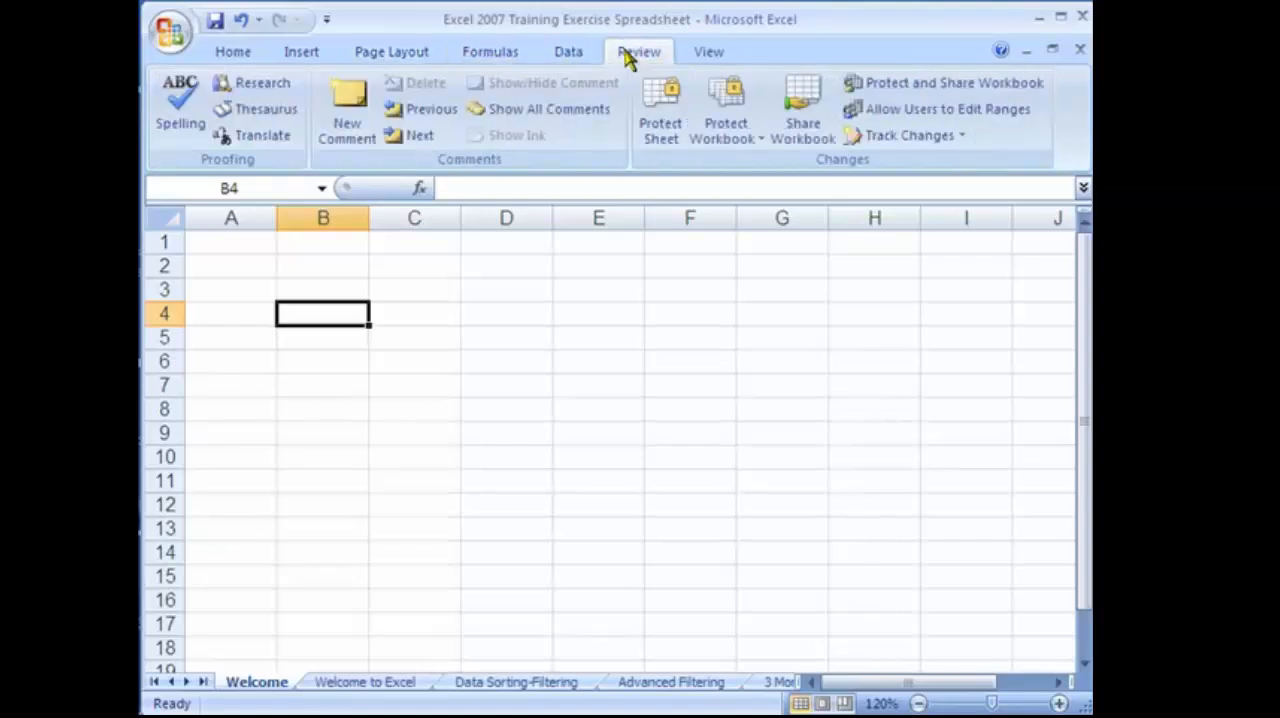
{"action": "left_click", "coordinate": [705, 55]}
{"action": "left_click", "coordinate": [262, 56]}
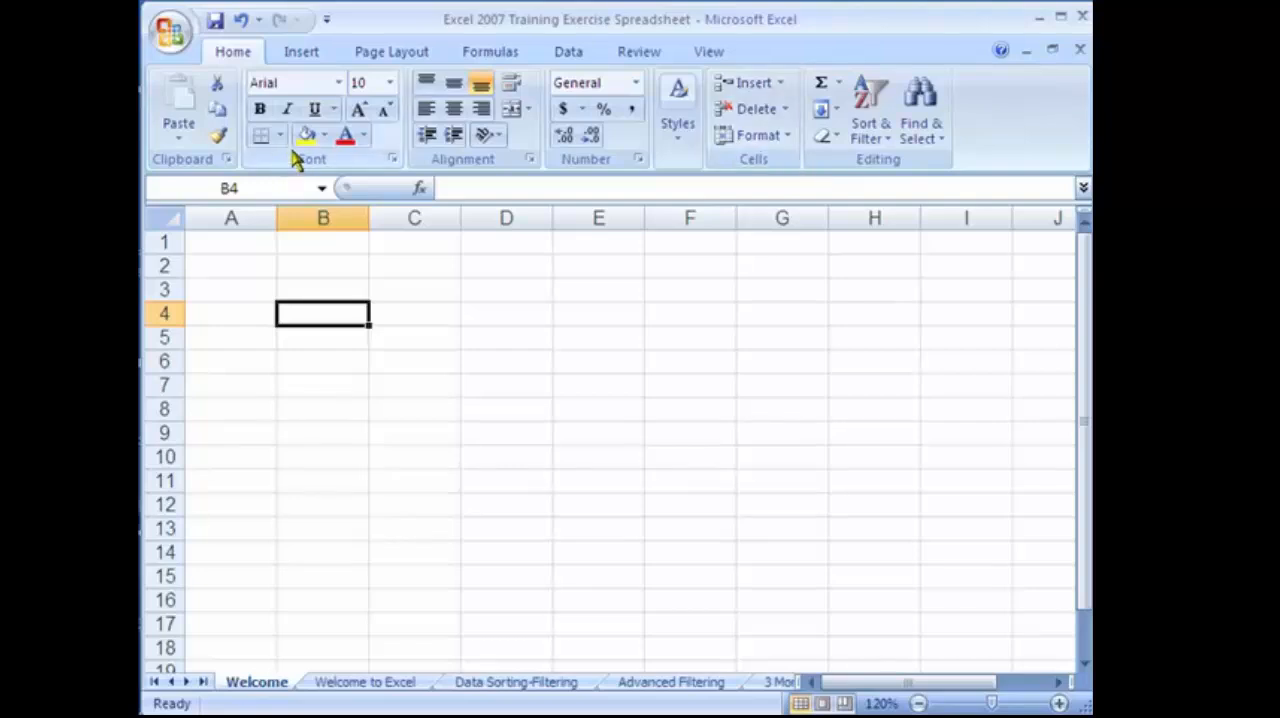
Inspect the full font settings for cell B4 and close them without changing anything.
{"action": "left_click", "coordinate": [393, 160]}
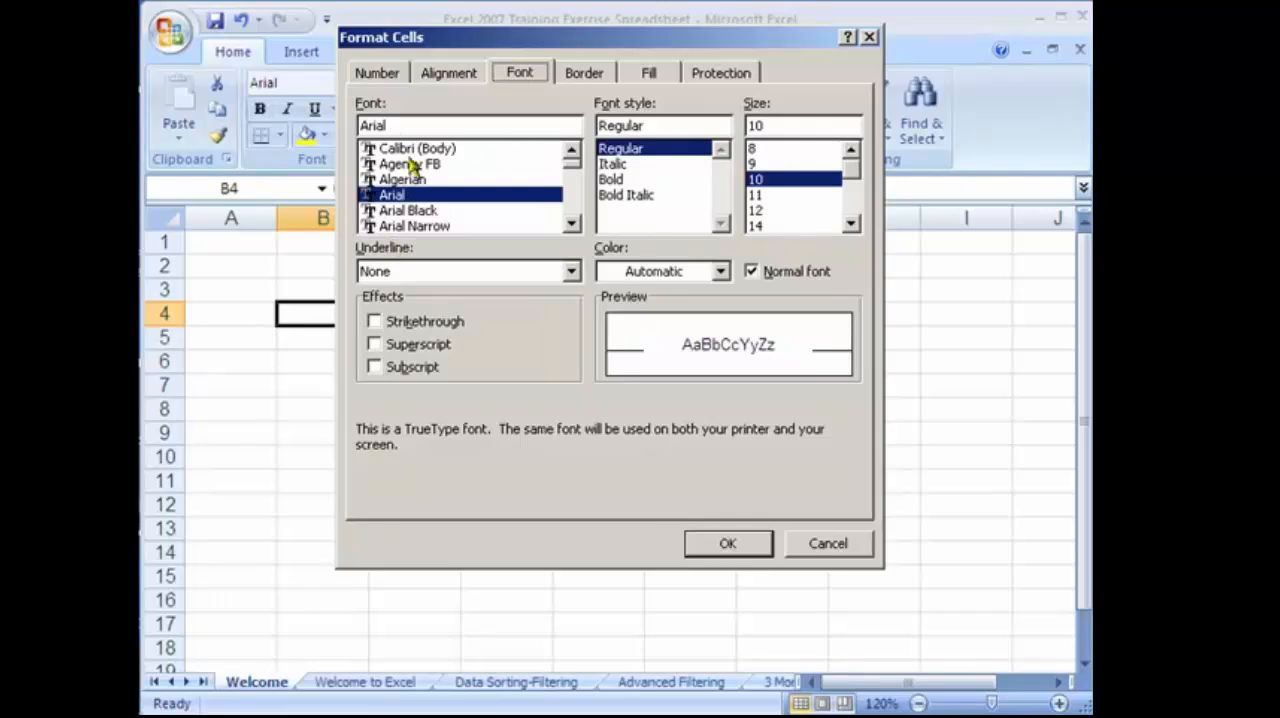
{"action": "left_click", "coordinate": [740, 542]}
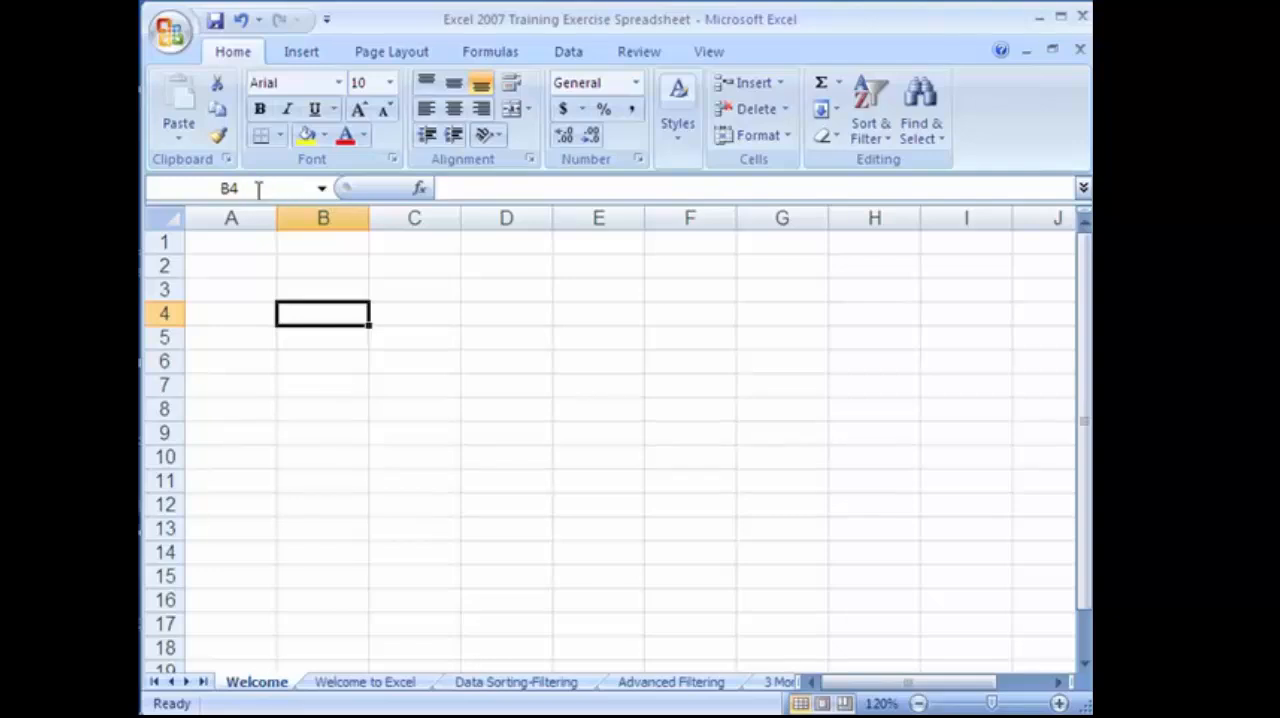
Activate the formula bar for cell B4, leave it empty, and select cell B7.
{"action": "left_click", "coordinate": [590, 195]}
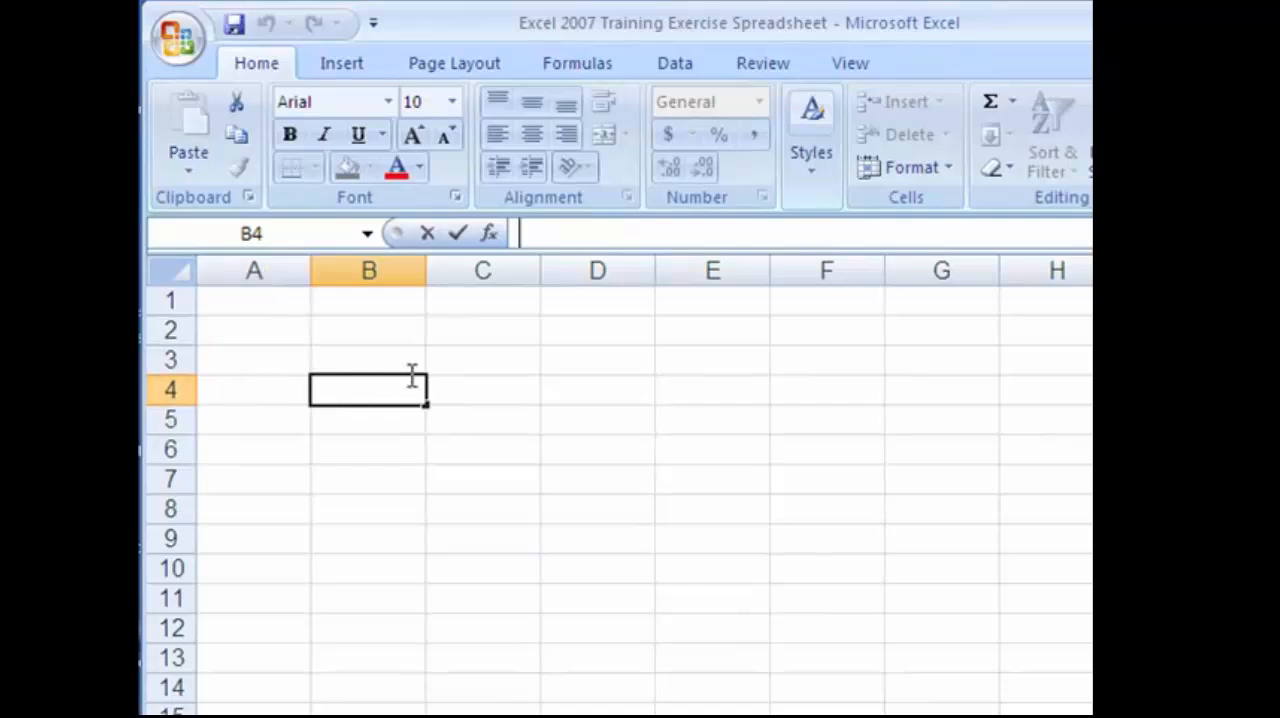
{"action": "left_click", "coordinate": [290, 390]}
{"action": "left_click", "coordinate": [340, 385]}
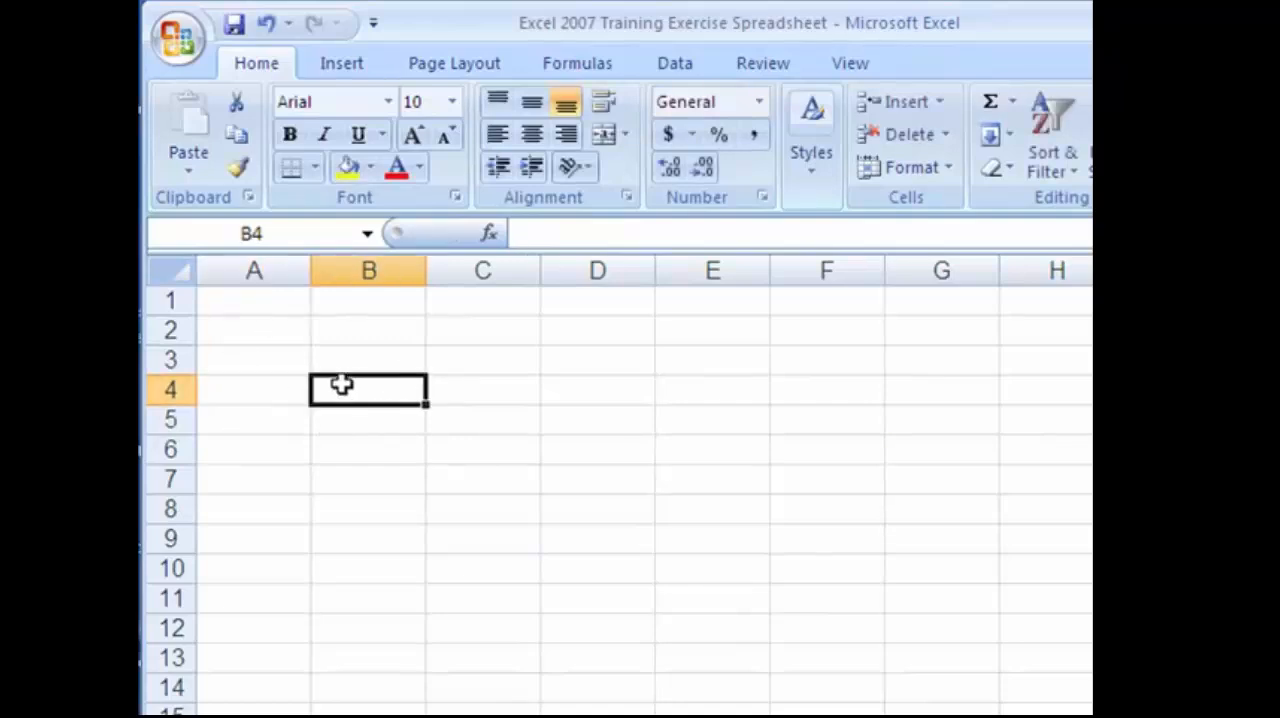
{"action": "left_click", "coordinate": [379, 437]}
{"action": "left_click", "coordinate": [380, 478]}
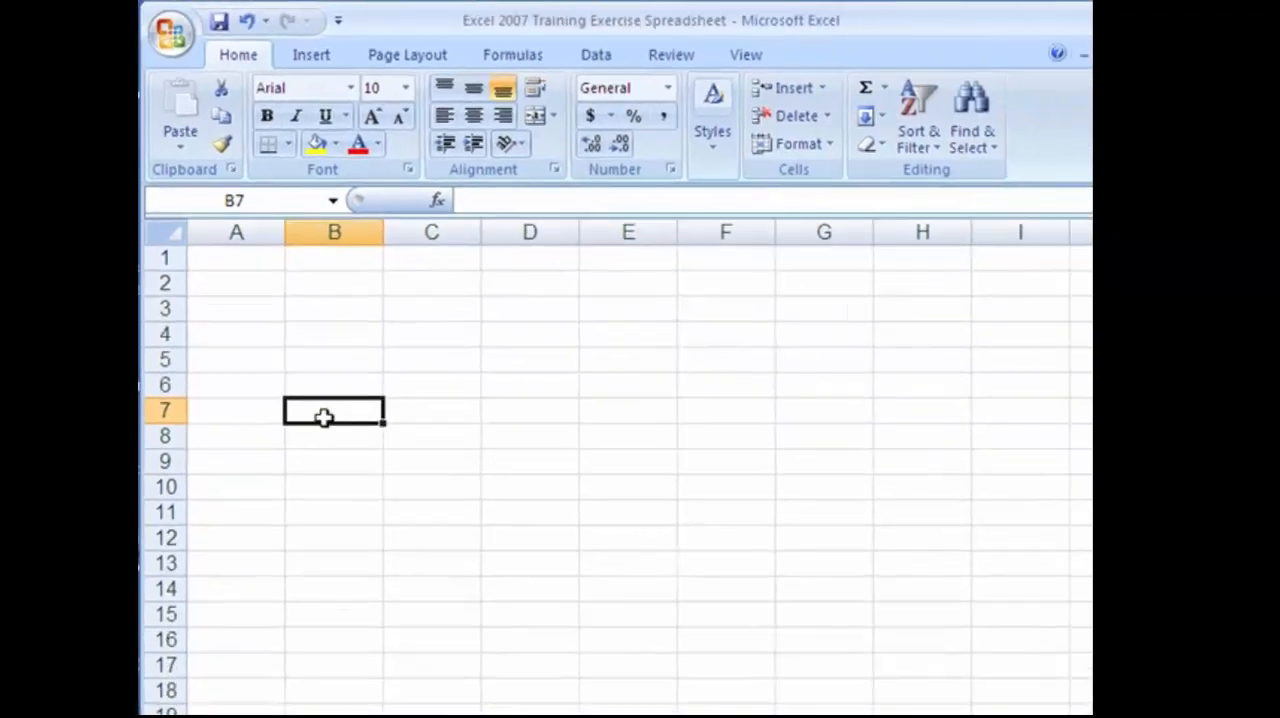
Create a new blank workbook and view Sheet2 and Sheet3 before returning to Sheet1.
{"action": "key", "text": "ctrl+n"}
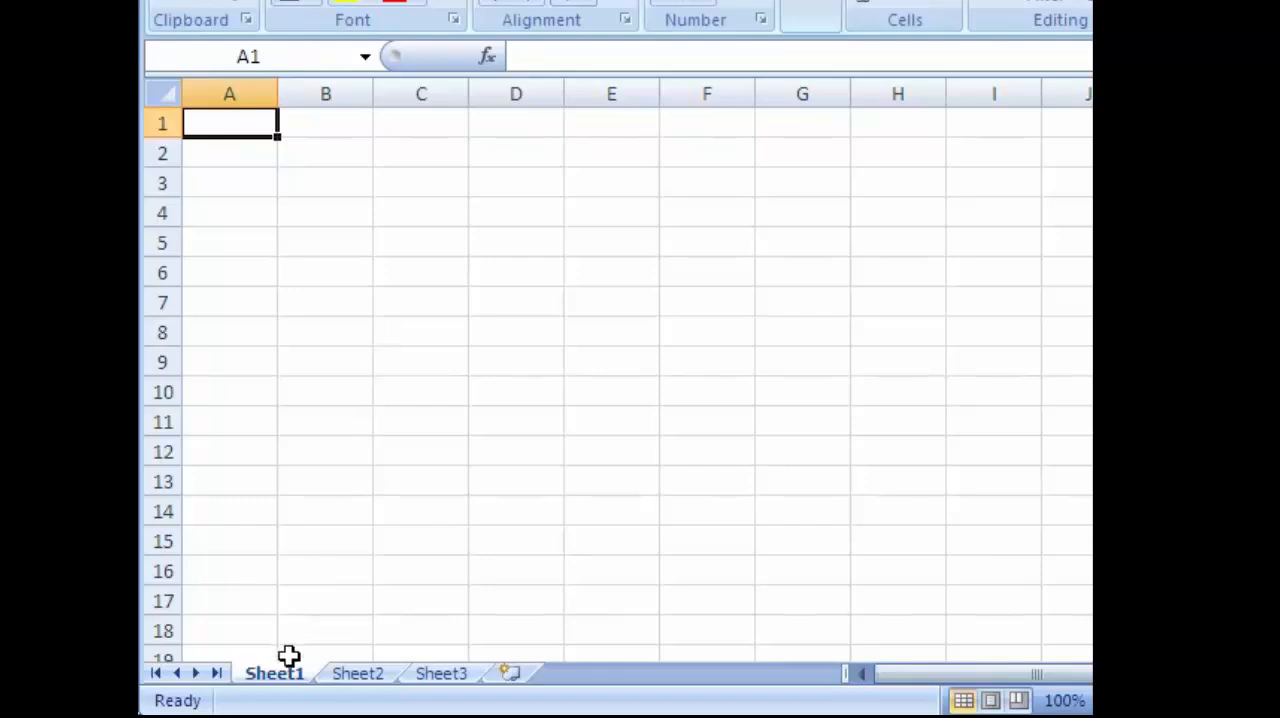
{"action": "left_click", "coordinate": [335, 677]}
{"action": "left_click", "coordinate": [276, 677]}
{"action": "left_click", "coordinate": [357, 677]}
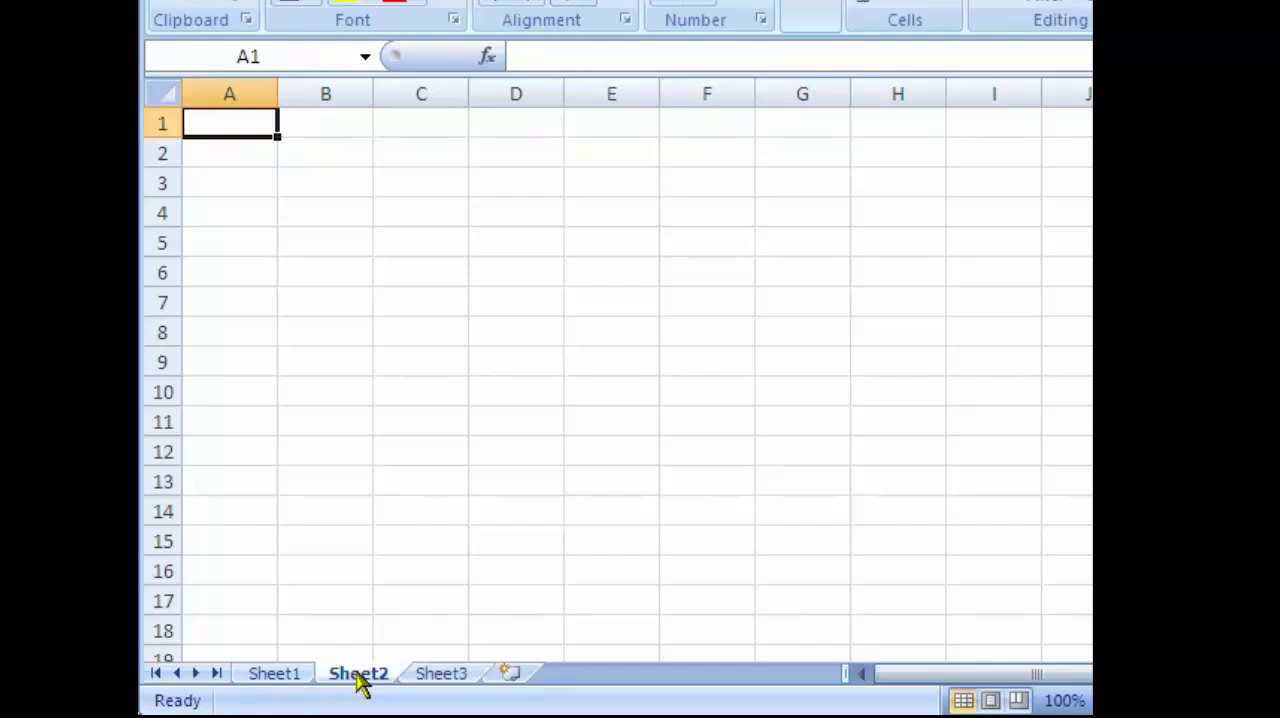
{"action": "left_click", "coordinate": [447, 678]}
{"action": "left_click", "coordinate": [372, 677]}
{"action": "left_click", "coordinate": [283, 679]}
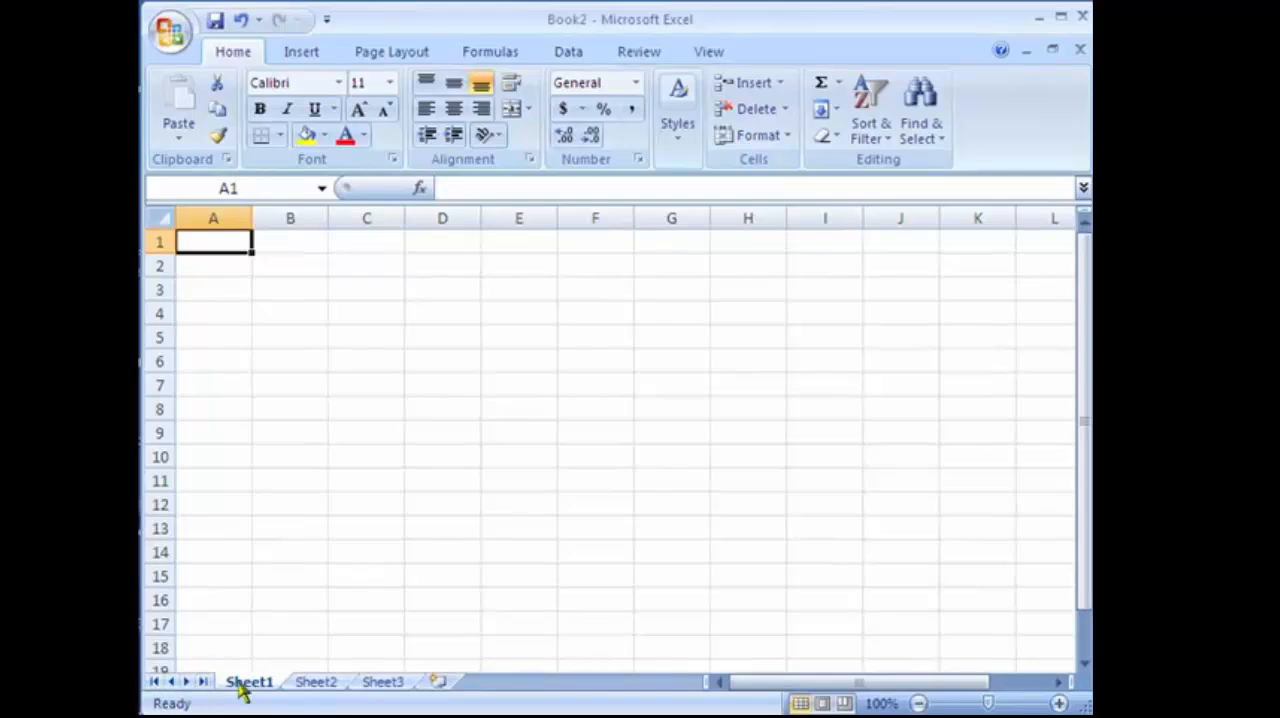
Insert two new worksheets after Sheet3.
{"action": "left_click", "coordinate": [438, 684]}
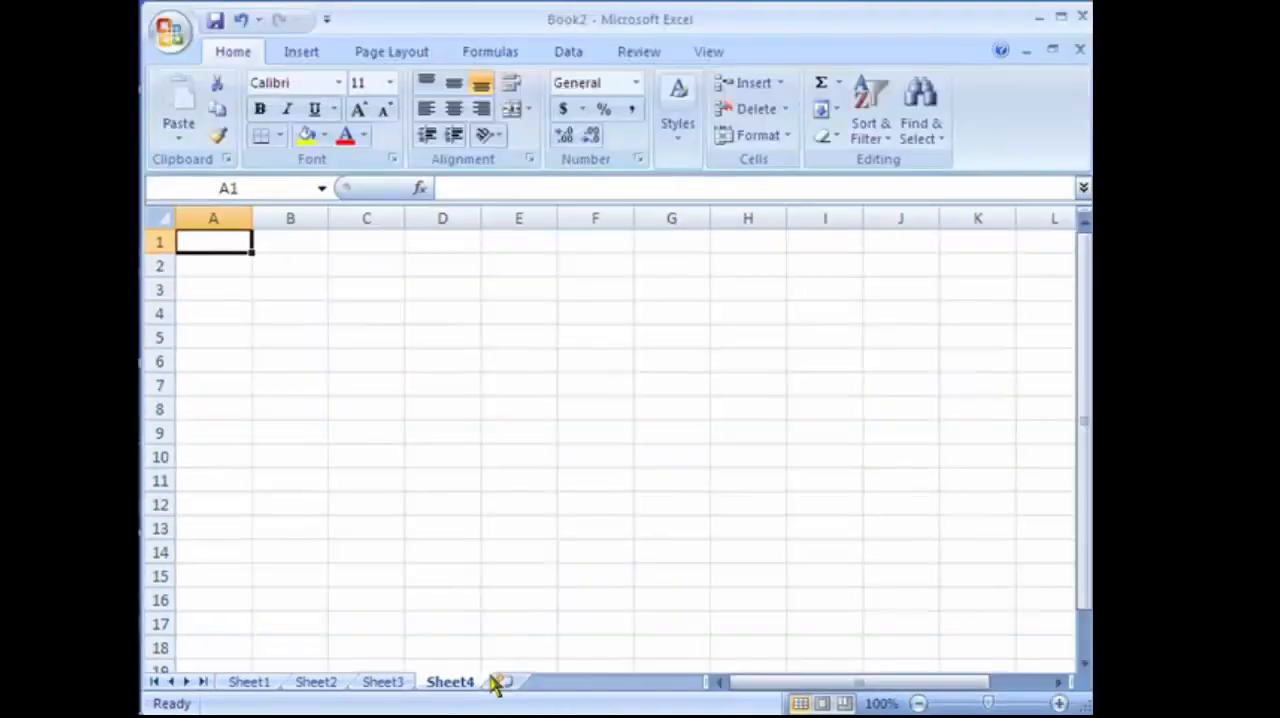
{"action": "left_click", "coordinate": [504, 681]}
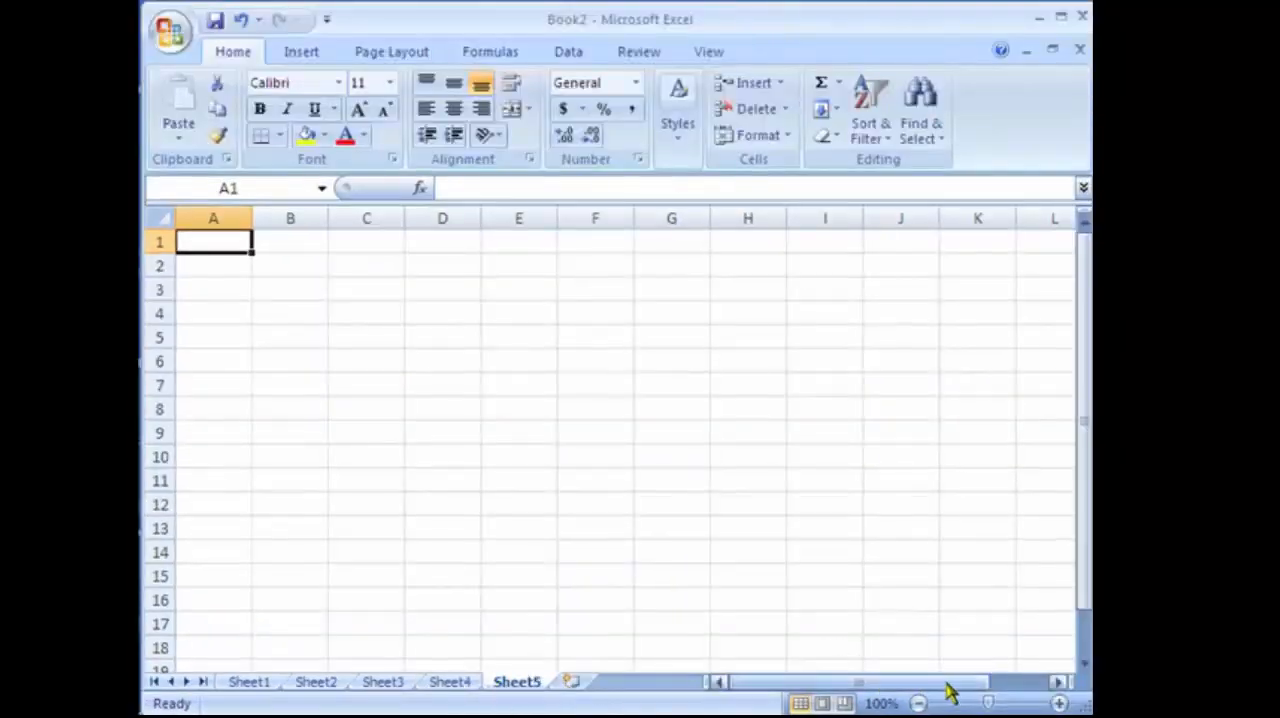
Examine the columns of the newest sheet sideways and at a larger magnification, ending at 100% zoom.
{"action": "left_click_drag", "start_coordinate": [943, 683], "coordinate": [1051, 684]}
{"action": "left_click", "coordinate": [1055, 683]}
{"action": "left_click", "coordinate": [719, 681]}
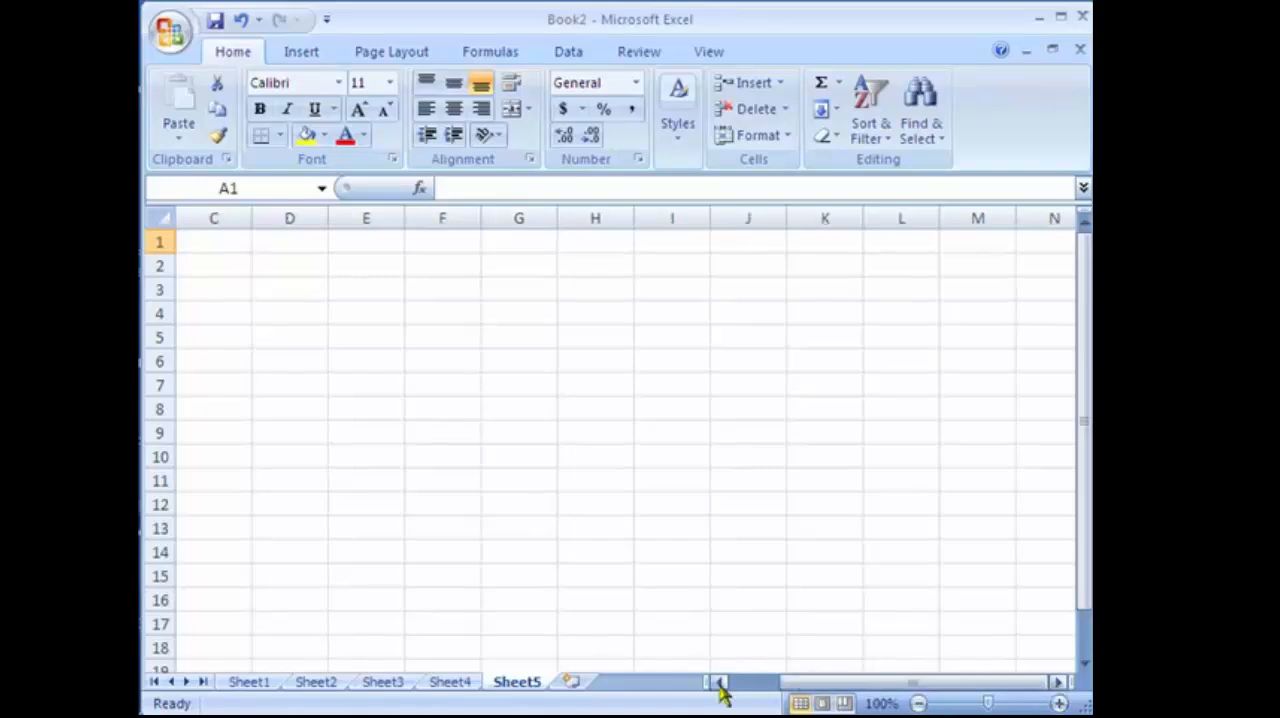
{"action": "left_click", "coordinate": [719, 681]}
{"action": "left_click", "coordinate": [719, 681]}
{"action": "left_click", "coordinate": [1057, 682]}
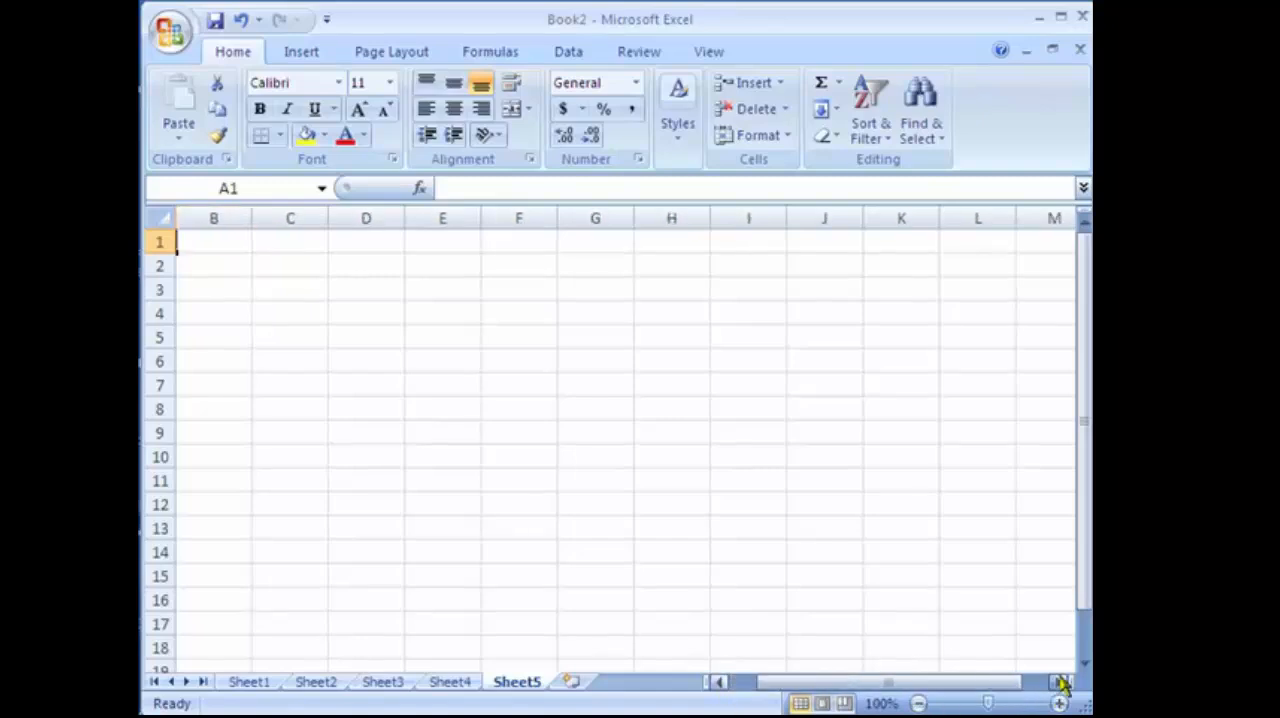
{"action": "left_click", "coordinate": [1057, 682]}
{"action": "left_click", "coordinate": [1057, 682]}
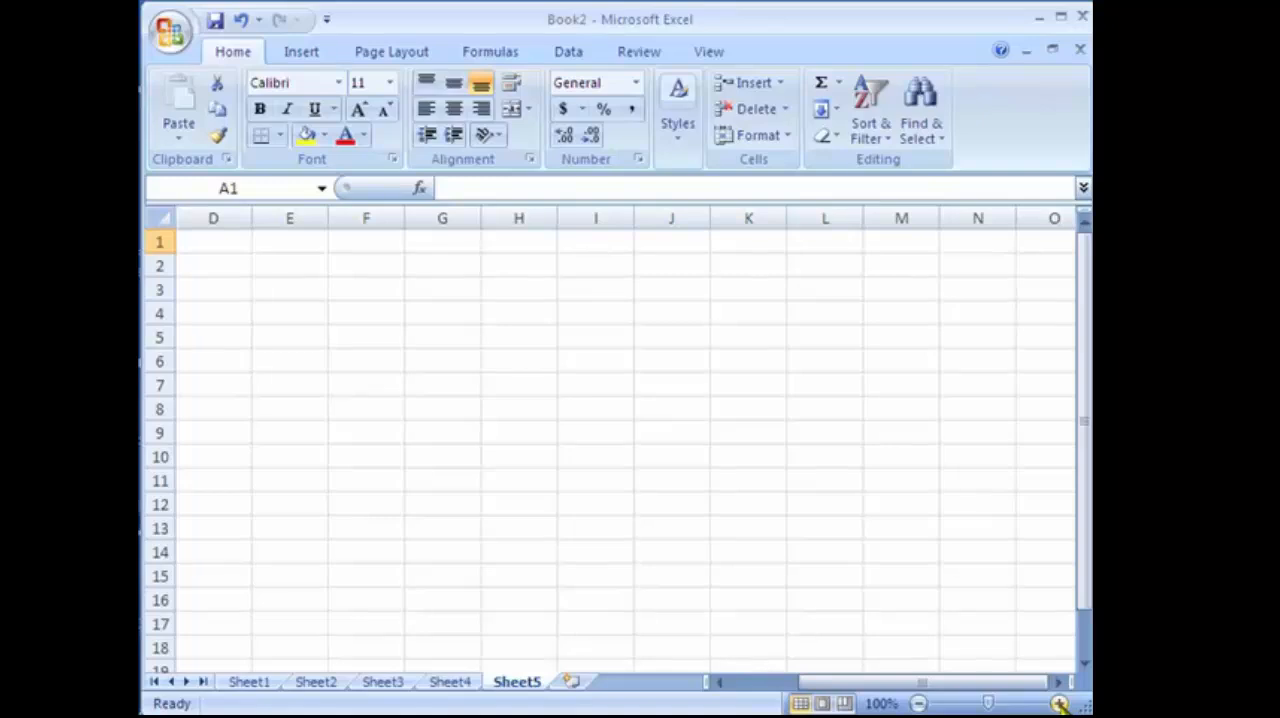
{"action": "left_click", "coordinate": [1059, 704]}
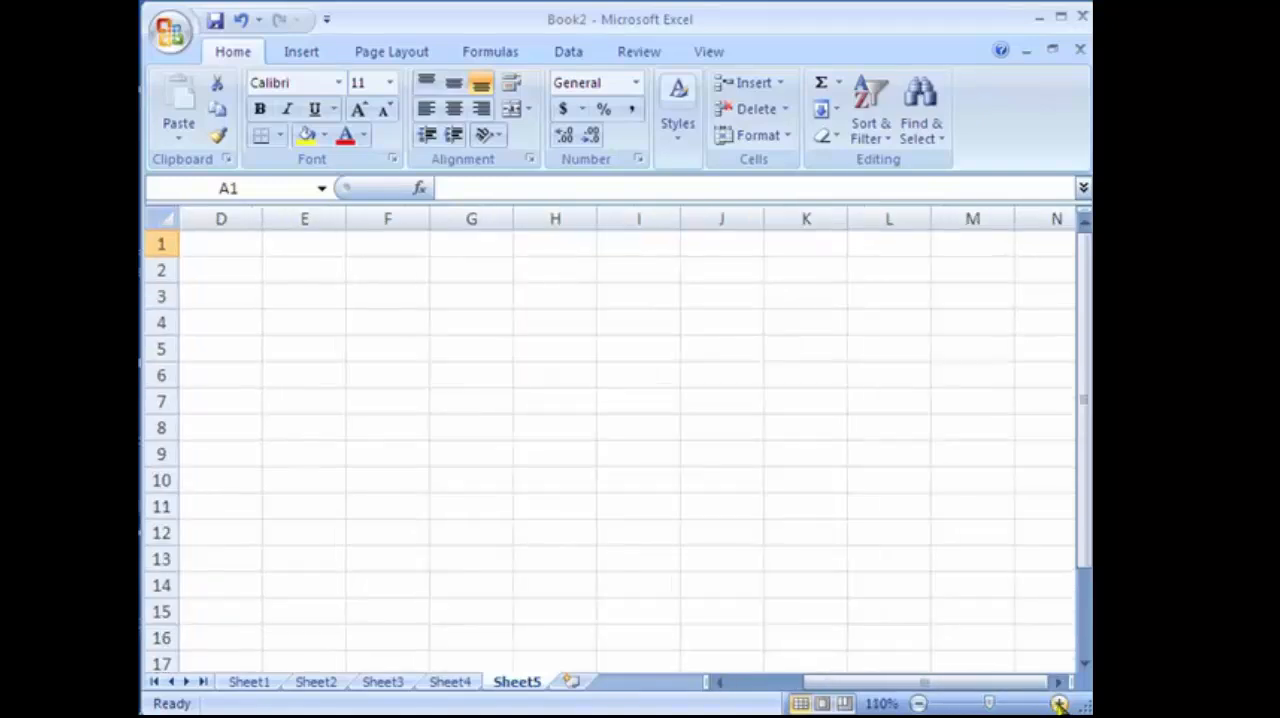
{"action": "left_click", "coordinate": [1059, 704]}
{"action": "left_click", "coordinate": [918, 704]}
{"action": "left_click", "coordinate": [918, 704]}
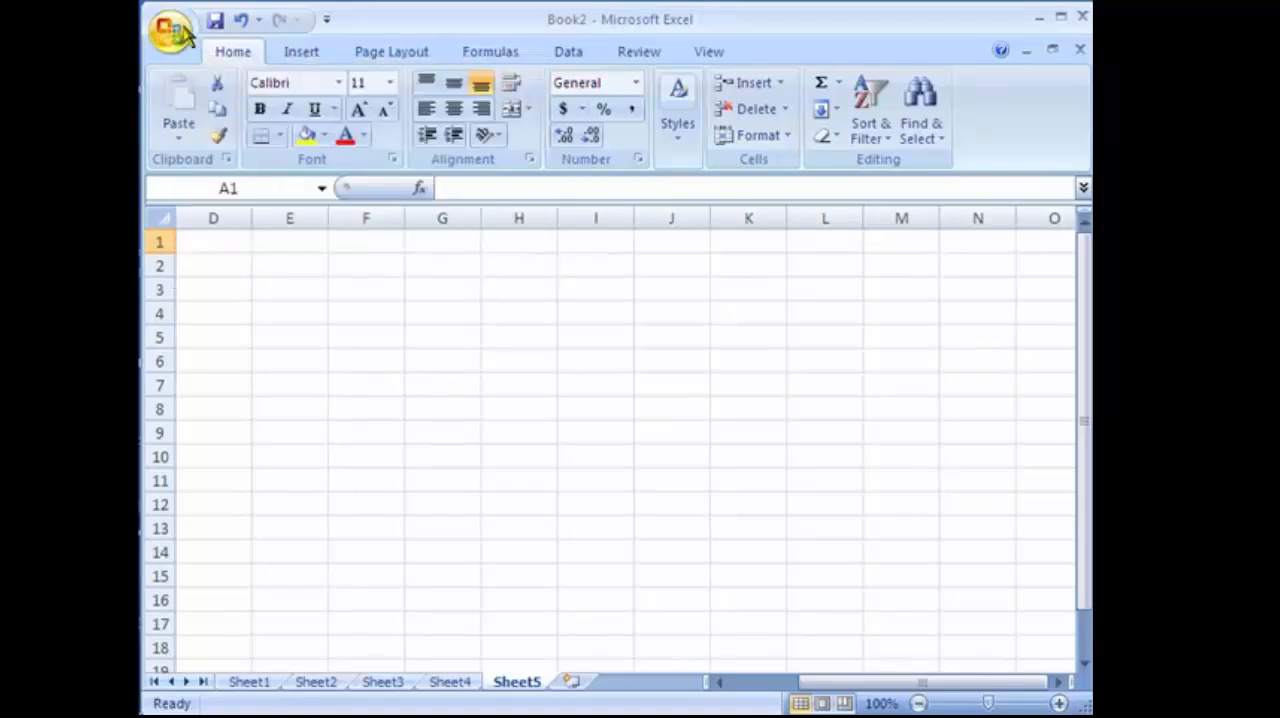
Review the popular Excel options, including the defaults for new workbooks, and leave them unchanged.
{"action": "left_click", "coordinate": [172, 32]}
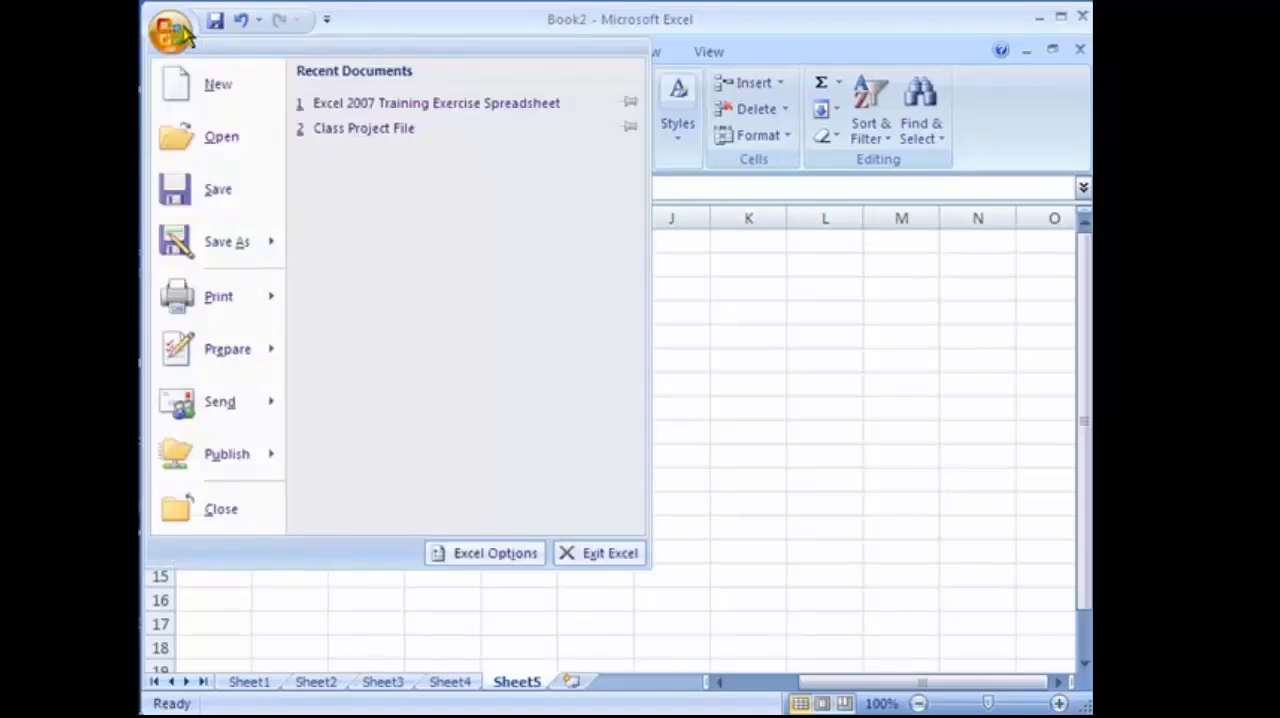
{"action": "left_click", "coordinate": [484, 553]}
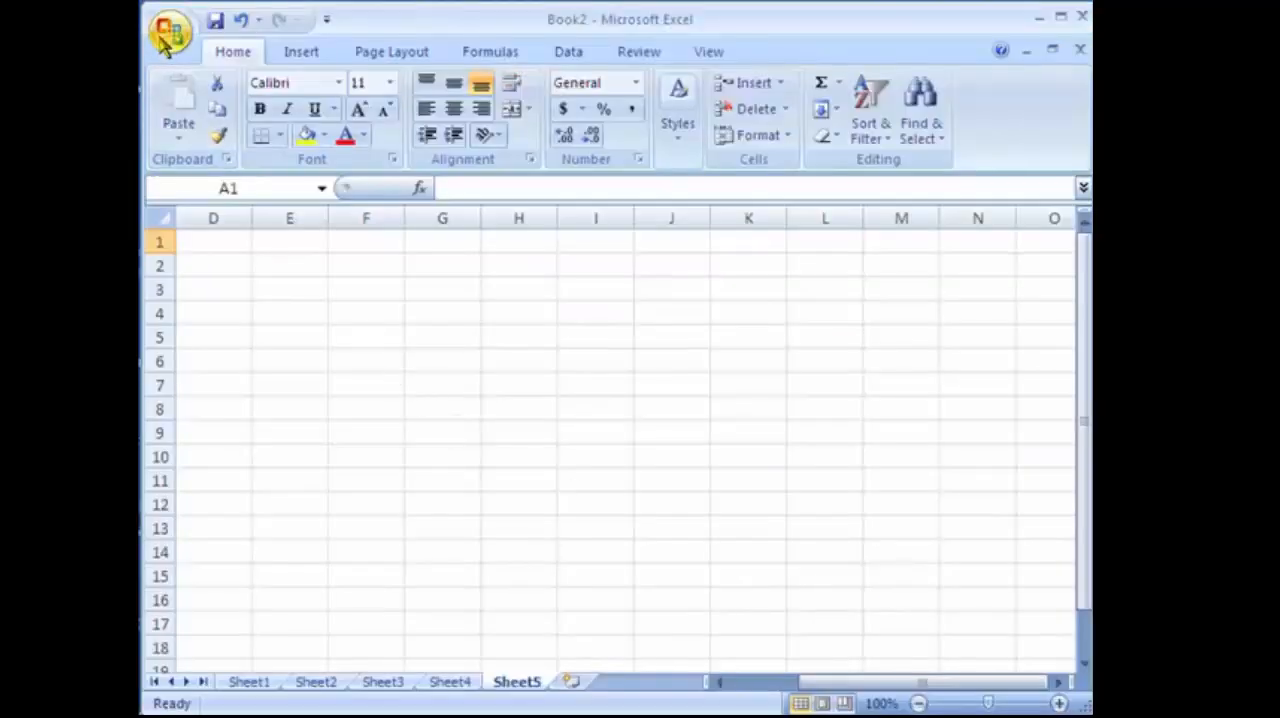
{"action": "left_click", "coordinate": [172, 32]}
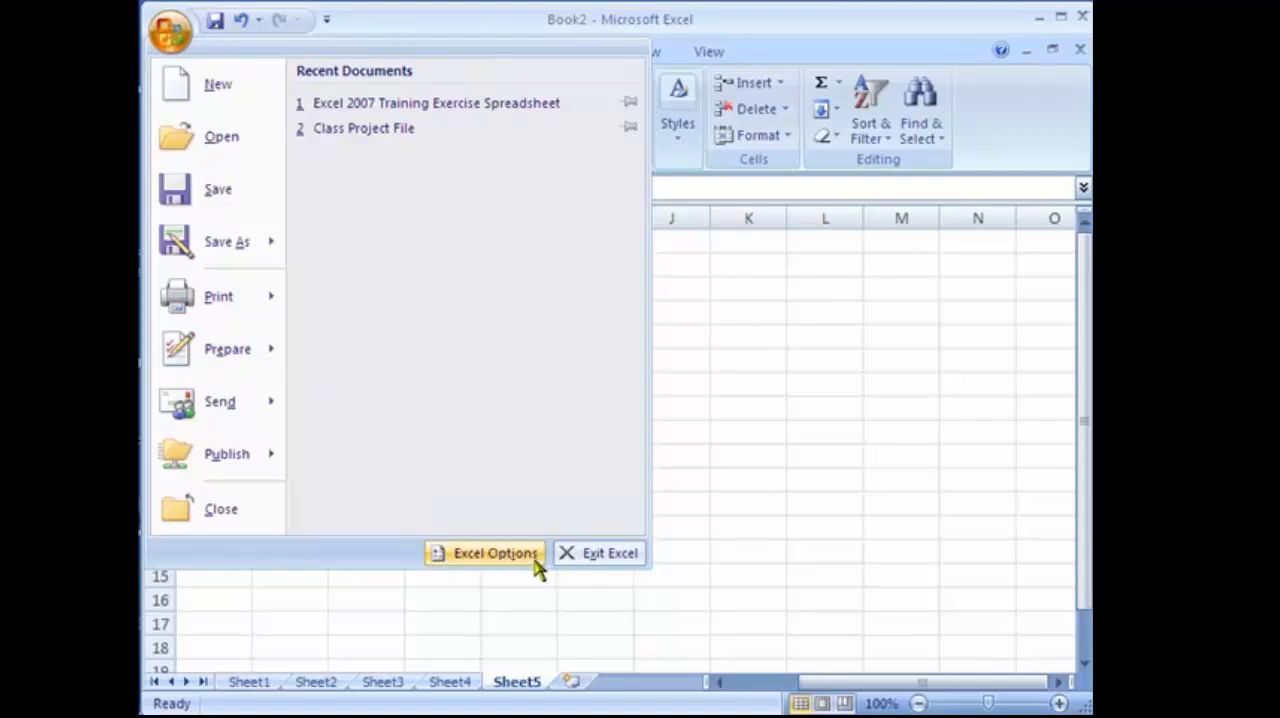
{"action": "left_click", "coordinate": [789, 481]}
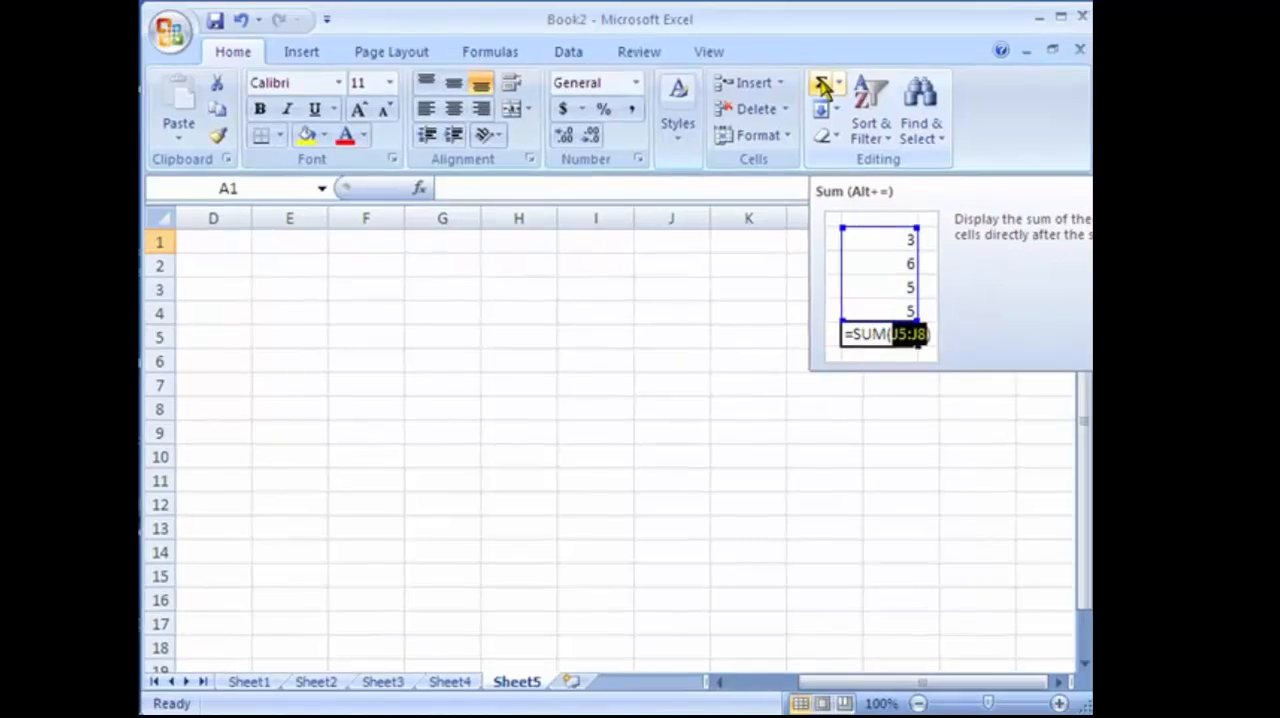
Add the Sum command to the Quick Access Toolbar.
{"action": "right_click", "coordinate": [823, 88]}
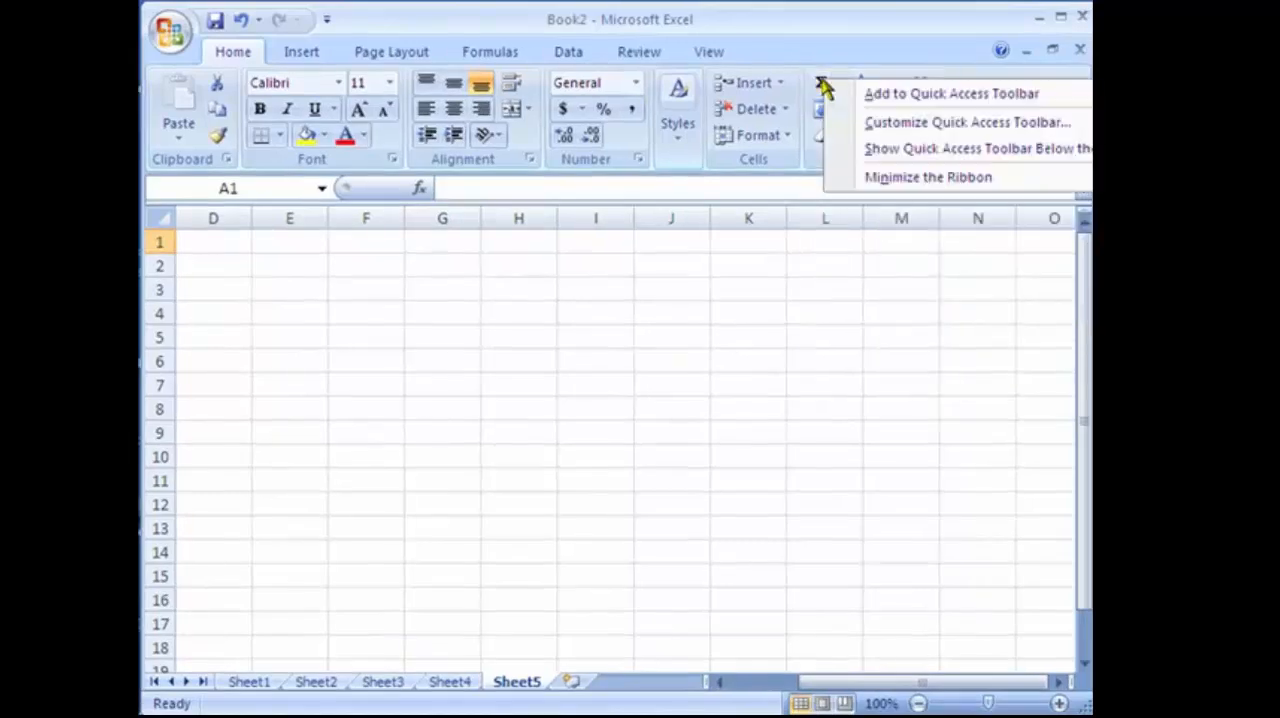
{"action": "left_click", "coordinate": [866, 96]}
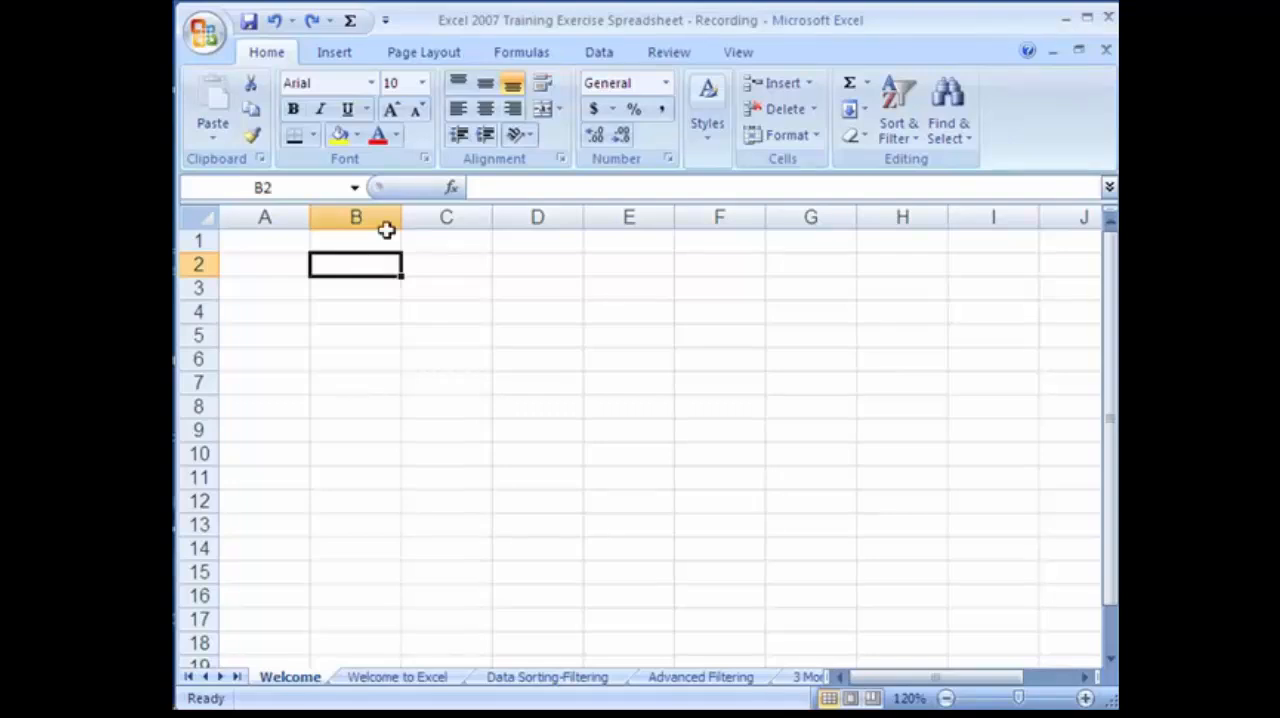
Review the number formats available for cell B2 without applying one.
{"action": "left_click", "coordinate": [666, 84]}
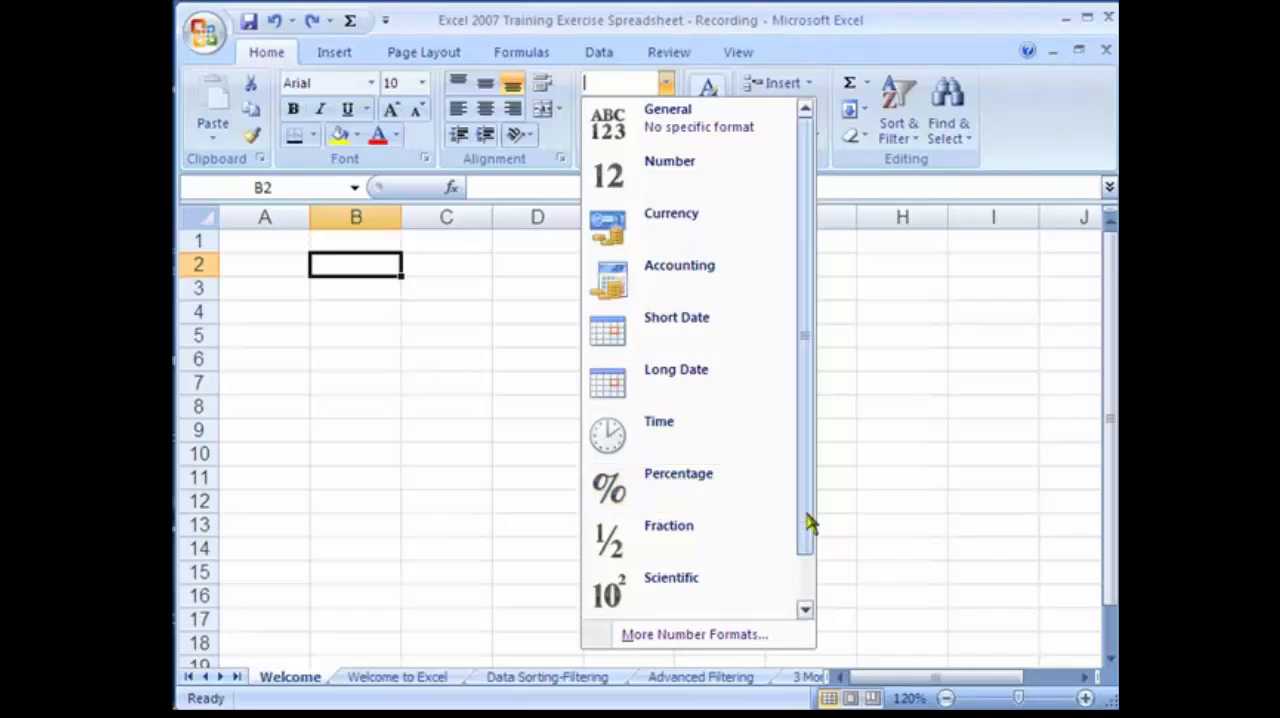
{"action": "scroll", "coordinate": [703, 594], "scroll_direction": "down", "scroll_amount": 1}
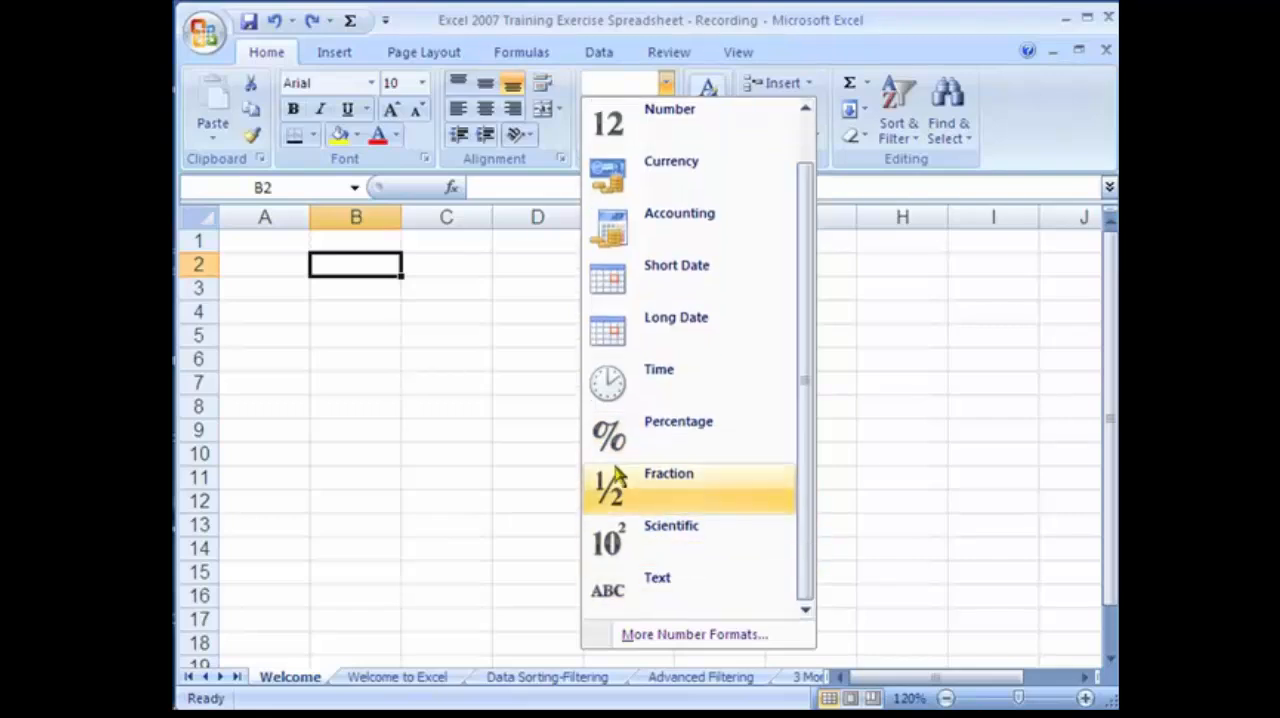
{"action": "left_click", "coordinate": [347, 289]}
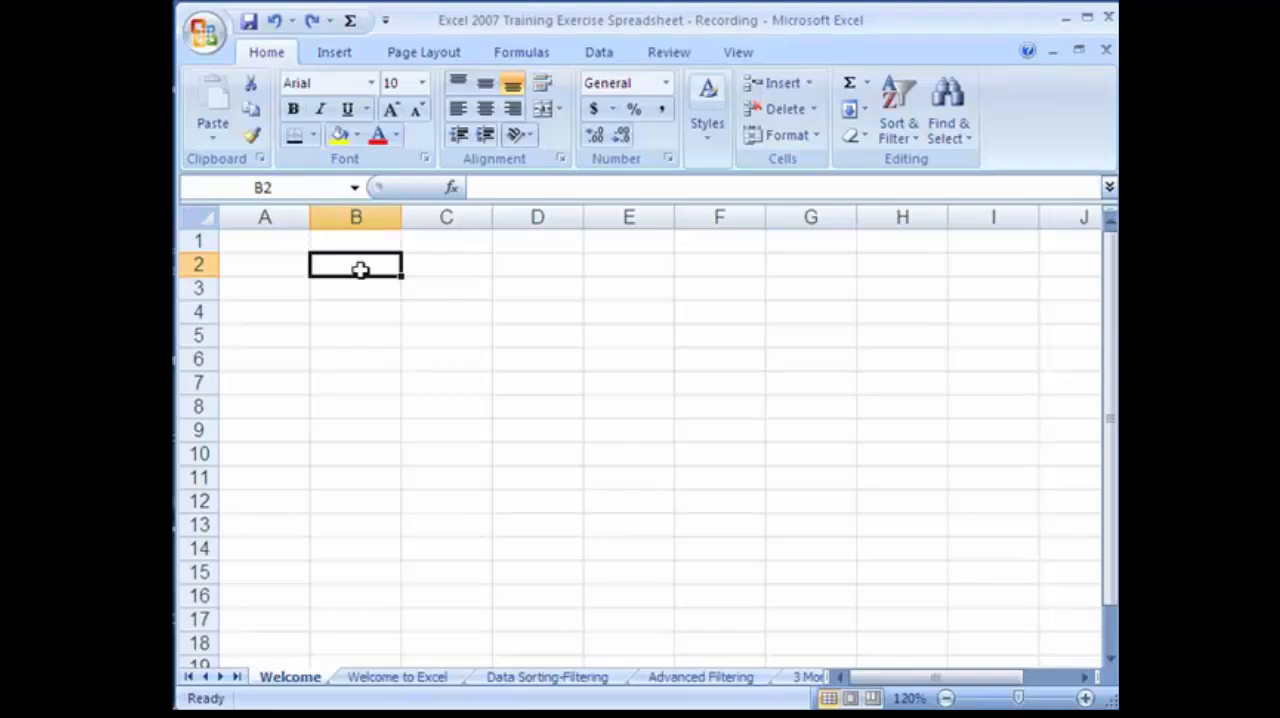
Enter the title "My Budget" in cell B2.
{"action": "type", "text": "My"}
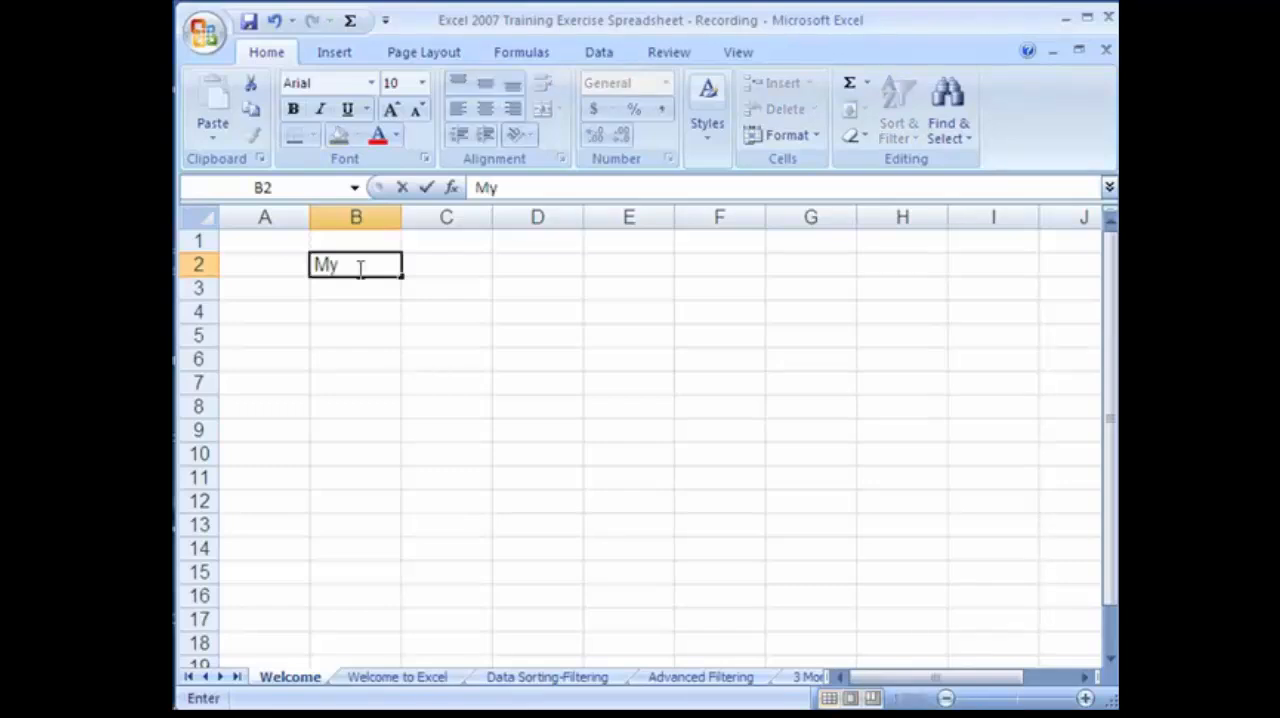
{"action": "type", "text": " Budget"}
{"action": "key", "text": "Return"}
{"action": "key", "text": "Return"}
{"action": "left_click", "coordinate": [323, 258]}
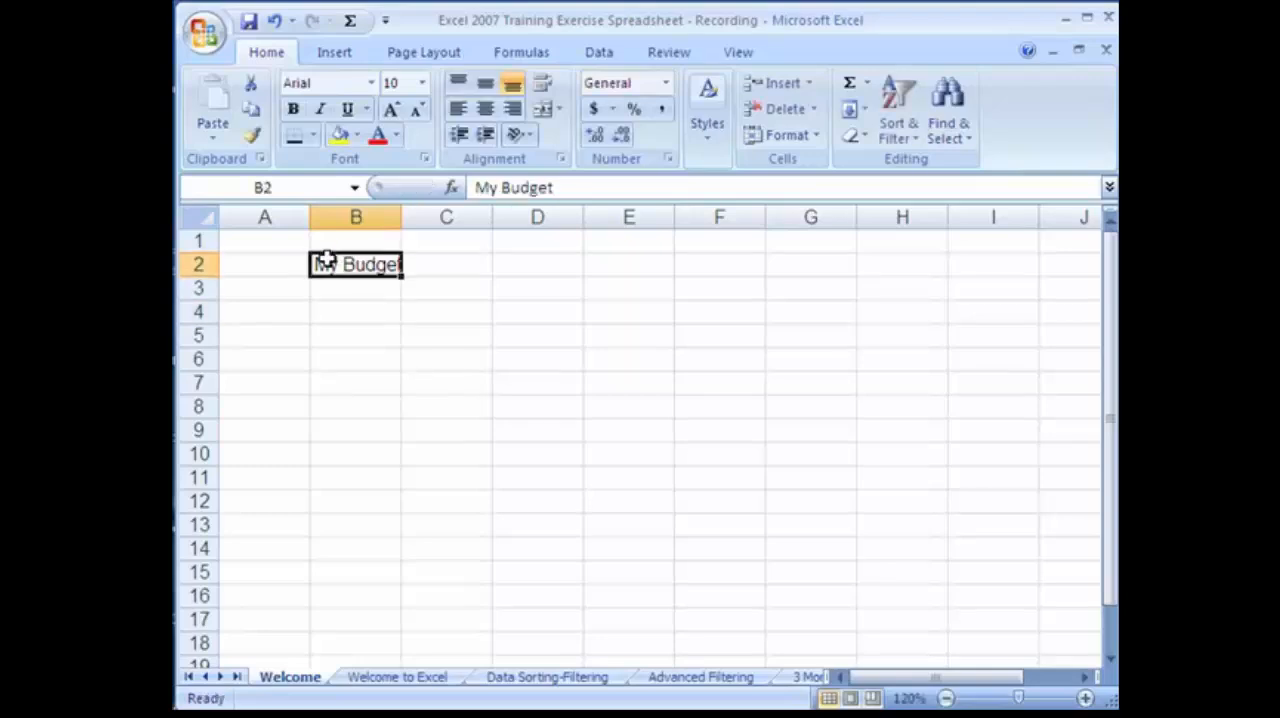
Merge and center the "My Budget" title across cells A2 to F2.
{"action": "left_click", "coordinate": [243, 266]}
{"action": "left_click_drag", "start_coordinate": [302, 272], "coordinate": [729, 271]}
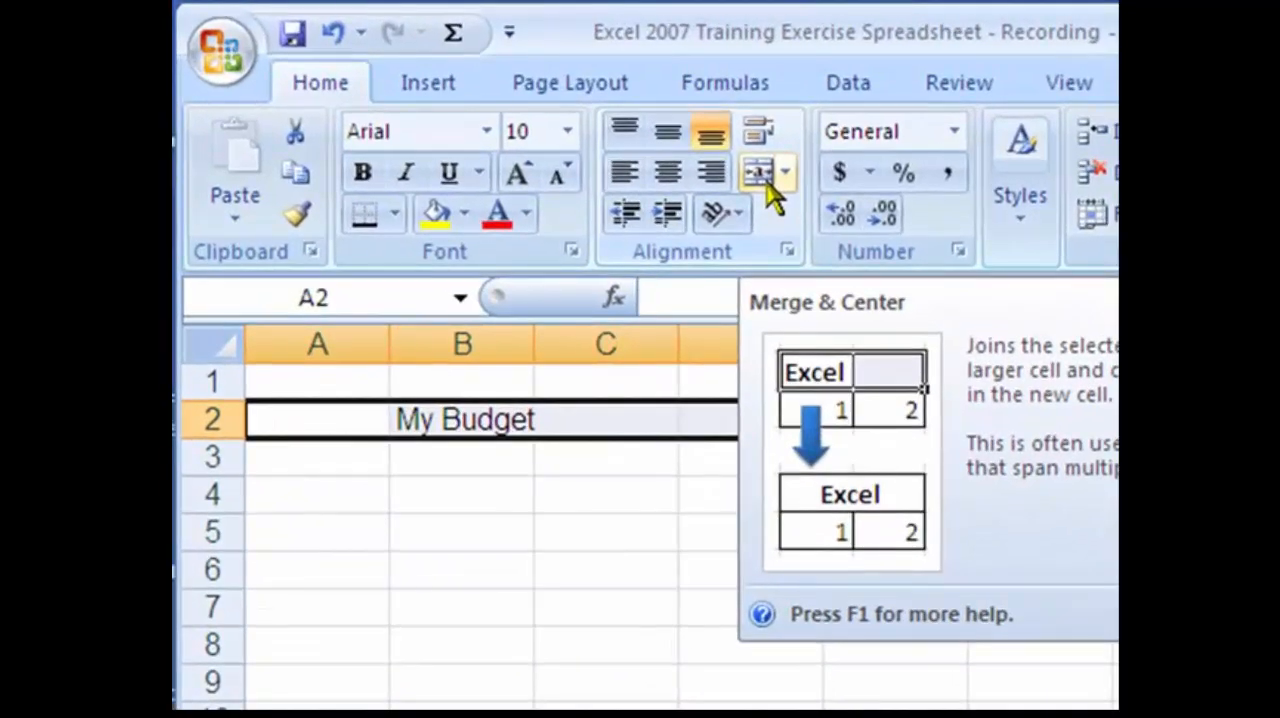
{"action": "left_click", "coordinate": [762, 175]}
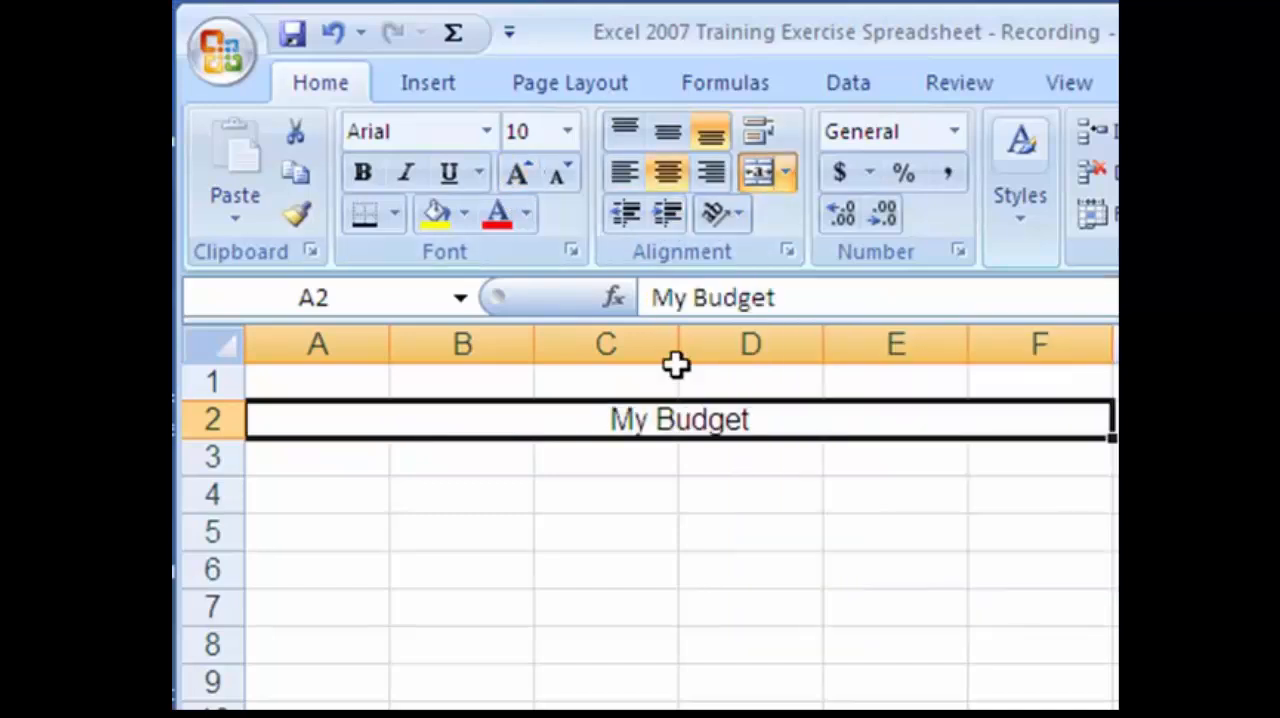
Enlarge the "My Budget" title to font size 16 and color its text red.
{"action": "left_click", "coordinate": [517, 172]}
{"action": "left_click", "coordinate": [517, 172]}
{"action": "left_click", "coordinate": [517, 172]}
{"action": "left_click", "coordinate": [517, 172]}
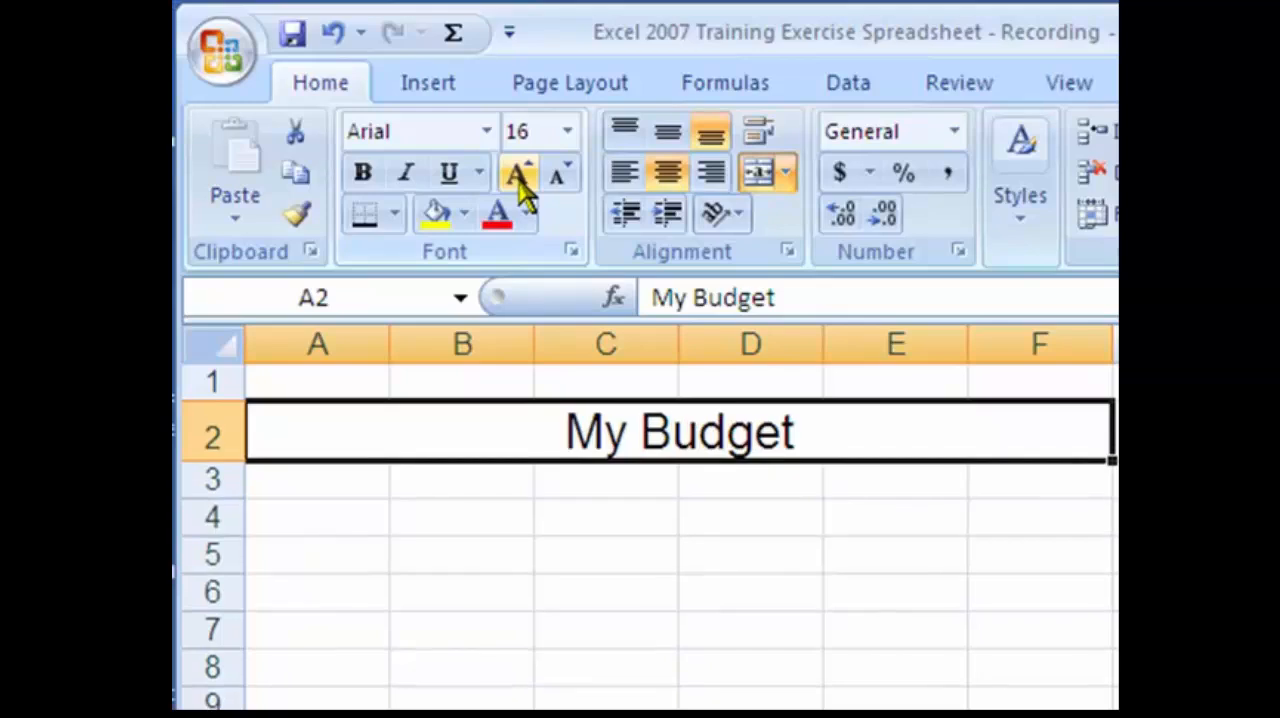
{"action": "left_click", "coordinate": [498, 218]}
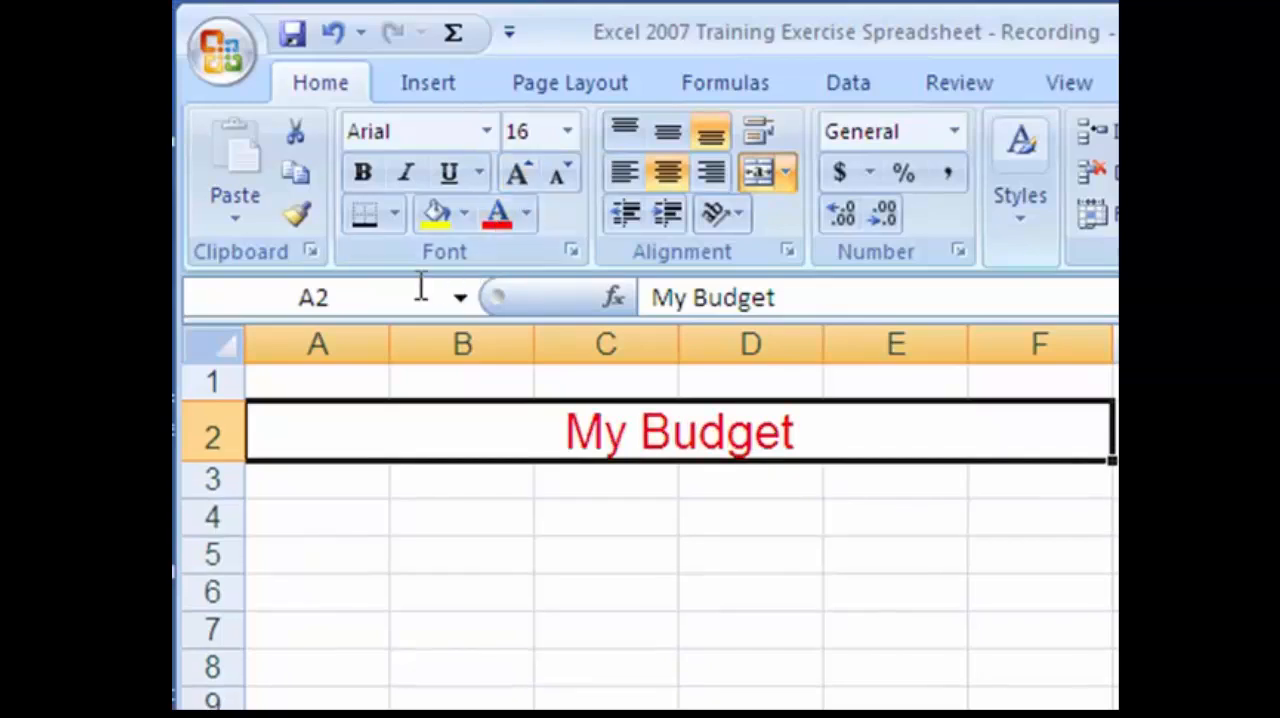
Apply a thick bottom border to the merged "My Budget" title cell.
{"action": "left_click", "coordinate": [394, 214]}
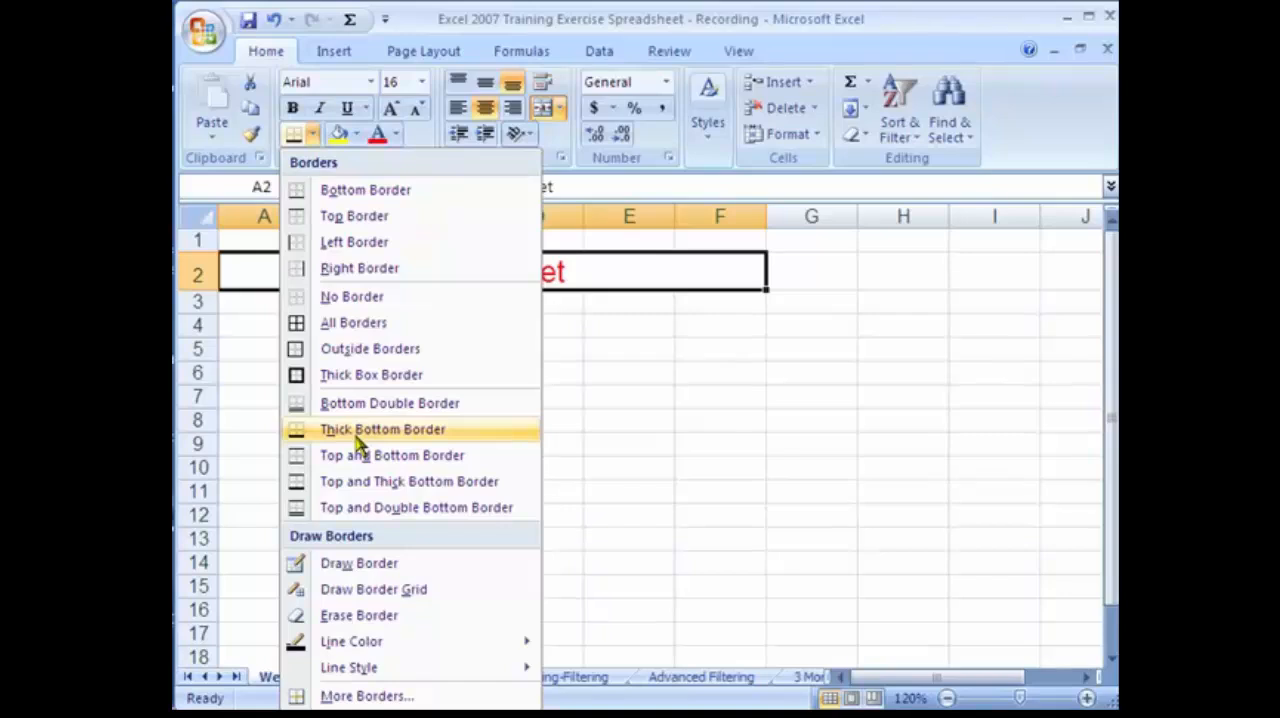
{"action": "left_click", "coordinate": [355, 432]}
{"action": "left_click", "coordinate": [443, 325]}
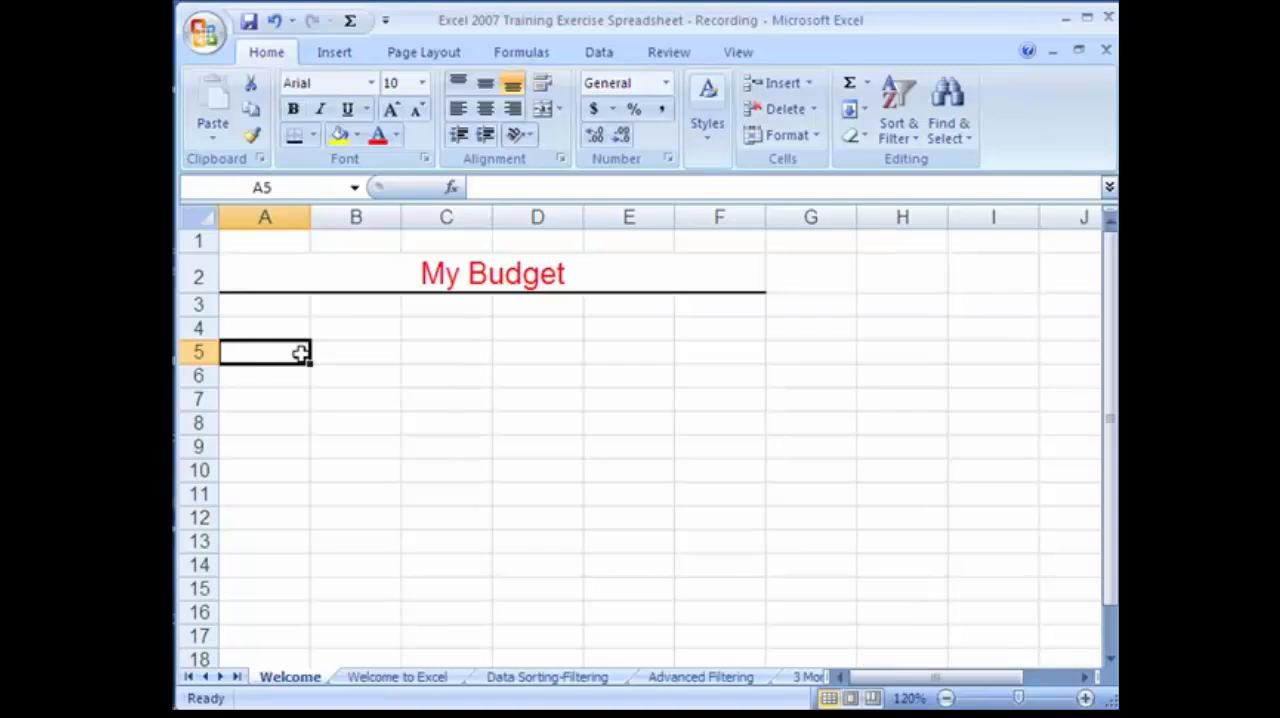
Enter the column headings "Item" in cell A4 and "Amount" in cell B4.
{"action": "left_click", "coordinate": [263, 330]}
{"action": "type", "text": "Item"}
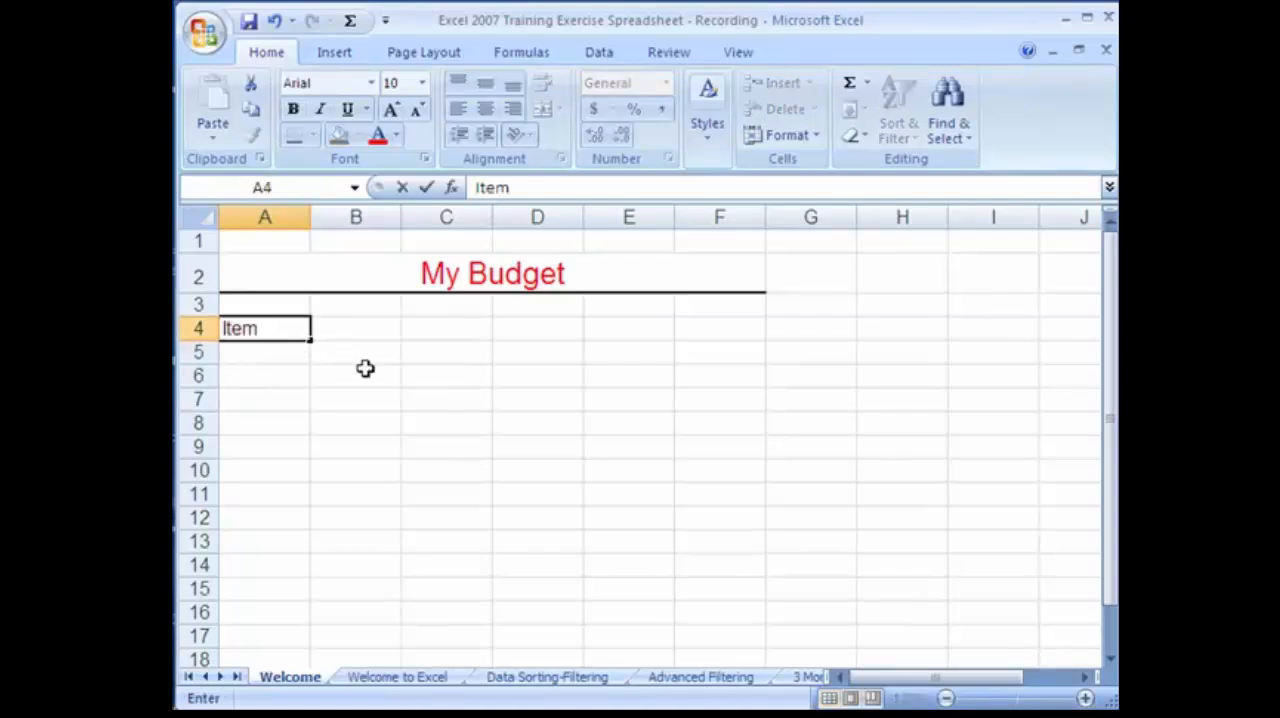
{"action": "key", "text": "Tab"}
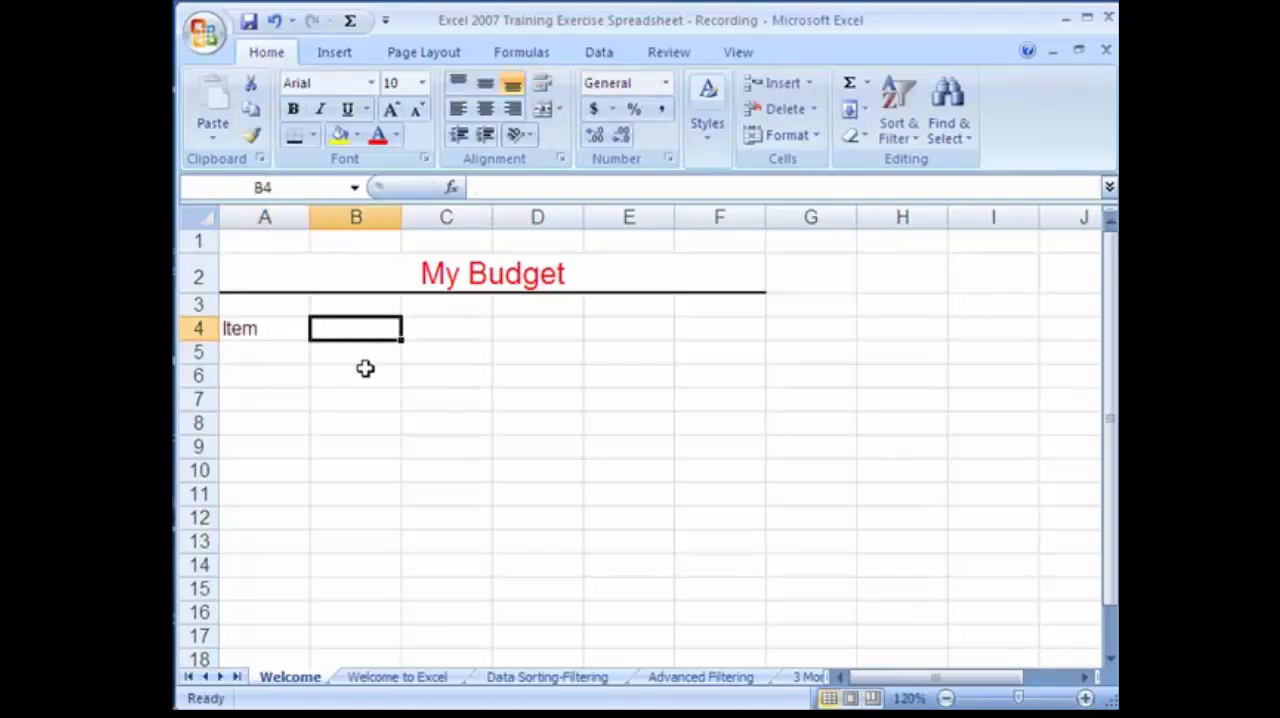
{"action": "type", "text": "Amount"}
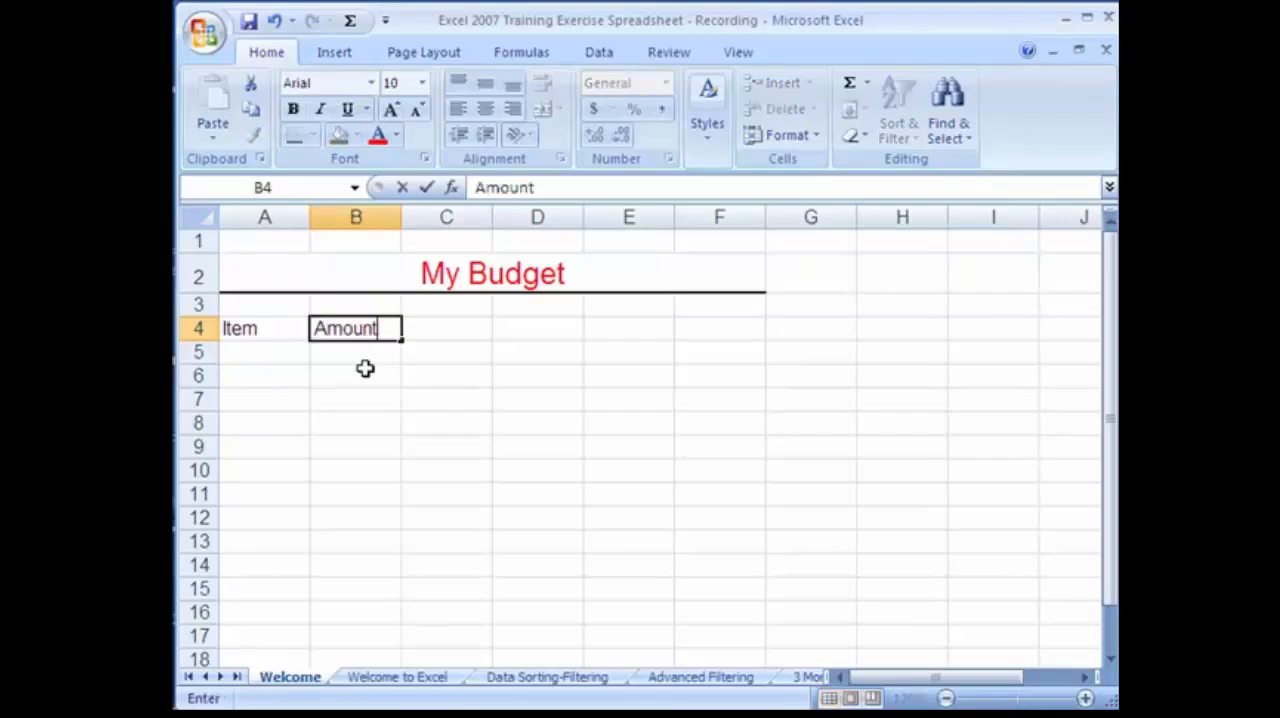
{"action": "key", "text": "Tab"}
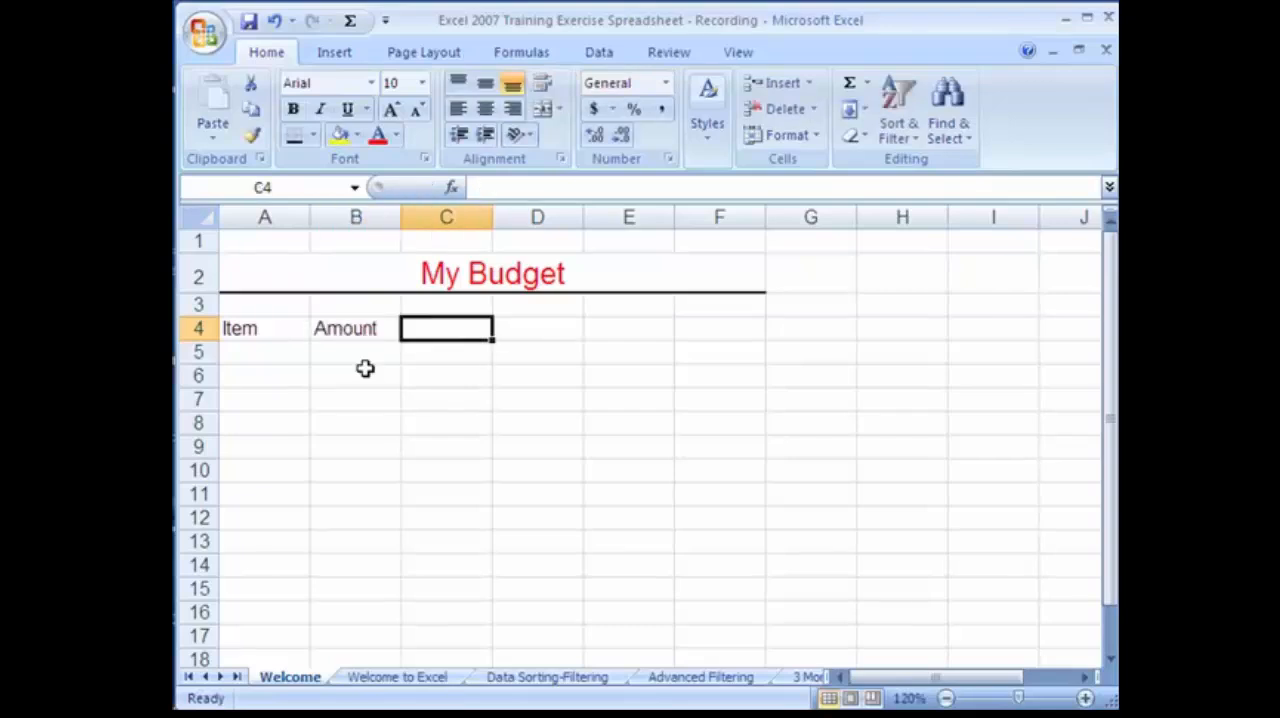
List the budget items Mortgage, Car Expenses, Food, Misc. and Bills in cells A5 to A9.
{"action": "left_click", "coordinate": [263, 372]}
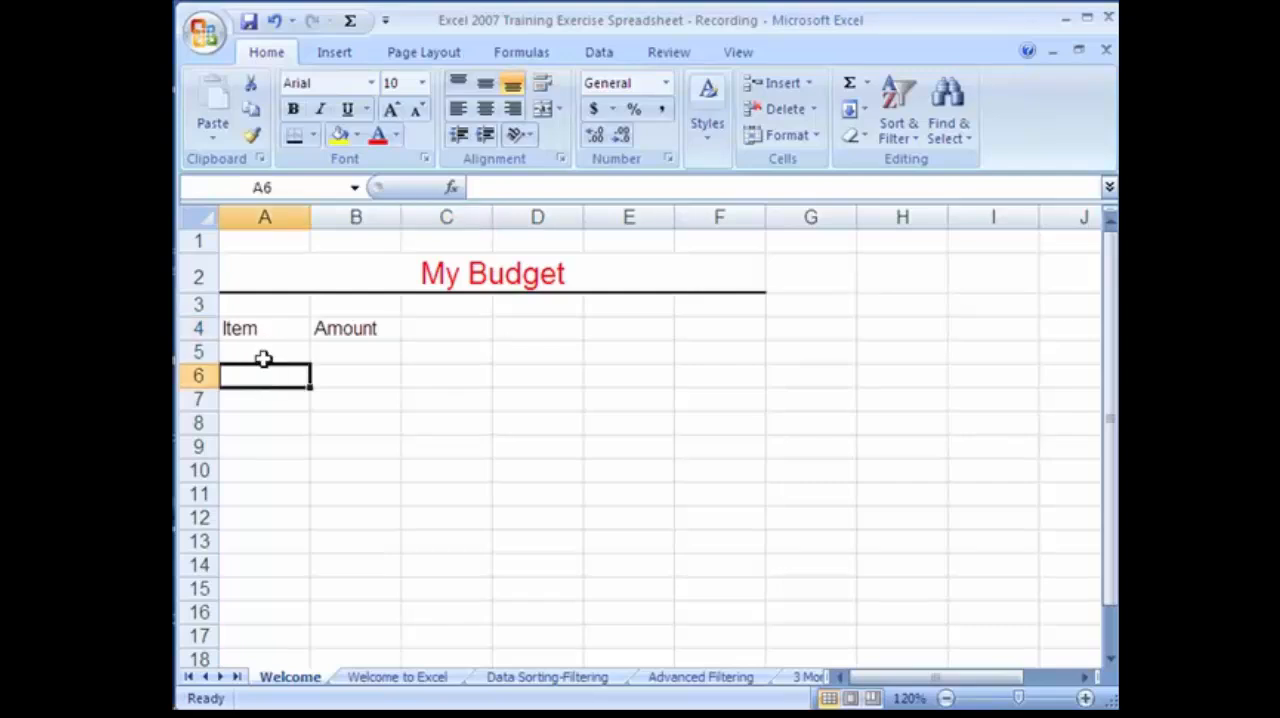
{"action": "left_click", "coordinate": [268, 355]}
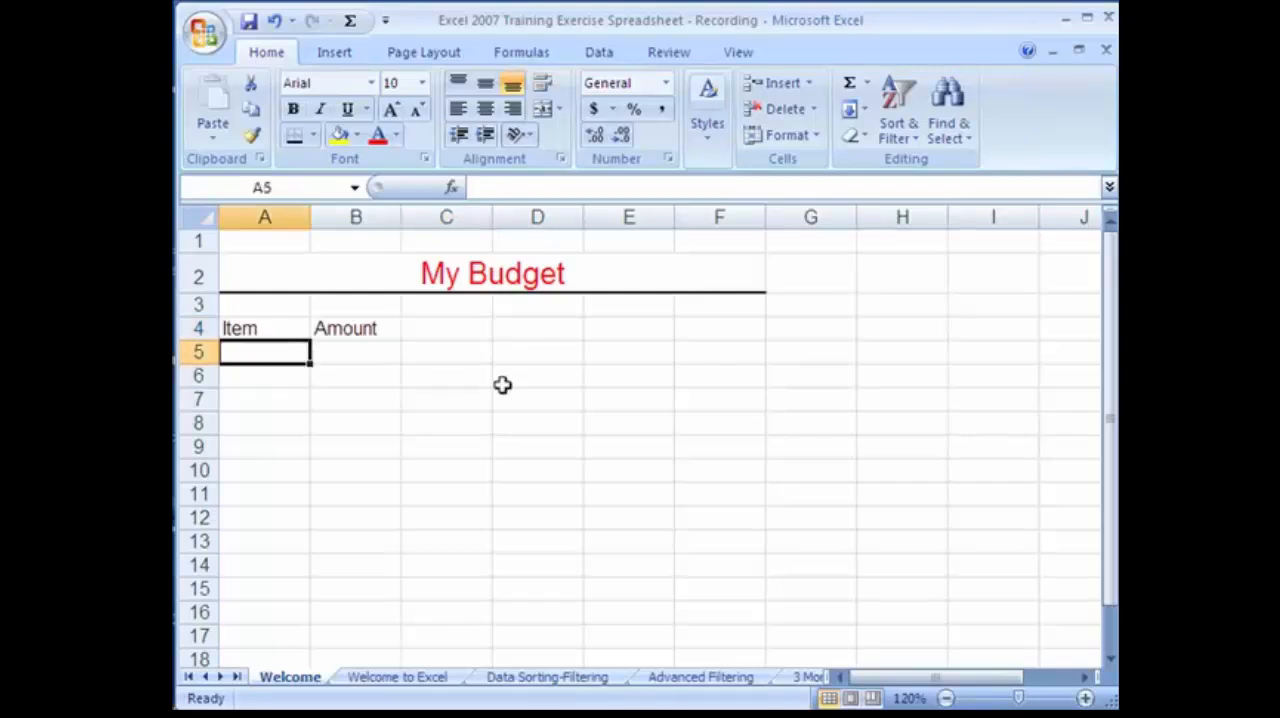
{"action": "type", "text": "Mortgage"}
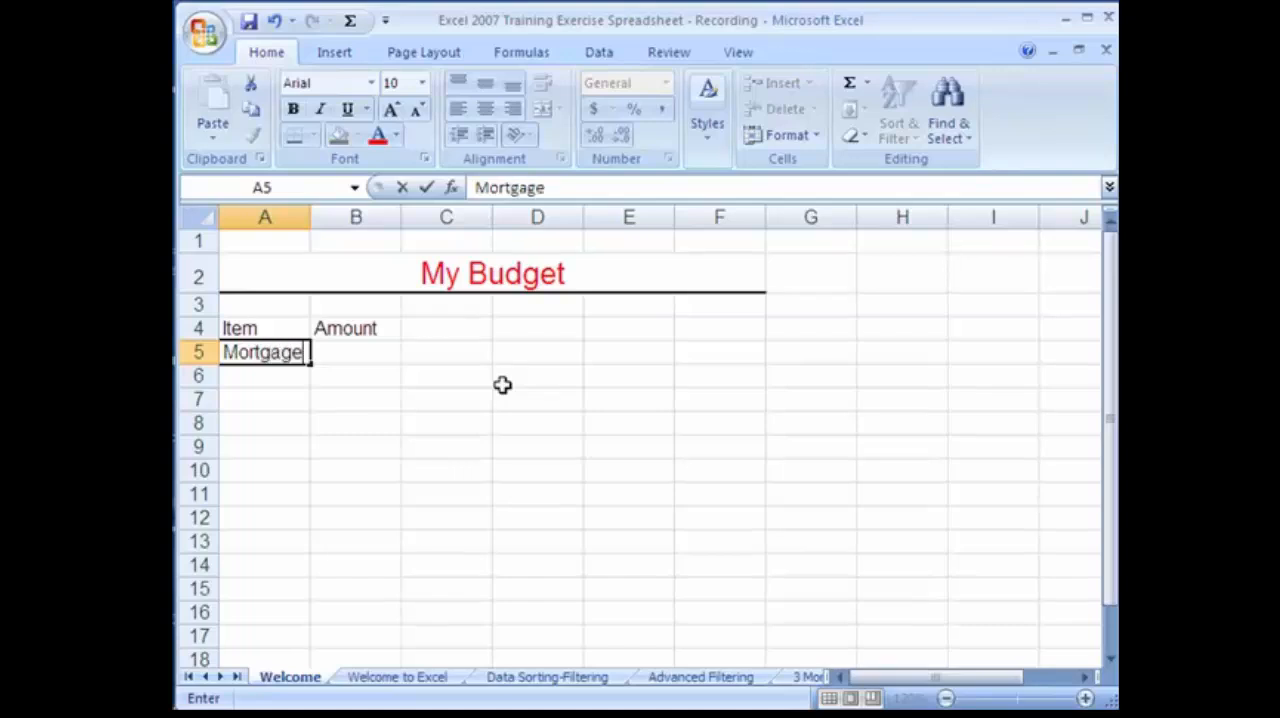
{"action": "key", "text": "Return"}
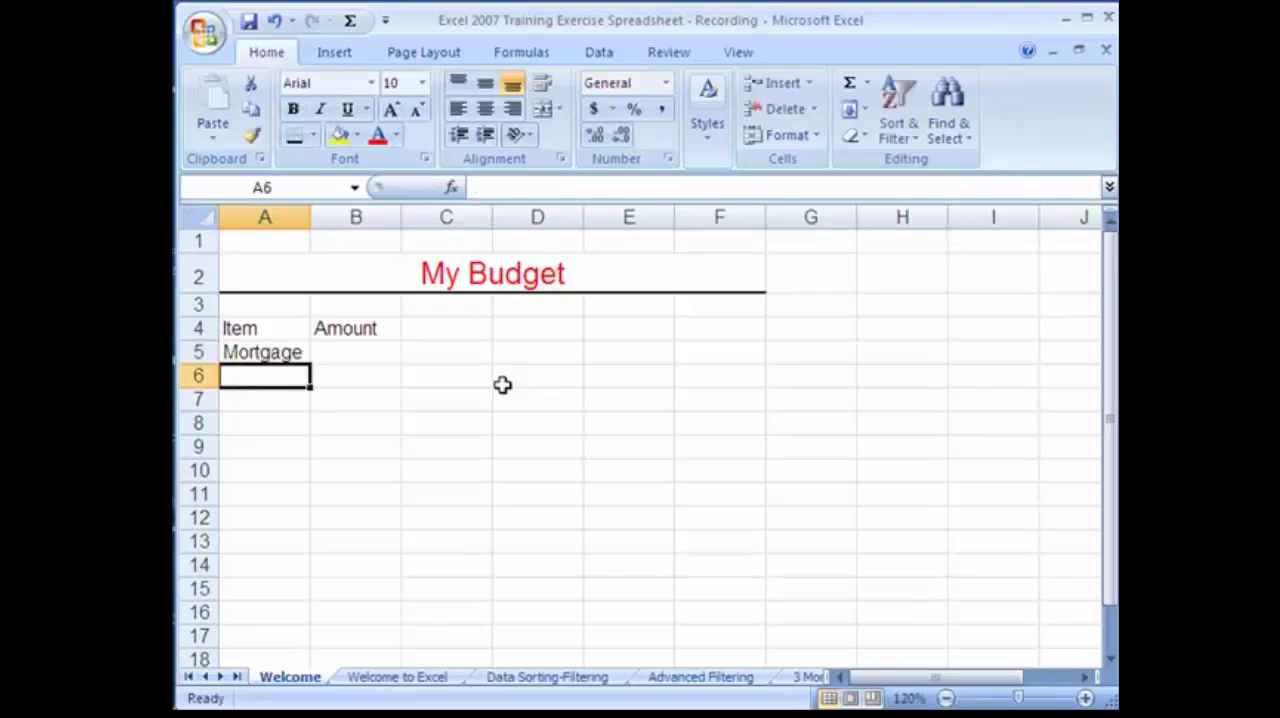
{"action": "type", "text": "Ca"}
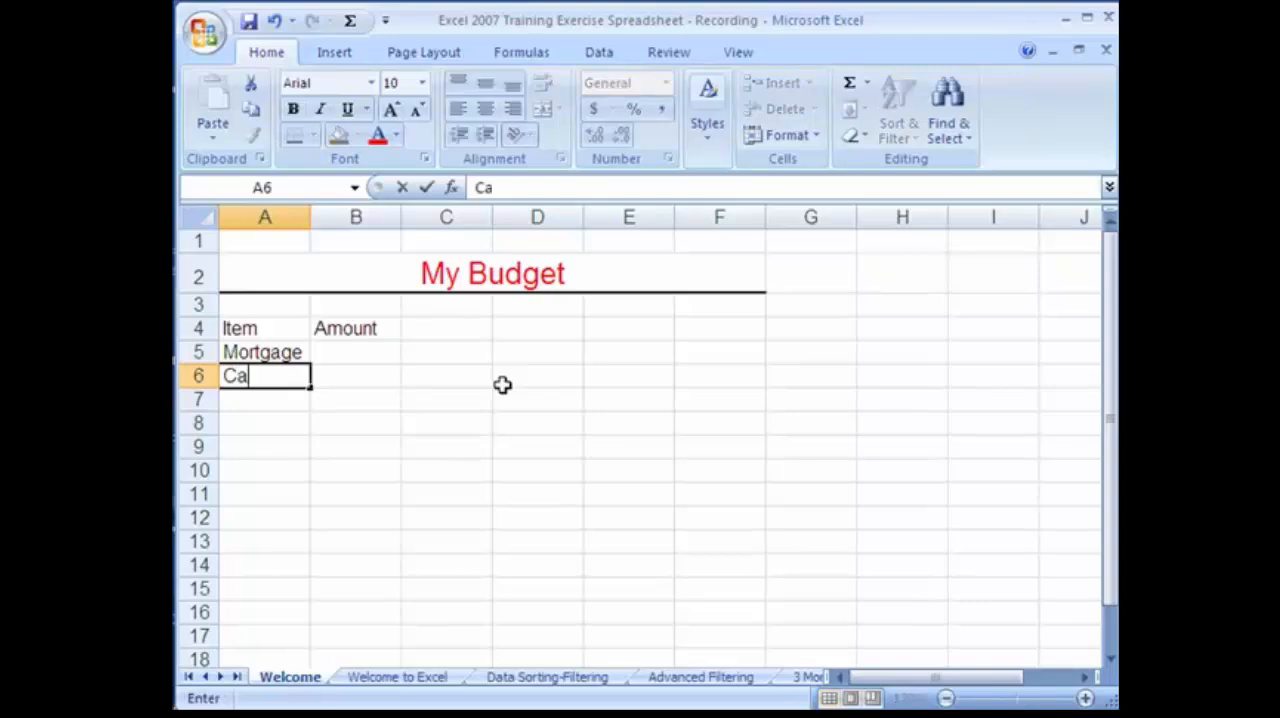
{"action": "type", "text": "r Expenses"}
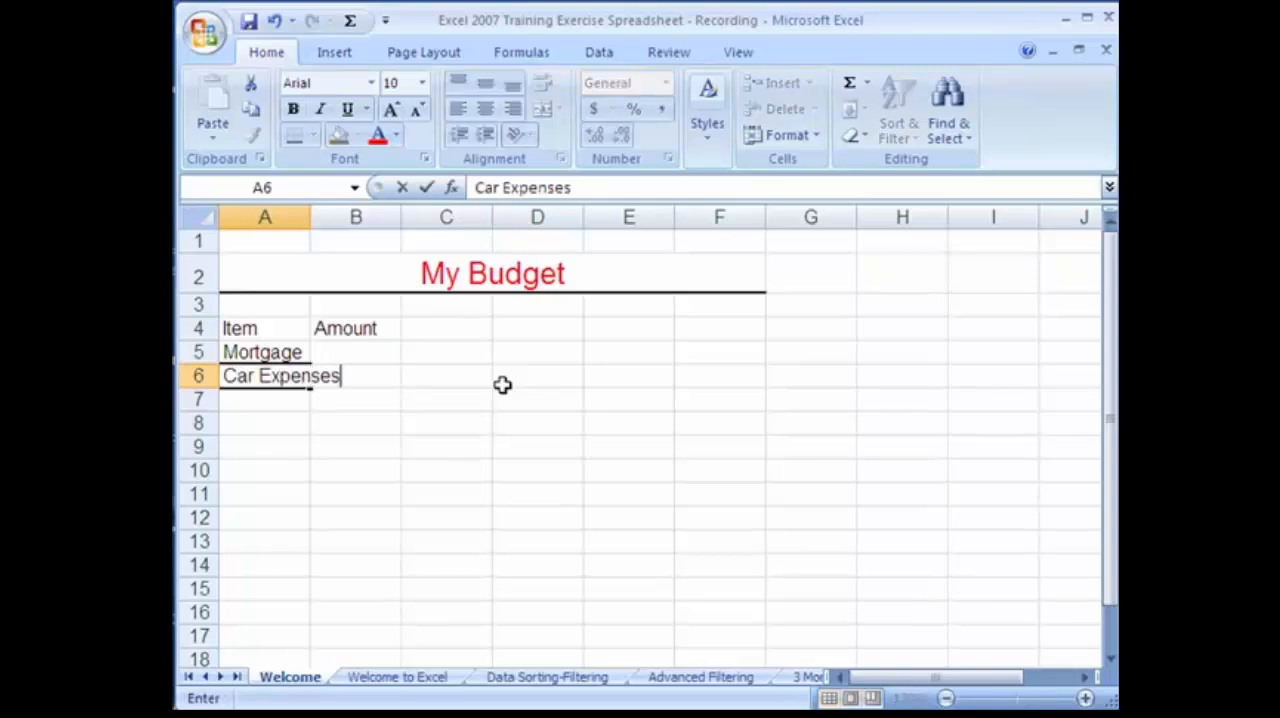
{"action": "key", "text": "Return"}
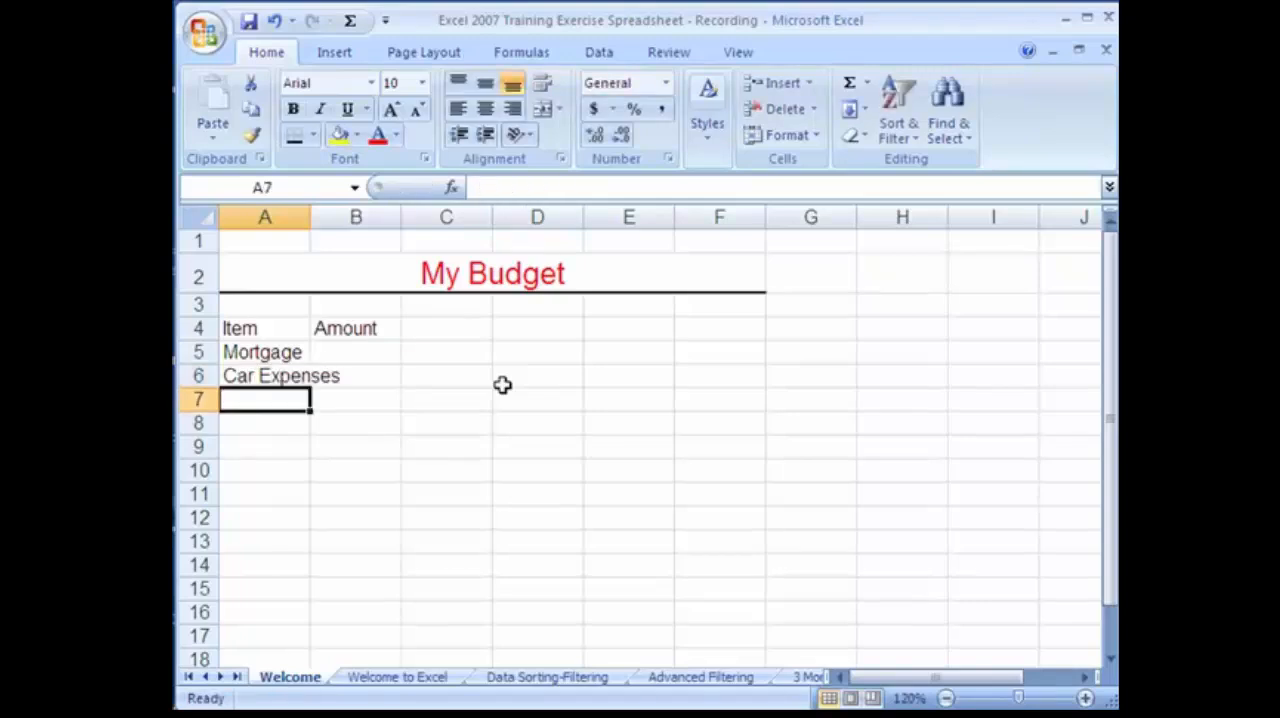
{"action": "type", "text": "Food"}
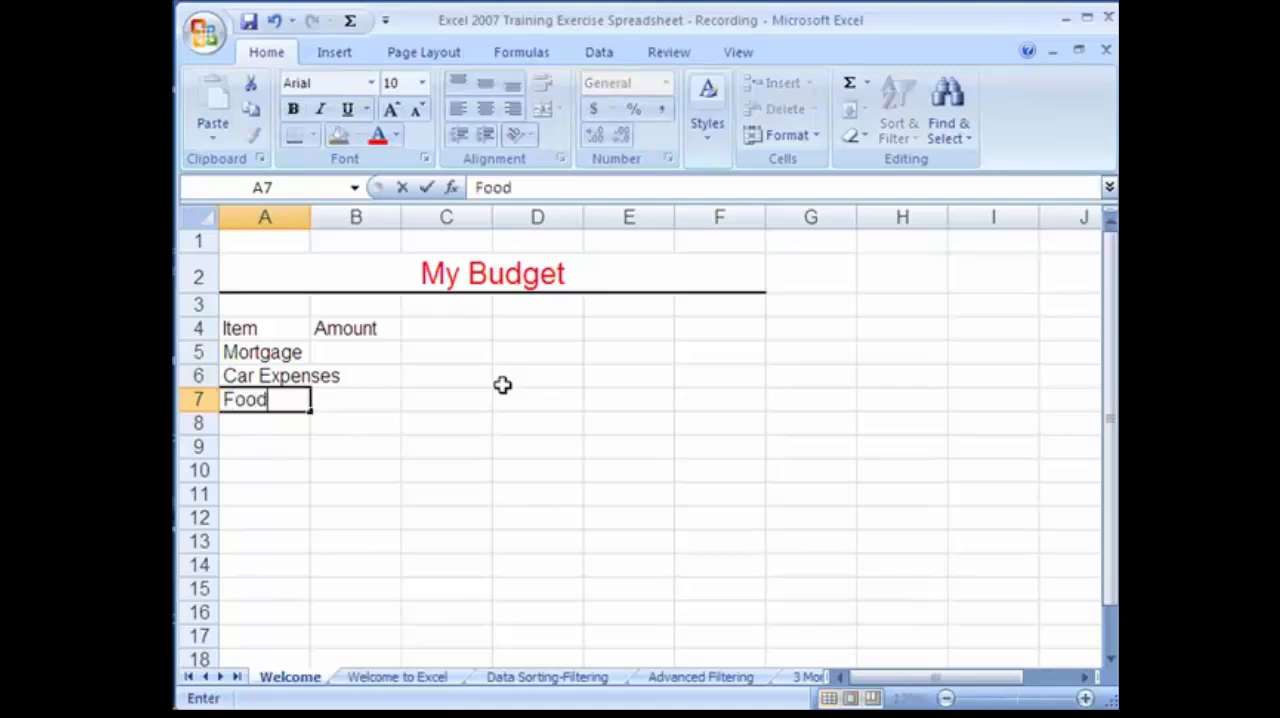
{"action": "key", "text": "Return"}
{"action": "type", "text": "Misc."}
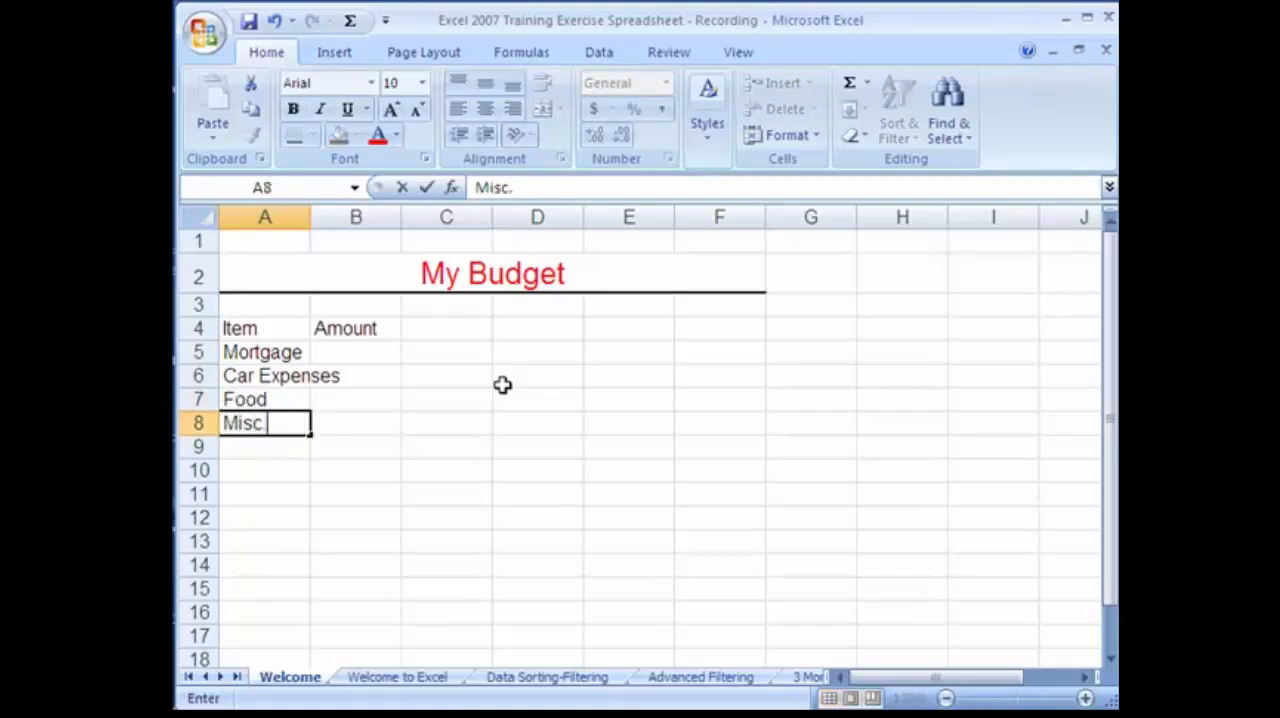
{"action": "key", "text": "Return"}
{"action": "type", "text": "Bills"}
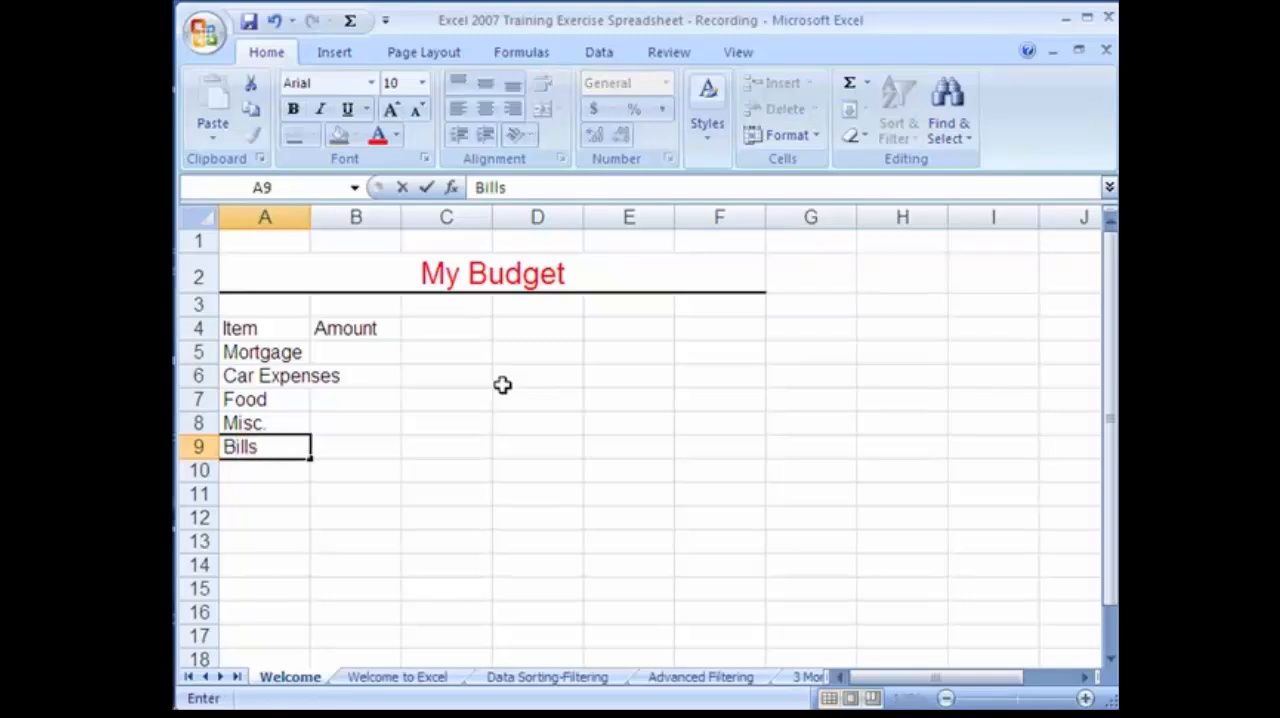
{"action": "key", "text": "Return"}
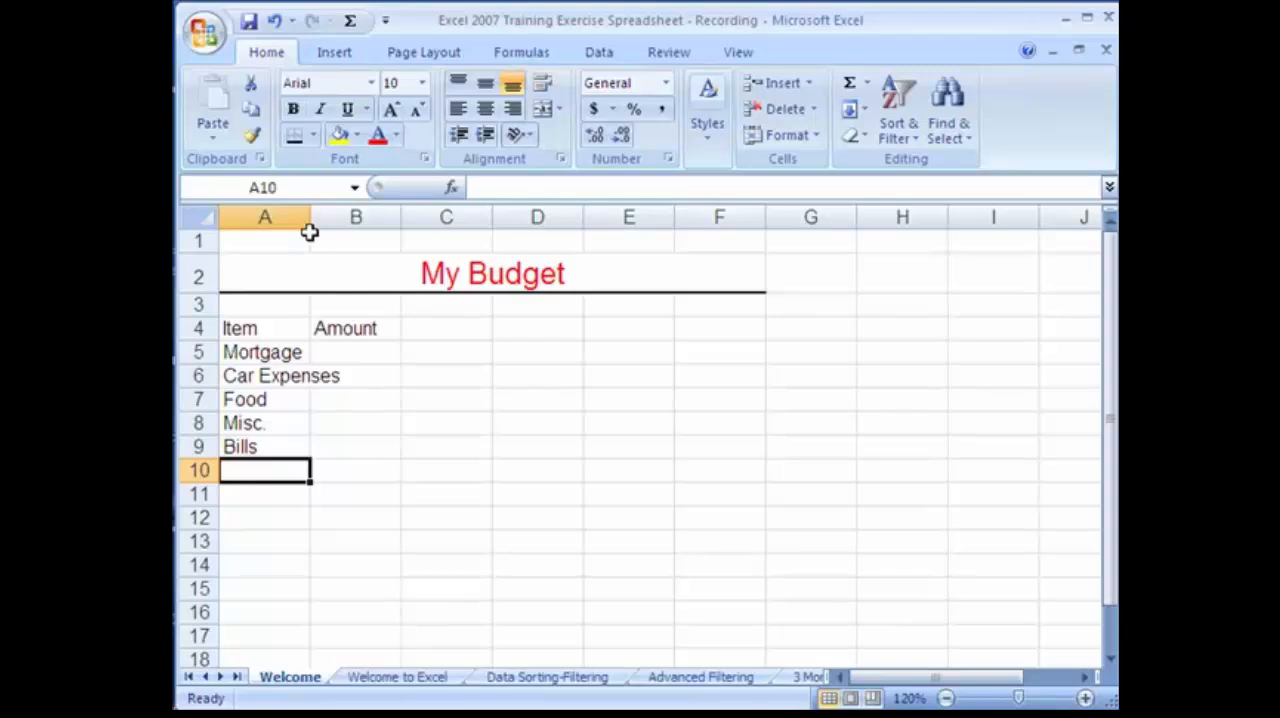
AutoFit column A to the width of its longest budget item.
{"action": "mouse_move", "coordinate": [309, 222]}
{"action": "left_mouse_down"}
{"action": "mouse_move", "coordinate": [344, 218]}
{"action": "mouse_move", "coordinate": [304, 213]}
{"action": "left_mouse_up"}
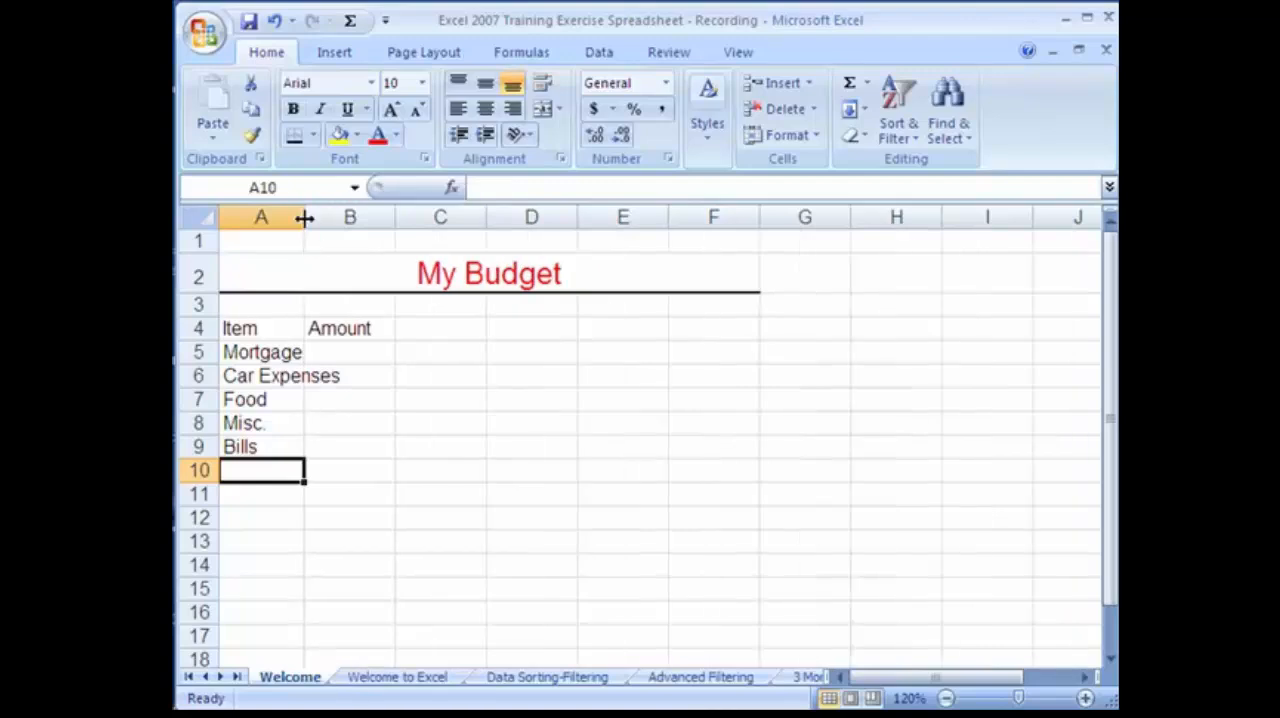
{"action": "double_click", "coordinate": [304, 218]}
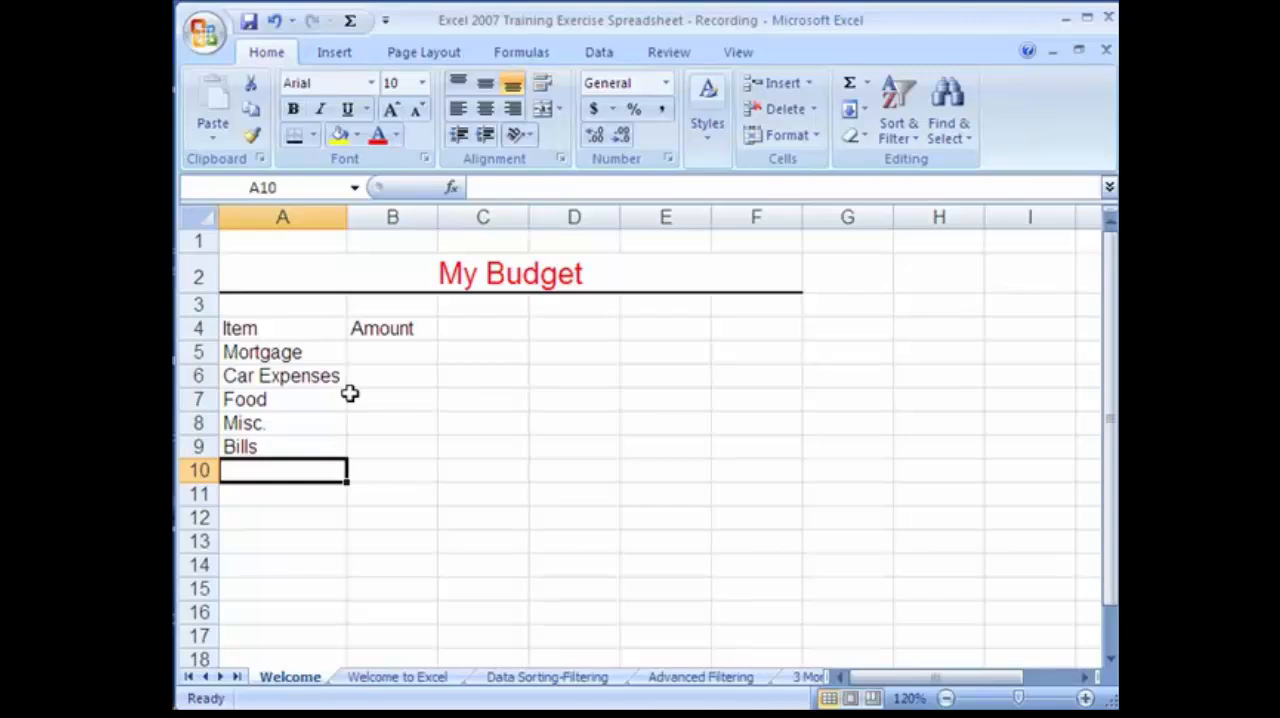
Enter the amounts 1000, 300, 400, 250 and 300 in cells B5 to B9.
{"action": "left_click", "coordinate": [378, 355]}
{"action": "type", "text": "1000"}
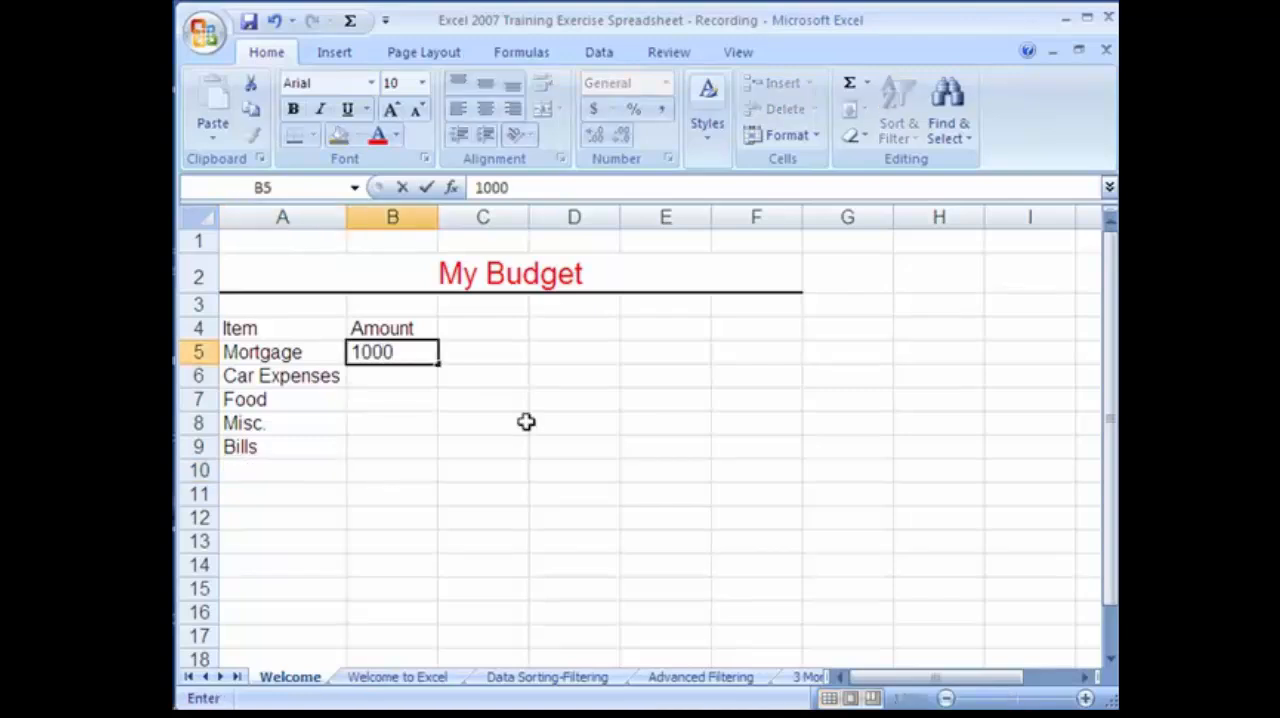
{"action": "key", "text": "Return"}
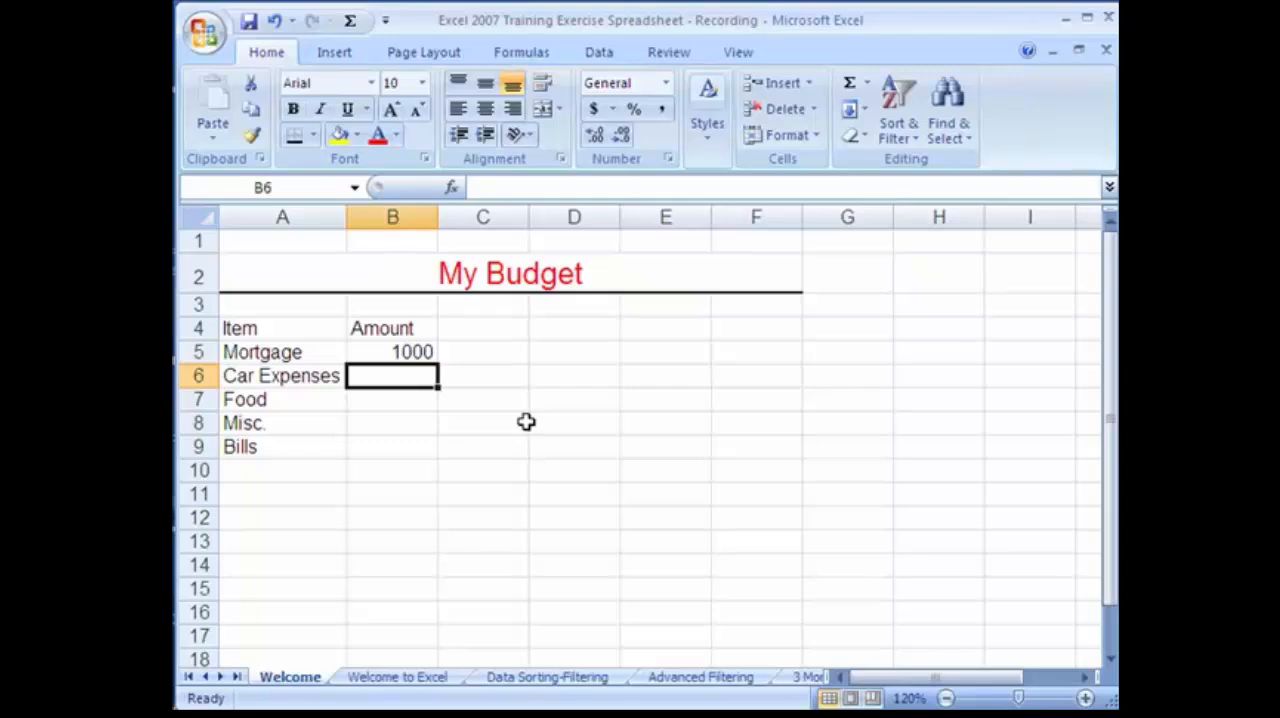
{"action": "type", "text": "300"}
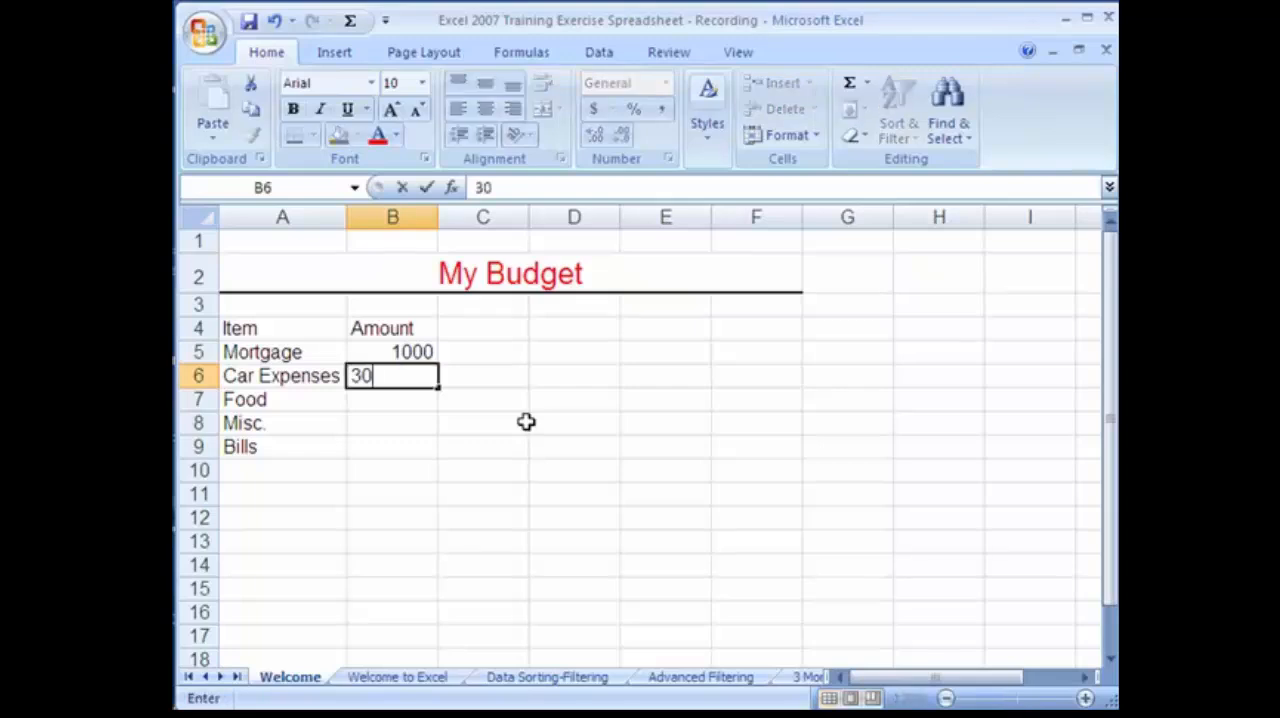
{"action": "key", "text": "Return"}
{"action": "type", "text": "400"}
{"action": "key", "text": "Return"}
{"action": "type", "text": "250"}
{"action": "key", "text": "Return"}
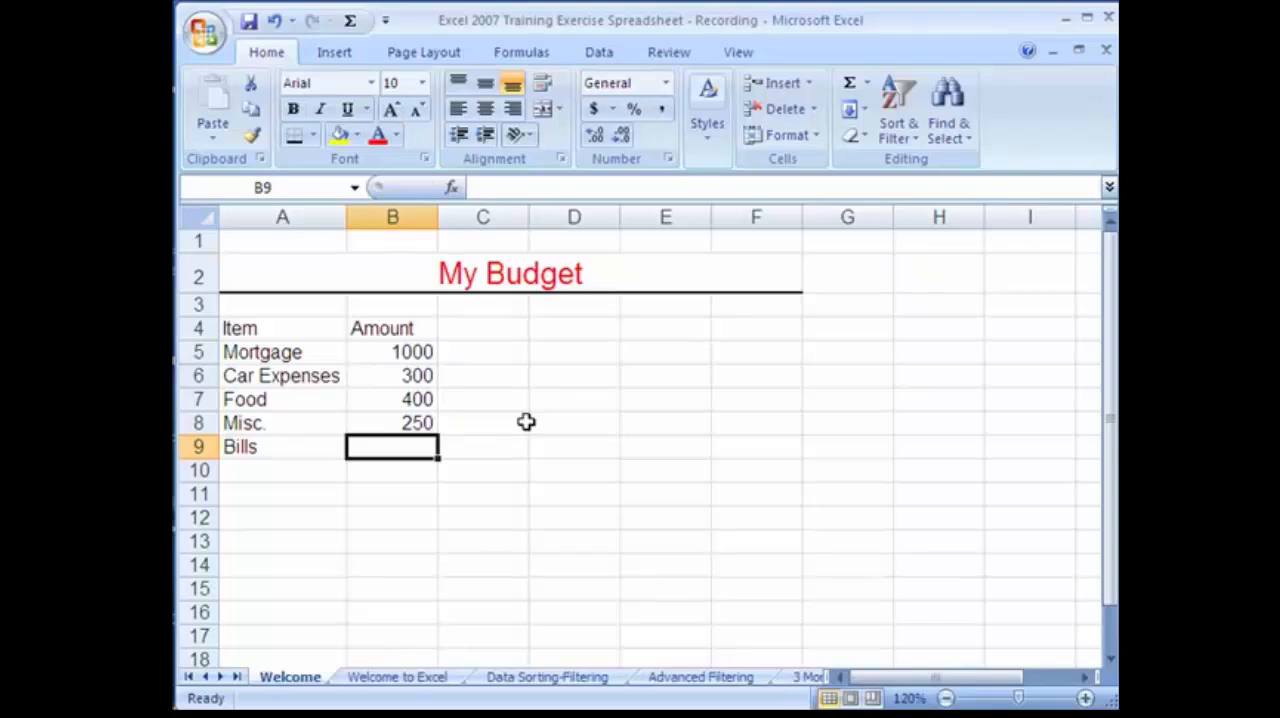
{"action": "type", "text": "300"}
Format the whole of column B as Currency.
{"action": "left_click", "coordinate": [395, 217]}
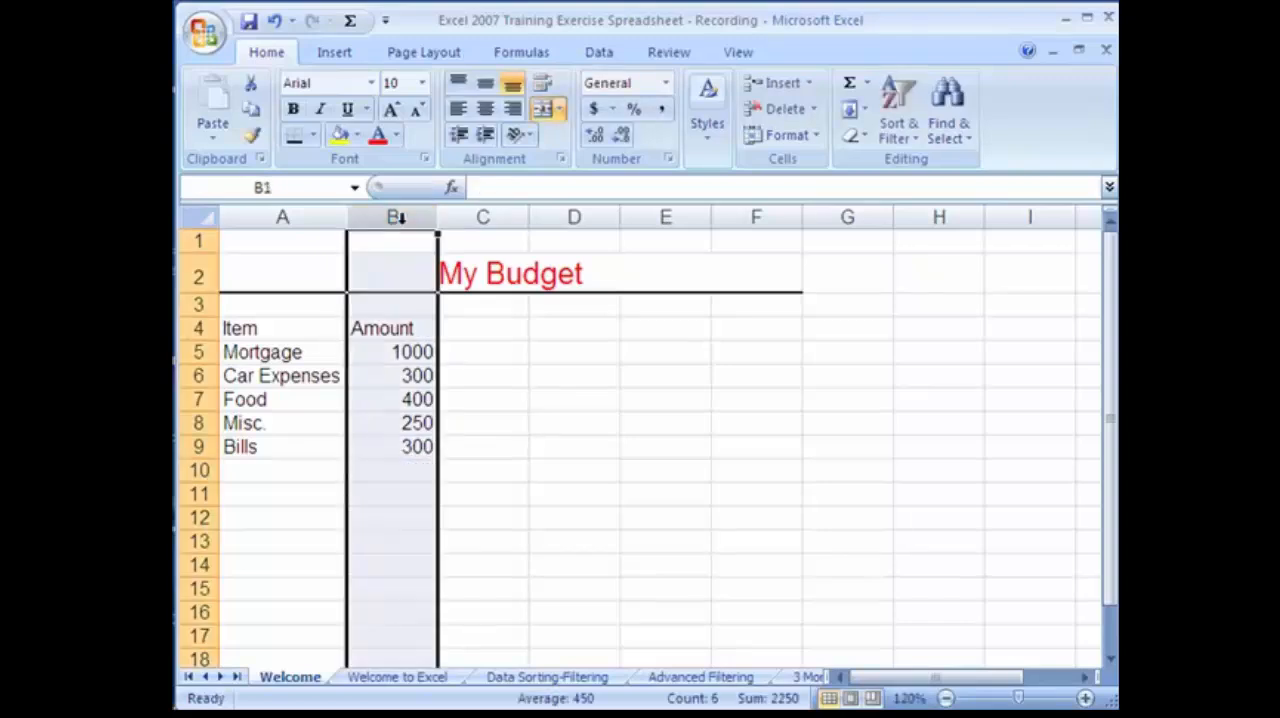
{"action": "left_click", "coordinate": [666, 84]}
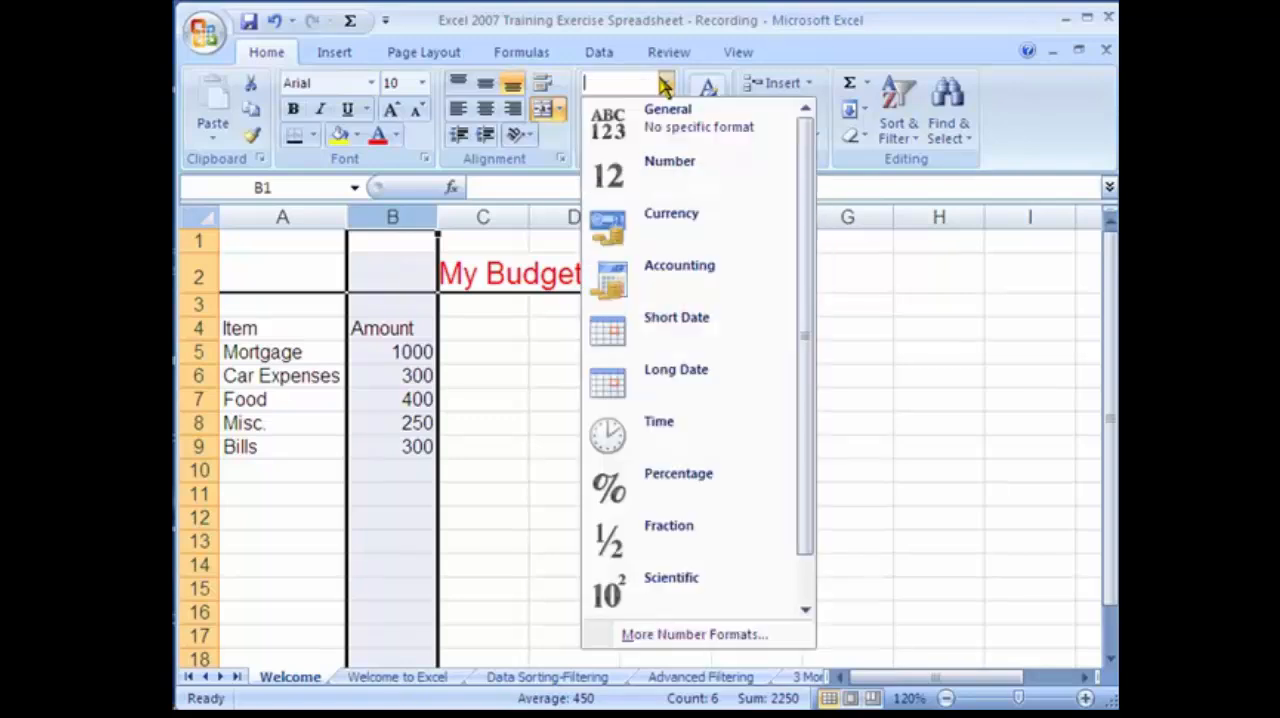
{"action": "left_click", "coordinate": [645, 234]}
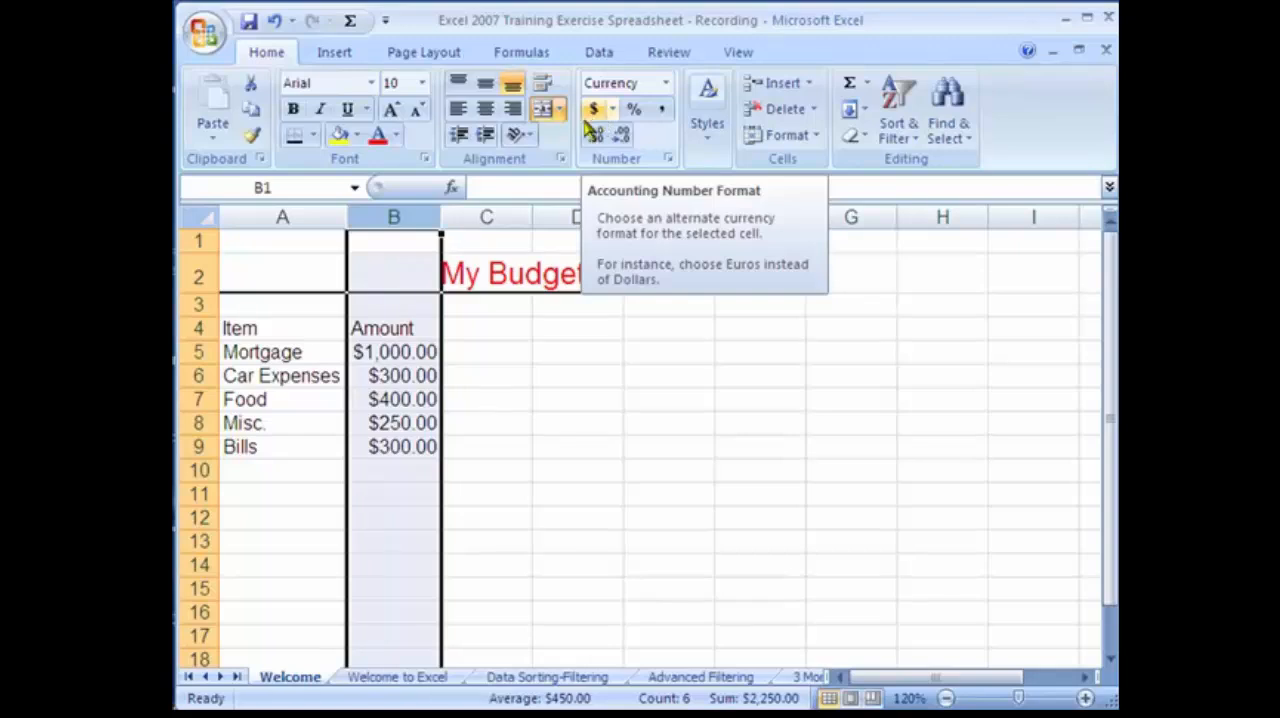
{"action": "left_click", "coordinate": [396, 512]}
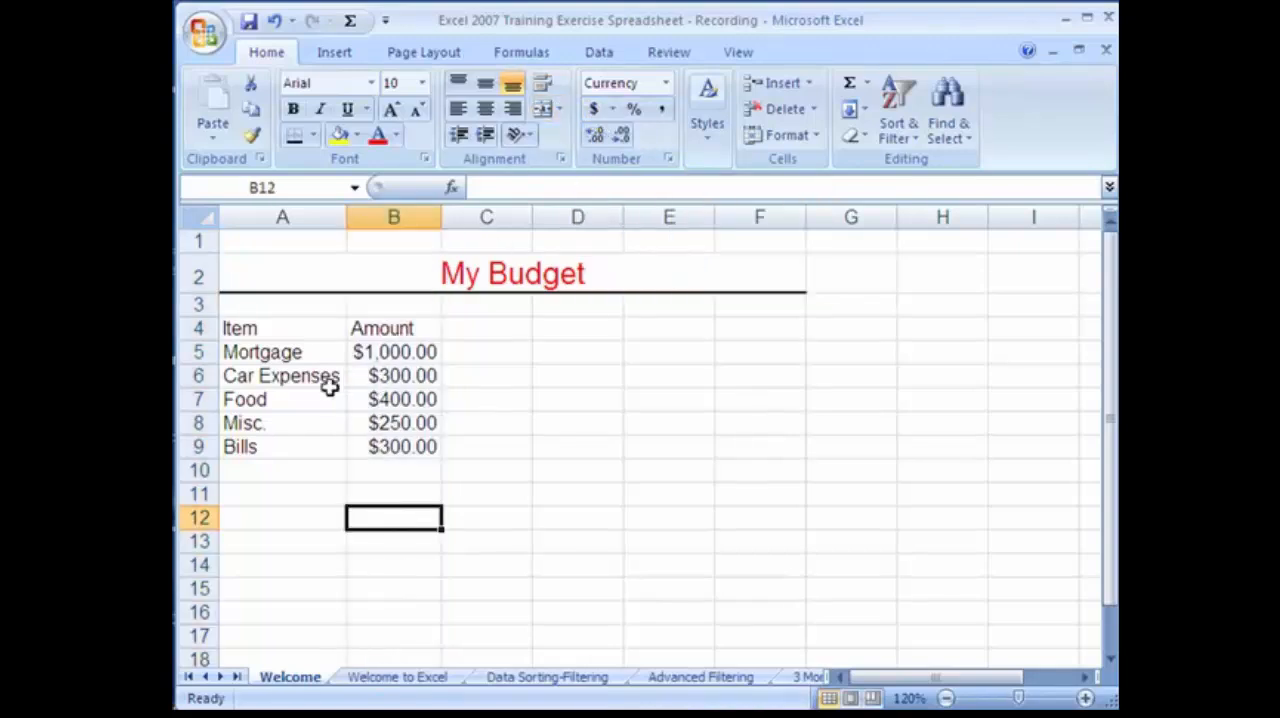
Make the heading row bold across cells A4 to F4.
{"action": "left_click_drag", "start_coordinate": [250, 328], "coordinate": [720, 328]}
{"action": "left_click", "coordinate": [293, 109]}
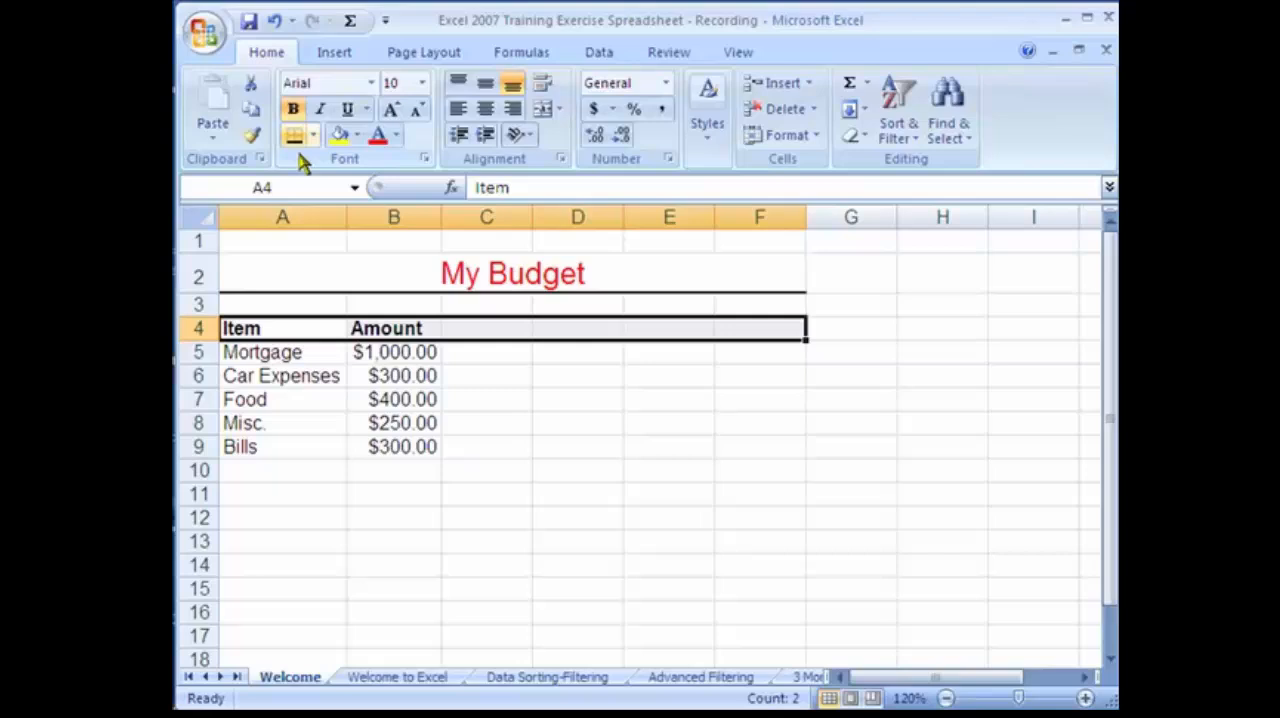
{"action": "left_click", "coordinate": [334, 360]}
{"action": "left_click", "coordinate": [381, 502]}
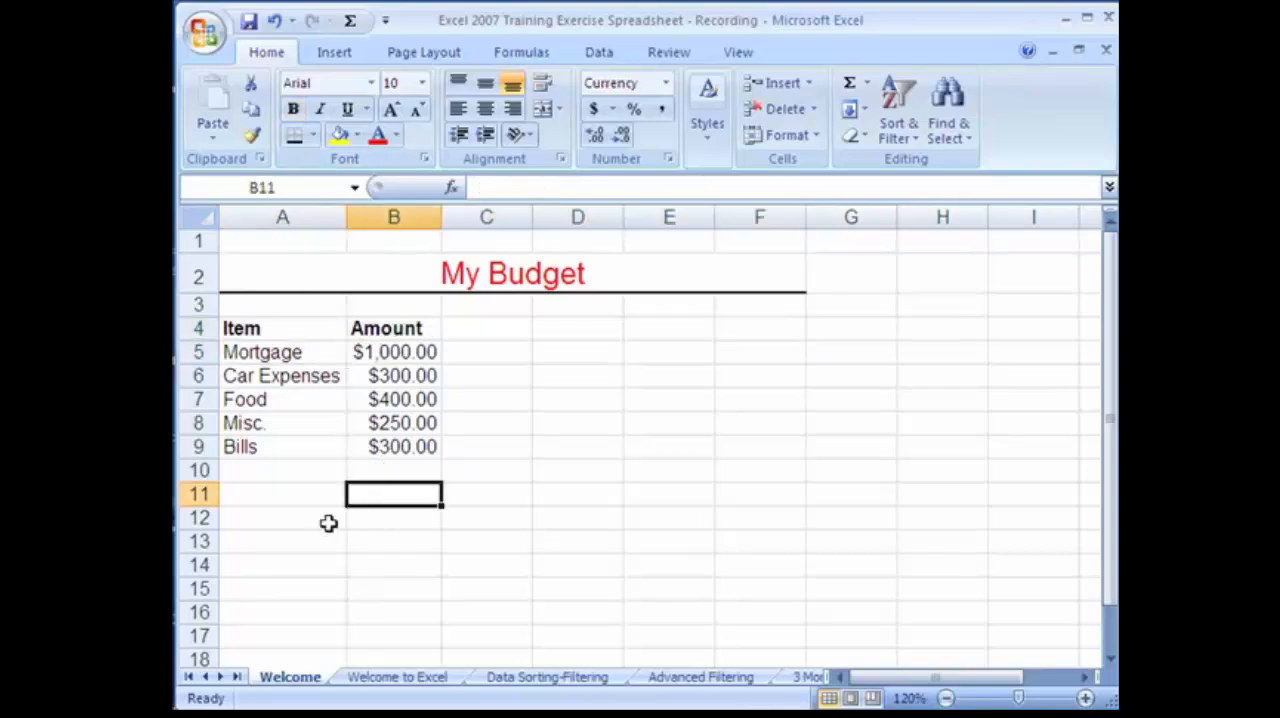
Apply a bottom double border to cell B10 below the amounts.
{"action": "left_click", "coordinate": [361, 469]}
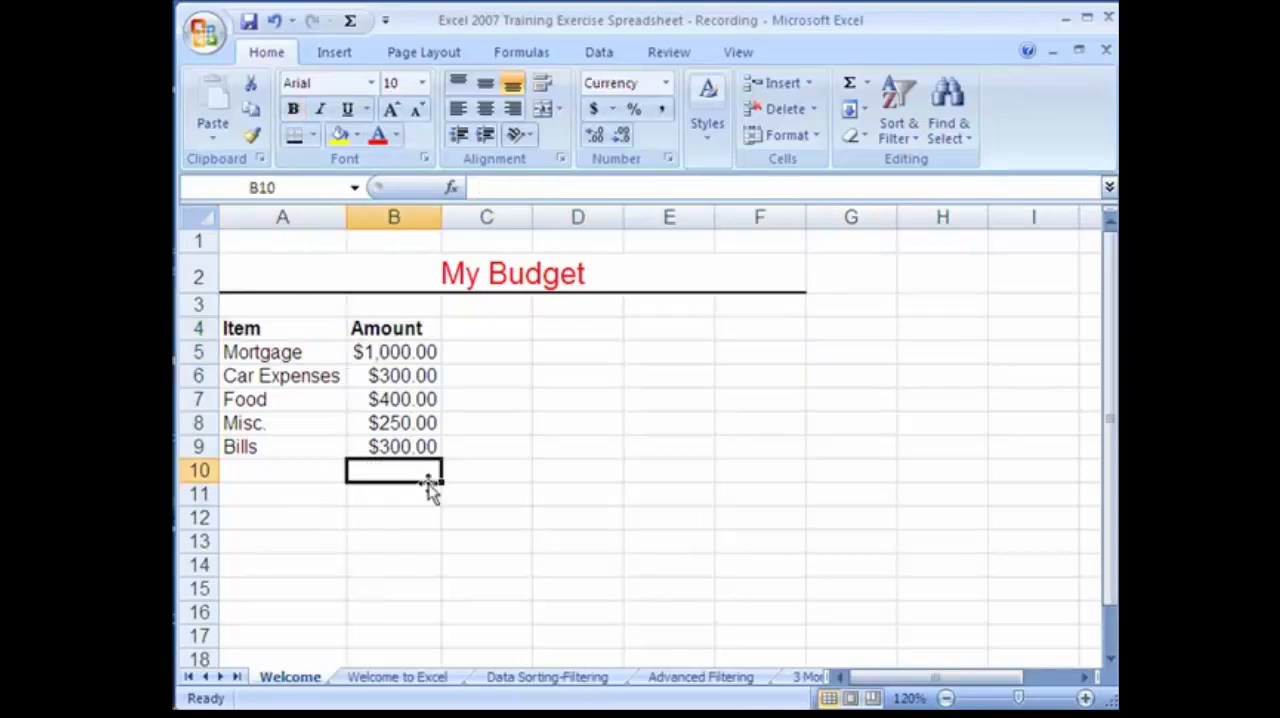
{"action": "left_click", "coordinate": [313, 137]}
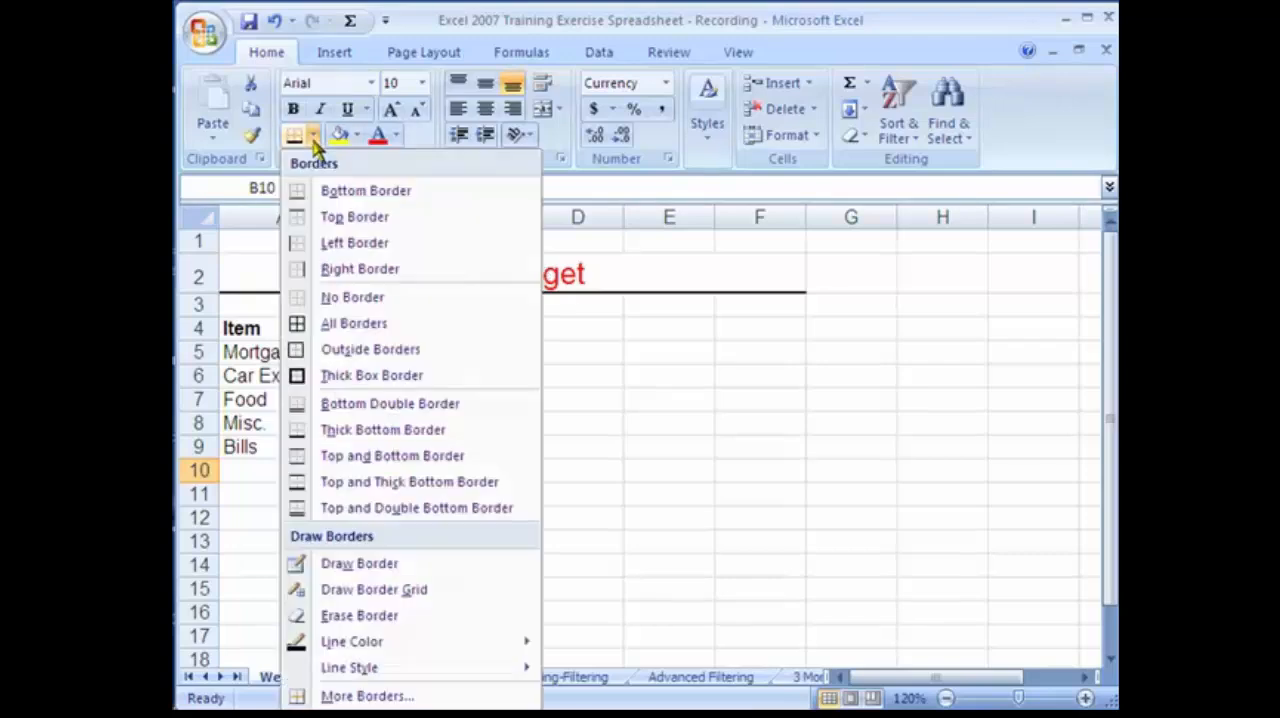
{"action": "left_click", "coordinate": [357, 410]}
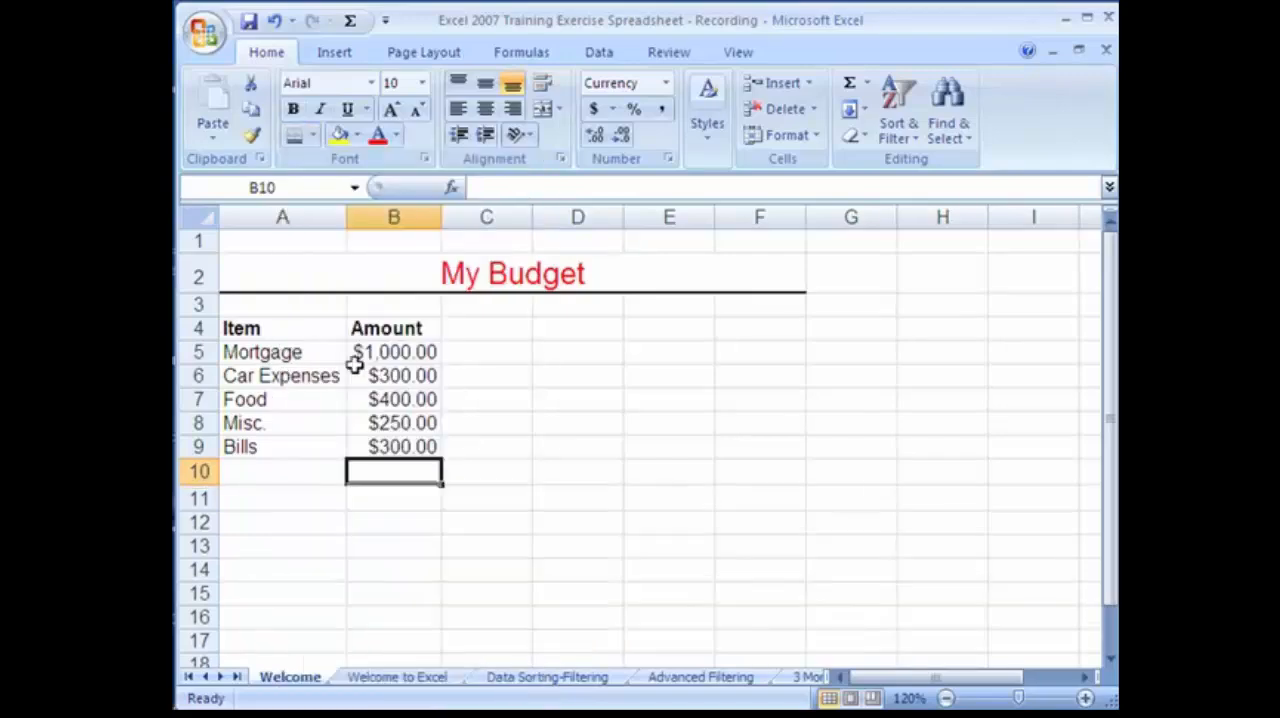
{"action": "left_click", "coordinate": [389, 497]}
{"action": "left_click", "coordinate": [418, 563]}
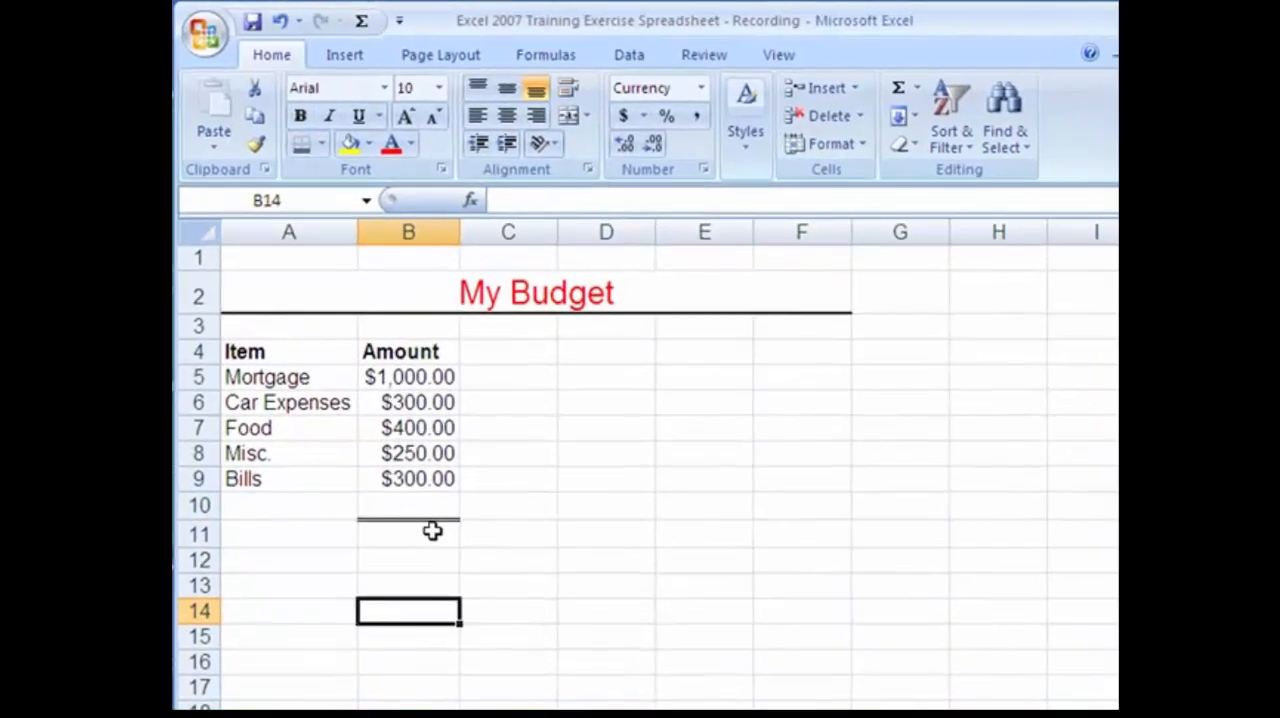
Enter the label "Total" in cell A11 below the budget items.
{"action": "left_click", "coordinate": [395, 510]}
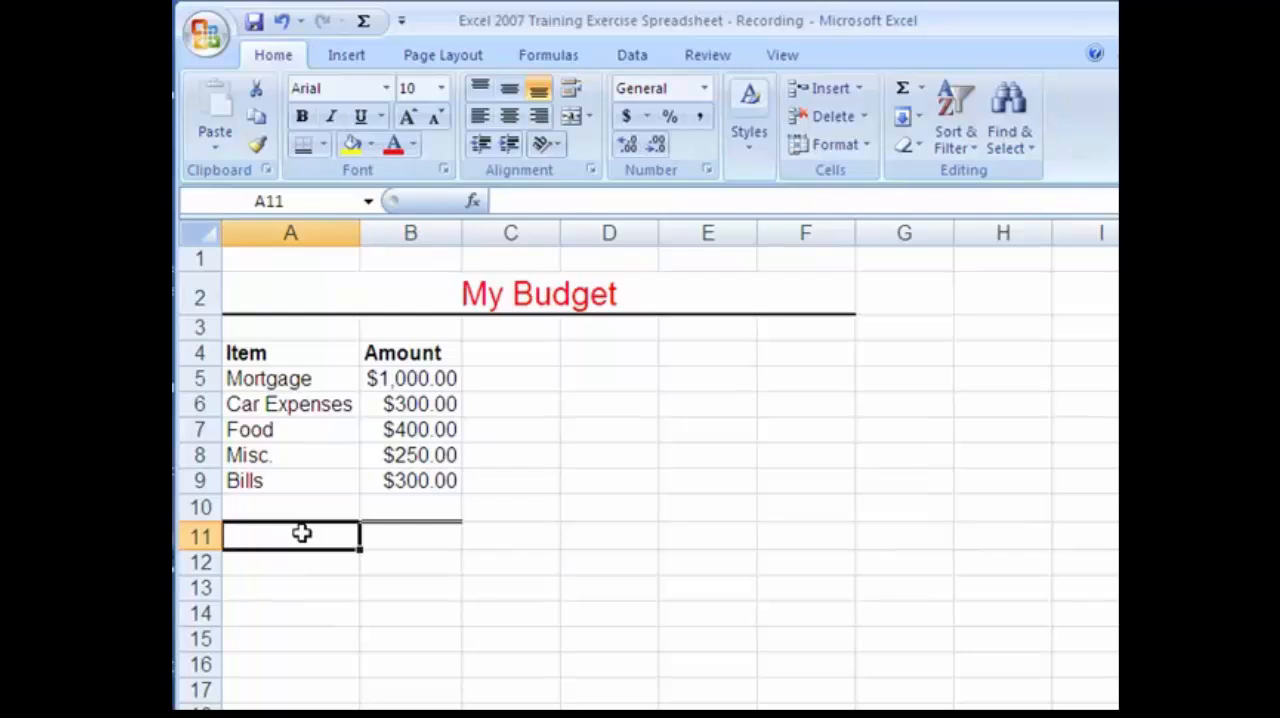
{"action": "type", "text": "Total"}
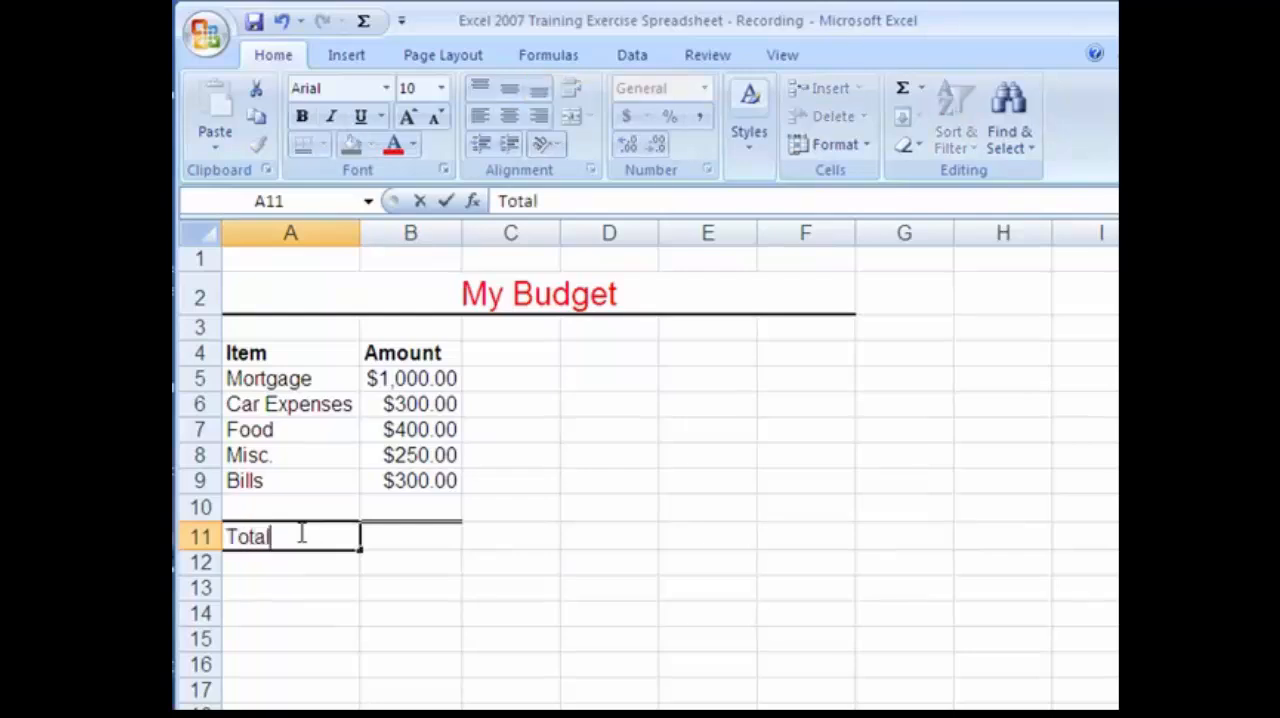
Enter the formula =SUM(B5:B10) in cell B11 beside the Total label.
{"action": "left_click", "coordinate": [400, 537]}
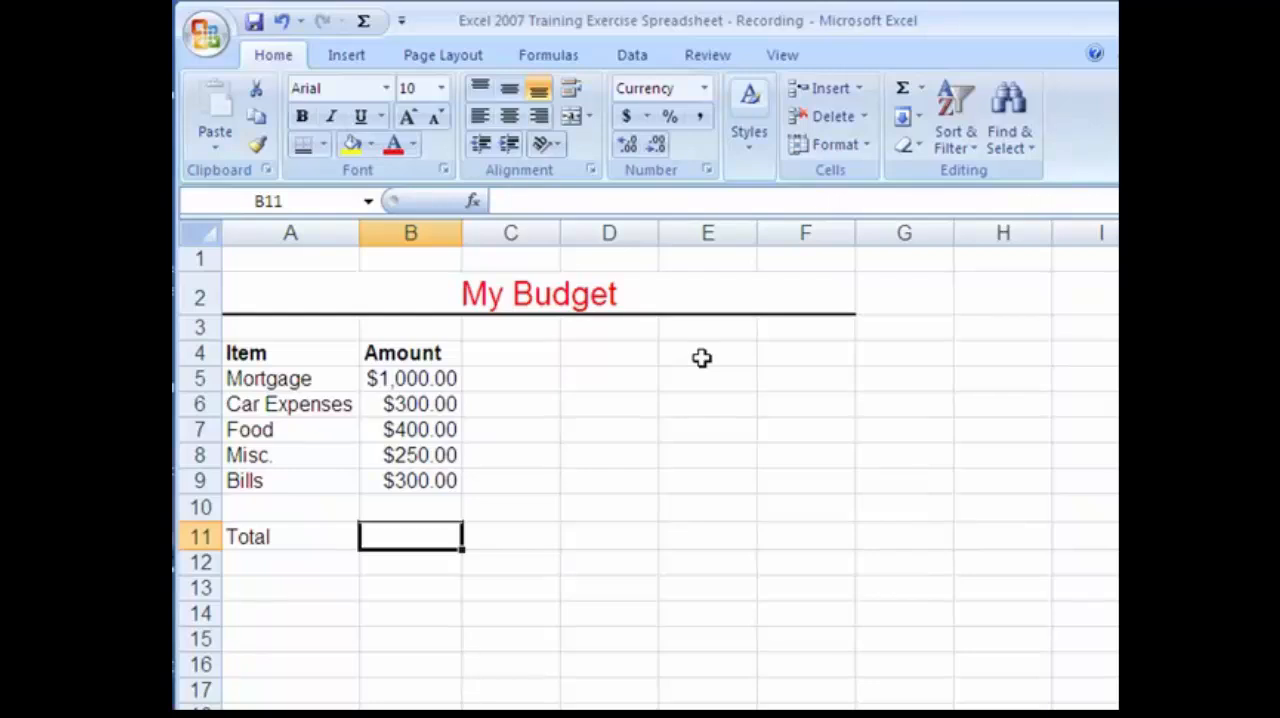
{"action": "type", "text": "="}
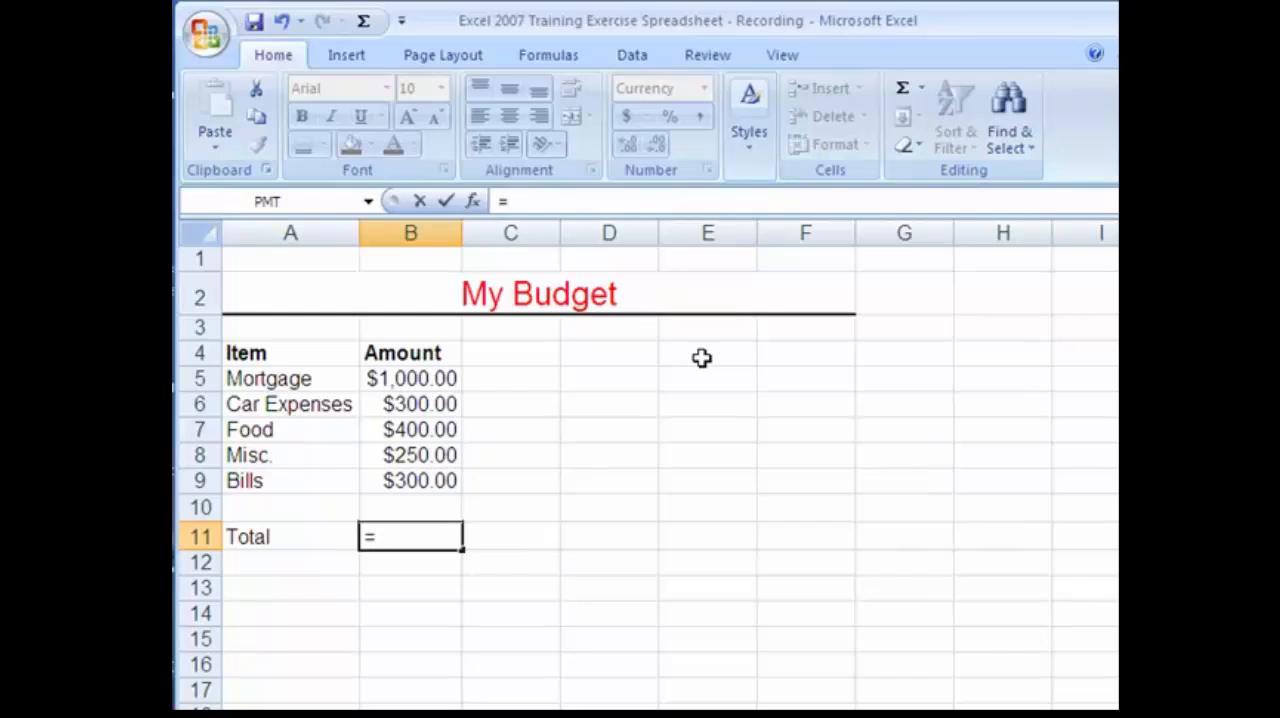
{"action": "type", "text": "sun"}
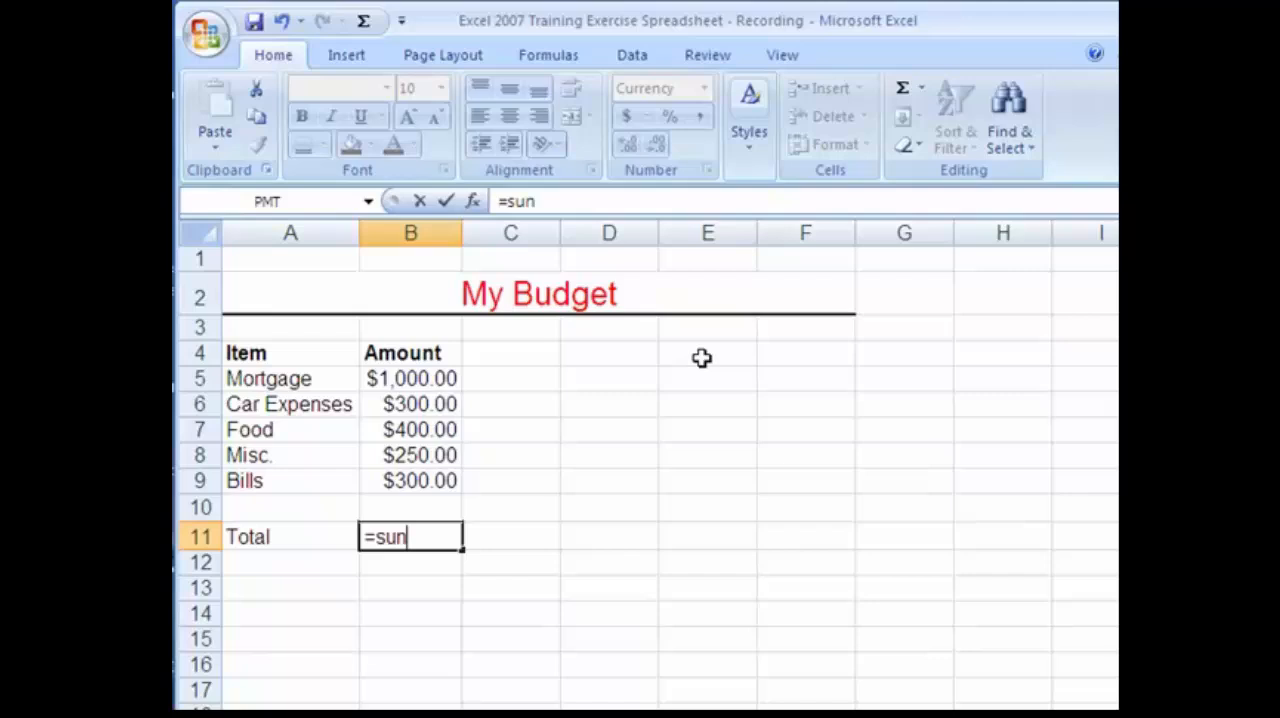
{"action": "key", "text": "BackSpace"}
{"action": "type", "text": "m("}
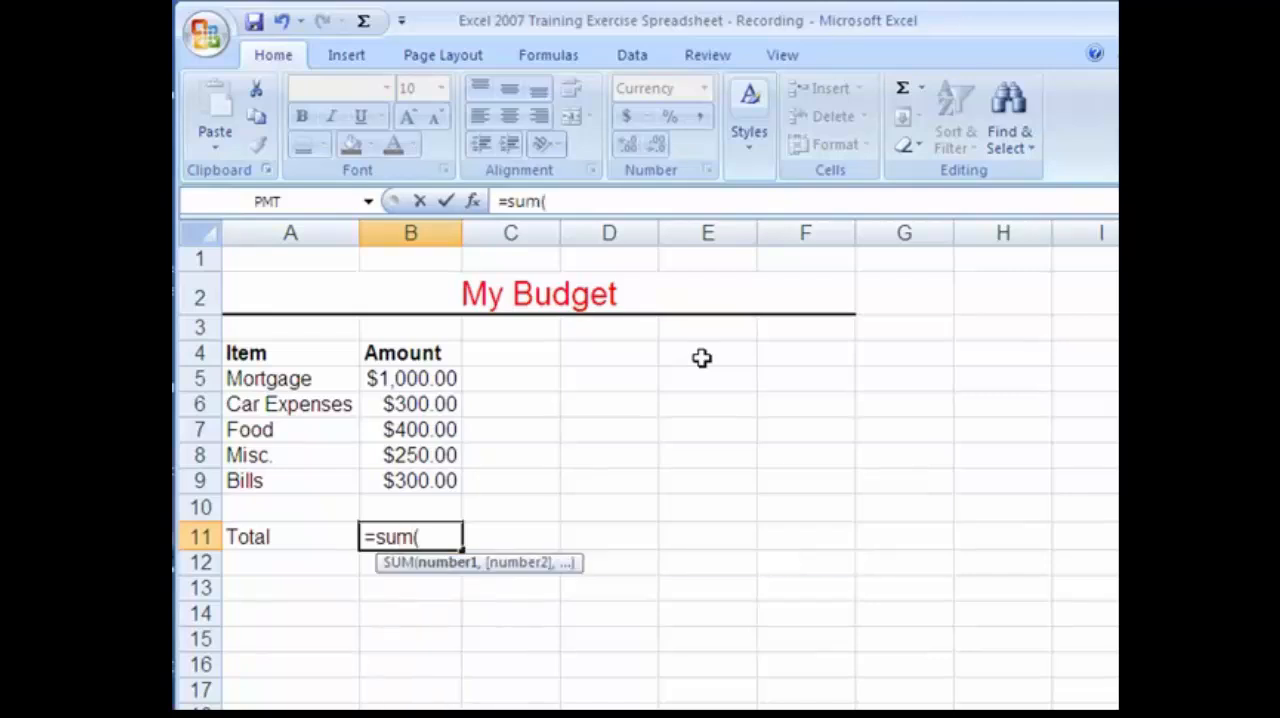
{"action": "left_click", "coordinate": [419, 381]}
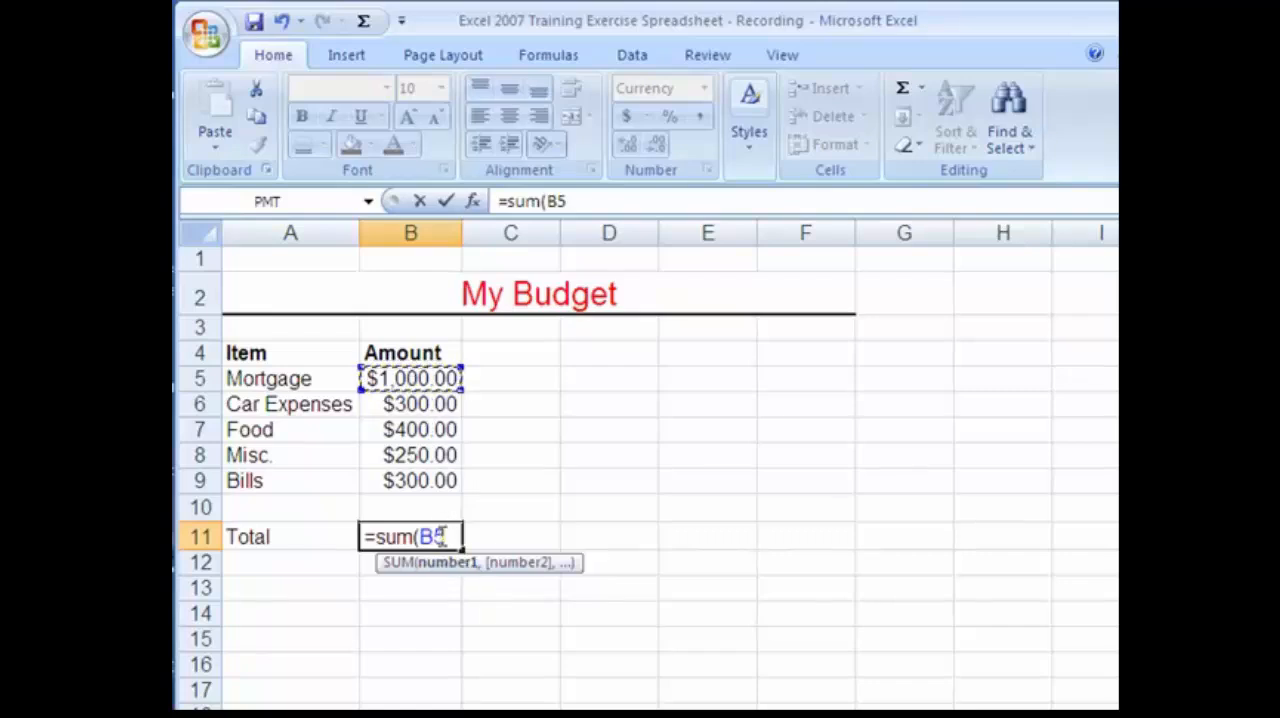
{"action": "type", "text": ":B"}
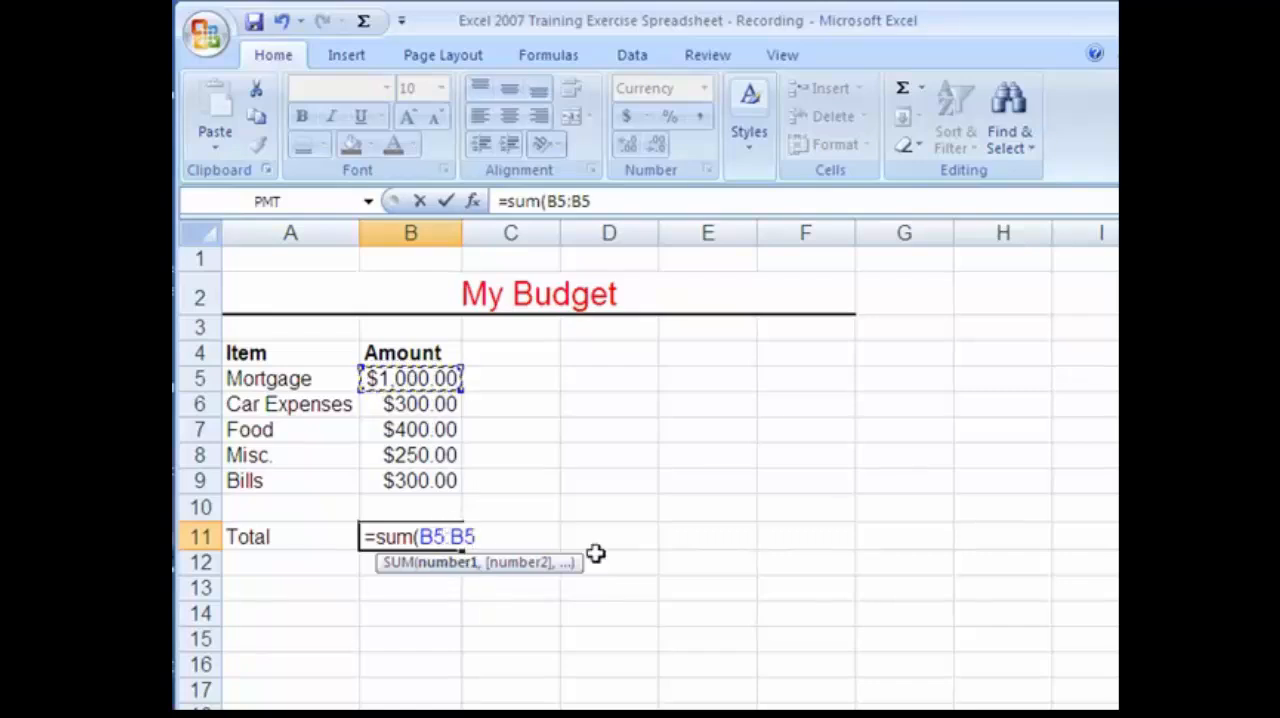
{"action": "key", "text": "BackSpace"}
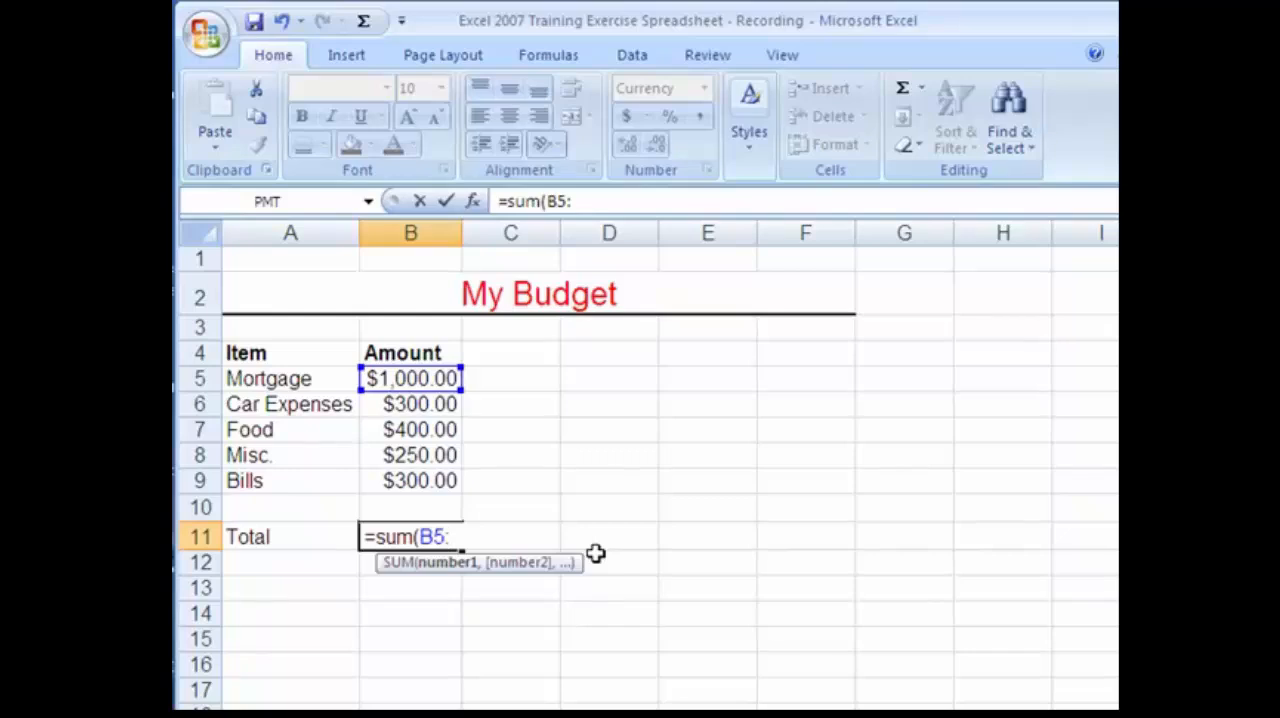
{"action": "left_click", "coordinate": [425, 510]}
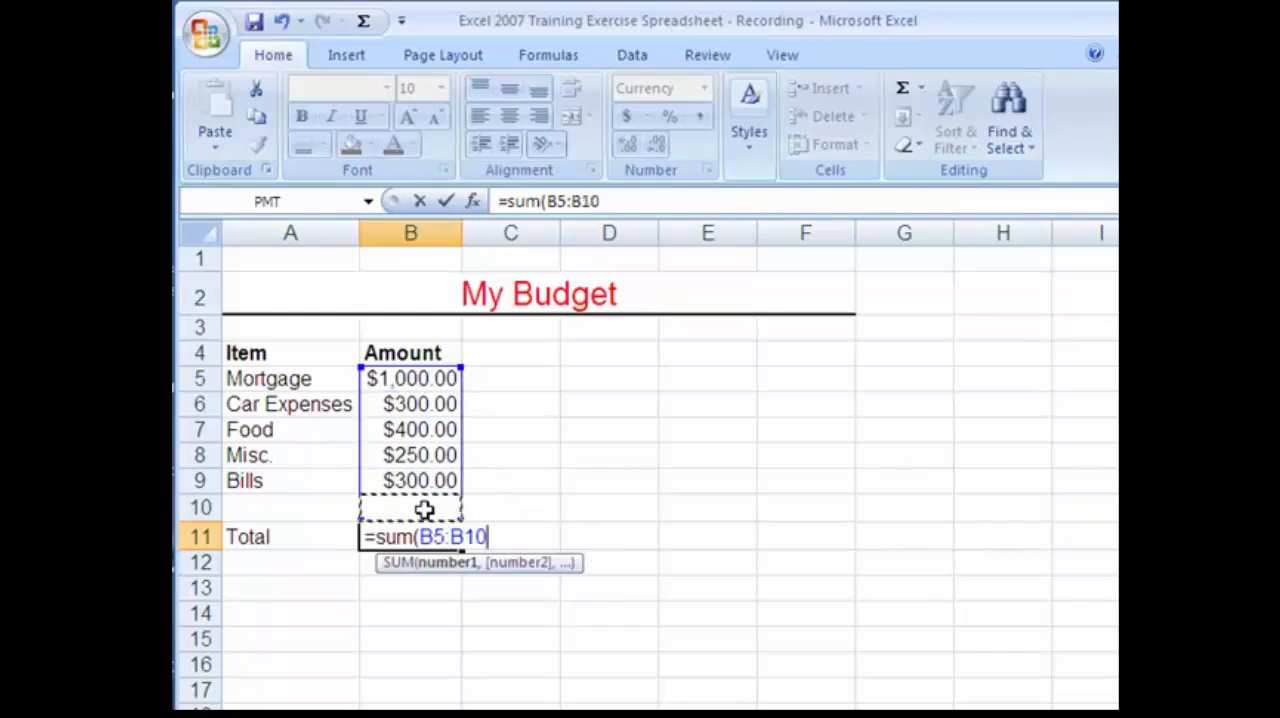
{"action": "type", "text": ")"}
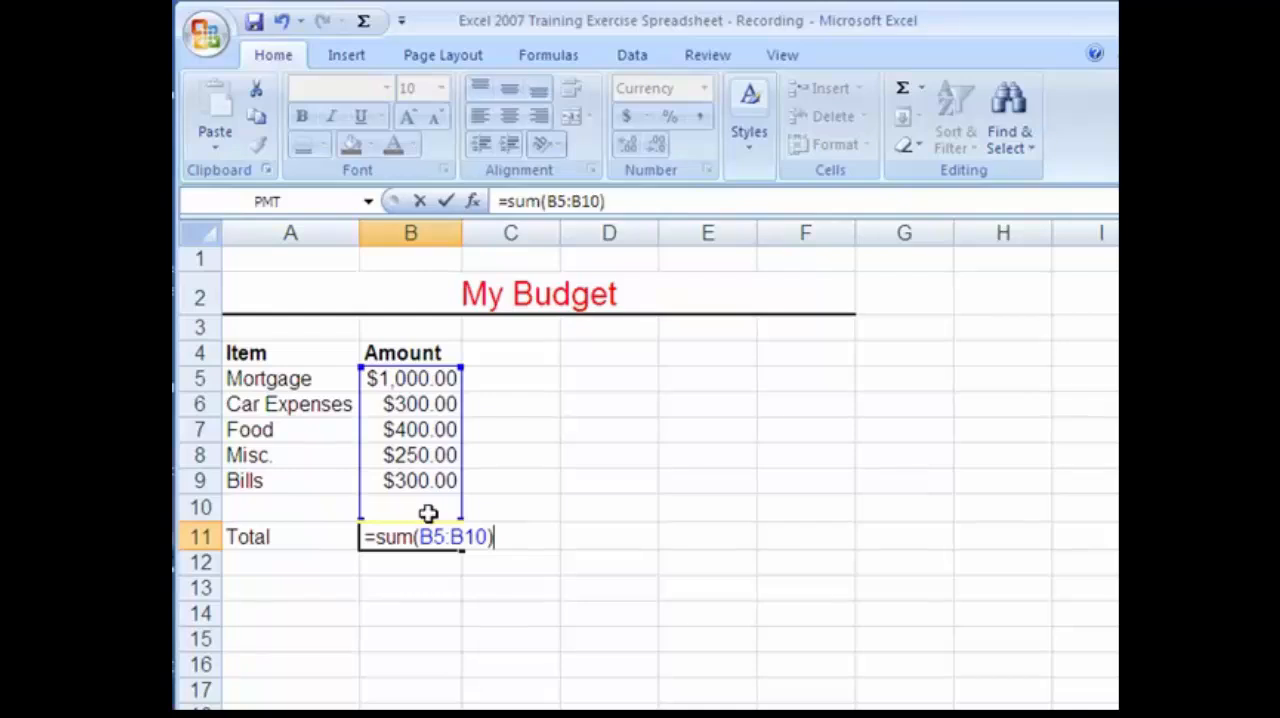
{"action": "key", "text": "Return"}
{"action": "left_click", "coordinate": [438, 537]}
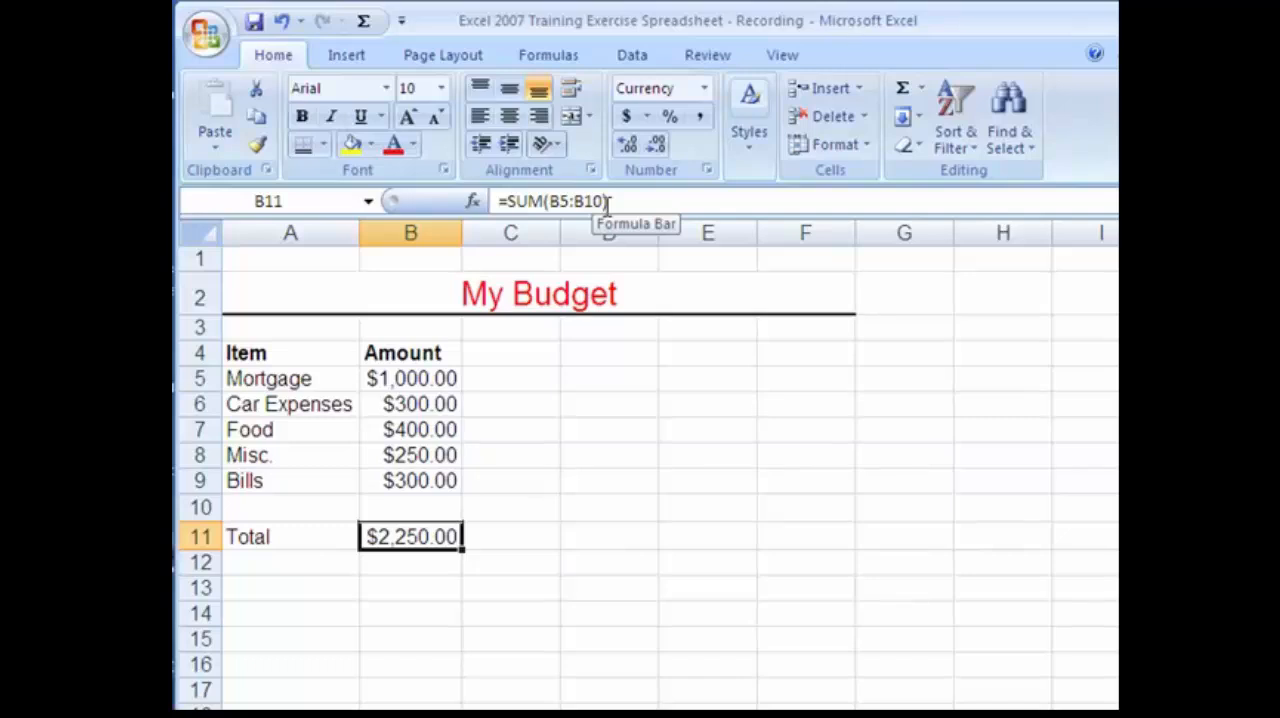
Change the Mortgage amount in cell B5 to 1100.
{"action": "left_click", "coordinate": [409, 377]}
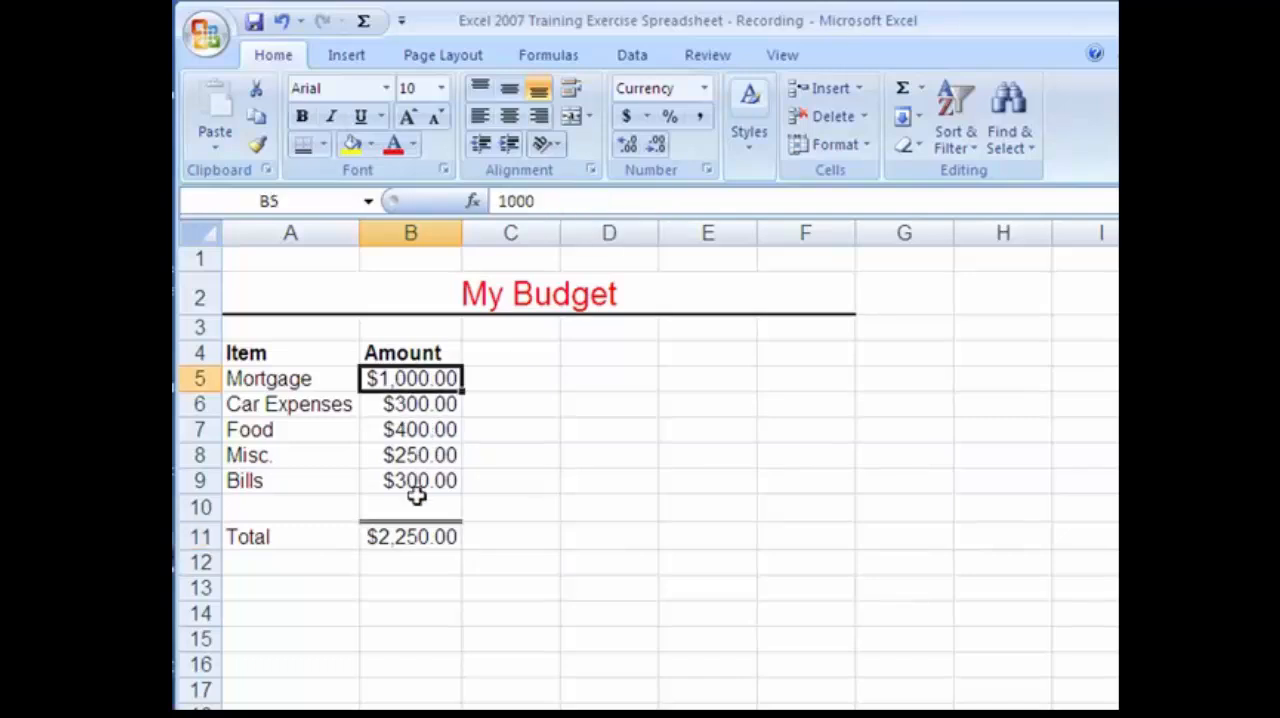
{"action": "type", "text": "1100"}
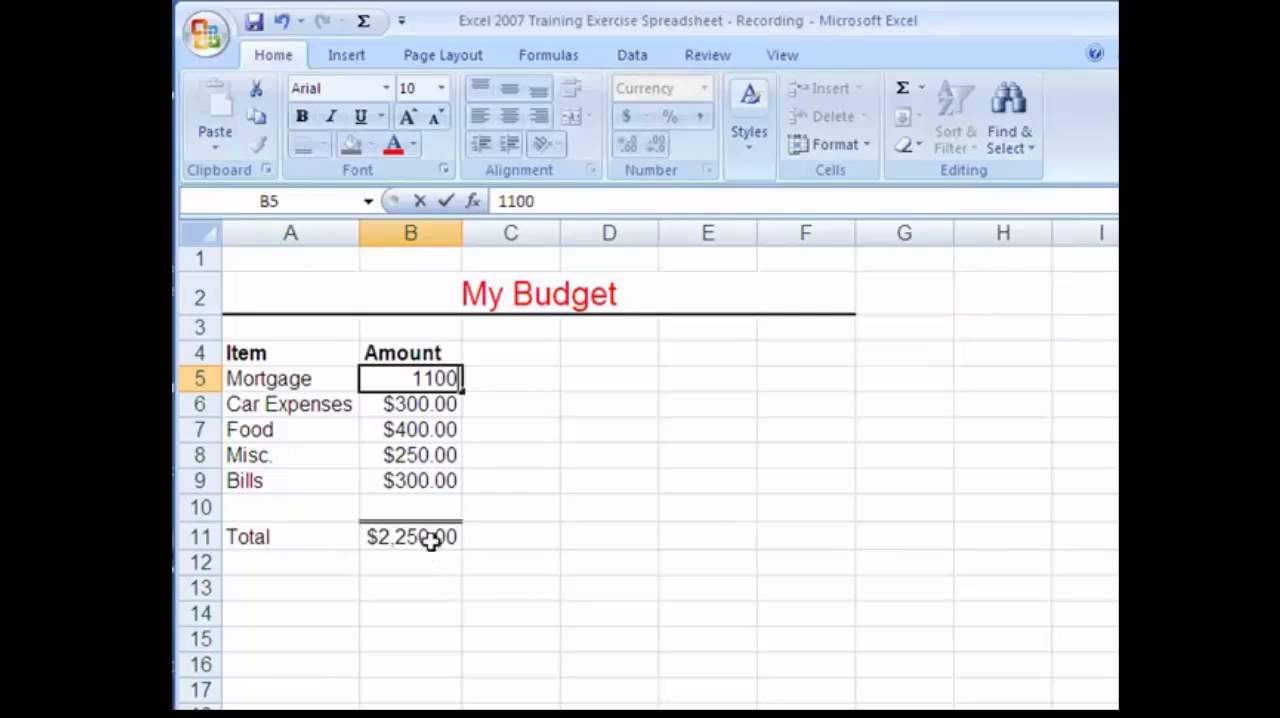
{"action": "key", "text": "Return"}
Clear the sum formula from cell B11.
{"action": "left_click", "coordinate": [447, 541]}
{"action": "key", "text": "Delete"}
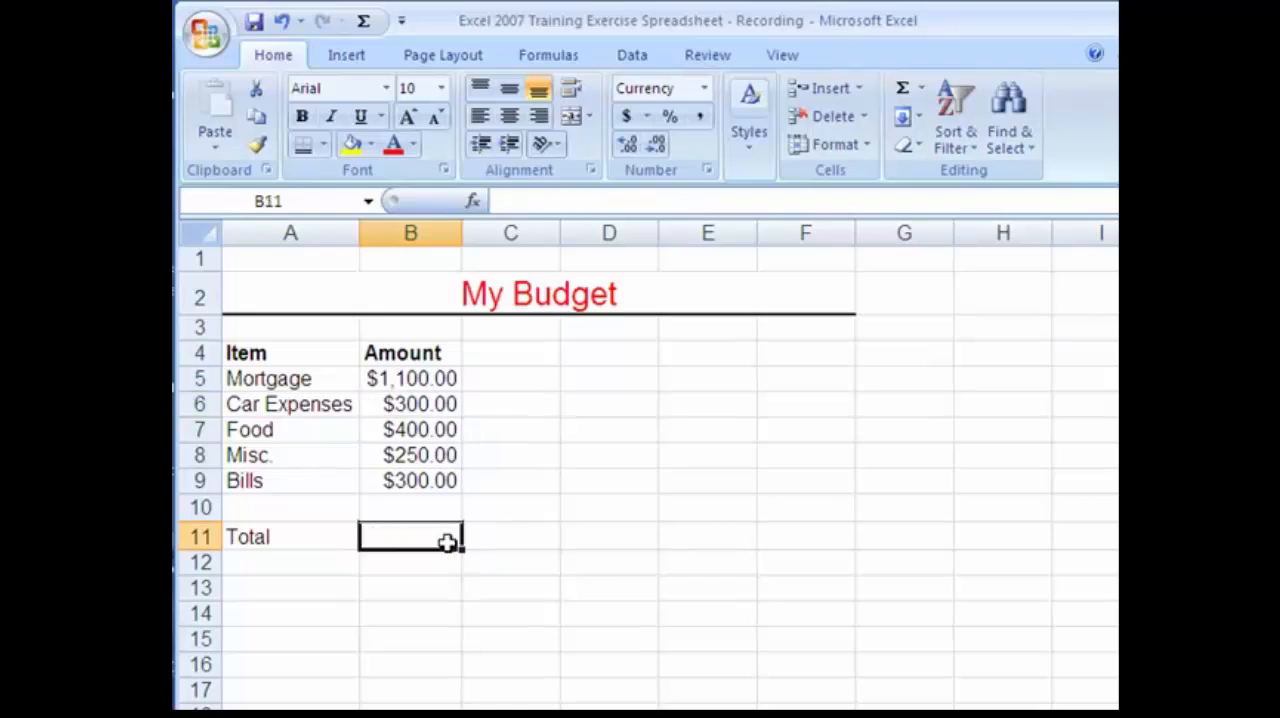
{"action": "left_click", "coordinate": [434, 567]}
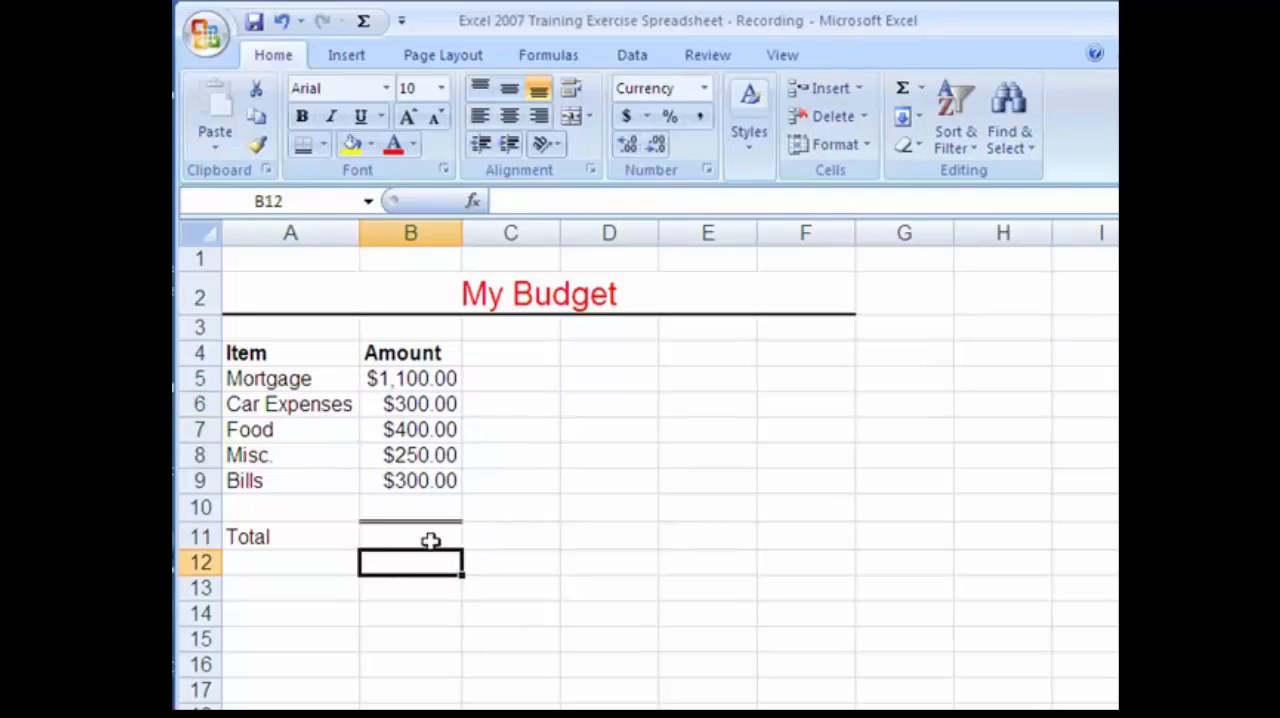
Total the amounts in B5:B10 in cell B11 with the AutoSum Sum function and make the result bold.
{"action": "left_click", "coordinate": [429, 540]}
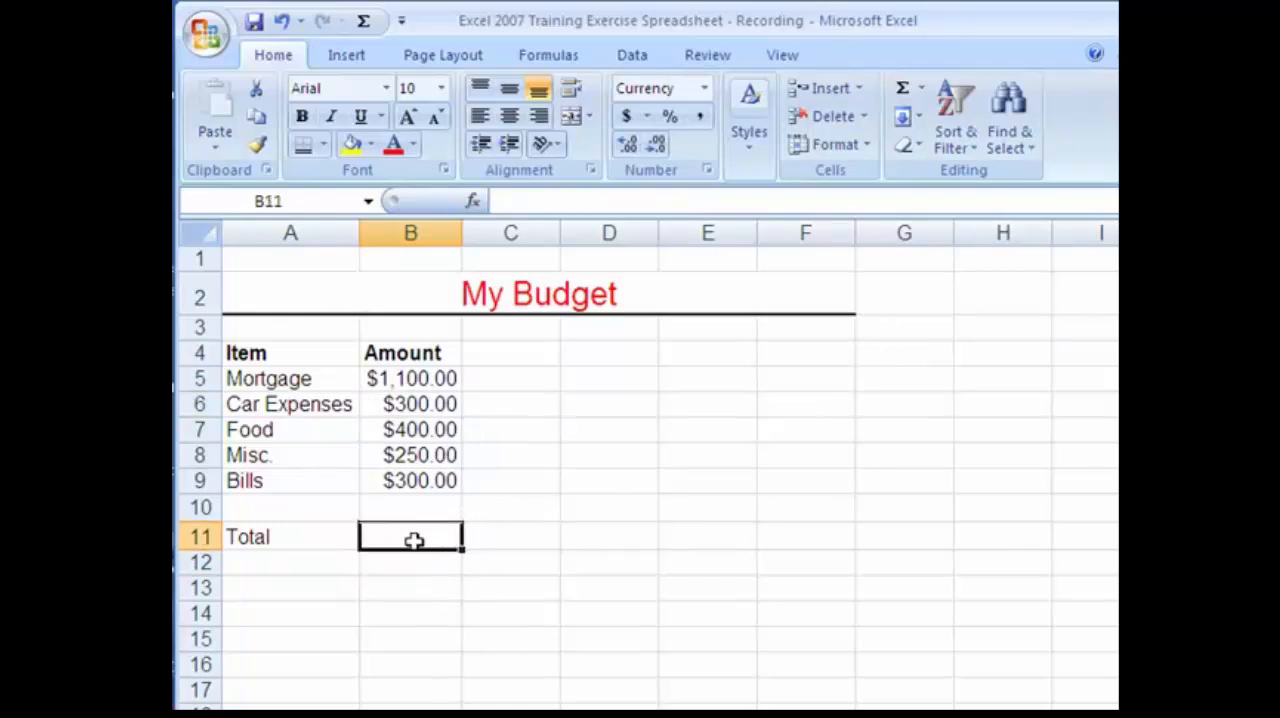
{"action": "left_click", "coordinate": [919, 91]}
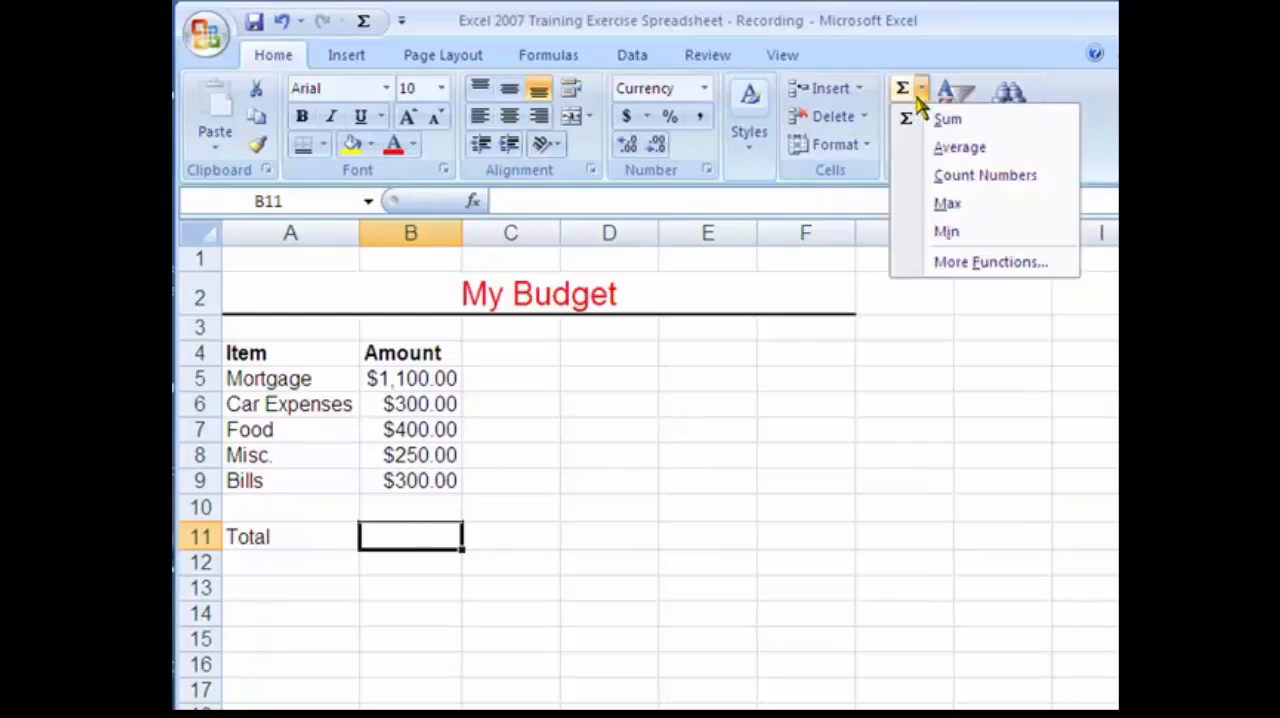
{"action": "left_click", "coordinate": [918, 92]}
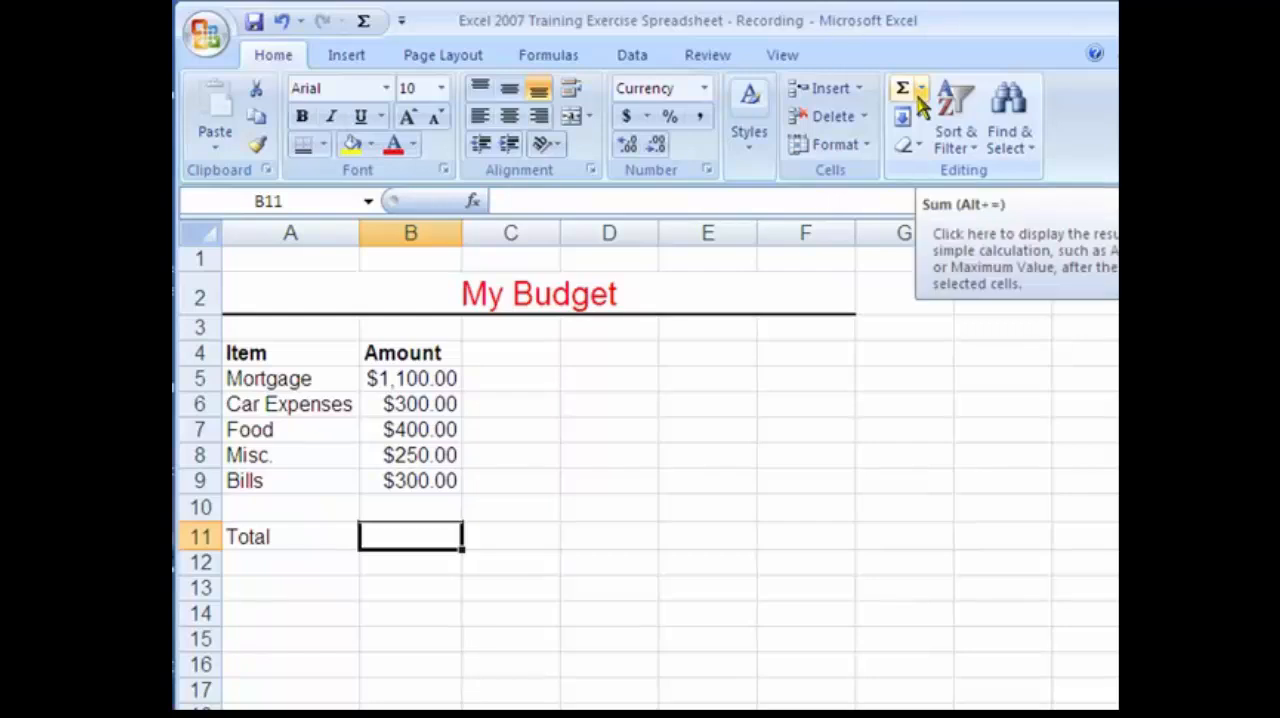
{"action": "left_click", "coordinate": [919, 92]}
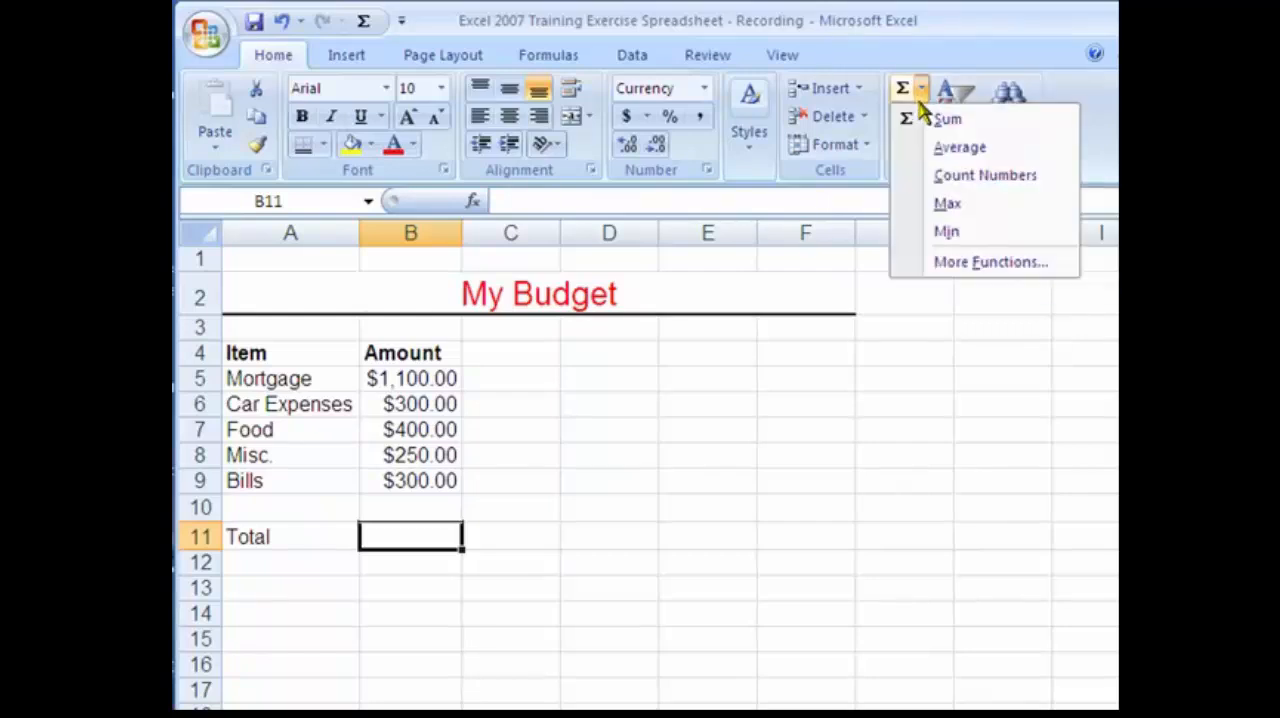
{"action": "left_click", "coordinate": [946, 122]}
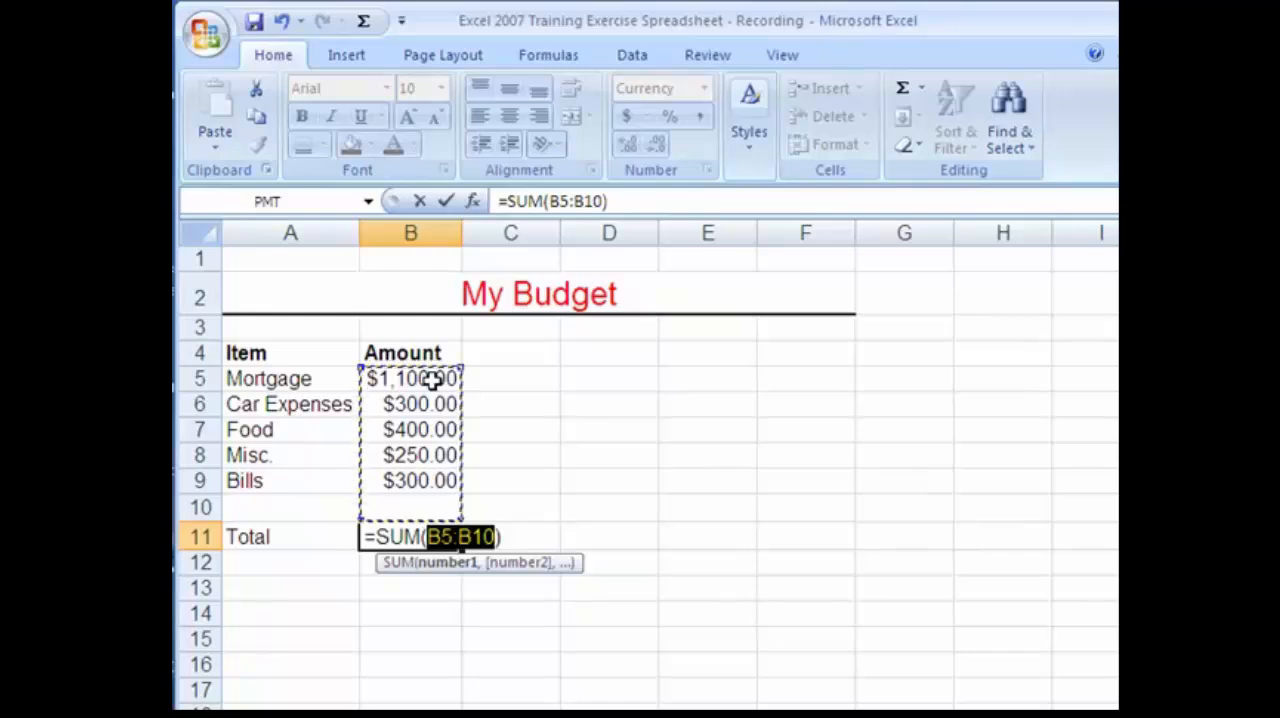
{"action": "left_click_drag", "start_coordinate": [391, 377], "coordinate": [386, 503]}
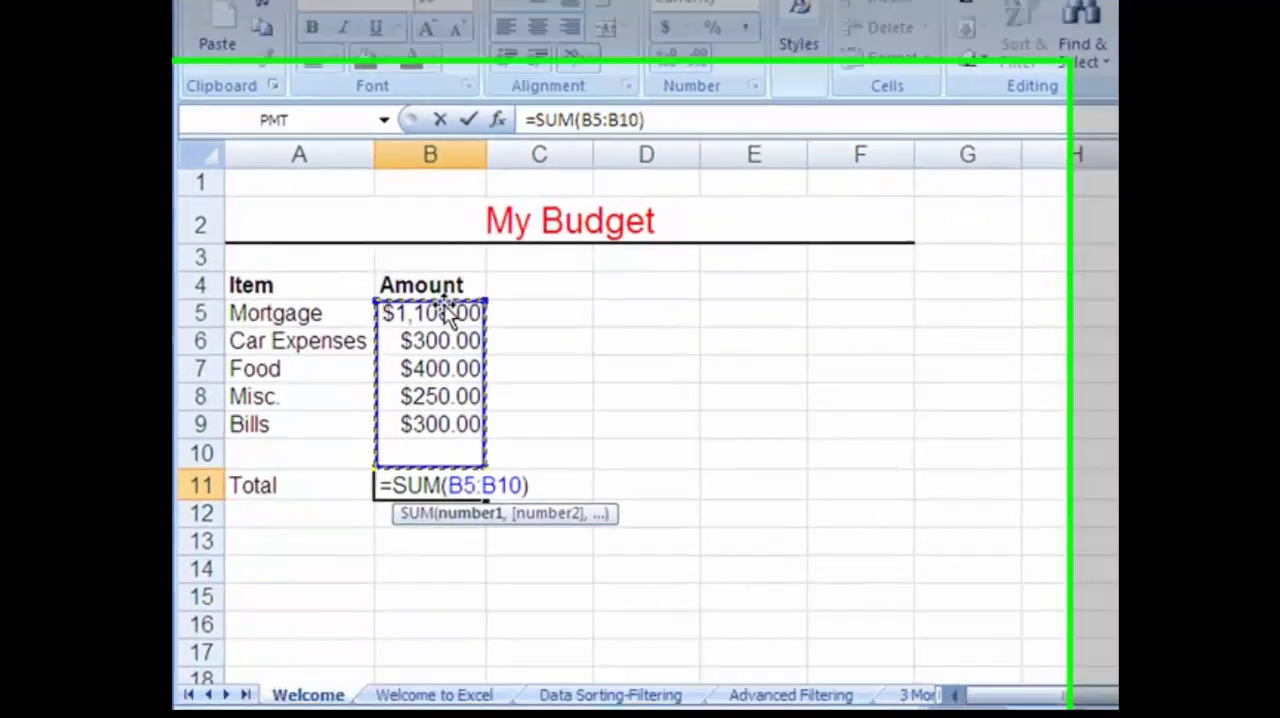
{"action": "key", "text": "Return"}
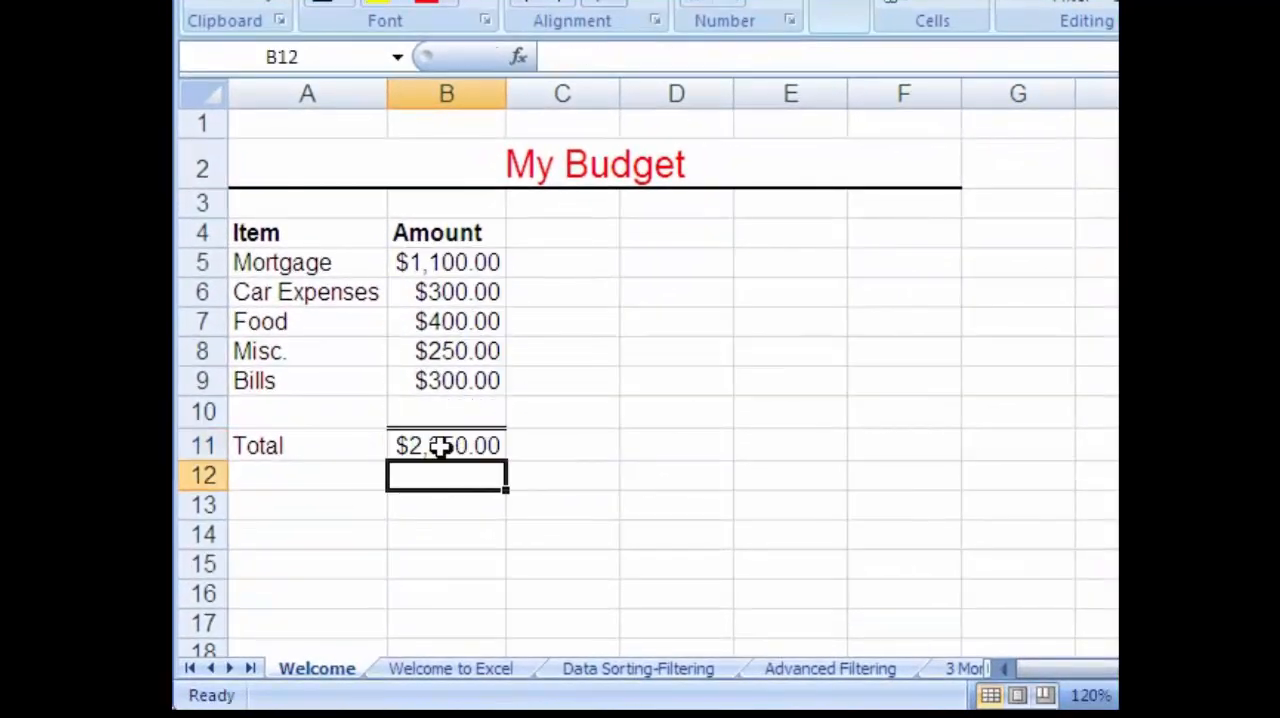
{"action": "left_click", "coordinate": [410, 446]}
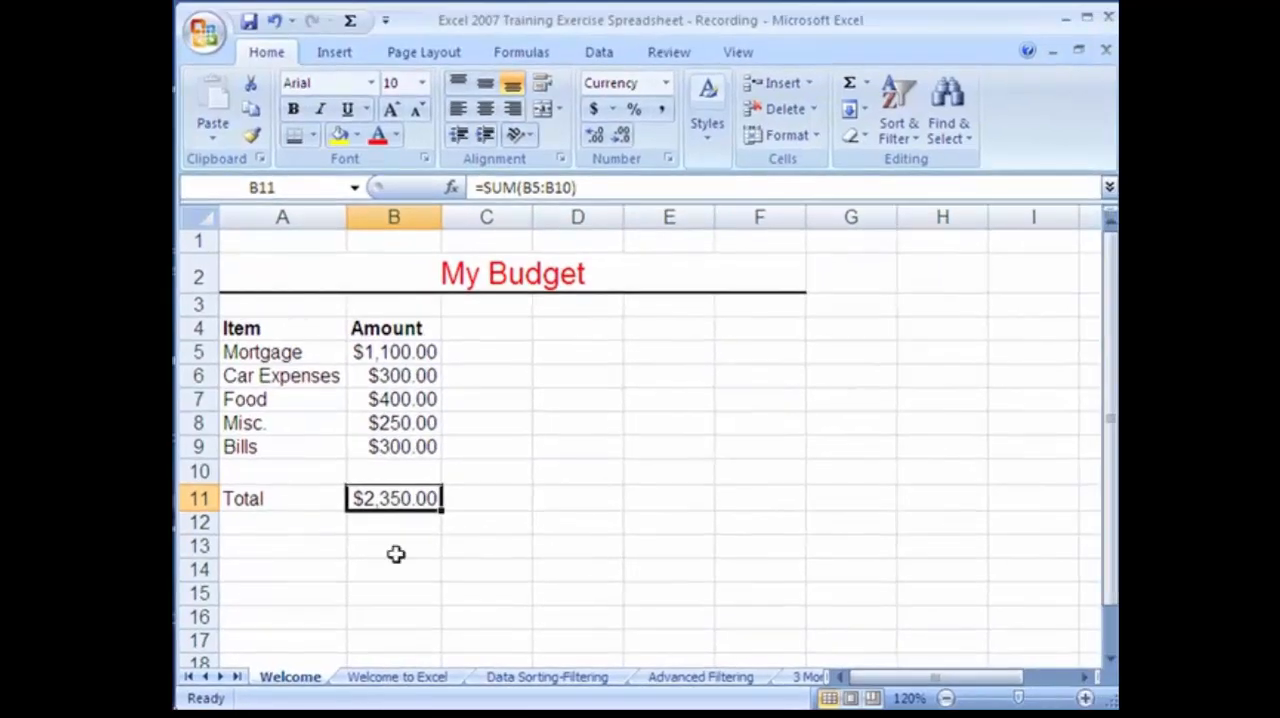
{"action": "left_click", "coordinate": [293, 108]}
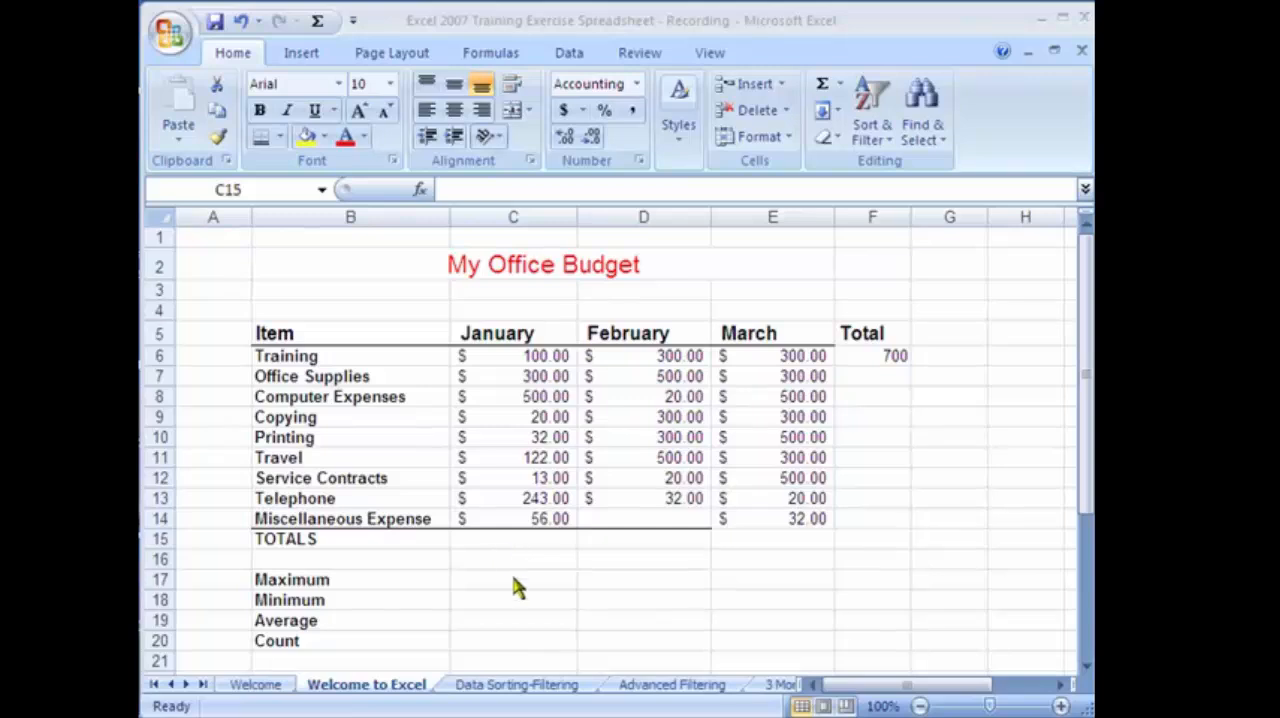
{"action": "left_click", "coordinate": [497, 538]}
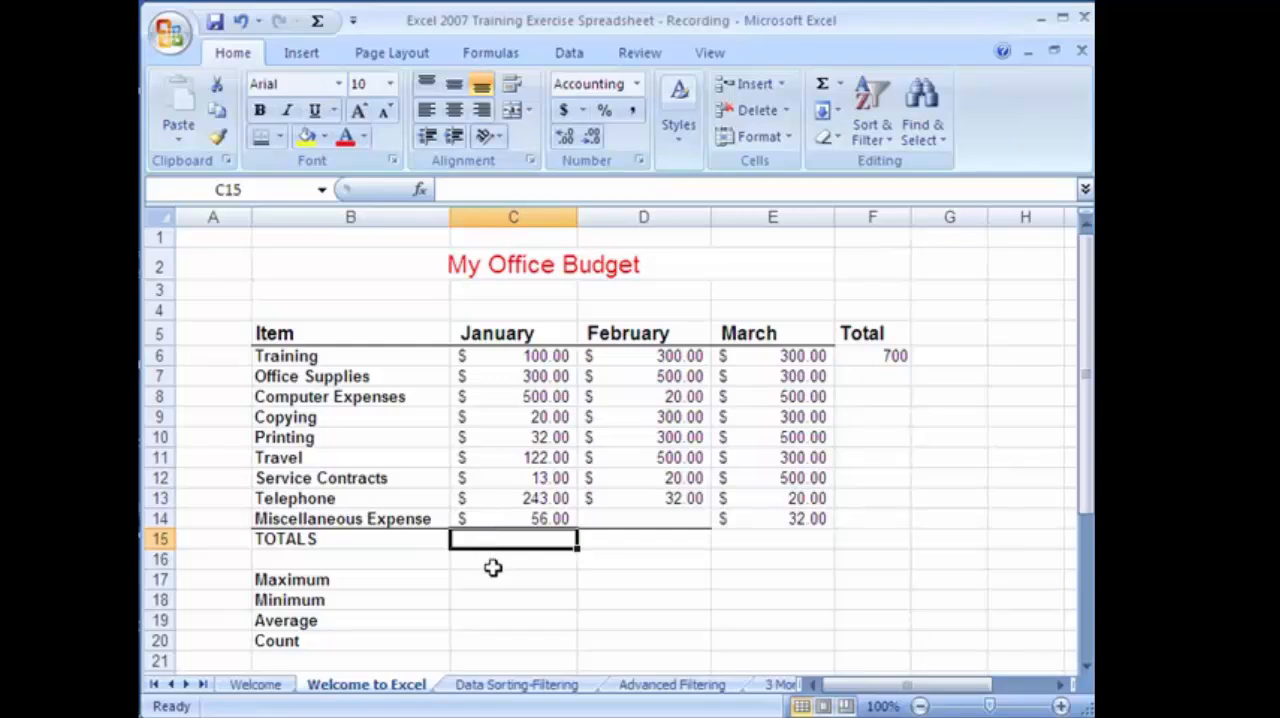
{"action": "left_click", "coordinate": [492, 560]}
{"action": "left_click", "coordinate": [493, 598]}
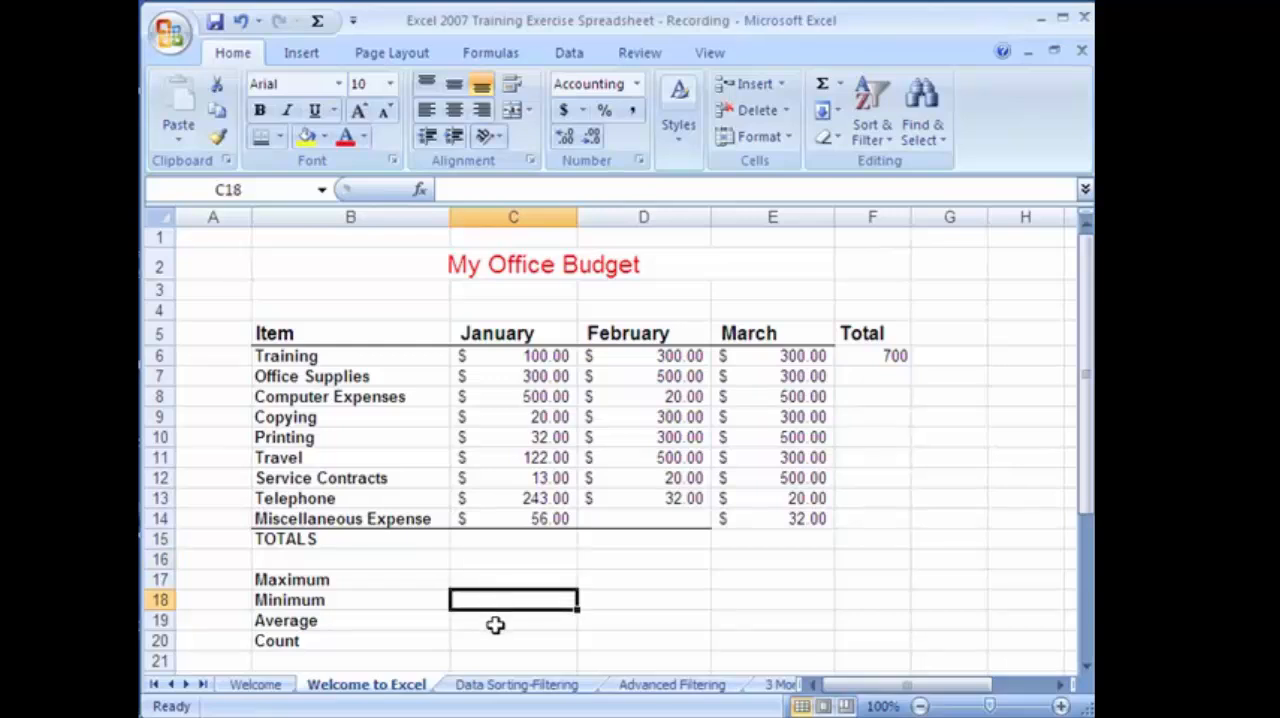
{"action": "left_click", "coordinate": [498, 621]}
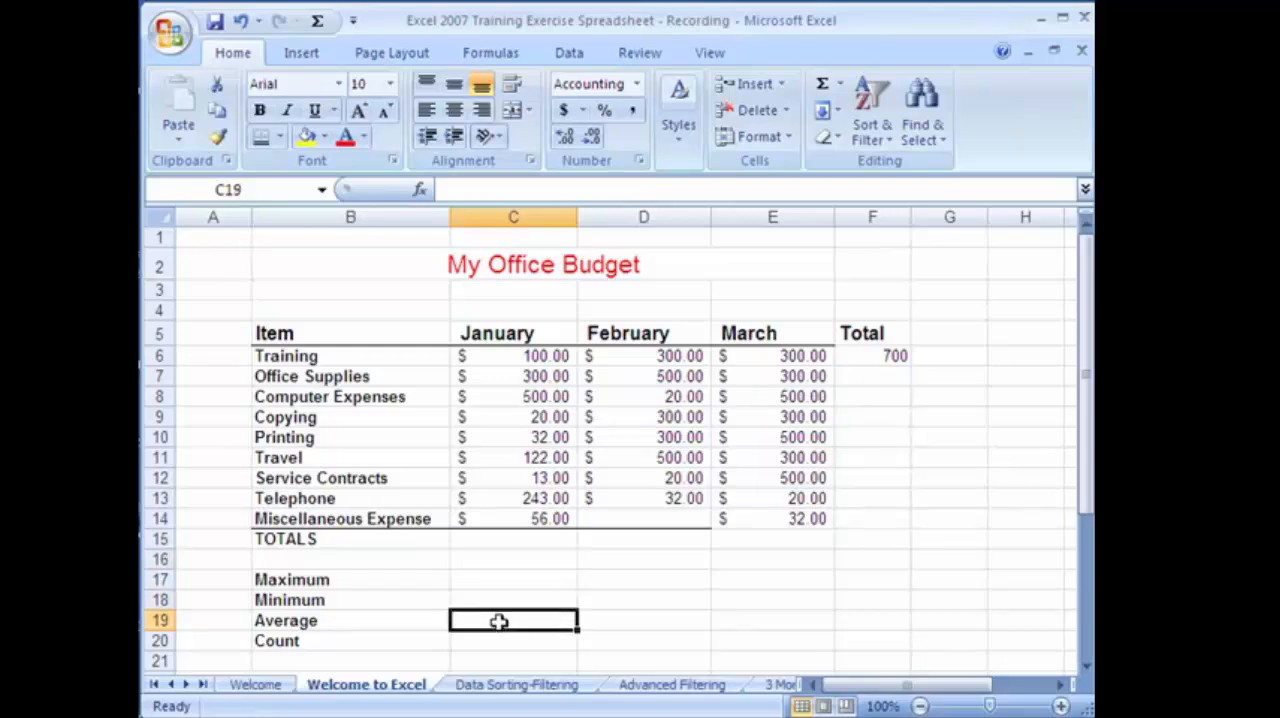
Enter the formula =SUM(C6:C14) in cell C15 to total the January expenses in the My Office Budget table.
{"action": "left_click", "coordinate": [543, 538]}
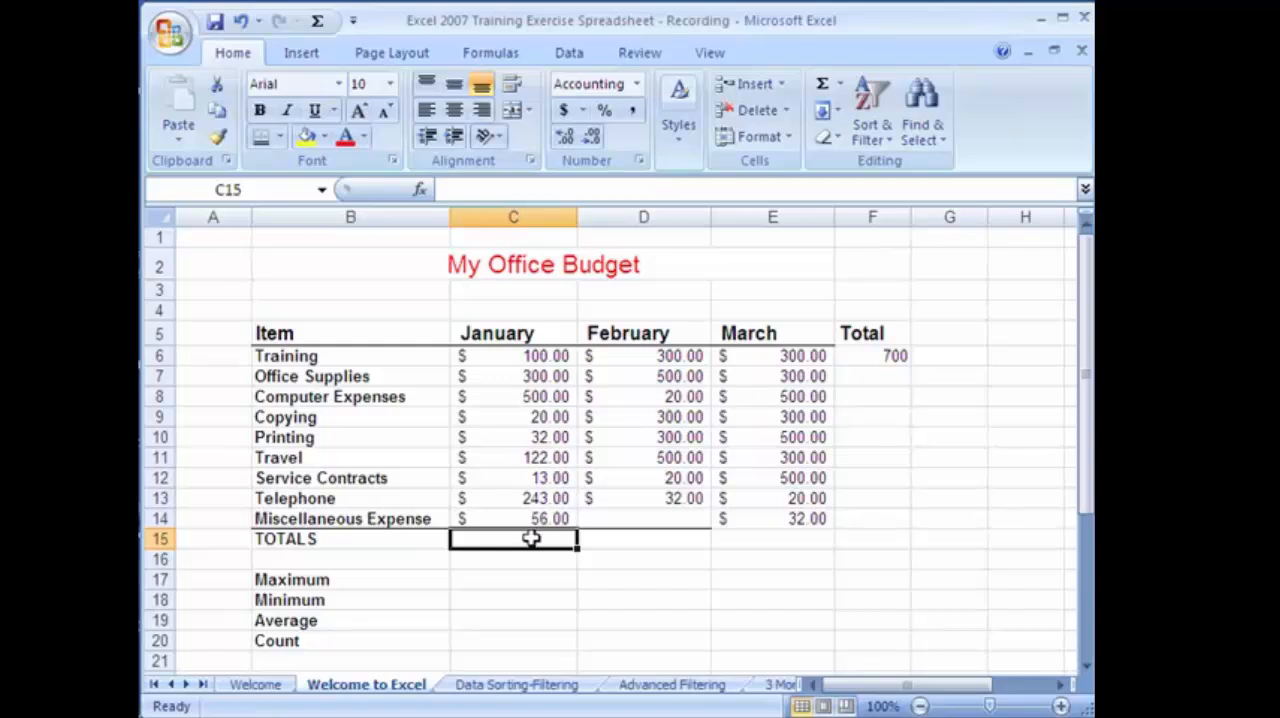
{"action": "type", "text": "=sum"}
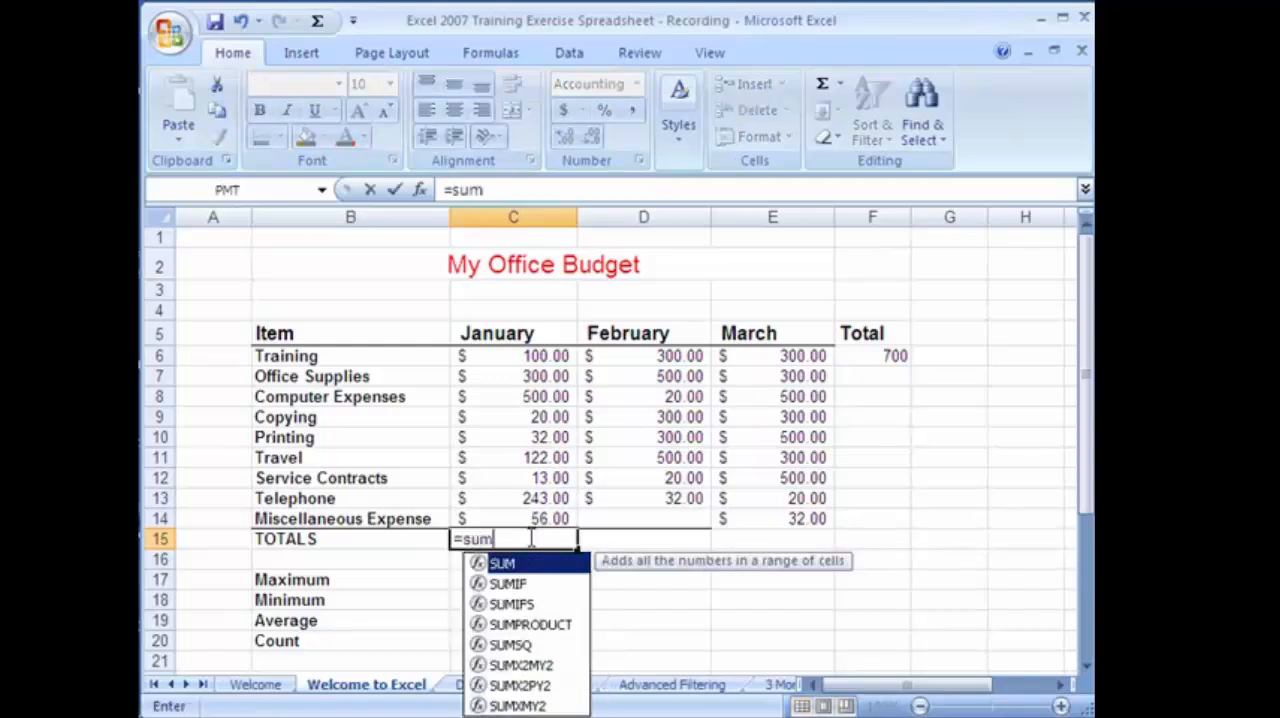
{"action": "type", "text": "("}
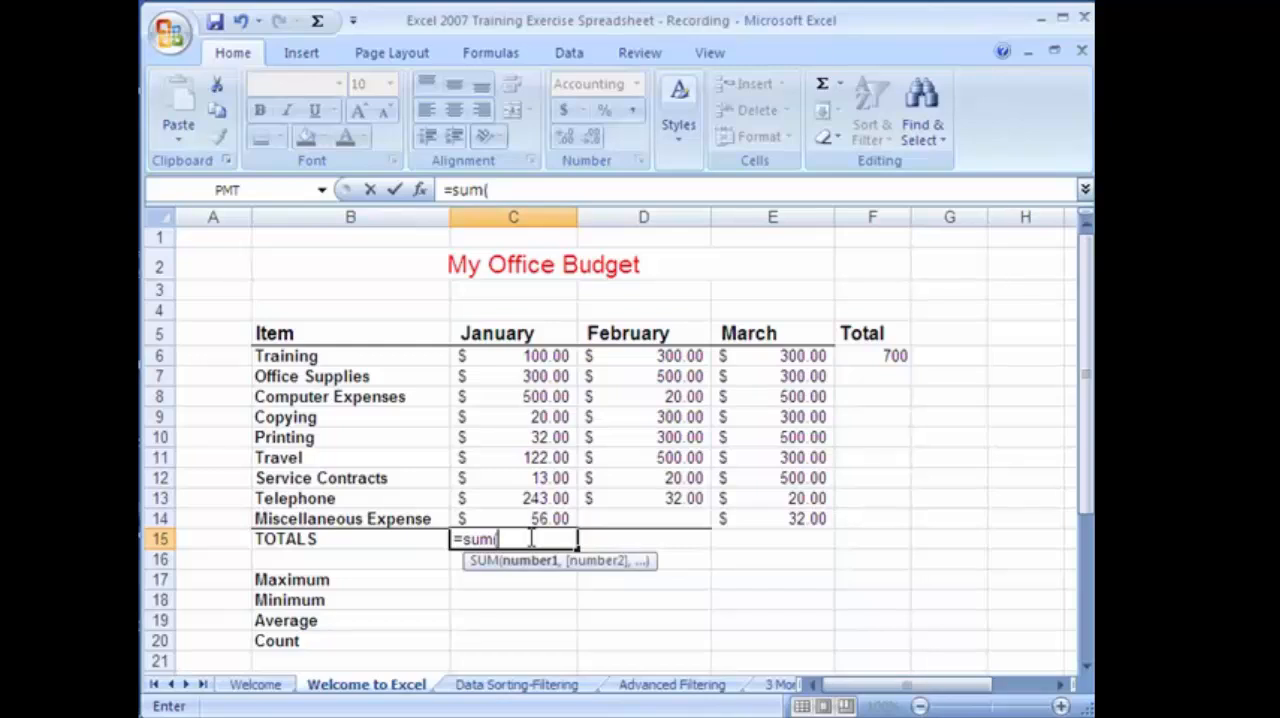
{"action": "left_click", "coordinate": [505, 361]}
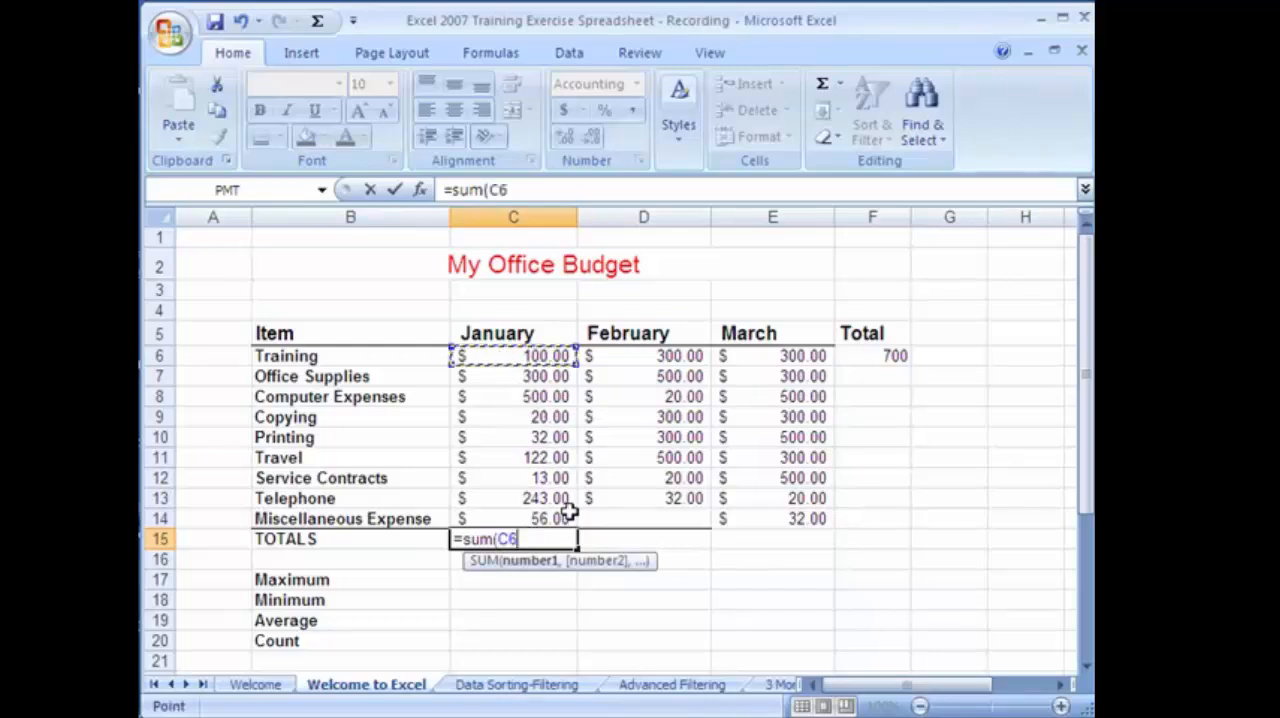
{"action": "key", "text": "F8"}
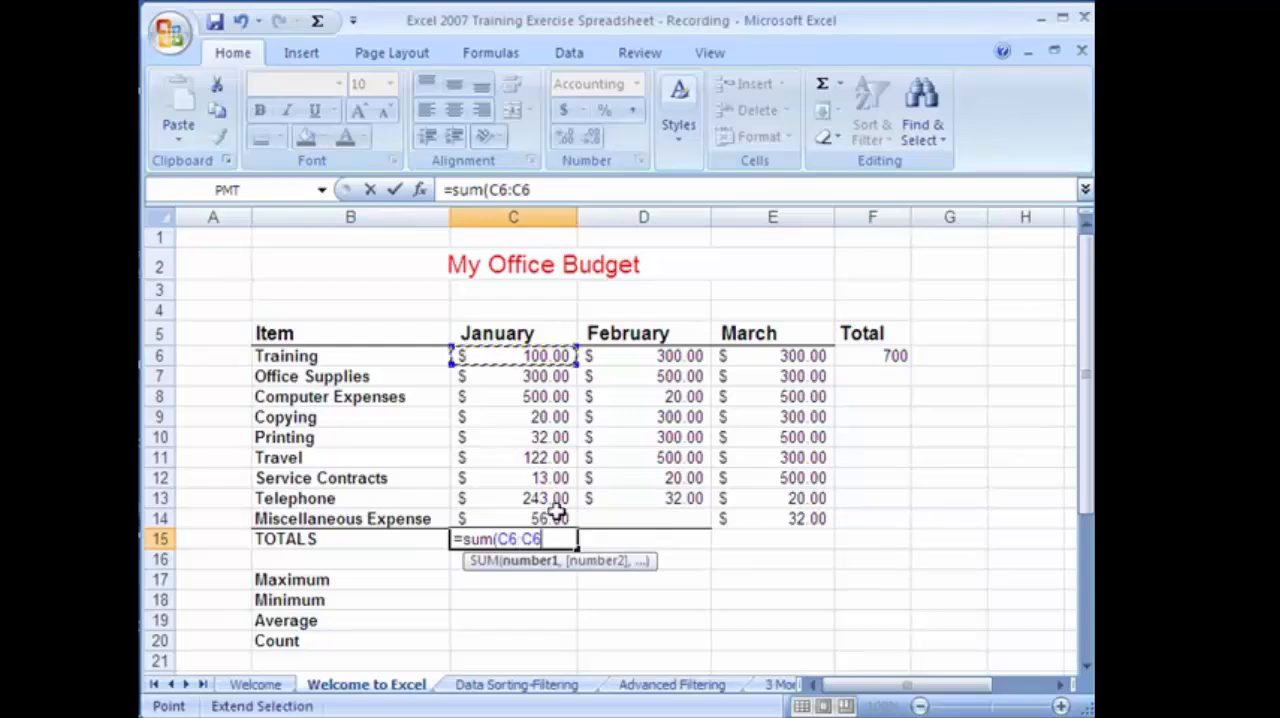
{"action": "left_click", "coordinate": [530, 519]}
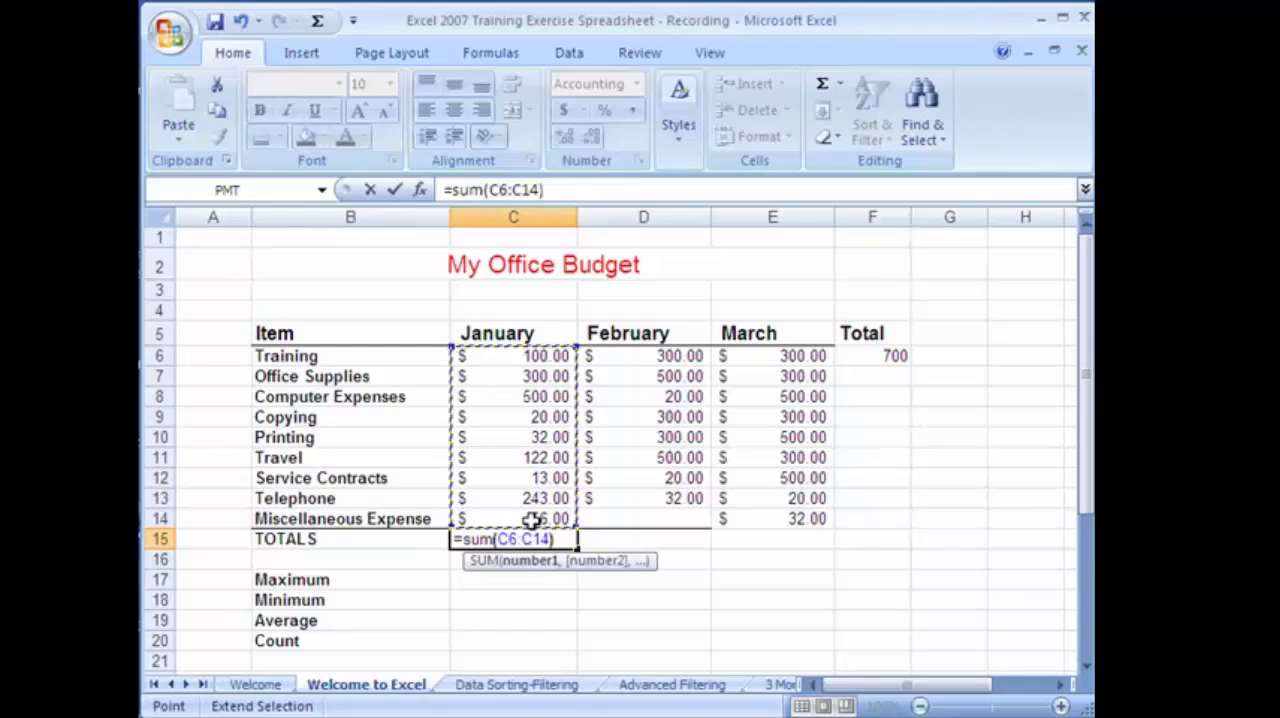
{"action": "type", "text": ")"}
{"action": "key", "text": "Return"}
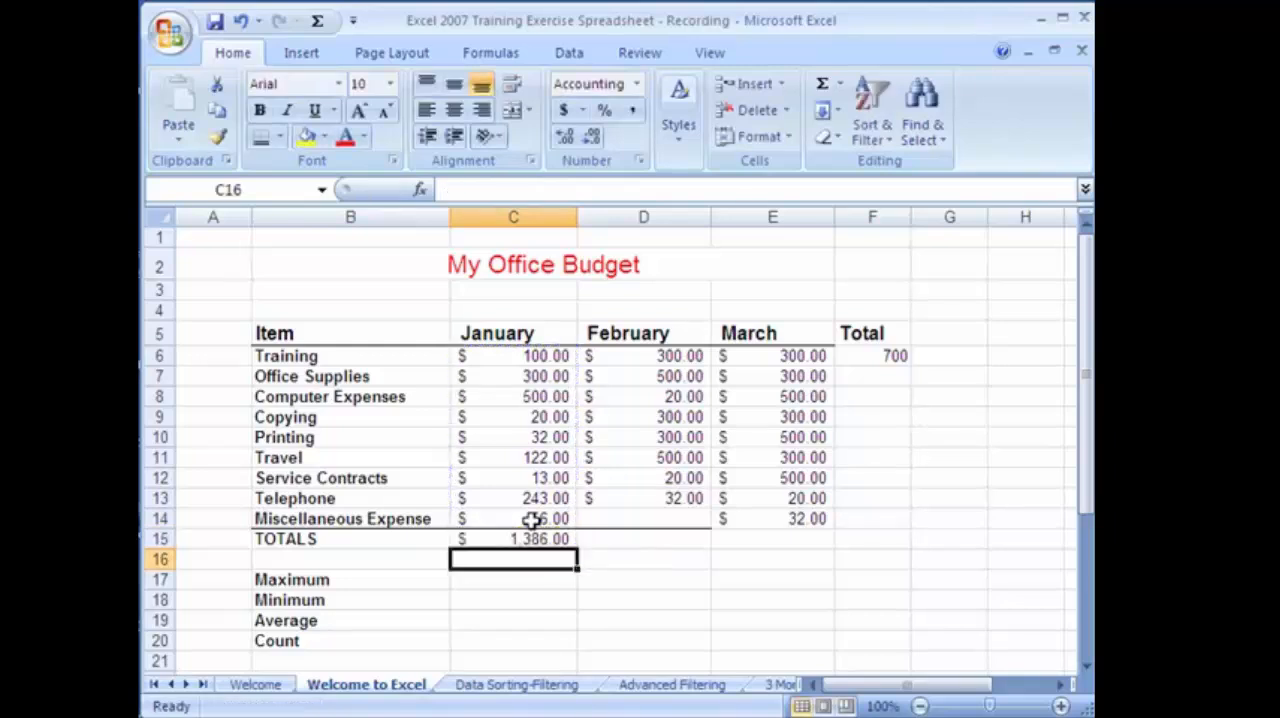
Clear the January total in cell C15 and recreate it with the AutoSum Sum function over C6:C14.
{"action": "left_click", "coordinate": [560, 539]}
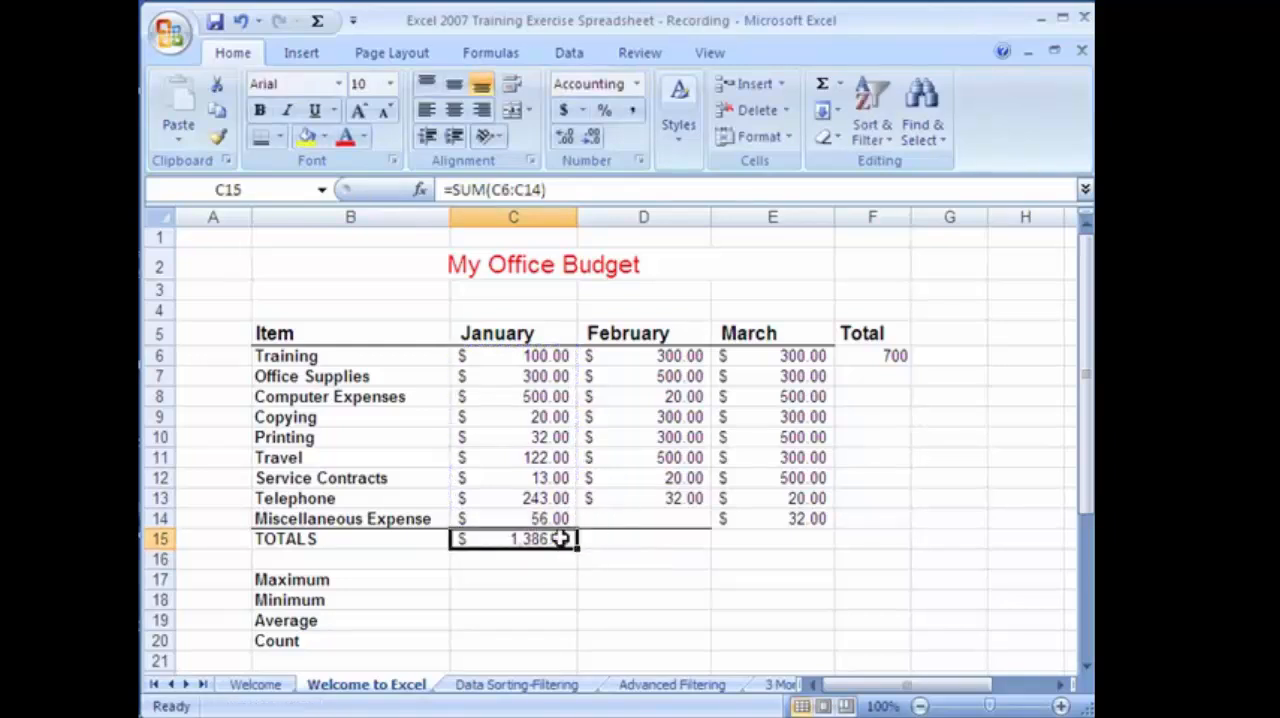
{"action": "key", "text": "Delete"}
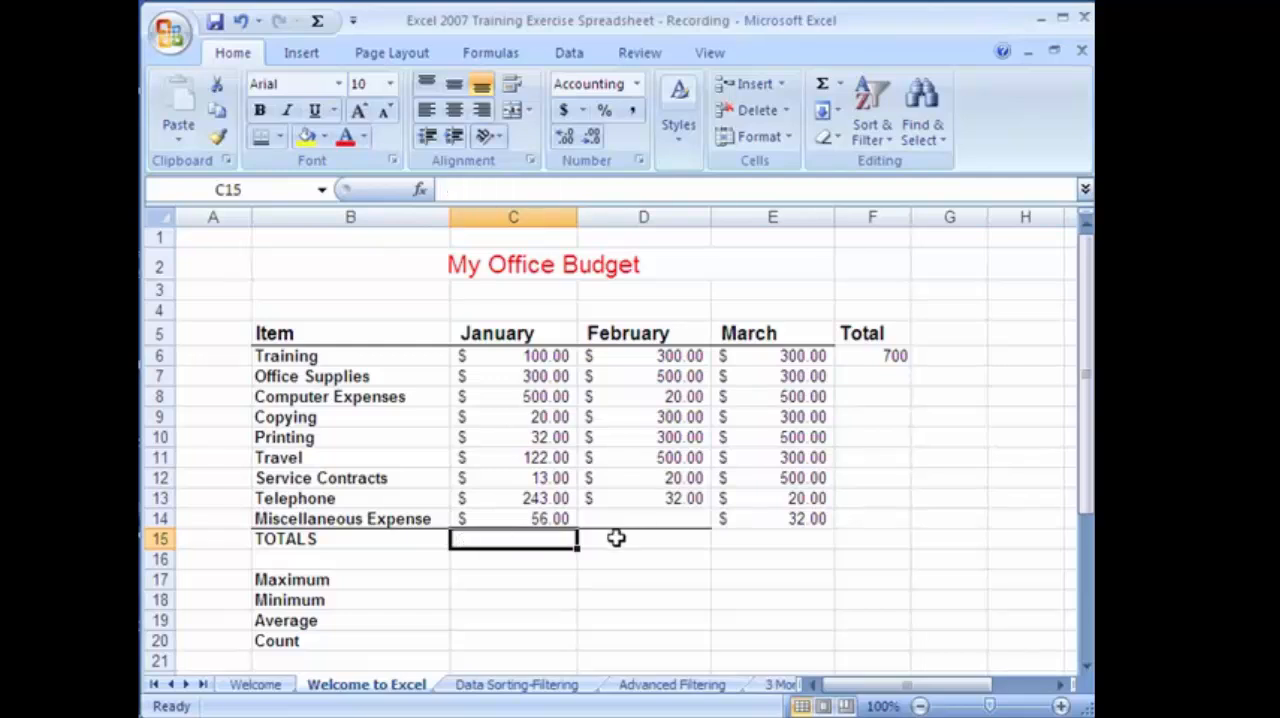
{"action": "left_click", "coordinate": [841, 84]}
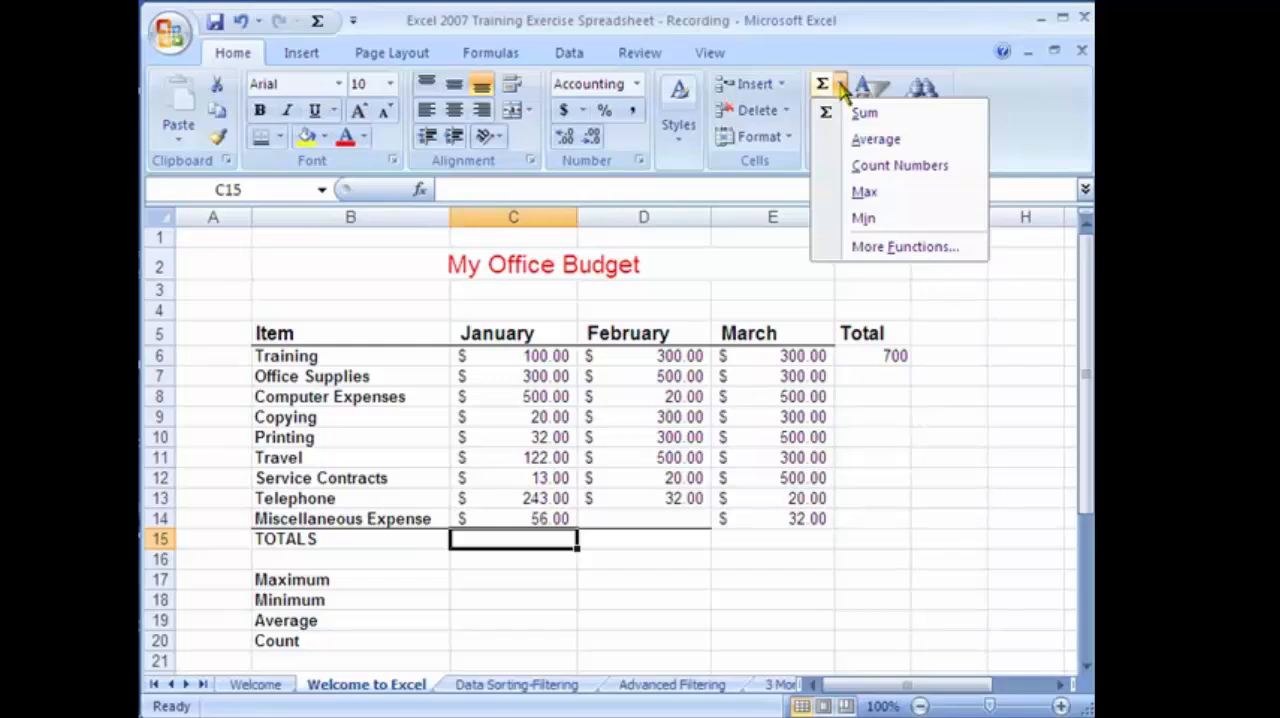
{"action": "left_click", "coordinate": [864, 115]}
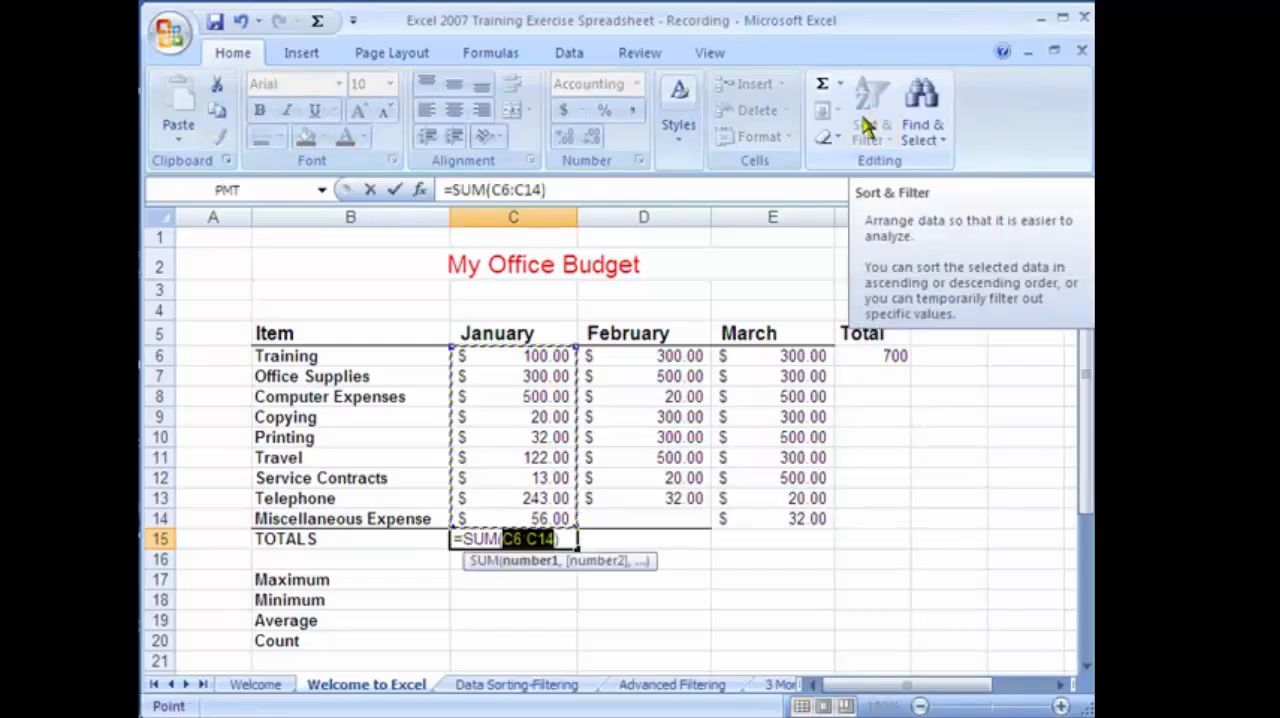
{"action": "key", "text": "Return"}
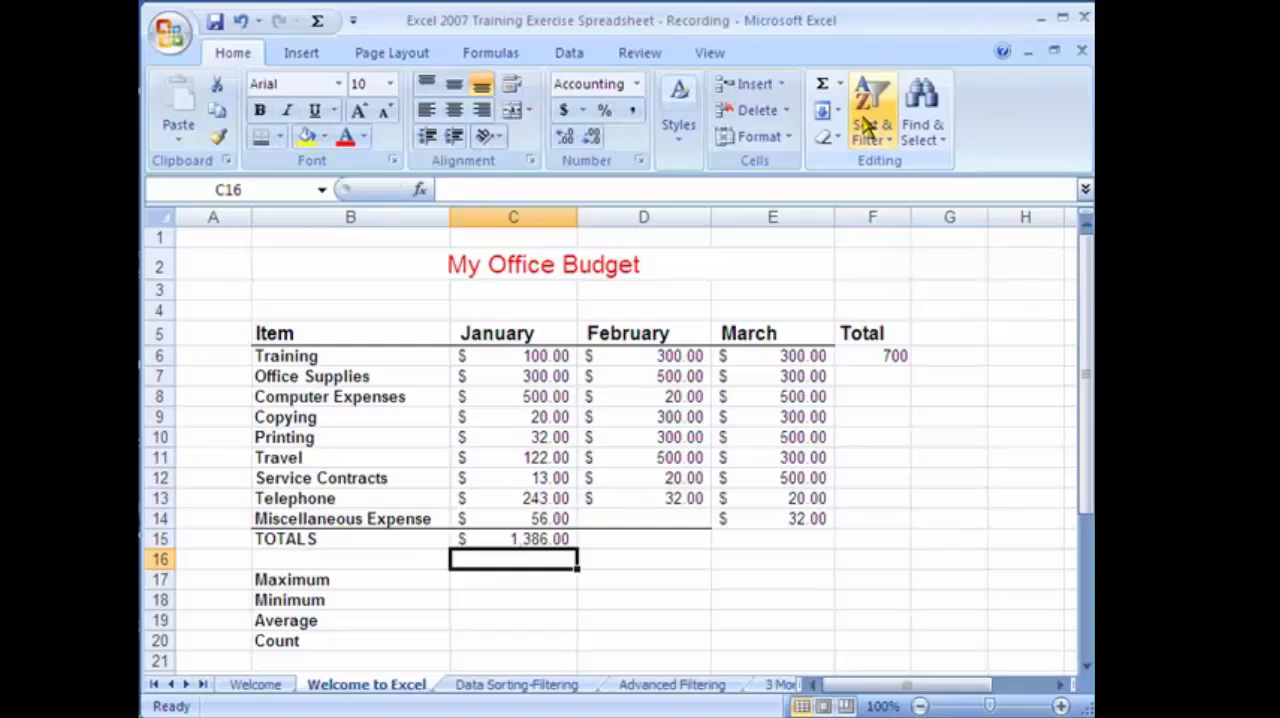
Fill the January total formula from C15 across to D15:E15 for February and March, and check the copied formulas.
{"action": "left_click", "coordinate": [651, 537]}
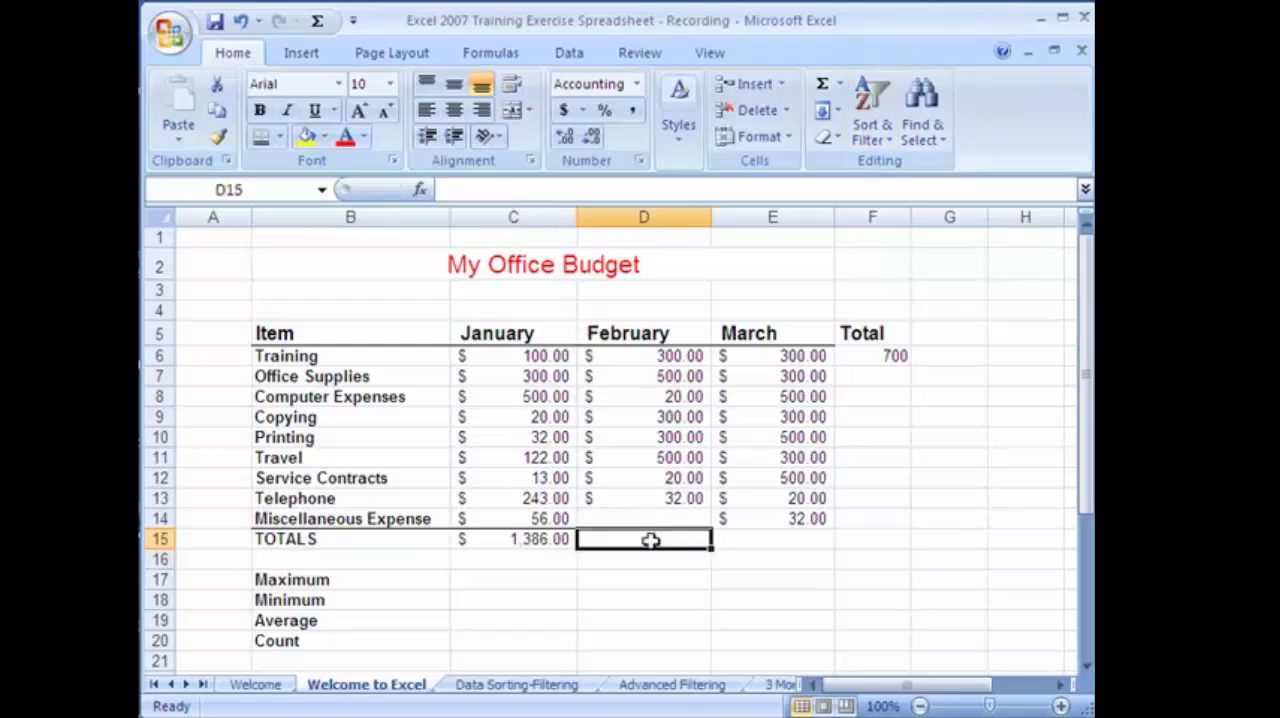
{"action": "left_click", "coordinate": [771, 543]}
{"action": "left_click", "coordinate": [670, 540]}
{"action": "left_click", "coordinate": [766, 537]}
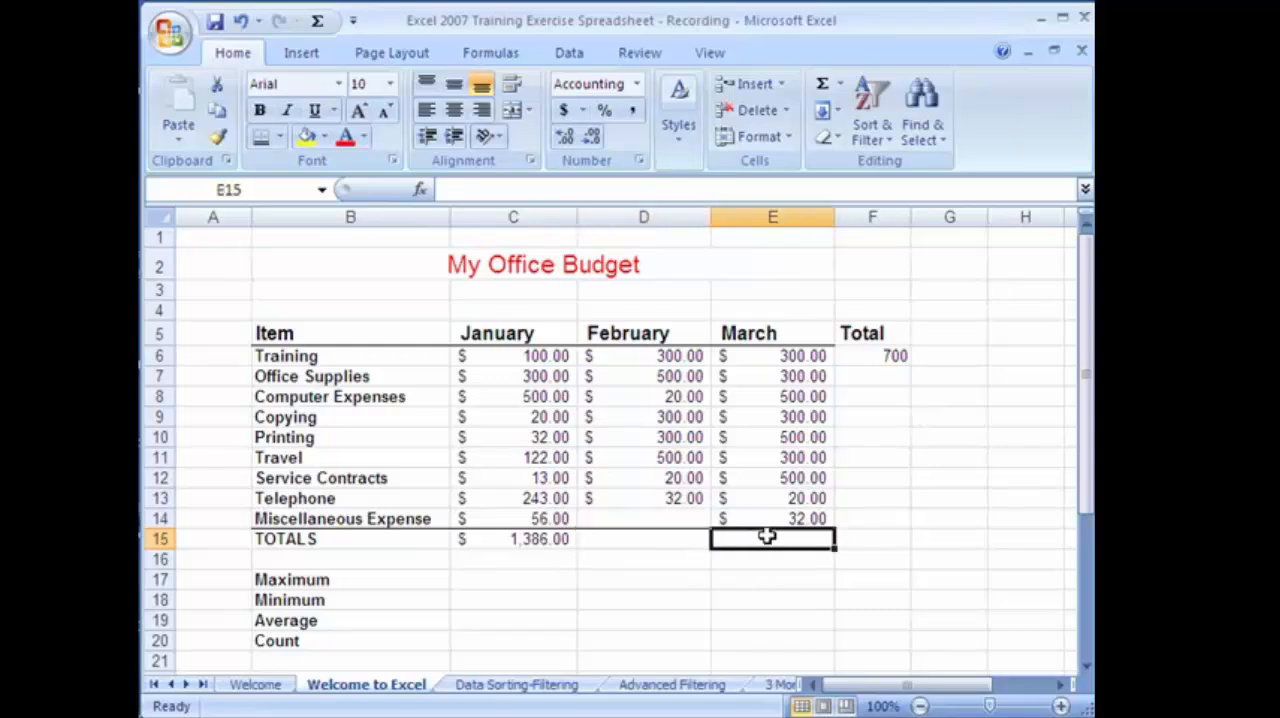
{"action": "left_click", "coordinate": [668, 538]}
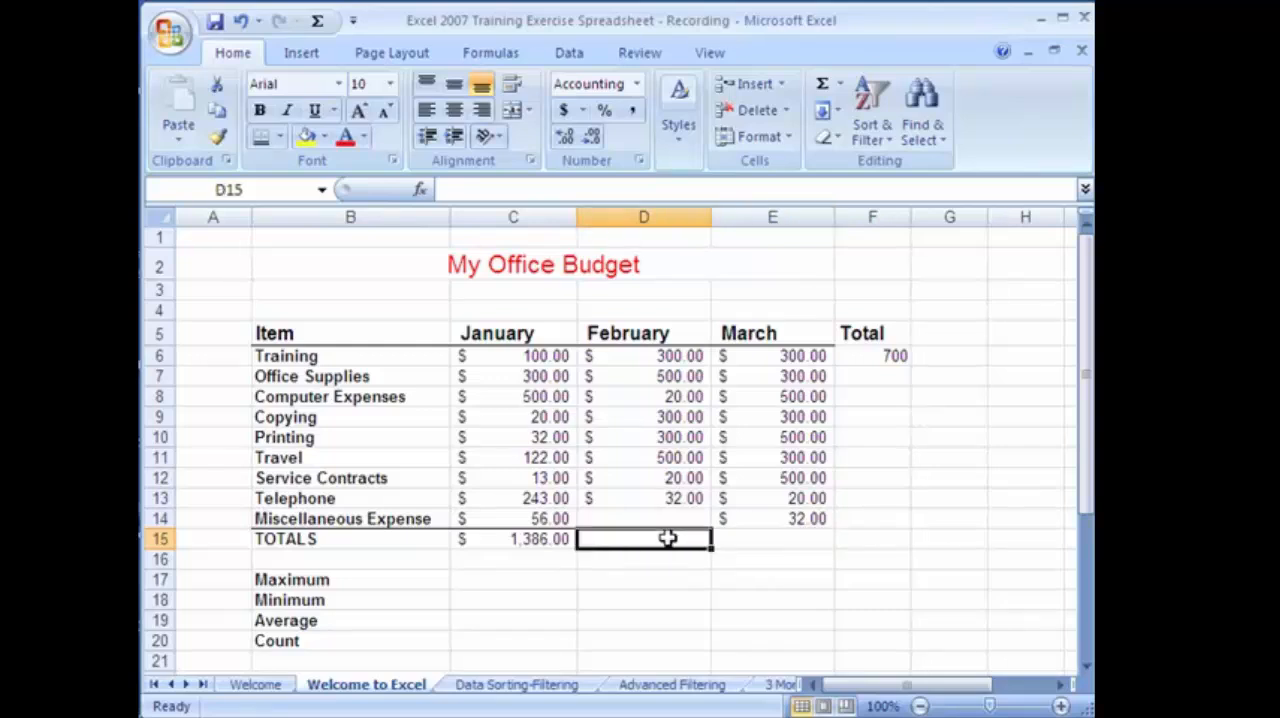
{"action": "left_click", "coordinate": [533, 545]}
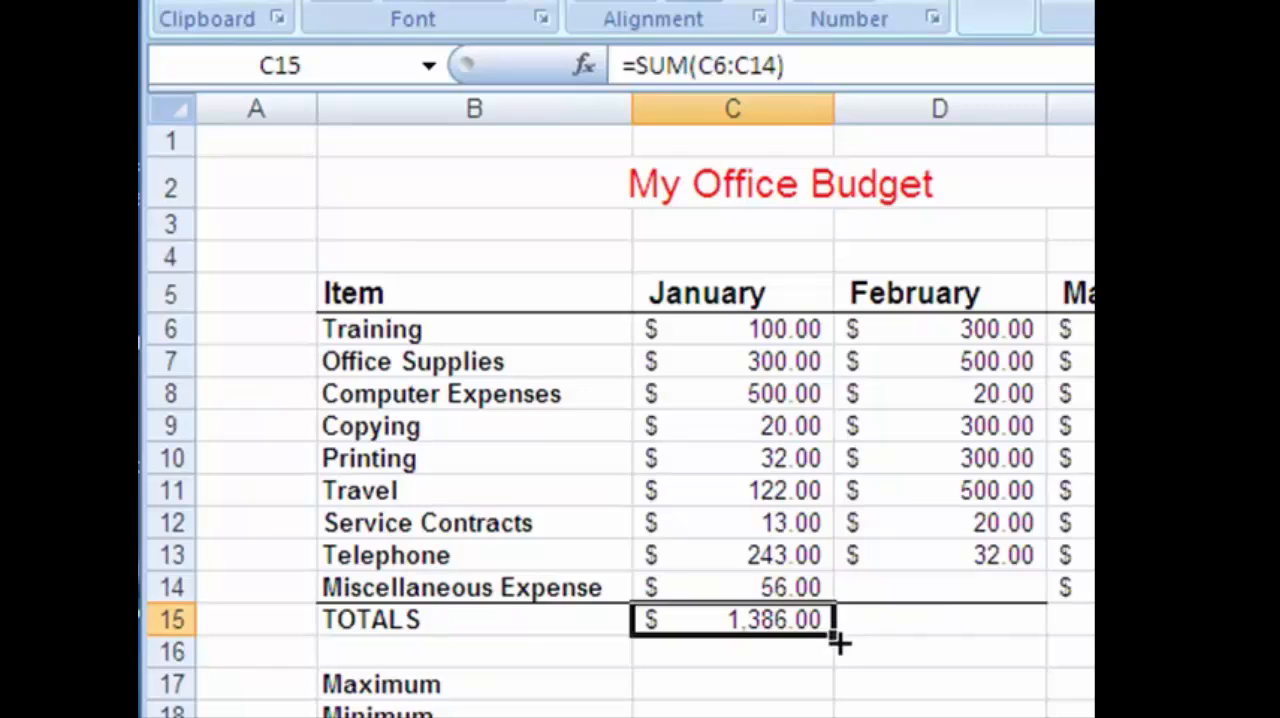
{"action": "left_click_drag", "start_coordinate": [833, 636], "coordinate": [928, 619]}
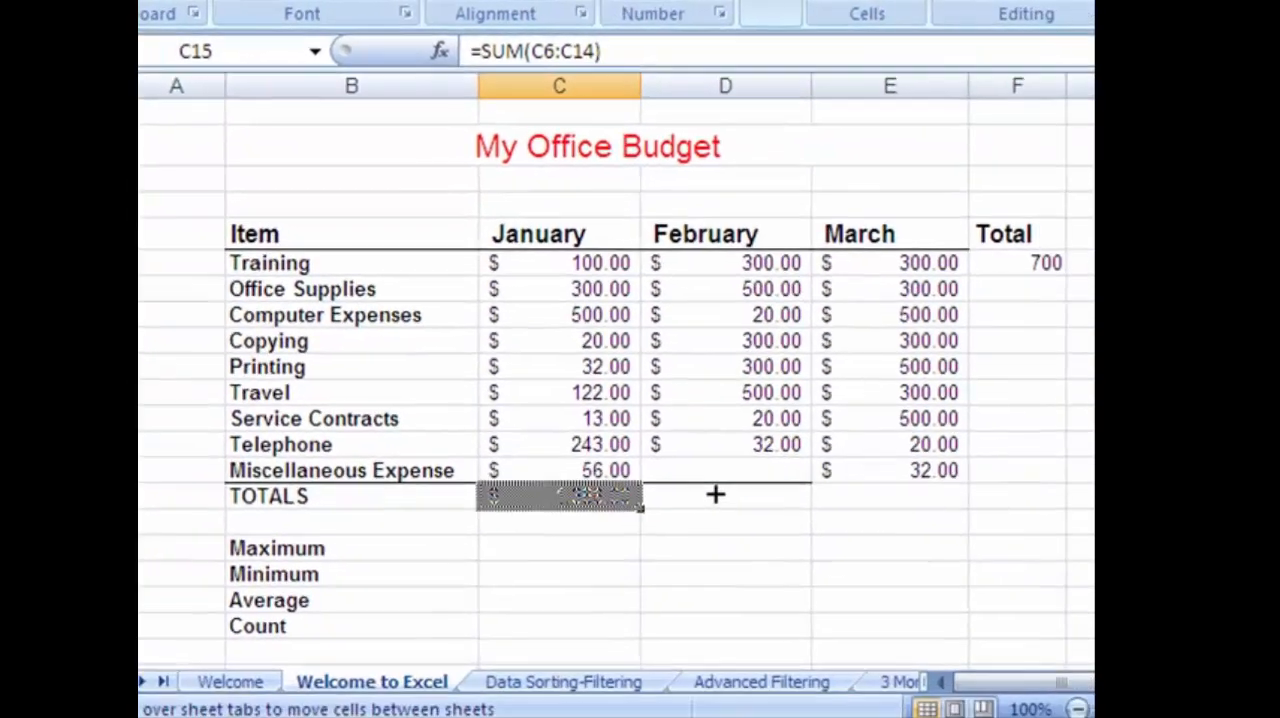
{"action": "left_click_drag", "start_coordinate": [715, 494], "coordinate": [924, 501]}
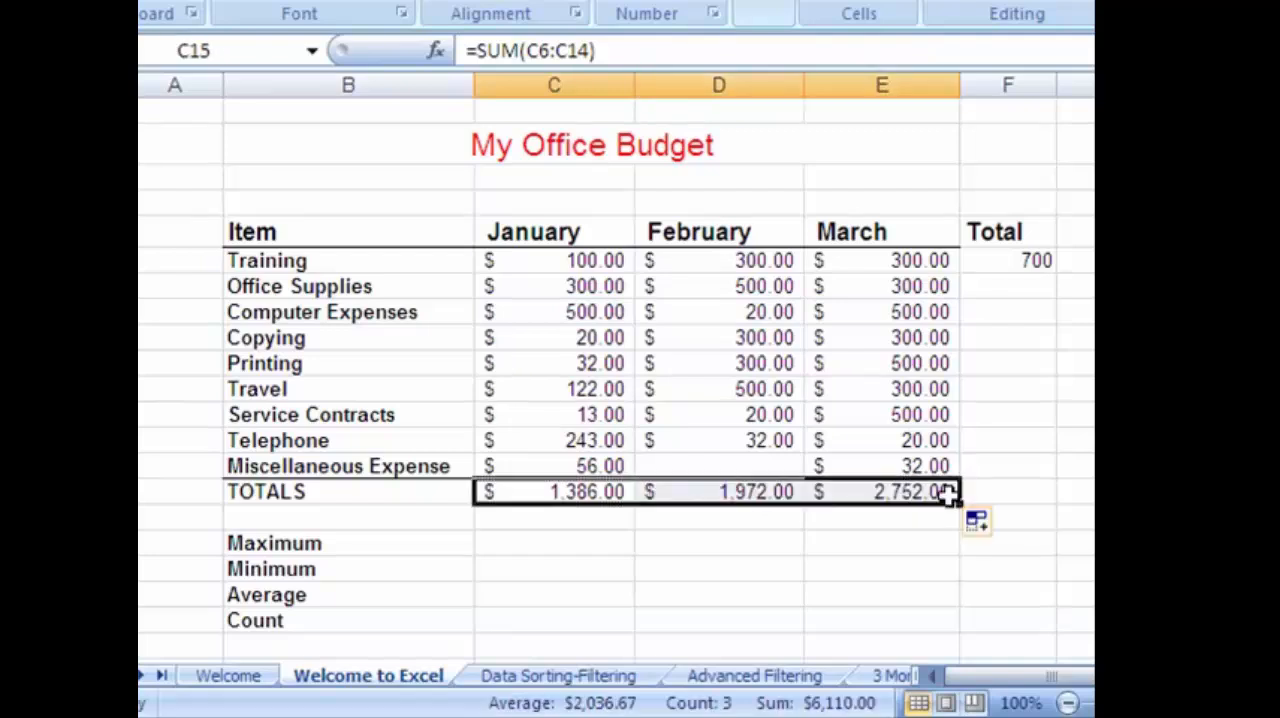
{"action": "left_click", "coordinate": [765, 491]}
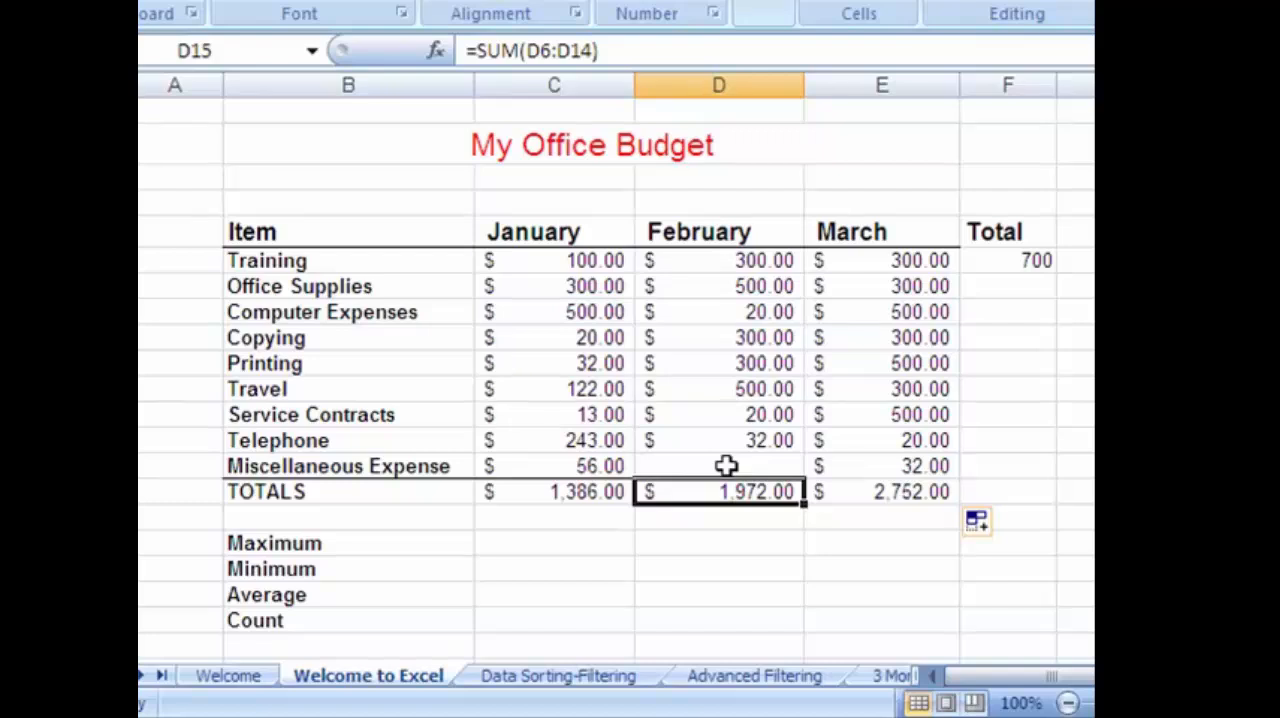
{"action": "left_click", "coordinate": [525, 495]}
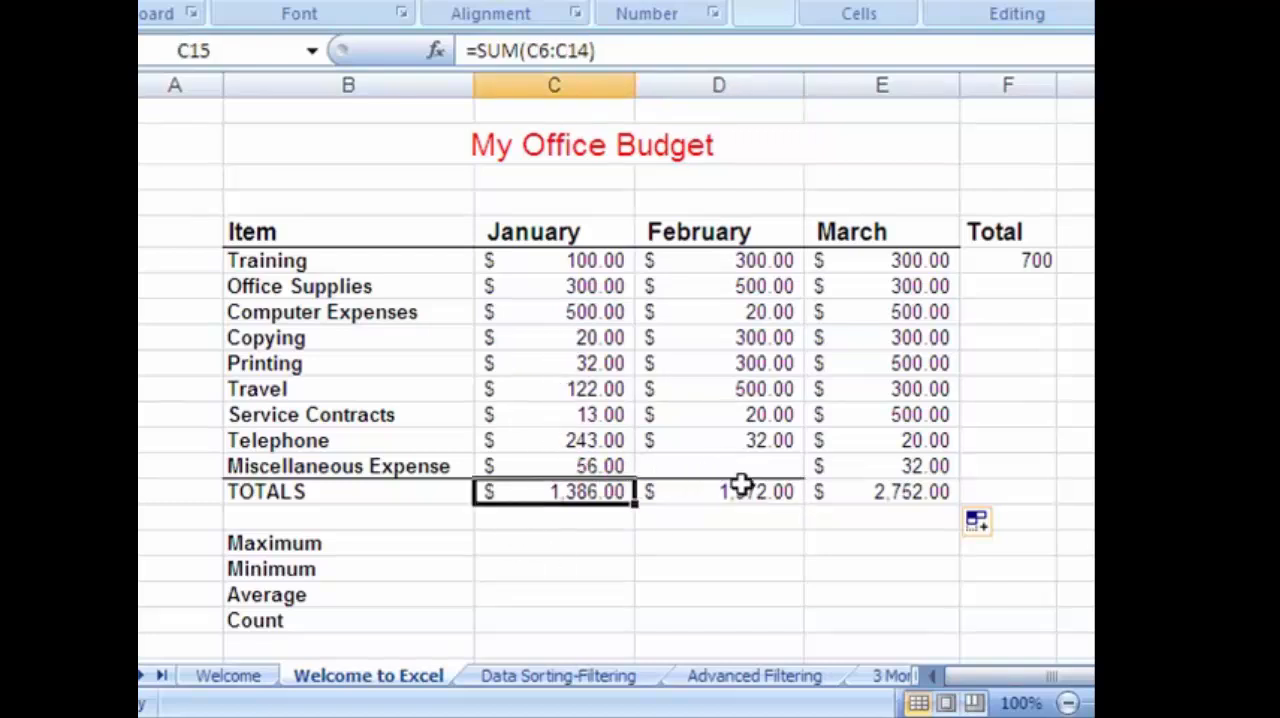
{"action": "left_click", "coordinate": [890, 489]}
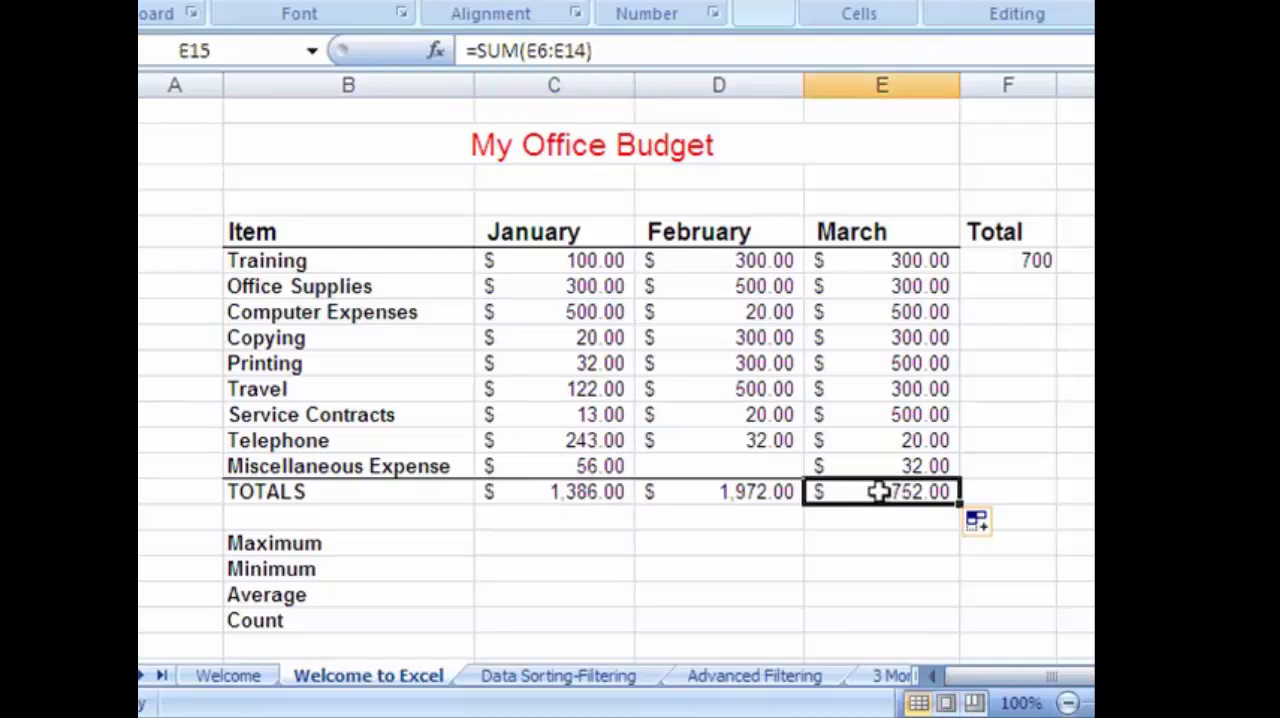
{"action": "left_click", "coordinate": [597, 488]}
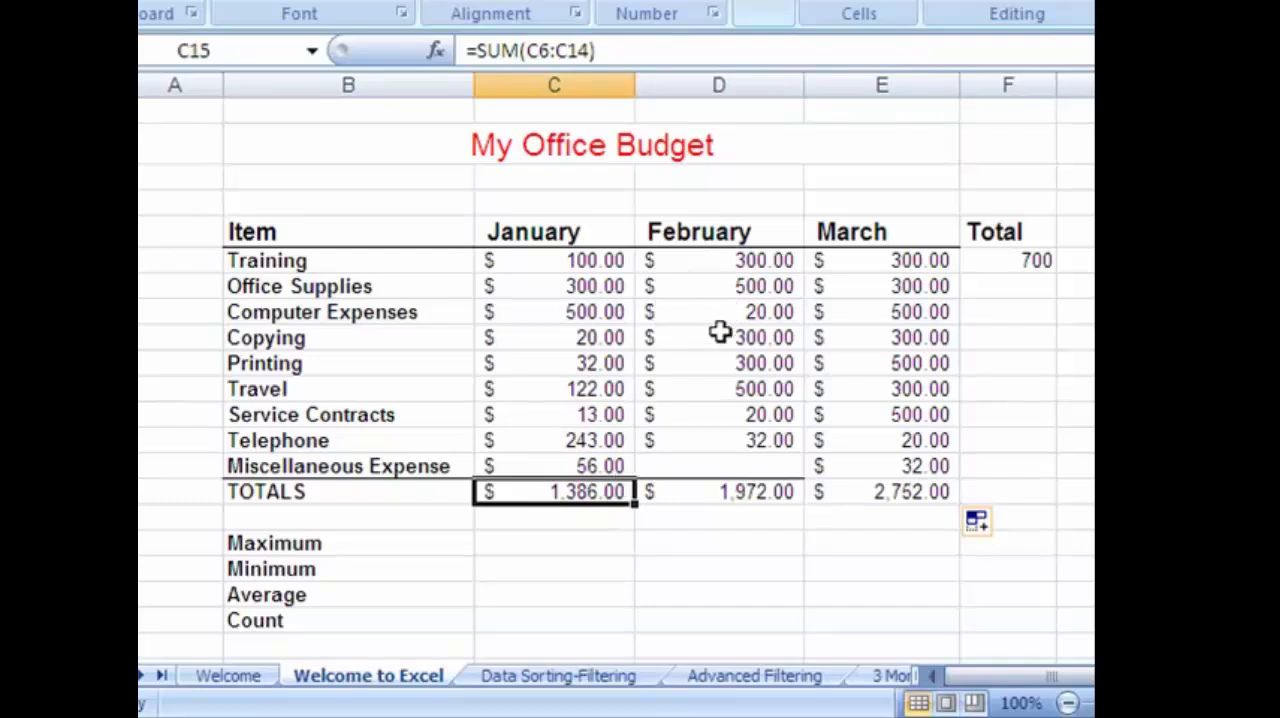
Fill the Training row's total formula from F6 down the Total column through F15.
{"action": "left_click", "coordinate": [1000, 260]}
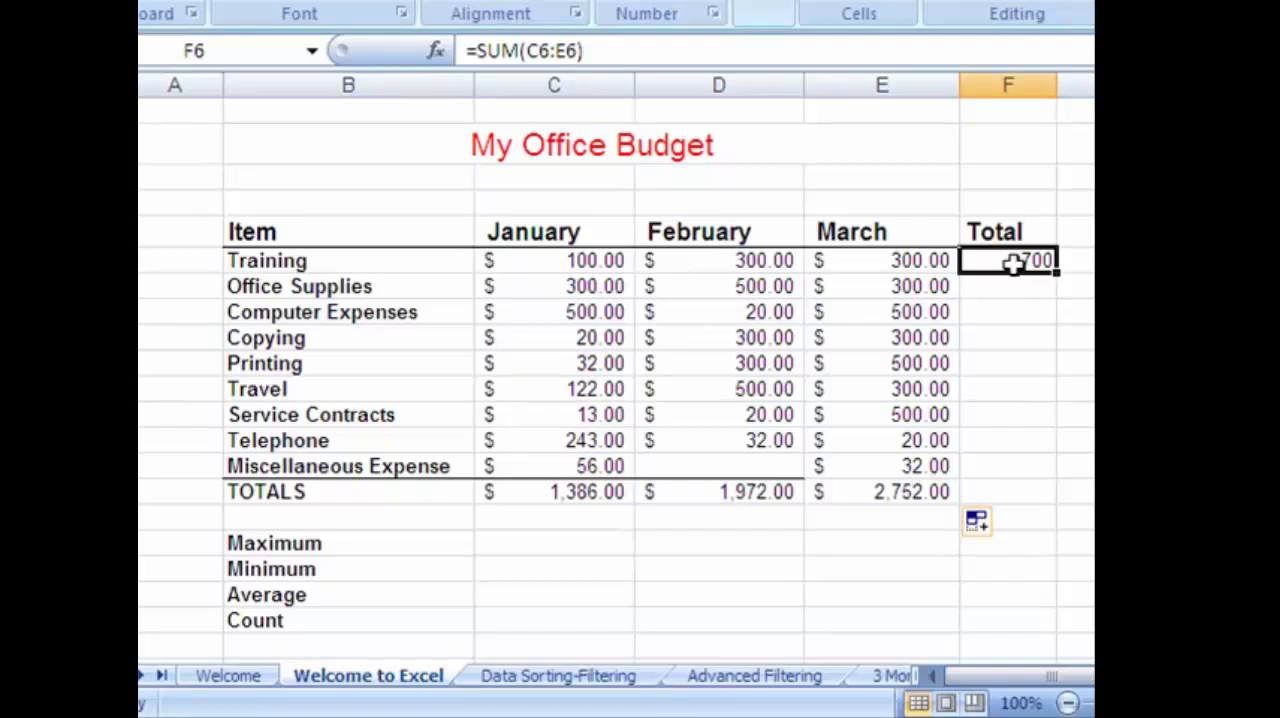
{"action": "left_click", "coordinate": [1040, 288]}
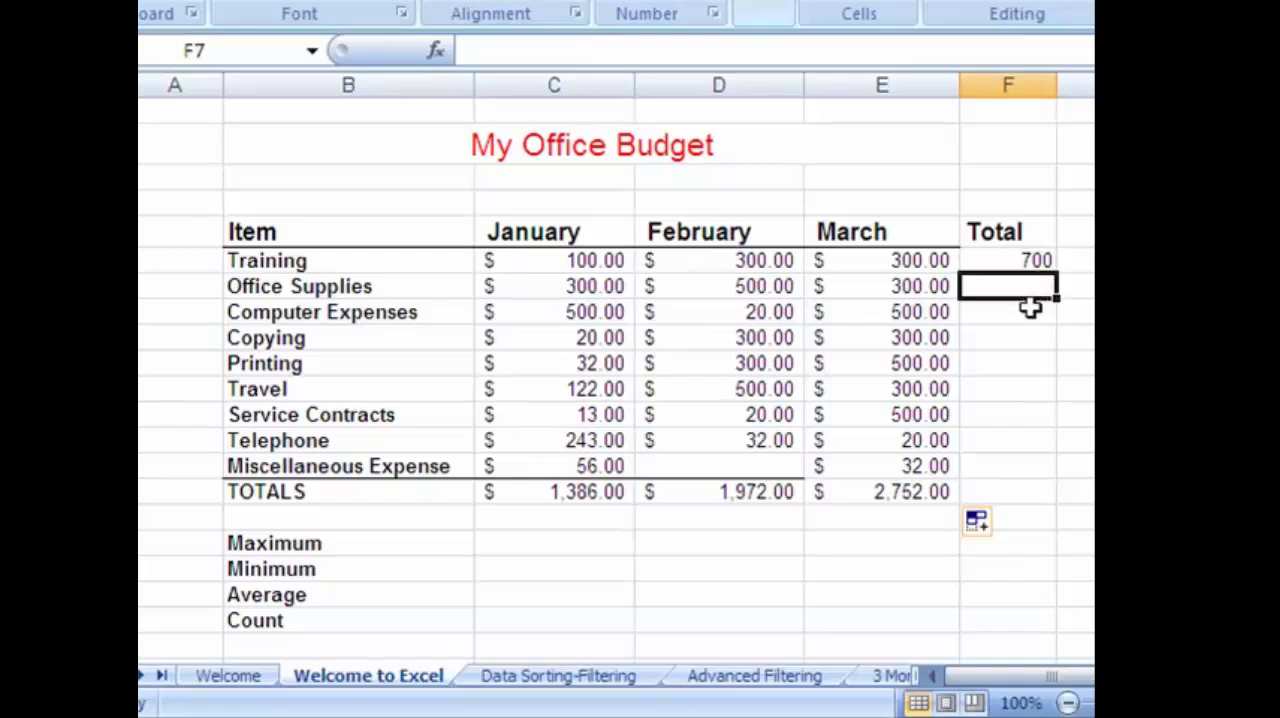
{"action": "left_click", "coordinate": [1030, 310]}
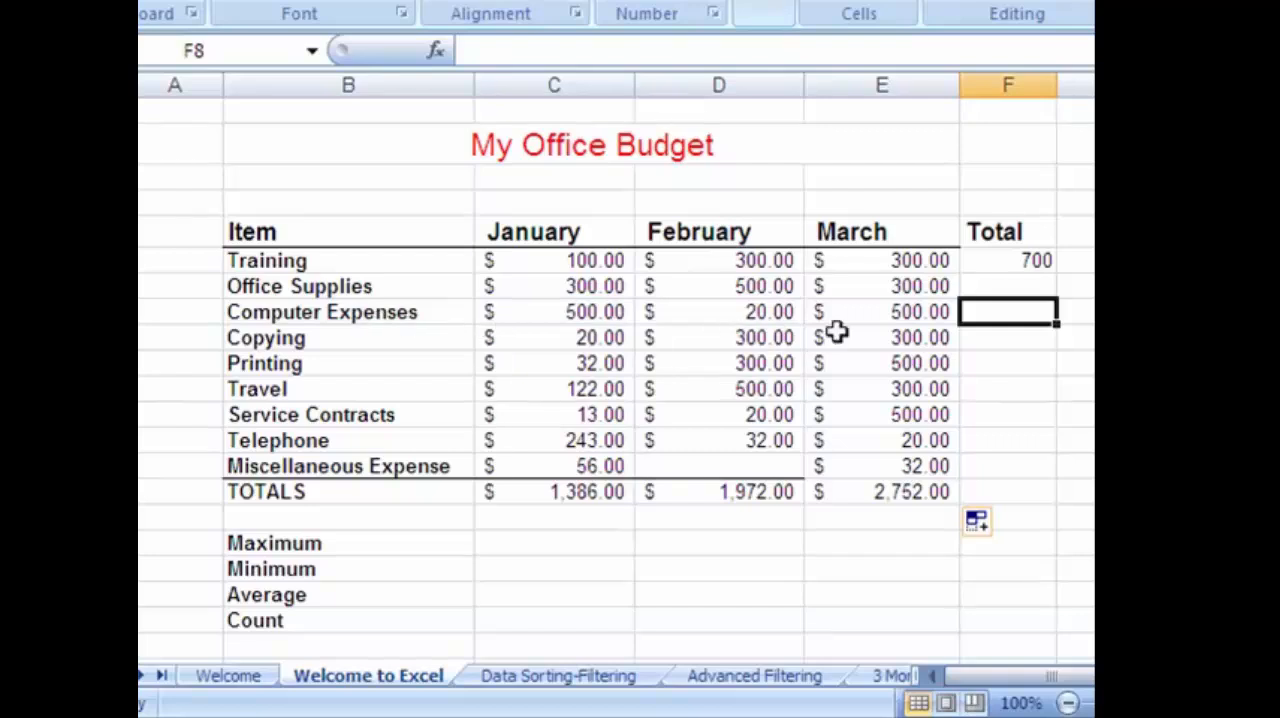
{"action": "left_click", "coordinate": [1034, 263]}
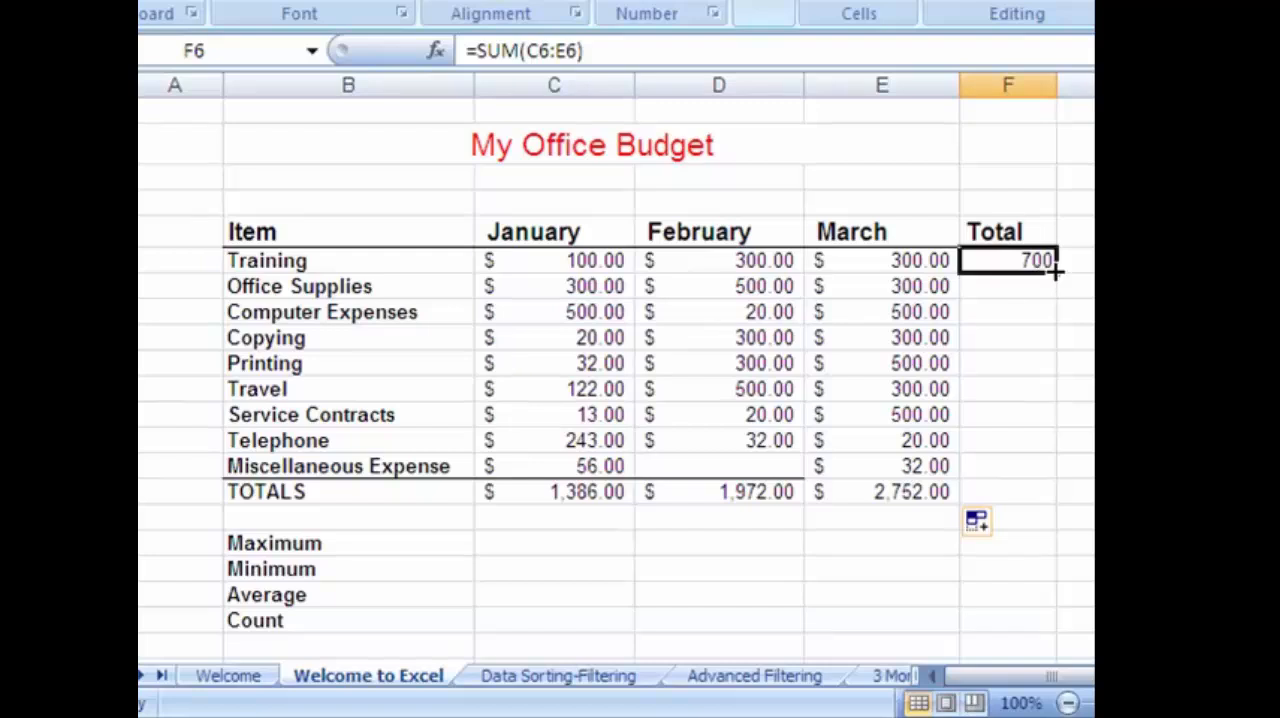
{"action": "left_click_drag", "start_coordinate": [1055, 268], "coordinate": [1057, 486]}
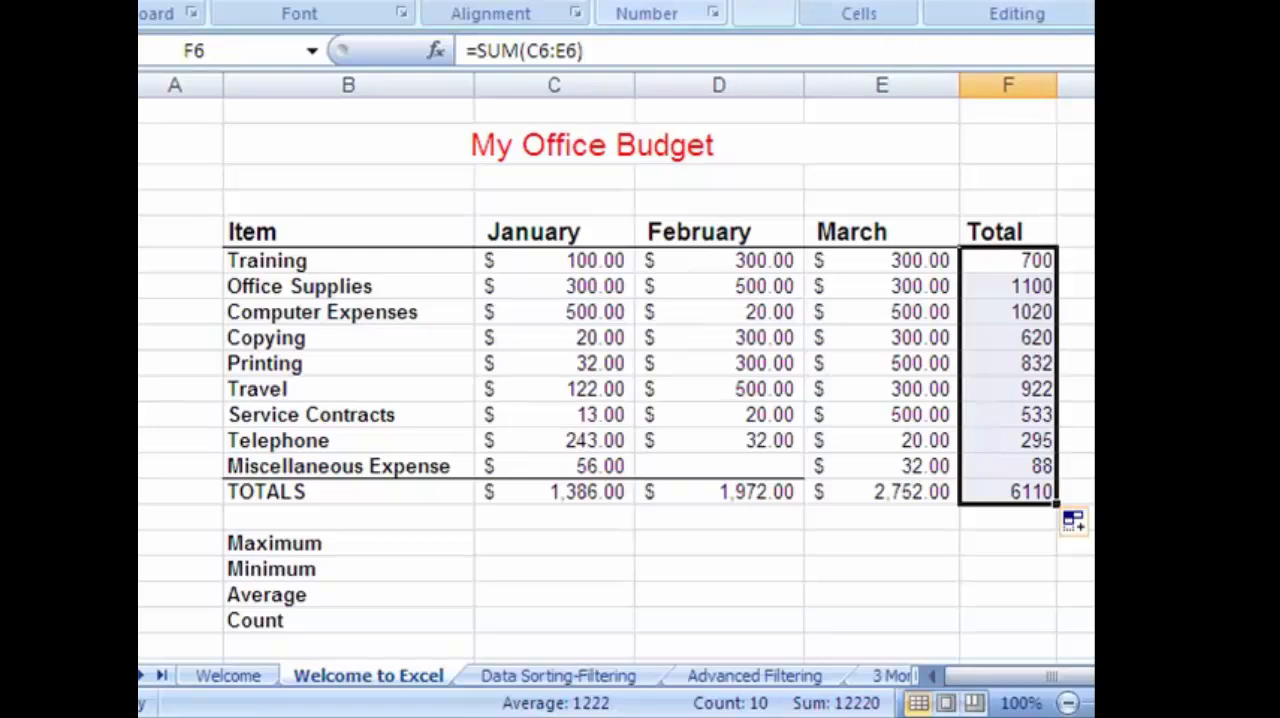
Apply the dollar Accounting number format to the totals in F6:F15 and check the formula in F7.
{"action": "left_click", "coordinate": [613, 2]}
{"action": "left_click", "coordinate": [1046, 548]}
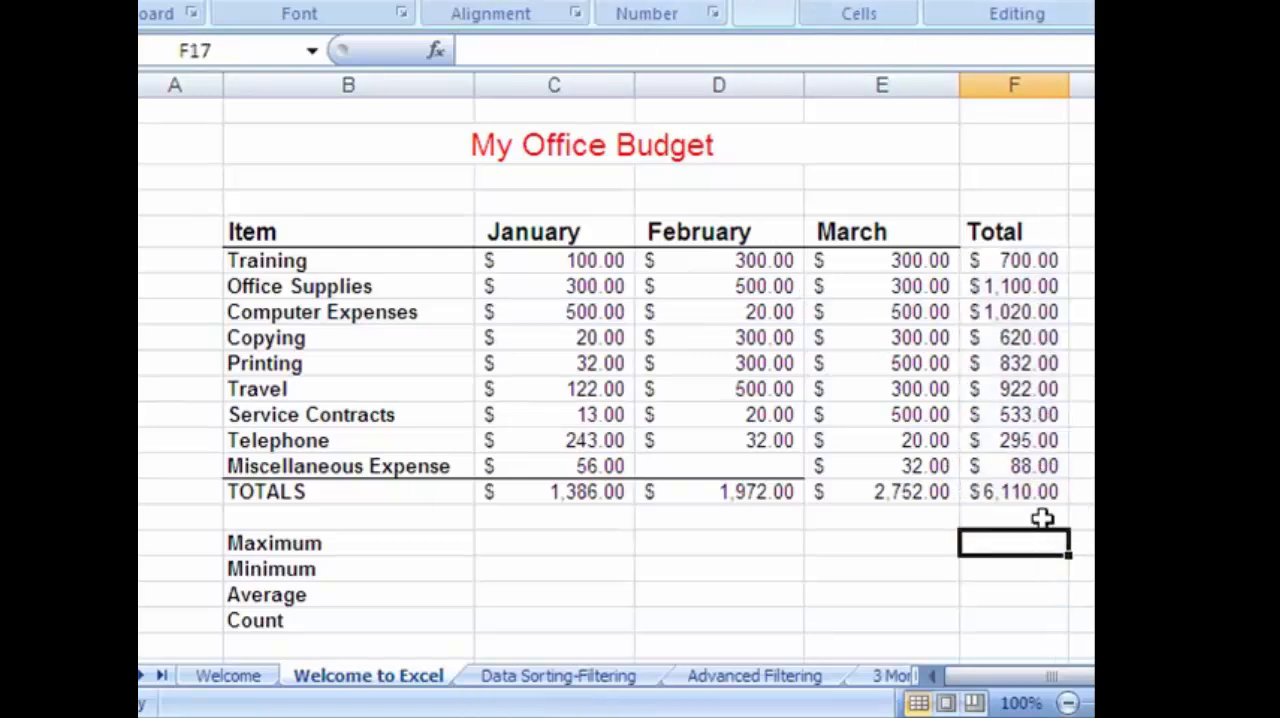
{"action": "left_click", "coordinate": [1000, 285]}
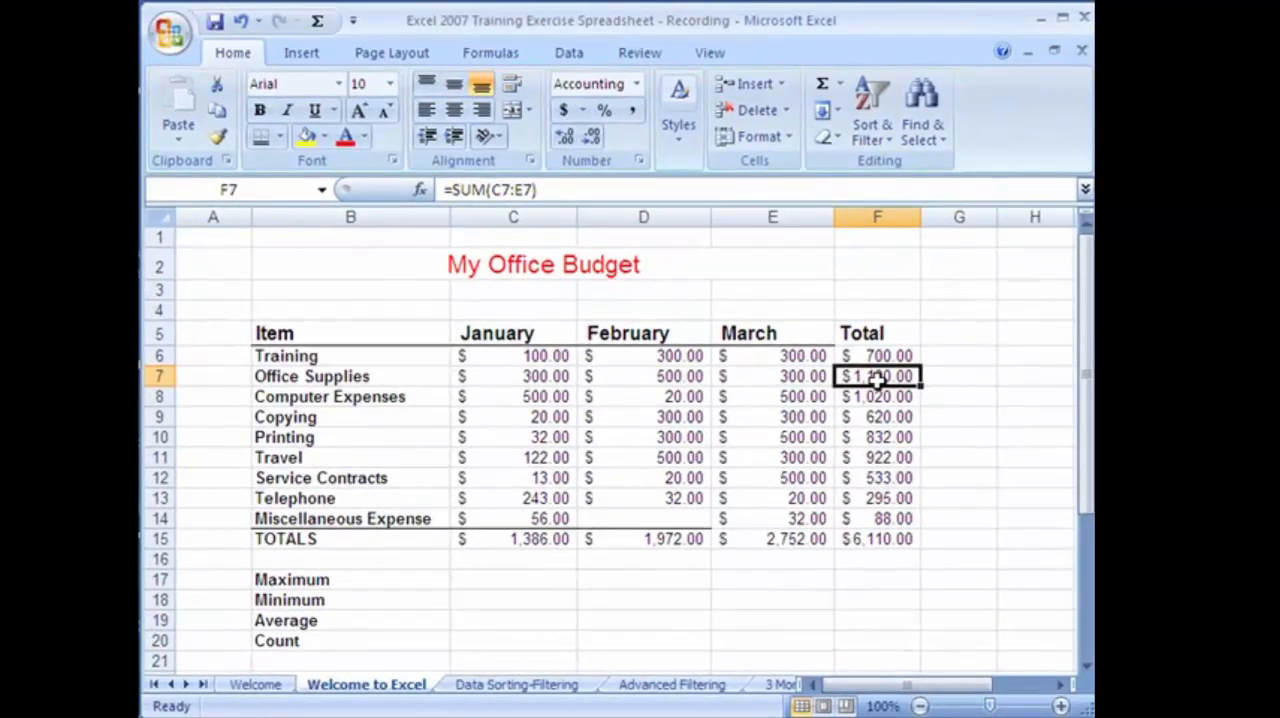
{"action": "left_click", "coordinate": [755, 583]}
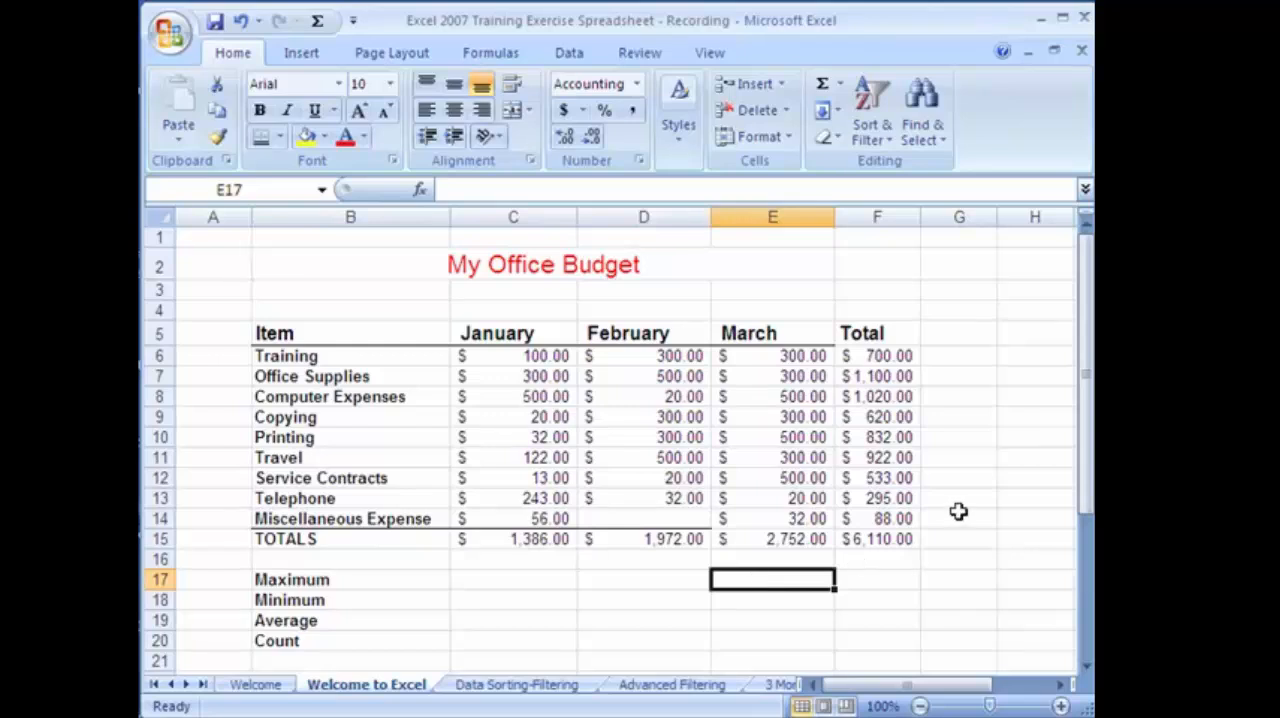
Enter Monday in cell I5 and fill the weekday series down to I19.
{"action": "left_click", "coordinate": [1060, 686]}
{"action": "left_click", "coordinate": [1060, 686]}
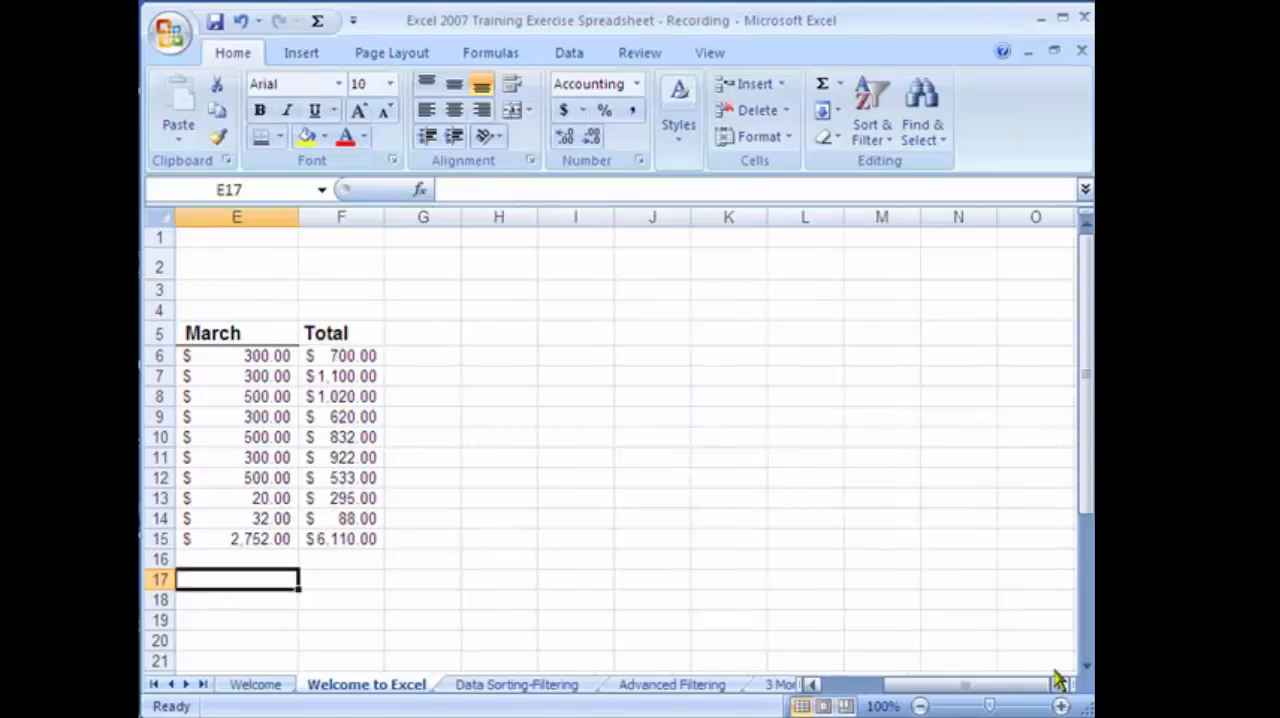
{"action": "left_click", "coordinate": [574, 334]}
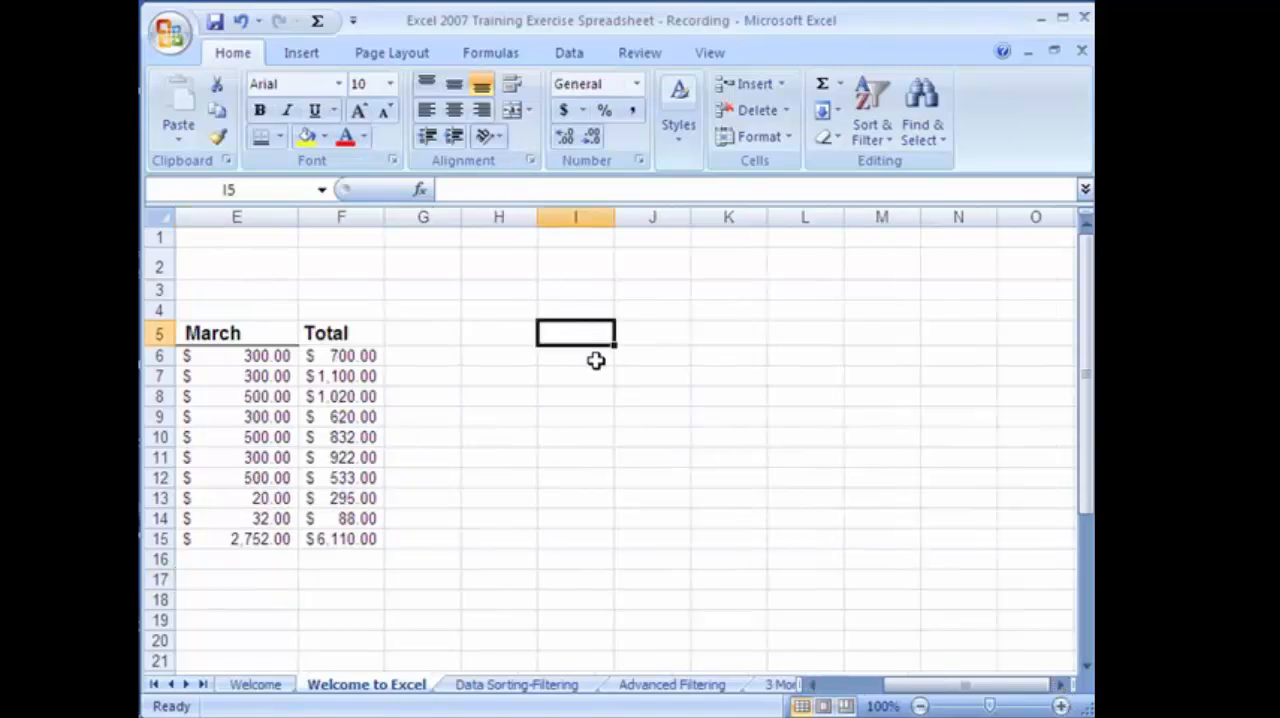
{"action": "type", "text": "Monday"}
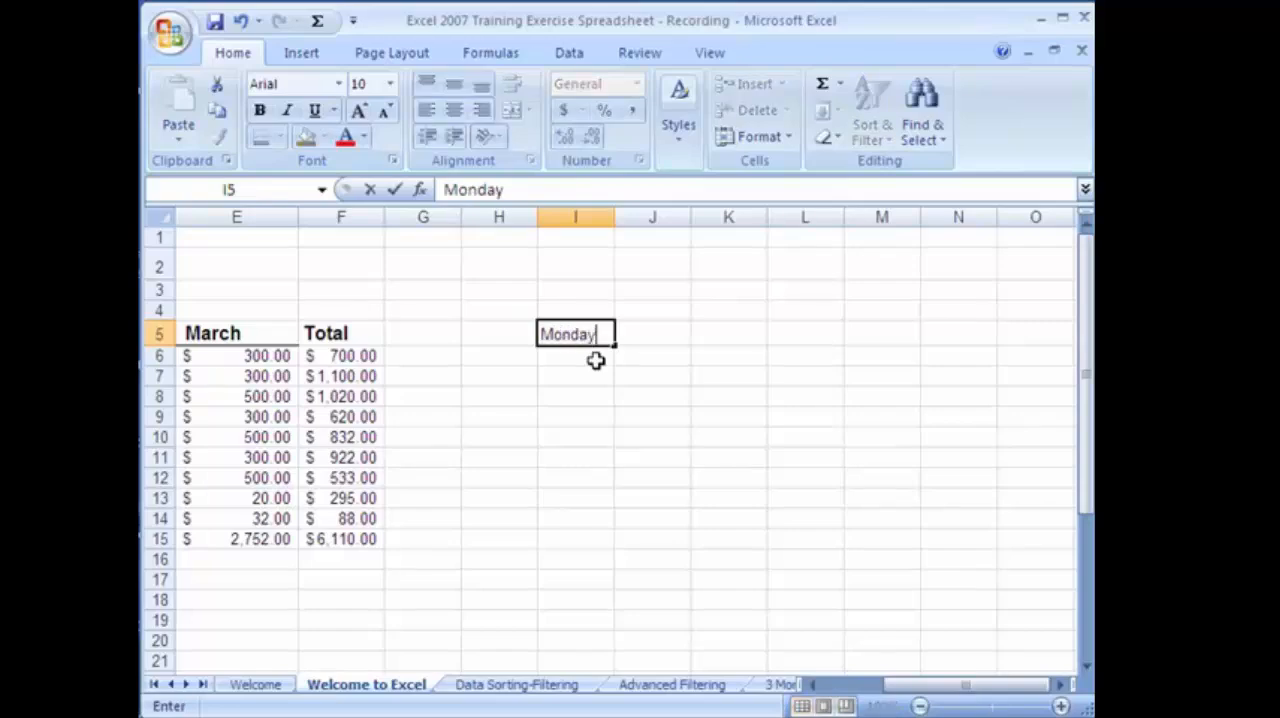
{"action": "key", "text": "Return"}
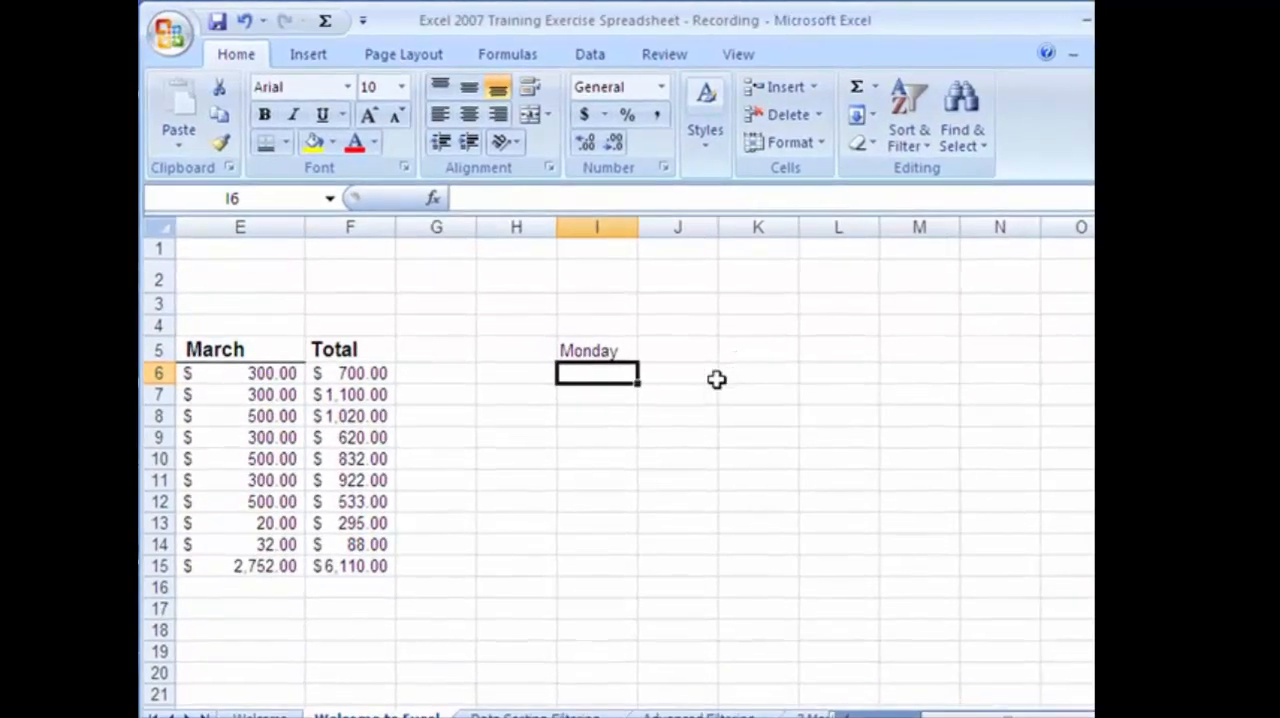
{"action": "left_click", "coordinate": [615, 351]}
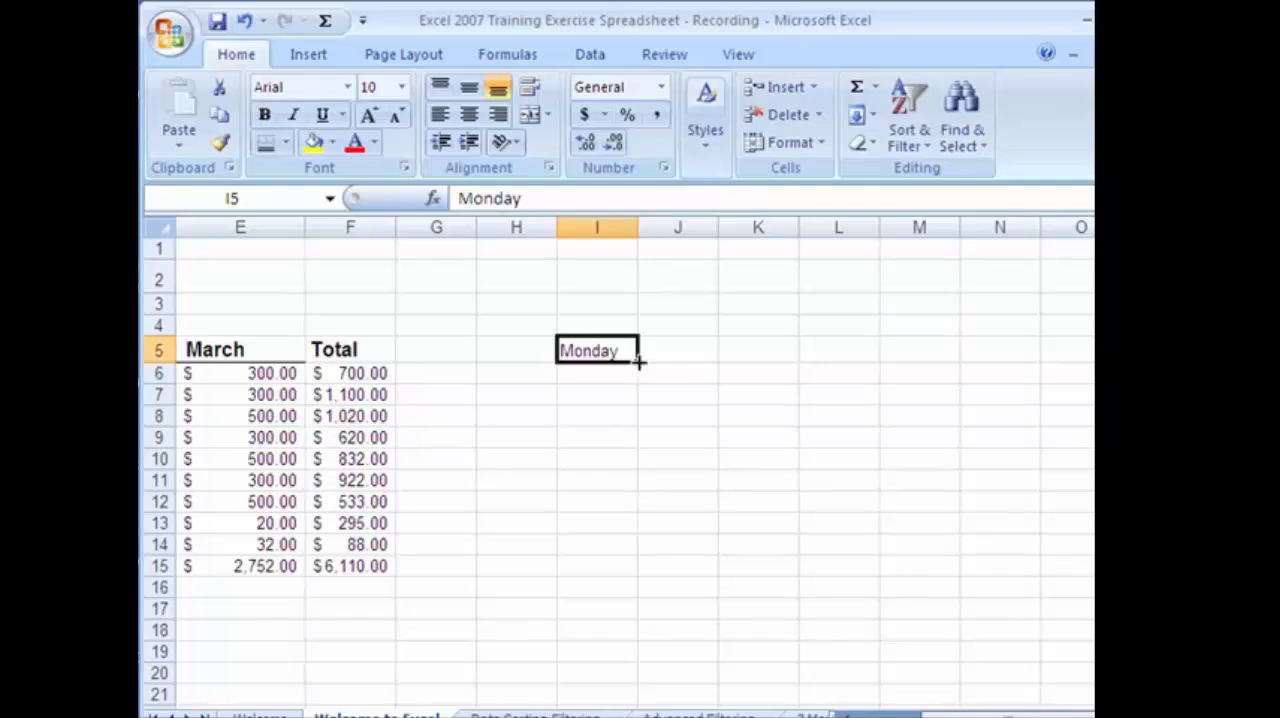
{"action": "left_click_drag", "start_coordinate": [636, 362], "coordinate": [606, 650]}
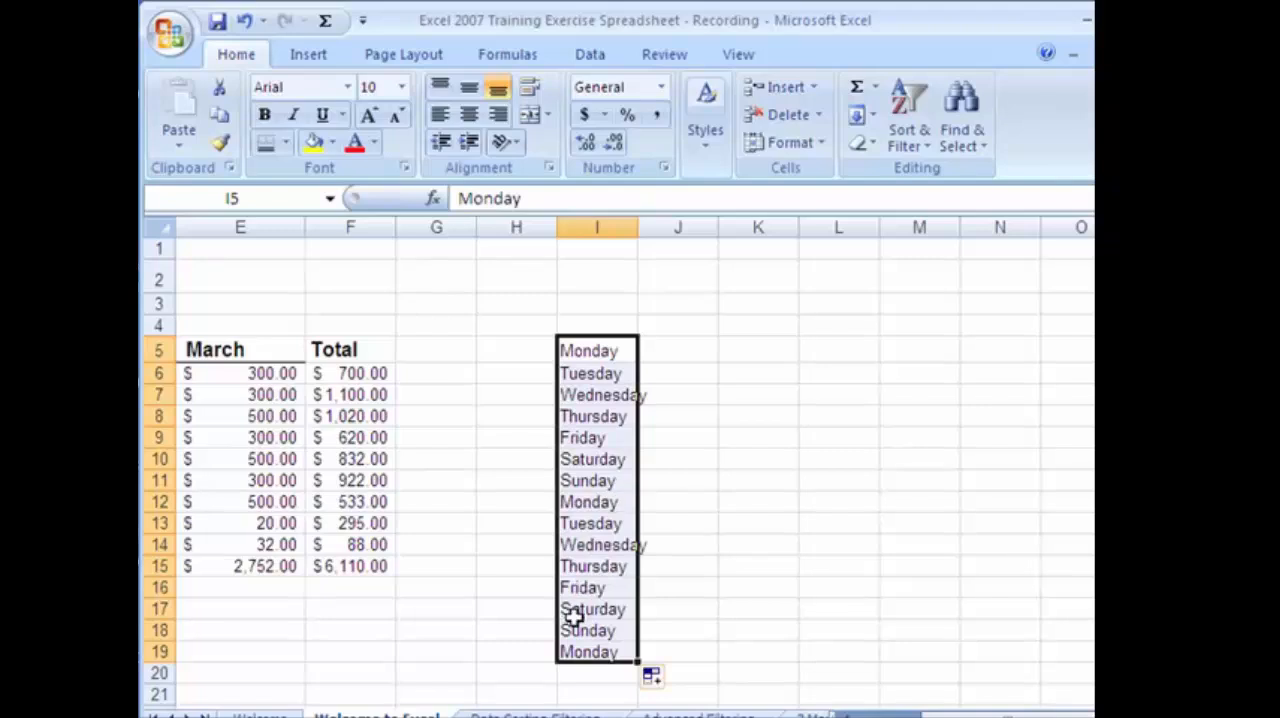
Enter January in cell J5 and fill the month series down to J19.
{"action": "left_click", "coordinate": [696, 357]}
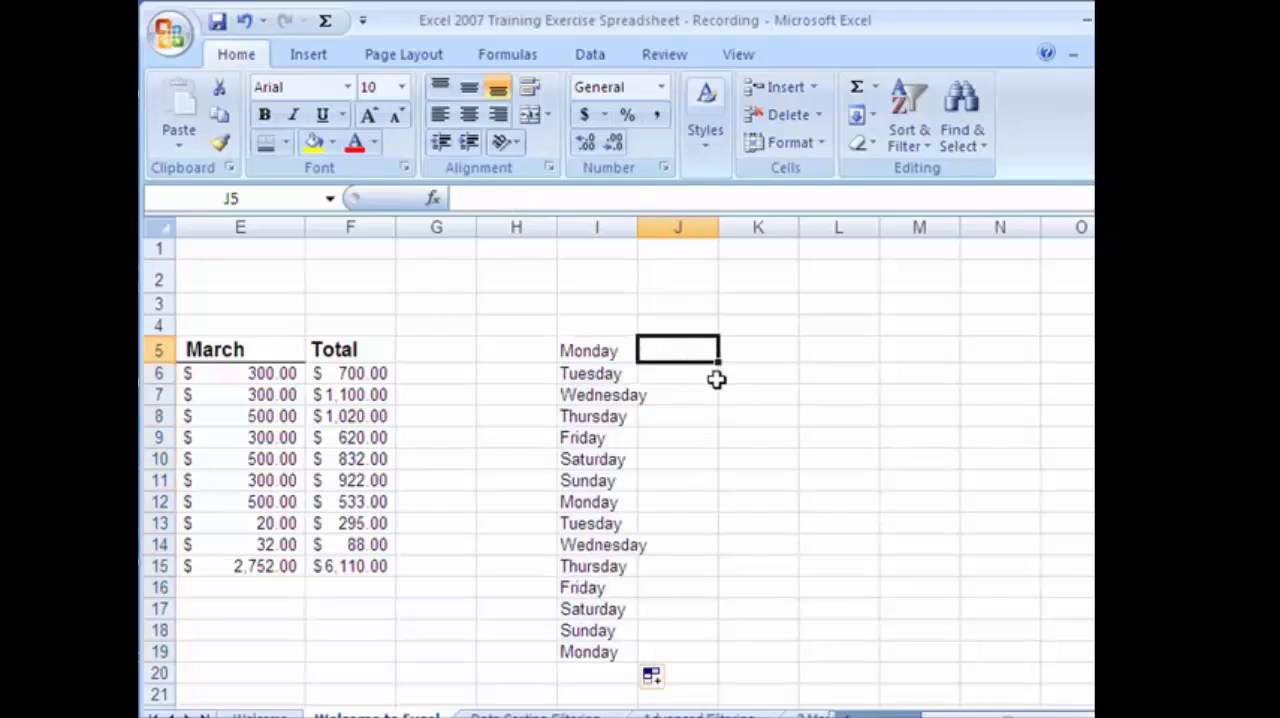
{"action": "type", "text": "January"}
{"action": "key", "text": "ctrl+Return"}
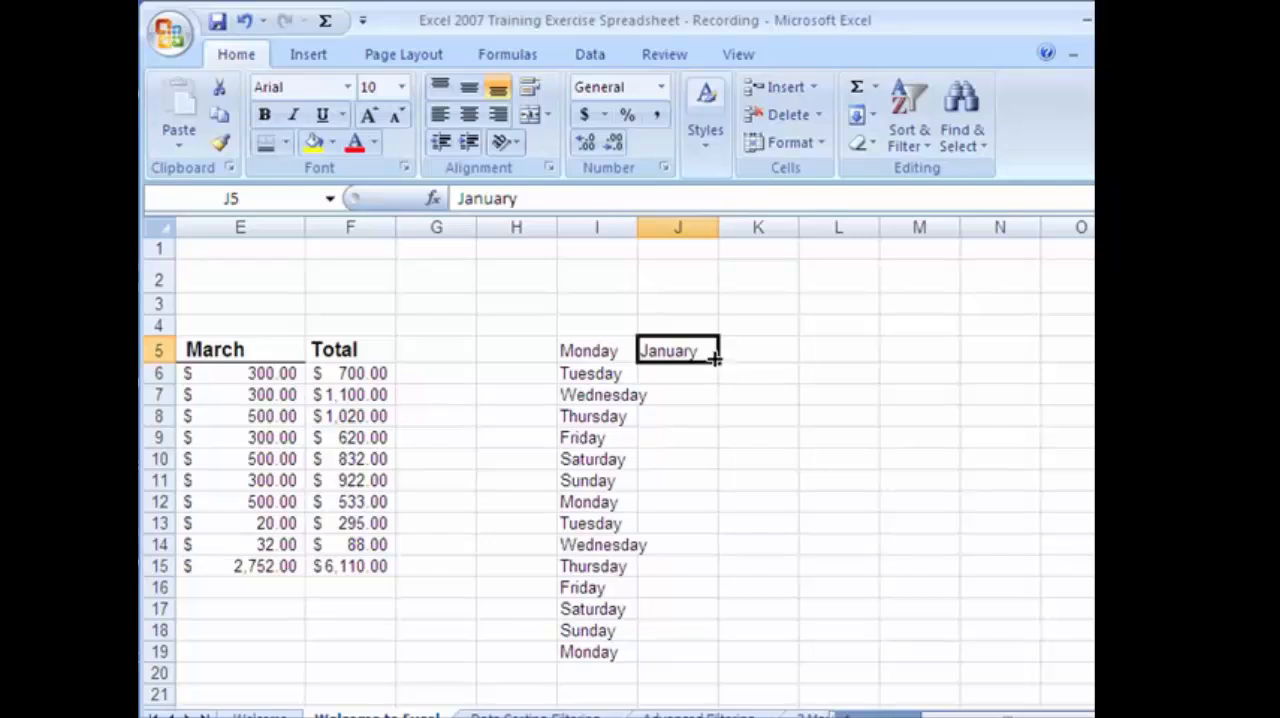
{"action": "left_click_drag", "start_coordinate": [717, 362], "coordinate": [718, 664]}
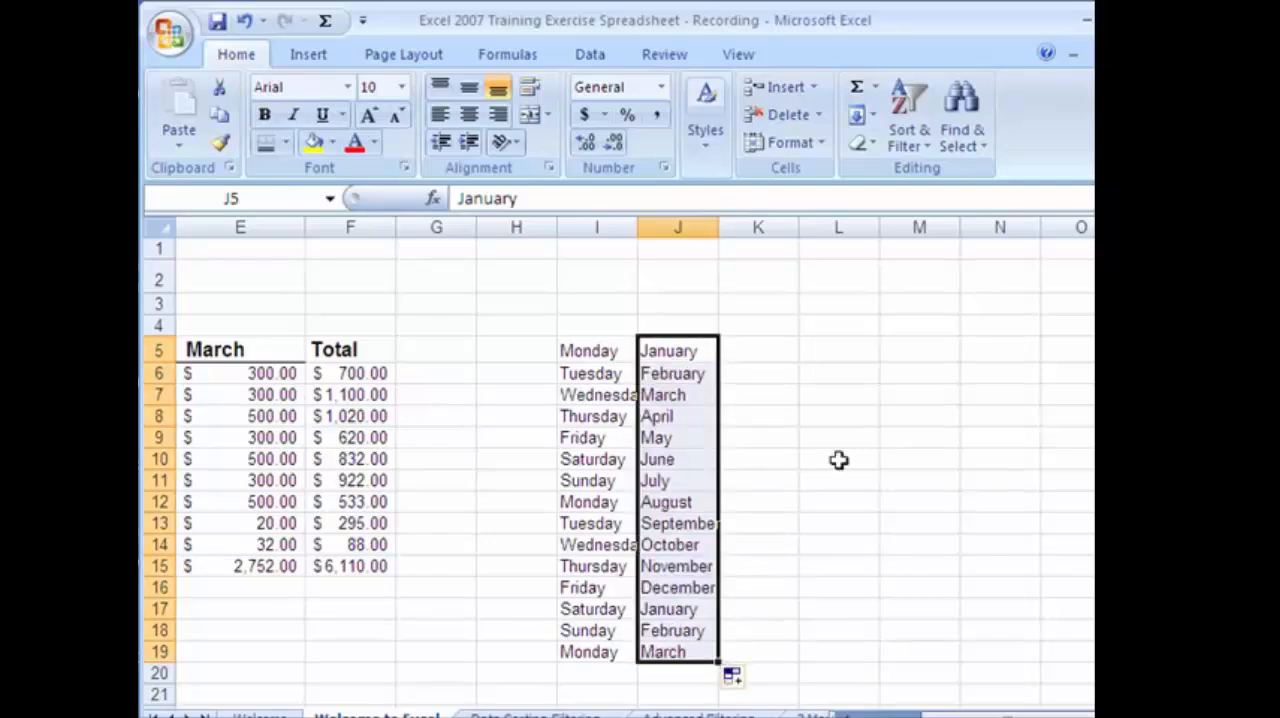
Enter 1 in cell K5 and fill it down to K19.
{"action": "left_click", "coordinate": [768, 347]}
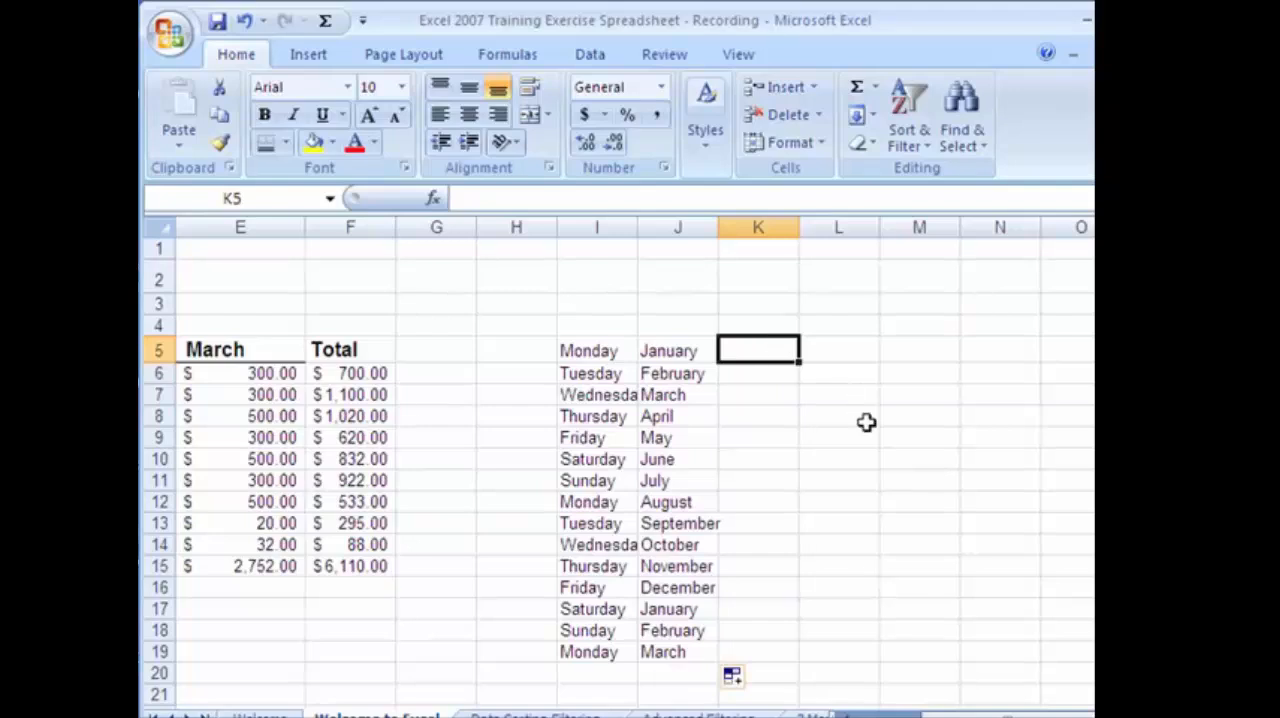
{"action": "type", "text": "1"}
{"action": "key", "text": "Return"}
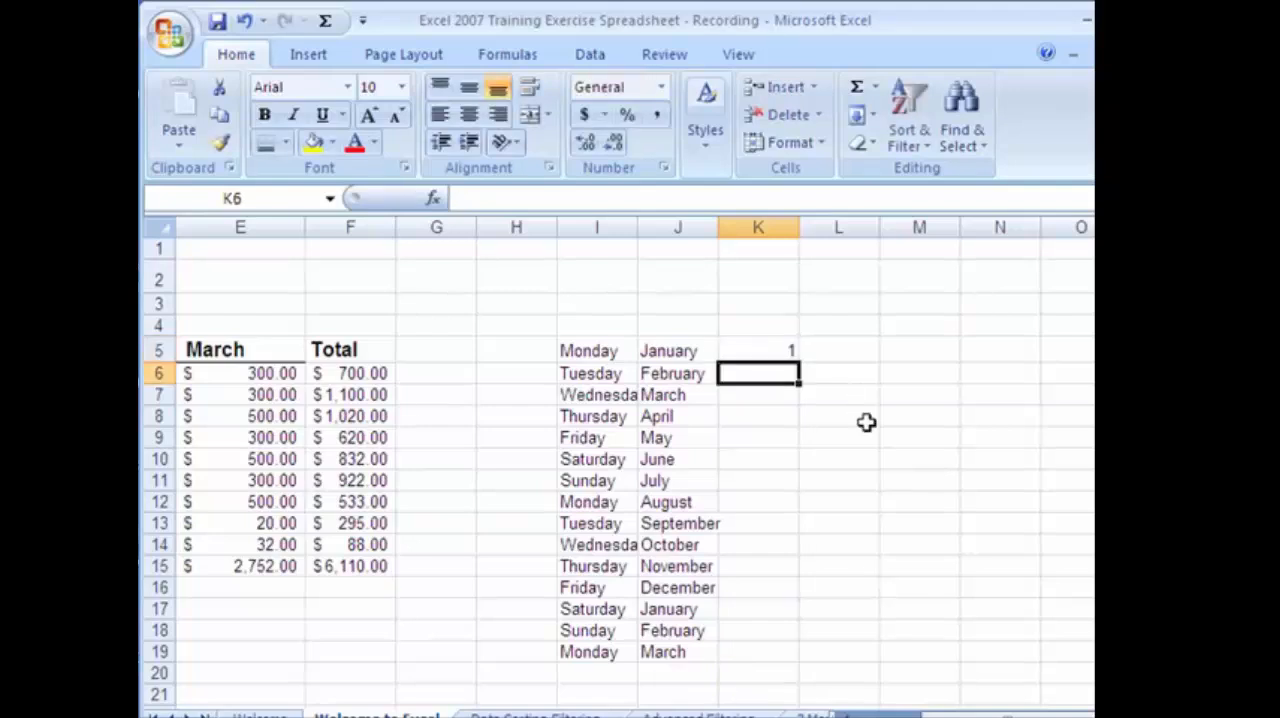
{"action": "left_click", "coordinate": [788, 354]}
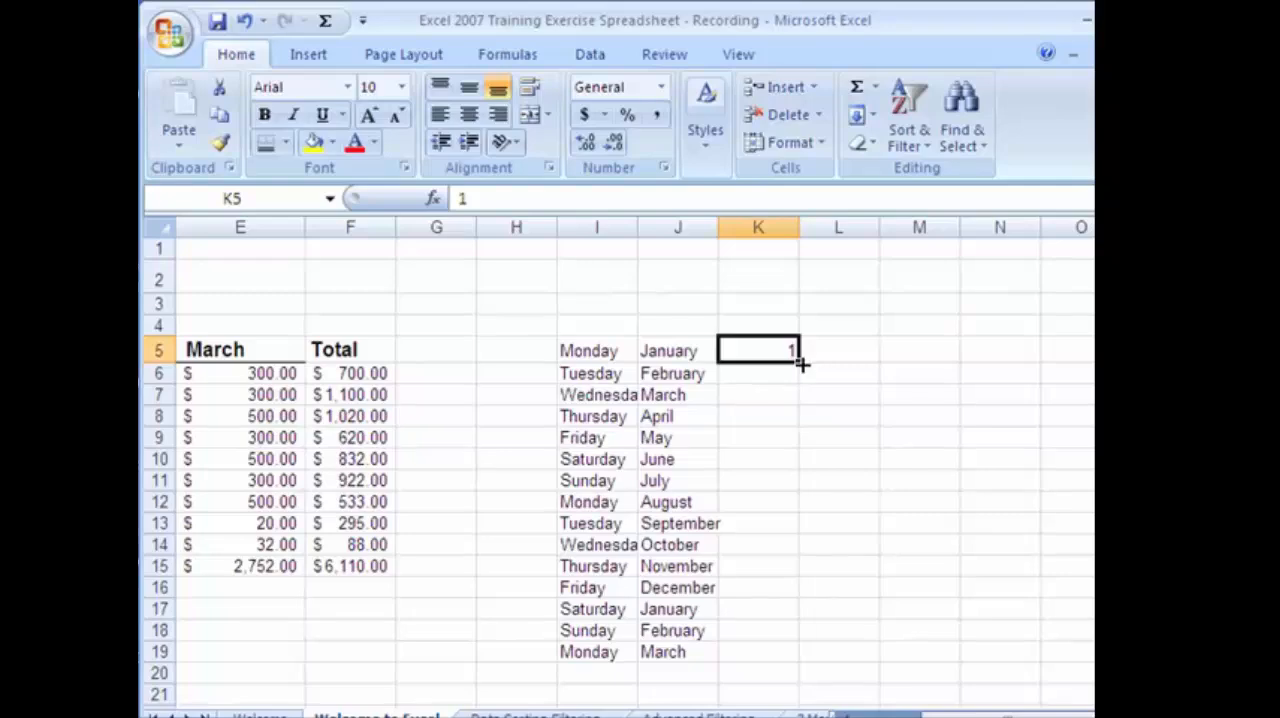
{"action": "left_click_drag", "start_coordinate": [799, 365], "coordinate": [806, 655]}
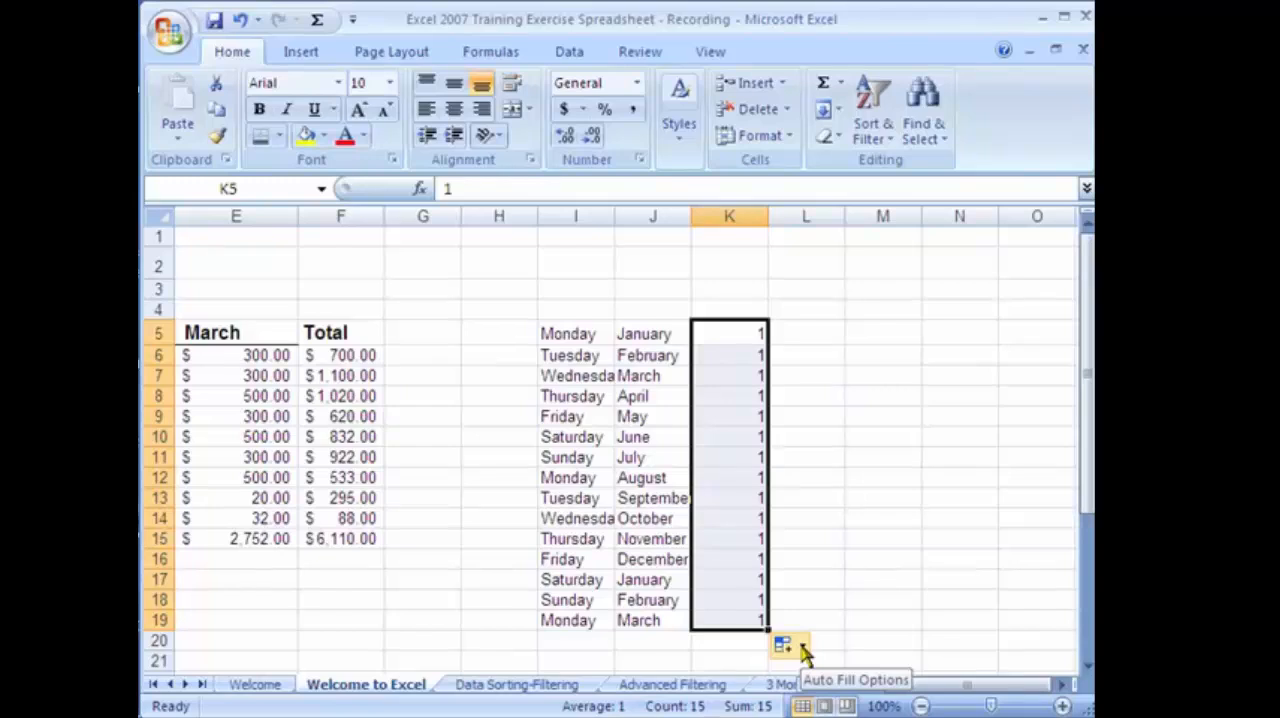
Change the filled cells K5:K19 from copied values to a fill series.
{"action": "left_click", "coordinate": [803, 650]}
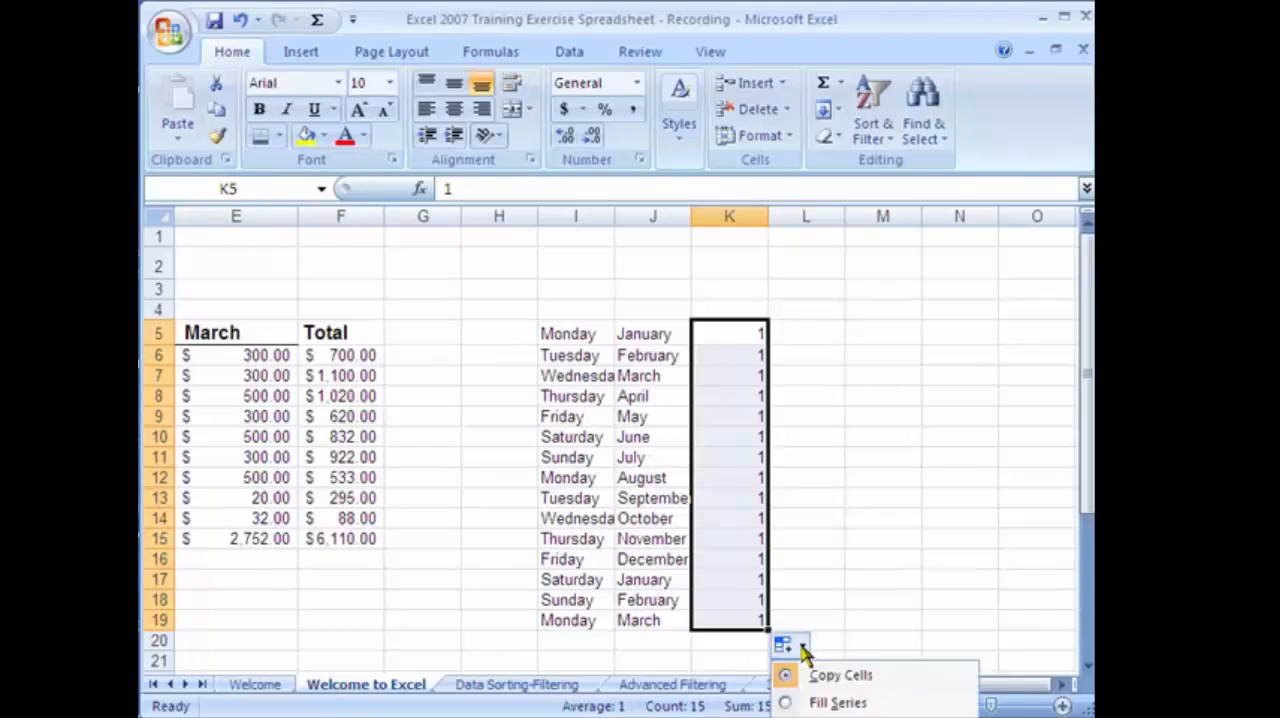
{"action": "left_click", "coordinate": [836, 703]}
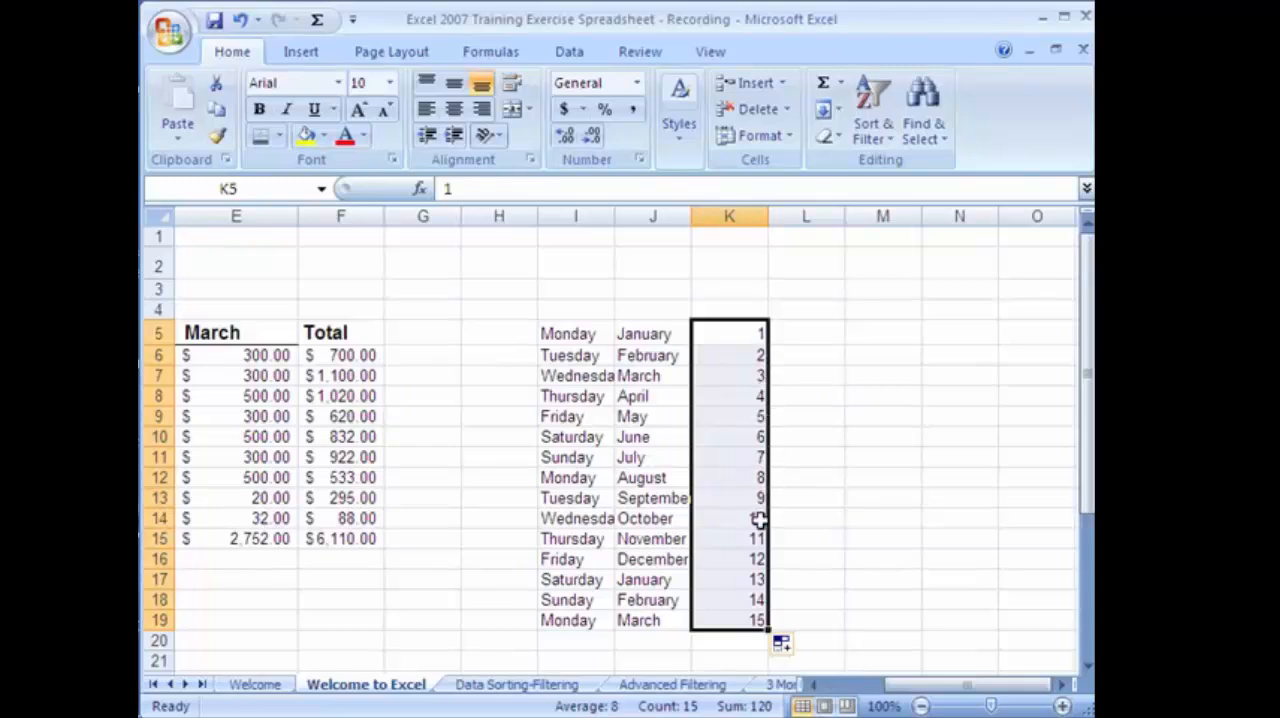
Enter 1 in L5 and 4 in L6, and fill the number pattern down to L19.
{"action": "left_click", "coordinate": [825, 332]}
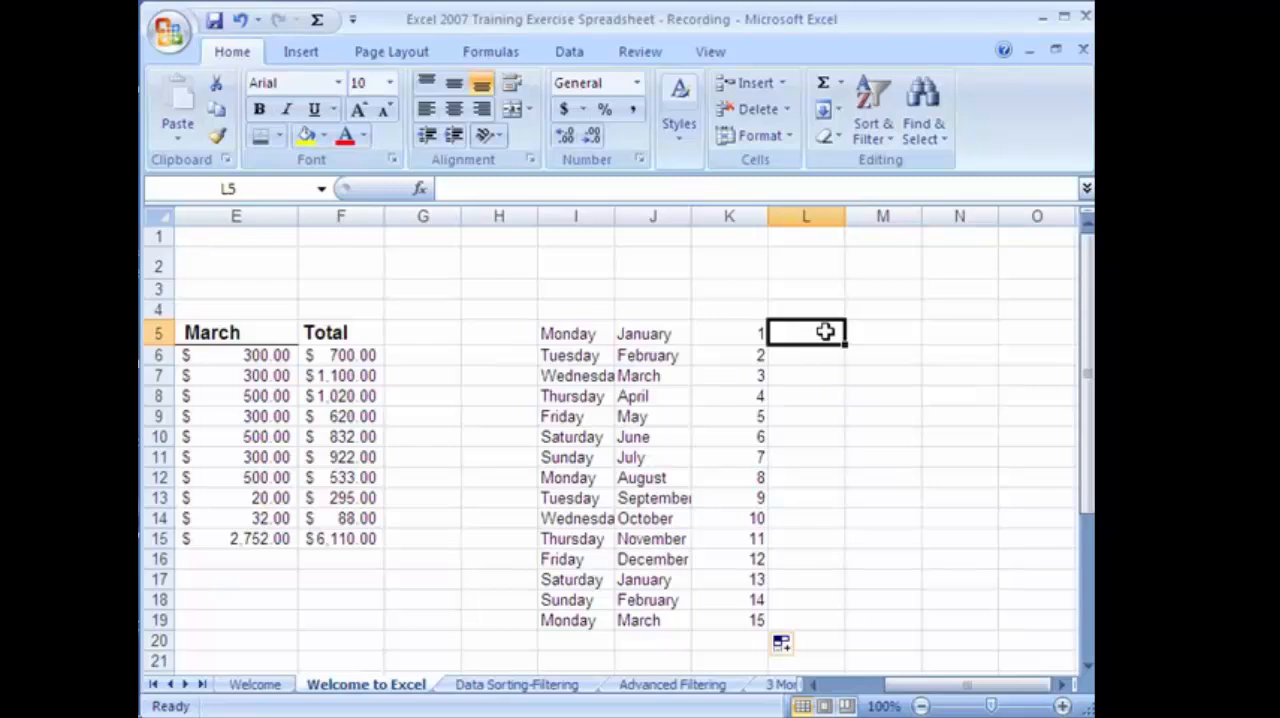
{"action": "type", "text": "1"}
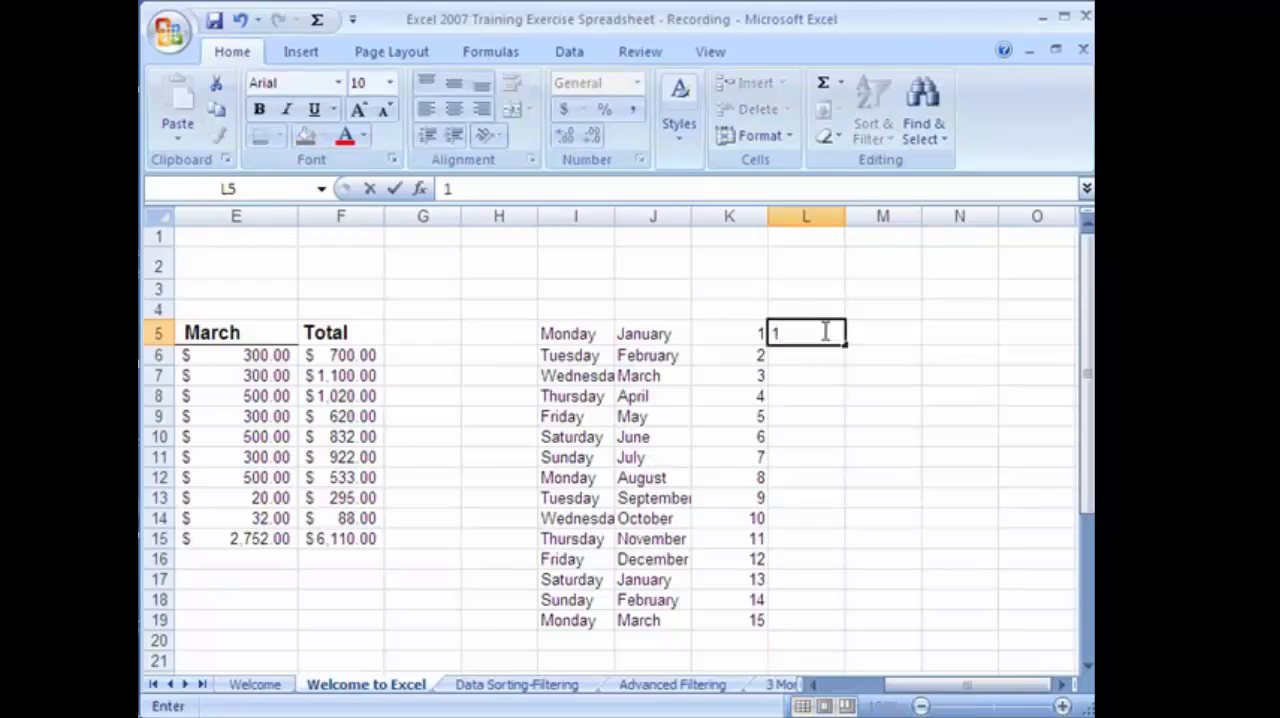
{"action": "key", "text": "Return"}
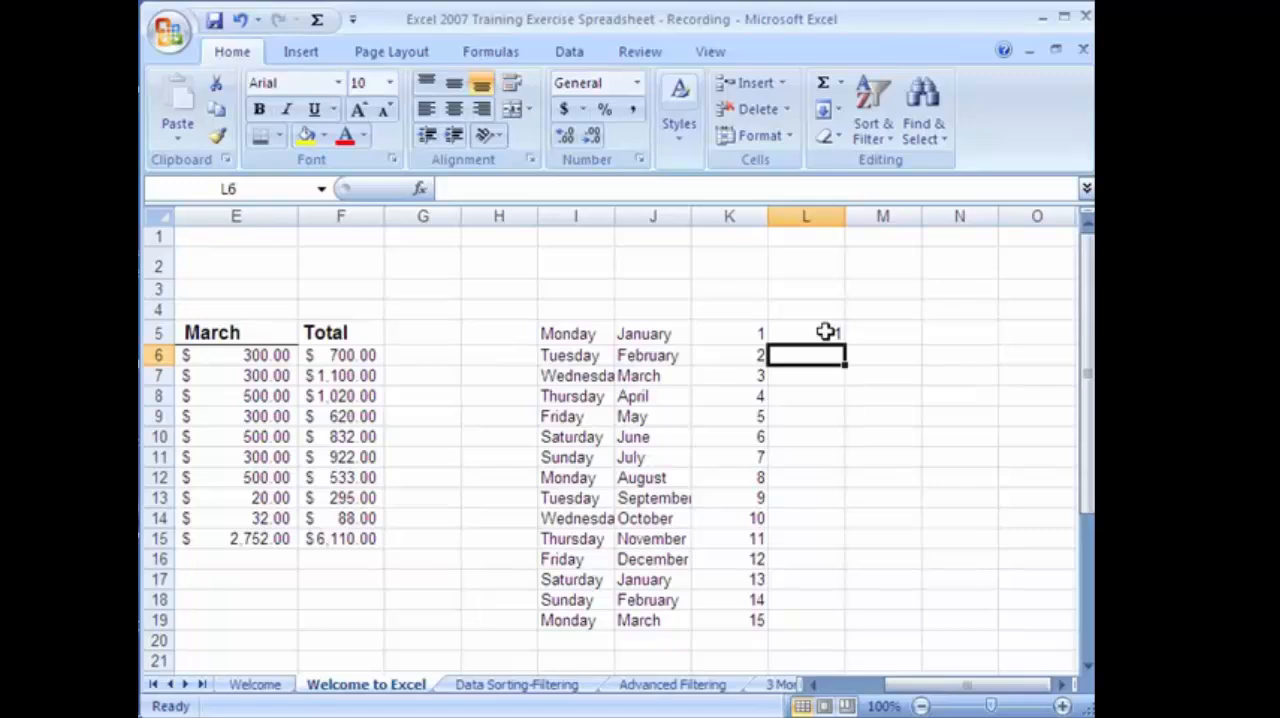
{"action": "type", "text": "4"}
{"action": "key", "text": "Return"}
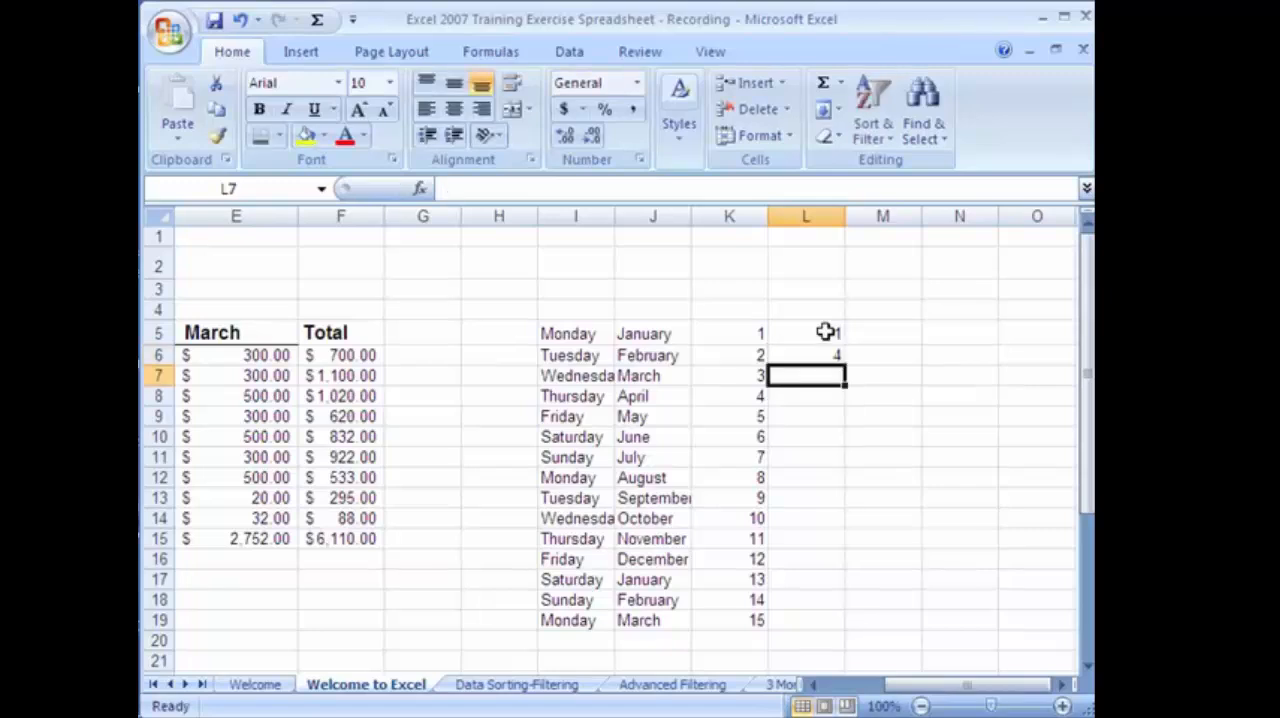
{"action": "left_click_drag", "start_coordinate": [826, 332], "coordinate": [850, 660]}
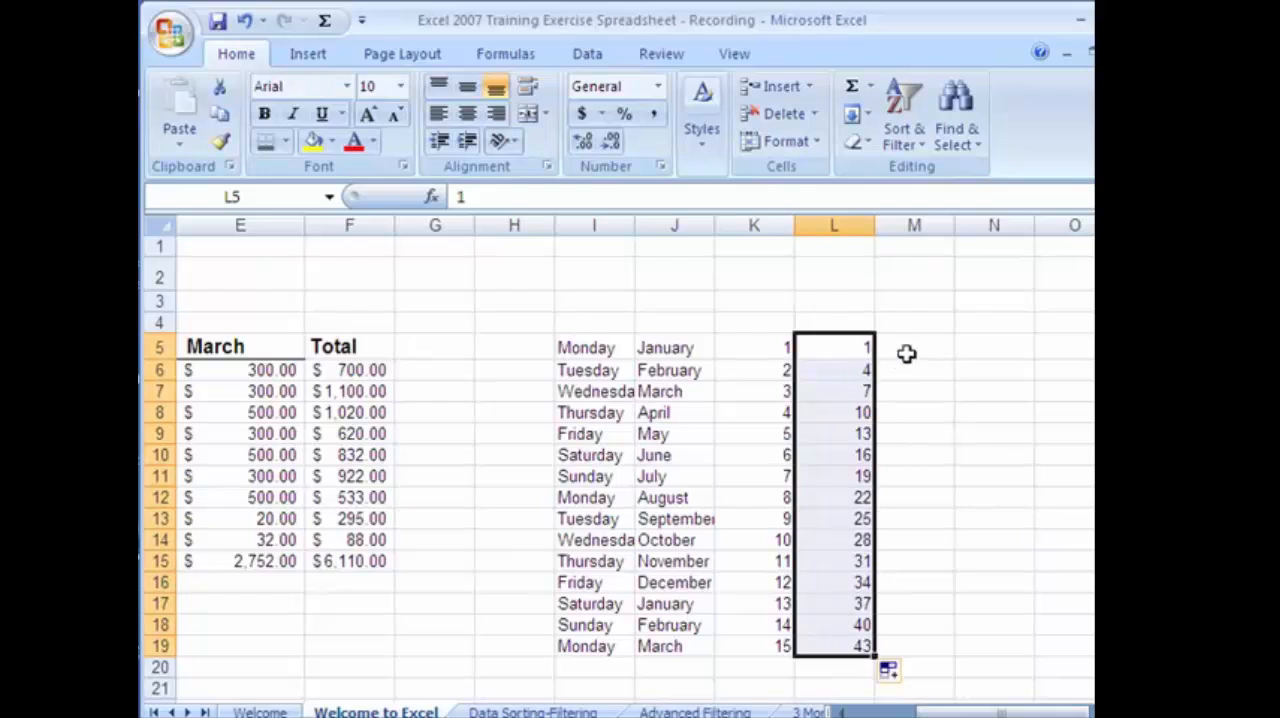
Change L6 to 5 and refill the pattern from L5:L6 down to L19.
{"action": "left_click", "coordinate": [863, 370]}
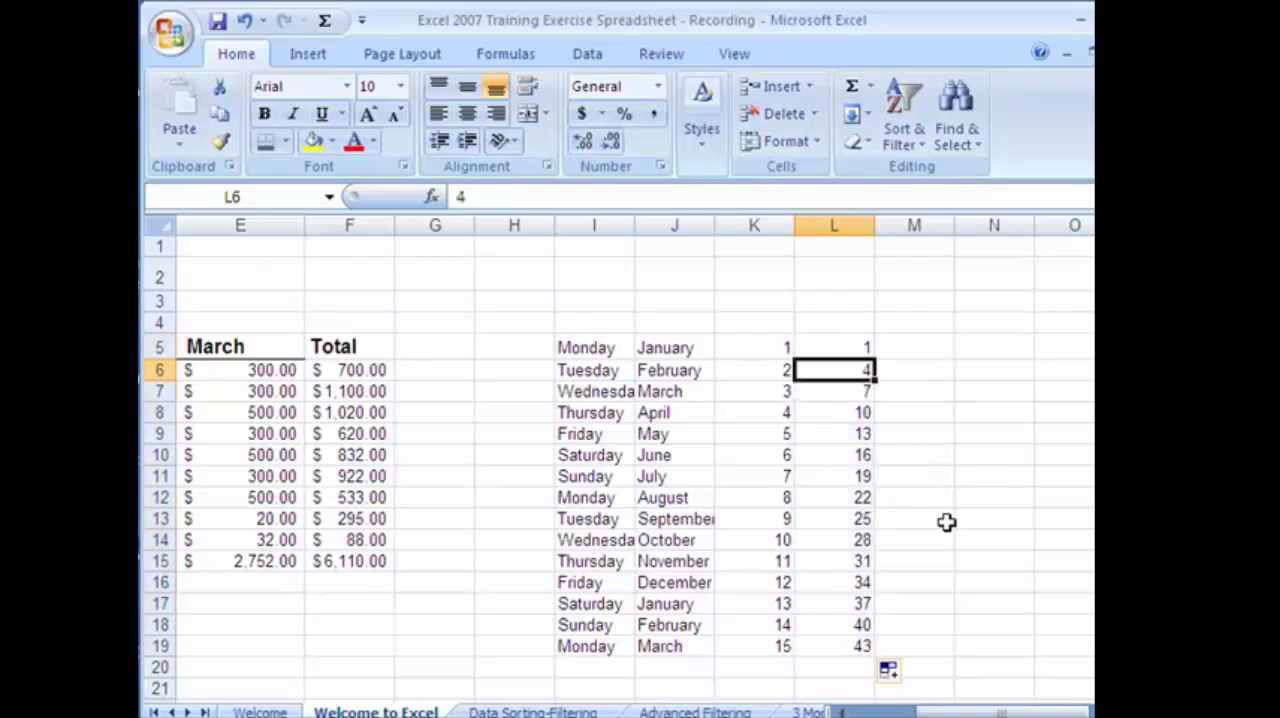
{"action": "type", "text": "5"}
{"action": "key", "text": "Return"}
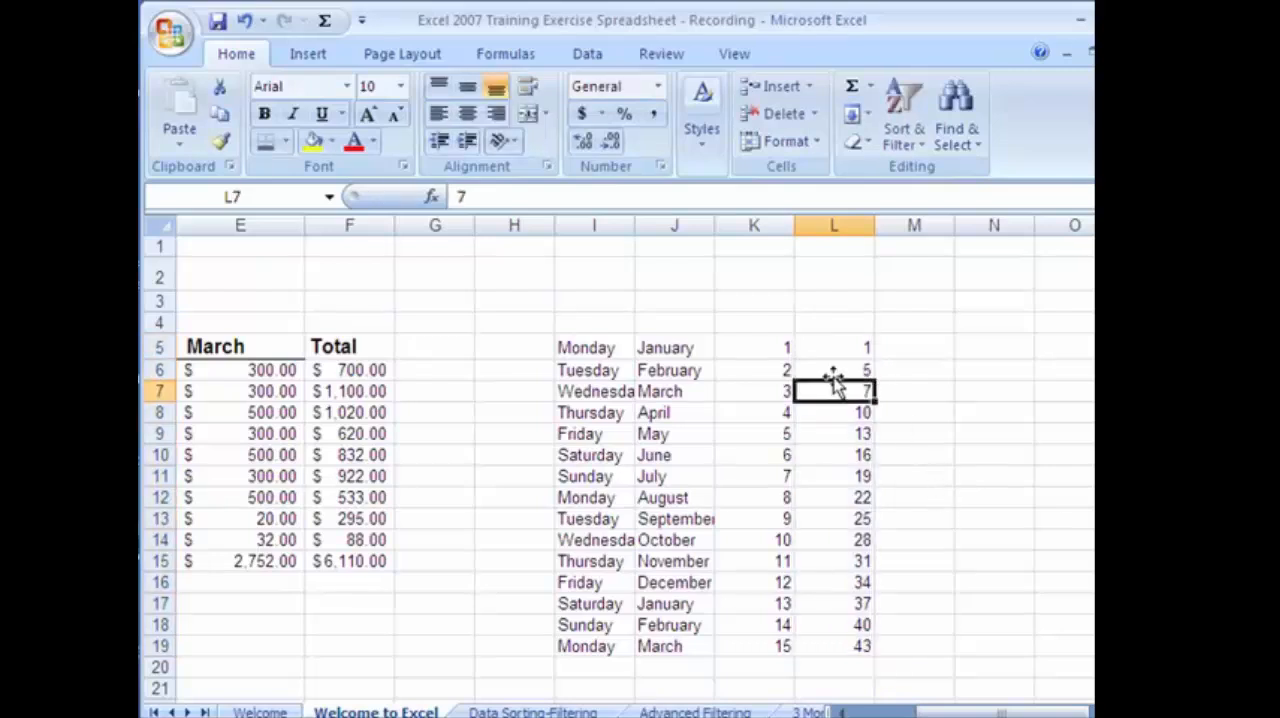
{"action": "left_click_drag", "start_coordinate": [843, 357], "coordinate": [856, 650]}
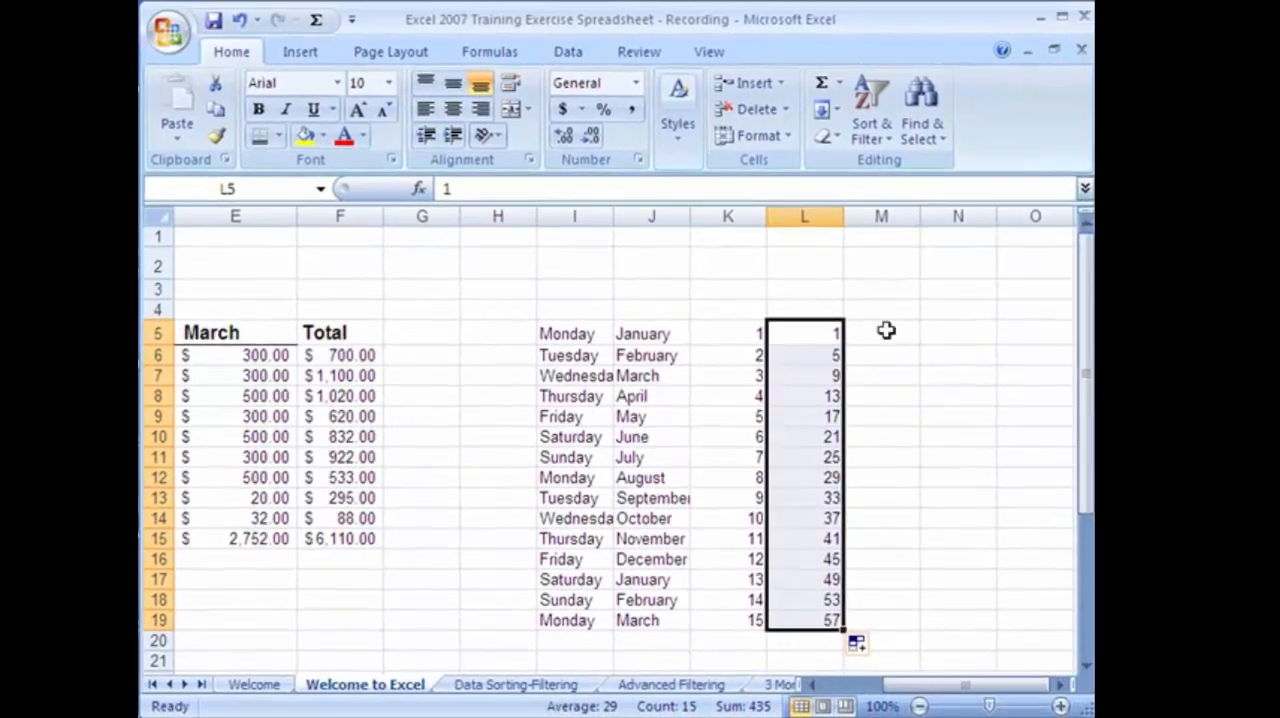
Delete the contents of the practice series in I5:L19.
{"action": "left_click", "coordinate": [917, 345]}
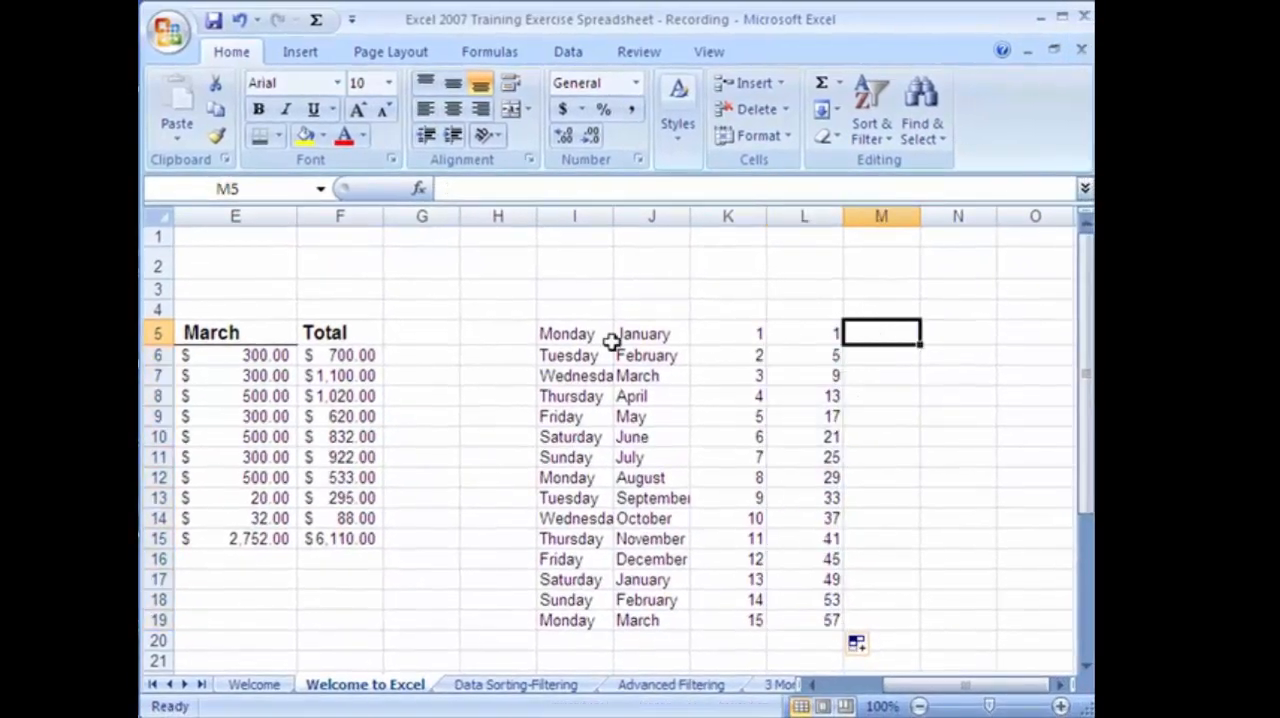
{"action": "left_click_drag", "start_coordinate": [565, 331], "coordinate": [809, 621]}
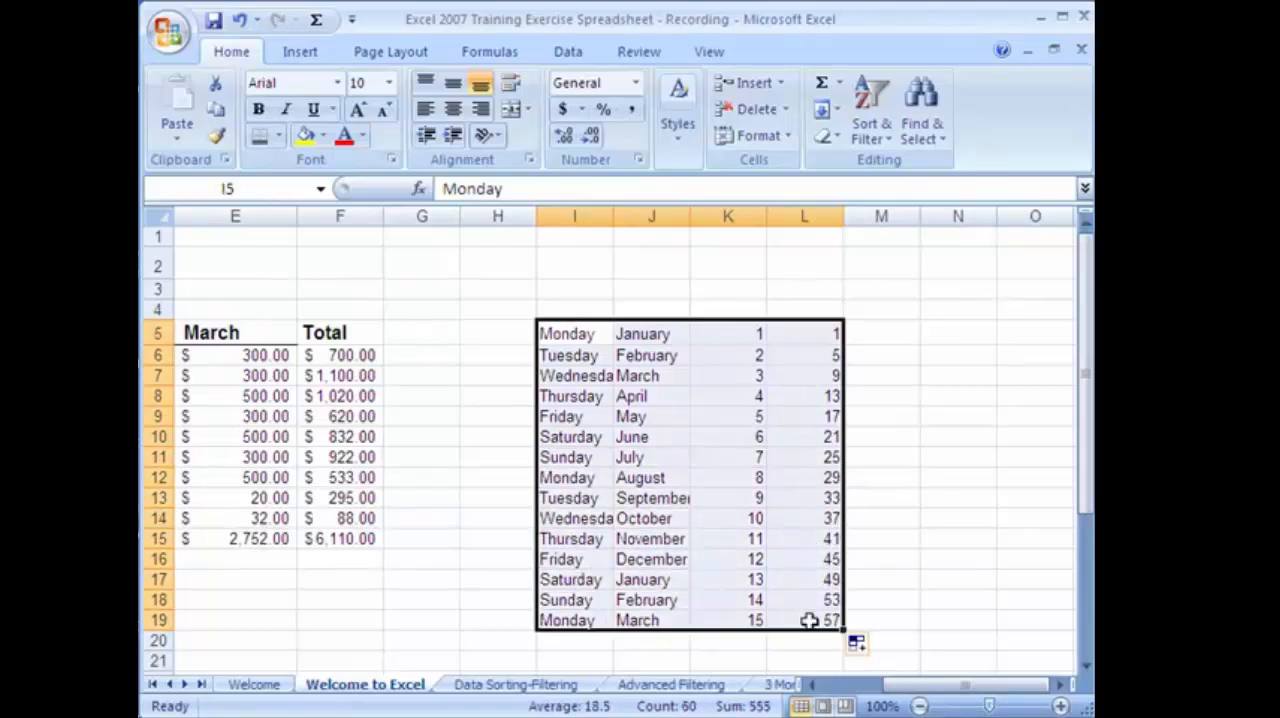
{"action": "key", "text": "Delete"}
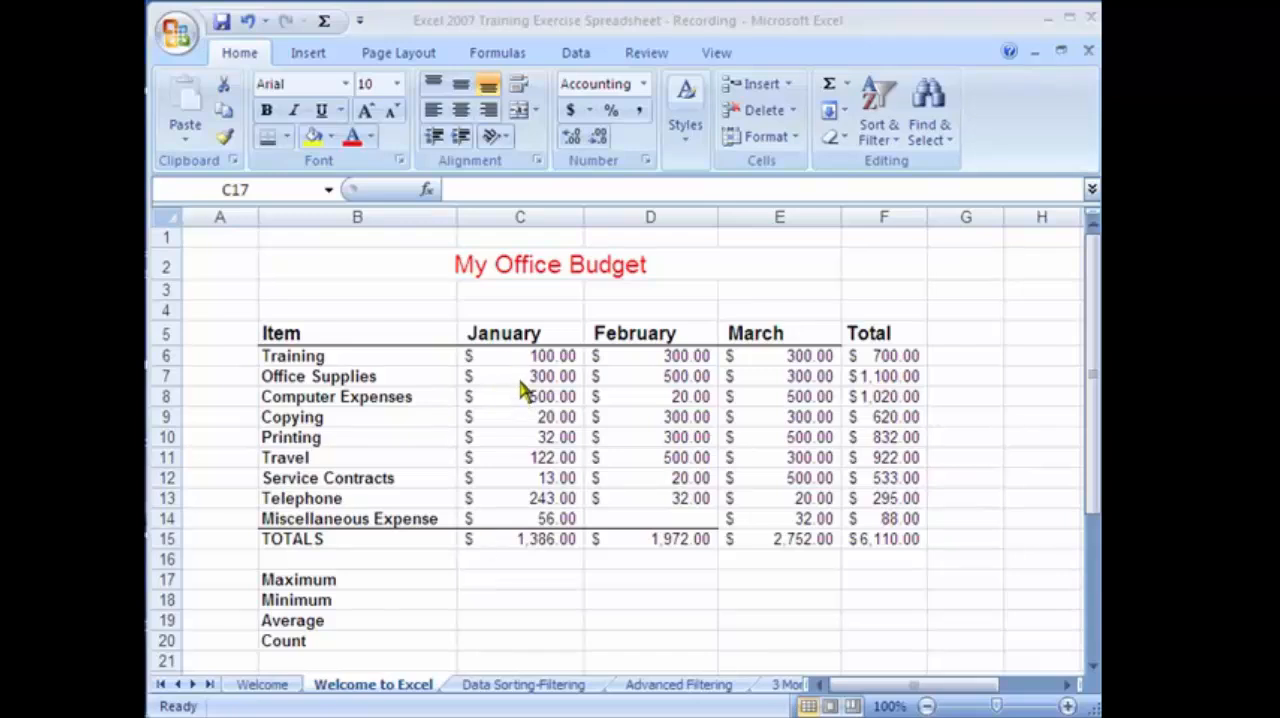
Enter the formula =max(C6:C14) in C17 for the January Maximum.
{"action": "left_click", "coordinate": [477, 581]}
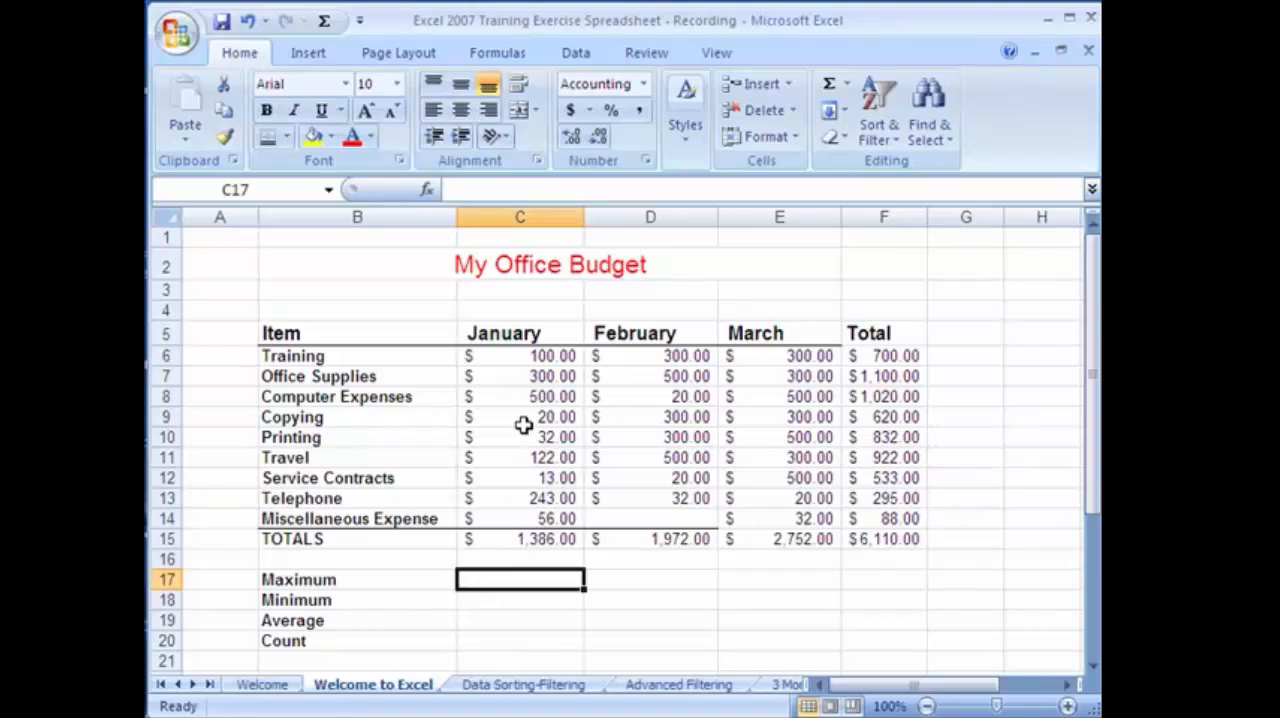
{"action": "left_click", "coordinate": [494, 356]}
{"action": "left_click_drag", "start_coordinate": [494, 356], "coordinate": [509, 514]}
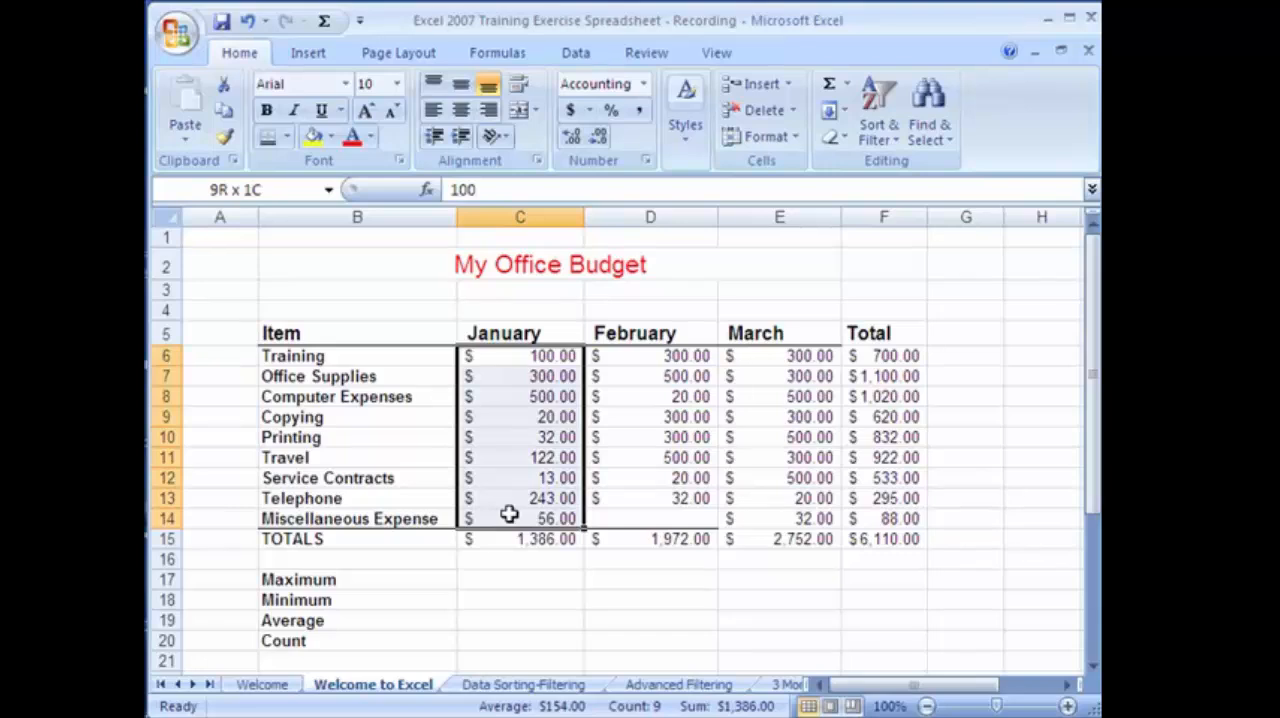
{"action": "left_click_drag", "start_coordinate": [509, 514], "coordinate": [509, 514]}
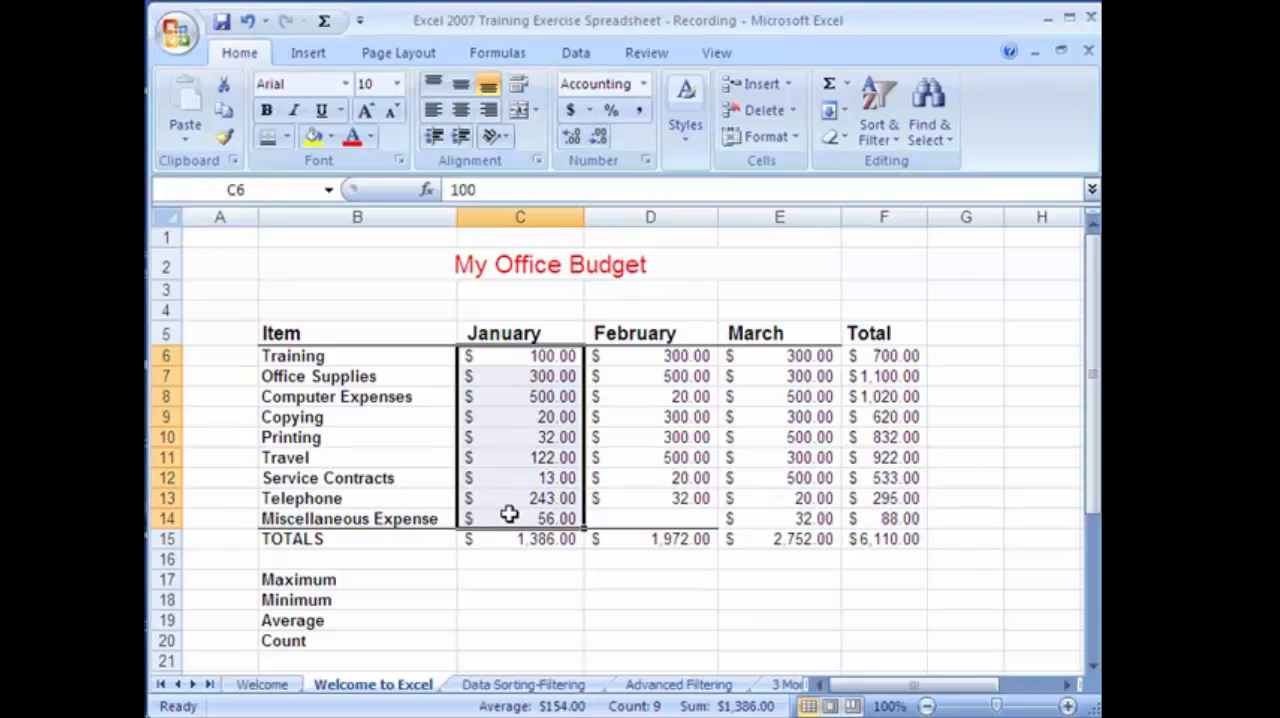
{"action": "left_click", "coordinate": [505, 578]}
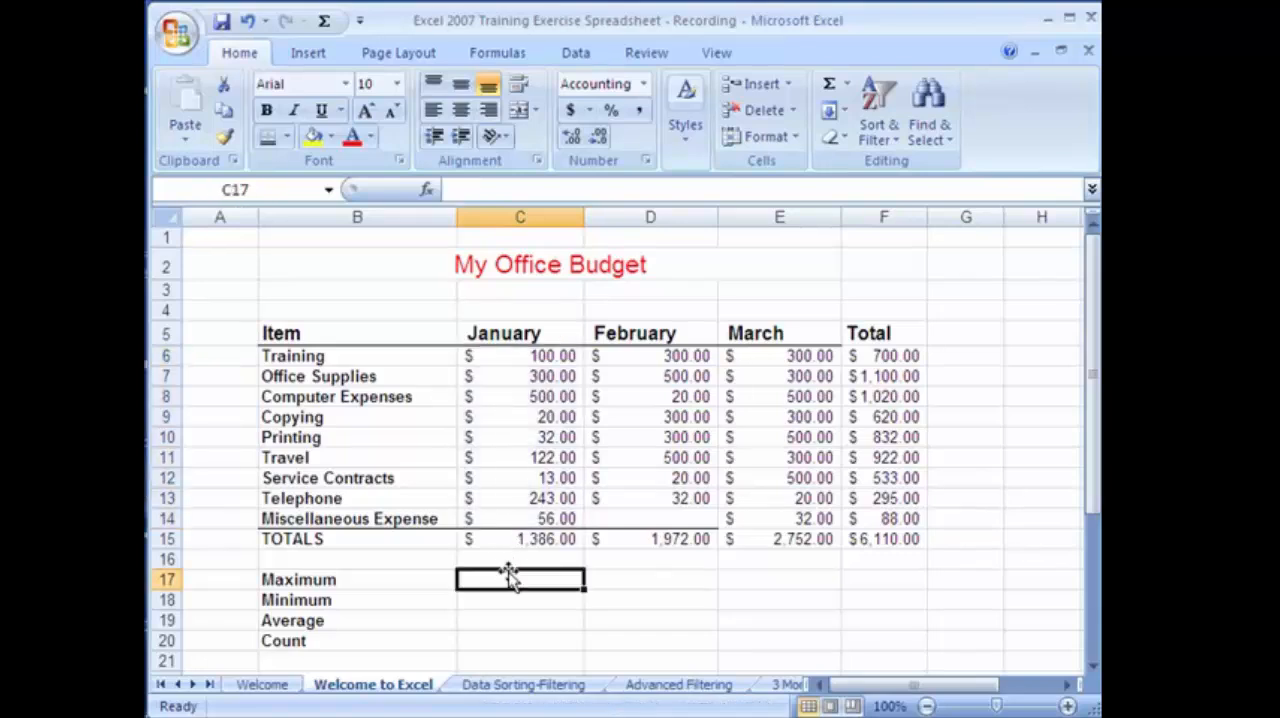
{"action": "type", "text": "="}
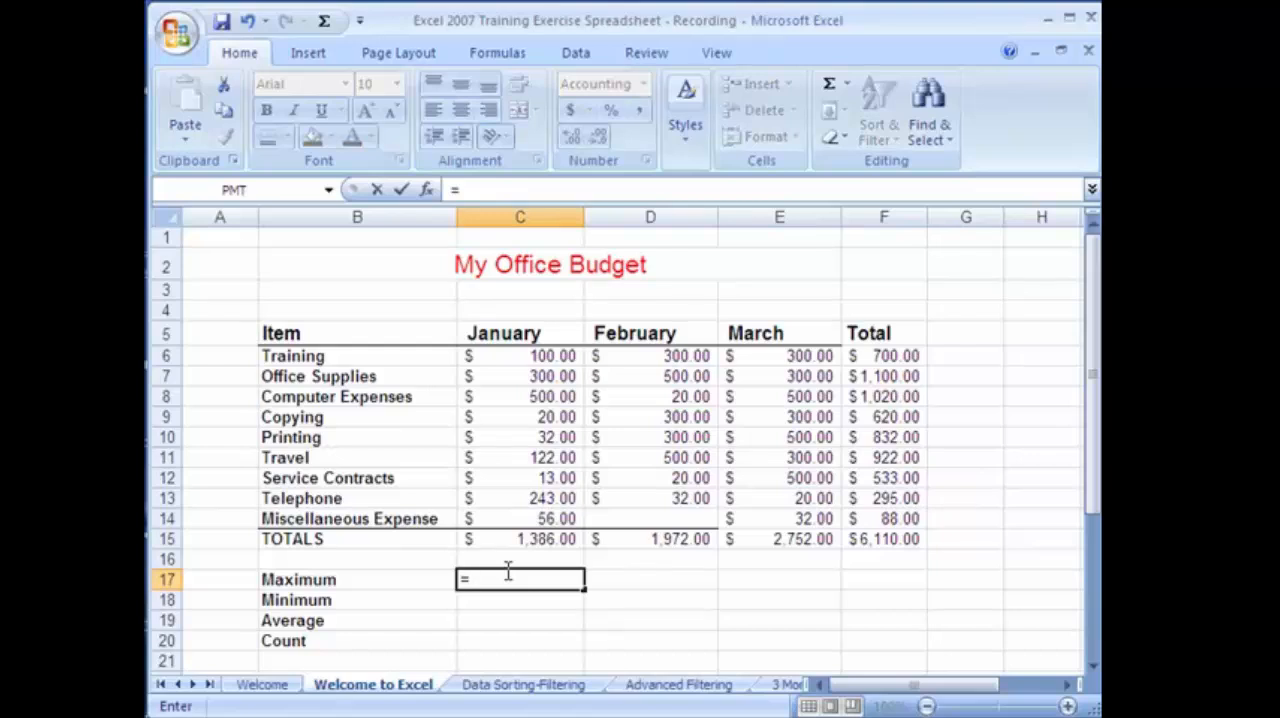
{"action": "type", "text": "m"}
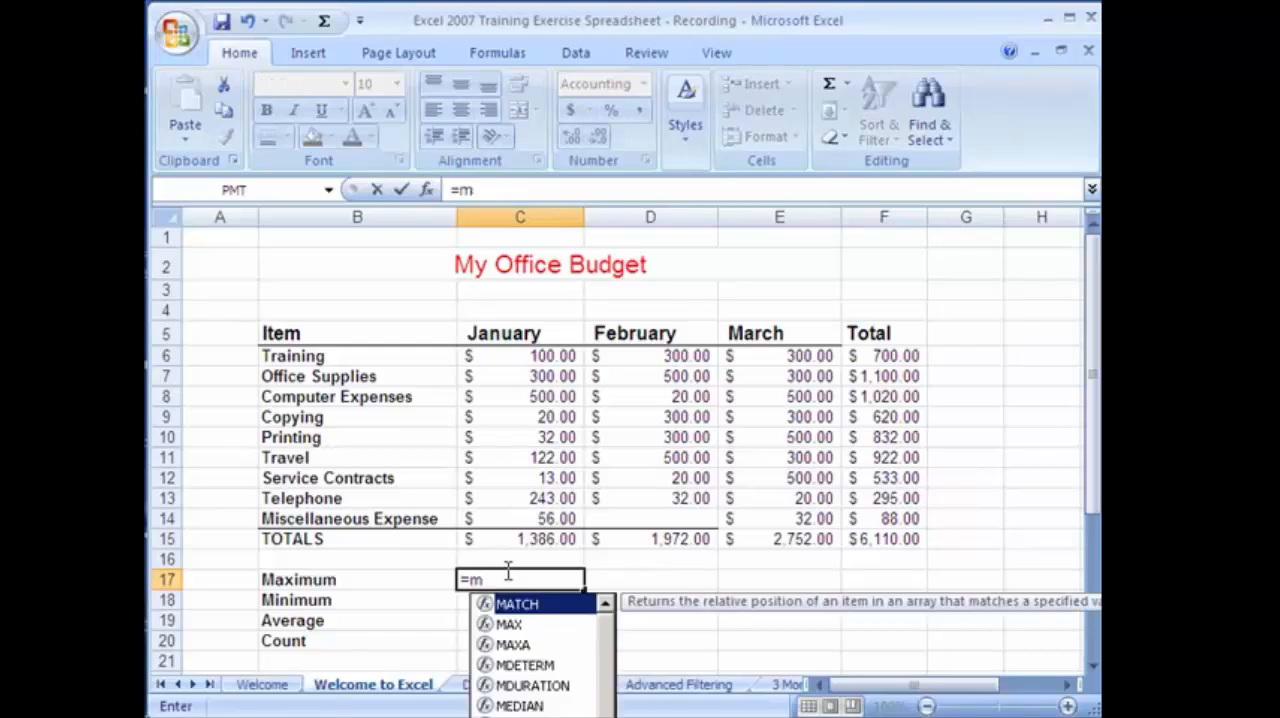
{"action": "type", "text": "ax("}
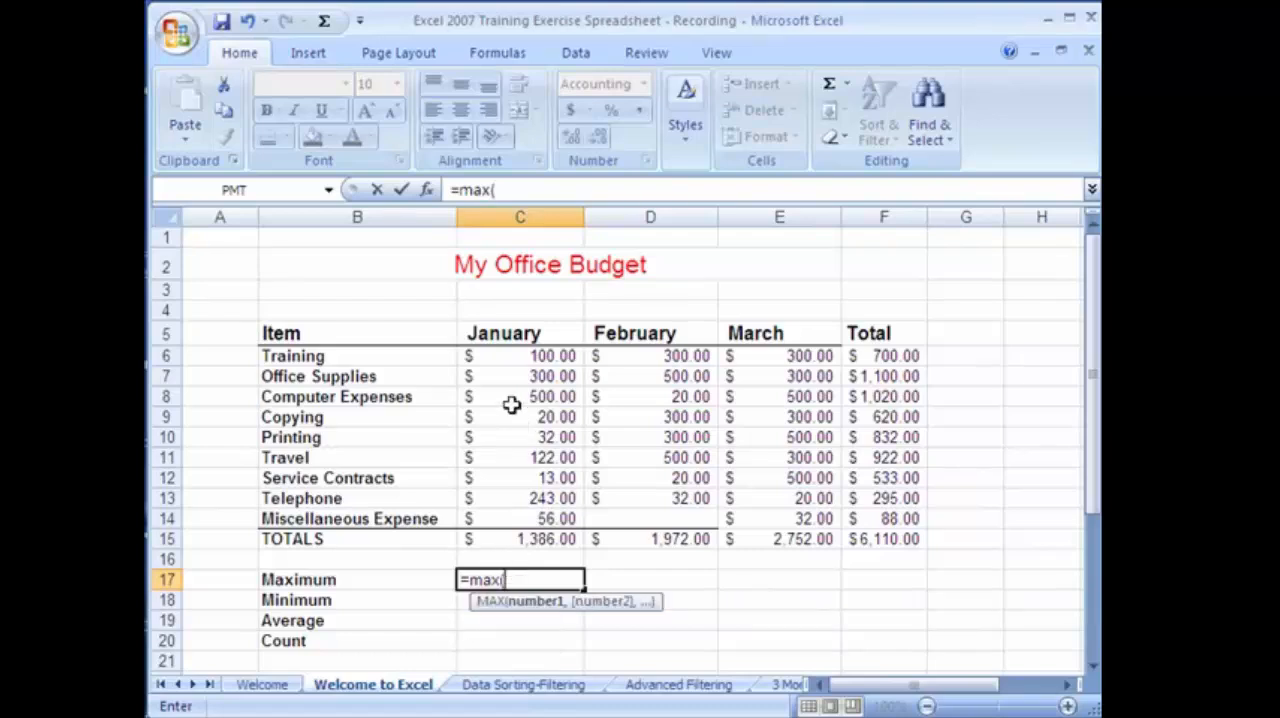
{"action": "left_click_drag", "start_coordinate": [518, 352], "coordinate": [558, 516]}
{"action": "type", "text": ")"}
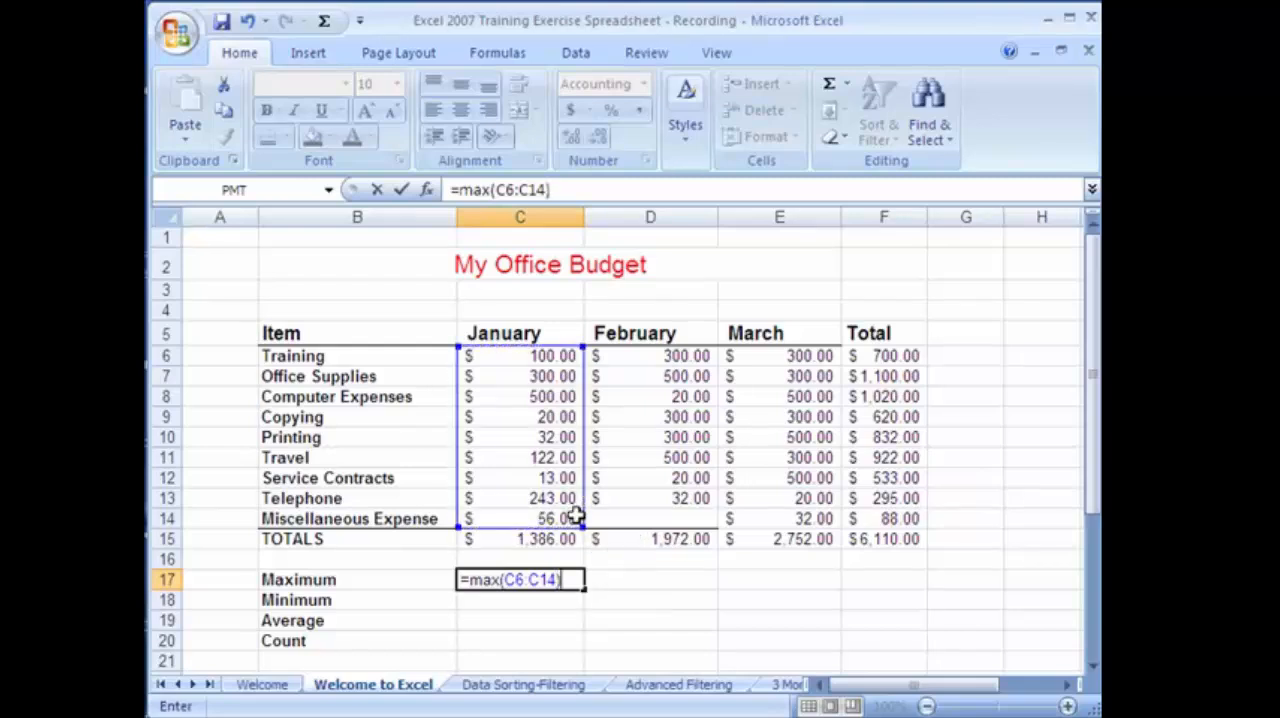
{"action": "key", "text": "Return"}
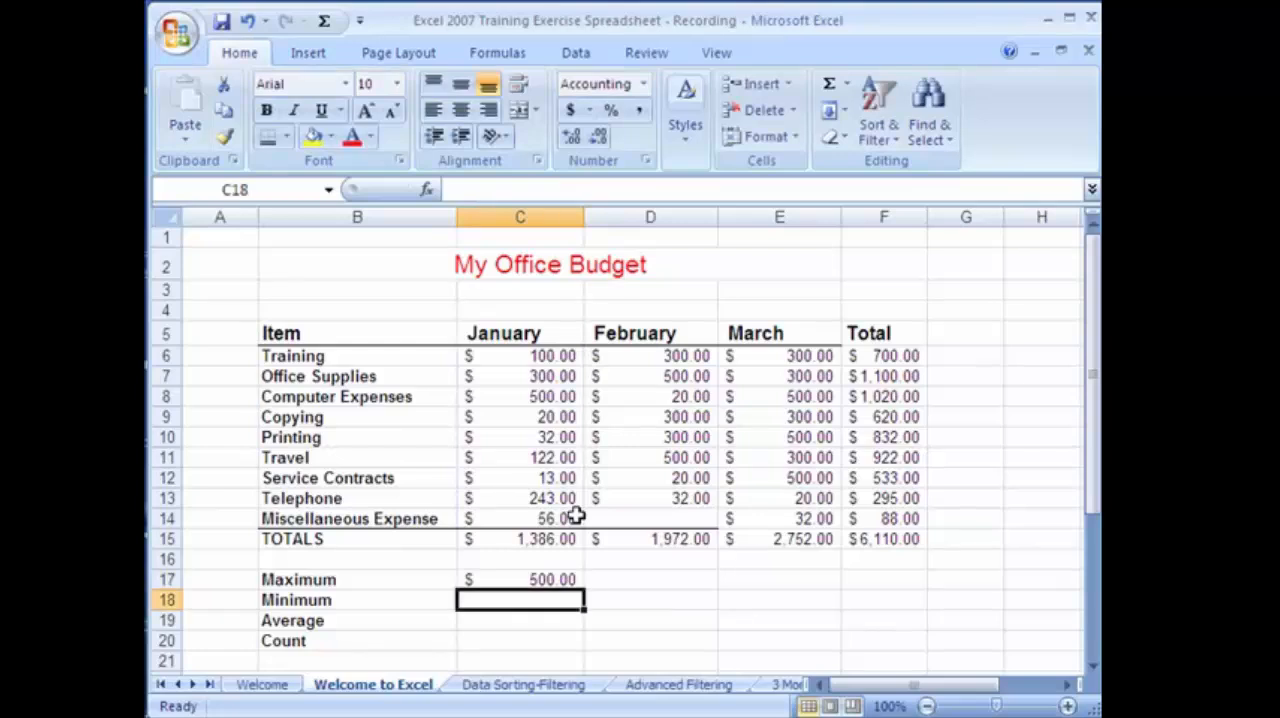
Set January's Computer Expenses in C8 to 550 and check the Maximum and TOTALS formulas in C17 and C15.
{"action": "left_click", "coordinate": [517, 580]}
{"action": "left_click", "coordinate": [525, 398]}
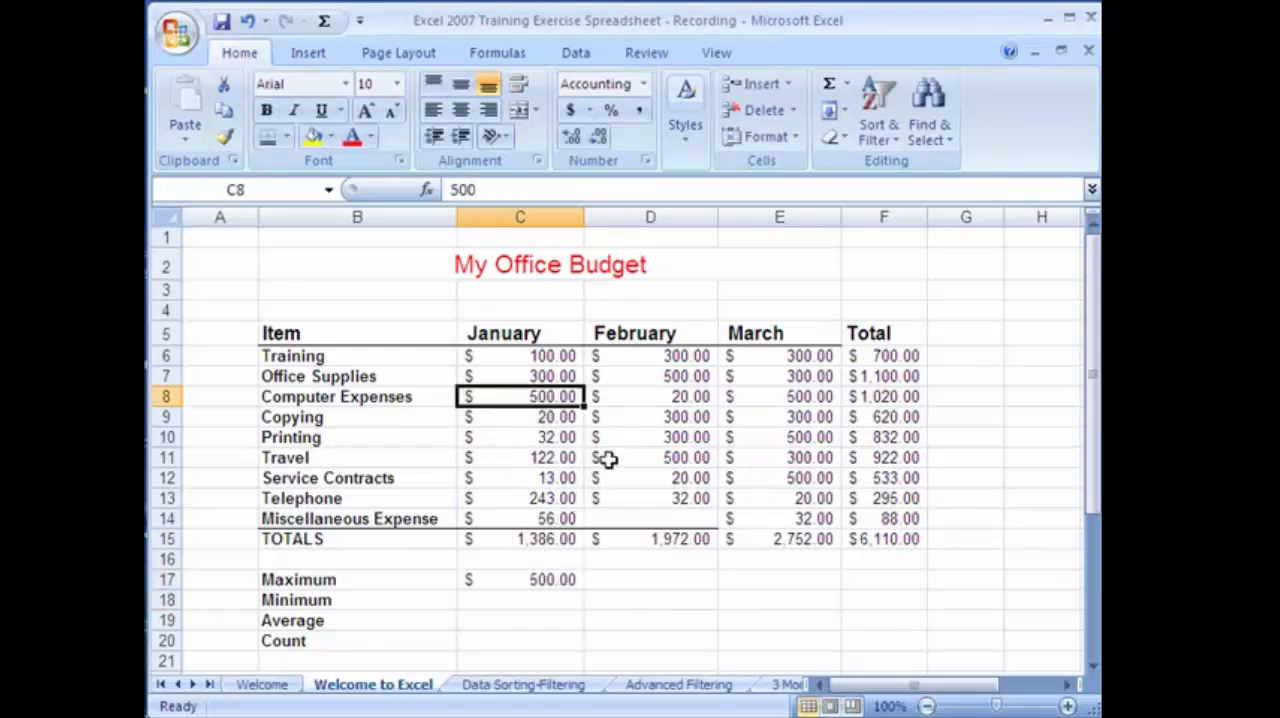
{"action": "type", "text": "550"}
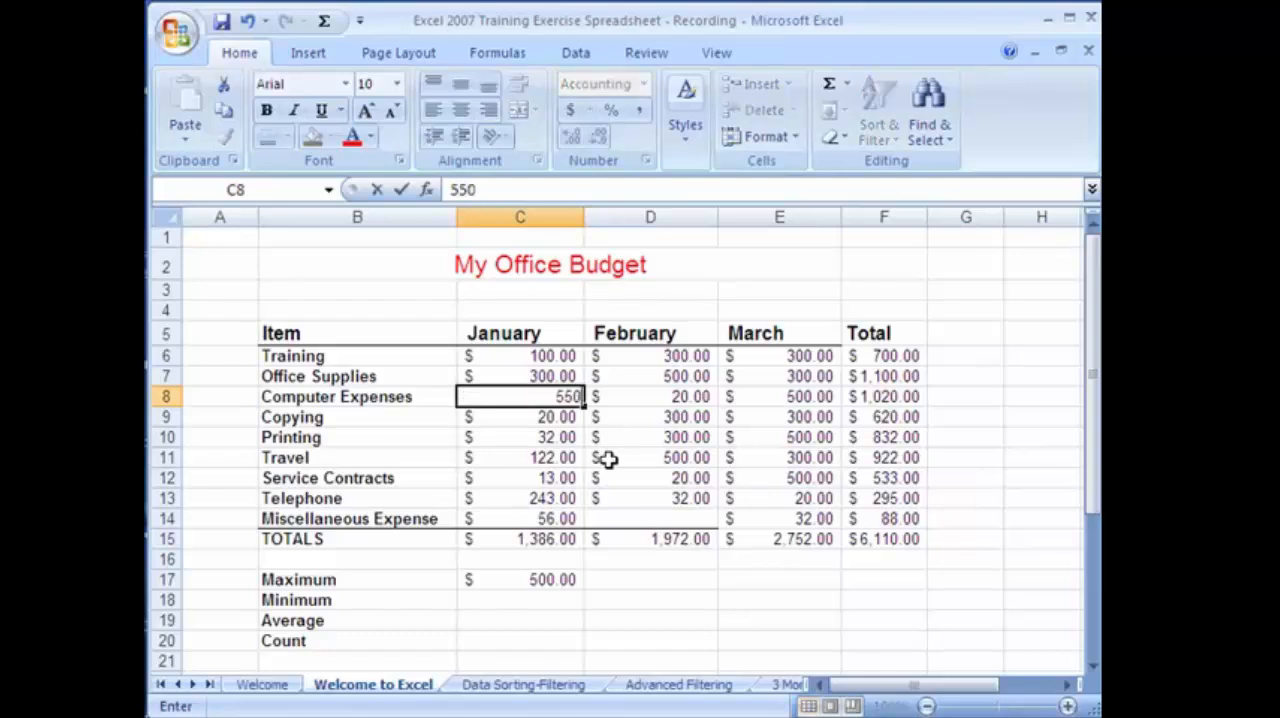
{"action": "key", "text": "Return"}
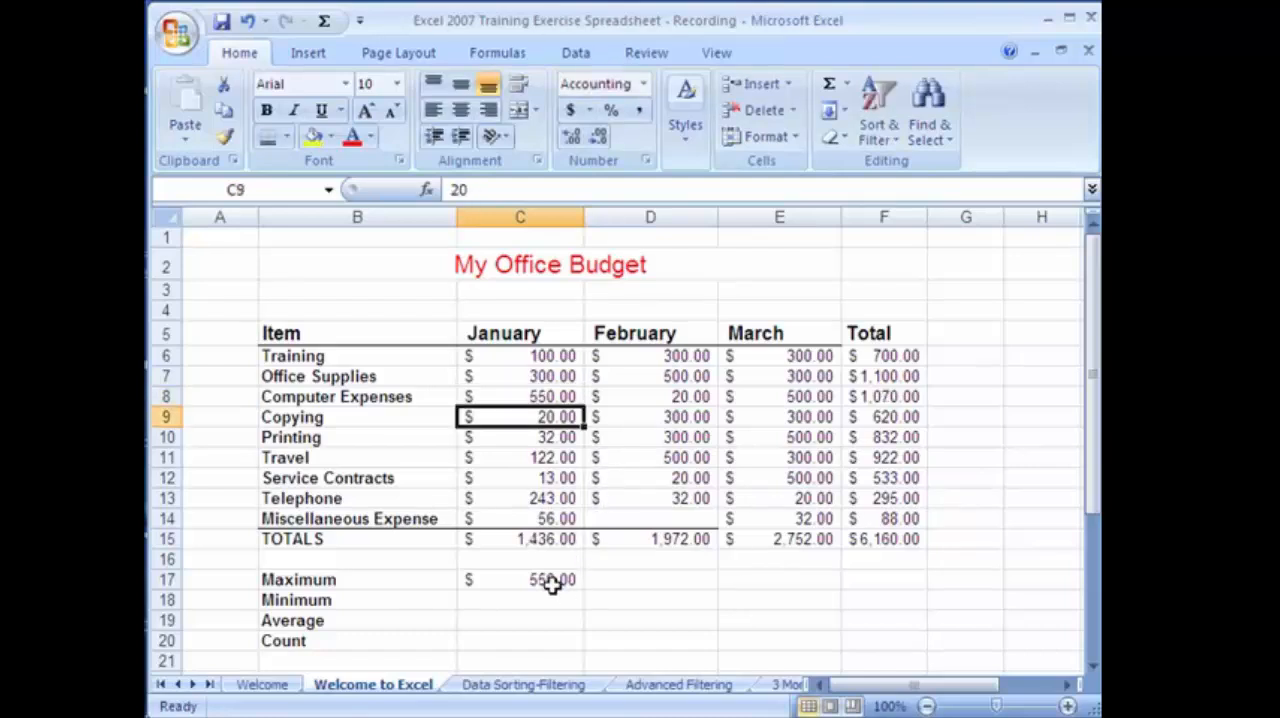
{"action": "left_click", "coordinate": [553, 586]}
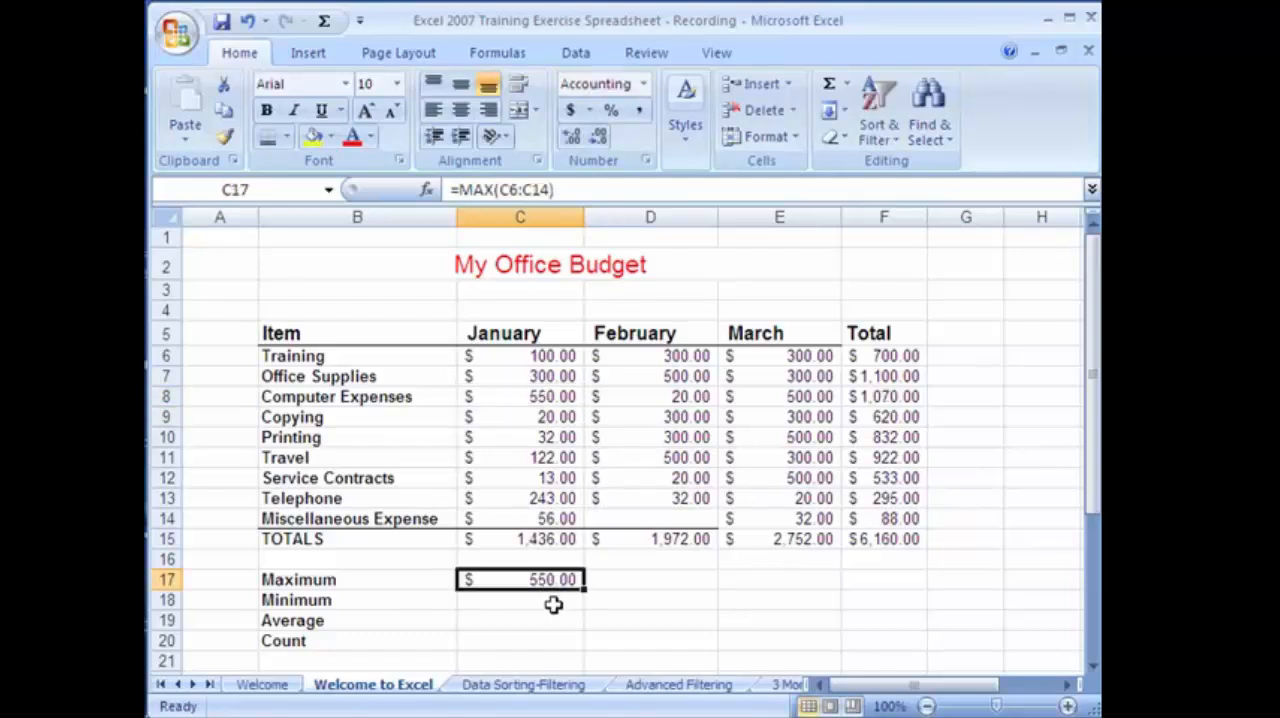
{"action": "left_click", "coordinate": [541, 540]}
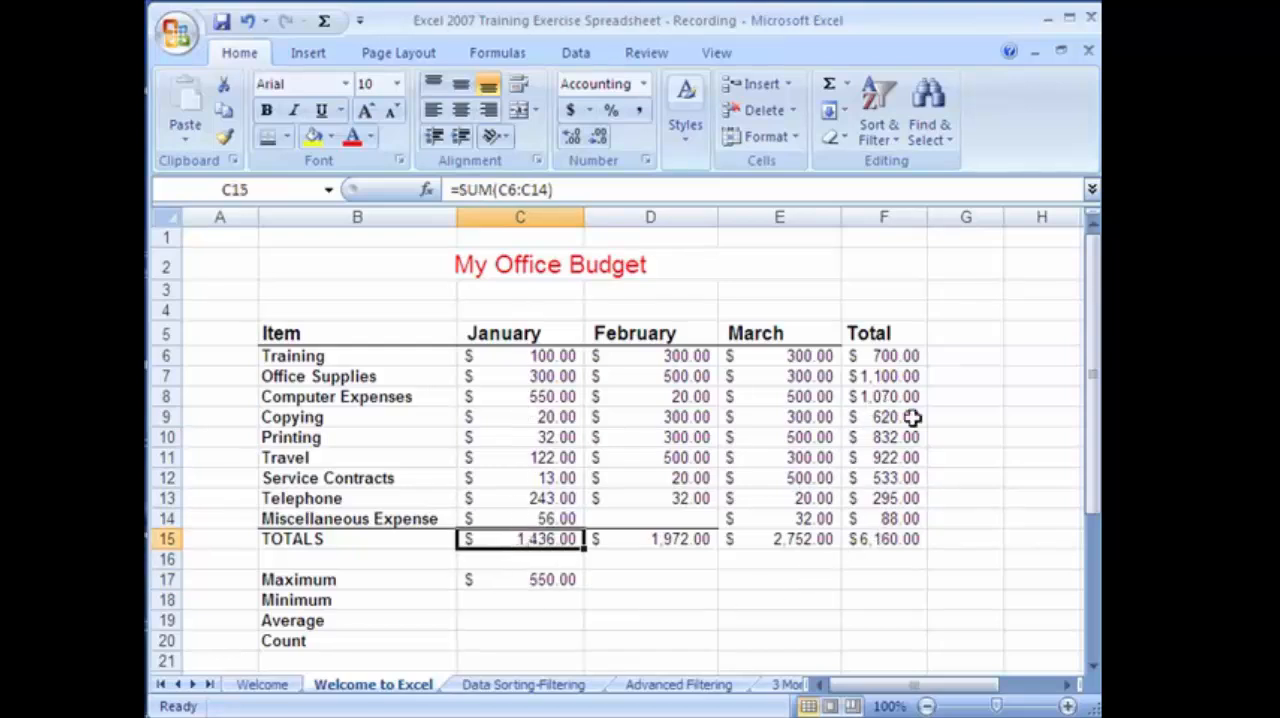
Insert the AutoSum Min function in C18 over the range C6:C14 for the January Minimum.
{"action": "left_click", "coordinate": [530, 600]}
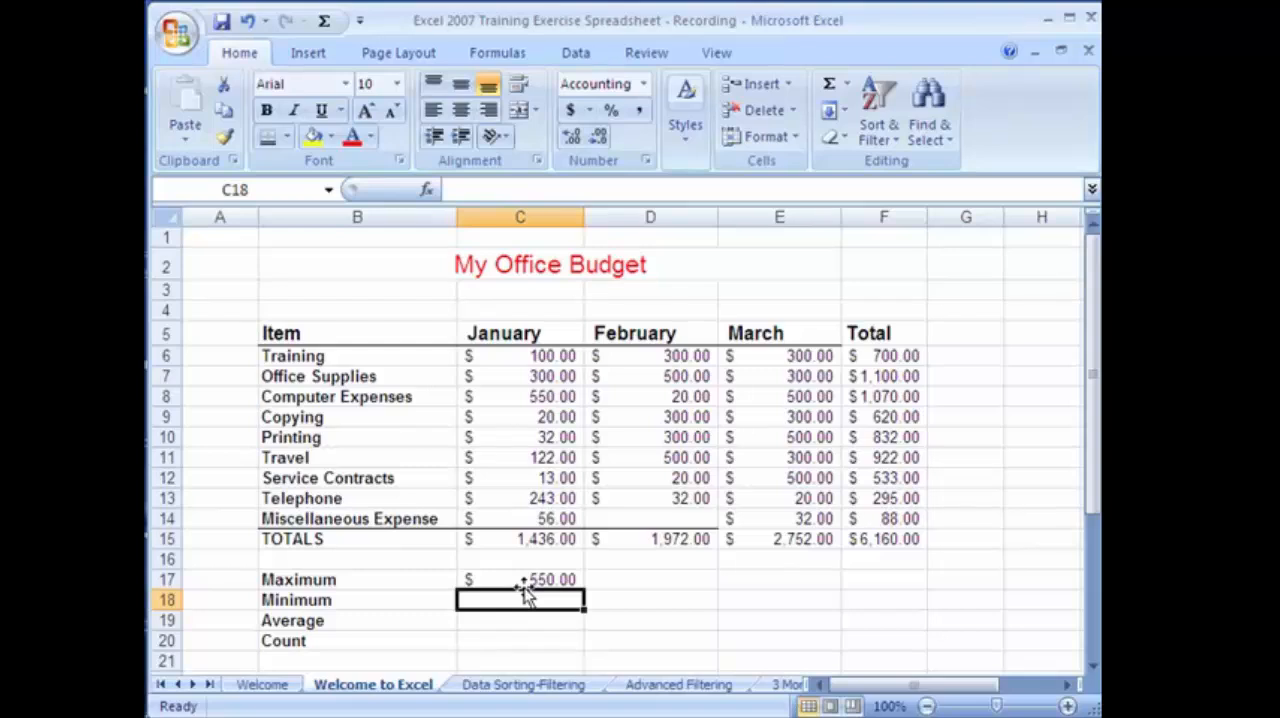
{"action": "left_click", "coordinate": [847, 88]}
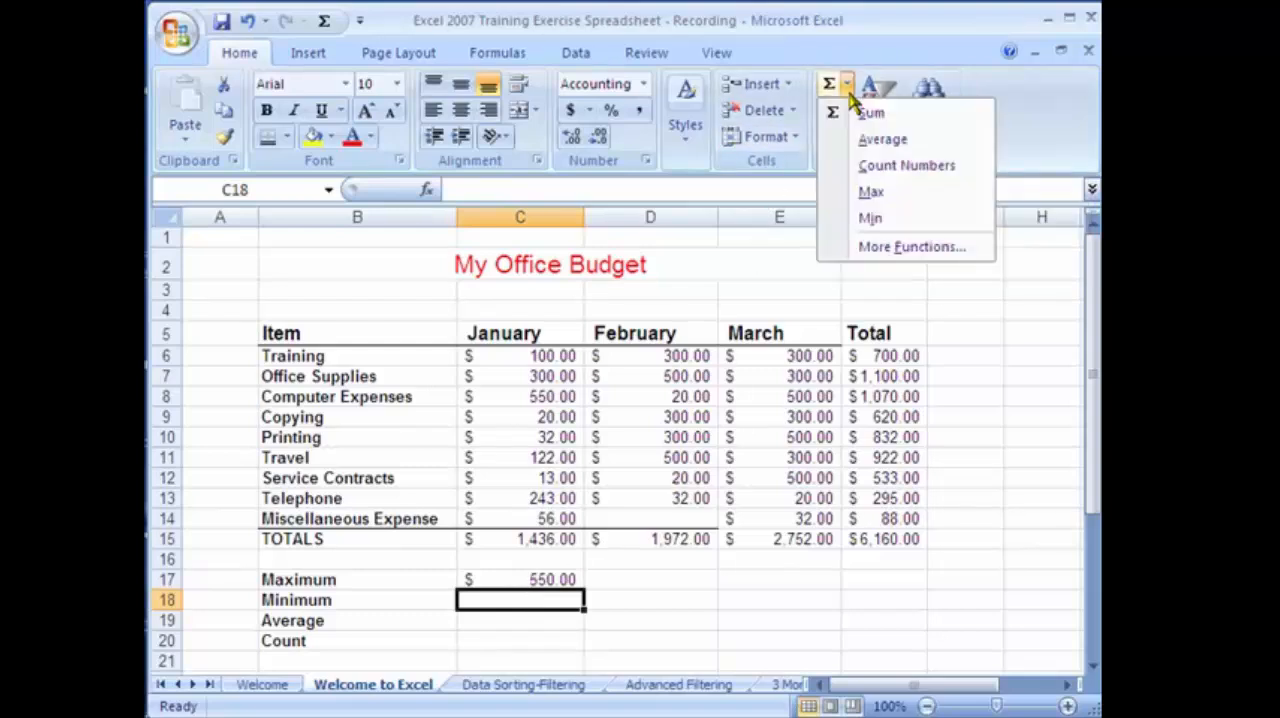
{"action": "left_click", "coordinate": [902, 28]}
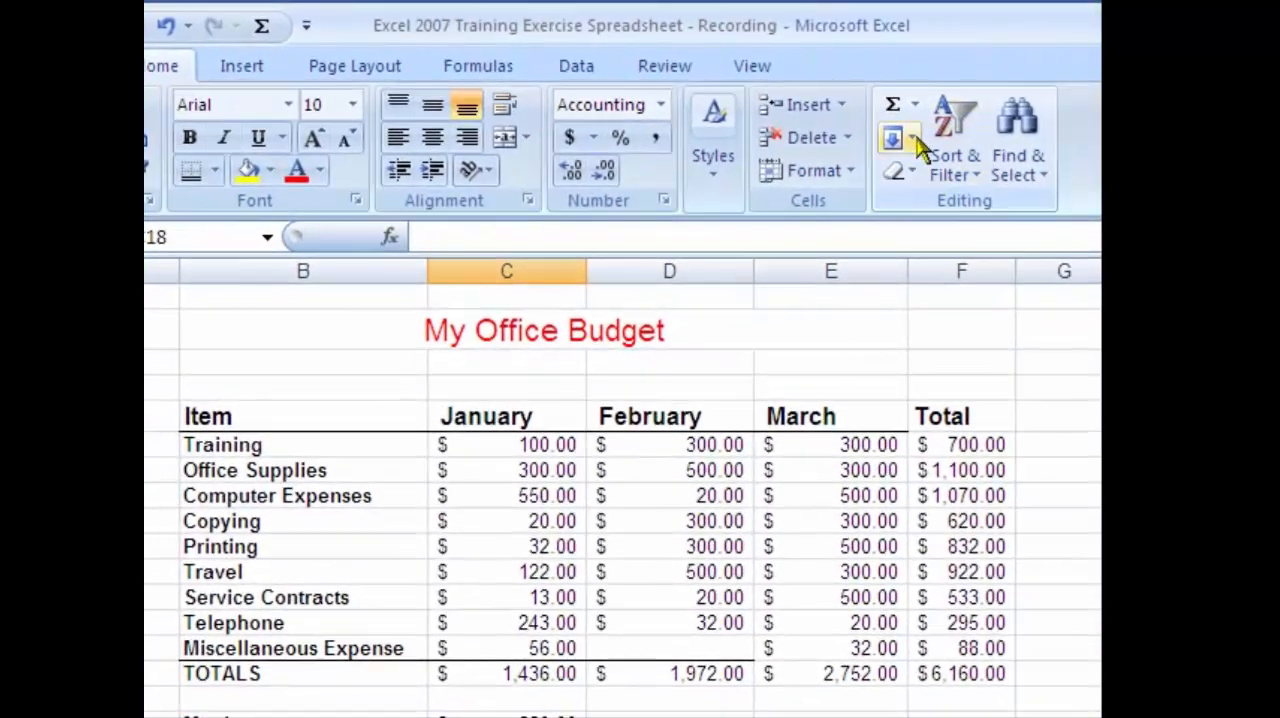
{"action": "left_click", "coordinate": [914, 106]}
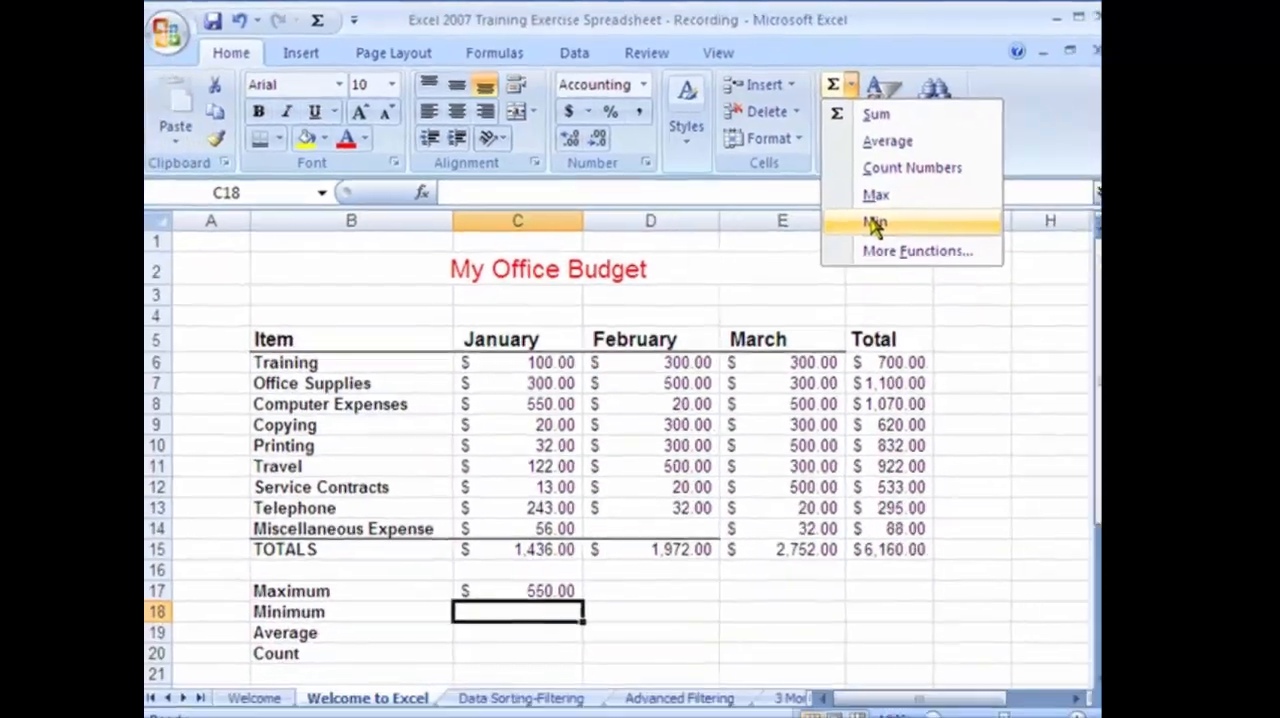
{"action": "left_click", "coordinate": [875, 223]}
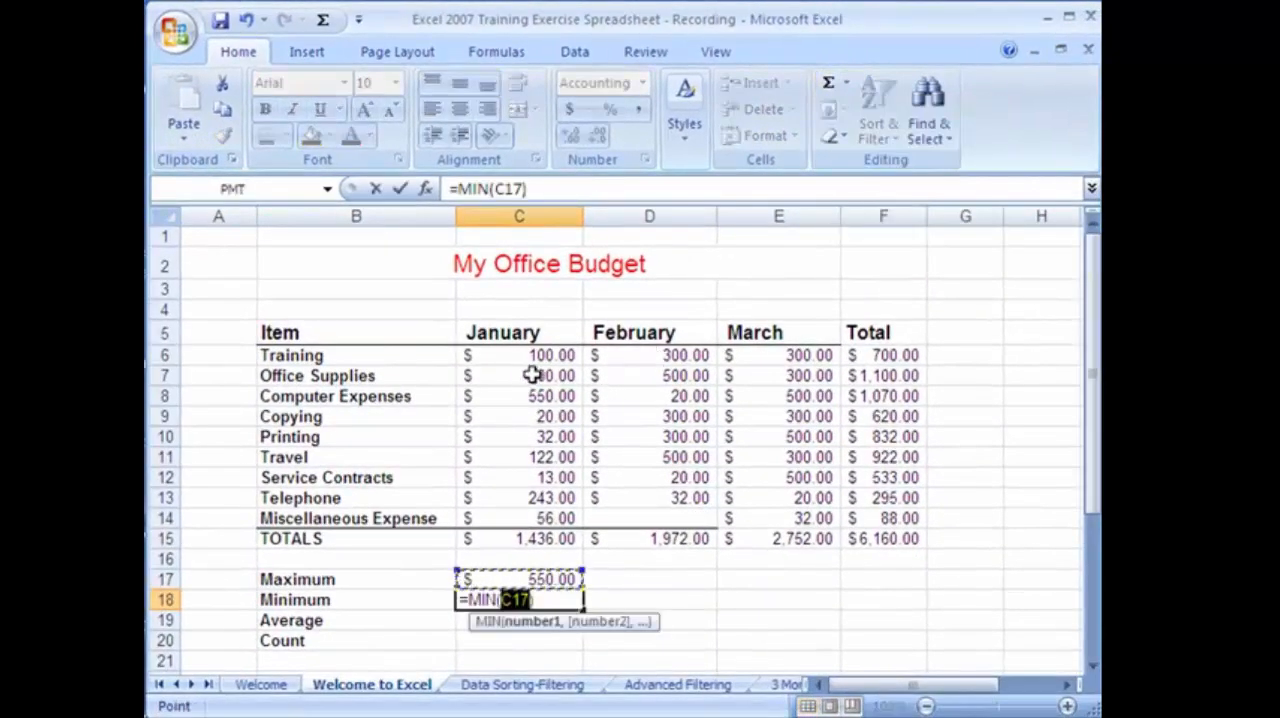
{"action": "left_click_drag", "start_coordinate": [508, 360], "coordinate": [512, 518]}
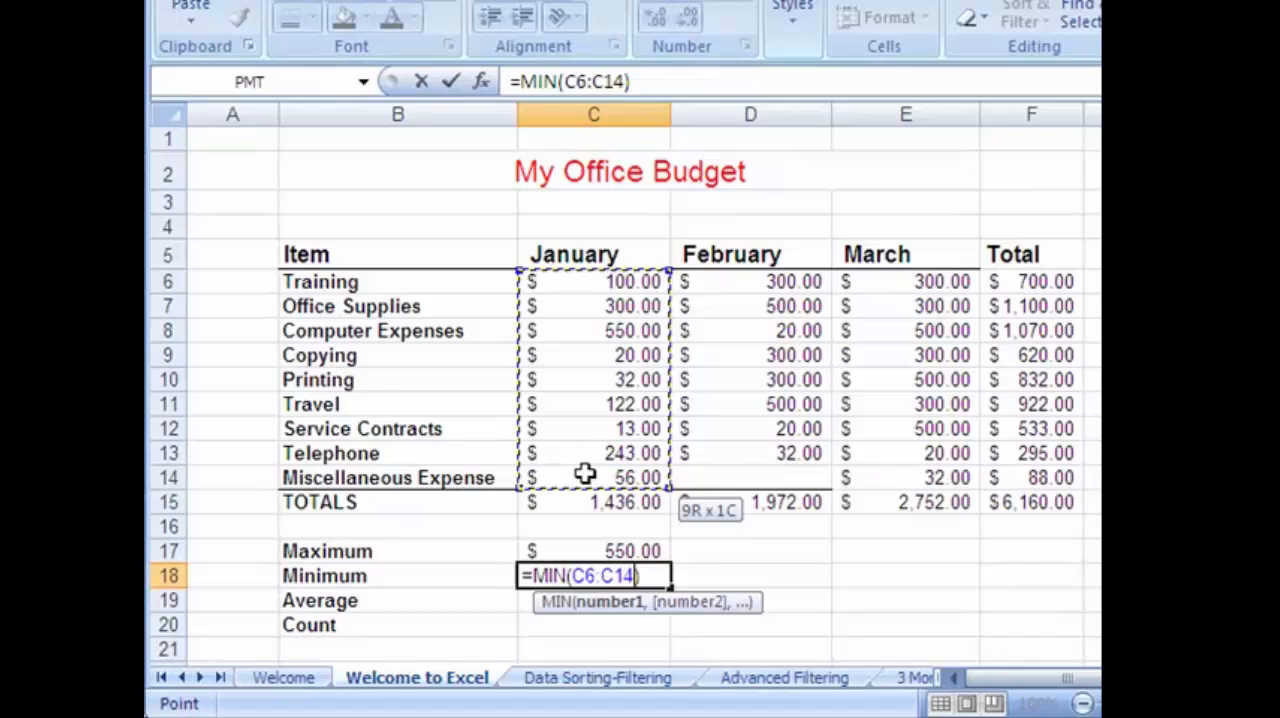
{"action": "key", "text": "Return"}
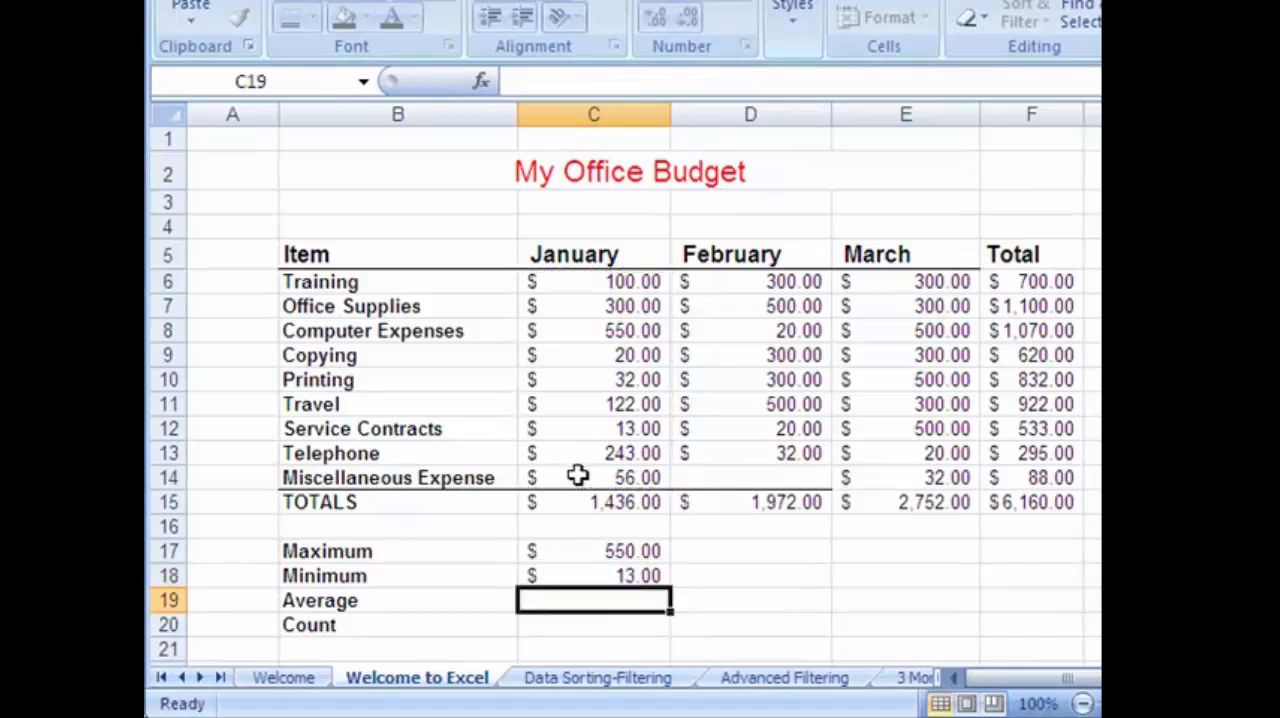
{"action": "left_click", "coordinate": [627, 578]}
Insert the AutoSum Average function in C19 over the range C6:C14 for the January Average.
{"action": "left_click", "coordinate": [597, 602]}
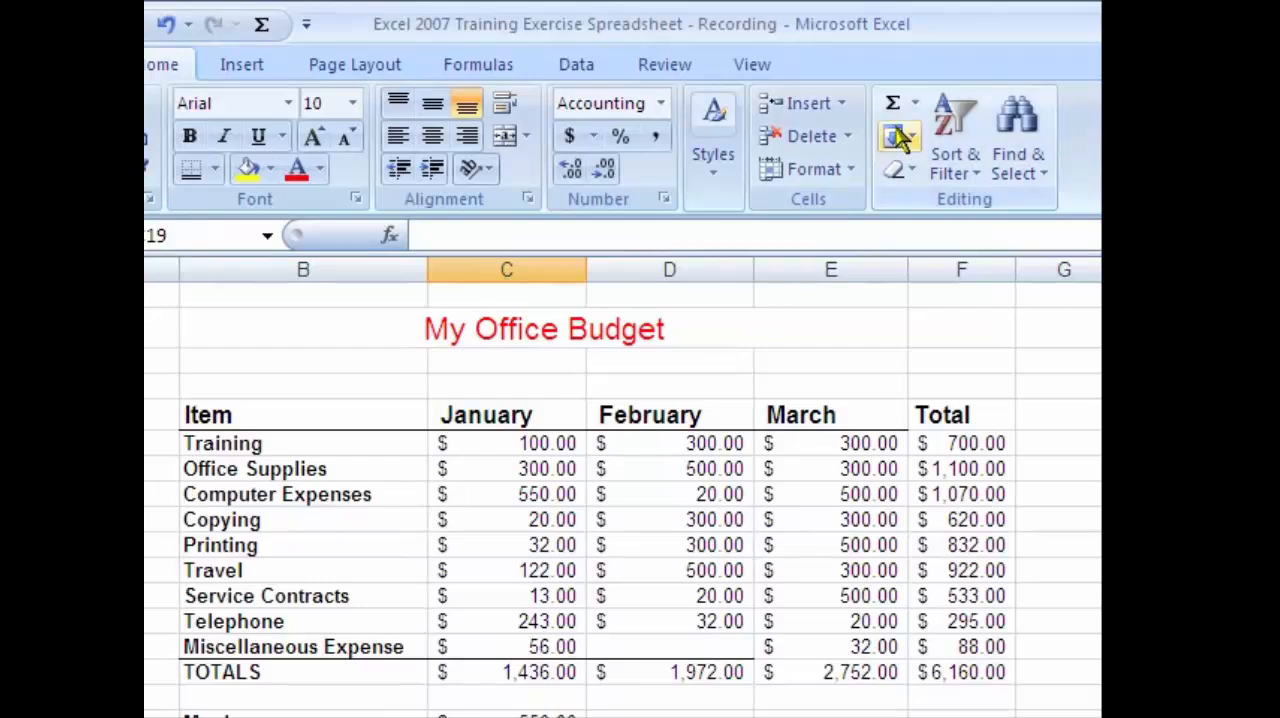
{"action": "left_click", "coordinate": [916, 110]}
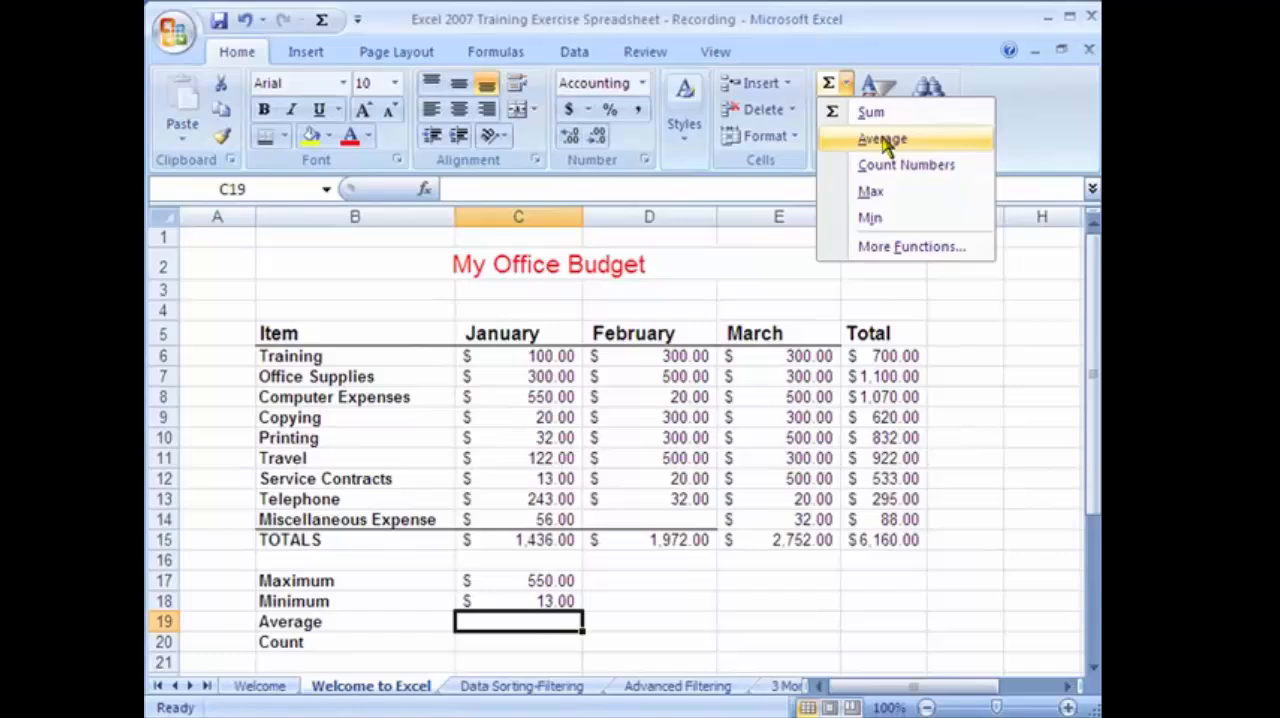
{"action": "left_click", "coordinate": [885, 140]}
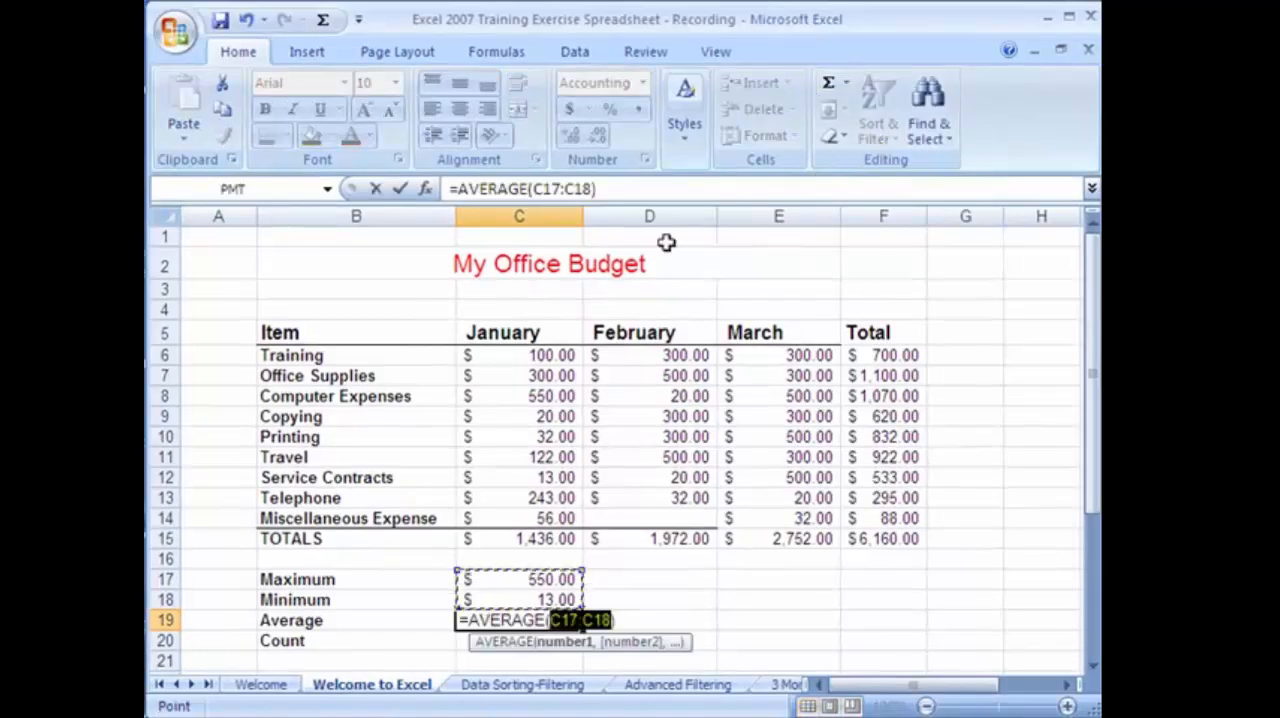
{"action": "left_click_drag", "start_coordinate": [478, 352], "coordinate": [491, 518]}
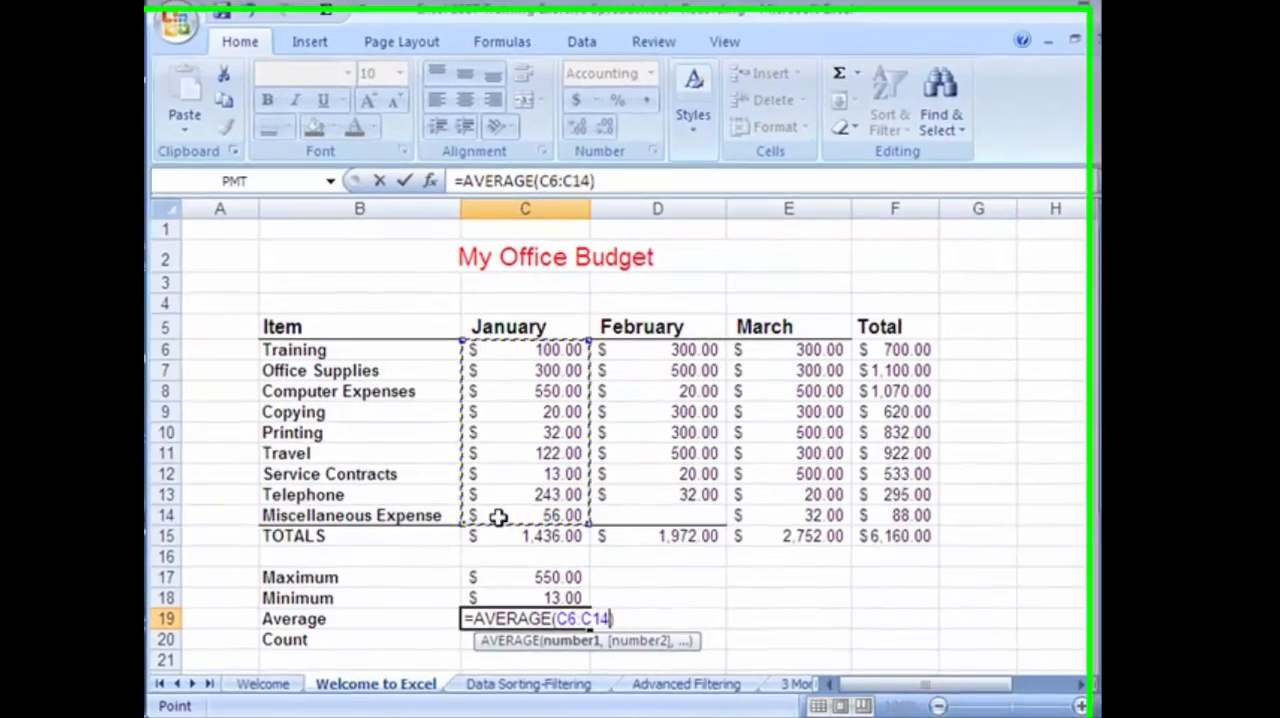
{"action": "key", "text": "Return"}
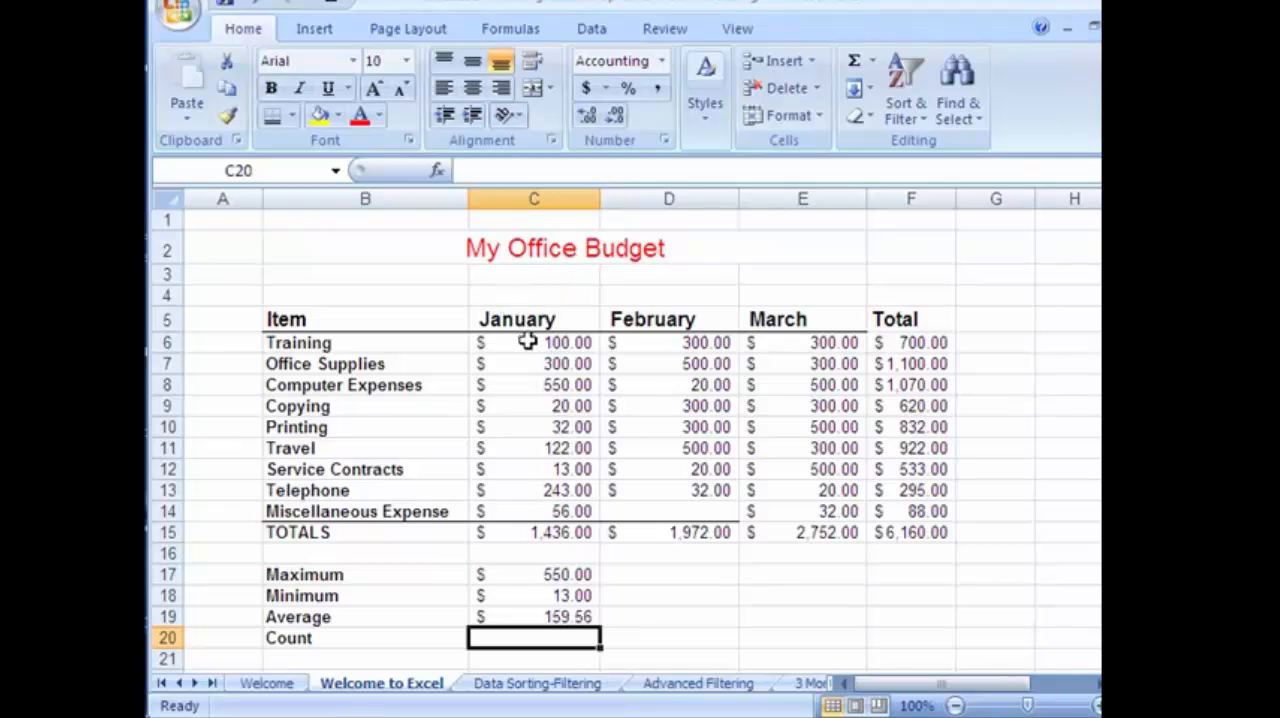
Insert the AutoSum Count Numbers function in C20 over the range C6:C14 for the January Count.
{"action": "left_click_drag", "start_coordinate": [528, 342], "coordinate": [537, 491]}
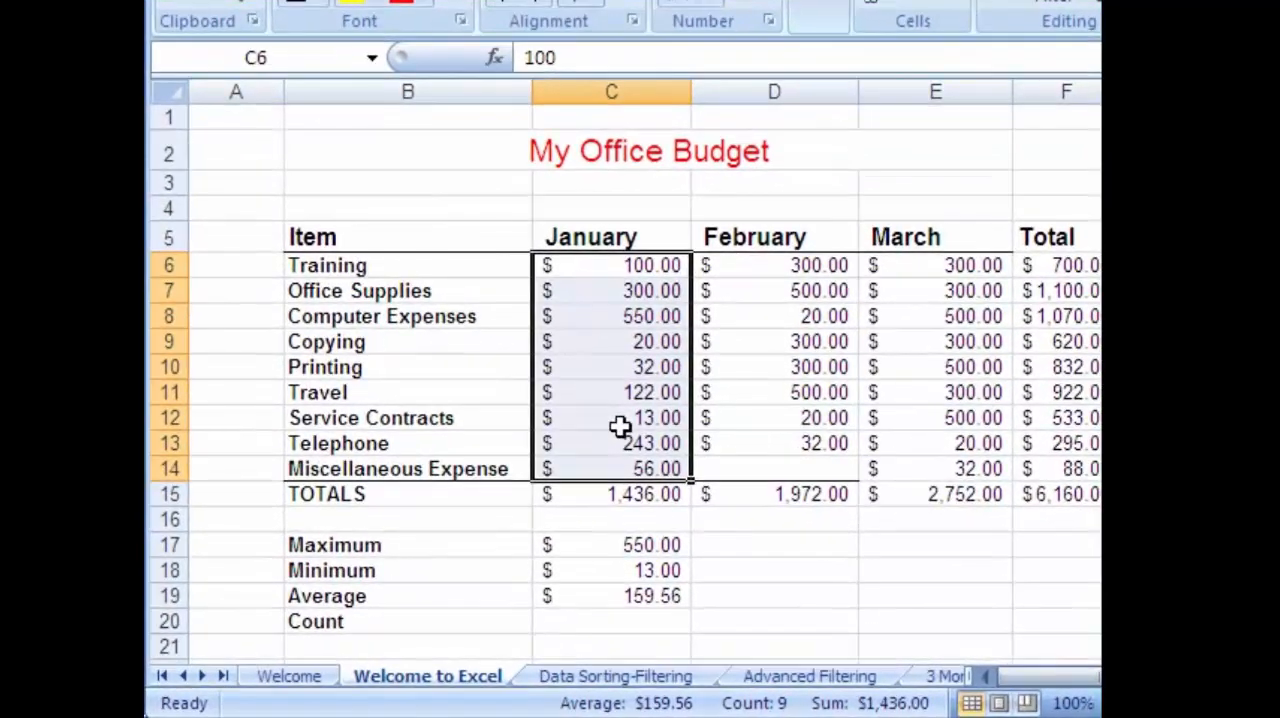
{"action": "left_click", "coordinate": [628, 618]}
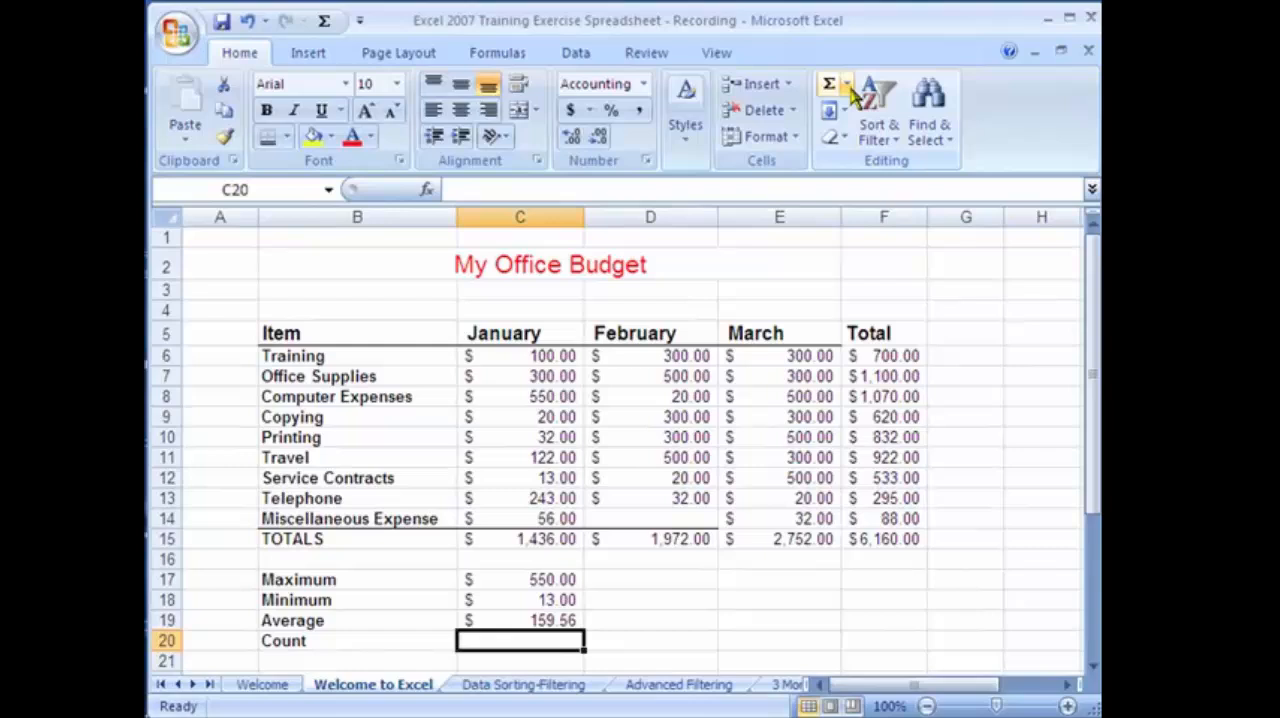
{"action": "left_click", "coordinate": [876, 56]}
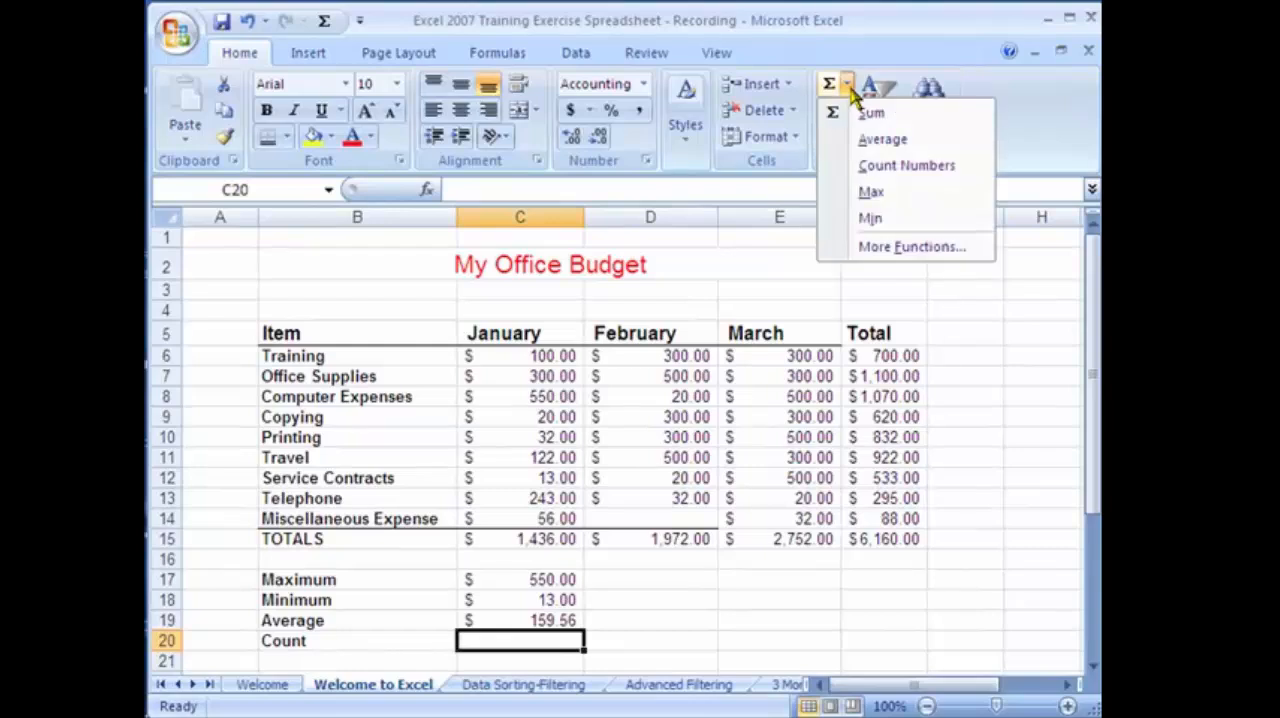
{"action": "left_click", "coordinate": [867, 168]}
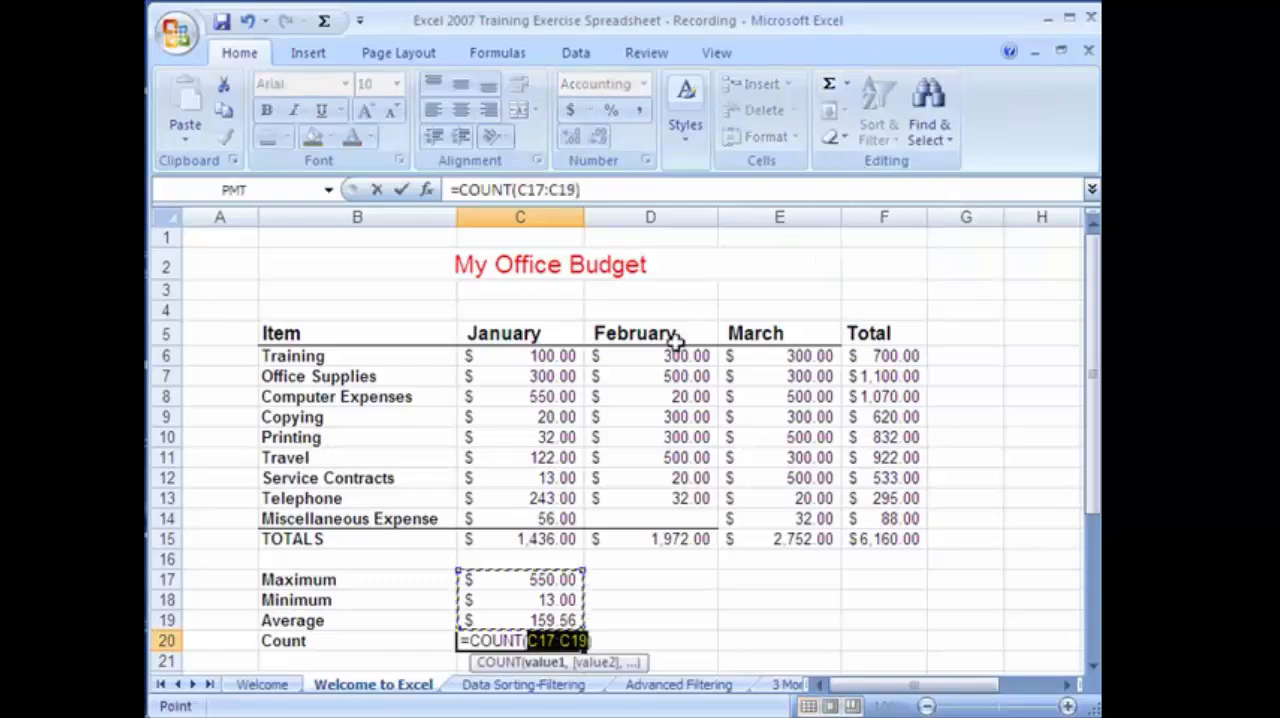
{"action": "left_click_drag", "start_coordinate": [520, 357], "coordinate": [513, 518]}
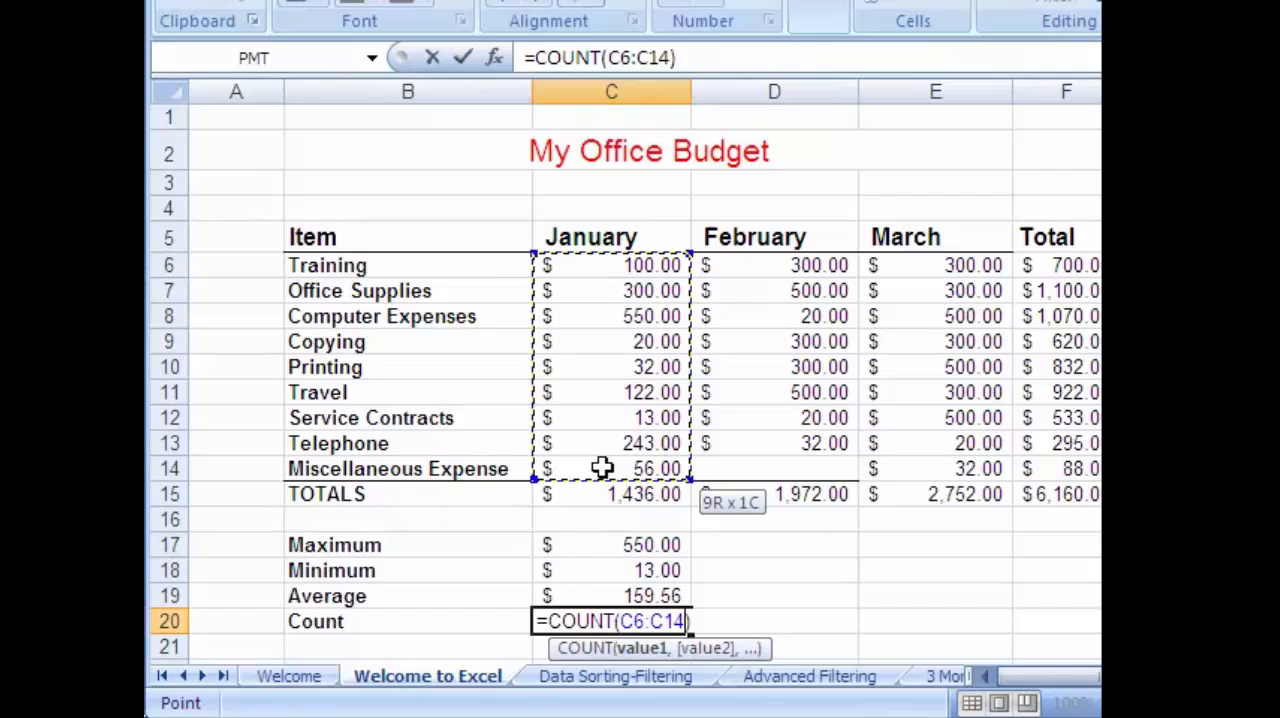
{"action": "left_click_drag", "start_coordinate": [602, 468], "coordinate": [602, 468]}
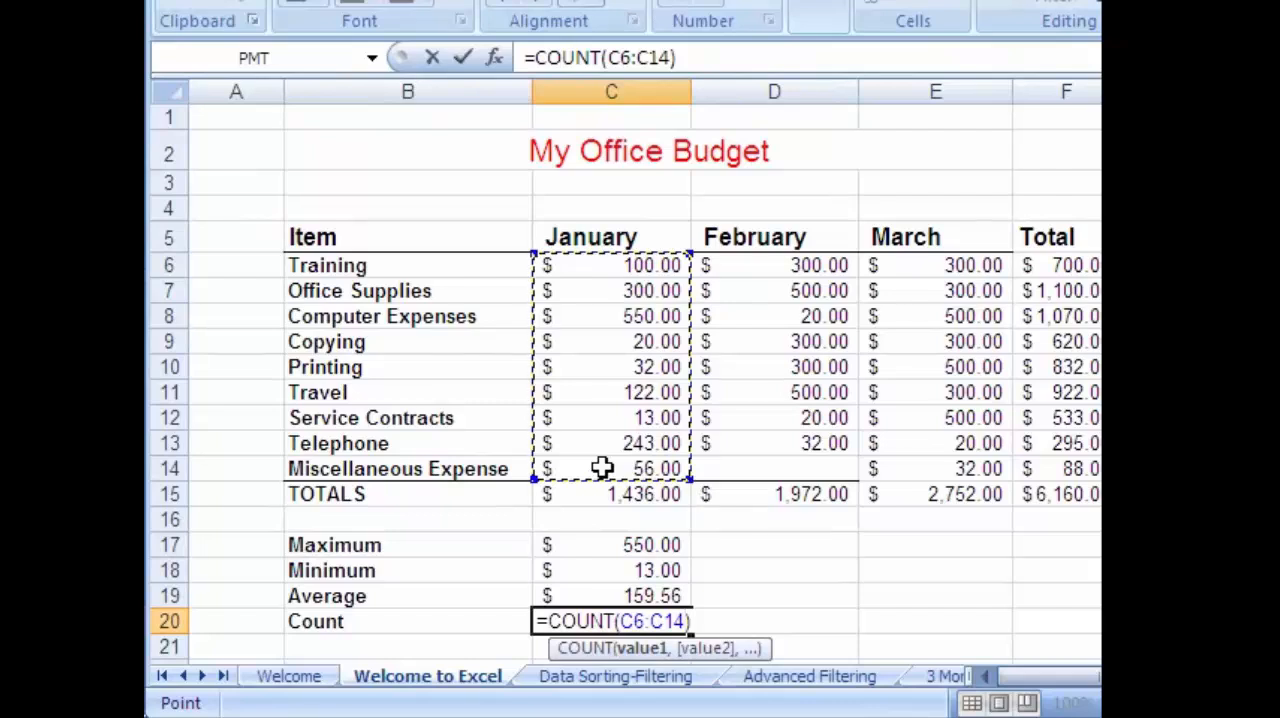
{"action": "key", "text": "Return"}
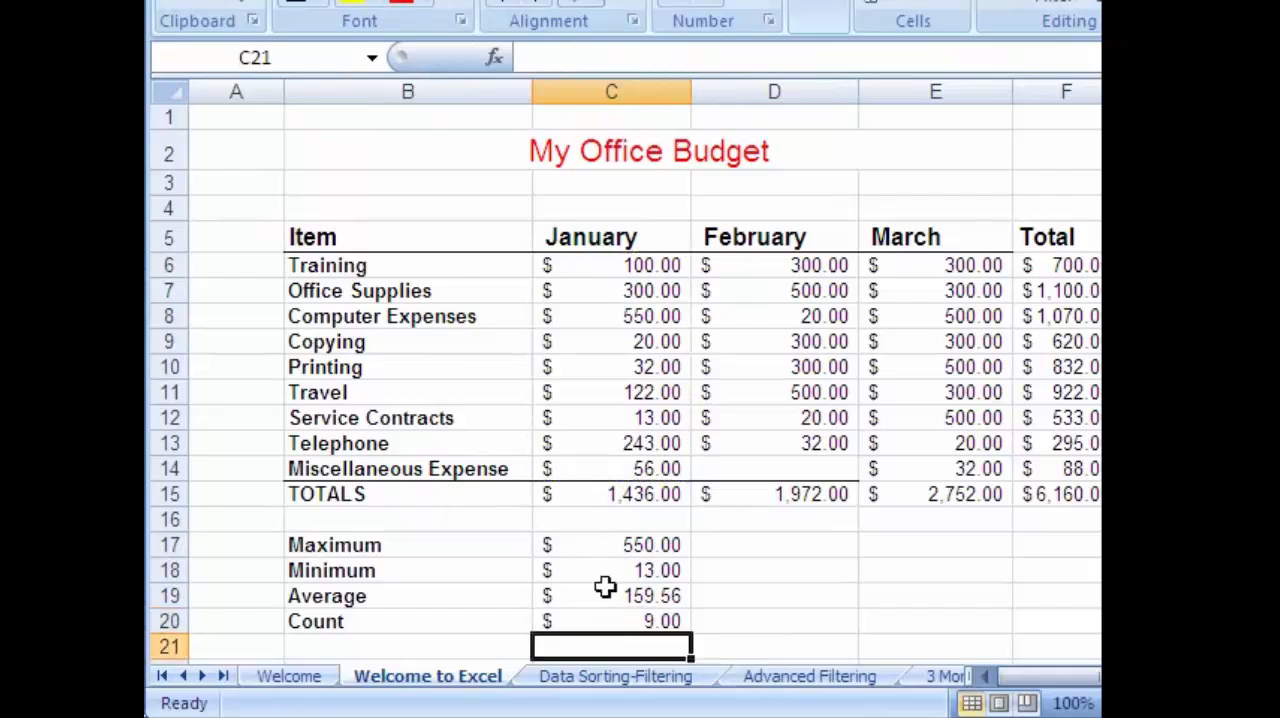
Change the number format of the Count cell C20 to General.
{"action": "left_click", "coordinate": [590, 621]}
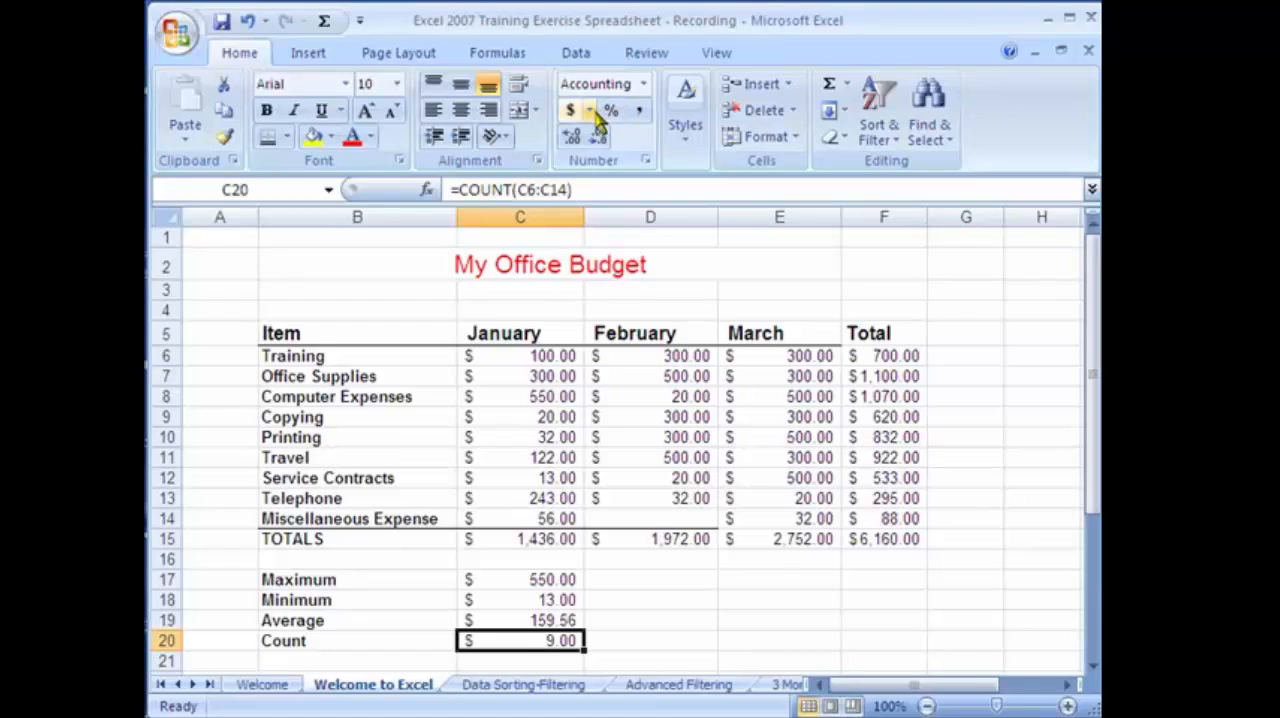
{"action": "left_click", "coordinate": [643, 84]}
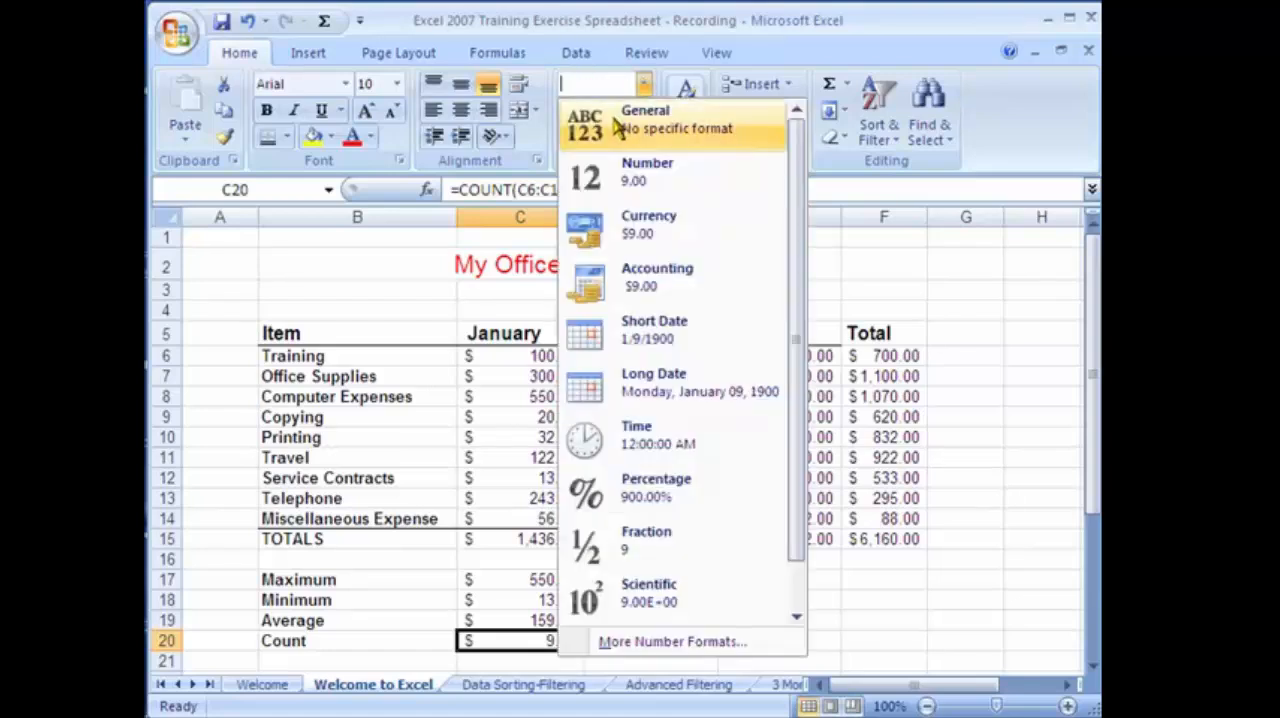
{"action": "left_click", "coordinate": [640, 118]}
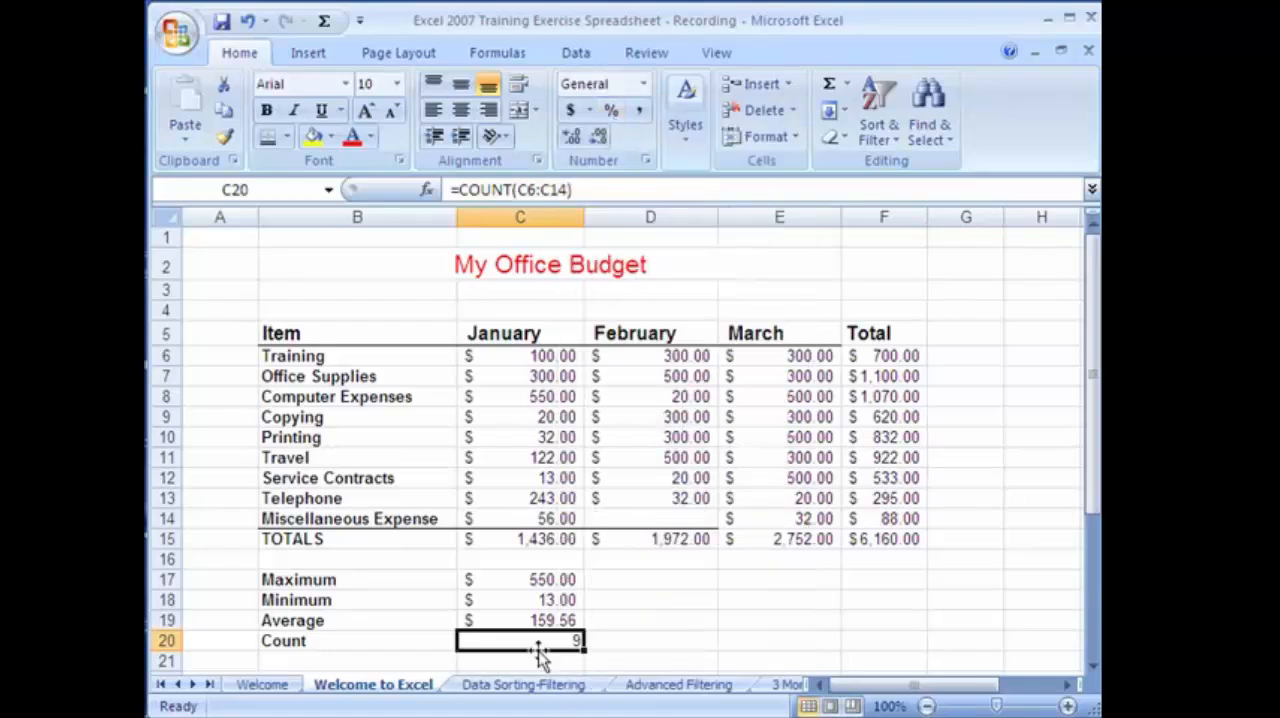
{"action": "left_click", "coordinate": [614, 648]}
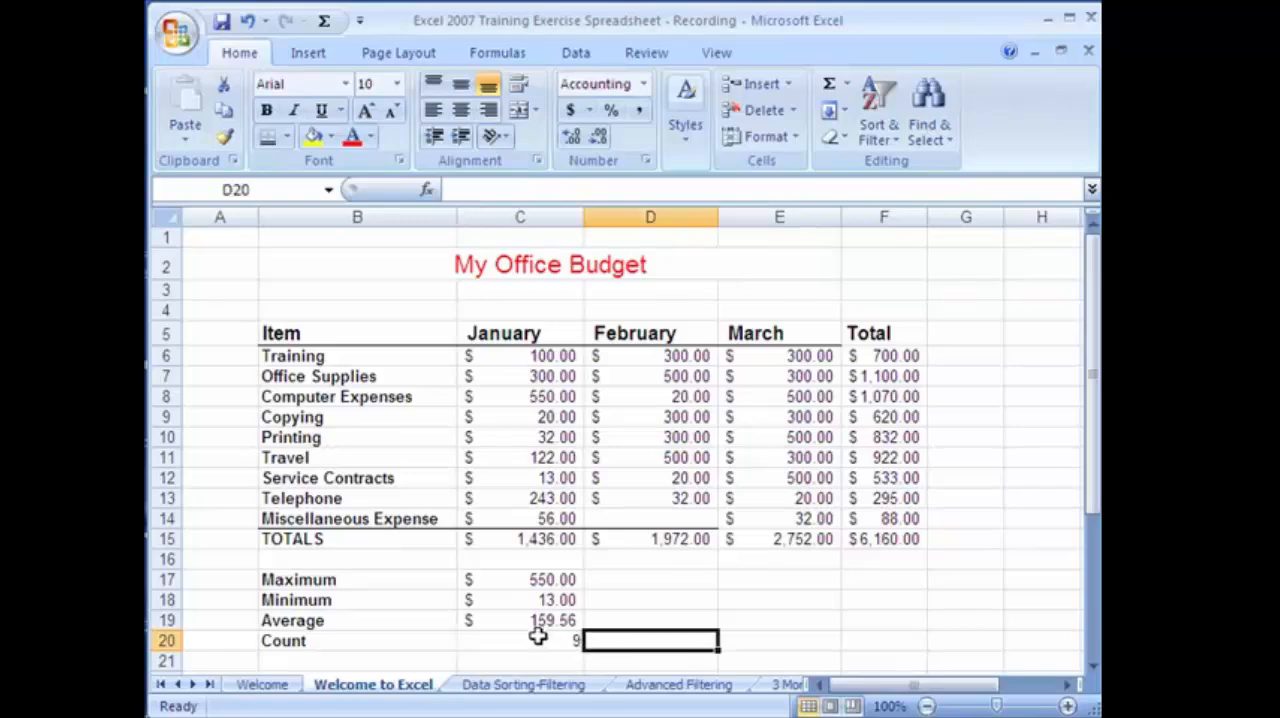
{"action": "left_click", "coordinate": [538, 637]}
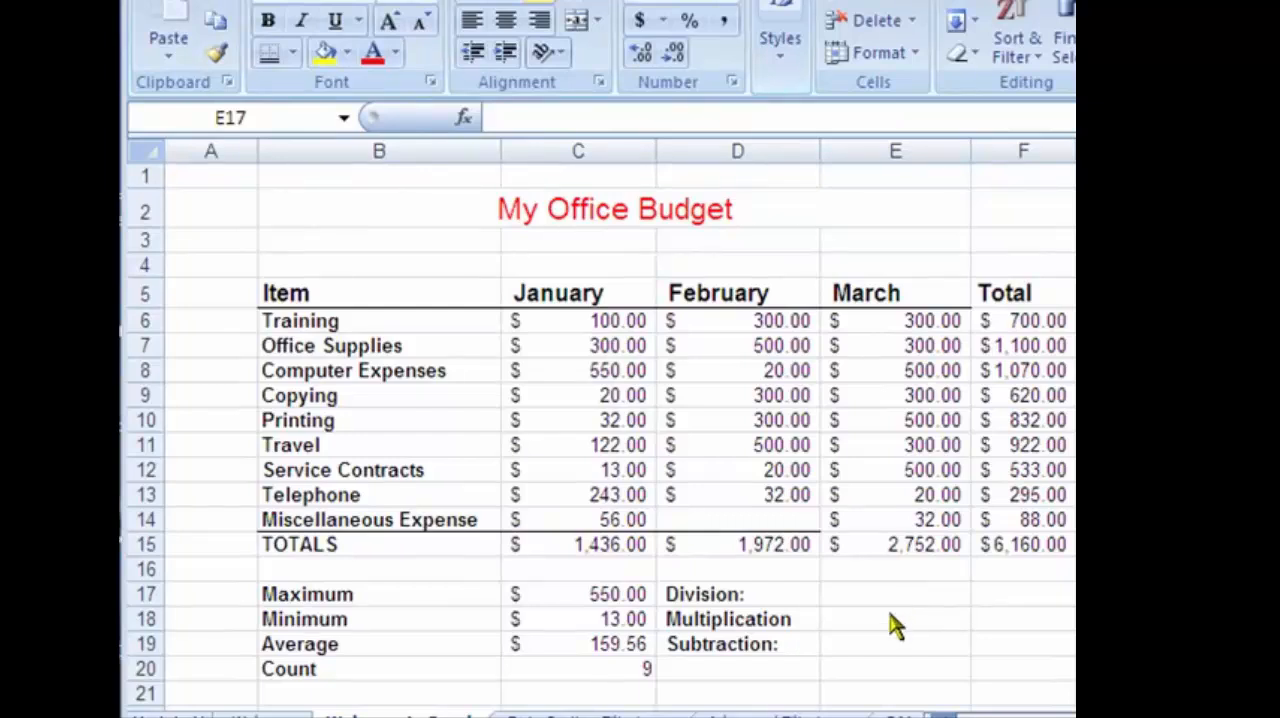
Enter the formula =C17/C18 in E17 to divide the January Maximum by the Minimum.
{"action": "left_click", "coordinate": [891, 602]}
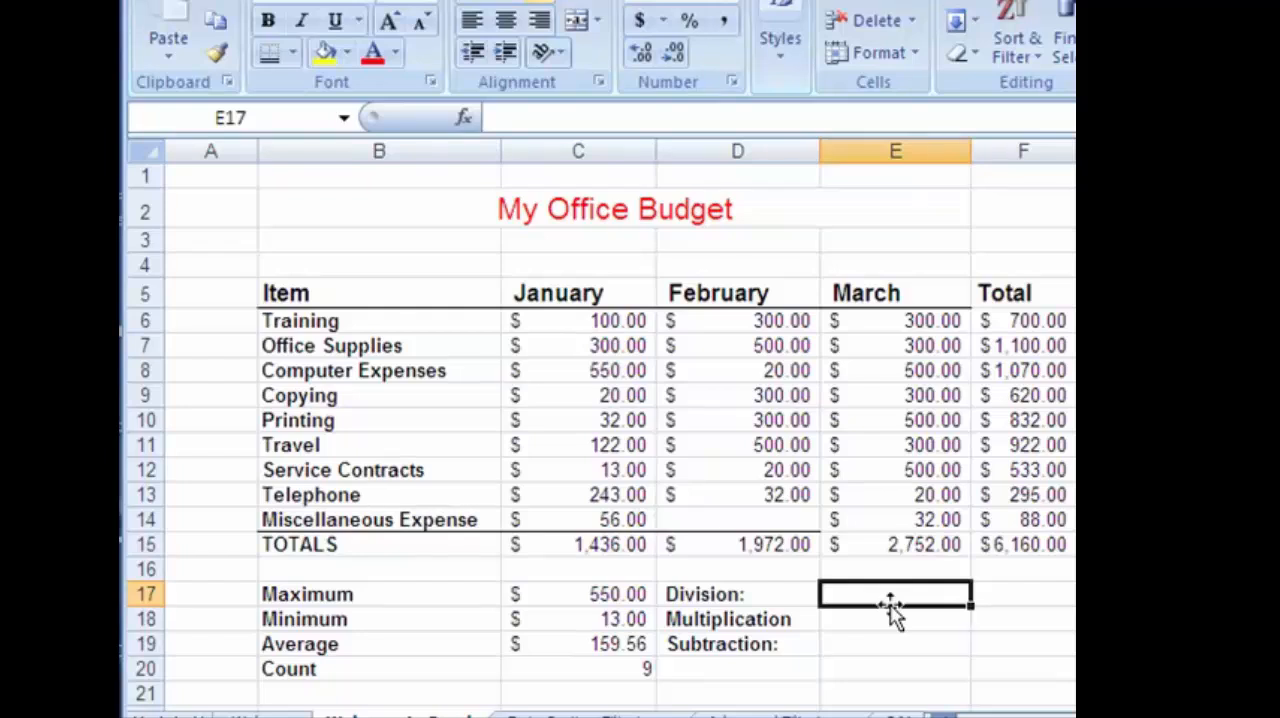
{"action": "type", "text": "="}
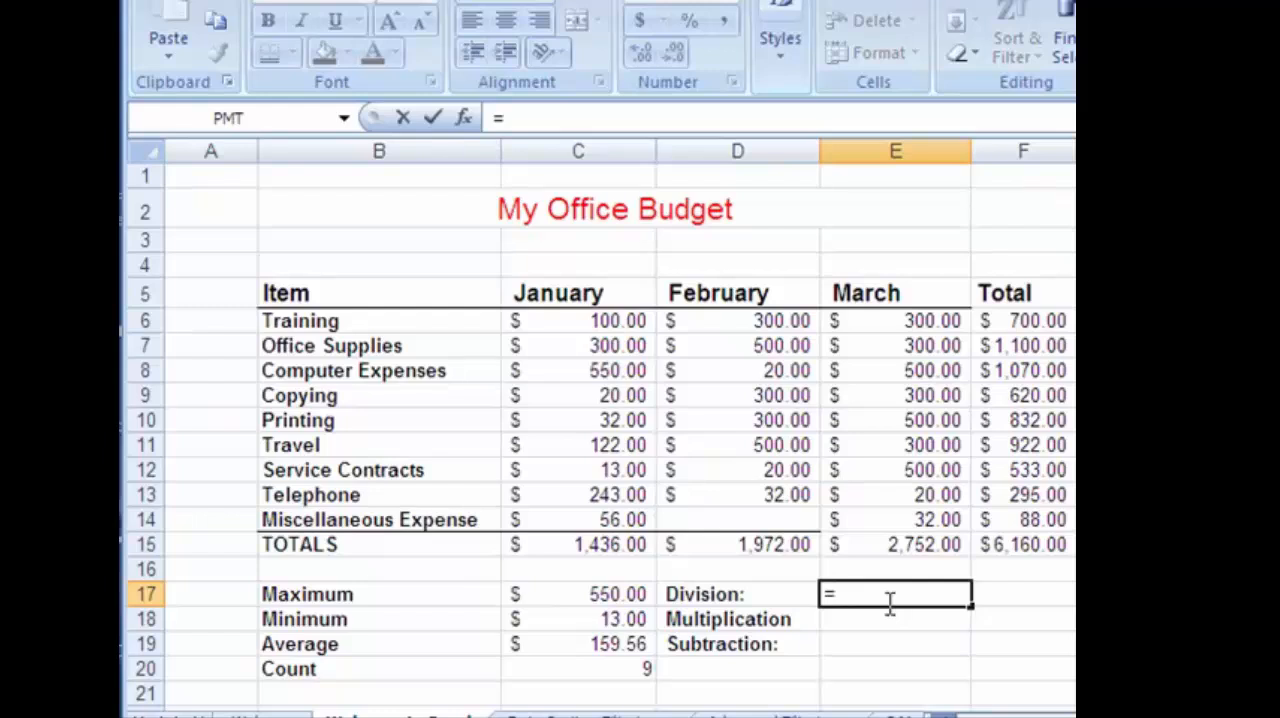
{"action": "left_click", "coordinate": [606, 592]}
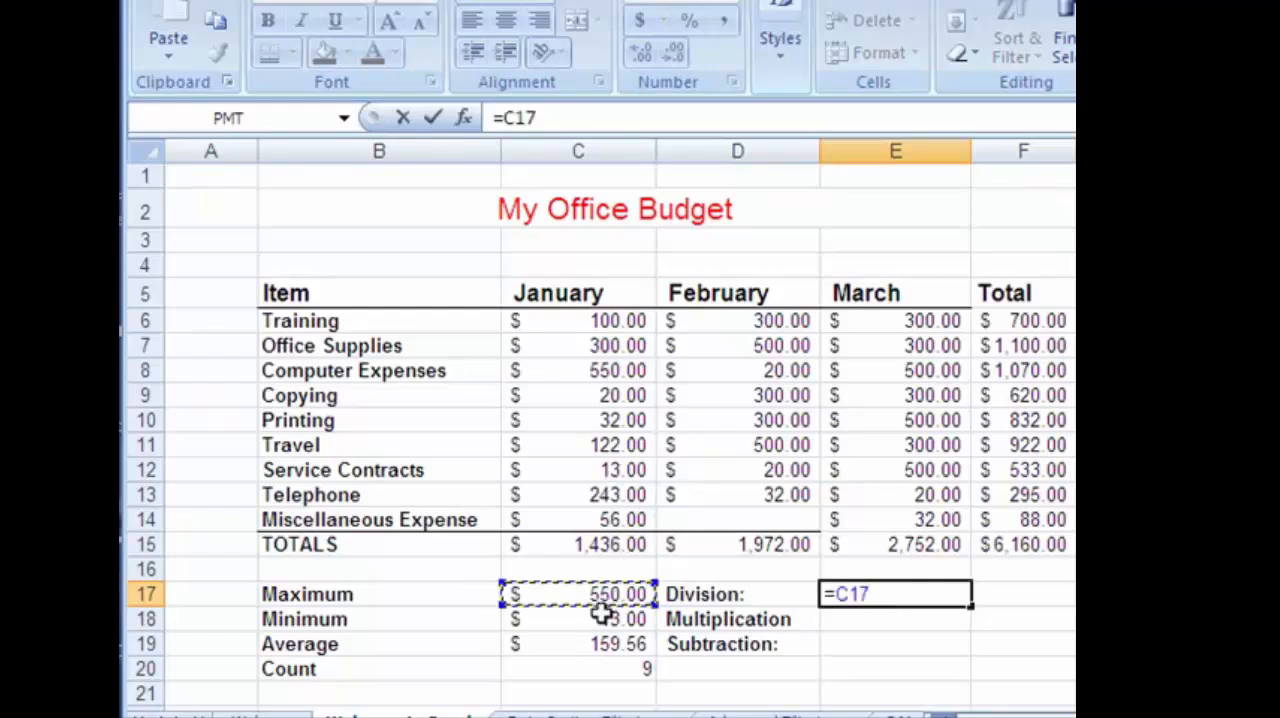
{"action": "left_click", "coordinate": [601, 617]}
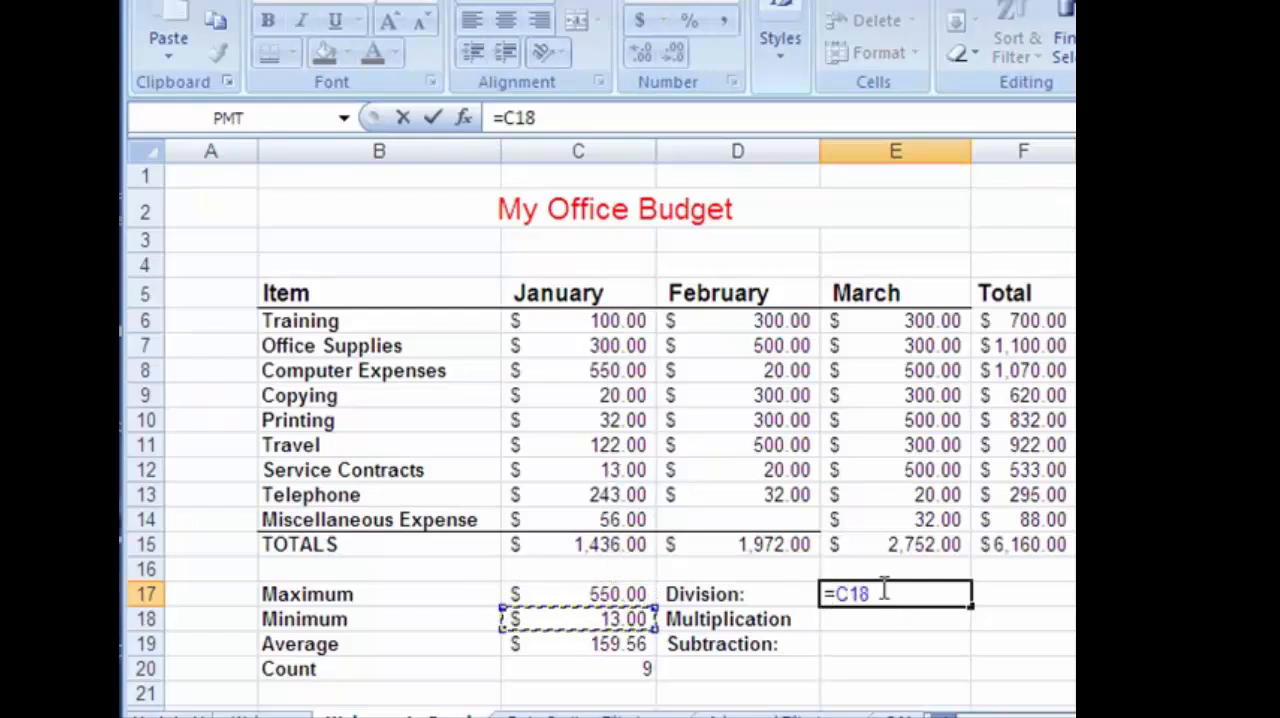
{"action": "left_click", "coordinate": [628, 592]}
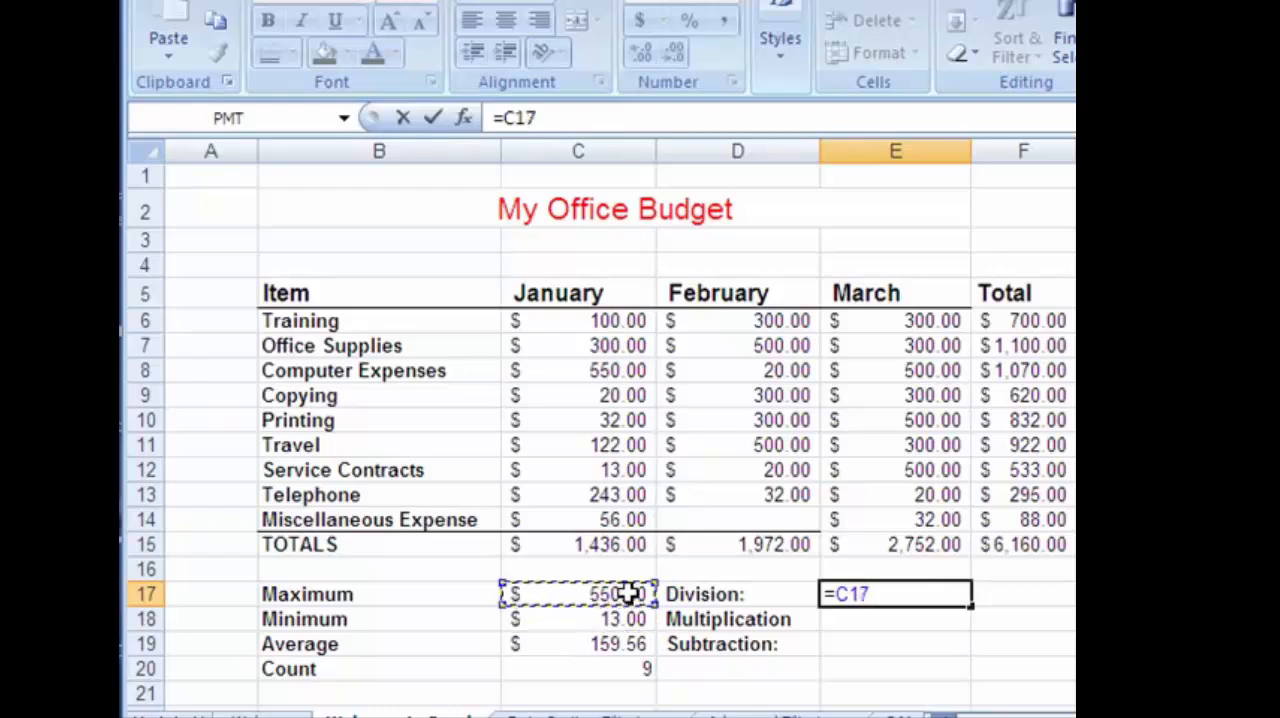
{"action": "type", "text": "/"}
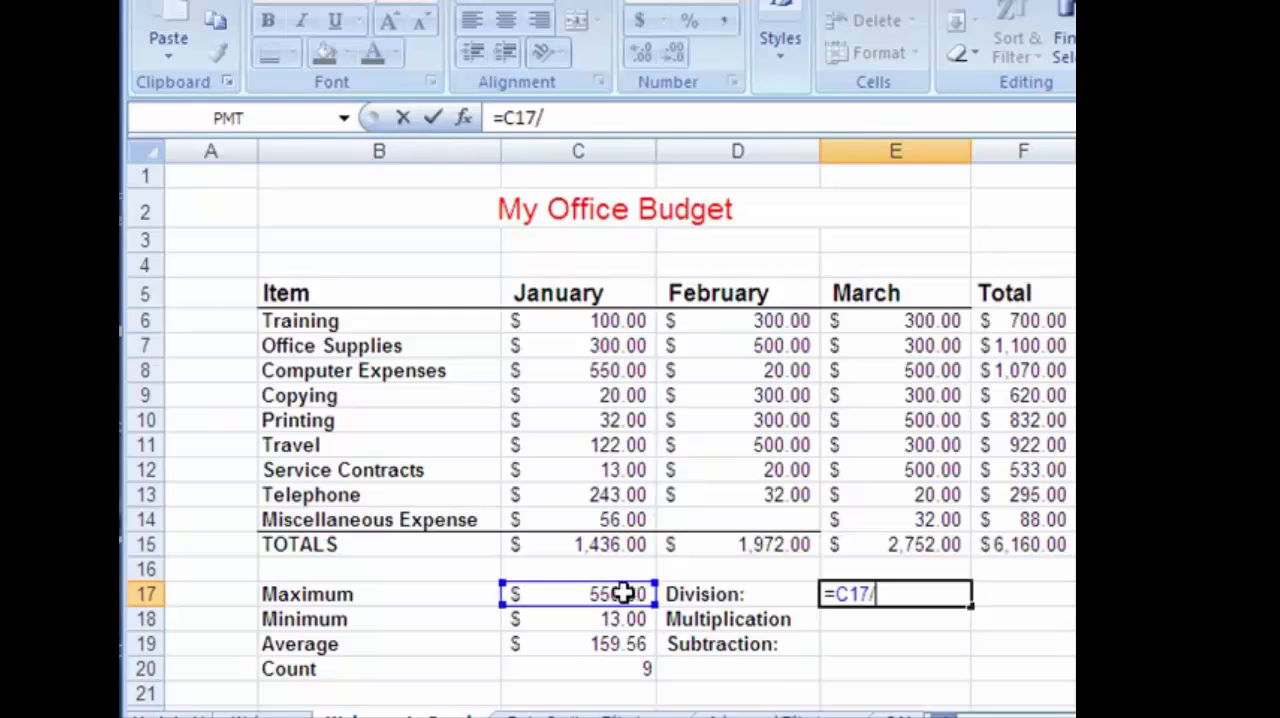
{"action": "left_click", "coordinate": [628, 620]}
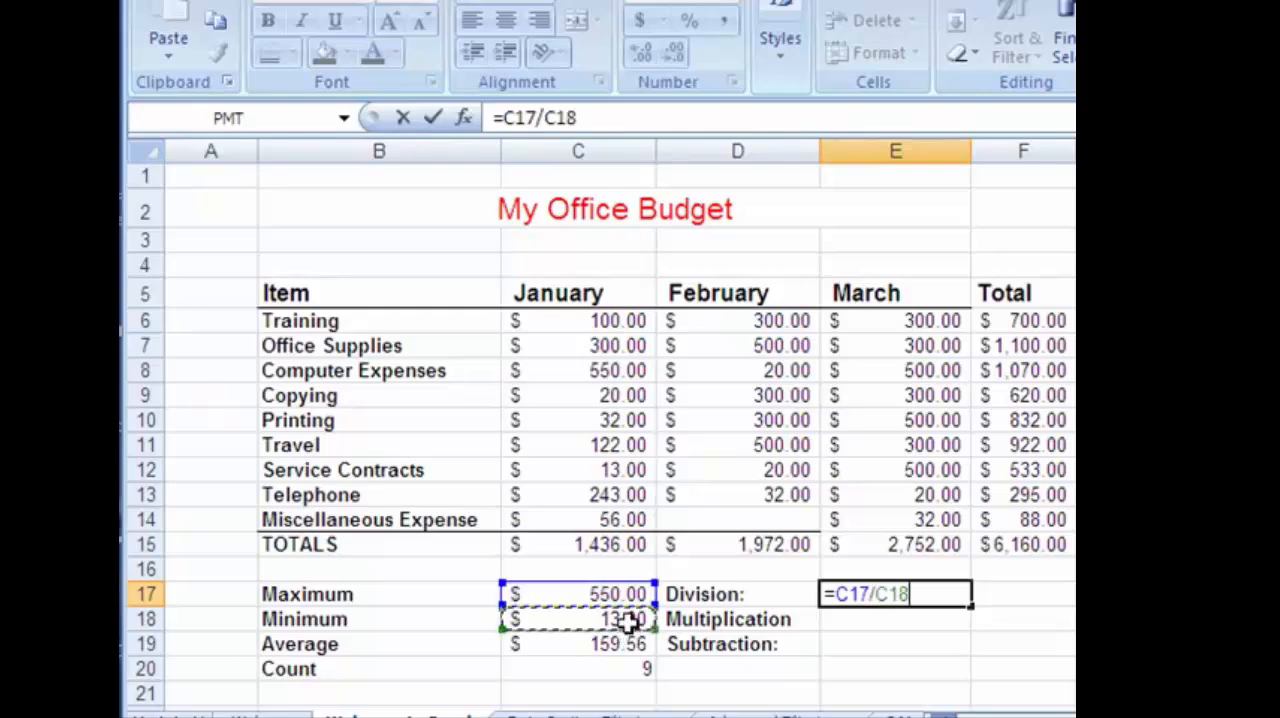
{"action": "key", "text": "Return"}
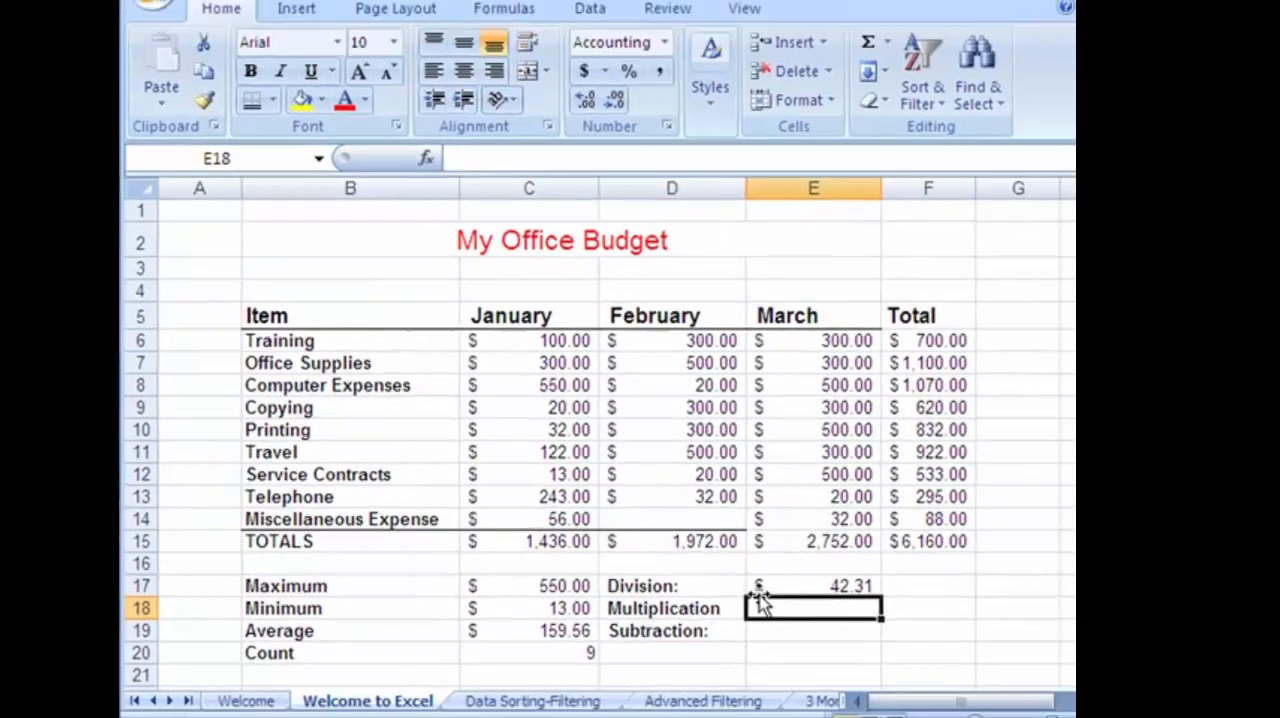
Apply the General number format to the Division, Multiplication and Subtraction cells E17:E19.
{"action": "left_click_drag", "start_coordinate": [757, 592], "coordinate": [769, 630]}
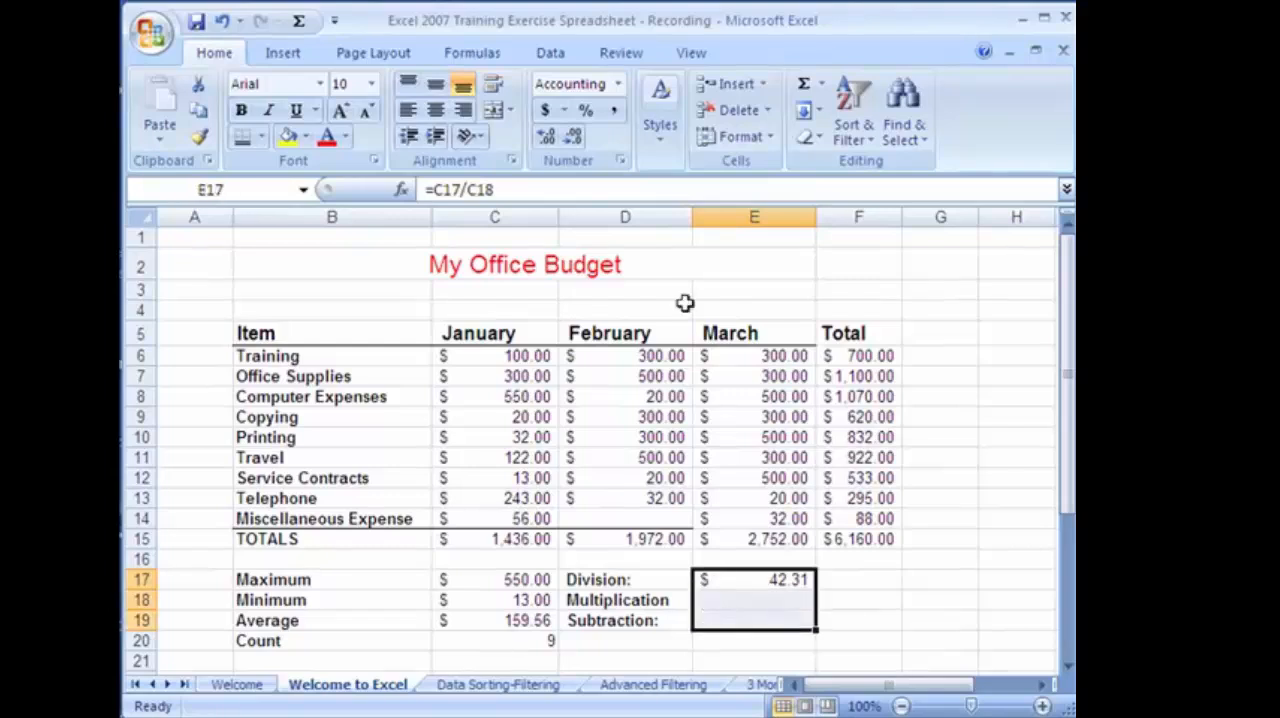
{"action": "left_click", "coordinate": [622, 88]}
{"action": "left_click", "coordinate": [600, 115]}
Enter the formula =C17*C18 in E18 to multiply the January Maximum by the Minimum.
{"action": "left_click", "coordinate": [716, 596]}
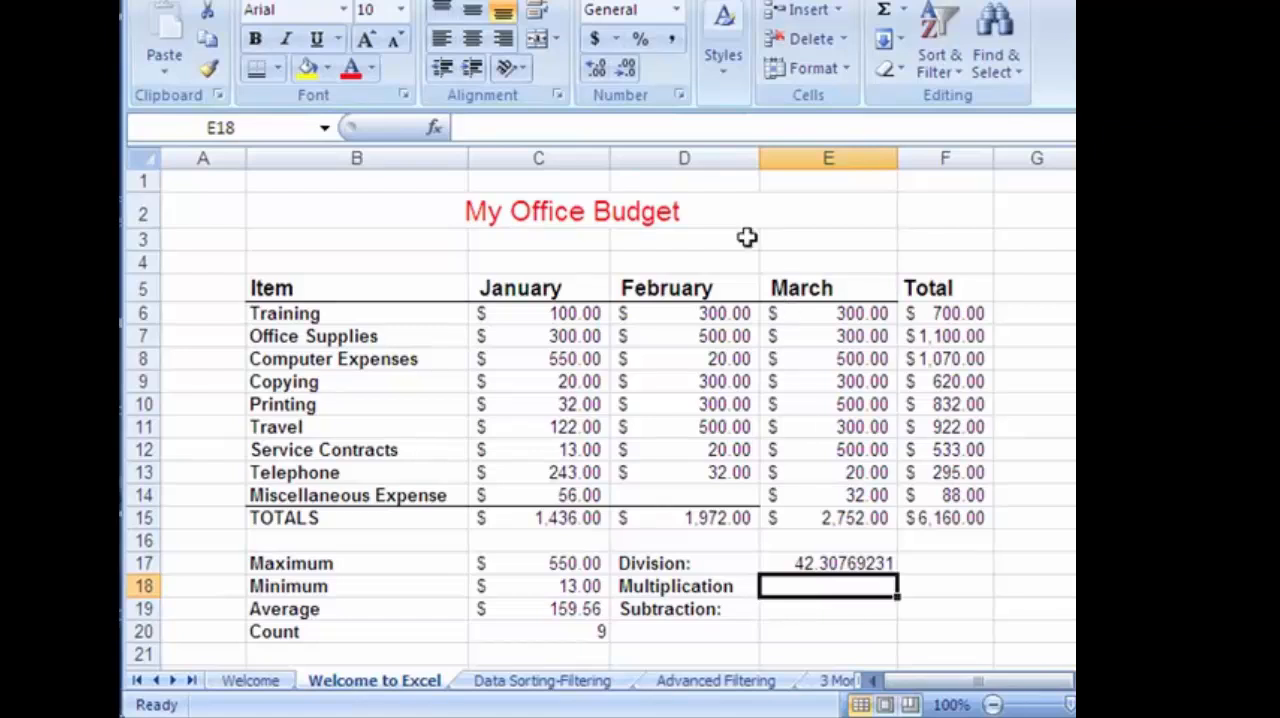
{"action": "type", "text": "="}
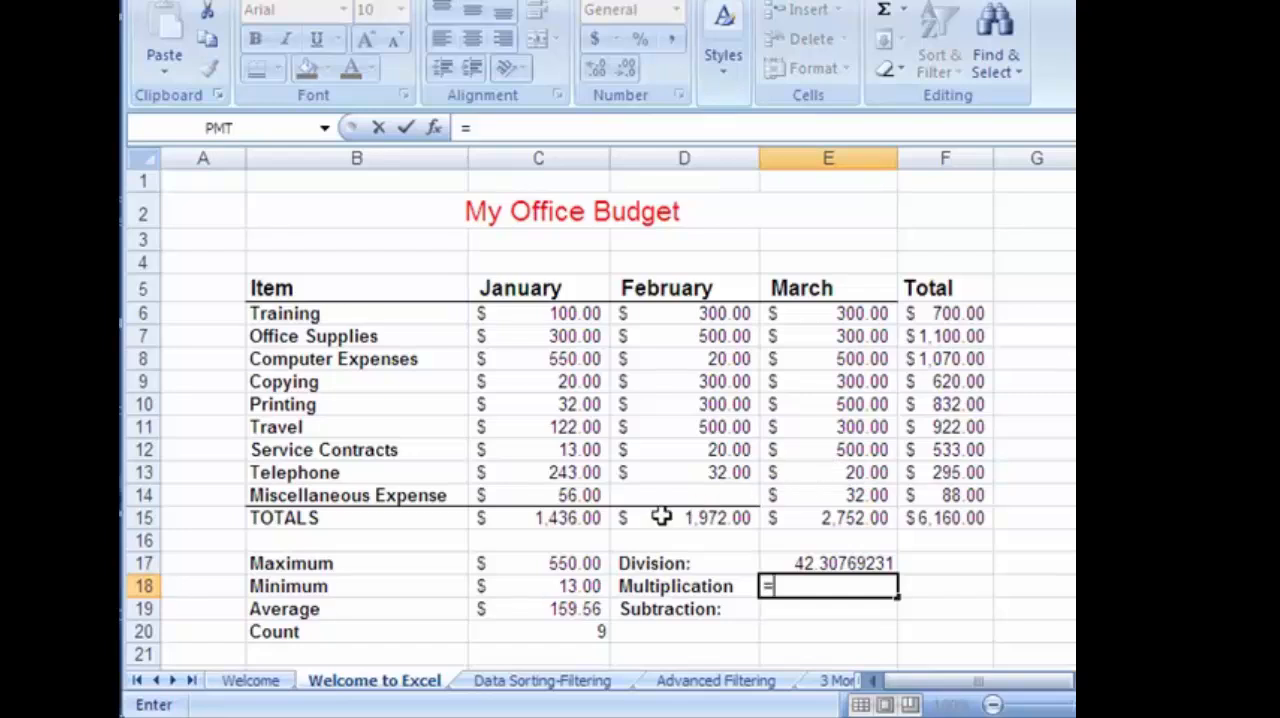
{"action": "left_click", "coordinate": [580, 563]}
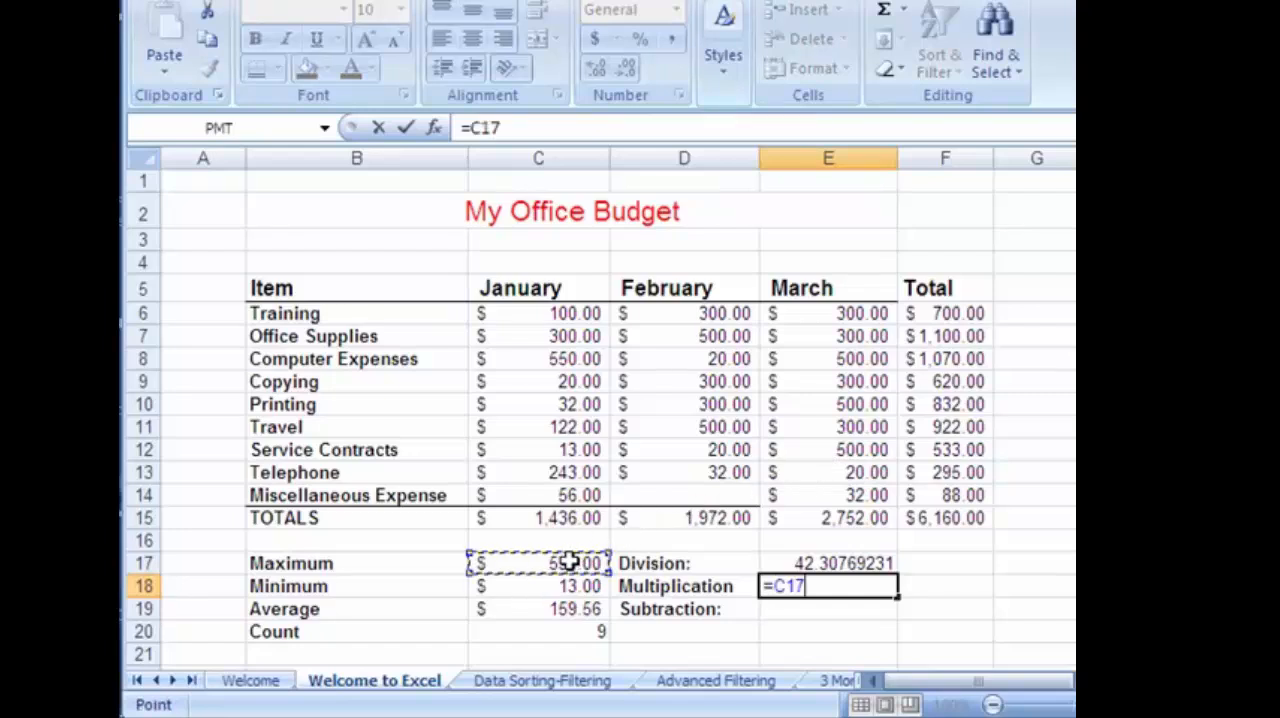
{"action": "type", "text": "*"}
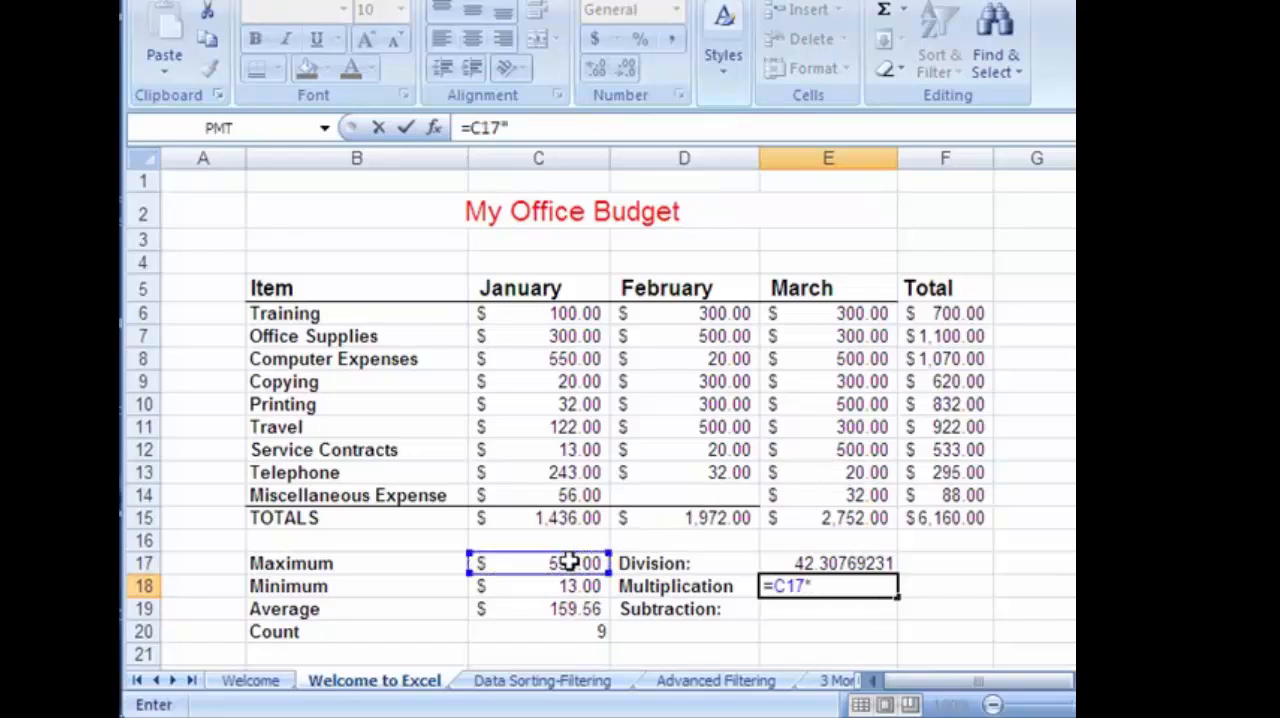
{"action": "left_click", "coordinate": [565, 587]}
{"action": "key", "text": "Return"}
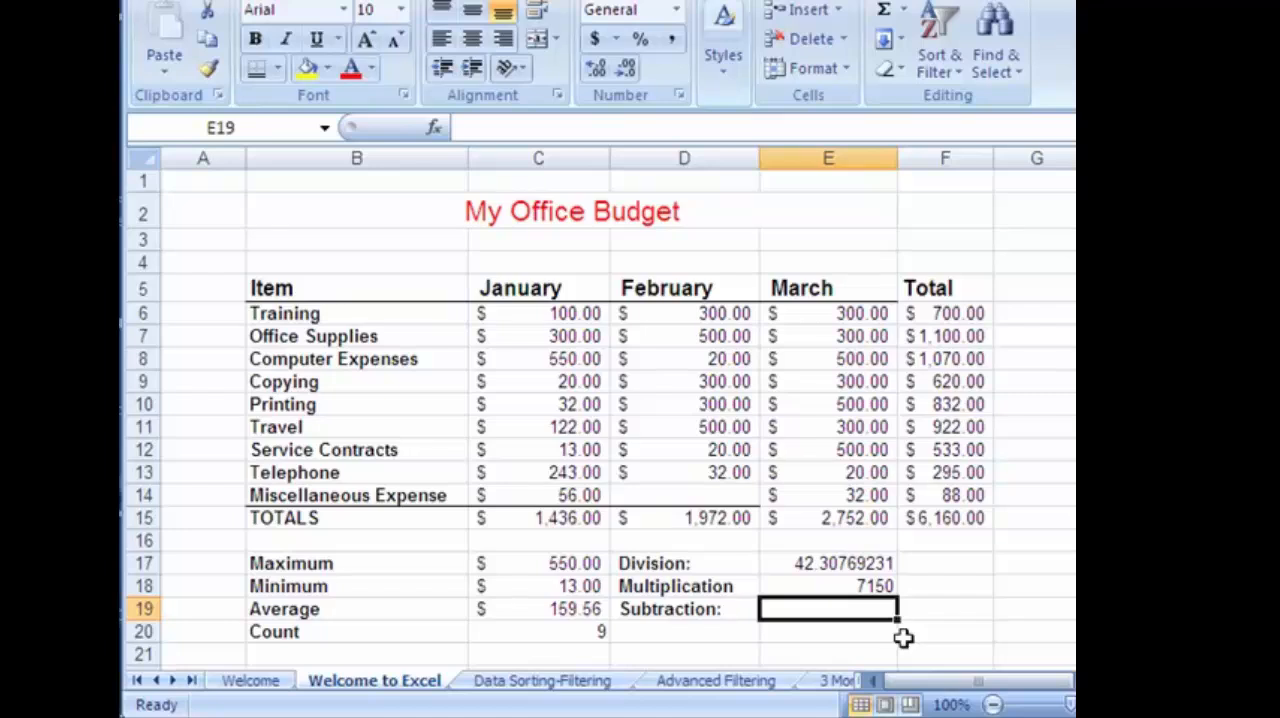
Enter the formula =C17-C18 in E19 to subtract the Minimum from the Maximum, and select the cell to review its formula.
{"action": "type", "text": "="}
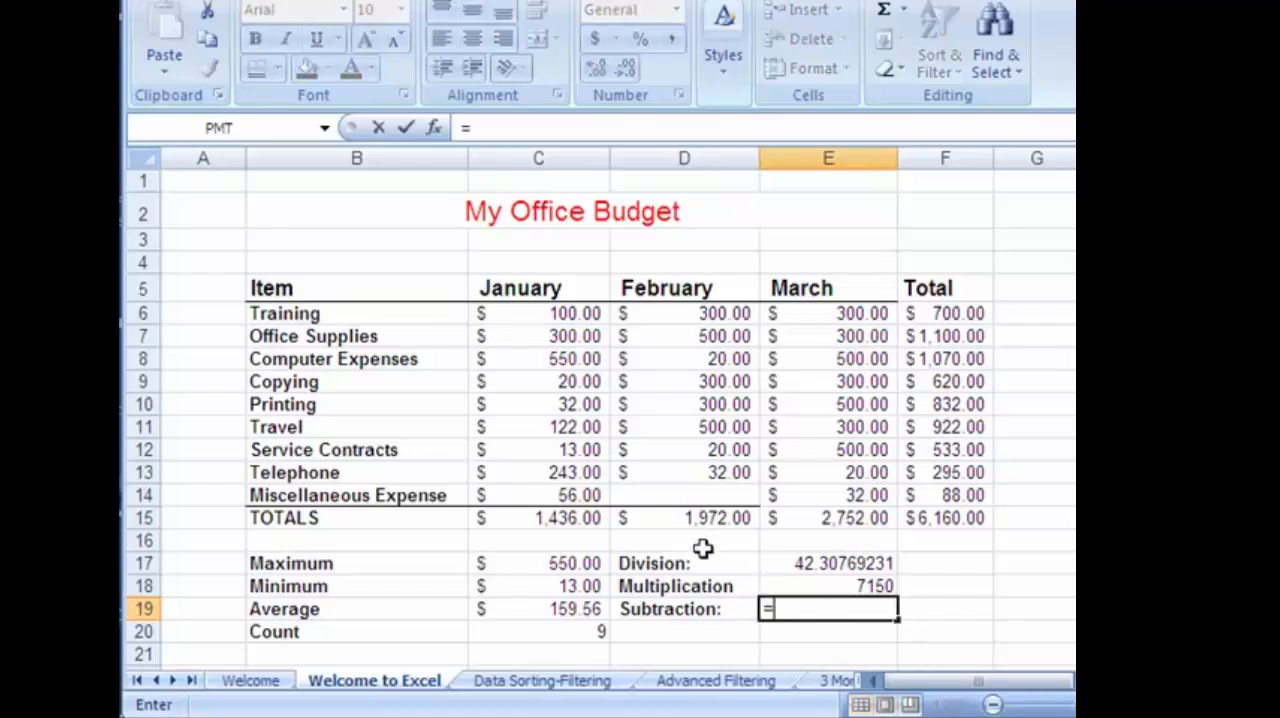
{"action": "left_click", "coordinate": [592, 563]}
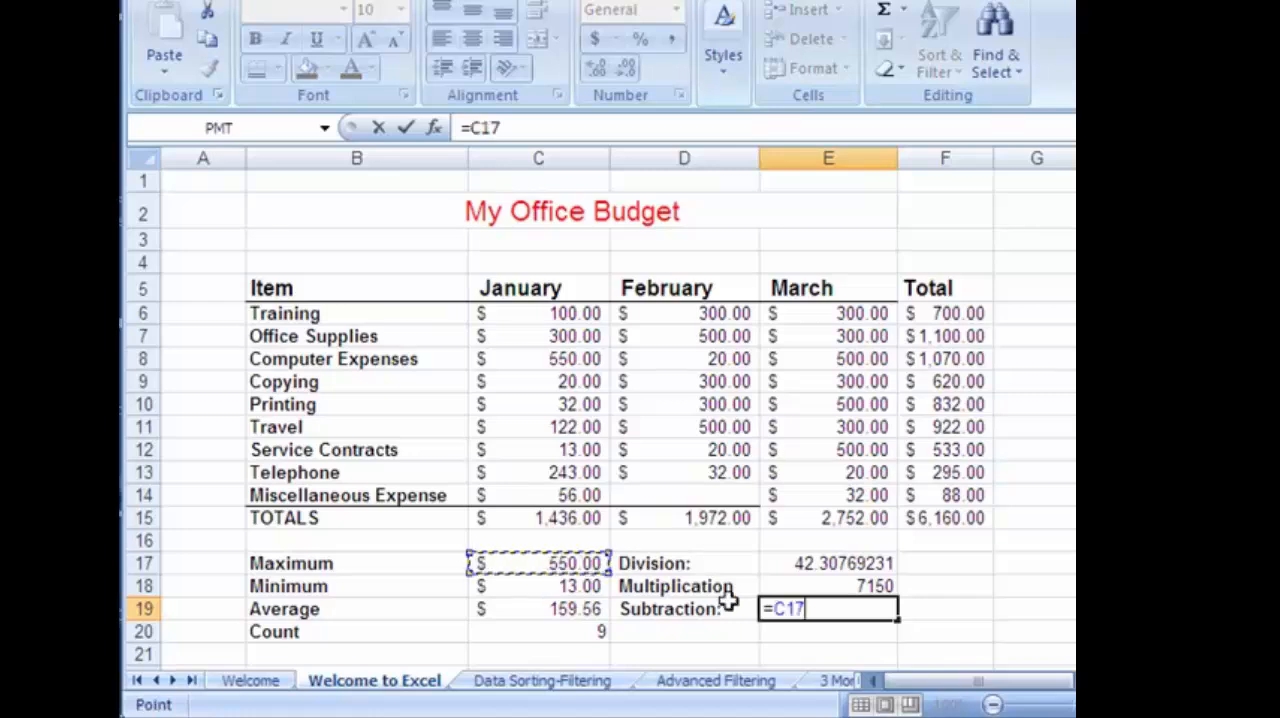
{"action": "type", "text": "-"}
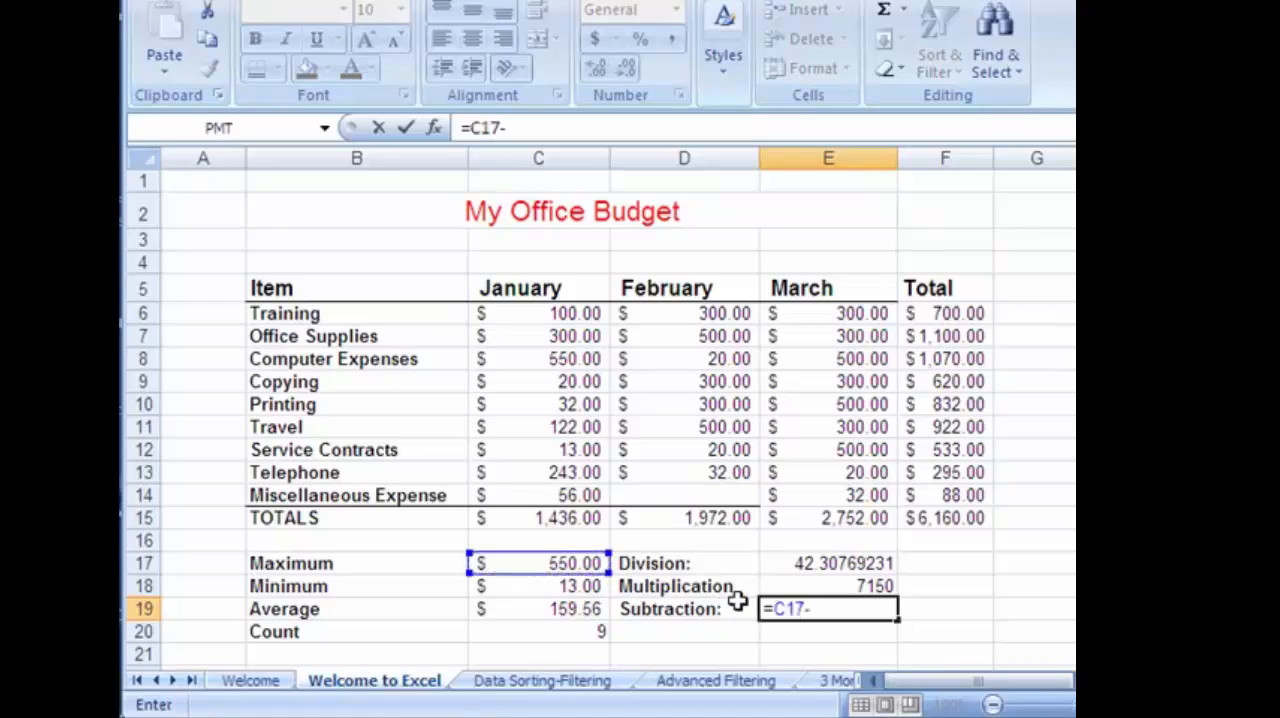
{"action": "left_click", "coordinate": [594, 586]}
{"action": "key", "text": "Return"}
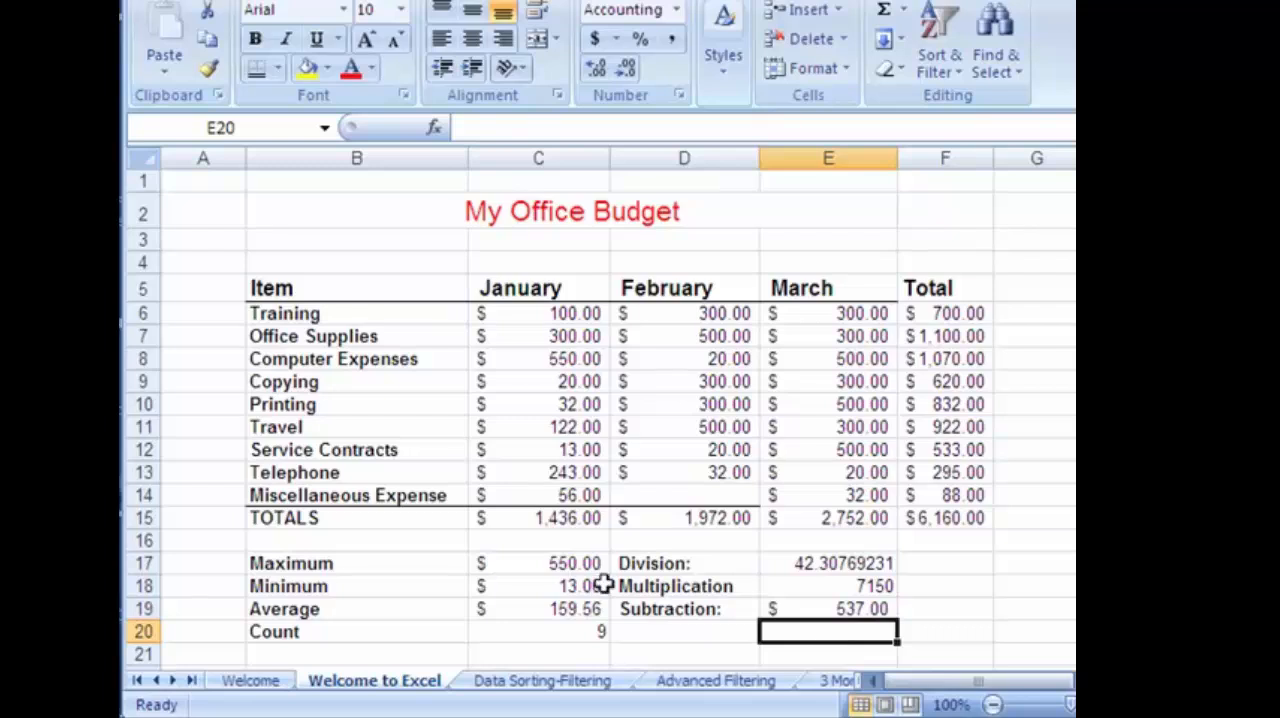
{"action": "left_click", "coordinate": [848, 607]}
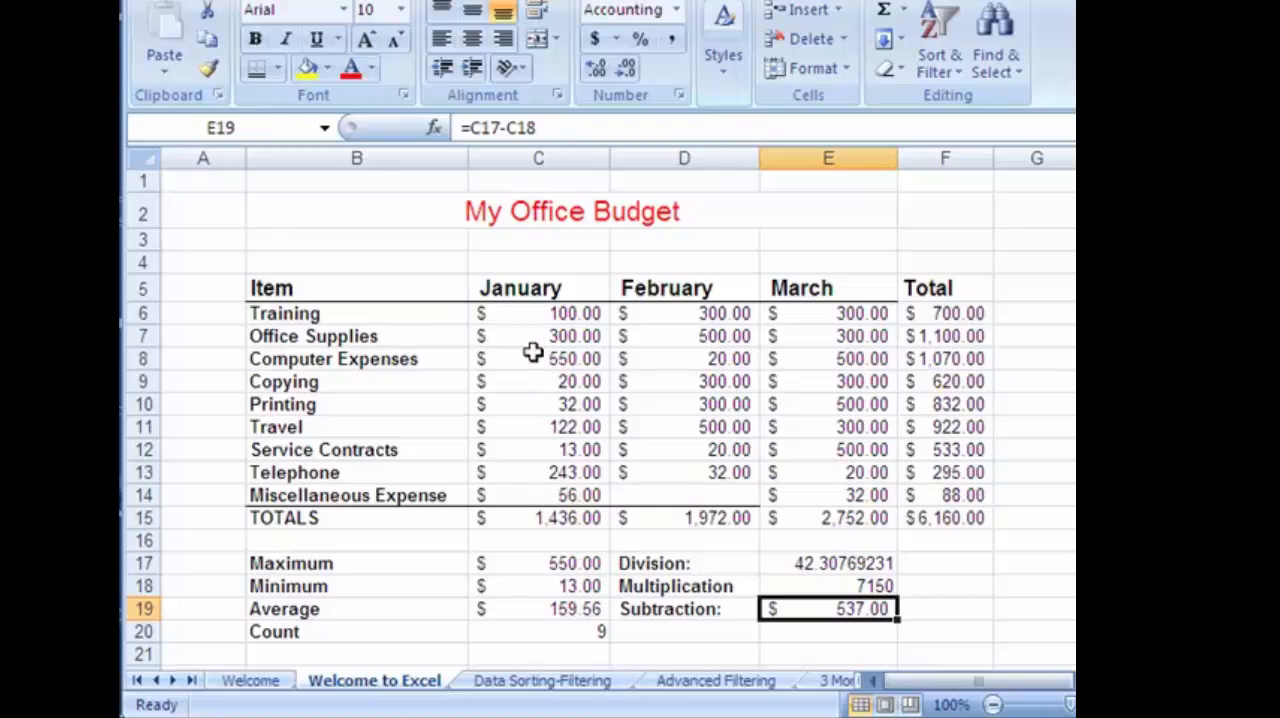
Change the January Training amount in C6 to 1000.
{"action": "left_click", "coordinate": [520, 313]}
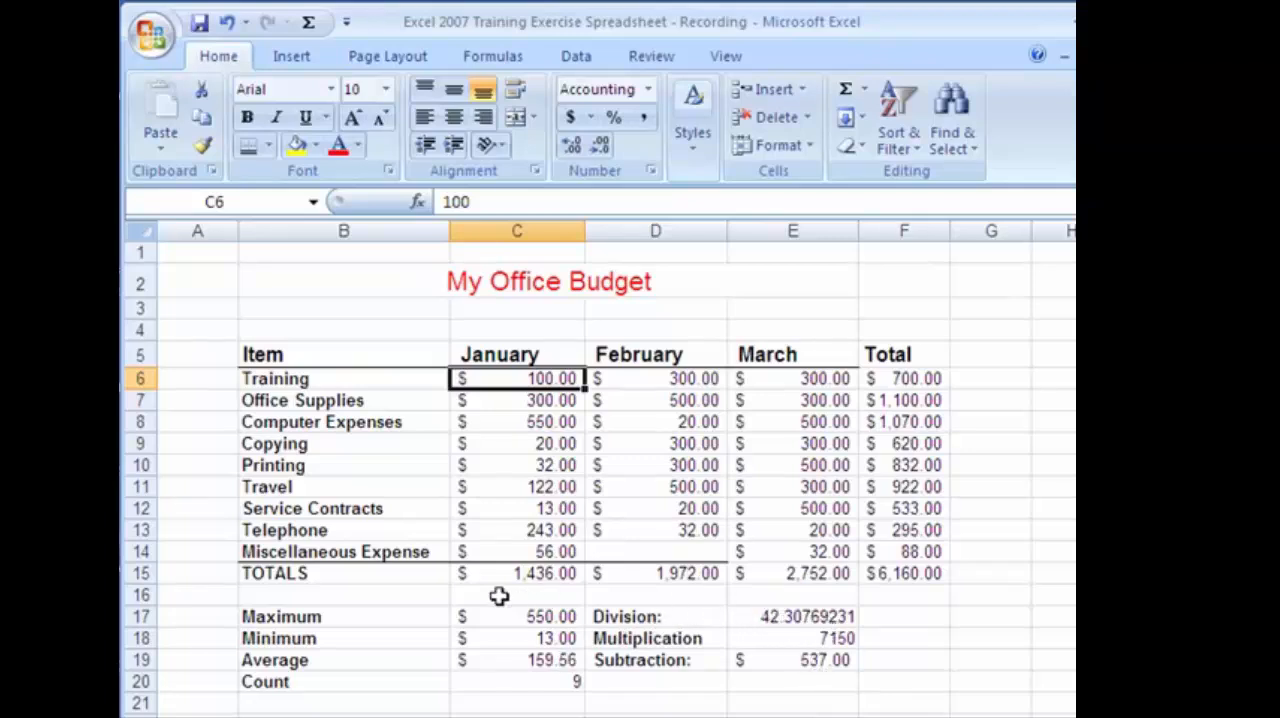
{"action": "type", "text": "1"}
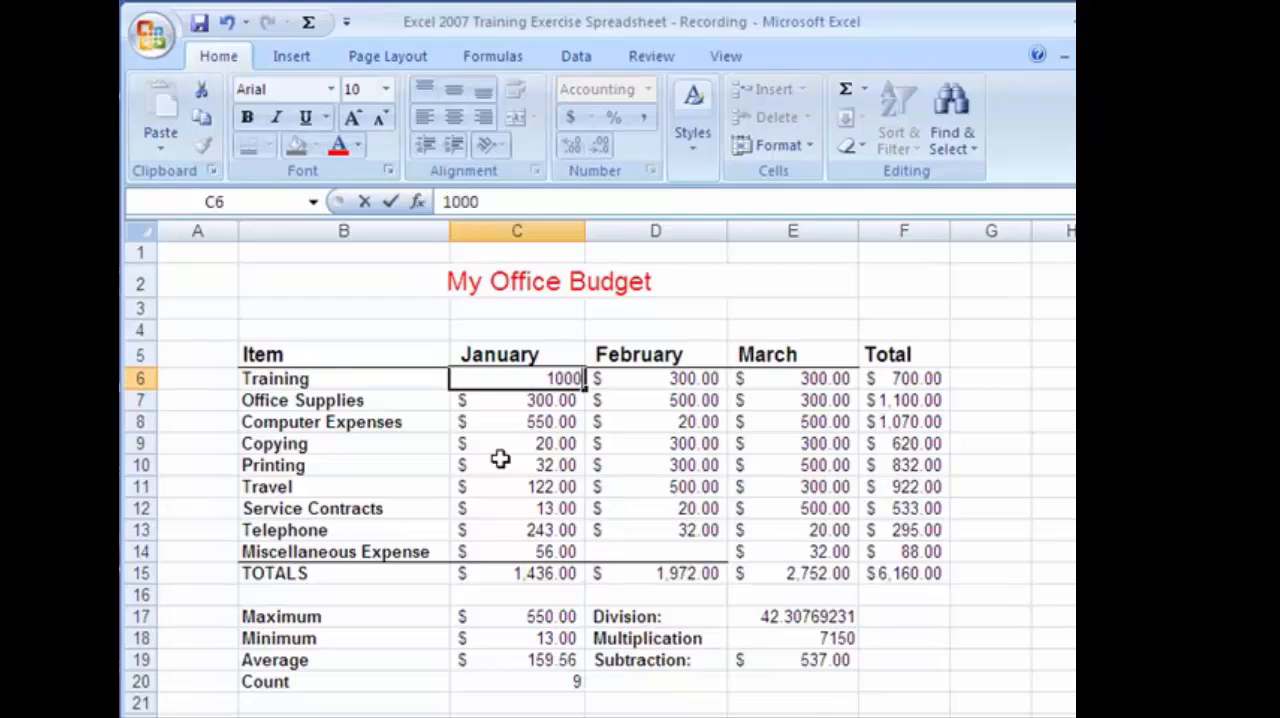
{"action": "key", "text": "Return"}
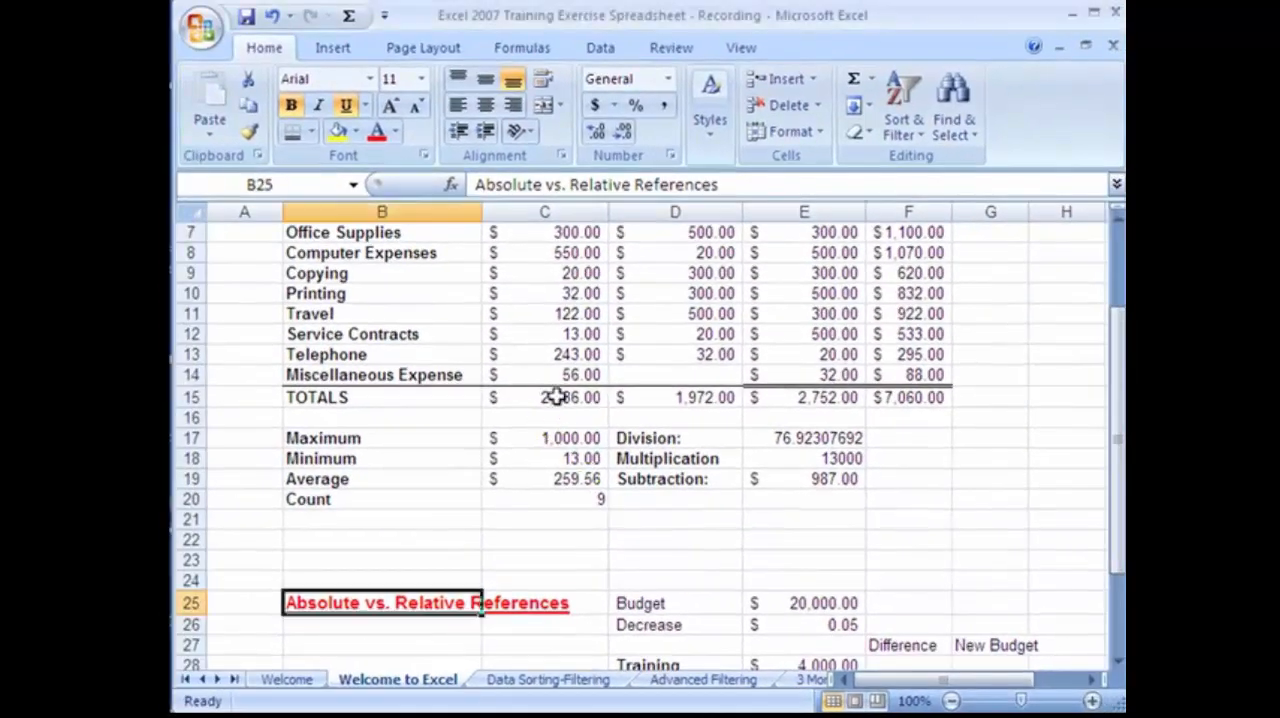
Clear the February, March and overall totals in D15:F15, keeping the January total in C15.
{"action": "left_click", "coordinate": [580, 398]}
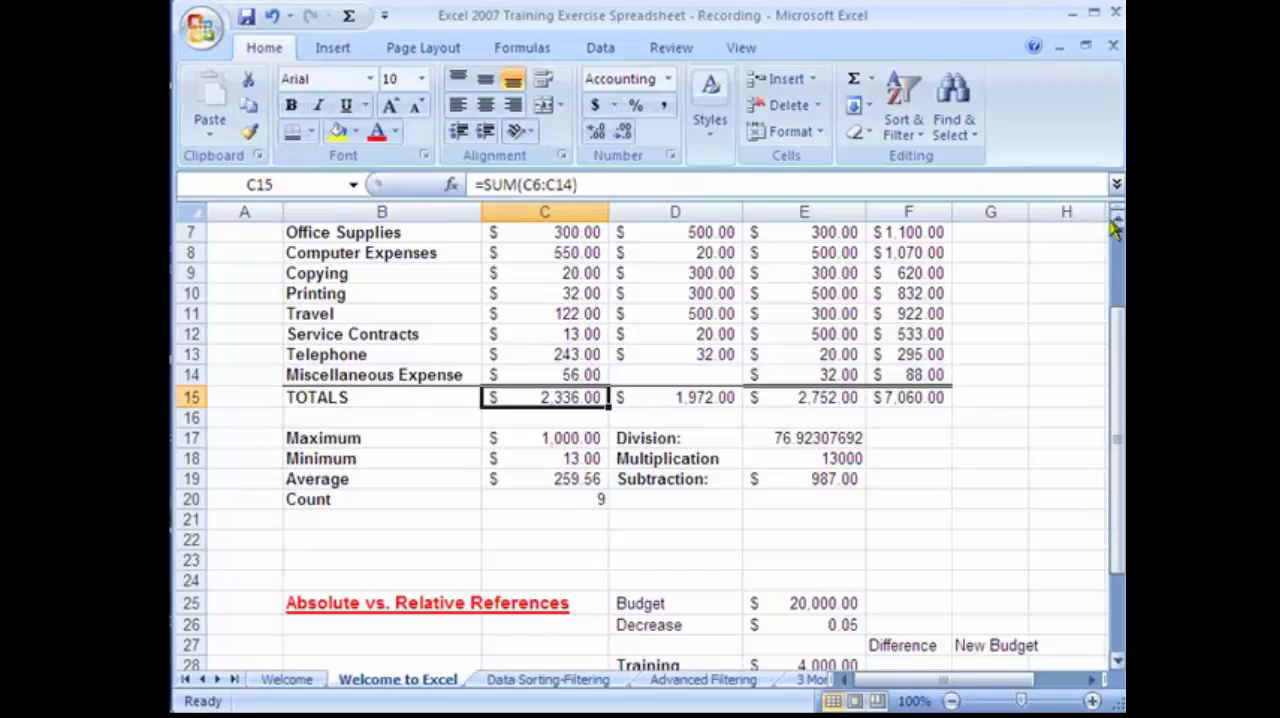
{"action": "scroll", "coordinate": [1117, 226], "scroll_direction": "up", "scroll_amount": 1}
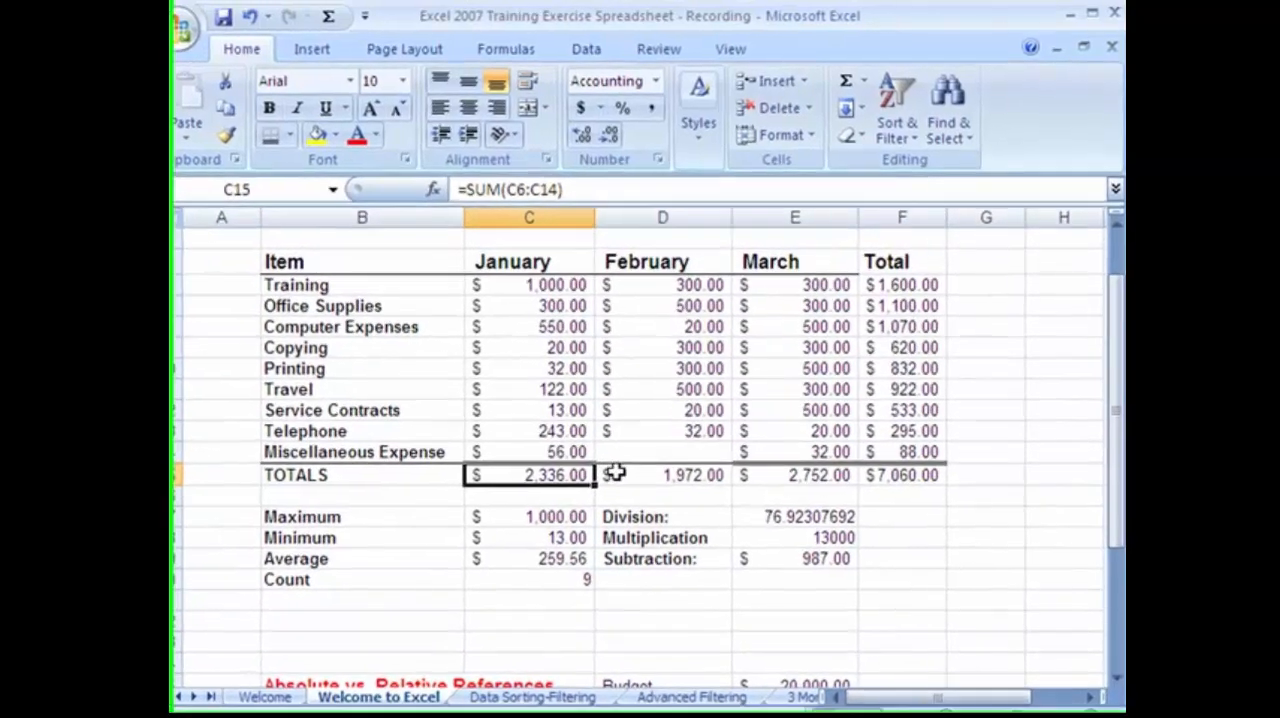
{"action": "left_click_drag", "start_coordinate": [614, 474], "coordinate": [854, 476]}
{"action": "key", "text": "Delete"}
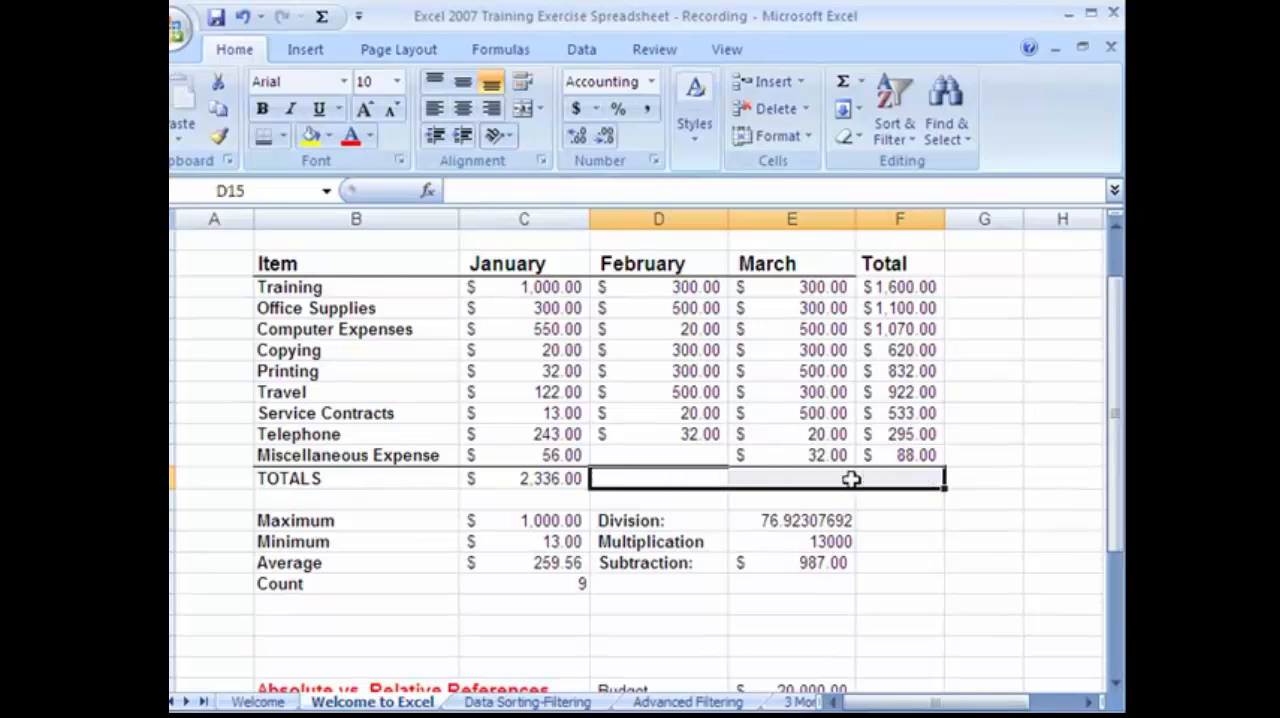
Fill the January total formula from C15 across to F15, and compare the January, February and March SUM formulas.
{"action": "left_click", "coordinate": [549, 484]}
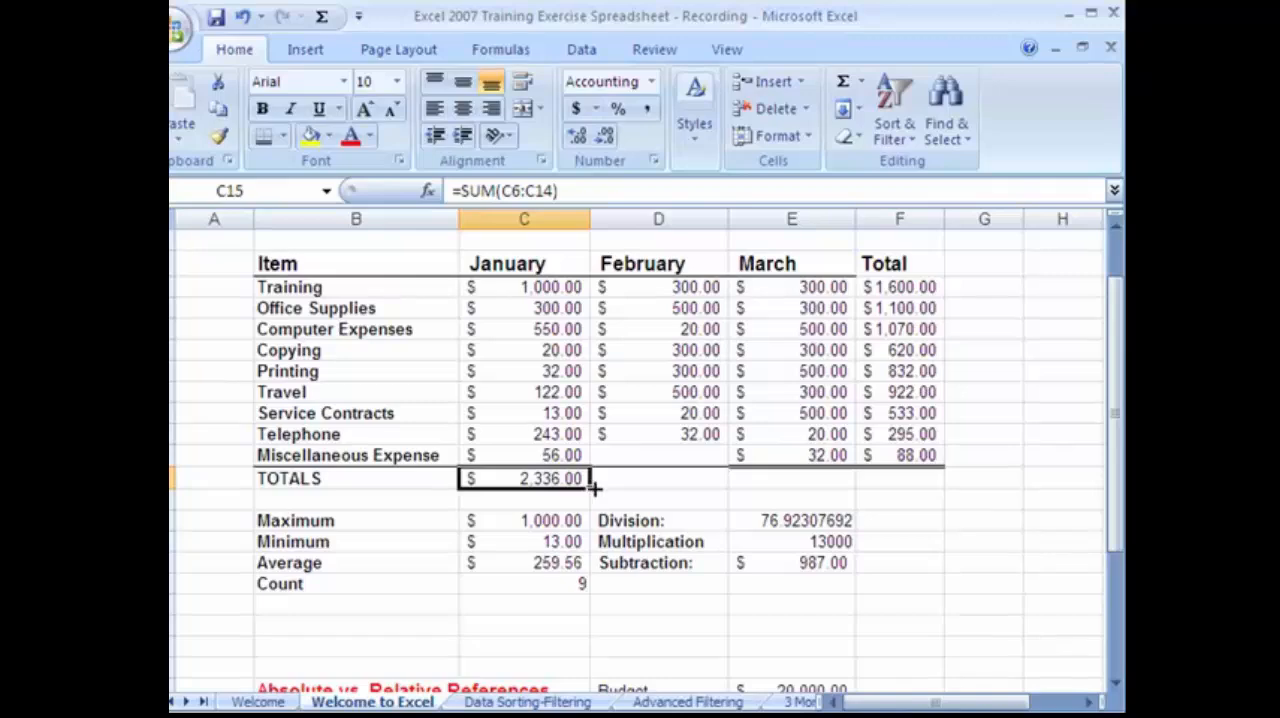
{"action": "left_click_drag", "start_coordinate": [645, 490], "coordinate": [920, 498]}
{"action": "left_click", "coordinate": [696, 481]}
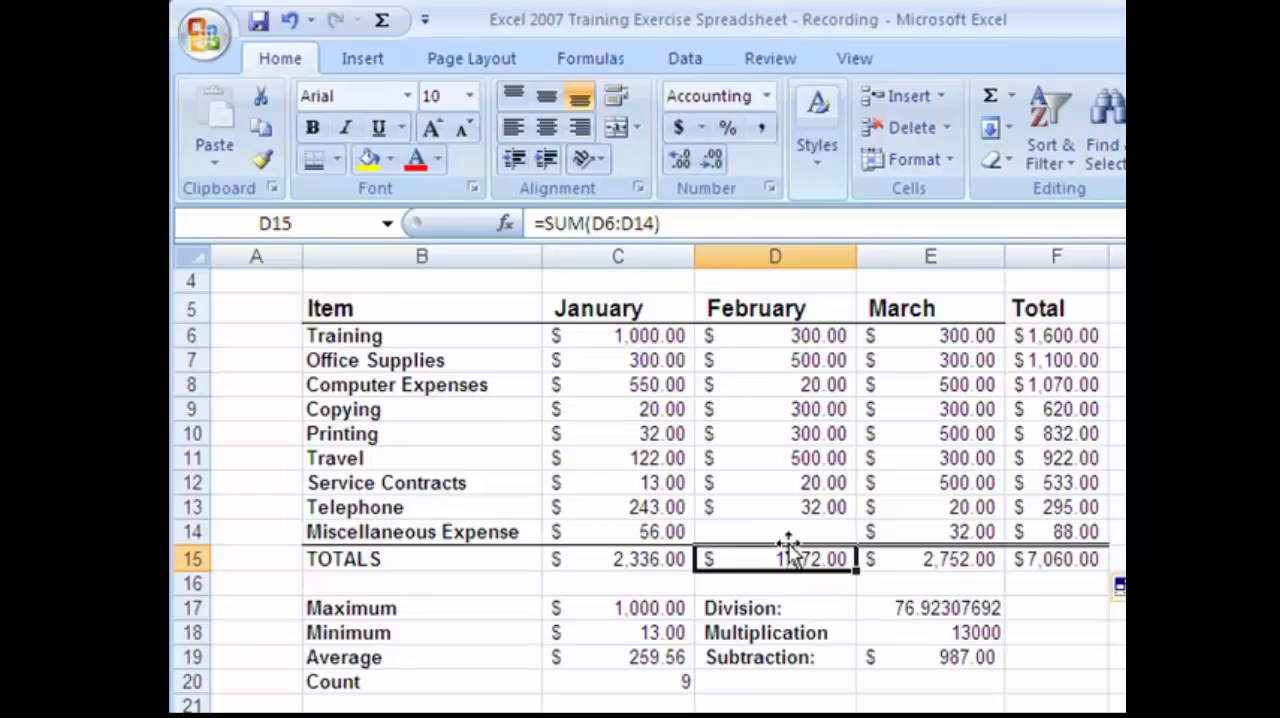
{"action": "left_click", "coordinate": [645, 558]}
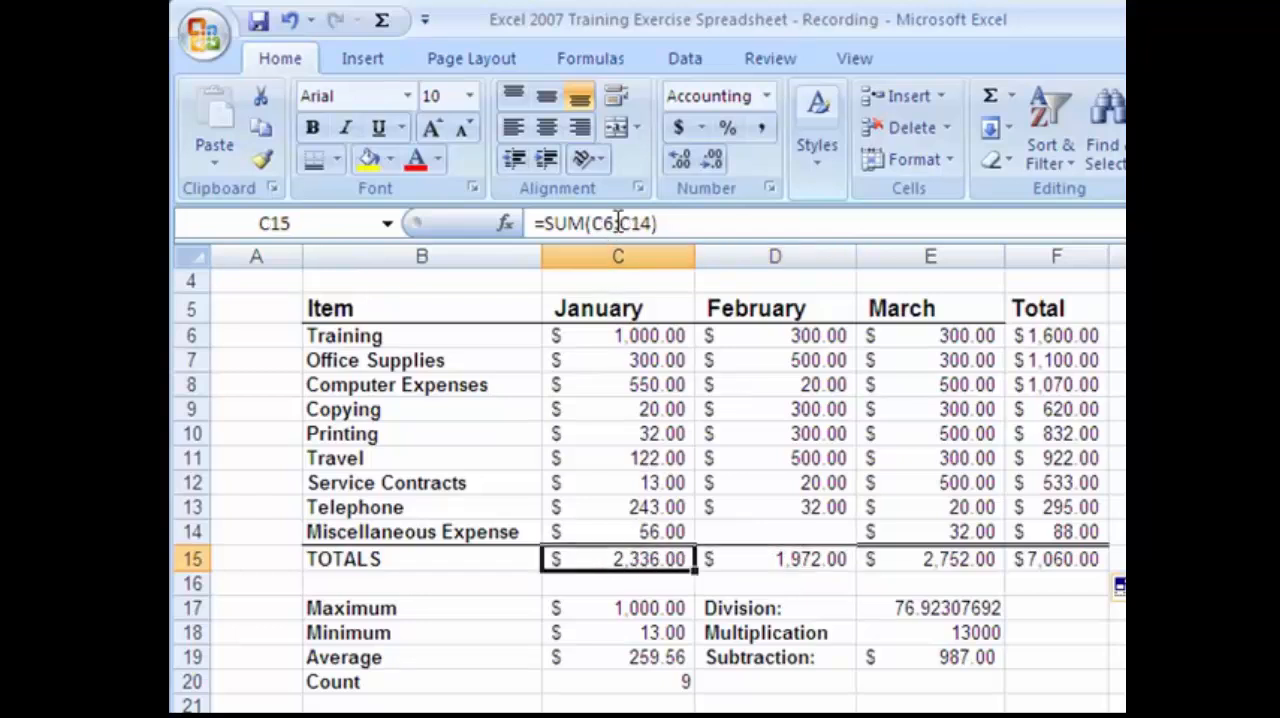
{"action": "left_click", "coordinate": [738, 558]}
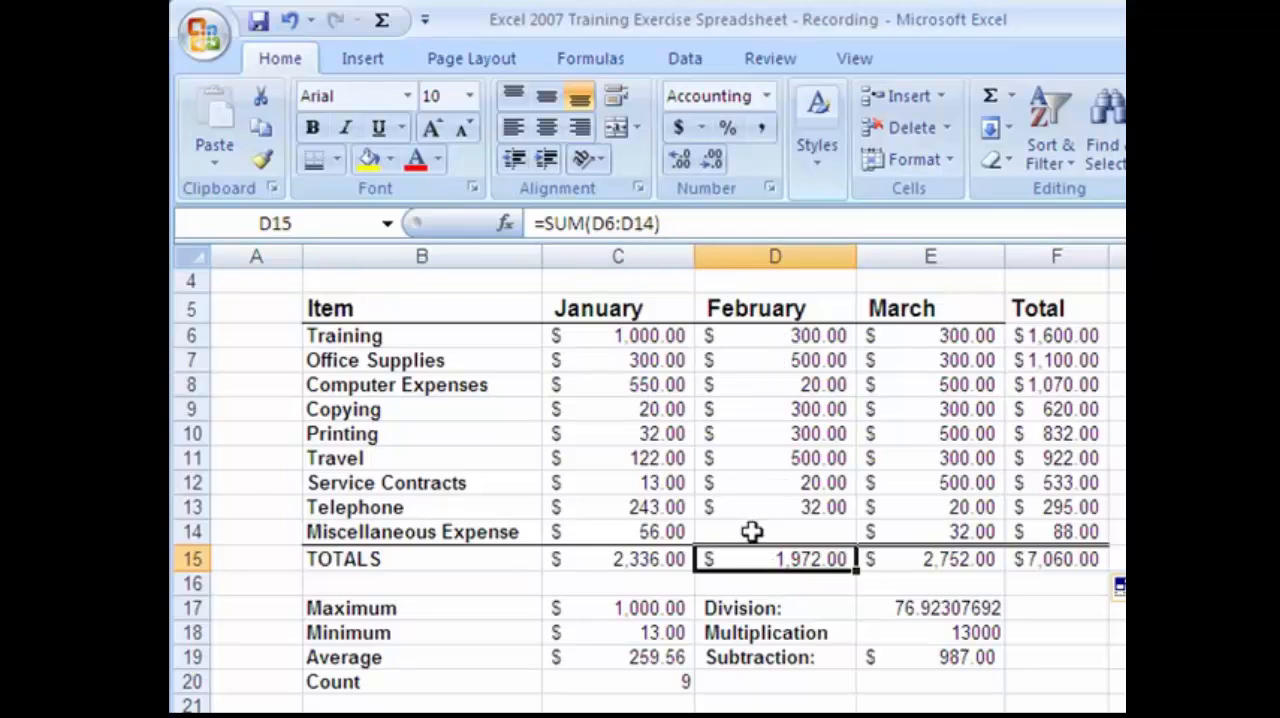
{"action": "left_click", "coordinate": [945, 558]}
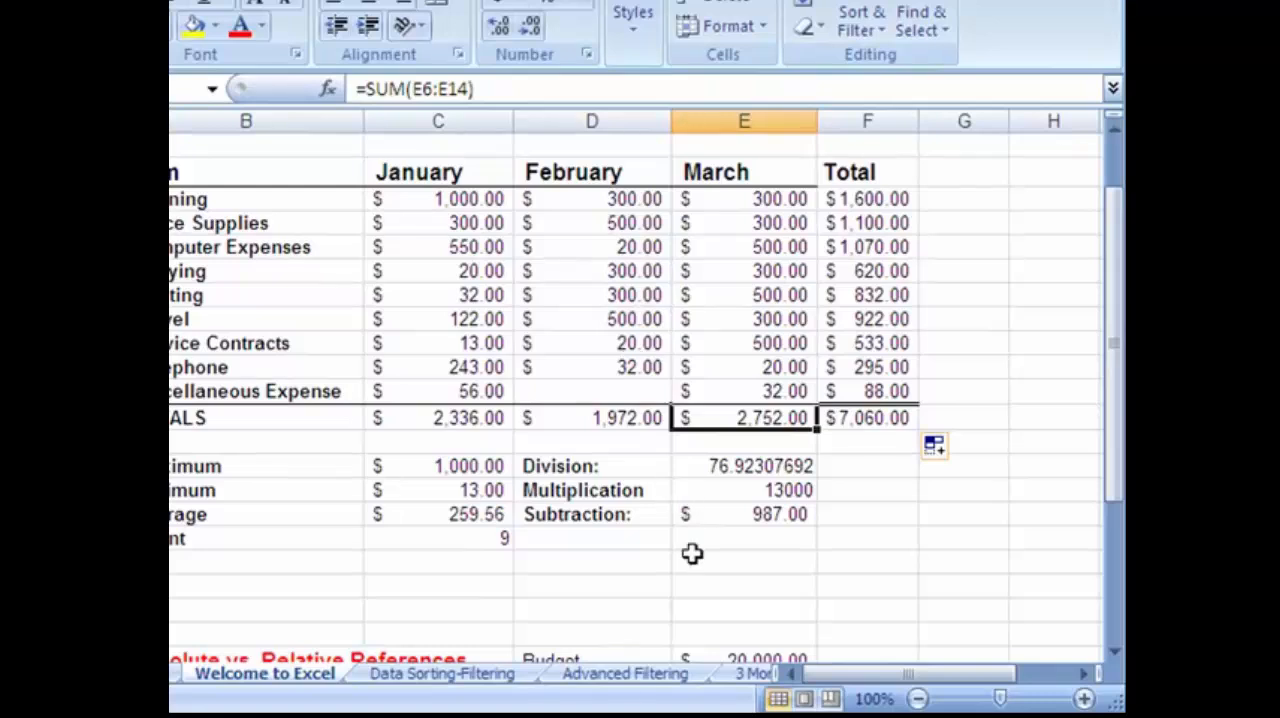
Format the Decrease value in E26 of the Absolute vs. Relative References section as a percentage.
{"action": "left_click", "coordinate": [640, 566]}
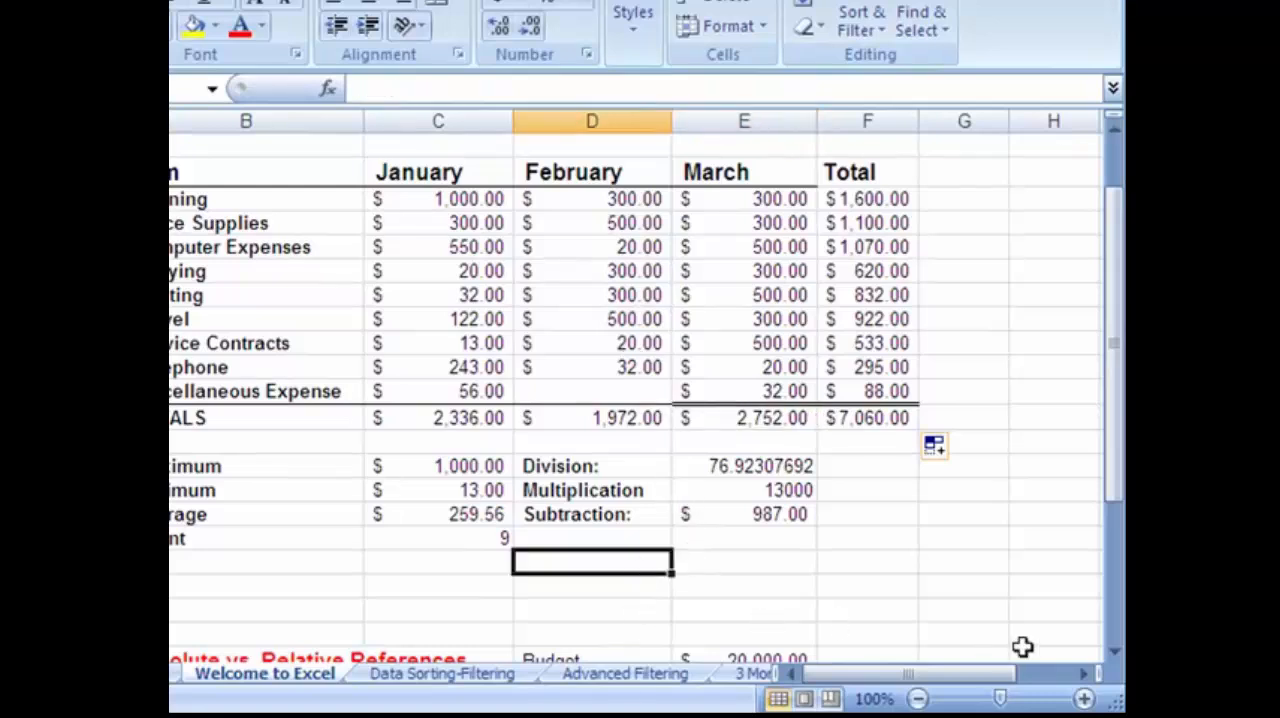
{"action": "left_click", "coordinate": [1114, 651]}
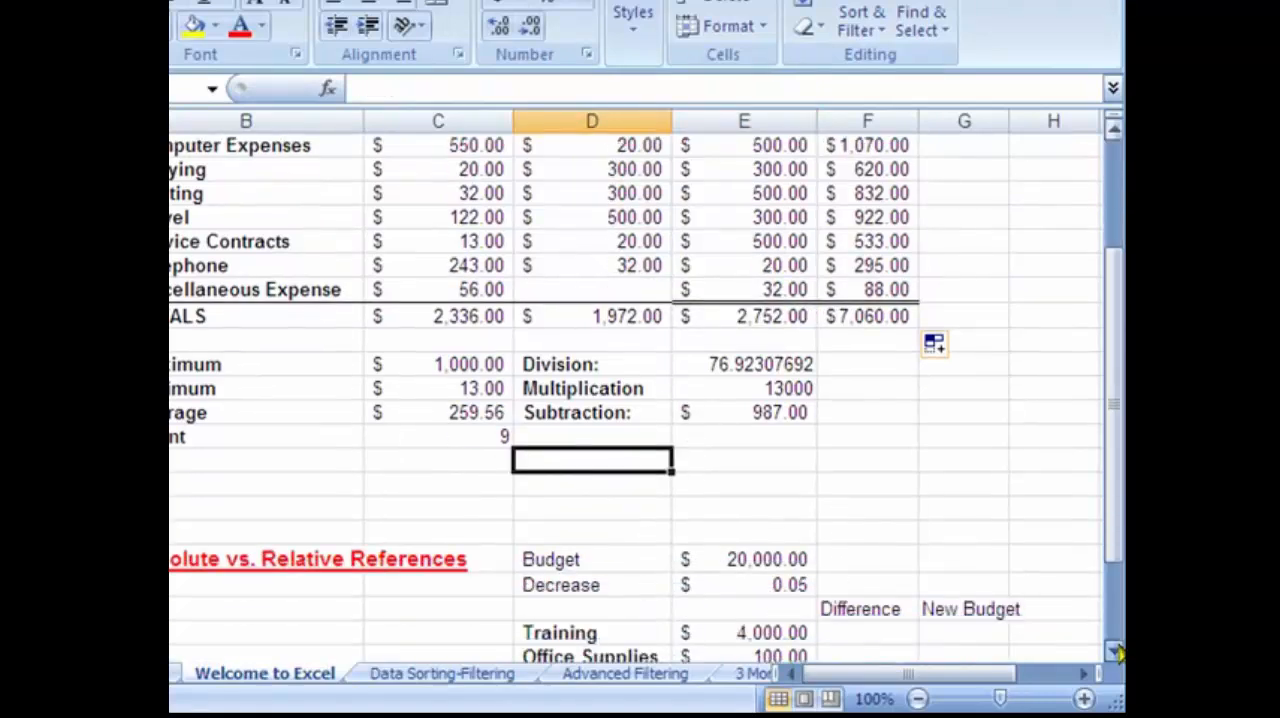
{"action": "left_click", "coordinate": [1114, 651]}
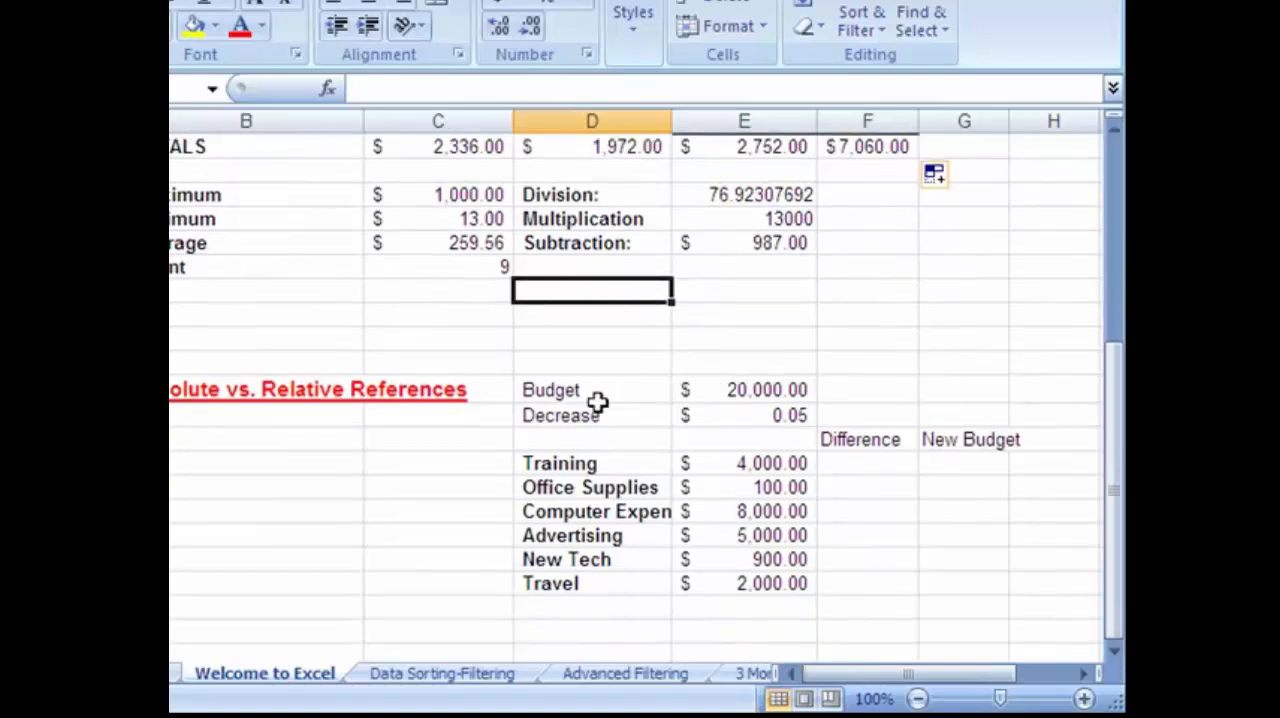
{"action": "left_click", "coordinate": [724, 392]}
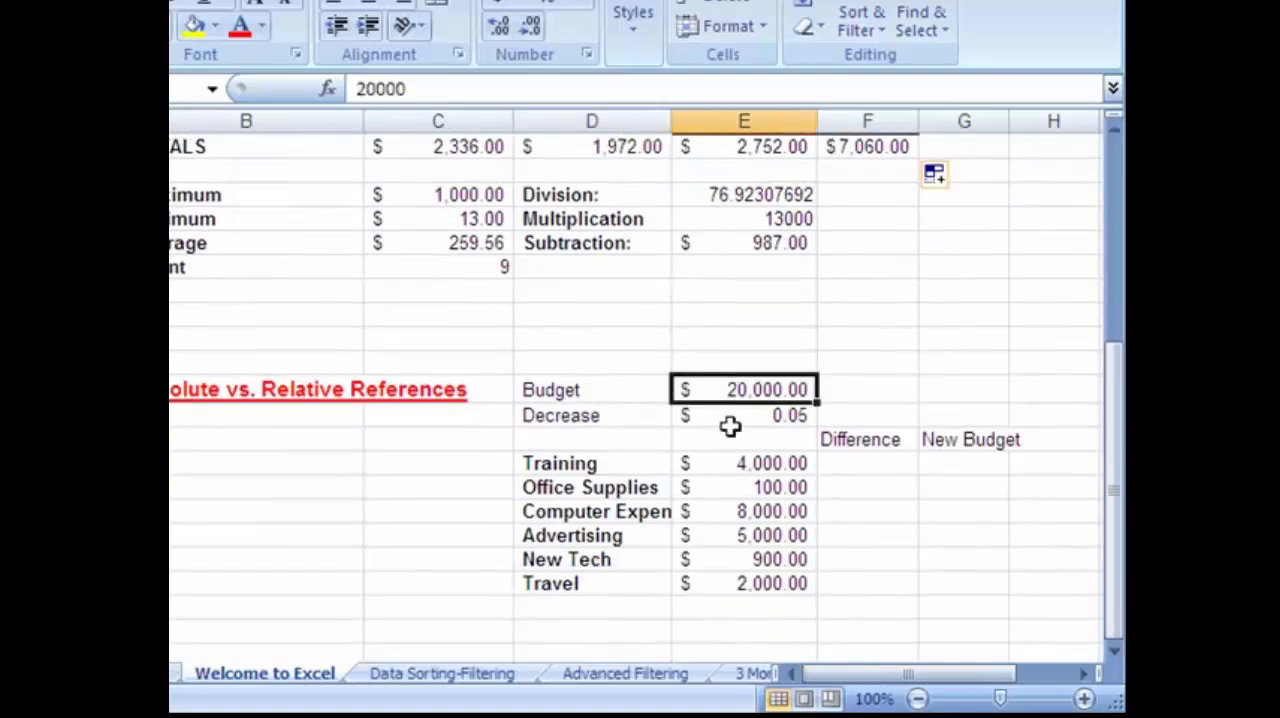
{"action": "left_click", "coordinate": [730, 420]}
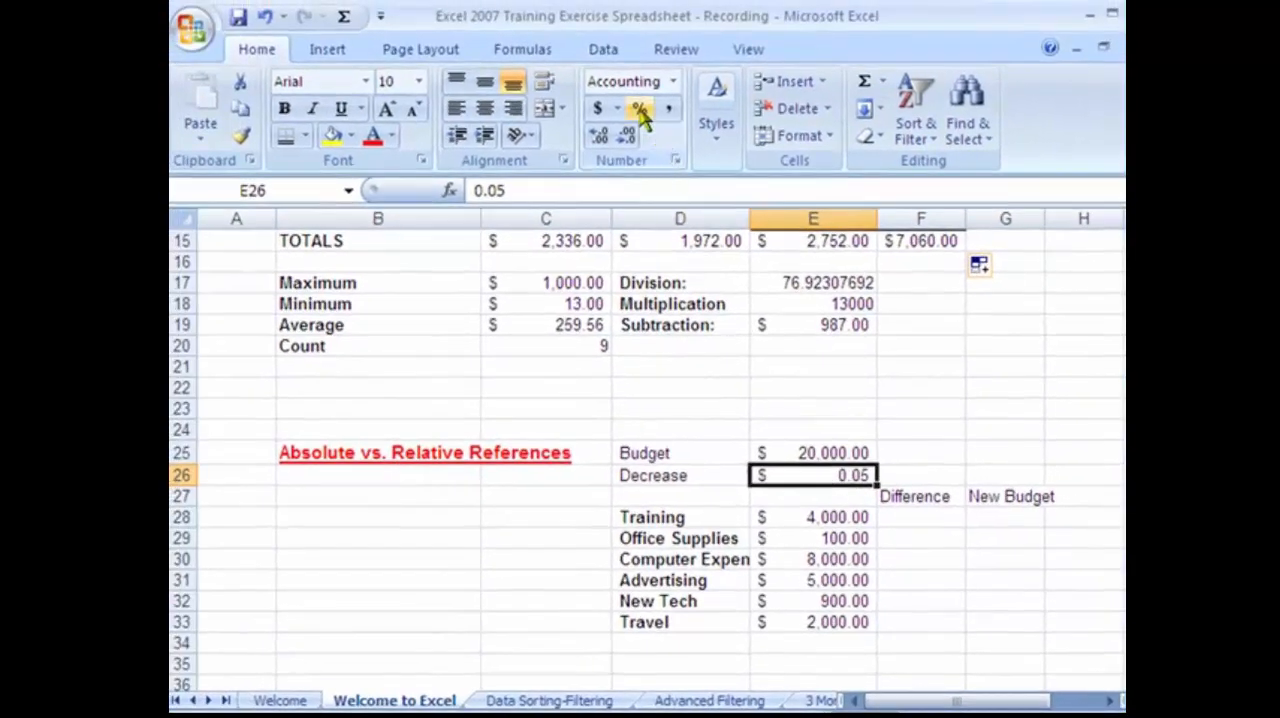
{"action": "left_click", "coordinate": [641, 112]}
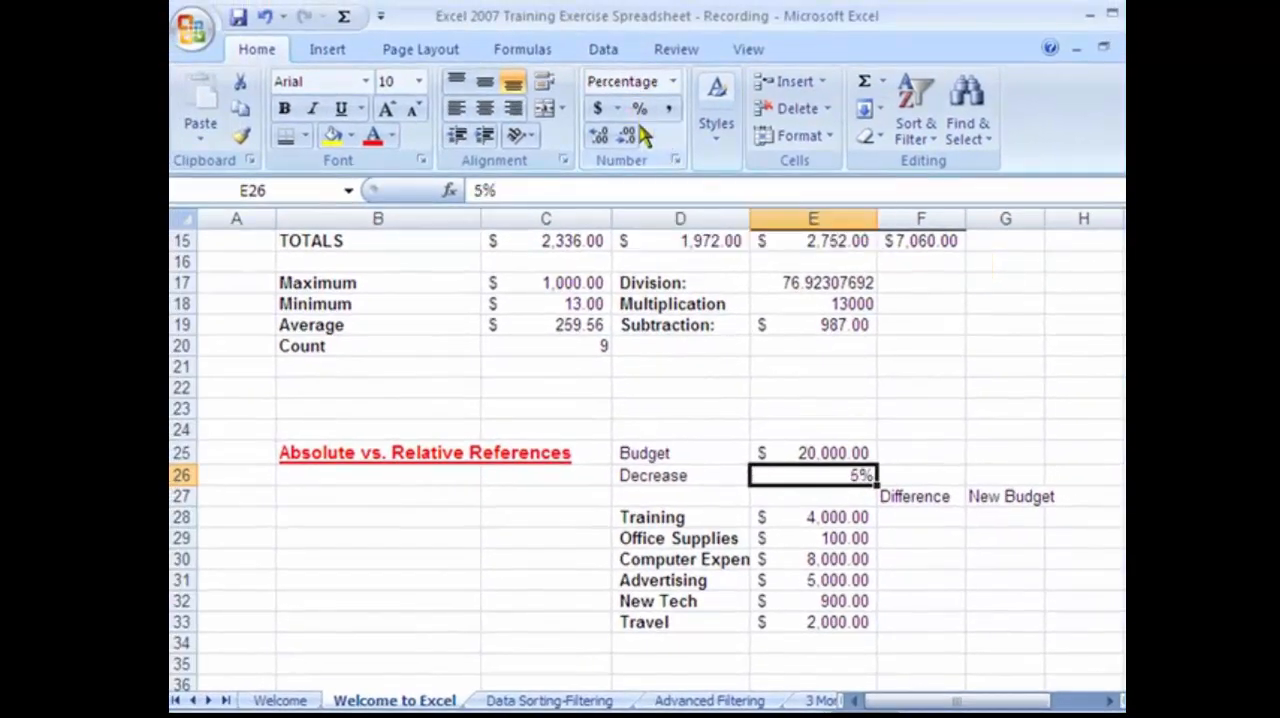
Enter the formula =E28*E26 in F28 to calculate the Training Difference, and select the cell to review it.
{"action": "left_click", "coordinate": [845, 447]}
{"action": "left_click", "coordinate": [828, 515]}
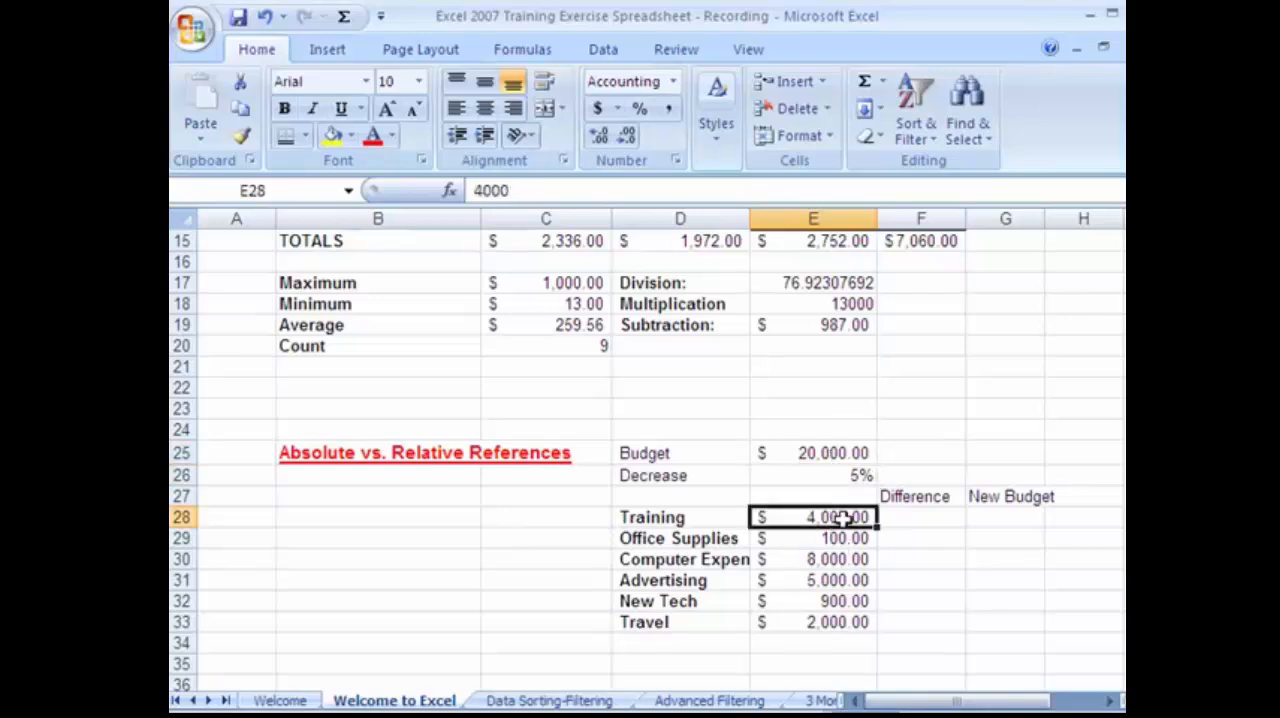
{"action": "left_click", "coordinate": [908, 517]}
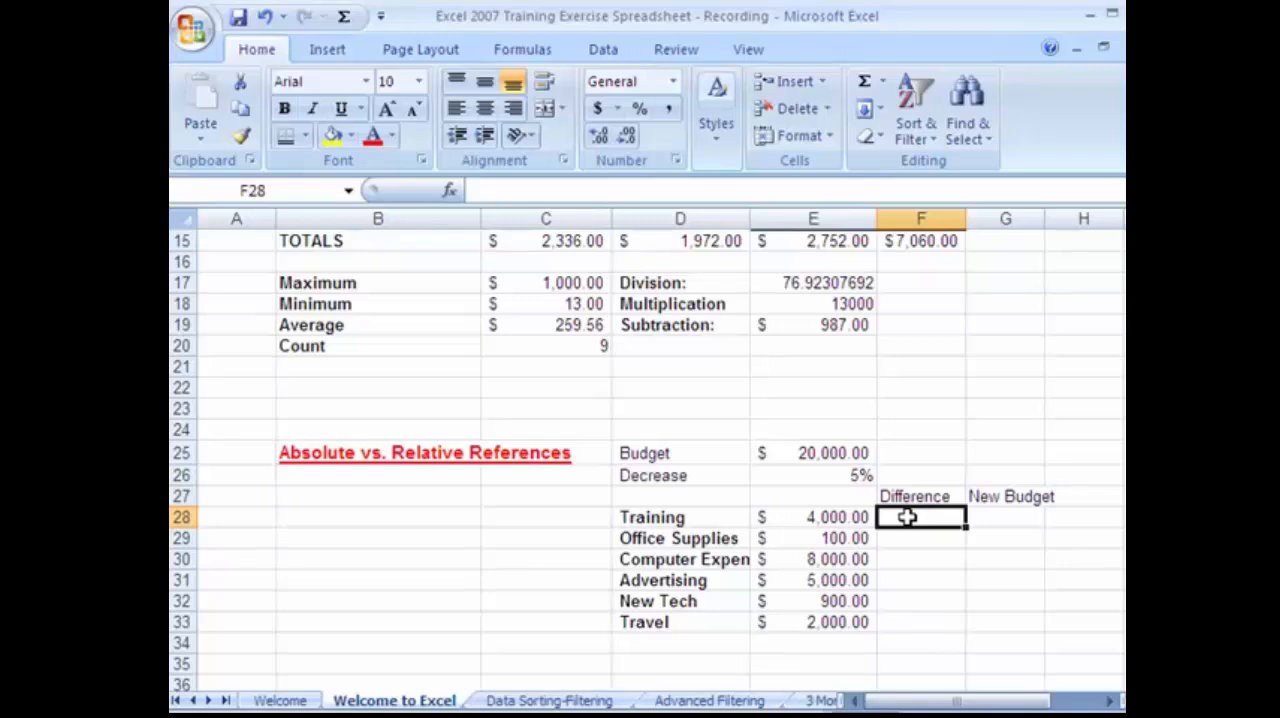
{"action": "left_click", "coordinate": [994, 518]}
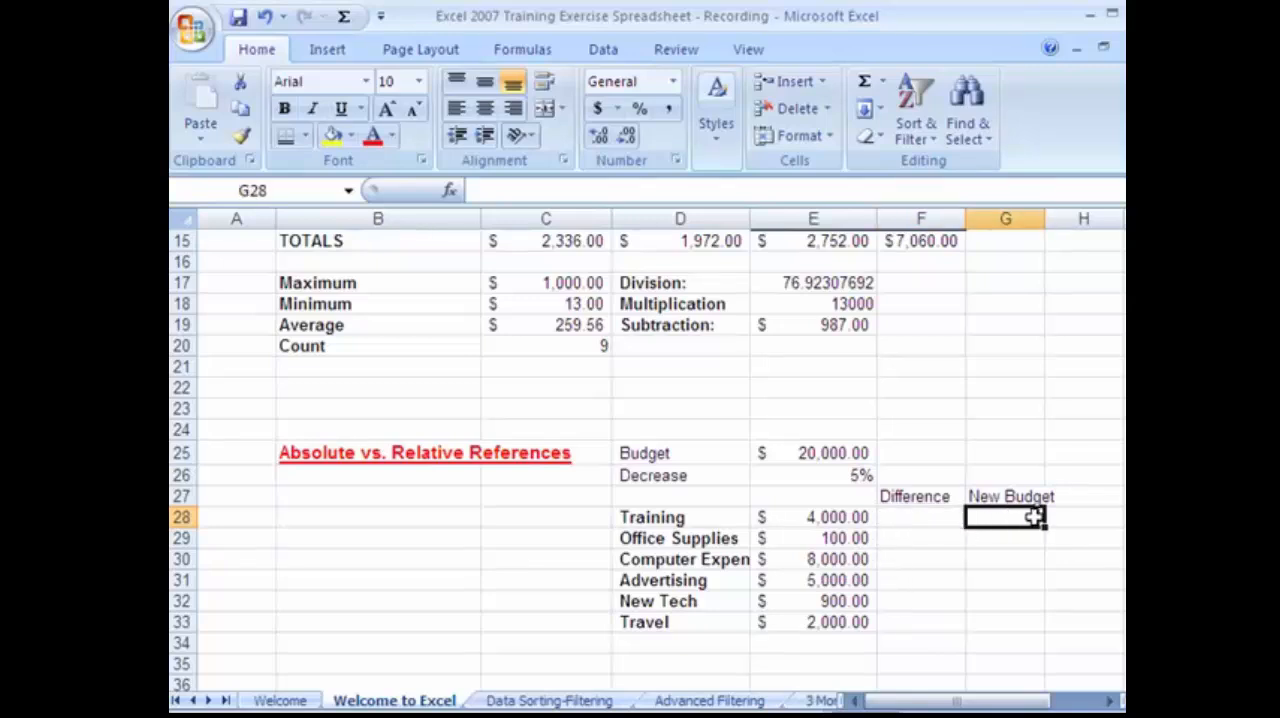
{"action": "left_click", "coordinate": [912, 521]}
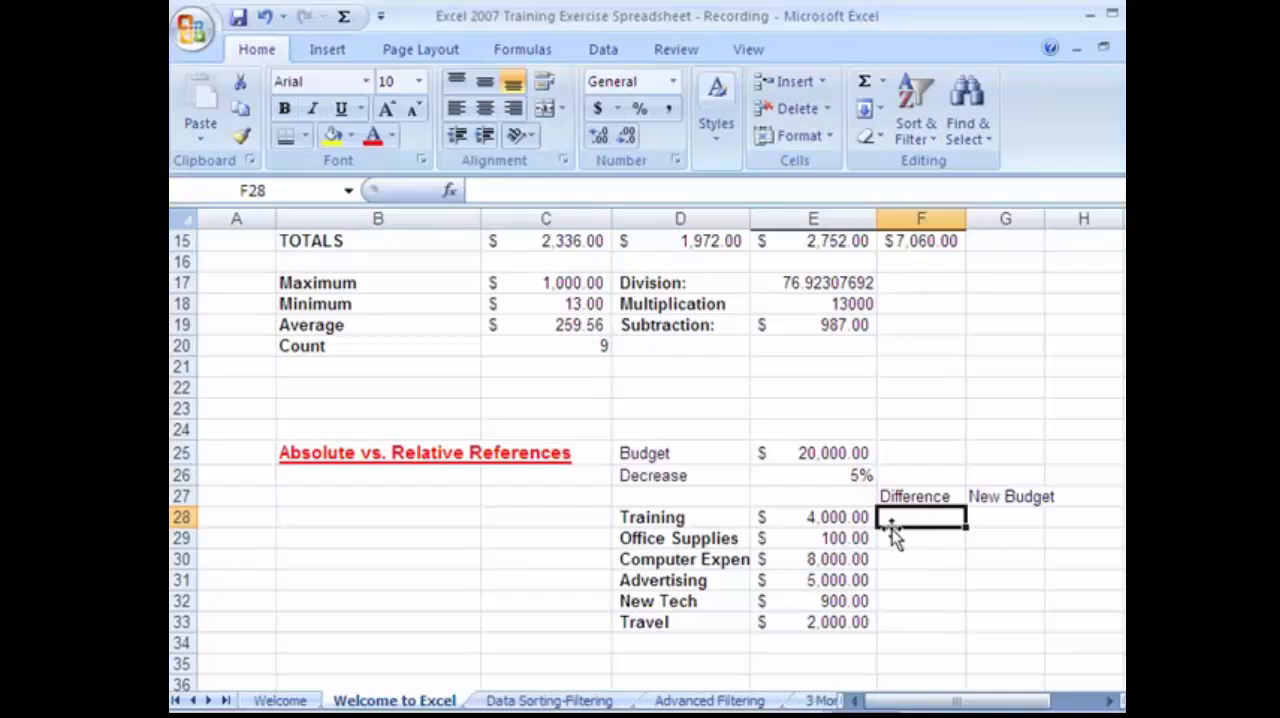
{"action": "type", "text": "="}
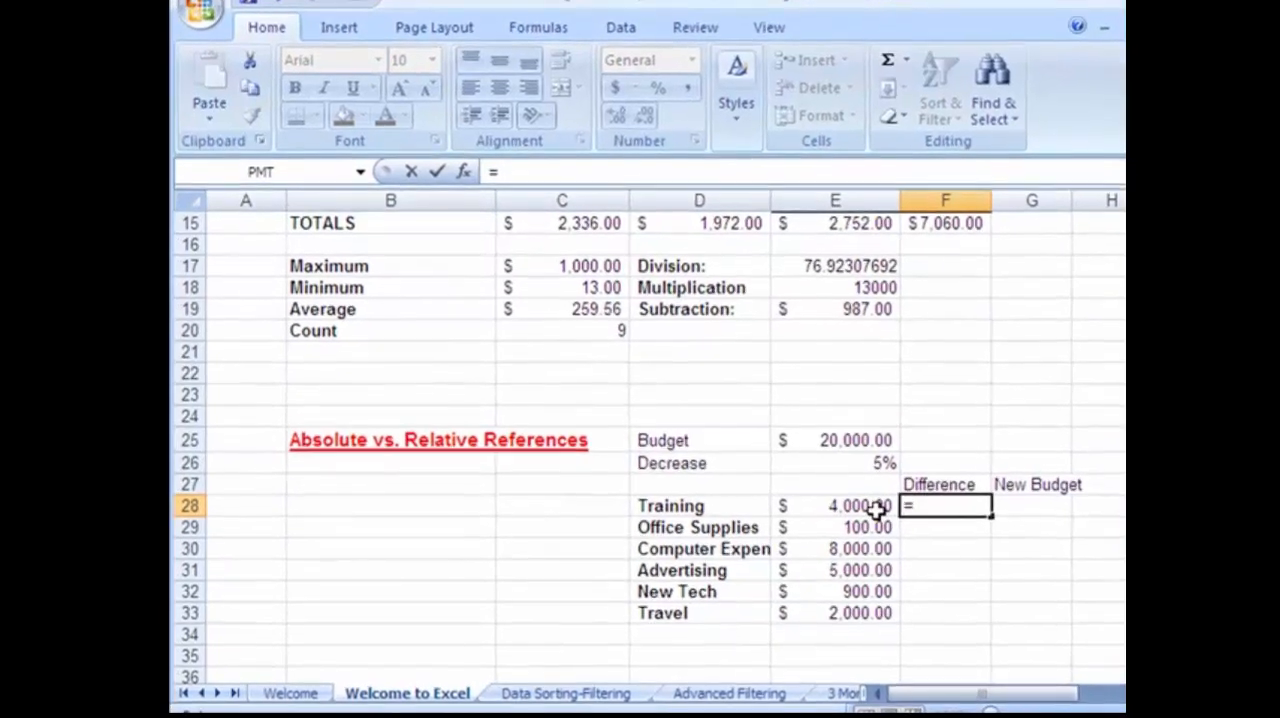
{"action": "left_click", "coordinate": [876, 506]}
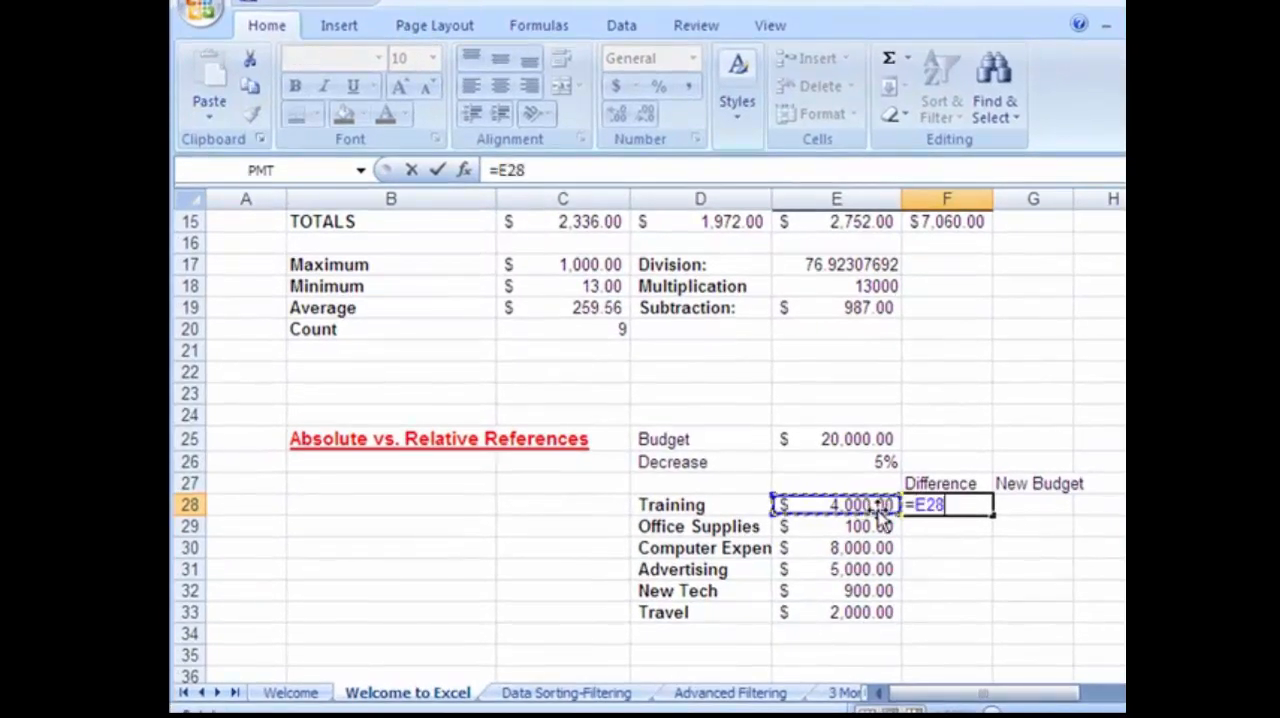
{"action": "type", "text": "*"}
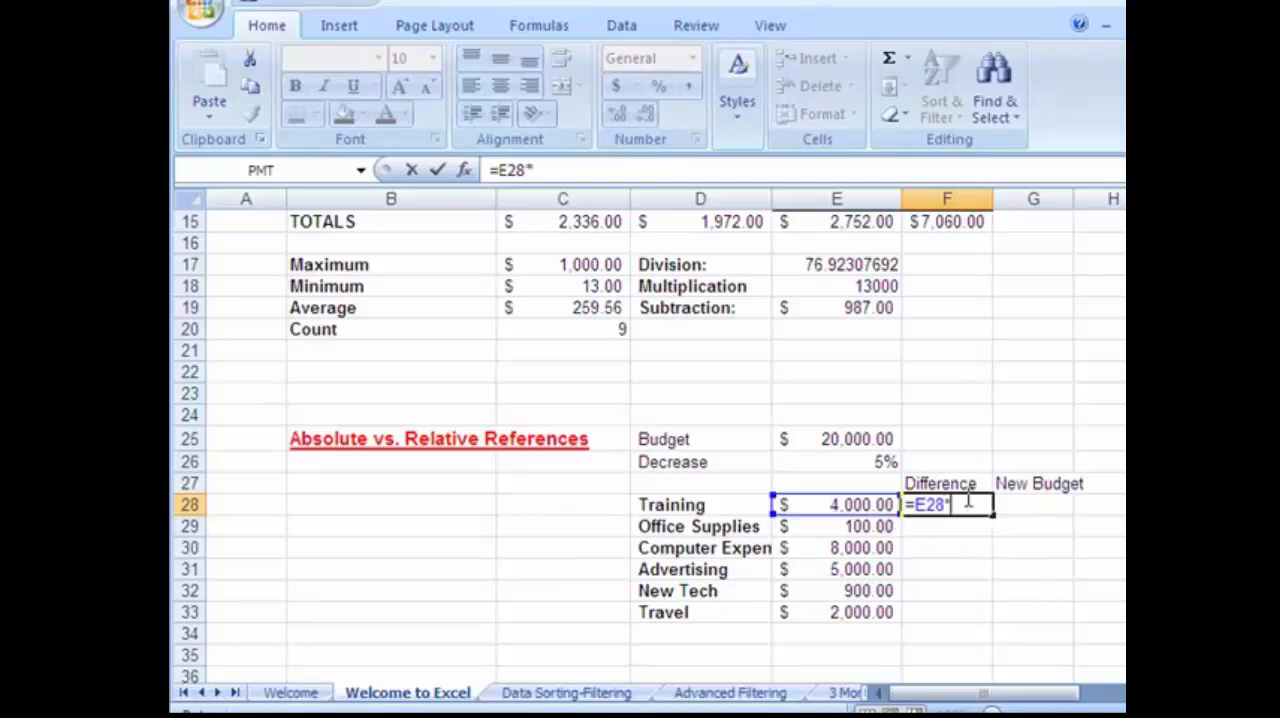
{"action": "left_click", "coordinate": [866, 461]}
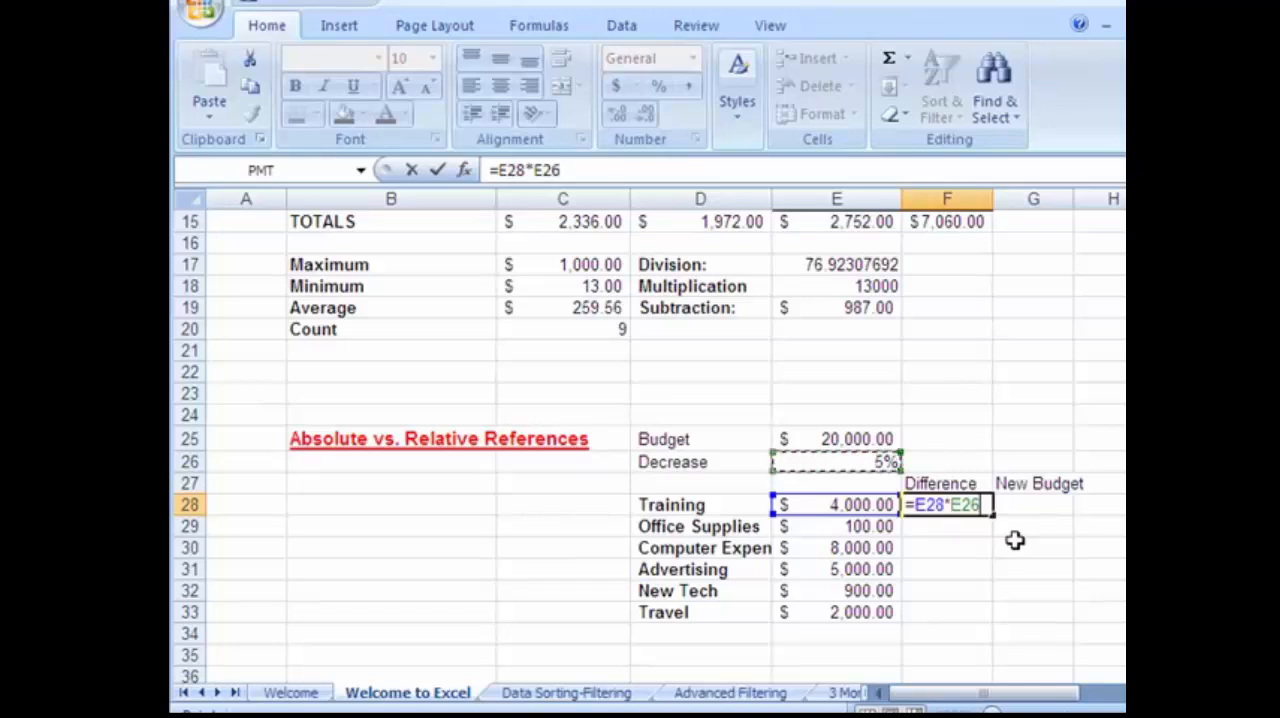
{"action": "key", "text": "Return"}
{"action": "left_click", "coordinate": [955, 505]}
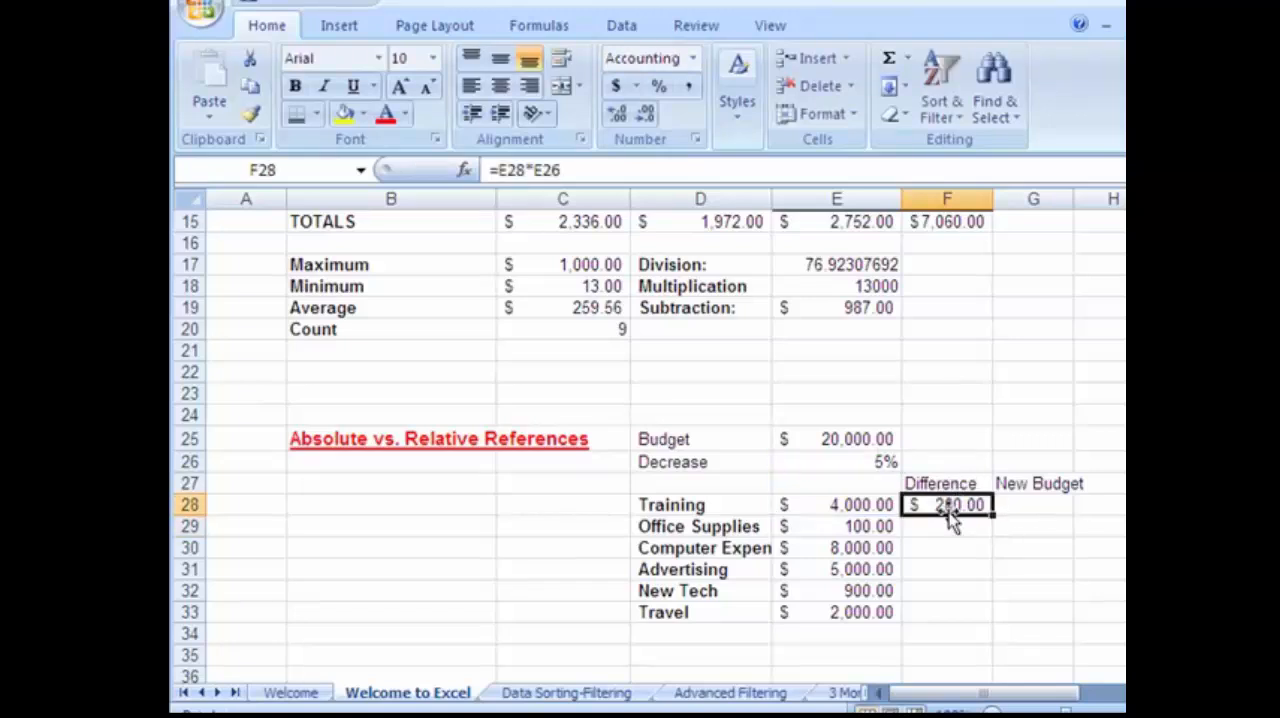
Enter the formula =E29*E26 in F29 to calculate the Office Supplies Difference.
{"action": "left_click", "coordinate": [931, 531]}
{"action": "left_click", "coordinate": [948, 506]}
{"action": "left_click", "coordinate": [940, 524]}
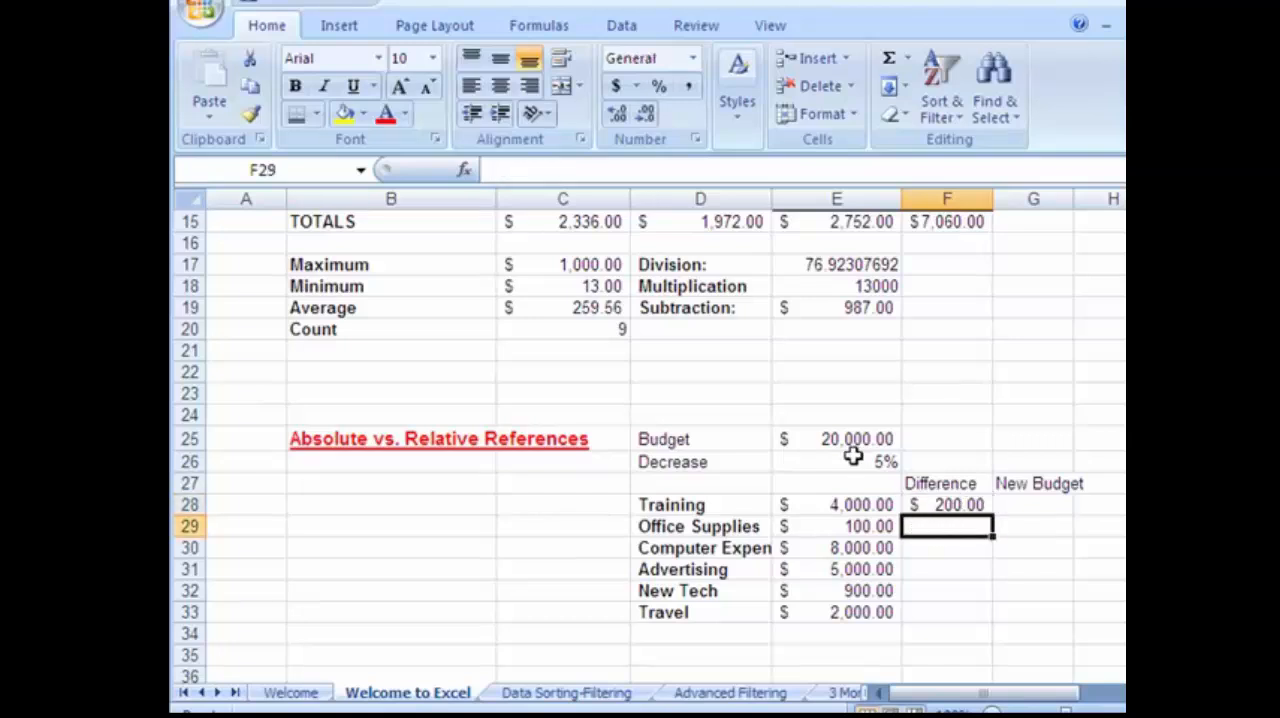
{"action": "type", "text": "="}
{"action": "left_click", "coordinate": [872, 530]}
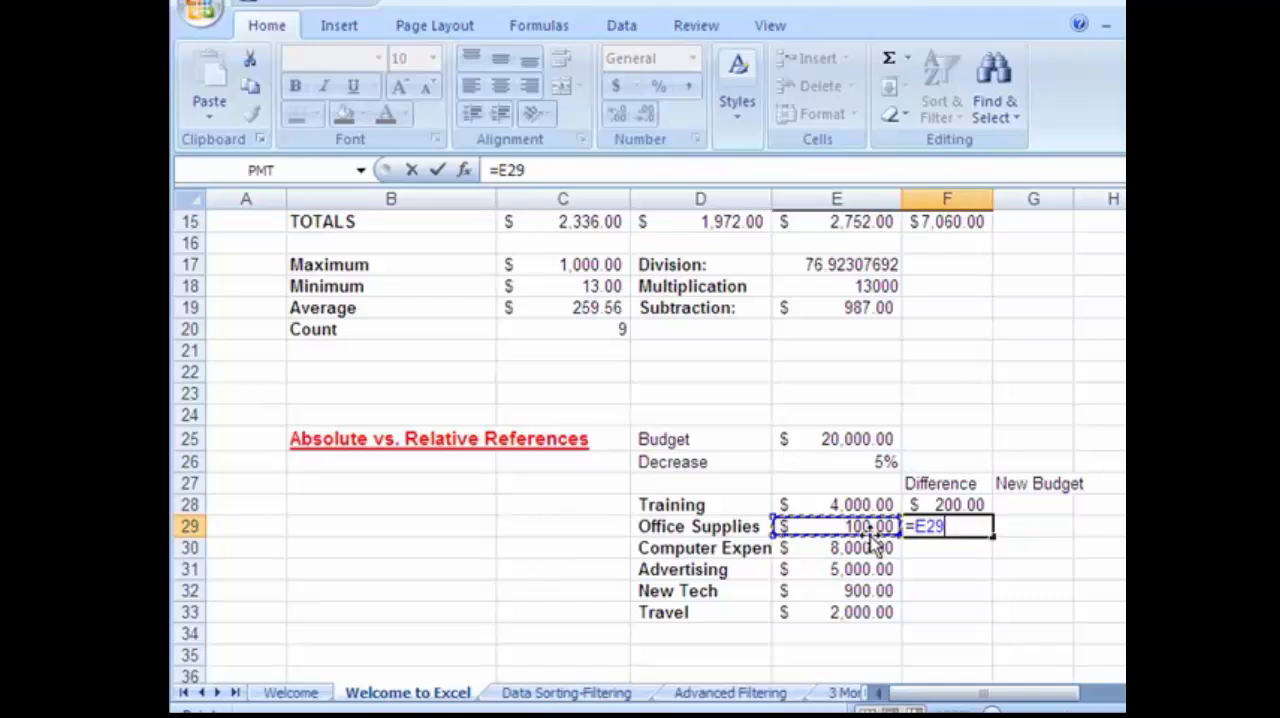
{"action": "type", "text": "*"}
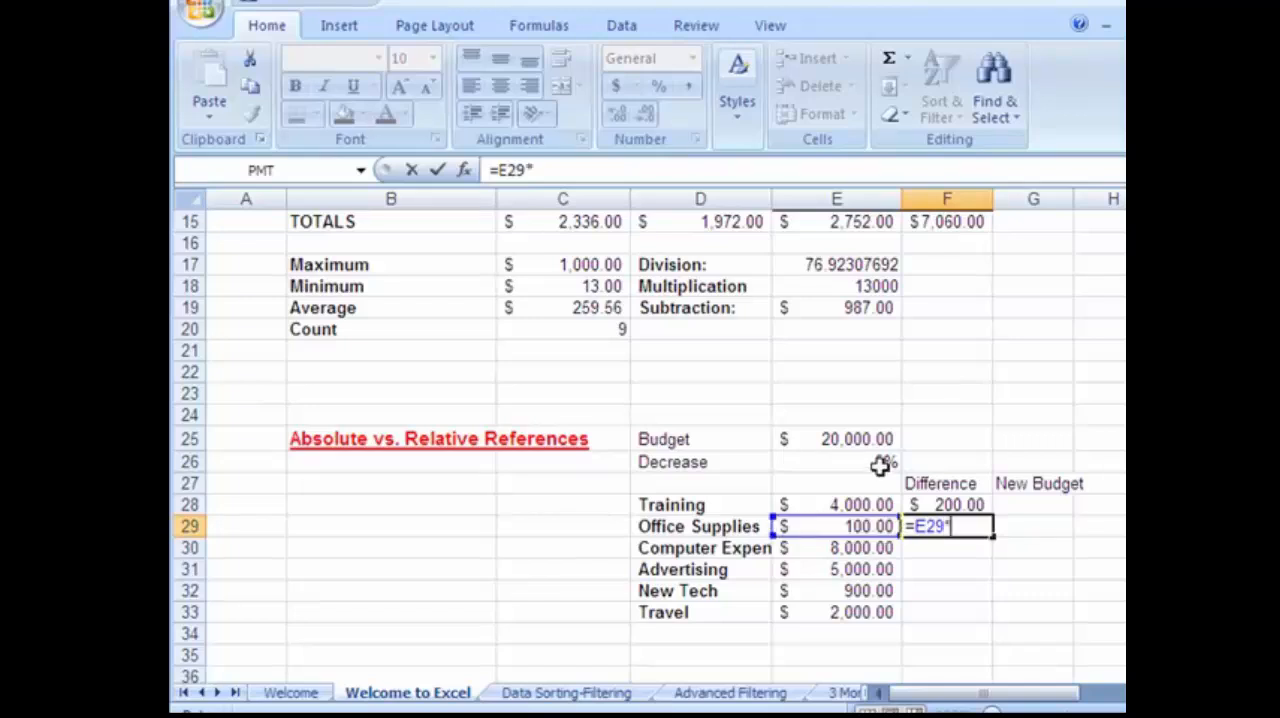
{"action": "left_click", "coordinate": [880, 465]}
{"action": "key", "text": "Return"}
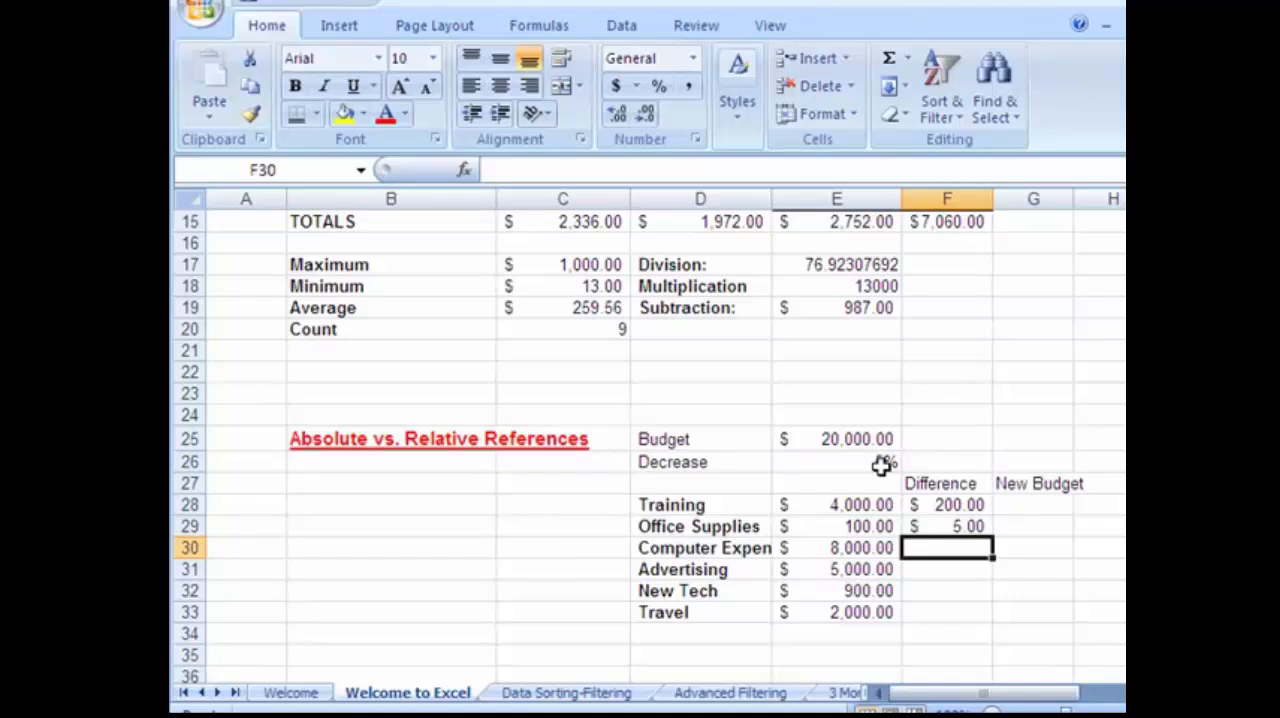
Fill the Office Supplies Difference formula from F29 down to F33 and widen column F to fit the values.
{"action": "left_click", "coordinate": [918, 528]}
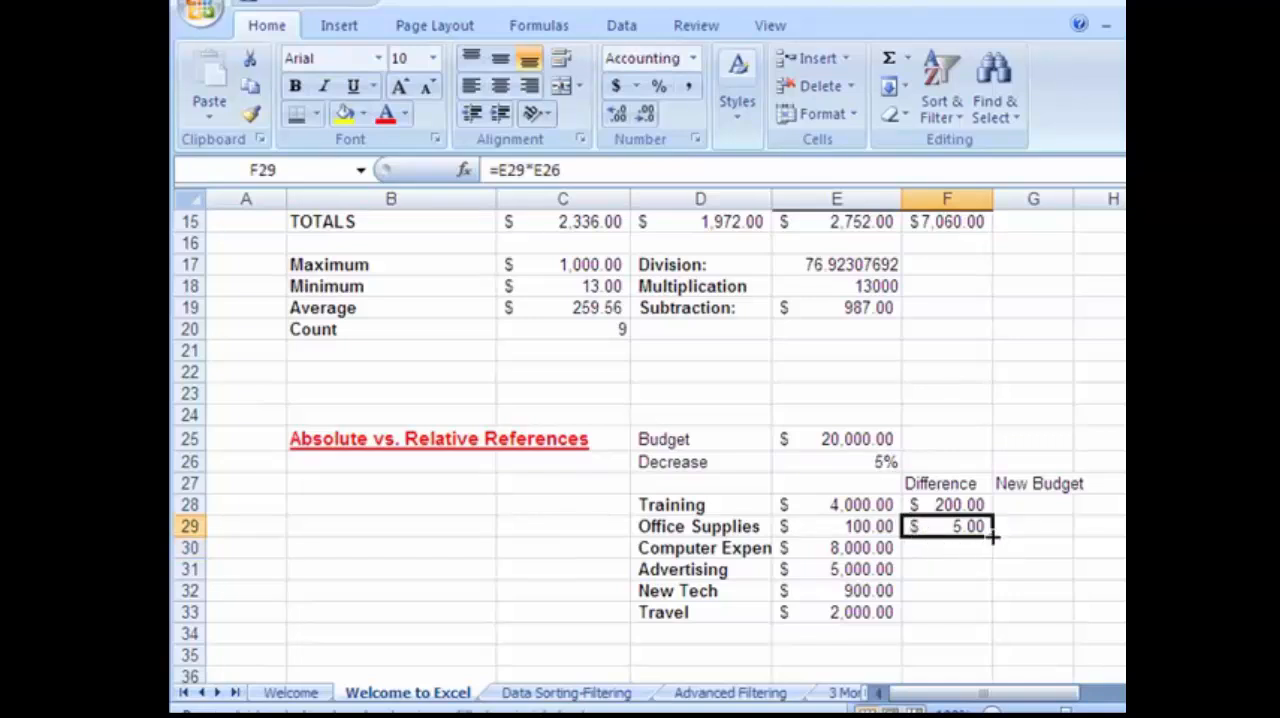
{"action": "left_click_drag", "start_coordinate": [993, 537], "coordinate": [994, 615]}
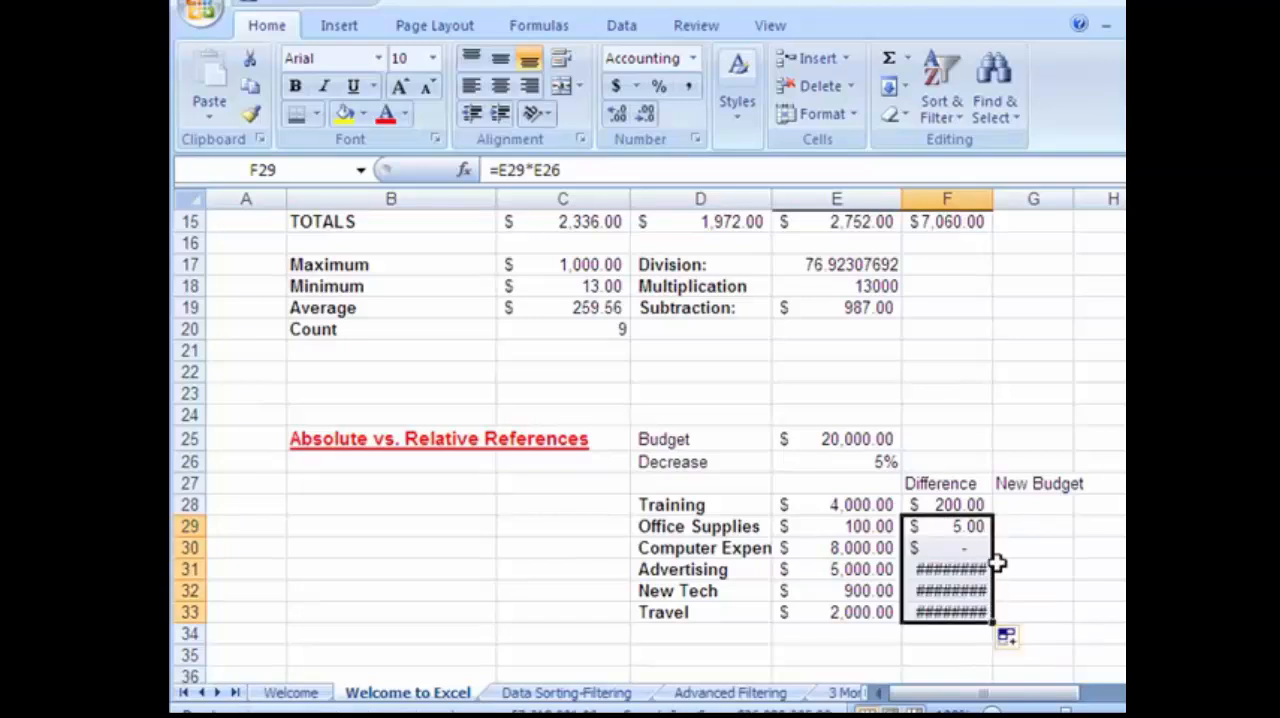
{"action": "left_click_drag", "start_coordinate": [993, 199], "coordinate": [1038, 191]}
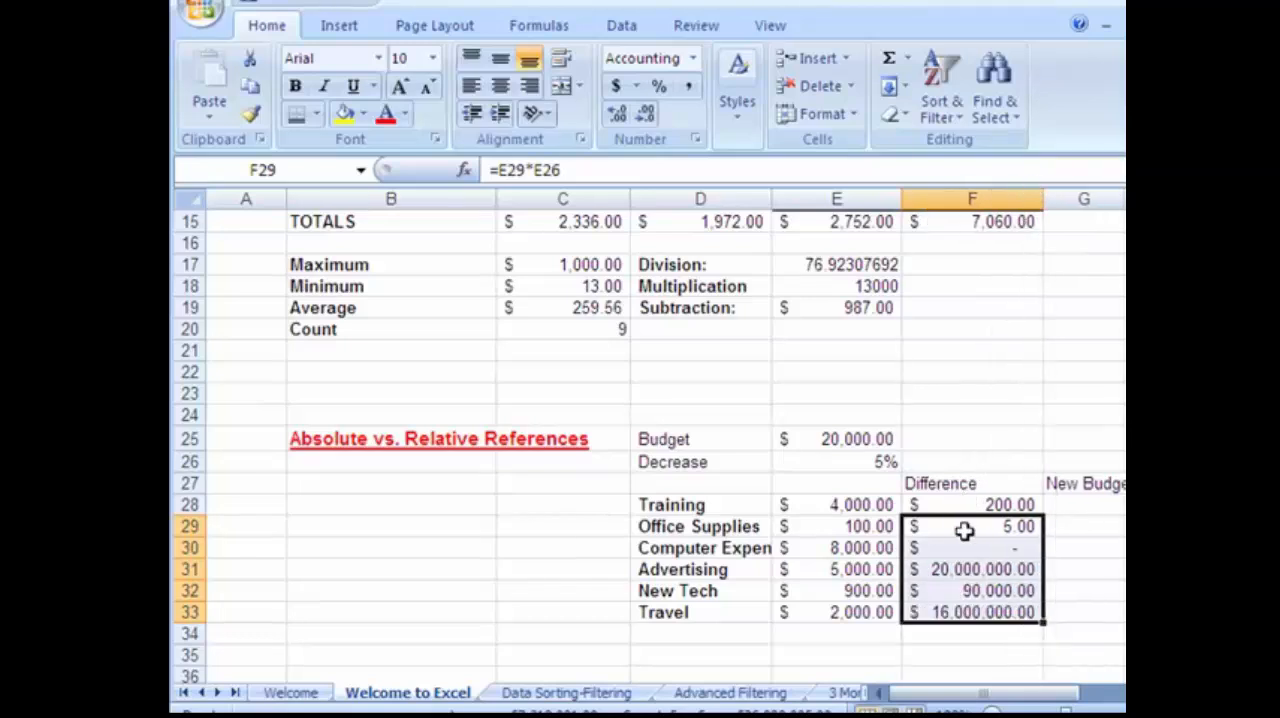
Open the Advertising Difference formula in F31 to examine which cells it references.
{"action": "left_click", "coordinate": [955, 569]}
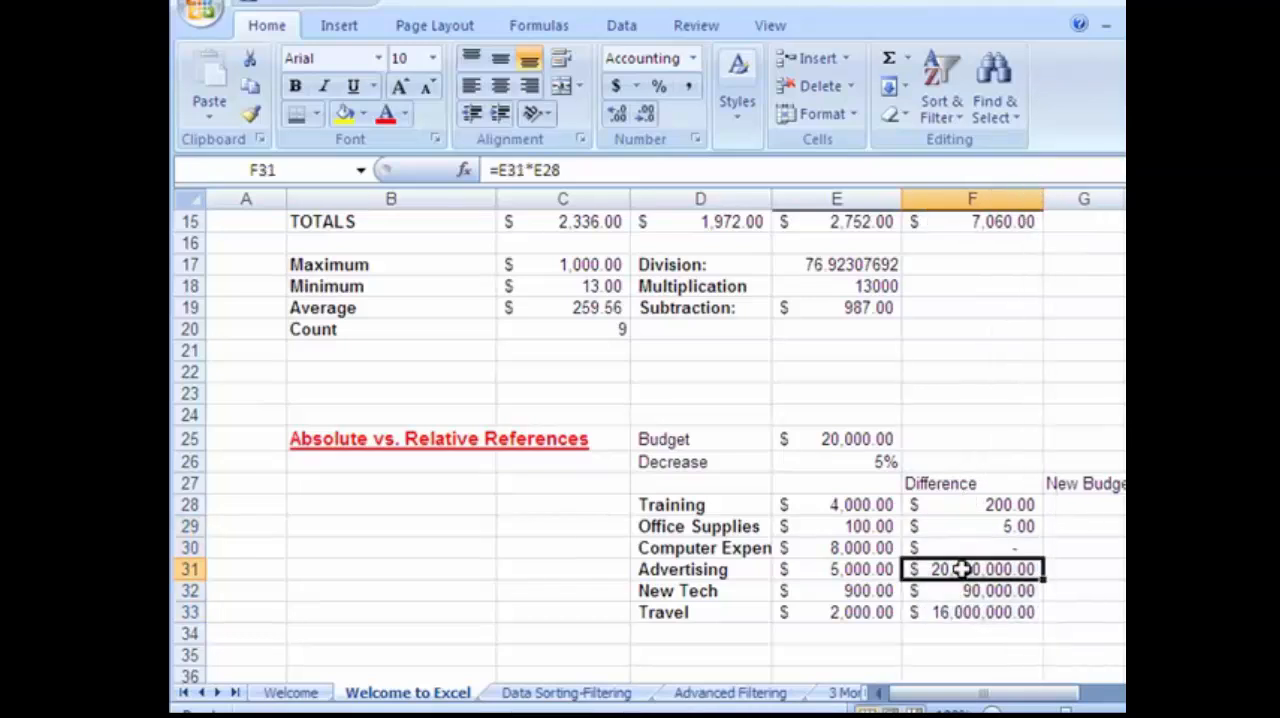
{"action": "left_click", "coordinate": [872, 569]}
{"action": "left_click", "coordinate": [932, 571]}
{"action": "left_click", "coordinate": [510, 171]}
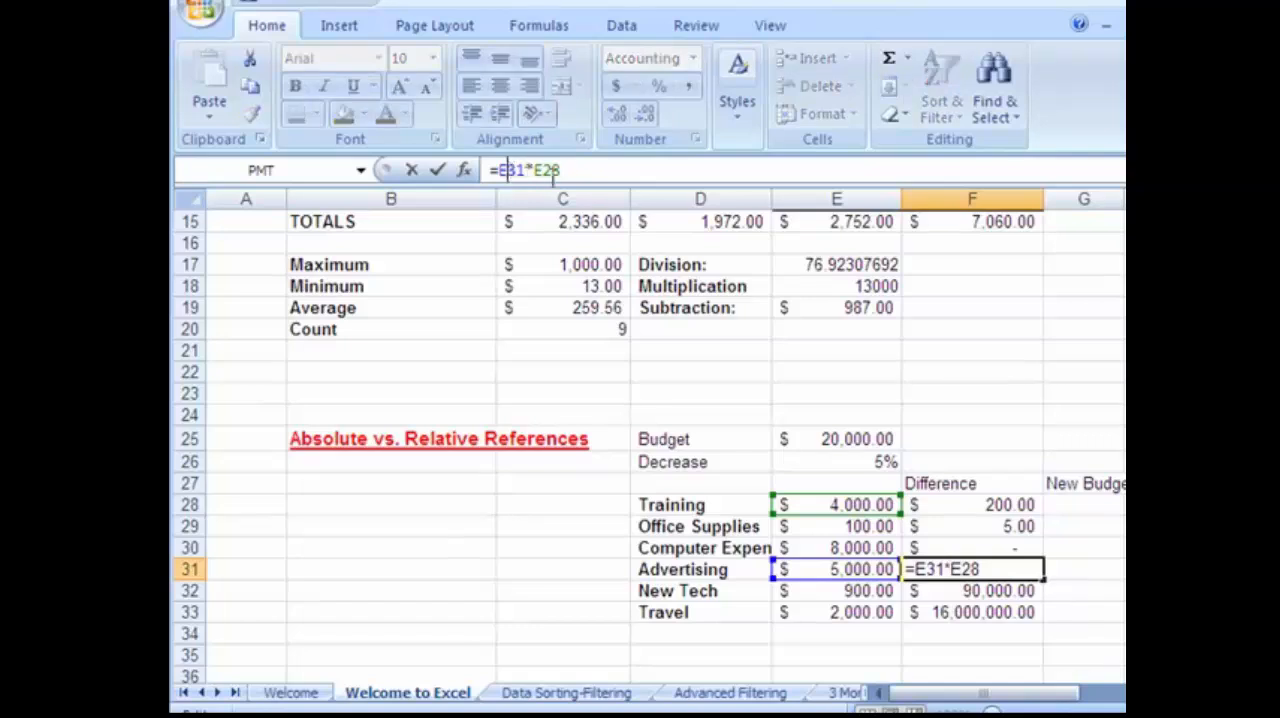
Make the E26 reference absolute in the Office Supplies Difference formula in F29, so it reads =E29*$E$26.
{"action": "left_click", "coordinate": [552, 171]}
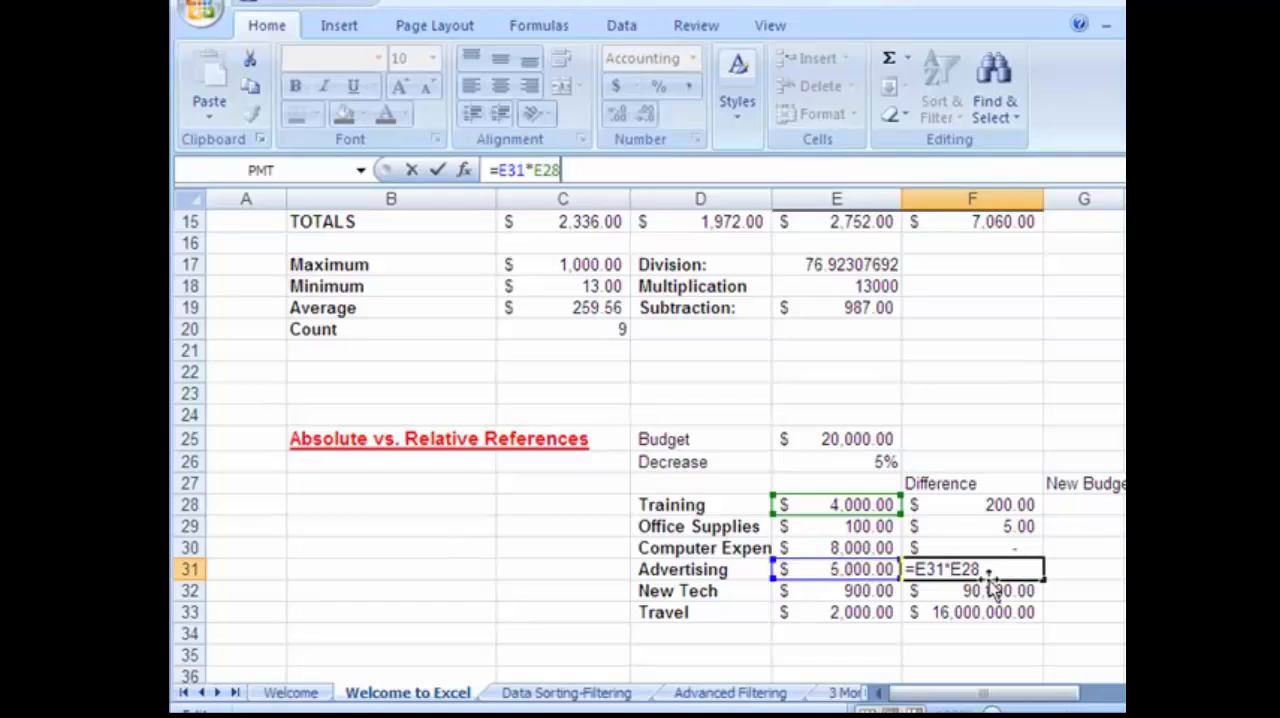
{"action": "left_click", "coordinate": [1022, 526]}
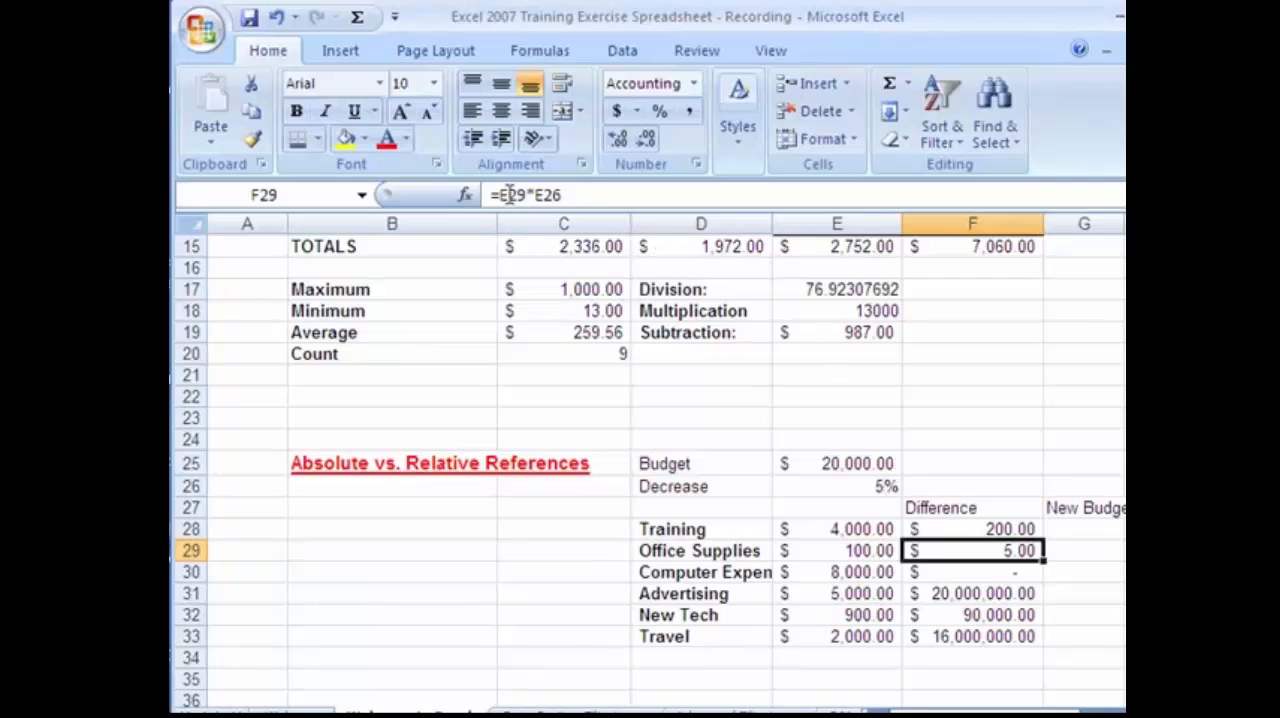
{"action": "left_click", "coordinate": [538, 195]}
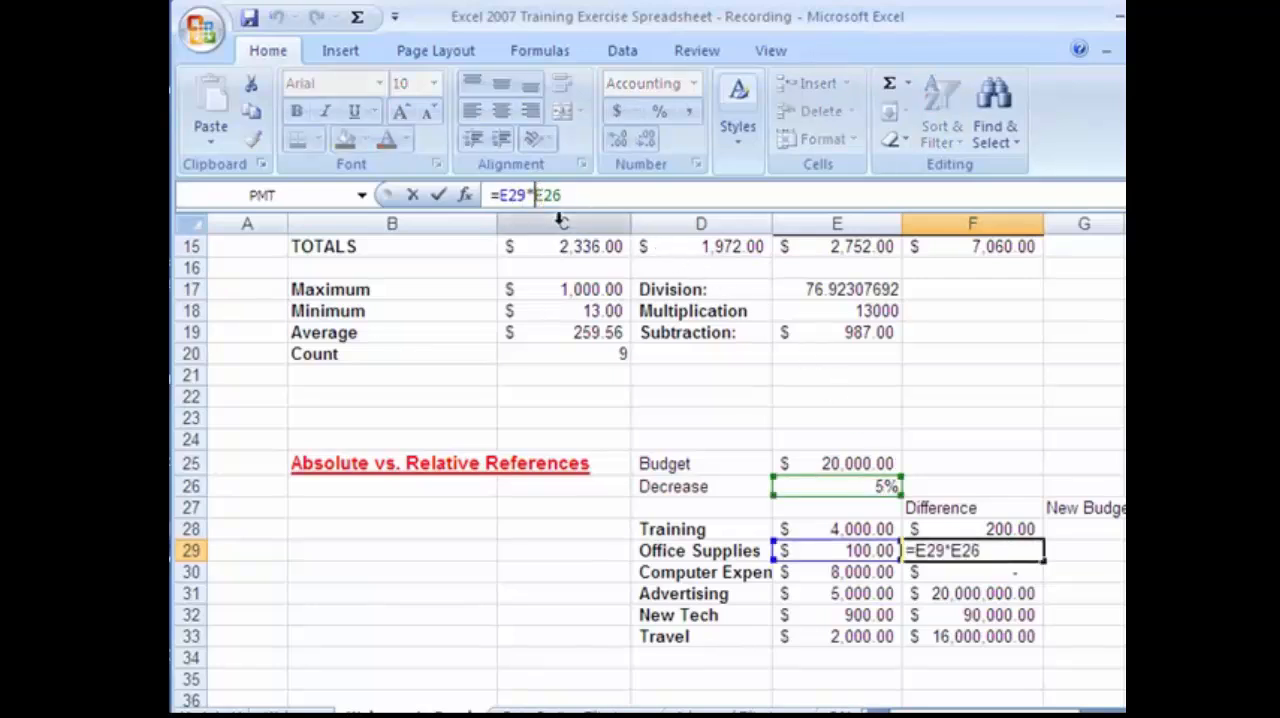
{"action": "key", "text": "F4"}
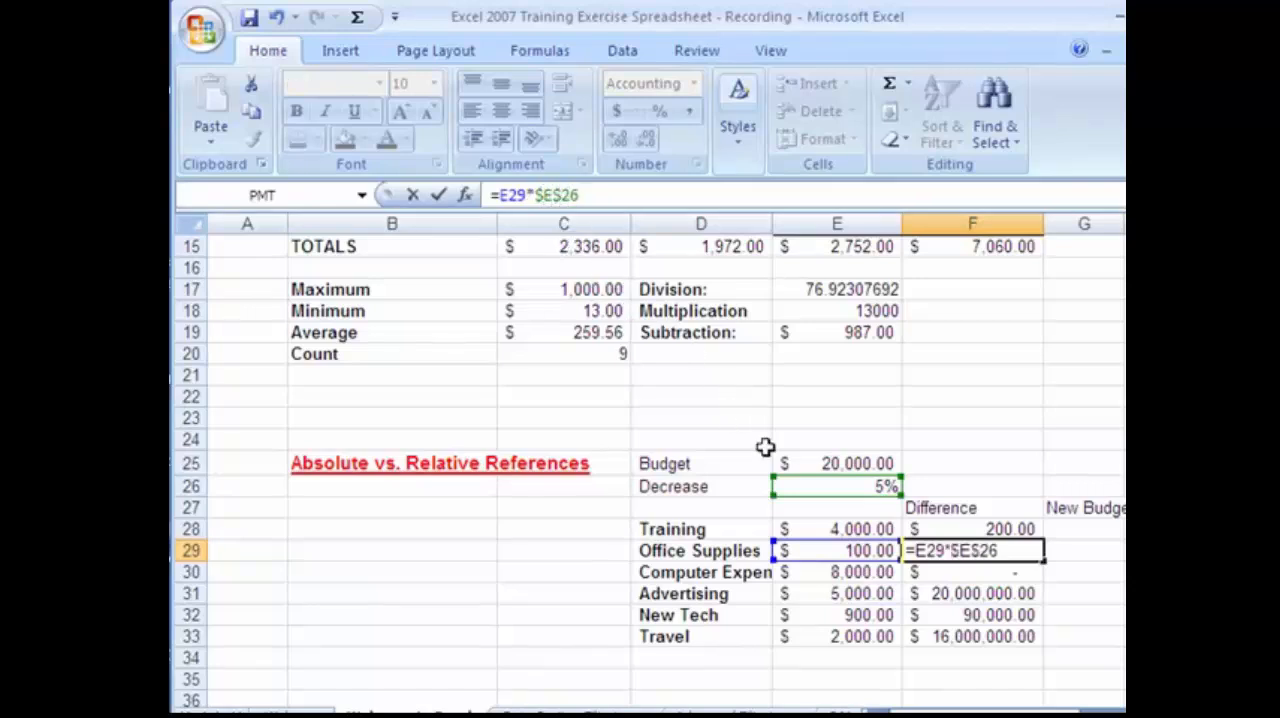
{"action": "type", "text": "$"}
{"action": "key", "text": "Return"}
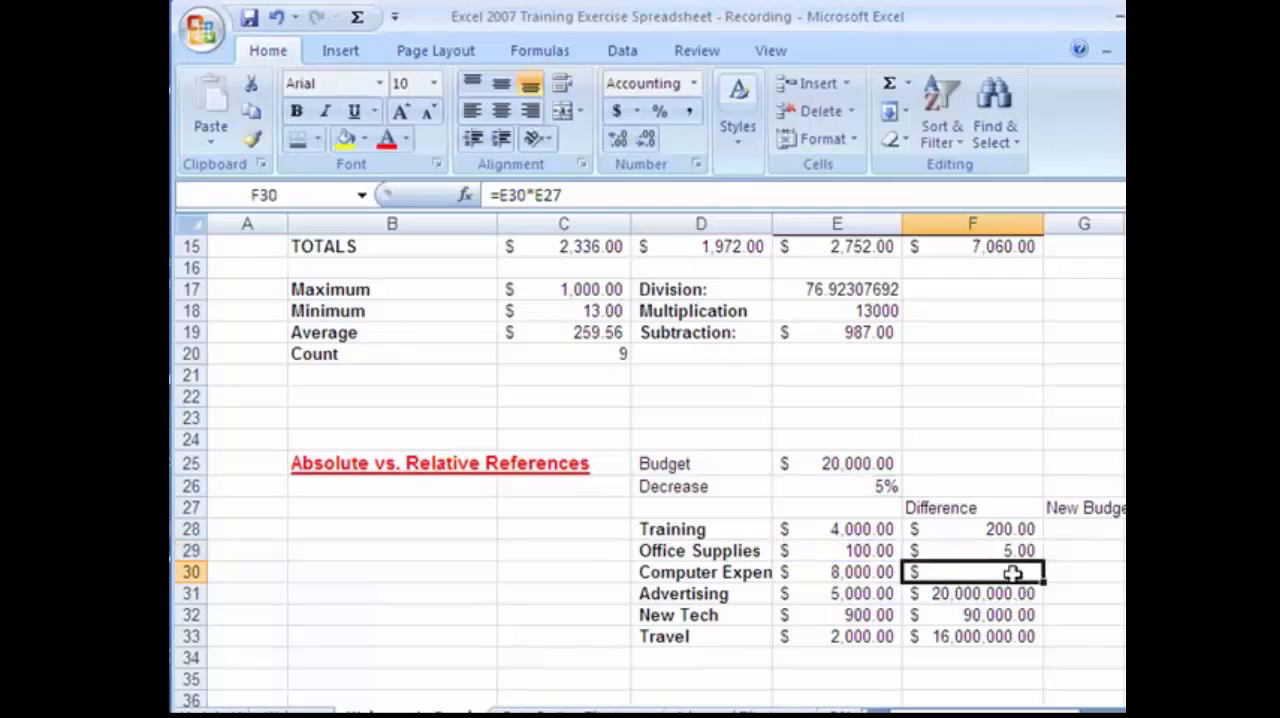
Fill the Office Supplies Difference formula with its absolute reference from F29 down to F33, and select F33 to review it.
{"action": "left_click", "coordinate": [1028, 550]}
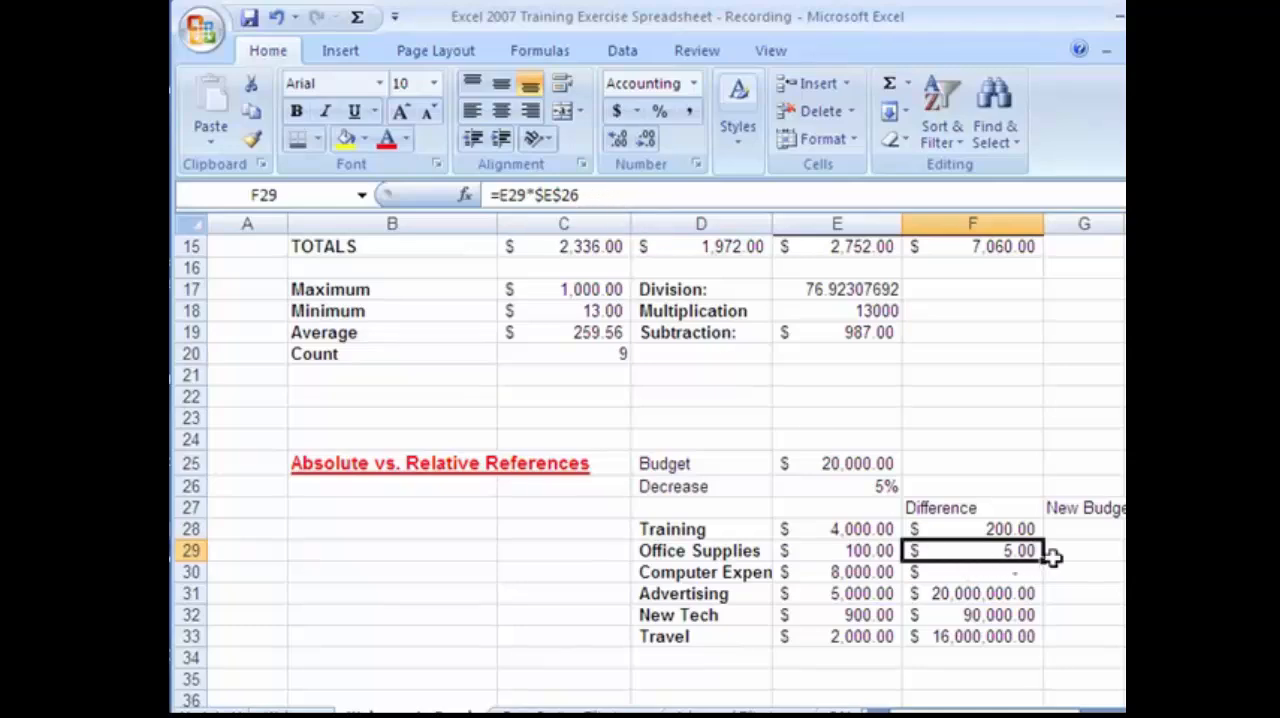
{"action": "left_click_drag", "start_coordinate": [1045, 559], "coordinate": [1034, 636]}
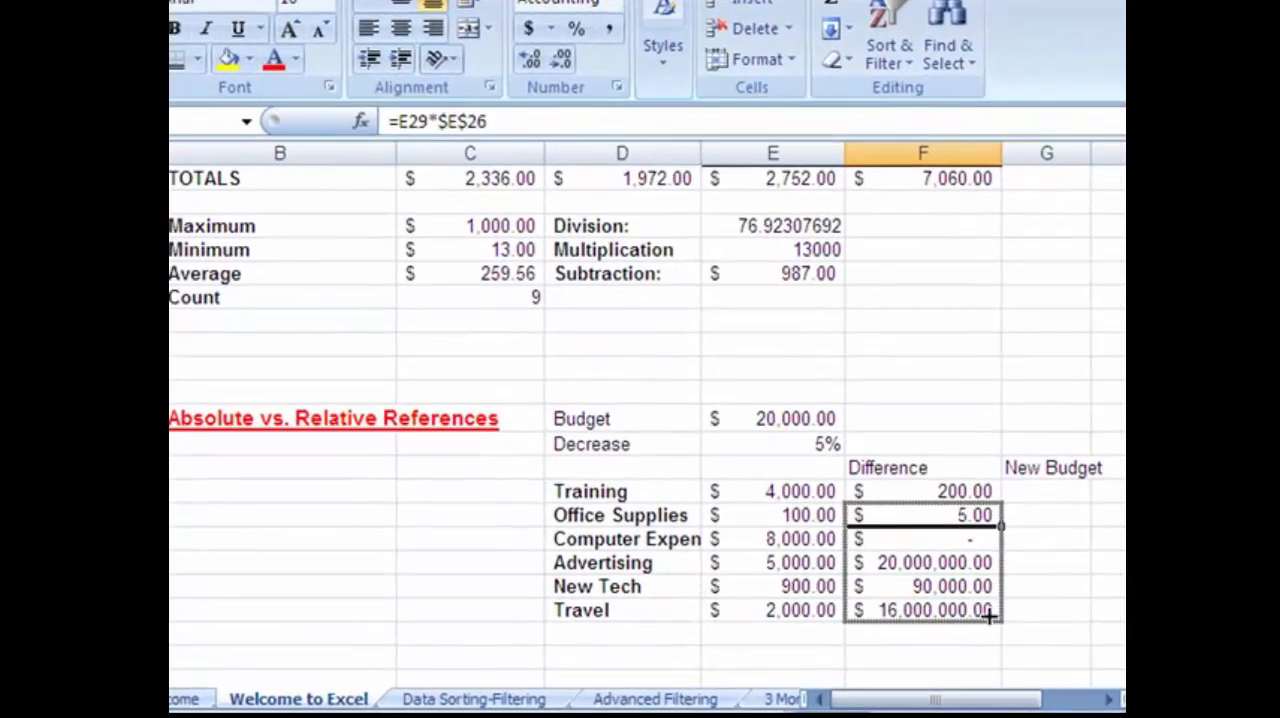
{"action": "left_click", "coordinate": [958, 609]}
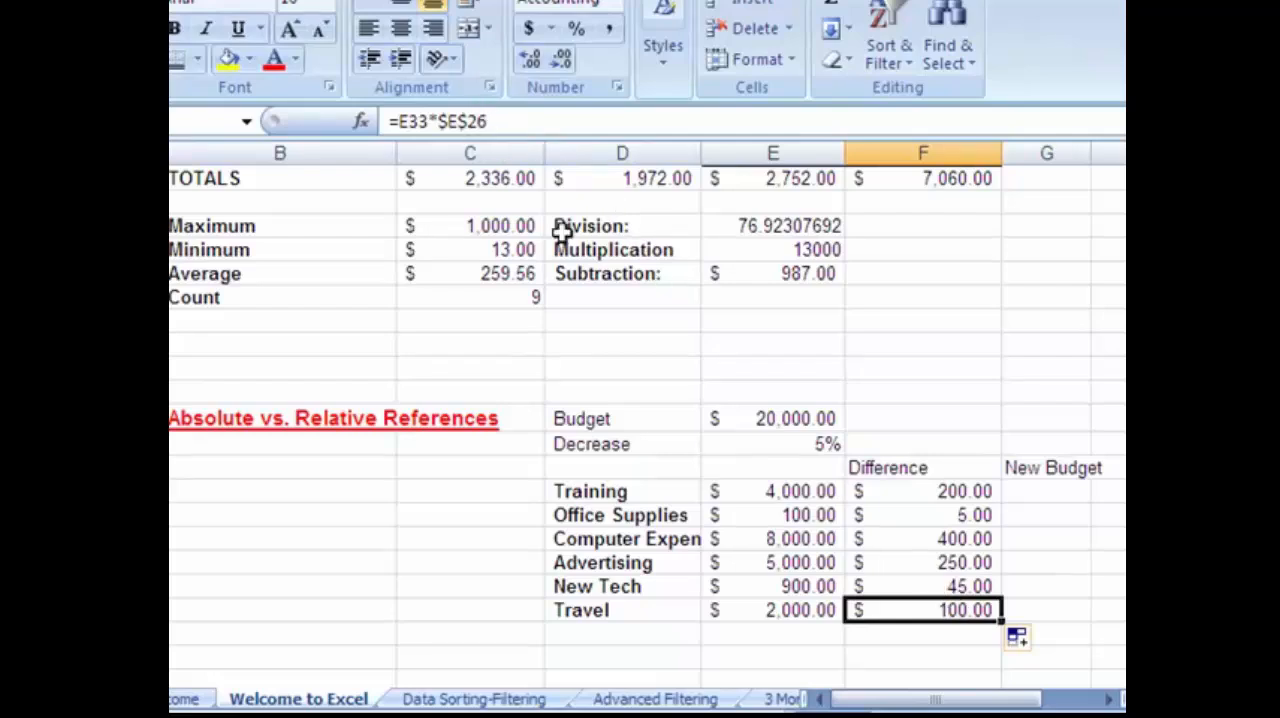
Review the Difference formulas in F29 through F32 to compare their relative and absolute references.
{"action": "left_click", "coordinate": [958, 535]}
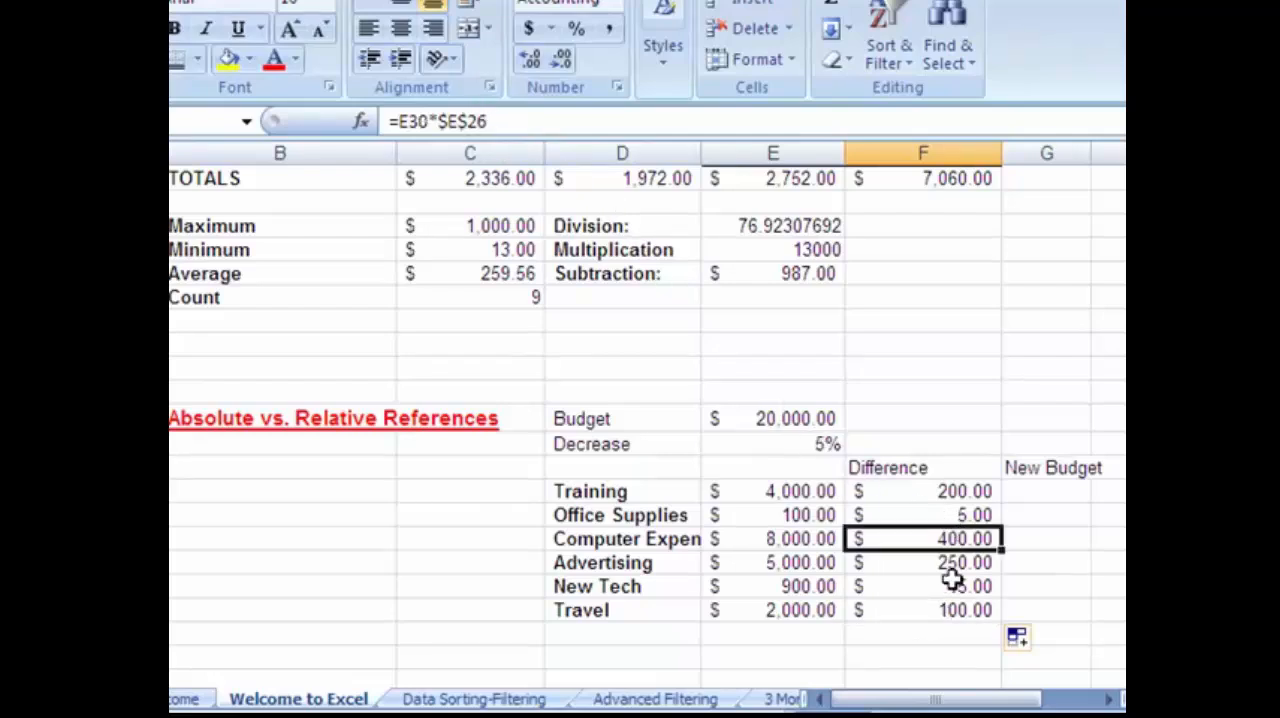
{"action": "left_click", "coordinate": [953, 580]}
{"action": "left_click", "coordinate": [962, 517]}
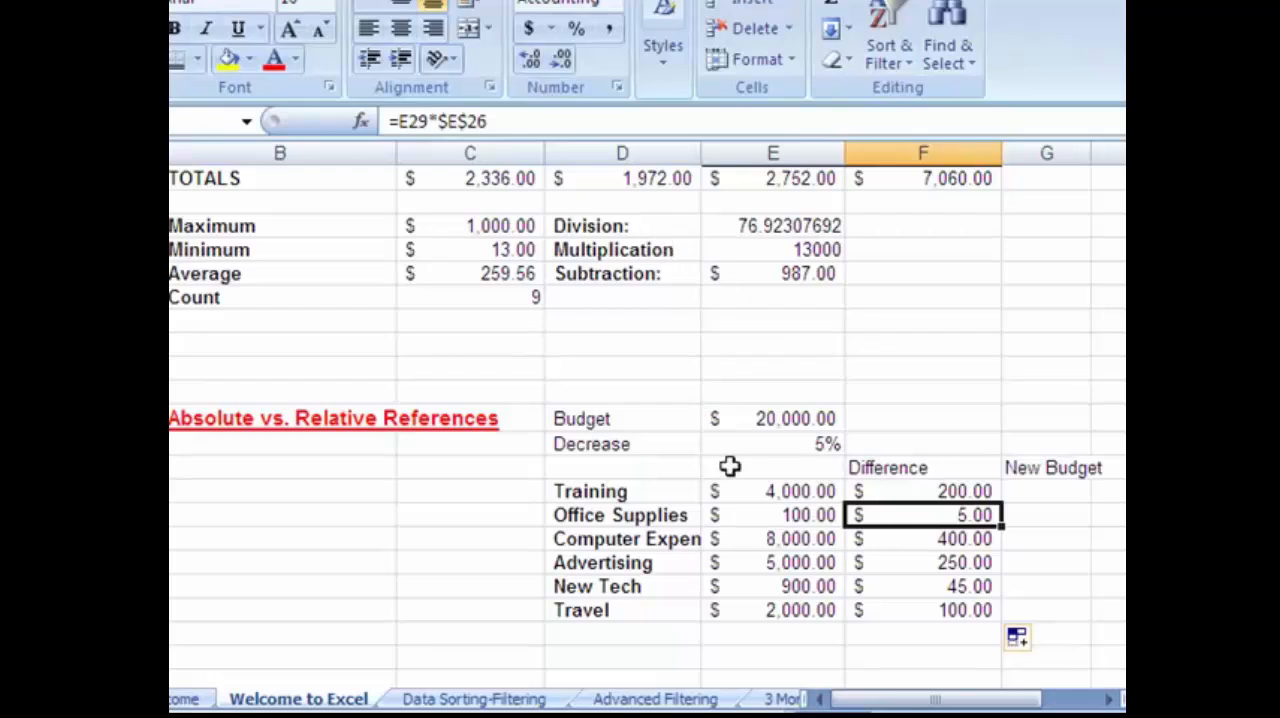
{"action": "left_click", "coordinate": [955, 541]}
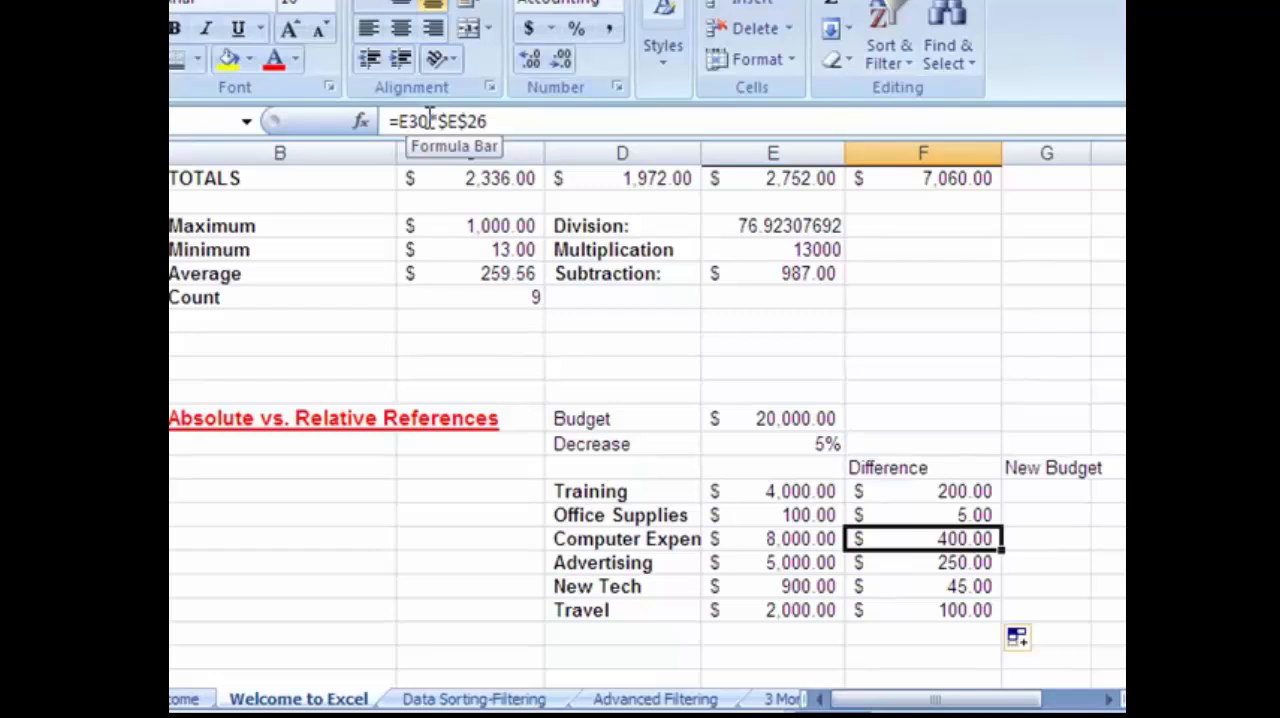
{"action": "left_click", "coordinate": [980, 563]}
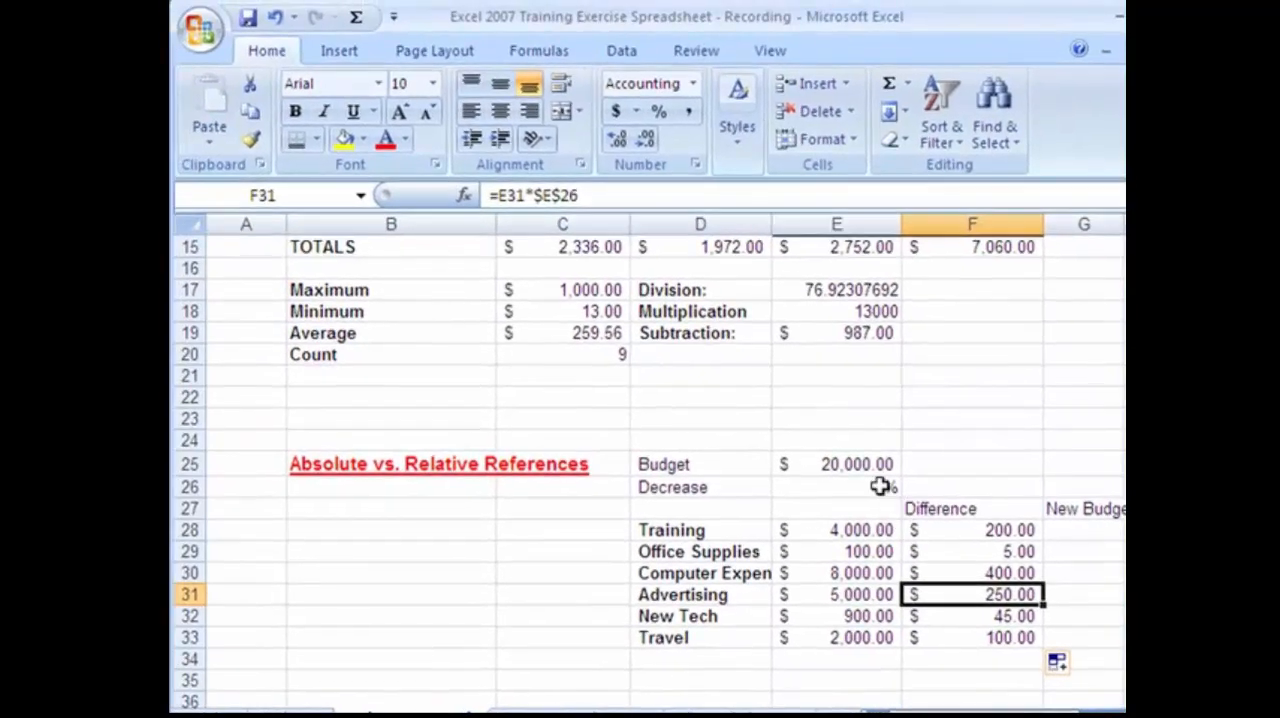
Open the Computer Expense Difference formula in F30 to trace its references, close it, and select the Decrease percentage in E26.
{"action": "left_click", "coordinate": [992, 572]}
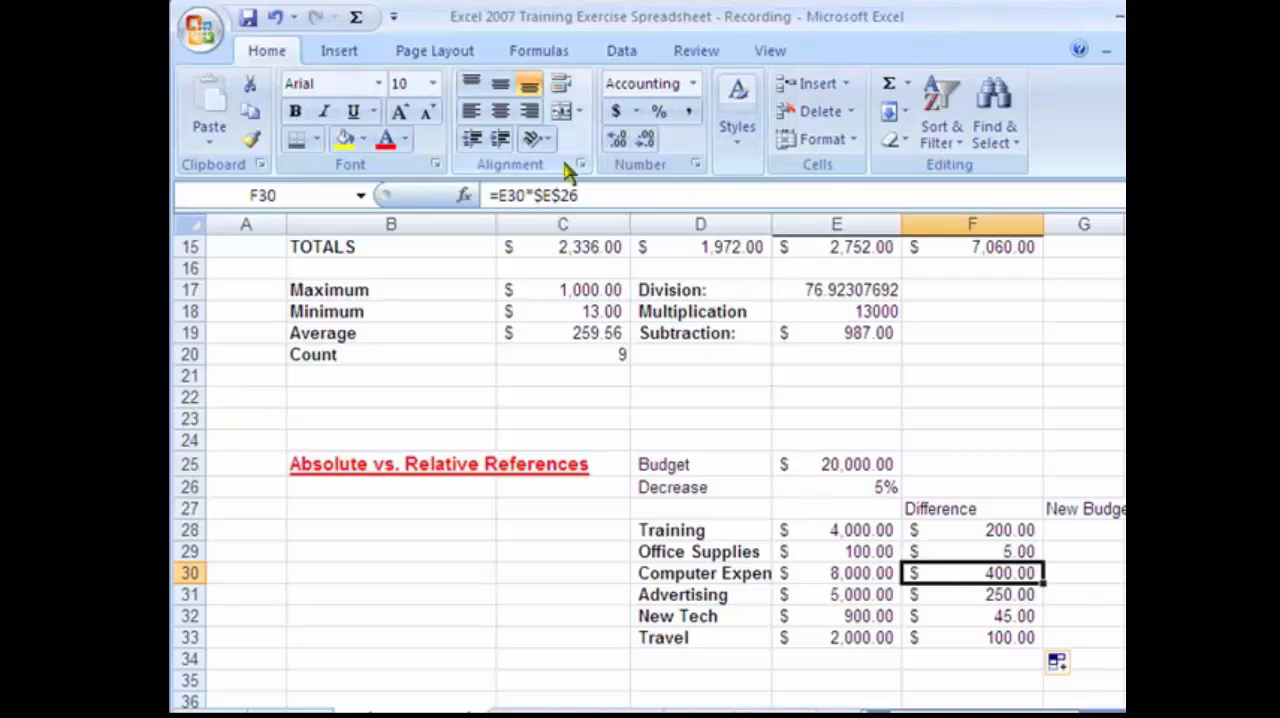
{"action": "left_click_drag", "start_coordinate": [541, 196], "coordinate": [534, 197]}
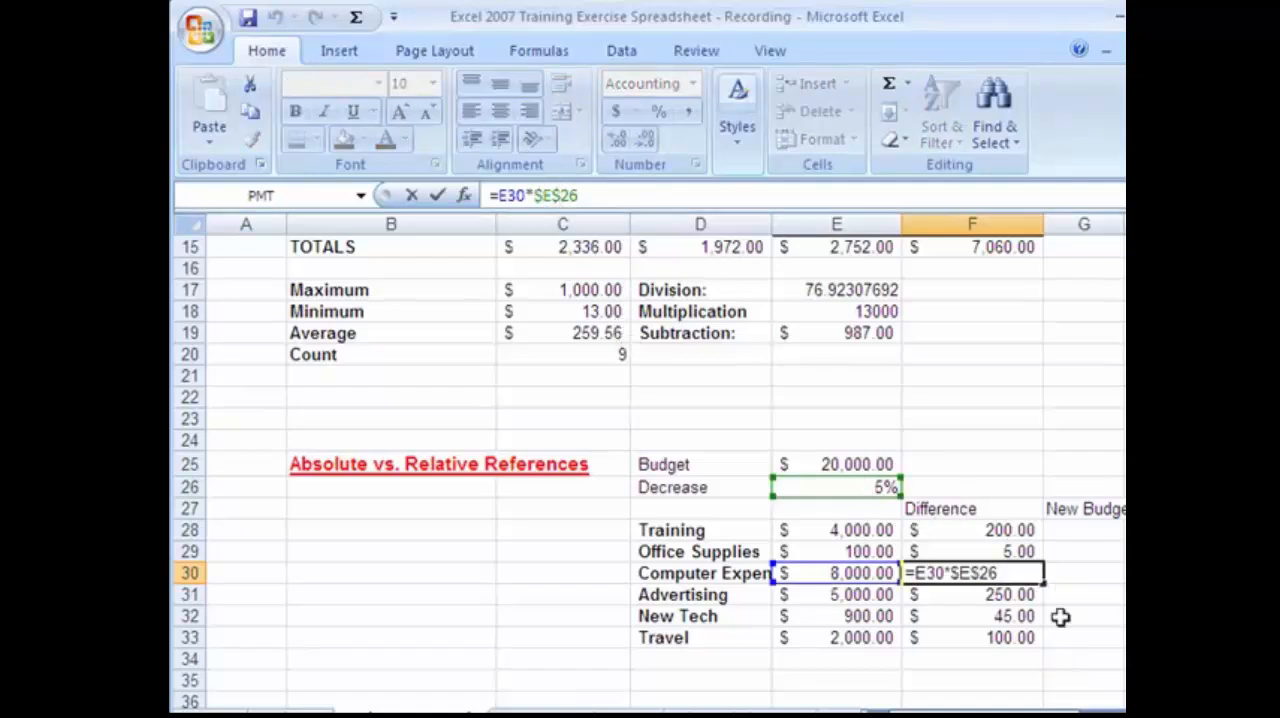
{"action": "key", "text": "Return"}
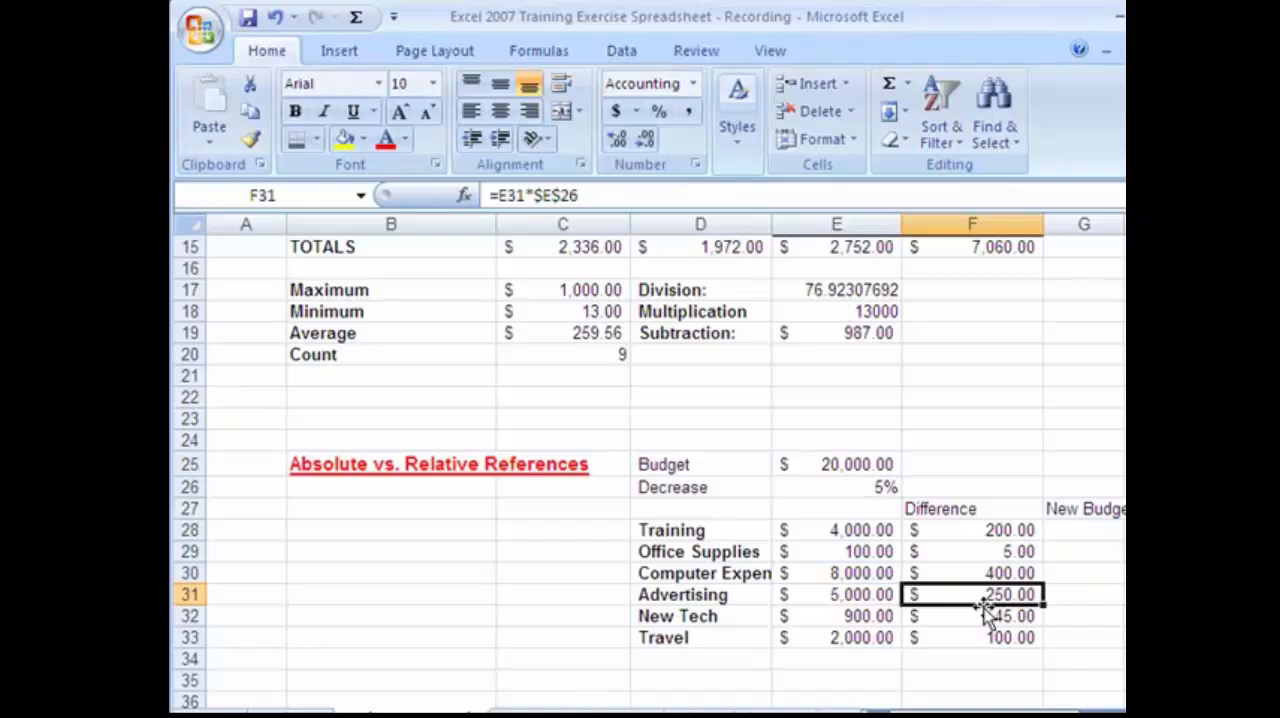
{"action": "left_click", "coordinate": [872, 487]}
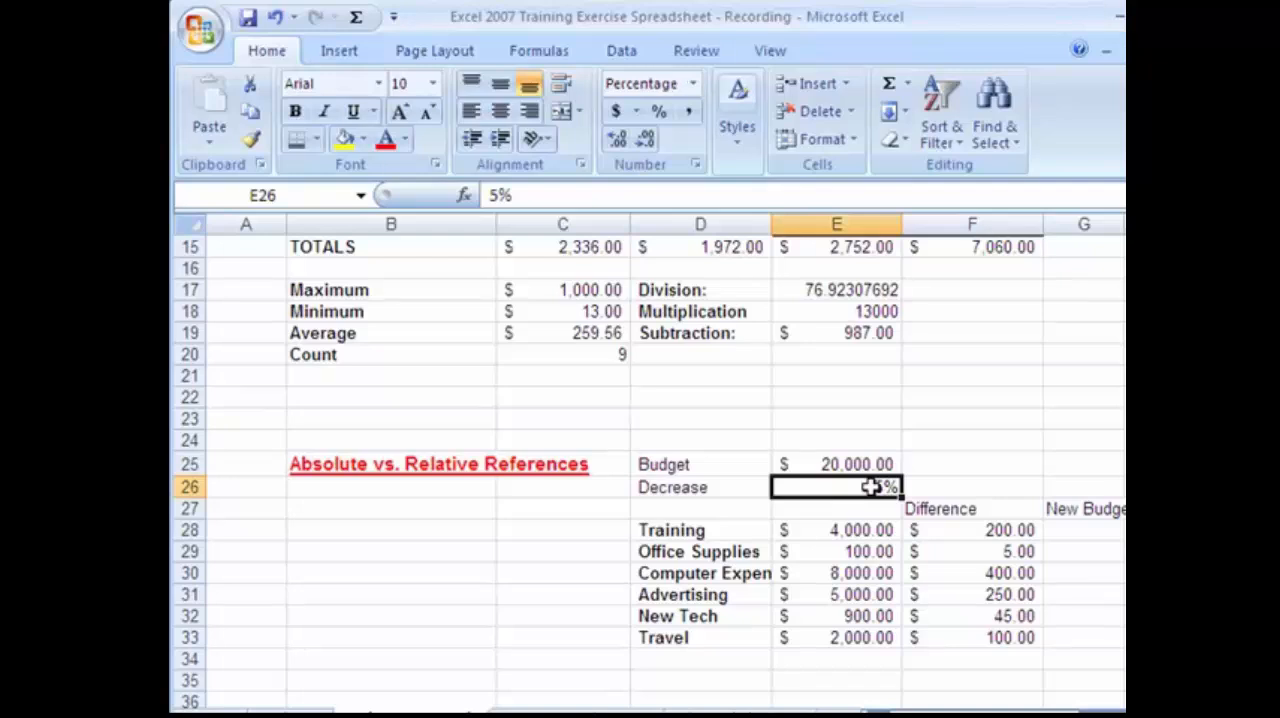
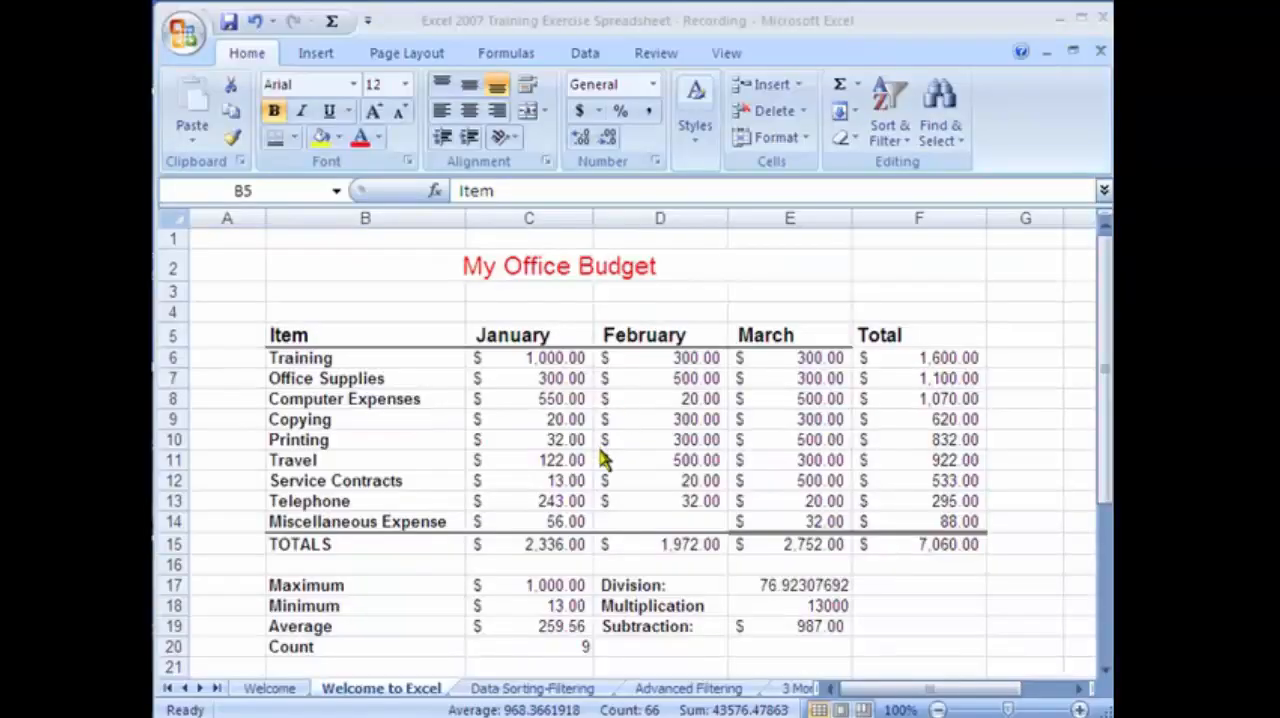
Format the range B5:F20 as a table with headers, using Table Style Medium 3.
{"action": "left_click", "coordinate": [421, 394]}
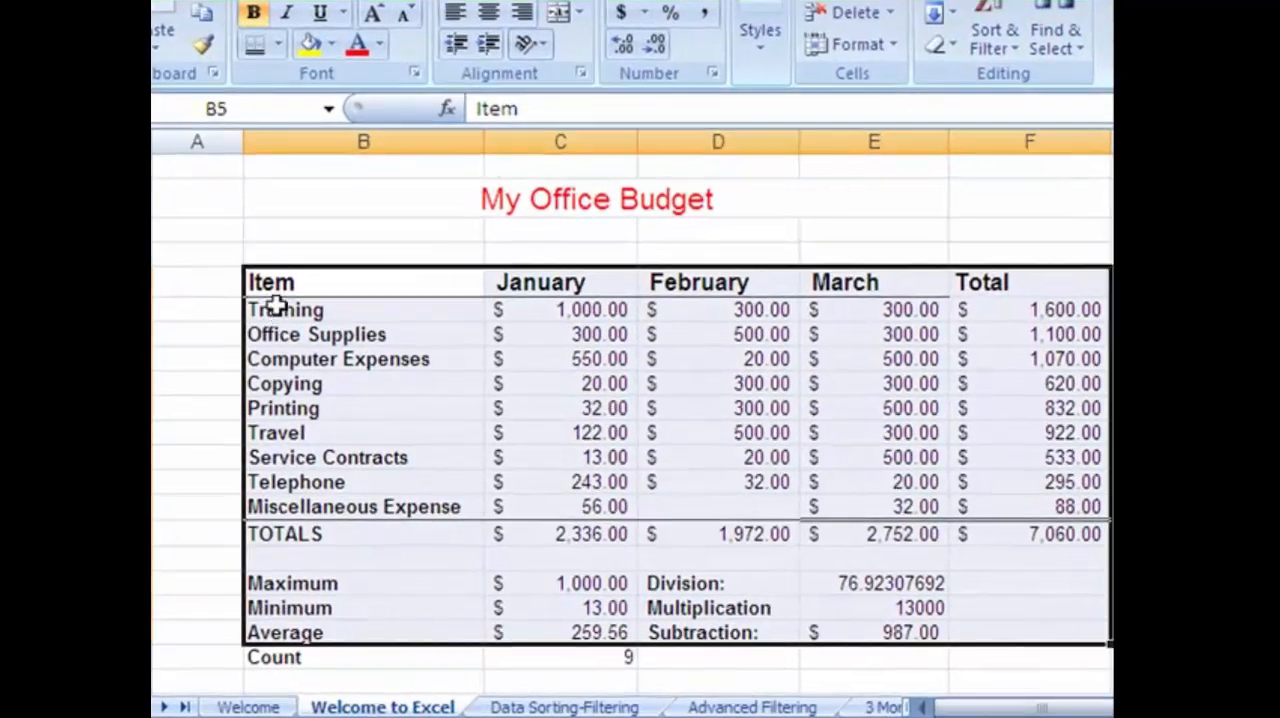
{"action": "left_click", "coordinate": [281, 356]}
{"action": "left_click_drag", "start_coordinate": [278, 287], "coordinate": [948, 674]}
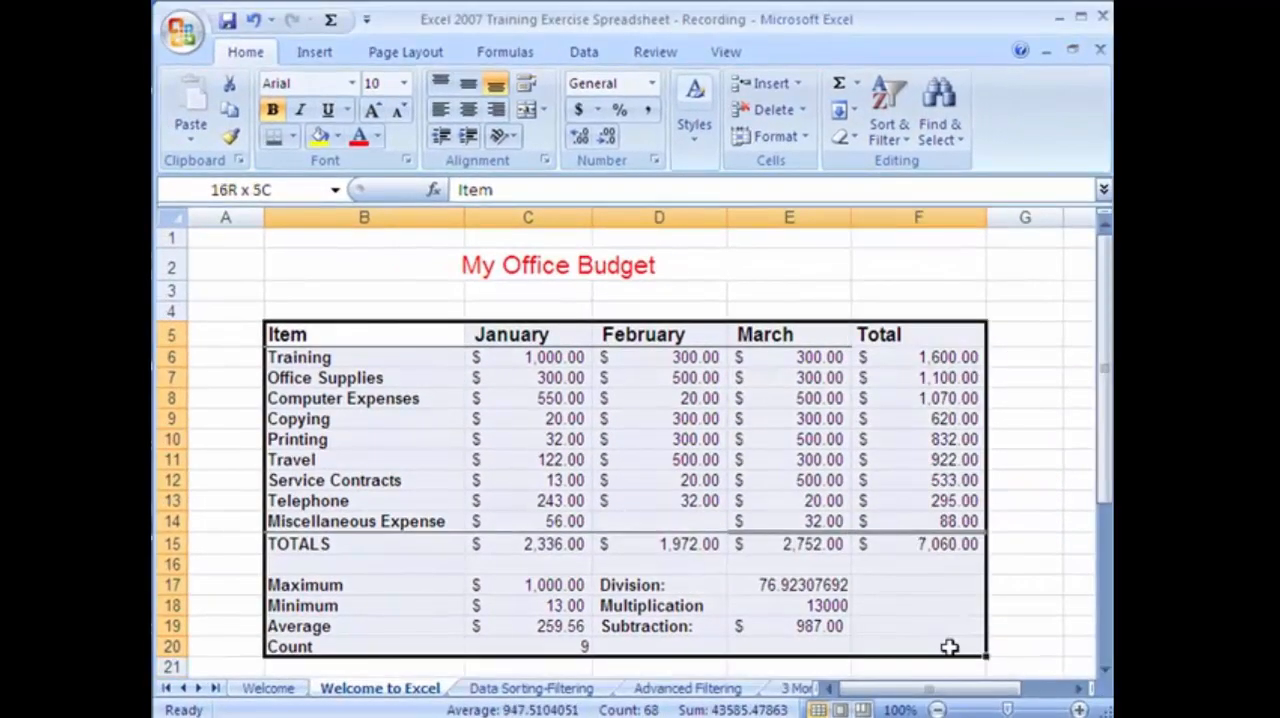
{"action": "left_click_drag", "start_coordinate": [948, 646], "coordinate": [949, 646]}
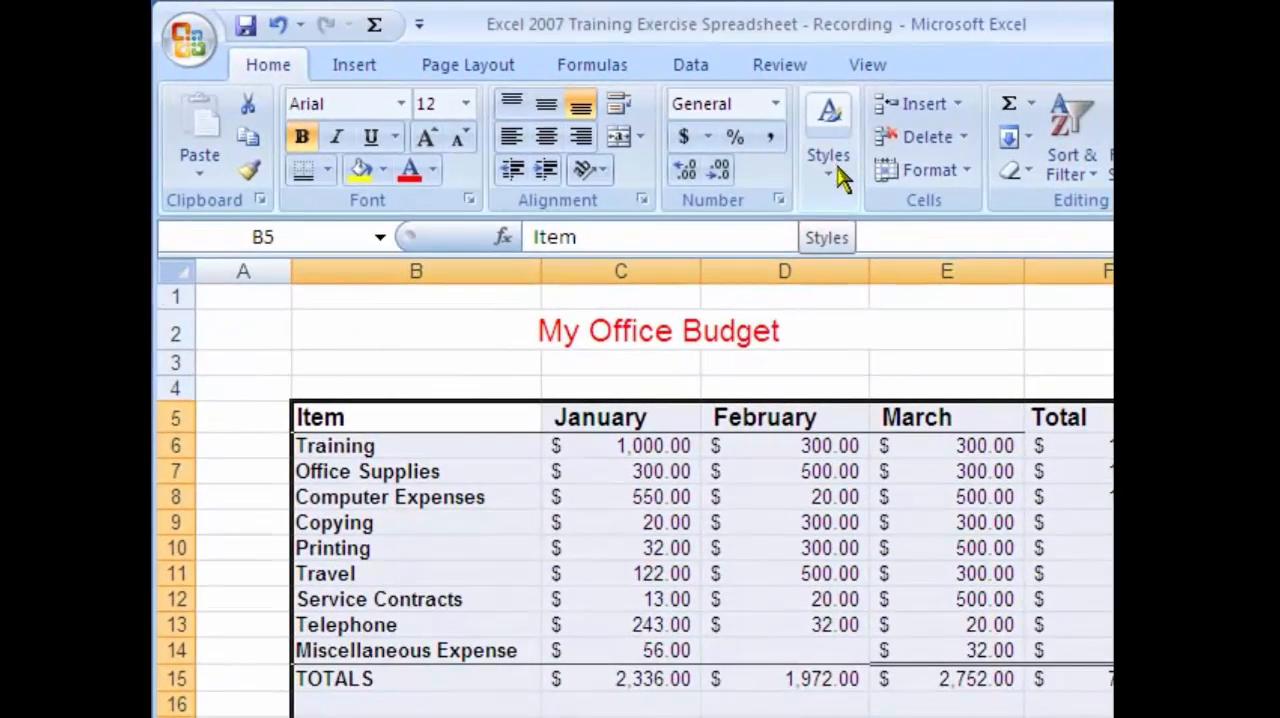
{"action": "left_click", "coordinate": [837, 185]}
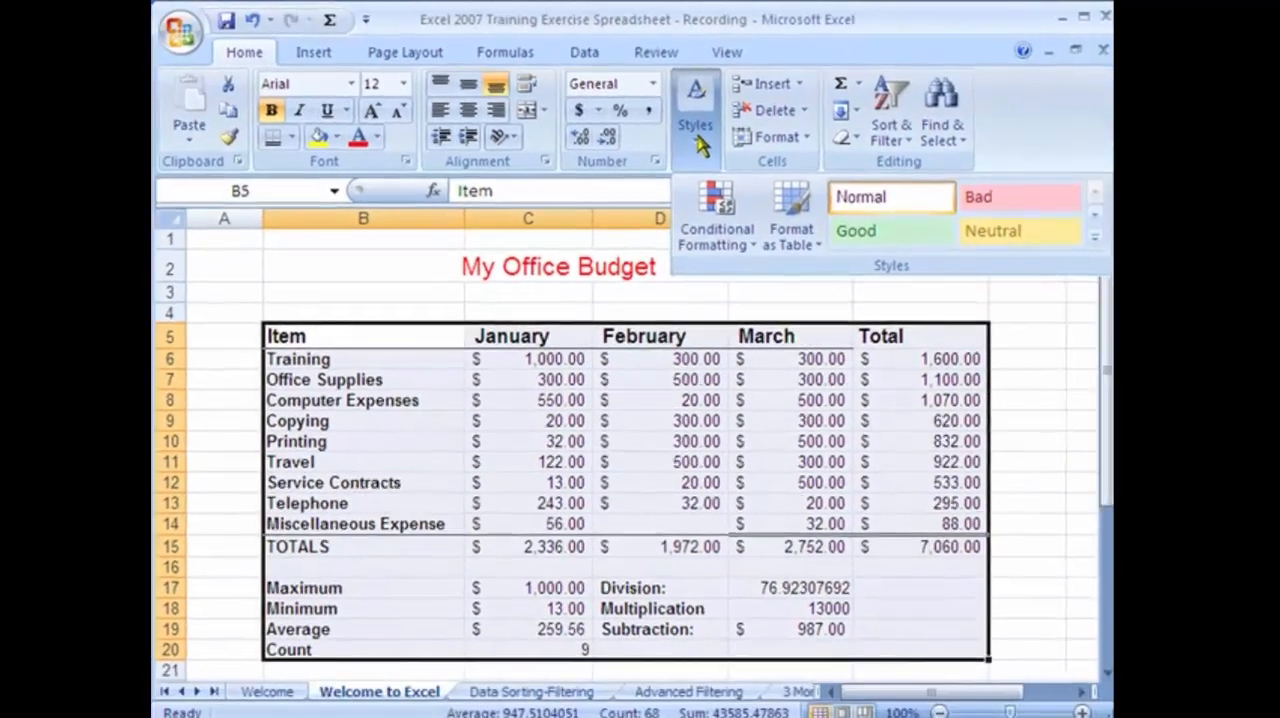
{"action": "left_click", "coordinate": [822, 258]}
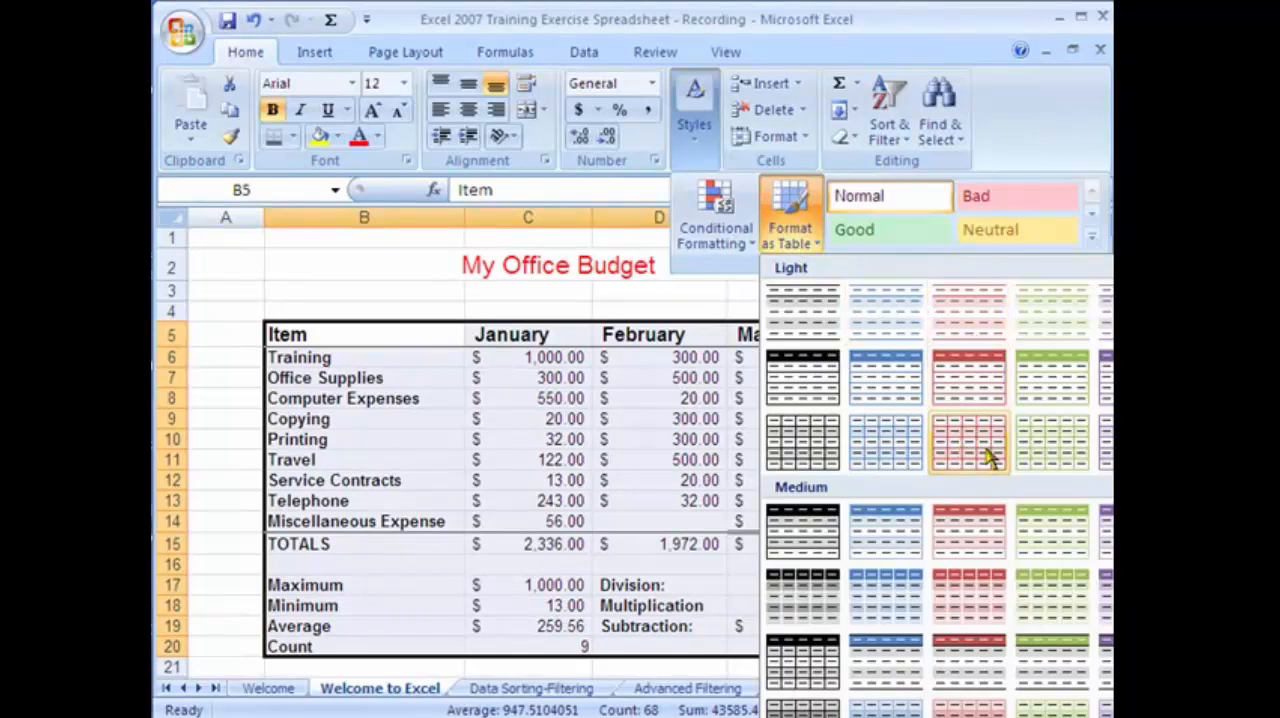
{"action": "left_click", "coordinate": [958, 541]}
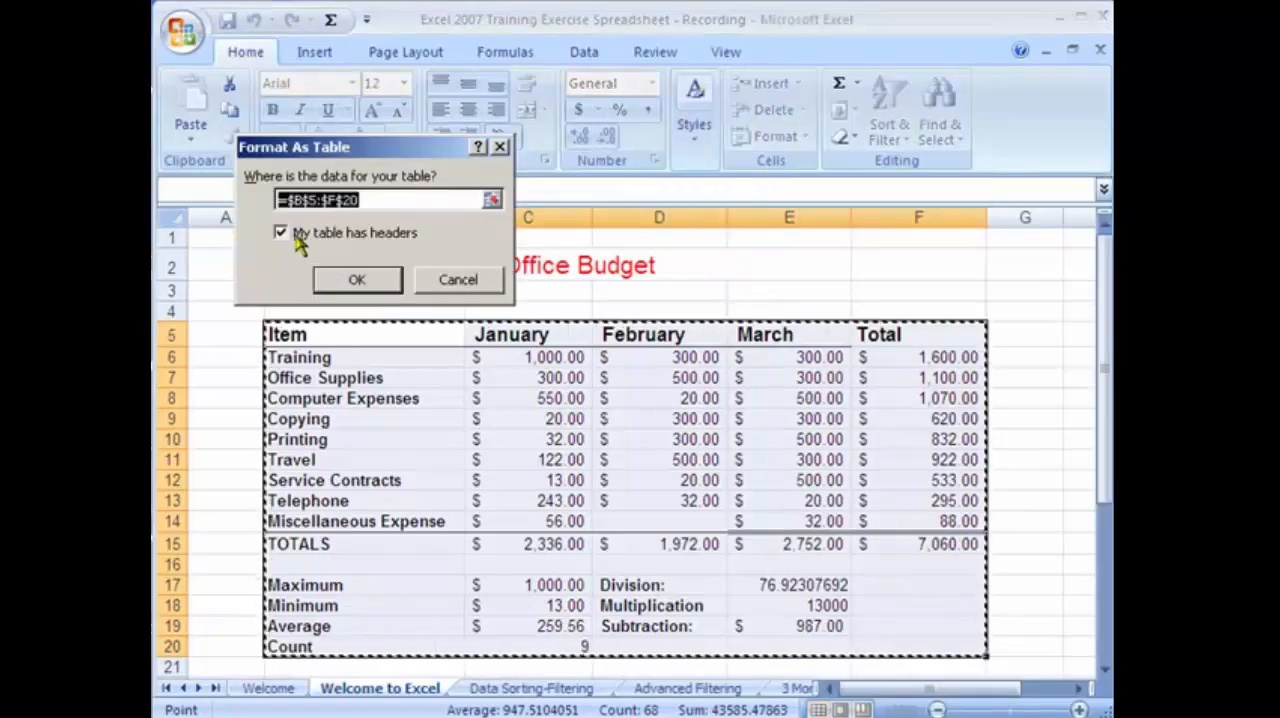
{"action": "left_click", "coordinate": [351, 278]}
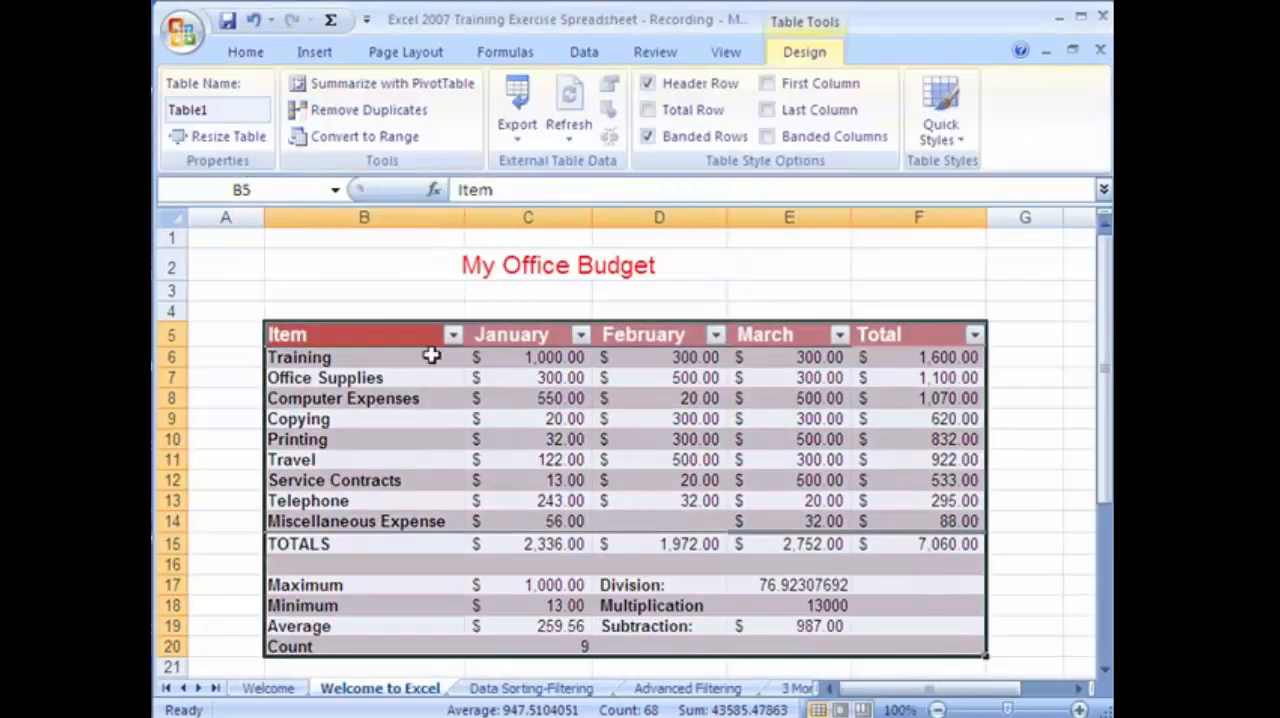
{"action": "left_click", "coordinate": [420, 459]}
{"action": "left_click", "coordinate": [910, 584]}
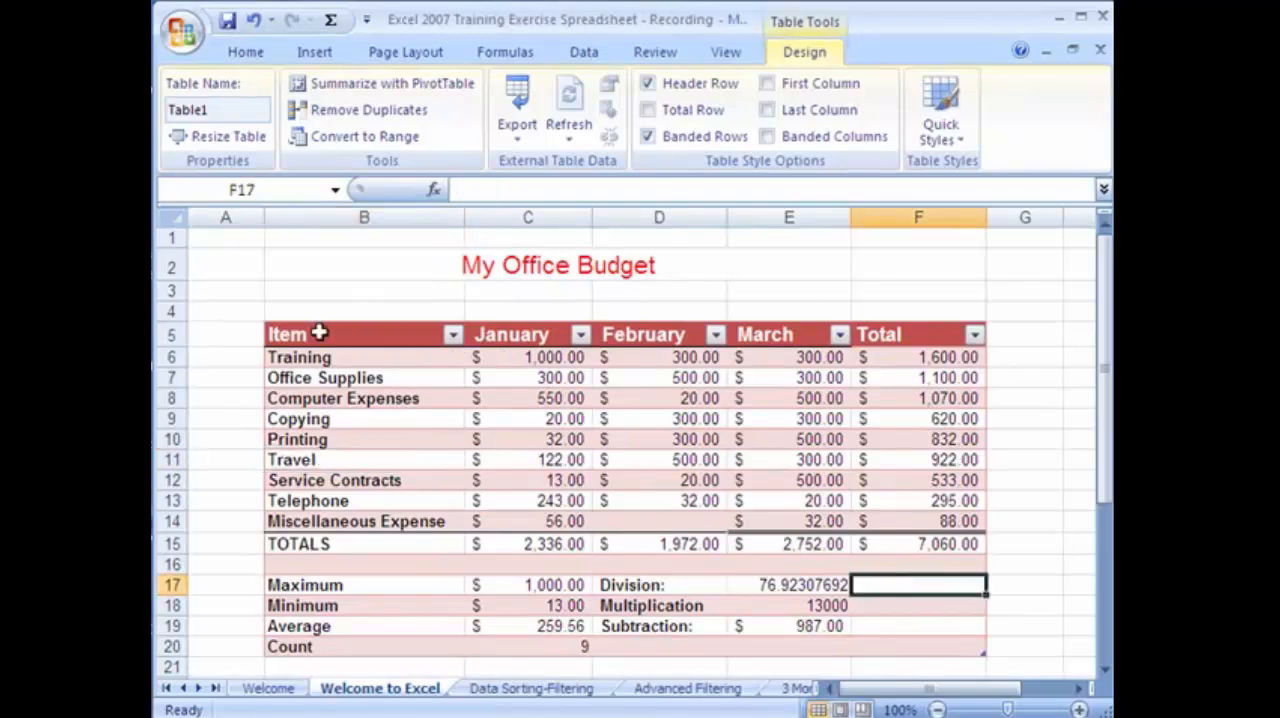
Apply the solid orange accent cell style to the My Office Budget title in B2 and enlarge its font to size 18.
{"action": "left_click", "coordinate": [409, 259]}
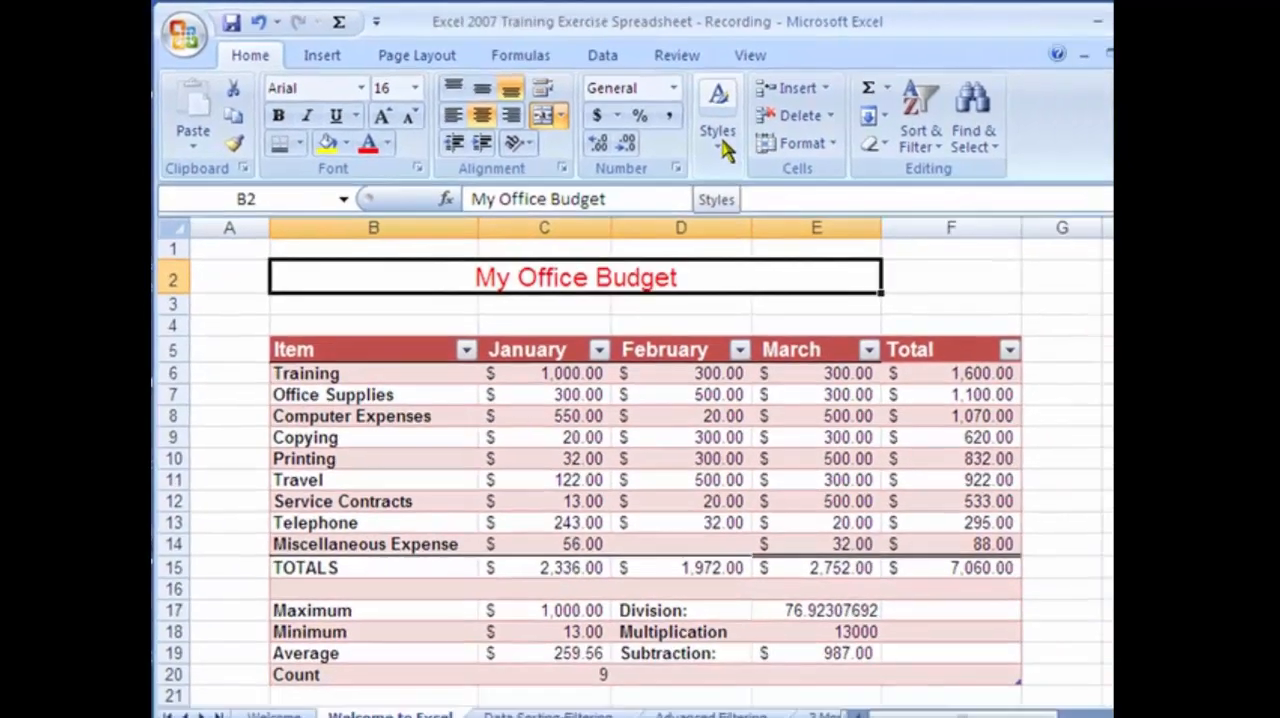
{"action": "left_click", "coordinate": [826, 170]}
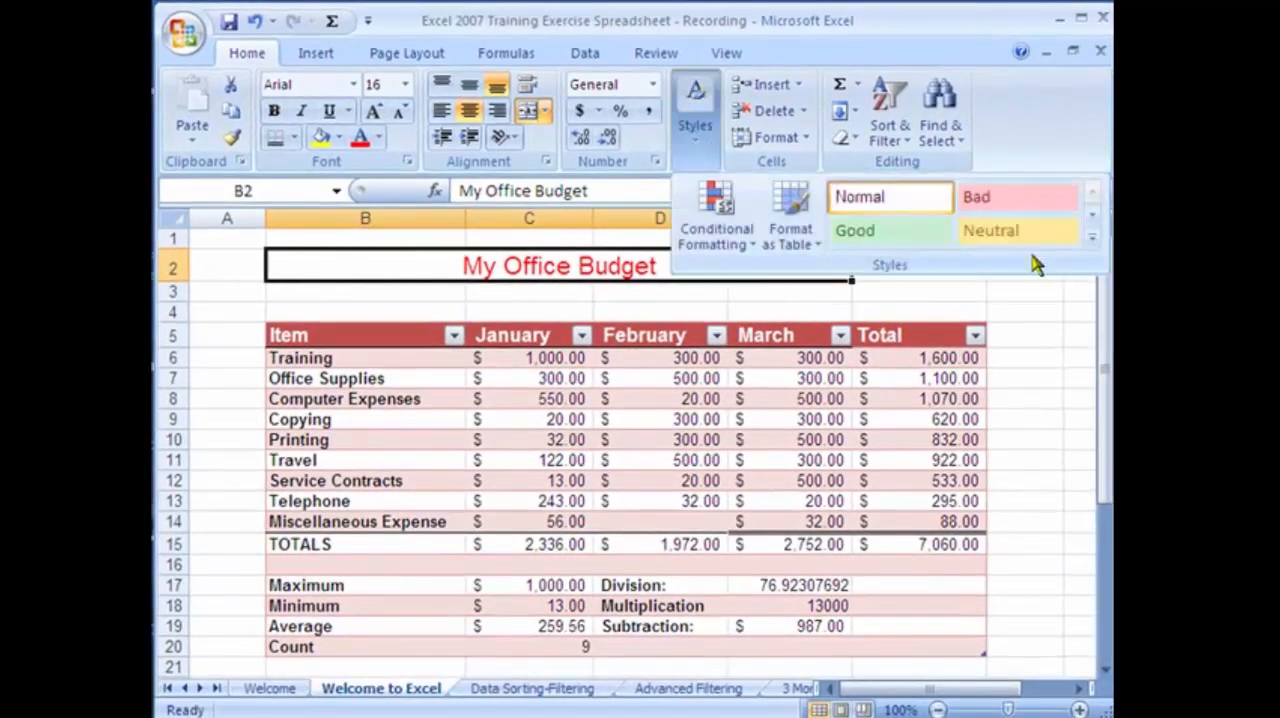
{"action": "left_click", "coordinate": [1093, 238]}
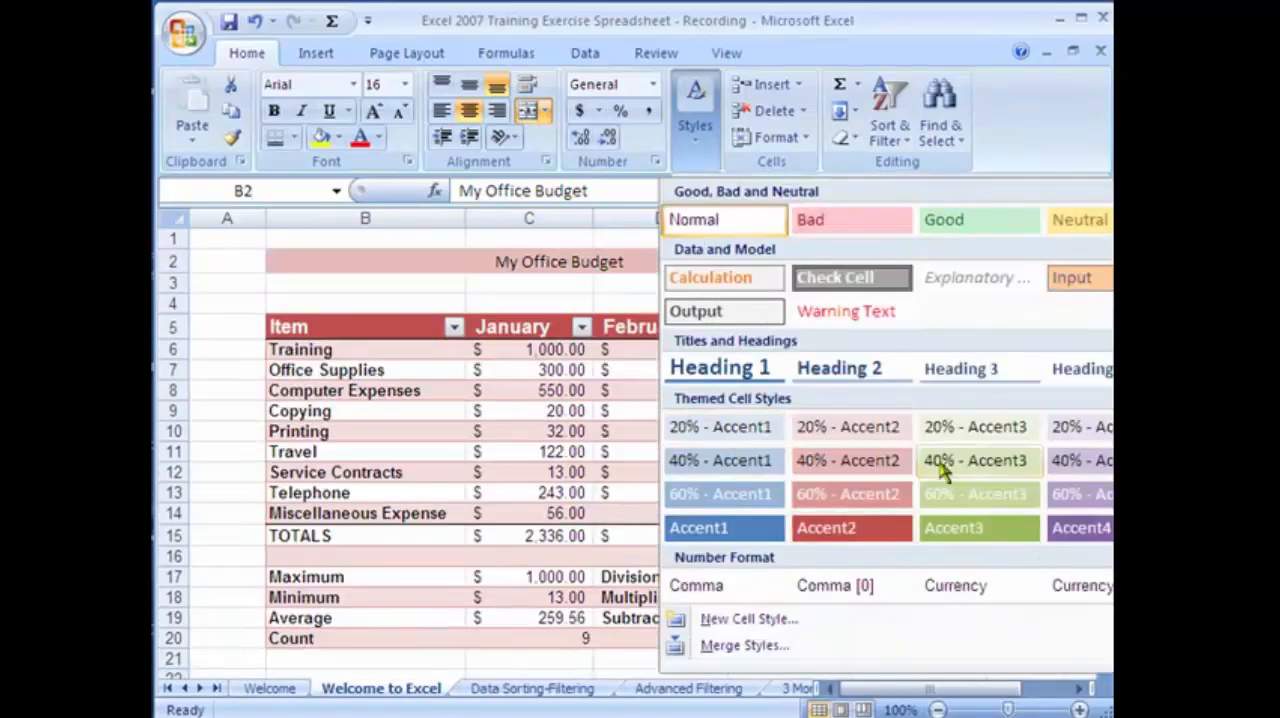
{"action": "left_click", "coordinate": [1112, 528]}
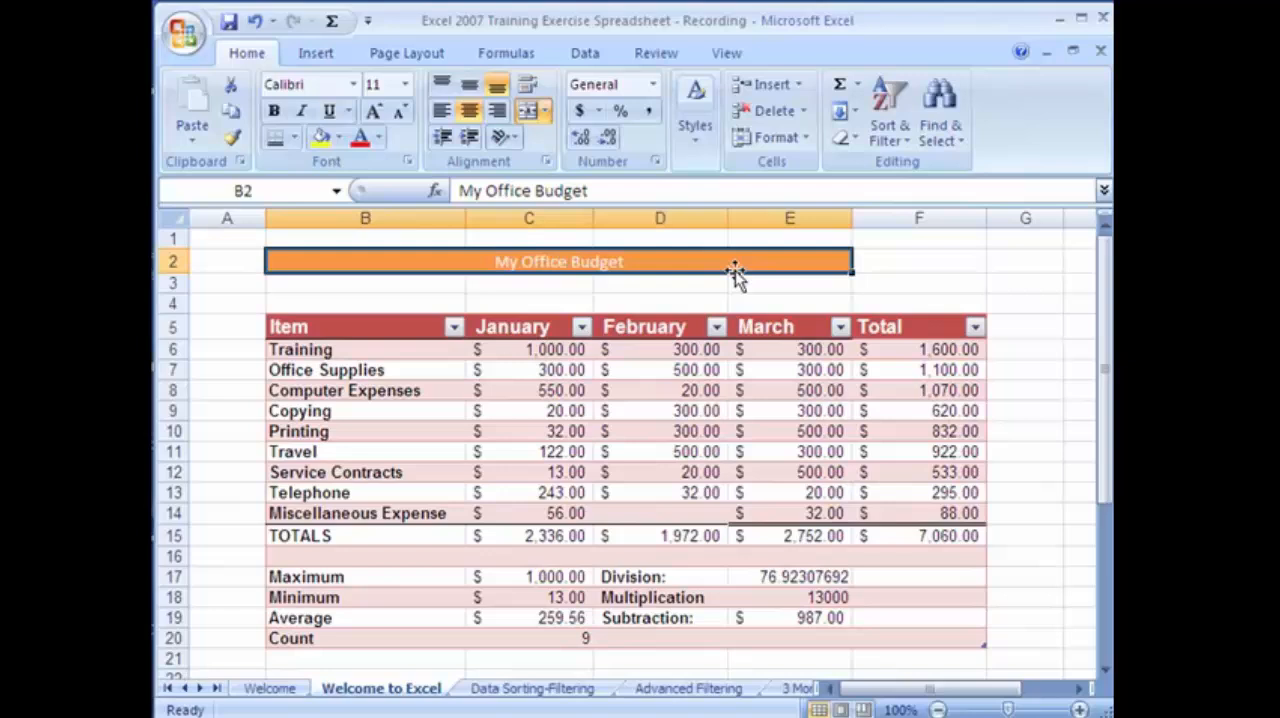
{"action": "left_click", "coordinate": [377, 117]}
{"action": "left_click", "coordinate": [377, 117]}
{"action": "left_click", "coordinate": [377, 117]}
{"action": "left_click", "coordinate": [377, 117]}
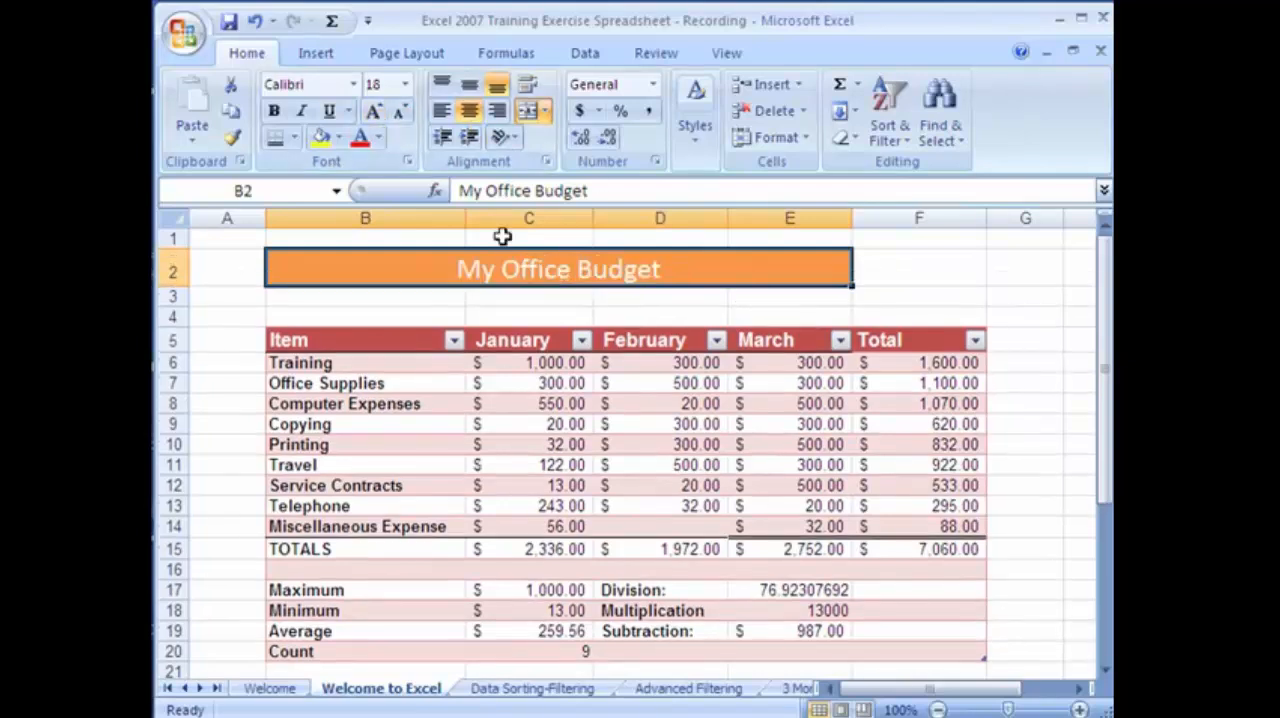
Merge and center the My Office Budget title again so that it spans B2:F2 across the full table width.
{"action": "left_click", "coordinate": [910, 278]}
{"action": "left_click_drag", "start_coordinate": [410, 267], "coordinate": [903, 272]}
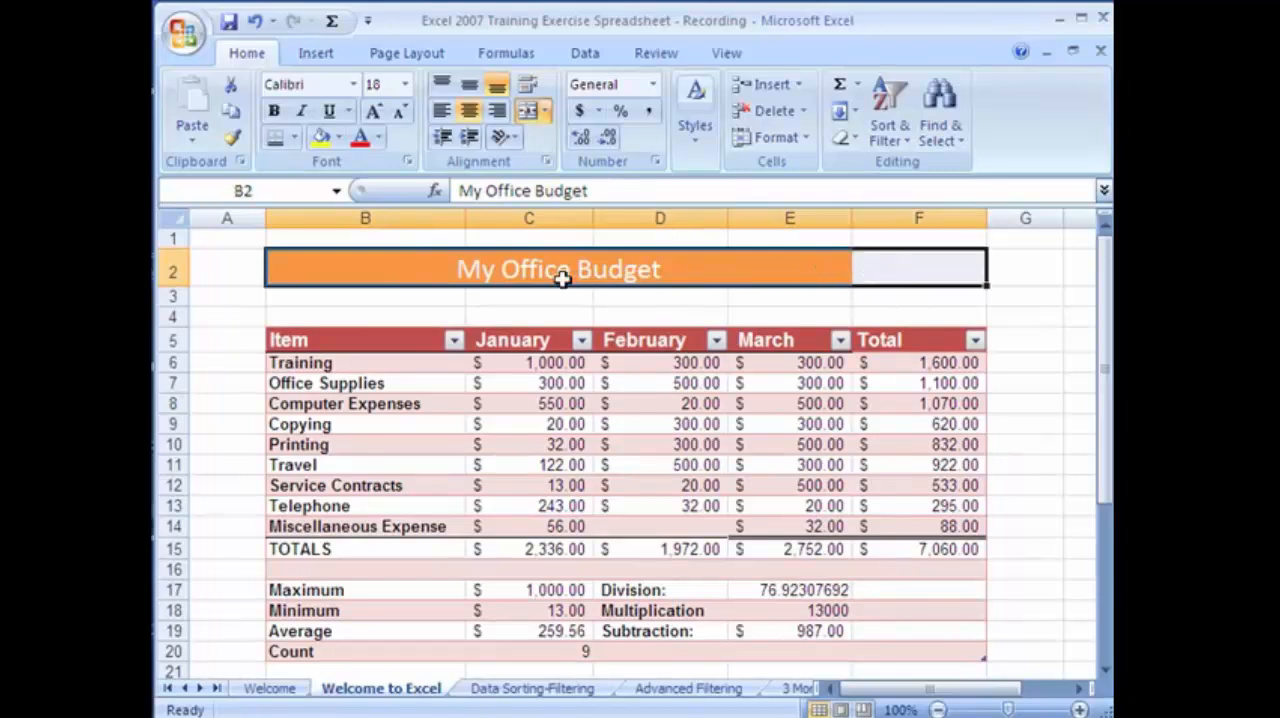
{"action": "left_click", "coordinate": [845, 315]}
{"action": "left_click", "coordinate": [920, 272]}
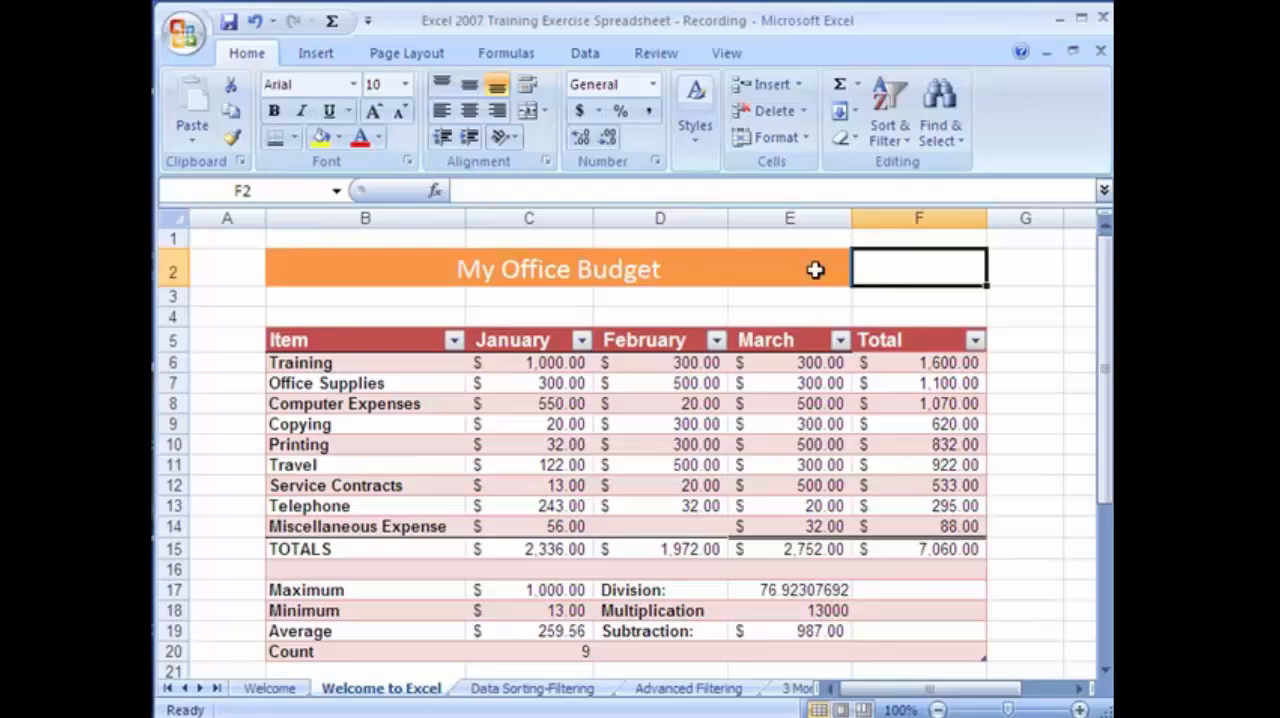
{"action": "left_click", "coordinate": [470, 268]}
{"action": "left_click_drag", "start_coordinate": [800, 273], "coordinate": [891, 274]}
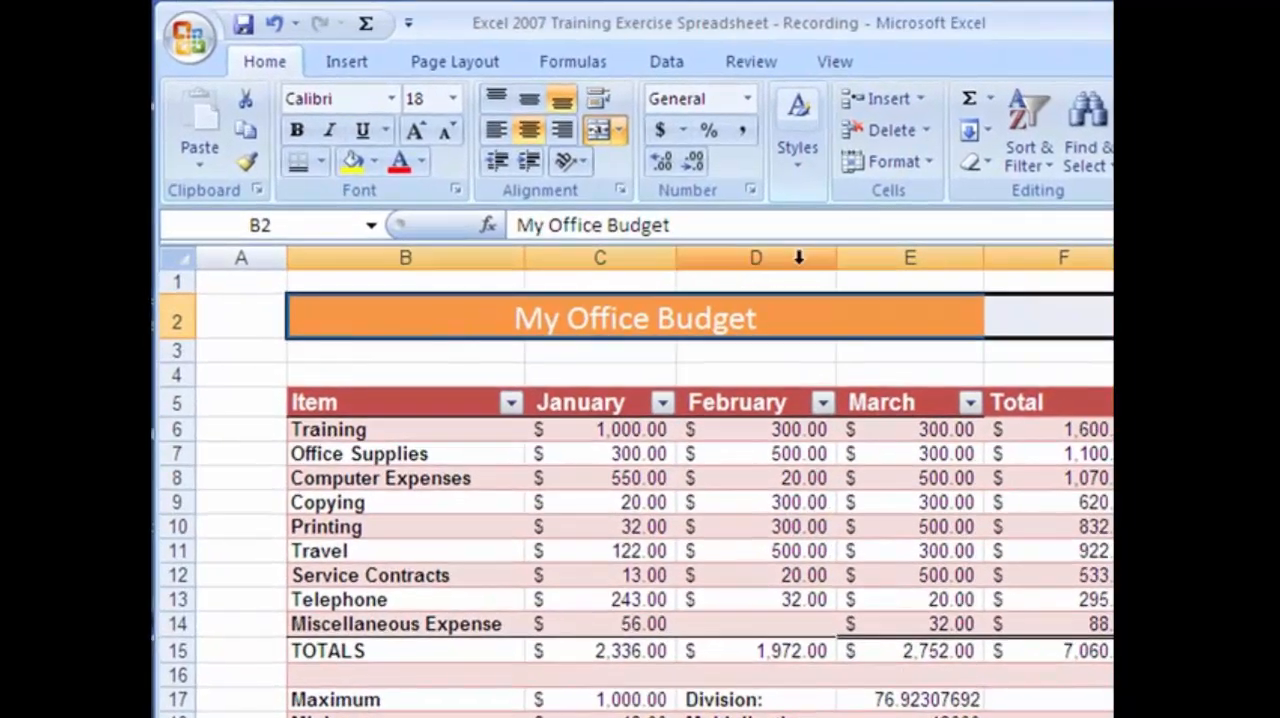
{"action": "left_click", "coordinate": [597, 132]}
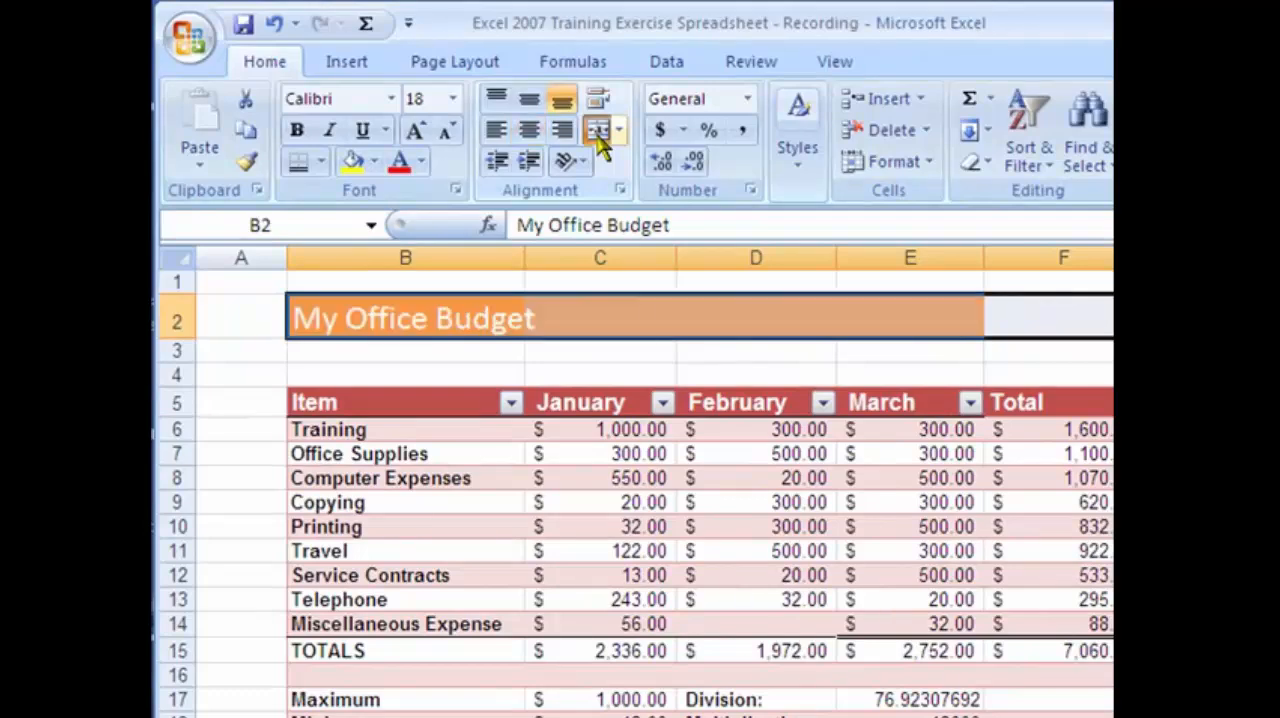
{"action": "left_click", "coordinate": [597, 135]}
{"action": "left_click", "coordinate": [910, 527]}
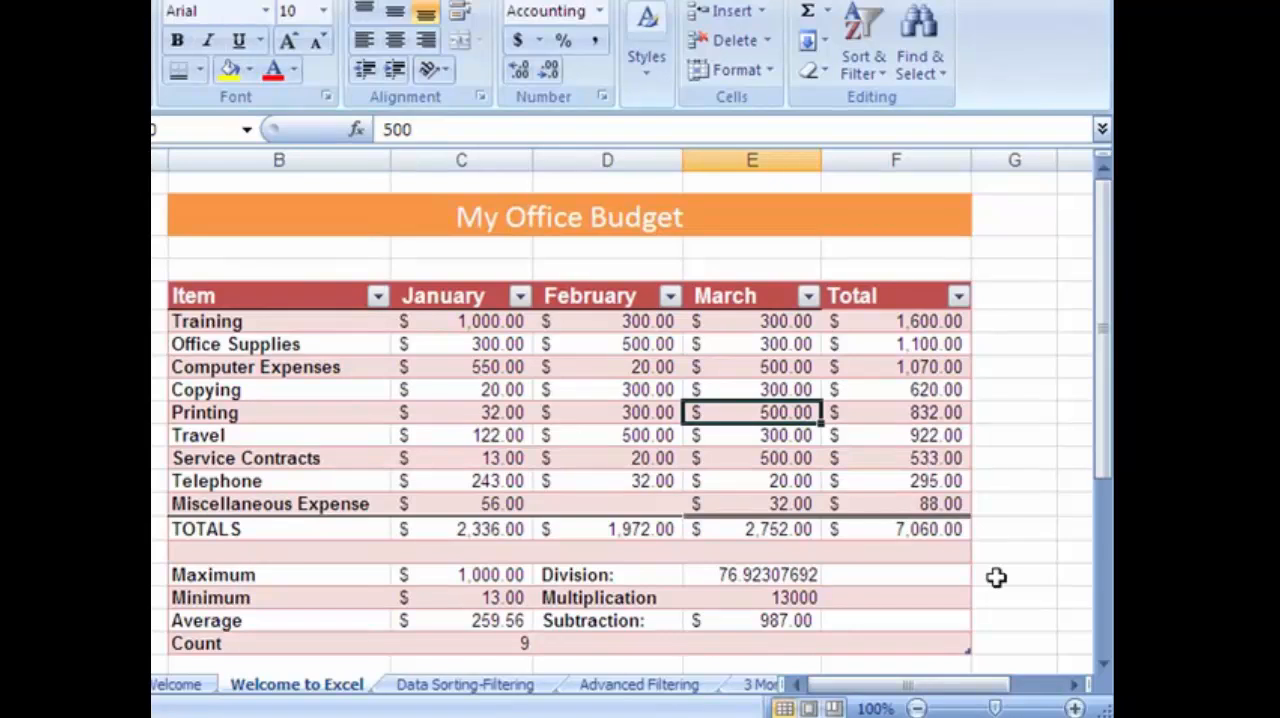
Extend the budget table down through row 33 to take in the Absolute vs. Relative References section.
{"action": "left_click", "coordinate": [1103, 664]}
{"action": "left_click", "coordinate": [1102, 665]}
{"action": "left_click", "coordinate": [1102, 665]}
{"action": "left_click", "coordinate": [1102, 665]}
{"action": "left_click", "coordinate": [1102, 665]}
{"action": "left_click", "coordinate": [1102, 665]}
{"action": "left_click", "coordinate": [1102, 665]}
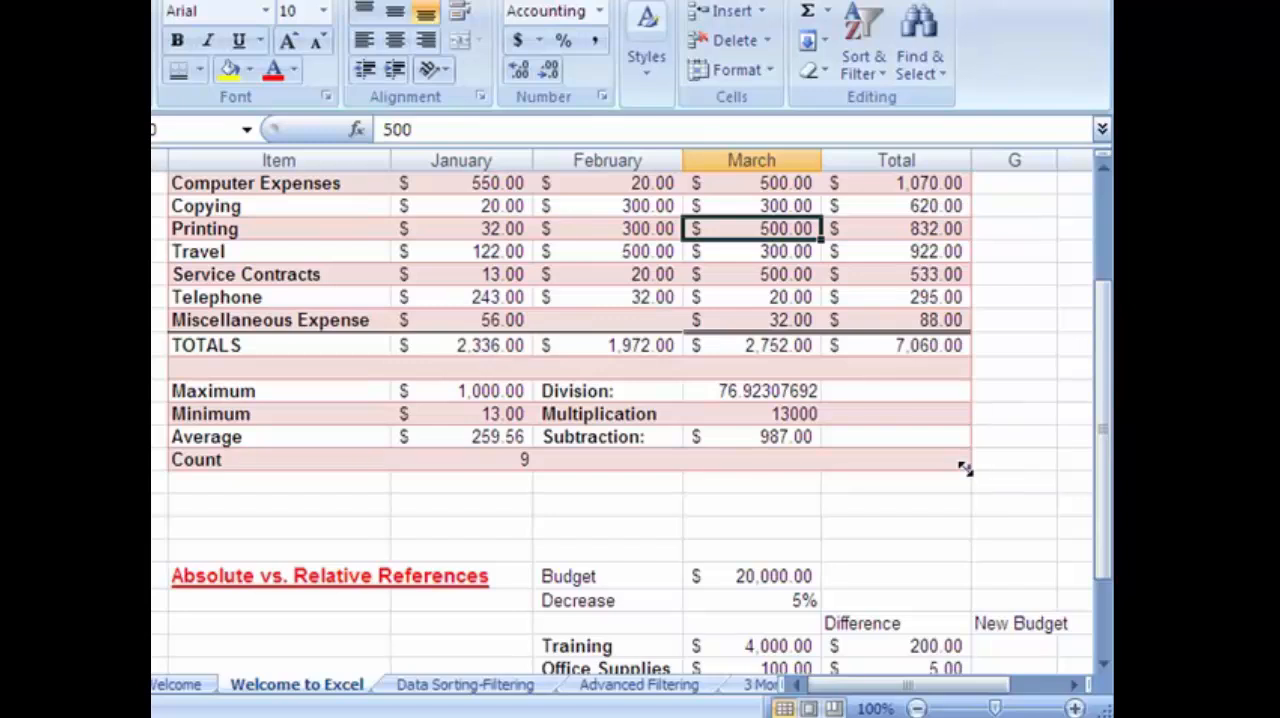
{"action": "left_click_drag", "start_coordinate": [965, 469], "coordinate": [985, 630]}
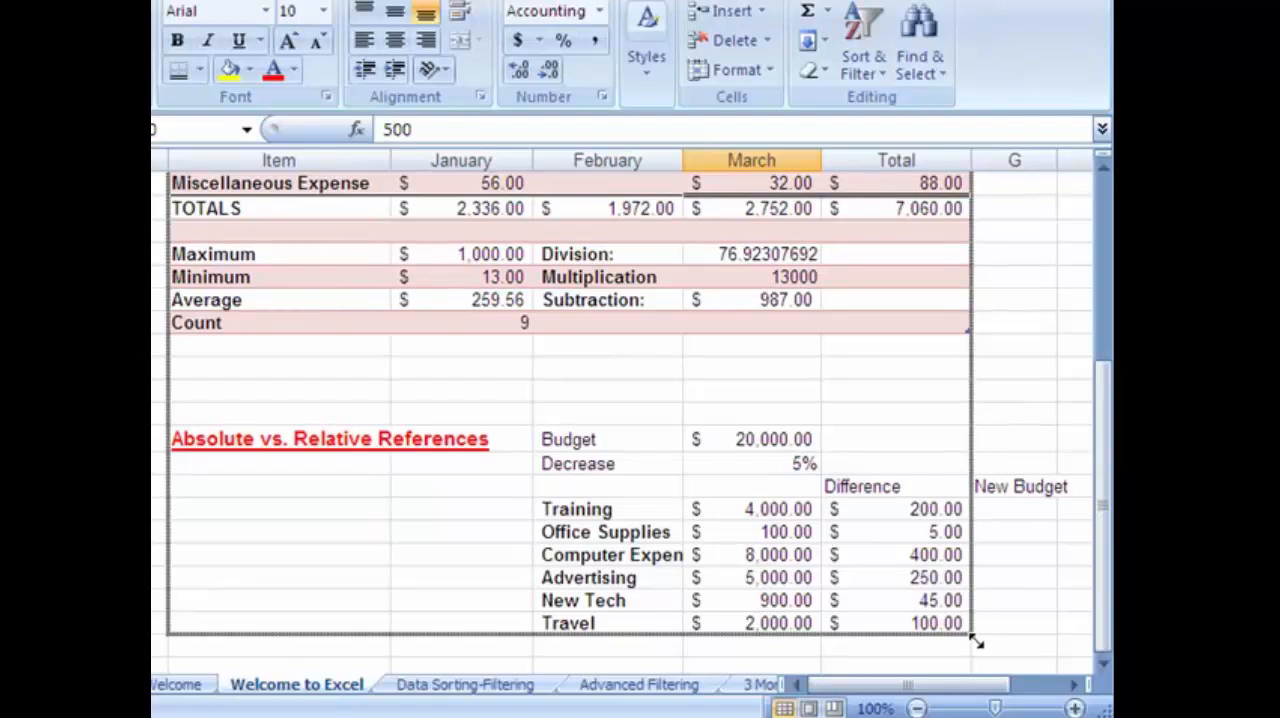
{"action": "left_click_drag", "start_coordinate": [977, 642], "coordinate": [969, 644]}
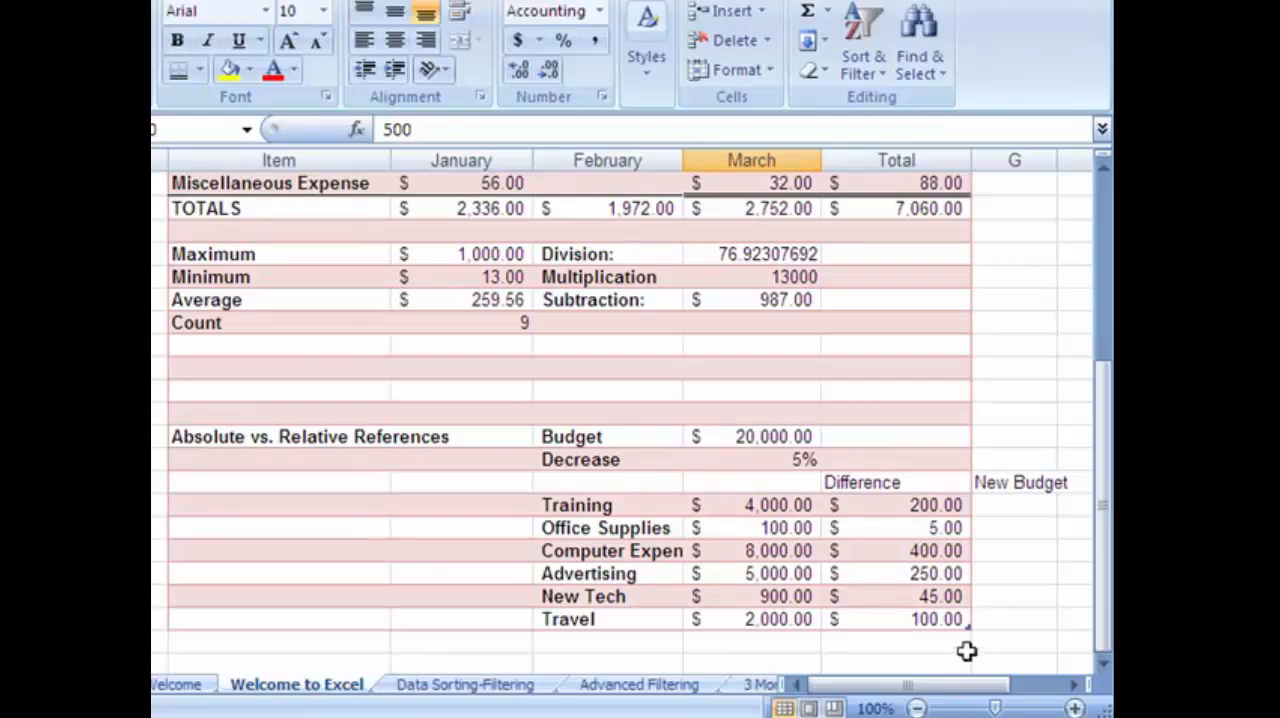
Shrink the table back so that it ends at the Count row, row 20.
{"action": "left_click_drag", "start_coordinate": [967, 624], "coordinate": [950, 340]}
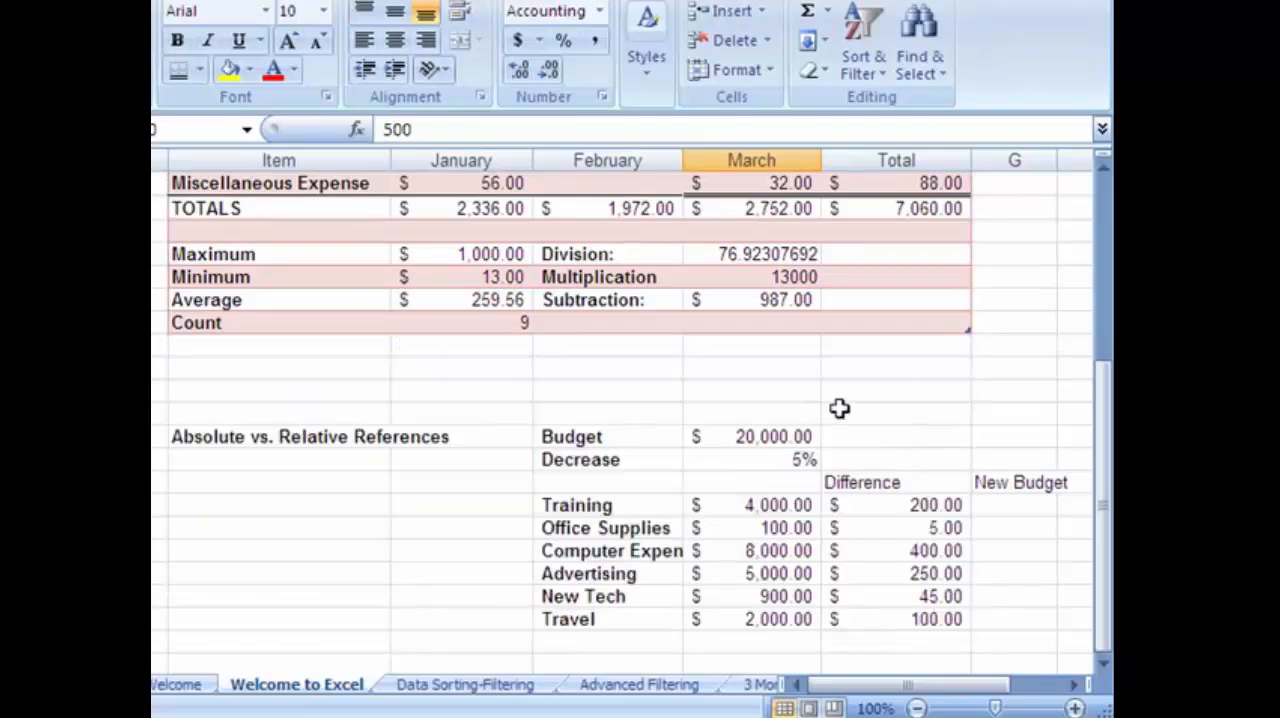
{"action": "scroll", "coordinate": [637, 405], "scroll_direction": "up", "scroll_amount": 3}
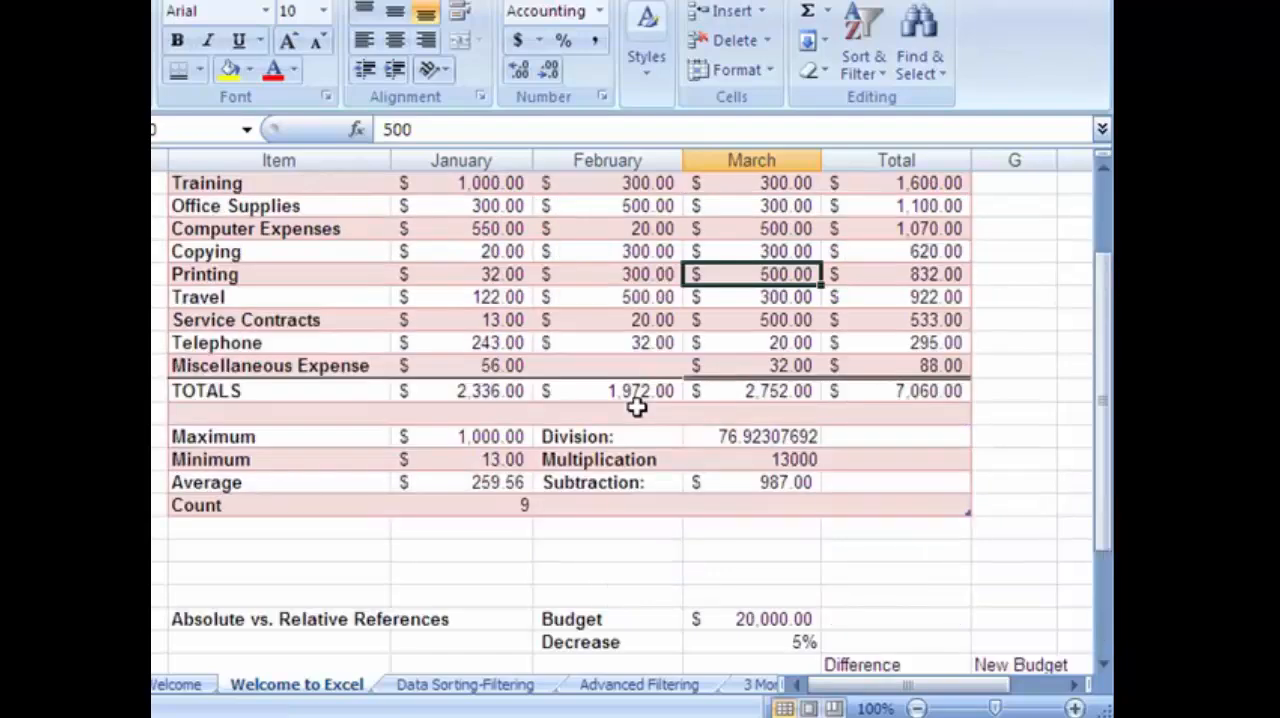
{"action": "scroll", "coordinate": [637, 405], "scroll_direction": "up", "scroll_amount": 2}
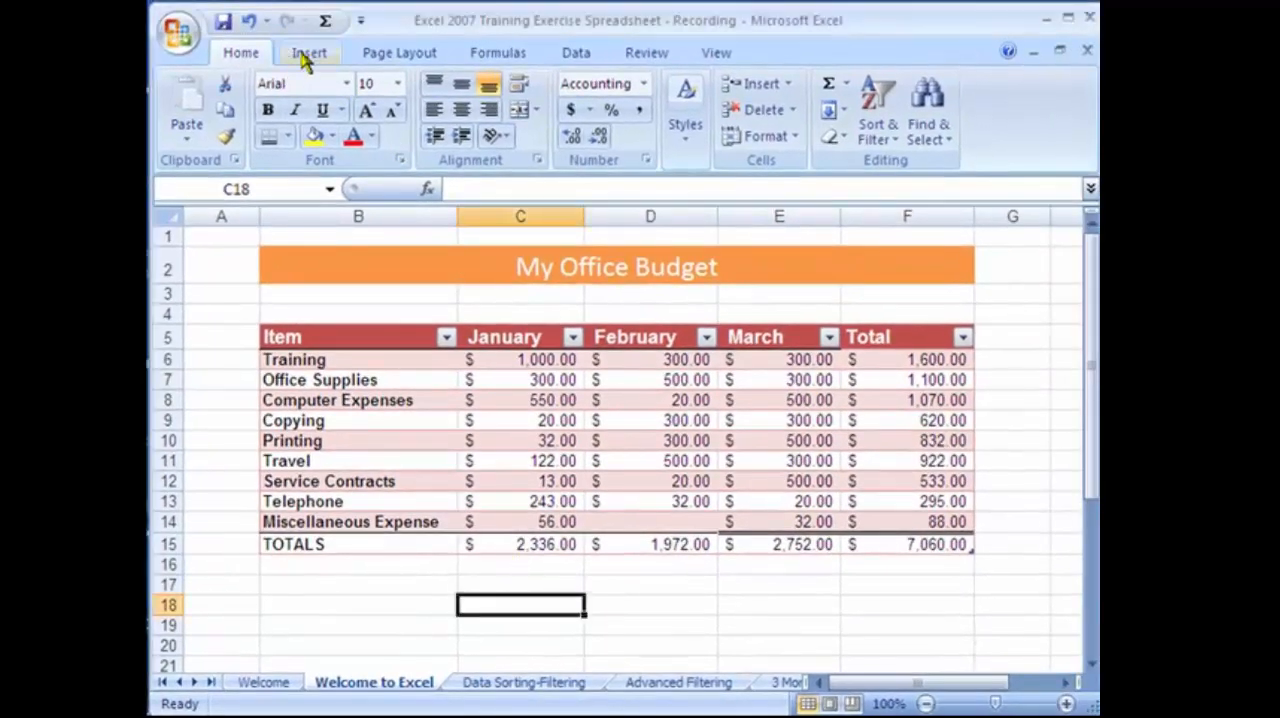
Draw a Striped Right Arrow shape below the TOTALS row and rotate it to point diagonally up at the January total.
{"action": "left_click", "coordinate": [308, 55]}
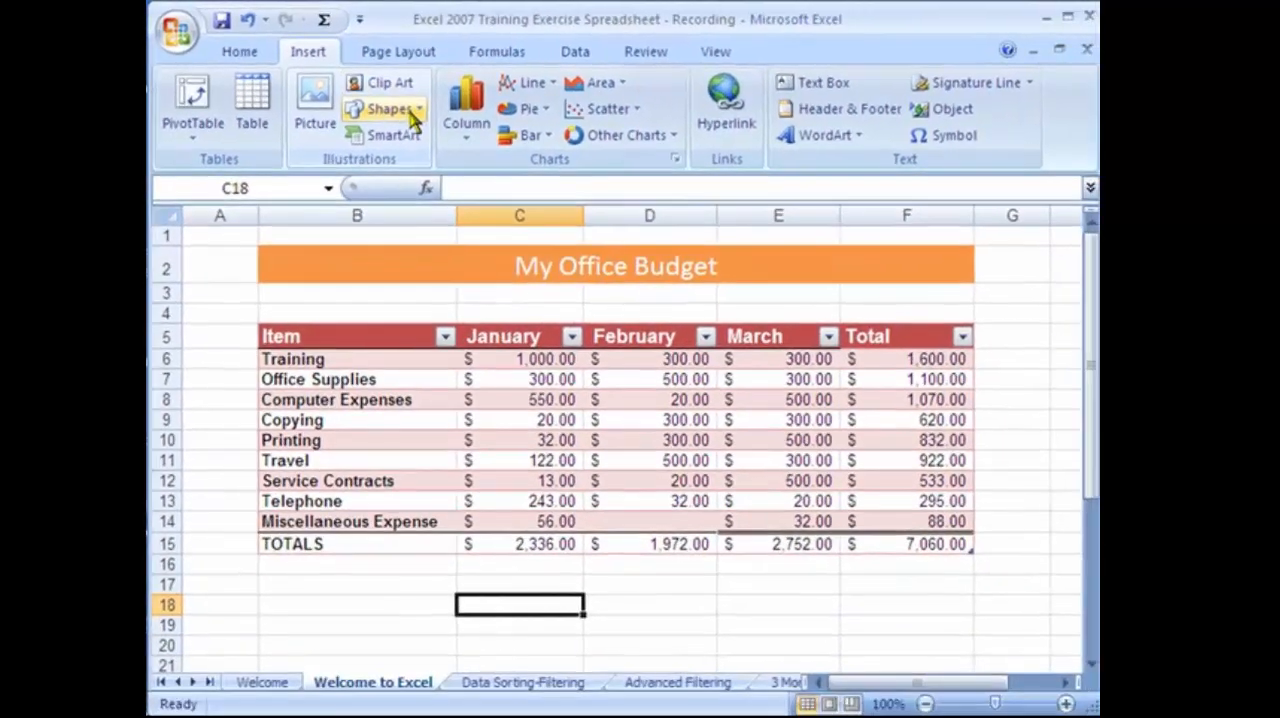
{"action": "left_click", "coordinate": [414, 112]}
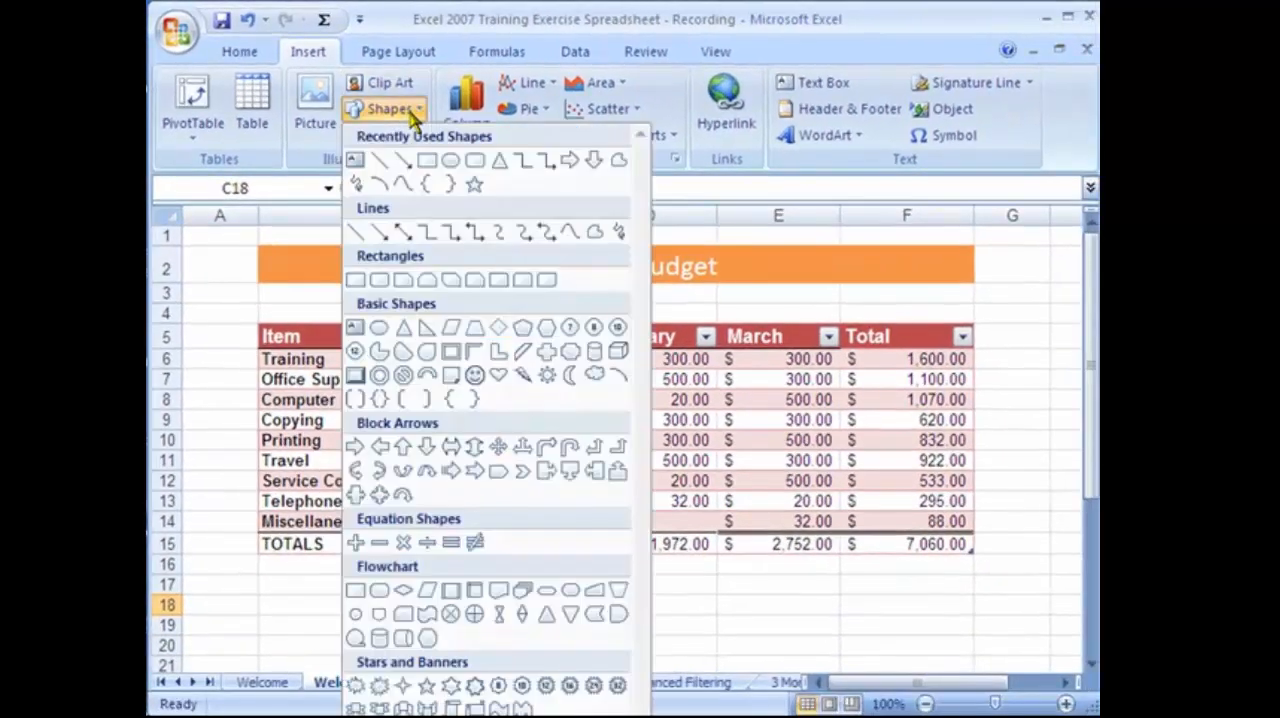
{"action": "left_click", "coordinate": [451, 472]}
{"action": "left_click_drag", "start_coordinate": [355, 587], "coordinate": [533, 617]}
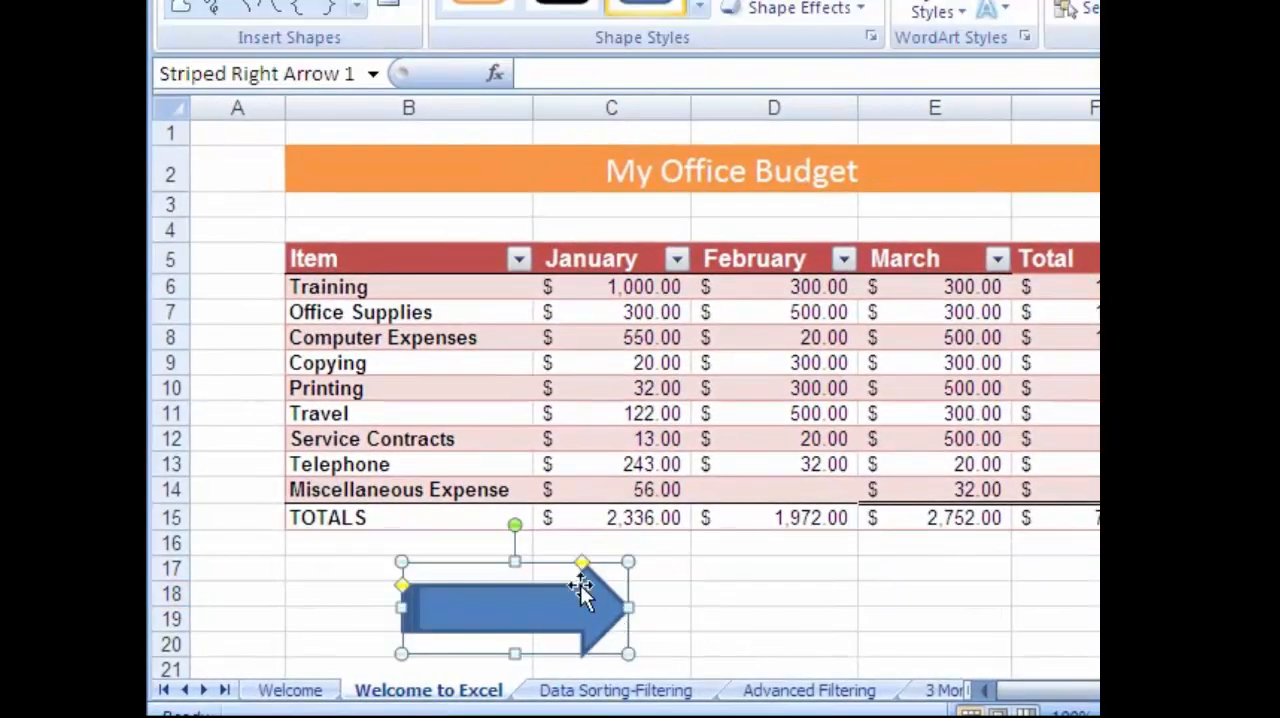
{"action": "left_click_drag", "start_coordinate": [514, 524], "coordinate": [457, 548]}
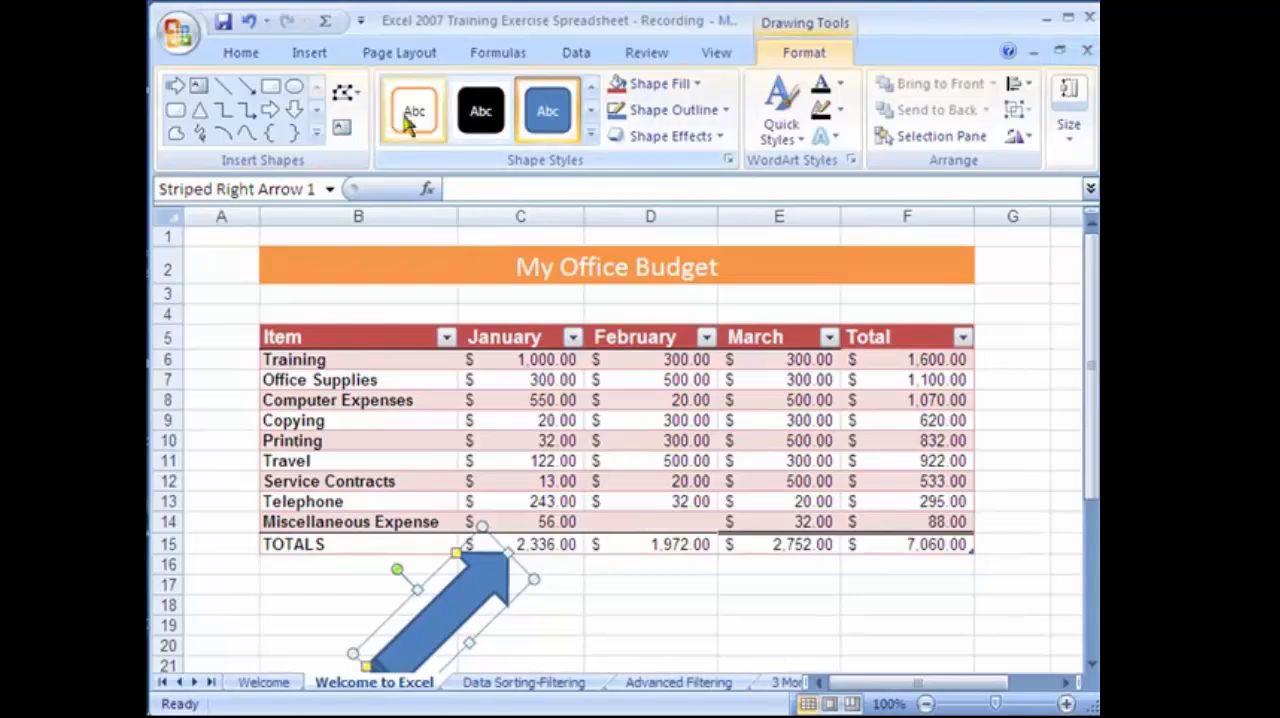
Apply the red fill shape style with a white outline to the arrow and deselect it.
{"action": "left_click", "coordinate": [590, 138]}
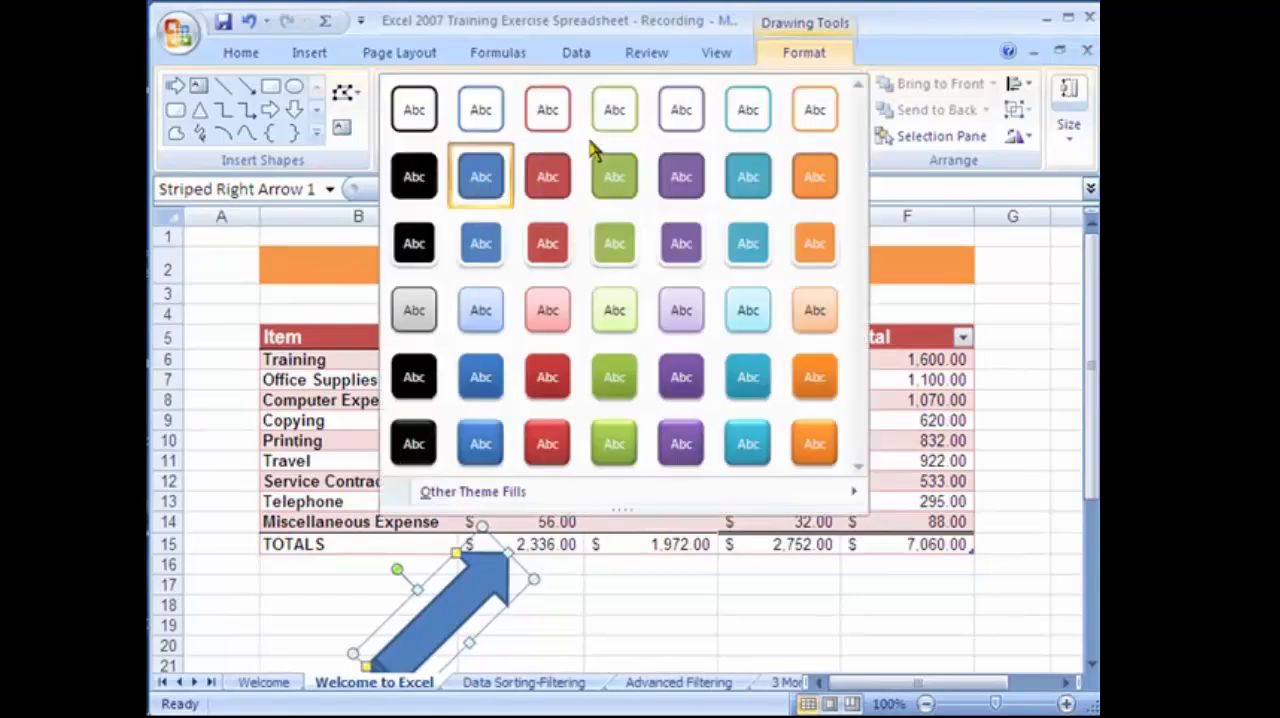
{"action": "left_click", "coordinate": [567, 250]}
{"action": "left_click", "coordinate": [689, 629]}
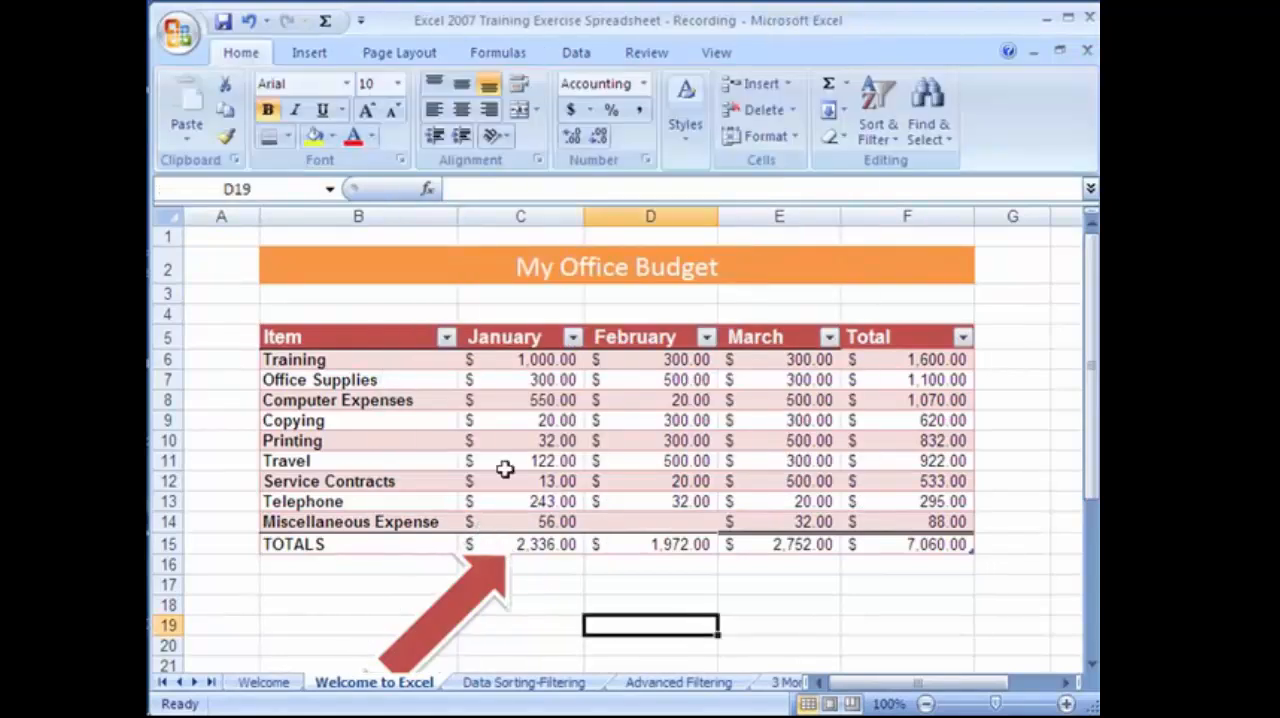
Open the SmartArt graphics gallery to examine the available layouts, without inserting one.
{"action": "left_click", "coordinate": [318, 56]}
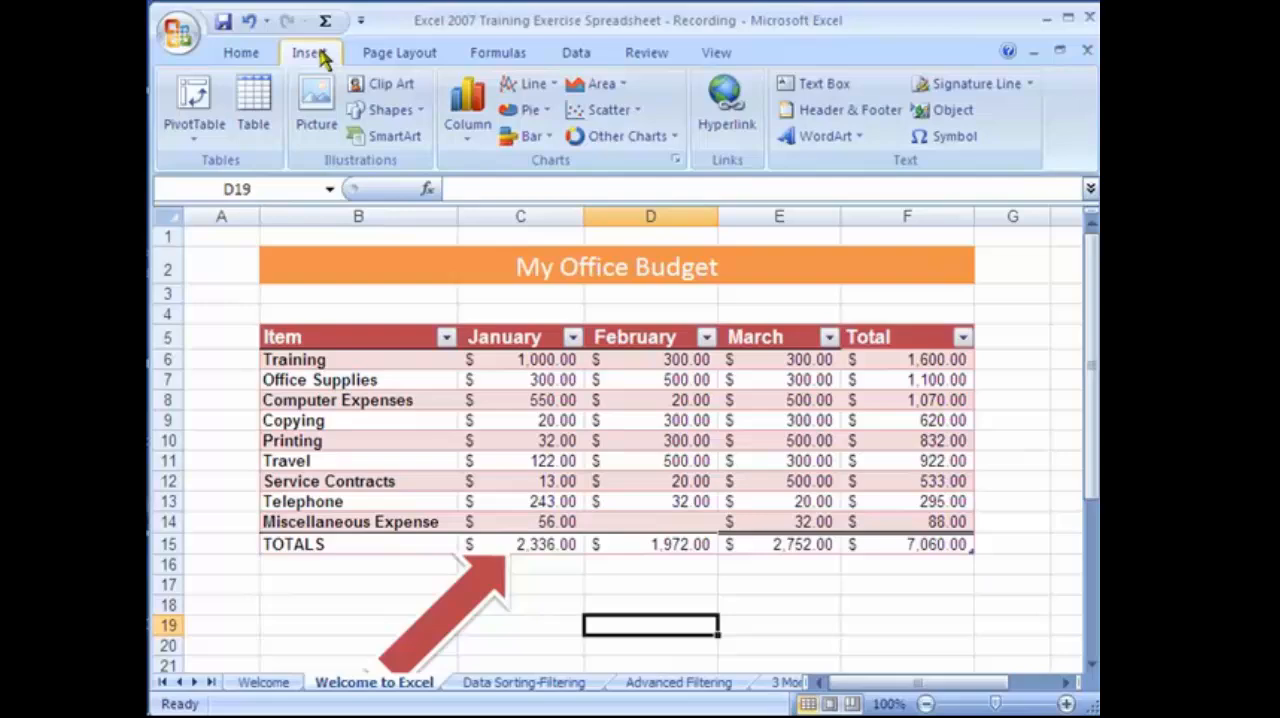
{"action": "left_click", "coordinate": [399, 140]}
Select cell E17 and switch the worksheet to Page Layout view to show its header area.
{"action": "left_click", "coordinate": [805, 588]}
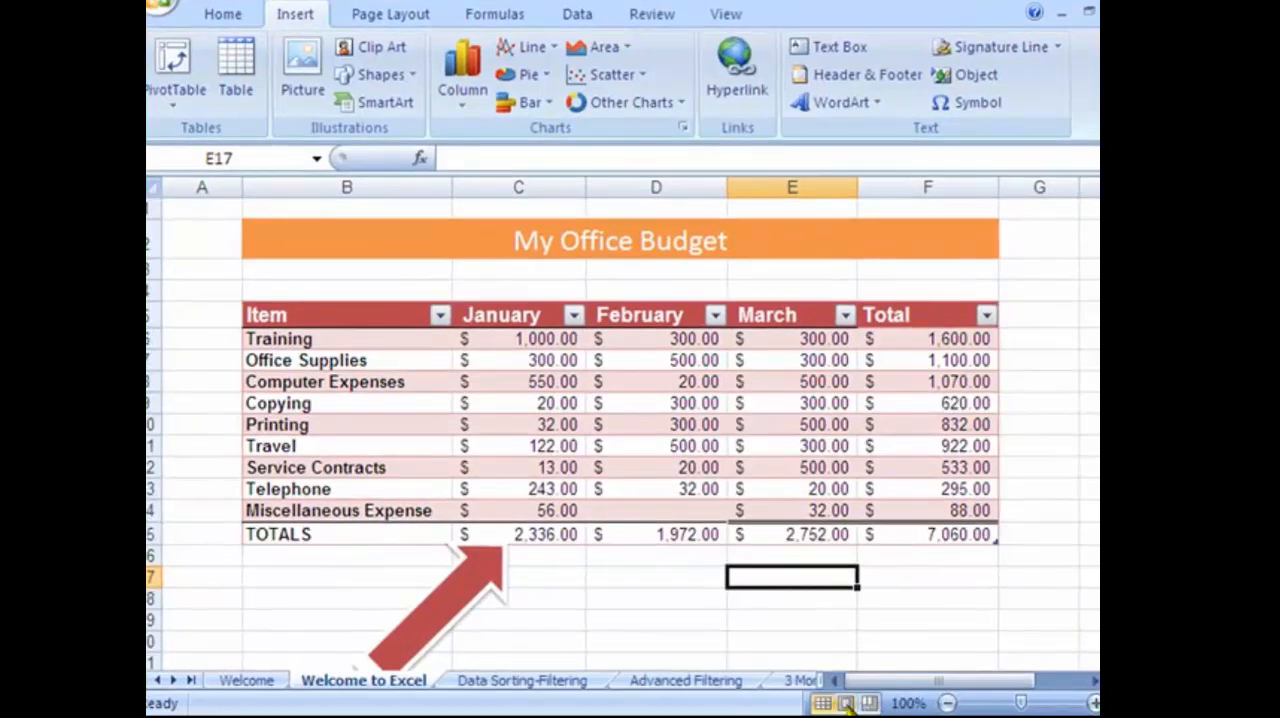
{"action": "left_click", "coordinate": [845, 703]}
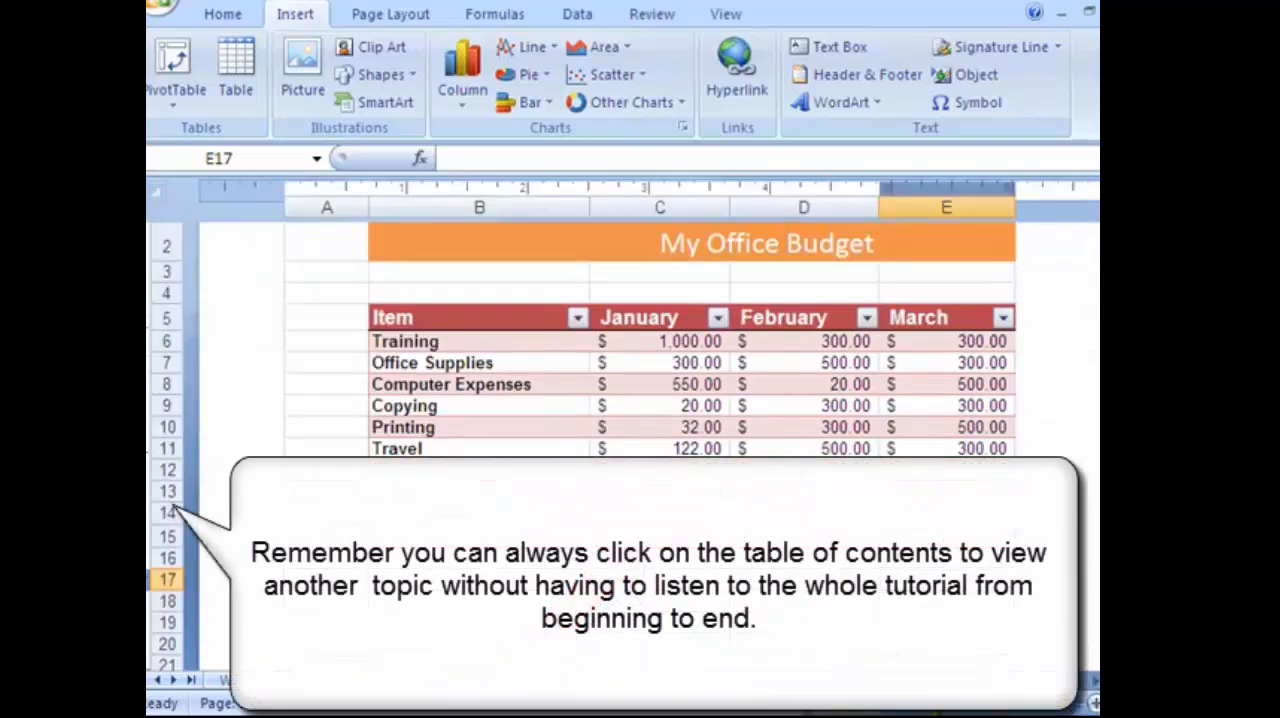
{"action": "left_click", "coordinate": [943, 703]}
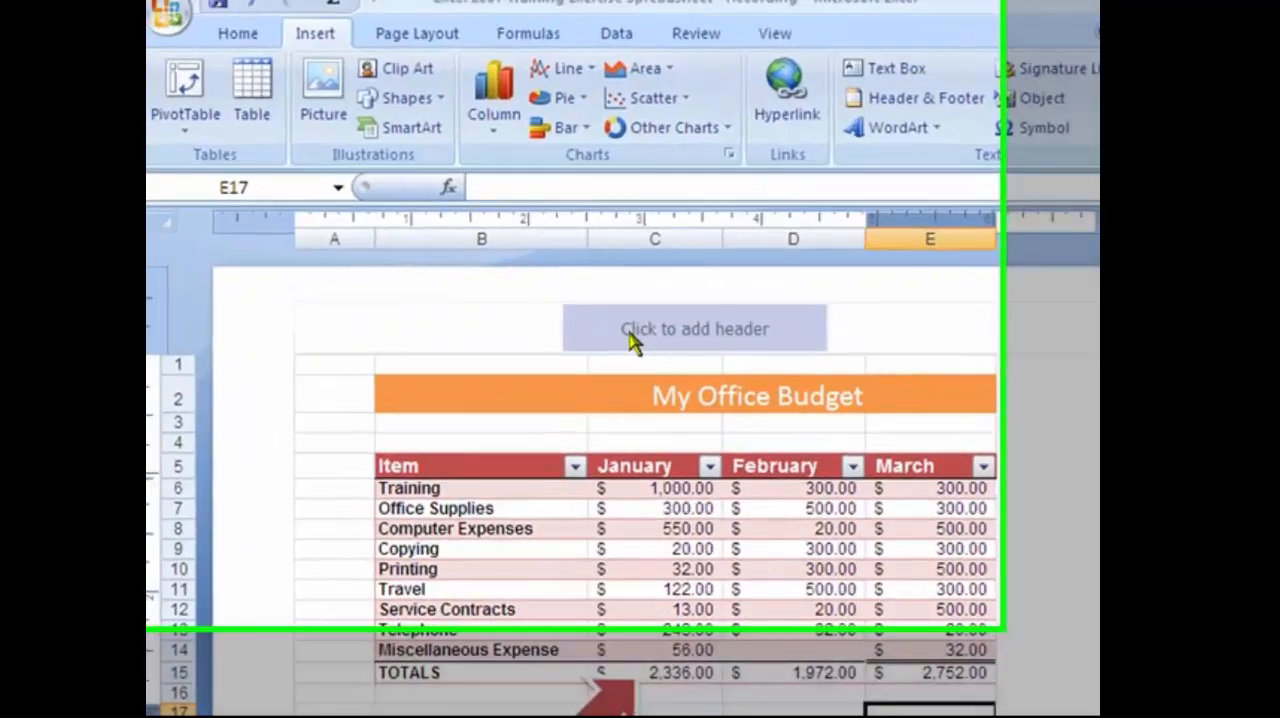
Enter the owner's surname followed by "Office Budget" in the center section of the page header.
{"action": "left_click", "coordinate": [688, 335]}
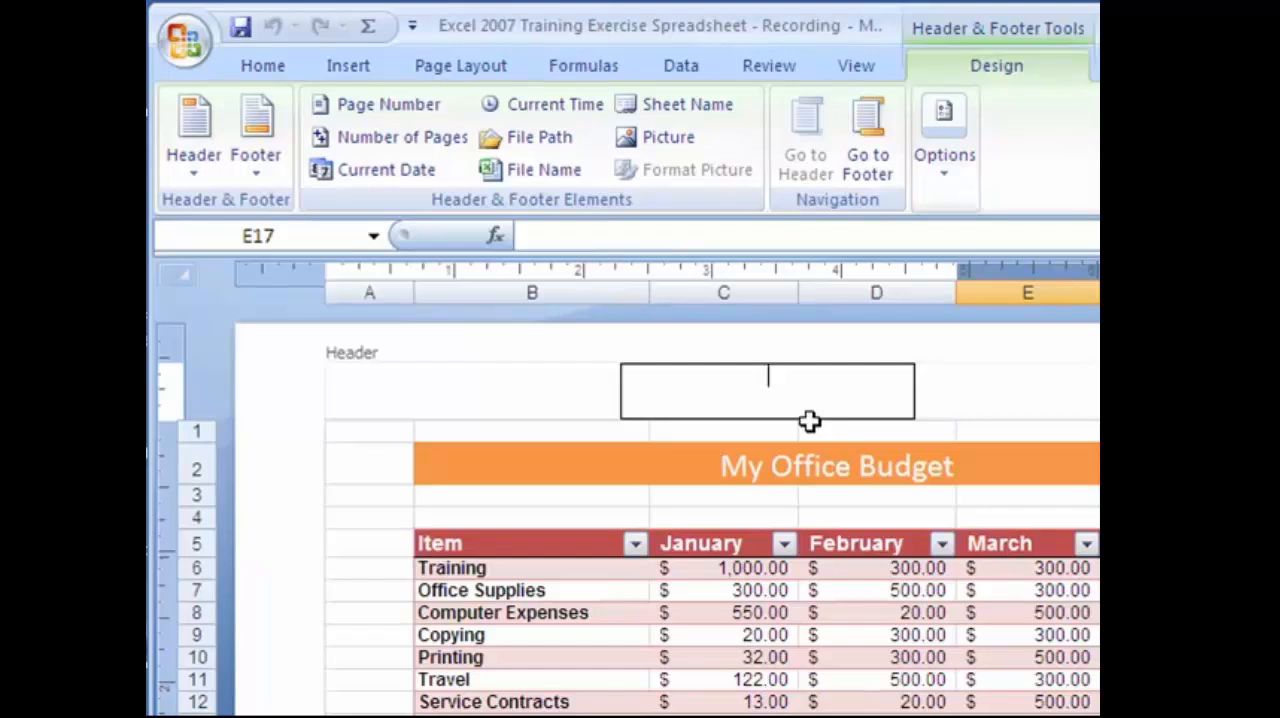
{"action": "type", "text": "Kaceli Office Budget"}
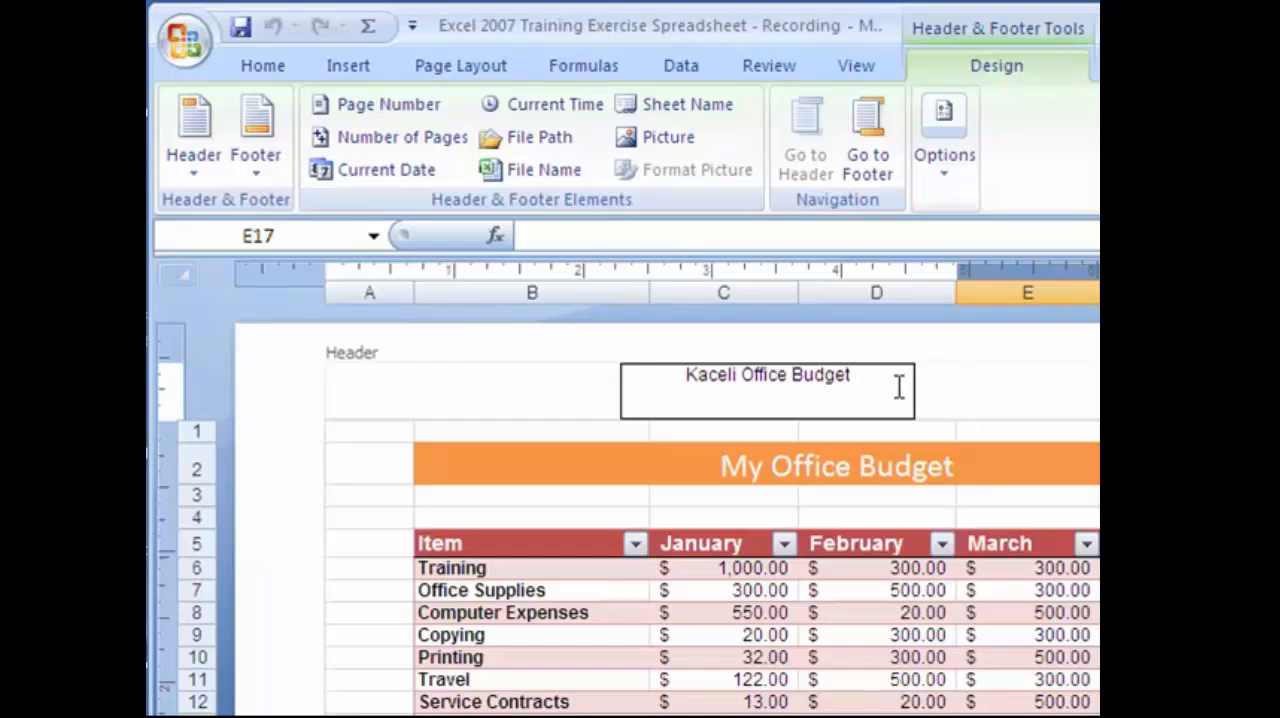
Enlarge the header text to 14 points, color it red, and leave the header.
{"action": "left_click_drag", "start_coordinate": [877, 378], "coordinate": [628, 373]}
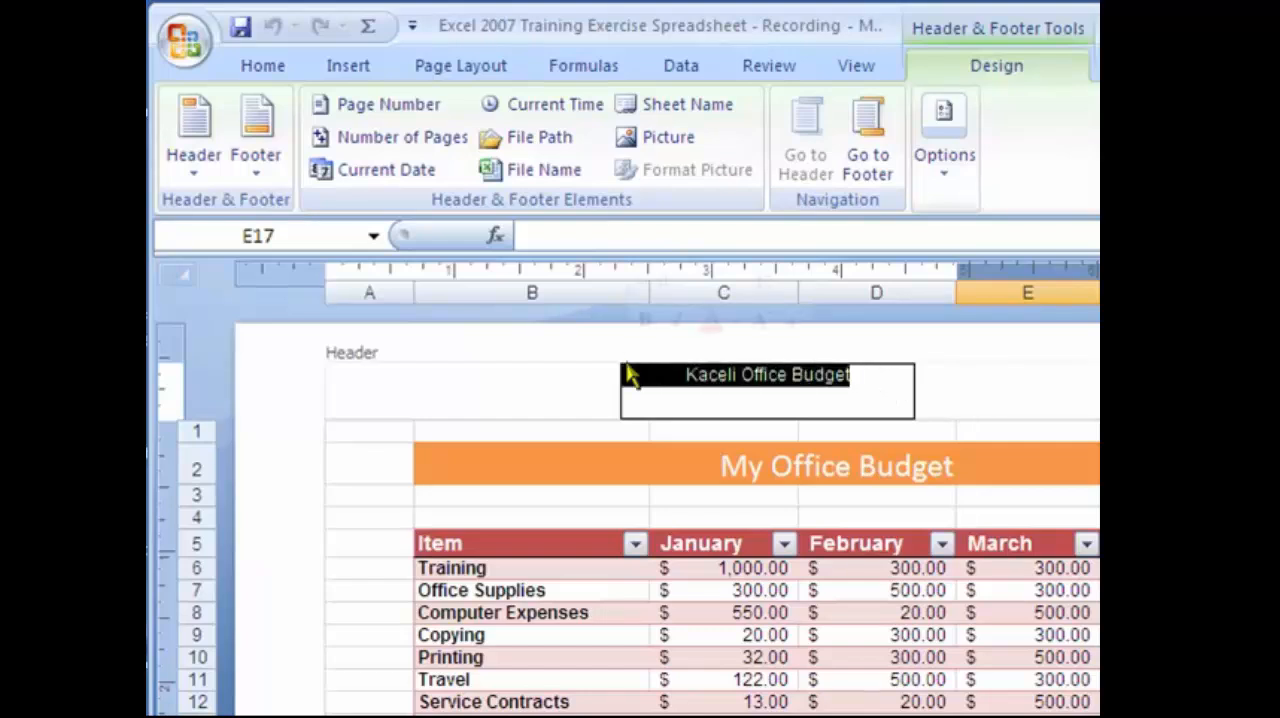
{"action": "left_click", "coordinate": [266, 68]}
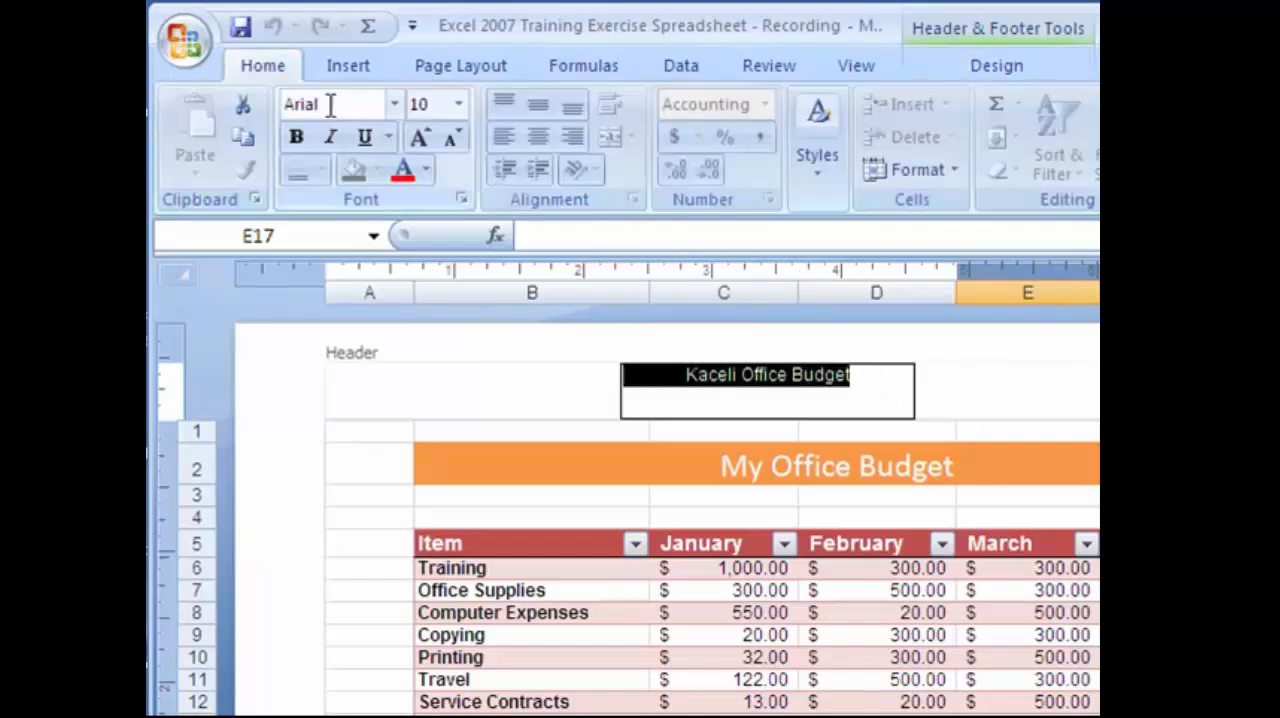
{"action": "left_click", "coordinate": [420, 137]}
{"action": "left_click", "coordinate": [420, 137]}
{"action": "left_click", "coordinate": [420, 137]}
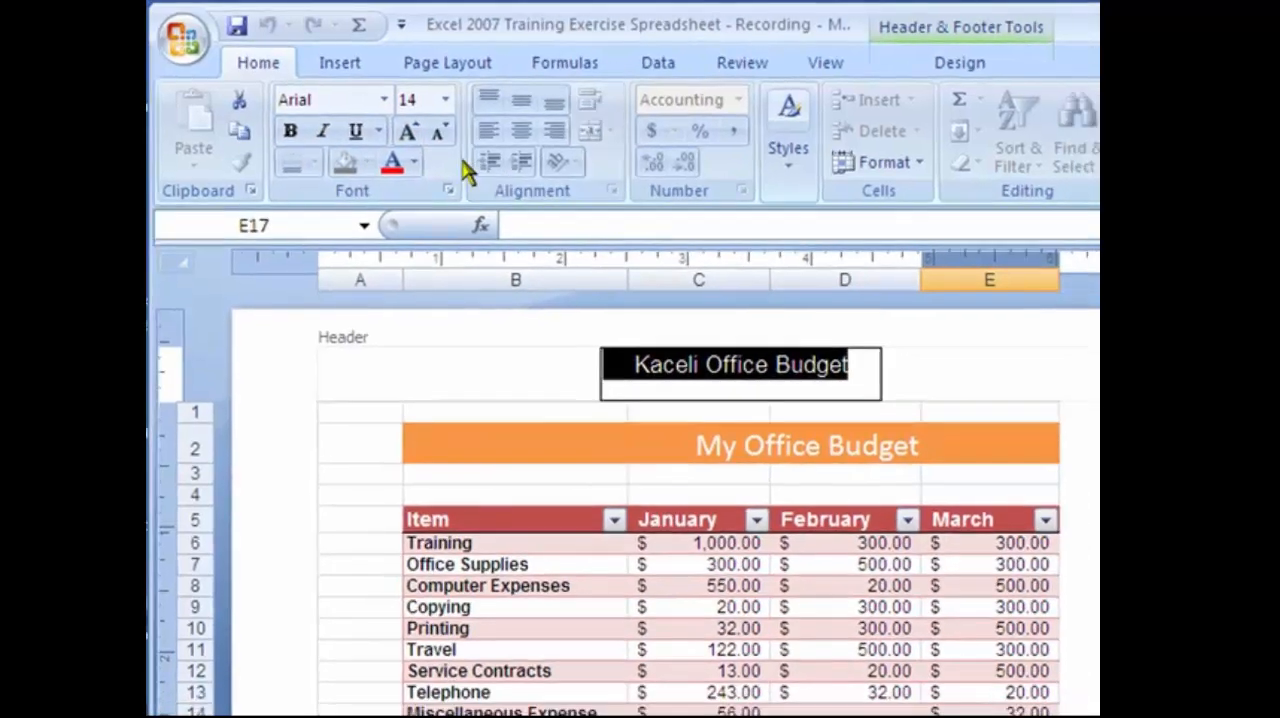
{"action": "left_click", "coordinate": [403, 171]}
{"action": "left_click", "coordinate": [796, 304]}
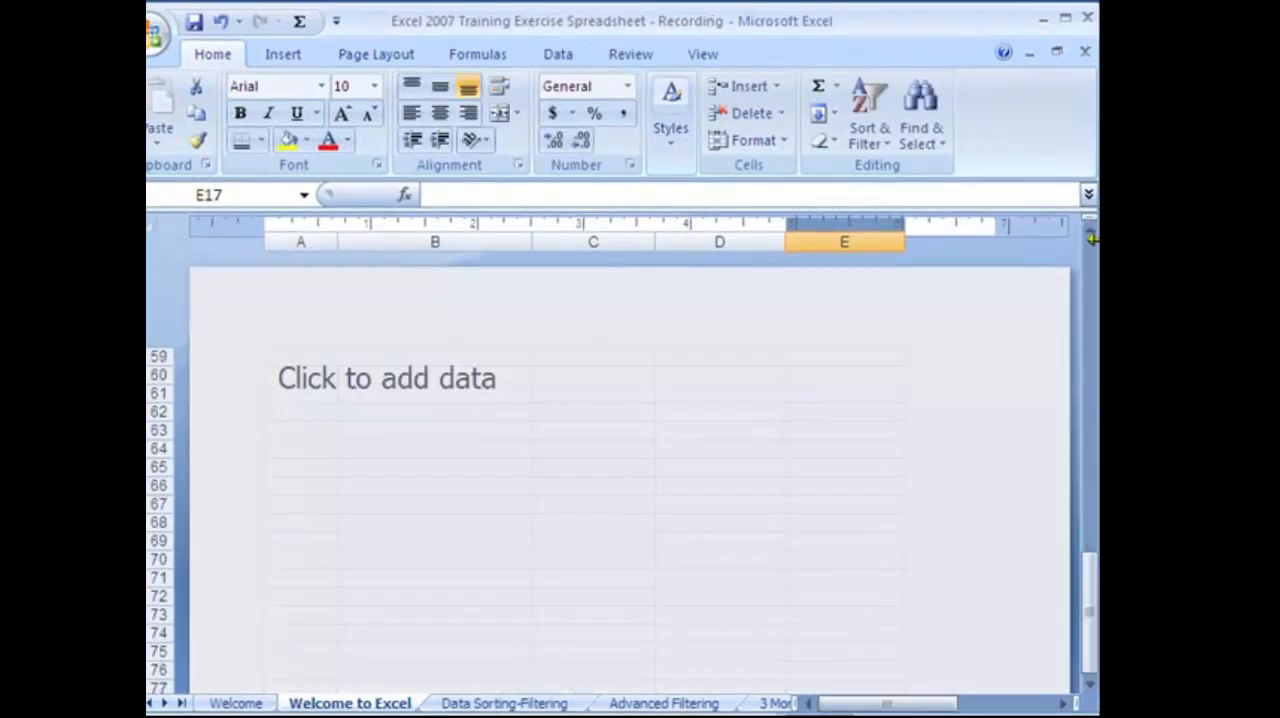
Open the first page's footer and examine the predefined footer options without inserting one, then select cell D57.
{"action": "left_click", "coordinate": [1090, 237]}
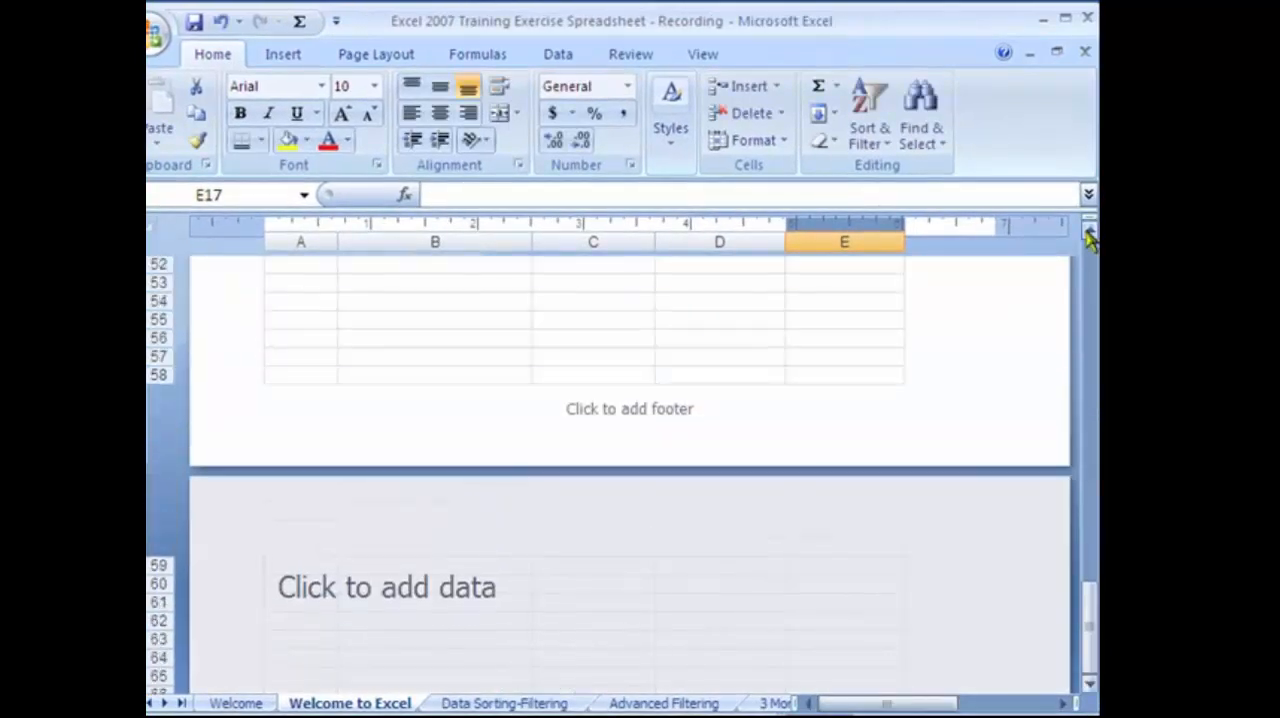
{"action": "left_click", "coordinate": [652, 432]}
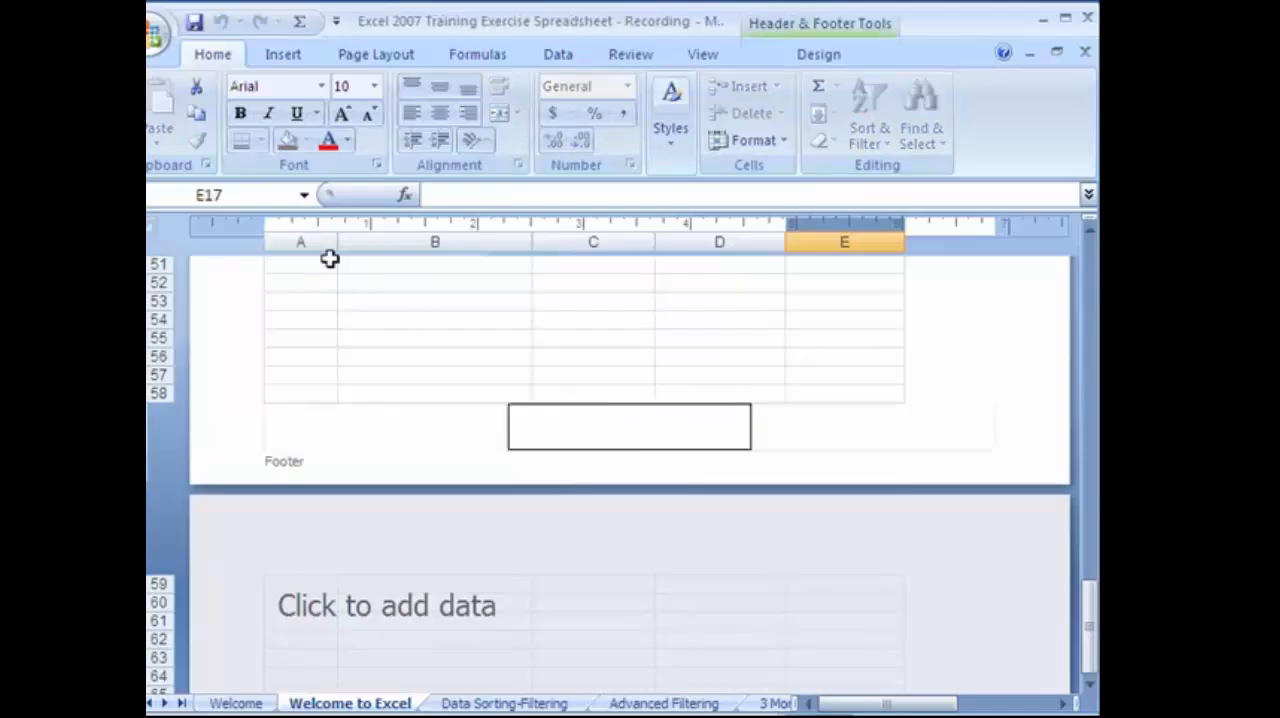
{"action": "left_click", "coordinate": [838, 58]}
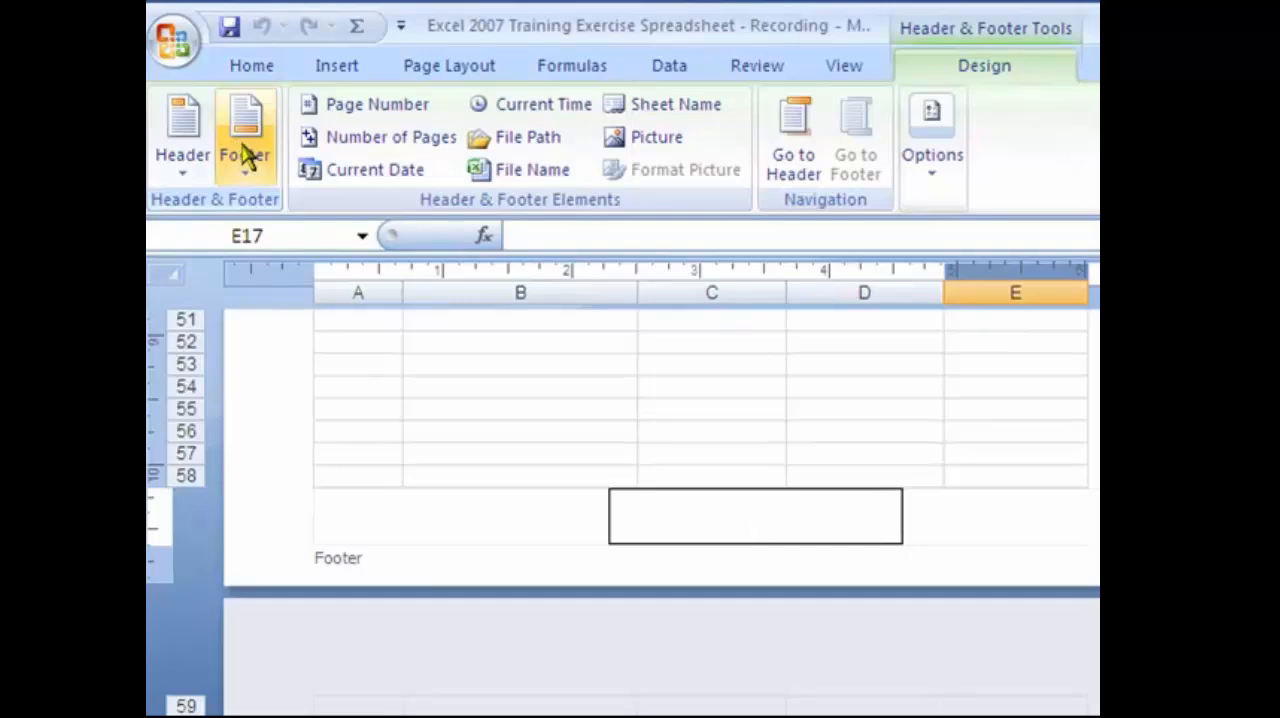
{"action": "left_click", "coordinate": [247, 157]}
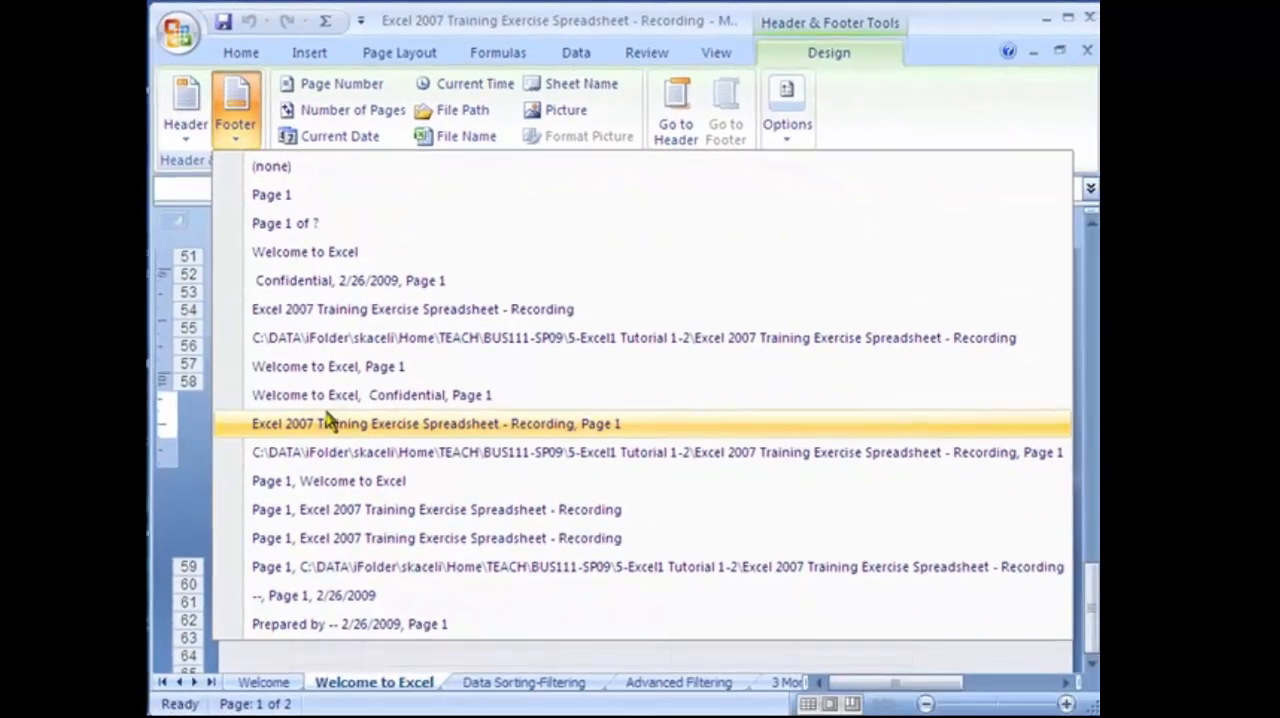
{"action": "left_click", "coordinate": [341, 107]}
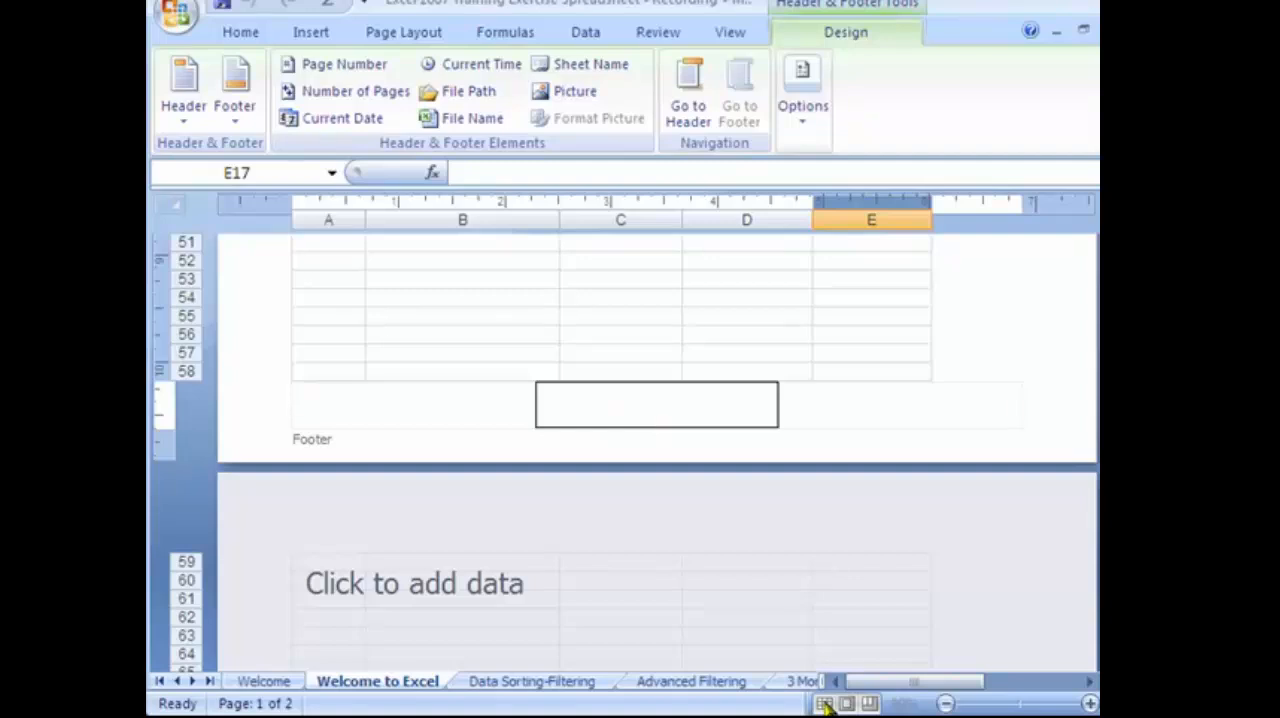
{"action": "left_click", "coordinate": [795, 355]}
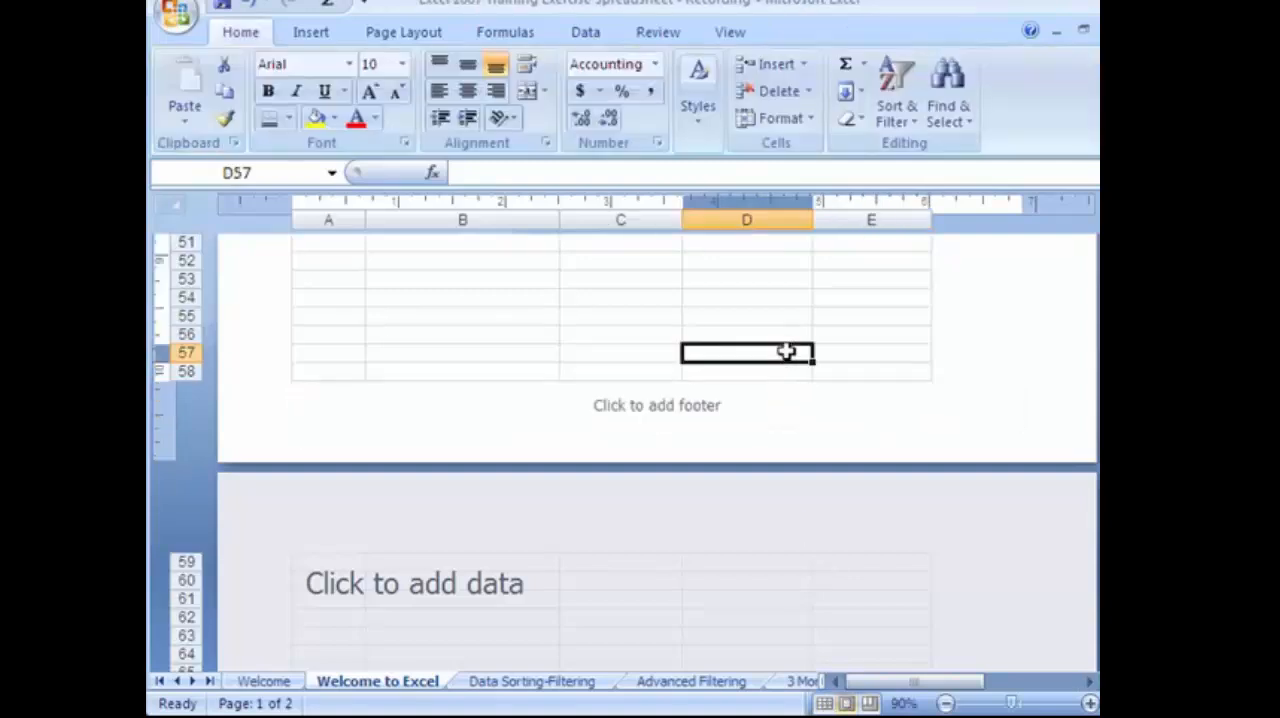
Return the worksheet to Normal view.
{"action": "left_click", "coordinate": [823, 703]}
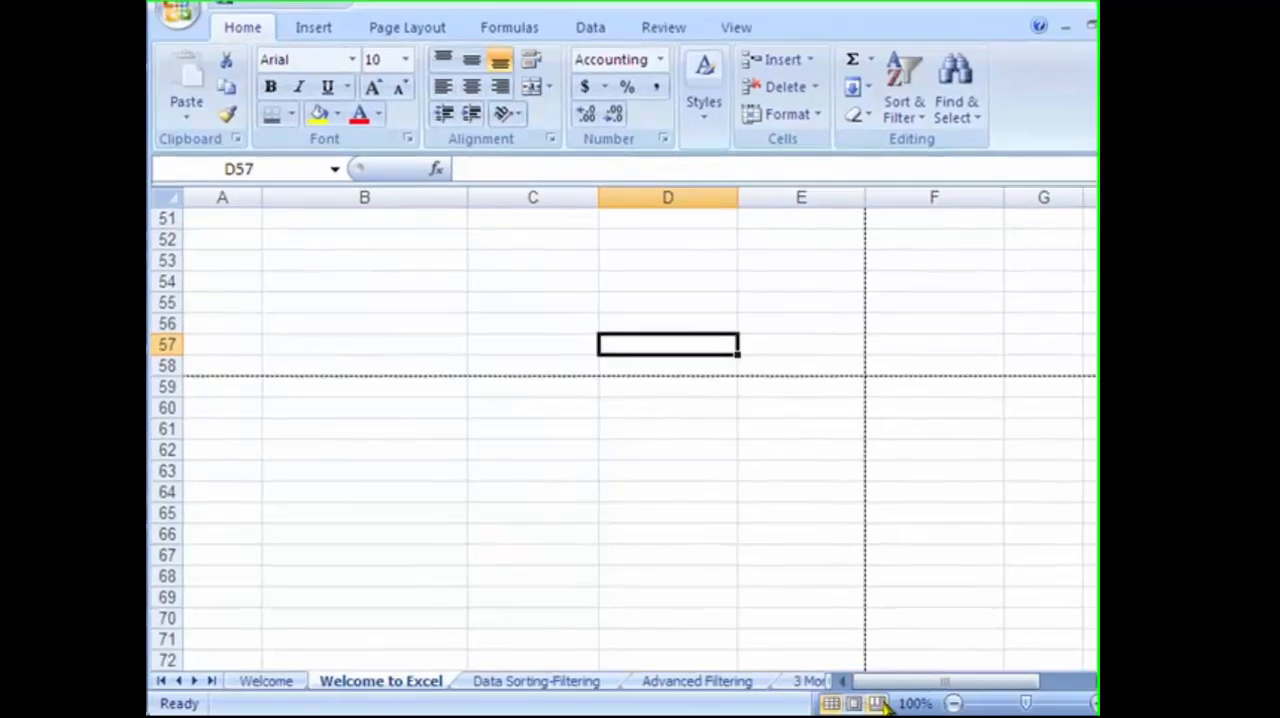
{"action": "left_click", "coordinate": [846, 703]}
{"action": "left_click", "coordinate": [837, 704]}
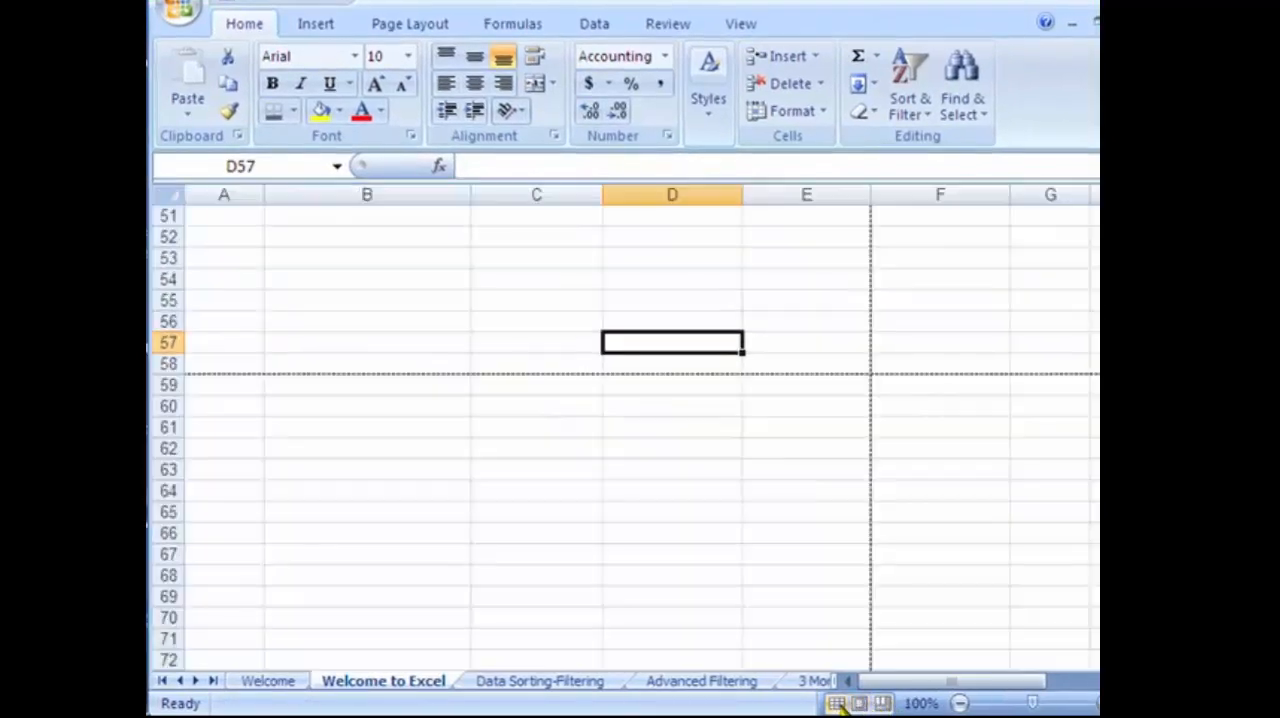
Delete the empty column A in front of the budget table and deselect the column.
{"action": "scroll", "coordinate": [717, 452], "scroll_direction": "up", "scroll_amount": 16}
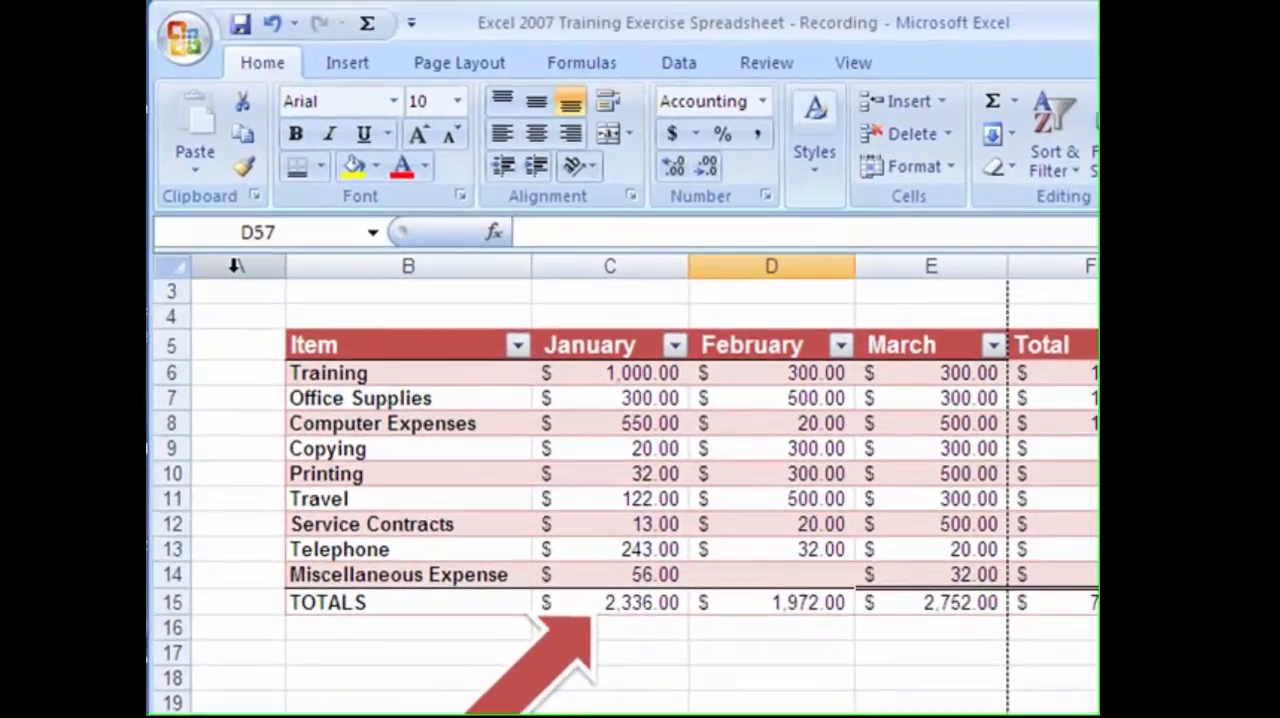
{"action": "left_click", "coordinate": [222, 195]}
{"action": "right_click", "coordinate": [221, 196]}
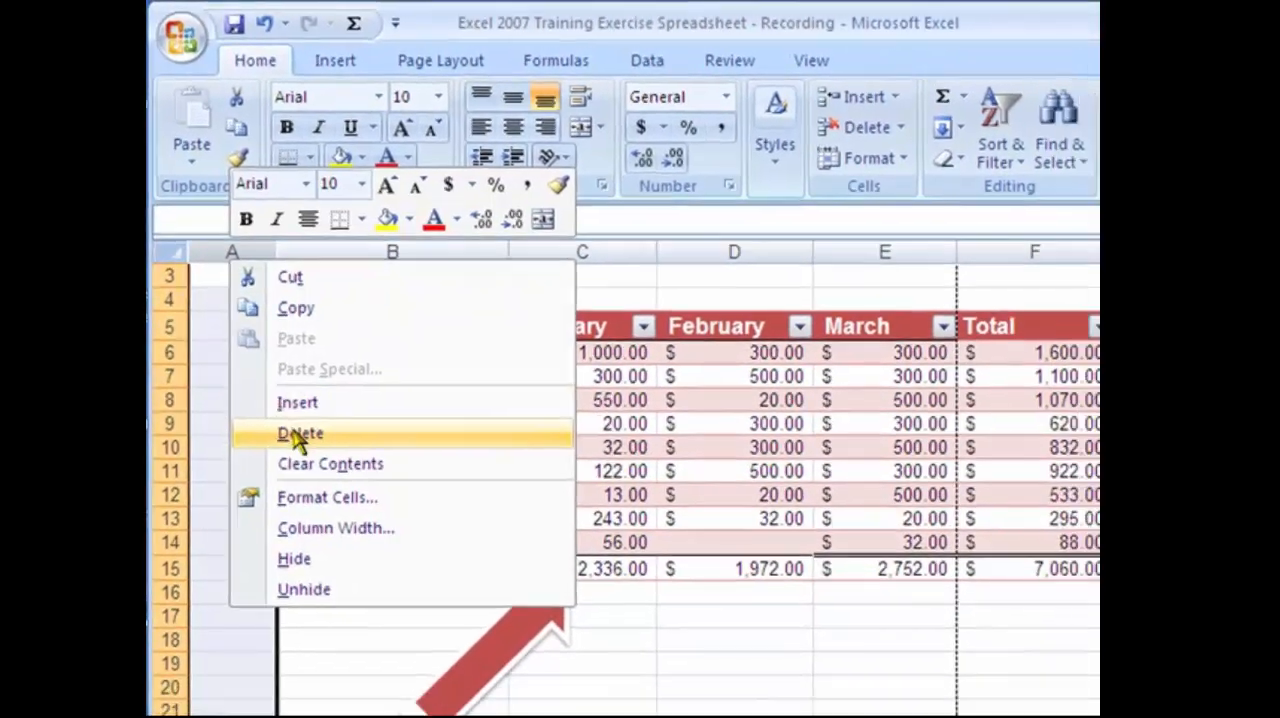
{"action": "left_click", "coordinate": [300, 462]}
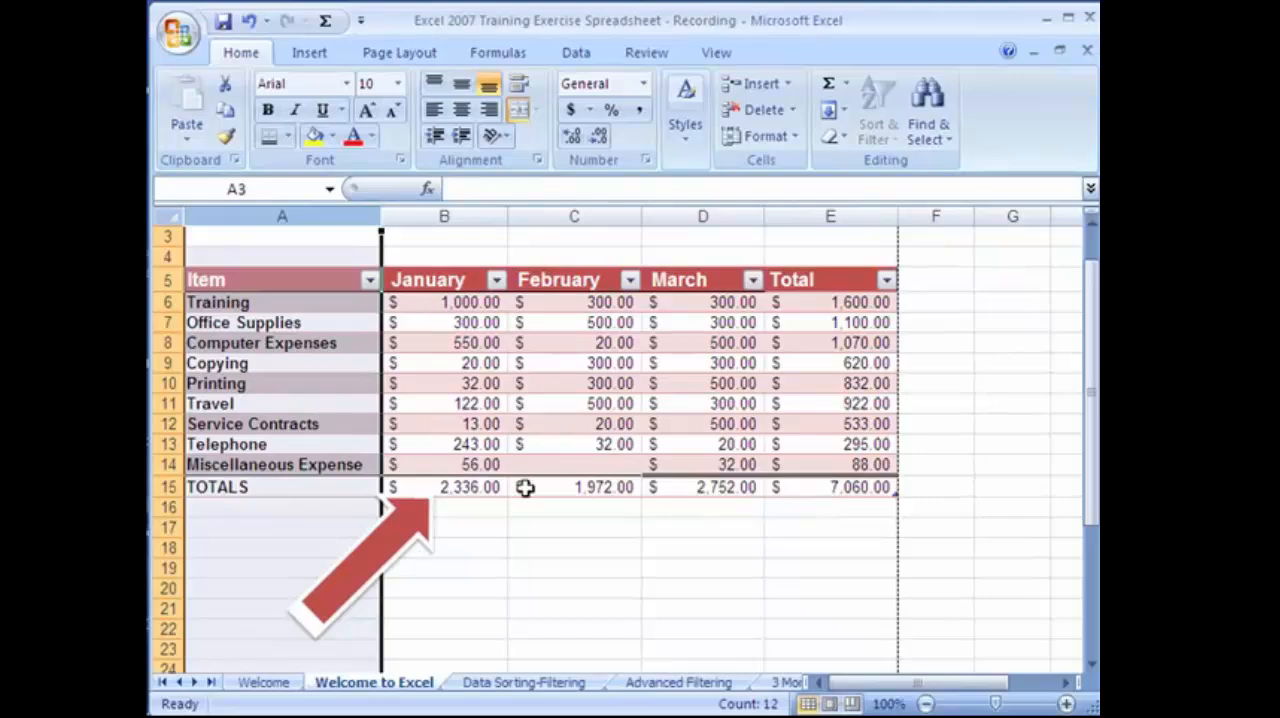
{"action": "left_click", "coordinate": [525, 530]}
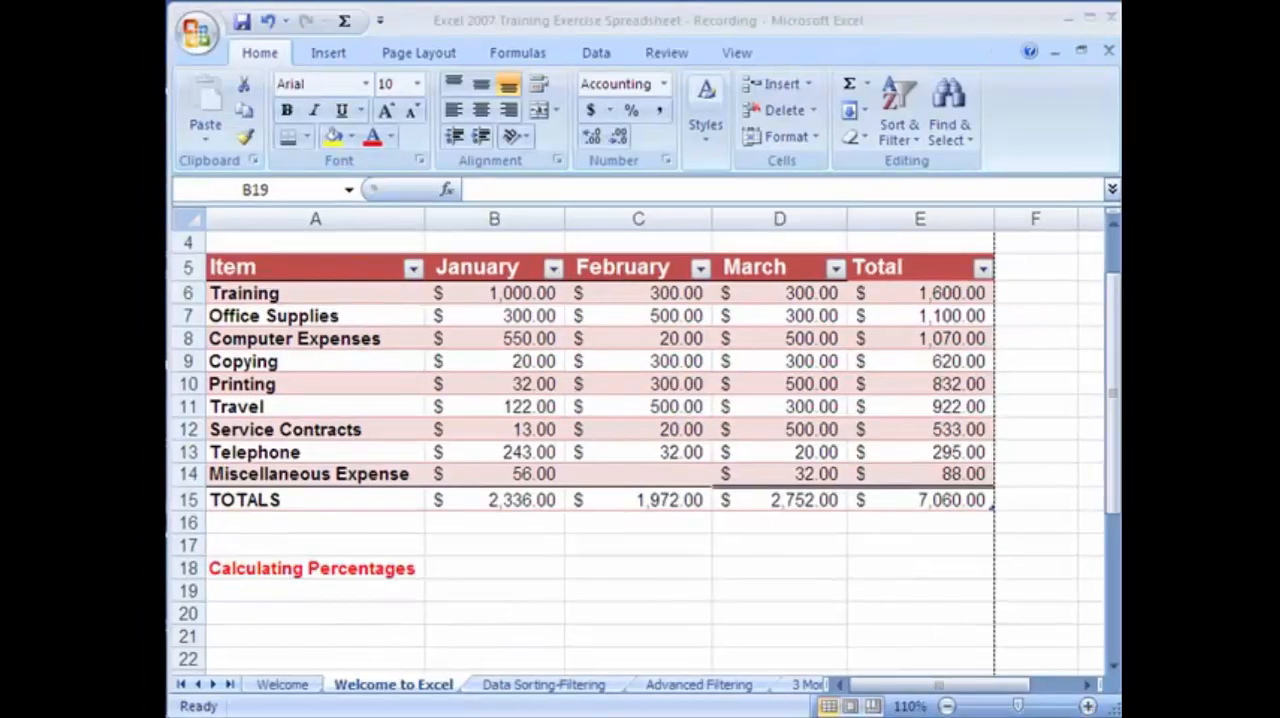
Enter the headings "Enrollment 08" in B19 and "Enrollment 09" in C19 below Calculating Percentages.
{"action": "left_click", "coordinate": [450, 591]}
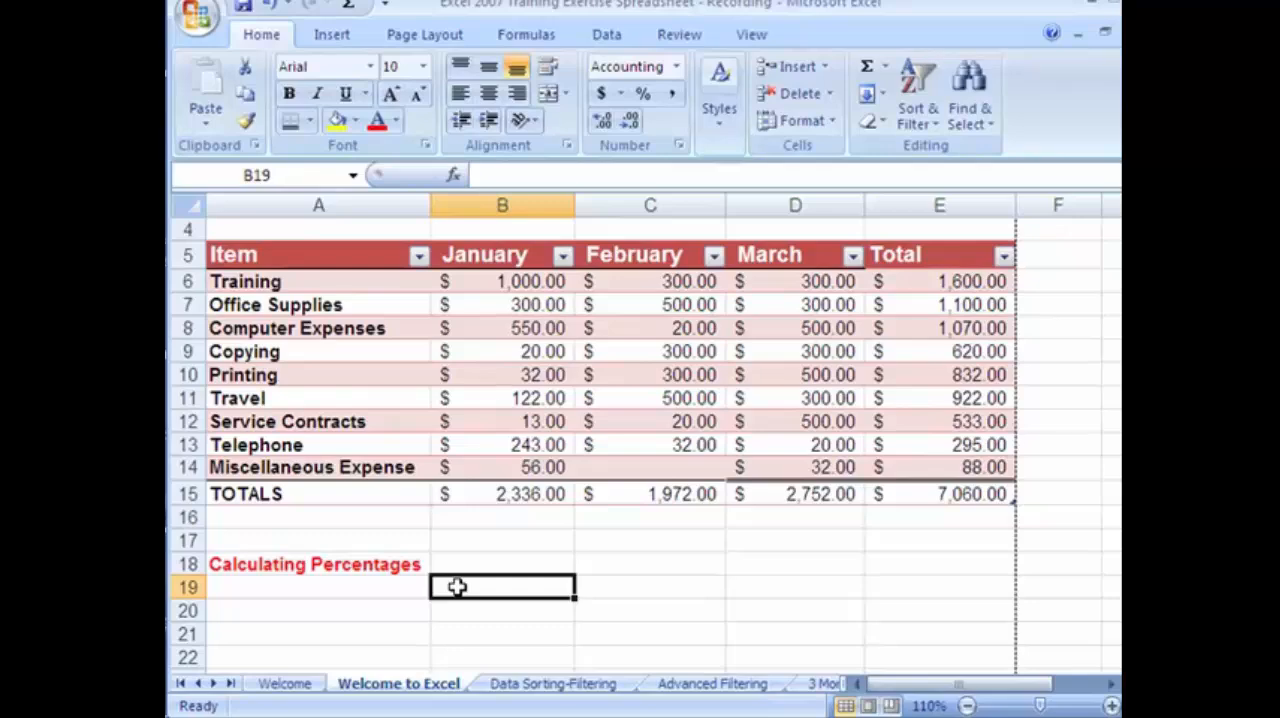
{"action": "type", "text": "Enrollment 08"}
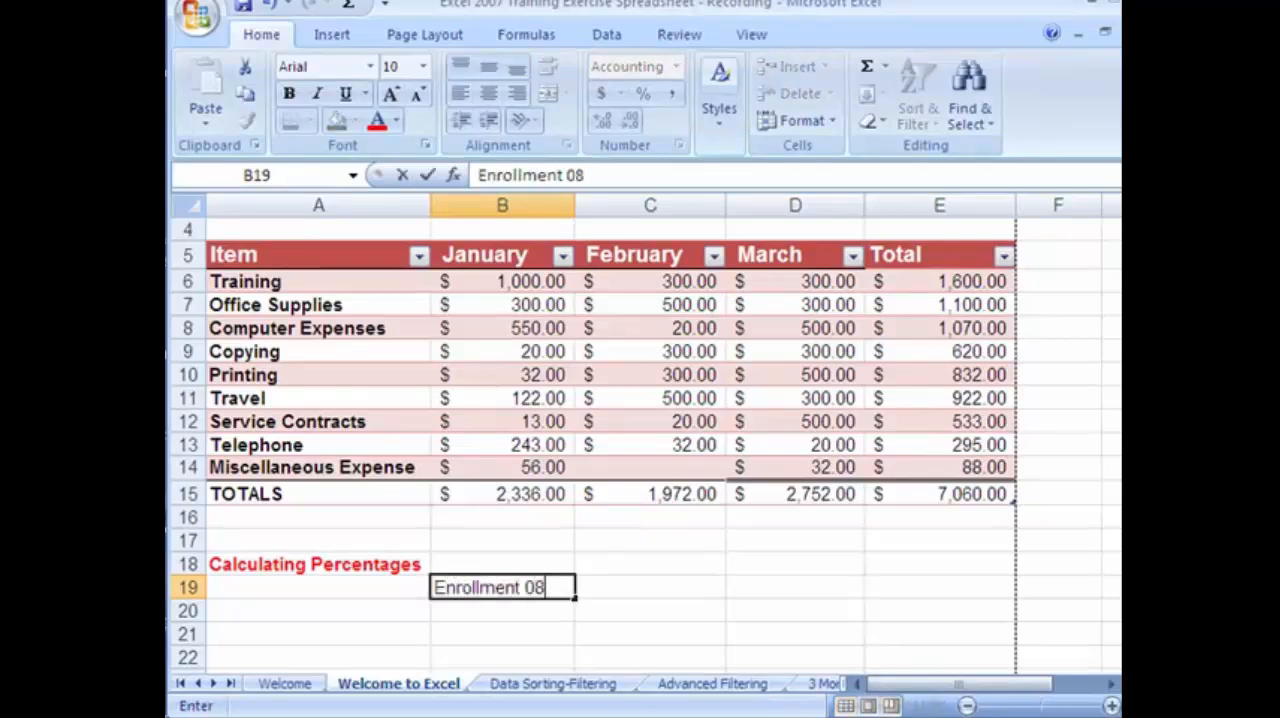
{"action": "left_click", "coordinate": [666, 589]}
{"action": "type", "text": "Enrollment"}
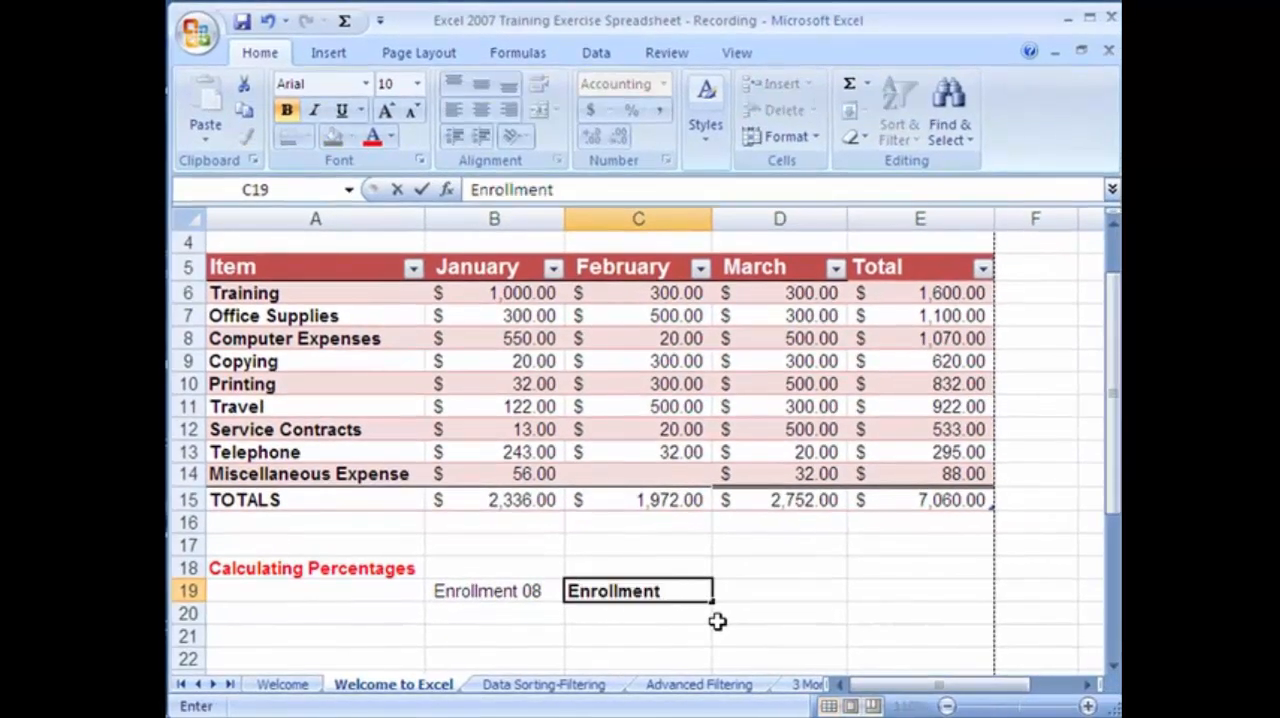
{"action": "type", "text": " 09"}
Enter the enrollment figures 240 in B20 and 375 in C20.
{"action": "left_click", "coordinate": [487, 612]}
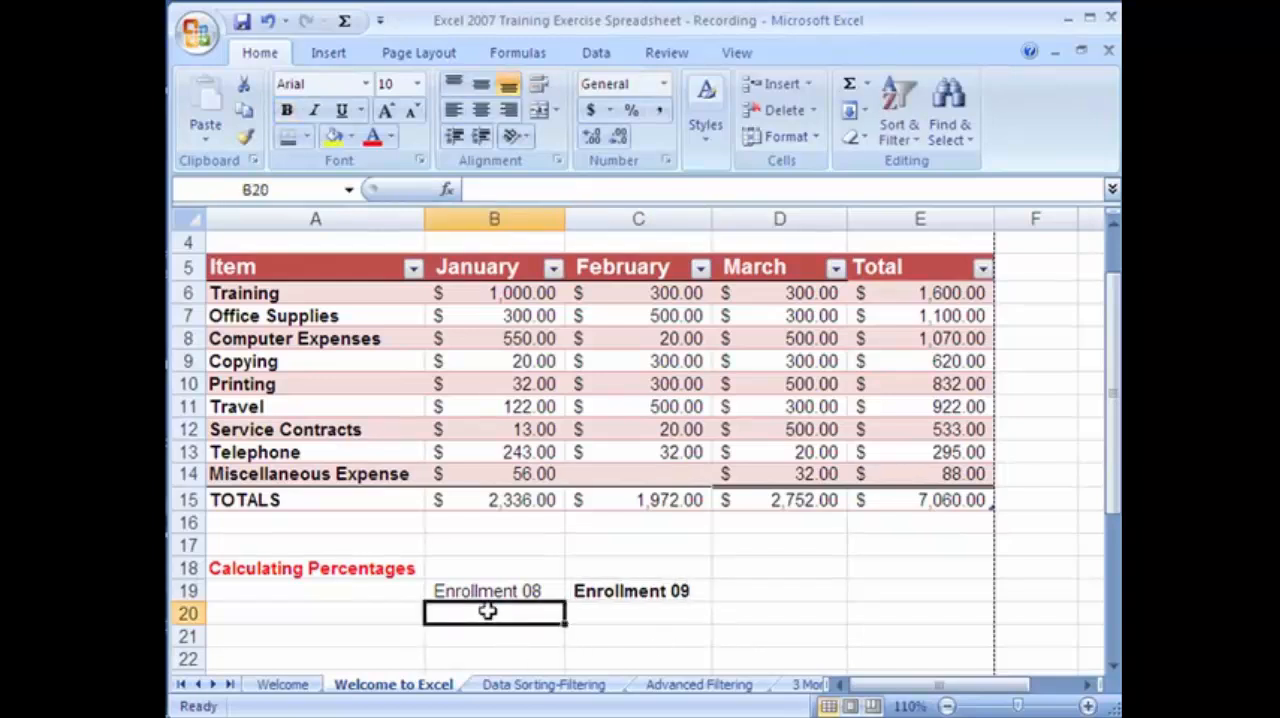
{"action": "type", "text": "240"}
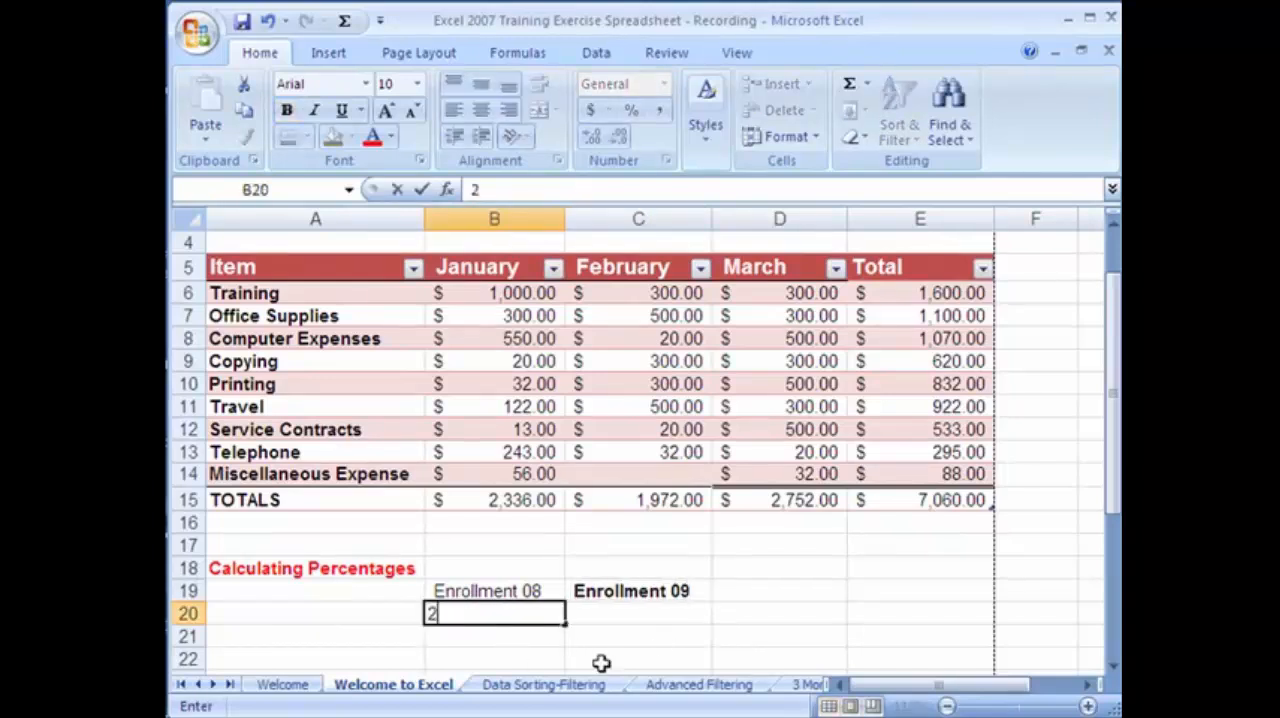
{"action": "left_click", "coordinate": [614, 606]}
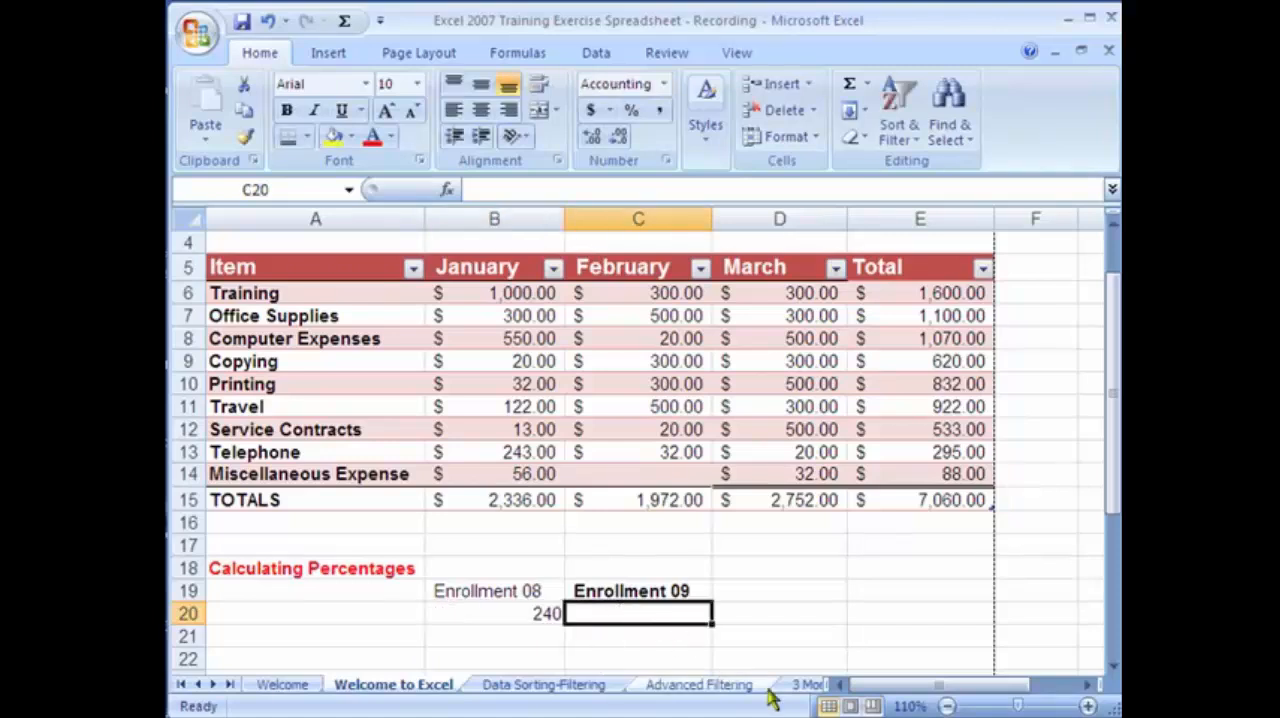
{"action": "type", "text": "375"}
{"action": "key", "text": "Return"}
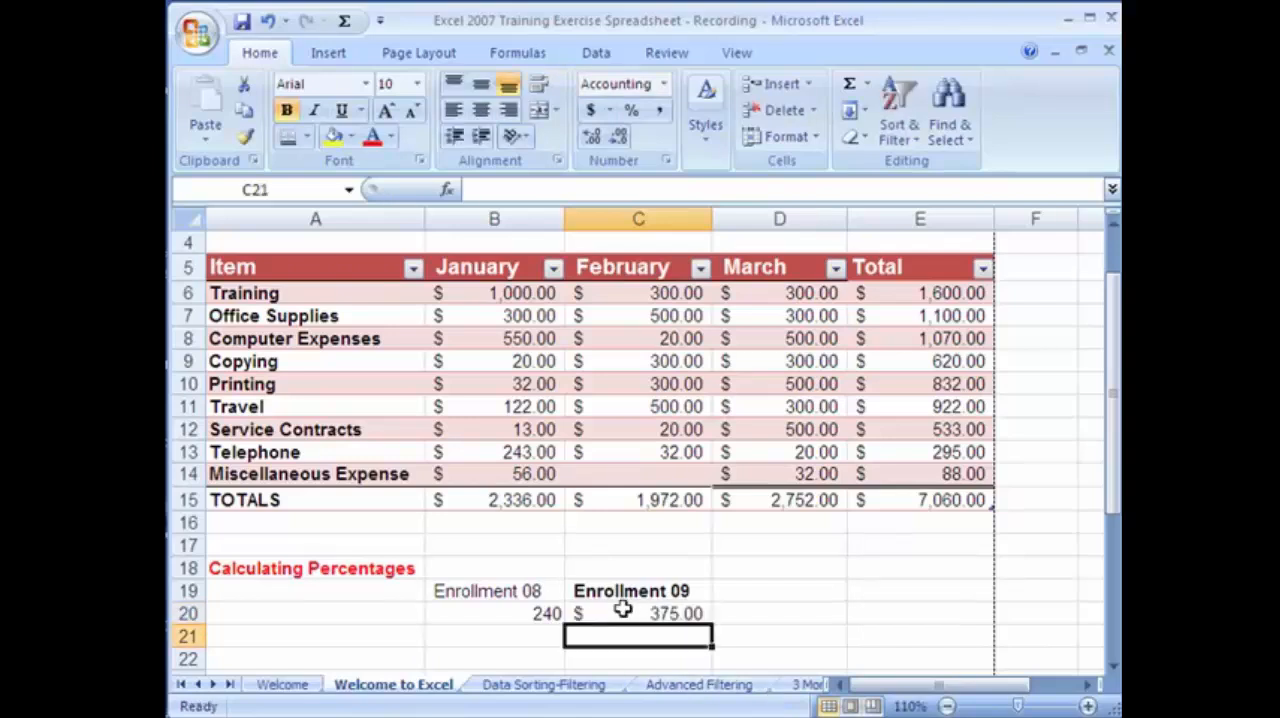
Apply the General number format to the enrollment figures in B20:C20.
{"action": "left_click", "coordinate": [548, 613]}
{"action": "left_click_drag", "start_coordinate": [548, 613], "coordinate": [628, 617]}
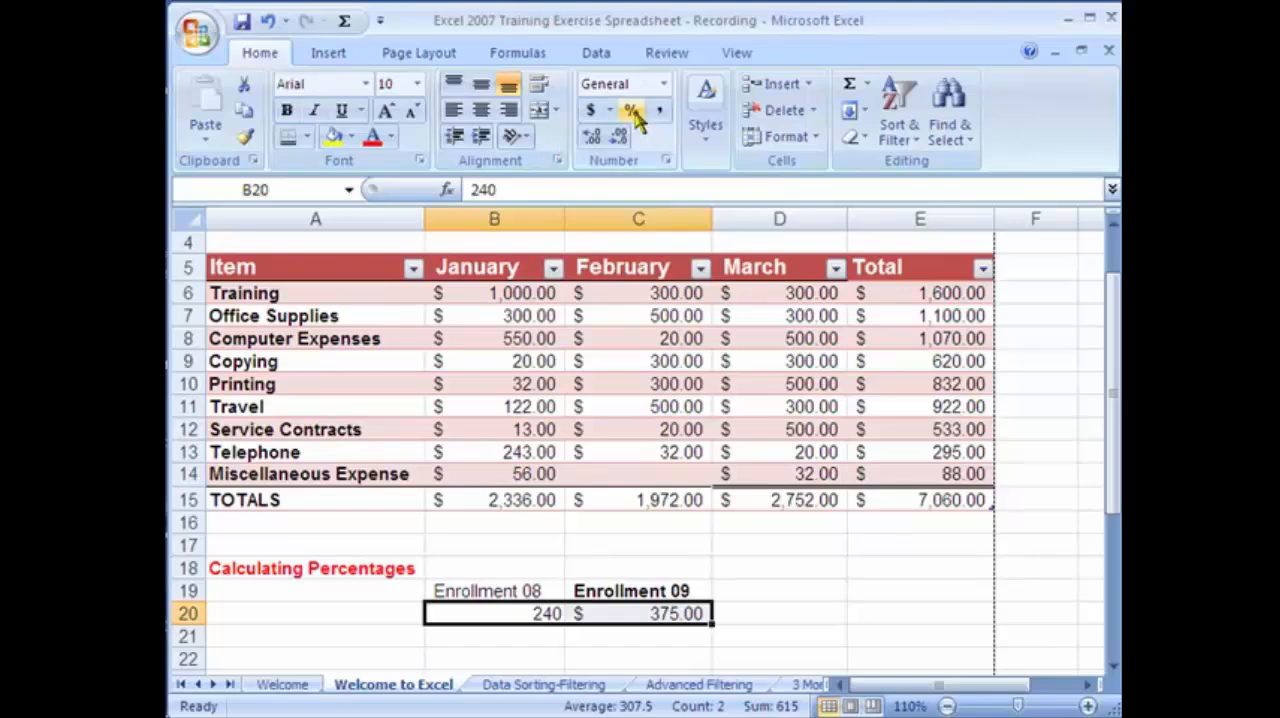
{"action": "left_click", "coordinate": [664, 84]}
{"action": "left_click", "coordinate": [655, 120]}
Enter the heading "% difference" in cell D19.
{"action": "left_click", "coordinate": [766, 592]}
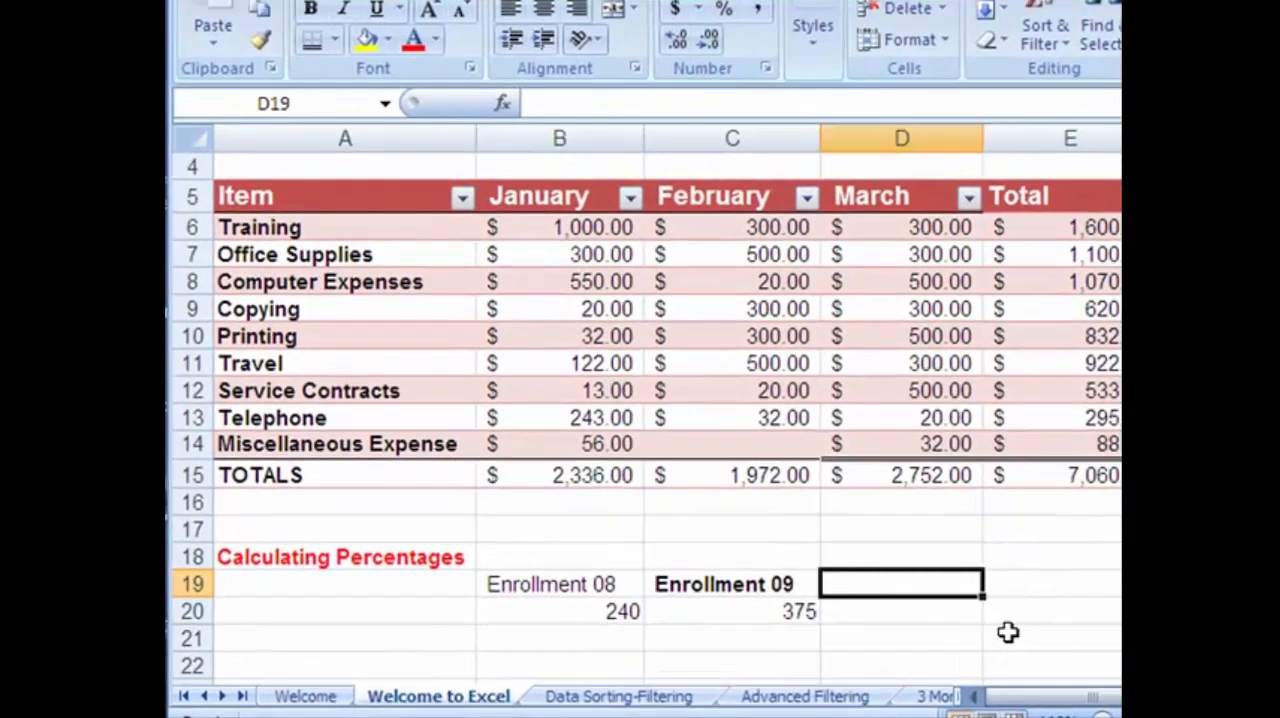
{"action": "type", "text": "% difference"}
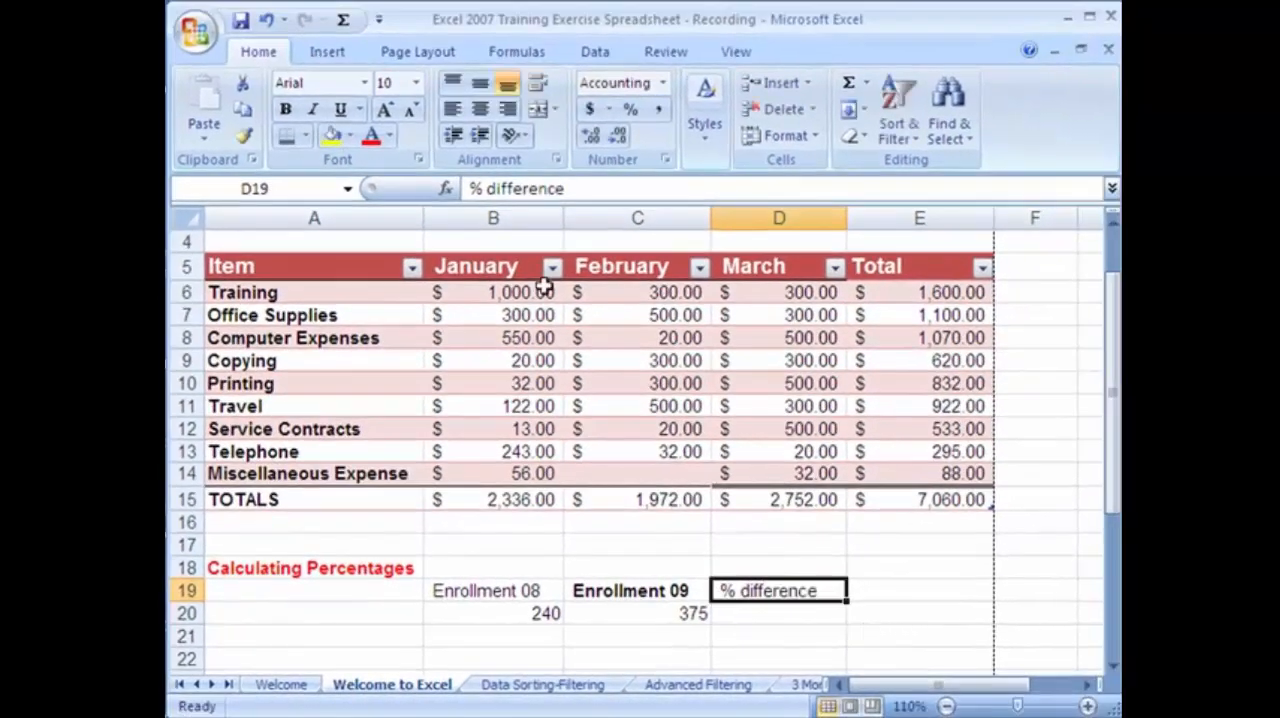
{"action": "key", "text": "Return"}
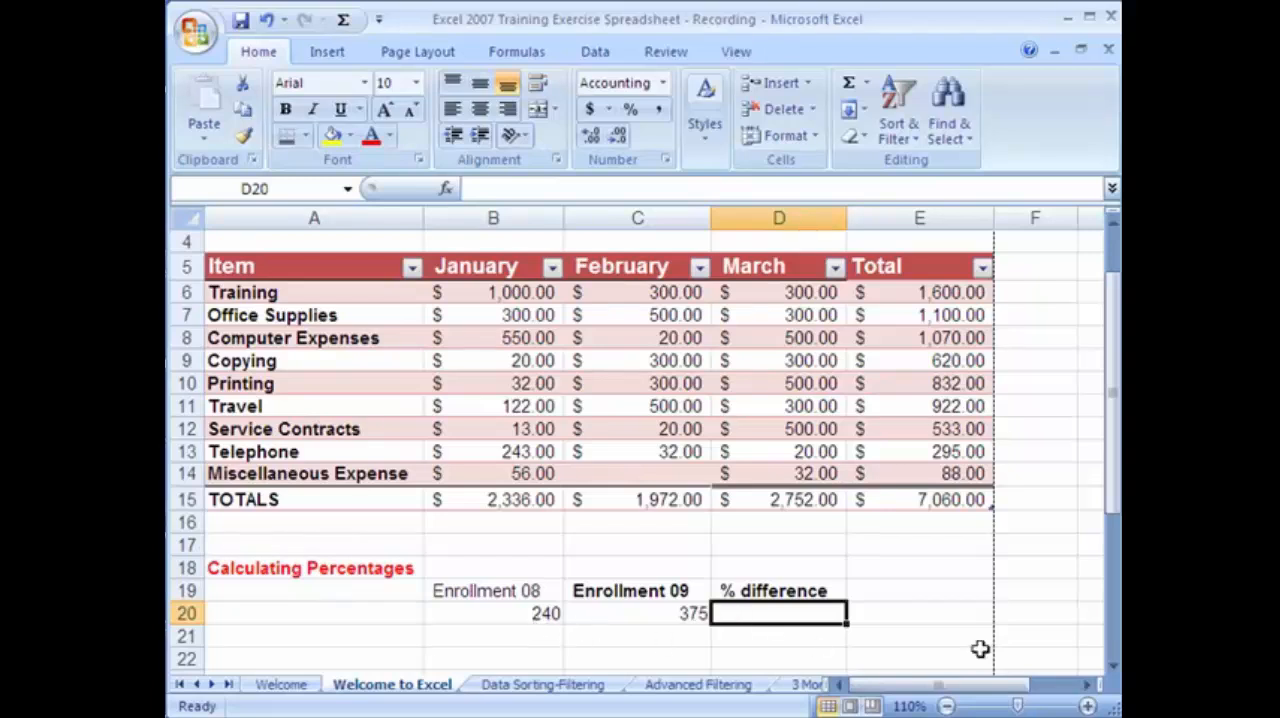
Enter a second pair of sample values, 1000 in B23 and 1200 in C23, and select cell D23.
{"action": "left_click", "coordinate": [1113, 666]}
{"action": "left_click", "coordinate": [1113, 666]}
{"action": "left_click", "coordinate": [1113, 666]}
{"action": "left_click", "coordinate": [558, 609]}
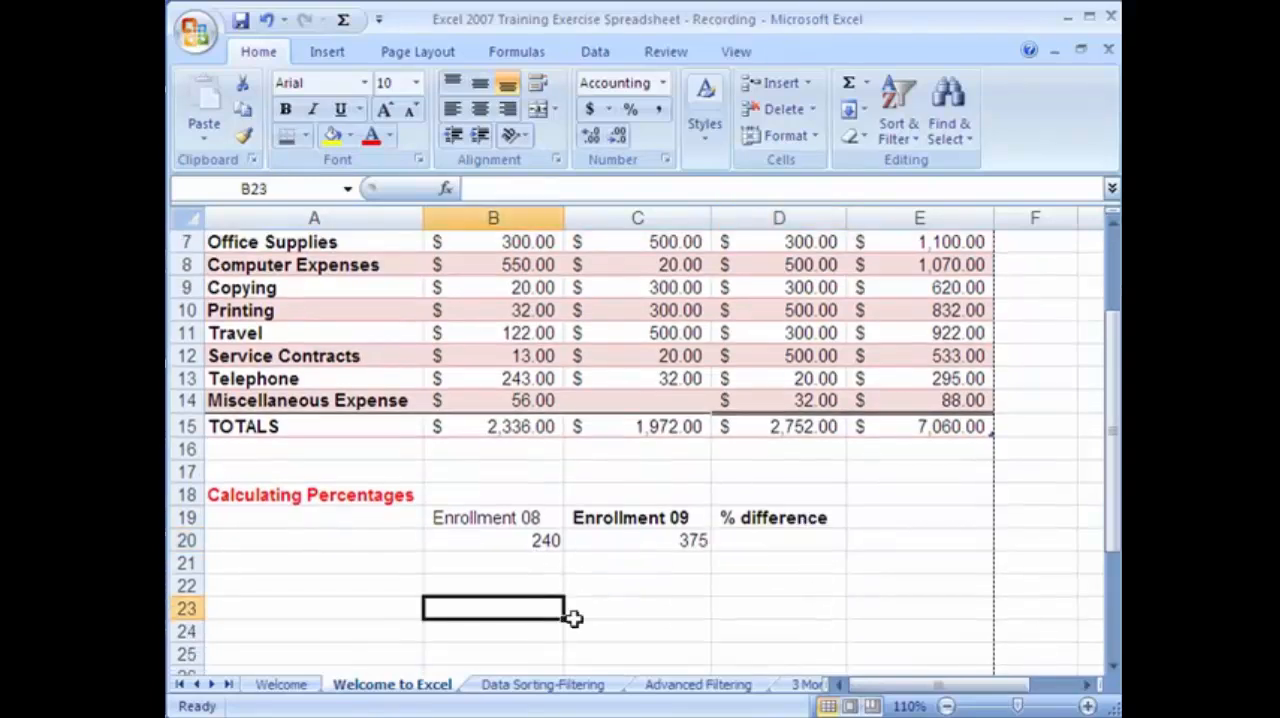
{"action": "type", "text": "1000"}
{"action": "key", "text": "Tab"}
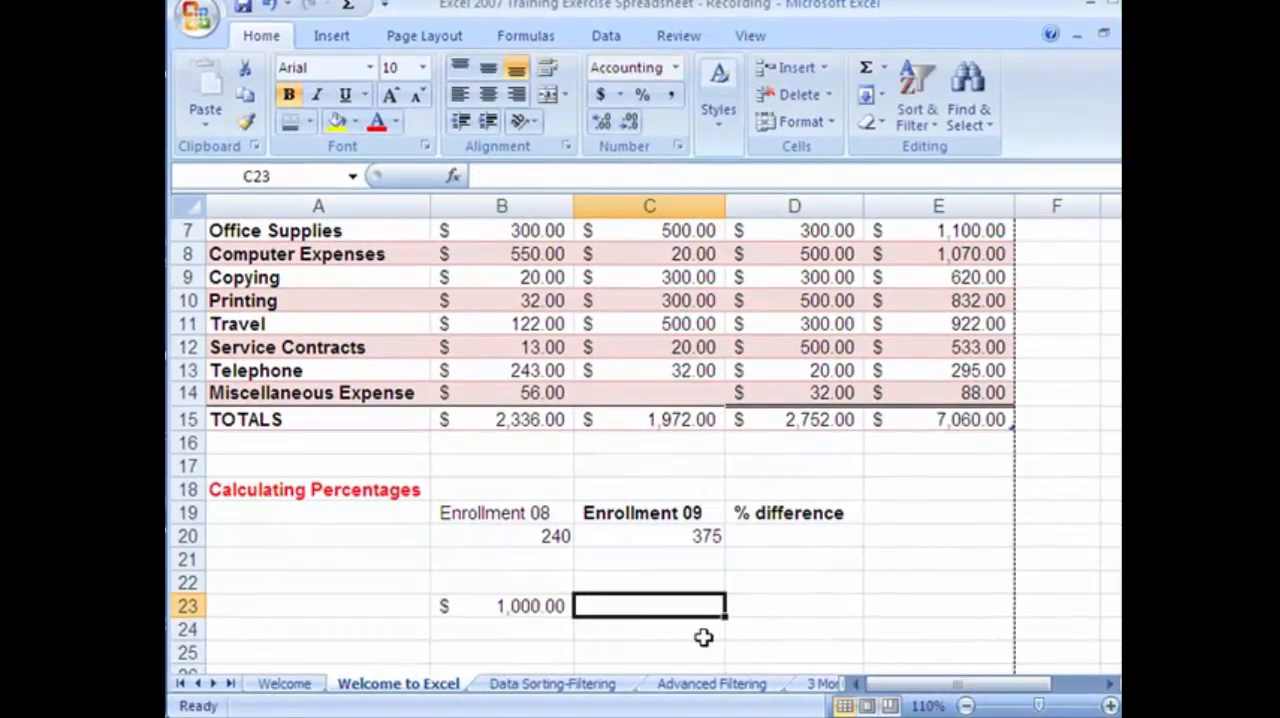
{"action": "type", "text": "1200"}
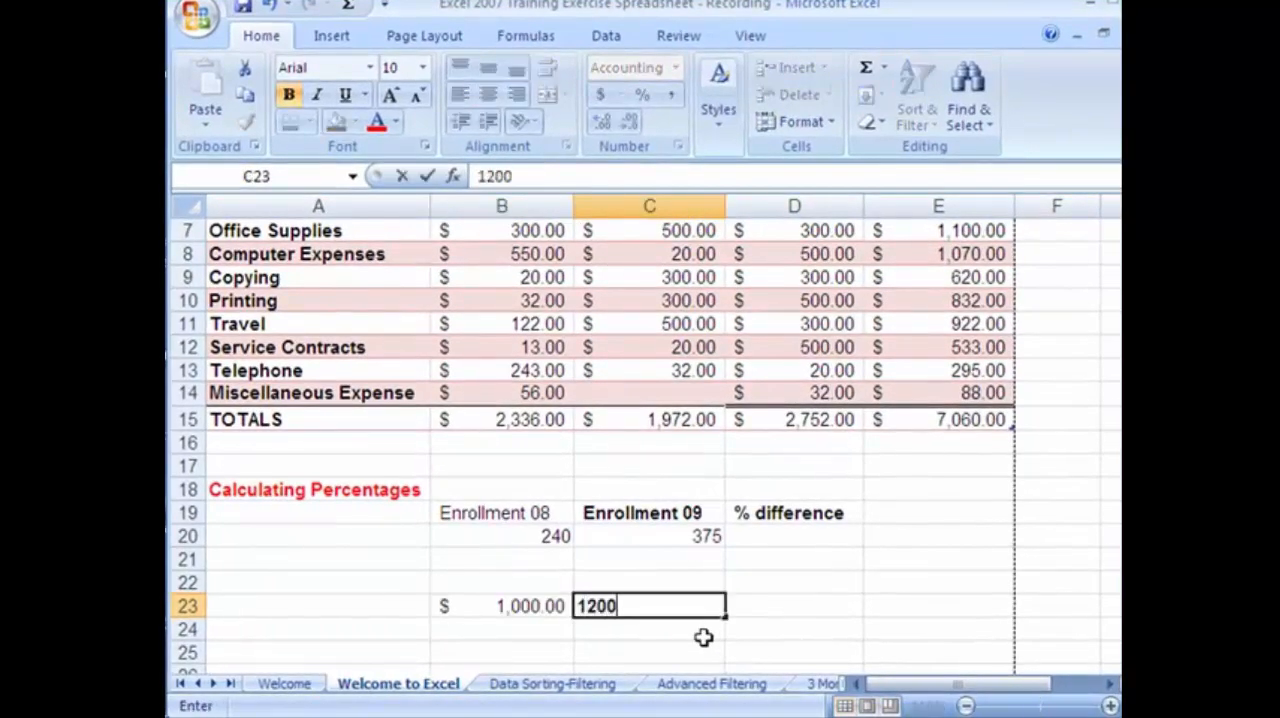
{"action": "key", "text": "Return"}
{"action": "left_click", "coordinate": [755, 607]}
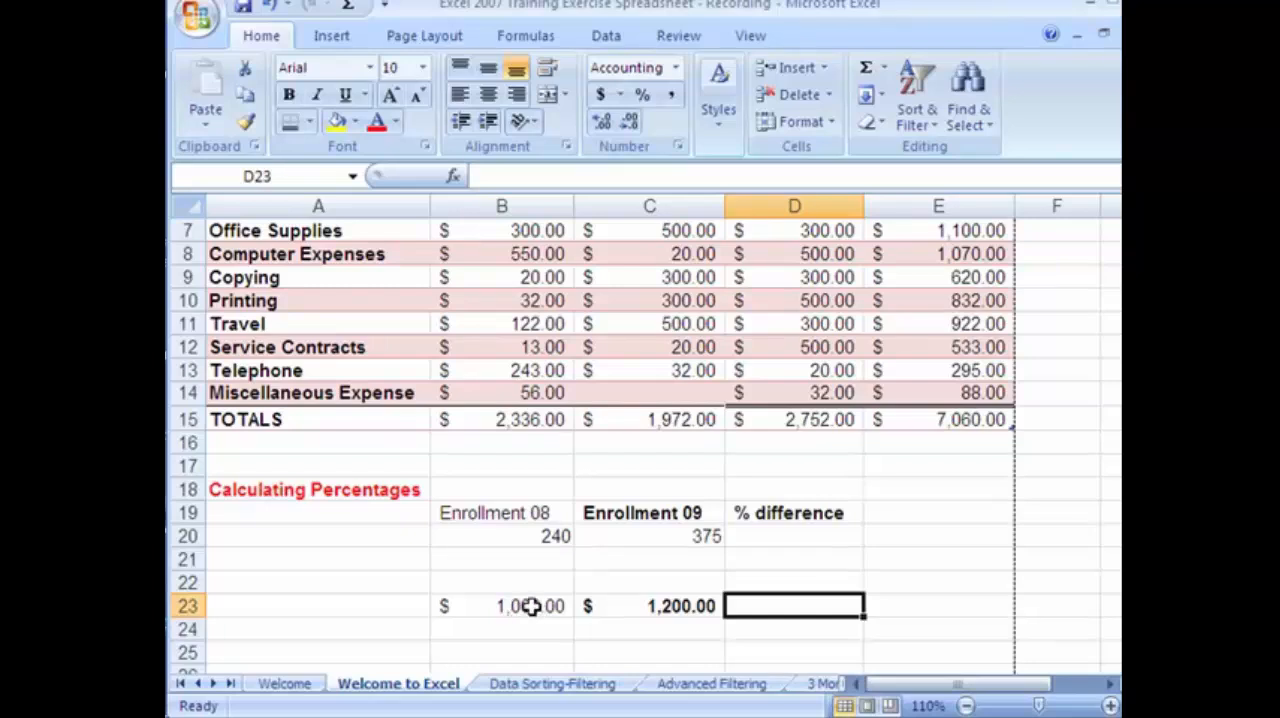
Enter the percentage difference formula =(C20-B20)/B20 in cell D20.
{"action": "left_click", "coordinate": [776, 540]}
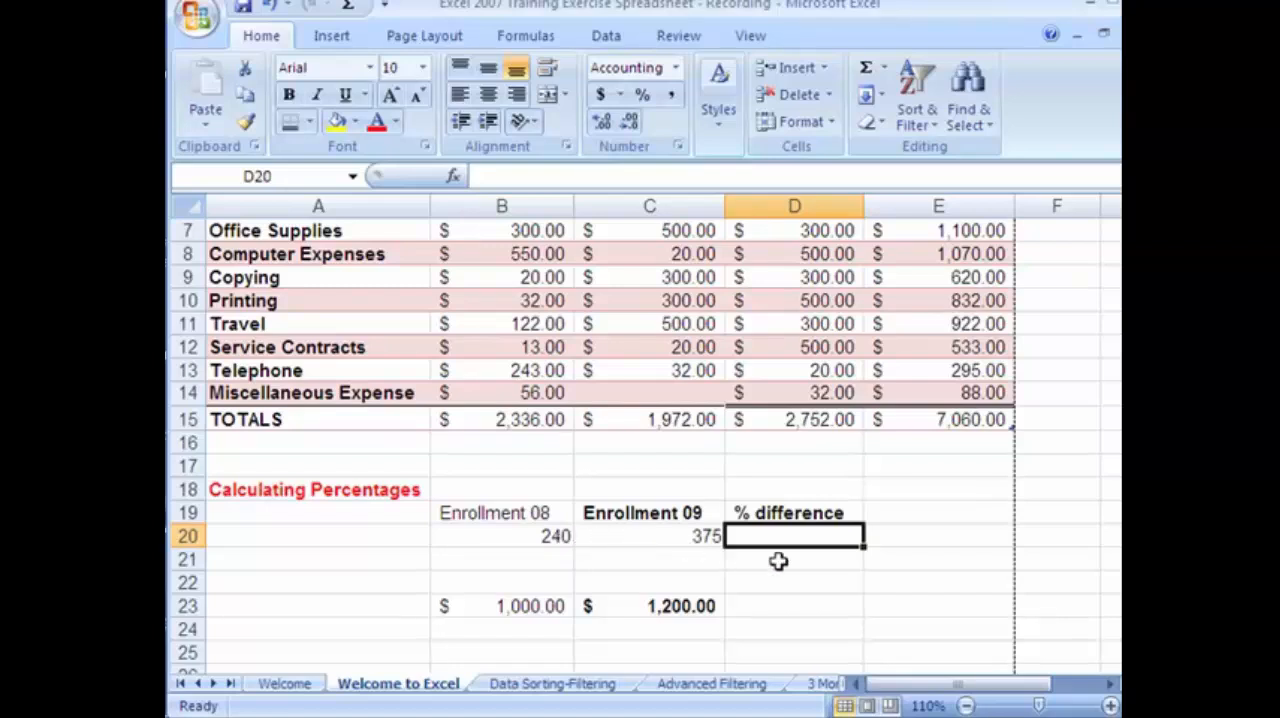
{"action": "type", "text": "="}
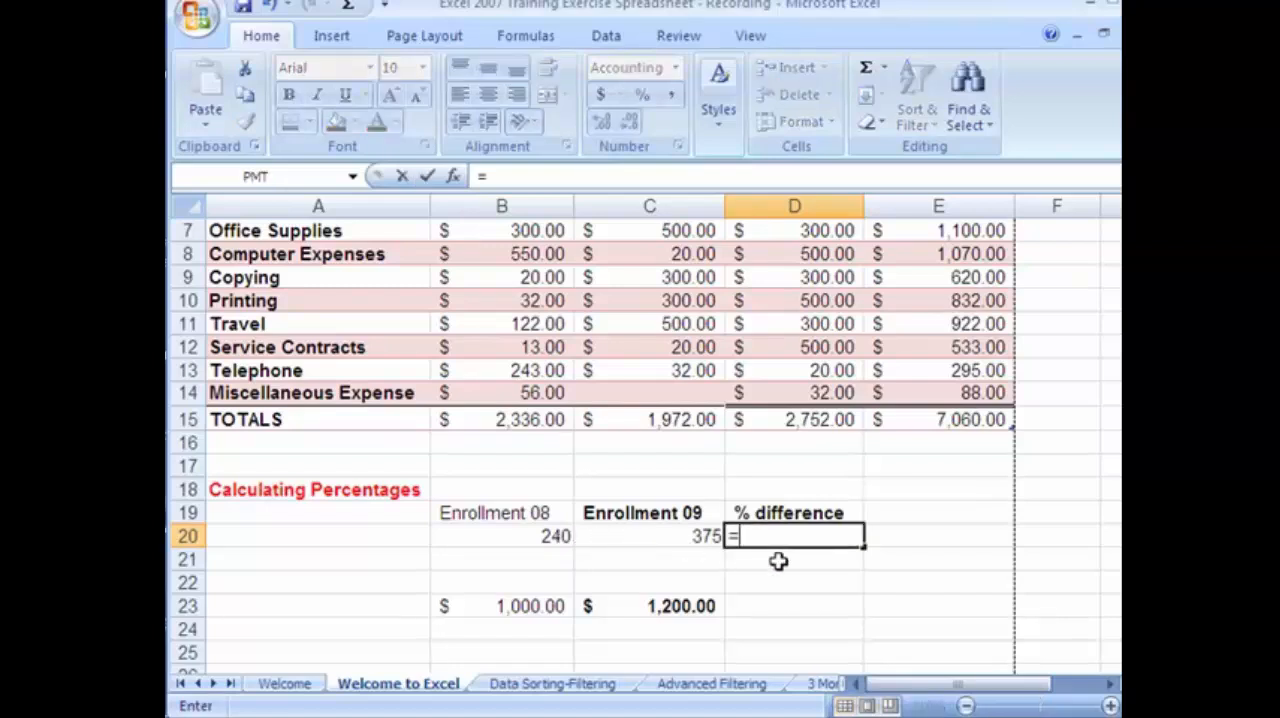
{"action": "type", "text": "("}
{"action": "left_click", "coordinate": [706, 537]}
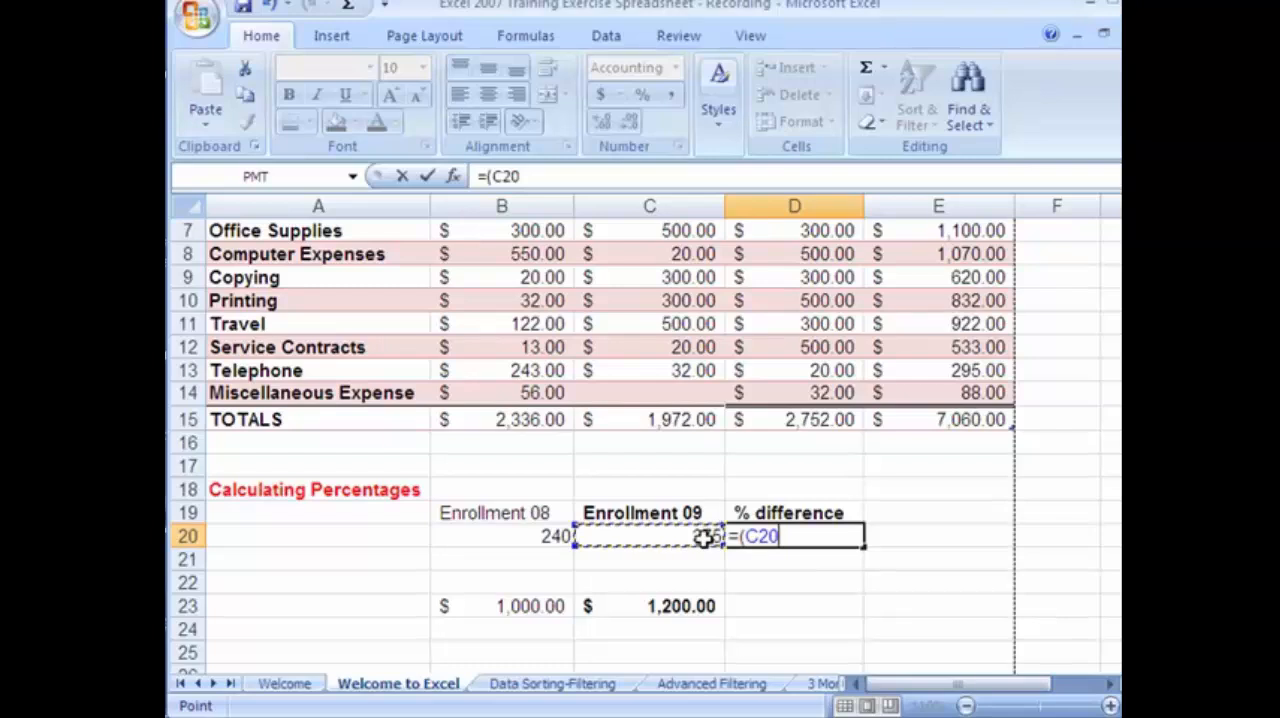
{"action": "type", "text": "-"}
{"action": "left_click", "coordinate": [541, 537]}
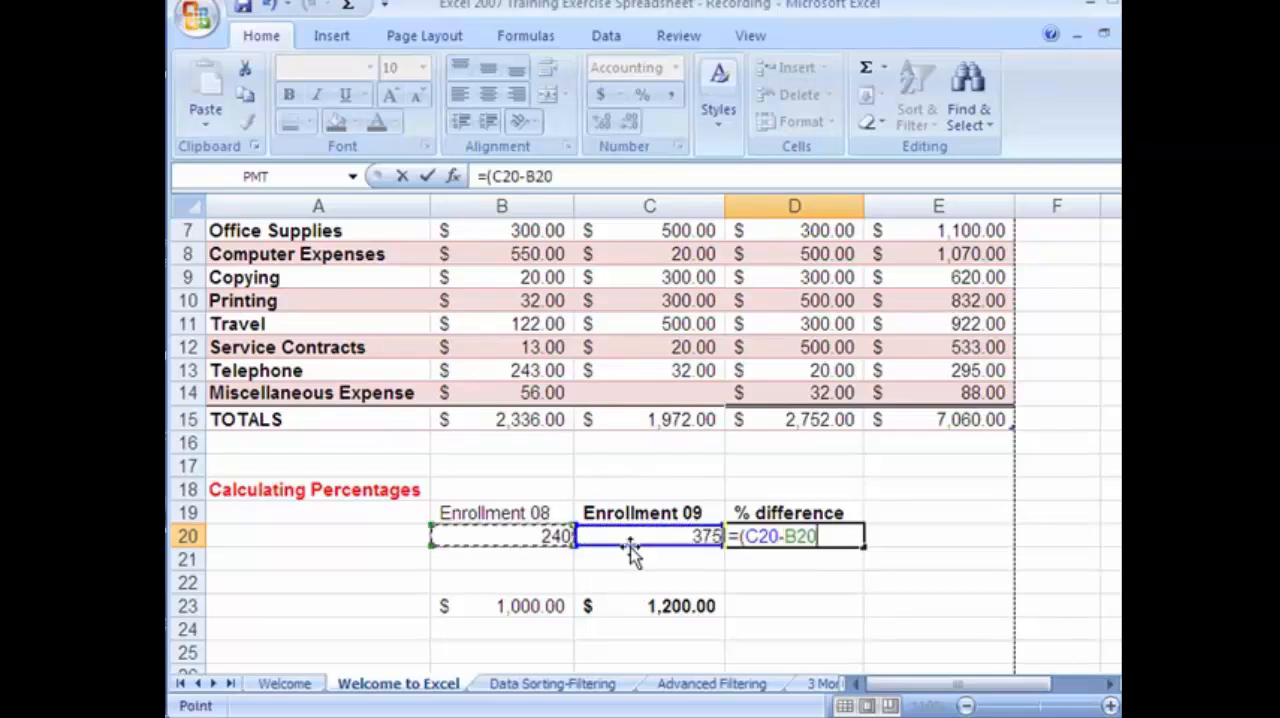
{"action": "type", "text": ")/"}
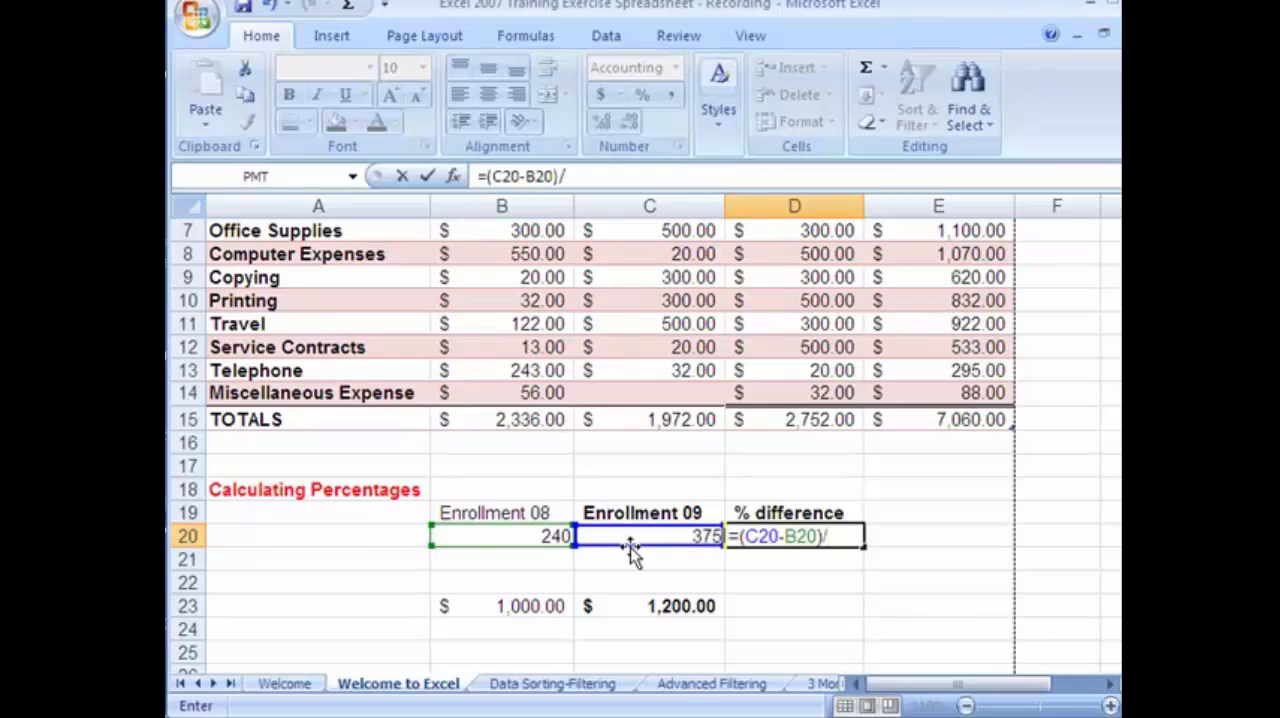
{"action": "left_click", "coordinate": [540, 535]}
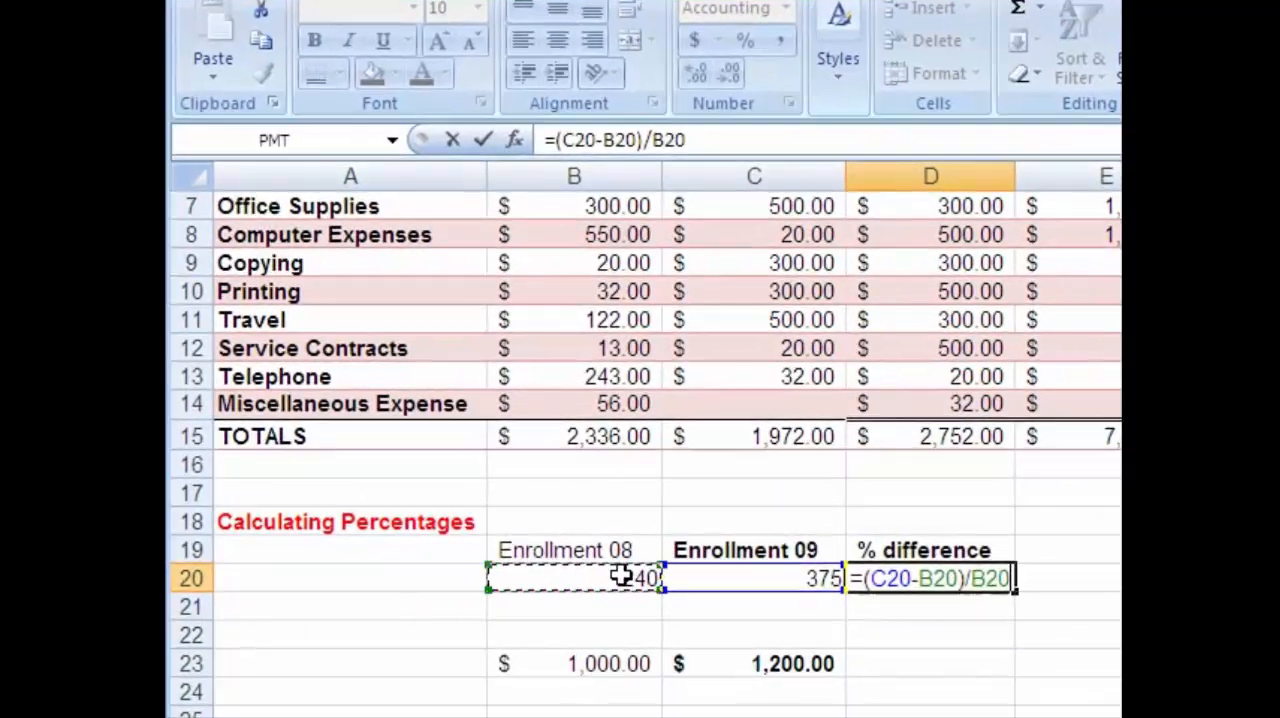
{"action": "key", "text": "Return"}
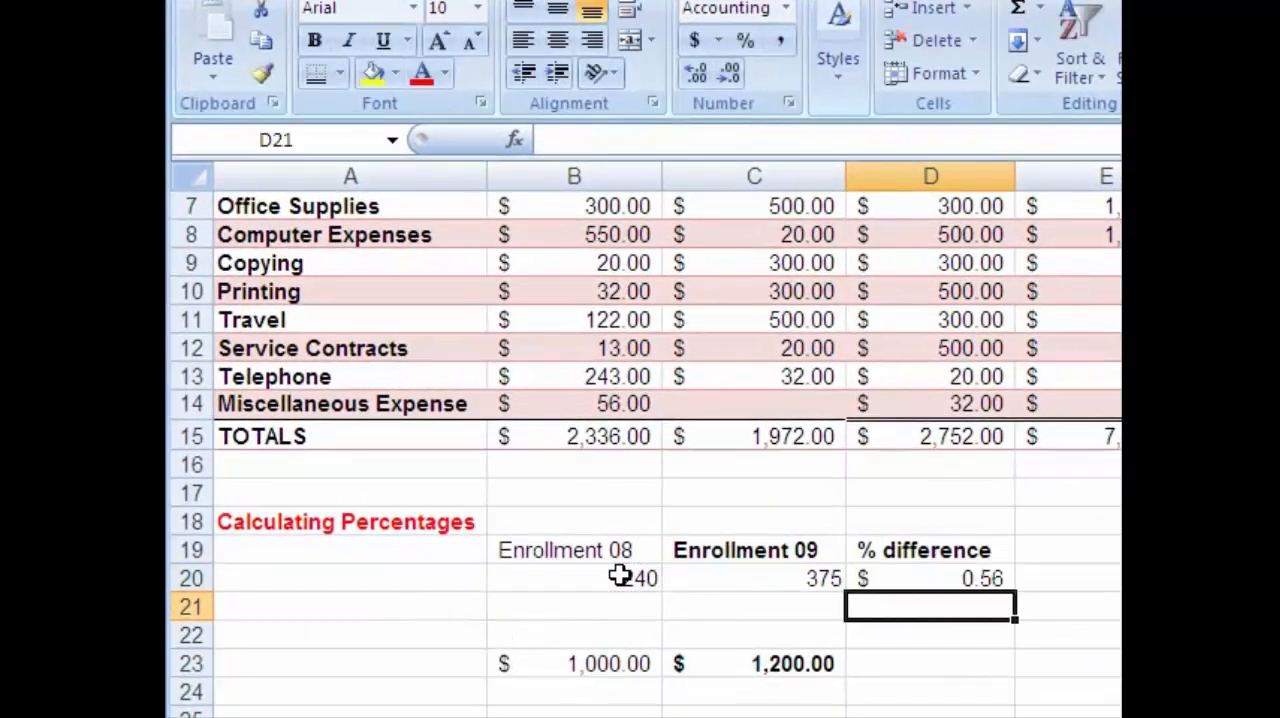
Apply the Percent number format to cells D20:D24.
{"action": "left_click", "coordinate": [913, 576]}
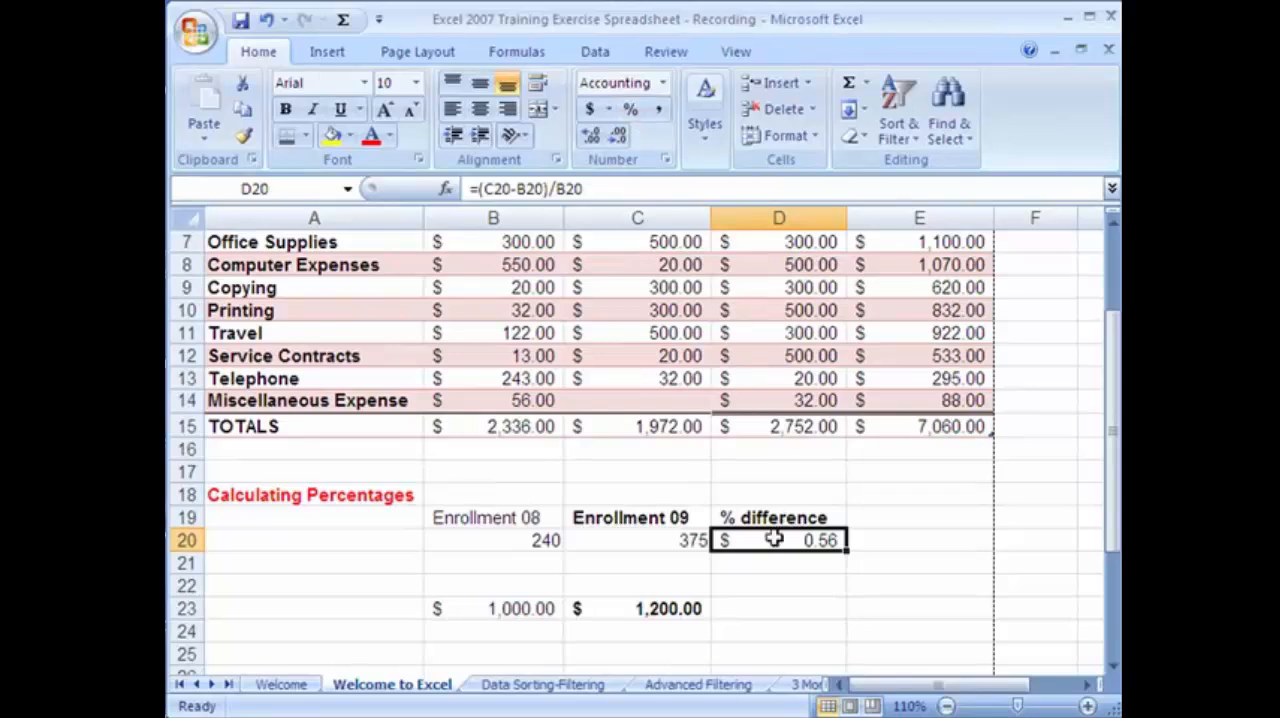
{"action": "left_click_drag", "start_coordinate": [777, 536], "coordinate": [781, 629]}
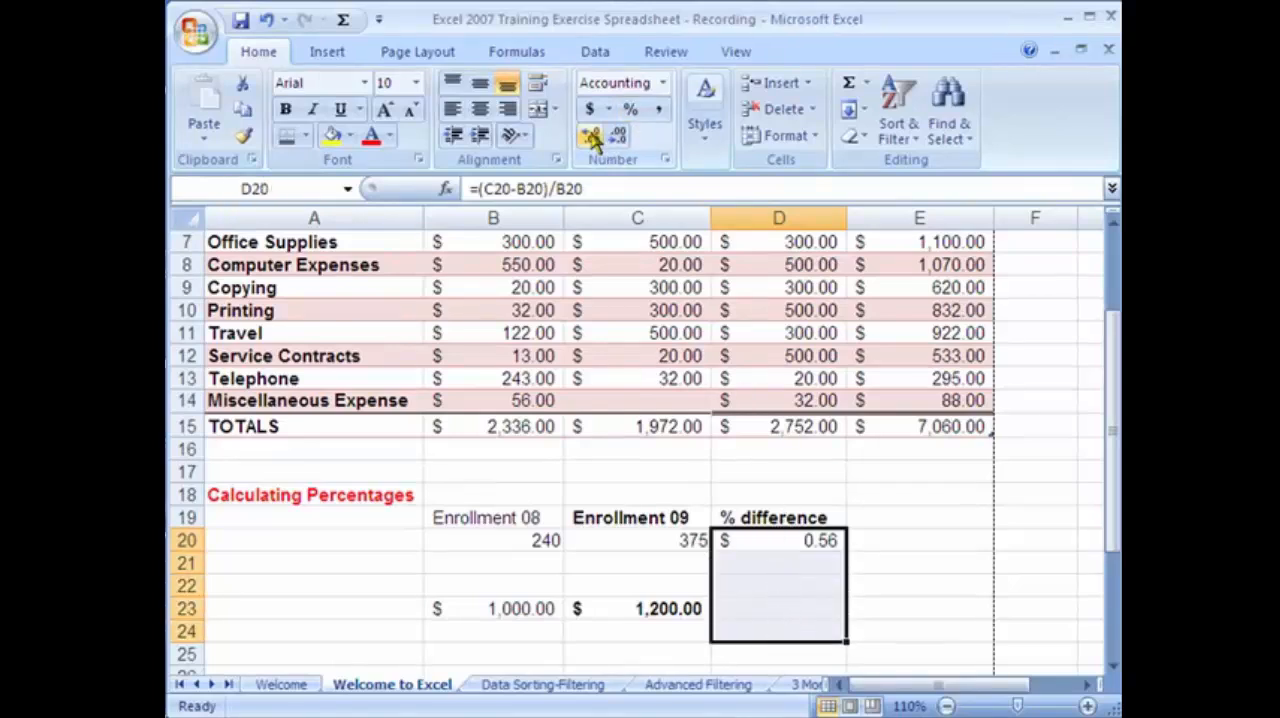
{"action": "left_click", "coordinate": [631, 116]}
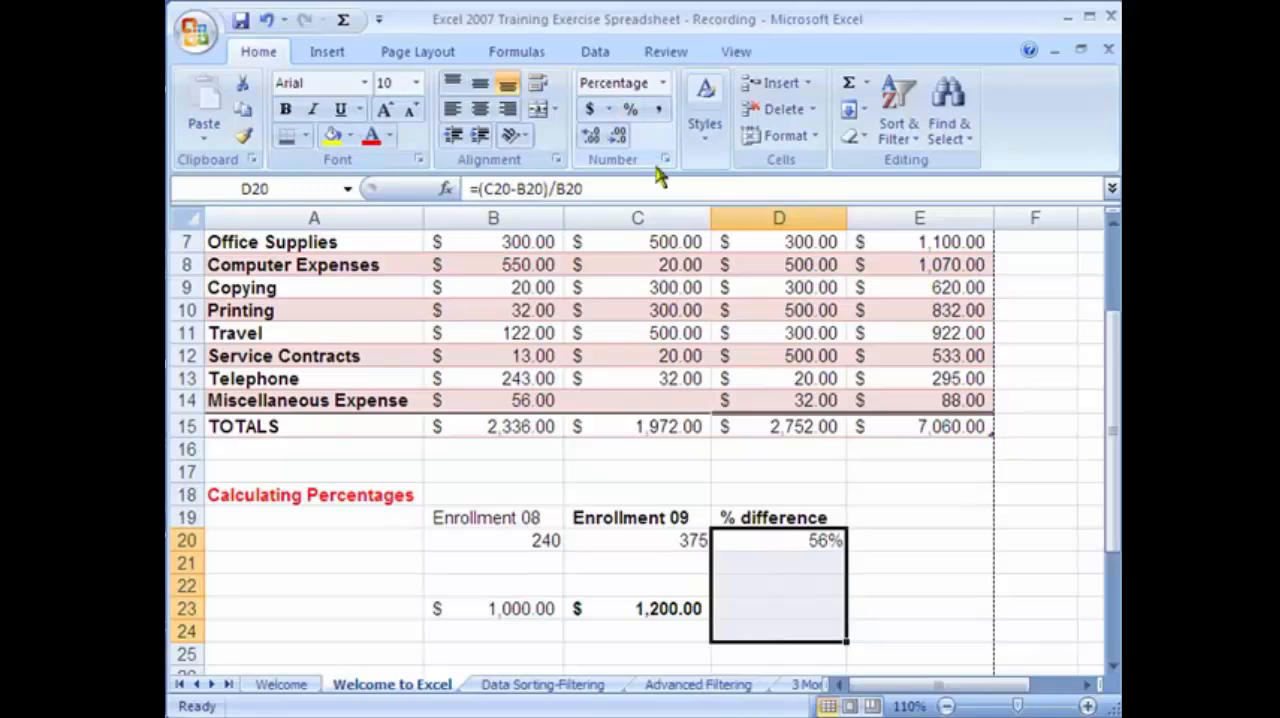
Fill the D20 formula down through D24 and clear the copies in D21:D22 and D24, keeping the one in D23.
{"action": "left_click", "coordinate": [788, 541]}
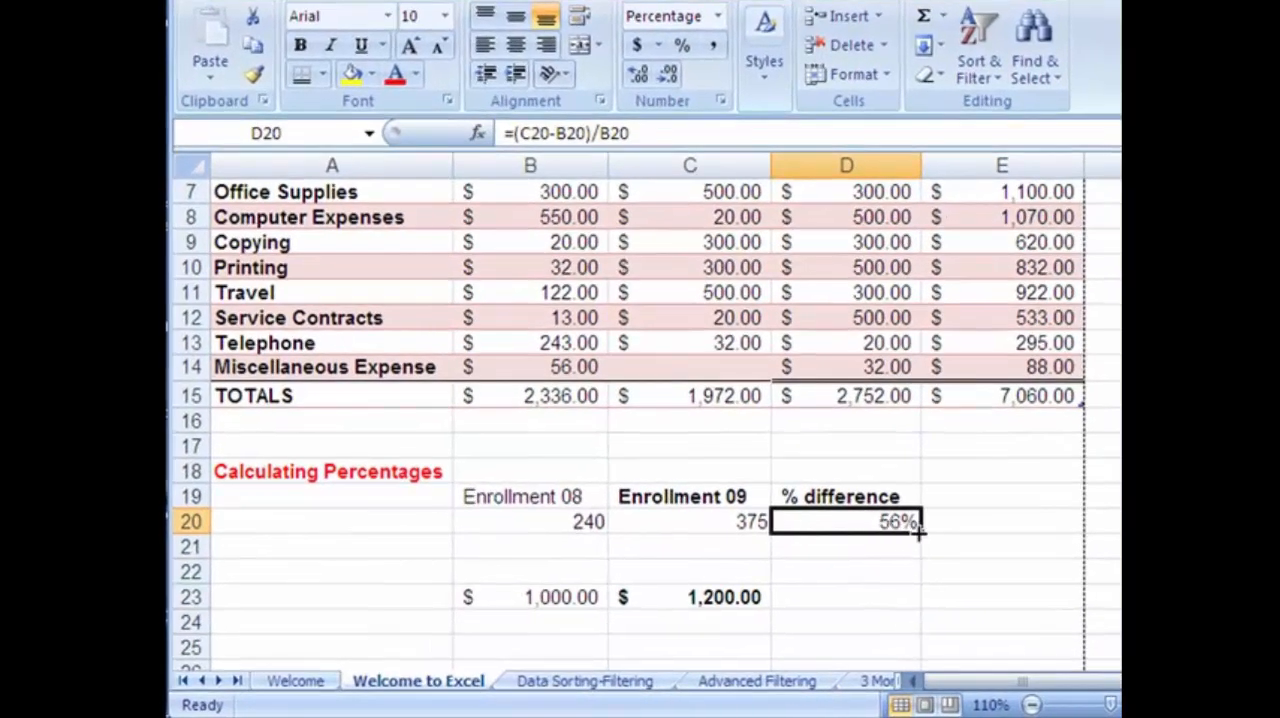
{"action": "left_click_drag", "start_coordinate": [918, 533], "coordinate": [895, 634]}
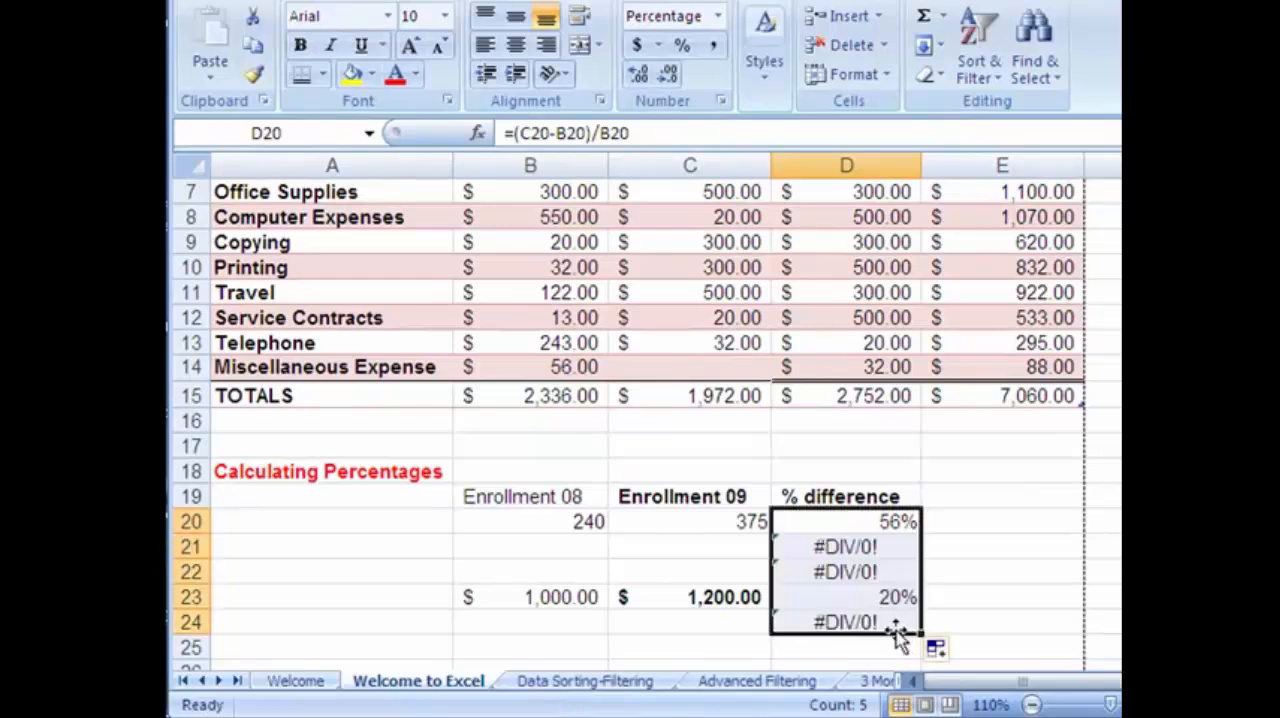
{"action": "left_click_drag", "start_coordinate": [855, 546], "coordinate": [862, 568]}
{"action": "key", "text": "Delete"}
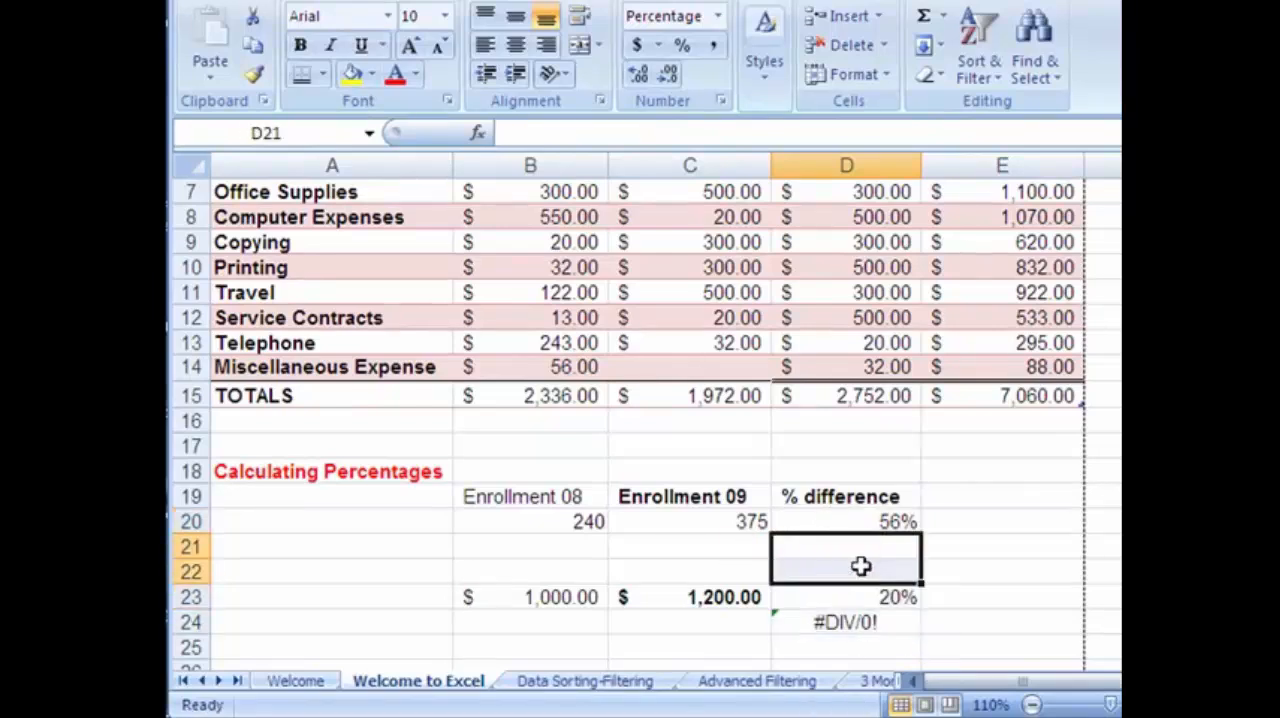
{"action": "left_click", "coordinate": [574, 552]}
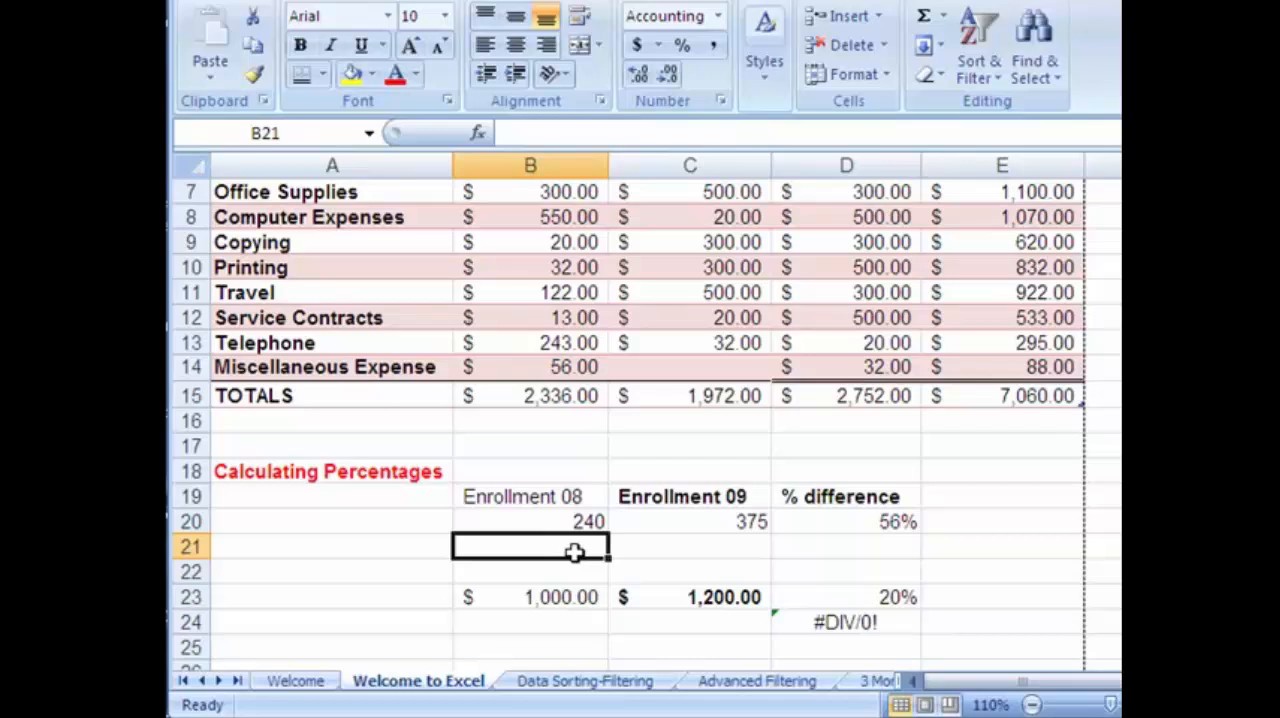
{"action": "left_click", "coordinate": [686, 576]}
{"action": "left_click", "coordinate": [880, 648]}
{"action": "left_click", "coordinate": [882, 622]}
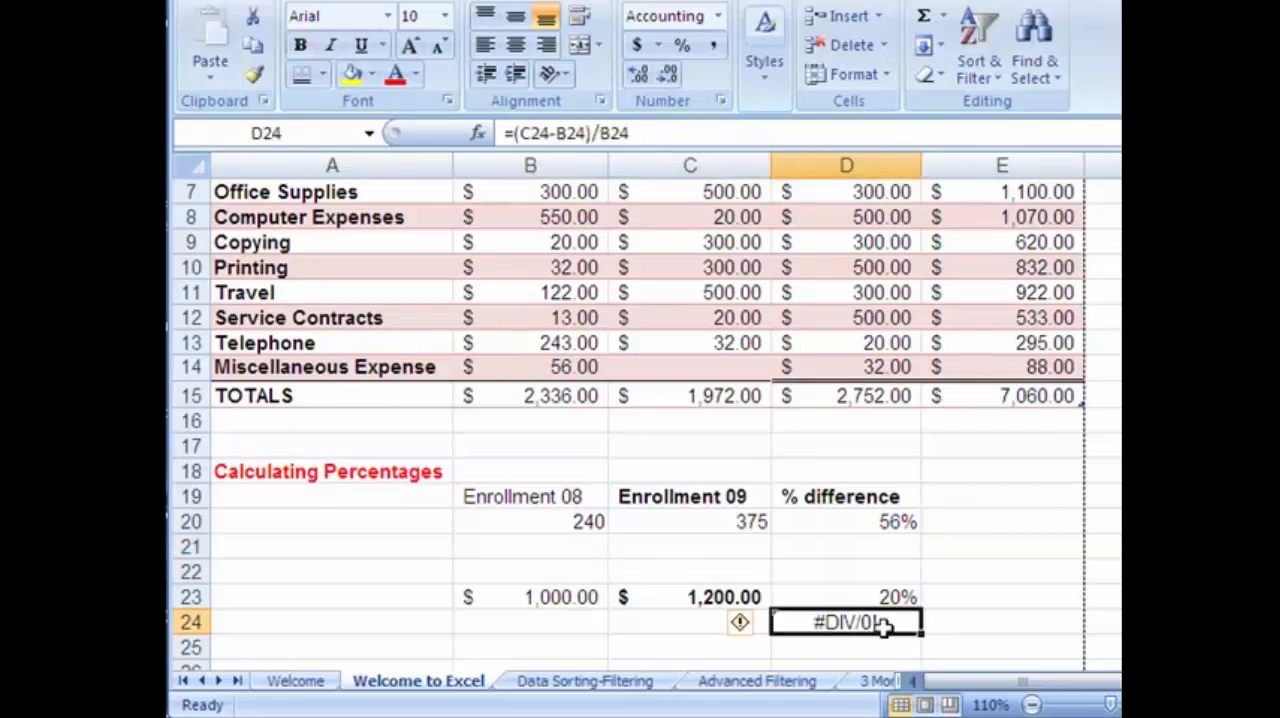
{"action": "key", "text": "Delete"}
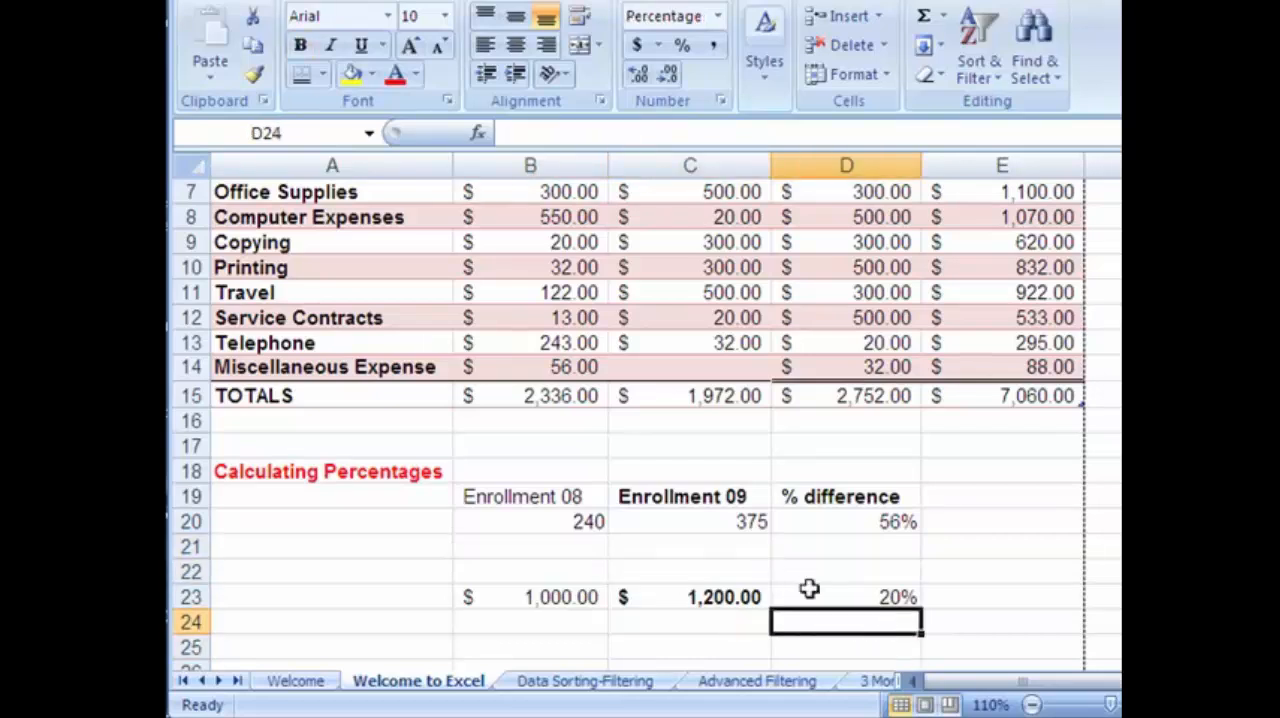
Change the Enrollment 08 figure in B20 to 400 and check the percentage difference in D20.
{"action": "left_click", "coordinate": [872, 597]}
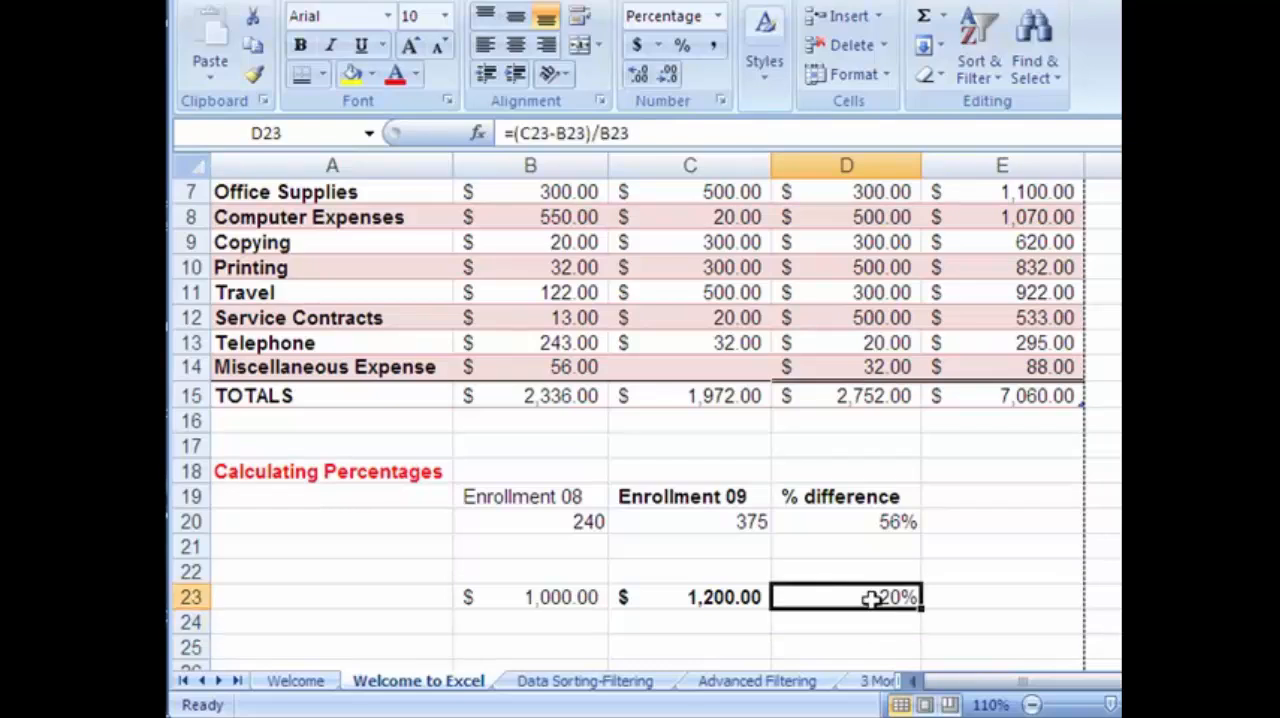
{"action": "left_click", "coordinate": [565, 527]}
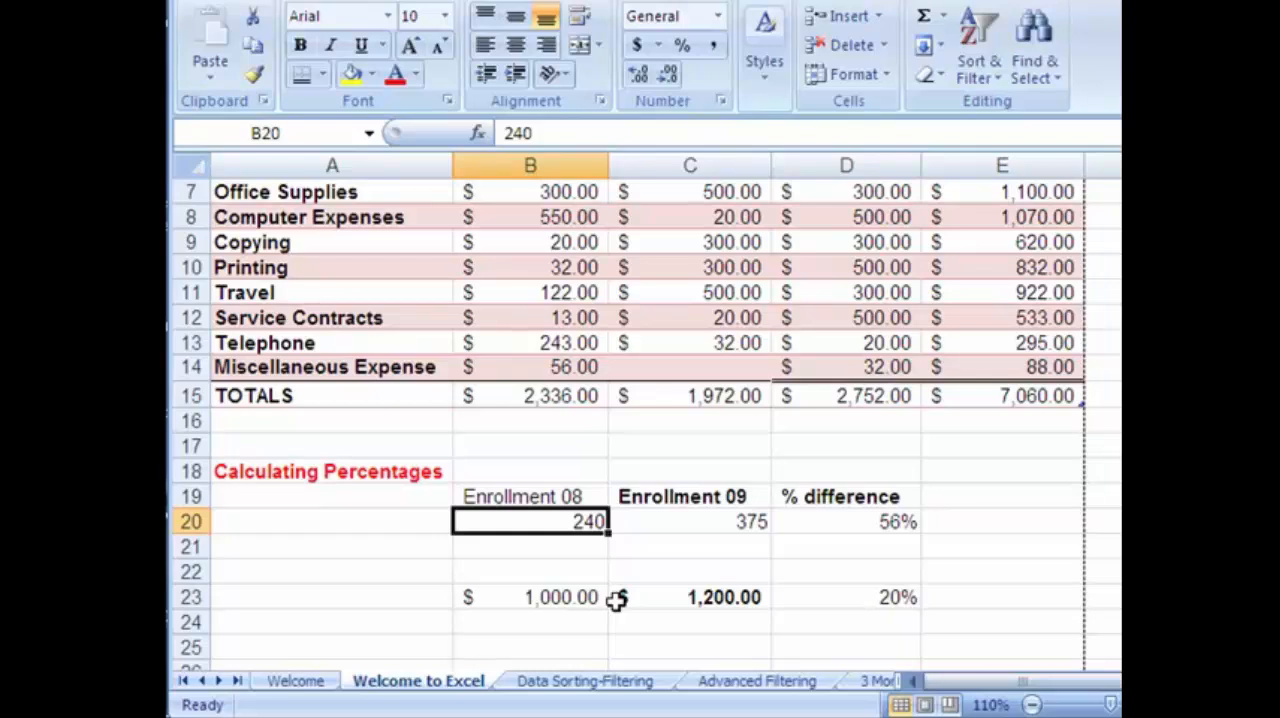
{"action": "type", "text": "400"}
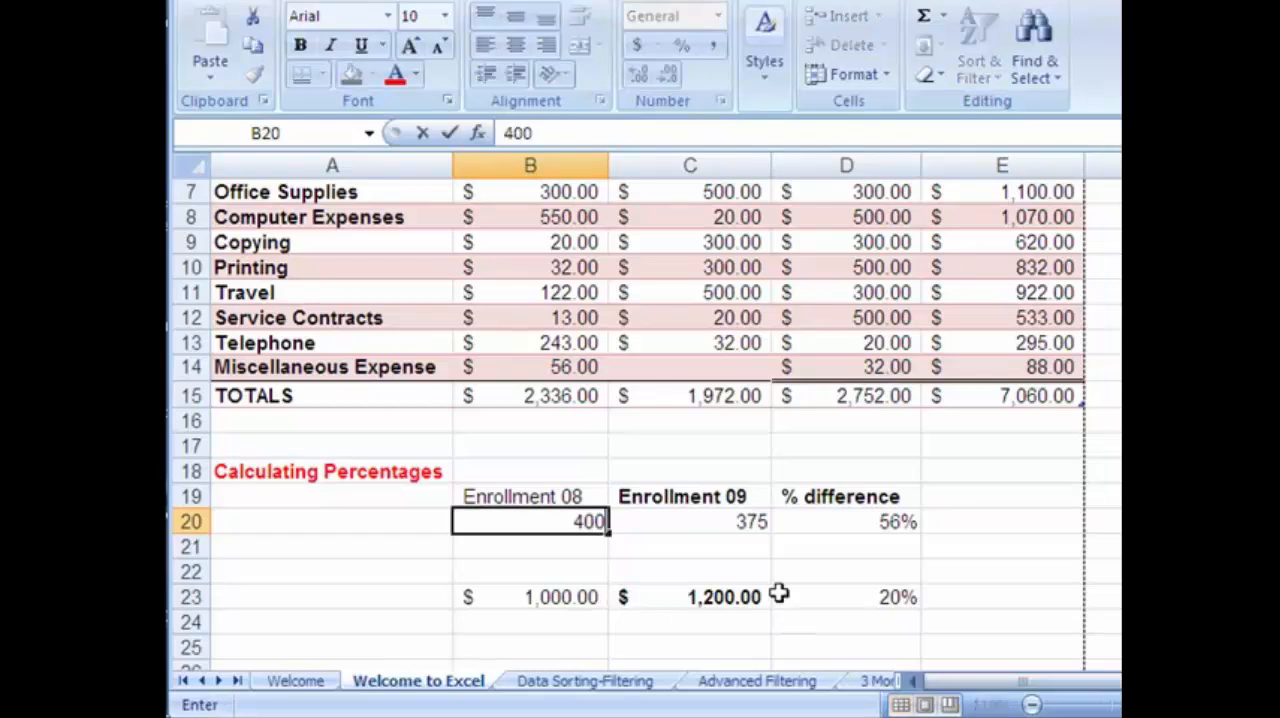
{"action": "left_click", "coordinate": [740, 524]}
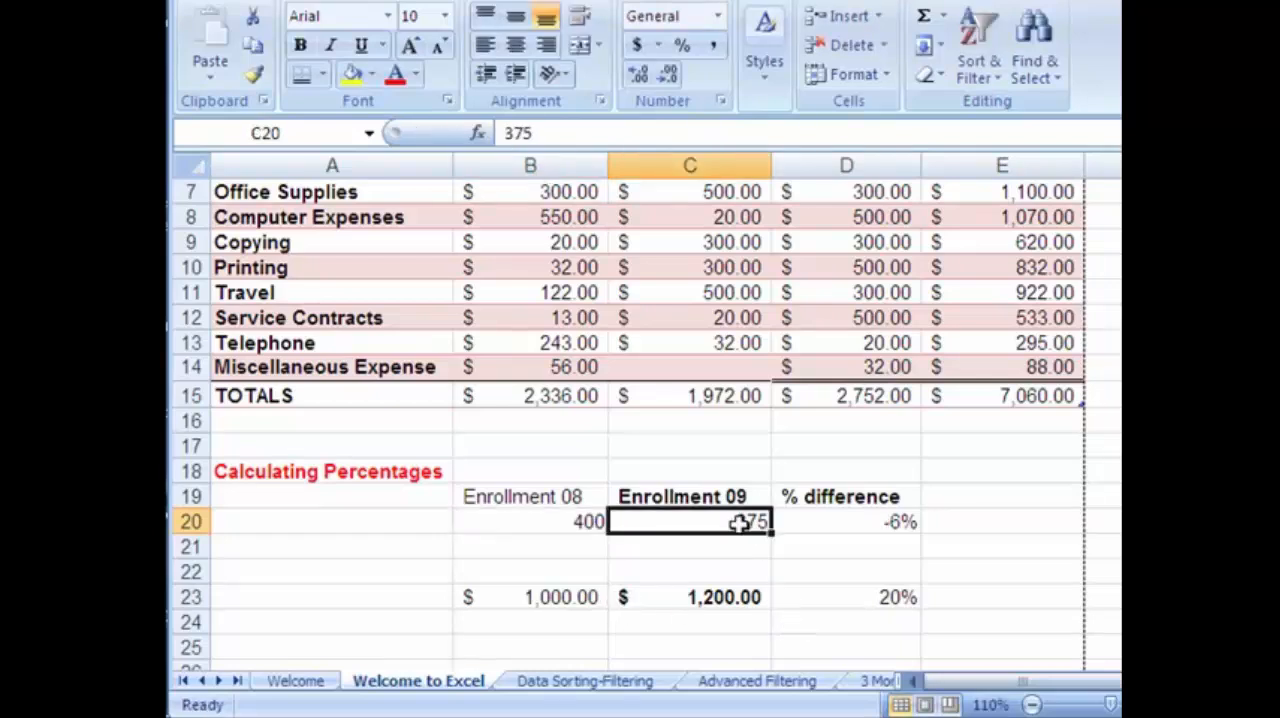
{"action": "left_click", "coordinate": [848, 528]}
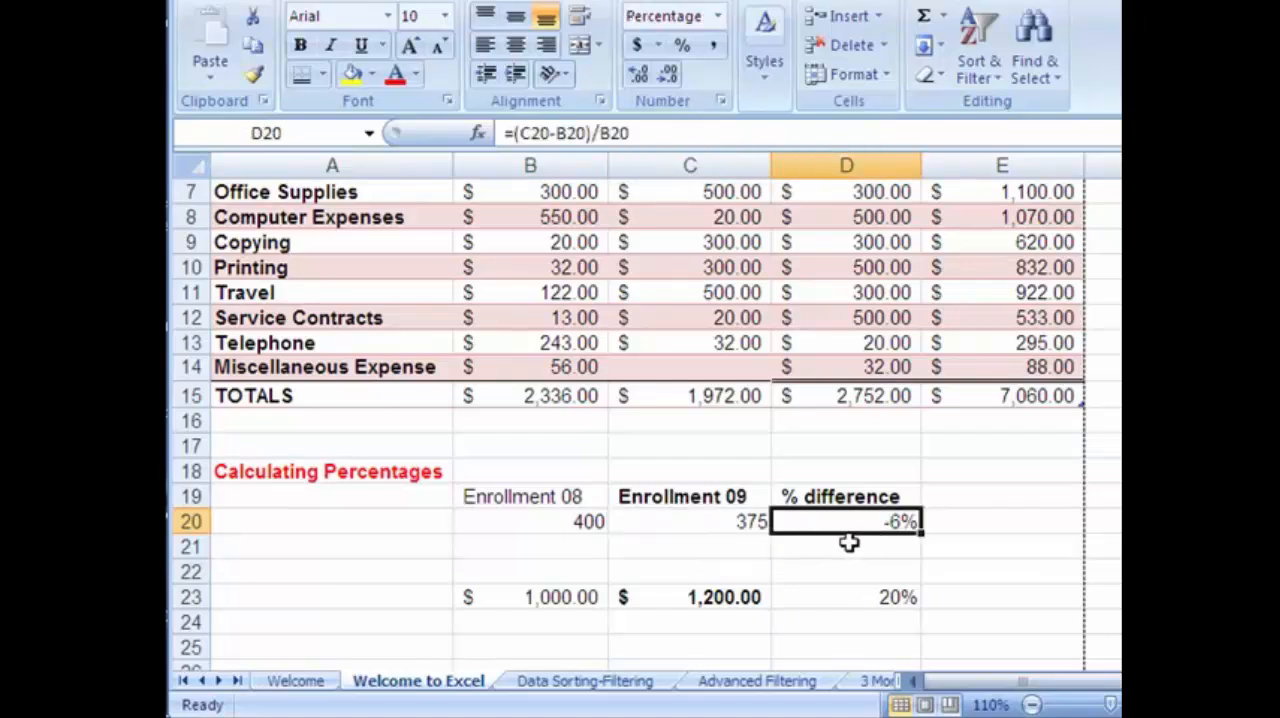
Change the second sample value in C23 to 800 and check the percentage difference in D23.
{"action": "left_click", "coordinate": [756, 597]}
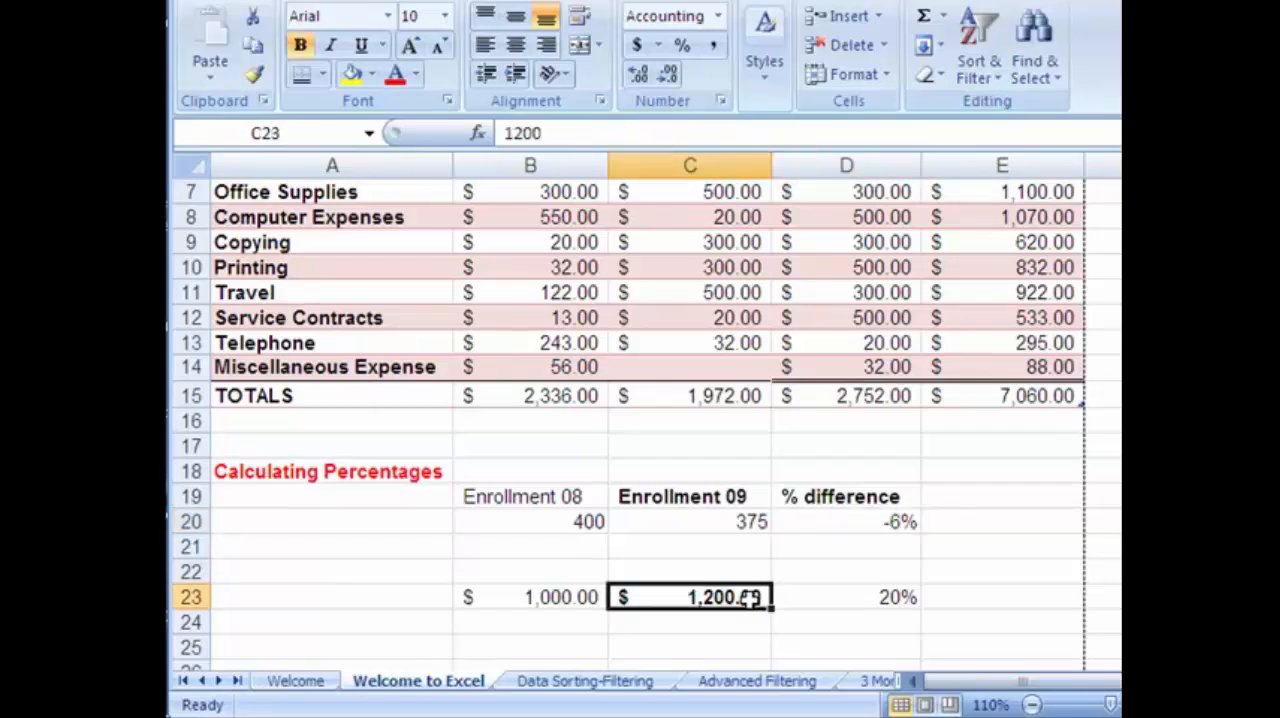
{"action": "type", "text": "800"}
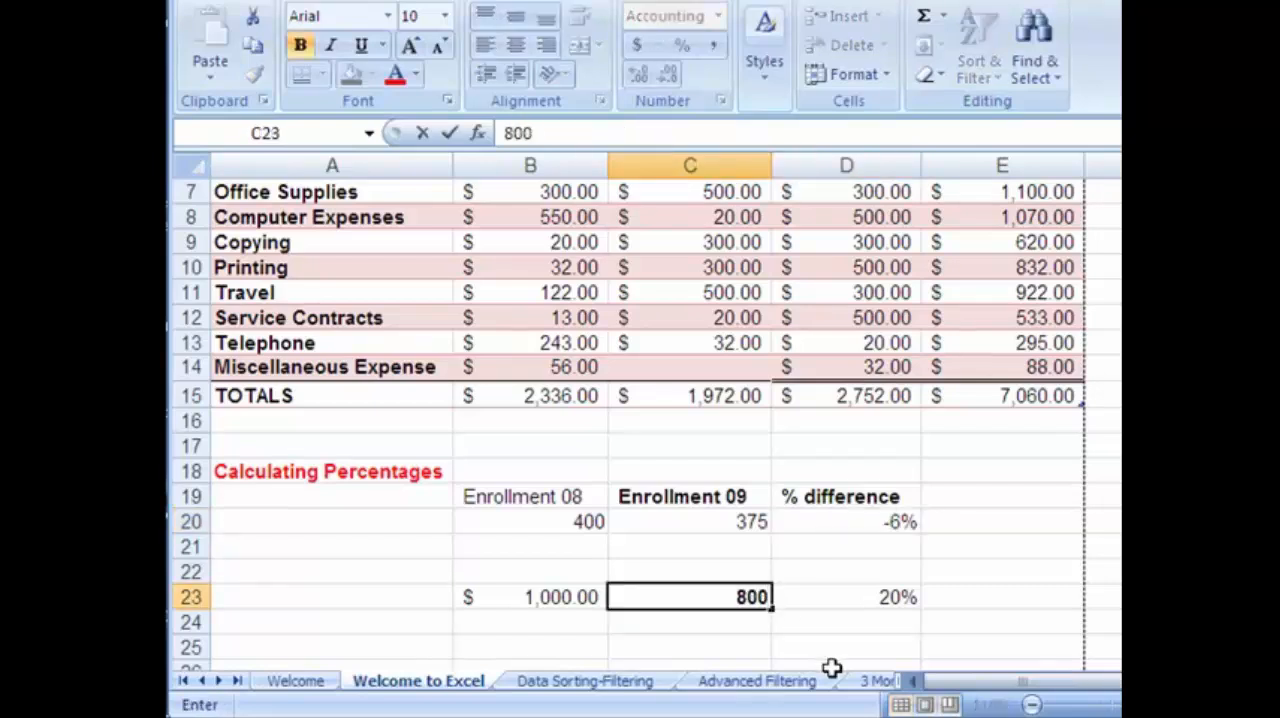
{"action": "key", "text": "Return"}
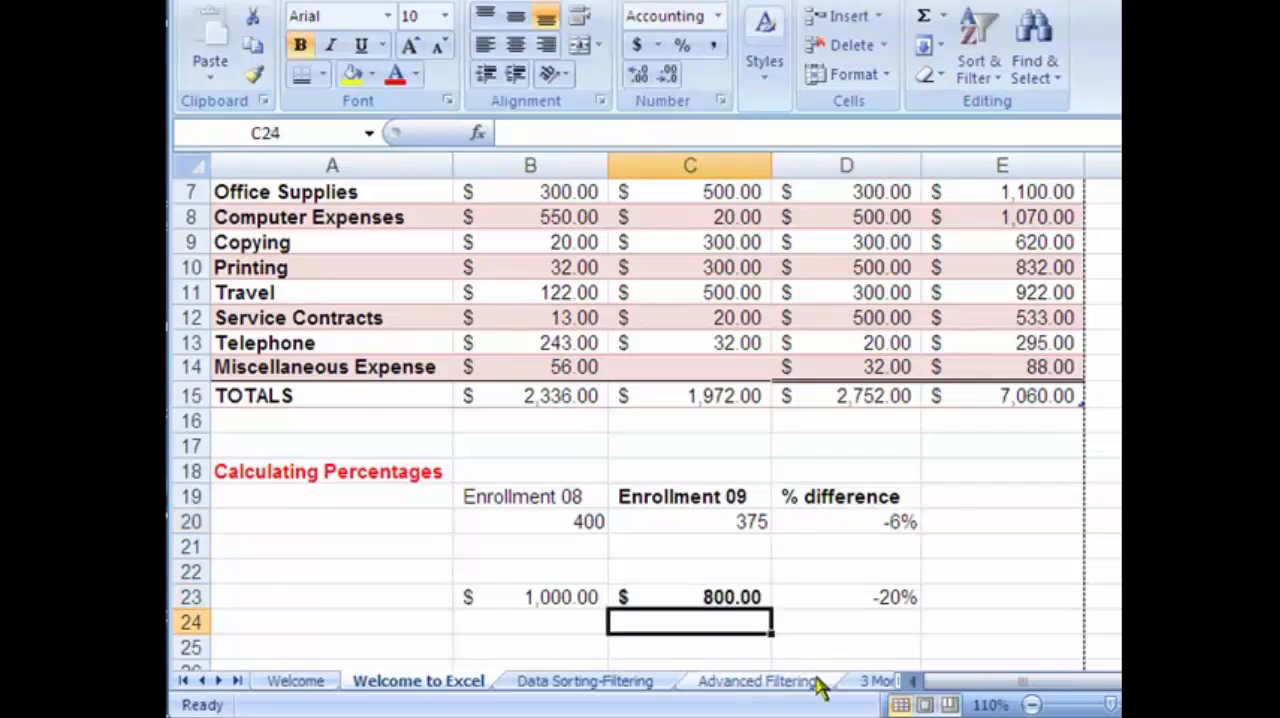
{"action": "left_click", "coordinate": [866, 615]}
{"action": "left_click", "coordinate": [874, 598]}
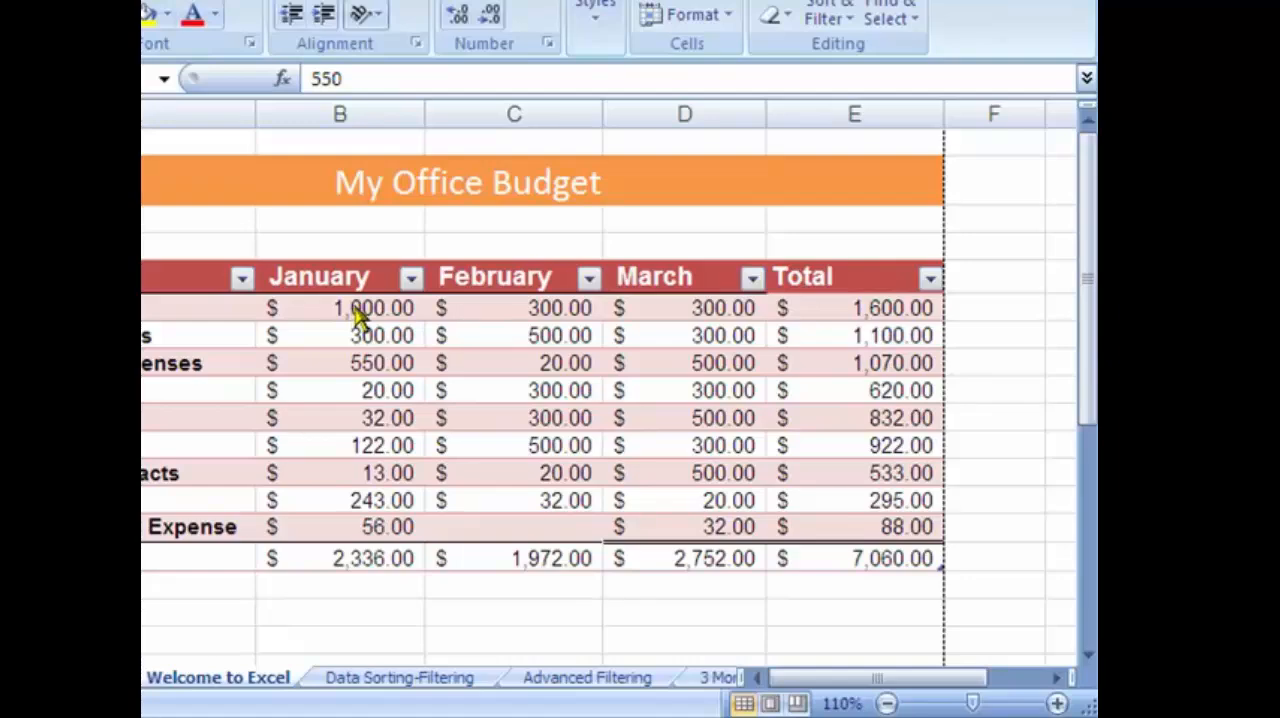
Add a Greater Than conditional formatting rule to January amounts B6:B14, highlighting values over 100 with Light Red Fill with Dark Red Text.
{"action": "left_click", "coordinate": [355, 308]}
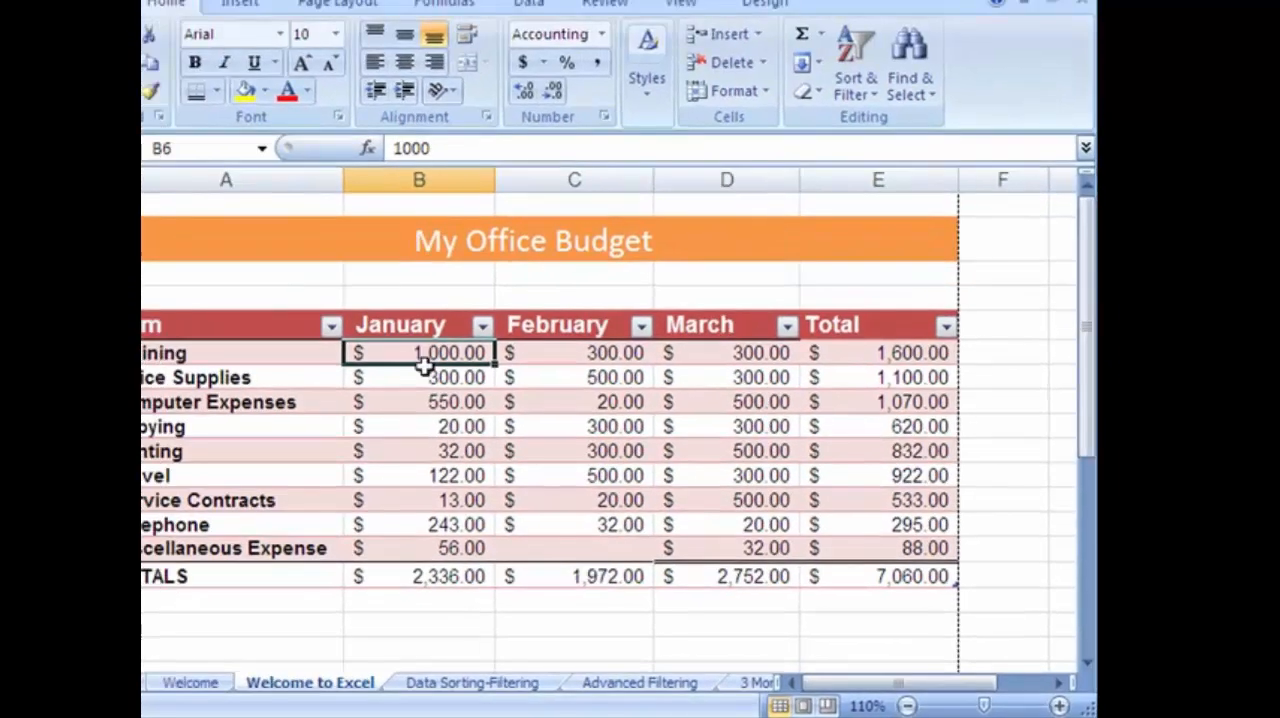
{"action": "left_click_drag", "start_coordinate": [355, 308], "coordinate": [375, 518]}
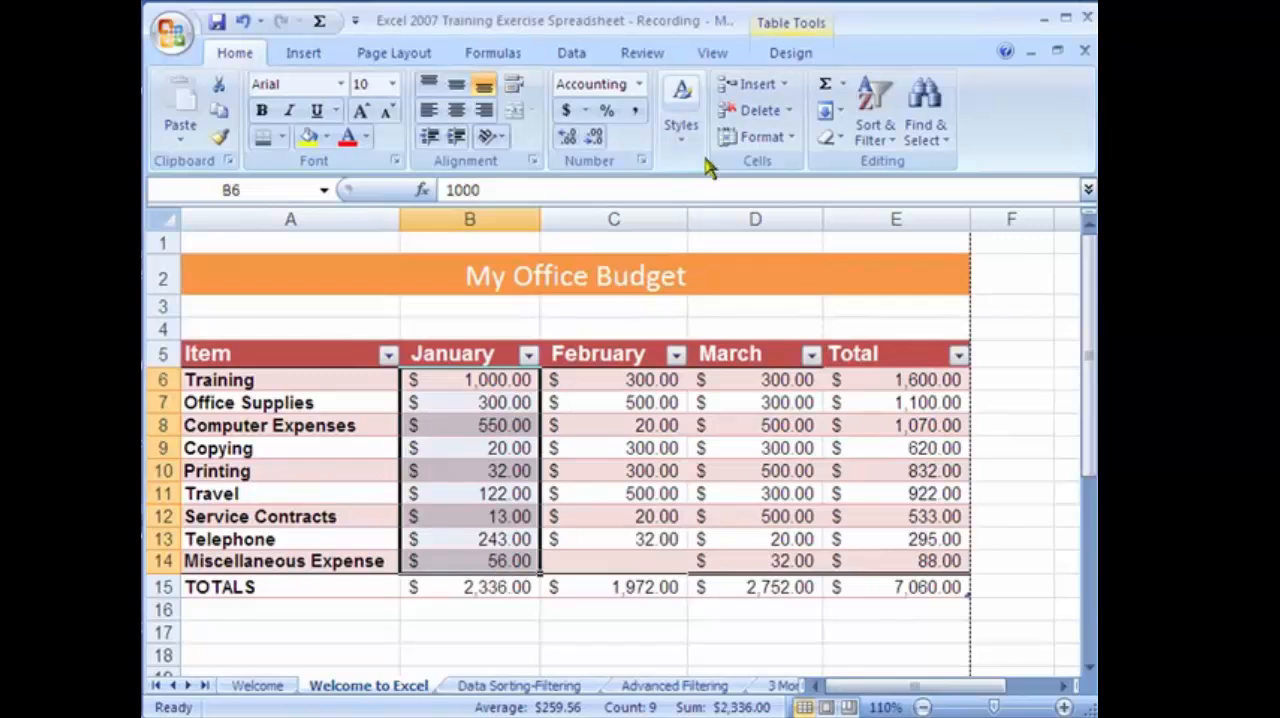
{"action": "left_click", "coordinate": [680, 125]}
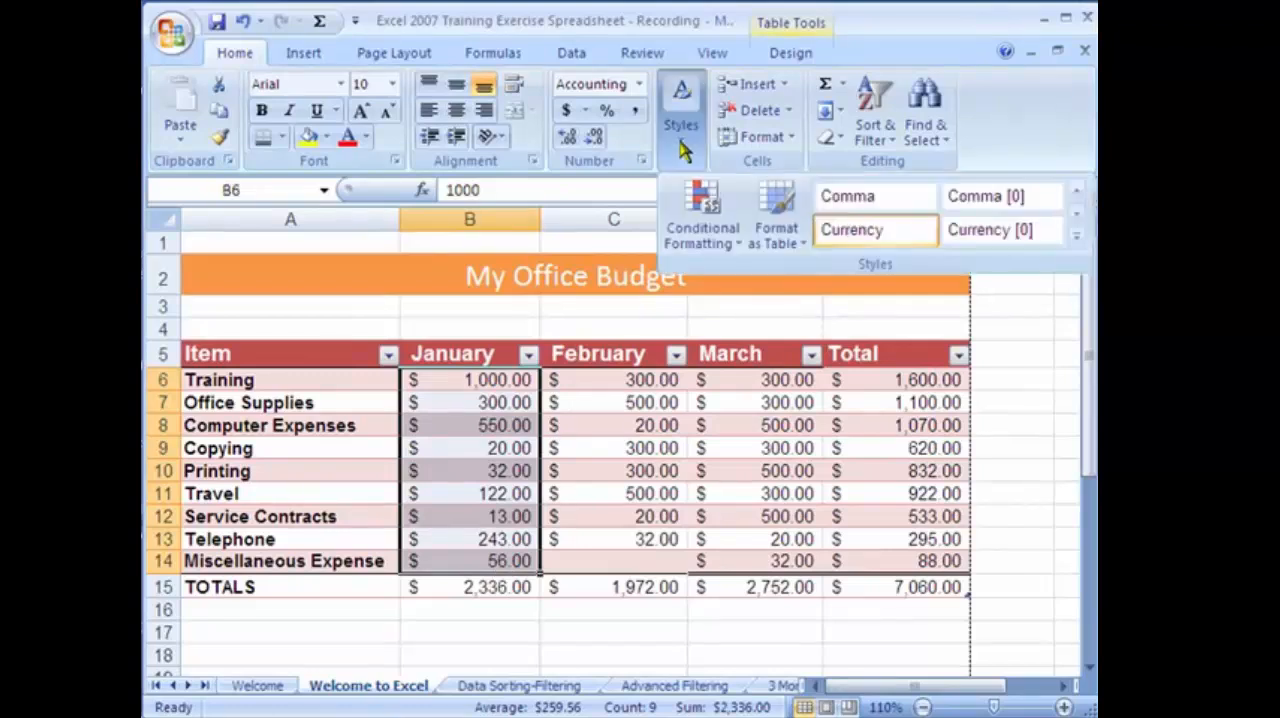
{"action": "left_click", "coordinate": [715, 232]}
{"action": "mouse_move", "coordinate": [763, 306]}
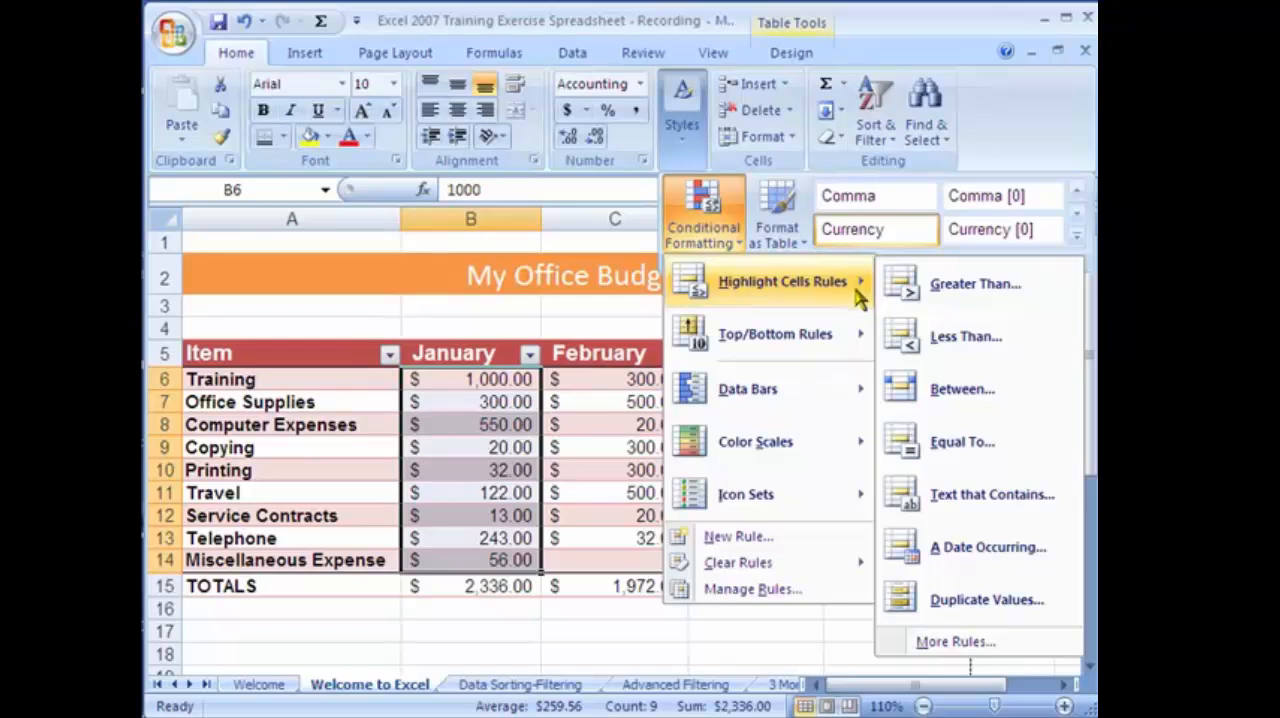
{"action": "left_click", "coordinate": [950, 302]}
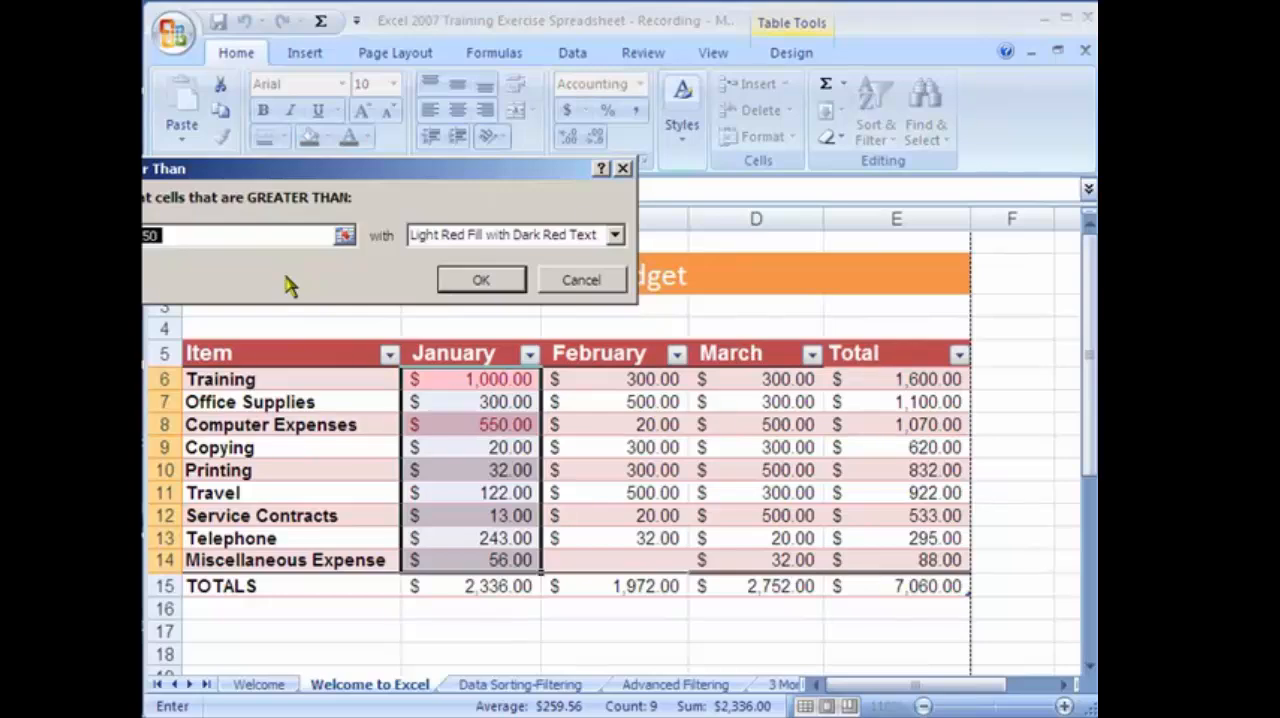
{"action": "type", "text": "100"}
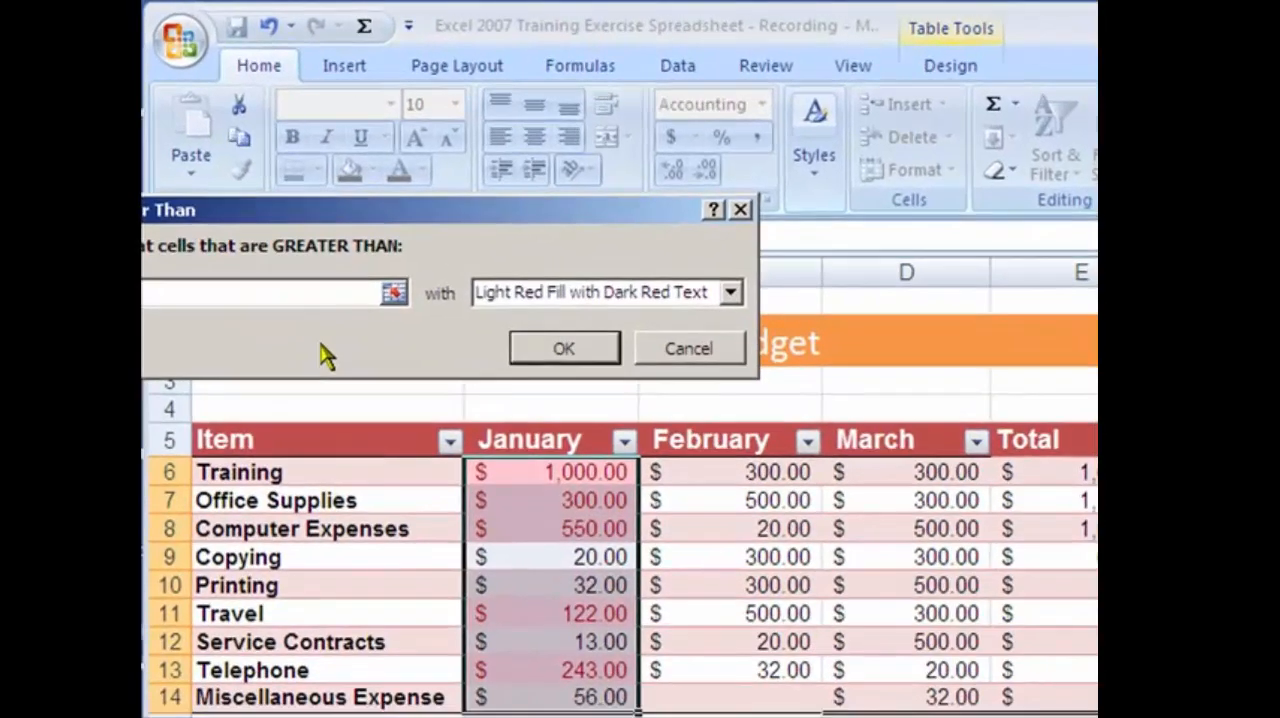
{"action": "left_click", "coordinate": [716, 295]}
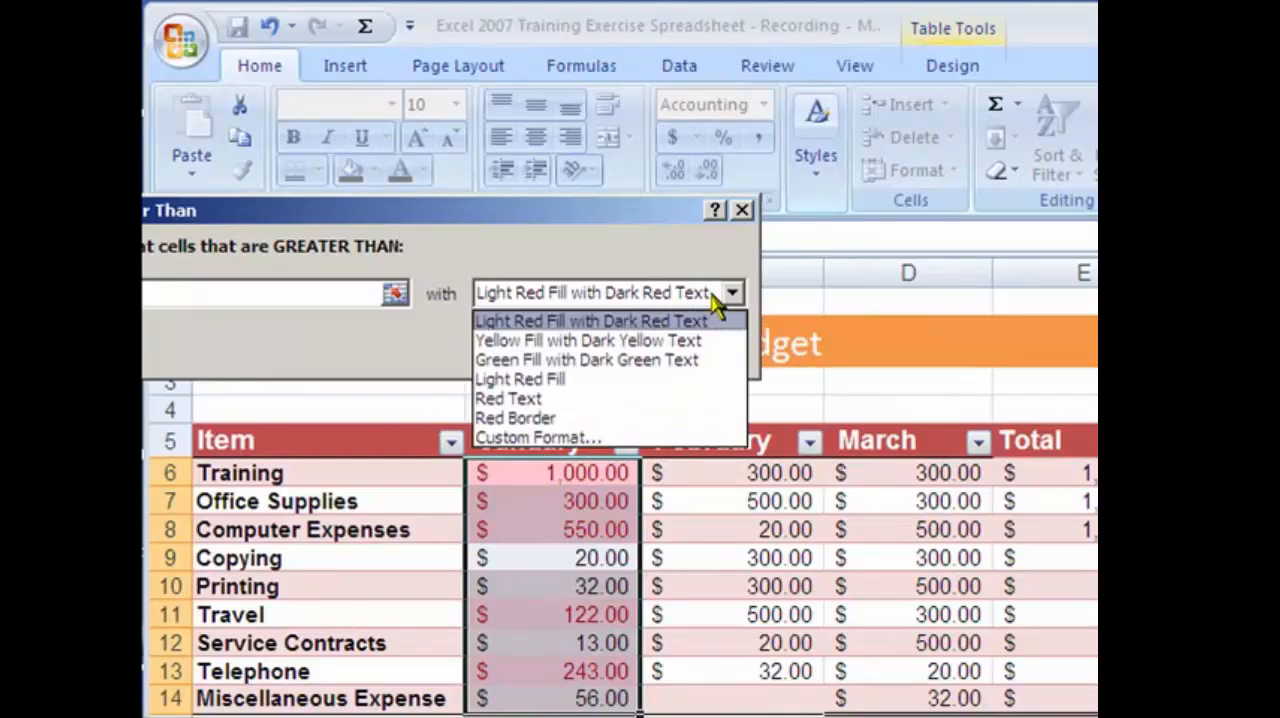
{"action": "left_click", "coordinate": [584, 322]}
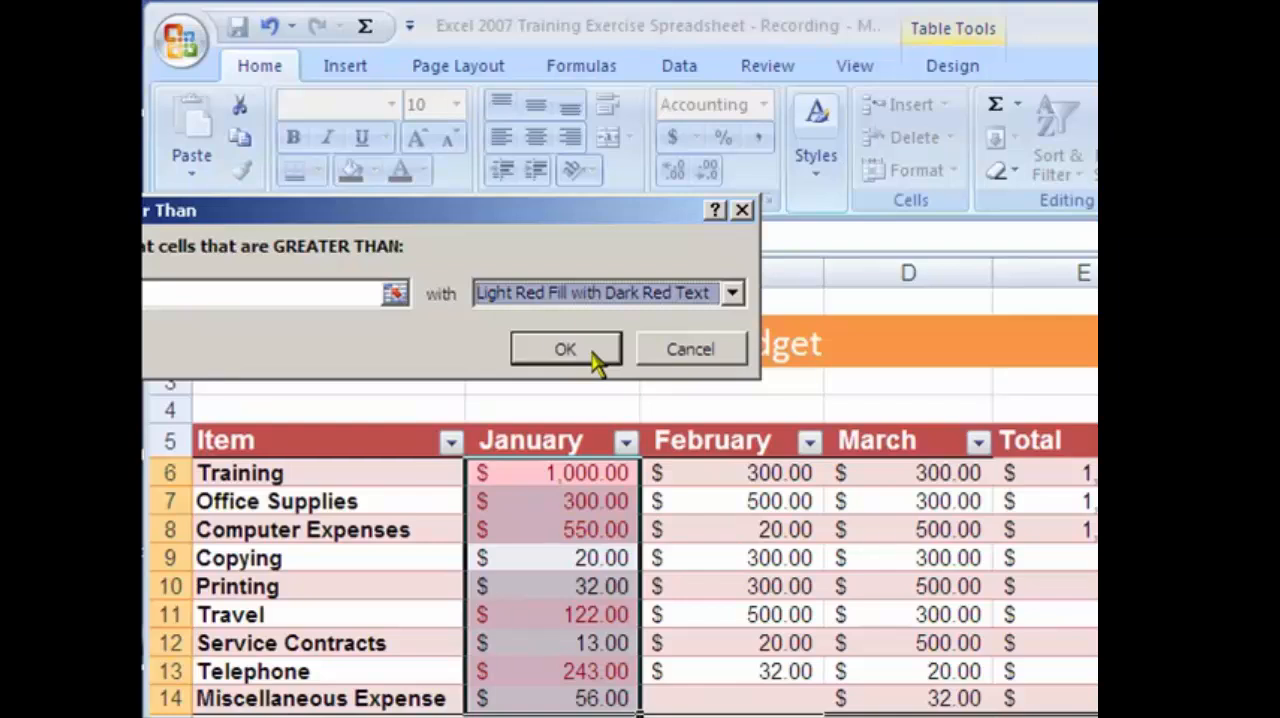
{"action": "left_click", "coordinate": [590, 355]}
{"action": "left_click", "coordinate": [711, 557]}
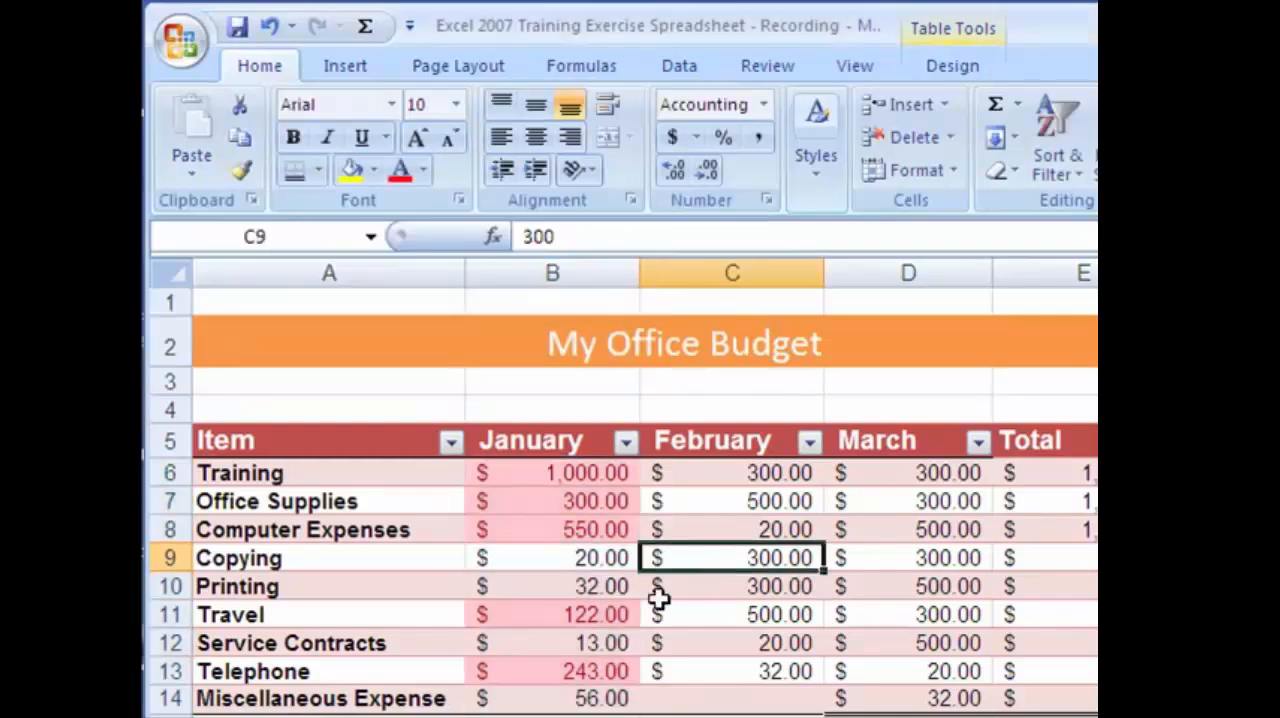
{"action": "left_click", "coordinate": [575, 553]}
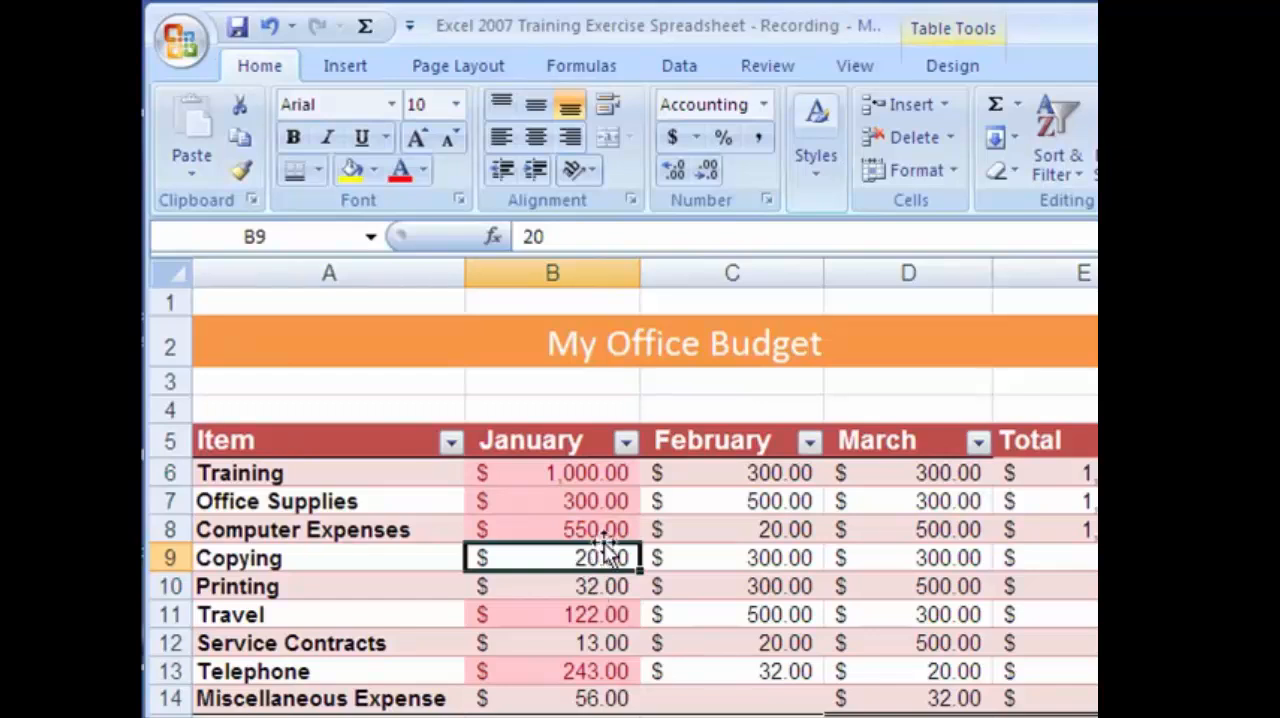
Set the January Copying amount in B9 to 600, check its highlighting, and undo the change along with the Greater Than rule.
{"action": "left_click", "coordinate": [600, 530]}
{"action": "left_click", "coordinate": [598, 553]}
{"action": "type", "text": "600"}
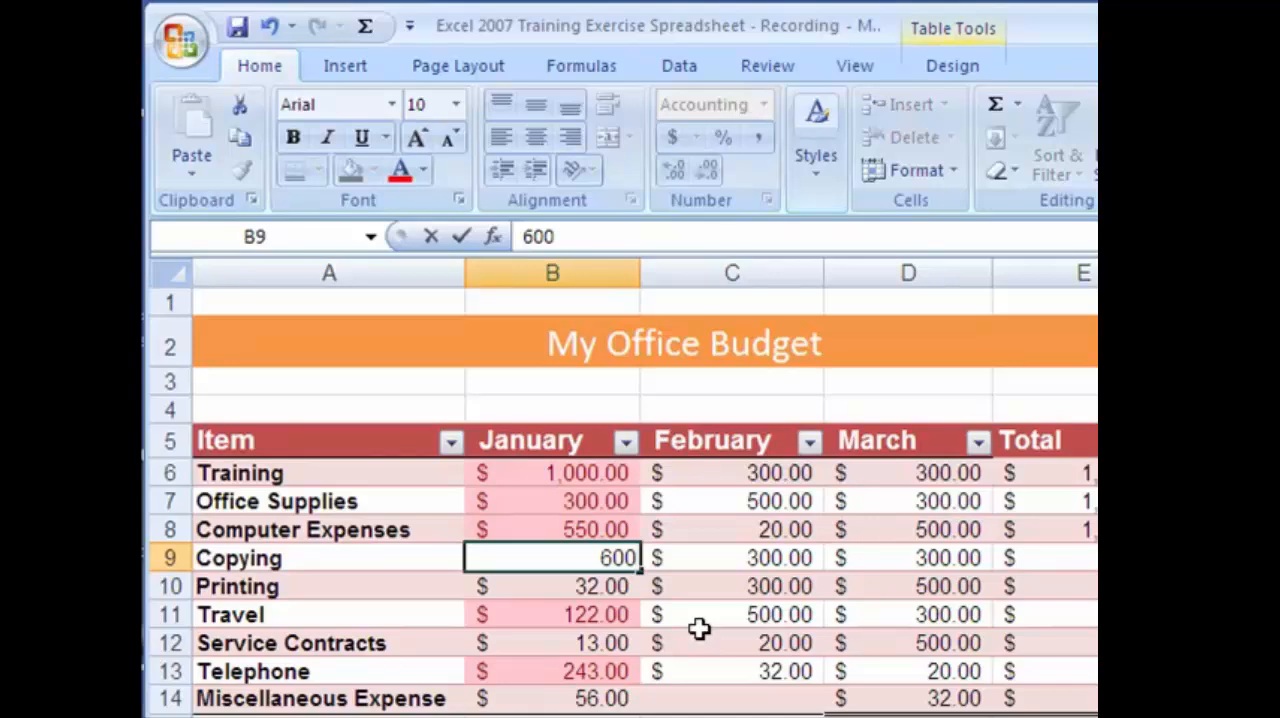
{"action": "key", "text": "Return"}
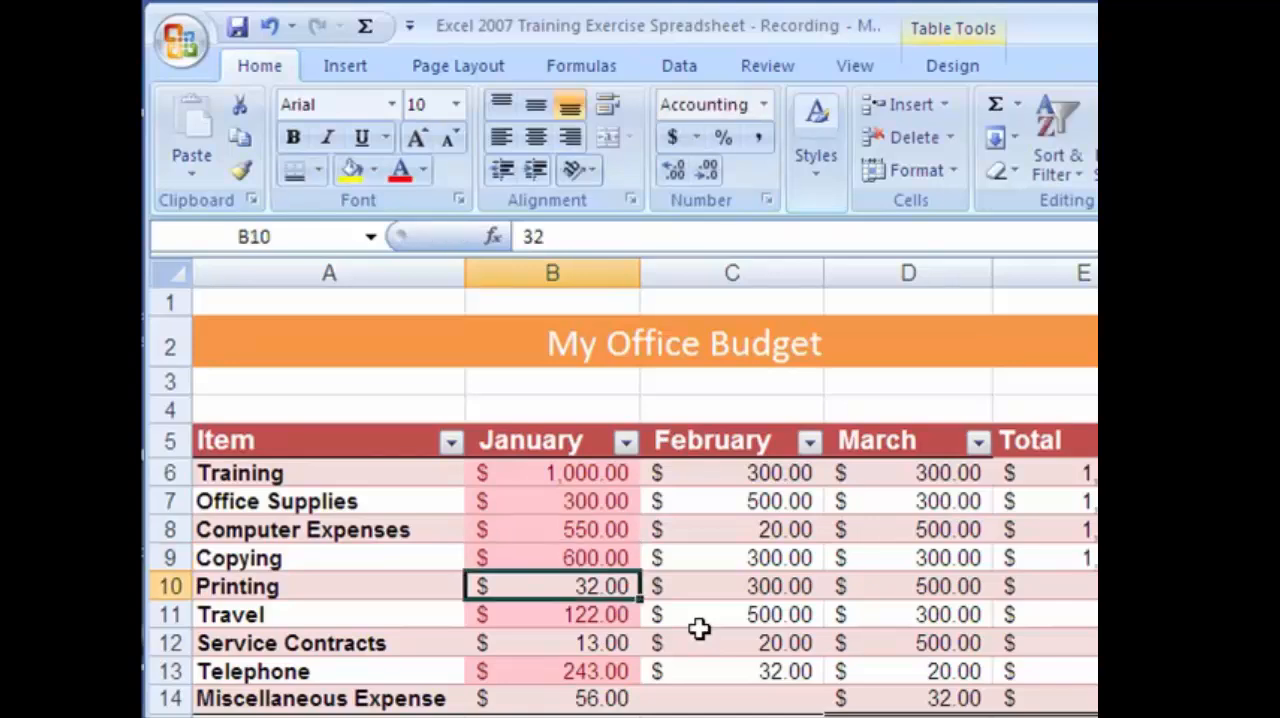
{"action": "left_click", "coordinate": [586, 556]}
{"action": "left_click", "coordinate": [269, 27]}
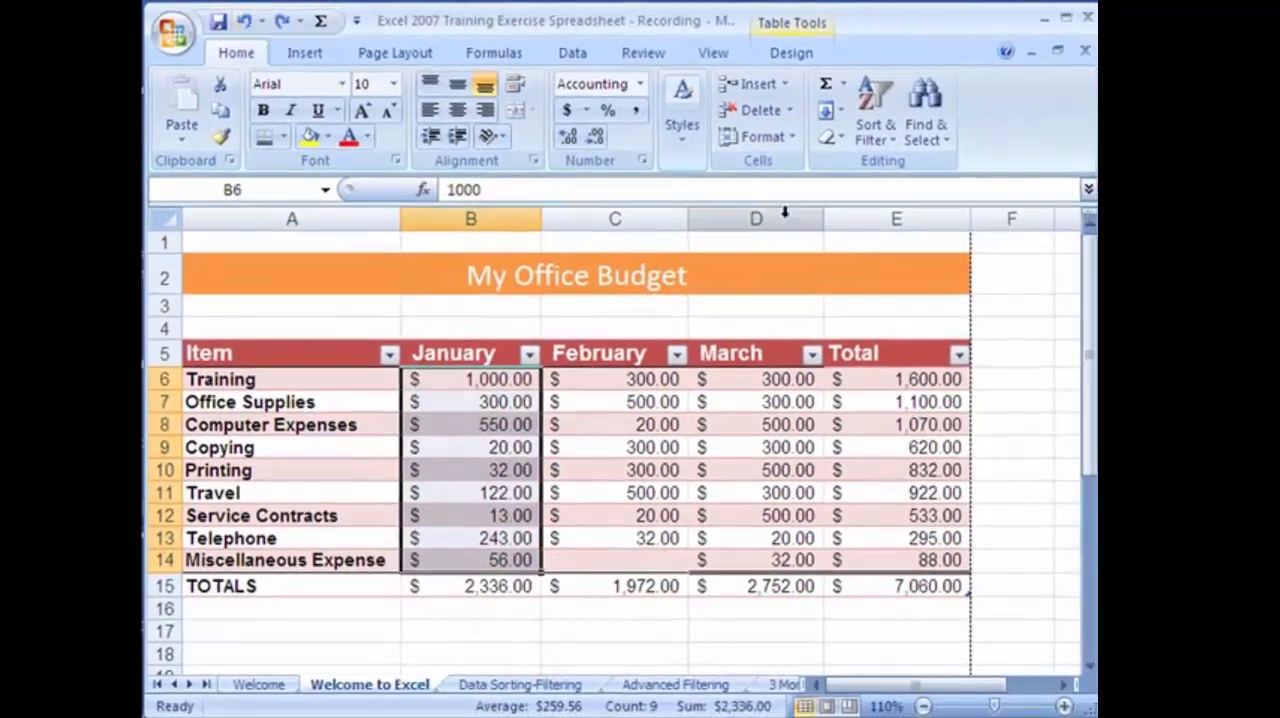
Apply an Above Average conditional formatting rule with a light red fill to January amounts B6:B14, check the highlighted cells, and undo the rule.
{"action": "left_click", "coordinate": [741, 125]}
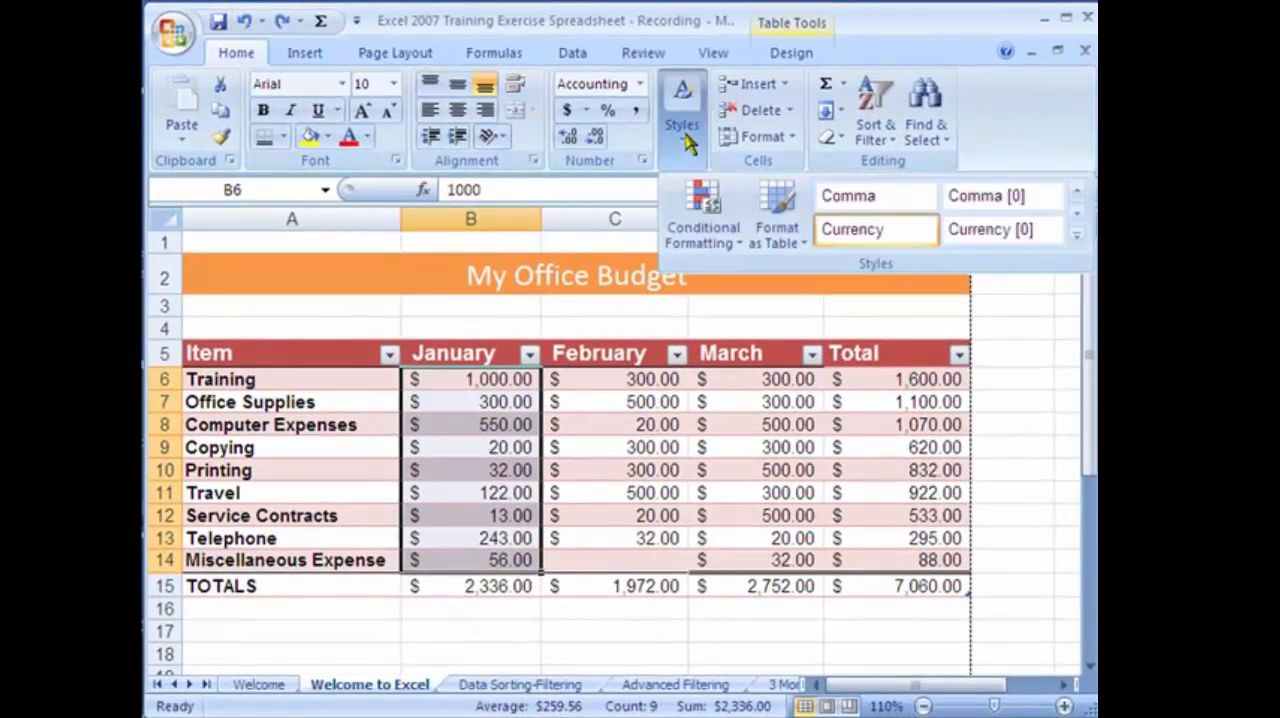
{"action": "left_click", "coordinate": [705, 230]}
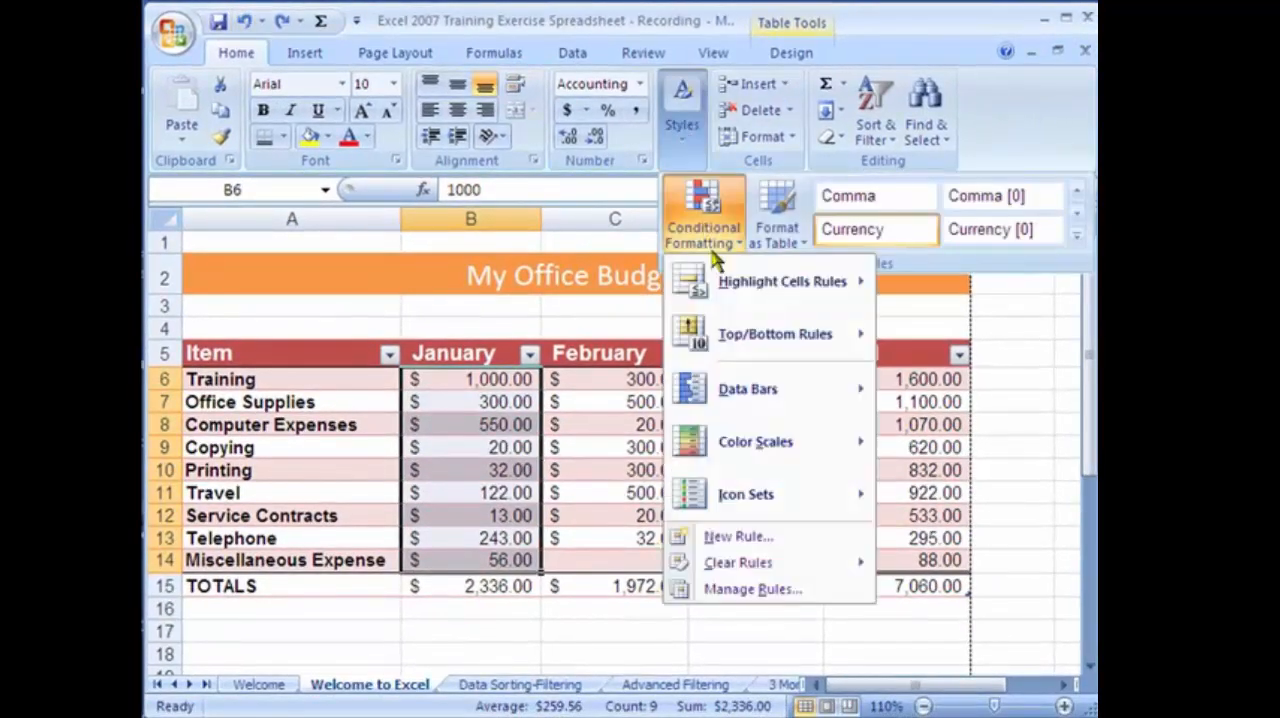
{"action": "mouse_move", "coordinate": [741, 333]}
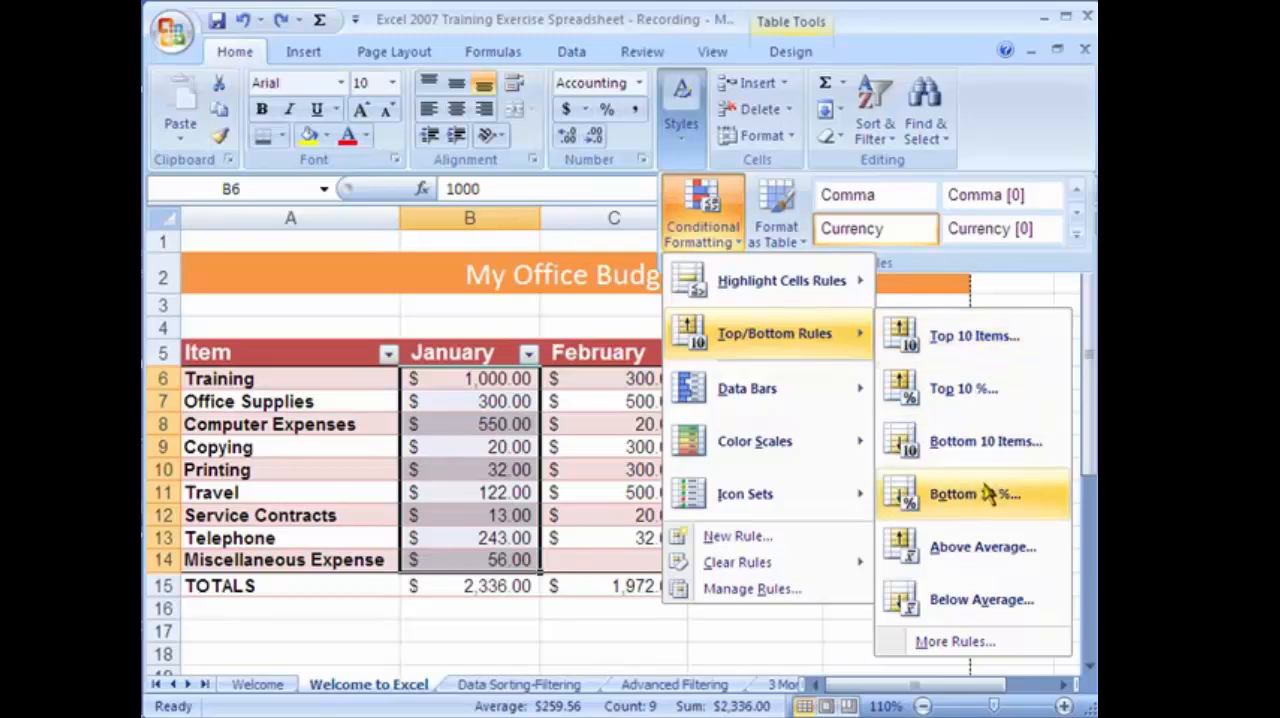
{"action": "left_click", "coordinate": [975, 547]}
{"action": "left_click", "coordinate": [405, 279]}
{"action": "left_click", "coordinate": [566, 446]}
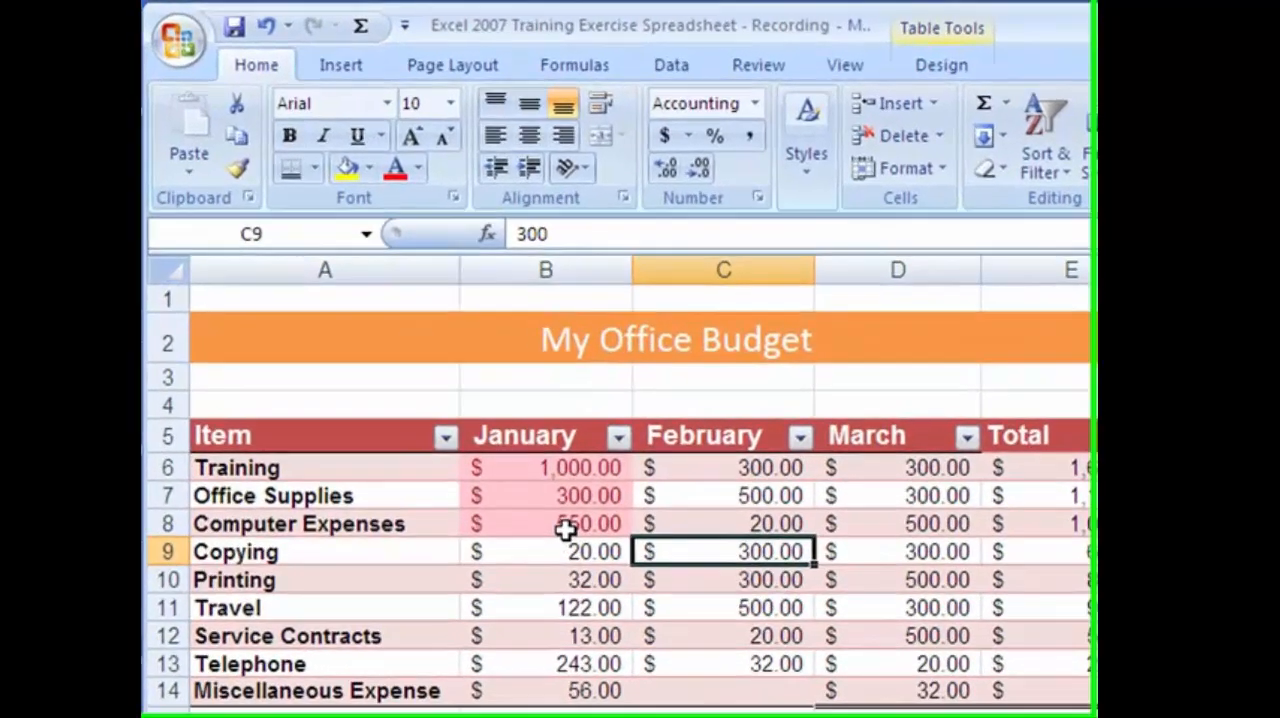
{"action": "left_click", "coordinate": [505, 443]}
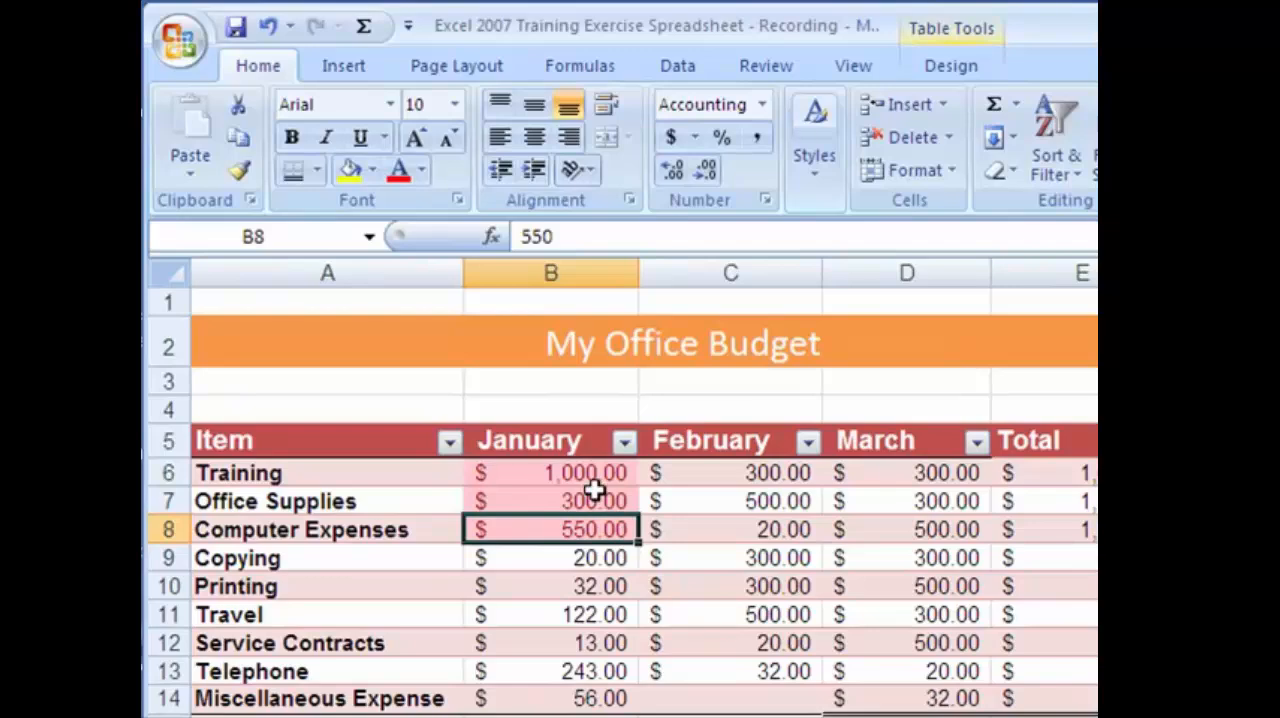
{"action": "left_click", "coordinate": [267, 26]}
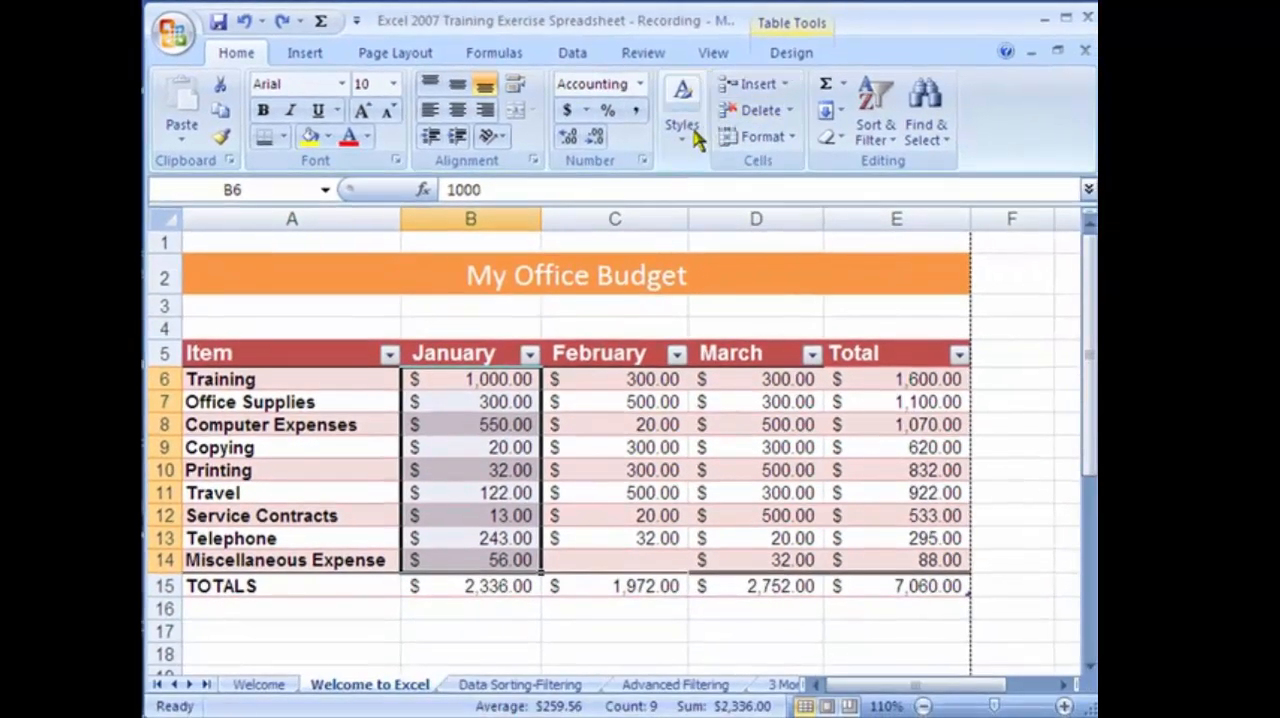
Apply light blue data bars to the January amounts B6:B14 and check how they compare.
{"action": "left_click", "coordinate": [798, 135]}
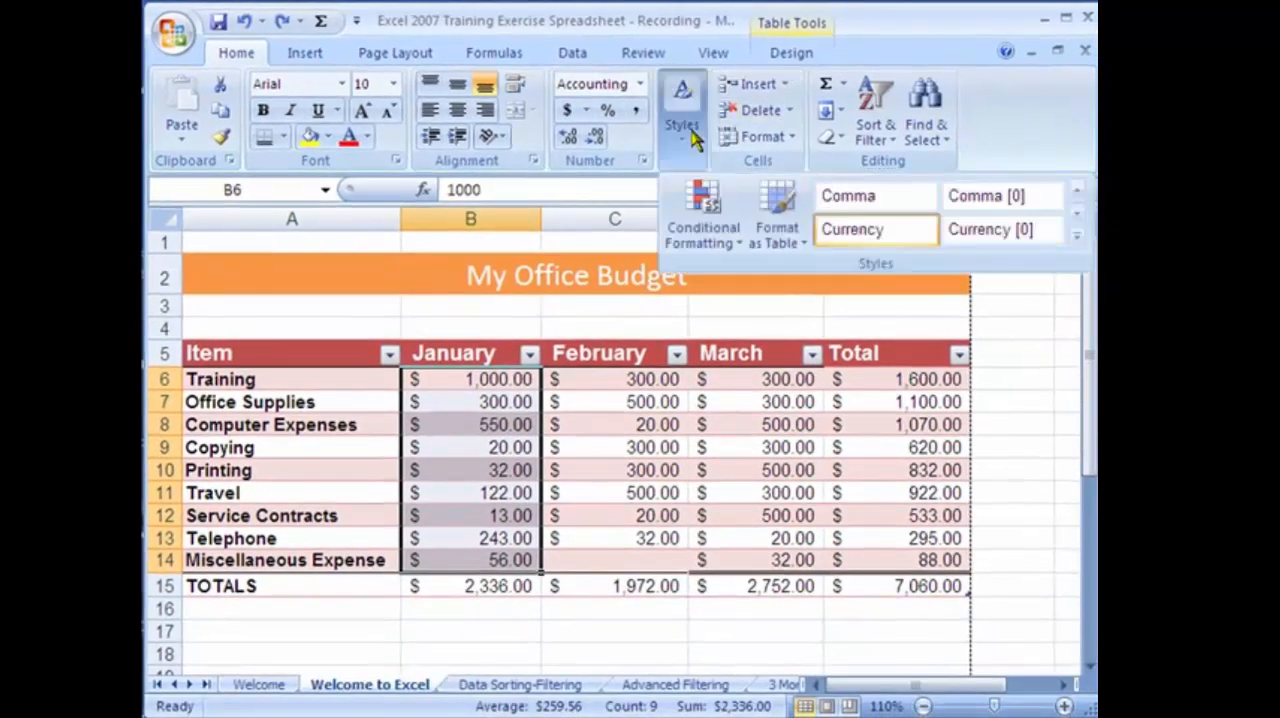
{"action": "left_click", "coordinate": [713, 200]}
{"action": "mouse_move", "coordinate": [787, 392]}
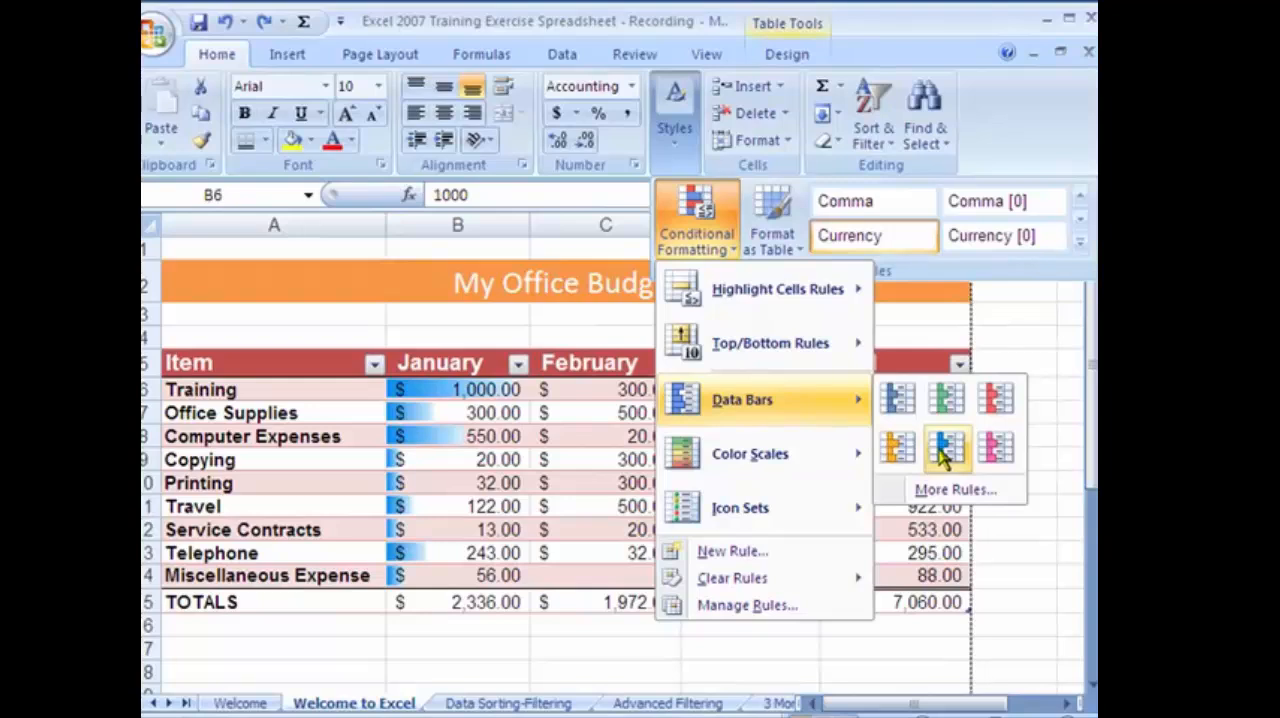
{"action": "left_click", "coordinate": [945, 452]}
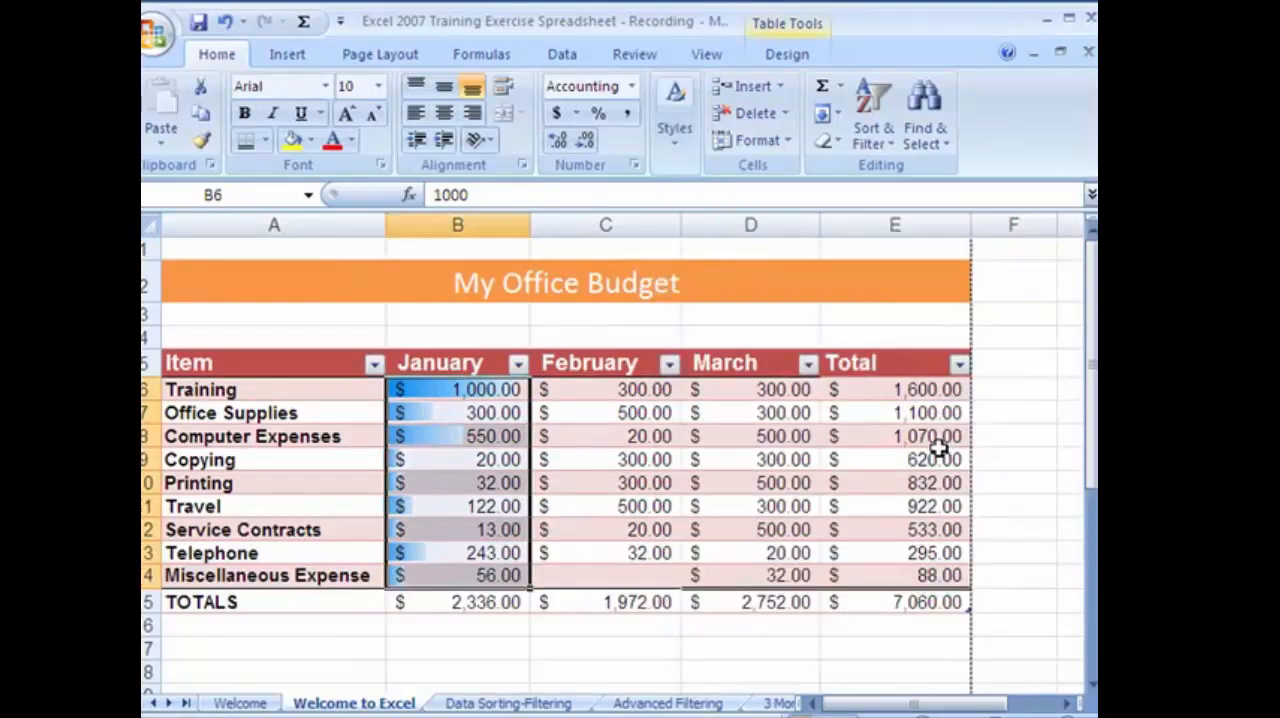
{"action": "left_click", "coordinate": [457, 413]}
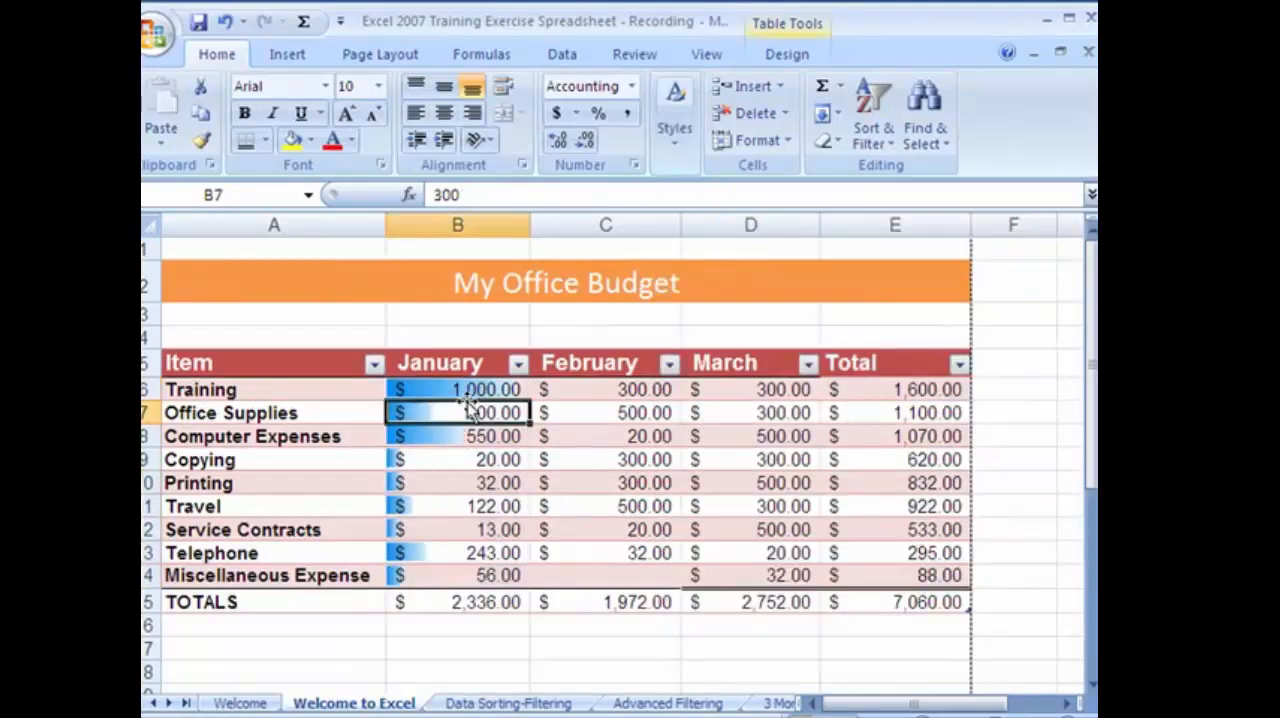
{"action": "left_click", "coordinate": [562, 434]}
Add light blue data bars to the February, March and Total amounts C6:E14, and undo the data bars across the table.
{"action": "left_click_drag", "start_coordinate": [551, 386], "coordinate": [888, 590]}
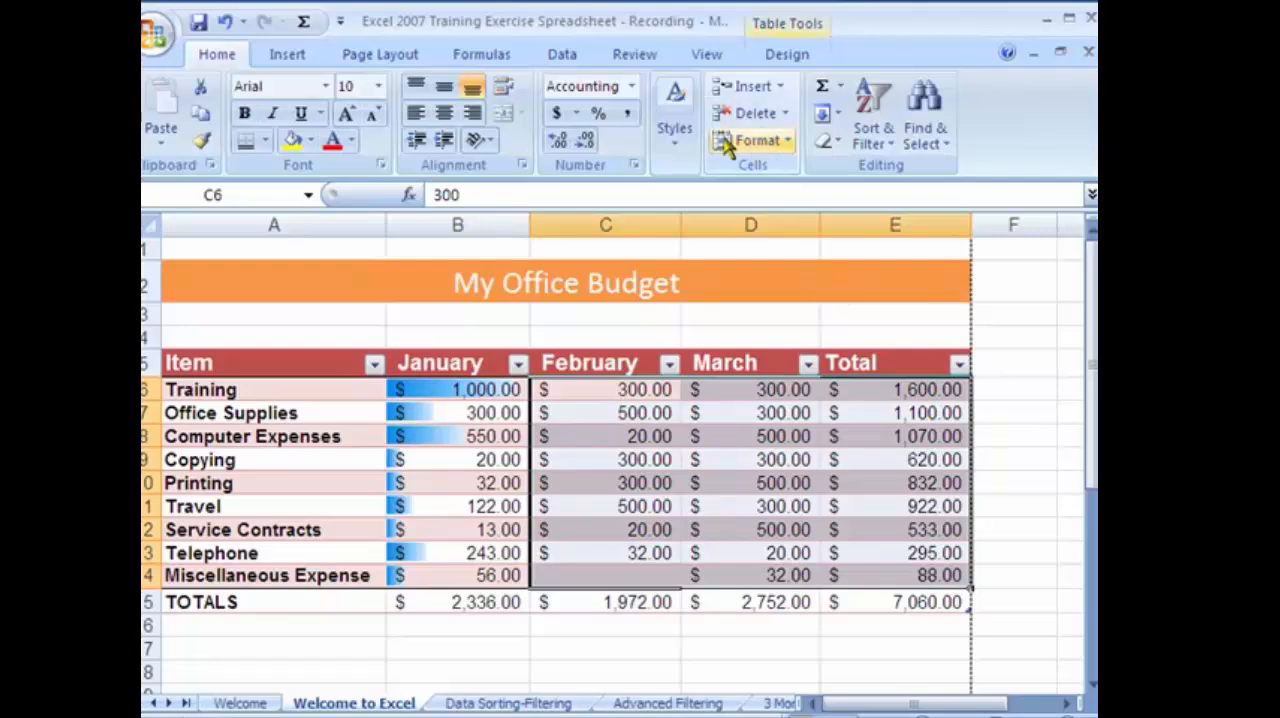
{"action": "left_click", "coordinate": [674, 115]}
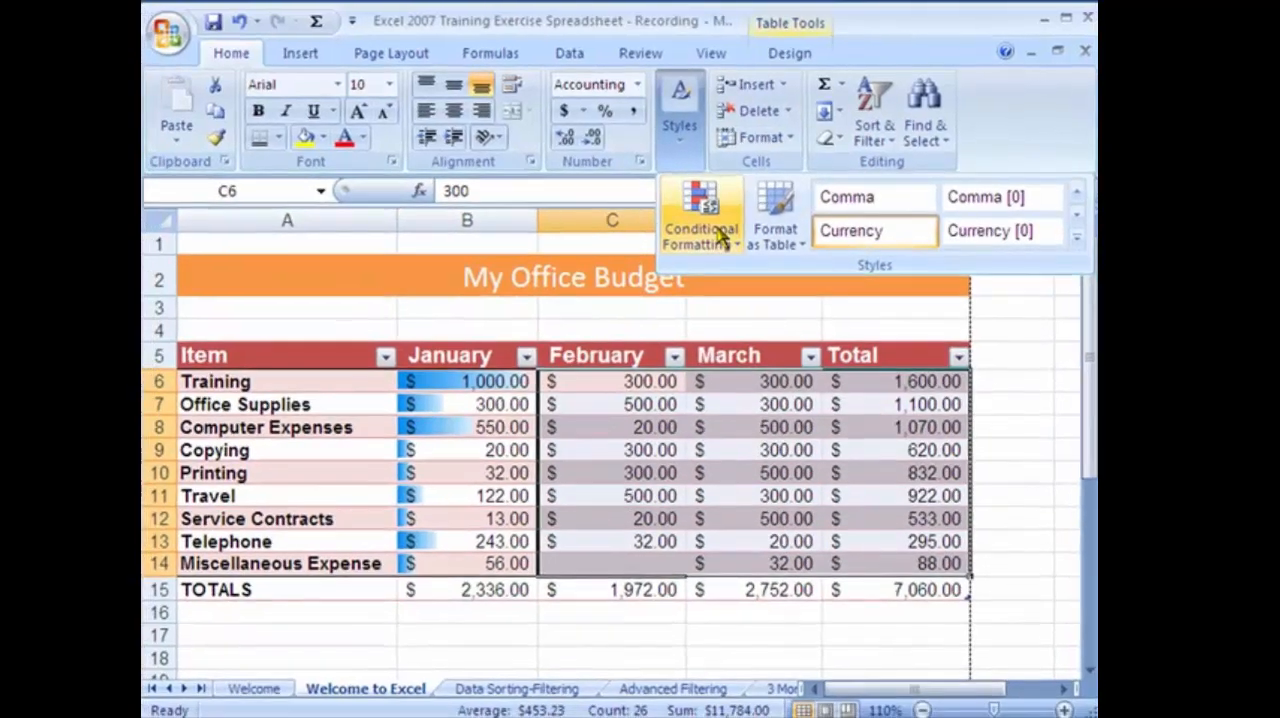
{"action": "left_click", "coordinate": [695, 220]}
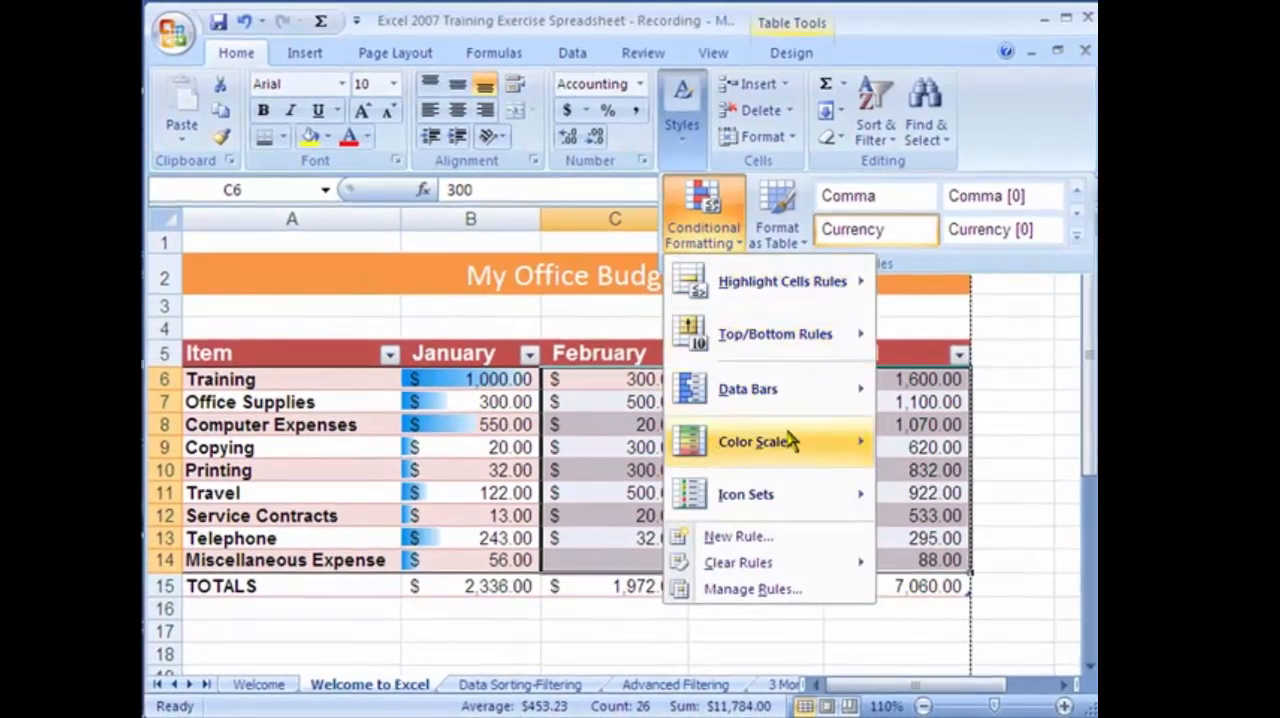
{"action": "mouse_move", "coordinate": [850, 389]}
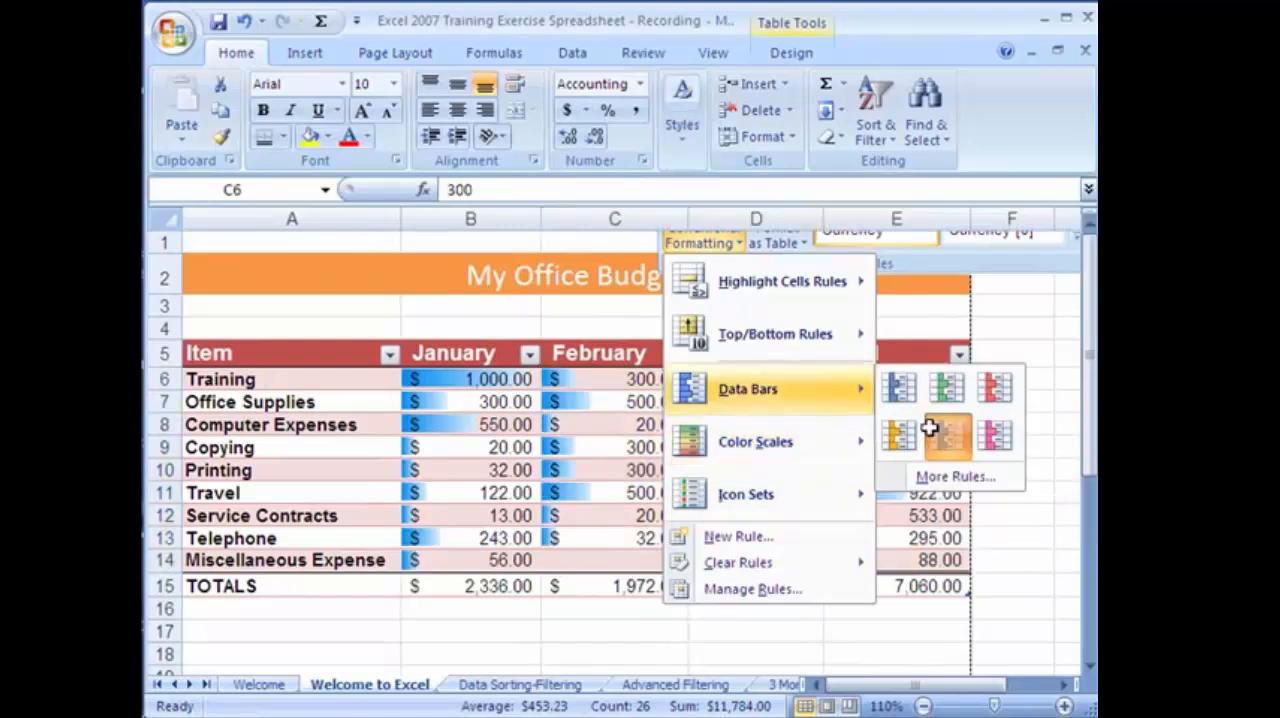
{"action": "left_click", "coordinate": [944, 436]}
{"action": "left_click", "coordinate": [755, 520]}
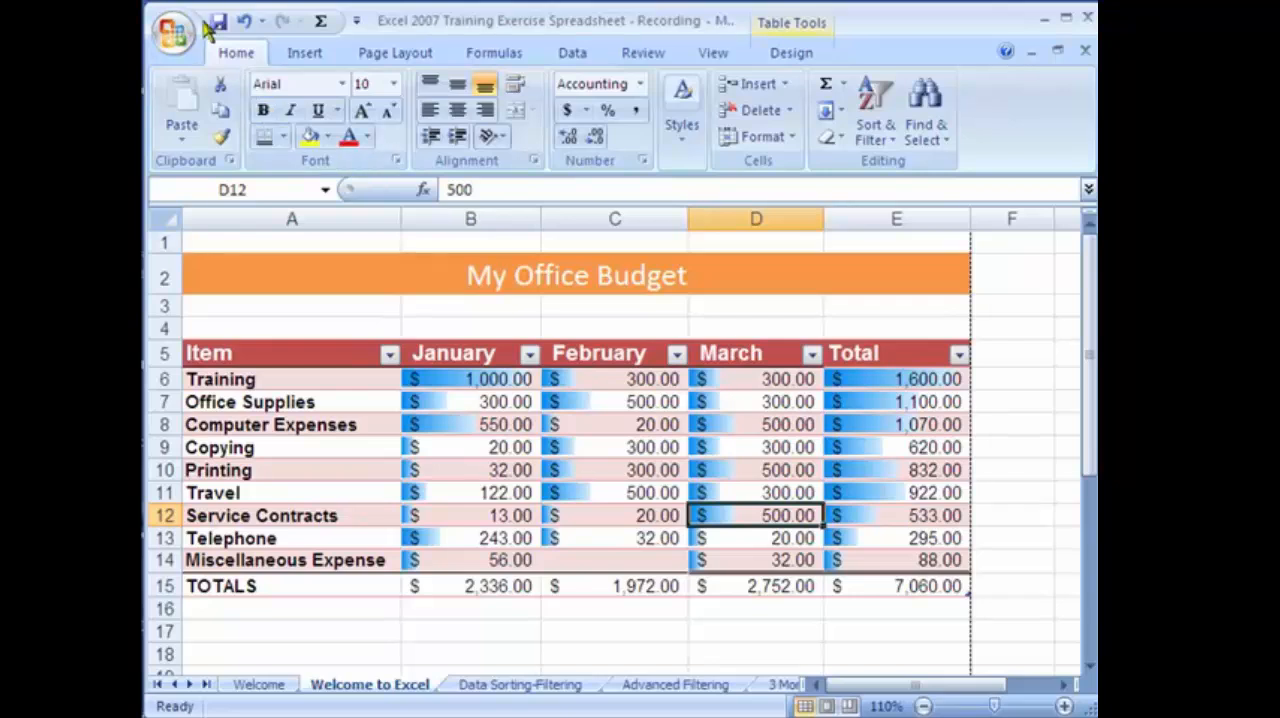
{"action": "left_click", "coordinate": [244, 24]}
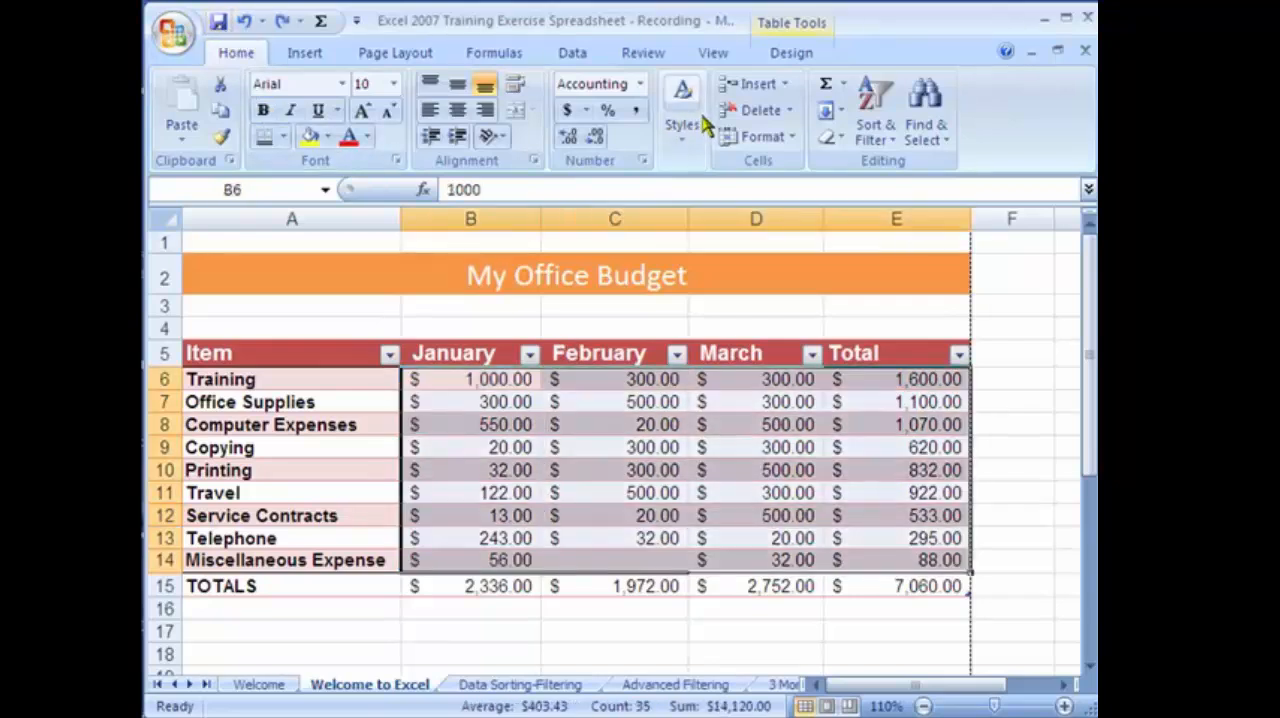
Apply the colored four-arrow icon set to the amounts B6:E14 and check the arrows on individual cells.
{"action": "left_click", "coordinate": [684, 125]}
{"action": "left_click", "coordinate": [703, 205]}
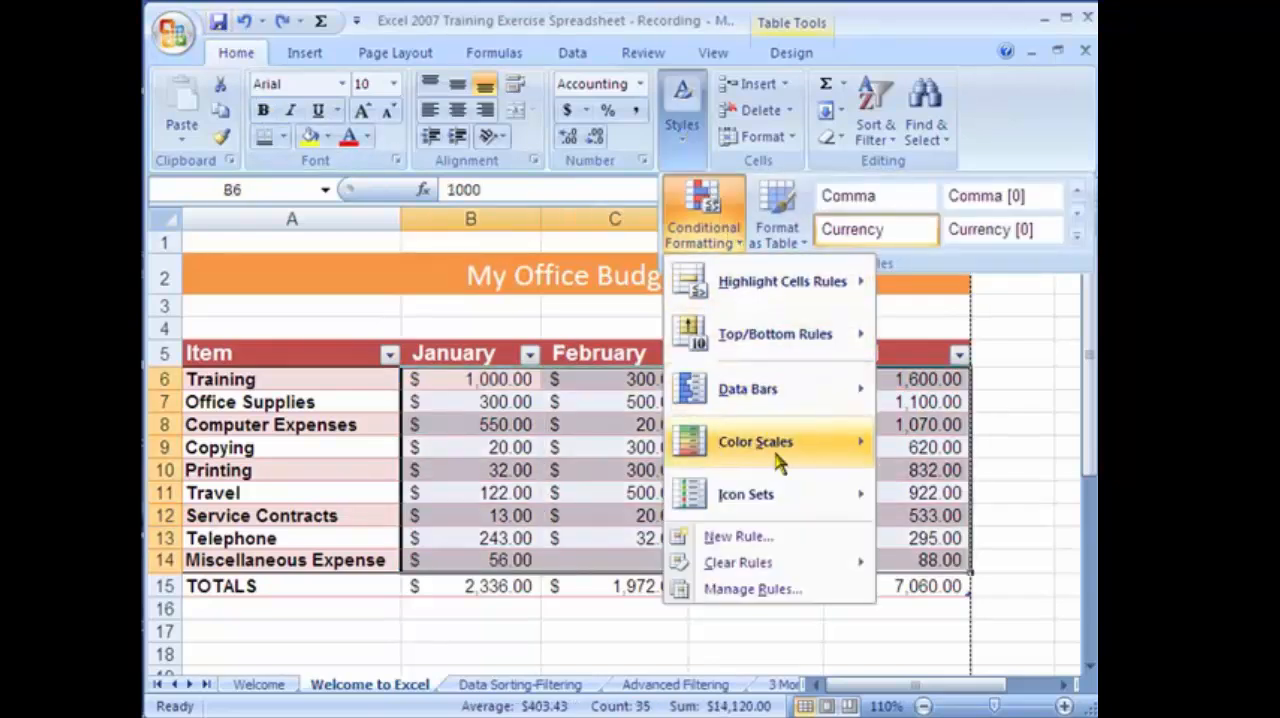
{"action": "mouse_move", "coordinate": [786, 484]}
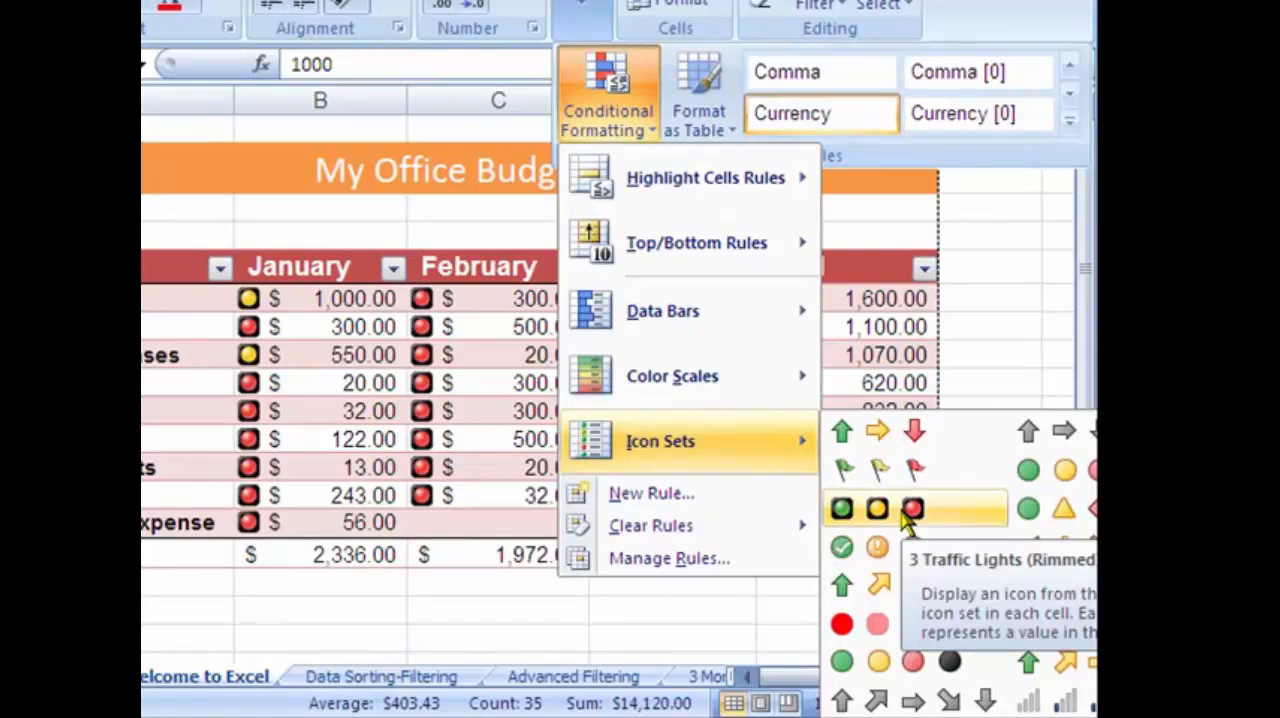
{"action": "left_click", "coordinate": [897, 598]}
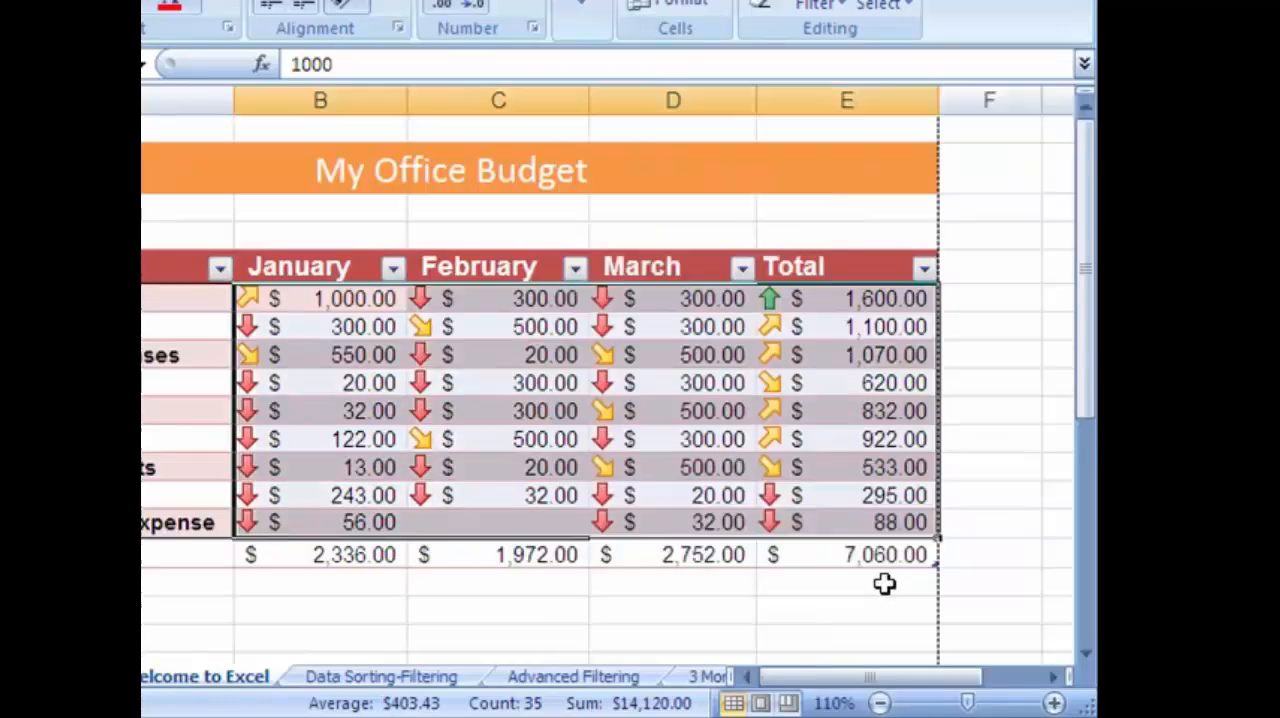
{"action": "left_click", "coordinate": [489, 467]}
{"action": "left_click", "coordinate": [281, 357]}
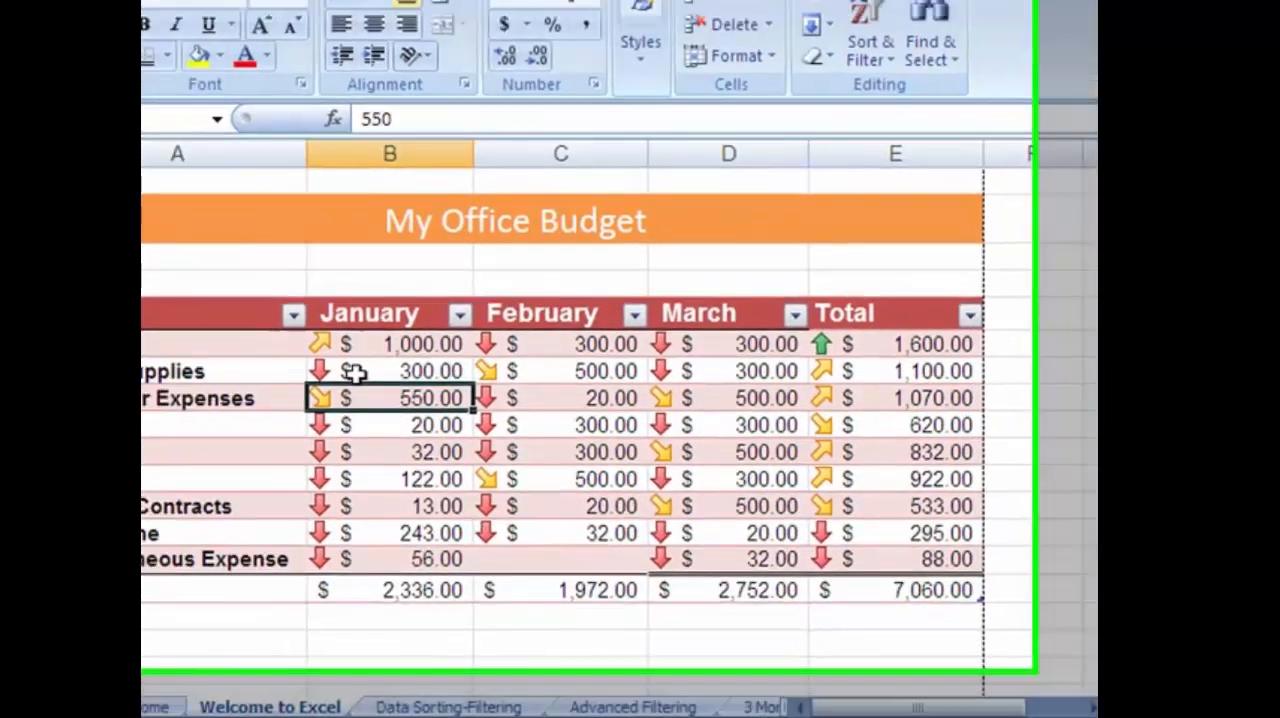
{"action": "left_click", "coordinate": [276, 327]}
{"action": "left_click", "coordinate": [378, 439]}
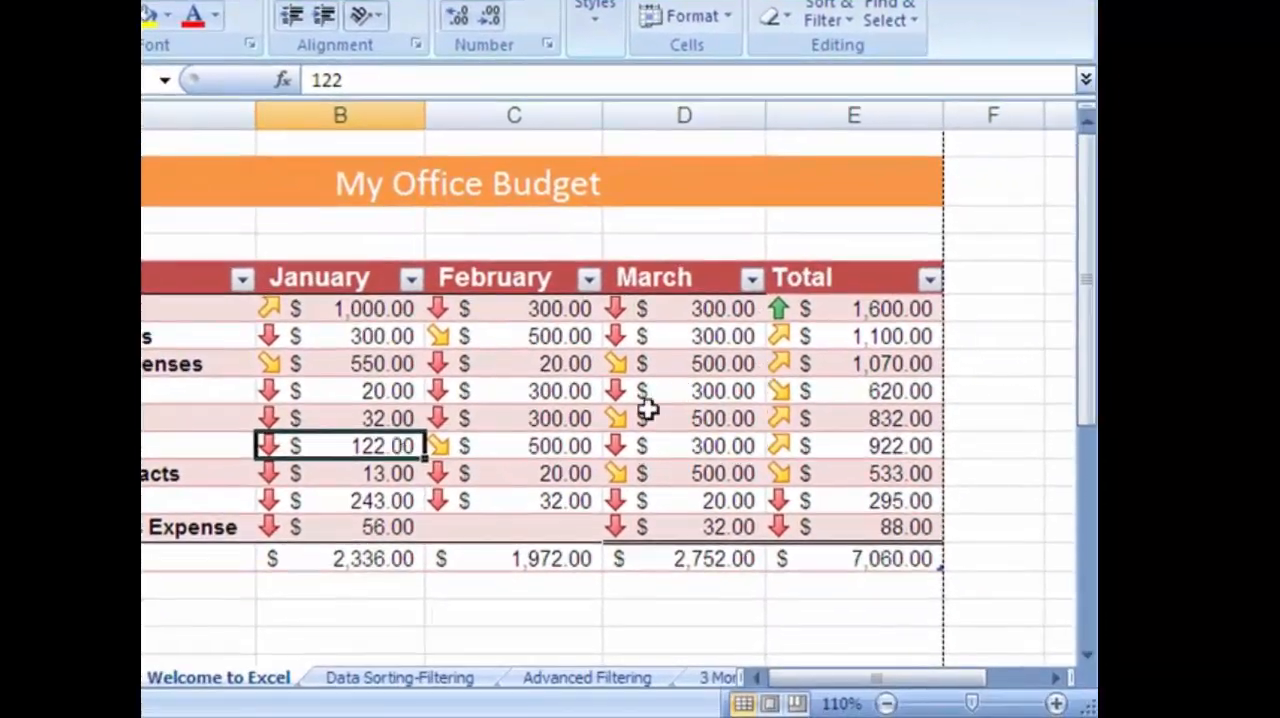
{"action": "left_click", "coordinate": [705, 563]}
{"action": "left_click", "coordinate": [300, 475]}
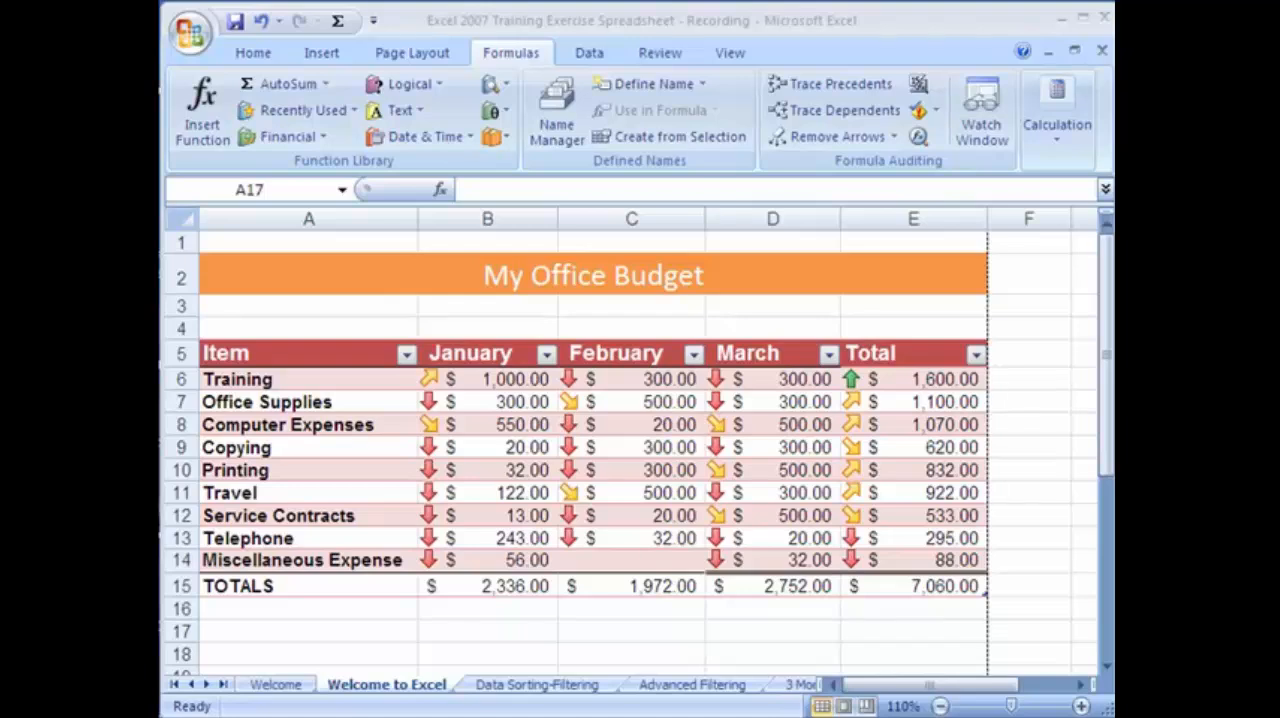
Look through the available Financial, Logical, Date & Time, and Lookup & Reference functions.
{"action": "left_click", "coordinate": [252, 58]}
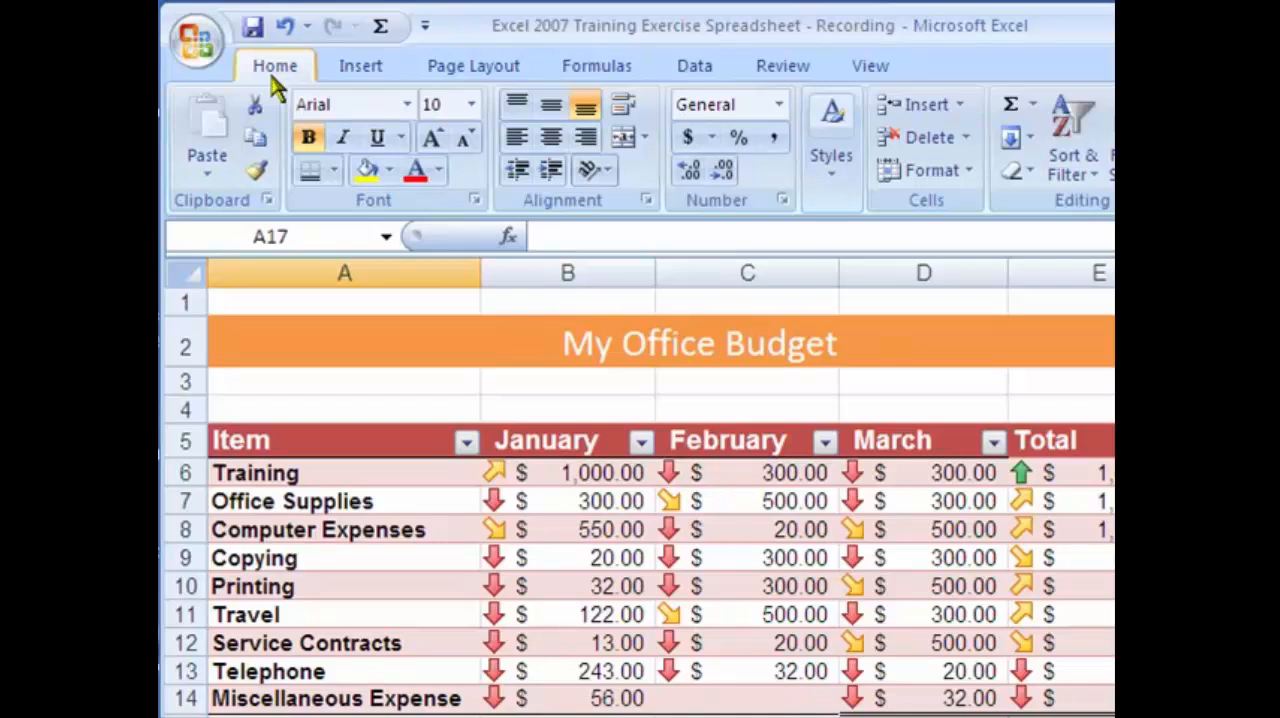
{"action": "left_click", "coordinate": [619, 86]}
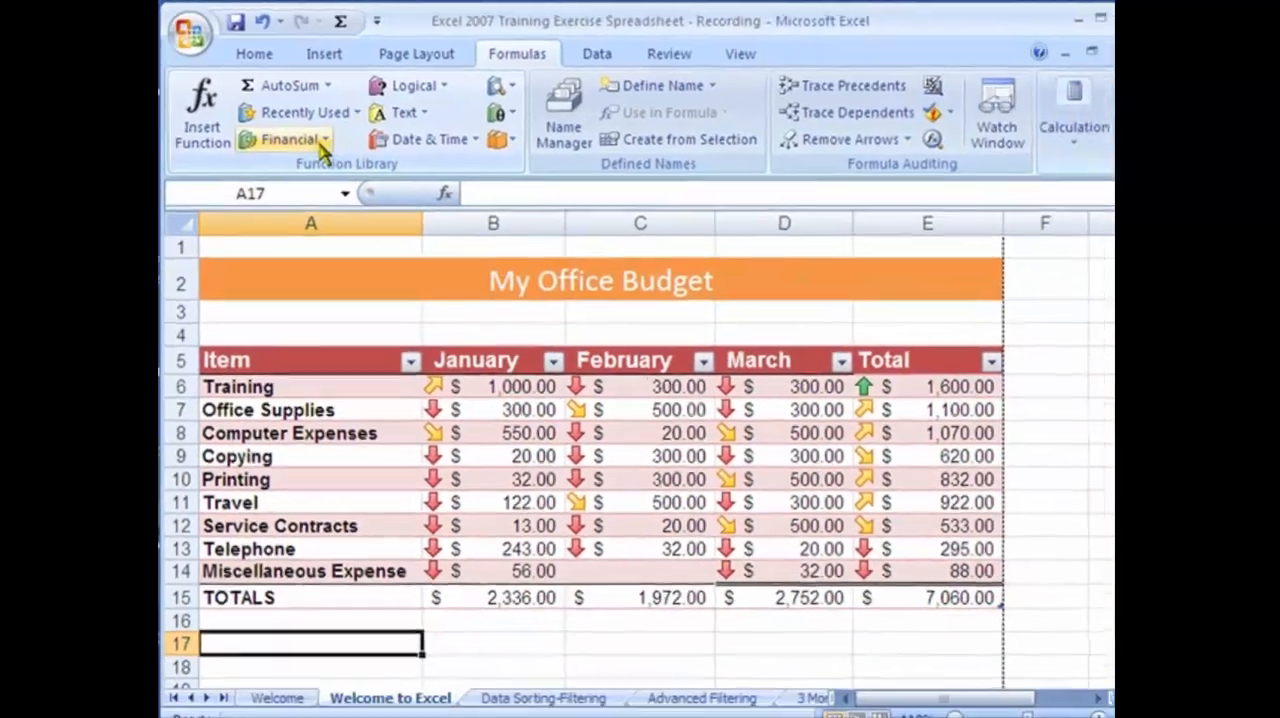
{"action": "left_click", "coordinate": [322, 146]}
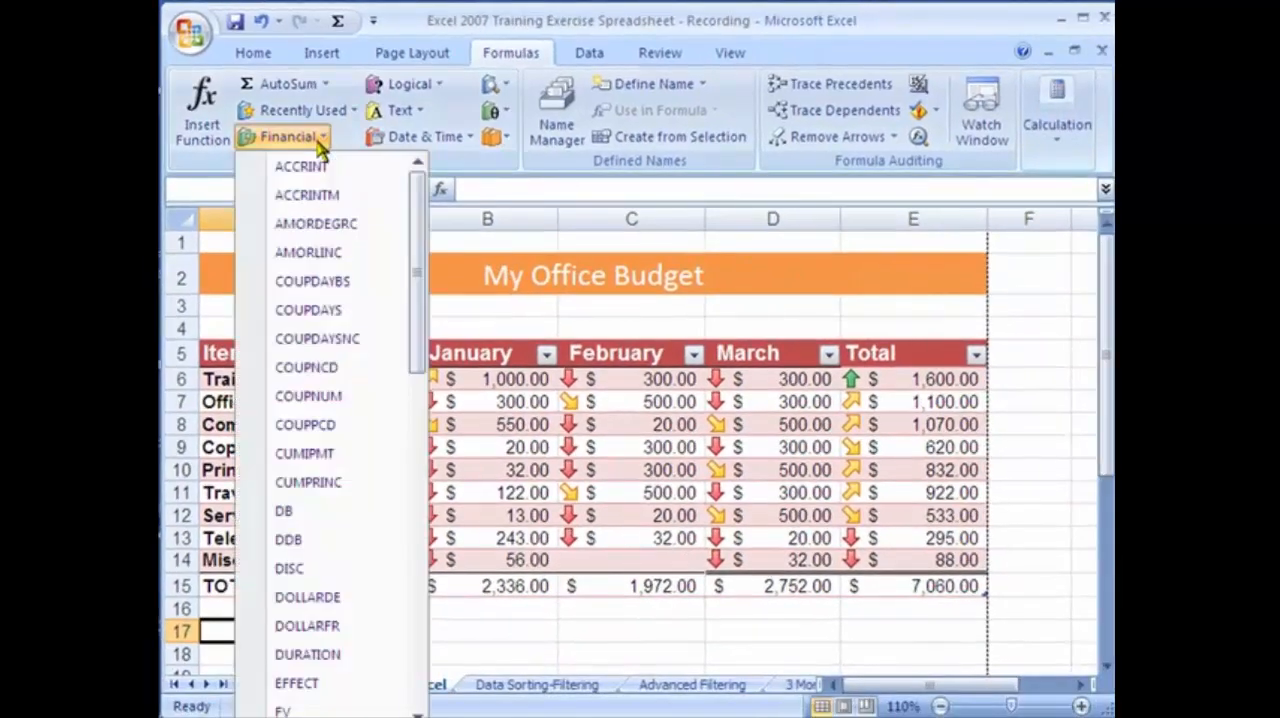
{"action": "left_click_drag", "start_coordinate": [412, 256], "coordinate": [426, 640]}
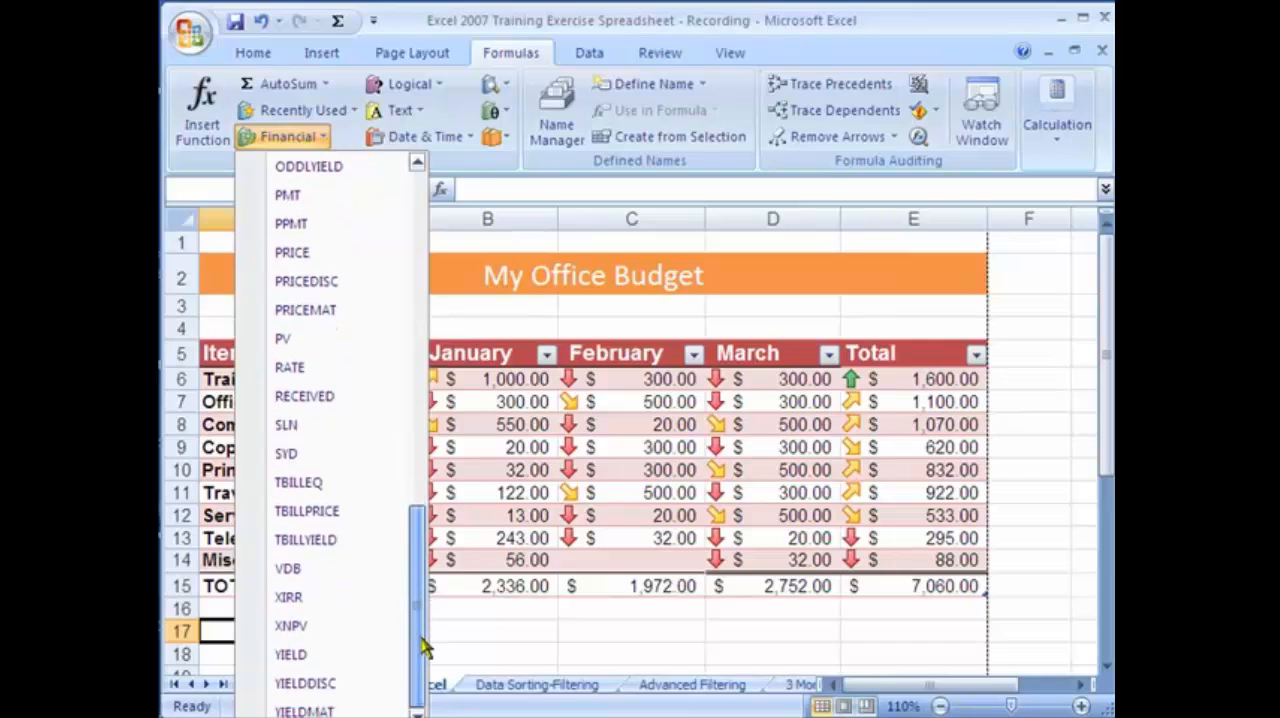
{"action": "left_click", "coordinate": [436, 86]}
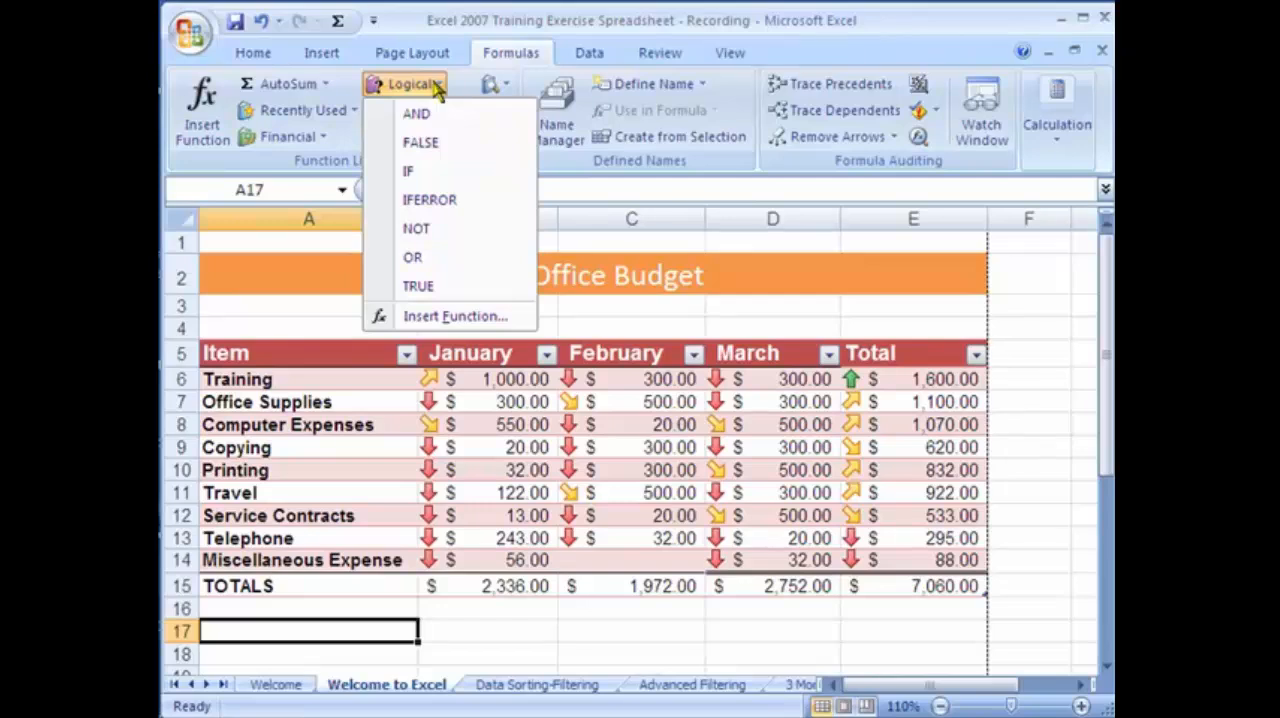
{"action": "left_click", "coordinate": [436, 86]}
{"action": "left_click", "coordinate": [470, 140]}
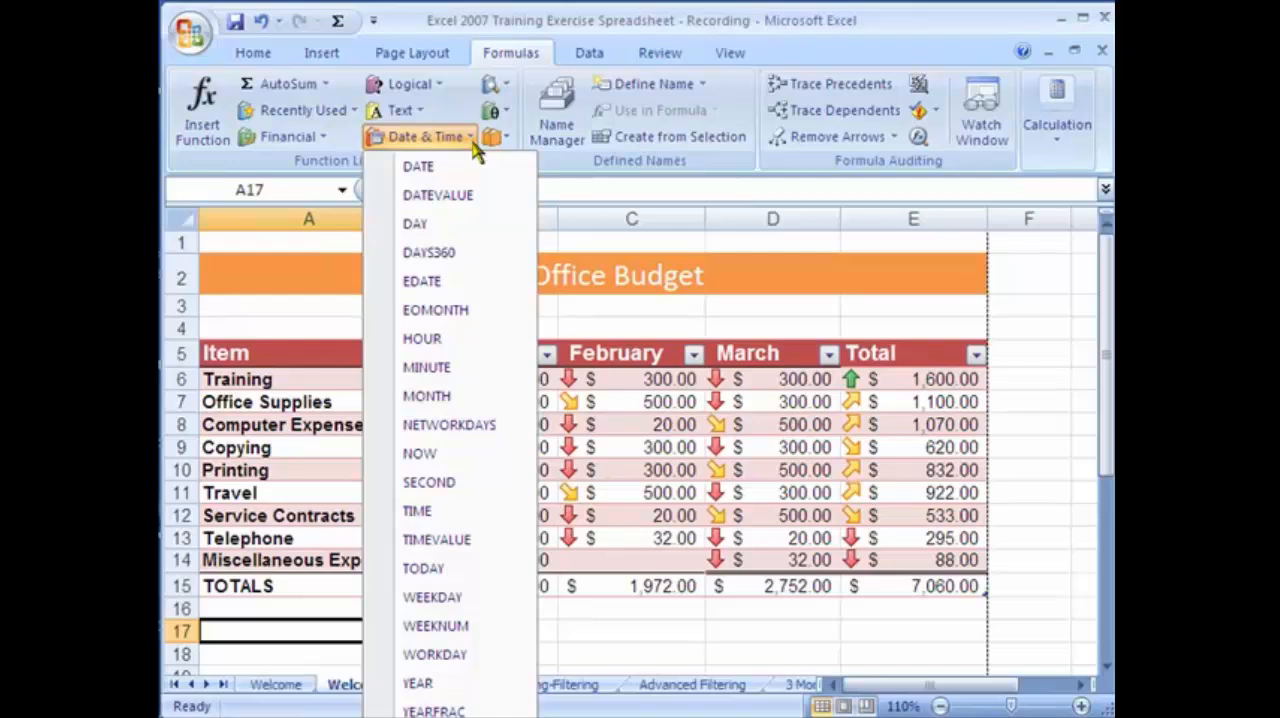
{"action": "left_click", "coordinate": [505, 88]}
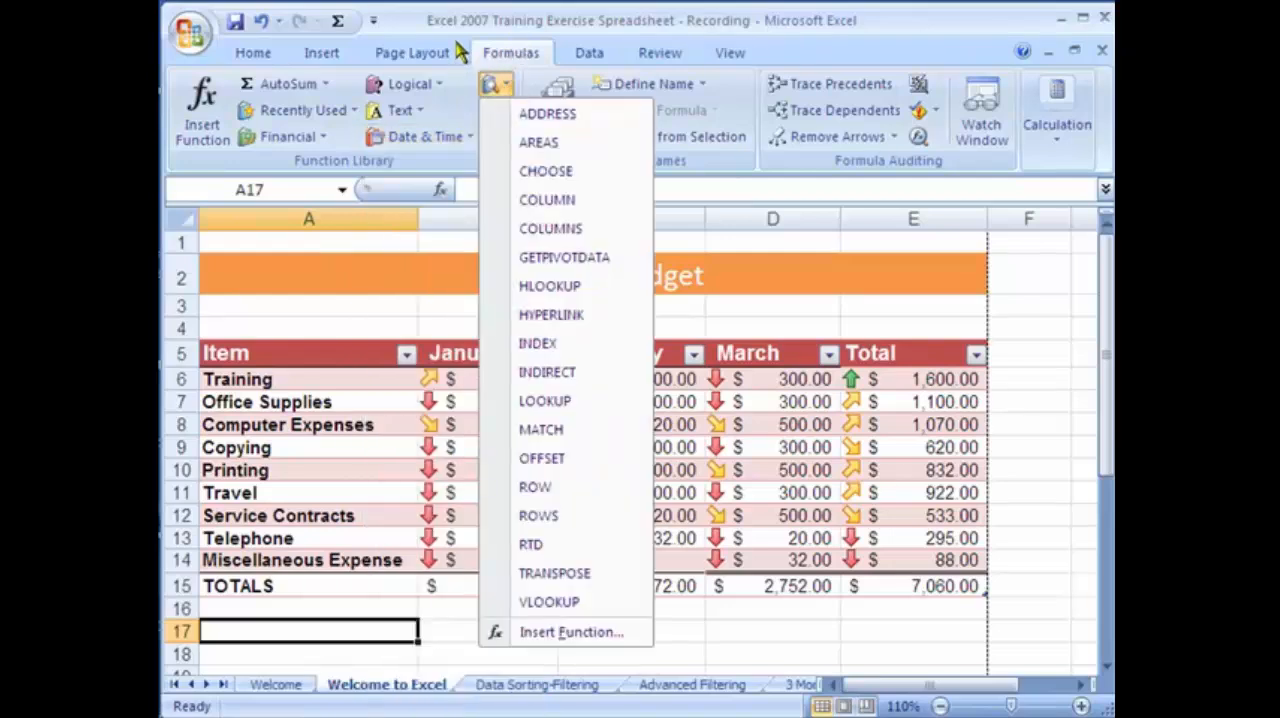
Open the Insert Function dialog for cell A17 and review its list of function categories.
{"action": "left_click", "coordinate": [221, 118]}
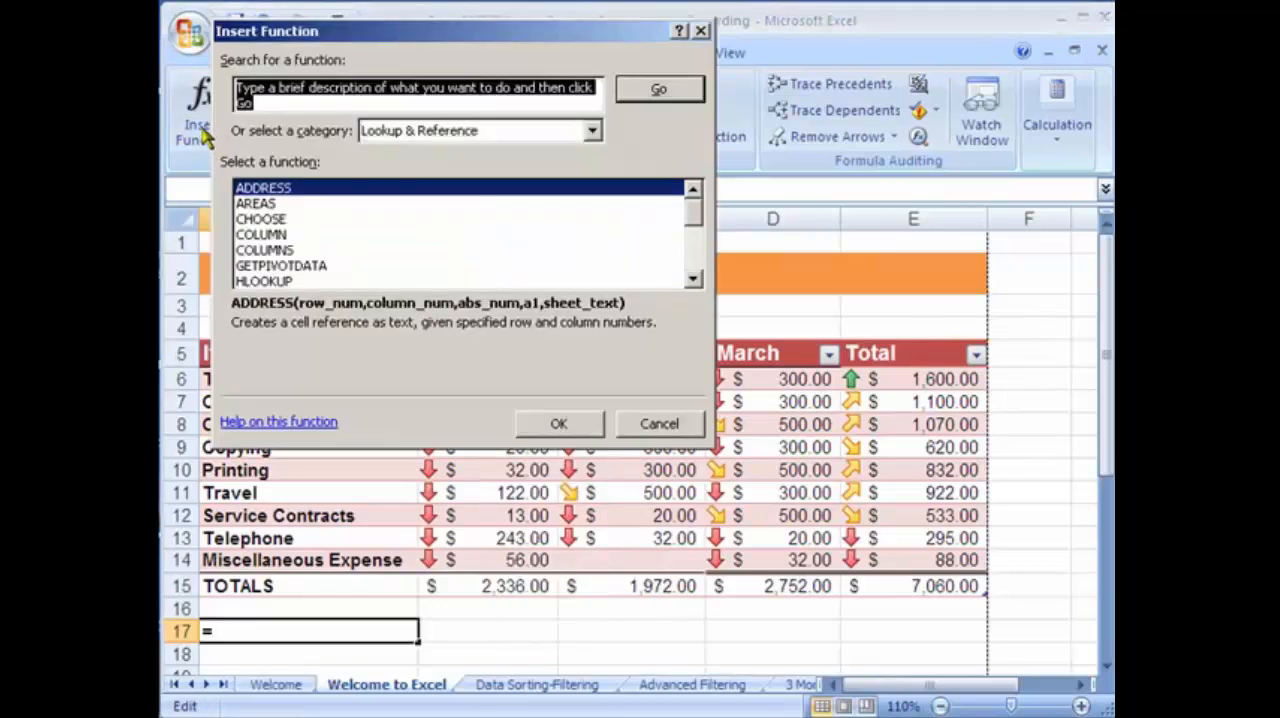
{"action": "left_click", "coordinate": [592, 133]}
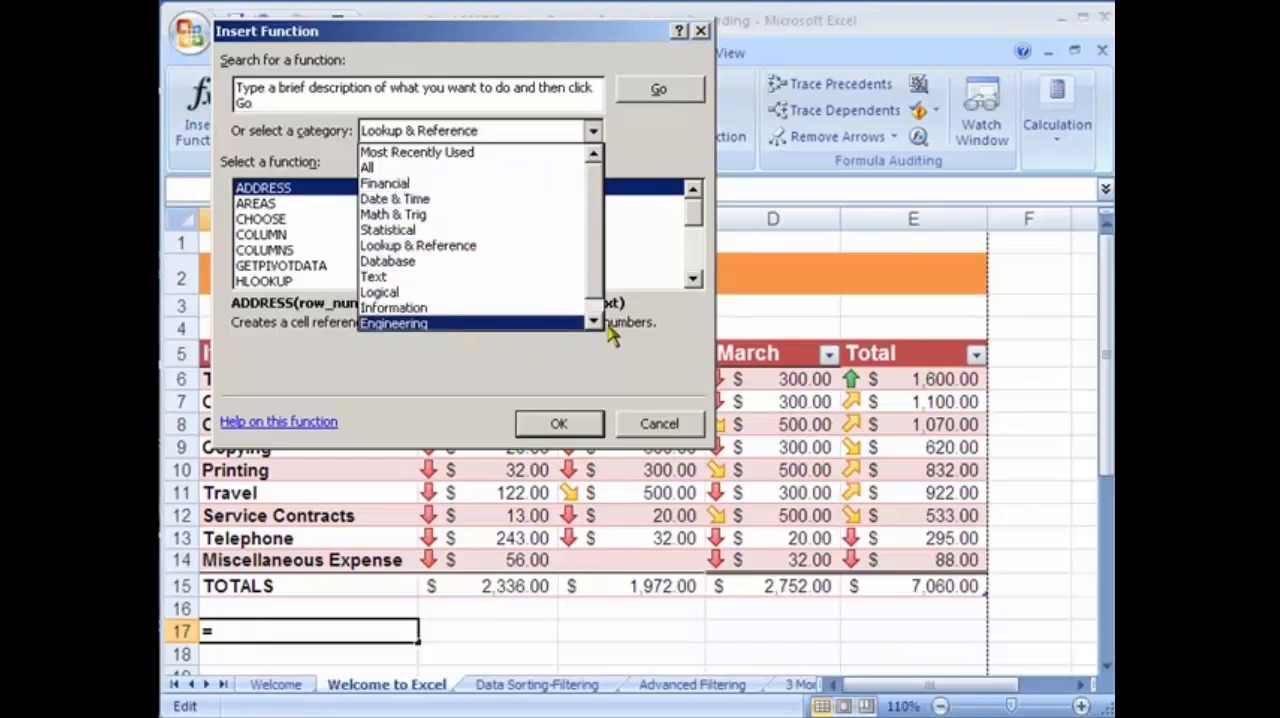
{"action": "left_click", "coordinate": [638, 158]}
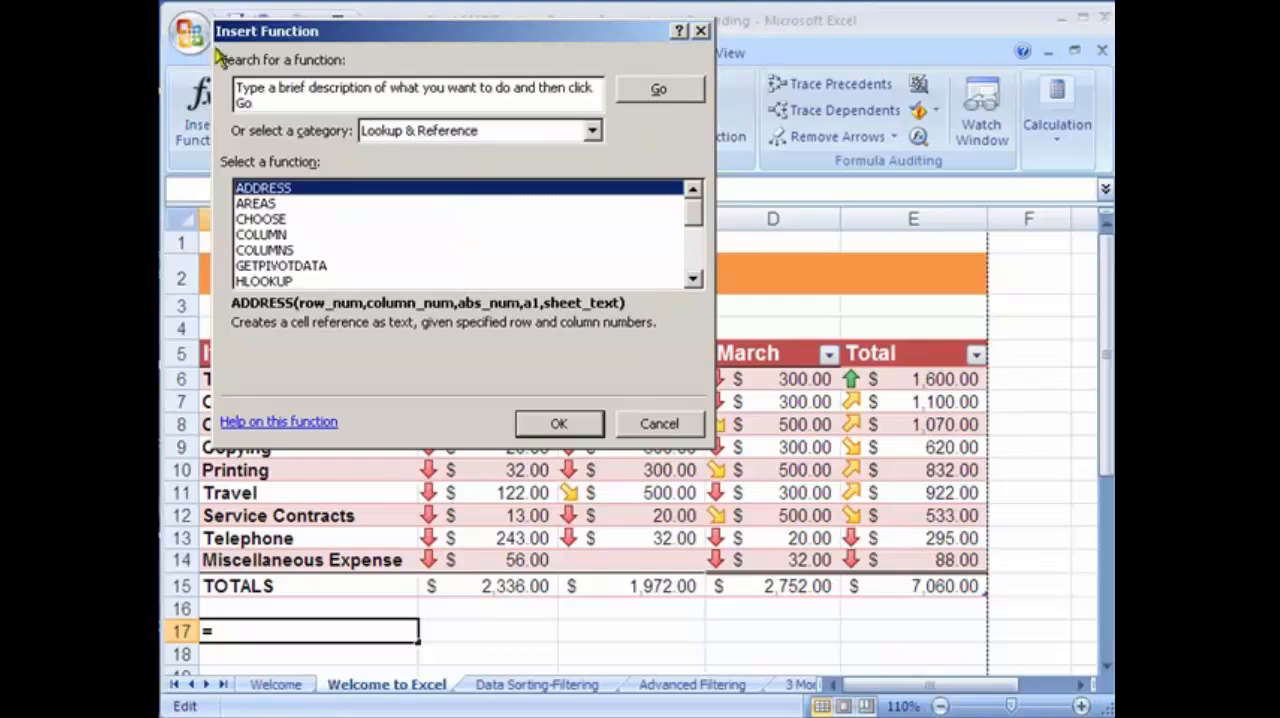
Show all function categories and search for a function using the description "Credict Card Interest Payment".
{"action": "left_click", "coordinate": [488, 131]}
{"action": "left_click", "coordinate": [414, 170]}
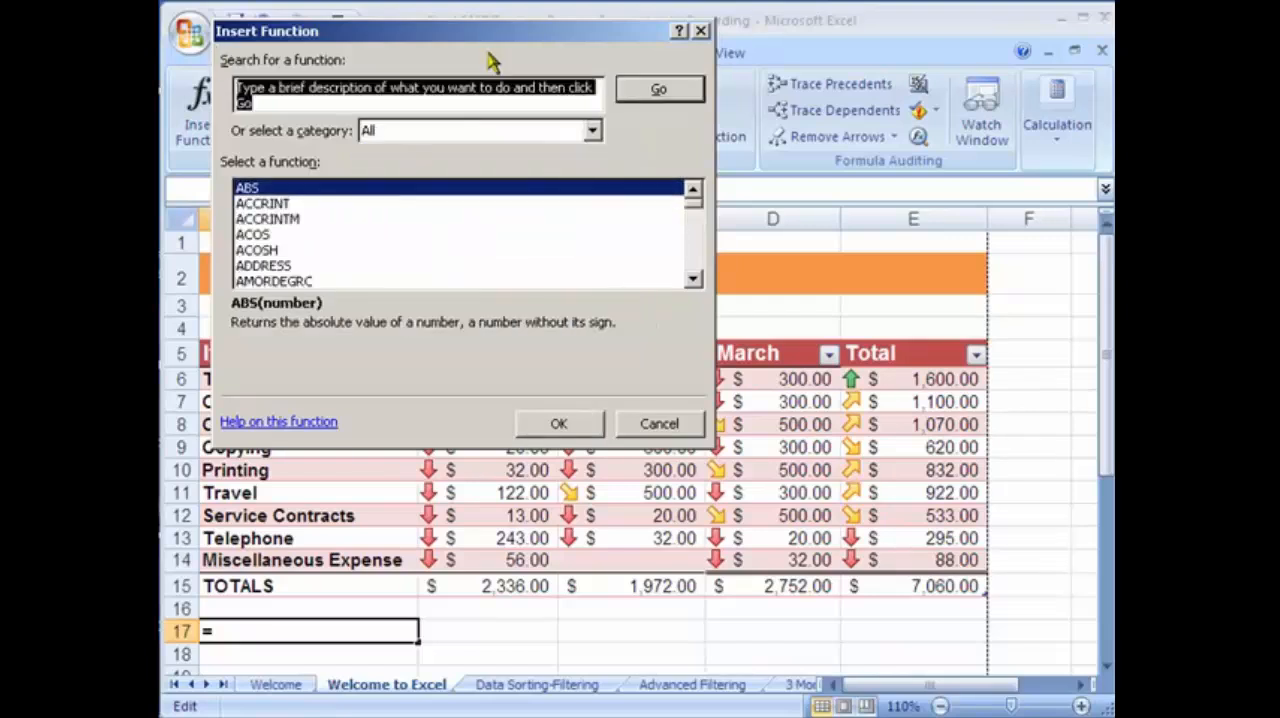
{"action": "type", "text": "Credict Card Interest Payment"}
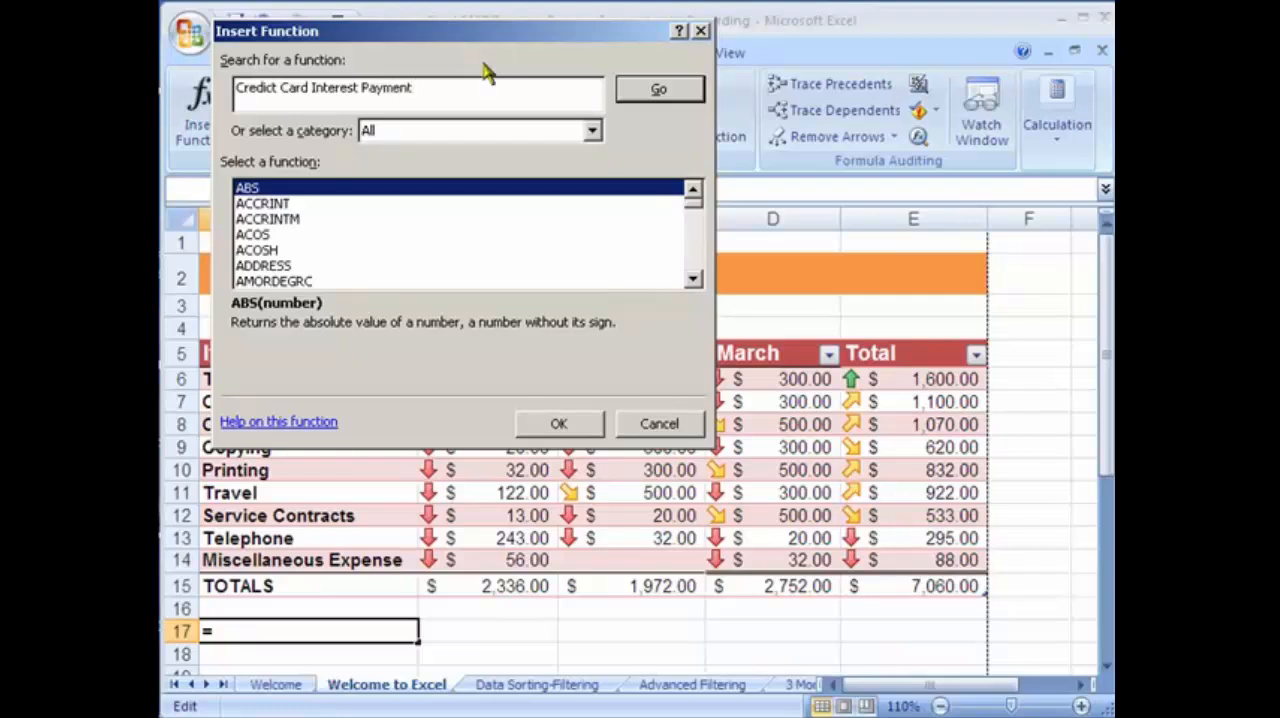
{"action": "left_click", "coordinate": [668, 97]}
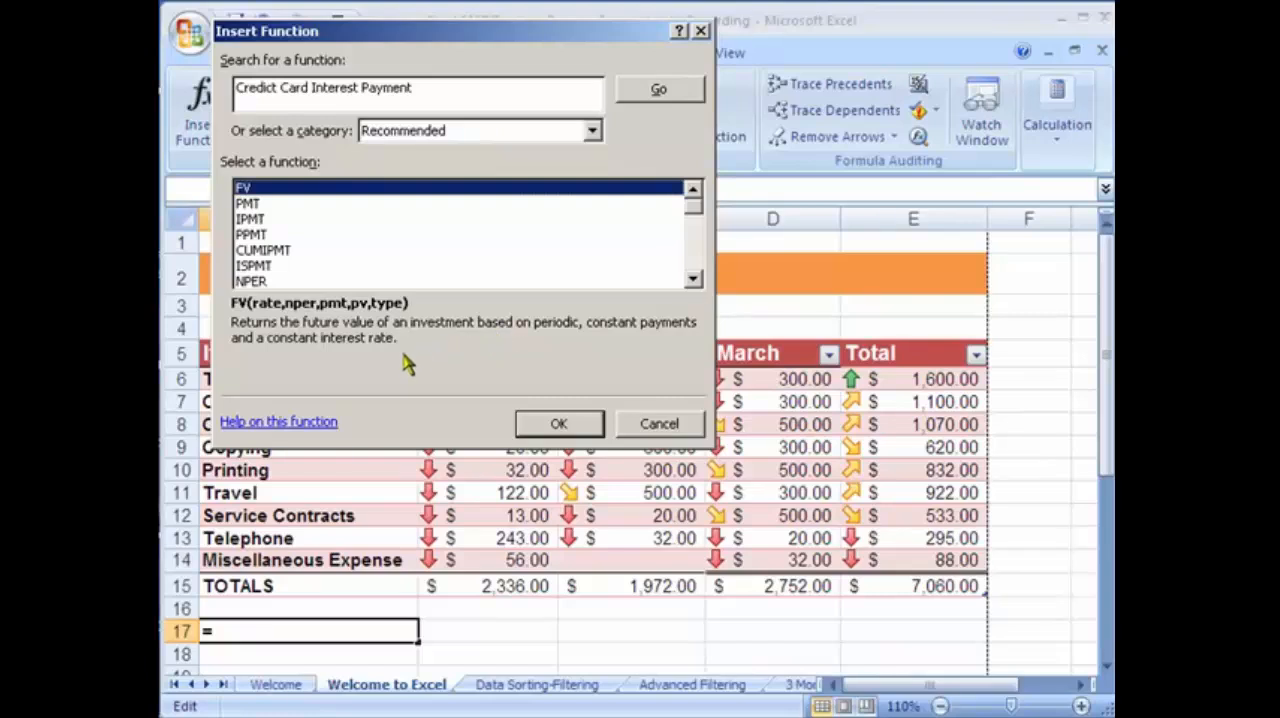
Open the help topic for the recommended PMT function and read its Rate, Nper and Pv argument descriptions.
{"action": "left_click", "coordinate": [269, 205]}
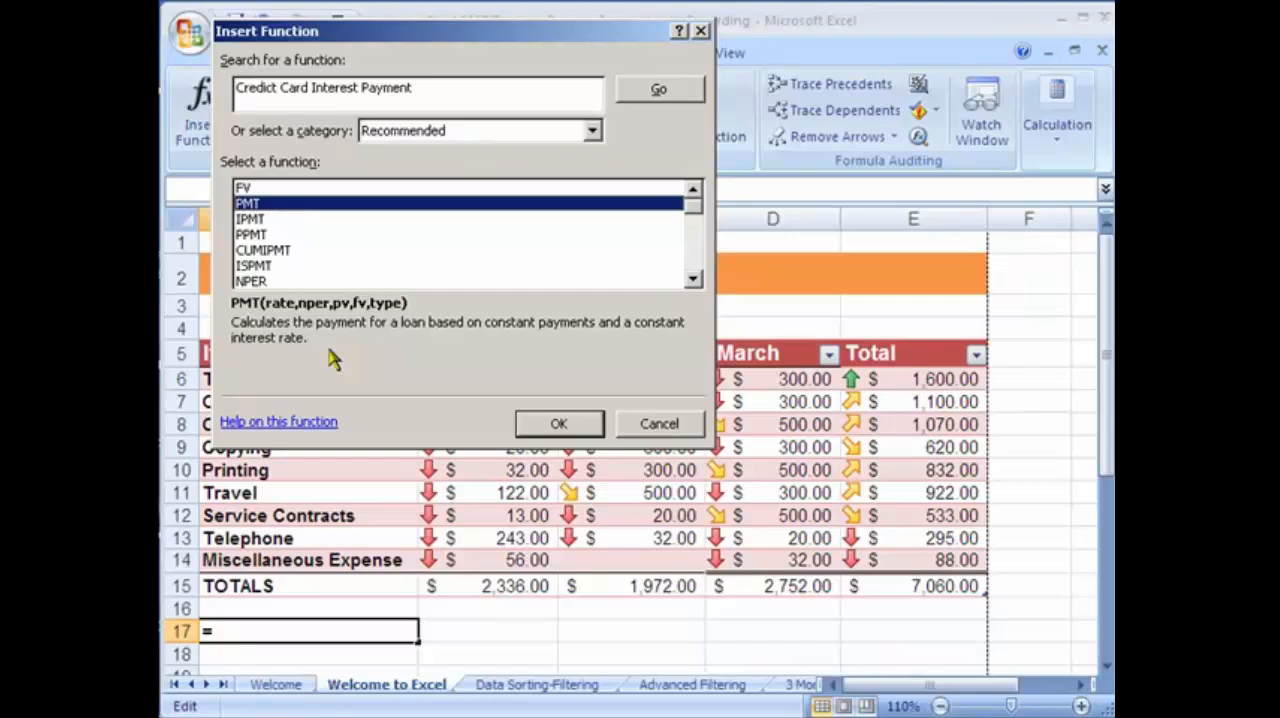
{"action": "left_click", "coordinate": [268, 425]}
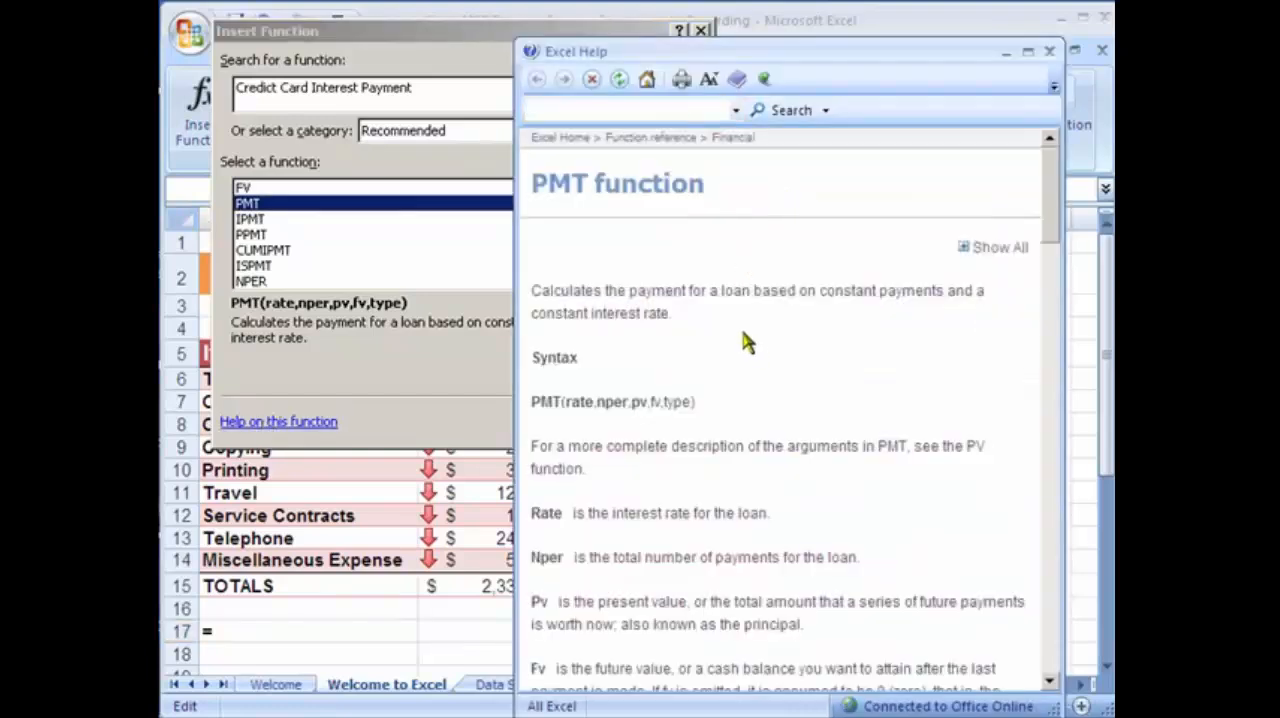
{"action": "left_click_drag", "start_coordinate": [571, 513], "coordinate": [774, 515]}
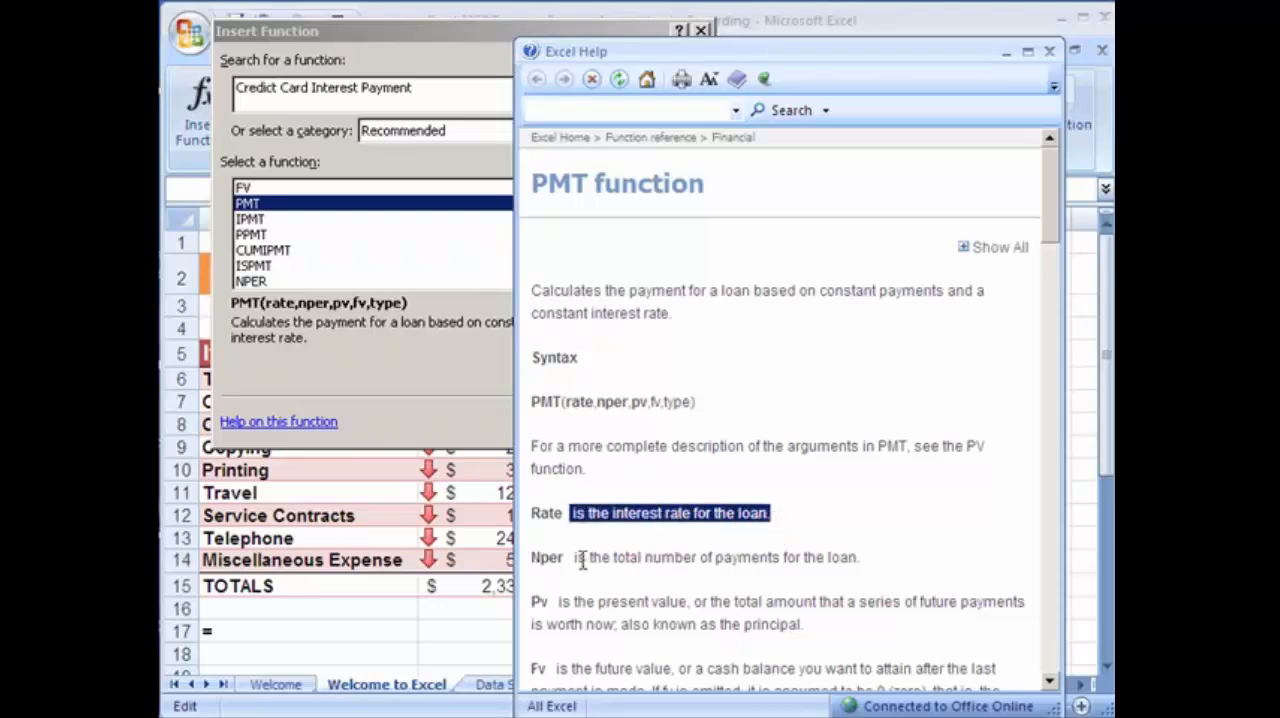
{"action": "left_click_drag", "start_coordinate": [576, 560], "coordinate": [852, 577]}
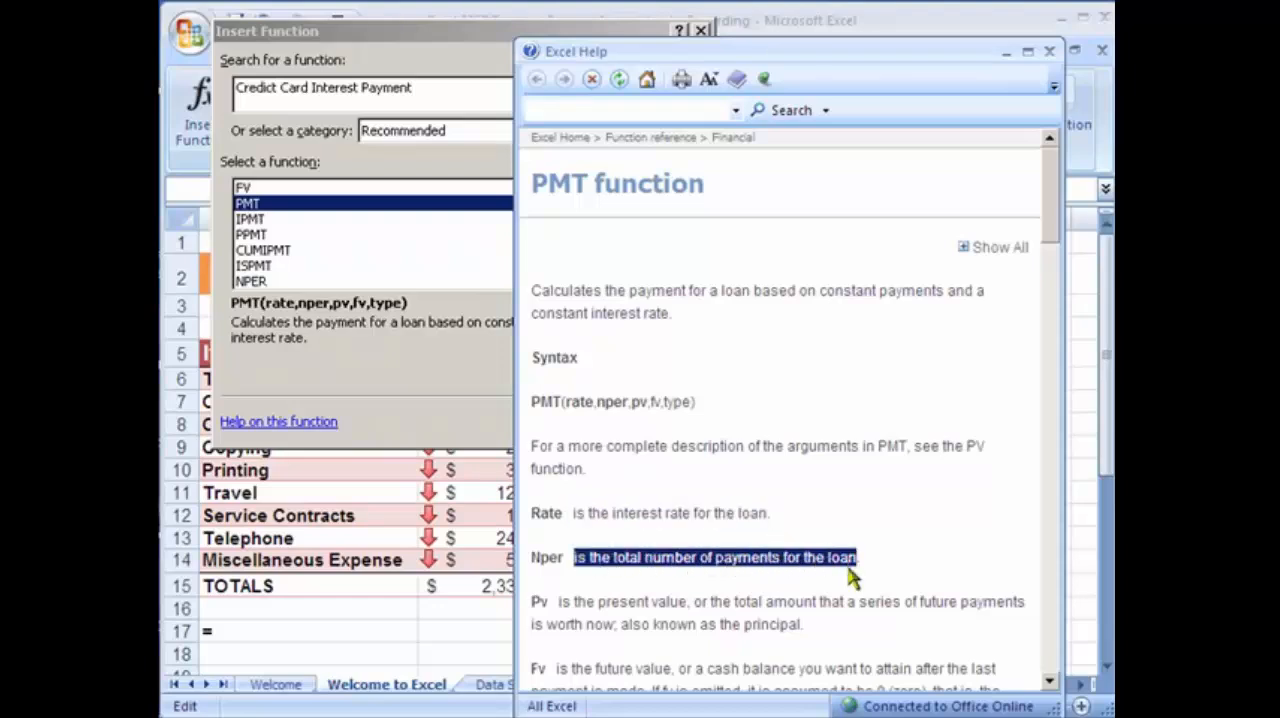
{"action": "left_click", "coordinate": [939, 531]}
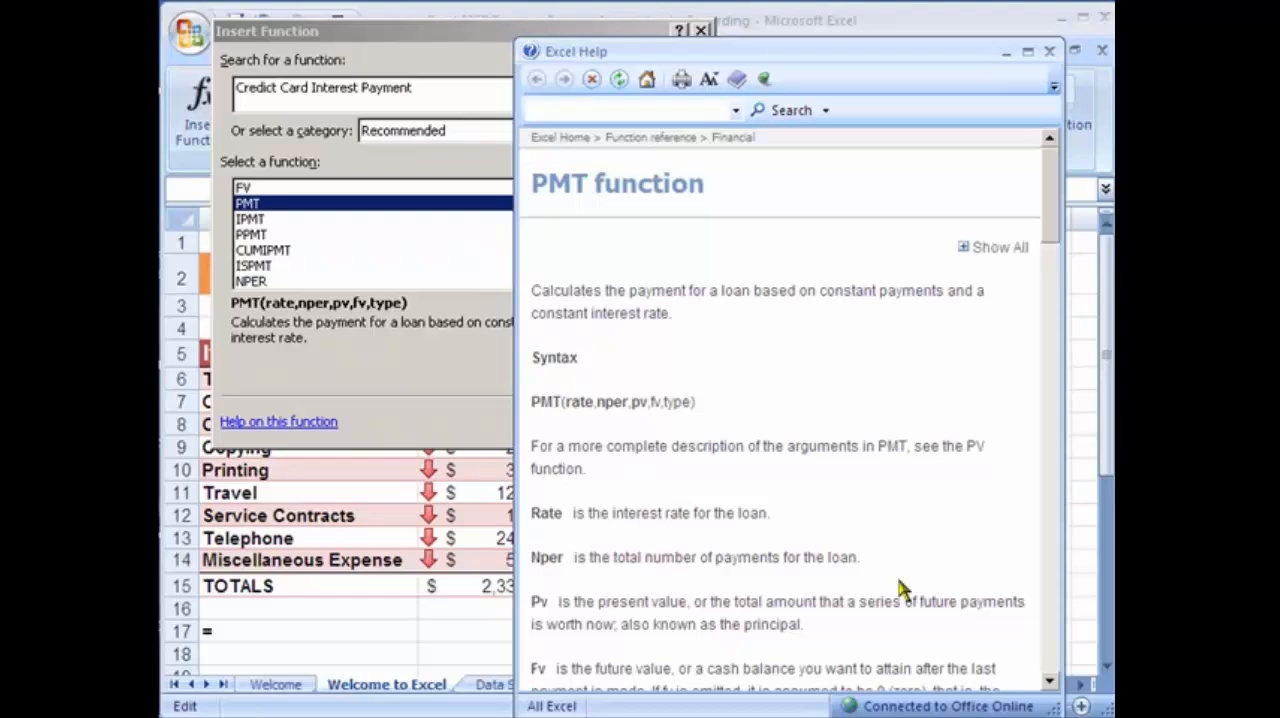
{"action": "left_click_drag", "start_coordinate": [900, 590], "coordinate": [585, 568]}
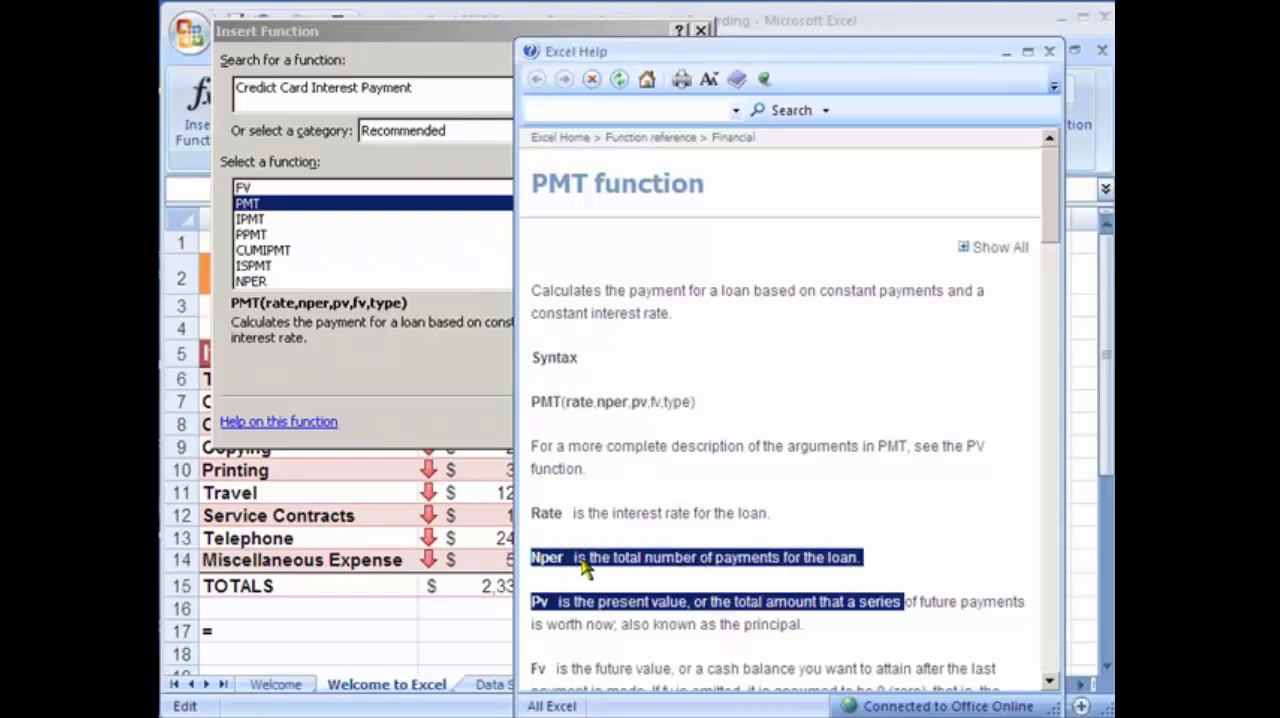
{"action": "left_click", "coordinate": [585, 568]}
{"action": "left_click_drag", "start_coordinate": [869, 556], "coordinate": [515, 556]}
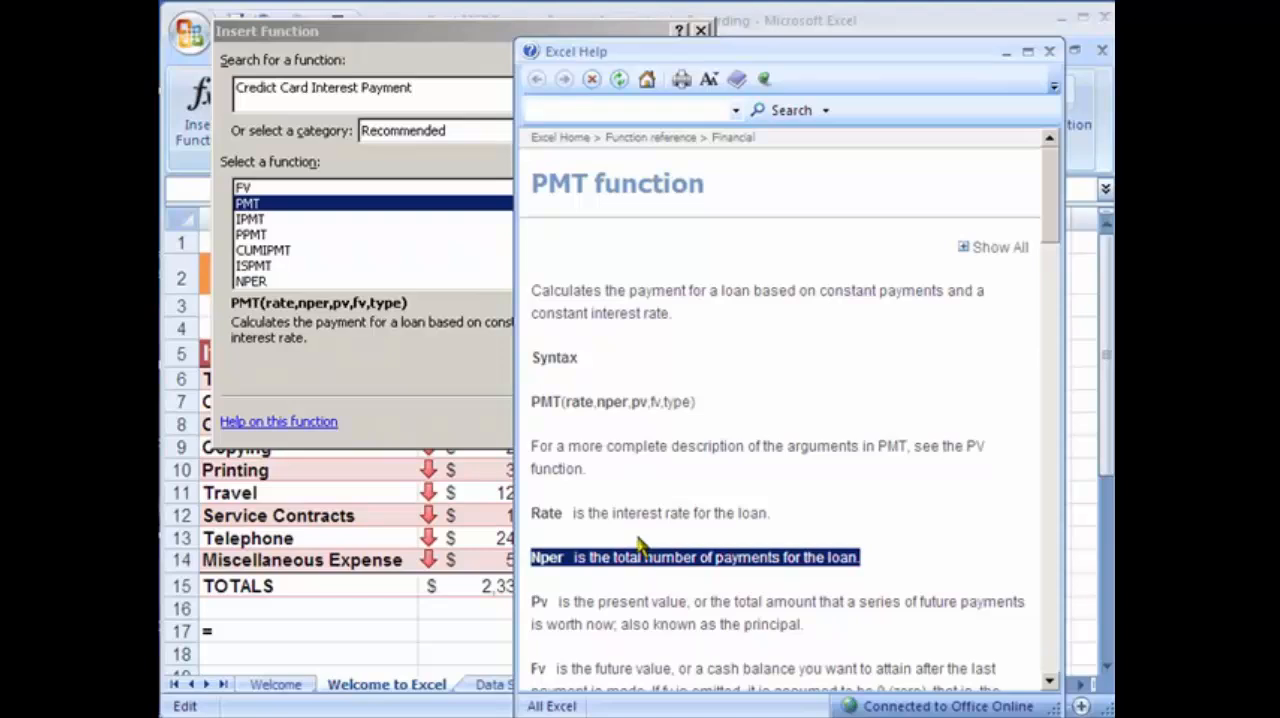
{"action": "left_click", "coordinate": [884, 572]}
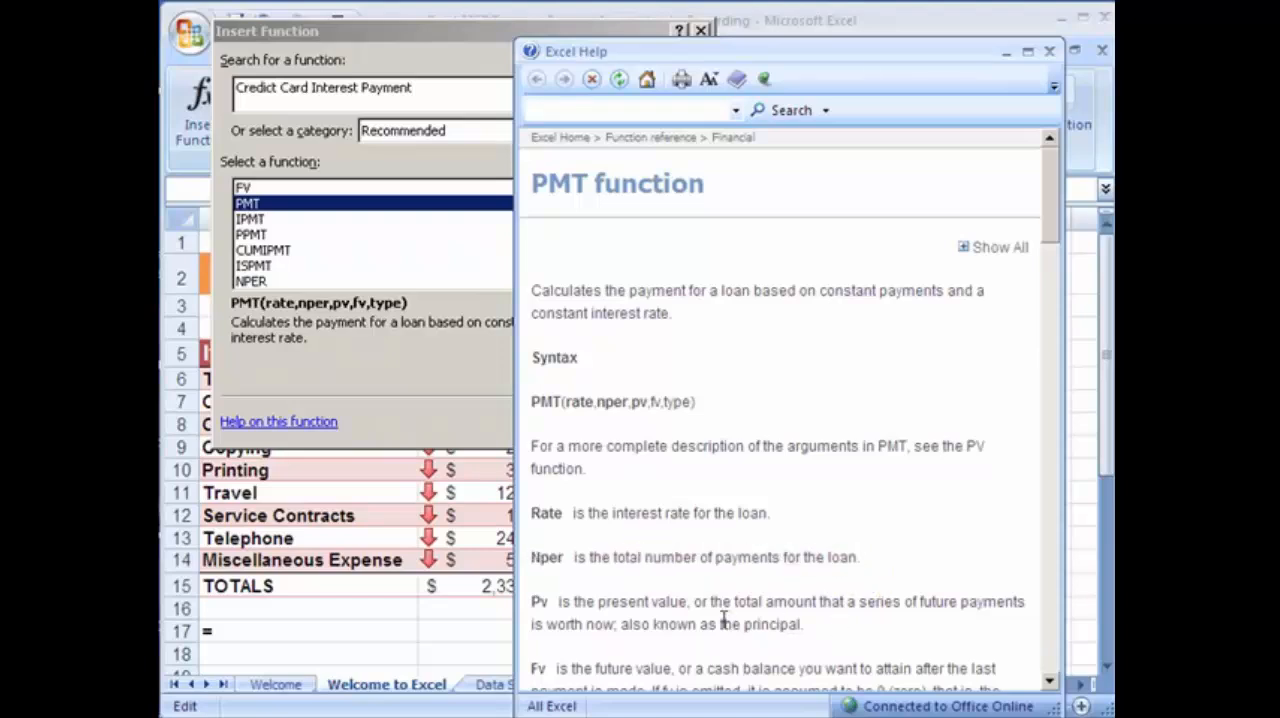
{"action": "left_click_drag", "start_coordinate": [686, 606], "coordinate": [518, 604]}
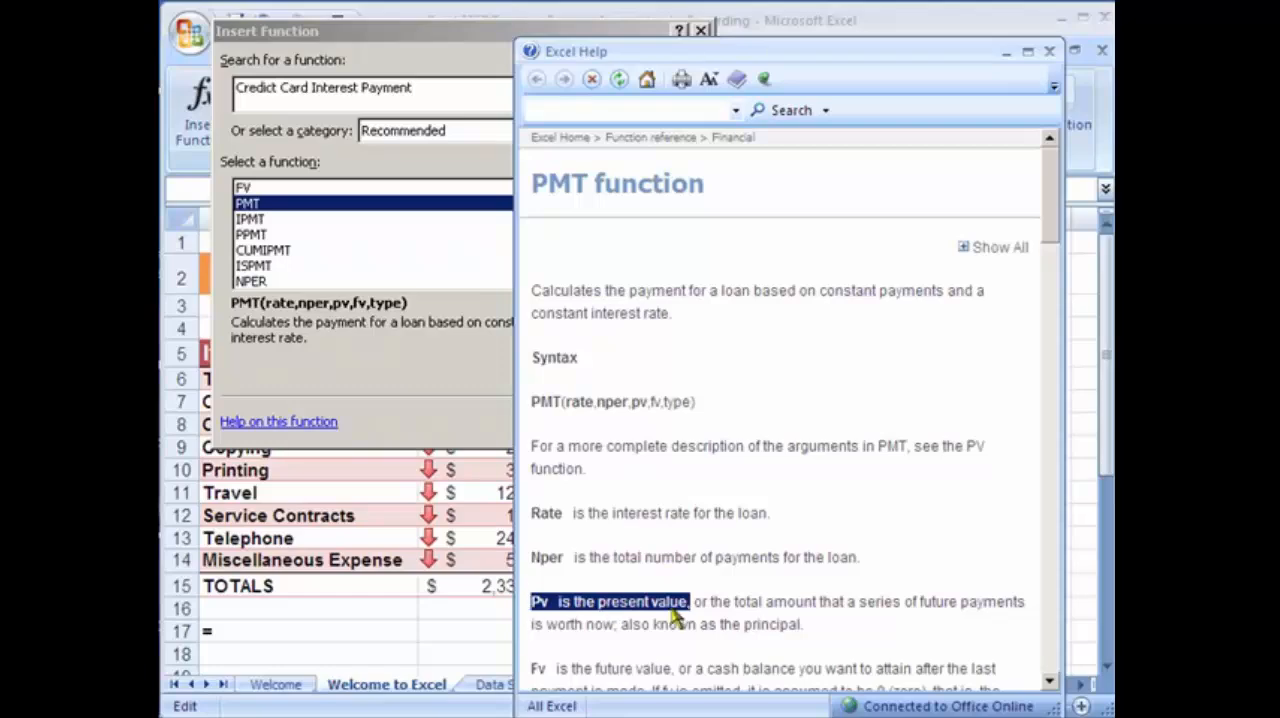
{"action": "left_click", "coordinate": [706, 596]}
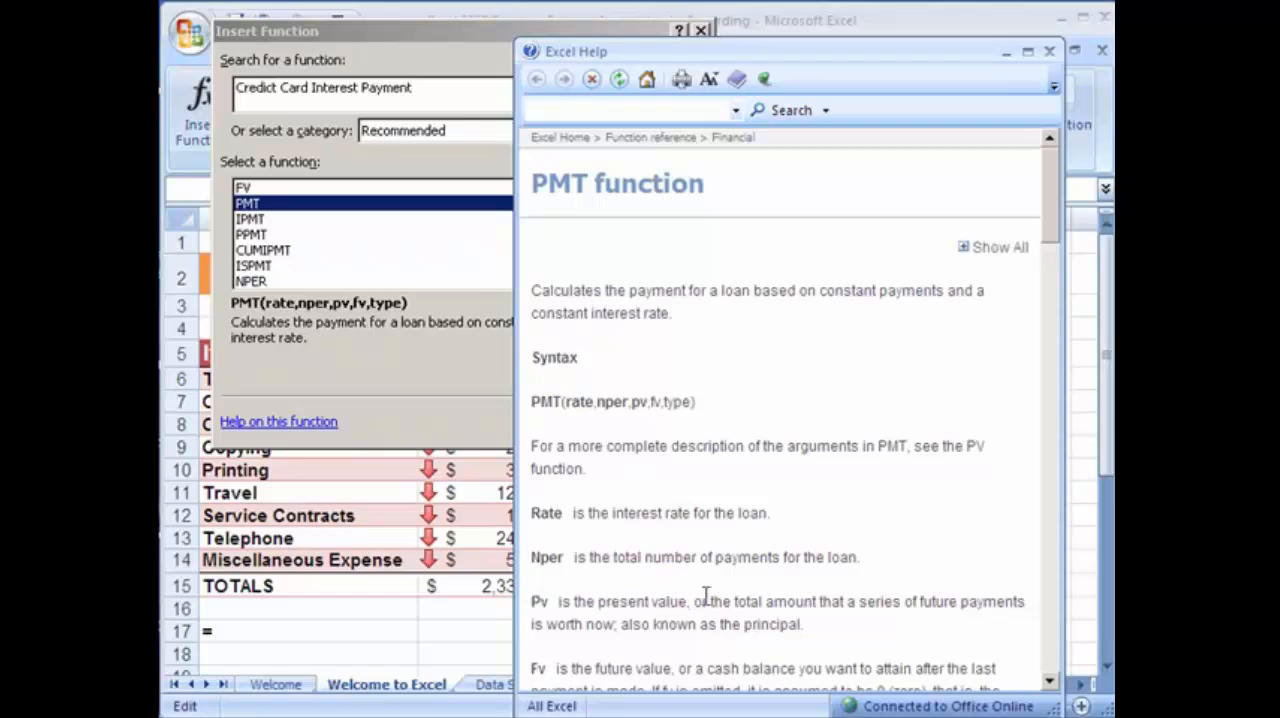
Examine the example PMT loan formula and its sample data in the help topic.
{"action": "left_click", "coordinate": [1050, 684]}
{"action": "left_click", "coordinate": [1050, 684]}
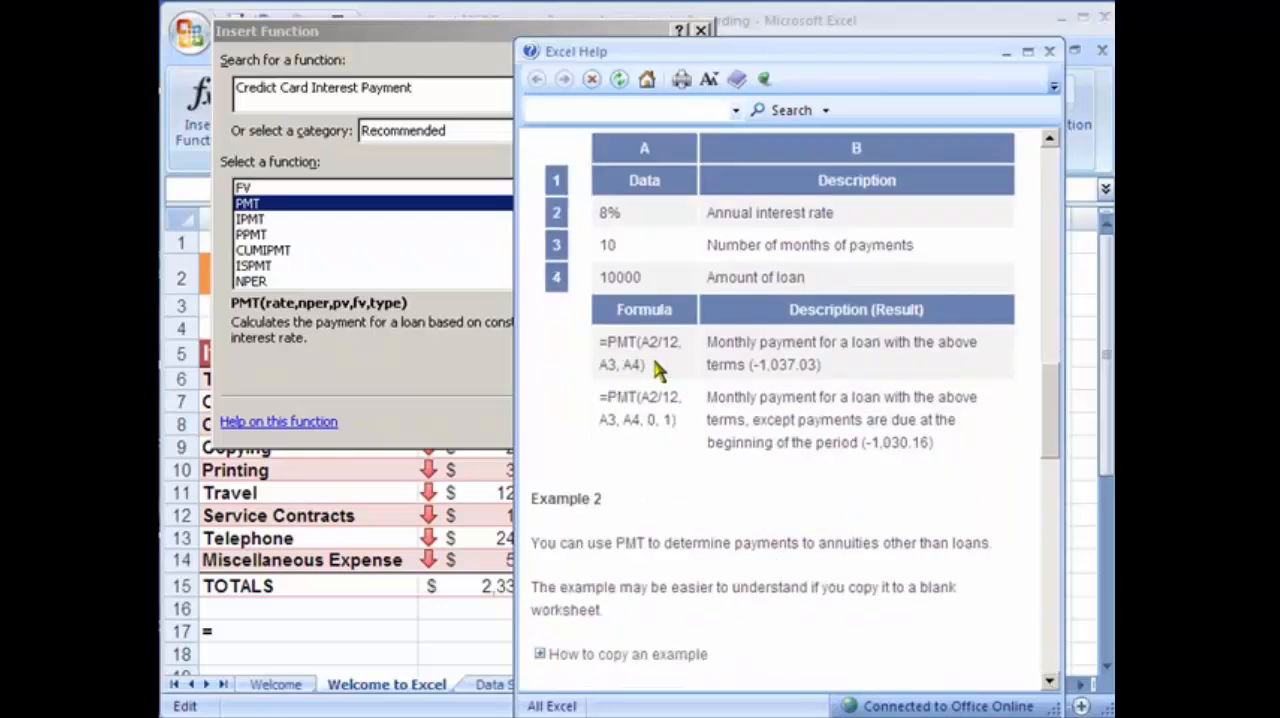
{"action": "left_click_drag", "start_coordinate": [652, 364], "coordinate": [604, 350]}
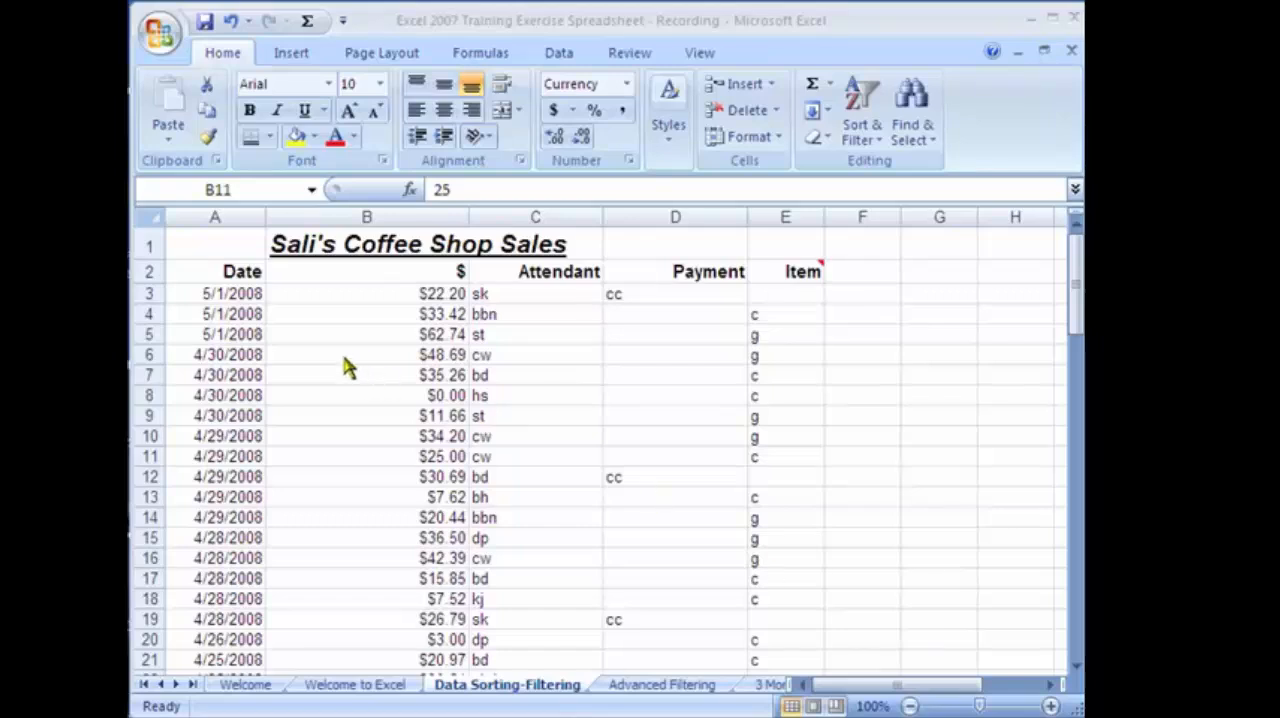
Look through the rows of the coffee shop sales list on the Data Sorting-Filtering sheet.
{"action": "left_click", "coordinate": [322, 295]}
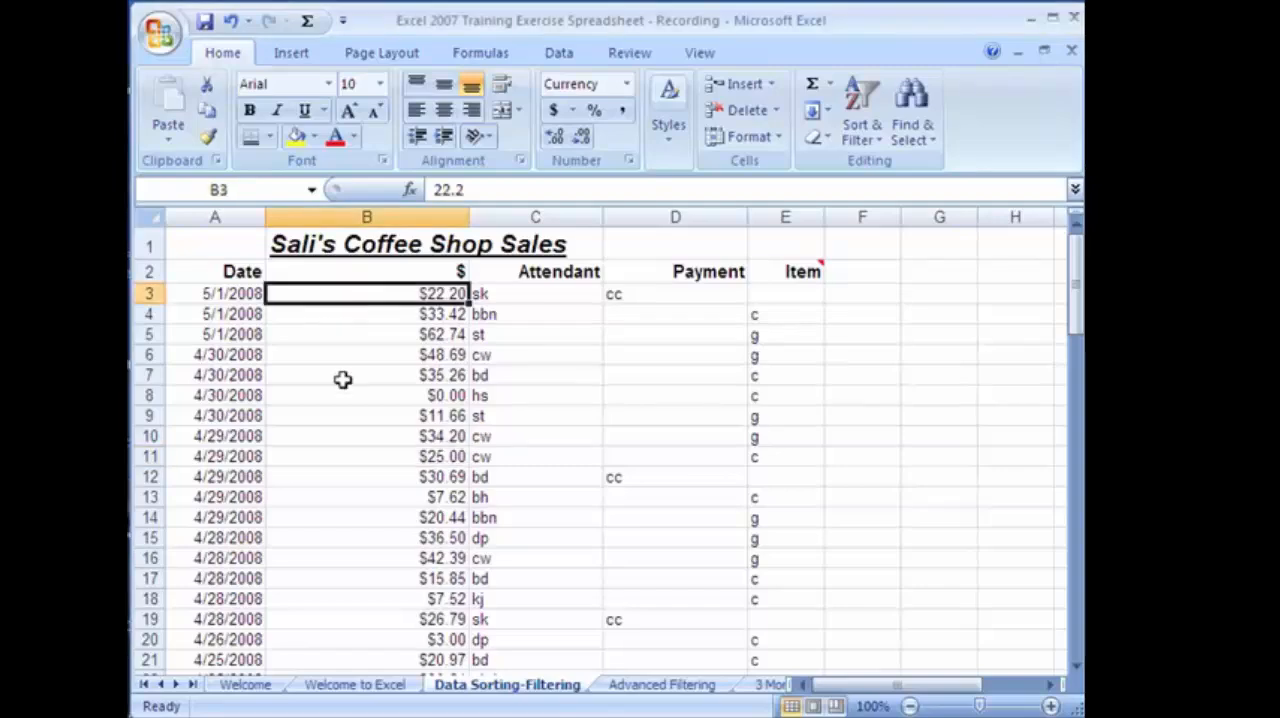
{"action": "scroll", "coordinate": [398, 503], "scroll_direction": "down", "scroll_amount": 16}
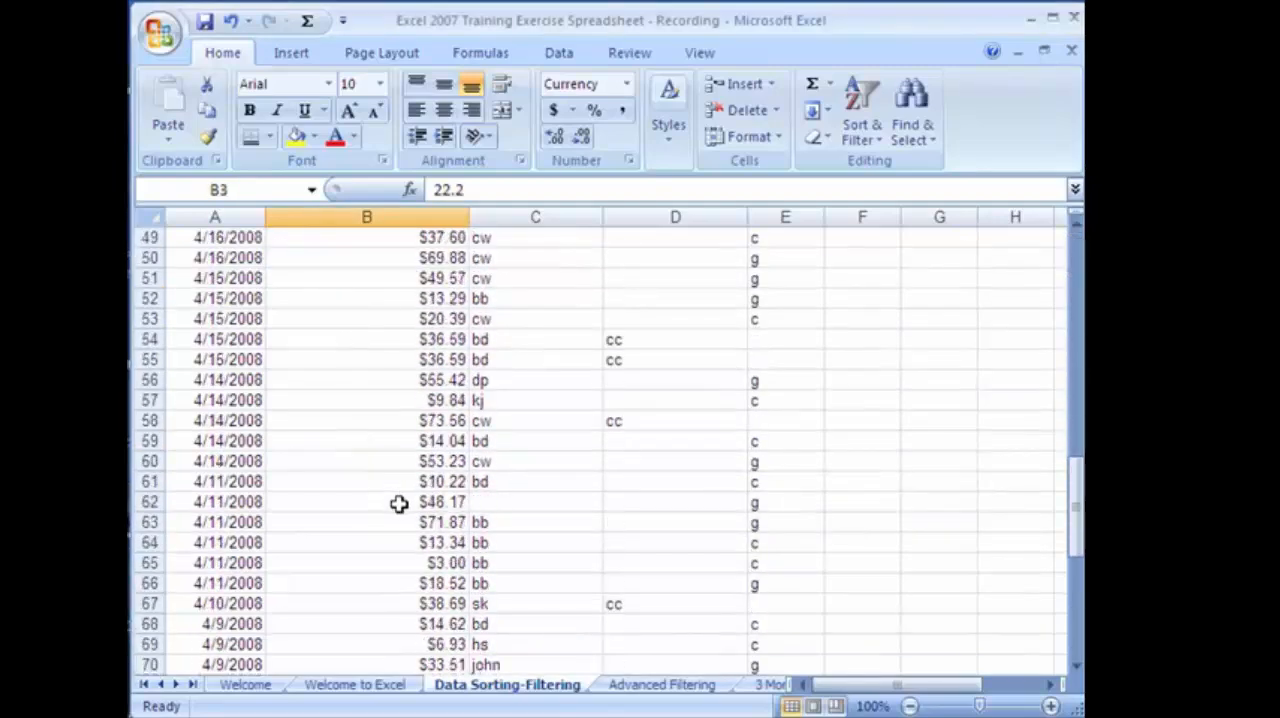
{"action": "scroll", "coordinate": [398, 503], "scroll_direction": "down", "scroll_amount": 13}
{"action": "scroll", "coordinate": [398, 503], "scroll_direction": "up", "scroll_amount": 20}
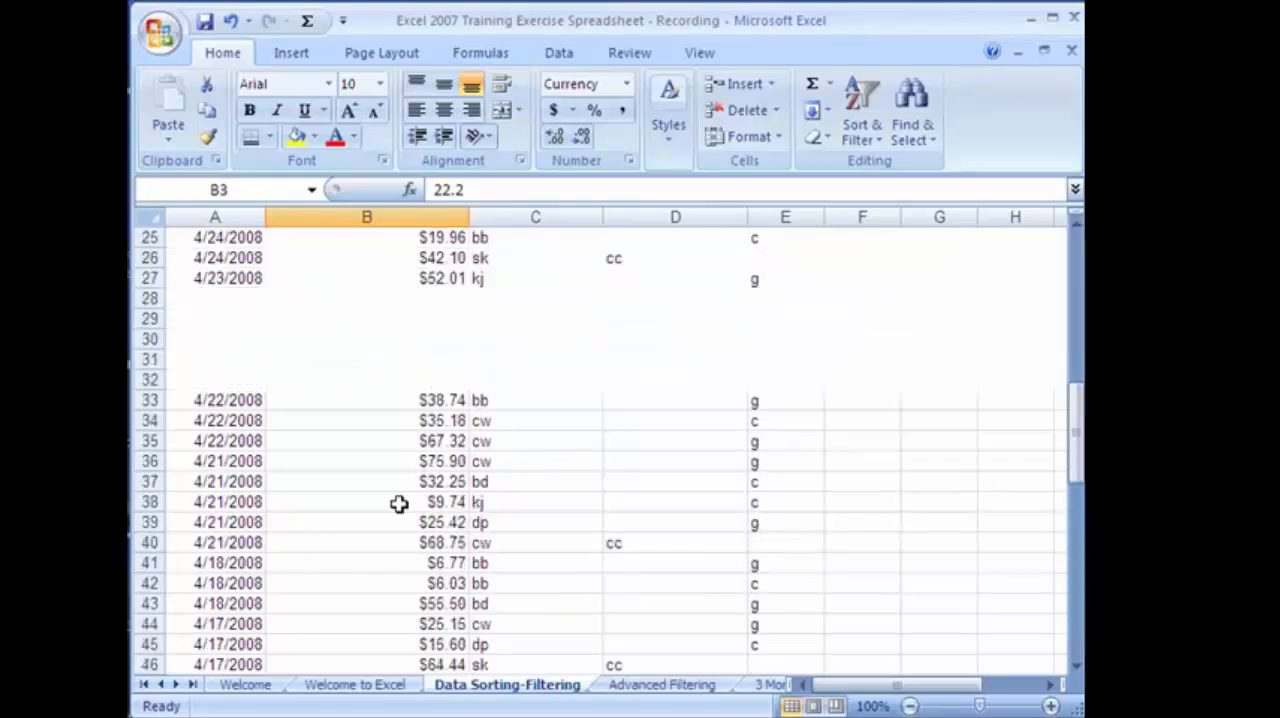
{"action": "scroll", "coordinate": [398, 503], "scroll_direction": "up", "scroll_amount": 8}
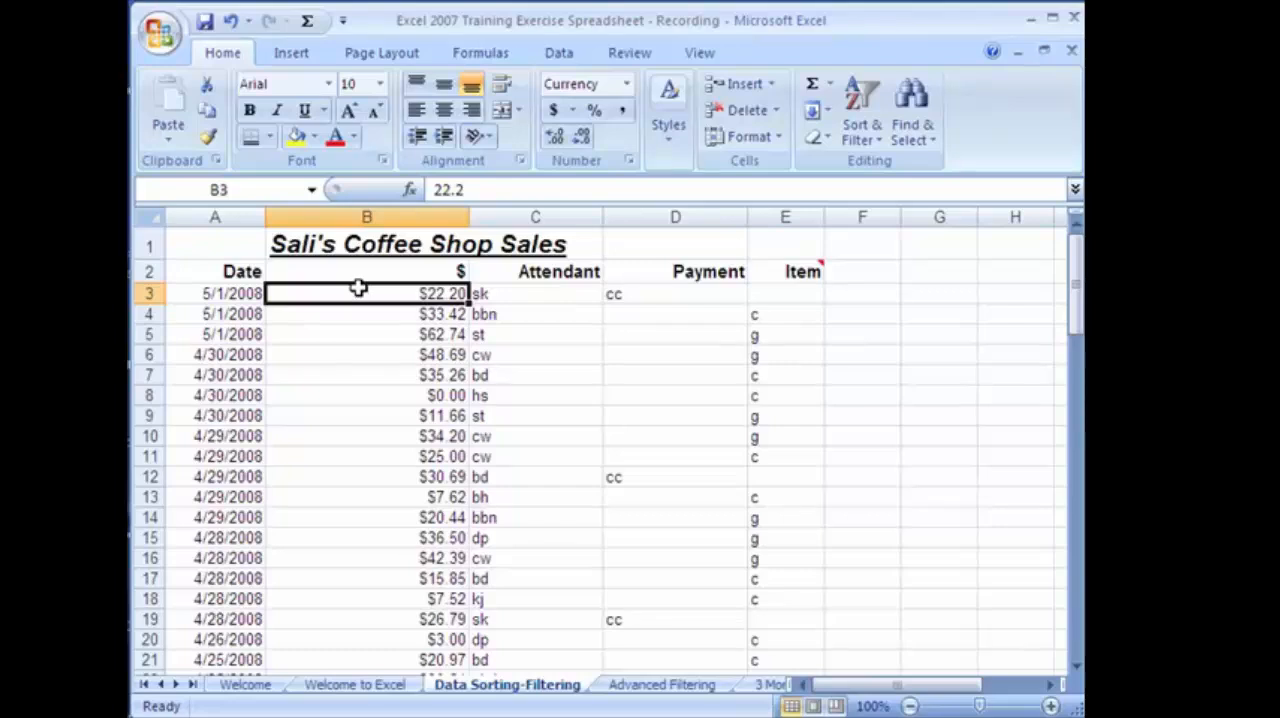
Review the Date, $, Attendant, Payment and Item columns and their first entries in the sales list.
{"action": "left_click", "coordinate": [215, 272]}
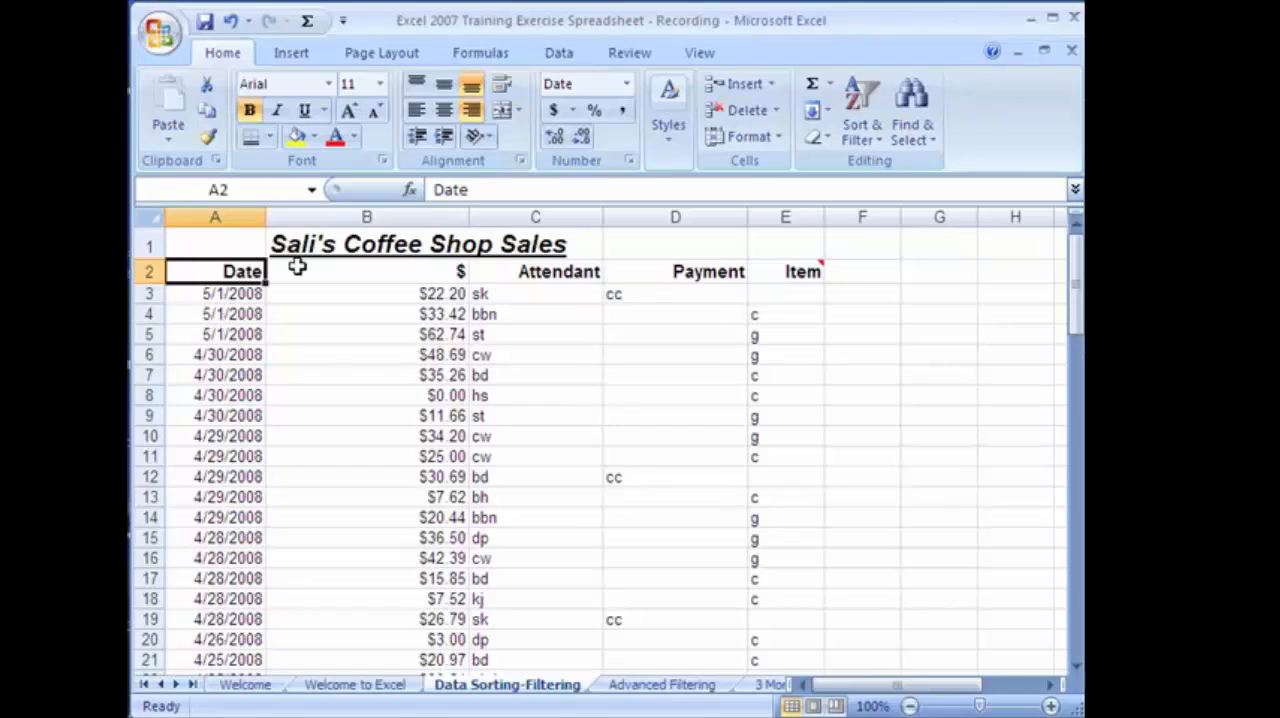
{"action": "left_click", "coordinate": [343, 271]}
{"action": "left_click", "coordinate": [388, 298]}
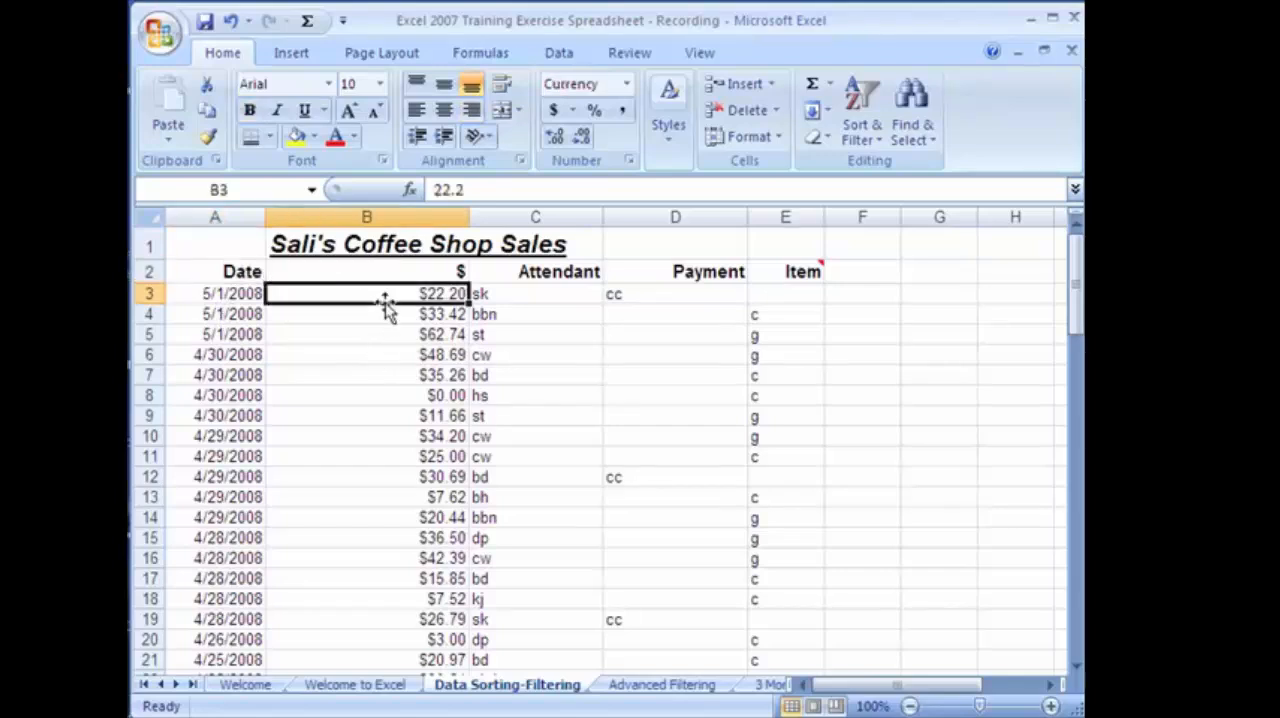
{"action": "left_click", "coordinate": [506, 272]}
{"action": "left_click", "coordinate": [500, 297]}
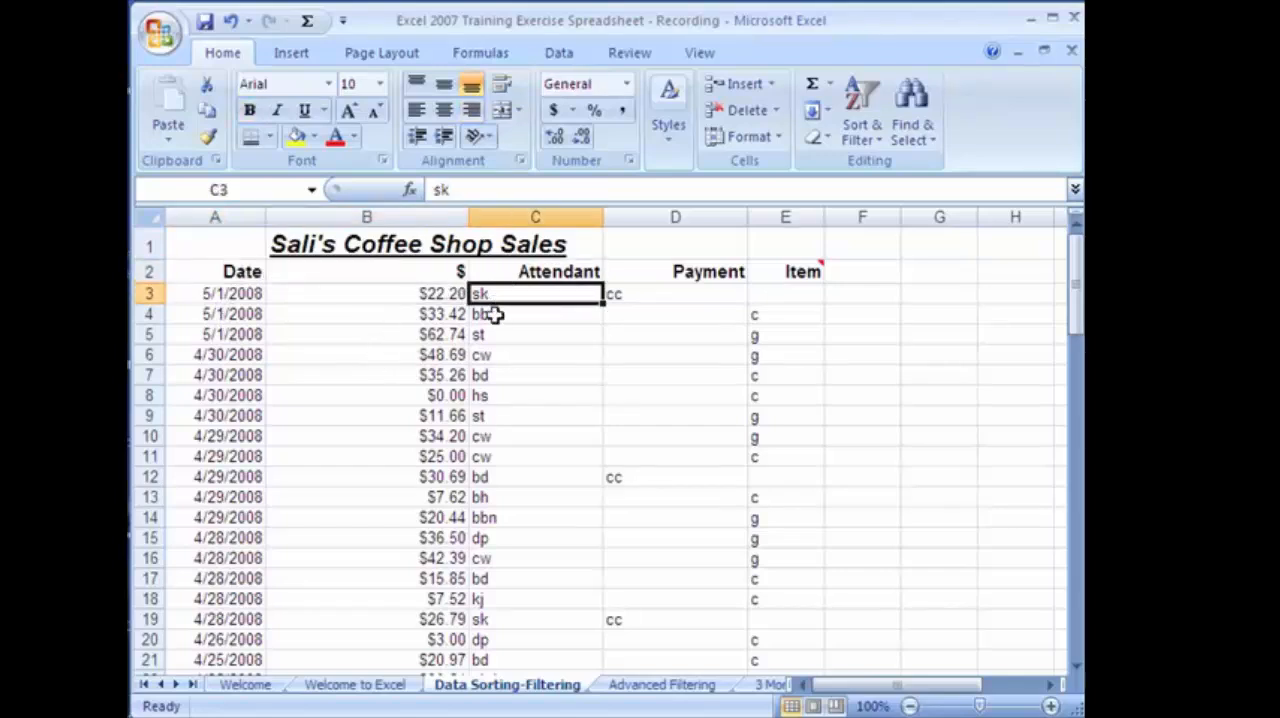
{"action": "left_click", "coordinate": [637, 290]}
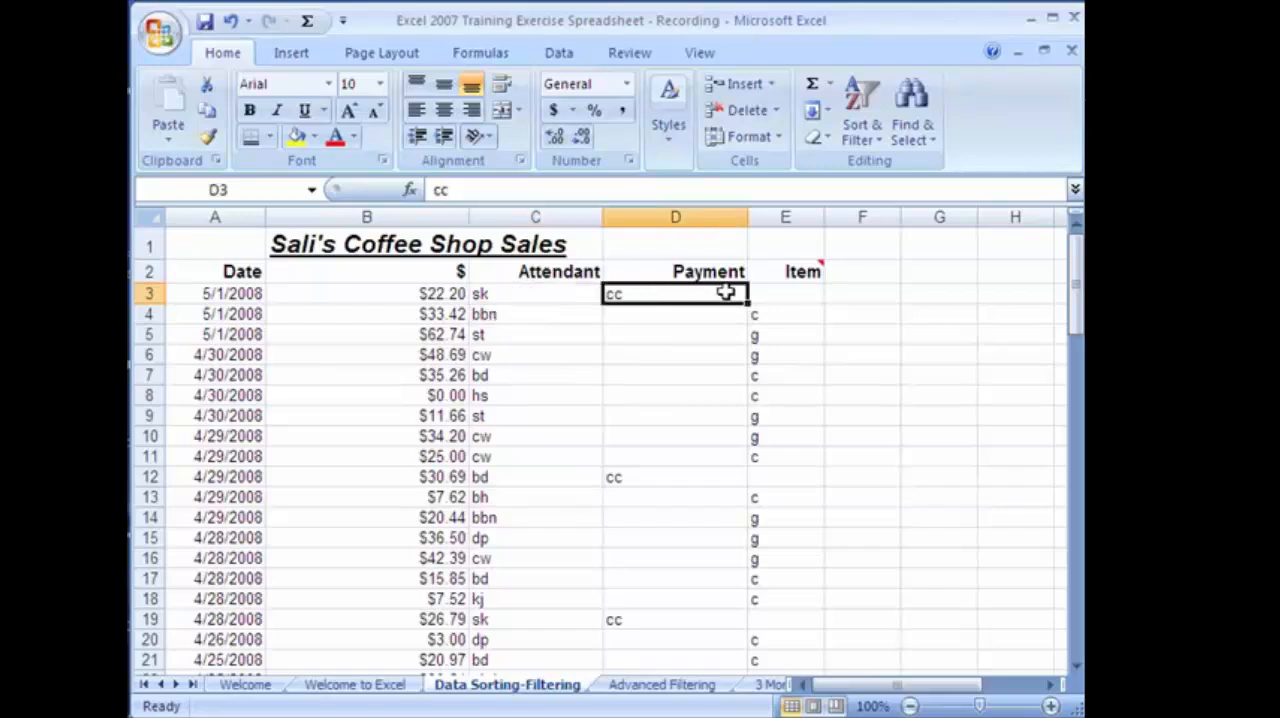
{"action": "left_click", "coordinate": [765, 291]}
{"action": "mouse_move", "coordinate": [800, 285]}
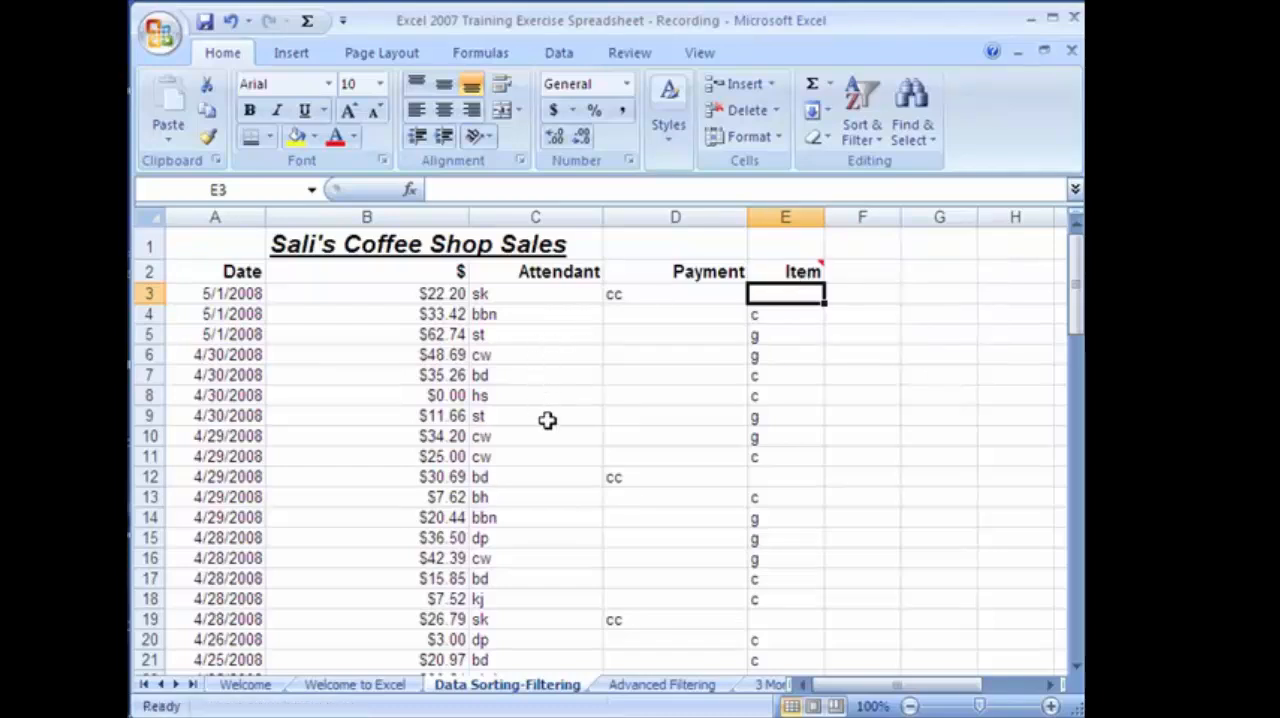
{"action": "left_click", "coordinate": [390, 310]}
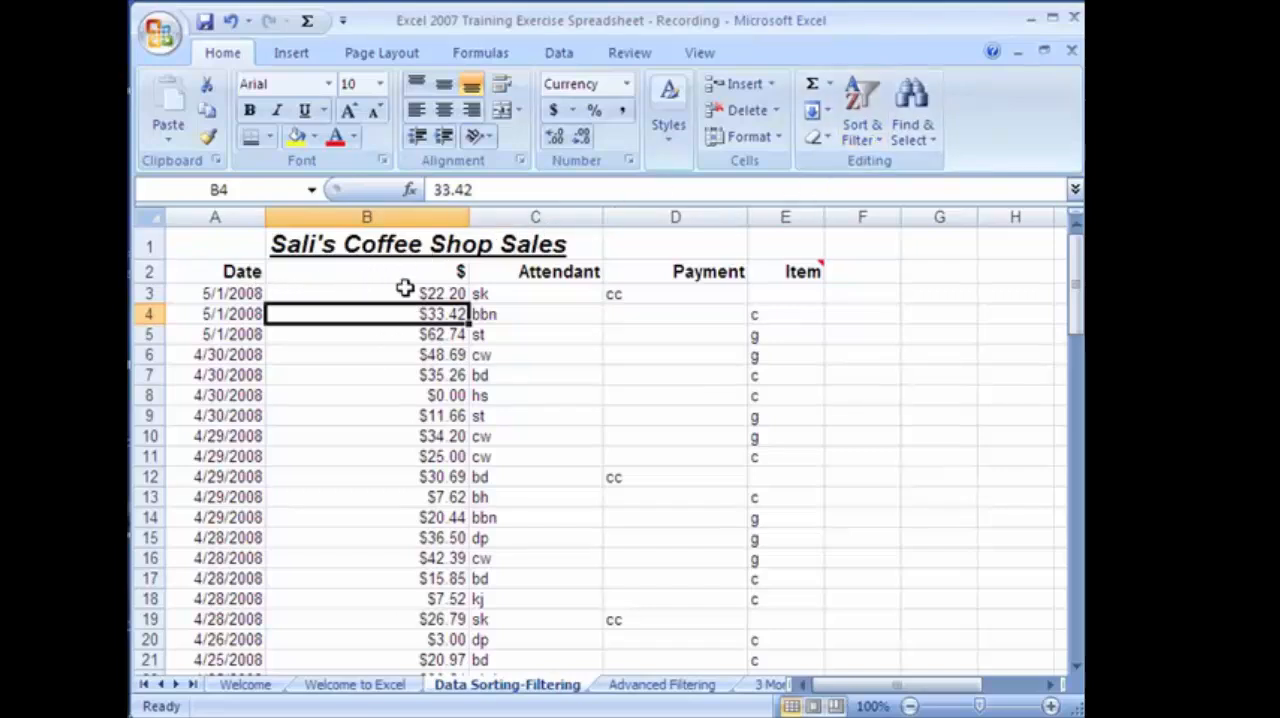
Sort the sales list by the Attendant column from A to Z and check the resulting order.
{"action": "left_click", "coordinate": [534, 293]}
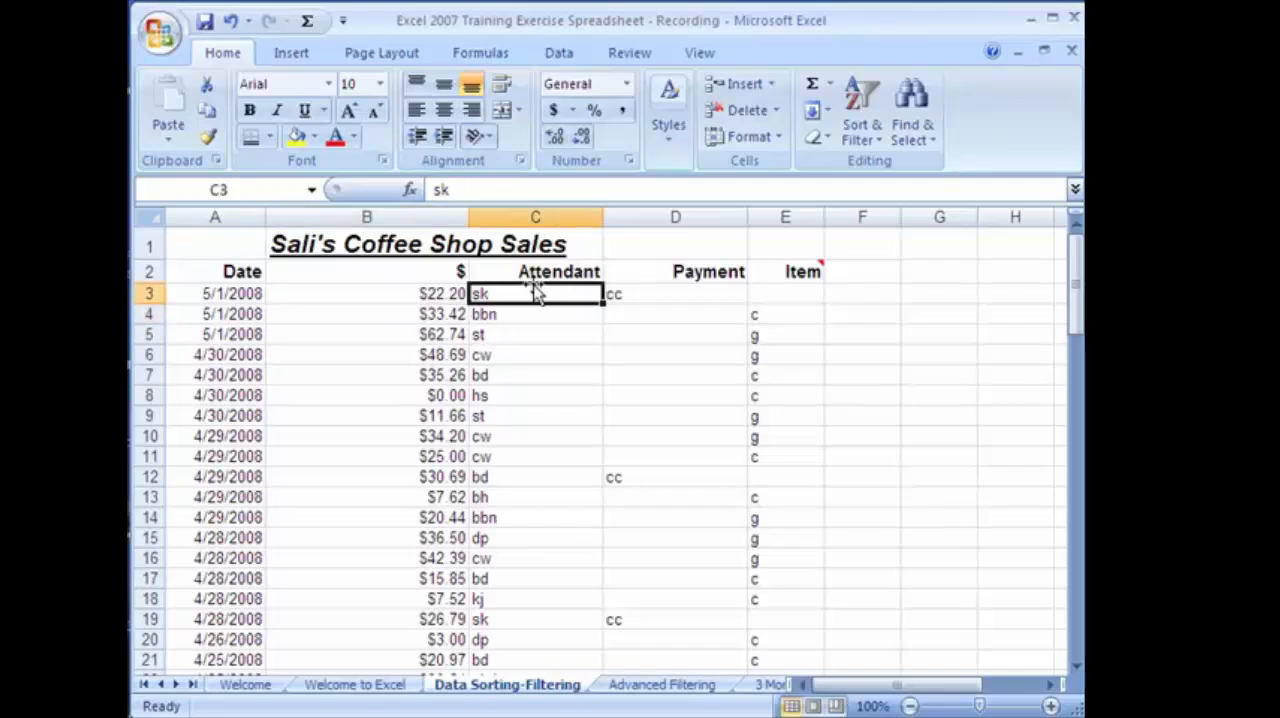
{"action": "left_click", "coordinate": [870, 128]}
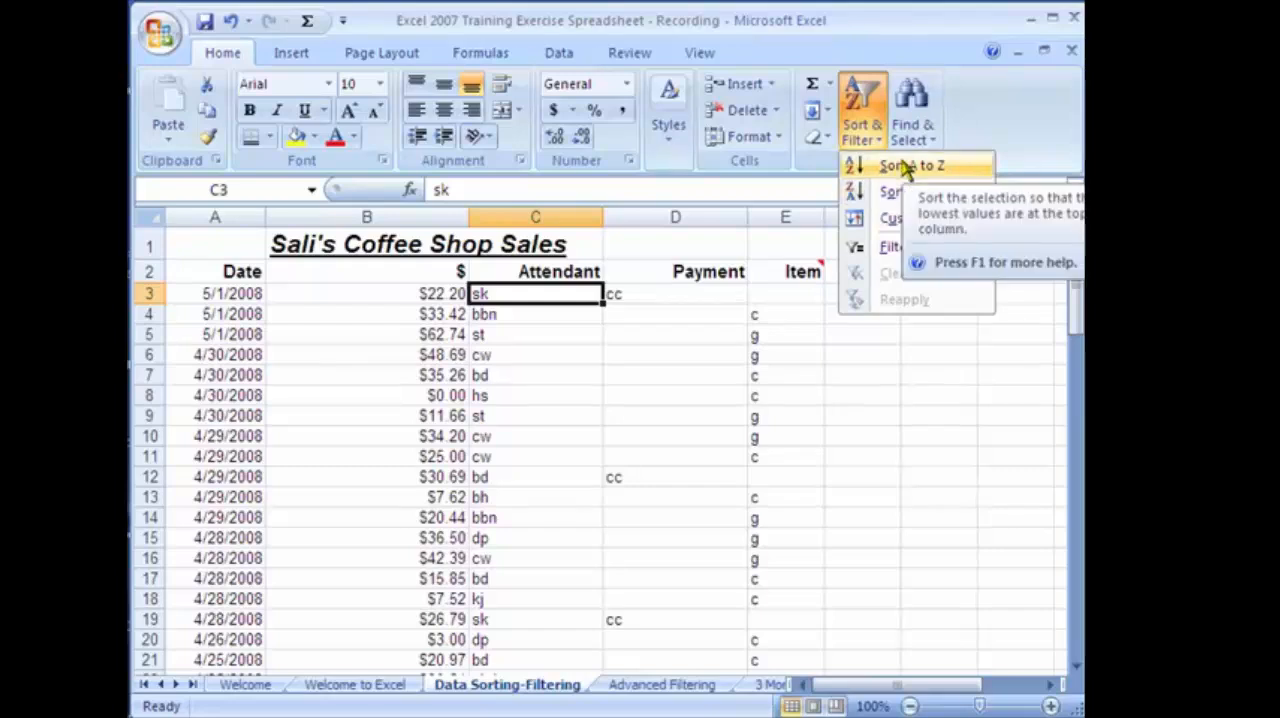
{"action": "left_click", "coordinate": [905, 168]}
{"action": "left_click", "coordinate": [530, 397]}
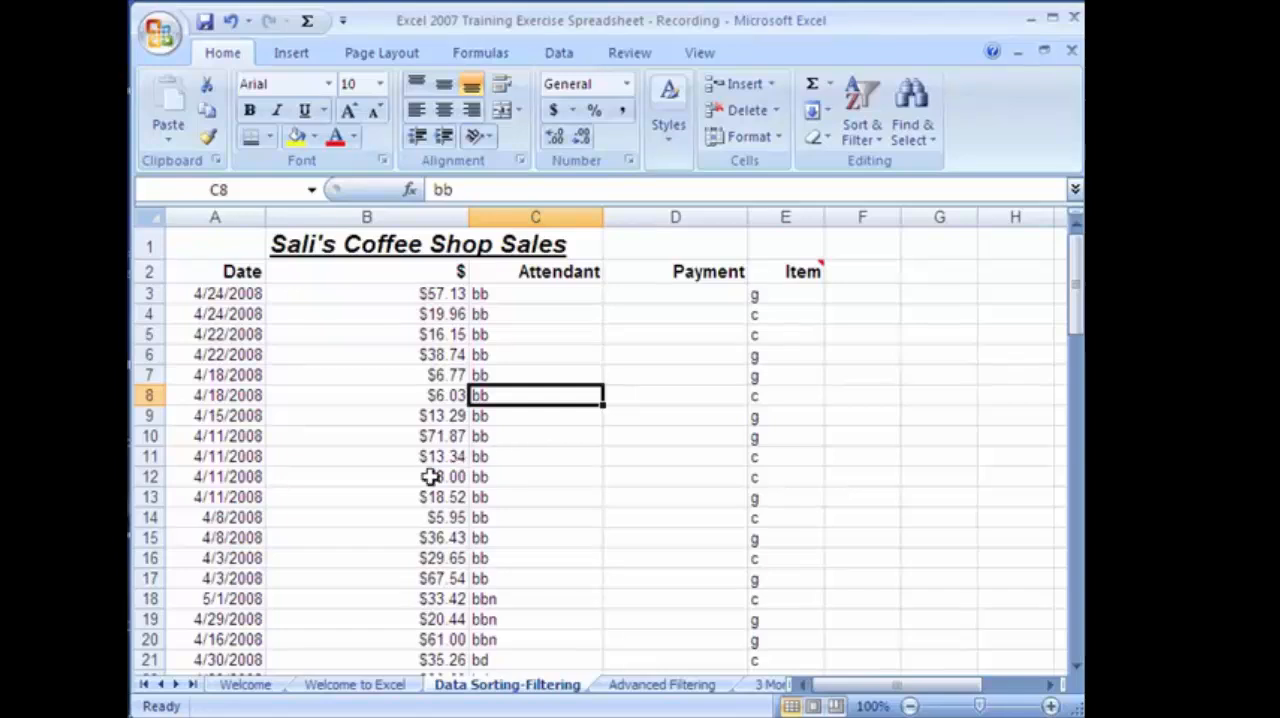
{"action": "left_click", "coordinate": [521, 538]}
{"action": "scroll", "coordinate": [521, 538], "scroll_direction": "down", "scroll_amount": 8}
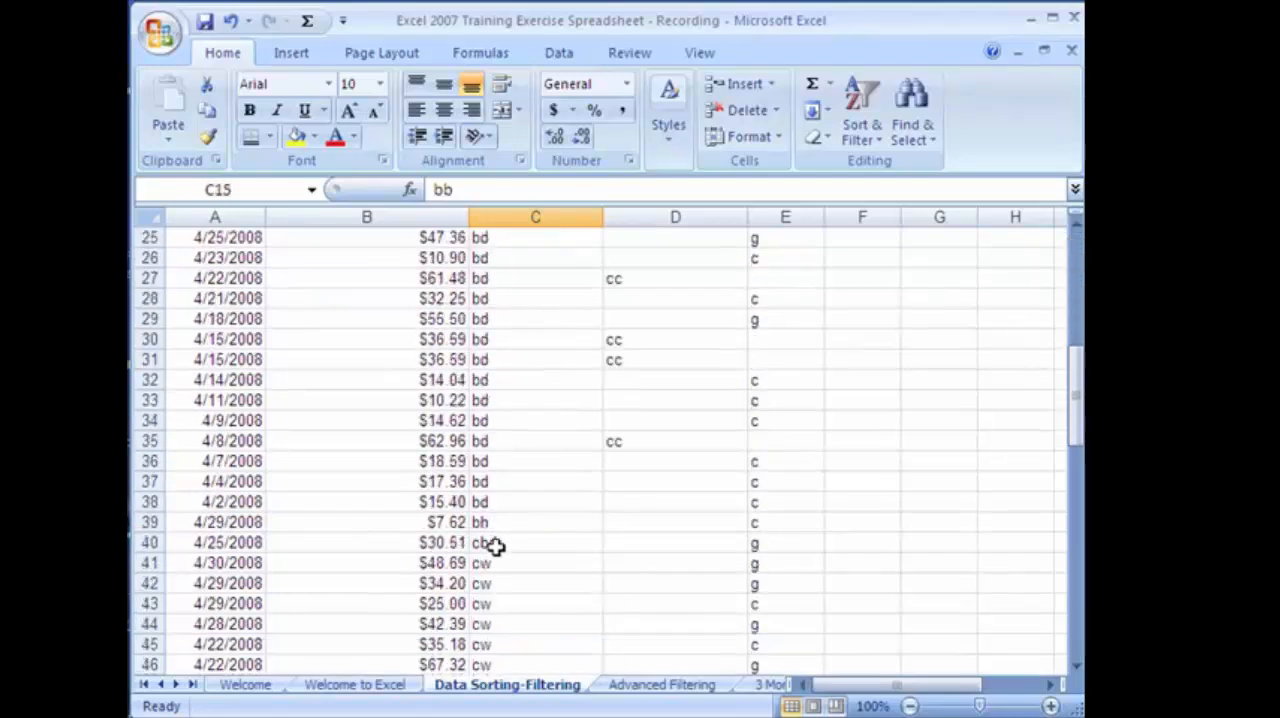
{"action": "scroll", "coordinate": [496, 545], "scroll_direction": "up", "scroll_amount": 8}
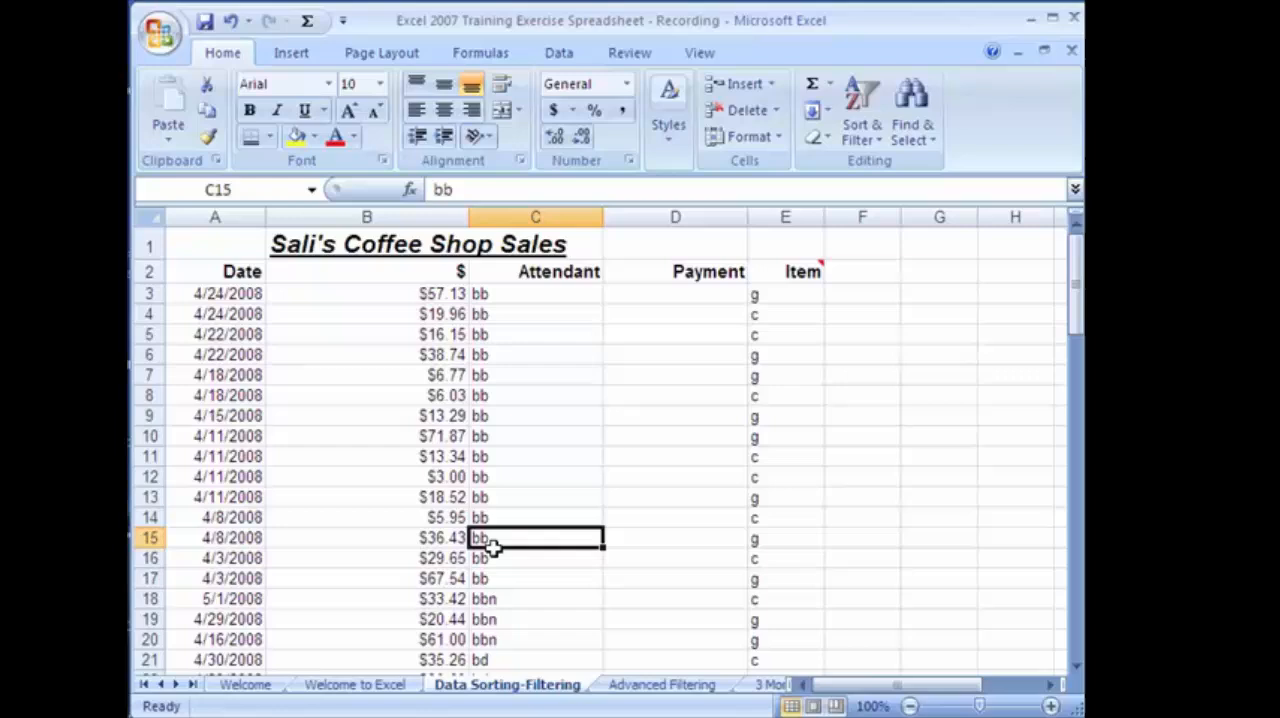
Sort the sales list by the Date column from newest to oldest and check the order down to the last row.
{"action": "left_click", "coordinate": [249, 293]}
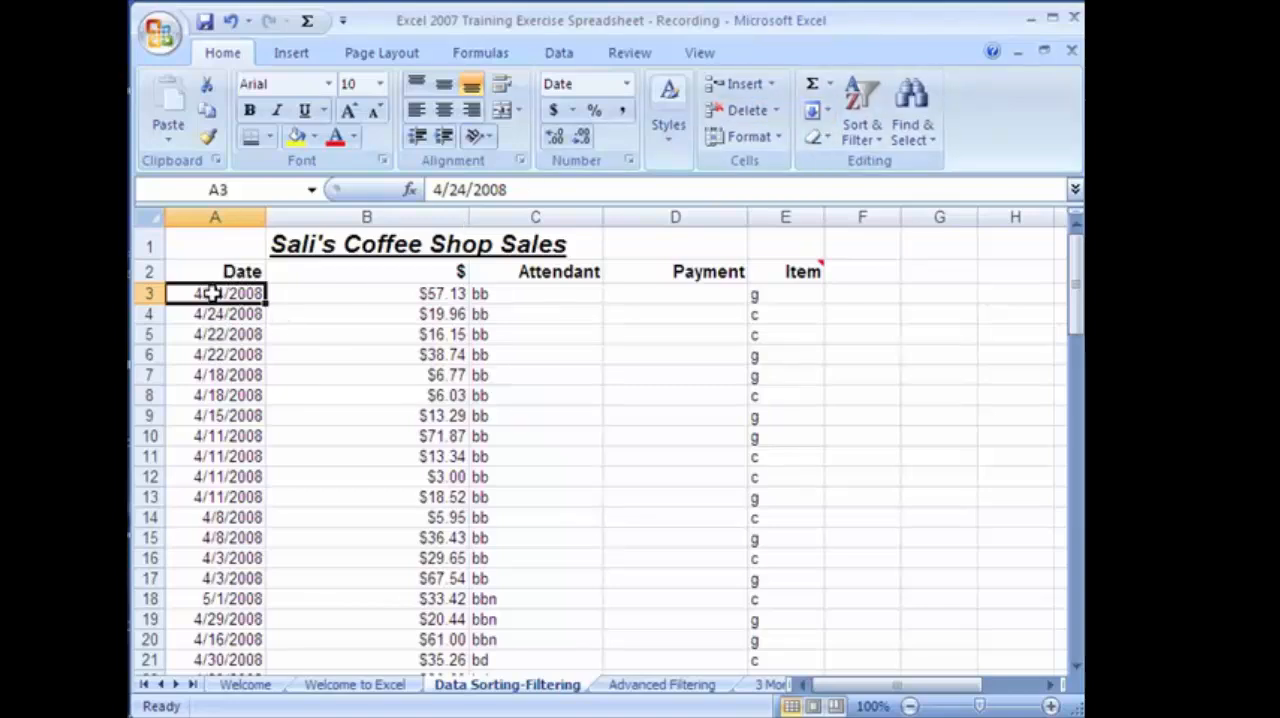
{"action": "left_click", "coordinate": [873, 123]}
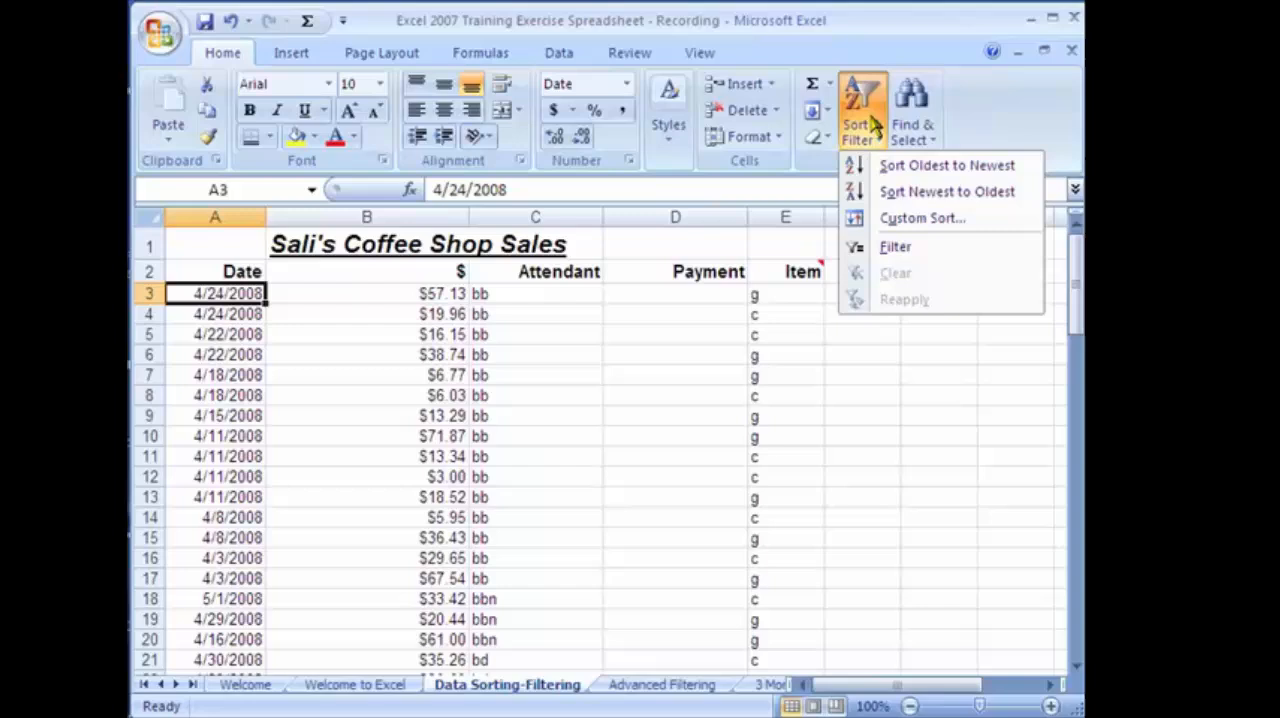
{"action": "left_click", "coordinate": [905, 193]}
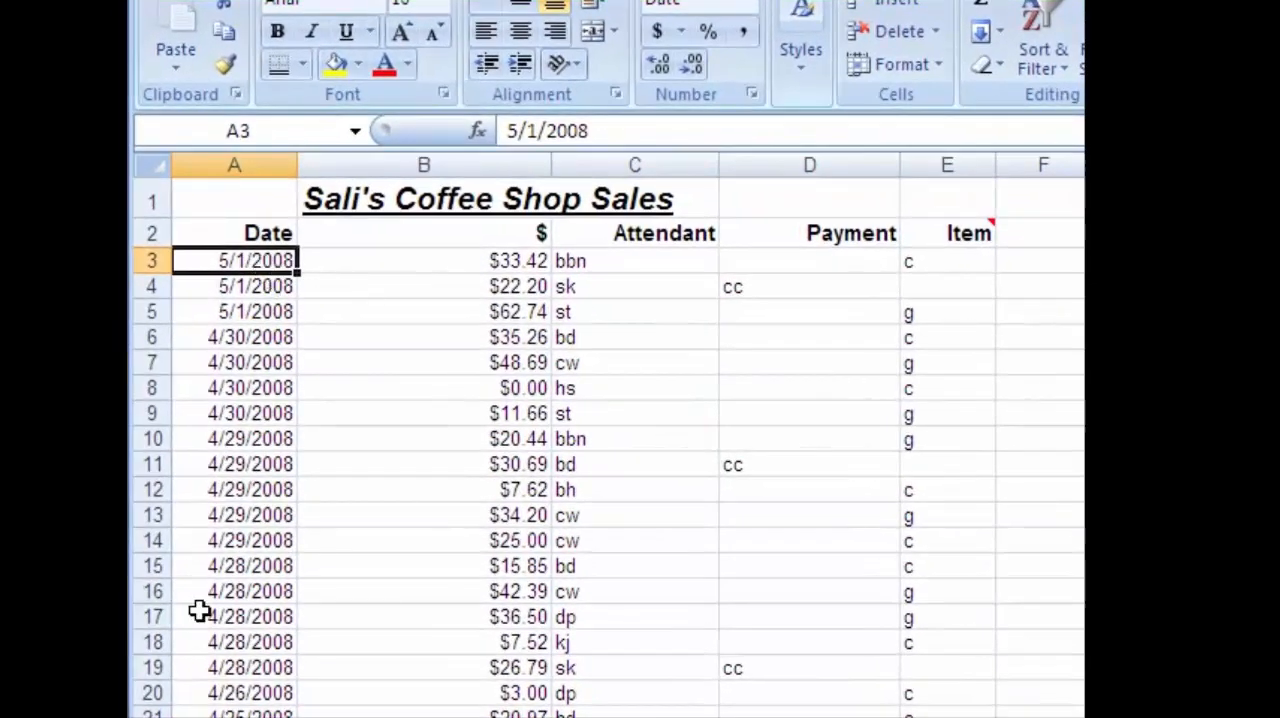
{"action": "scroll", "coordinate": [173, 609], "scroll_direction": "down", "scroll_amount": 3}
{"action": "scroll", "coordinate": [183, 654], "scroll_direction": "down", "scroll_amount": 20}
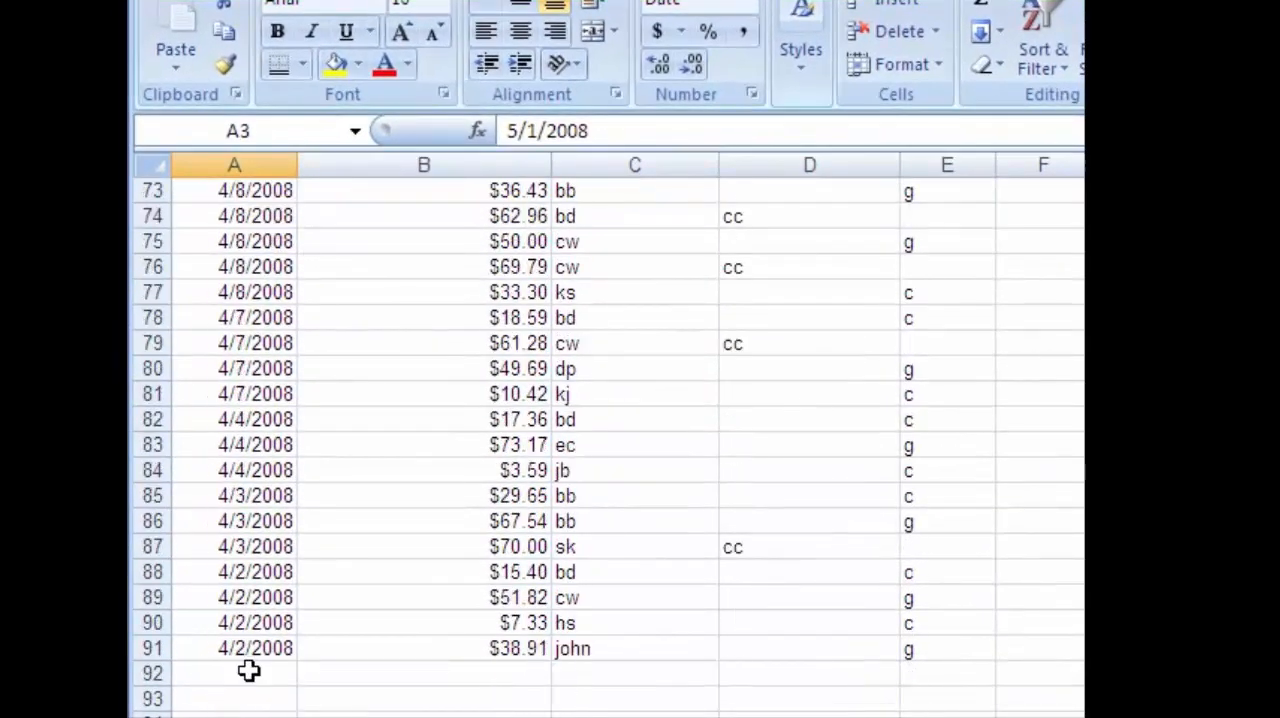
{"action": "scroll", "coordinate": [248, 671], "scroll_direction": "up", "scroll_amount": 20}
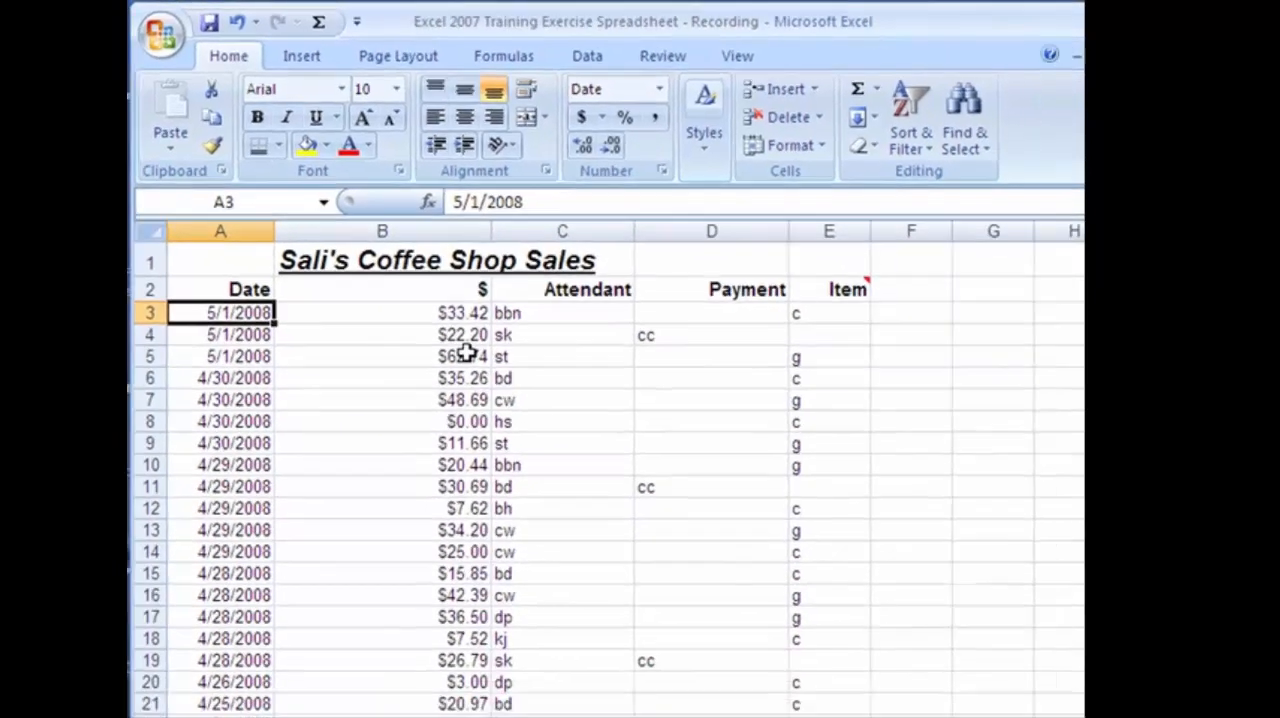
Look through the $ and Attendant entries of the date-sorted sales list, down the rows and back.
{"action": "left_click", "coordinate": [515, 417]}
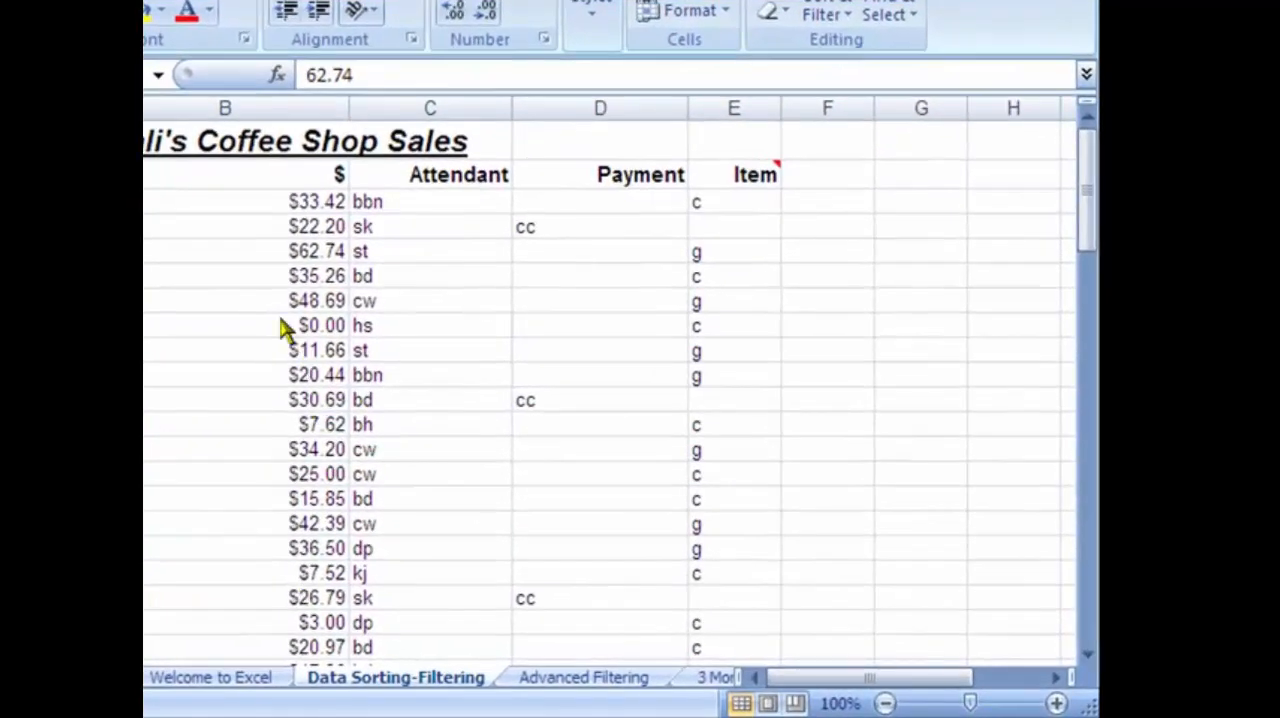
{"action": "left_click", "coordinate": [280, 319]}
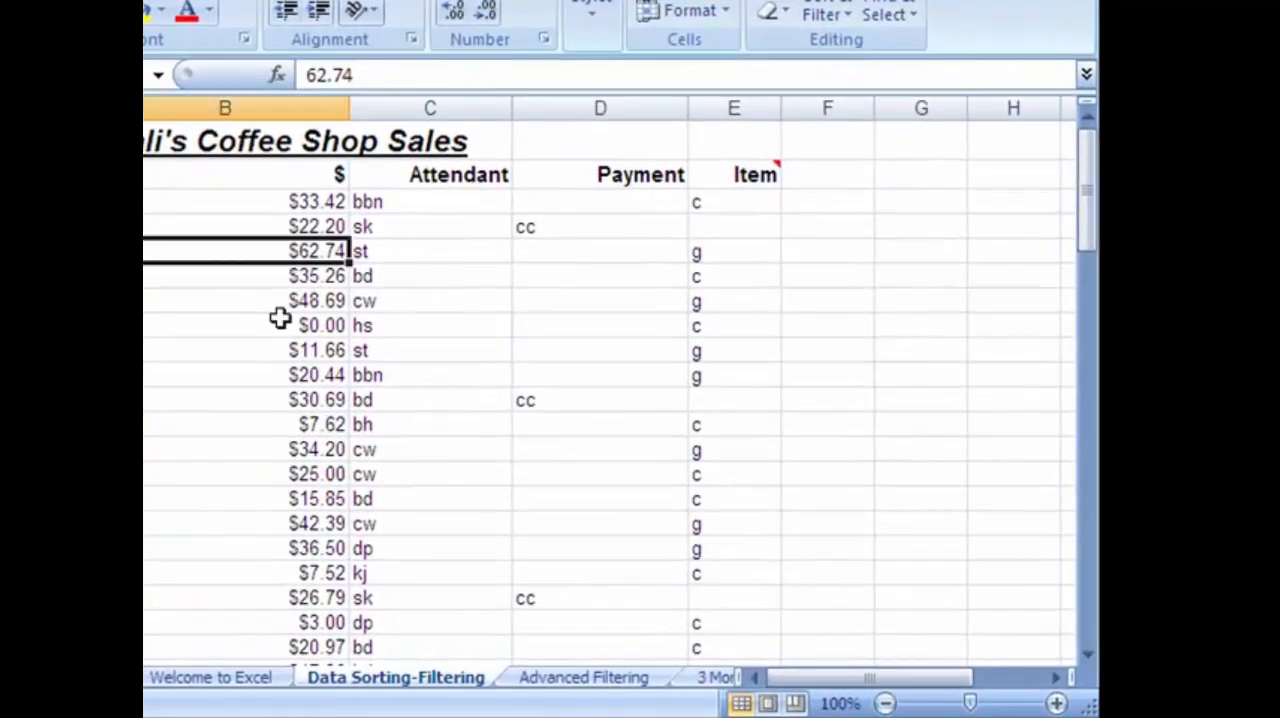
{"action": "scroll", "coordinate": [280, 348], "scroll_direction": "down", "scroll_amount": 8}
{"action": "scroll", "coordinate": [335, 440], "scroll_direction": "up", "scroll_amount": 8}
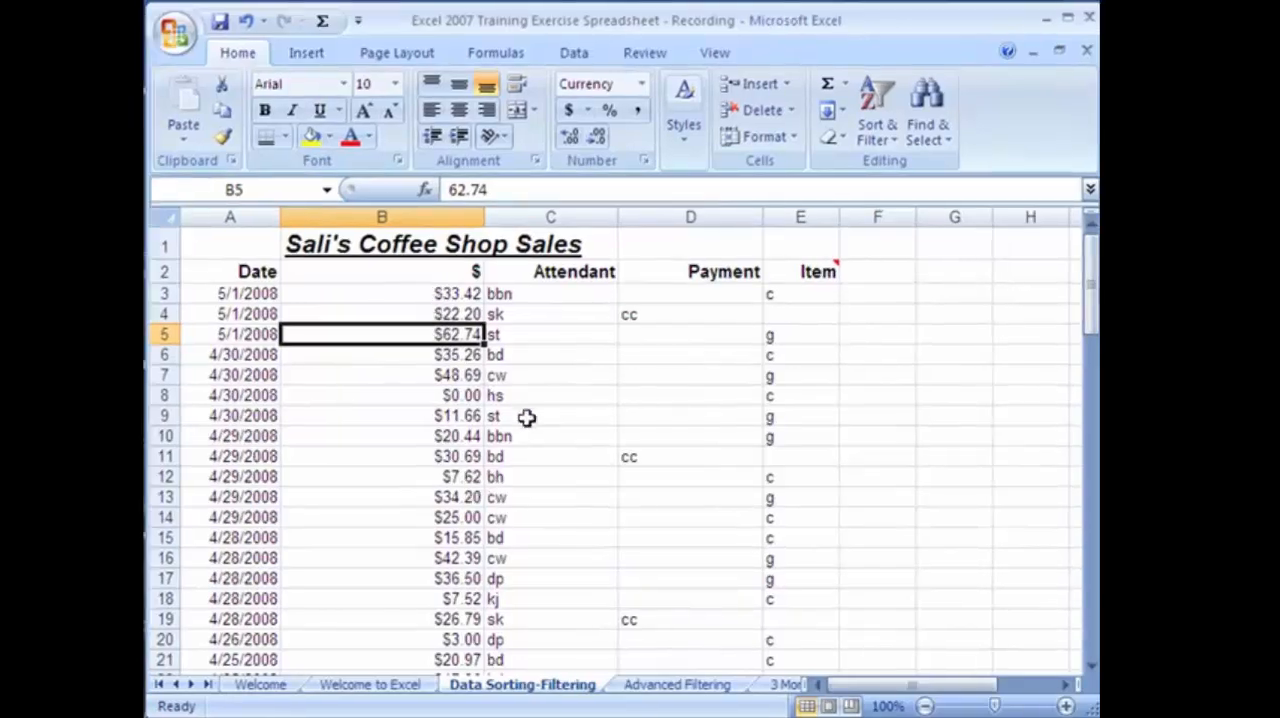
{"action": "scroll", "coordinate": [525, 420], "scroll_direction": "down", "scroll_amount": 20}
{"action": "scroll", "coordinate": [485, 463], "scroll_direction": "up", "scroll_amount": 20}
{"action": "left_click", "coordinate": [507, 316]}
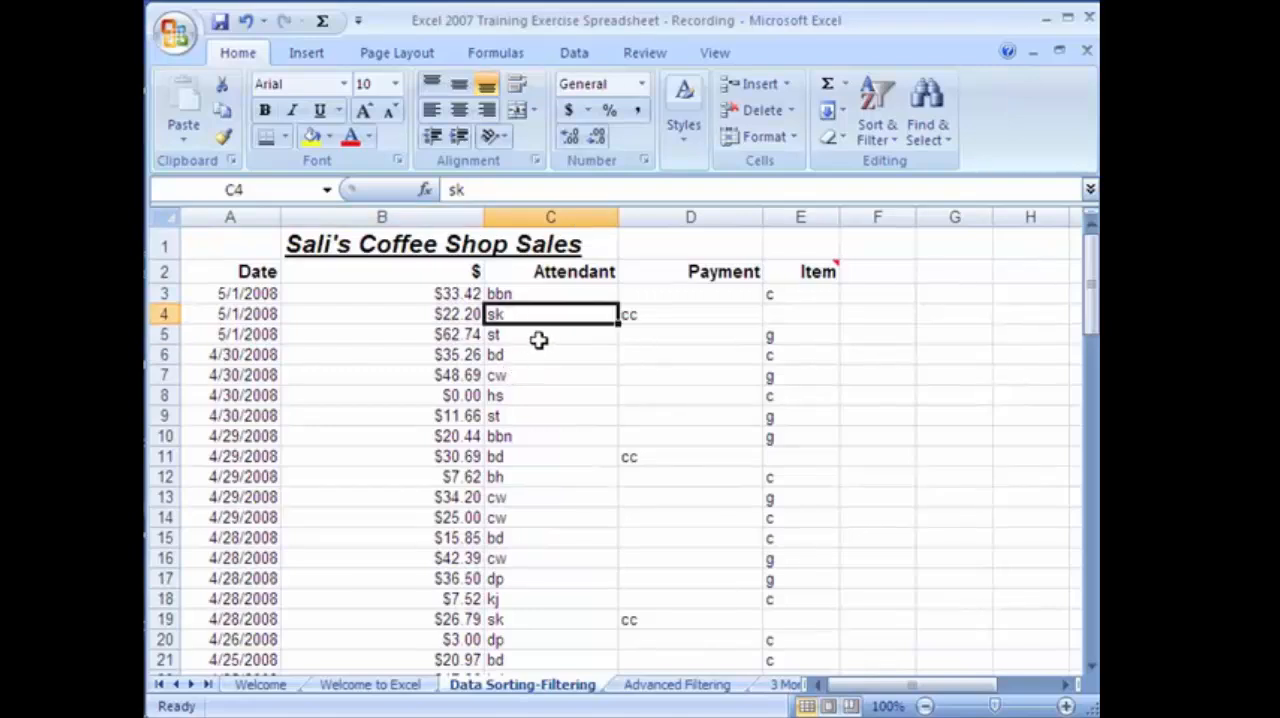
{"action": "left_click", "coordinate": [372, 293]}
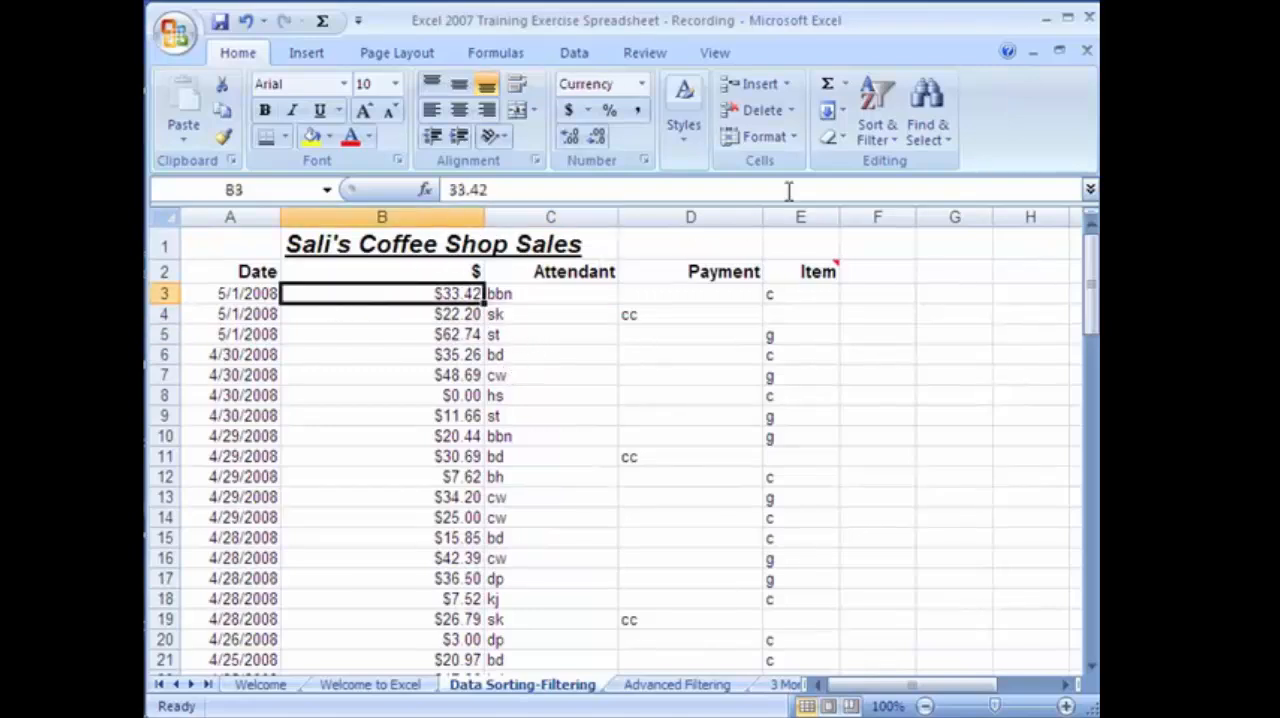
{"action": "left_click", "coordinate": [575, 296]}
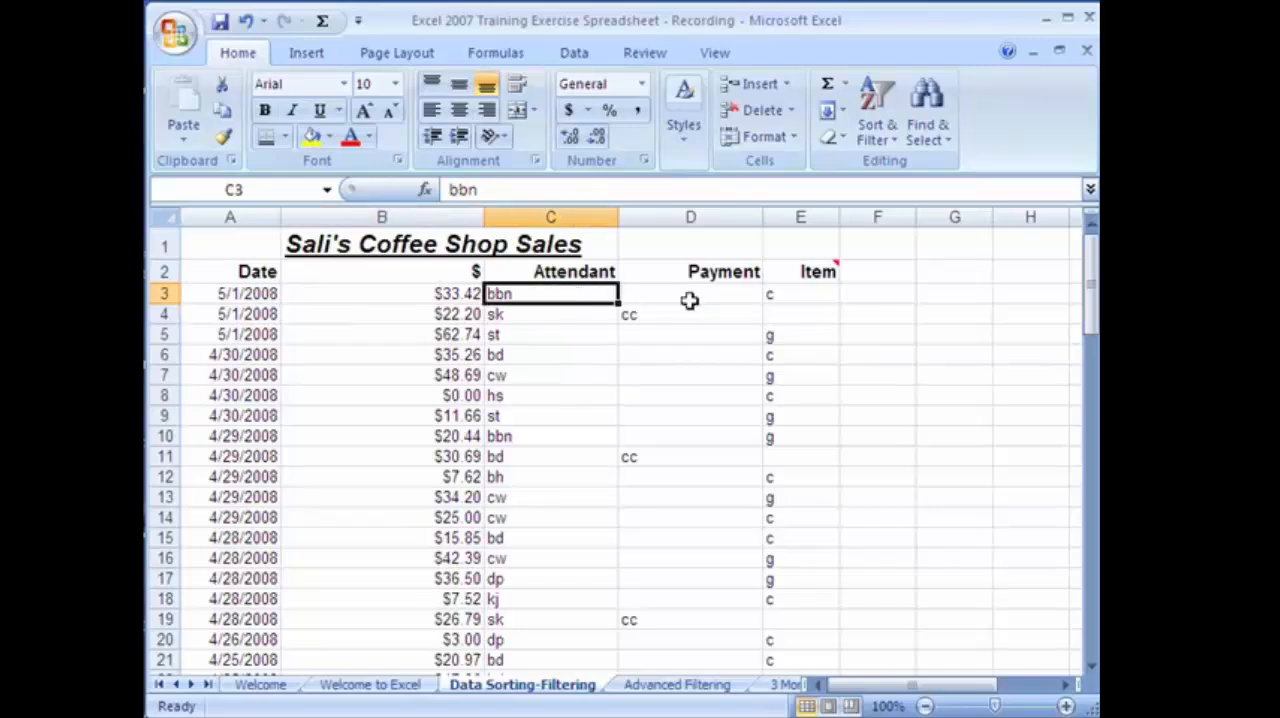
Turn on filtering for the coffee shop sales list and view the filter choices of the Item column.
{"action": "left_click", "coordinate": [665, 298]}
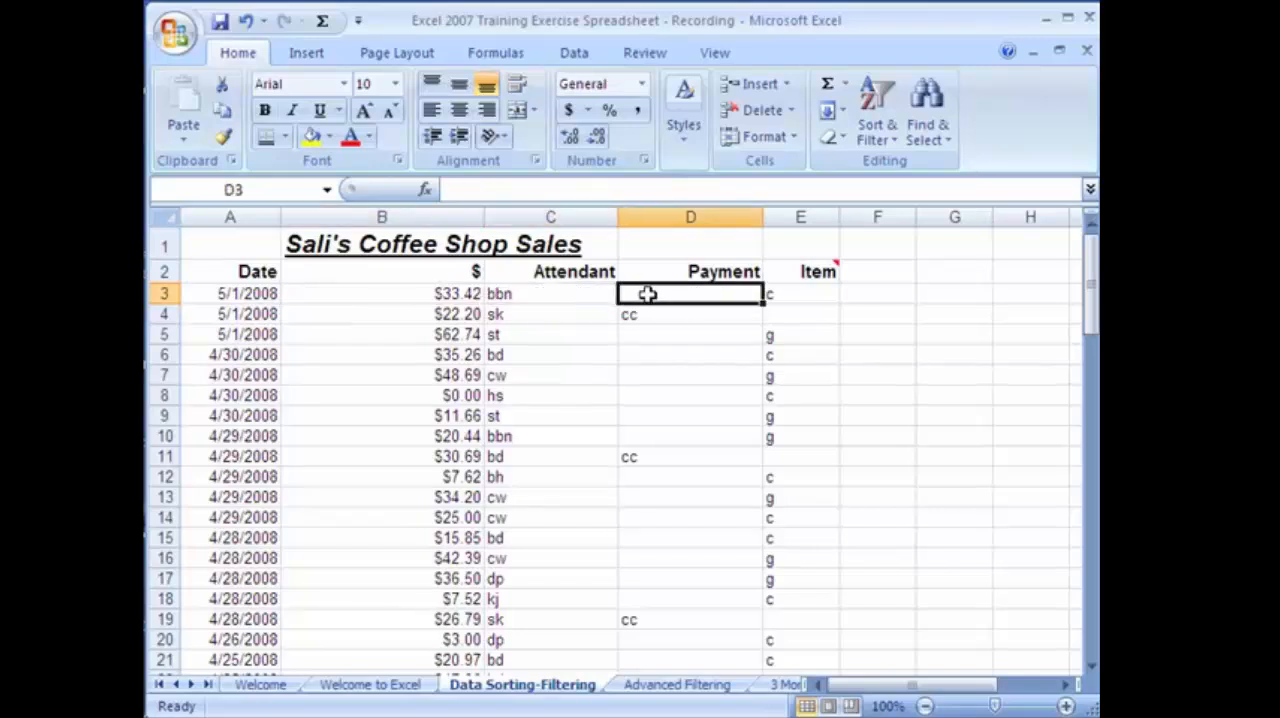
{"action": "left_click", "coordinate": [897, 147]}
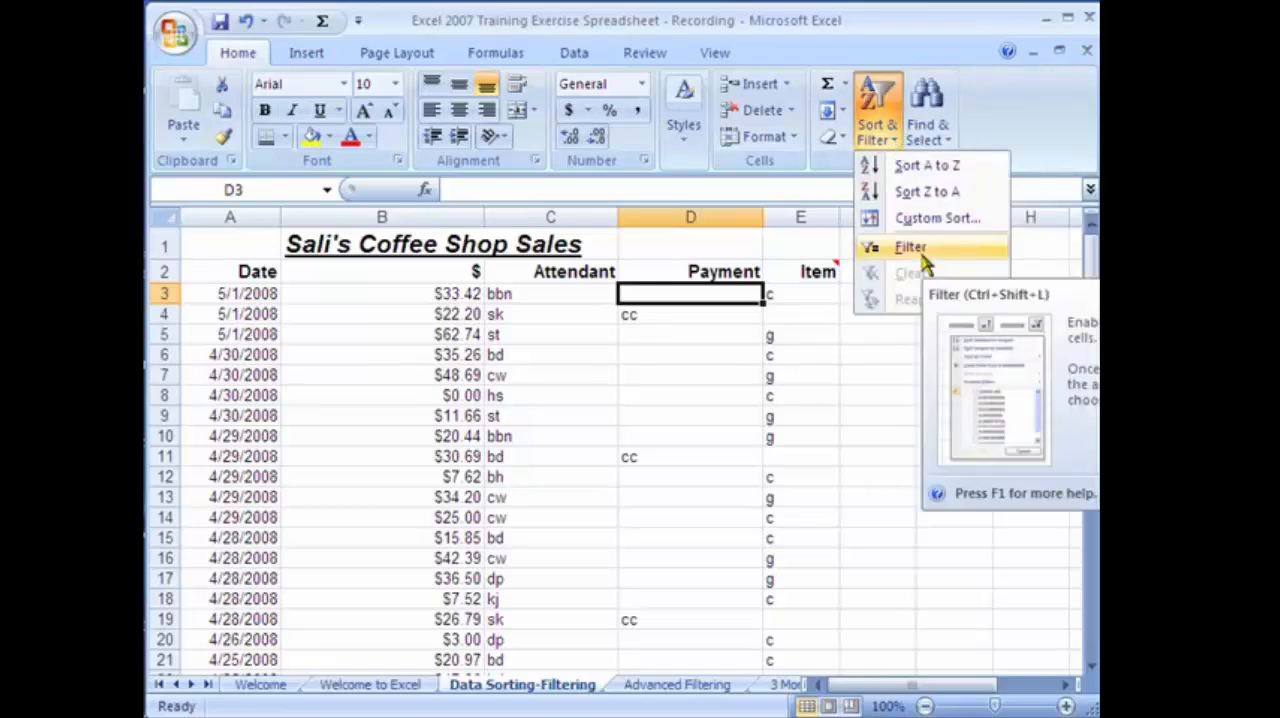
{"action": "left_click", "coordinate": [910, 248]}
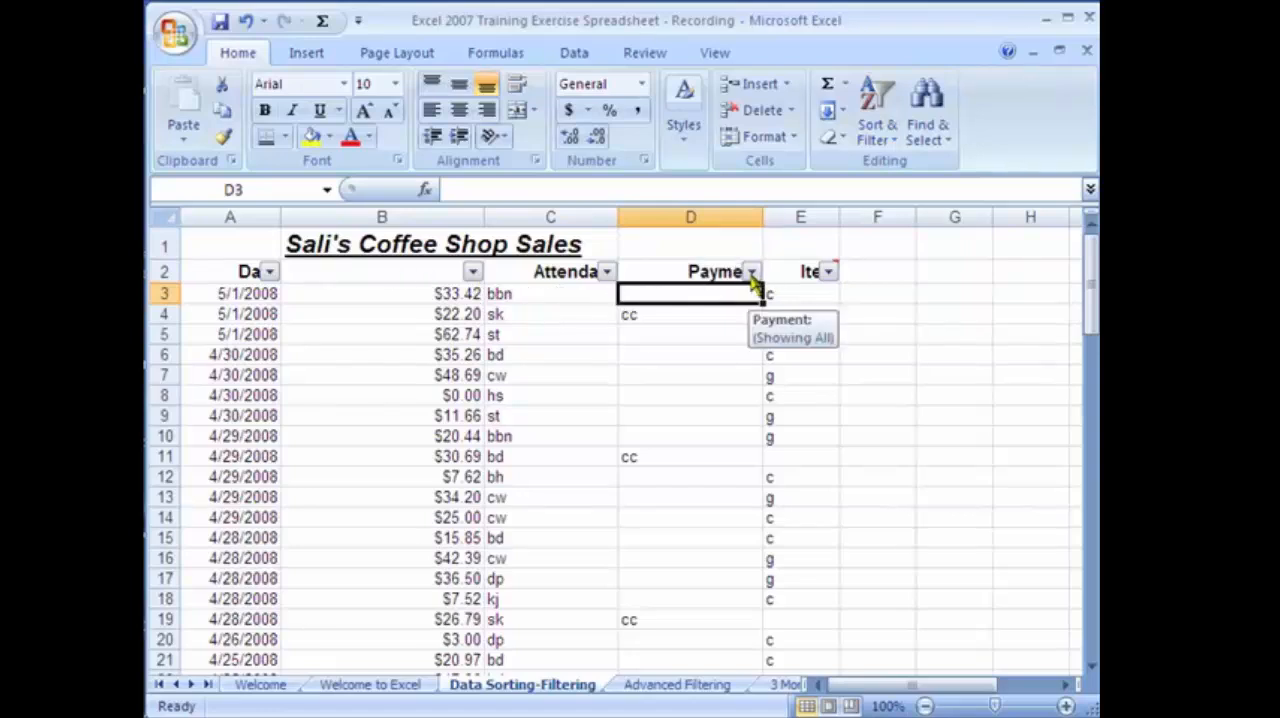
{"action": "left_click", "coordinate": [828, 273]}
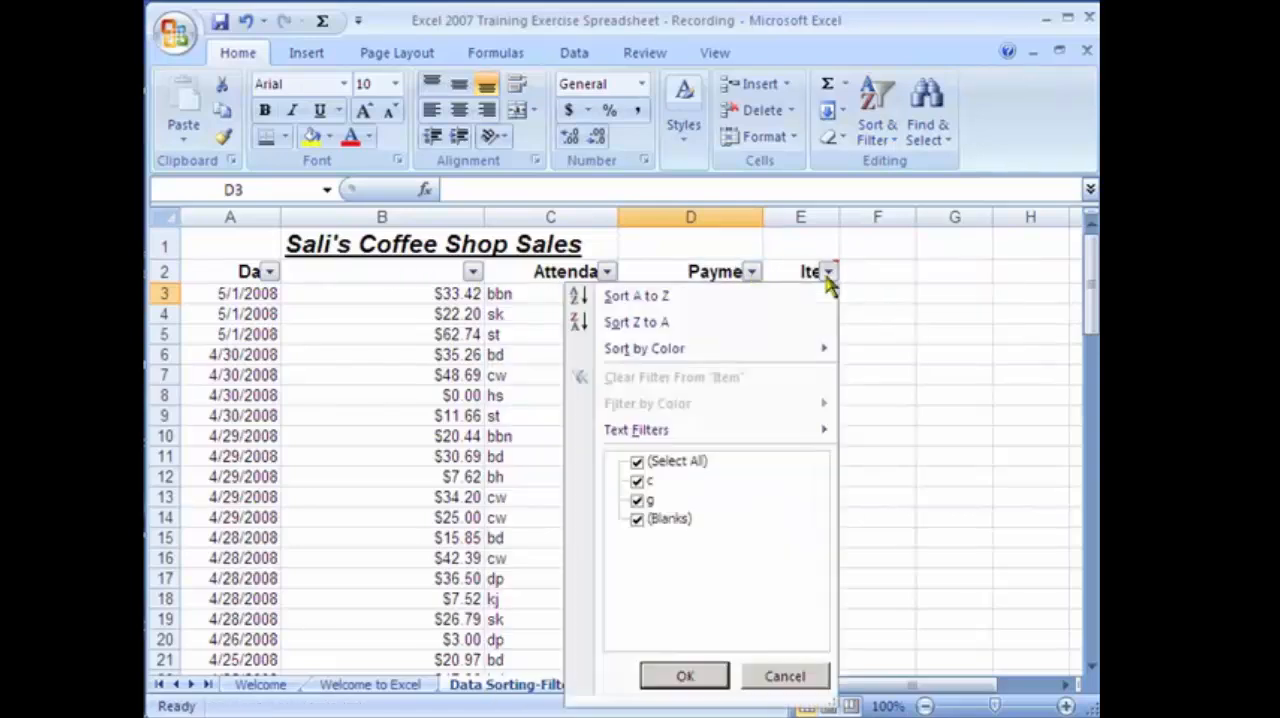
{"action": "left_click", "coordinate": [828, 273]}
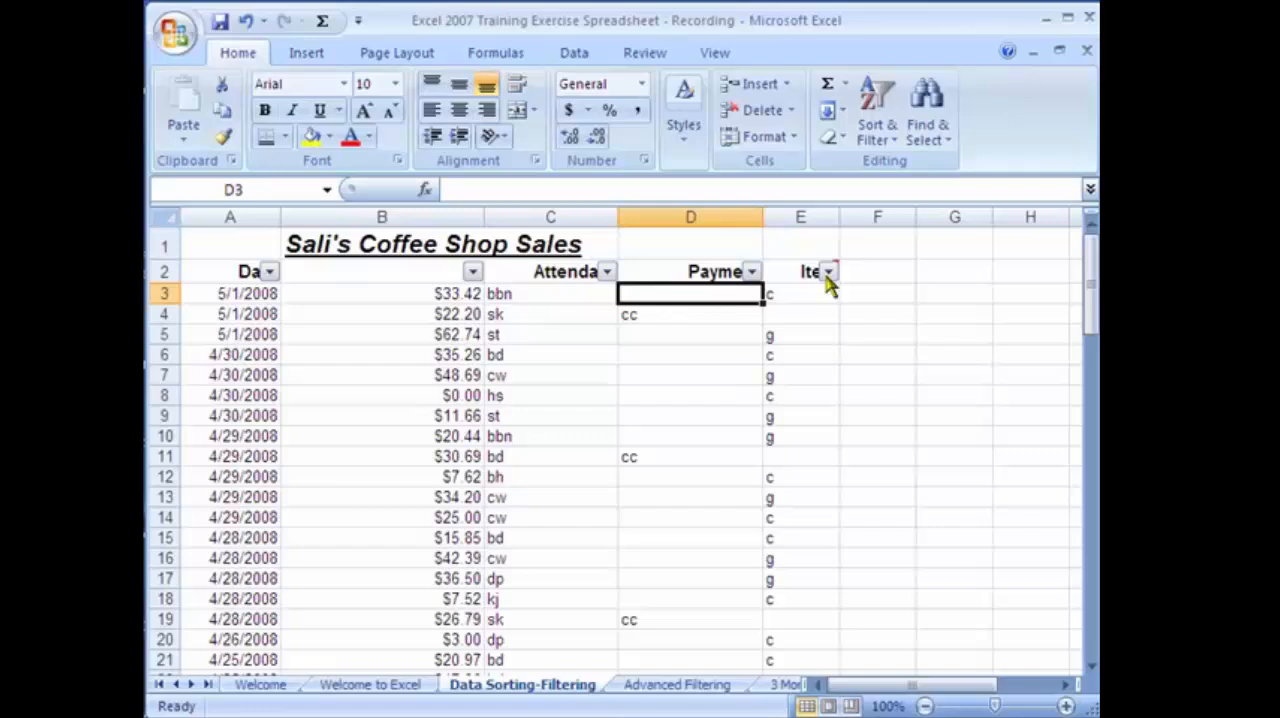
Filter the Attendant column so that only the sales by attendant bb are shown.
{"action": "left_click", "coordinate": [607, 272]}
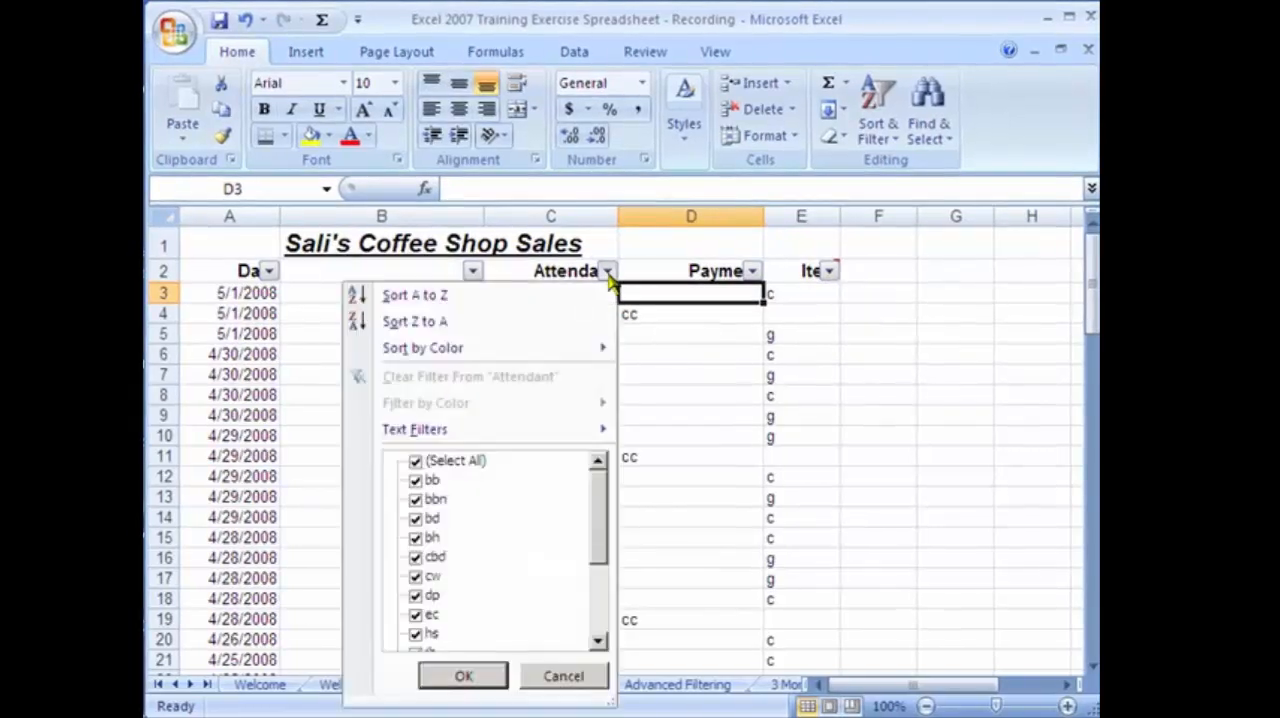
{"action": "left_click", "coordinate": [417, 464]}
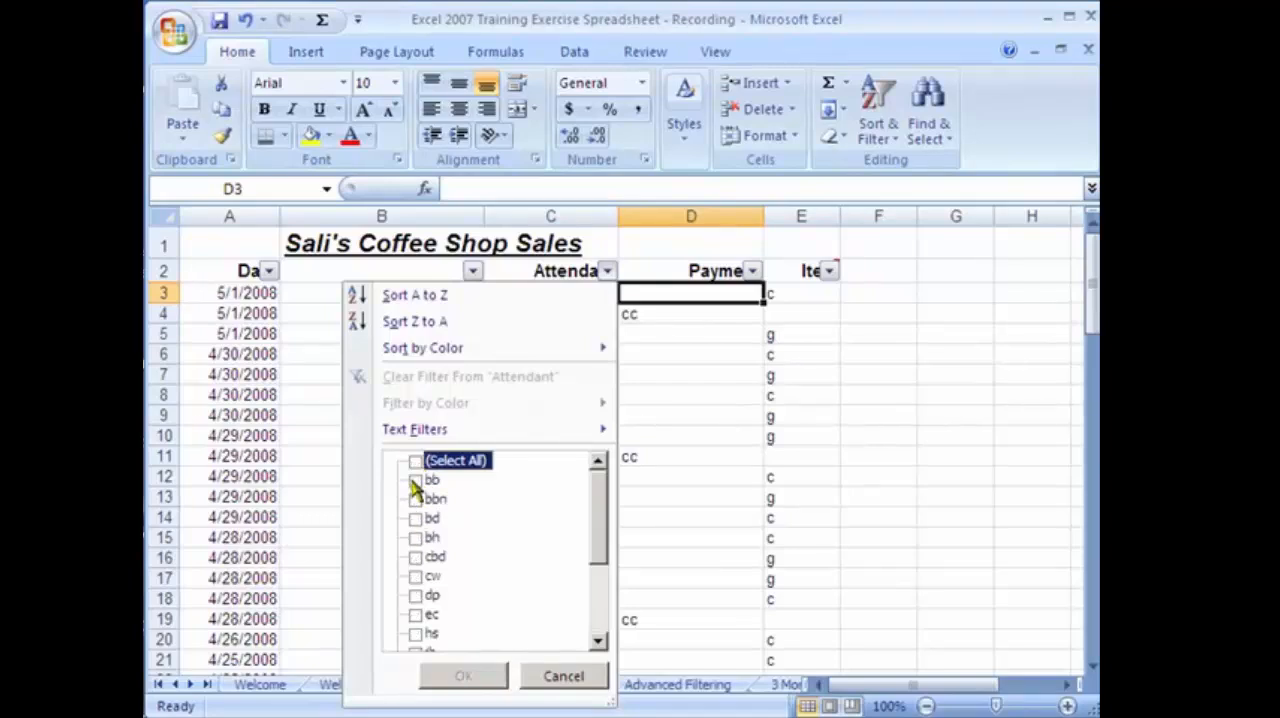
{"action": "left_click", "coordinate": [415, 481]}
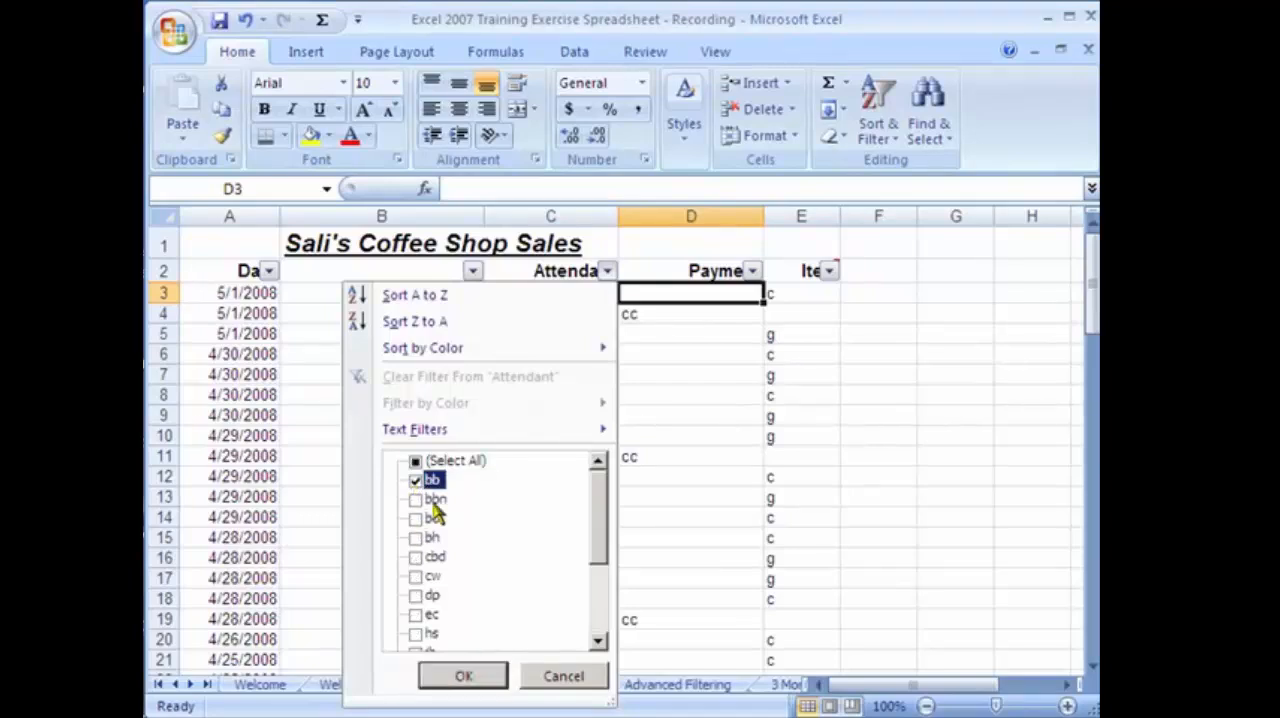
{"action": "left_click", "coordinate": [460, 678]}
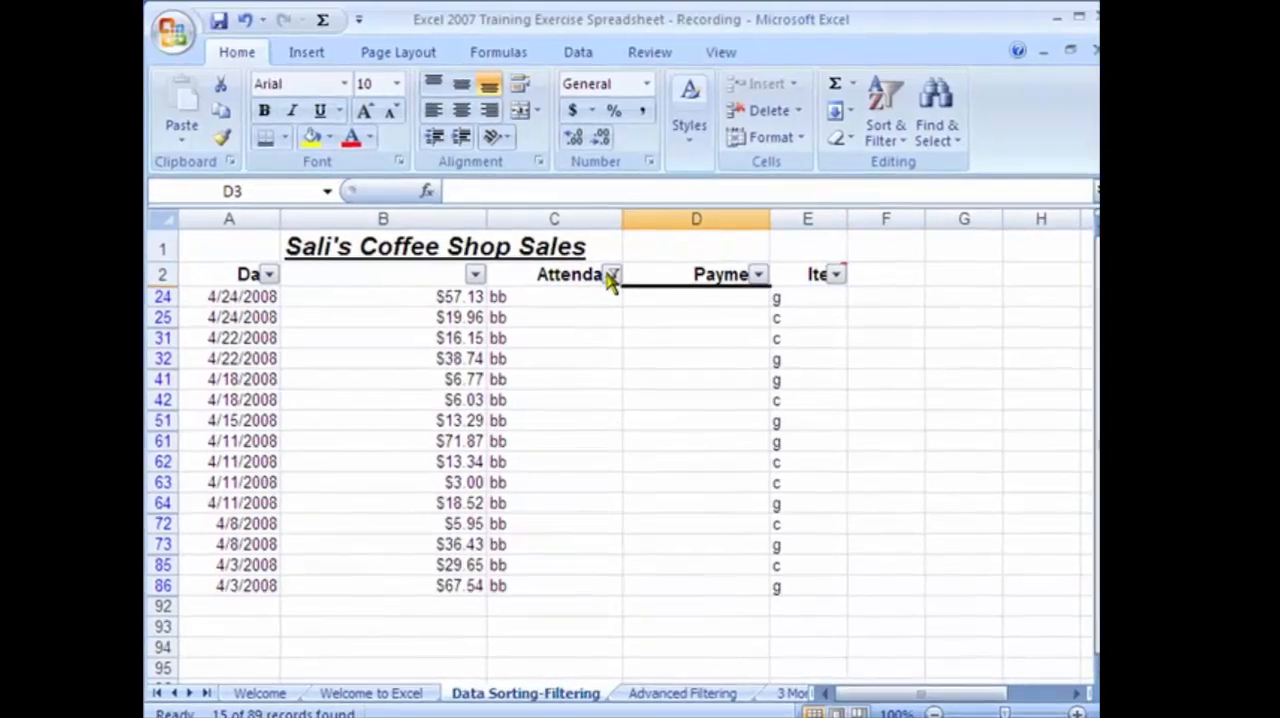
Check the filter setting on the Attendant column and clear that filter.
{"action": "left_click", "coordinate": [608, 271]}
{"action": "left_click", "coordinate": [608, 271]}
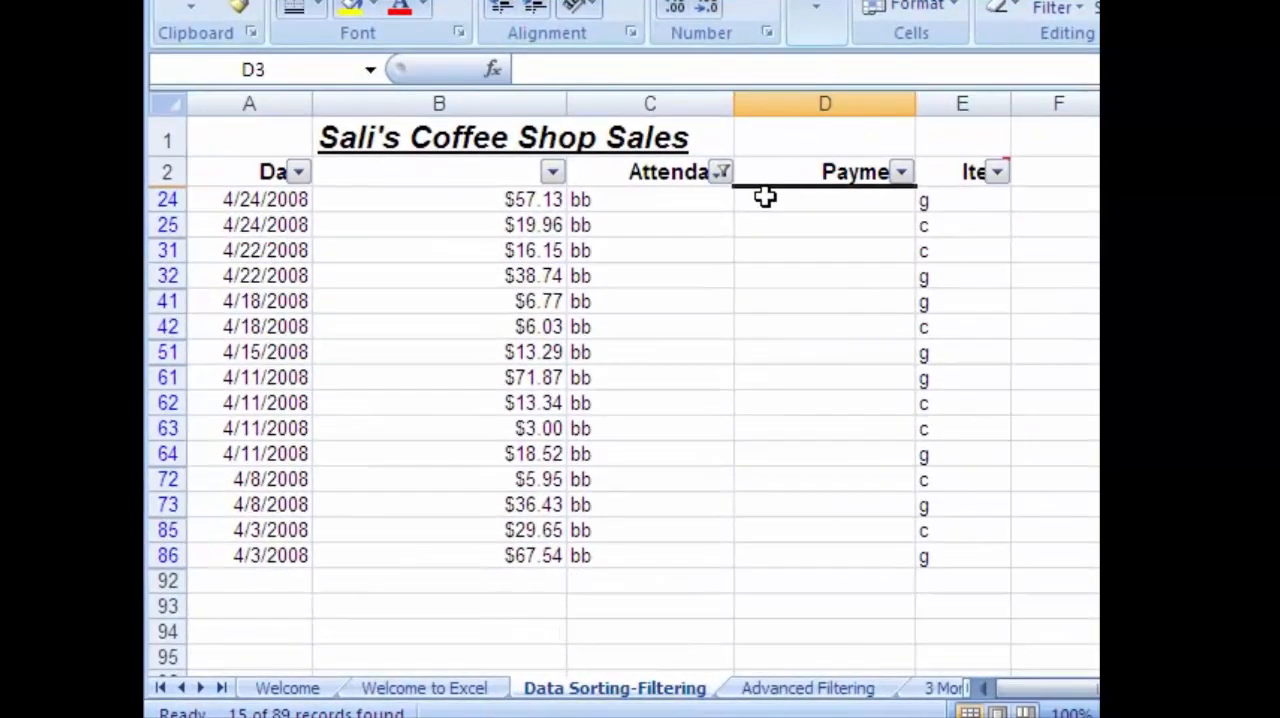
{"action": "left_click", "coordinate": [721, 173]}
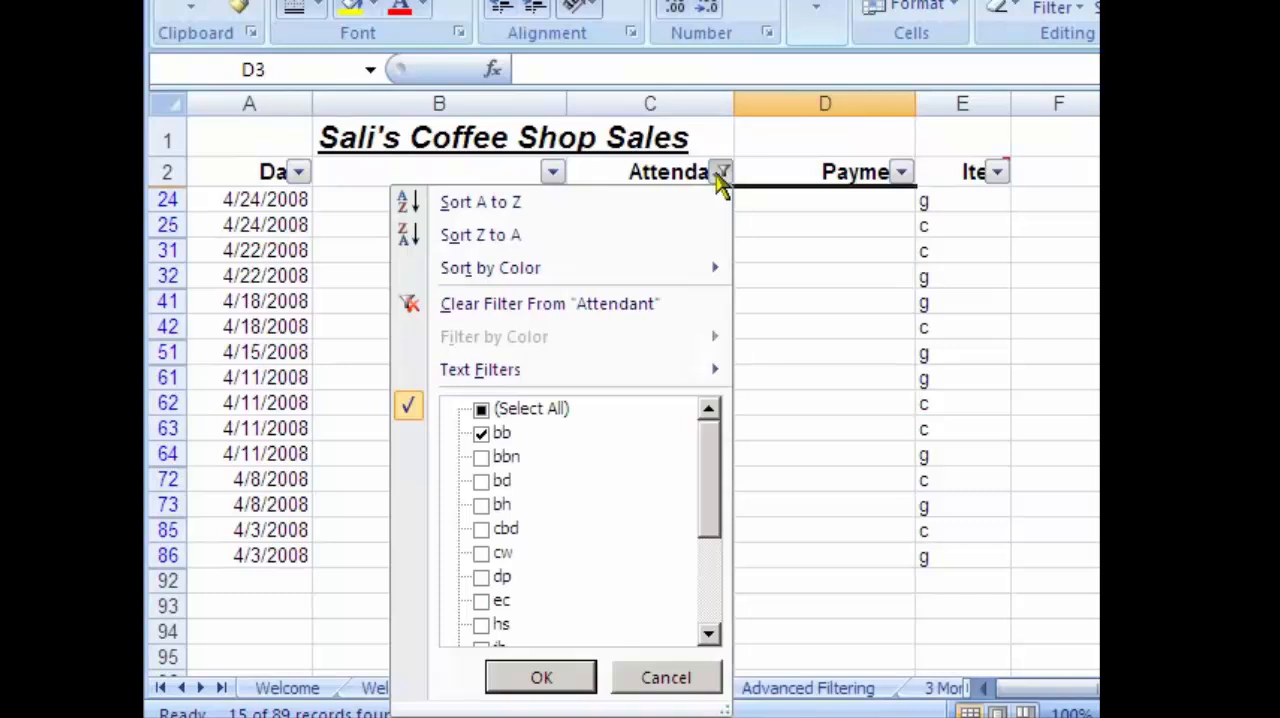
{"action": "left_click", "coordinate": [722, 173]}
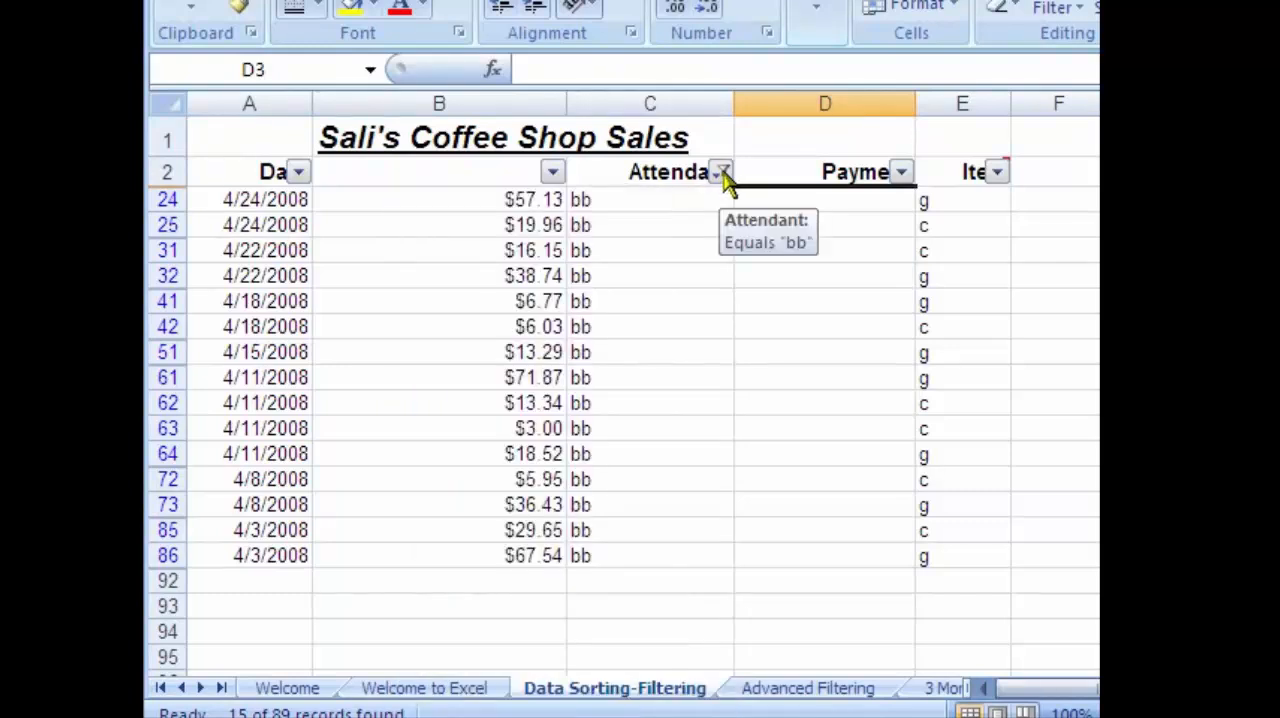
{"action": "left_click", "coordinate": [722, 173]}
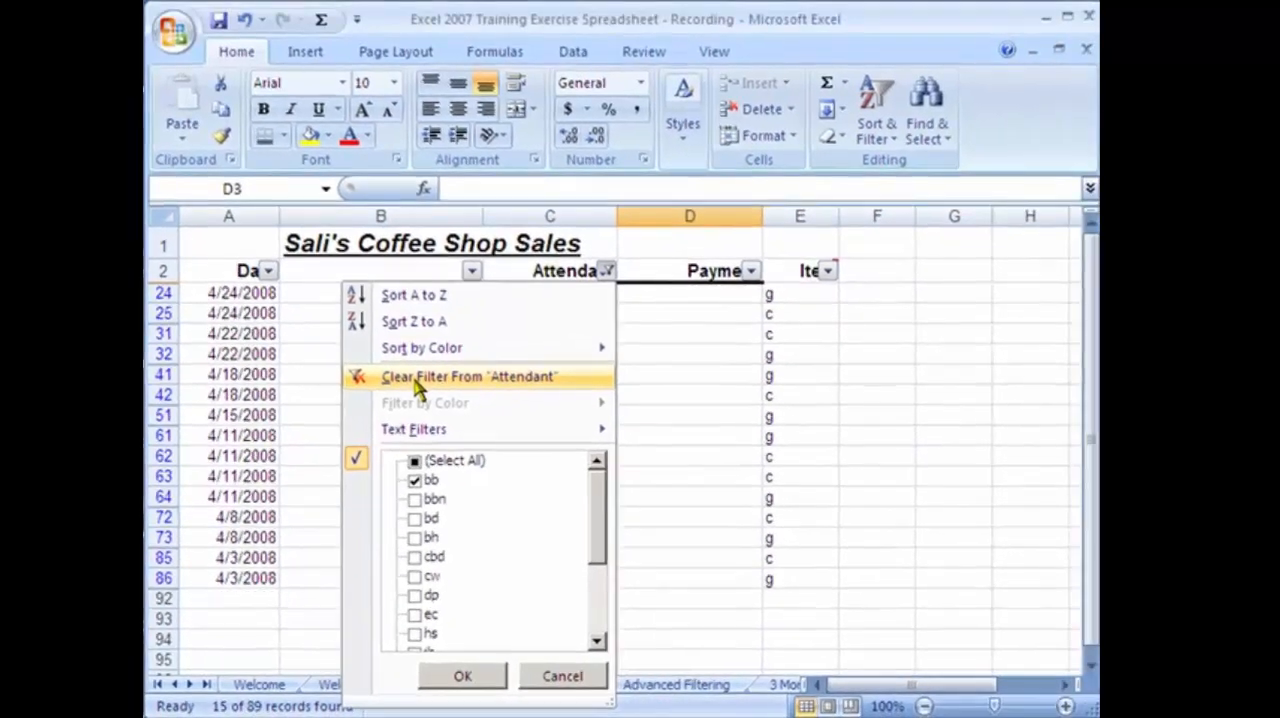
{"action": "left_click", "coordinate": [484, 305]}
Filter the Item column to show only the c entries and look through the filtered rows.
{"action": "left_click", "coordinate": [828, 271]}
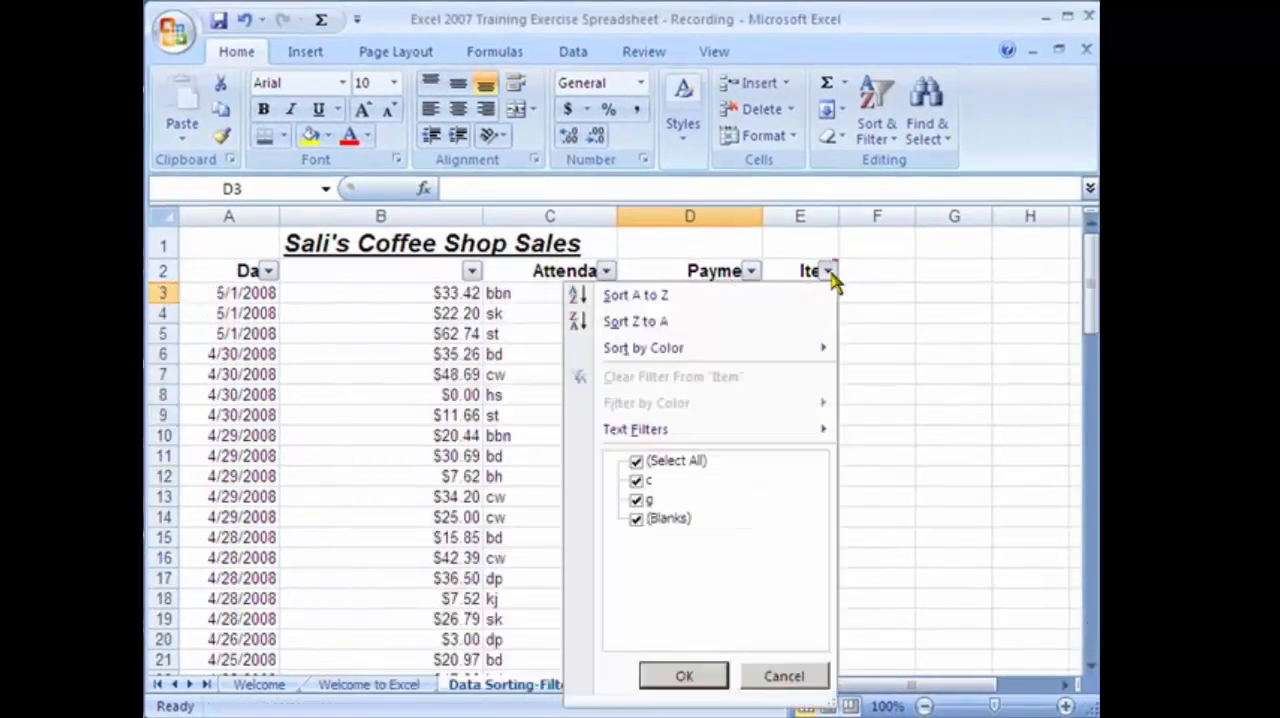
{"action": "left_click", "coordinate": [829, 273]}
{"action": "left_click", "coordinate": [781, 296]}
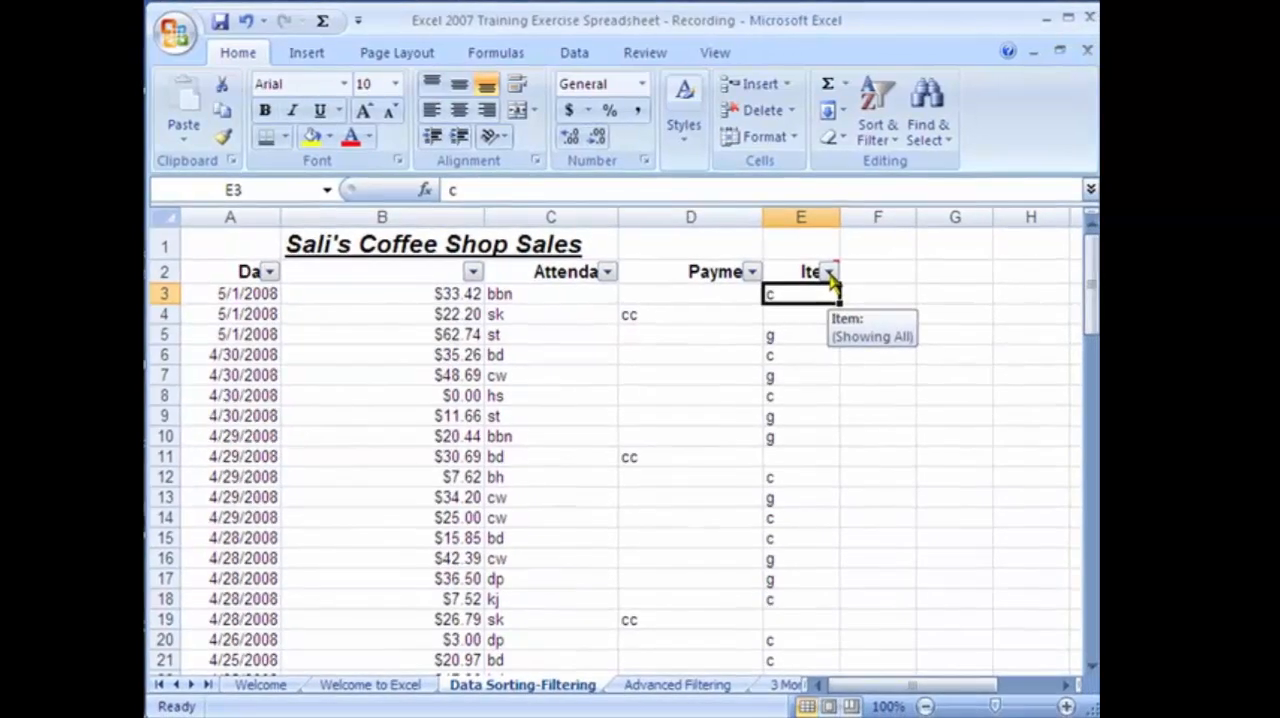
{"action": "left_click", "coordinate": [829, 273]}
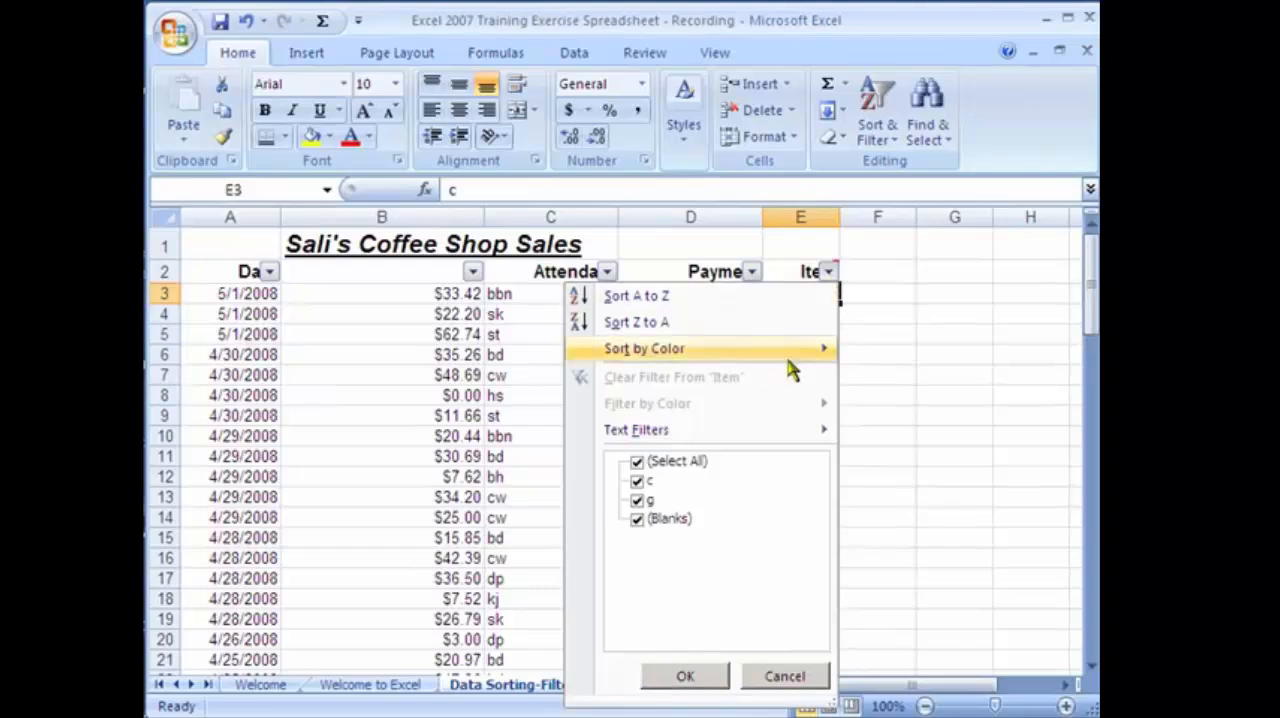
{"action": "left_click", "coordinate": [637, 463]}
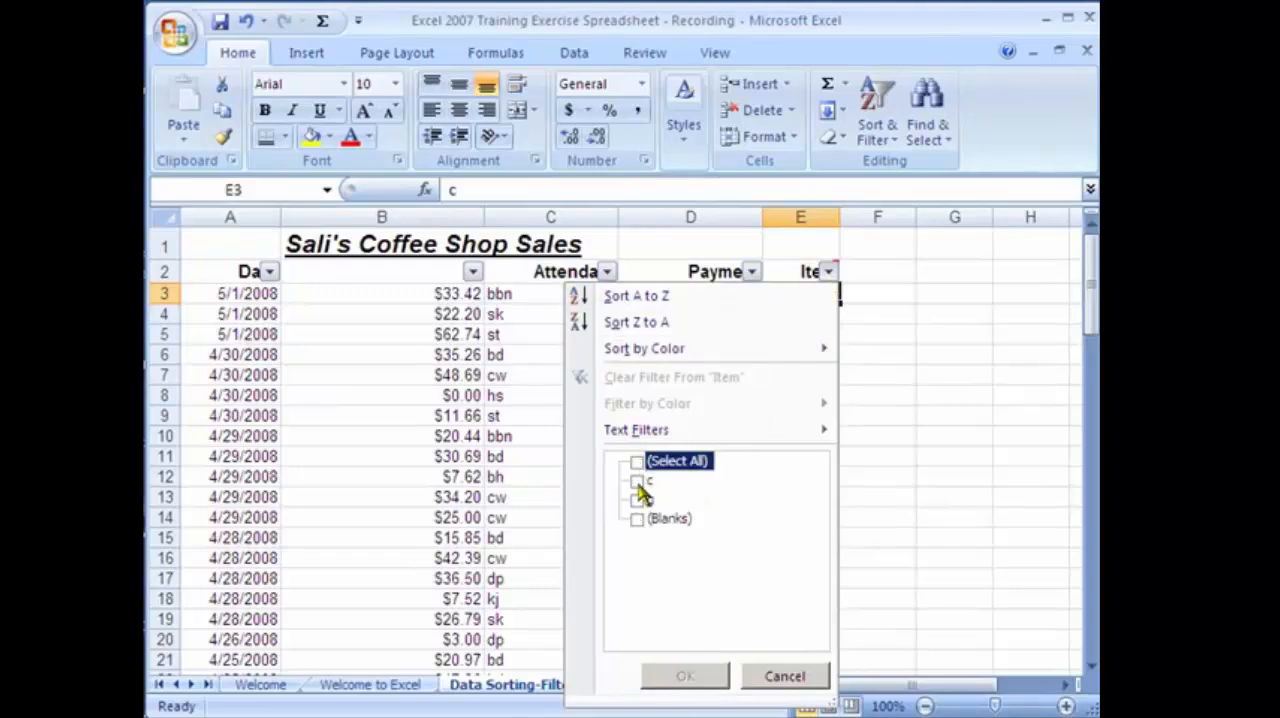
{"action": "left_click", "coordinate": [637, 481]}
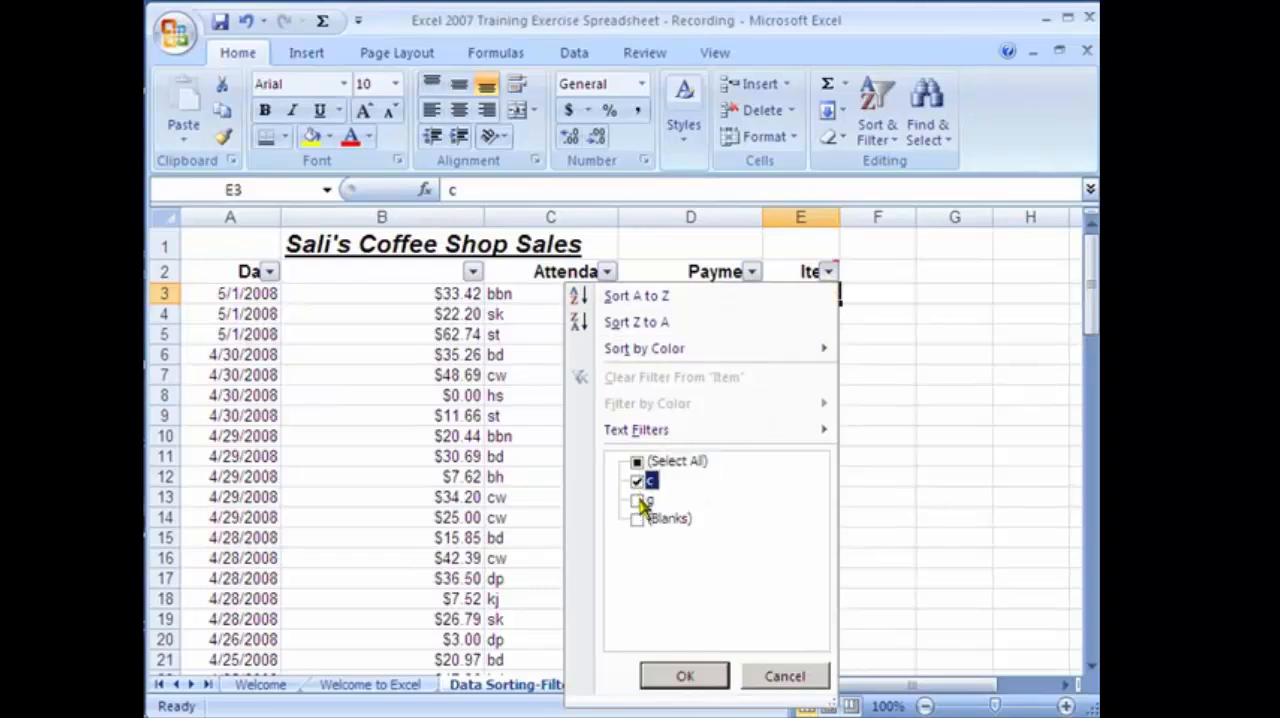
{"action": "left_click", "coordinate": [688, 677]}
{"action": "left_click", "coordinate": [686, 553]}
{"action": "scroll", "coordinate": [680, 555], "scroll_direction": "down", "scroll_amount": 10}
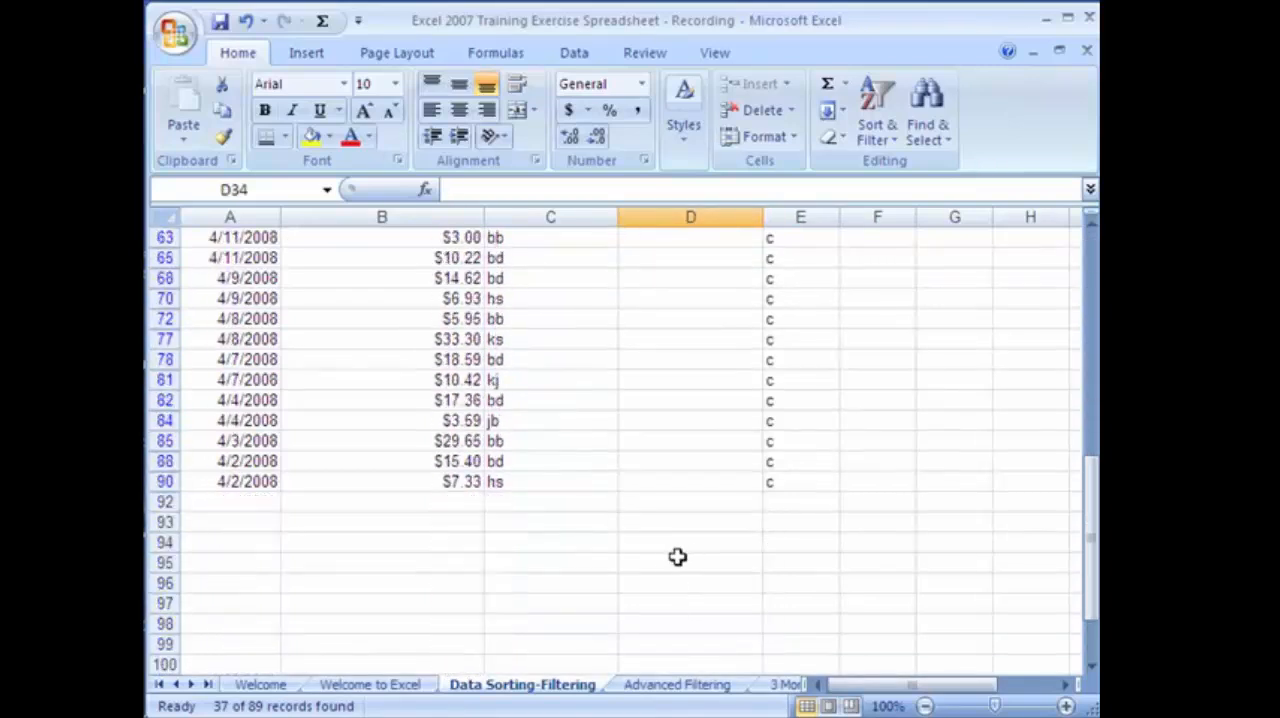
{"action": "scroll", "coordinate": [677, 557], "scroll_direction": "up", "scroll_amount": 8}
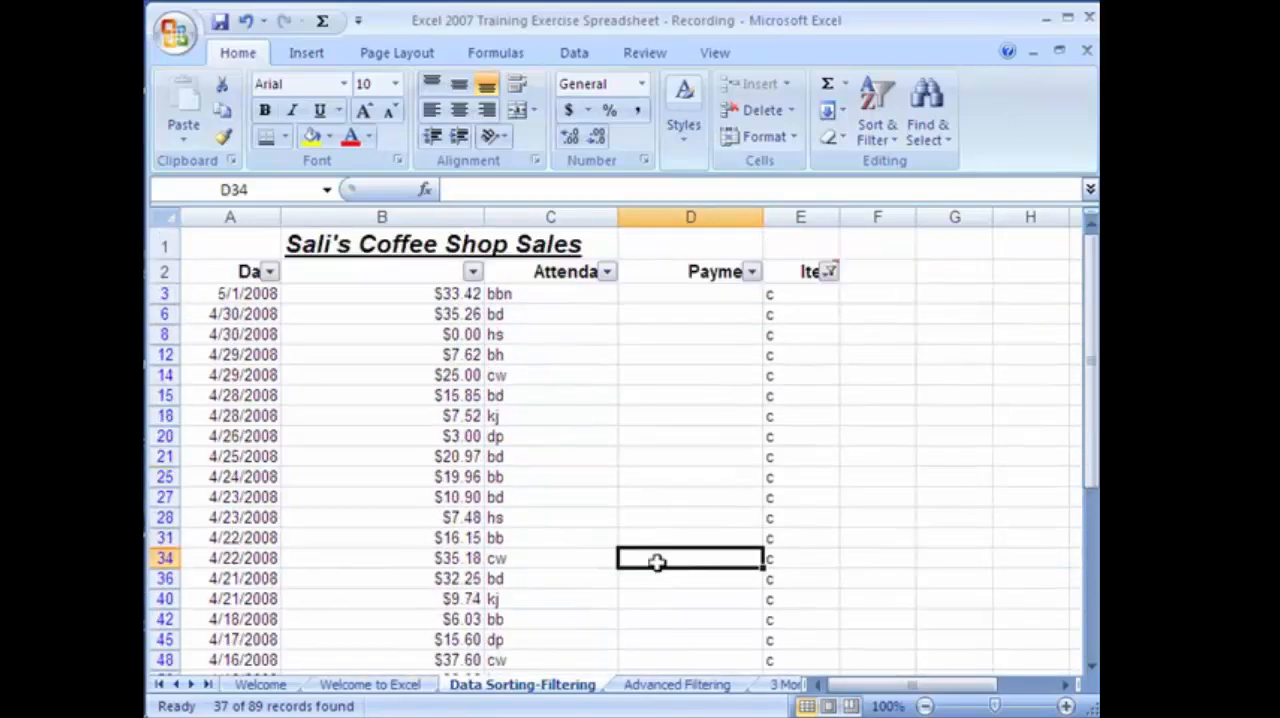
Filter the Date column to show only the April sales and look through the remaining rows.
{"action": "left_click", "coordinate": [268, 274]}
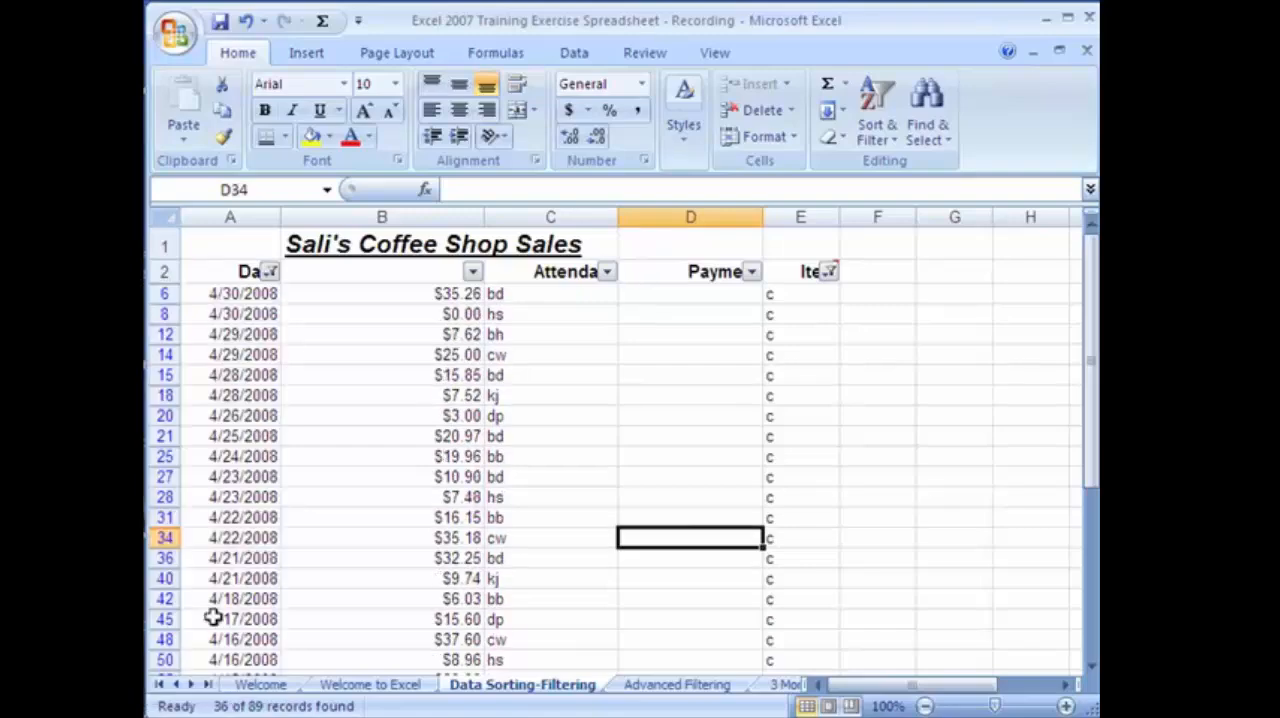
{"action": "left_click", "coordinate": [396, 481]}
{"action": "scroll", "coordinate": [397, 481], "scroll_direction": "down", "scroll_amount": 5}
{"action": "scroll", "coordinate": [397, 481], "scroll_direction": "down", "scroll_amount": 5}
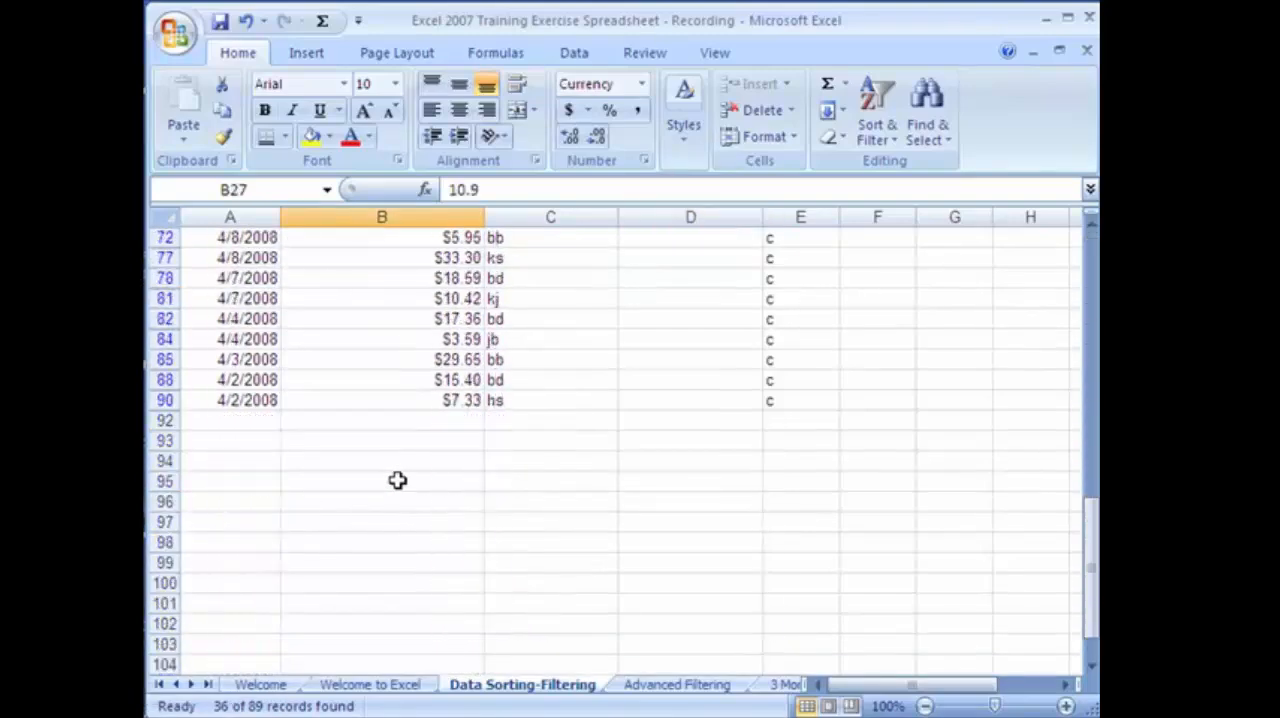
{"action": "scroll", "coordinate": [397, 481], "scroll_direction": "up", "scroll_amount": 10}
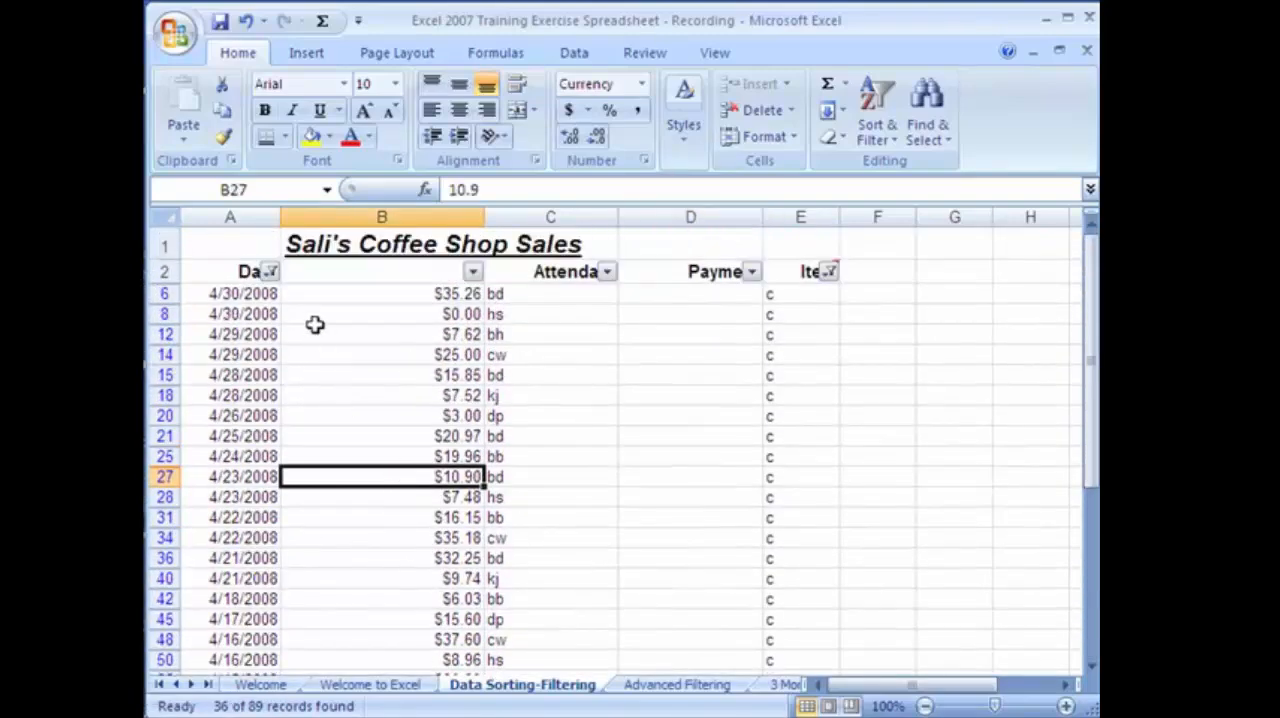
Switch the Date column's filter to the May sales only, and clear the Date filter.
{"action": "left_click", "coordinate": [270, 272]}
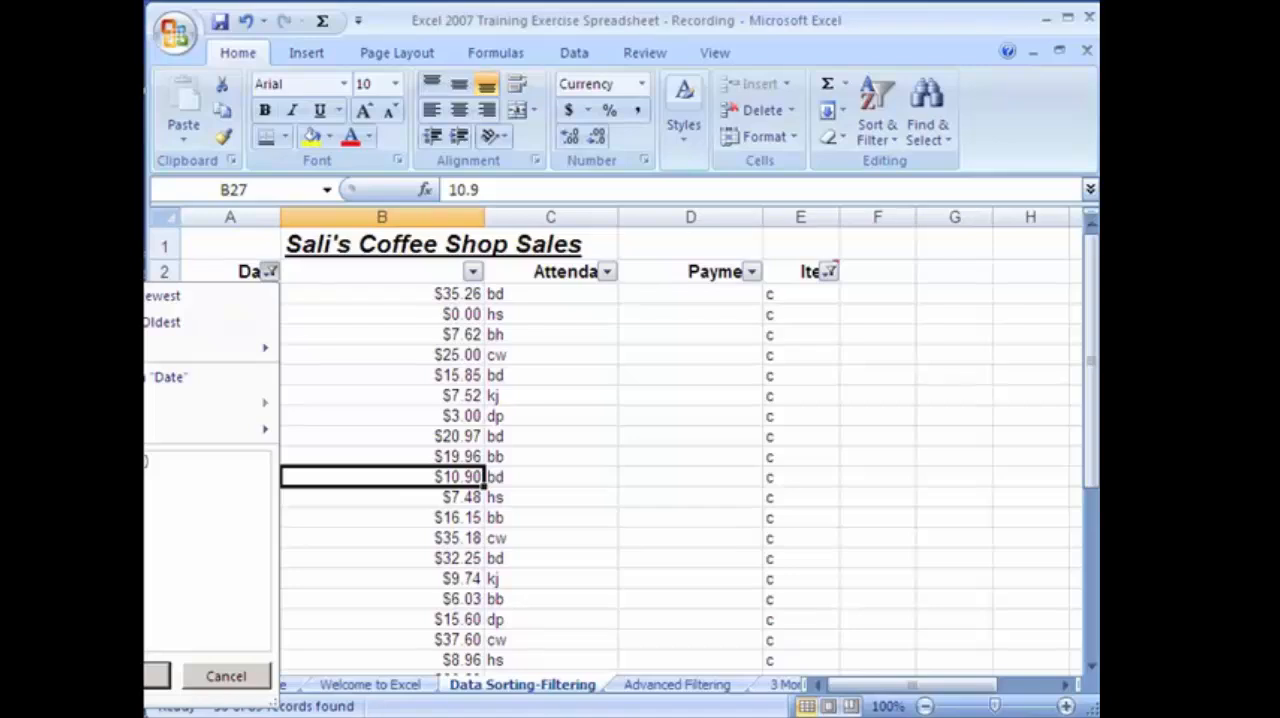
{"action": "left_click", "coordinate": [157, 676]}
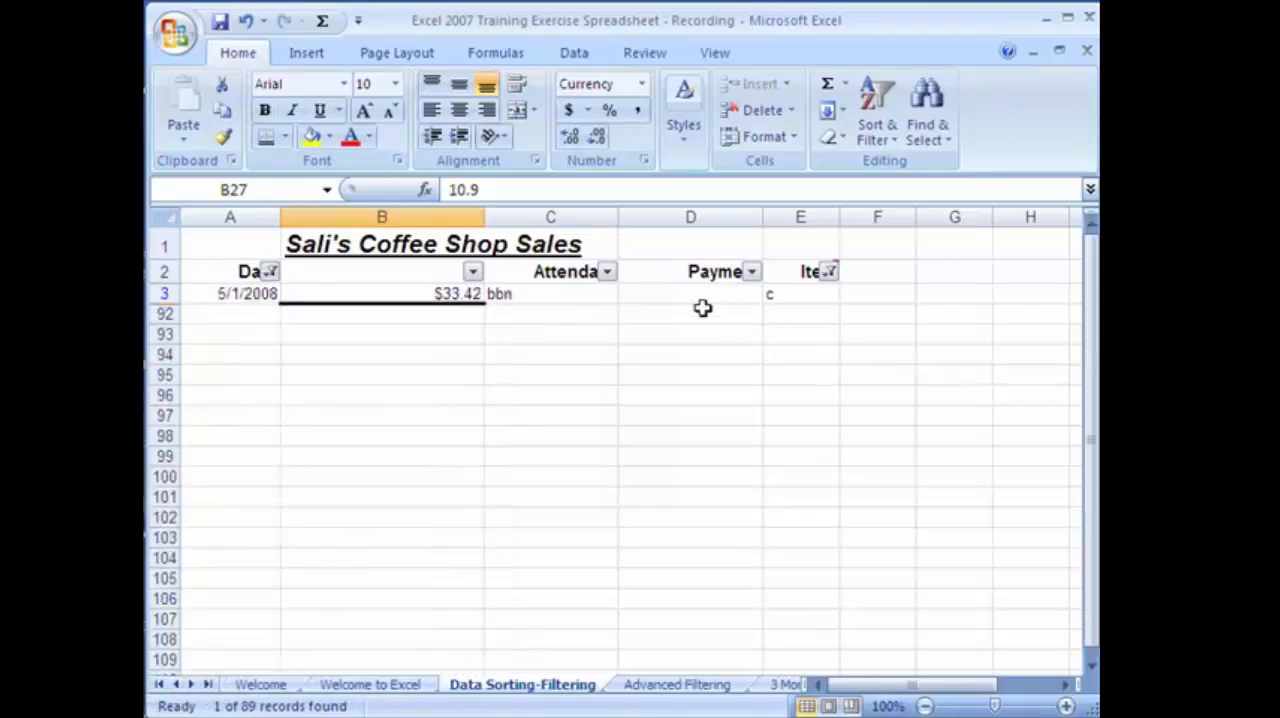
{"action": "left_click", "coordinate": [270, 272]}
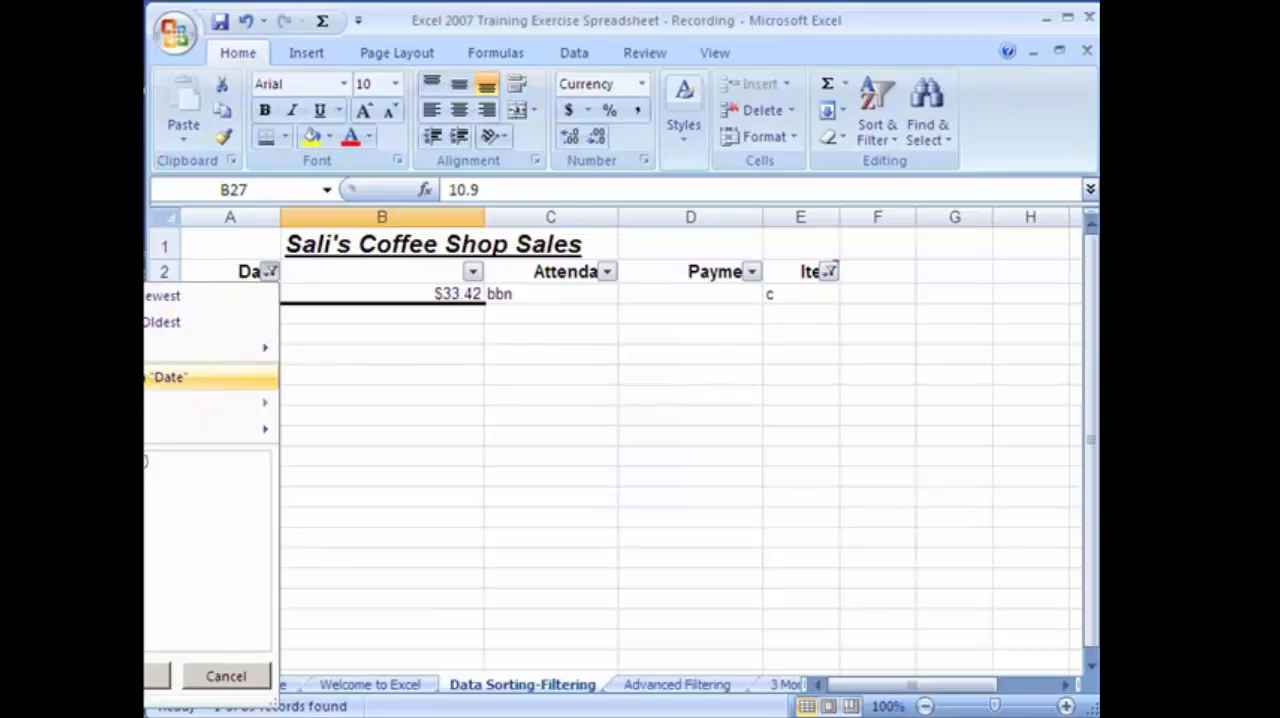
{"action": "left_click", "coordinate": [172, 378]}
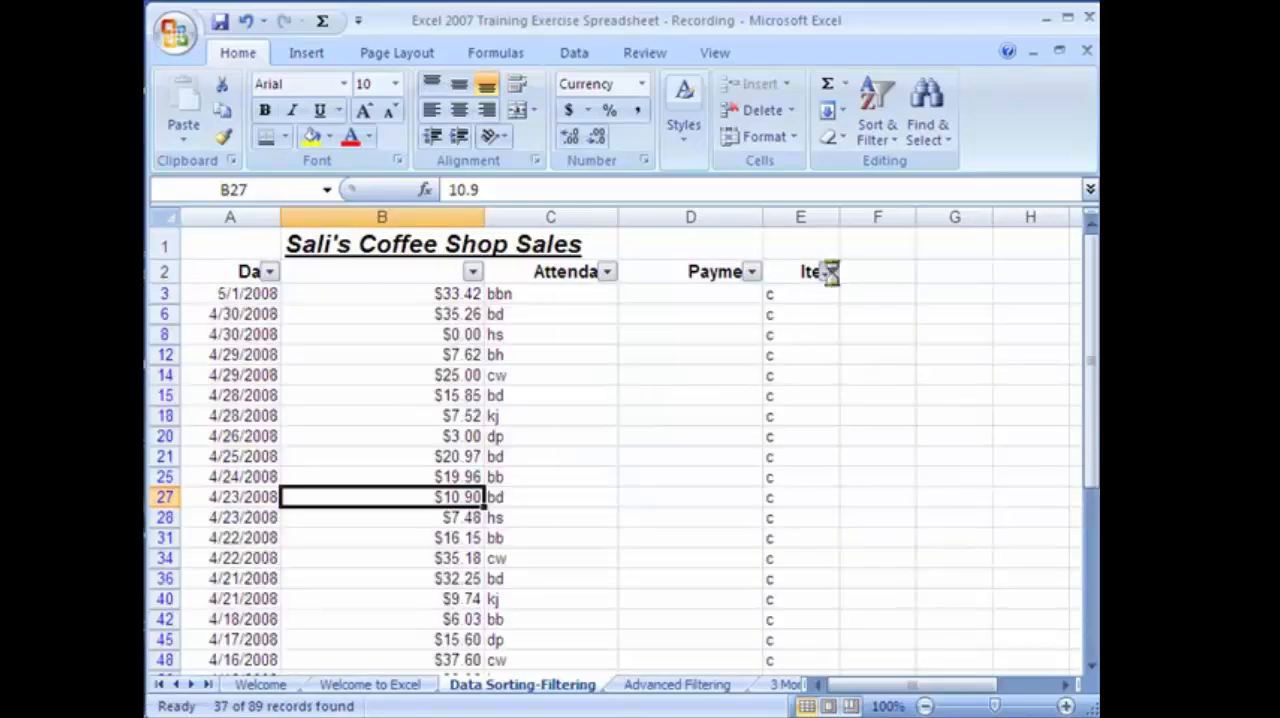
Try to clear the filter from the Item column.
{"action": "left_click", "coordinate": [831, 272]}
{"action": "left_click", "coordinate": [737, 374]}
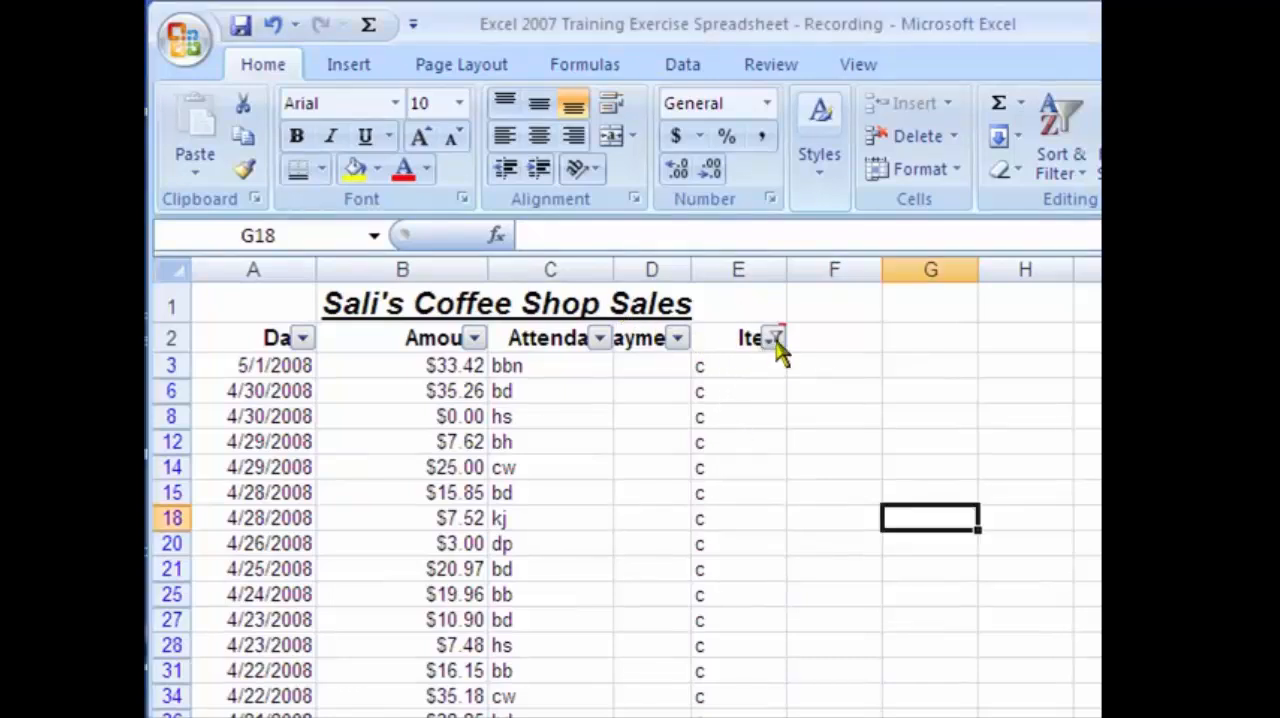
Sort the filtered sales rows by date from oldest to newest.
{"action": "mouse_move", "coordinate": [779, 350]}
{"action": "left_click_drag", "start_coordinate": [258, 366], "coordinate": [344, 380]}
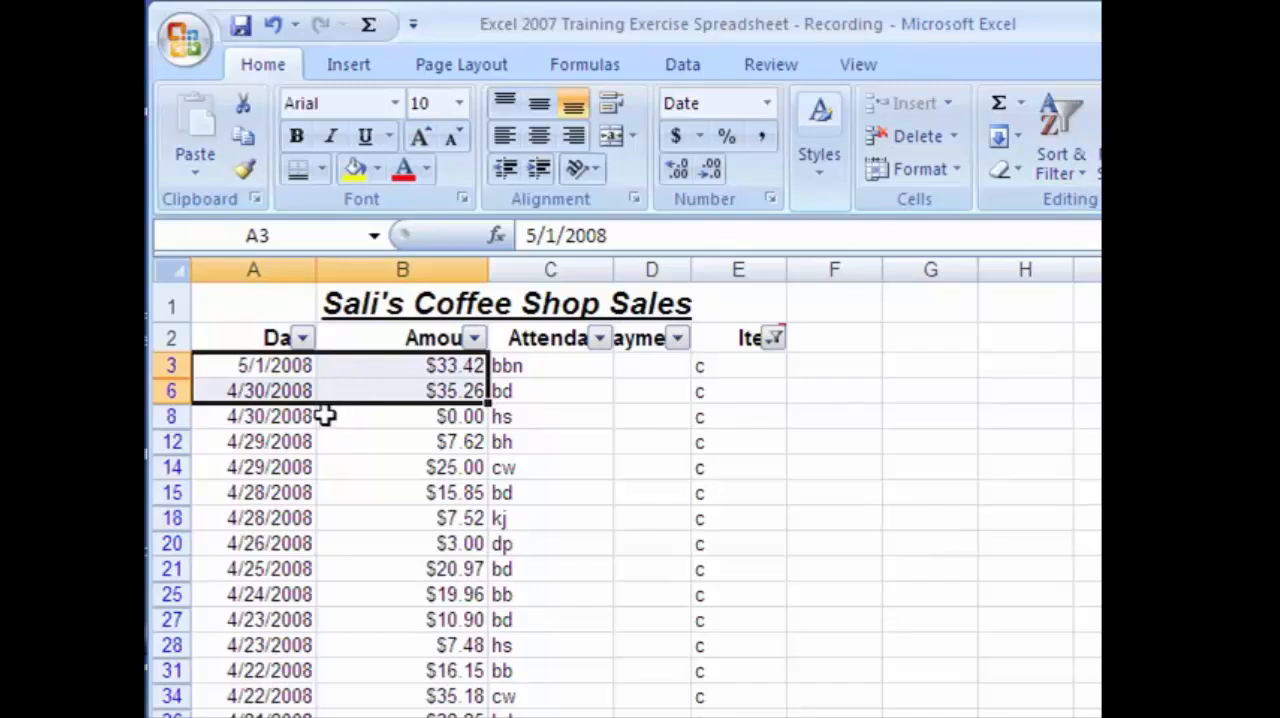
{"action": "left_click", "coordinate": [343, 466]}
{"action": "left_click", "coordinate": [425, 516]}
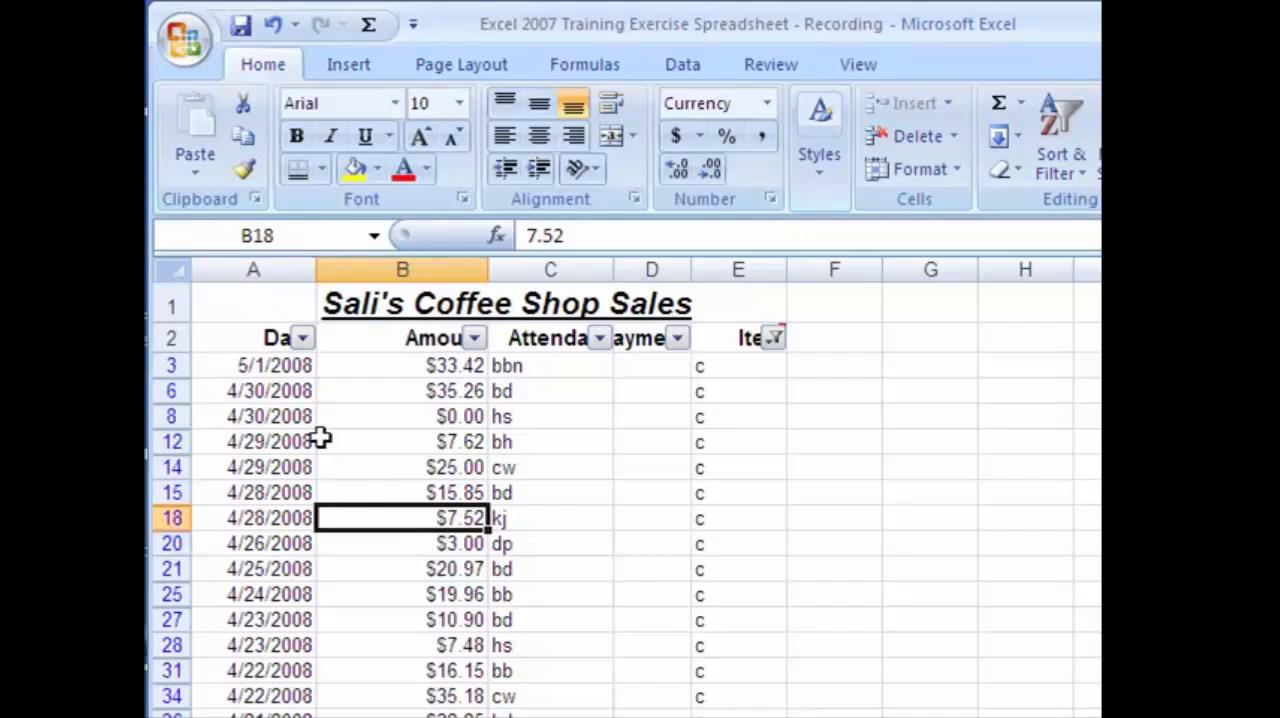
{"action": "left_click", "coordinate": [279, 366]}
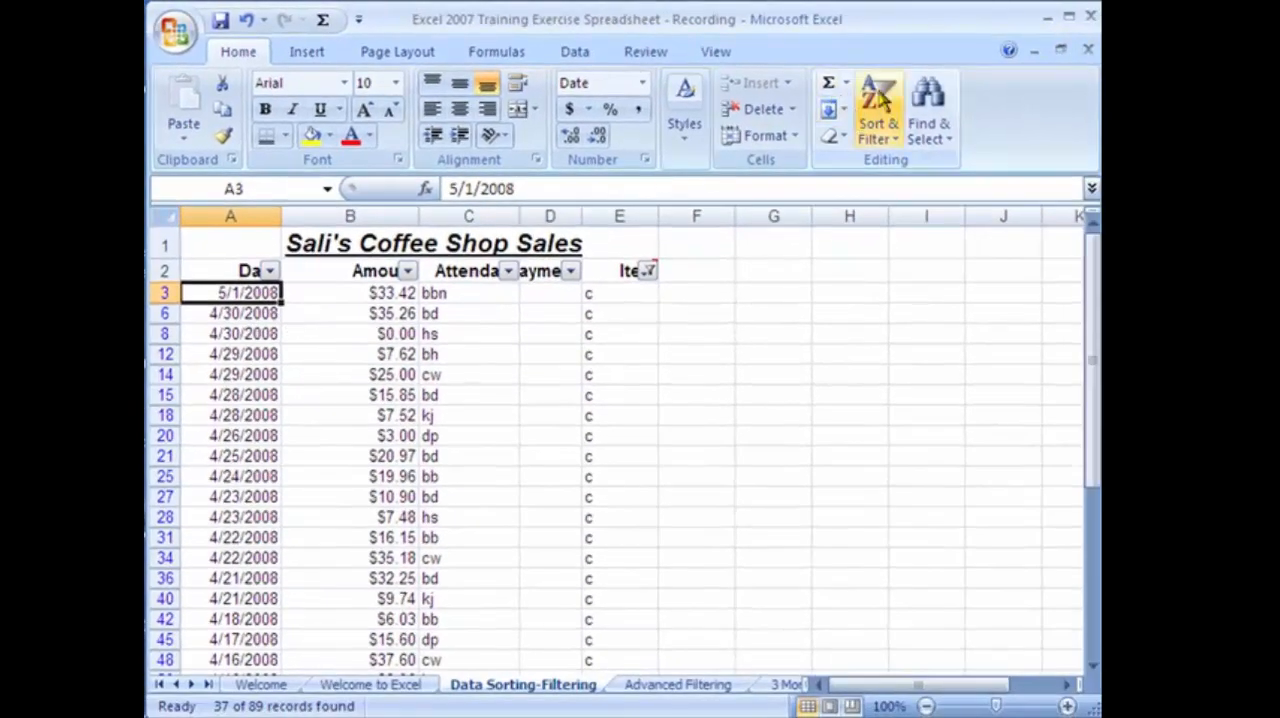
{"action": "left_click", "coordinate": [882, 102]}
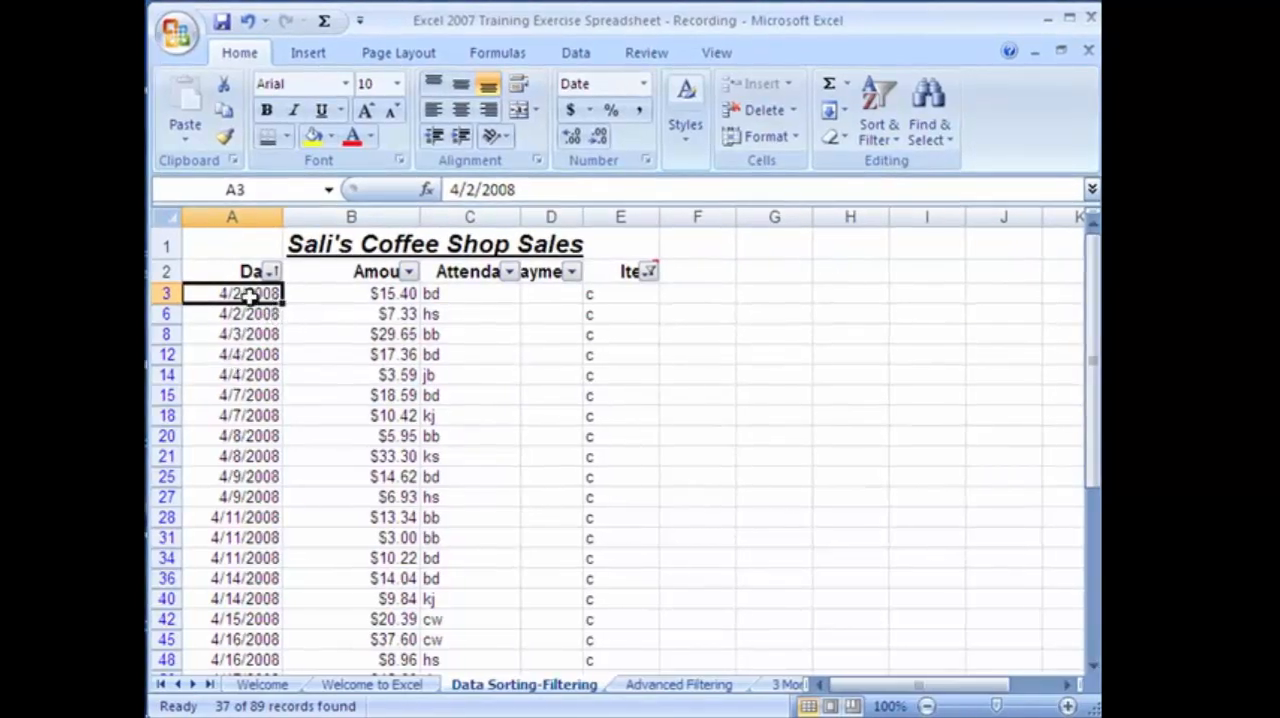
Insert a 2-D Clustered Column chart from the filtered dates and amounts in A3:B90.
{"action": "left_click_drag", "start_coordinate": [247, 293], "coordinate": [360, 585]}
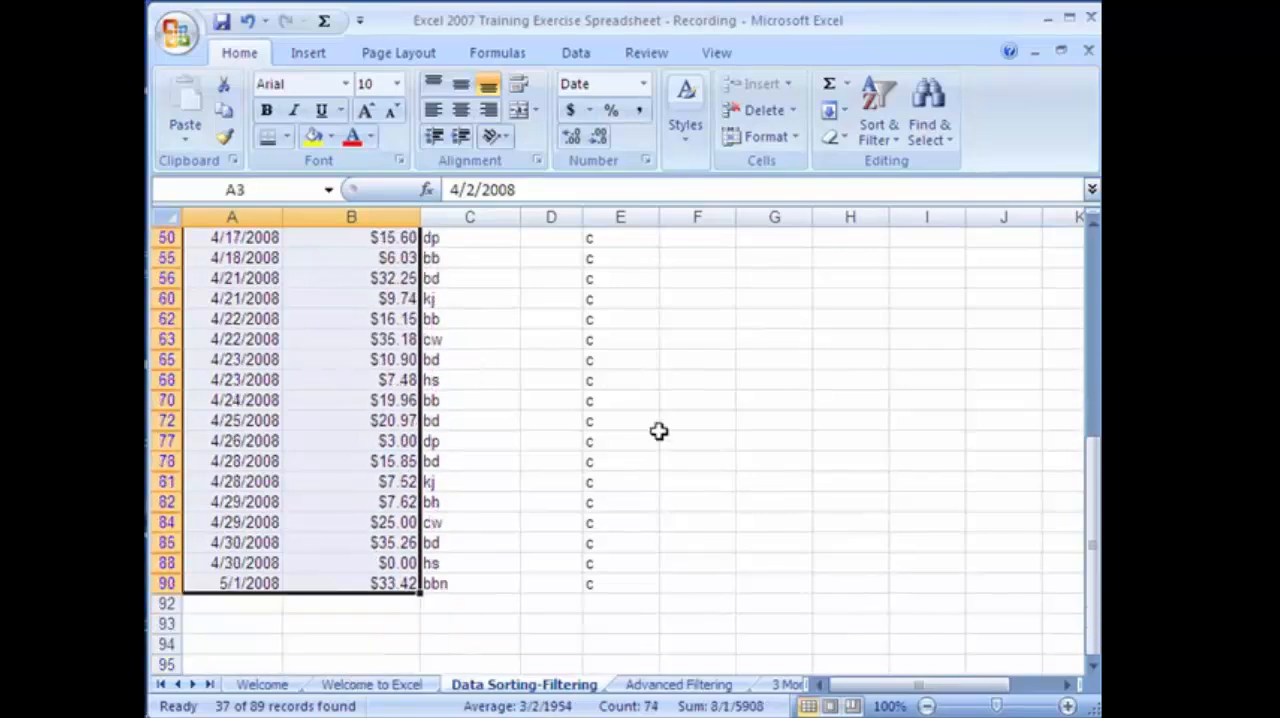
{"action": "left_click", "coordinate": [308, 55]}
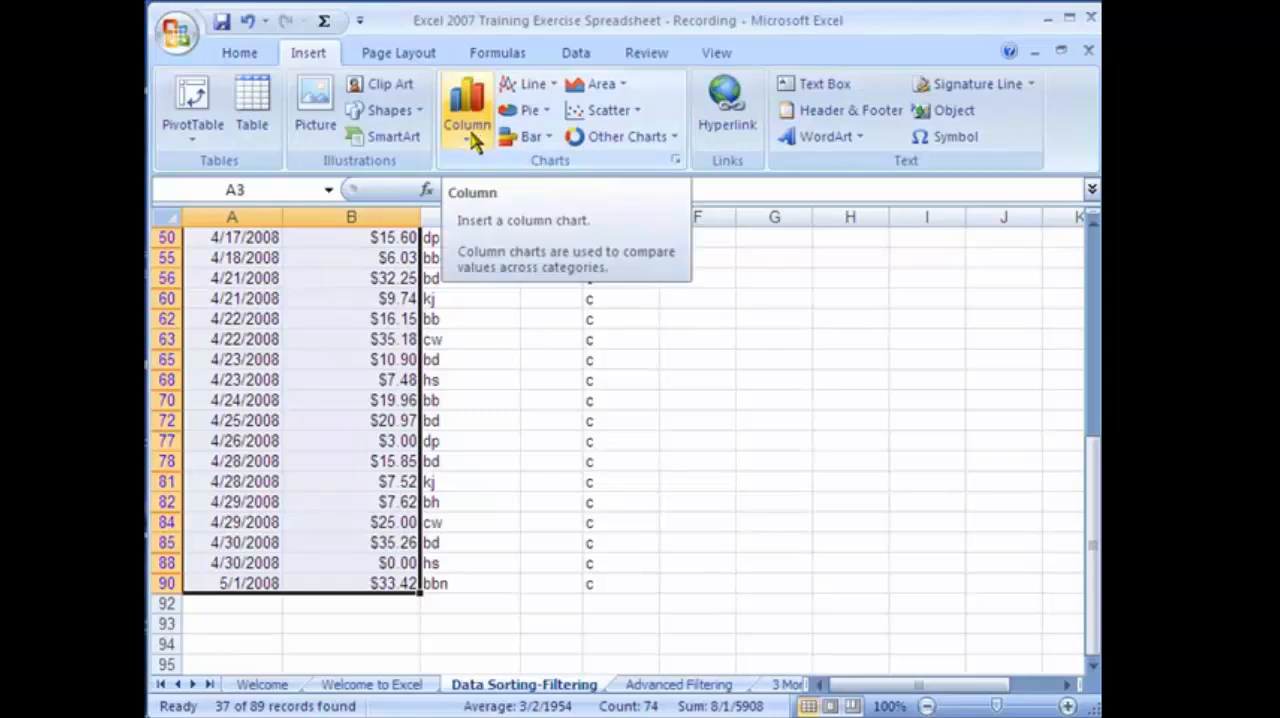
{"action": "left_click", "coordinate": [471, 130]}
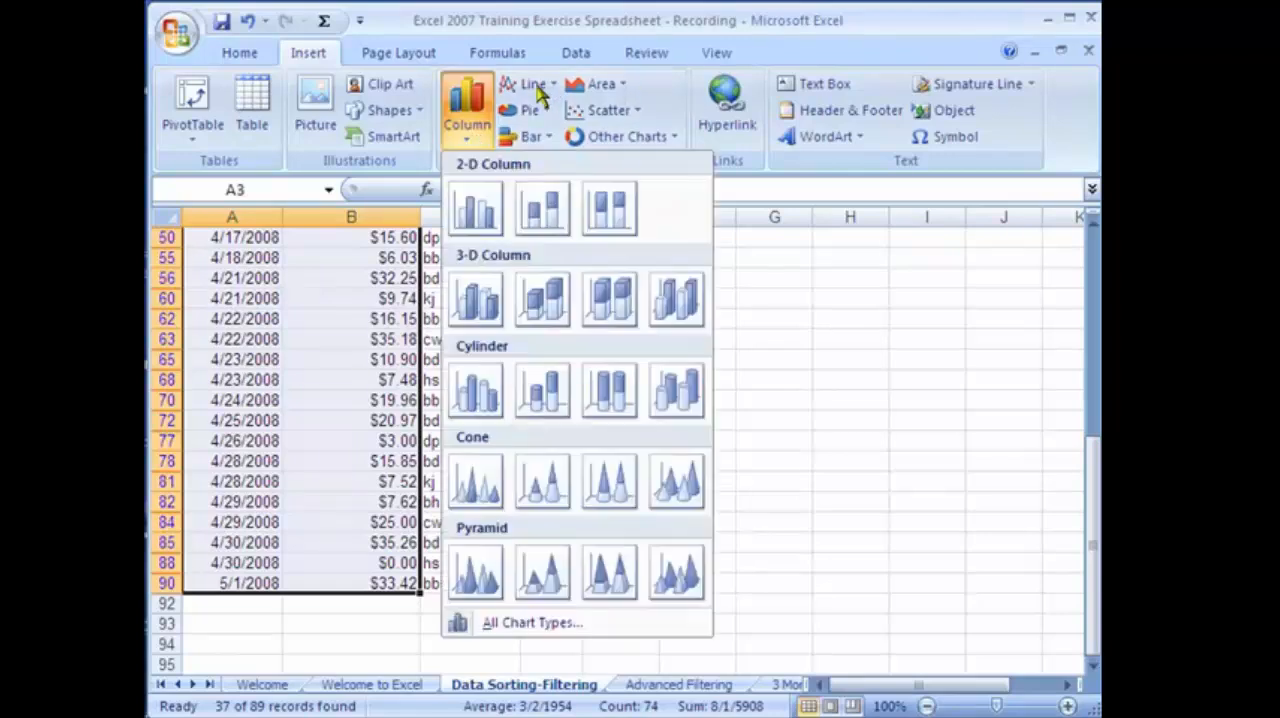
{"action": "left_click", "coordinate": [542, 88]}
{"action": "left_click", "coordinate": [530, 114]}
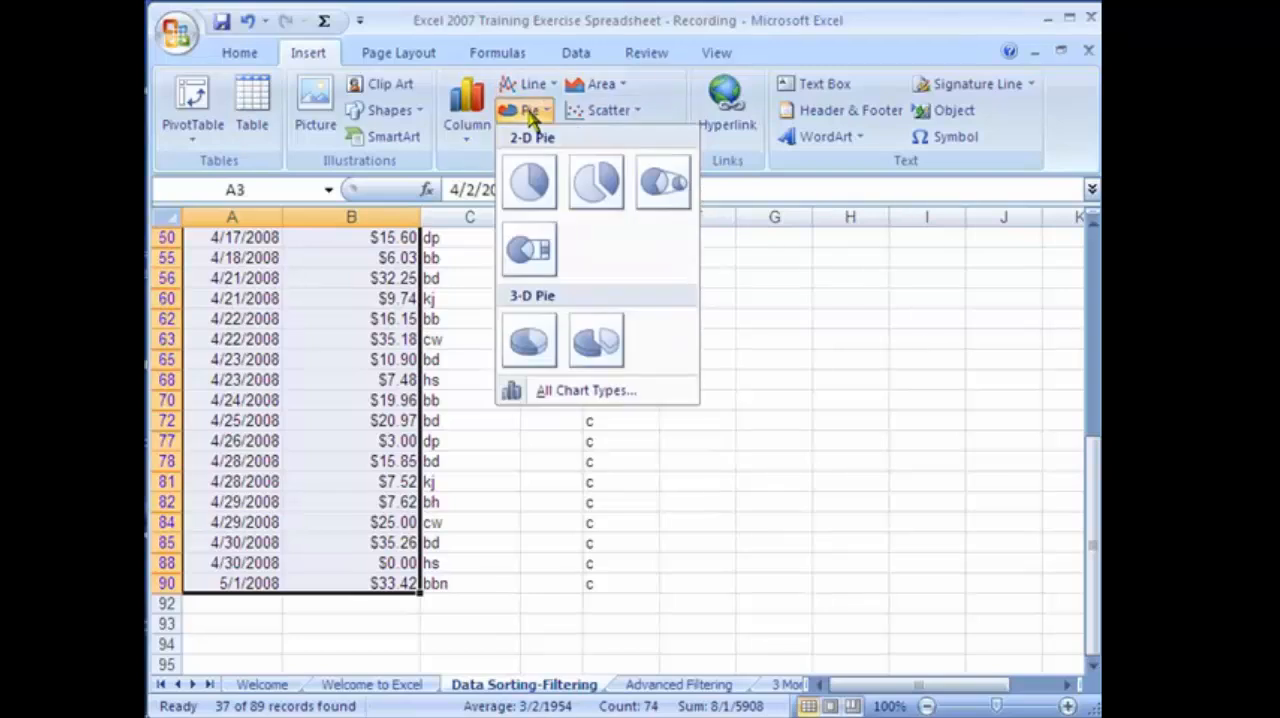
{"action": "left_click", "coordinate": [530, 115]}
{"action": "left_click", "coordinate": [530, 136]}
{"action": "left_click", "coordinate": [530, 136]}
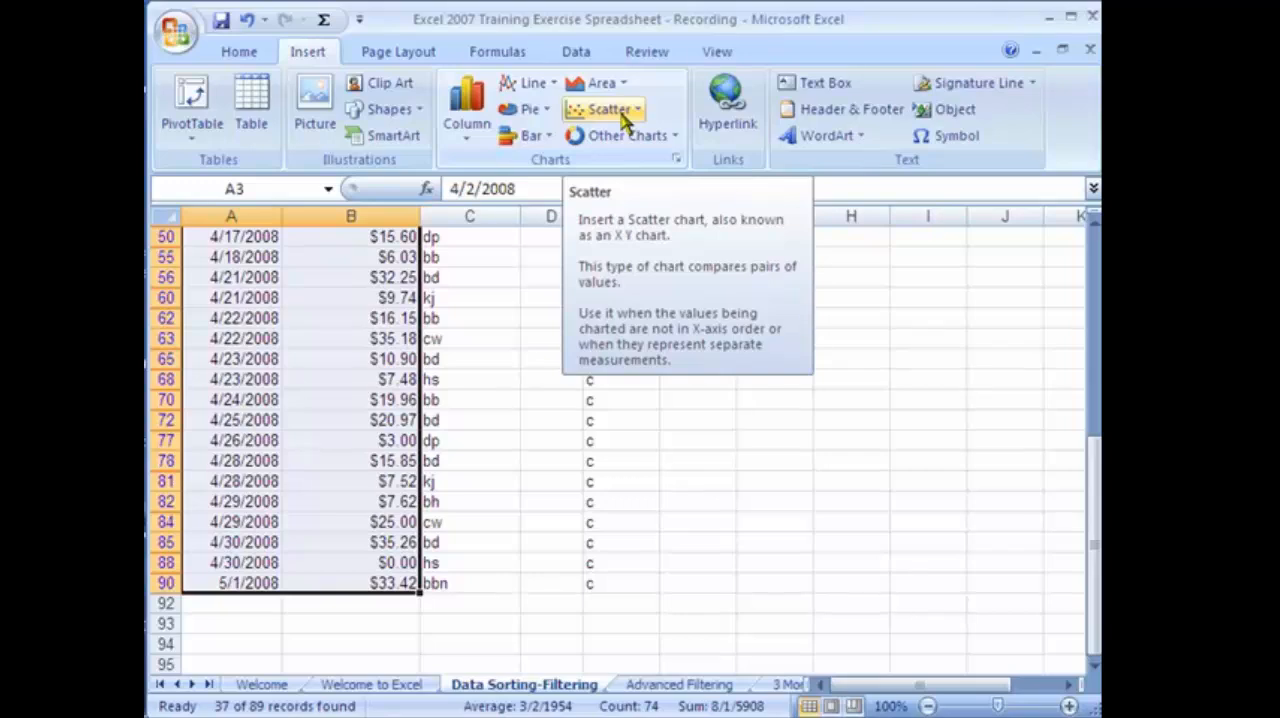
{"action": "left_click", "coordinate": [482, 143]}
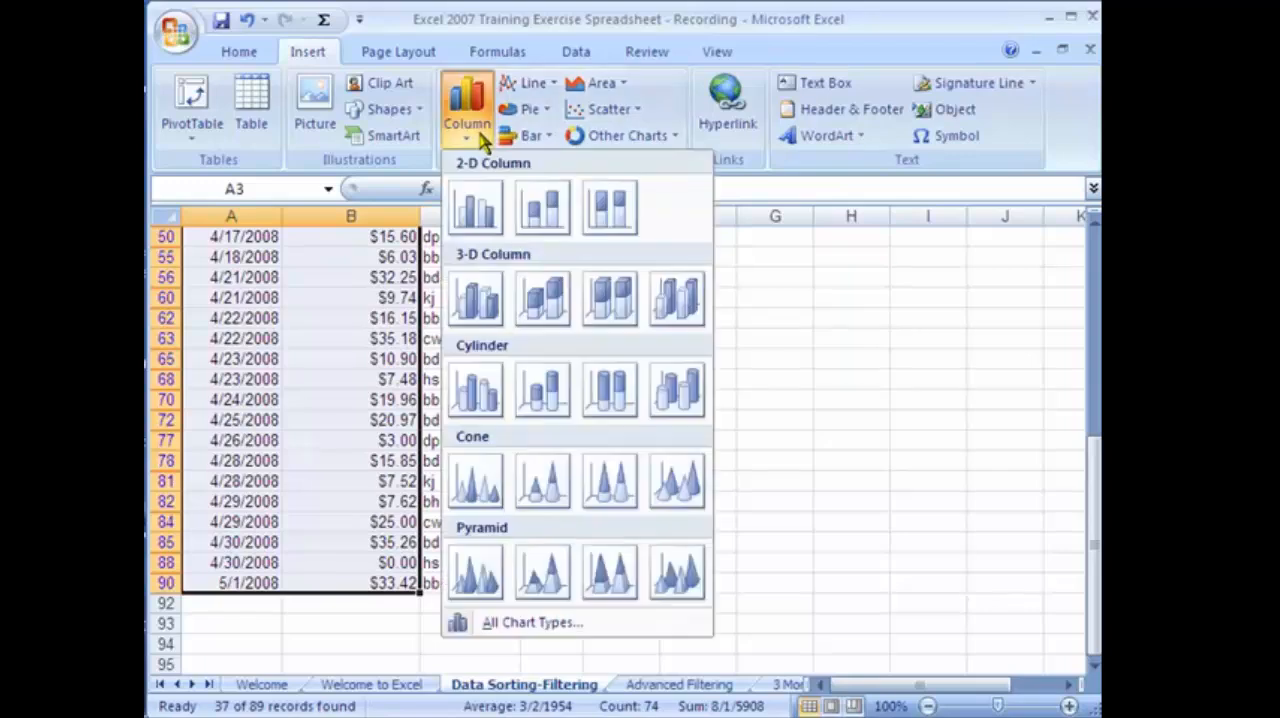
{"action": "left_click", "coordinate": [482, 218]}
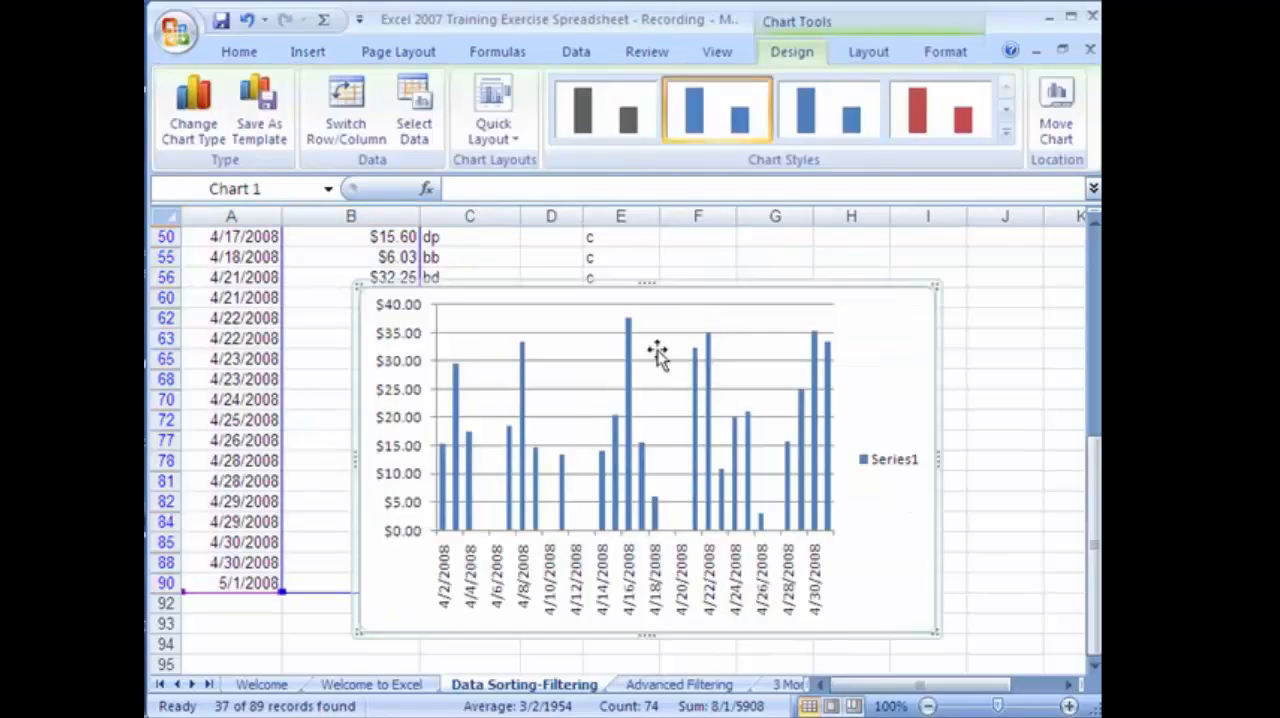
Move the column chart beside the first data rows and give it the red bevelled chart style.
{"action": "left_click_drag", "start_coordinate": [662, 290], "coordinate": [768, 246]}
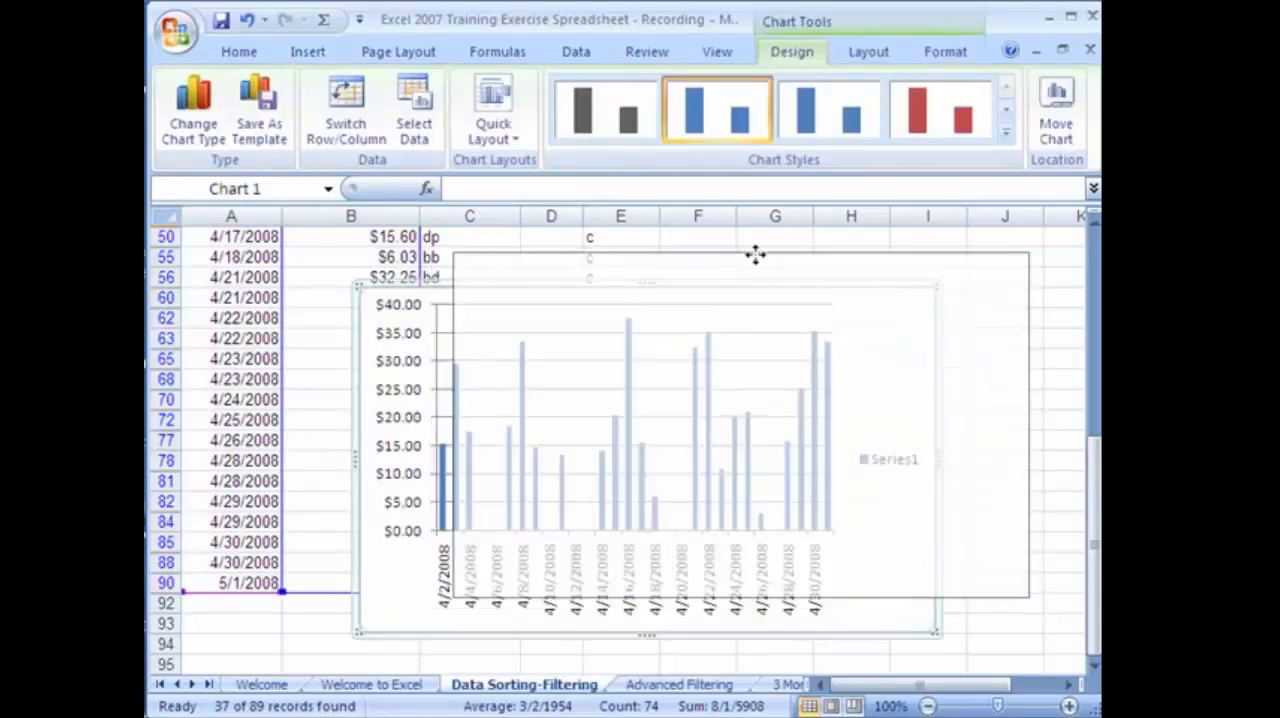
{"action": "mouse_move", "coordinate": [864, 173]}
{"action": "left_mouse_down"}
{"action": "mouse_move", "coordinate": [839, 173]}
{"action": "mouse_move", "coordinate": [839, 154]}
{"action": "mouse_move", "coordinate": [839, 193]}
{"action": "mouse_move", "coordinate": [877, 209]}
{"action": "mouse_move", "coordinate": [870, 196]}
{"action": "left_mouse_up"}
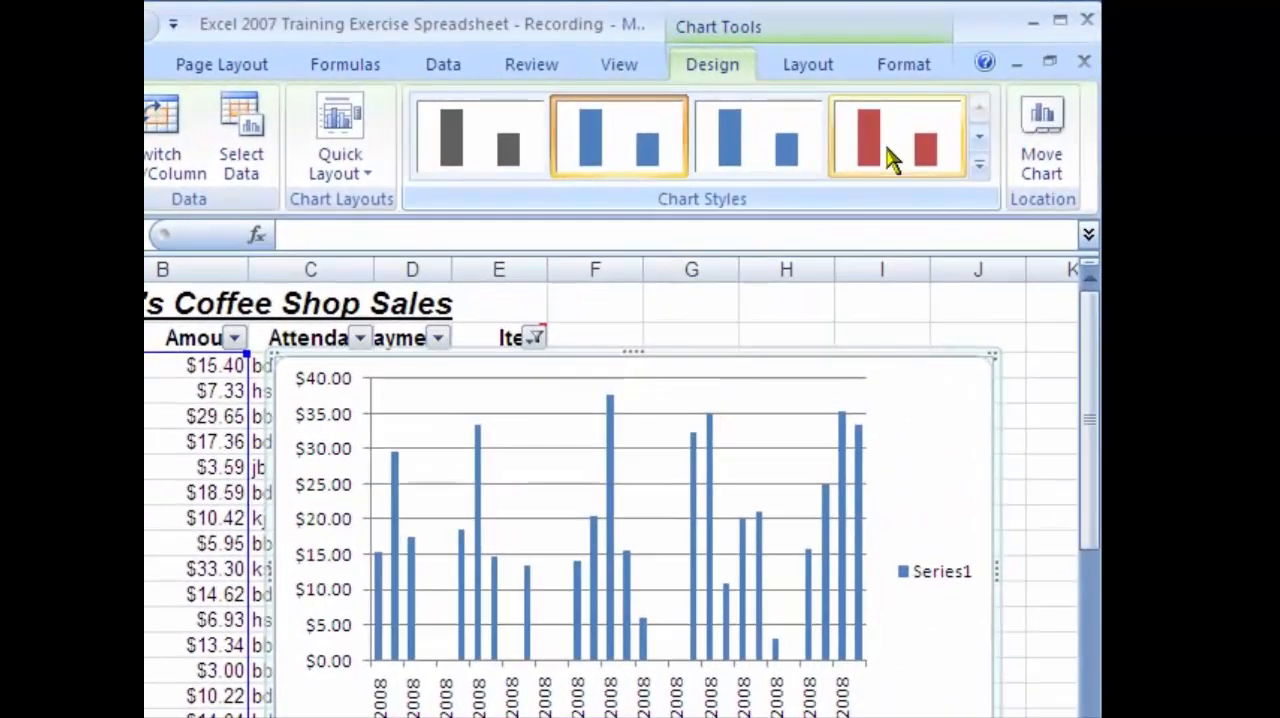
{"action": "left_click", "coordinate": [938, 128]}
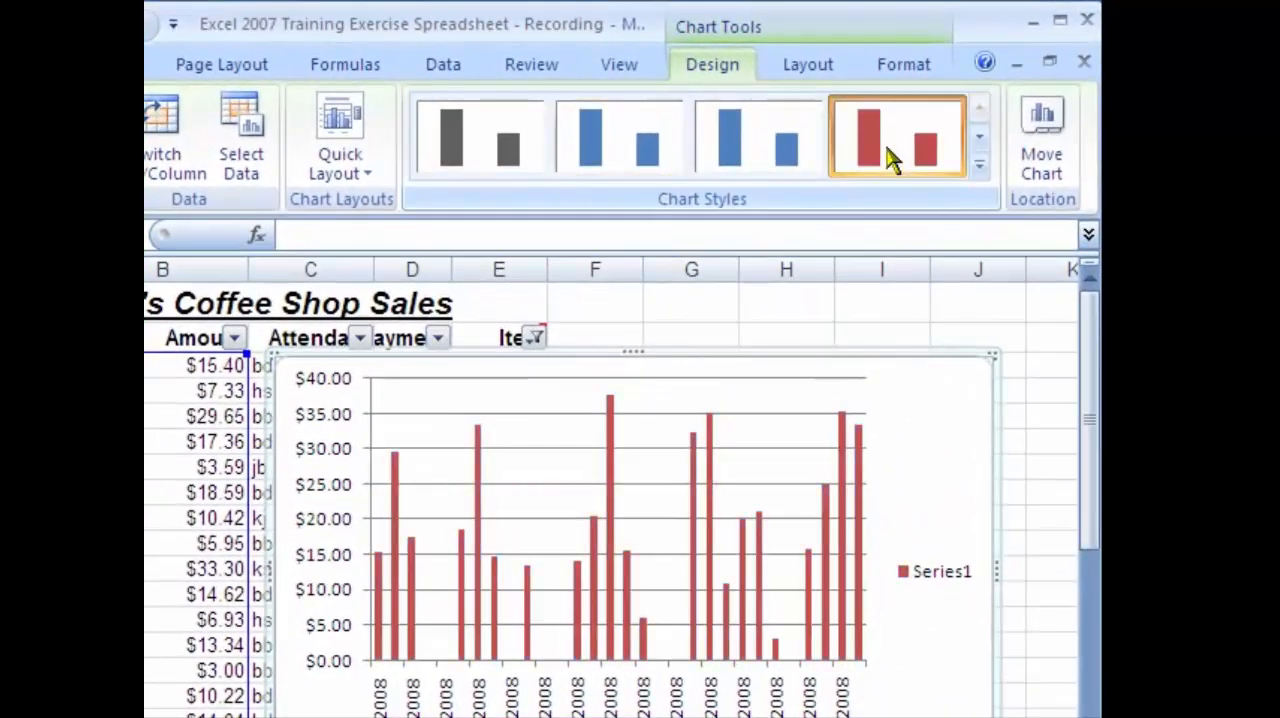
{"action": "left_click", "coordinate": [979, 165]}
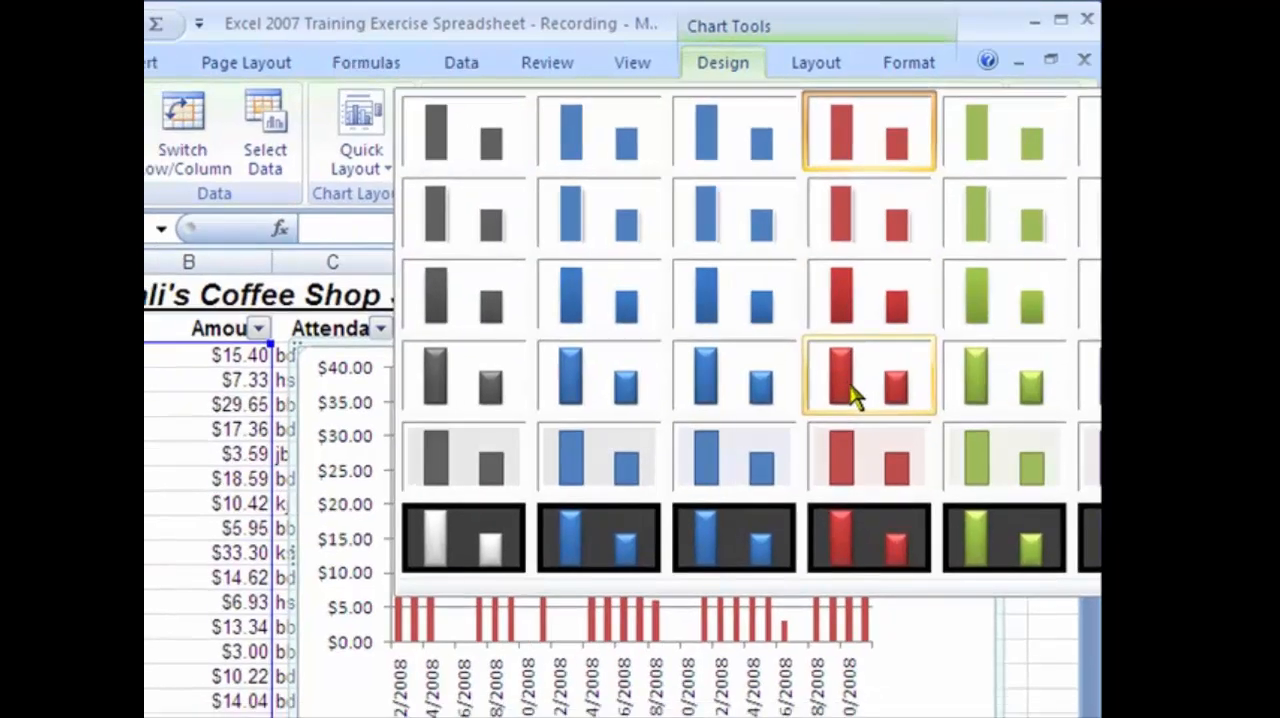
{"action": "left_click", "coordinate": [837, 425]}
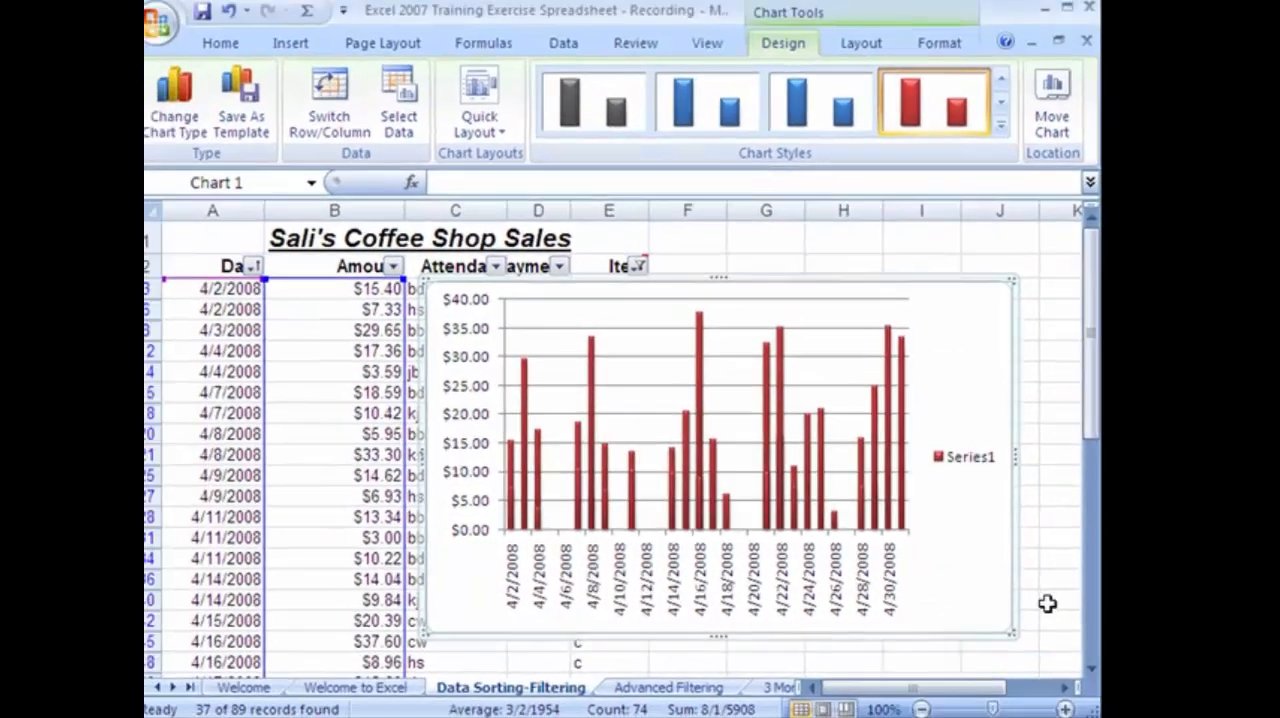
Try to insert a basic 2-D line chart while the column chart is still selected, and undo the change.
{"action": "scroll", "coordinate": [1093, 676], "scroll_direction": "down", "scroll_amount": 3}
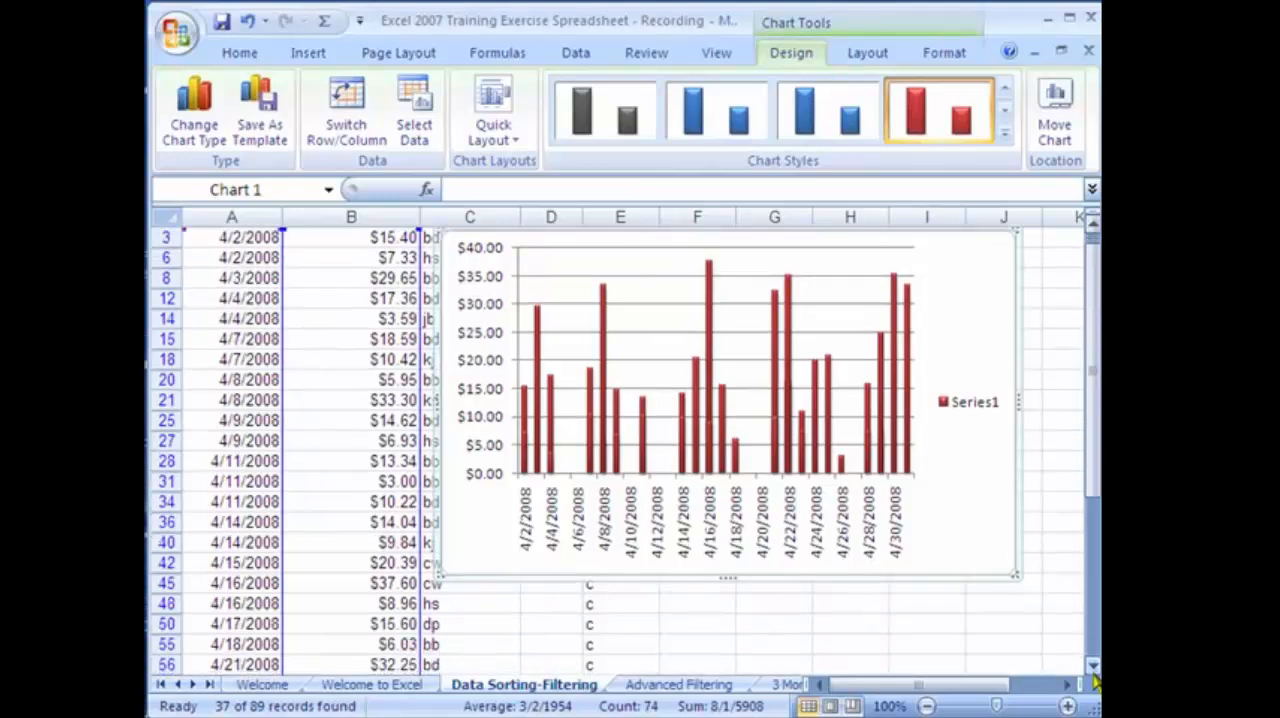
{"action": "scroll", "coordinate": [1095, 680], "scroll_direction": "down", "scroll_amount": 3}
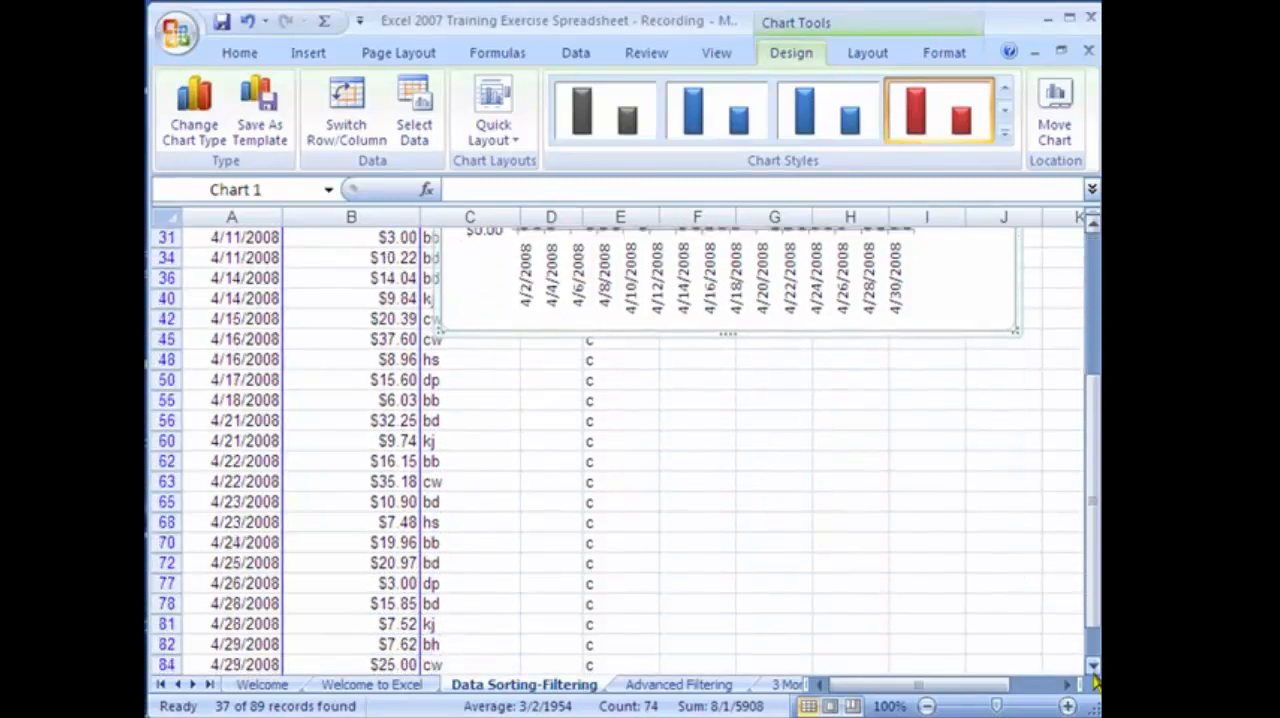
{"action": "left_click", "coordinate": [307, 56]}
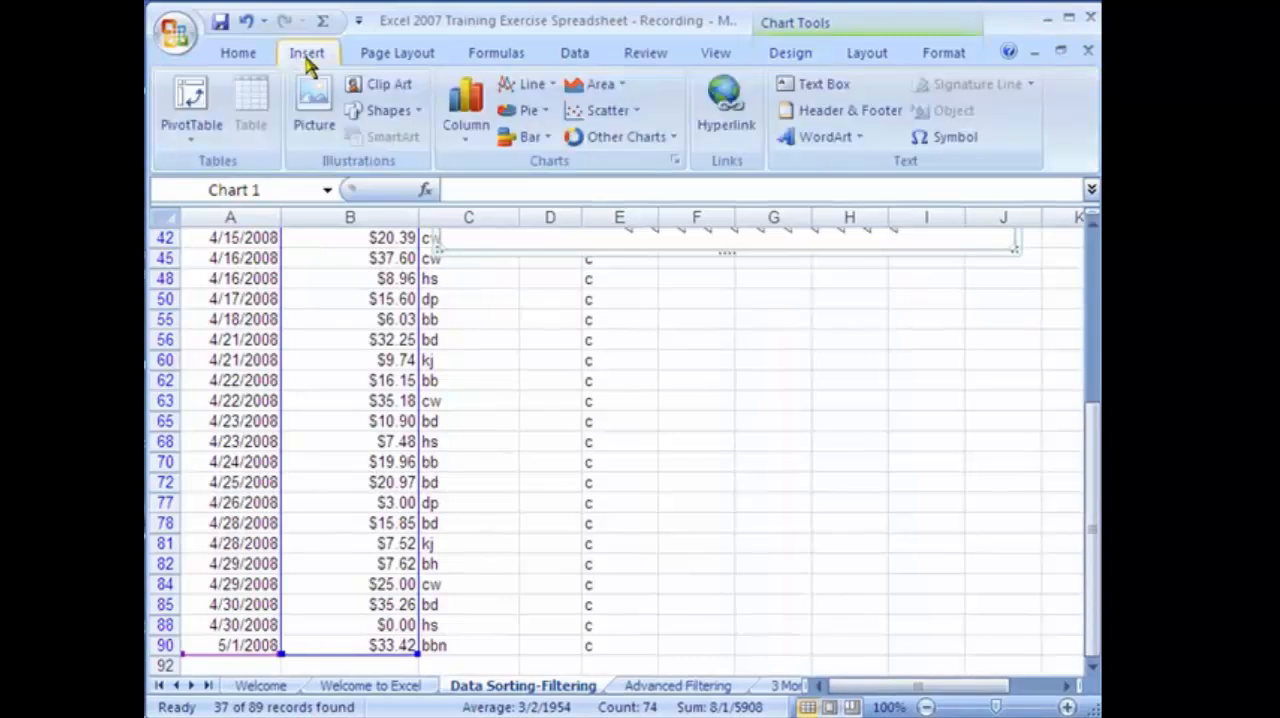
{"action": "left_click", "coordinate": [553, 90]}
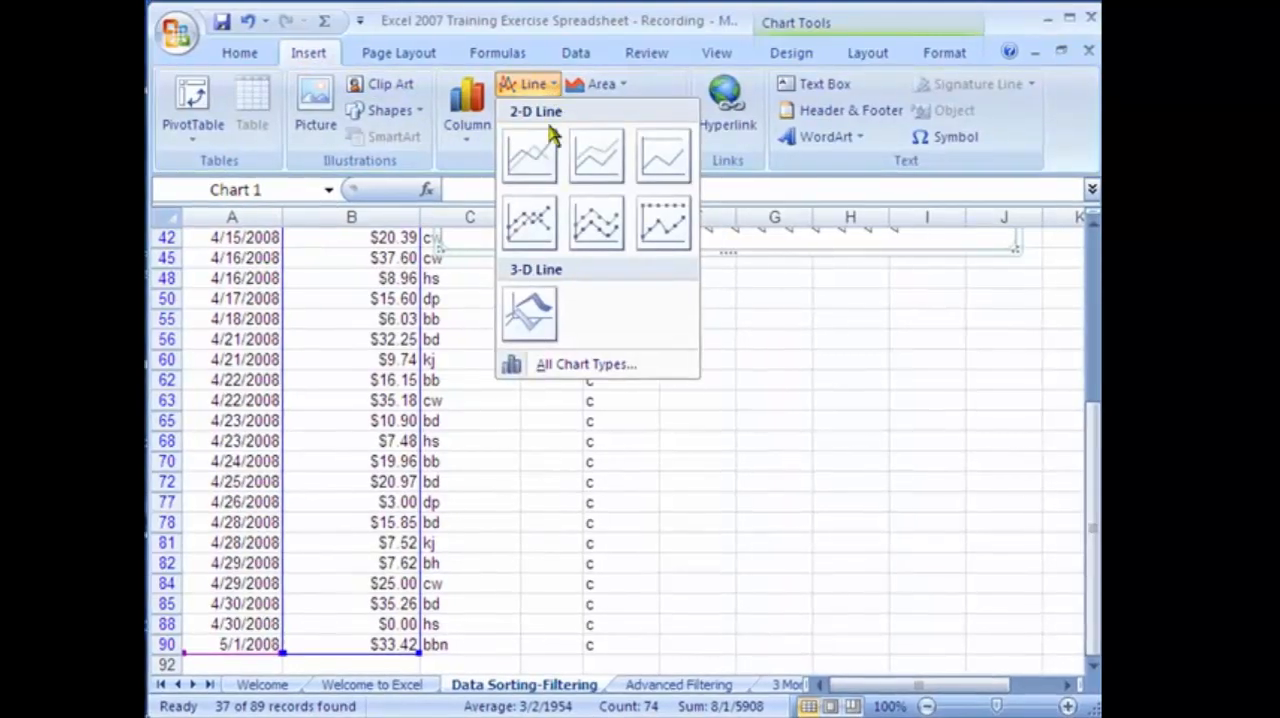
{"action": "left_click", "coordinate": [530, 155]}
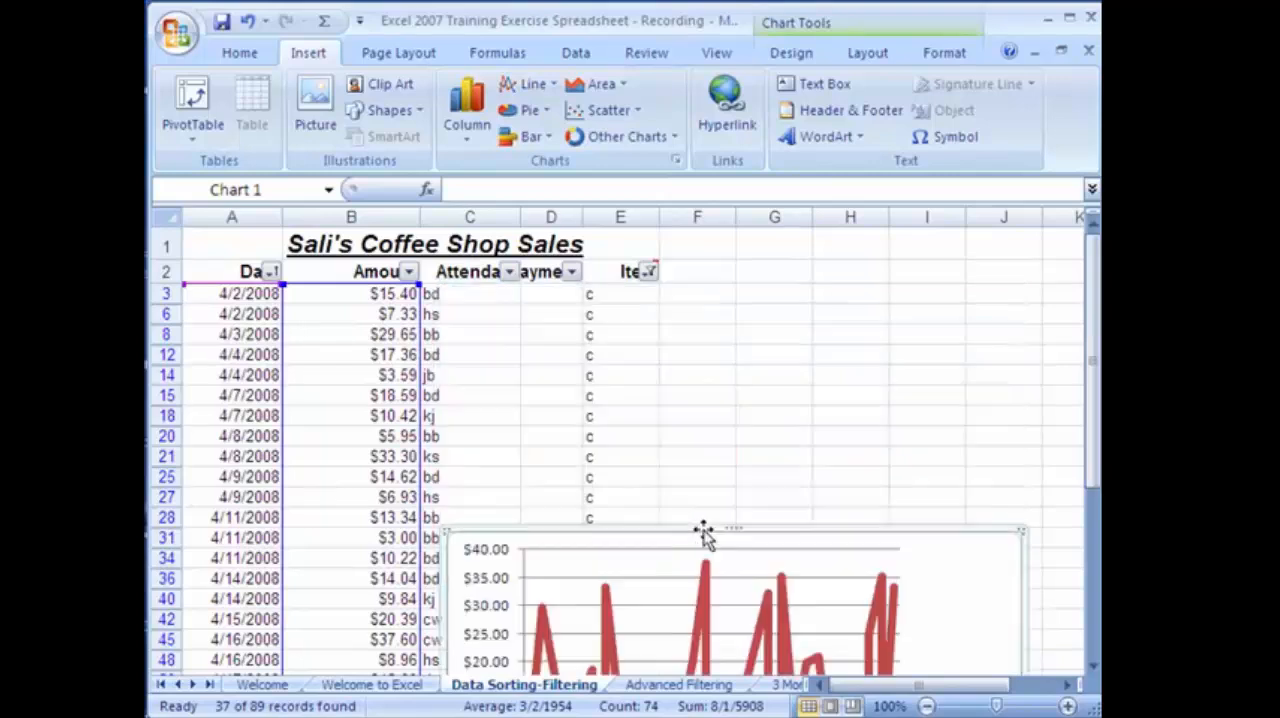
{"action": "left_click", "coordinate": [1093, 666]}
{"action": "left_click", "coordinate": [1093, 668]}
{"action": "left_click", "coordinate": [1093, 668]}
{"action": "left_click", "coordinate": [1093, 668]}
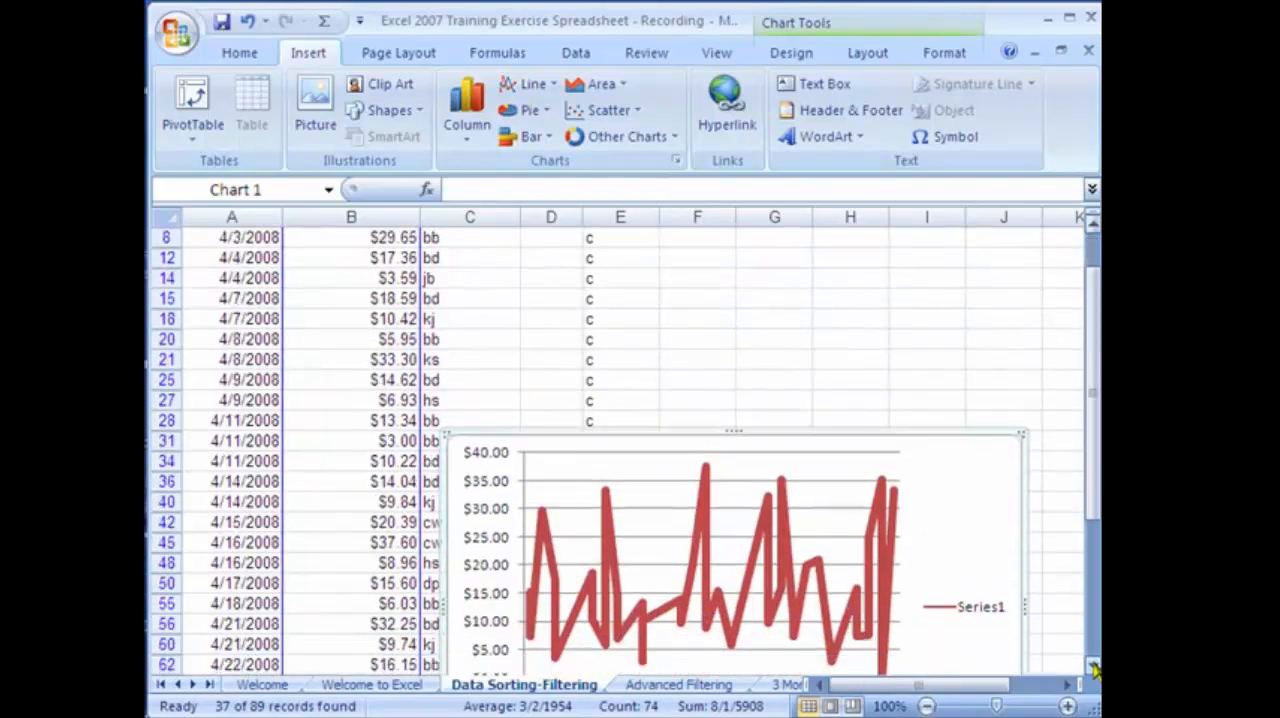
{"action": "left_click", "coordinate": [1093, 668]}
{"action": "left_click", "coordinate": [1093, 668]}
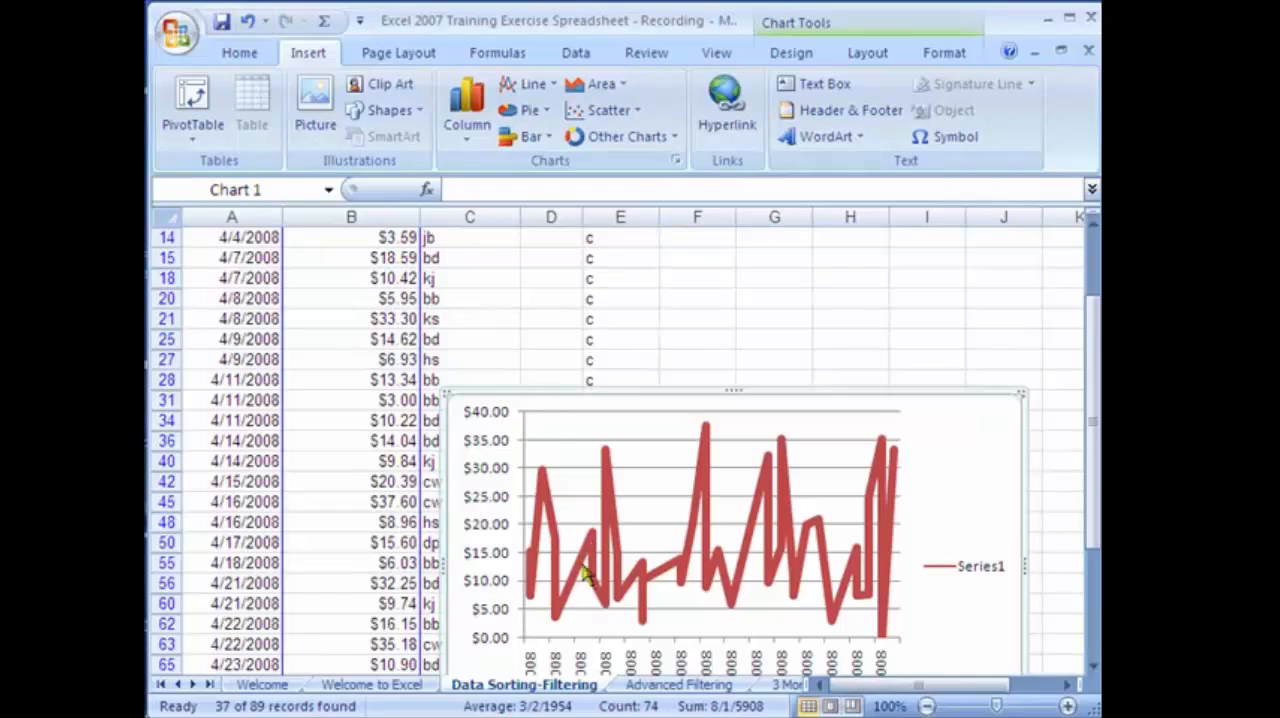
{"action": "left_click", "coordinate": [247, 22]}
Insert a separate basic 2-D line chart from the filtered dates and amounts in A3:B90.
{"action": "left_click", "coordinate": [483, 518]}
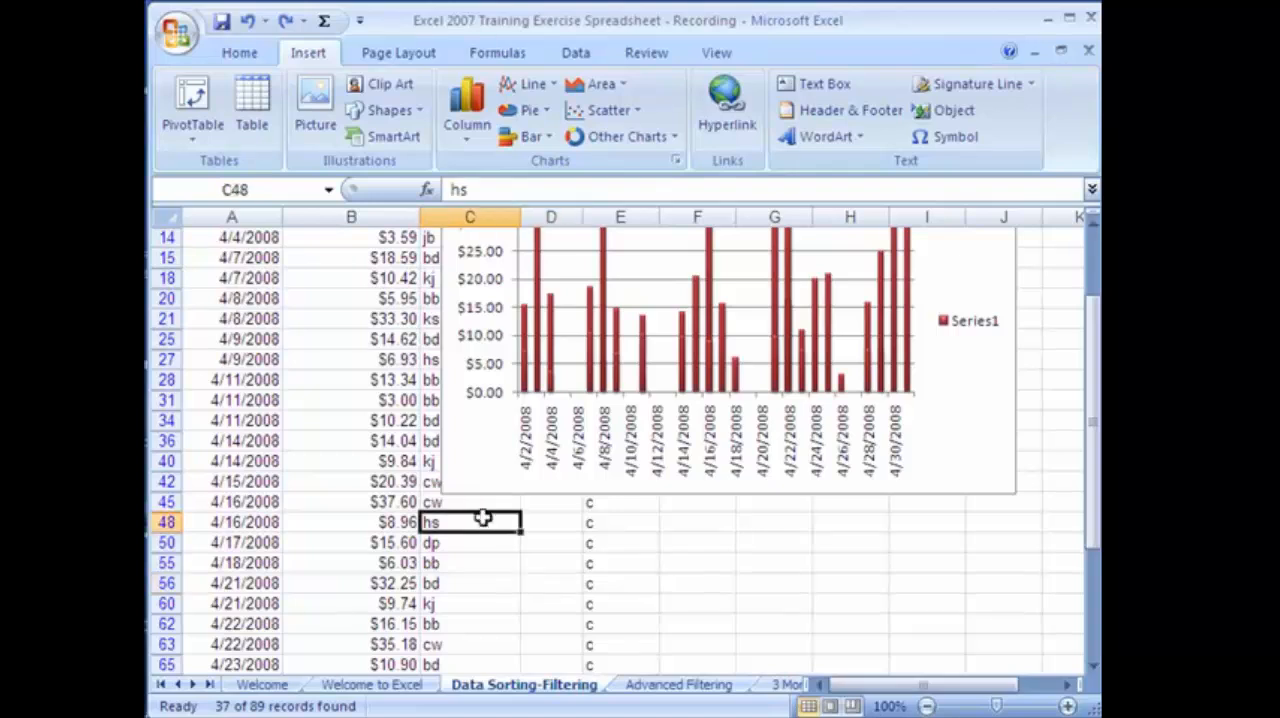
{"action": "left_click", "coordinate": [1093, 226]}
{"action": "left_click", "coordinate": [1093, 226]}
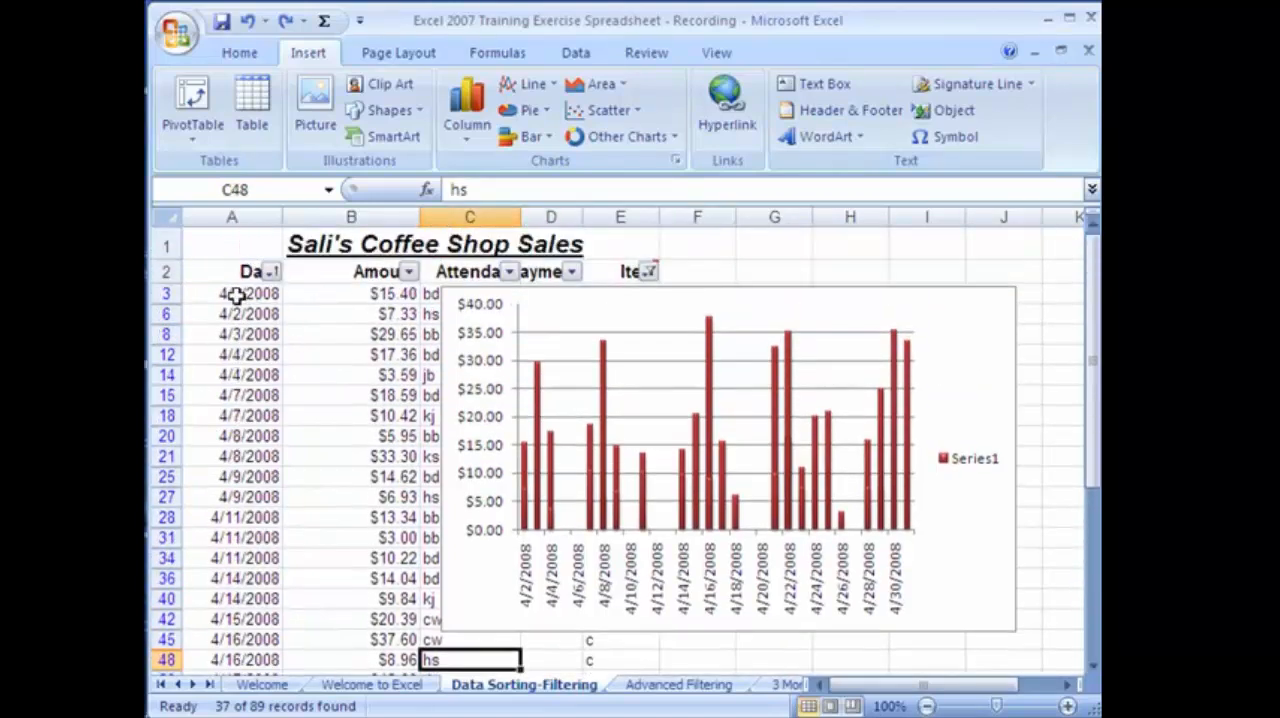
{"action": "left_click_drag", "start_coordinate": [249, 294], "coordinate": [353, 543]}
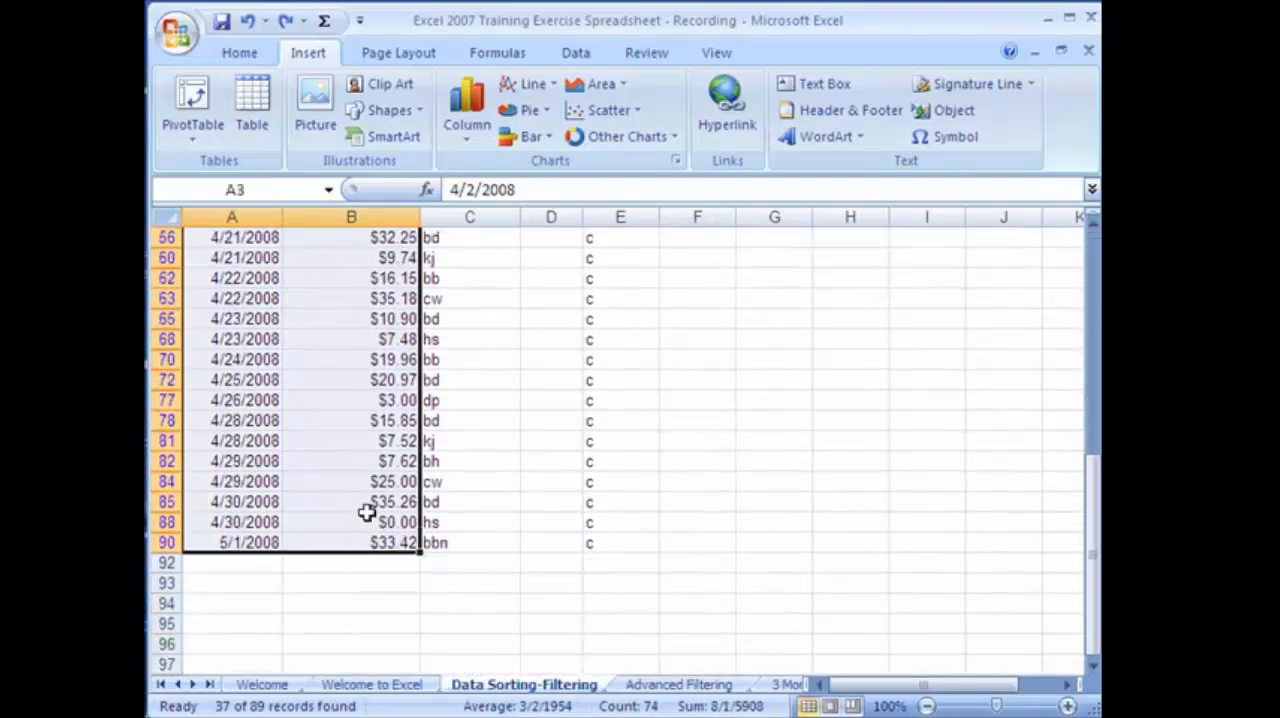
{"action": "left_click", "coordinate": [551, 87]}
{"action": "left_click", "coordinate": [527, 155]}
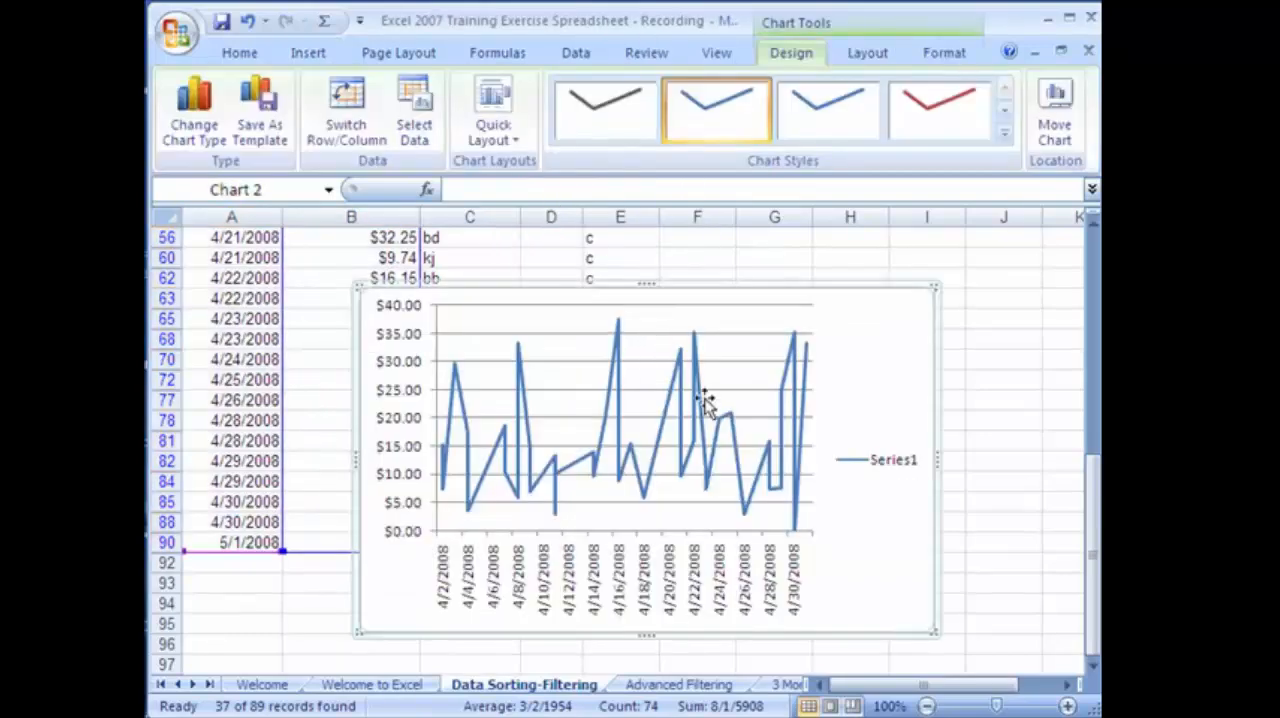
Place the line chart directly below the column chart, aligned with its edges.
{"action": "left_click", "coordinate": [1093, 223]}
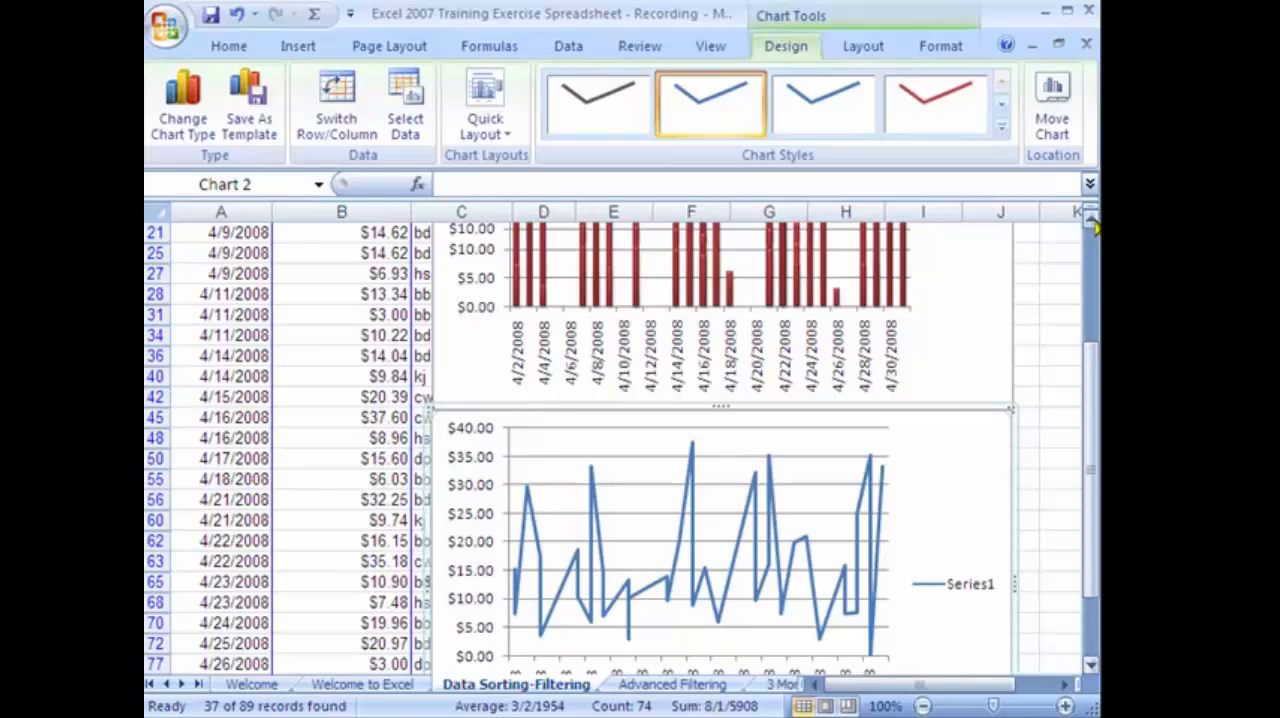
{"action": "left_click", "coordinate": [1093, 223]}
{"action": "left_click", "coordinate": [1093, 223]}
{"action": "left_click", "coordinate": [1093, 223]}
{"action": "left_click", "coordinate": [1093, 223]}
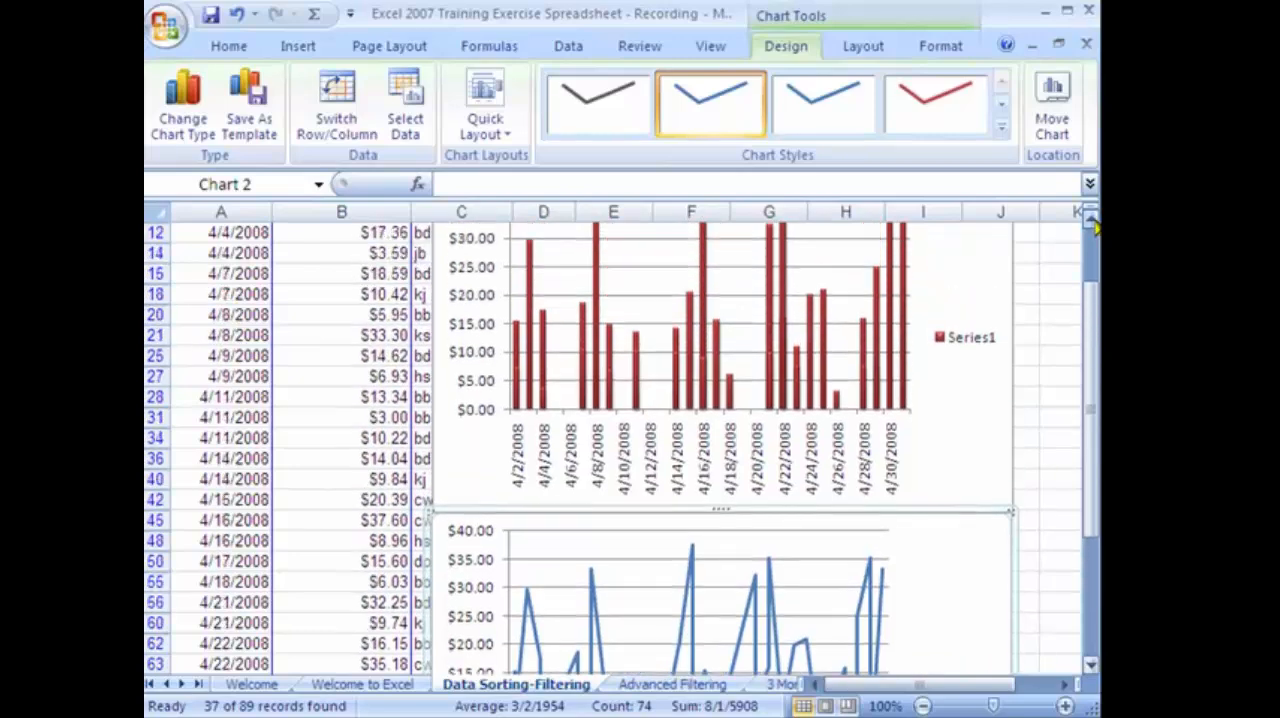
{"action": "left_click", "coordinate": [1093, 223]}
{"action": "left_click", "coordinate": [1093, 223]}
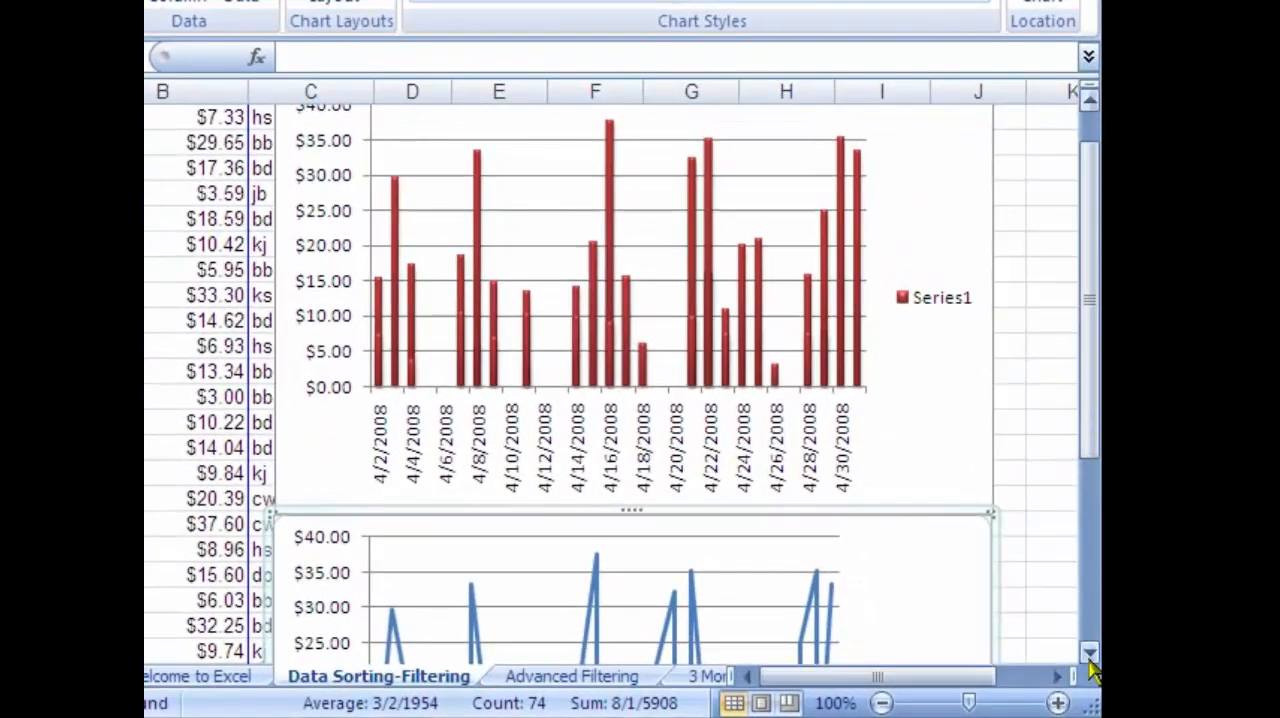
Compare how the column chart and the line chart show the daily sales amounts.
{"action": "left_click", "coordinate": [1090, 664]}
{"action": "left_click", "coordinate": [1090, 664]}
{"action": "left_click", "coordinate": [1090, 664]}
{"action": "left_click", "coordinate": [1090, 664]}
{"action": "left_click", "coordinate": [1090, 664]}
{"action": "left_click", "coordinate": [1090, 664]}
{"action": "left_click", "coordinate": [1090, 664]}
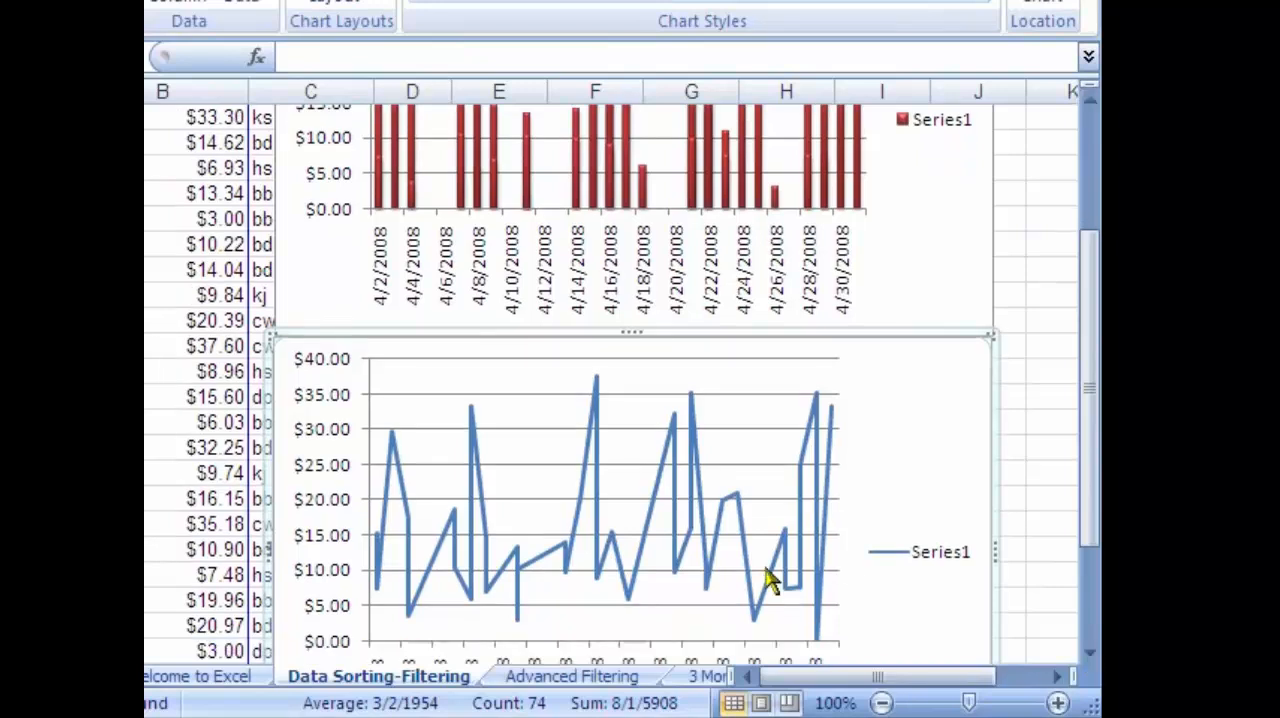
{"action": "left_click", "coordinate": [1090, 655]}
{"action": "left_click", "coordinate": [1090, 655]}
{"action": "left_click", "coordinate": [1090, 655]}
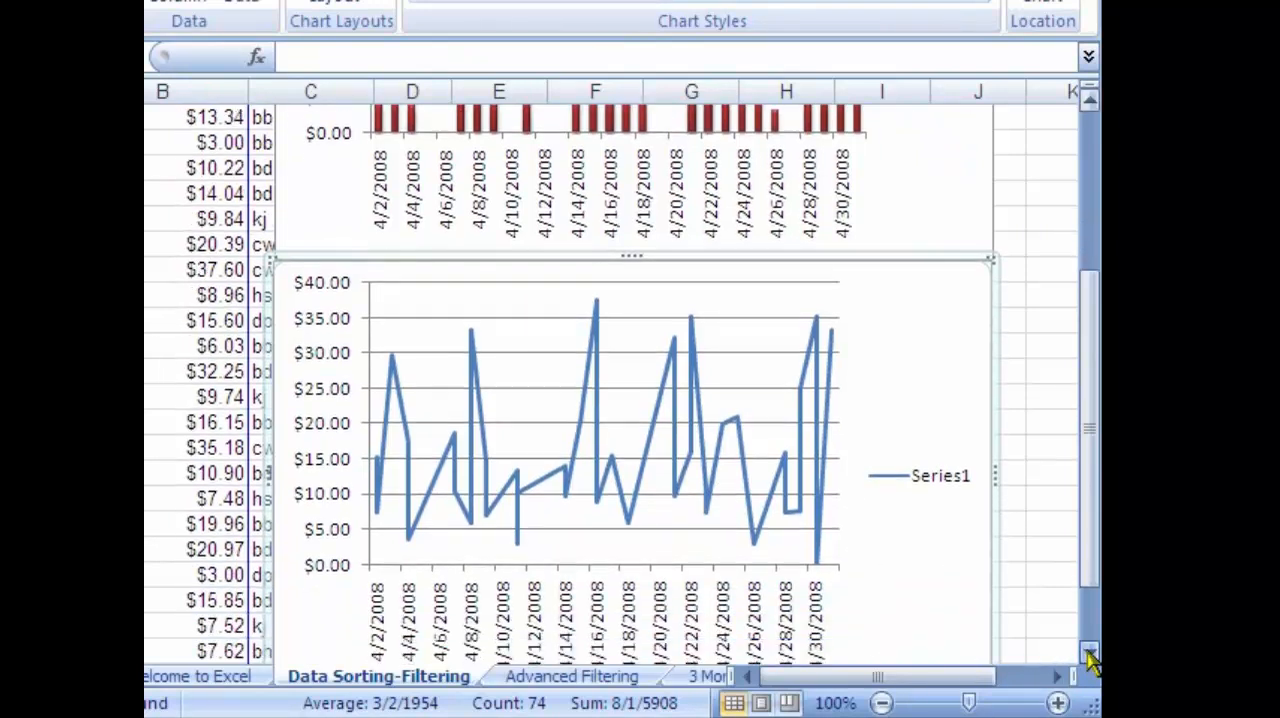
{"action": "left_click", "coordinate": [1090, 655]}
{"action": "left_click", "coordinate": [1090, 655]}
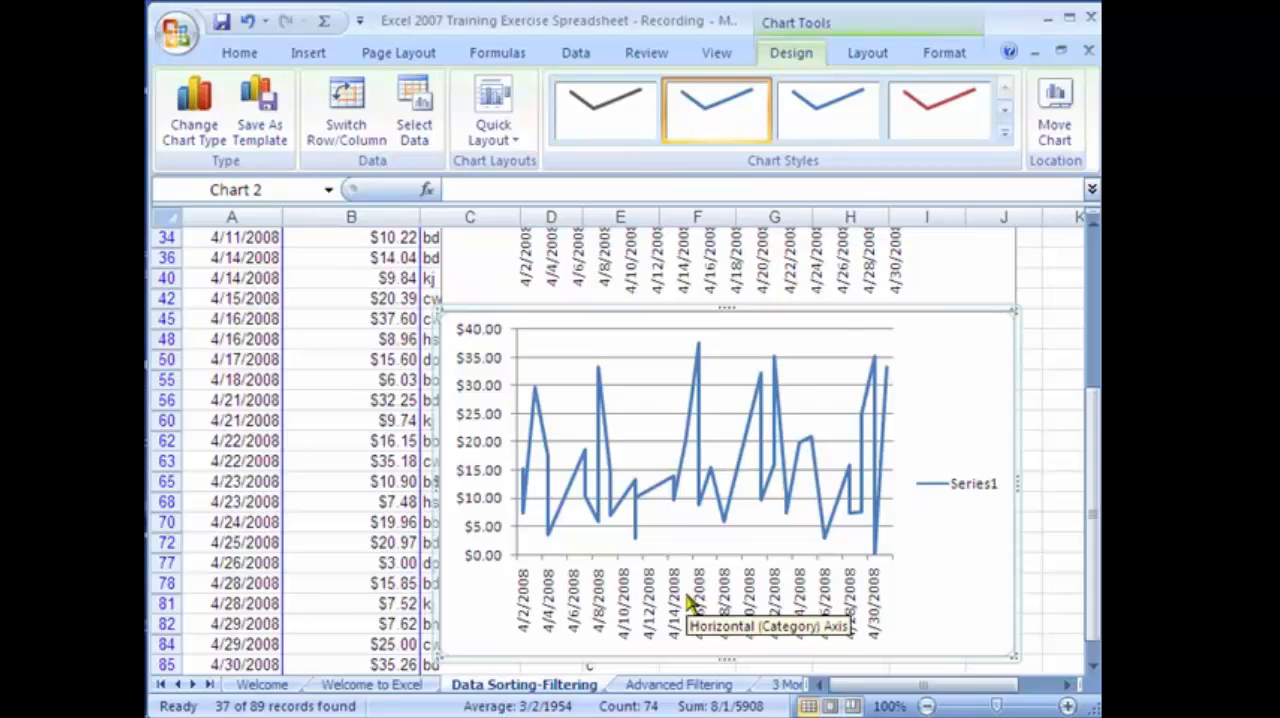
{"action": "scroll", "coordinate": [1051, 306], "scroll_direction": "up", "scroll_amount": 3}
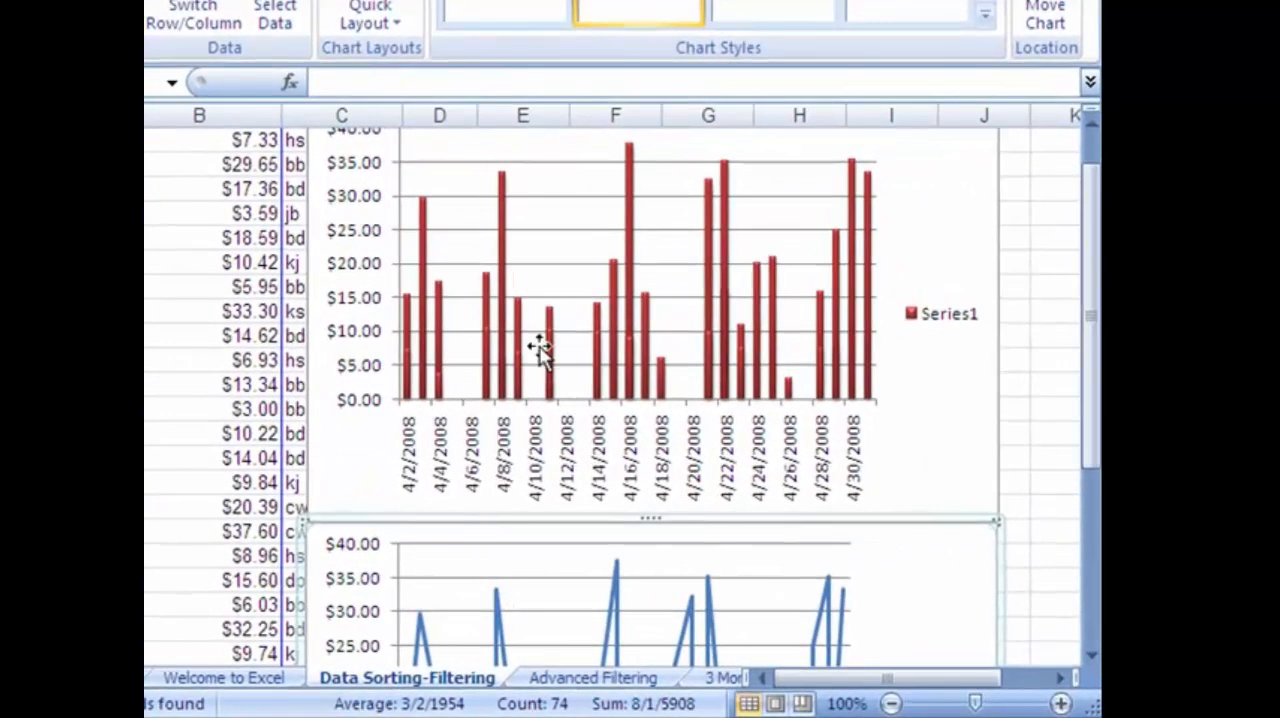
{"action": "left_click", "coordinate": [1092, 655]}
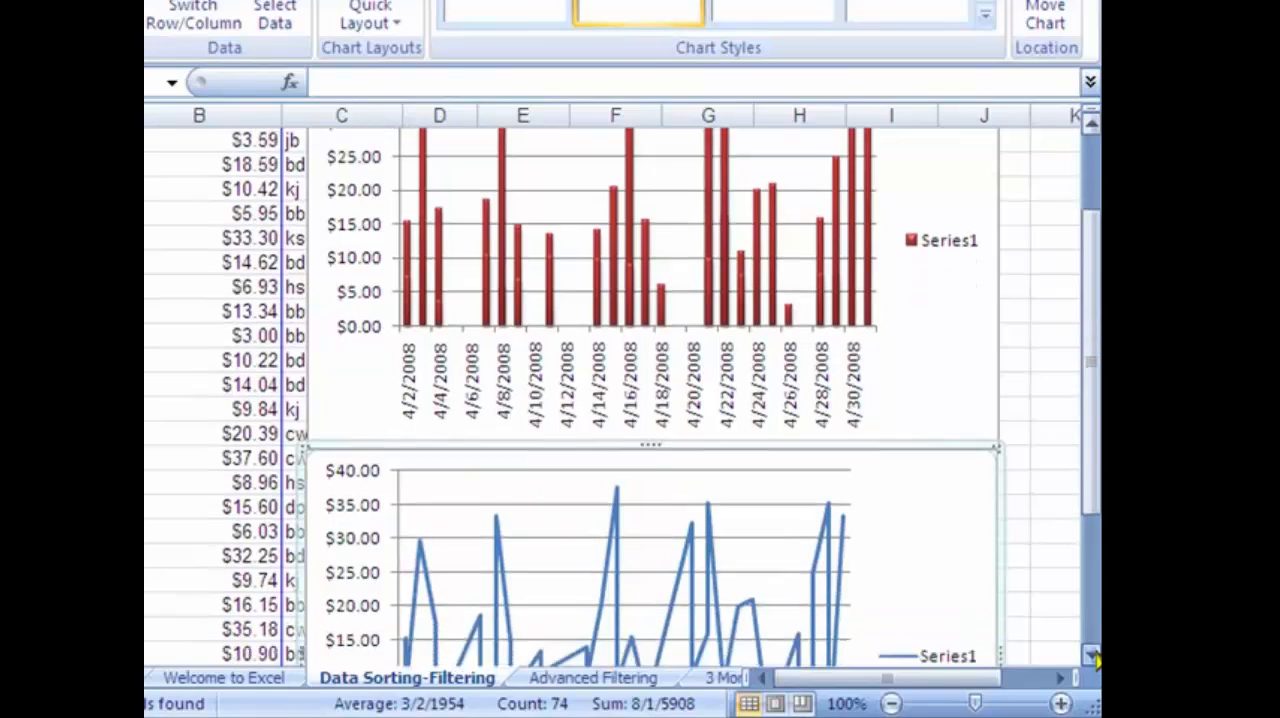
{"action": "left_click", "coordinate": [1095, 657]}
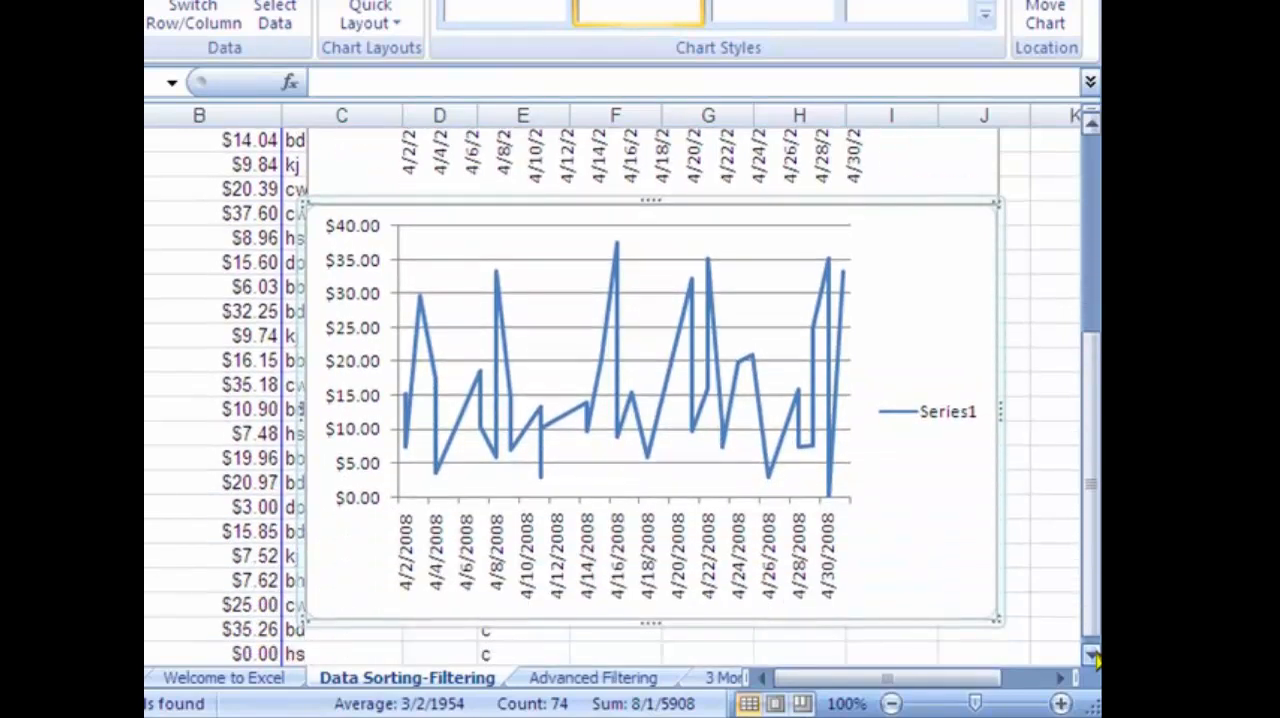
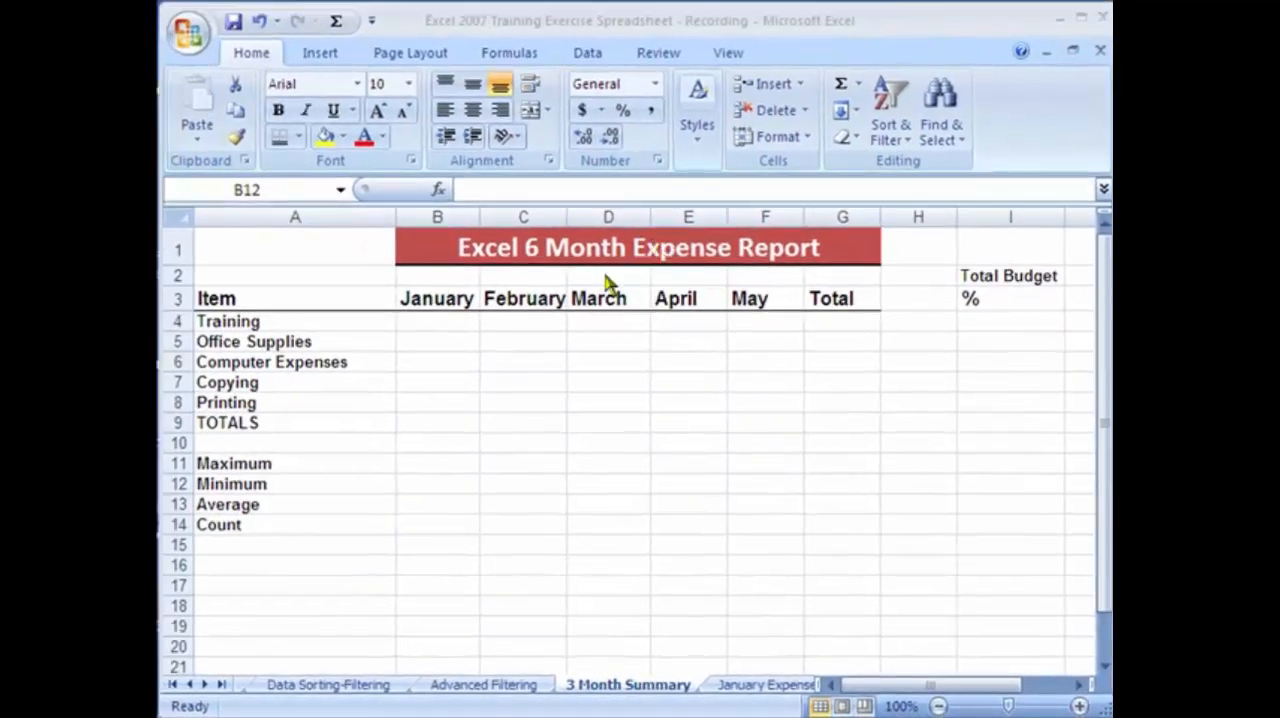
Examine the empty monthly cells on the 3 Month Summary sheet and the Training subtotal on the January Expenses sheet.
{"action": "left_click", "coordinate": [462, 324]}
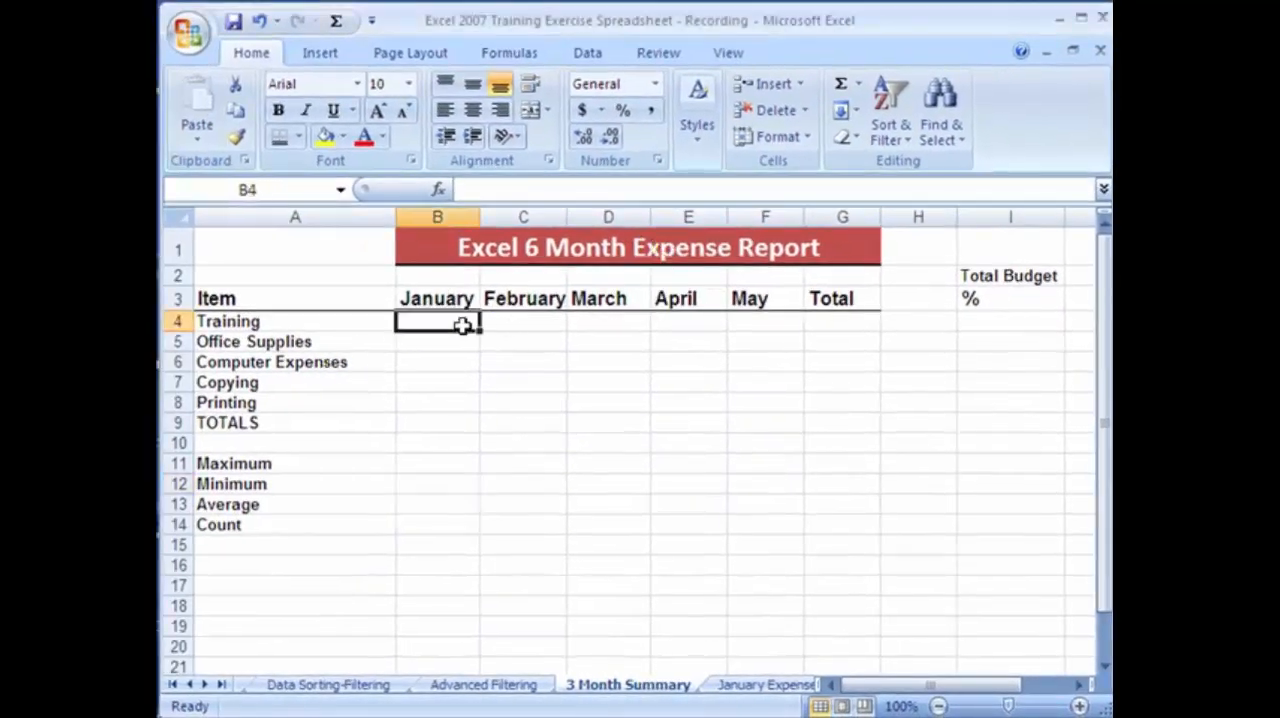
{"action": "left_click", "coordinate": [447, 342]}
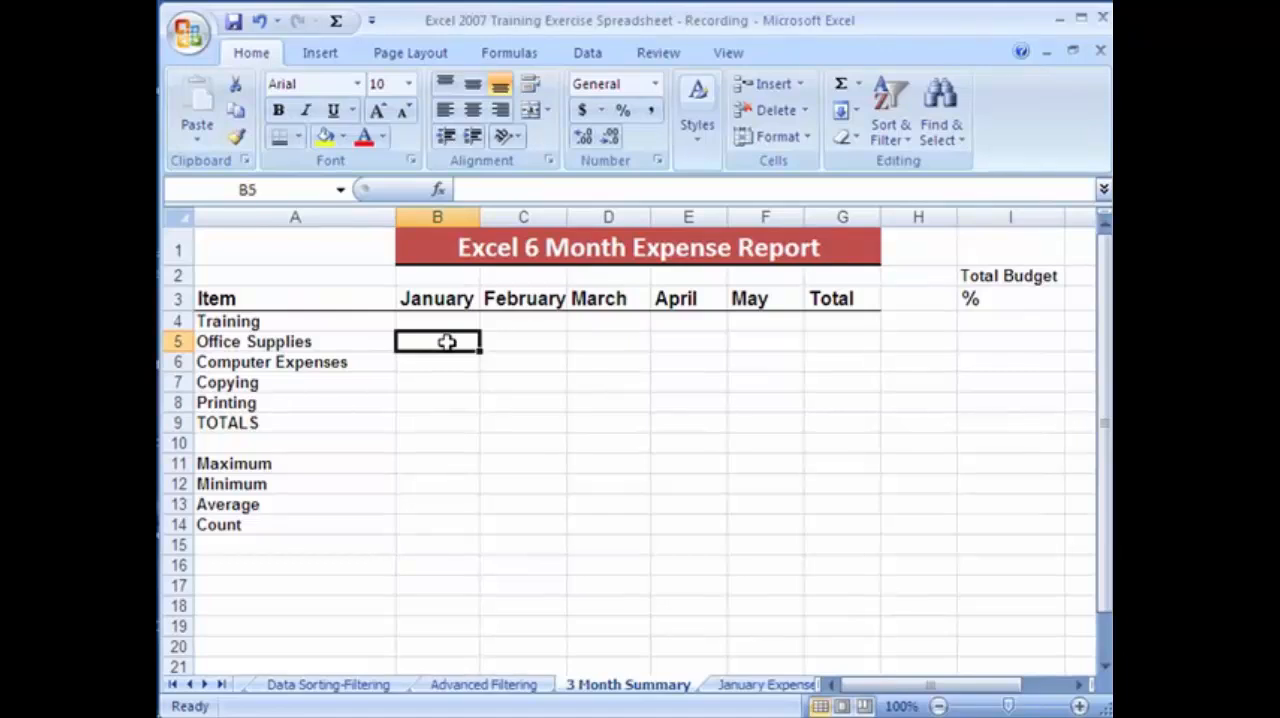
{"action": "left_click", "coordinate": [448, 364]}
{"action": "left_click", "coordinate": [442, 384]}
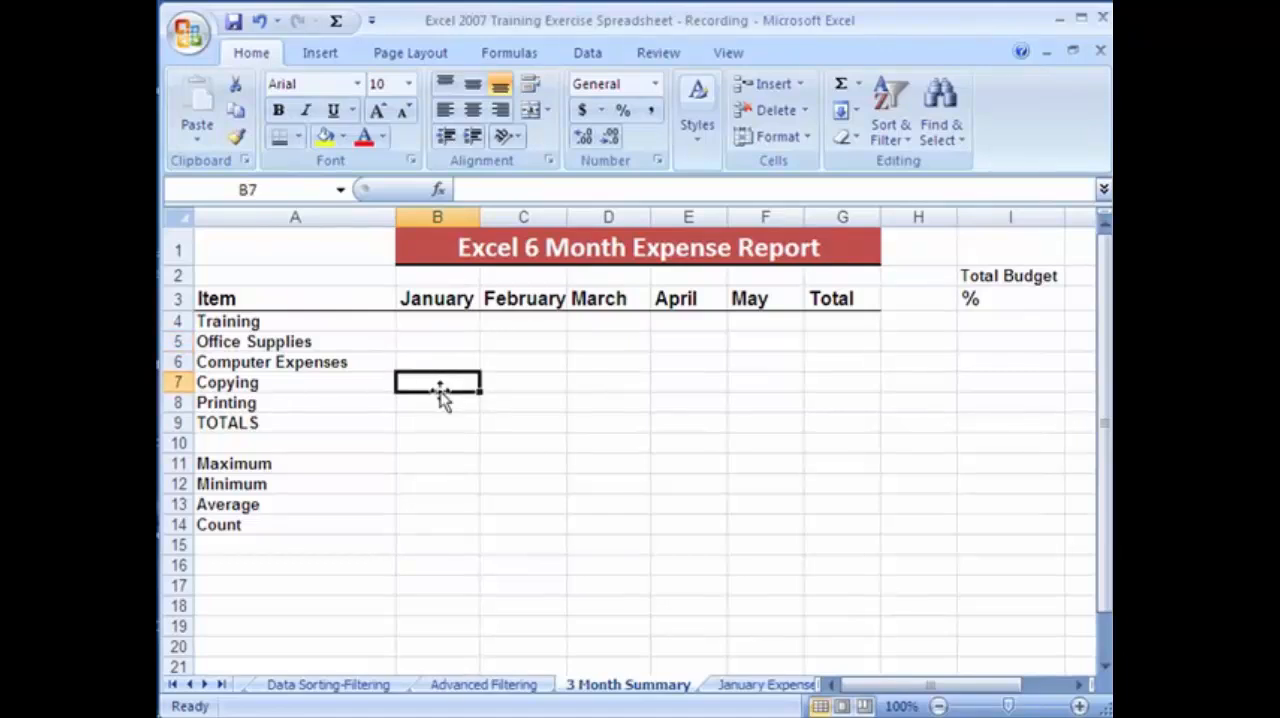
{"action": "left_click", "coordinate": [522, 322]}
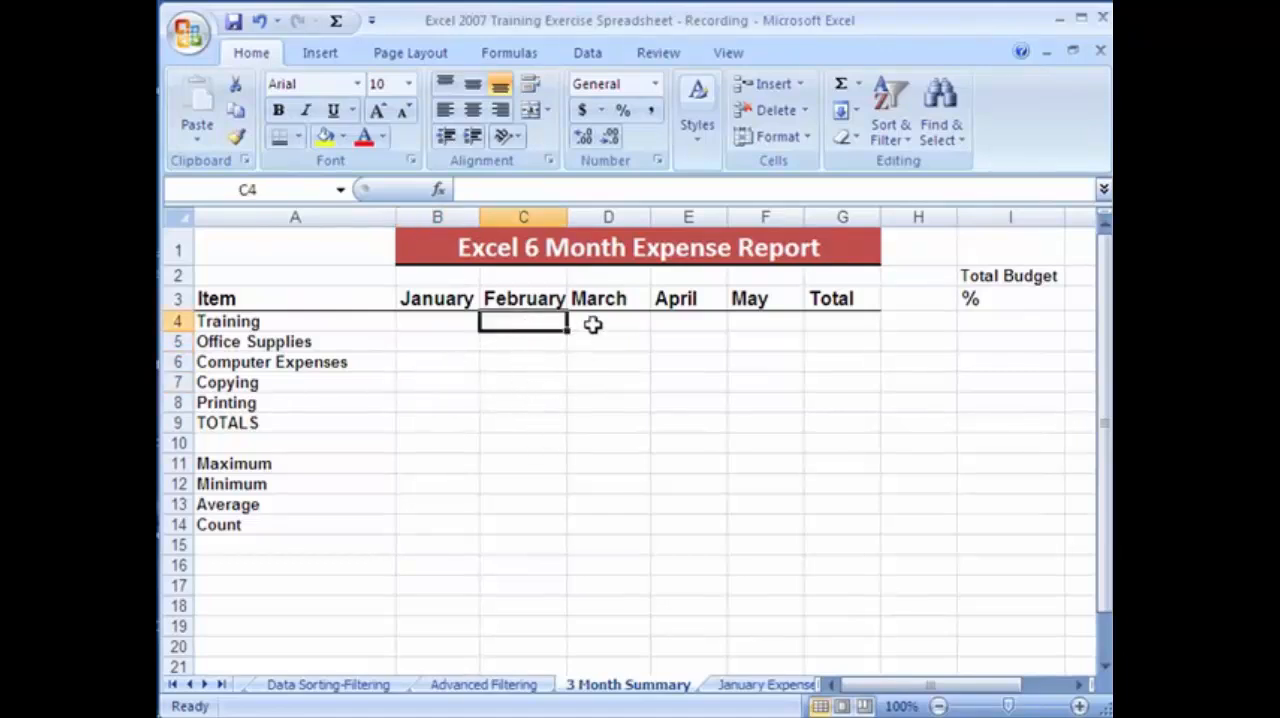
{"action": "left_click", "coordinate": [757, 690]}
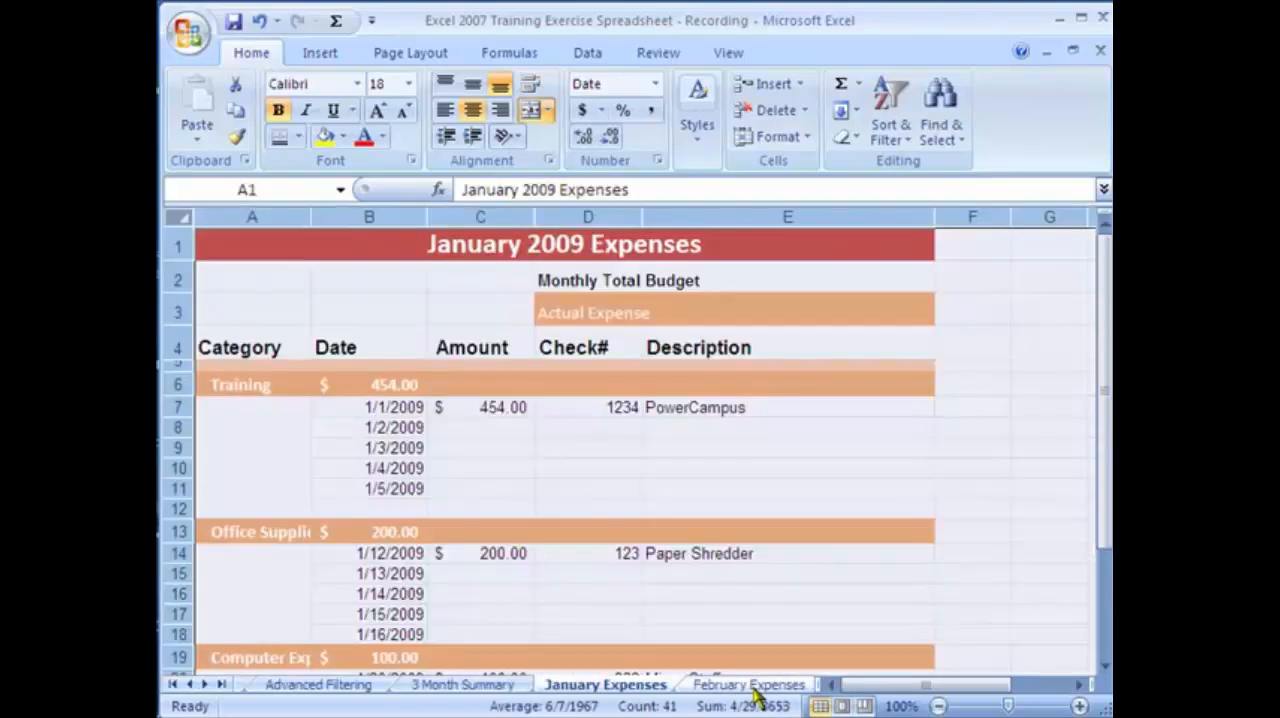
{"action": "left_click", "coordinate": [460, 425]}
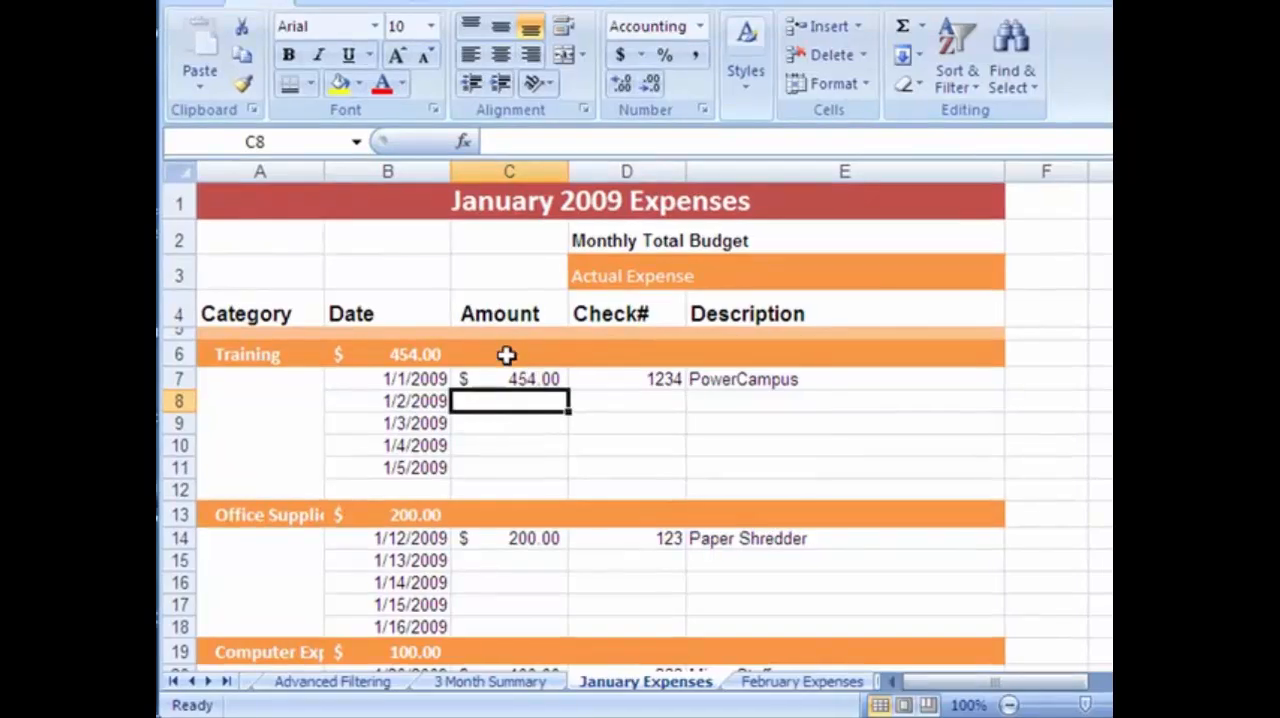
{"action": "left_click", "coordinate": [520, 378]}
{"action": "left_click", "coordinate": [422, 352]}
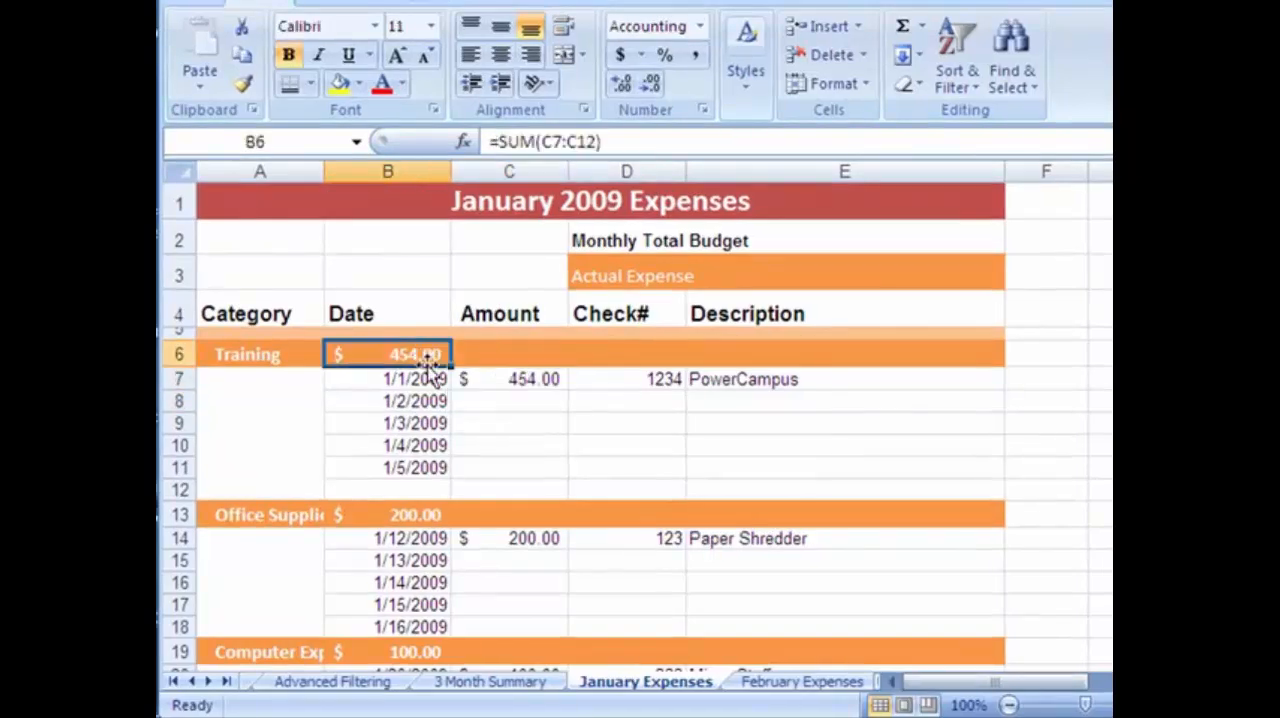
{"action": "left_click", "coordinate": [465, 685]}
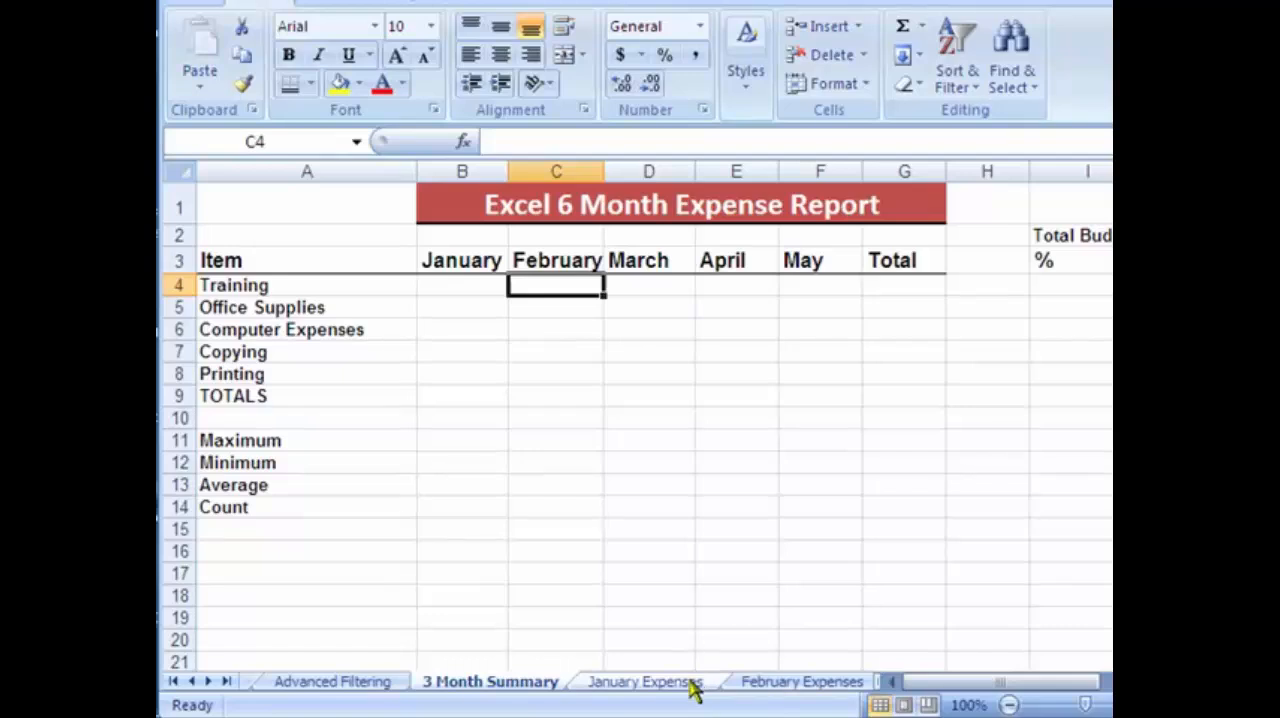
Review the date, amount, check number and description of the first Training entry on the January Expenses sheet.
{"action": "left_click", "coordinate": [646, 682]}
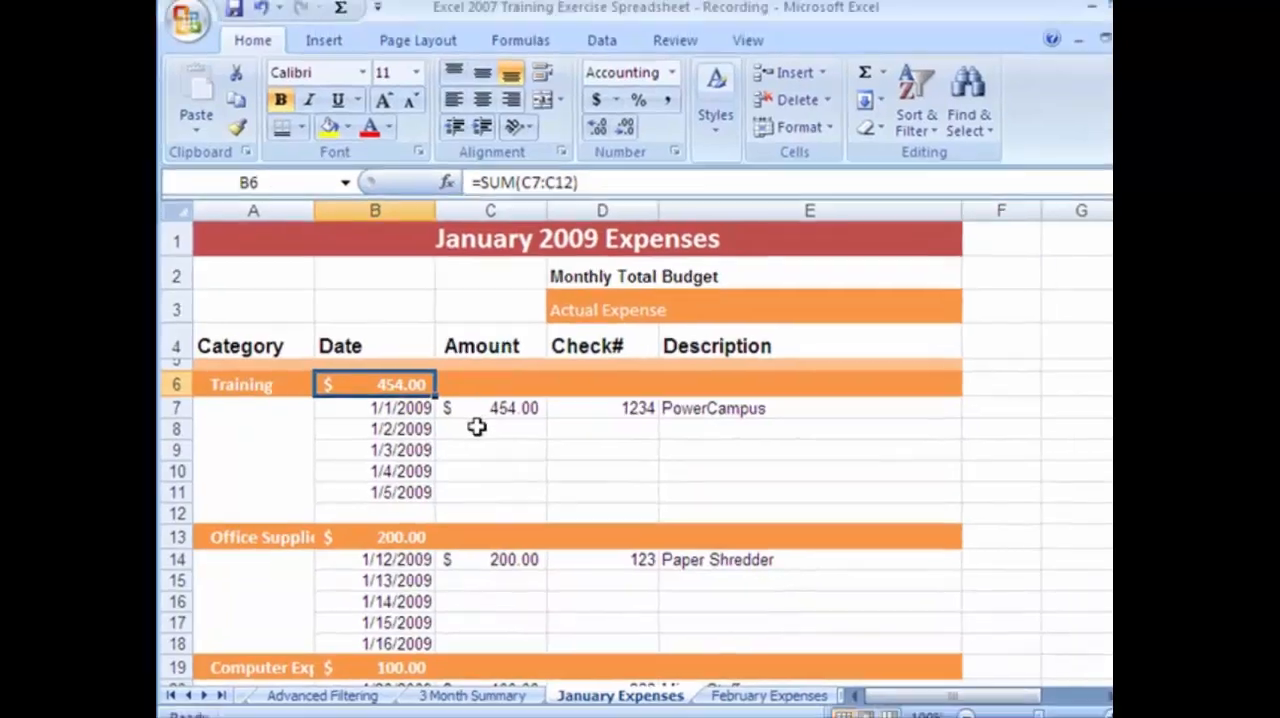
{"action": "left_click", "coordinate": [501, 399]}
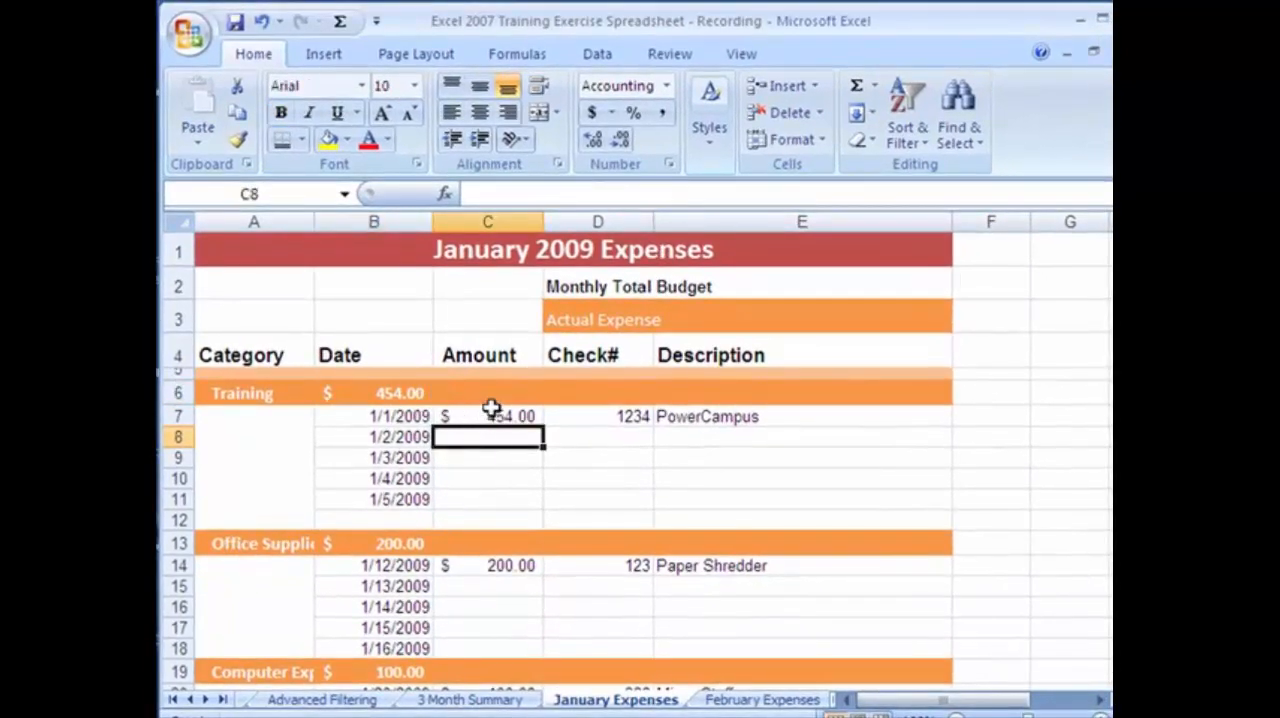
{"action": "left_click", "coordinate": [502, 416]}
{"action": "left_click", "coordinate": [417, 415]}
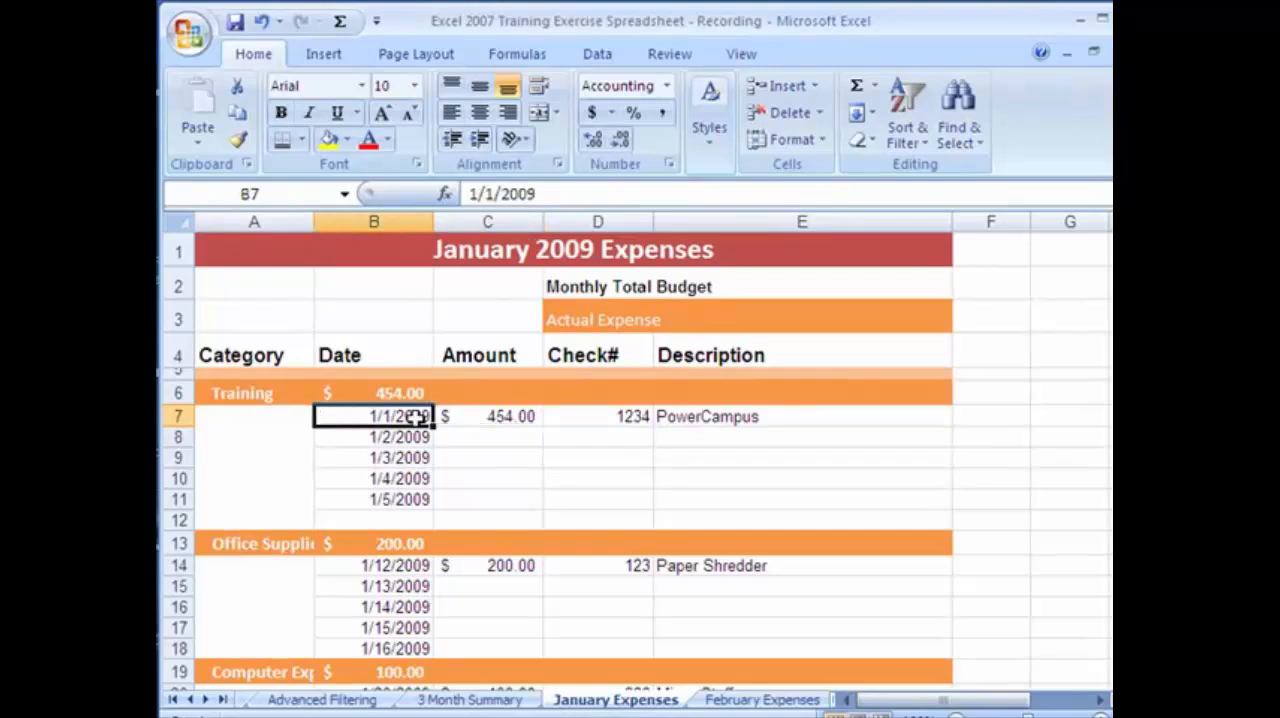
{"action": "left_click", "coordinate": [490, 417]}
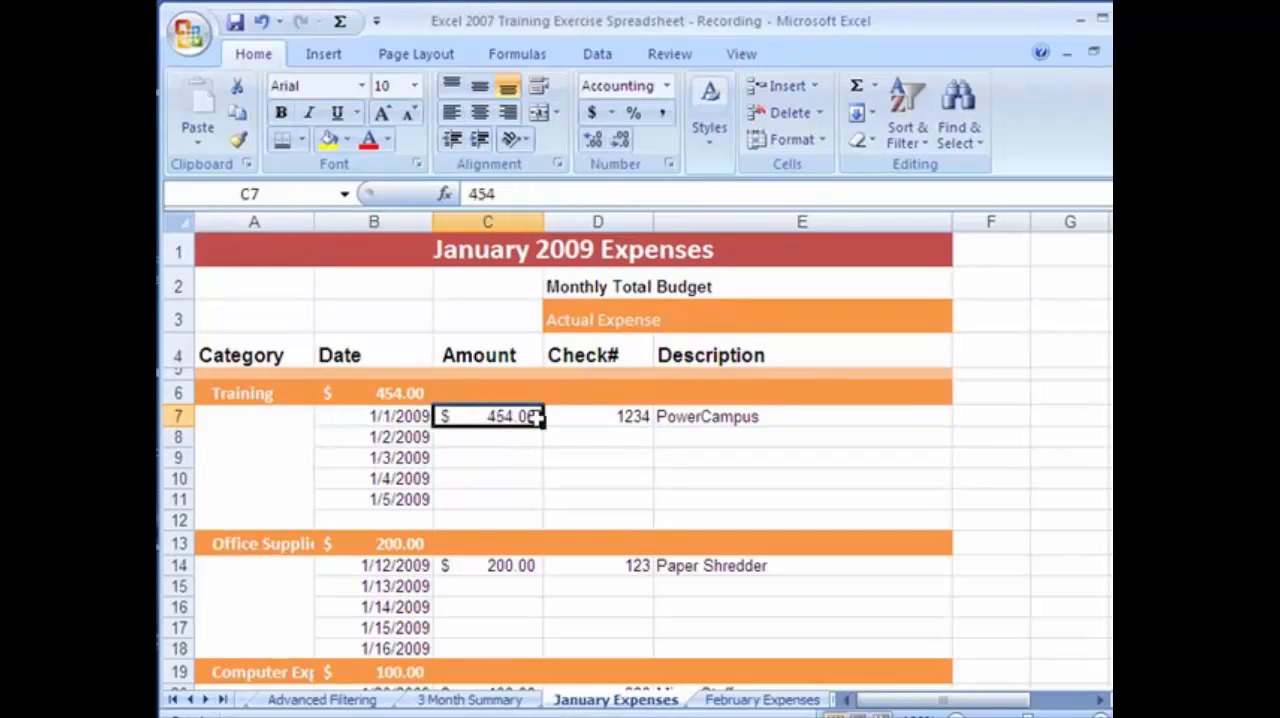
{"action": "left_click", "coordinate": [608, 417]}
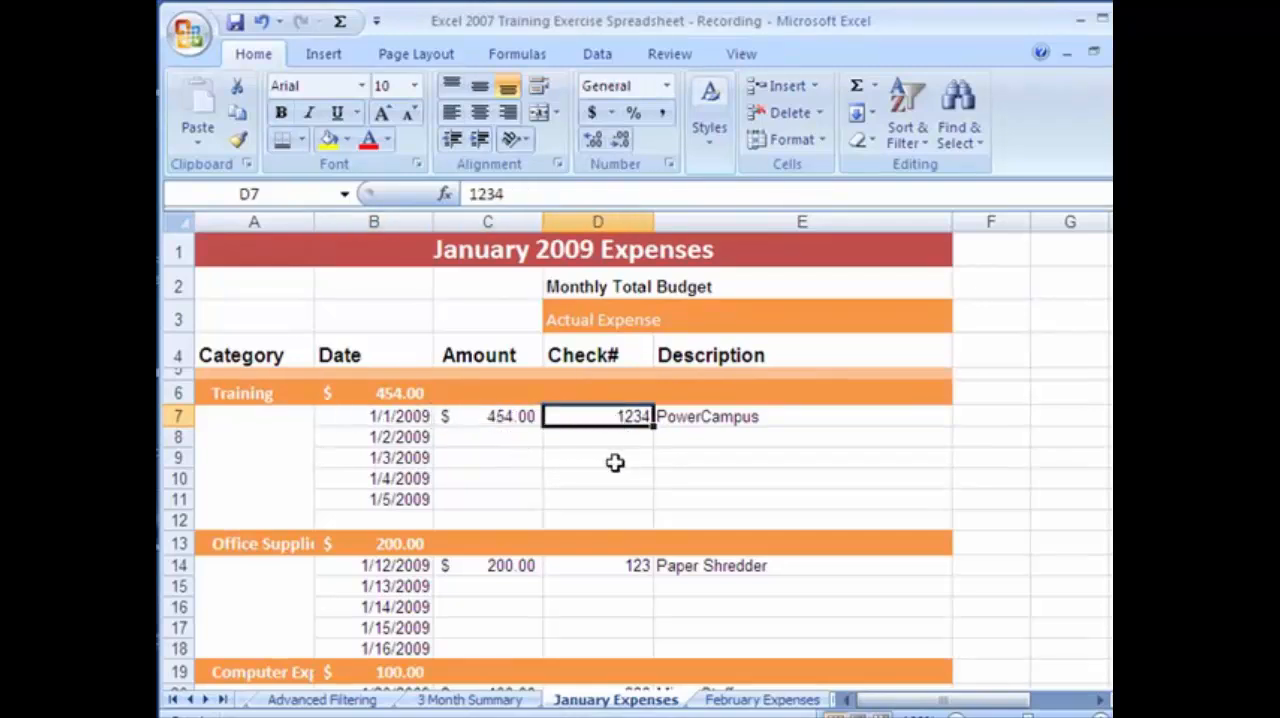
{"action": "left_click", "coordinate": [733, 424]}
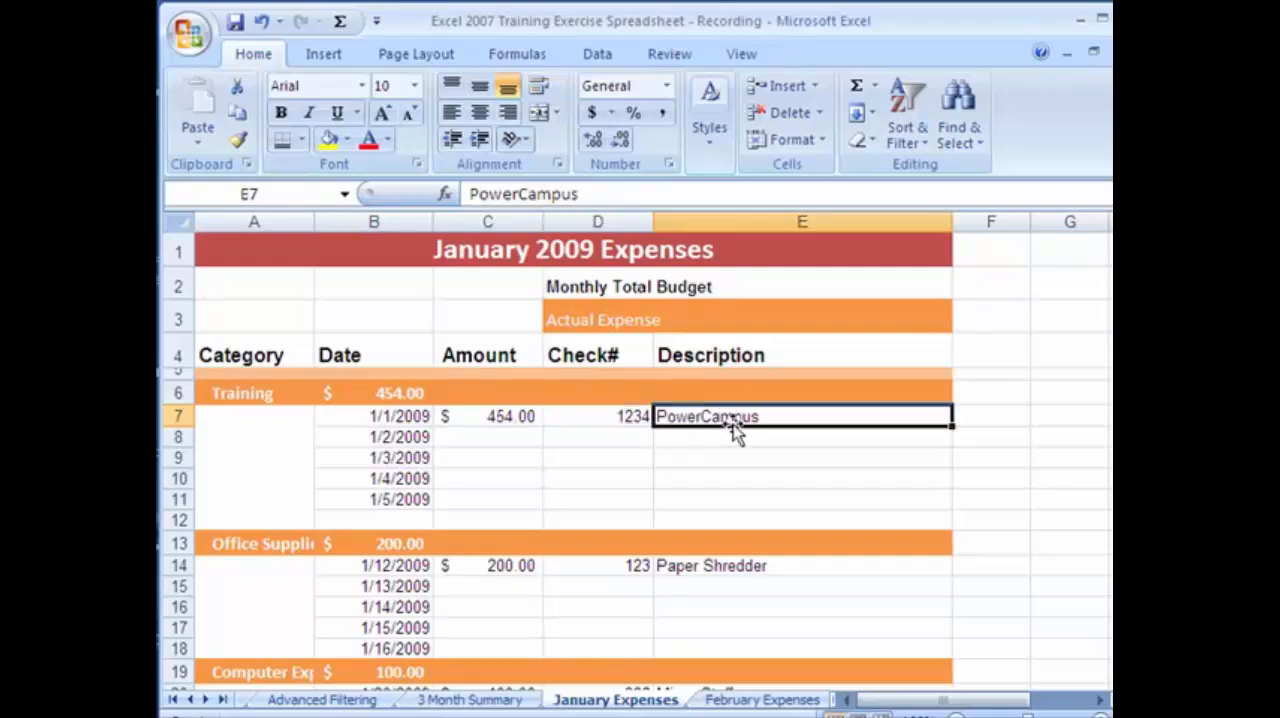
Fill in the 1/2/2009 Training expense with amount 300, check number 234 and description eLearning.
{"action": "left_click", "coordinate": [492, 437]}
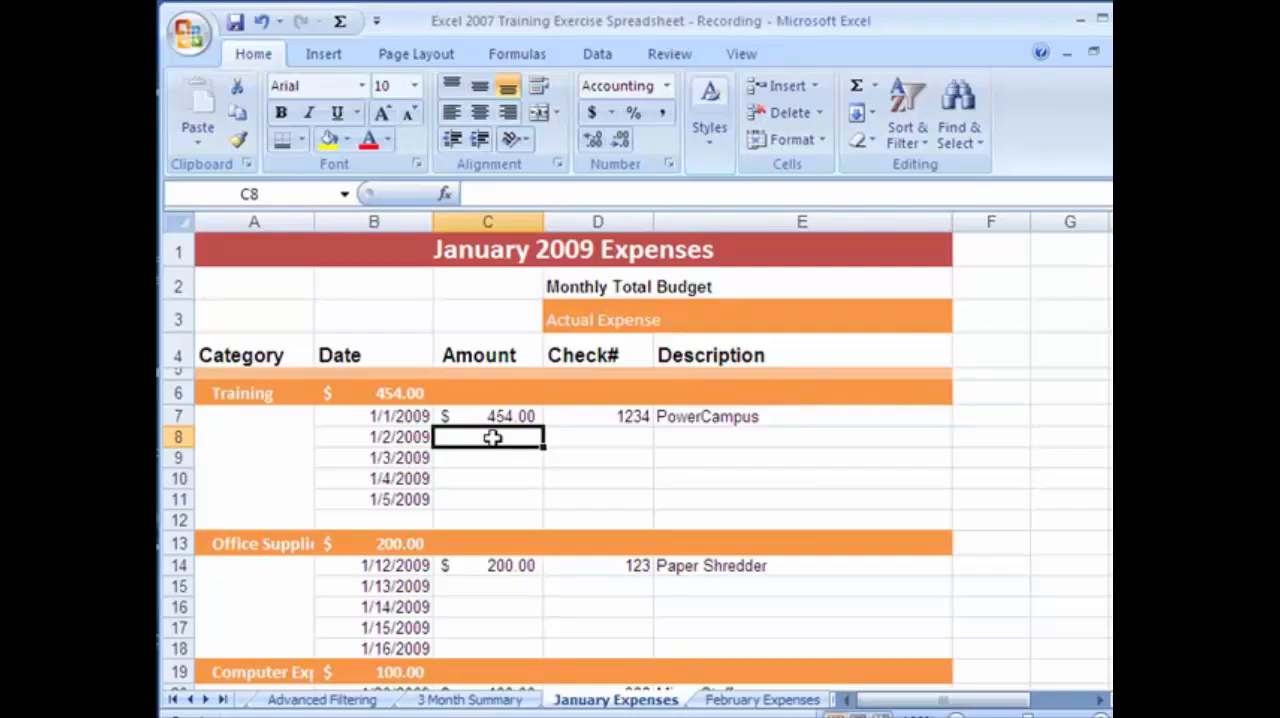
{"action": "type", "text": "300."}
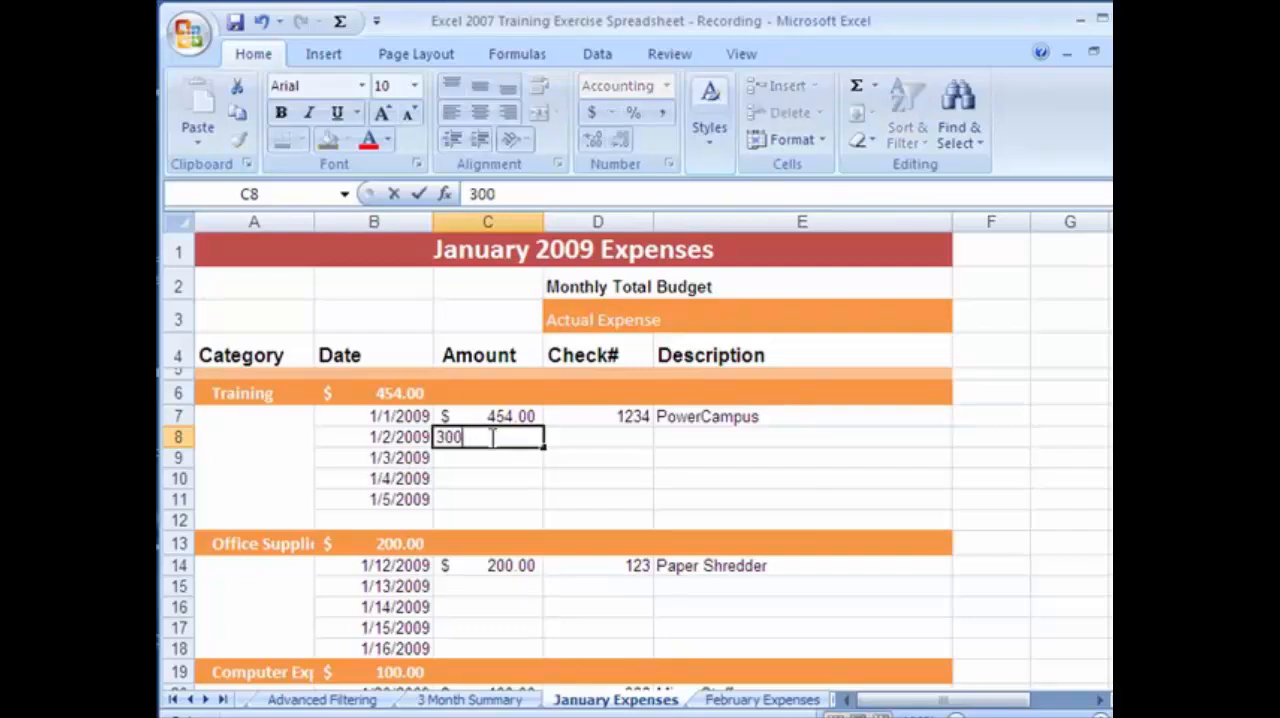
{"action": "type", "text": "0"}
{"action": "key", "text": "BackSpace"}
{"action": "key", "text": "Tab"}
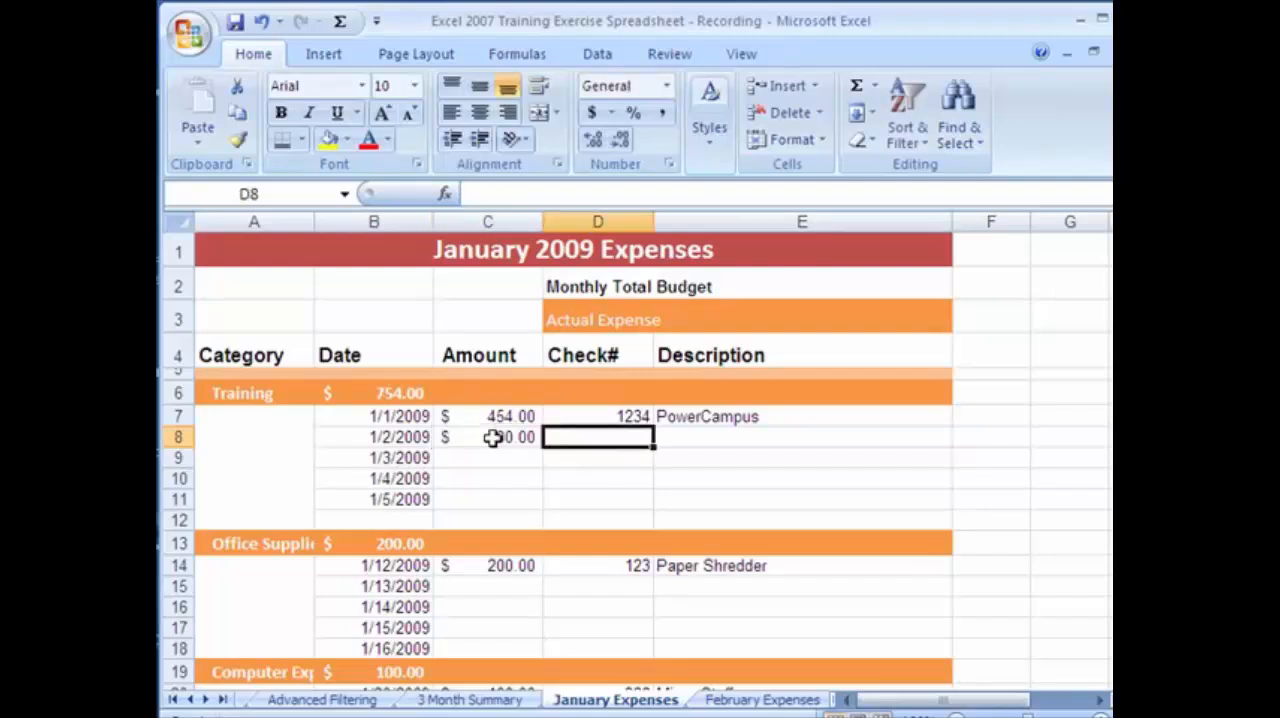
{"action": "type", "text": "234"}
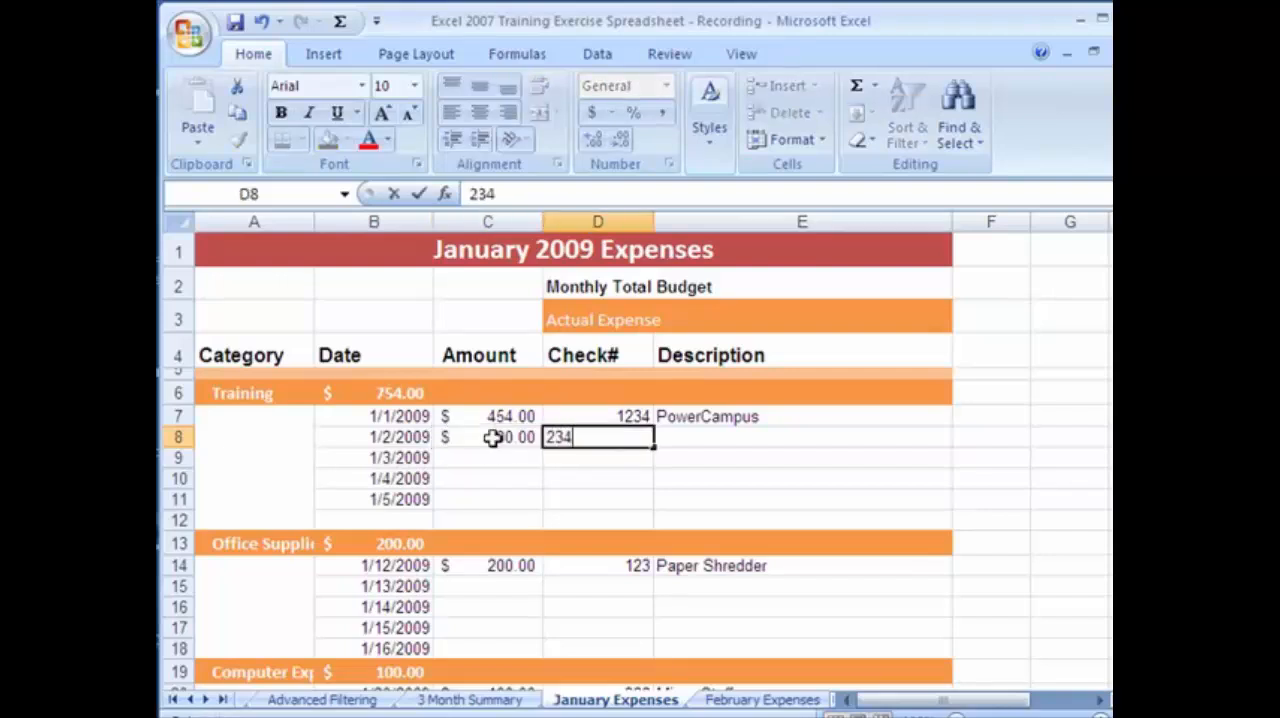
{"action": "key", "text": "Tab"}
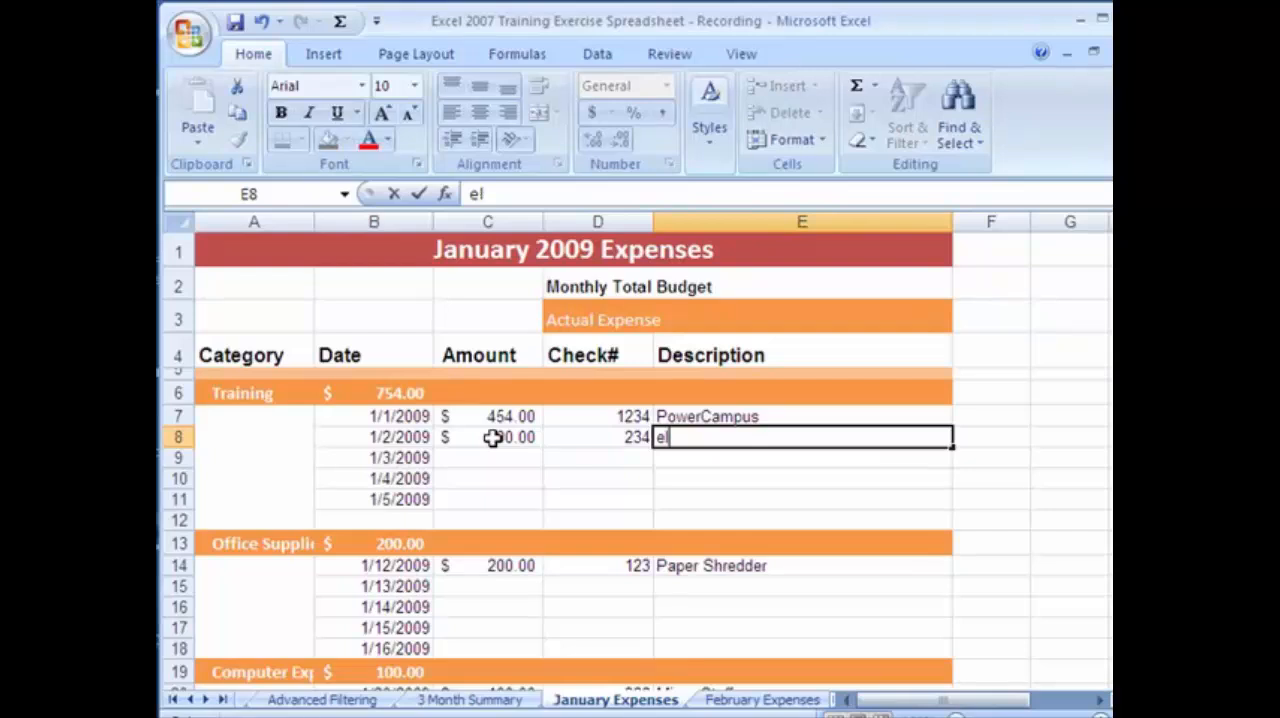
{"action": "key", "text": "BackSpace"}
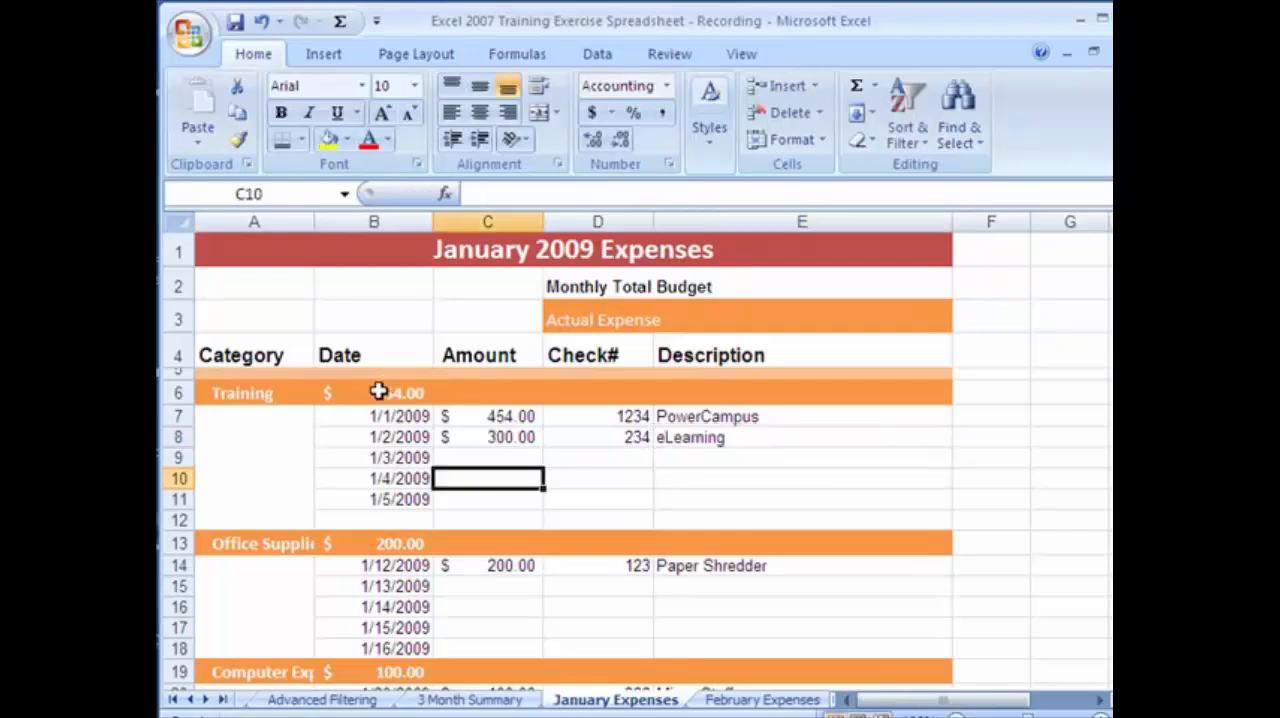
Inspect the SUM formula and its cell range behind the Training subtotal in B6, cancelling any edit.
{"action": "left_click", "coordinate": [379, 392]}
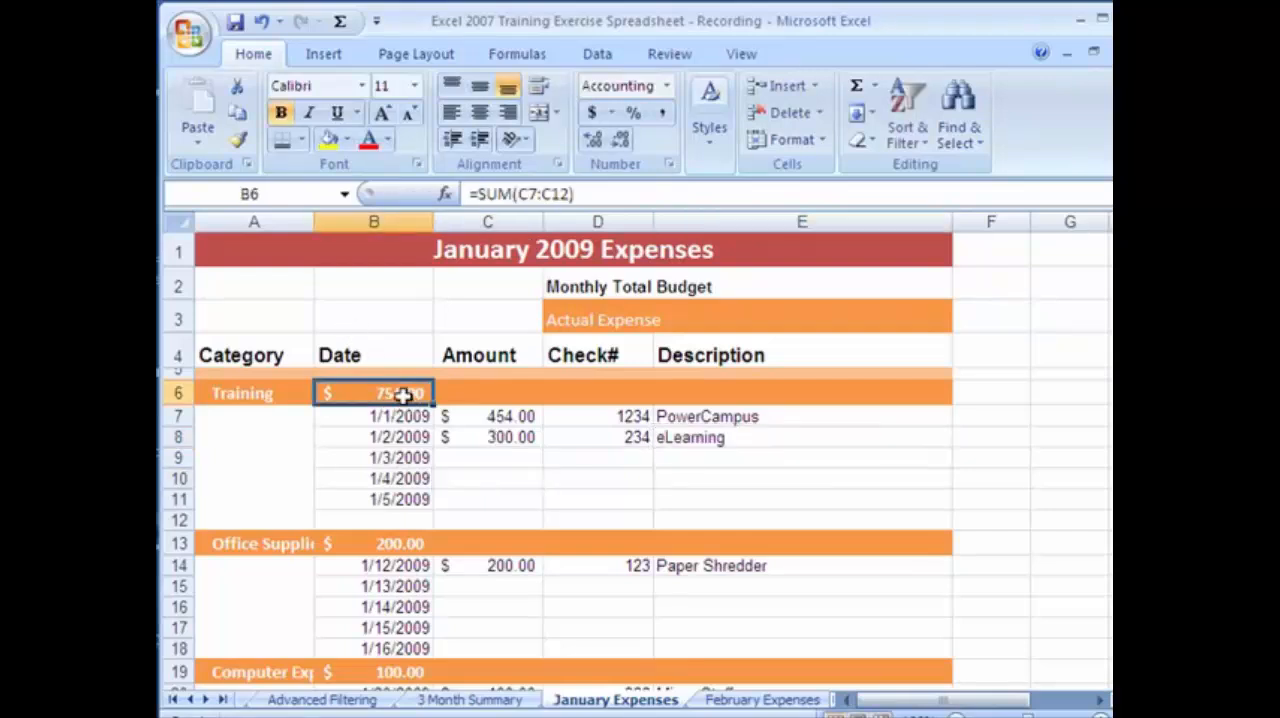
{"action": "left_click_drag", "start_coordinate": [570, 194], "coordinate": [470, 210]}
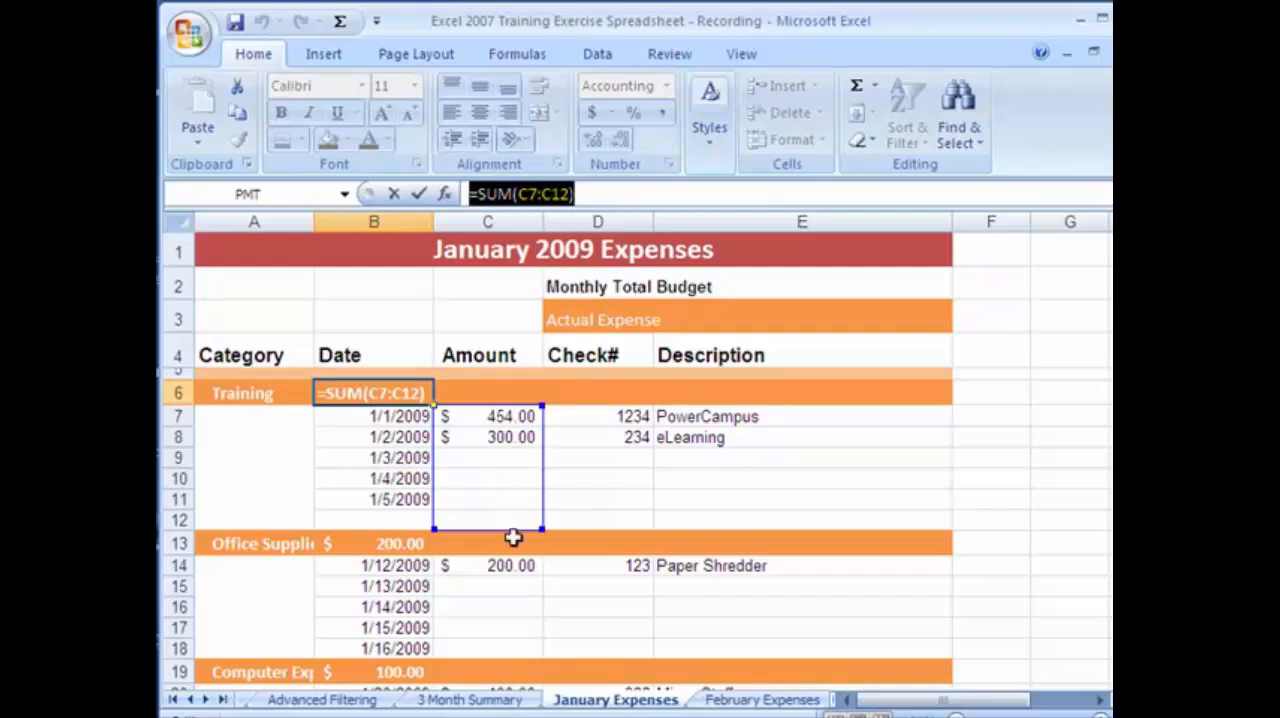
{"action": "left_click", "coordinate": [478, 592]}
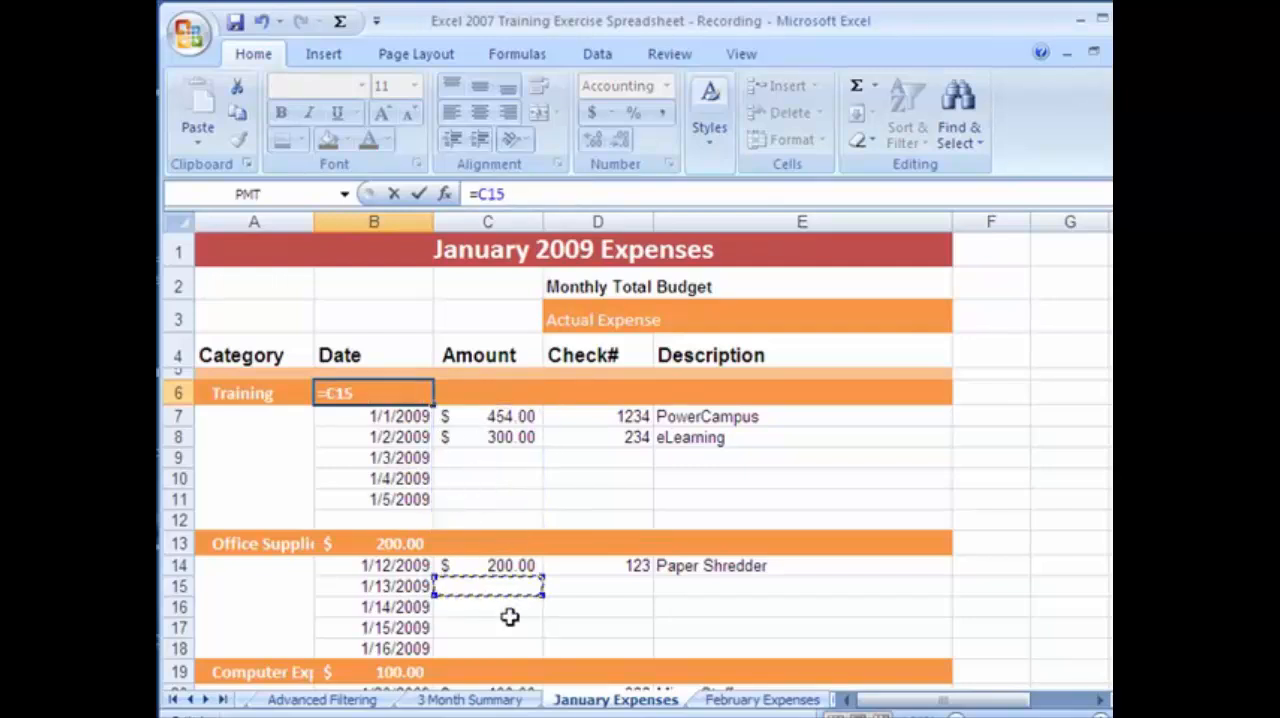
{"action": "key", "text": "Escape"}
Fill in the 1/13/2009 Office Supplies expense with amount 200, check number 232 and description Paper.
{"action": "left_click", "coordinate": [495, 586]}
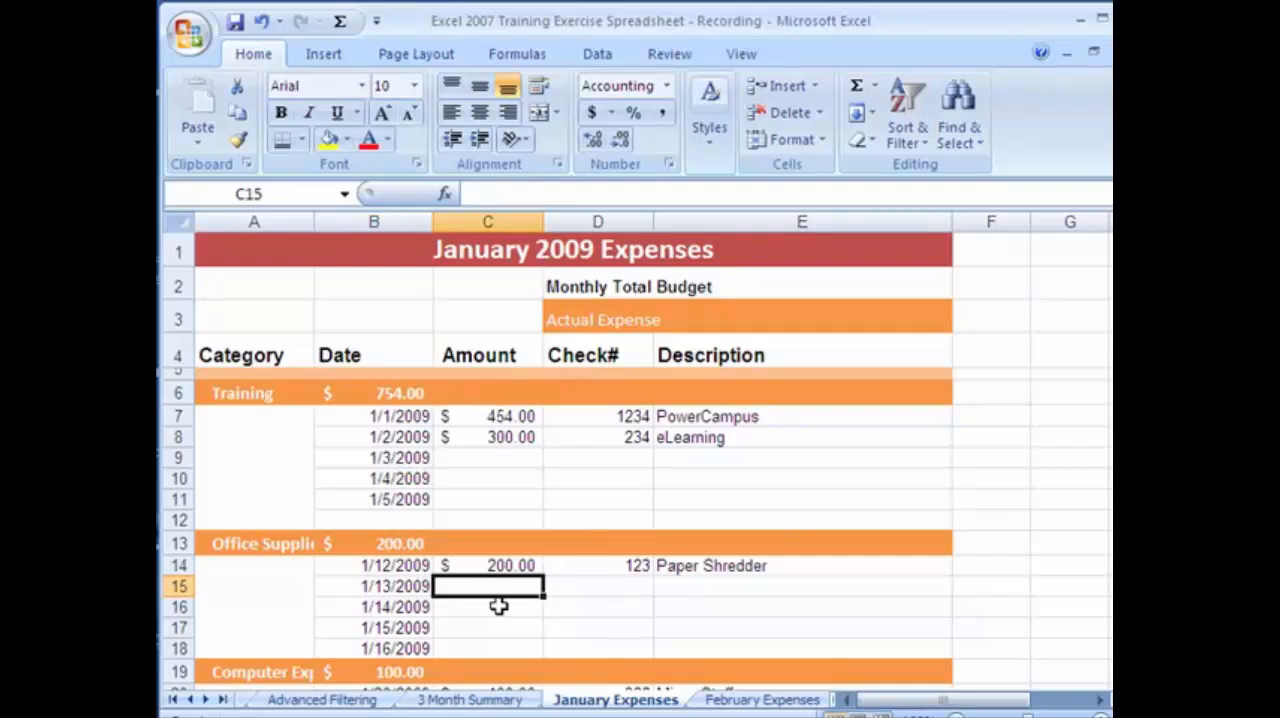
{"action": "type", "text": "200"}
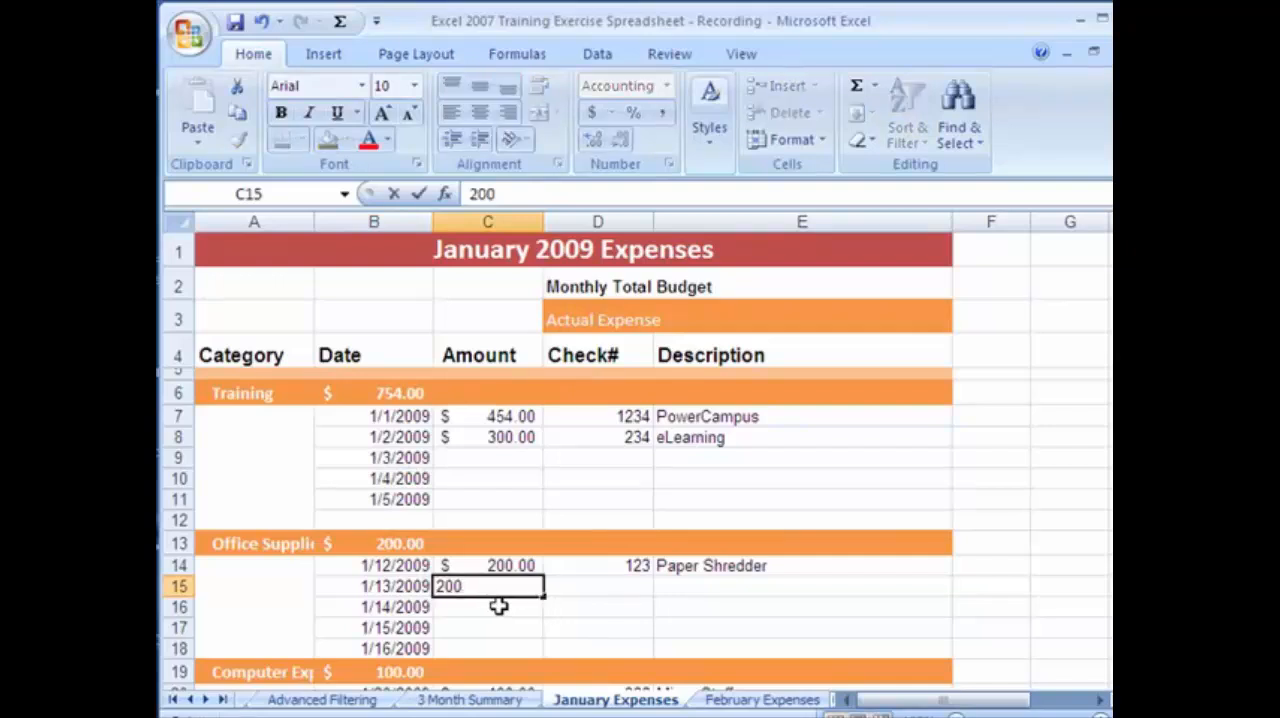
{"action": "left_click", "coordinate": [590, 586]}
{"action": "type", "text": "232"}
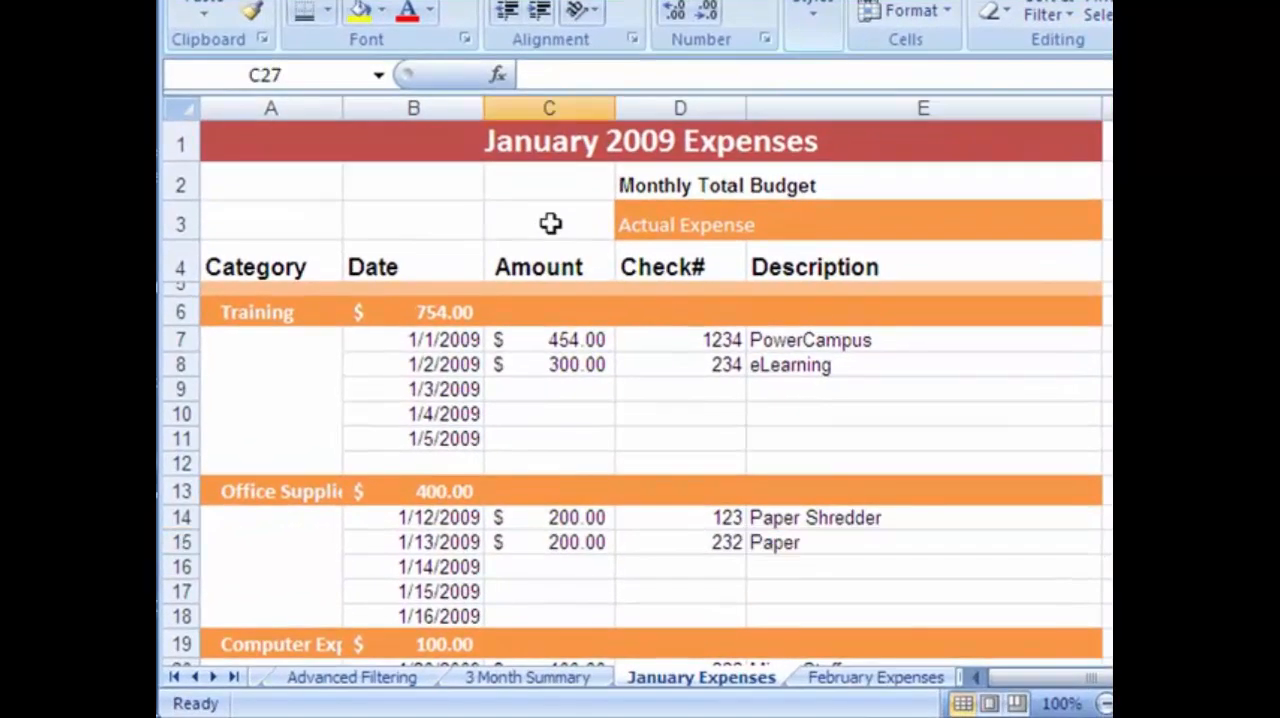
Total the month's expenses in C3 beside Actual Expense with the formula =SUM(C7:C37).
{"action": "left_click", "coordinate": [492, 311]}
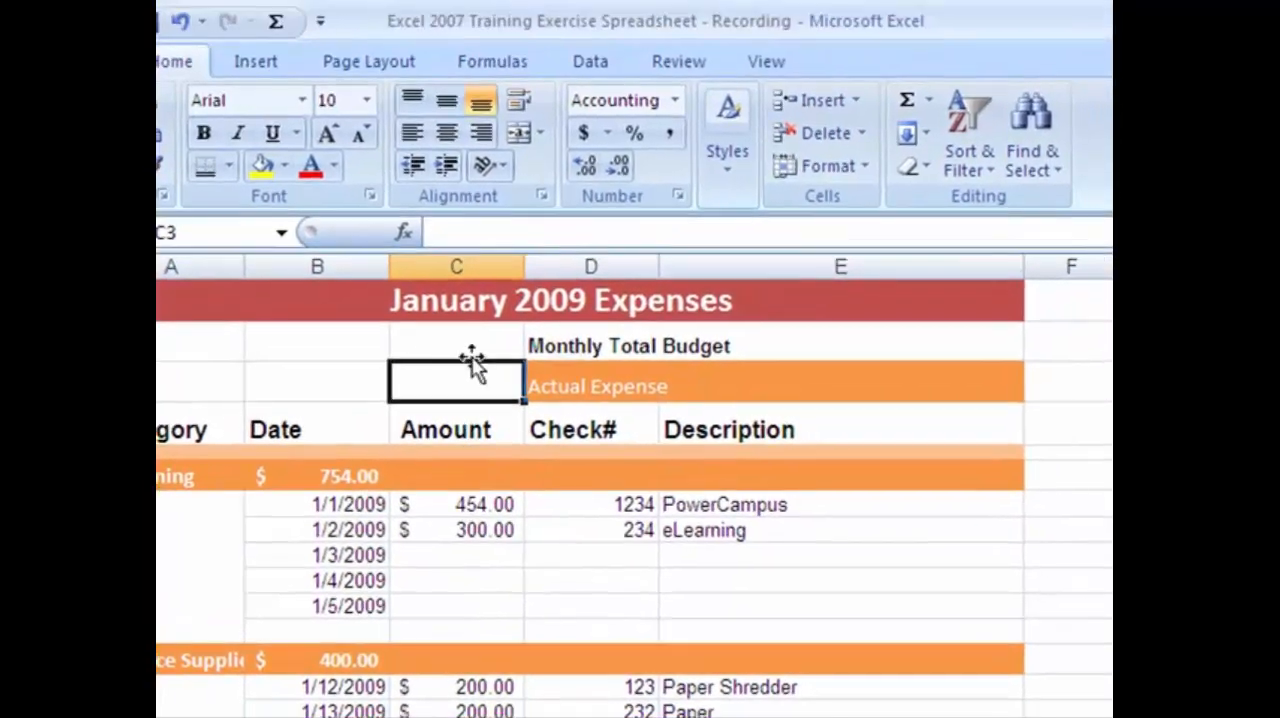
{"action": "left_click", "coordinate": [926, 104]}
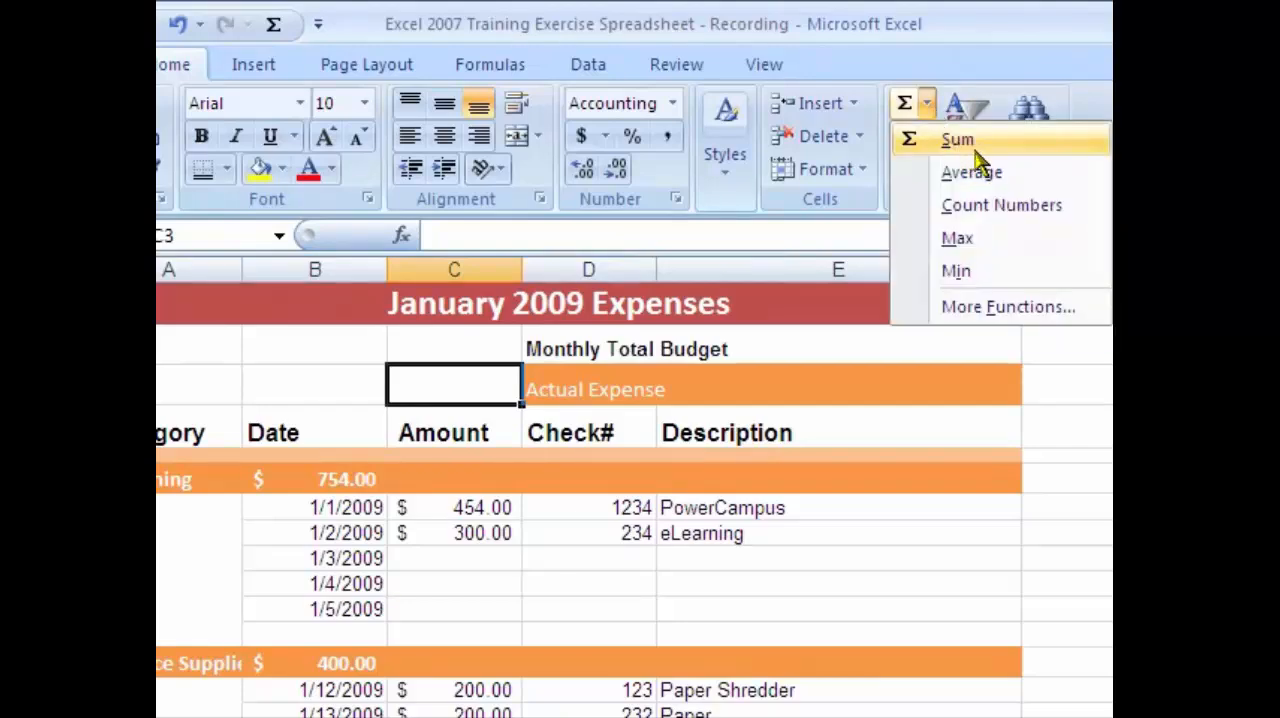
{"action": "left_click", "coordinate": [976, 150]}
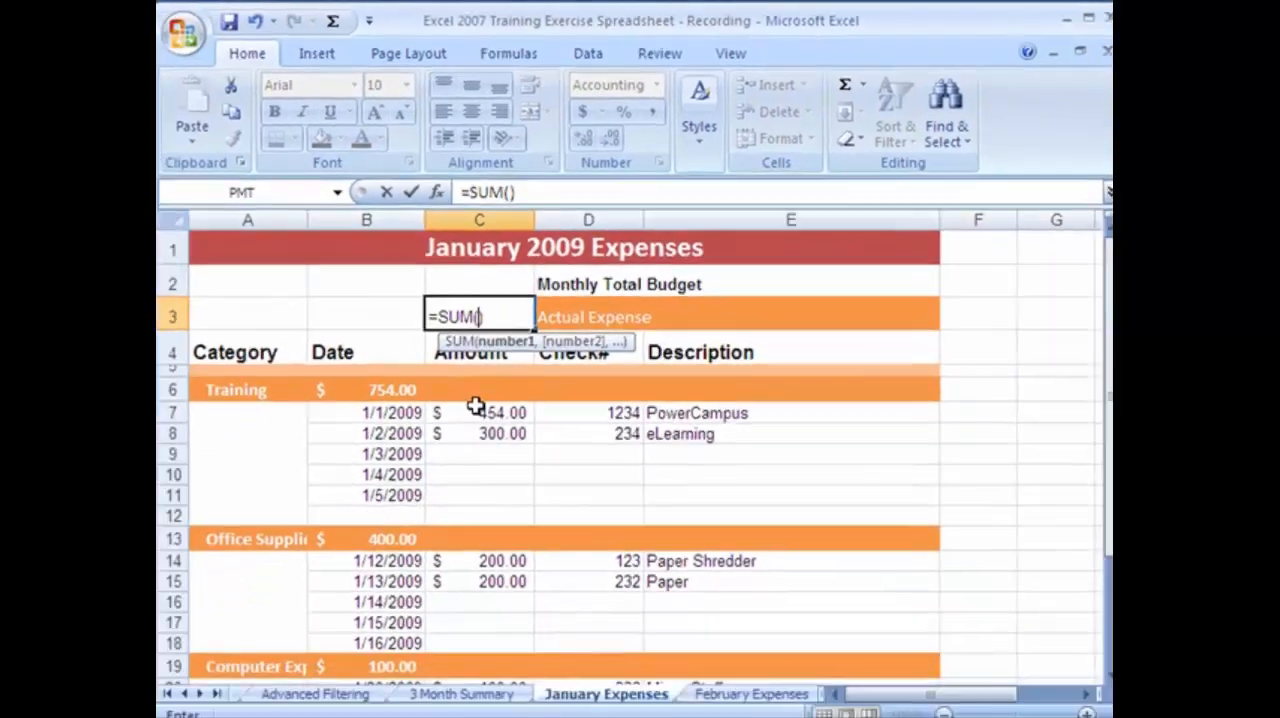
{"action": "left_click_drag", "start_coordinate": [476, 408], "coordinate": [500, 583]}
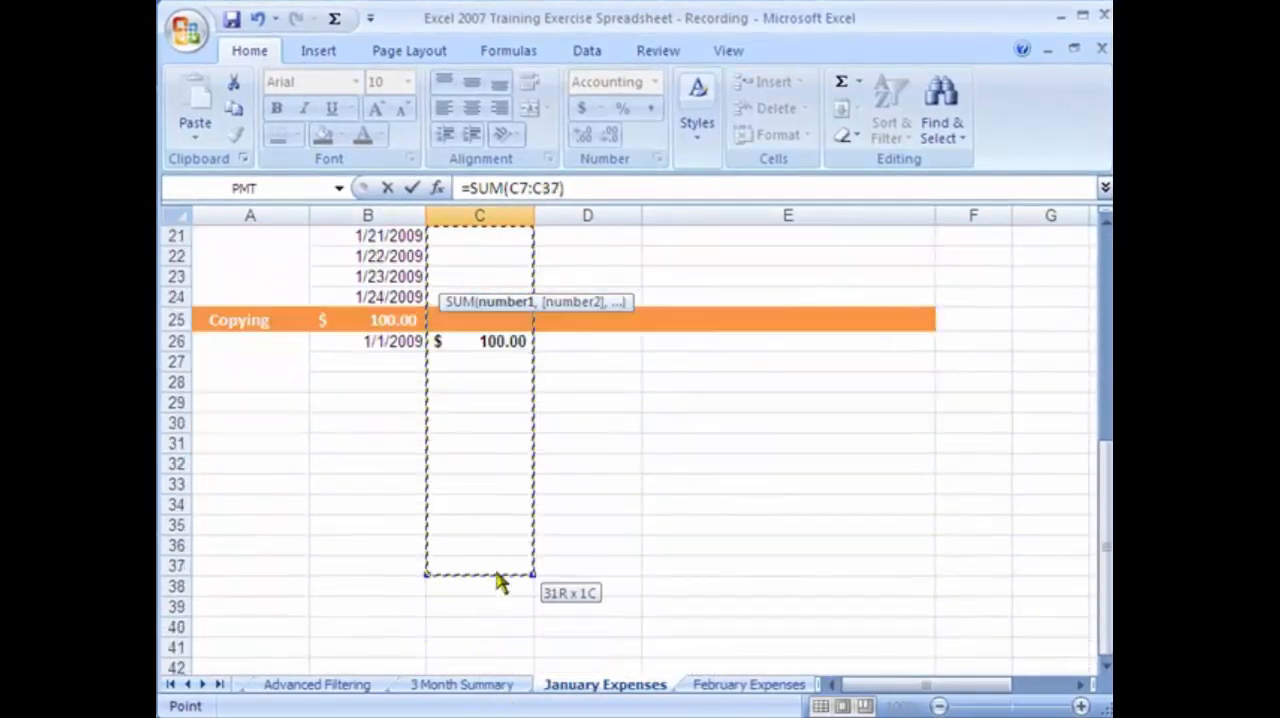
{"action": "key", "text": "Escape"}
{"action": "left_click", "coordinate": [438, 395]}
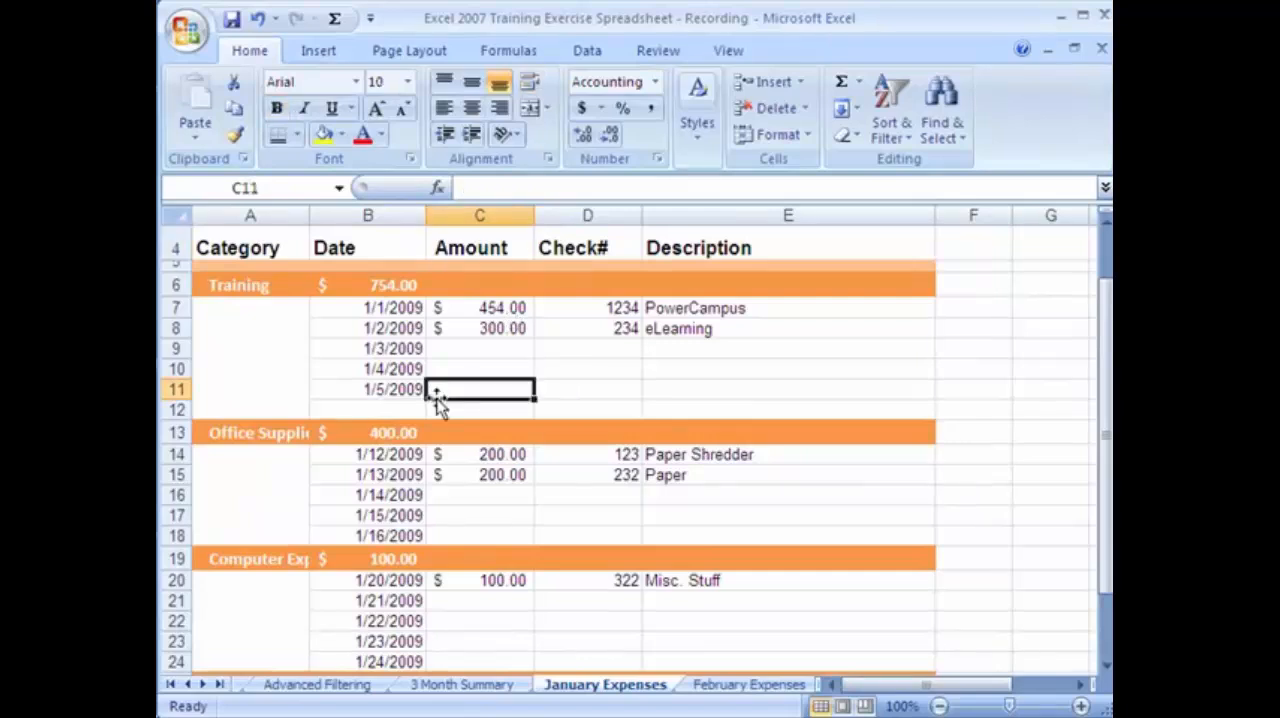
{"action": "scroll", "coordinate": [440, 400], "scroll_direction": "up", "scroll_amount": 1}
{"action": "left_click", "coordinate": [505, 311]}
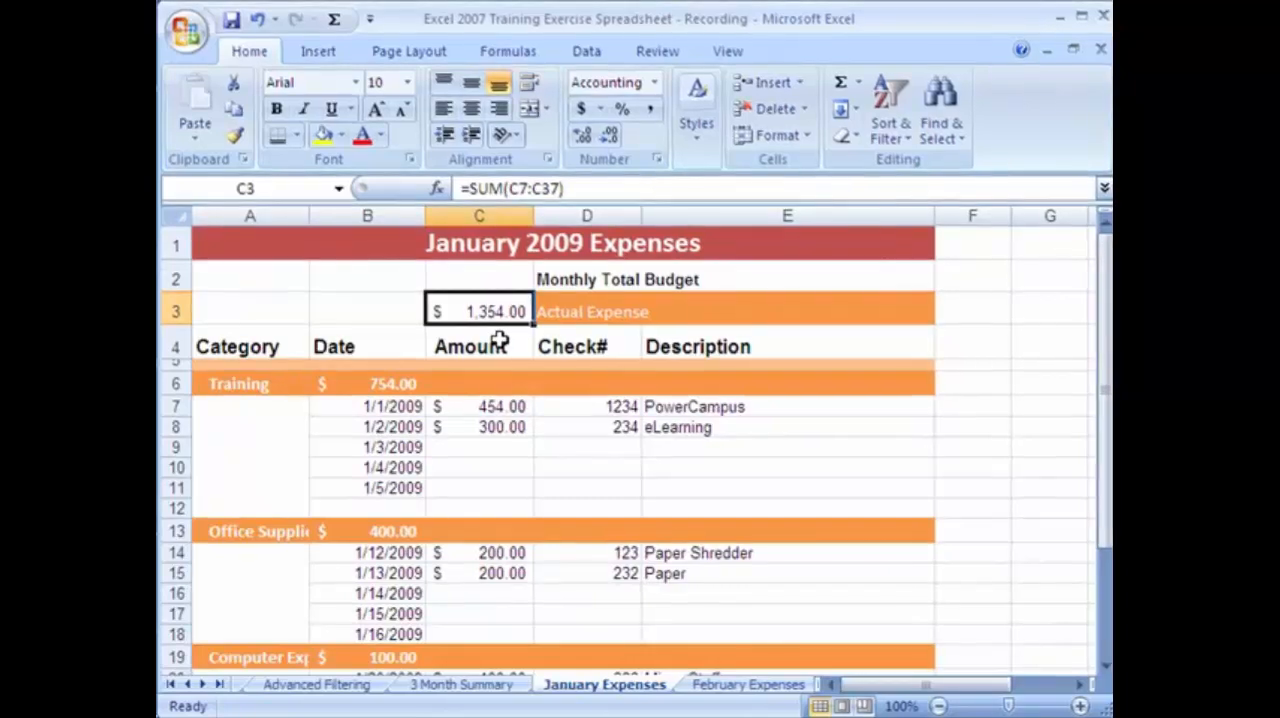
Review the Training, Office Supplies and Computer Expenses subtotals in column B of the January Expenses sheet.
{"action": "left_click", "coordinate": [480, 467]}
{"action": "left_click", "coordinate": [390, 388]}
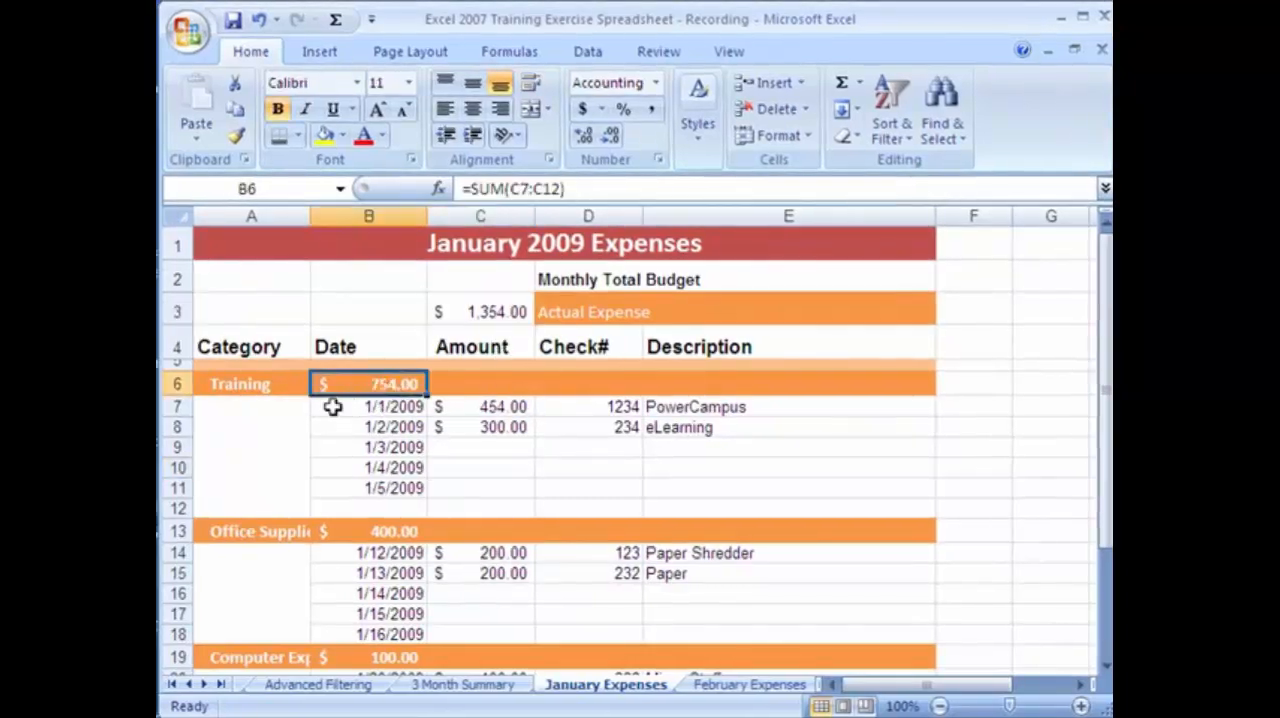
{"action": "left_click", "coordinate": [381, 530]}
{"action": "left_click", "coordinate": [401, 657]}
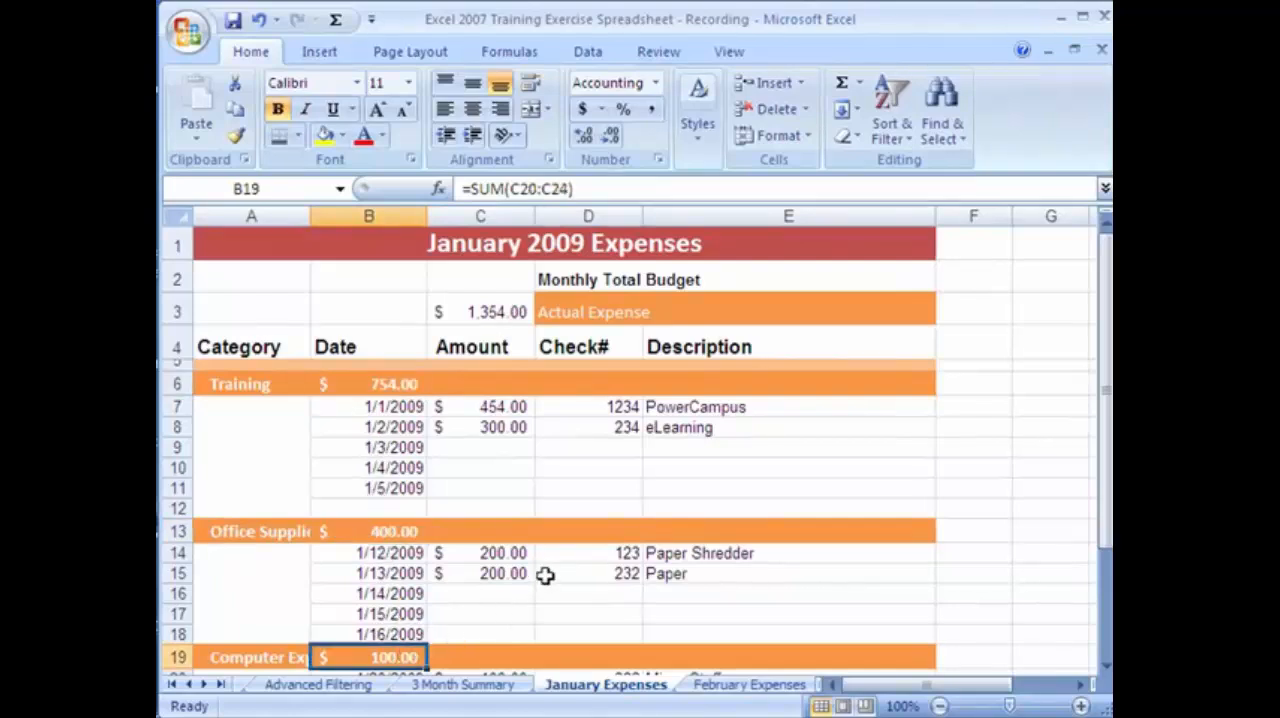
Link January Training in B4 of the 3 Month Summary sheet to the Training subtotal in cell B6 of January Expenses.
{"action": "left_click", "coordinate": [443, 690]}
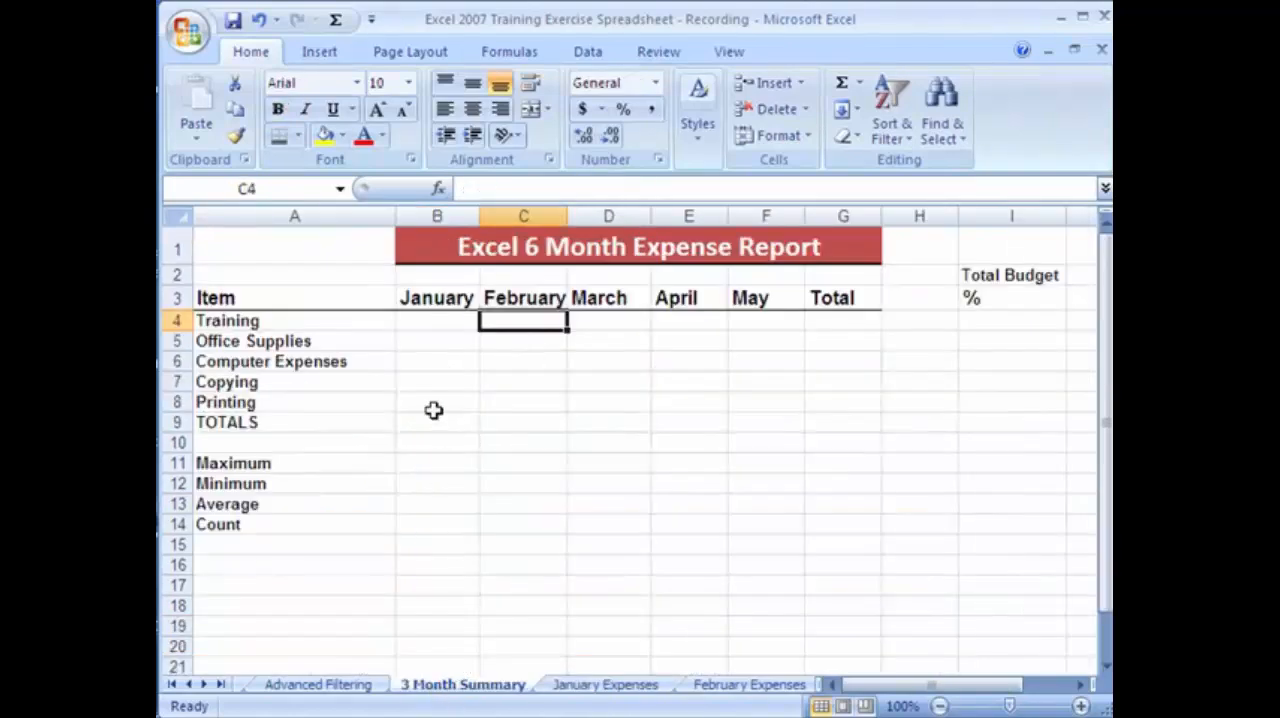
{"action": "left_click", "coordinate": [439, 326]}
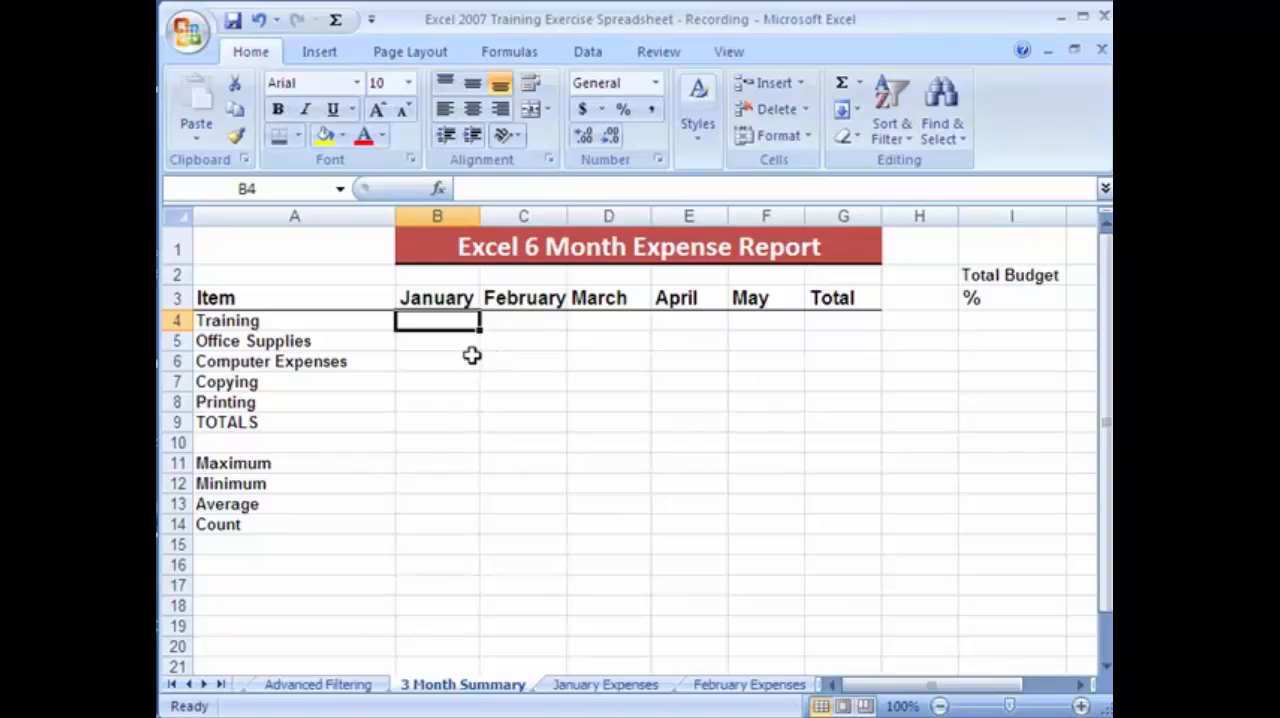
{"action": "type", "text": "="}
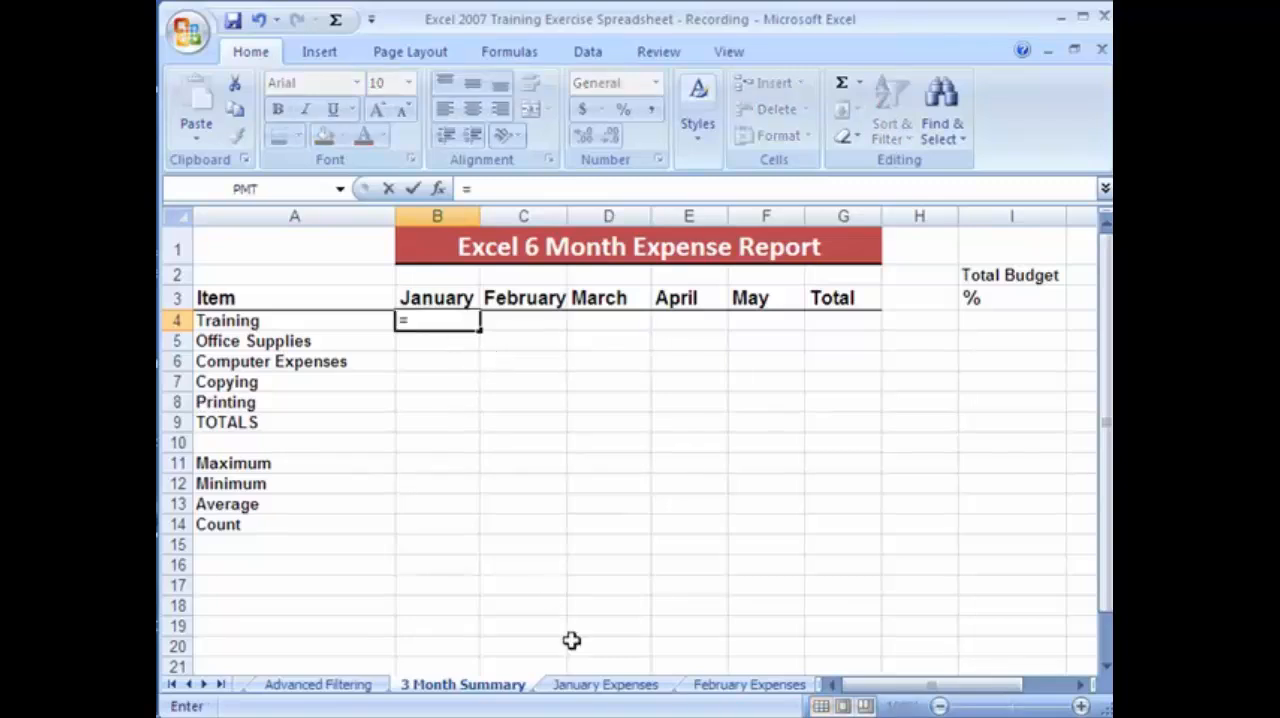
{"action": "left_click", "coordinate": [598, 690]}
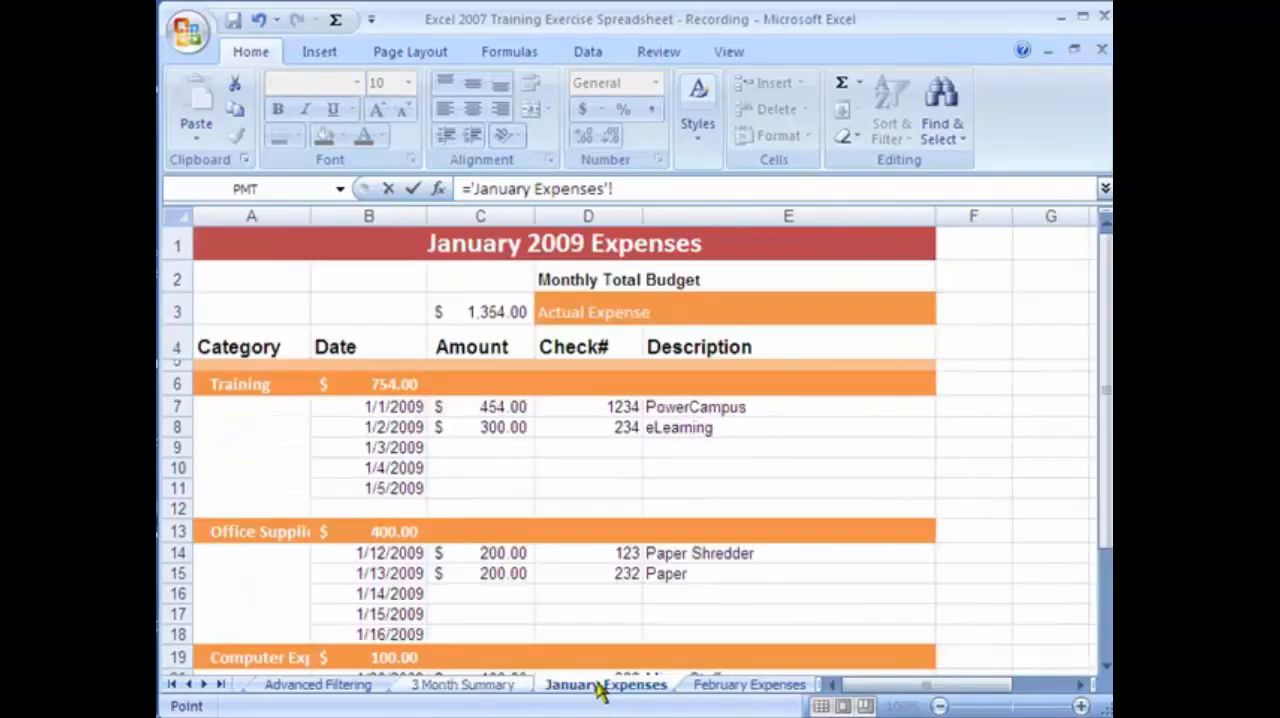
{"action": "left_click", "coordinate": [396, 388]}
{"action": "key", "text": "Return"}
Inspect the cross-sheet reference behind the January Training amount in B4 of the summary, leaving the formula as it is.
{"action": "left_click", "coordinate": [437, 318]}
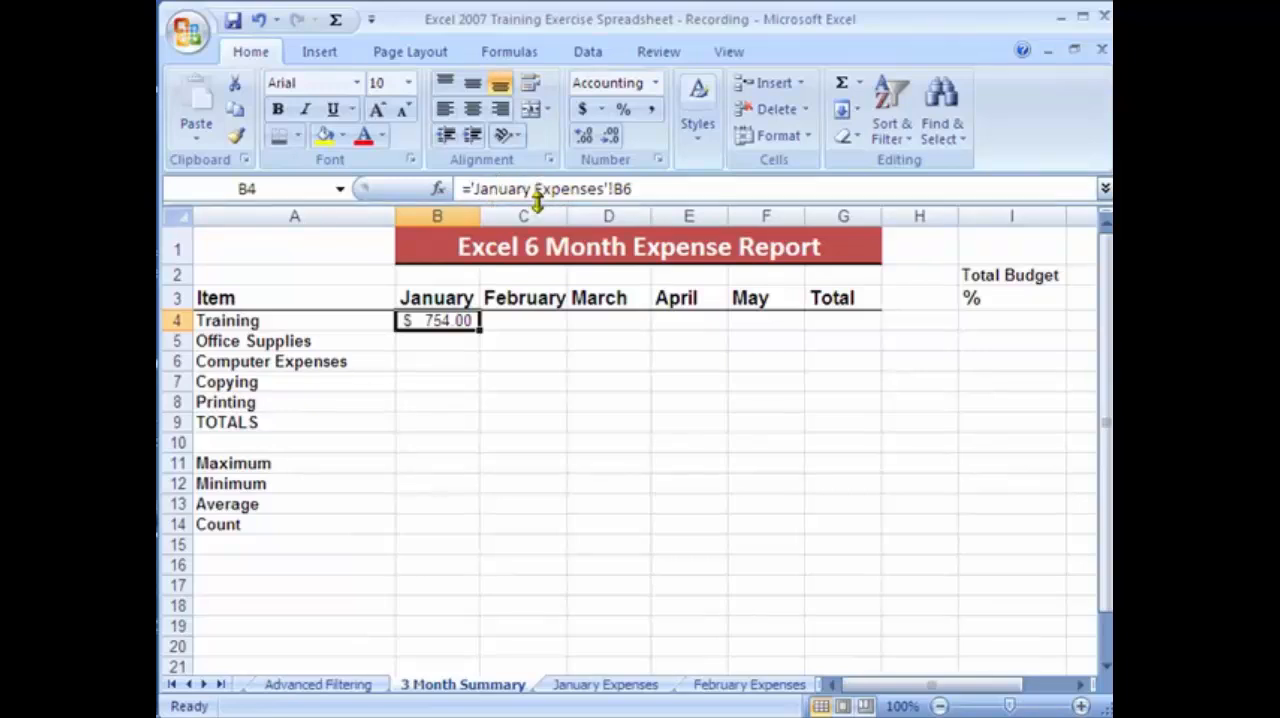
{"action": "left_click", "coordinate": [636, 189]}
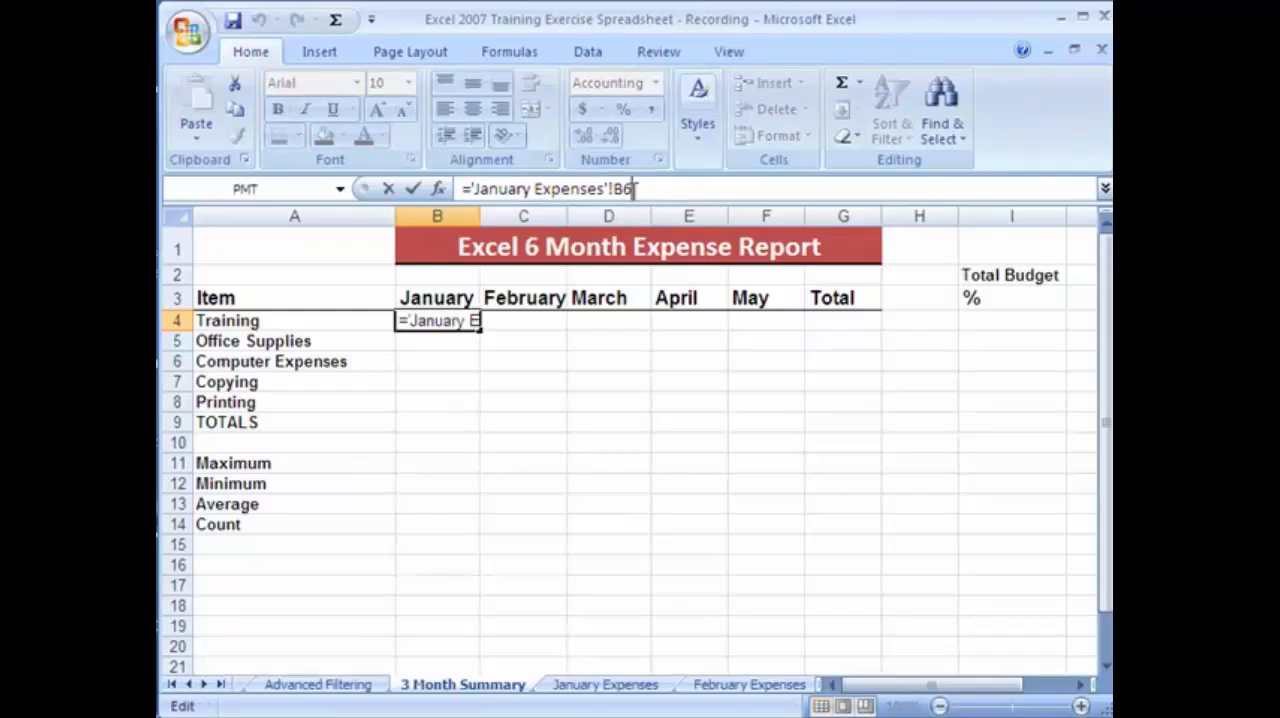
{"action": "key", "text": "Return"}
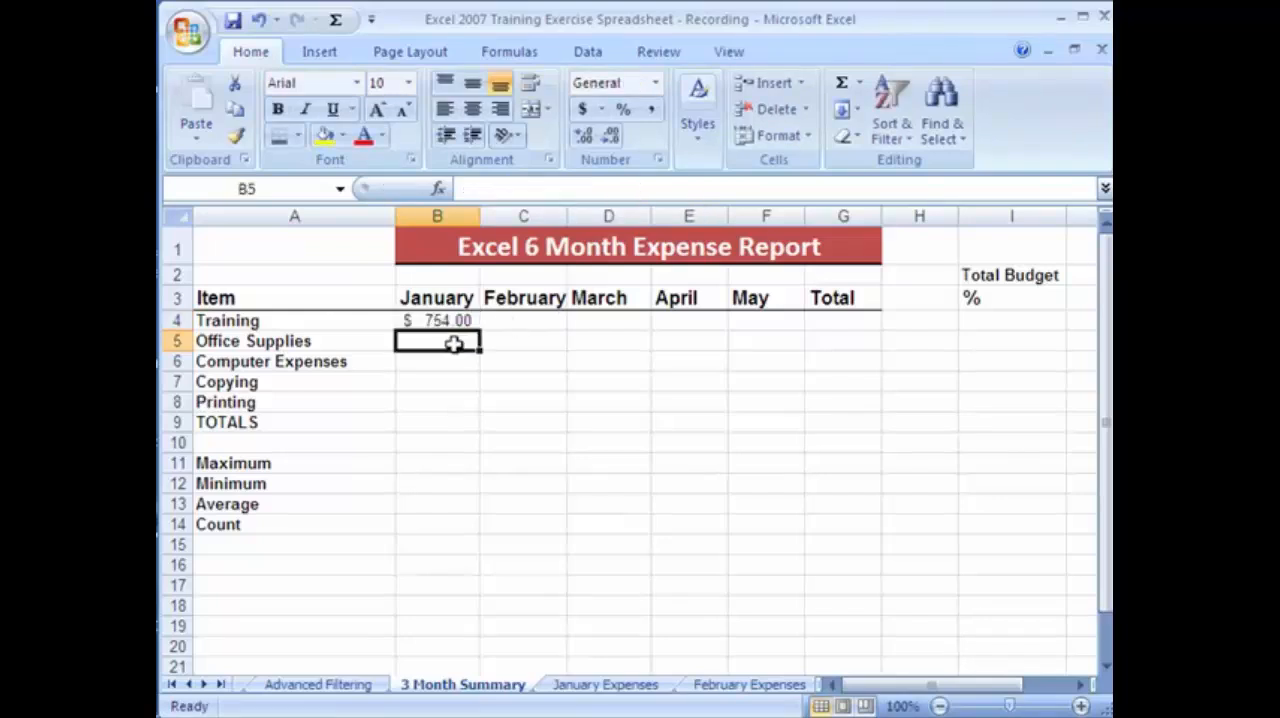
{"action": "left_click", "coordinate": [449, 321]}
{"action": "left_click", "coordinate": [457, 341]}
{"action": "left_click", "coordinate": [455, 319]}
Fill in the 1/3/2009 Training expense on January Expenses with amount 260, check number 221 and description Powerpoint.
{"action": "left_click", "coordinate": [620, 688]}
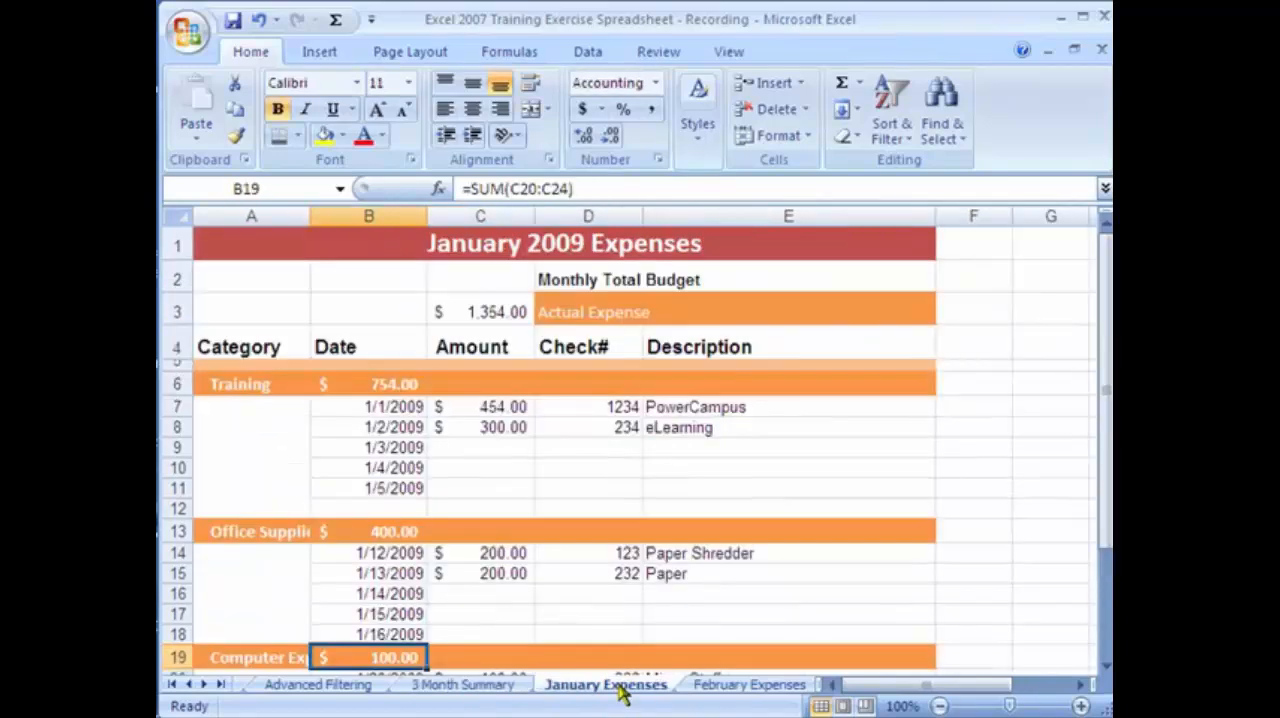
{"action": "left_click", "coordinate": [484, 448]}
{"action": "type", "text": "2"}
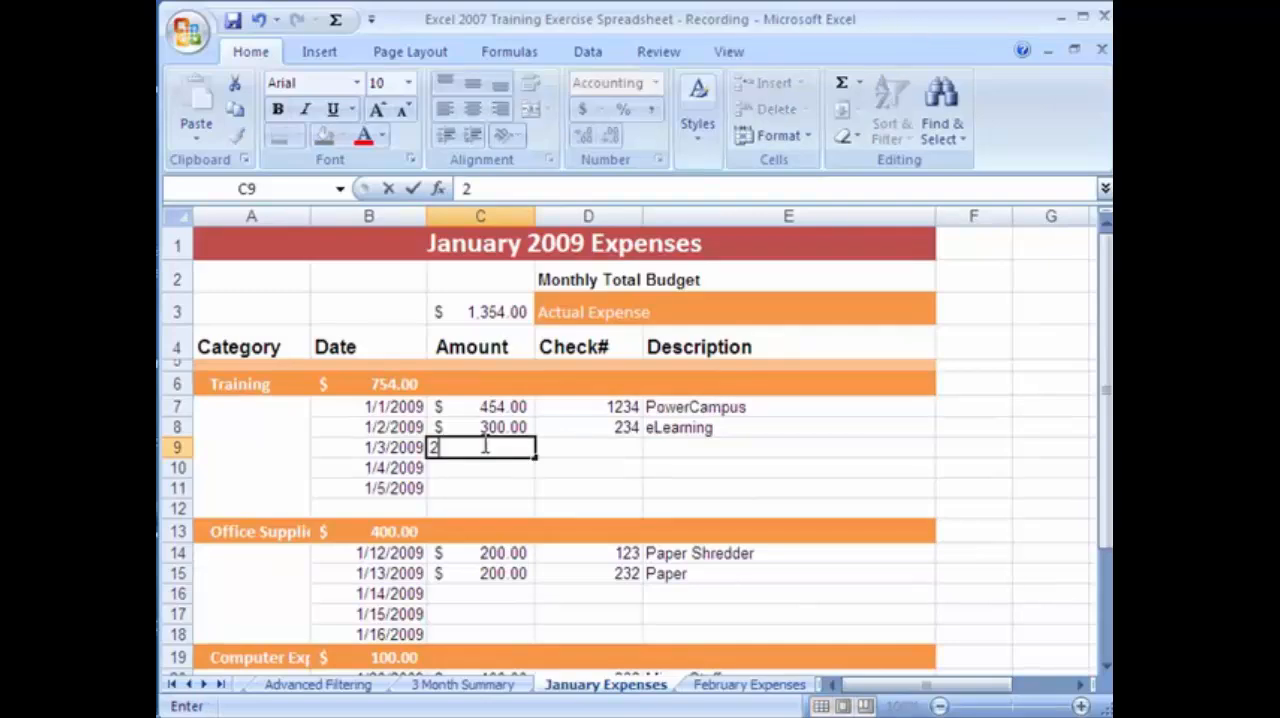
{"action": "type", "text": "60"}
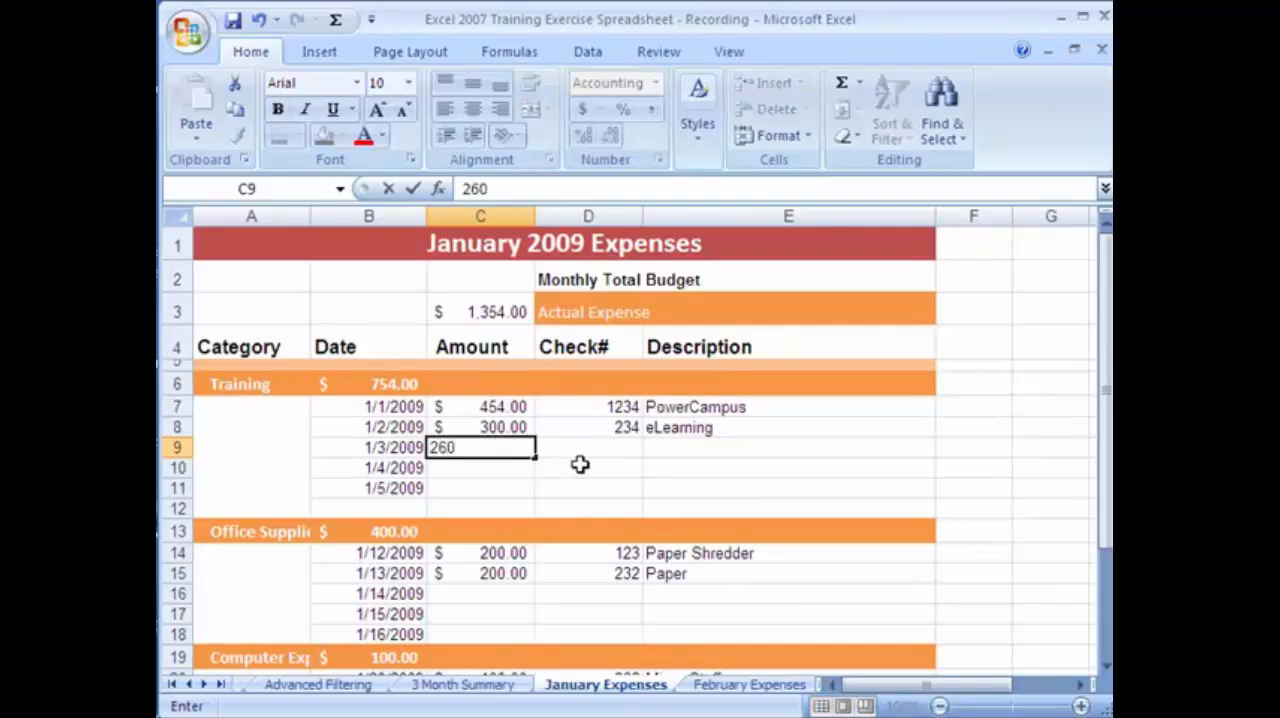
{"action": "left_click", "coordinate": [632, 452]}
{"action": "type", "text": "221"}
{"action": "left_click", "coordinate": [729, 447]}
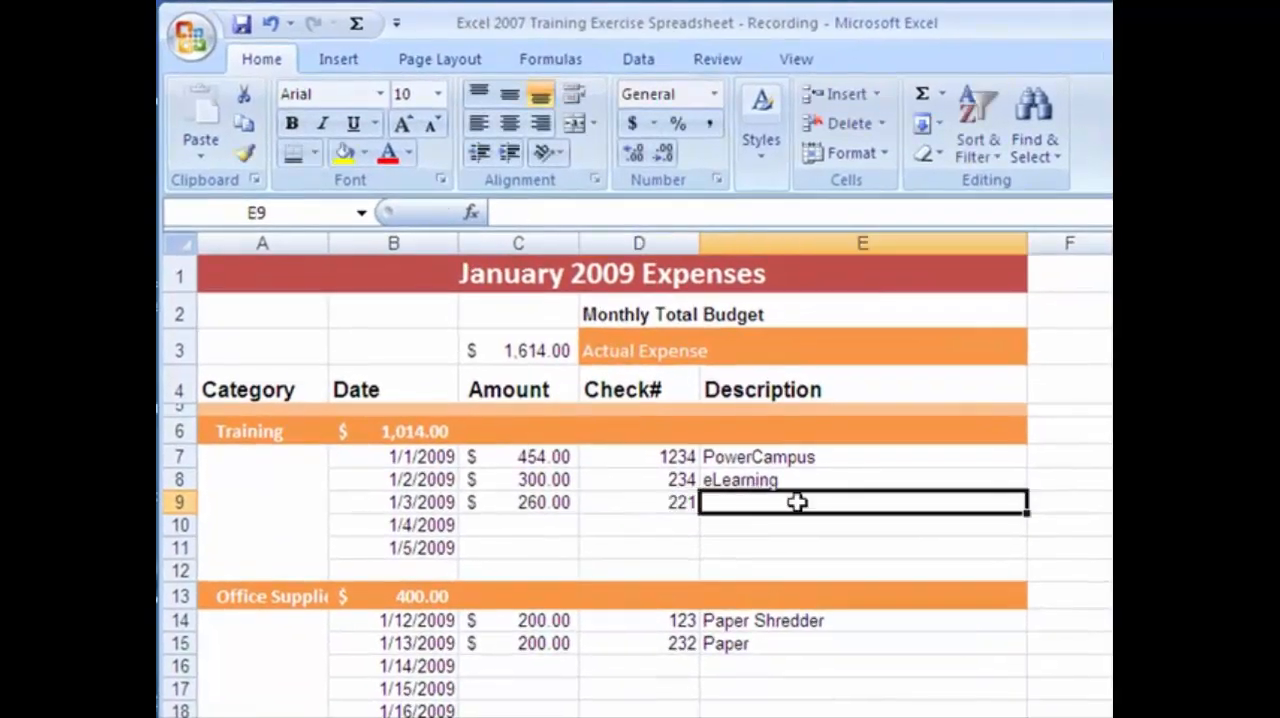
{"action": "type", "text": "Powerpoint"}
{"action": "key", "text": "Return"}
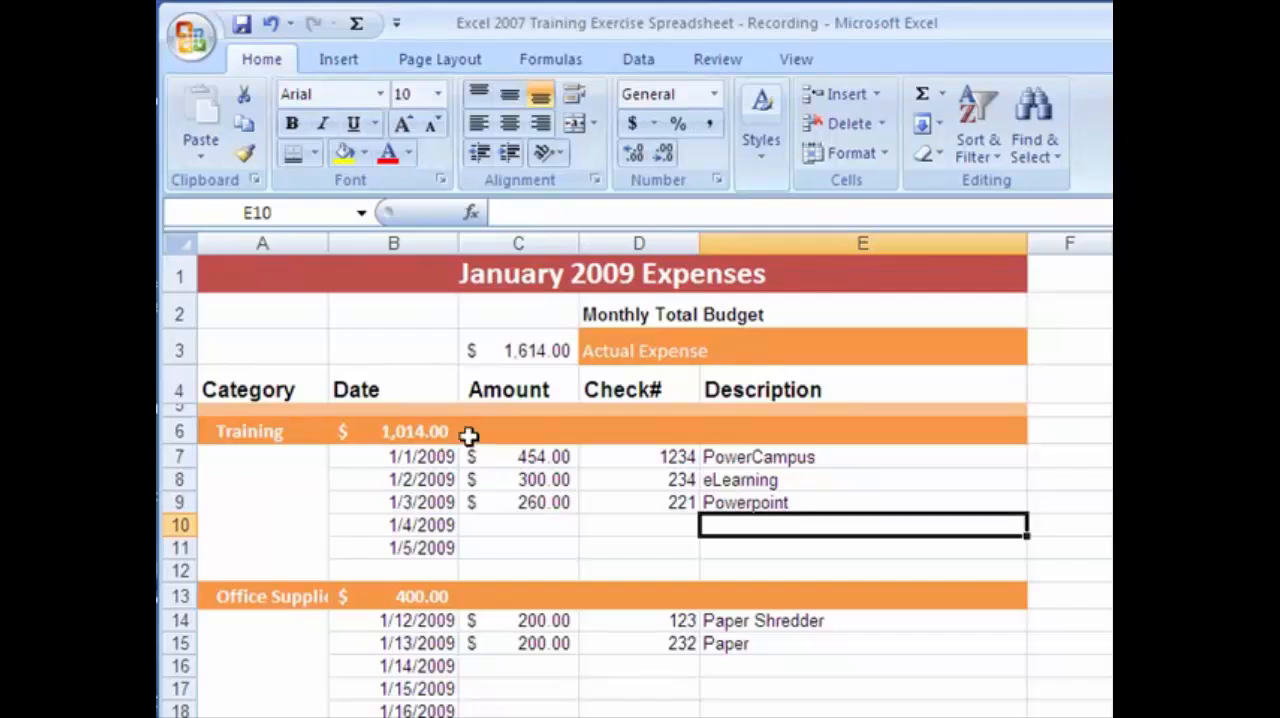
Check the Actual Expense total in C3 of January Expenses and the linked Training amount in B4 of the 3 Month Summary.
{"action": "left_click", "coordinate": [553, 350]}
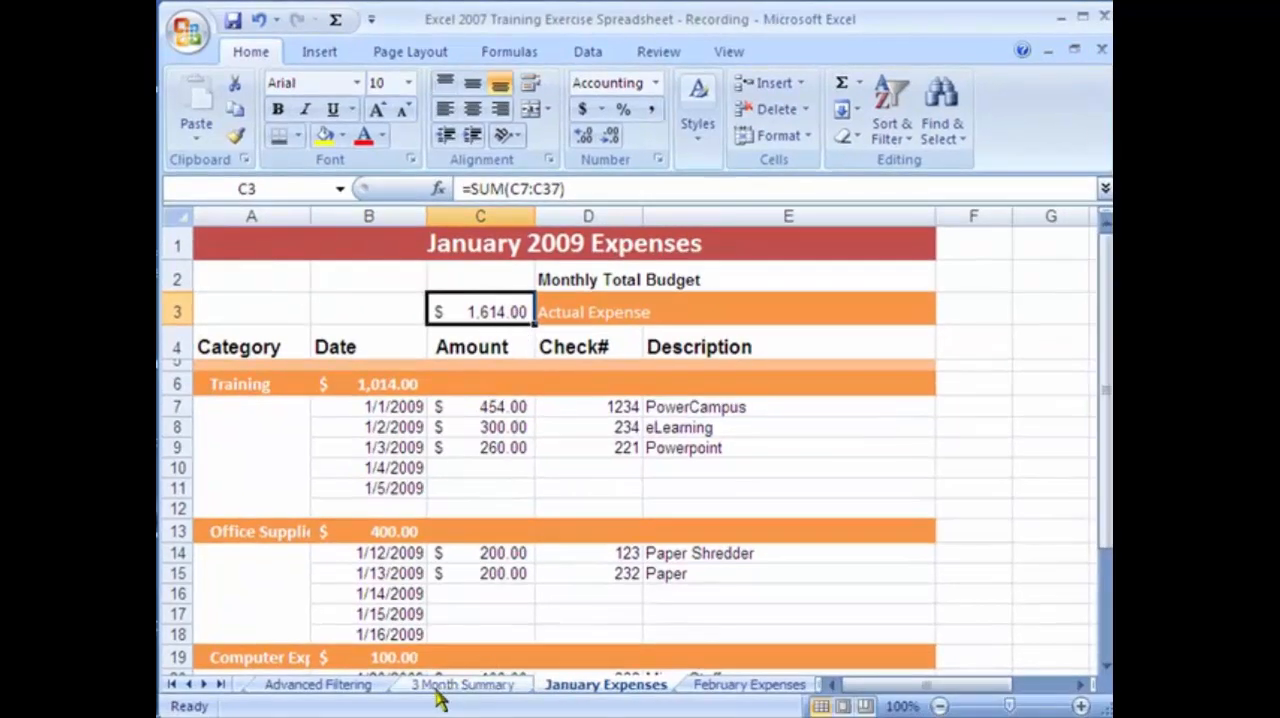
{"action": "left_click", "coordinate": [442, 688]}
{"action": "left_click", "coordinate": [458, 340]}
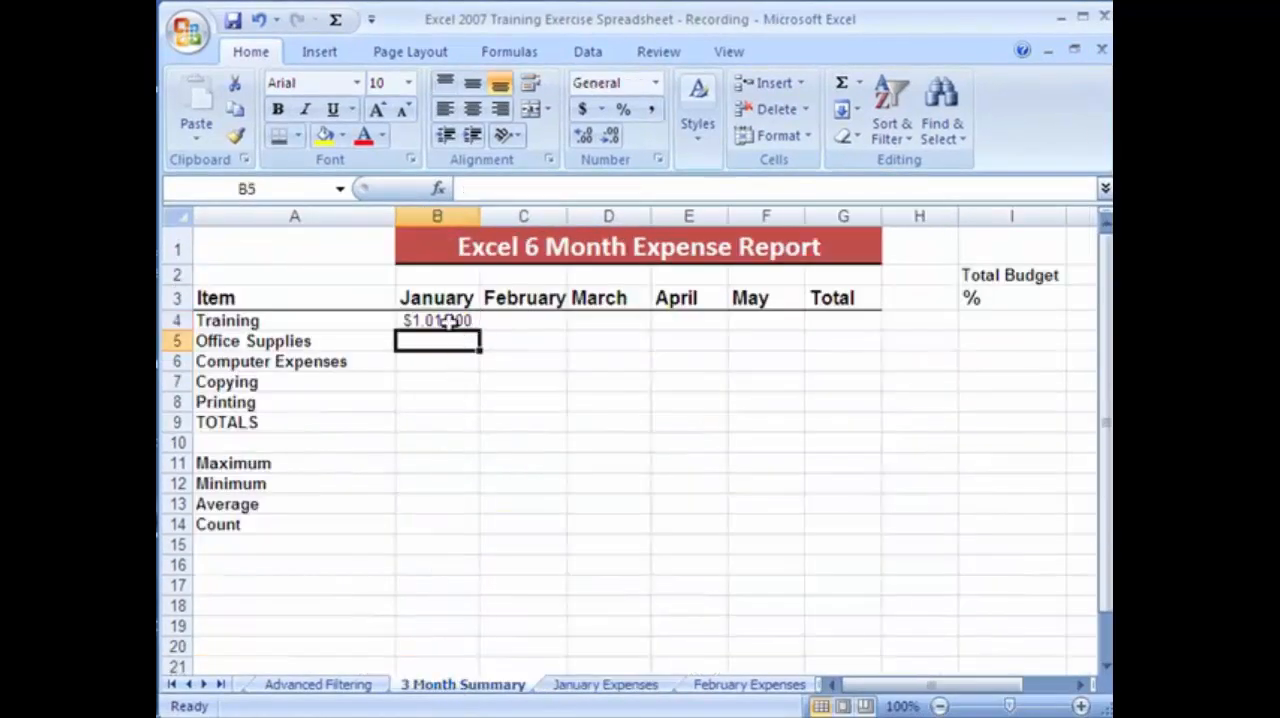
{"action": "left_click", "coordinate": [449, 320]}
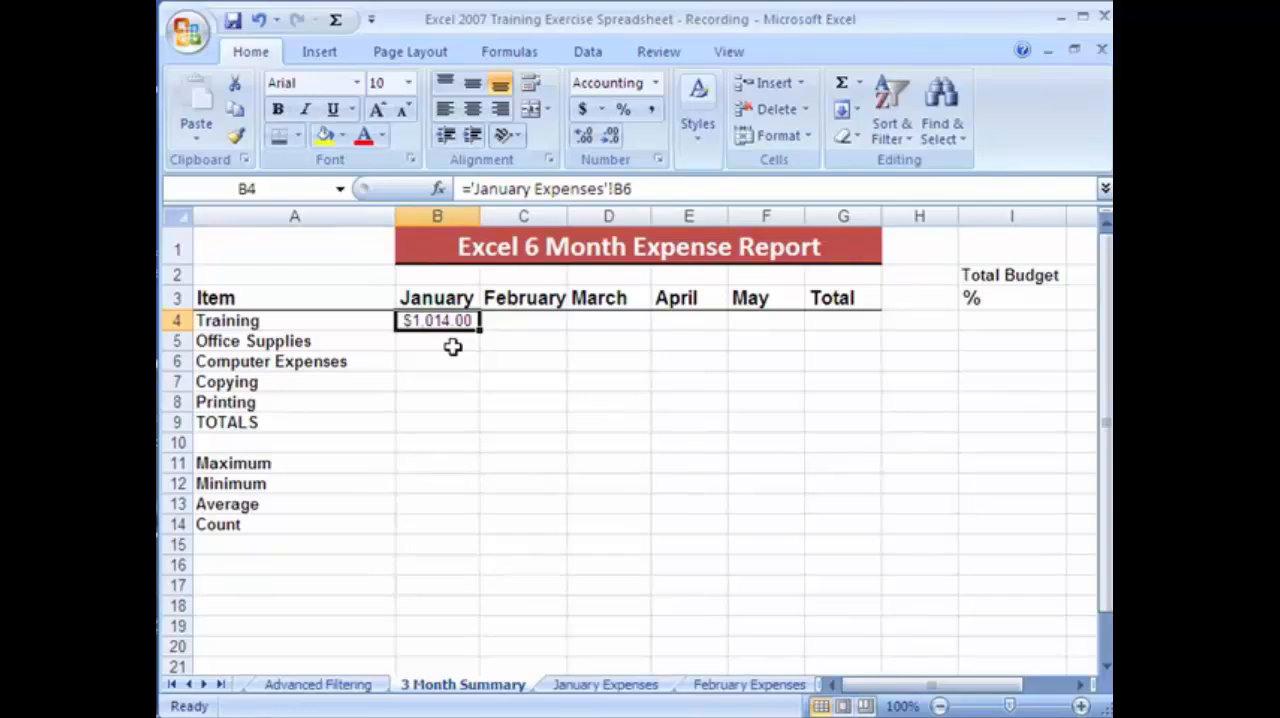
Link January Office Supplies in B5 of the summary to the Office Supplies subtotal in B13 of January Expenses.
{"action": "left_click", "coordinate": [447, 344]}
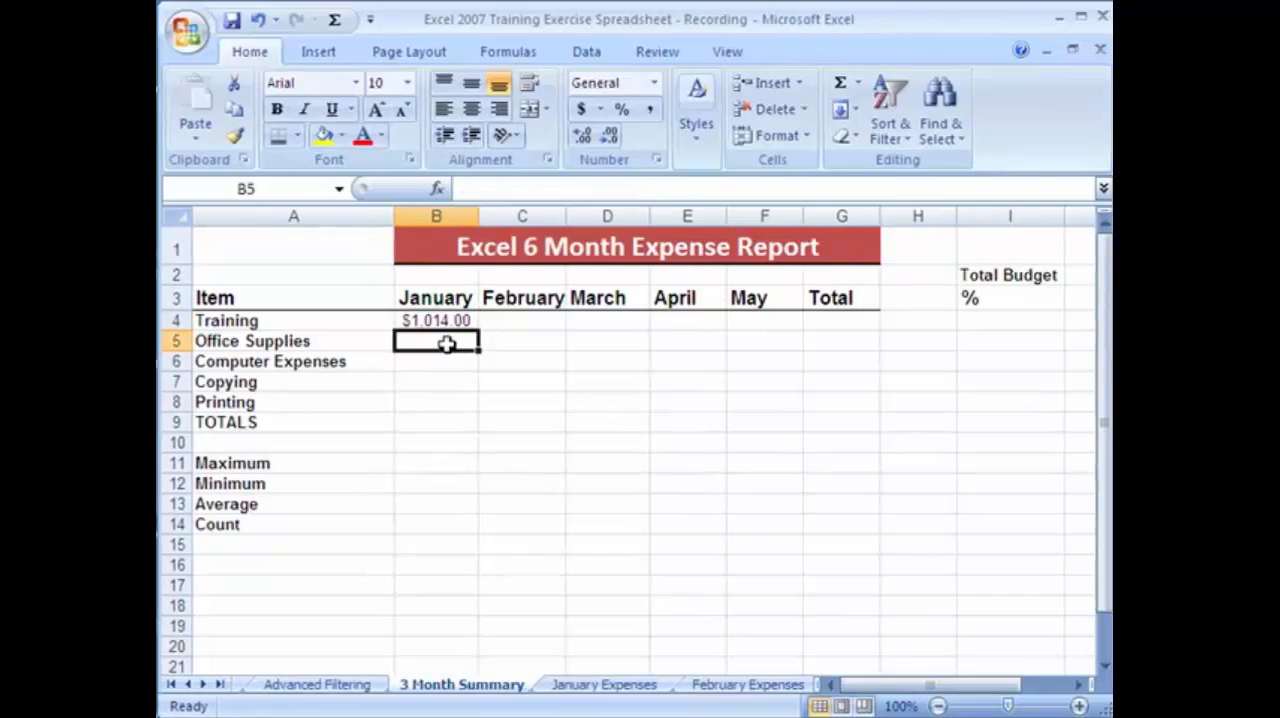
{"action": "type", "text": "="}
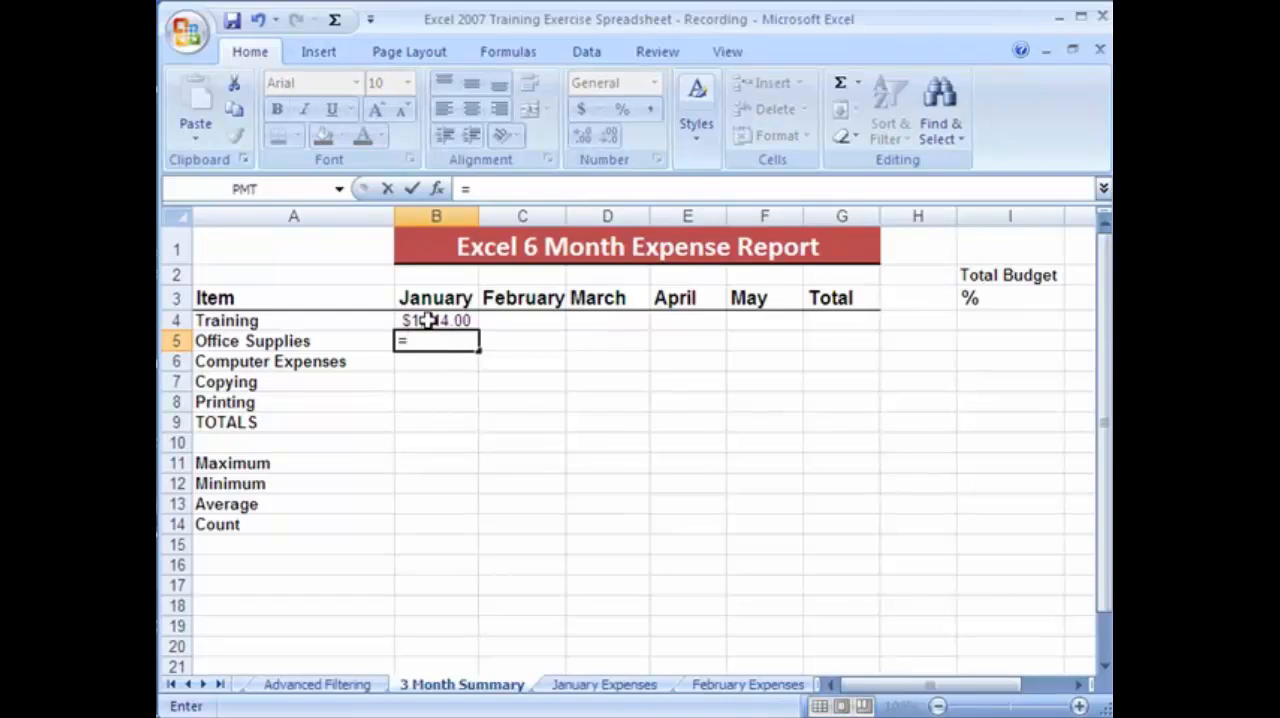
{"action": "left_click", "coordinate": [630, 688]}
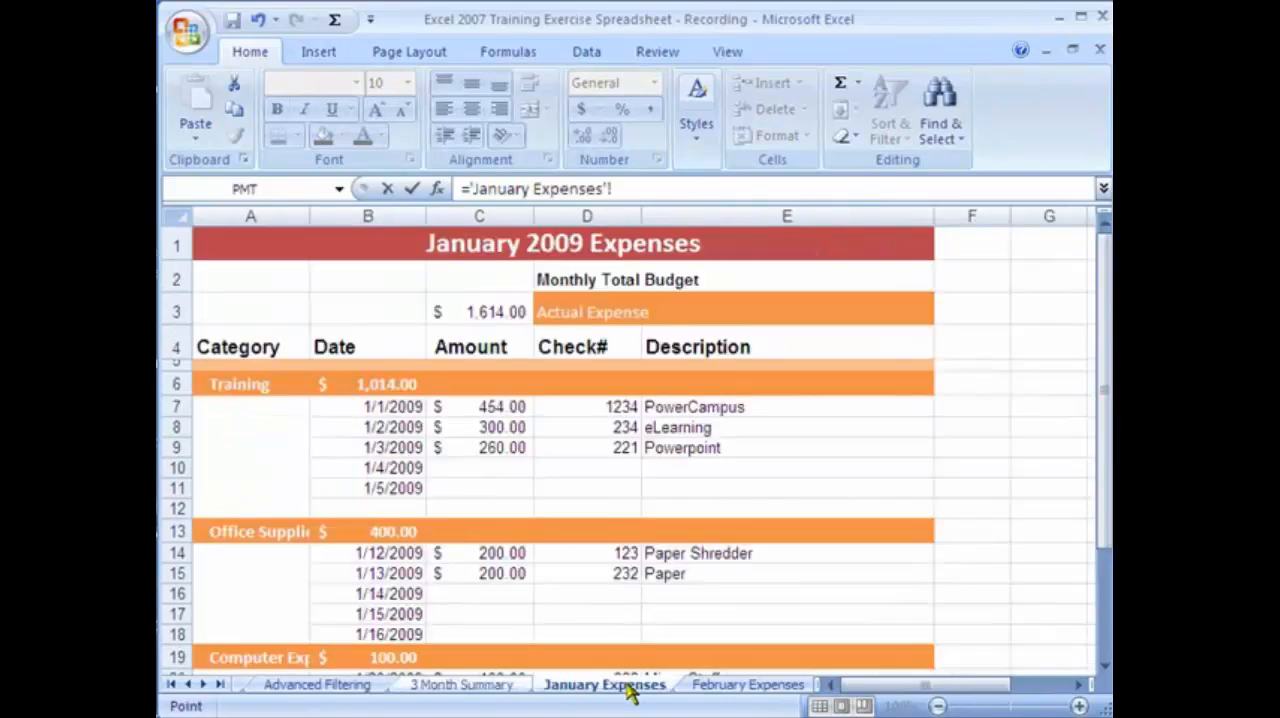
{"action": "left_click", "coordinate": [404, 534]}
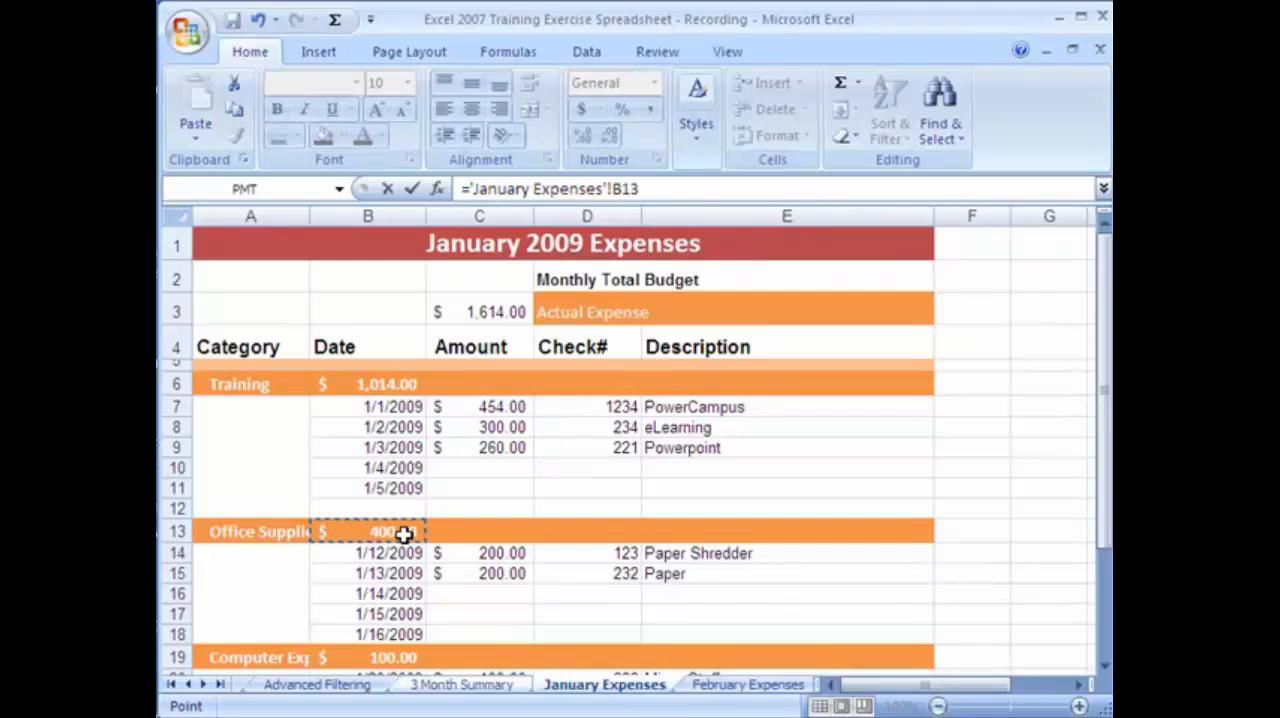
{"action": "key", "text": "Return"}
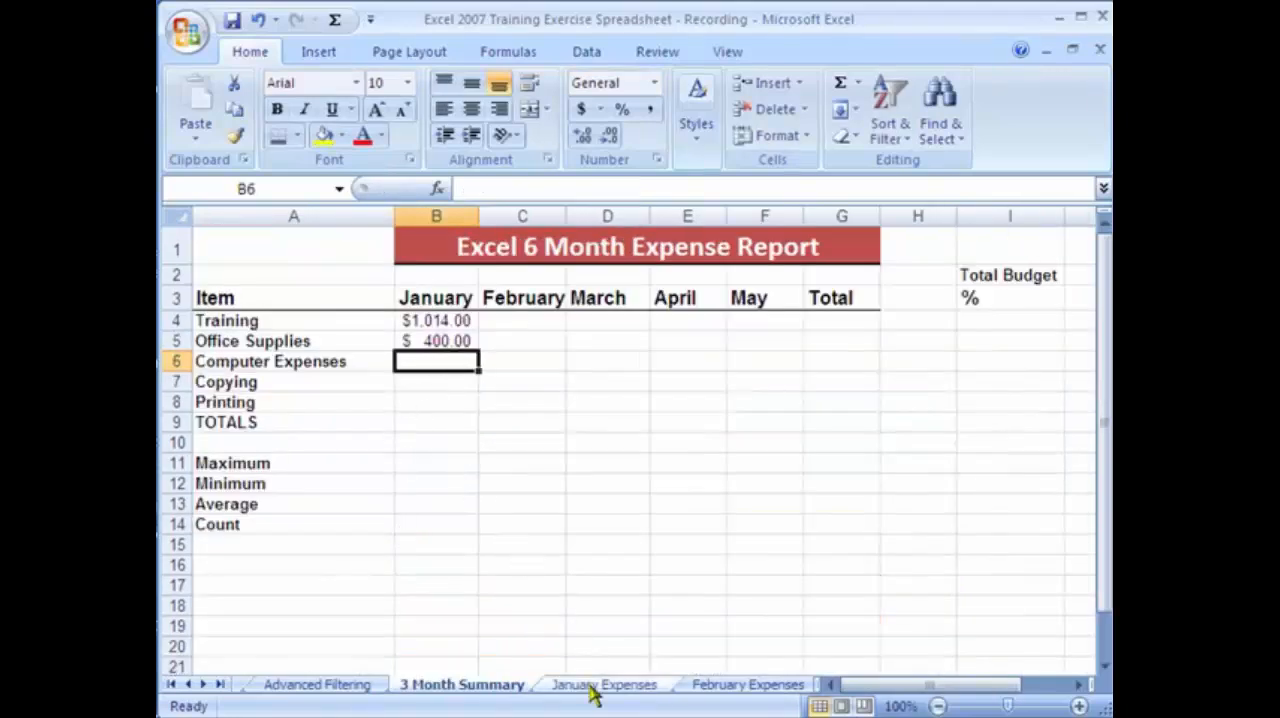
Link January Computer Expenses in B6 of the summary to cell B19 of January Expenses.
{"action": "type", "text": "="}
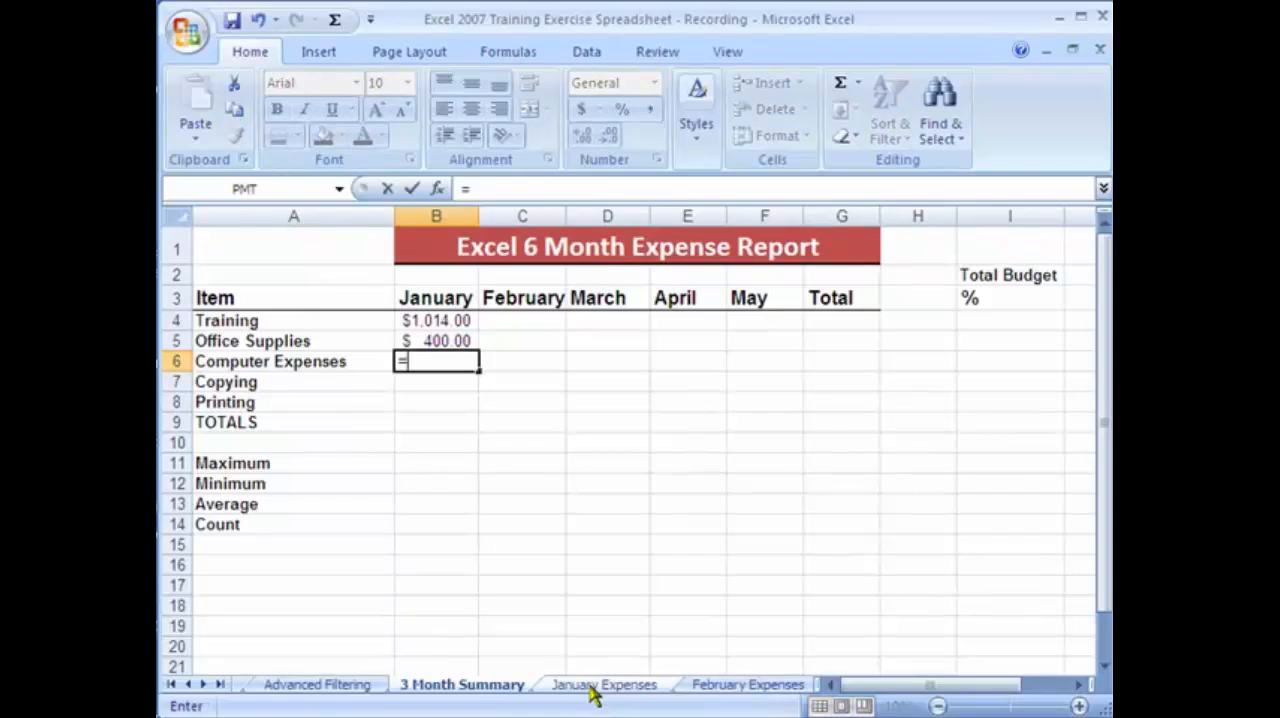
{"action": "left_click", "coordinate": [591, 689]}
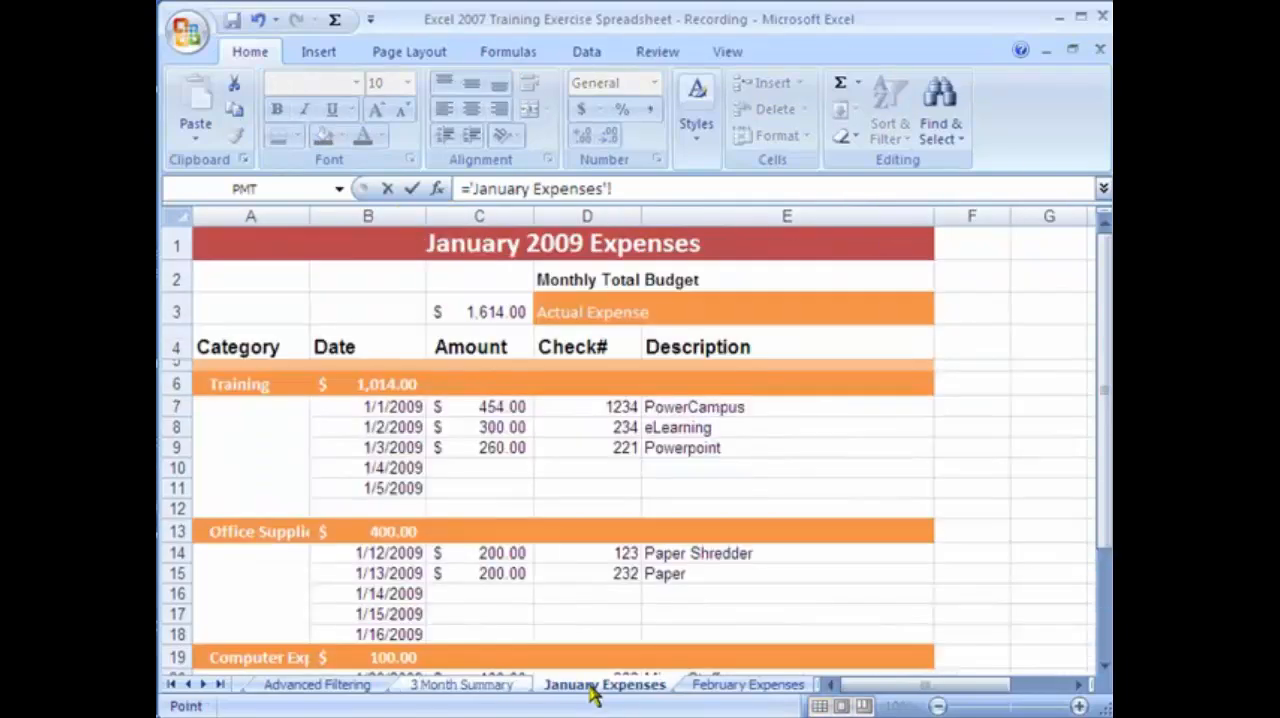
{"action": "left_click", "coordinate": [380, 657]}
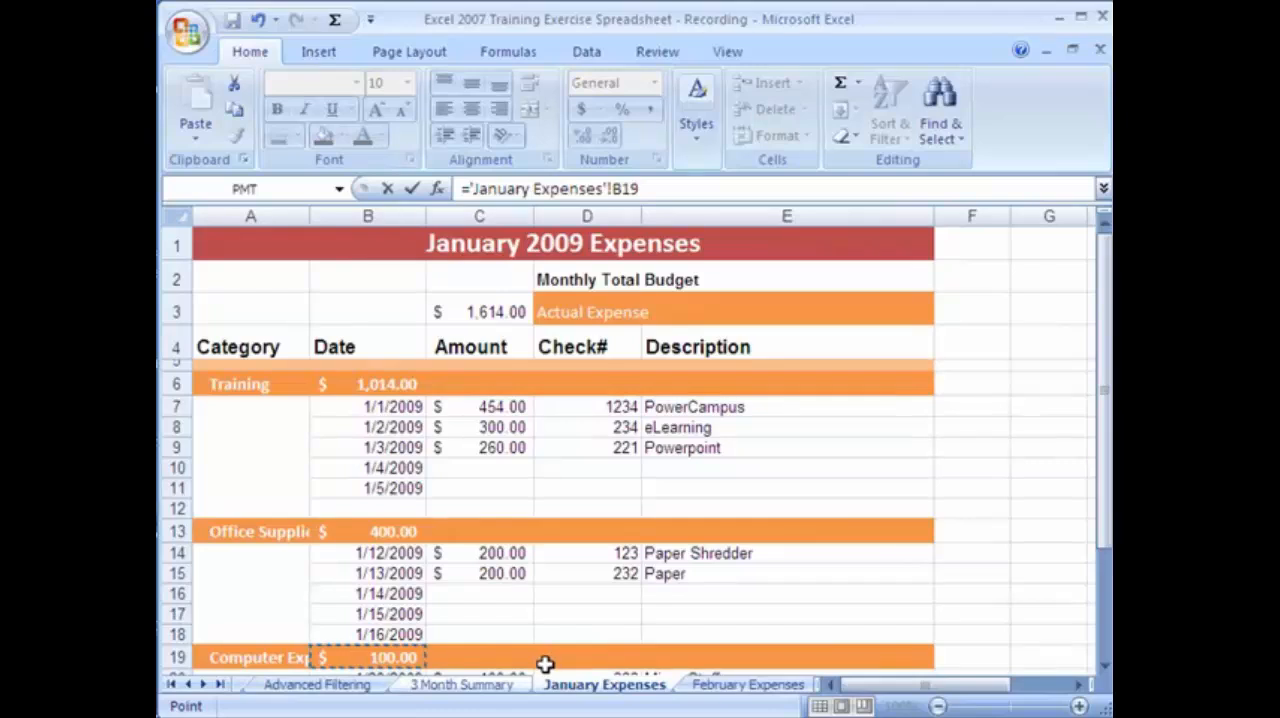
{"action": "key", "text": "Return"}
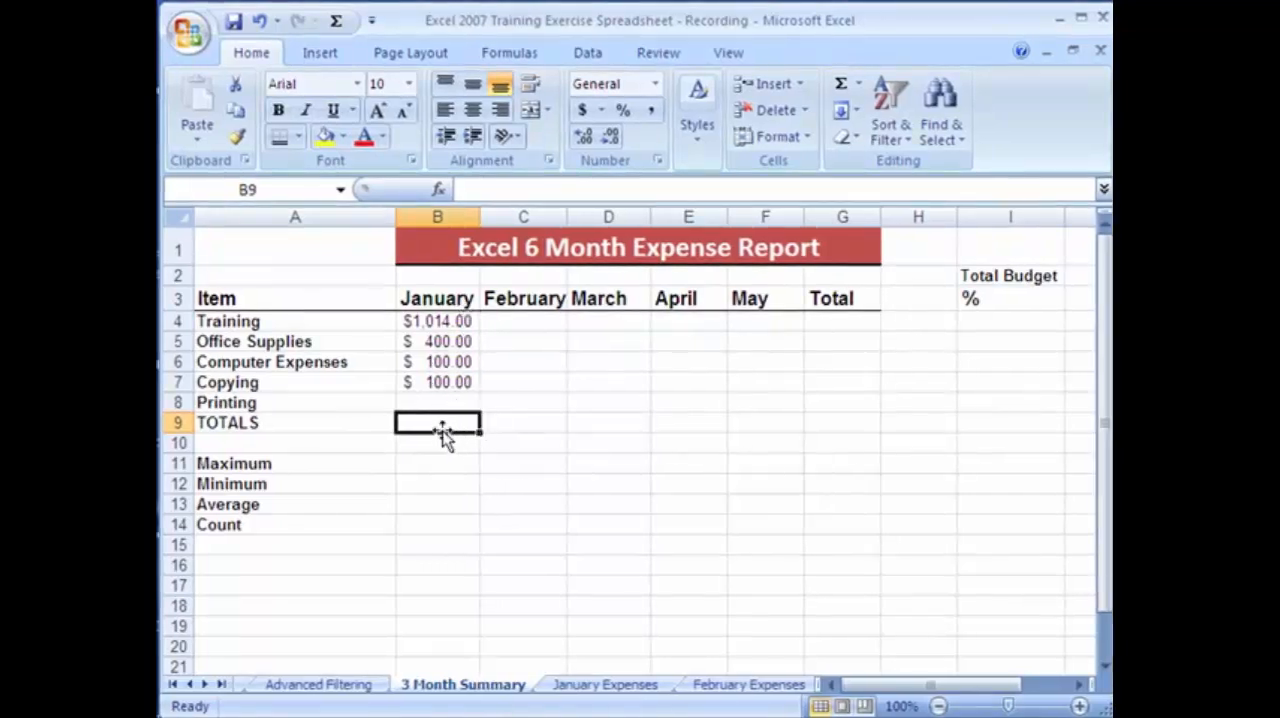
Total the January column in the TOTALS row at B9 with the formula =SUM(B4:B8).
{"action": "left_click", "coordinate": [859, 85]}
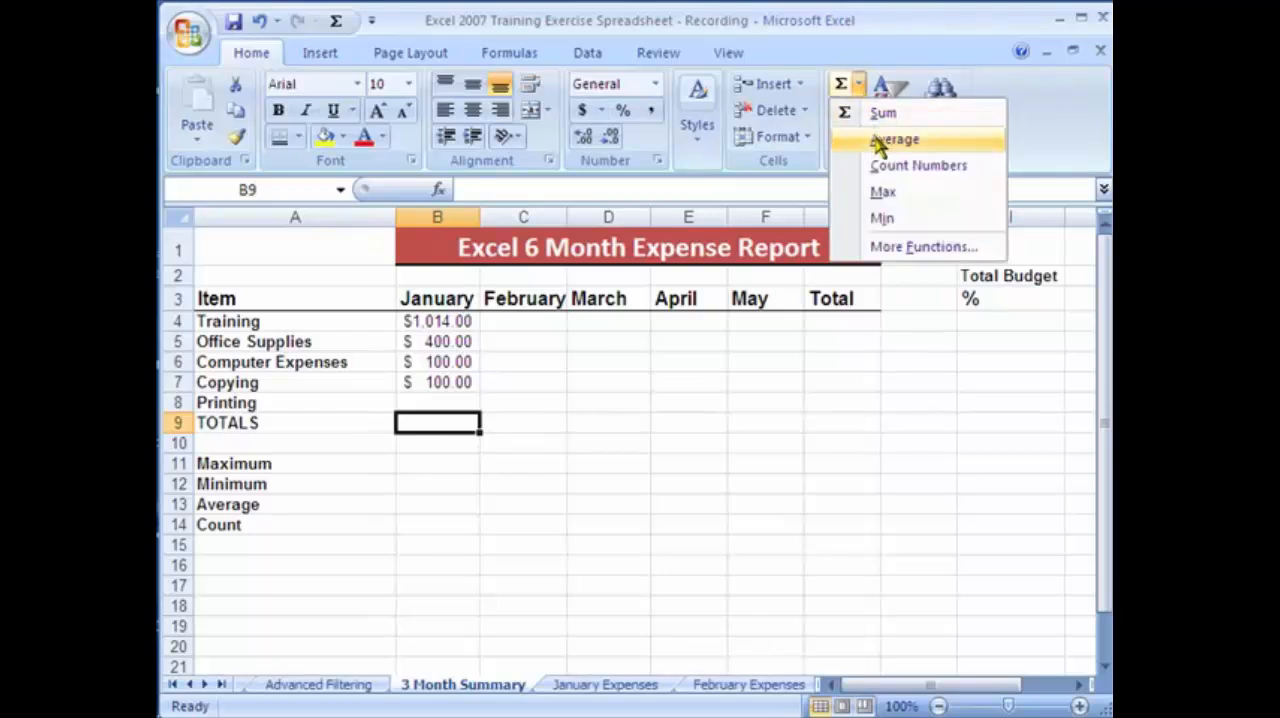
{"action": "left_click", "coordinate": [883, 114]}
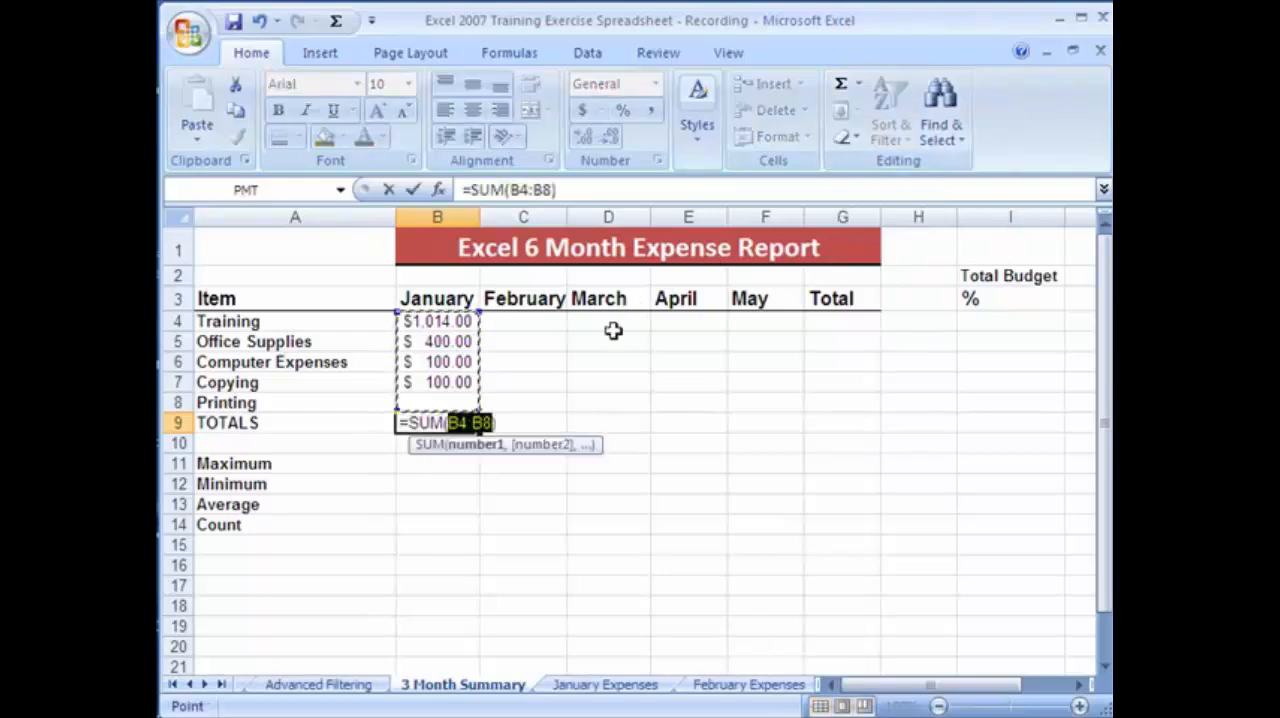
{"action": "key", "text": "Return"}
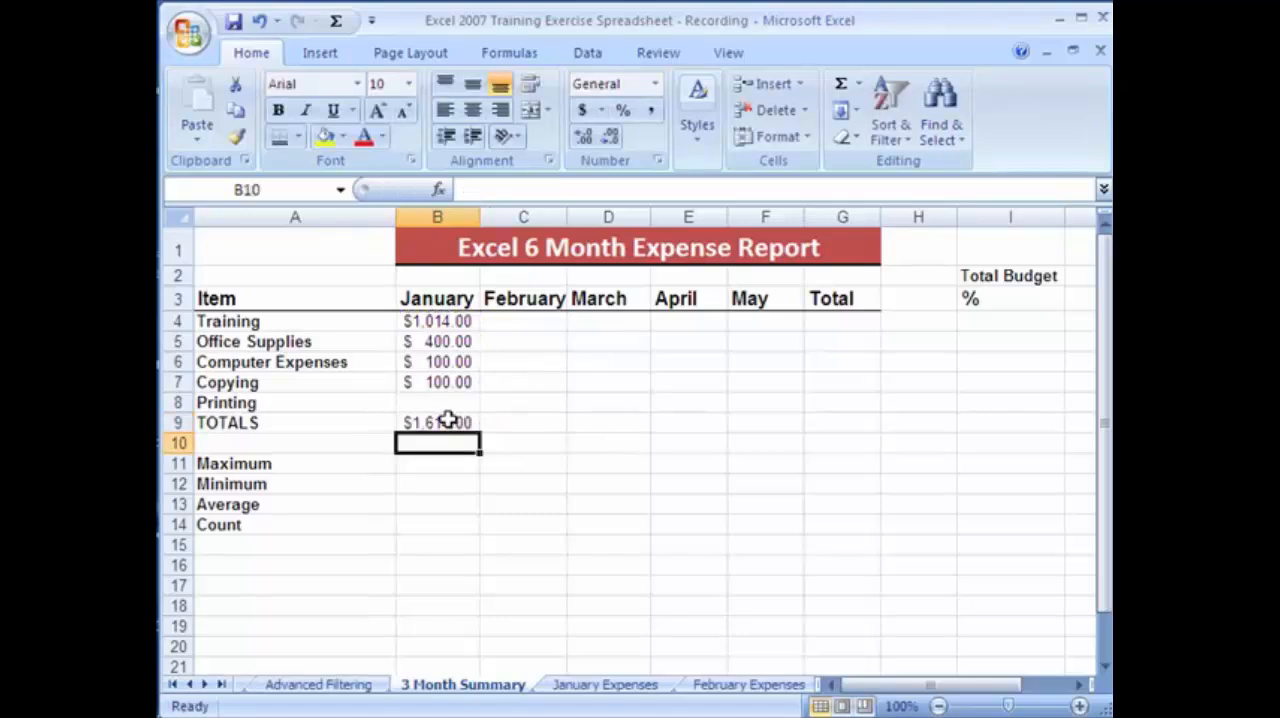
Compare the January total in B9 of the summary with the Actual Expense total in C3 of January Expenses.
{"action": "left_click", "coordinate": [455, 424]}
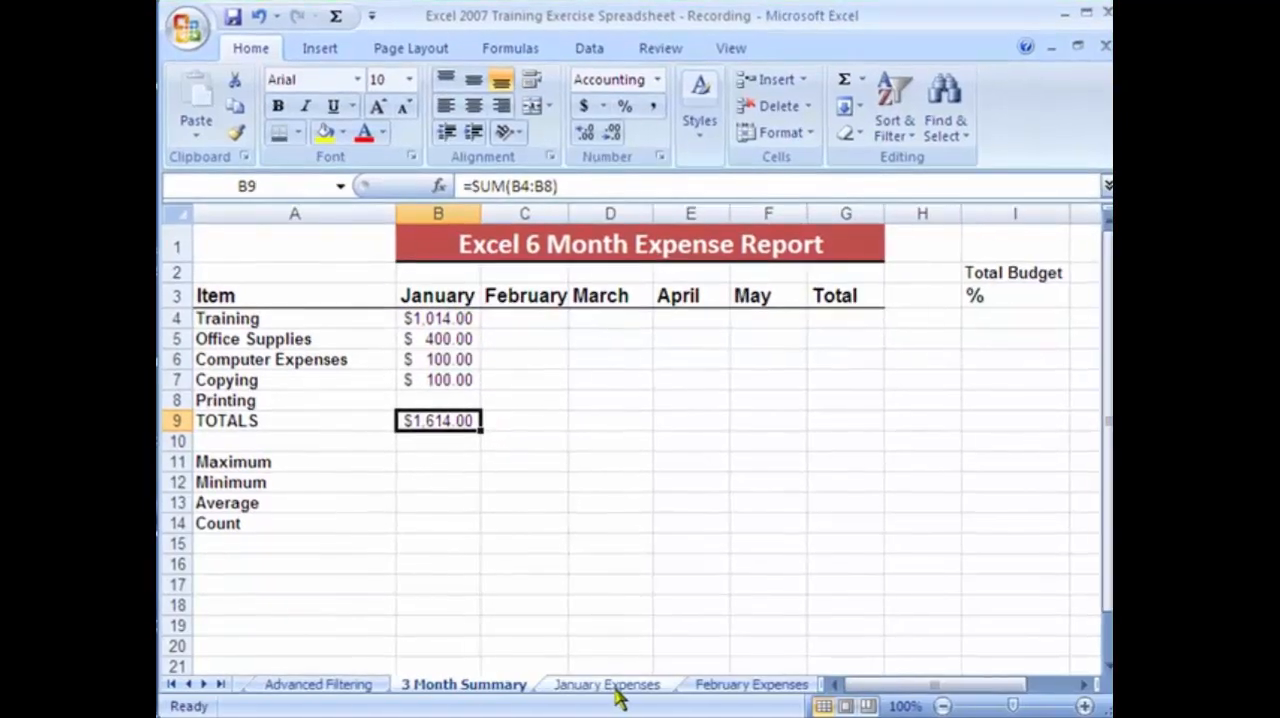
{"action": "left_click", "coordinate": [622, 686]}
{"action": "scroll", "coordinate": [560, 309], "scroll_direction": "up", "scroll_amount": 4}
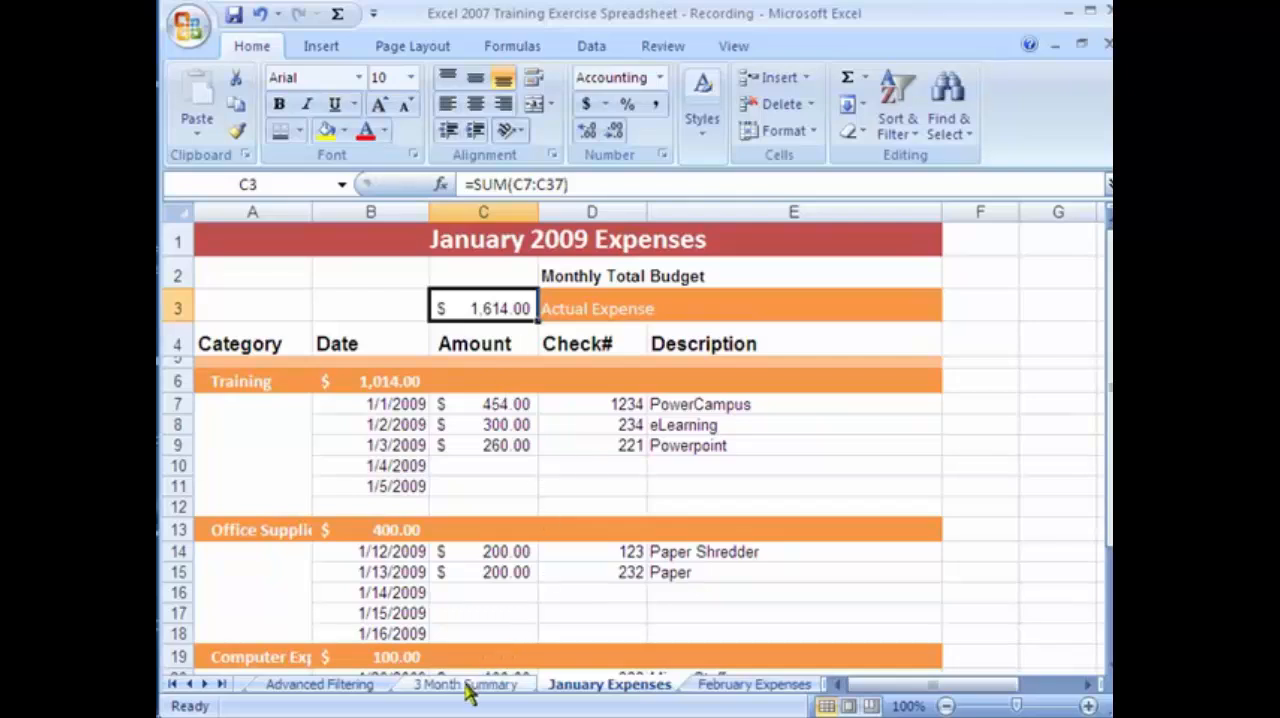
Set the 1/1/2009 PowerCampus training amount in C7 of the February Expenses sheet to 22.
{"action": "left_click", "coordinate": [740, 685]}
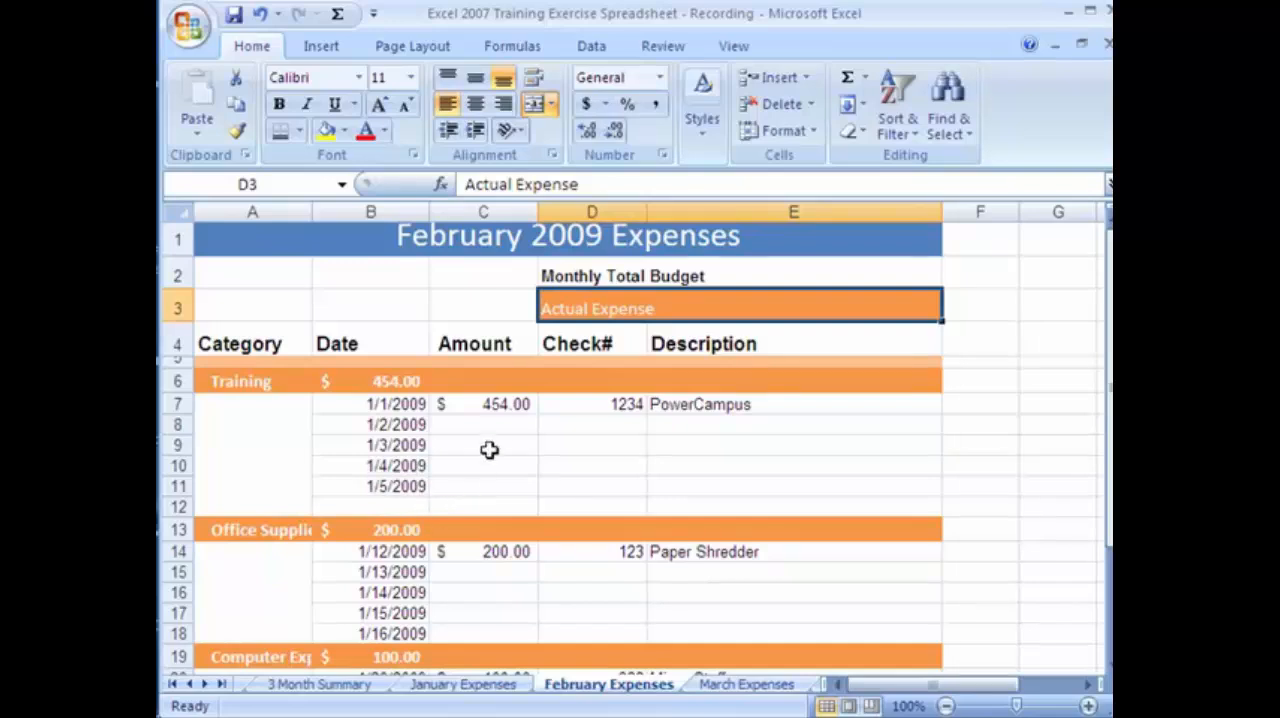
{"action": "left_click", "coordinate": [505, 406]}
{"action": "type", "text": "22"}
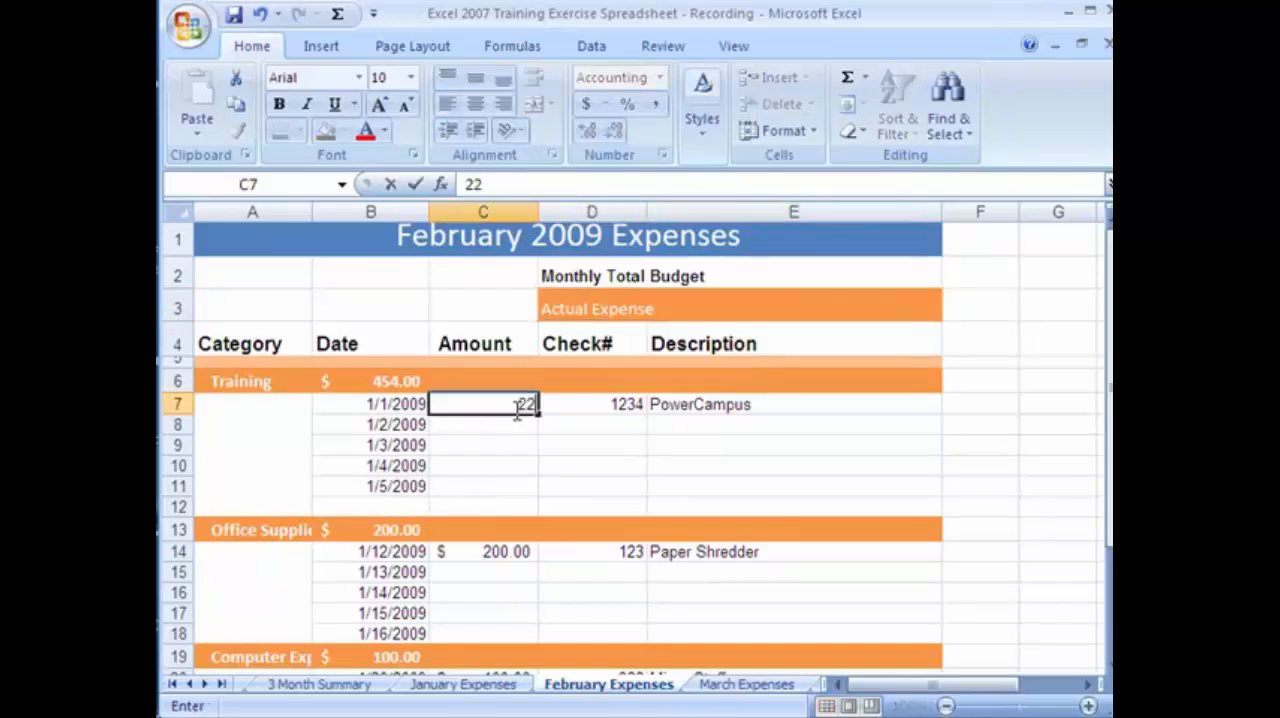
{"action": "left_click", "coordinate": [527, 446]}
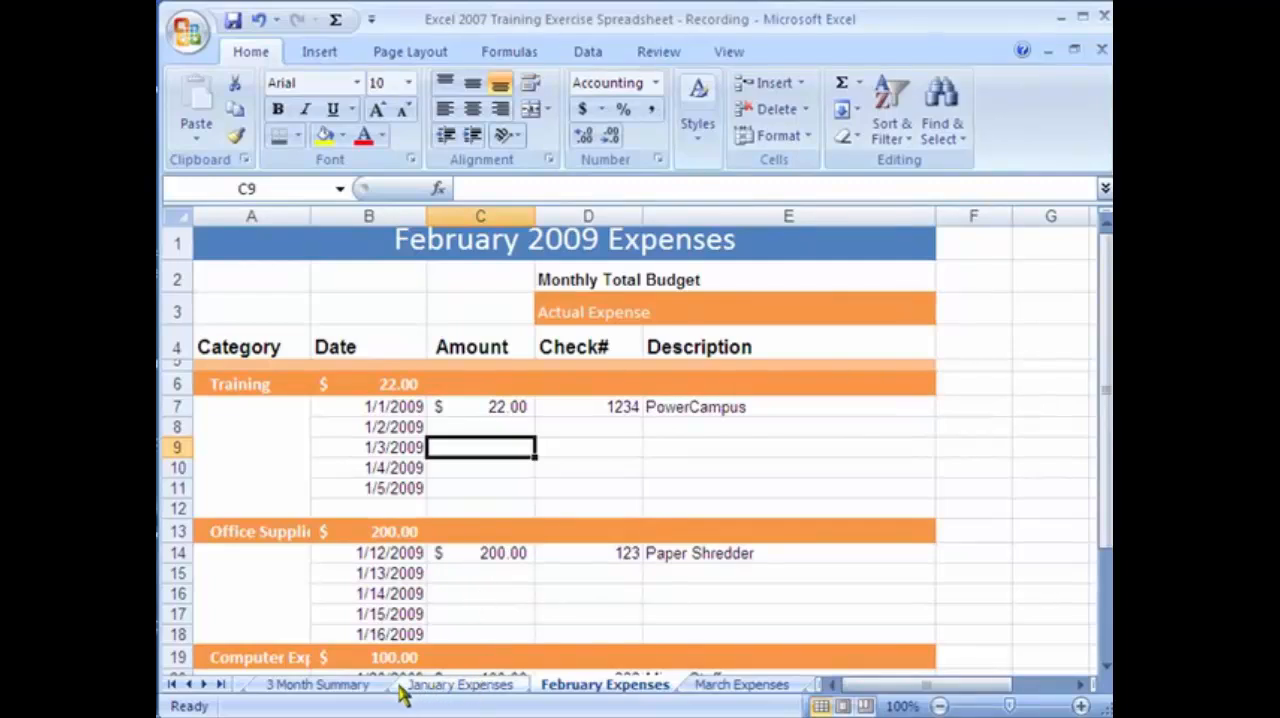
Link February Training in C4 of the 3 Month Summary to the Training subtotal in cell B6 of February Expenses.
{"action": "left_click", "coordinate": [366, 687]}
{"action": "left_click", "coordinate": [516, 318]}
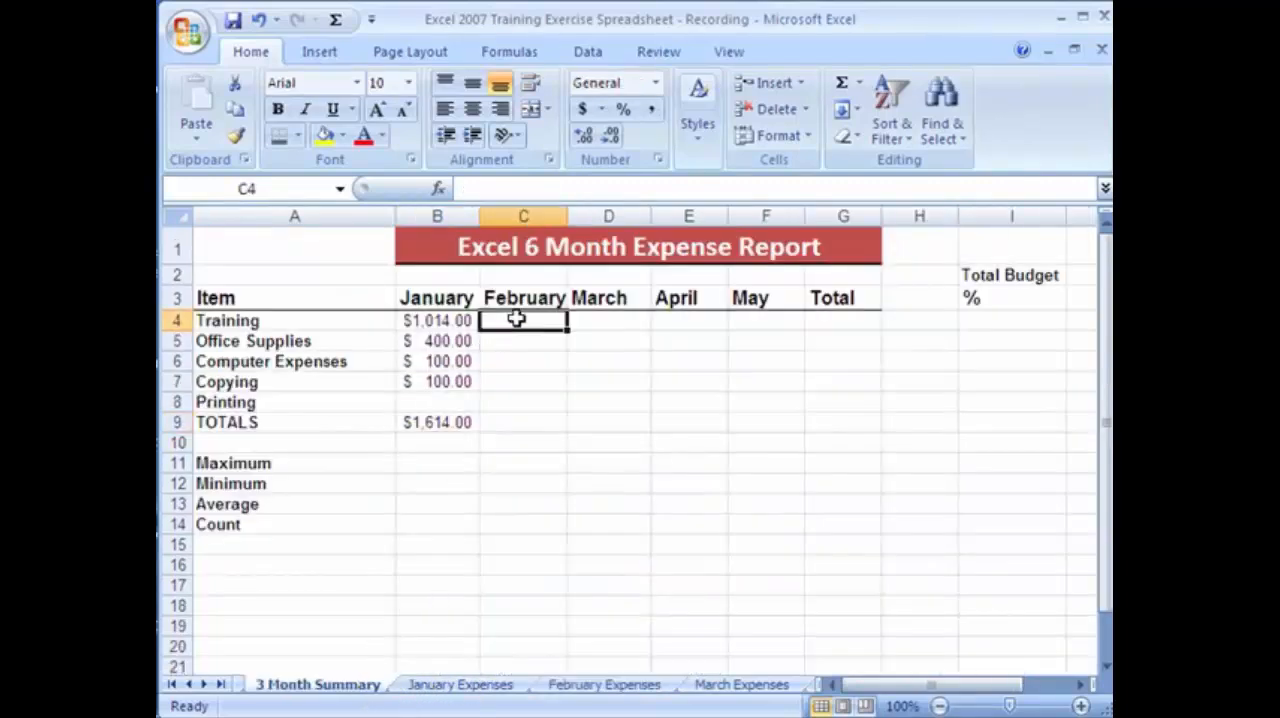
{"action": "type", "text": "="}
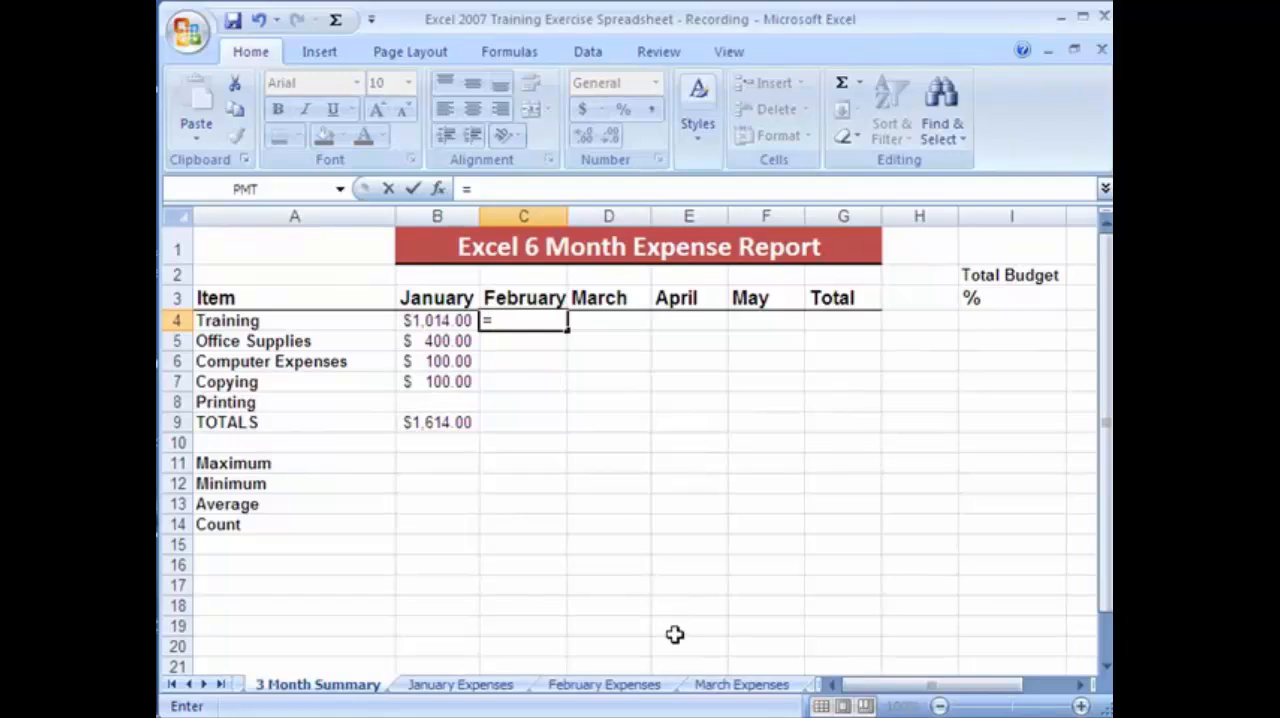
{"action": "left_click", "coordinate": [628, 686]}
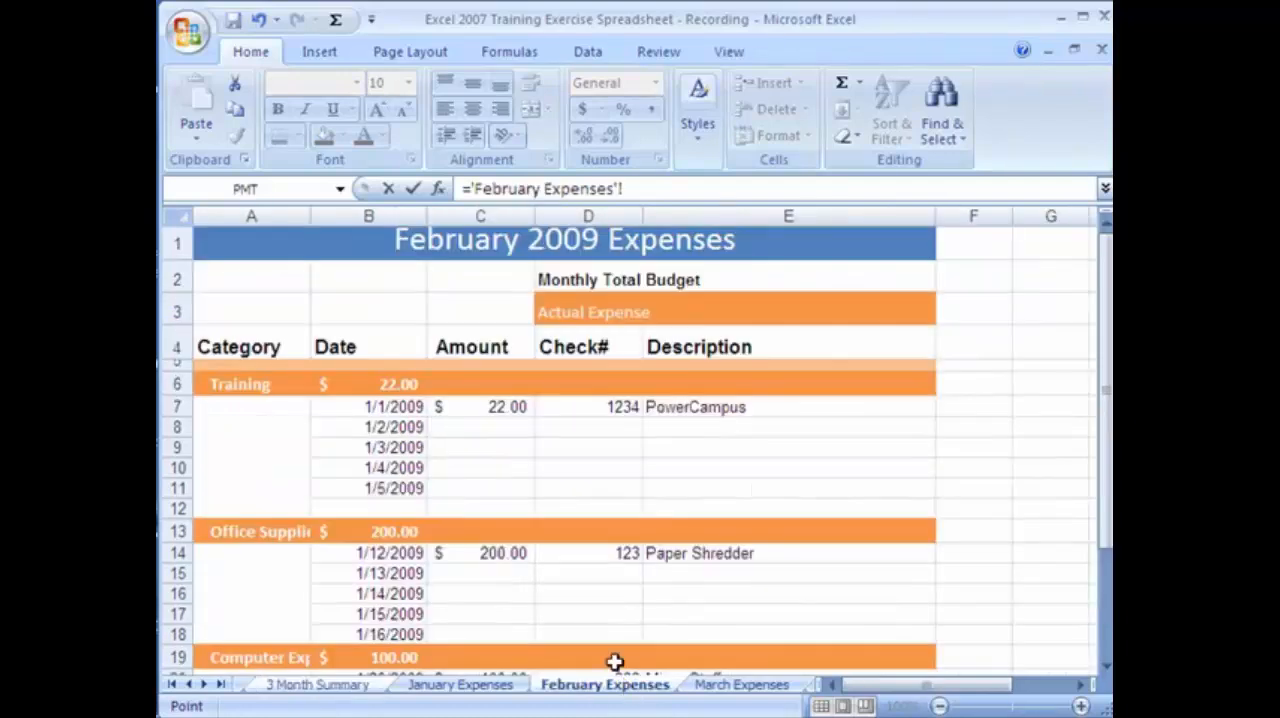
{"action": "left_click", "coordinate": [400, 388]}
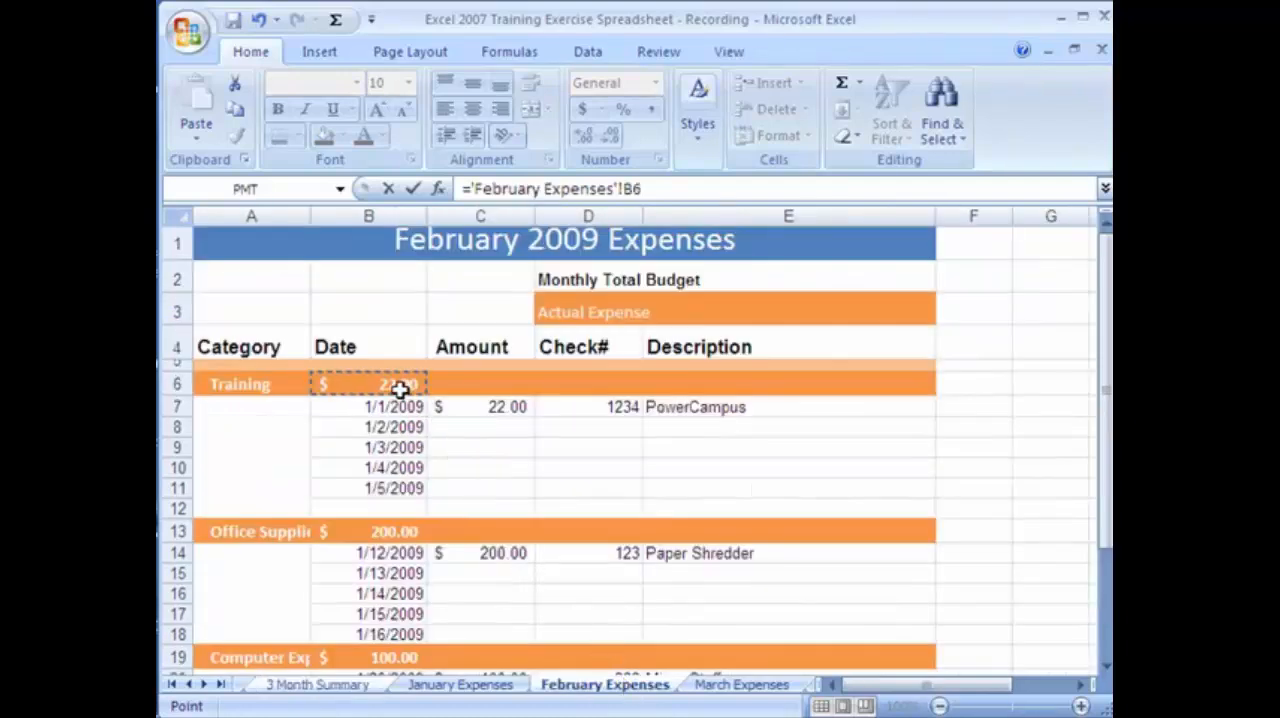
{"action": "key", "text": "Return"}
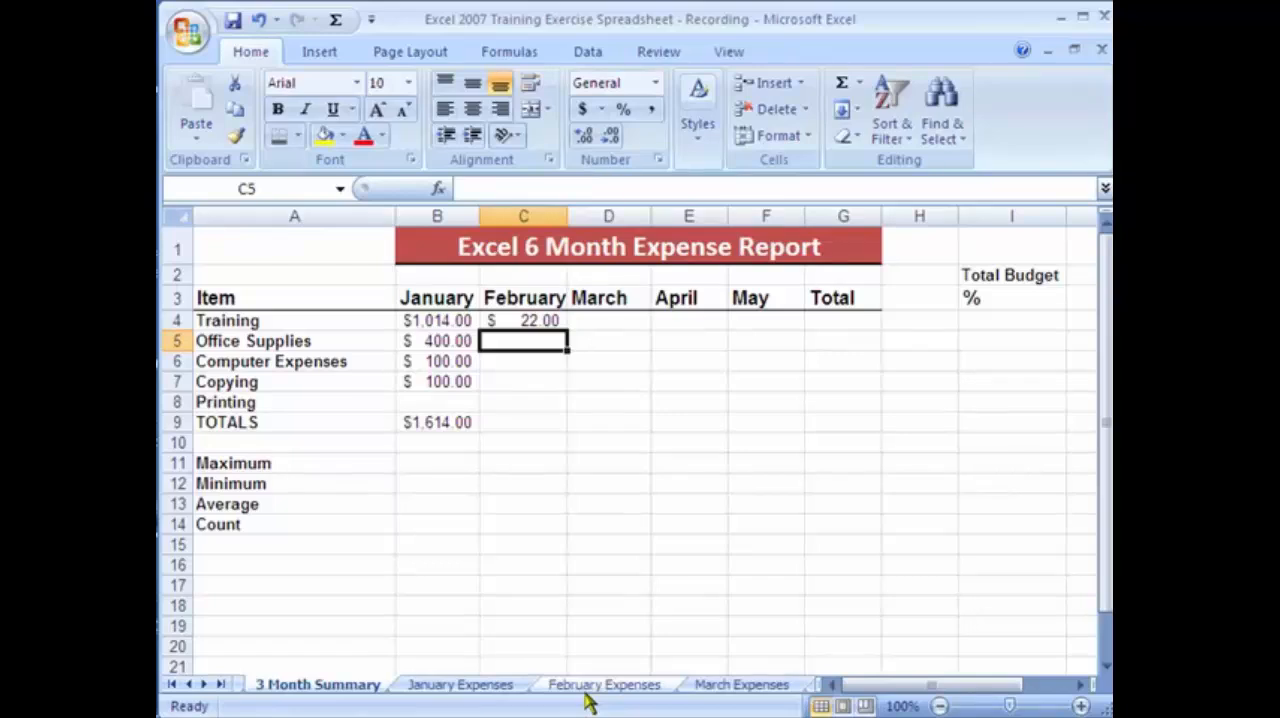
Link February Office Supplies in C5 of the 3 Month Summary to the Office Supplies subtotal in cell B13 of February Expenses.
{"action": "type", "text": "="}
{"action": "left_click", "coordinate": [640, 688]}
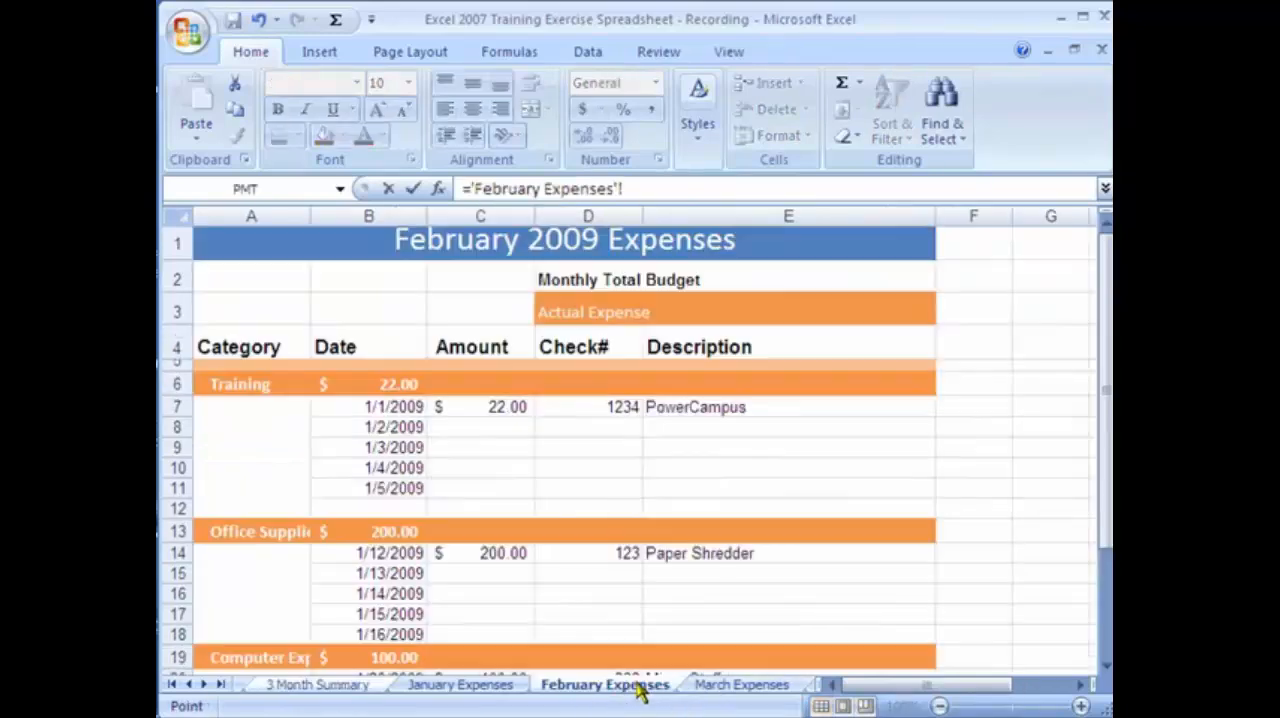
{"action": "left_click", "coordinate": [404, 532]}
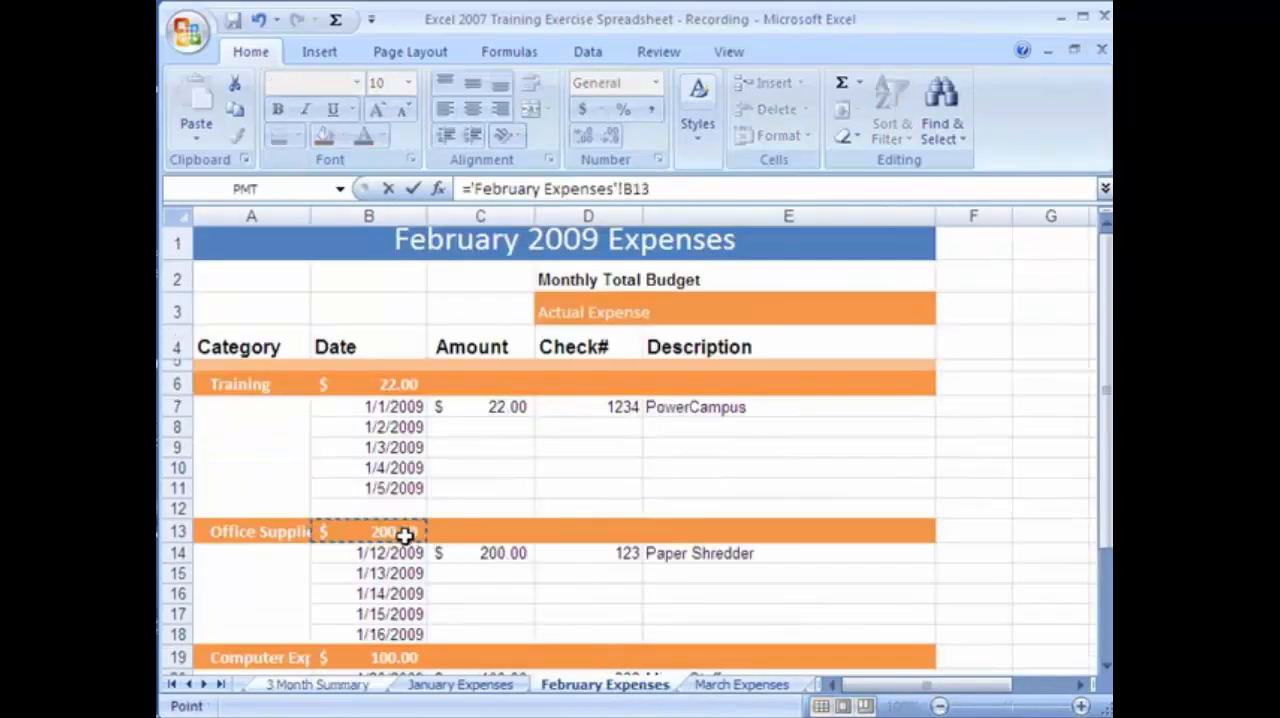
{"action": "key", "text": "Return"}
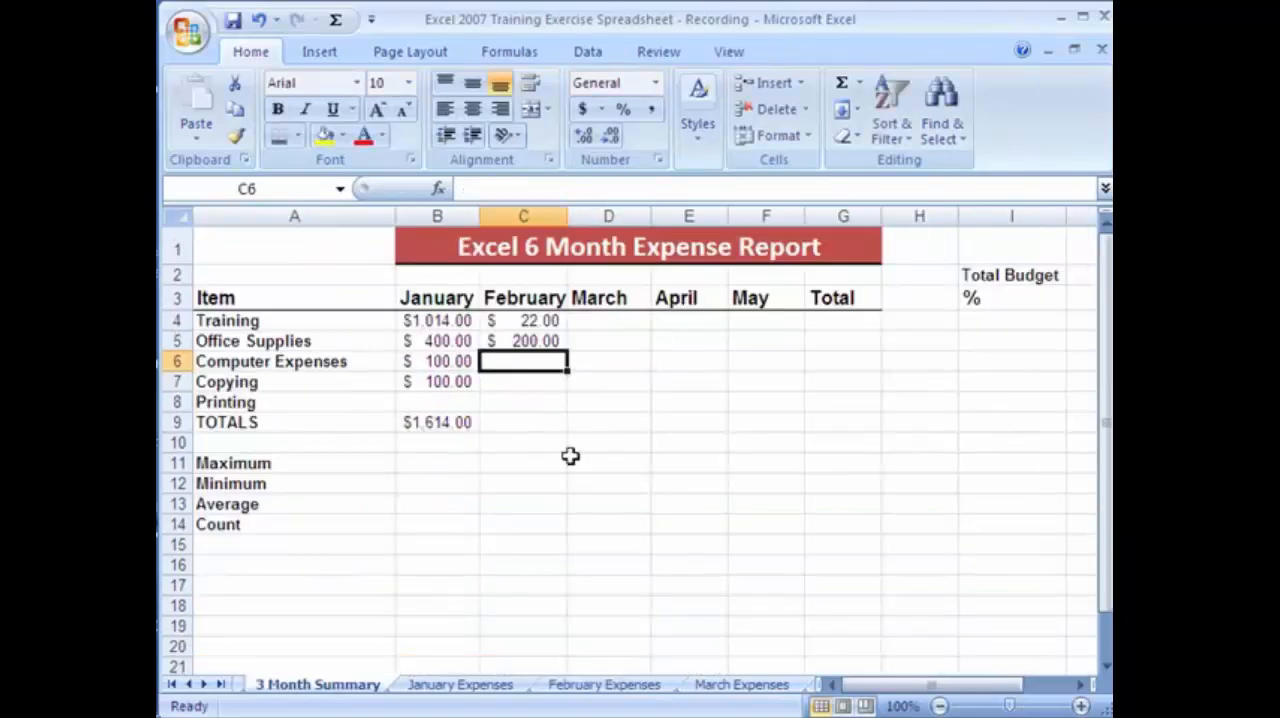
{"action": "left_click", "coordinate": [545, 341]}
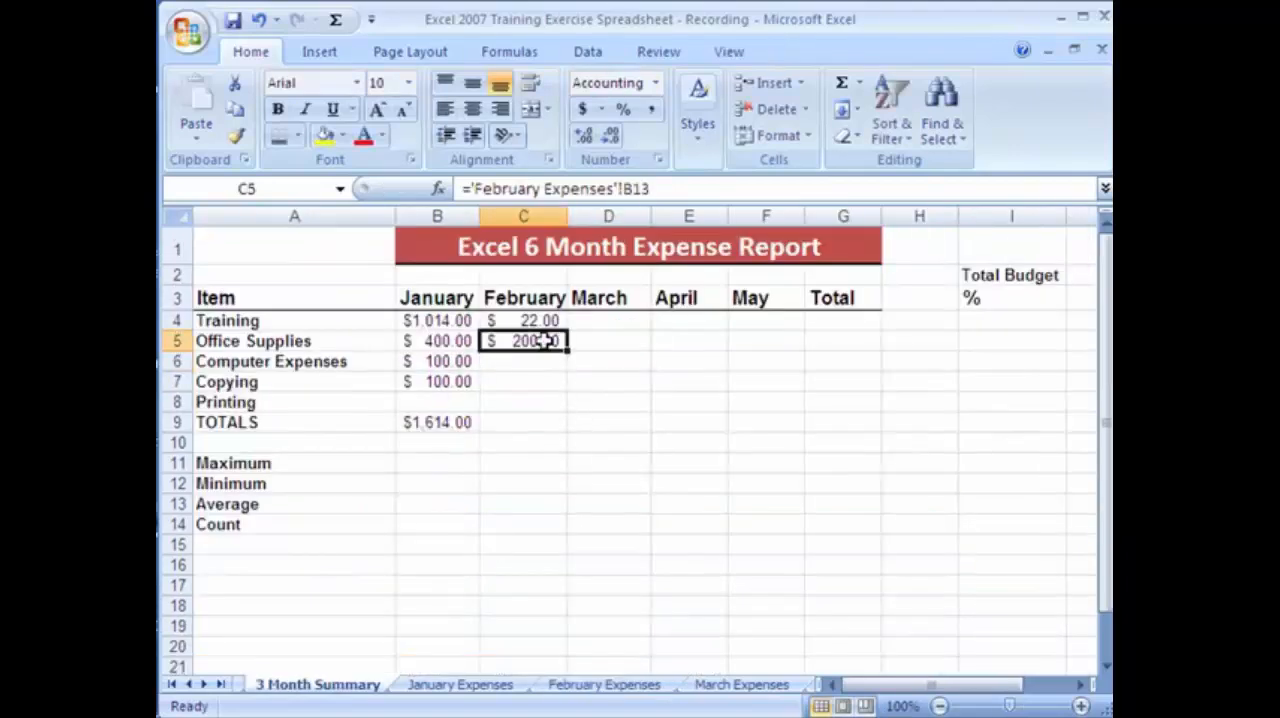
{"action": "key", "text": "Down"}
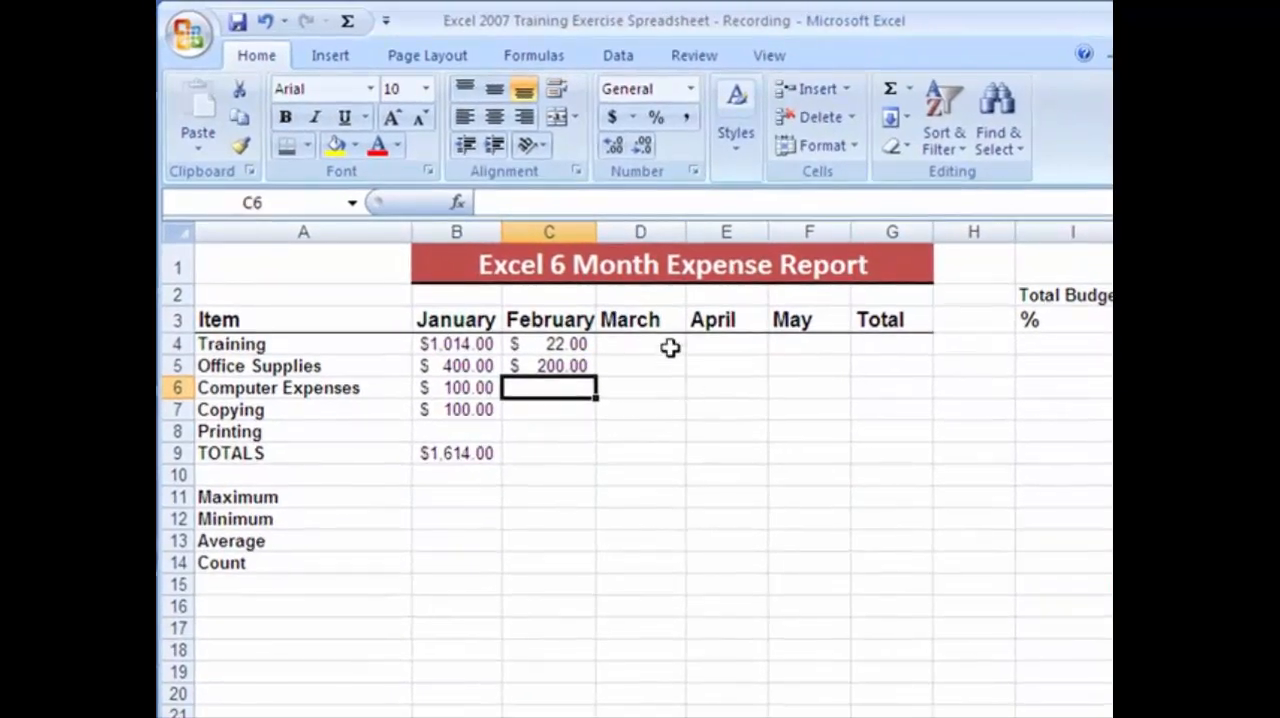
{"action": "left_click", "coordinate": [670, 347]}
{"action": "left_click", "coordinate": [728, 354]}
{"action": "left_click", "coordinate": [791, 352]}
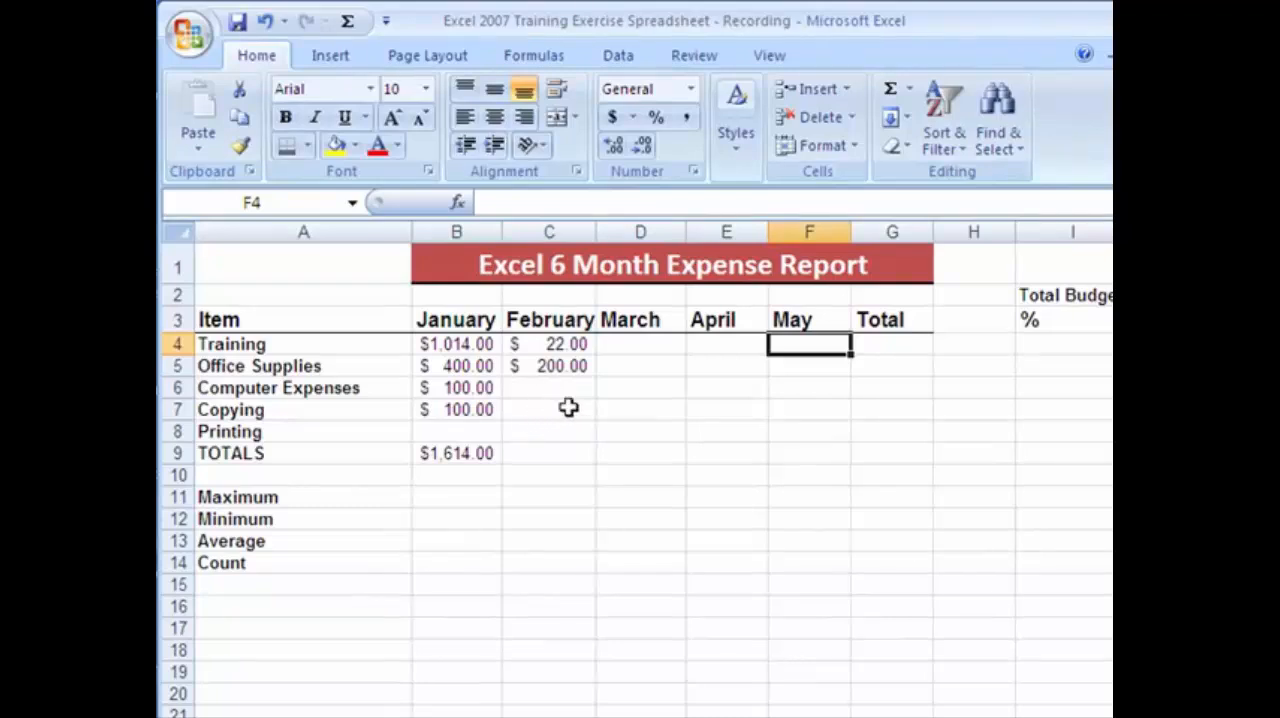
Fill the January total formula from B9 across into C9 to total the February column.
{"action": "left_click", "coordinate": [510, 453]}
{"action": "left_click", "coordinate": [486, 452]}
{"action": "left_click_drag", "start_coordinate": [501, 462], "coordinate": [560, 460]}
Link February Computer Expenses in C6 of the 3 Month Summary to the Computer Expenses subtotal in cell B19 of February Expenses.
{"action": "left_click", "coordinate": [557, 387]}
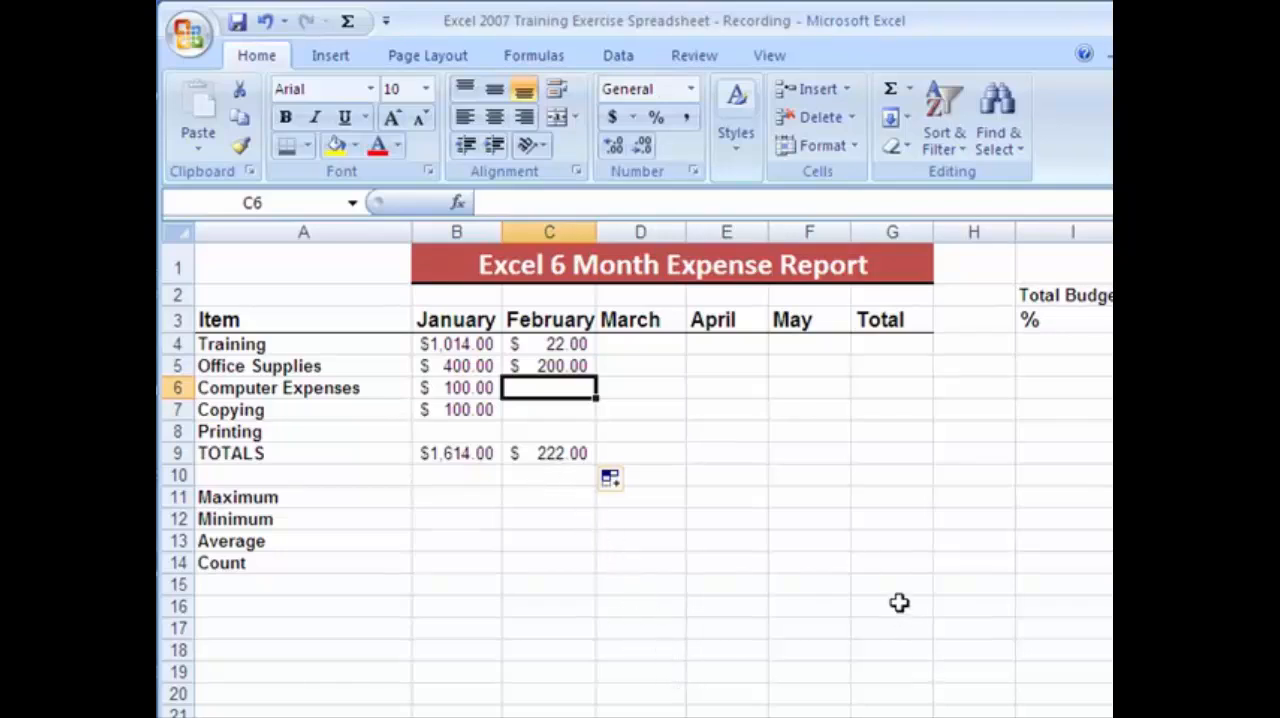
{"action": "type", "text": "="}
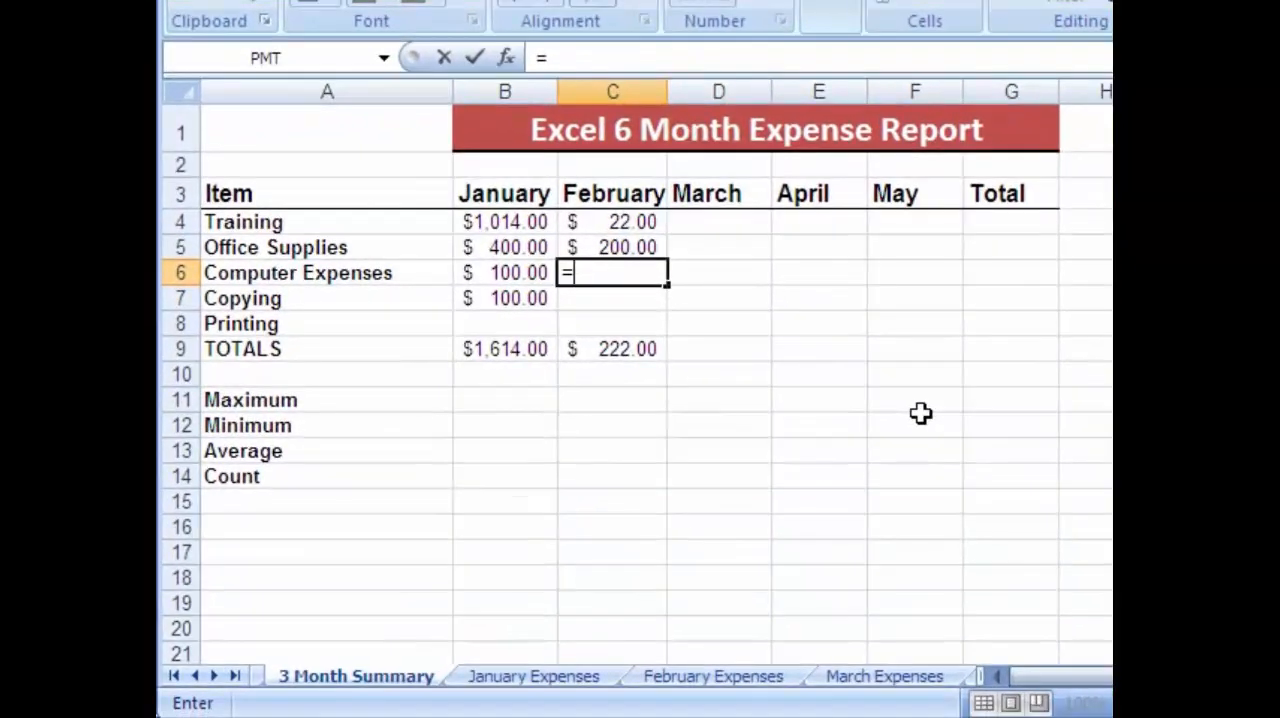
{"action": "left_click", "coordinate": [712, 683]}
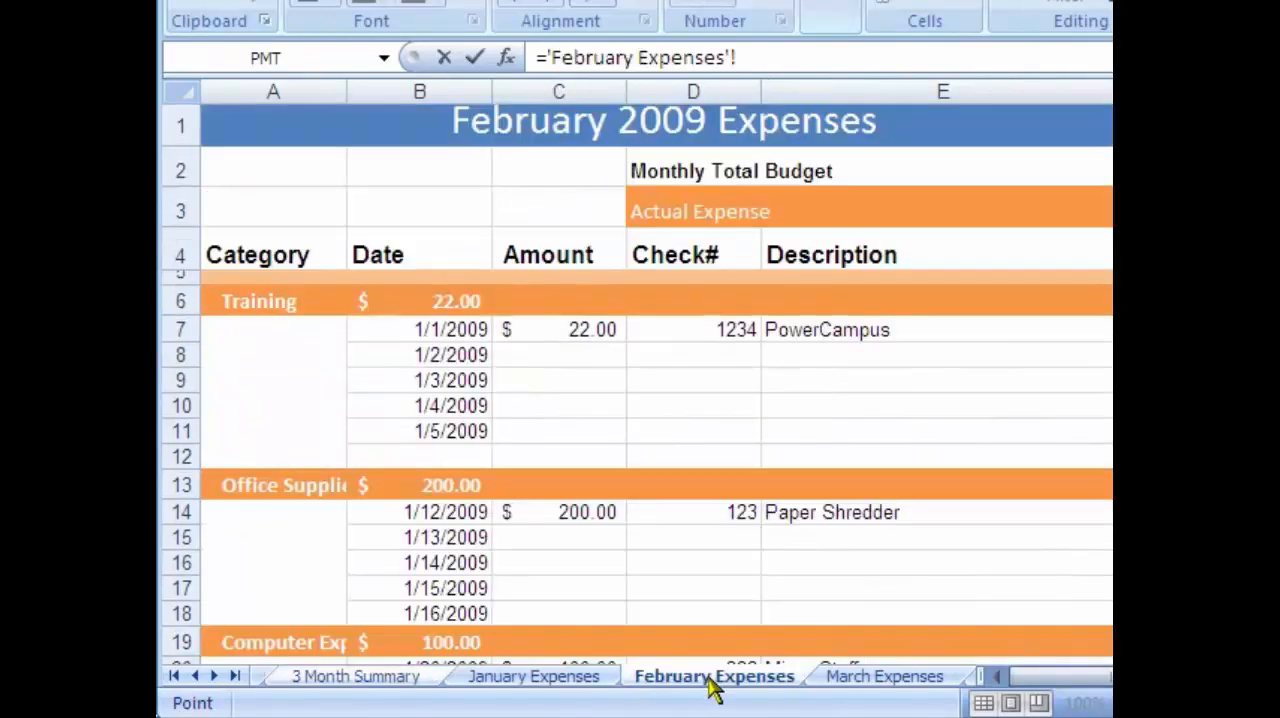
{"action": "left_click", "coordinate": [429, 646]}
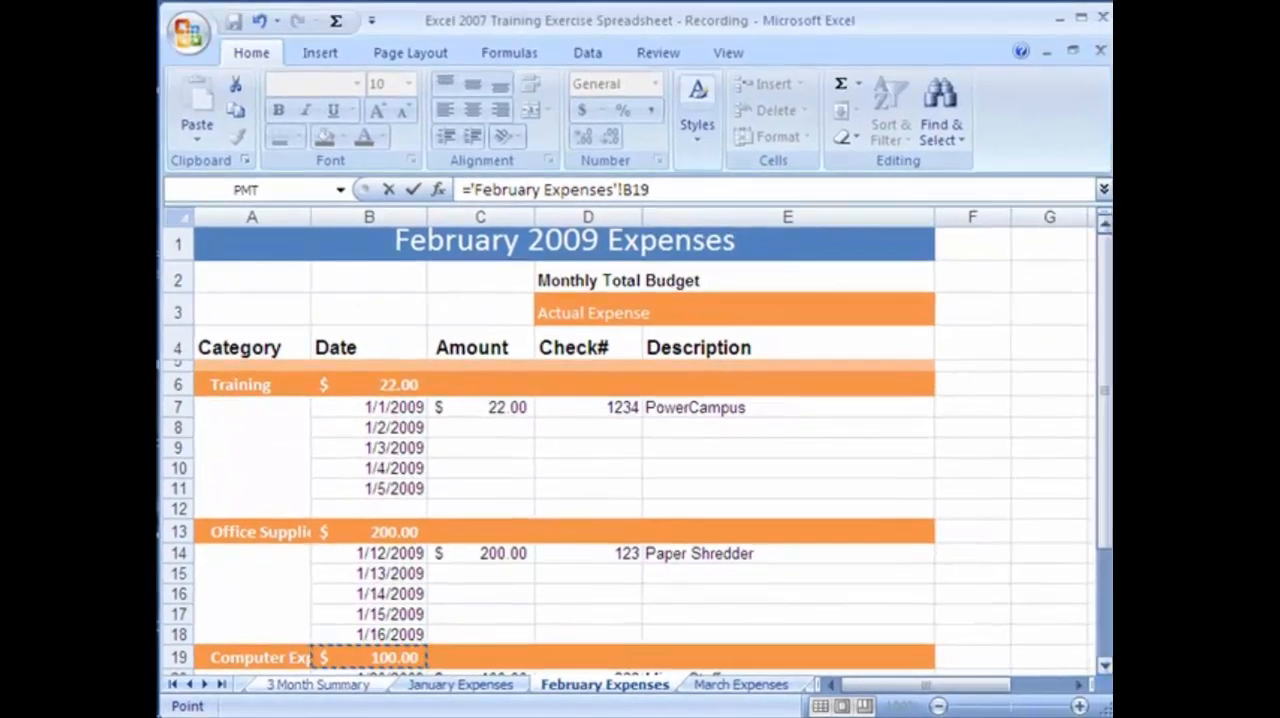
{"action": "scroll", "coordinate": [384, 563], "scroll_direction": "down", "scroll_amount": 1}
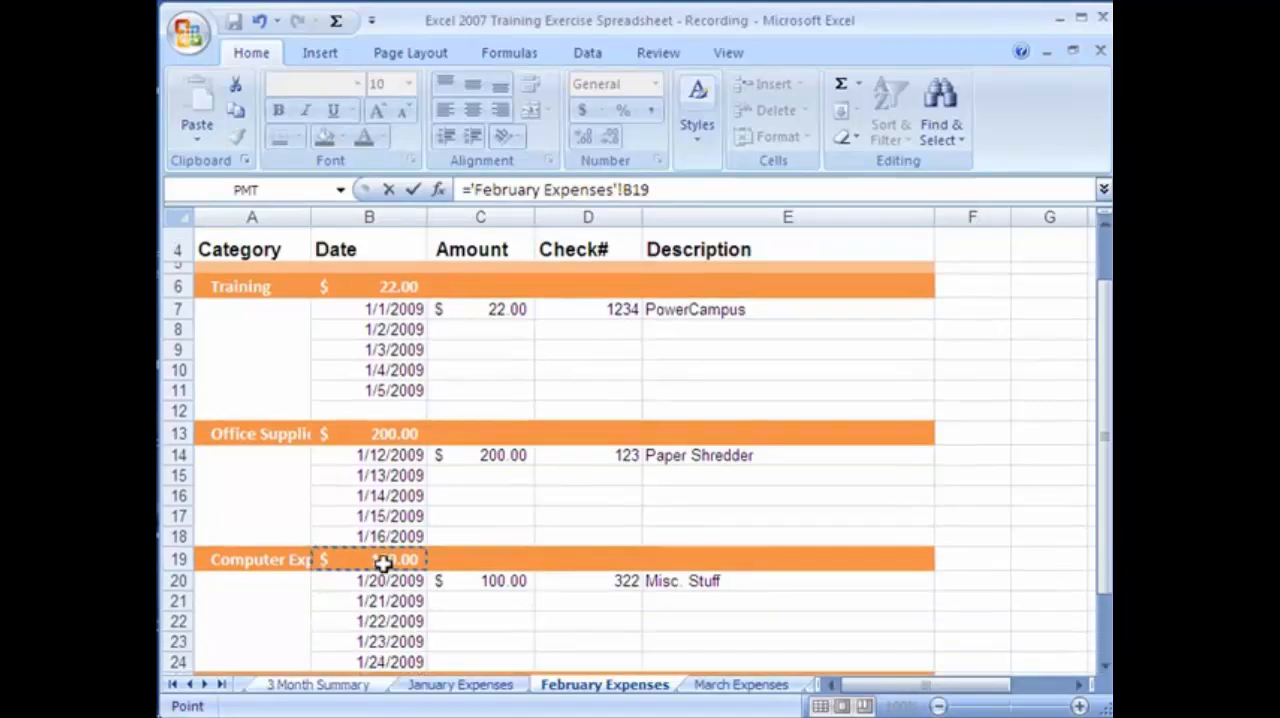
{"action": "key", "text": "Return"}
{"action": "left_click", "coordinate": [553, 362]}
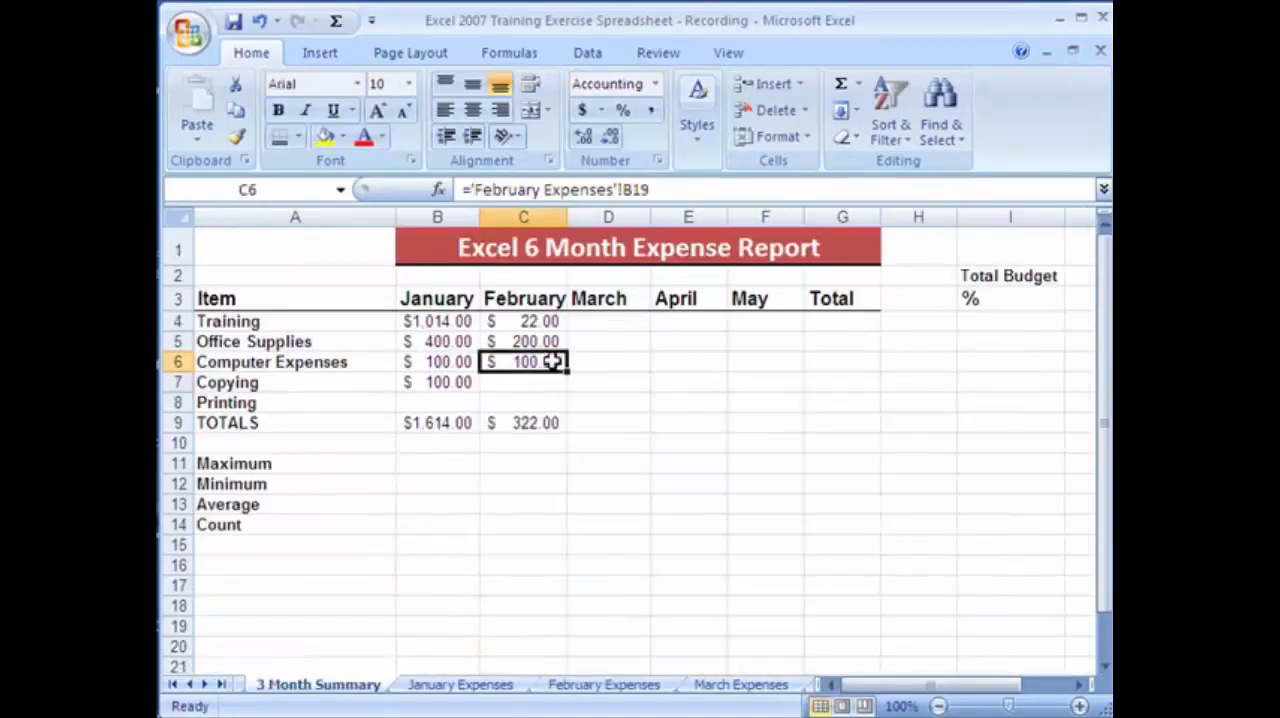
Enter 200 as the 1/21/2009 computer expense in C21 of February Expenses and check the subtotal in B19.
{"action": "left_click", "coordinate": [604, 685]}
{"action": "left_click", "coordinate": [474, 602]}
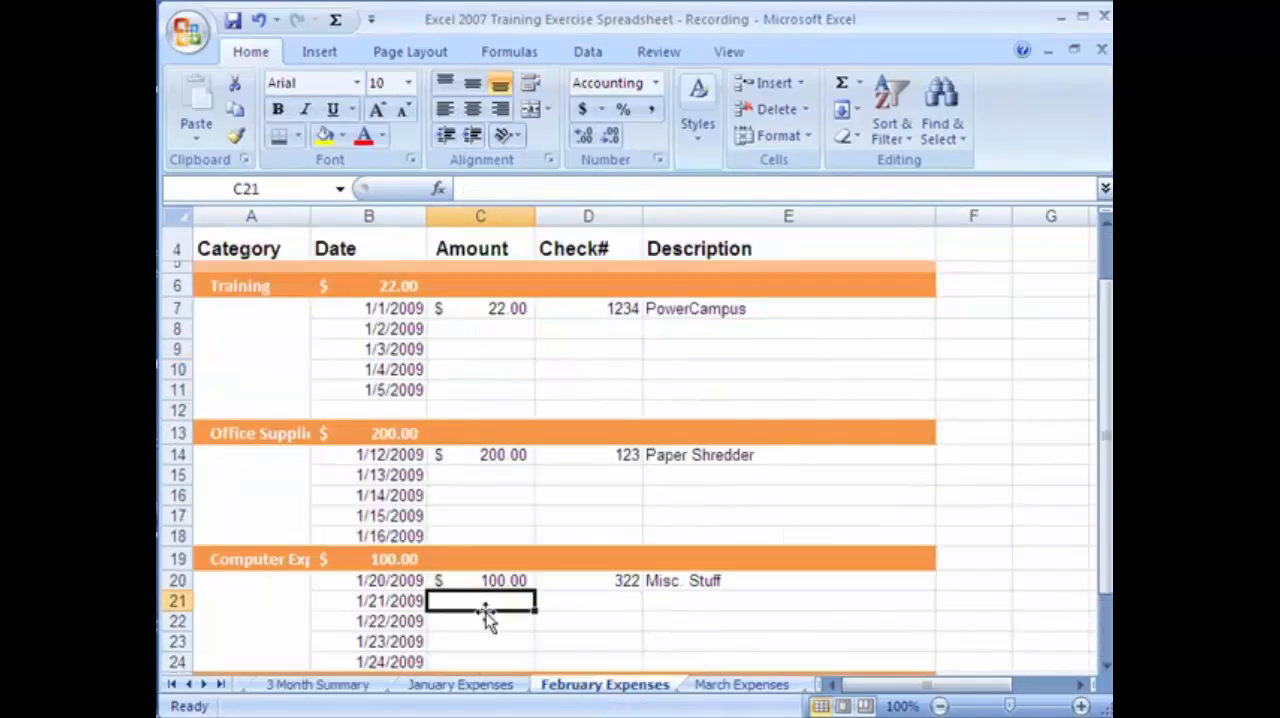
{"action": "type", "text": "200"}
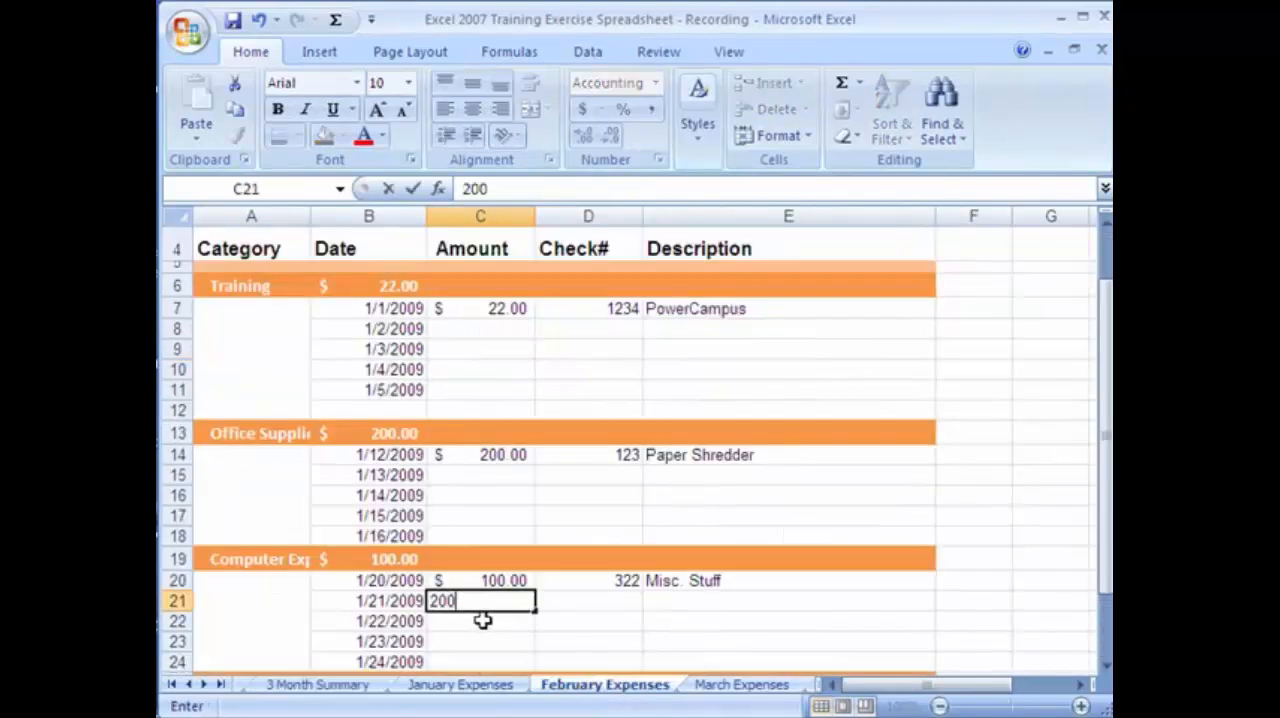
{"action": "key", "text": "Return"}
{"action": "left_click", "coordinate": [394, 558]}
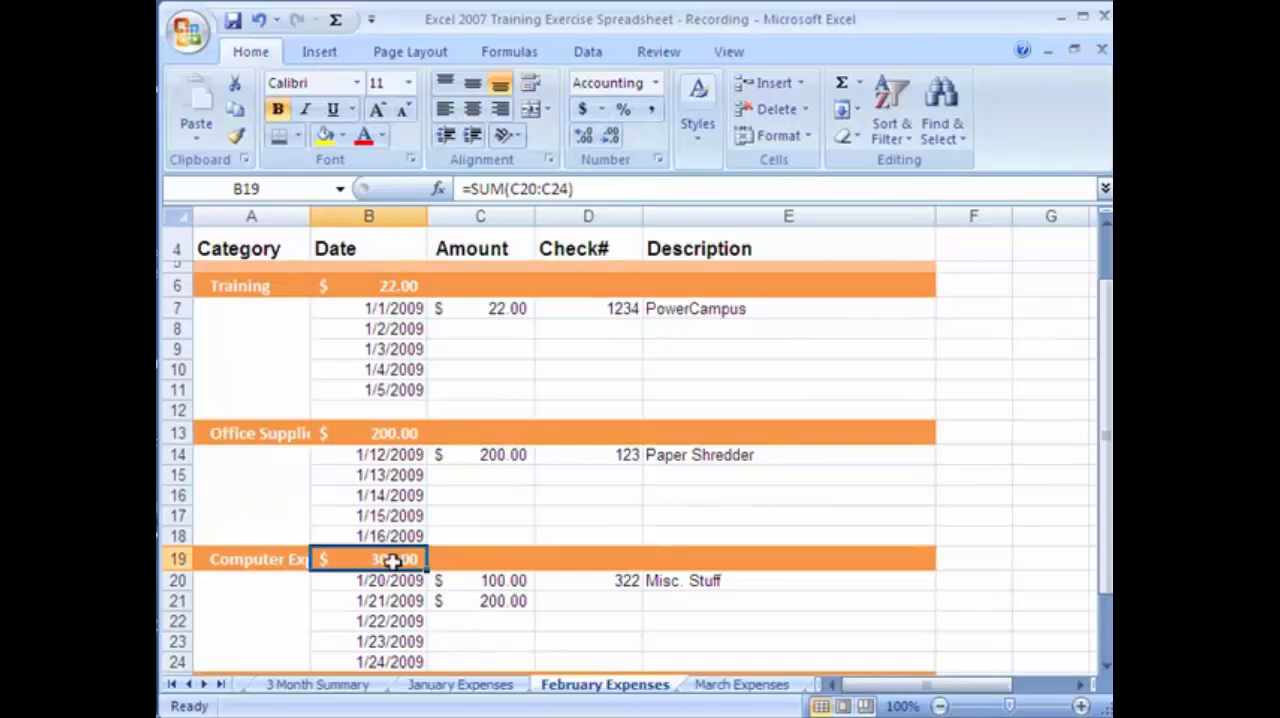
{"action": "scroll", "coordinate": [674, 451], "scroll_direction": "up", "scroll_amount": 1}
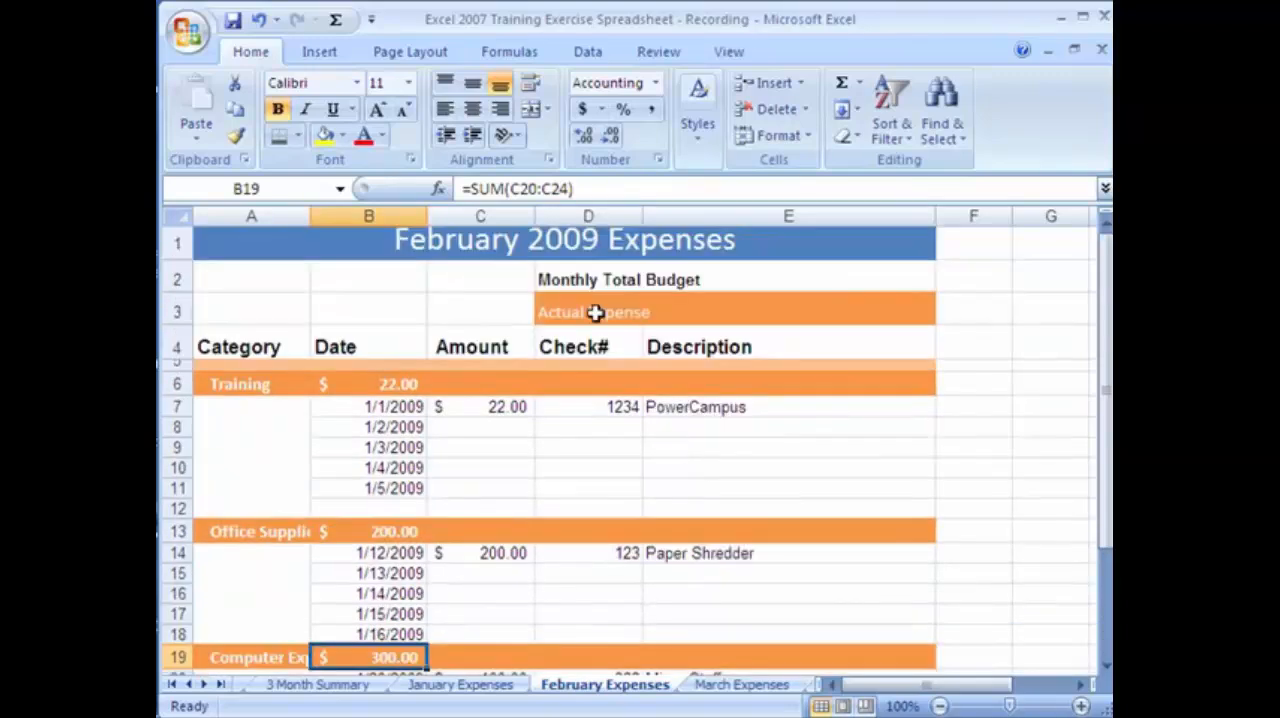
Check the linked February Computer Expenses amount in C6 of the 3 Month Summary.
{"action": "left_click", "coordinate": [490, 684]}
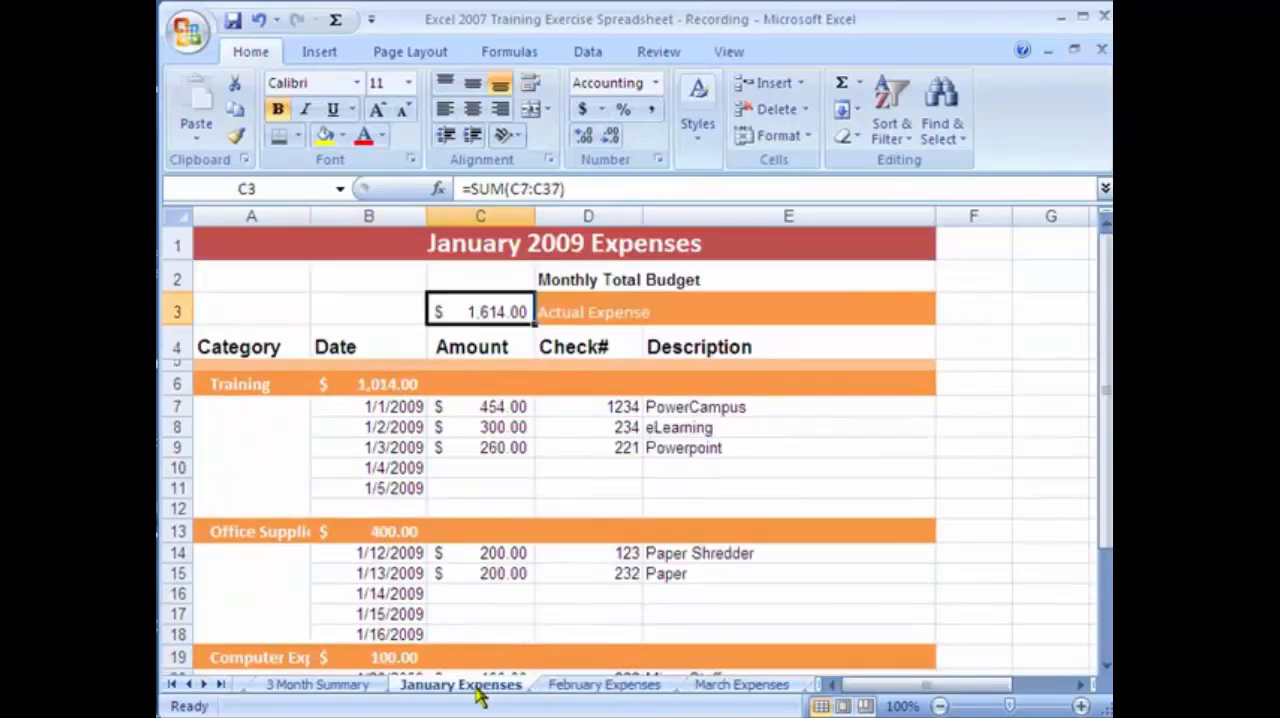
{"action": "left_click", "coordinate": [340, 688]}
{"action": "left_click", "coordinate": [505, 383]}
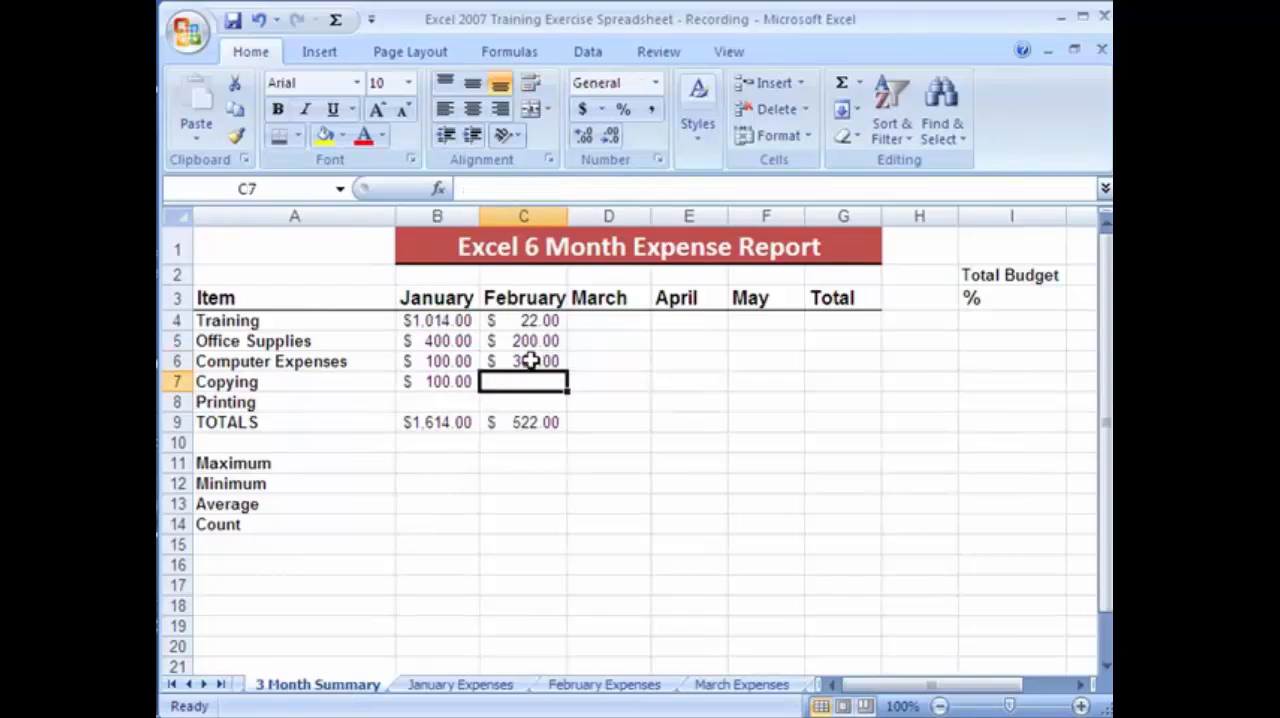
{"action": "left_click", "coordinate": [528, 362]}
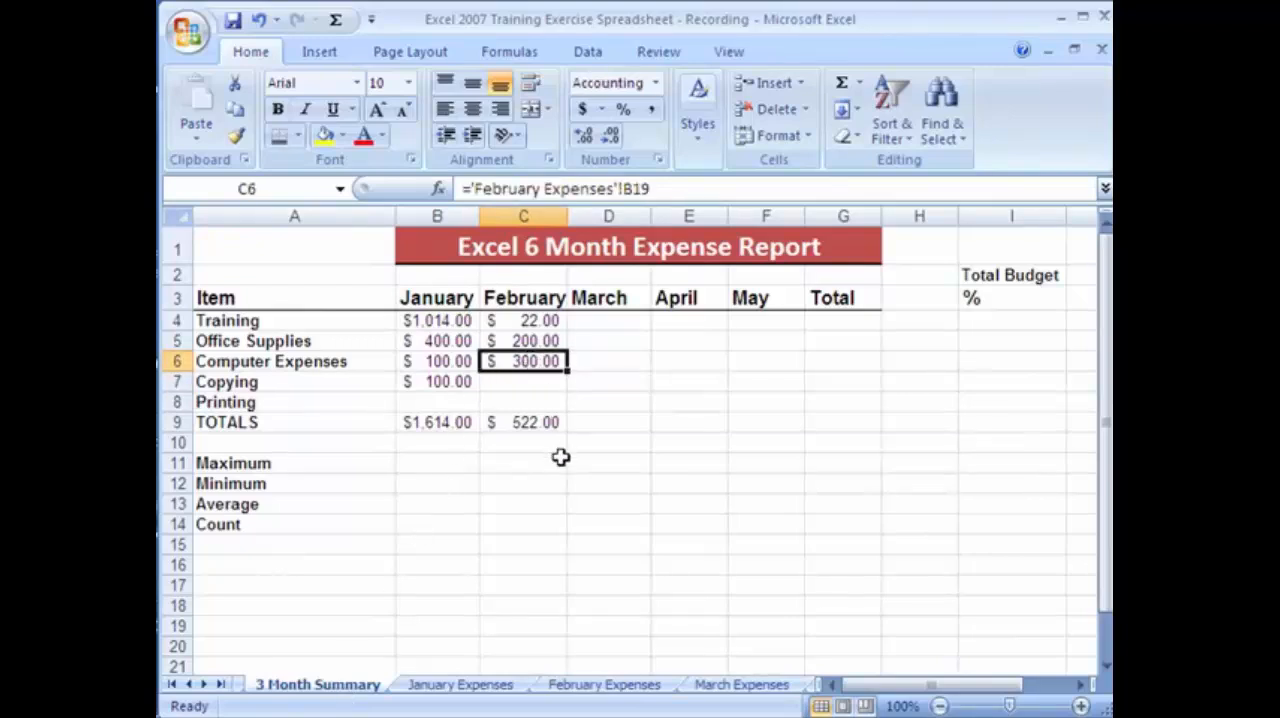
Apply the Neutral cell style to the TOTALS row from B9 to G9.
{"action": "left_click", "coordinate": [463, 424]}
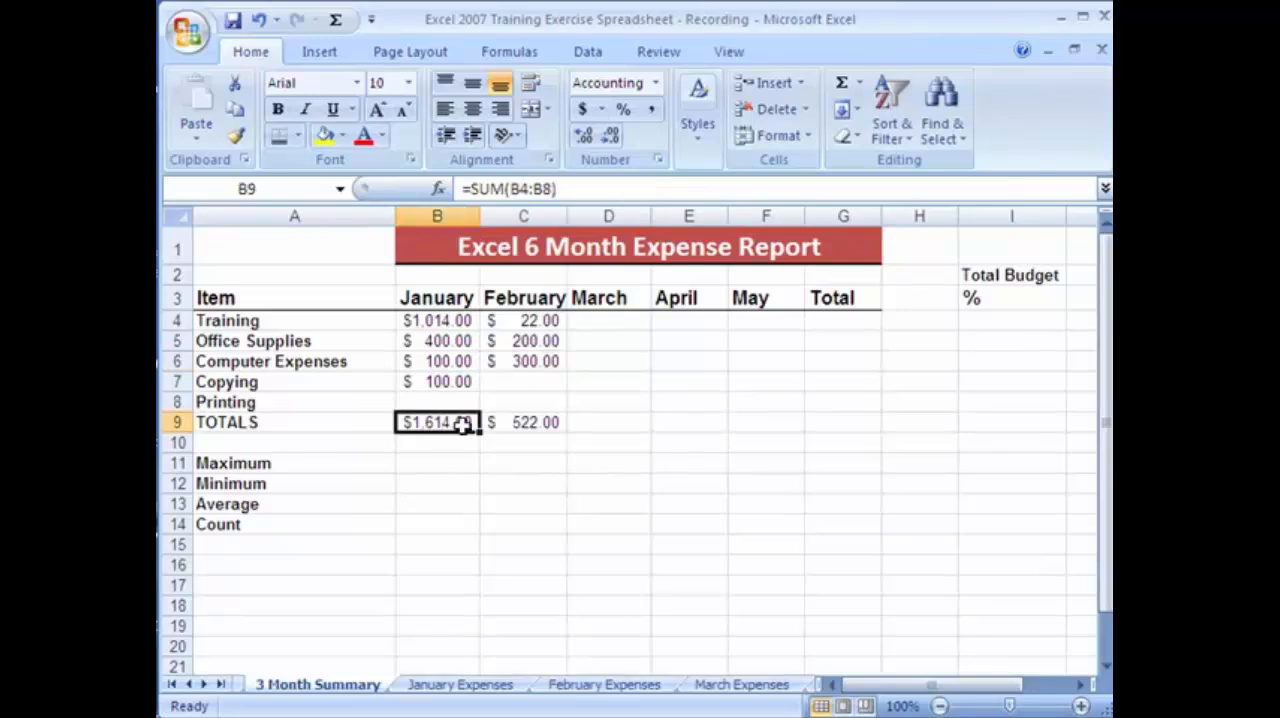
{"action": "left_click_drag", "start_coordinate": [463, 424], "coordinate": [878, 423]}
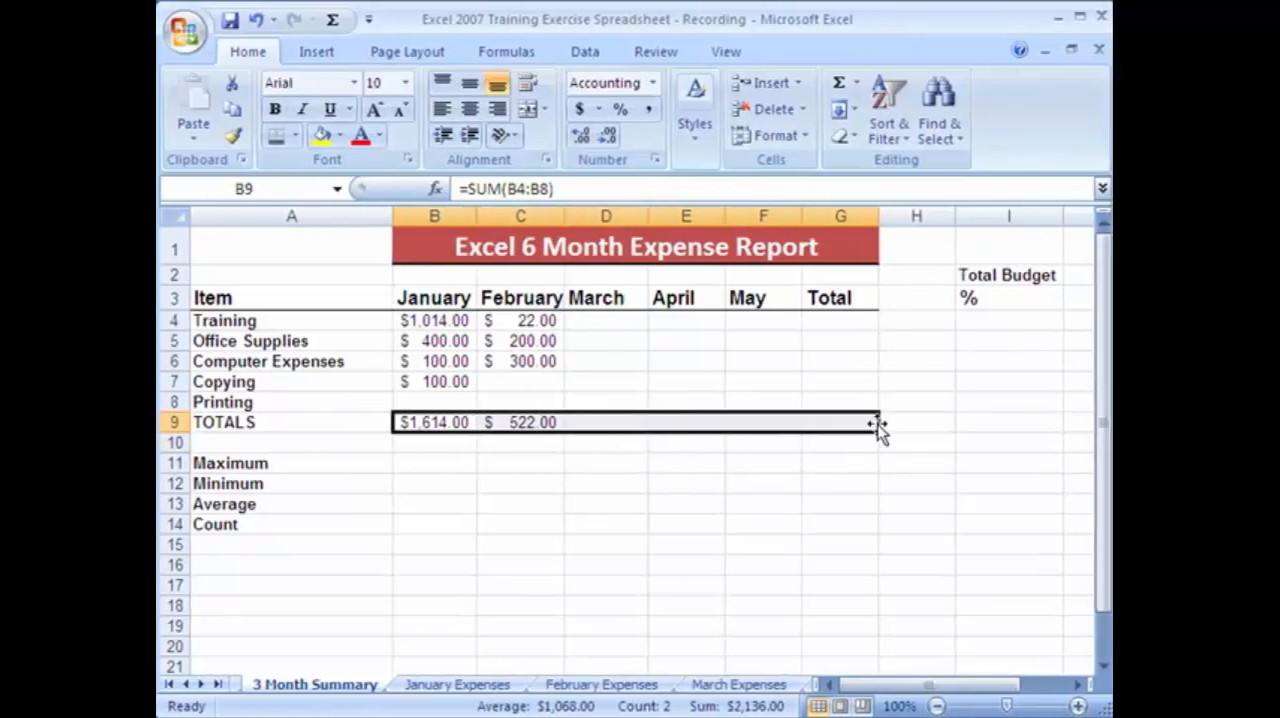
{"action": "left_click", "coordinate": [804, 139]}
{"action": "left_click", "coordinate": [706, 133]}
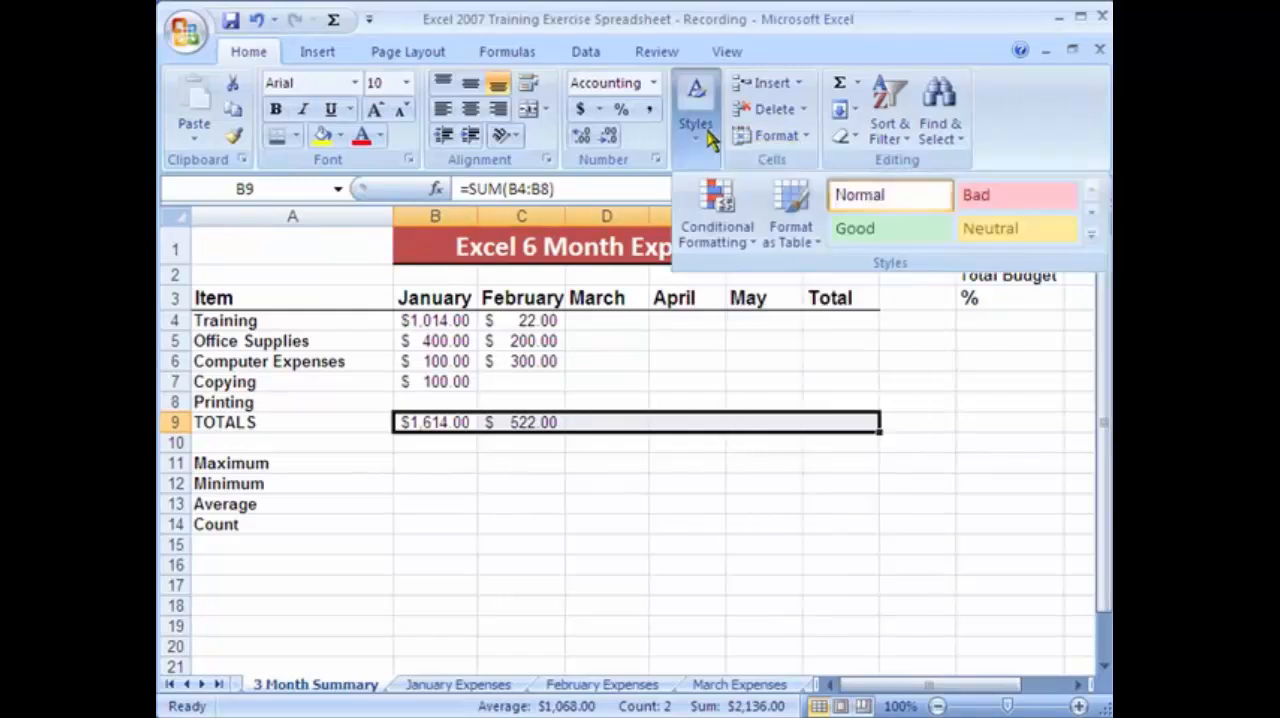
{"action": "left_click", "coordinate": [988, 229]}
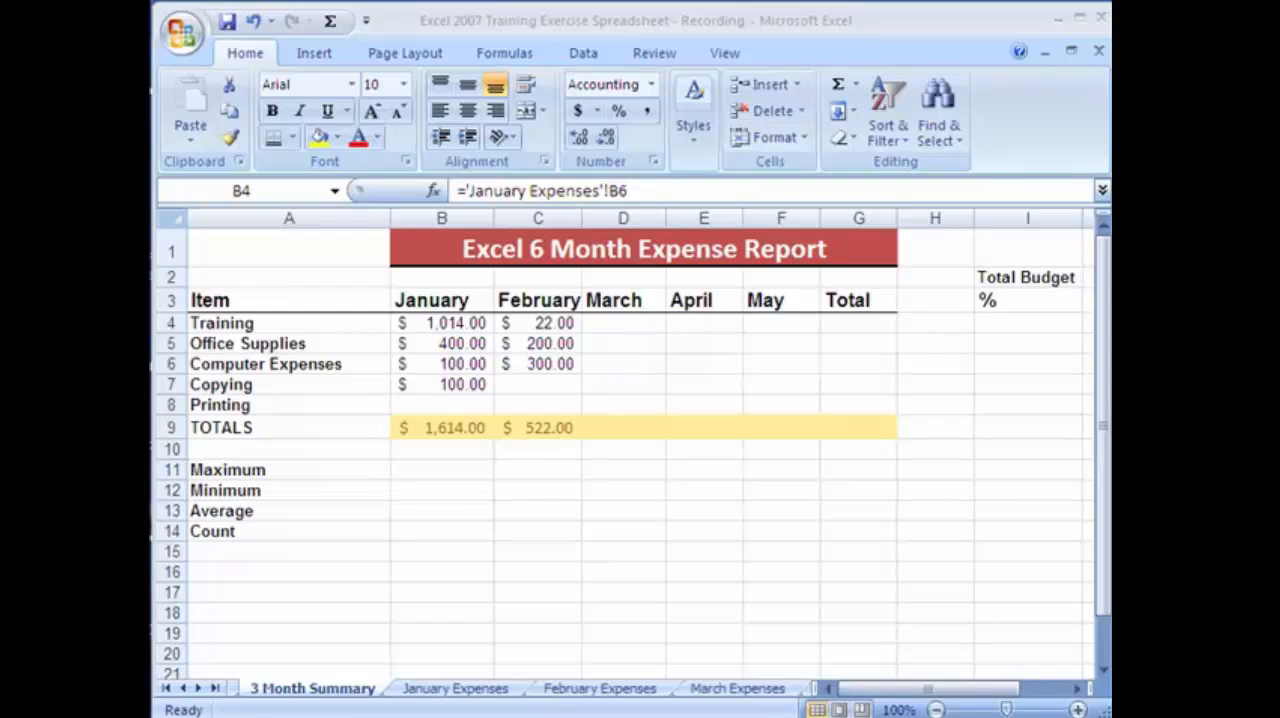
Add a comment to cell B4 beginning "This number comes from the January Worksheet and the formula was entered by pressing".
{"action": "left_click", "coordinate": [337, 336]}
{"action": "left_click", "coordinate": [318, 323]}
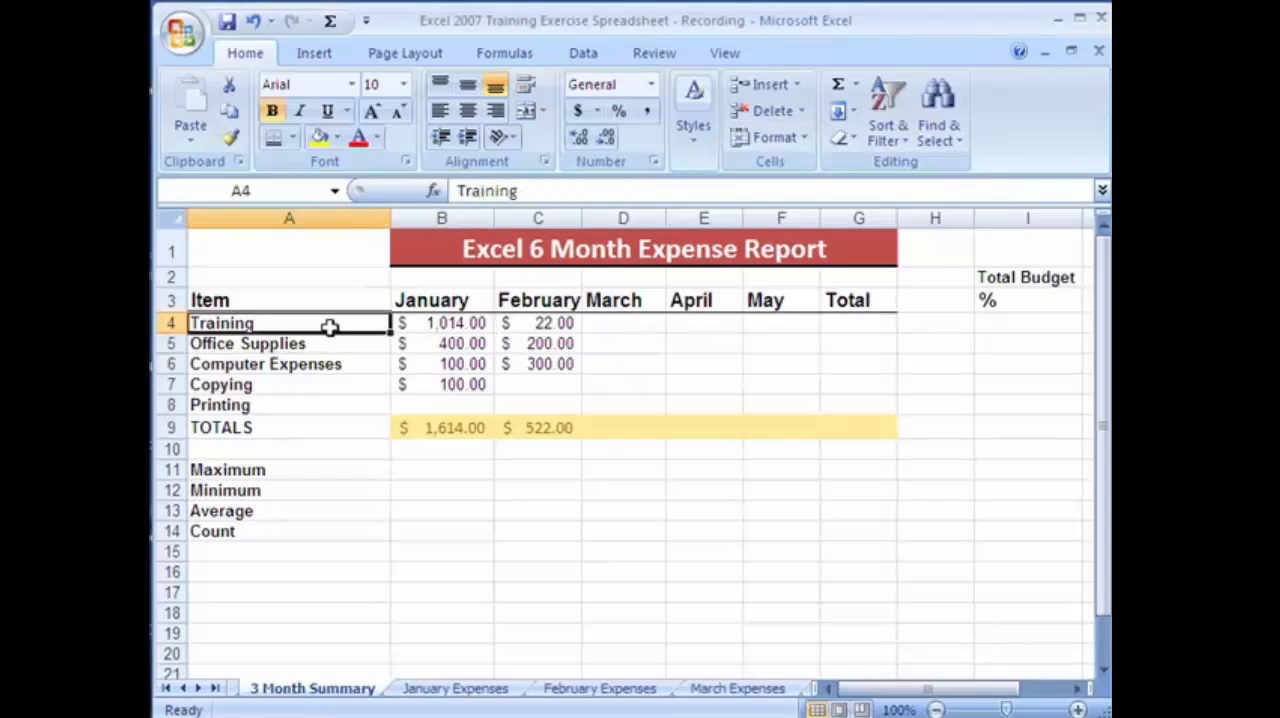
{"action": "left_click", "coordinate": [420, 325]}
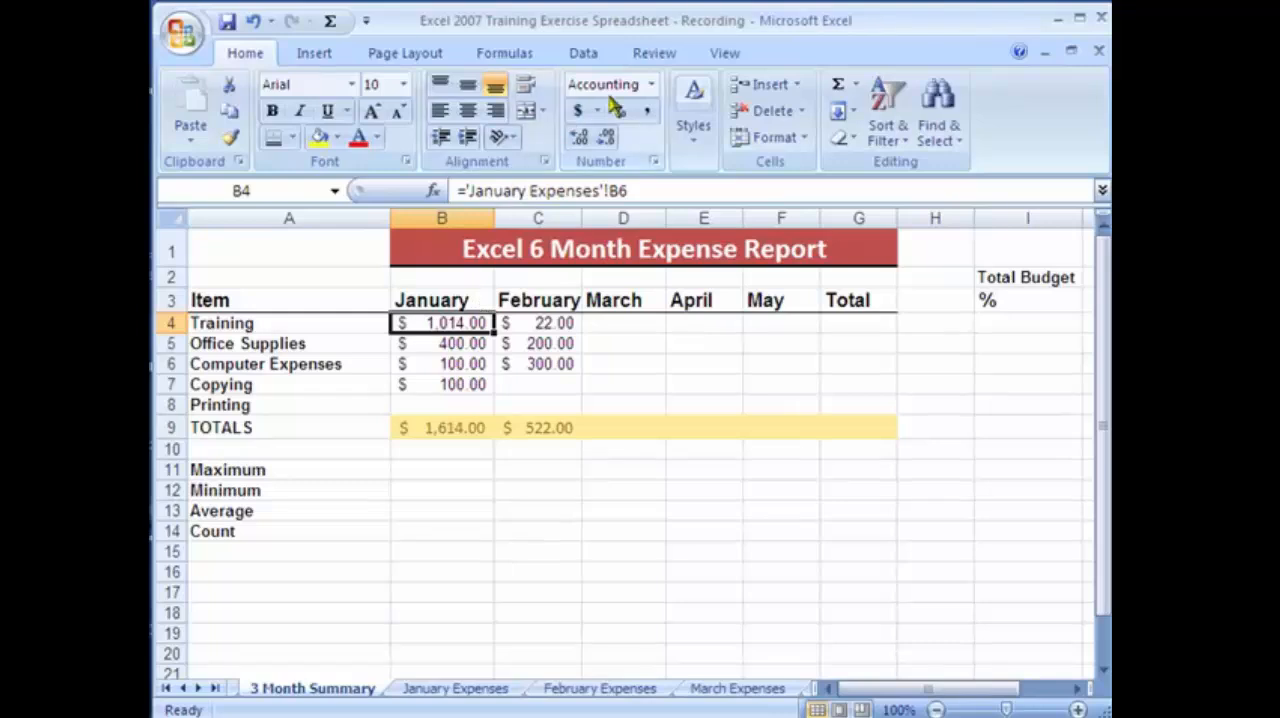
{"action": "left_click", "coordinate": [678, 55]}
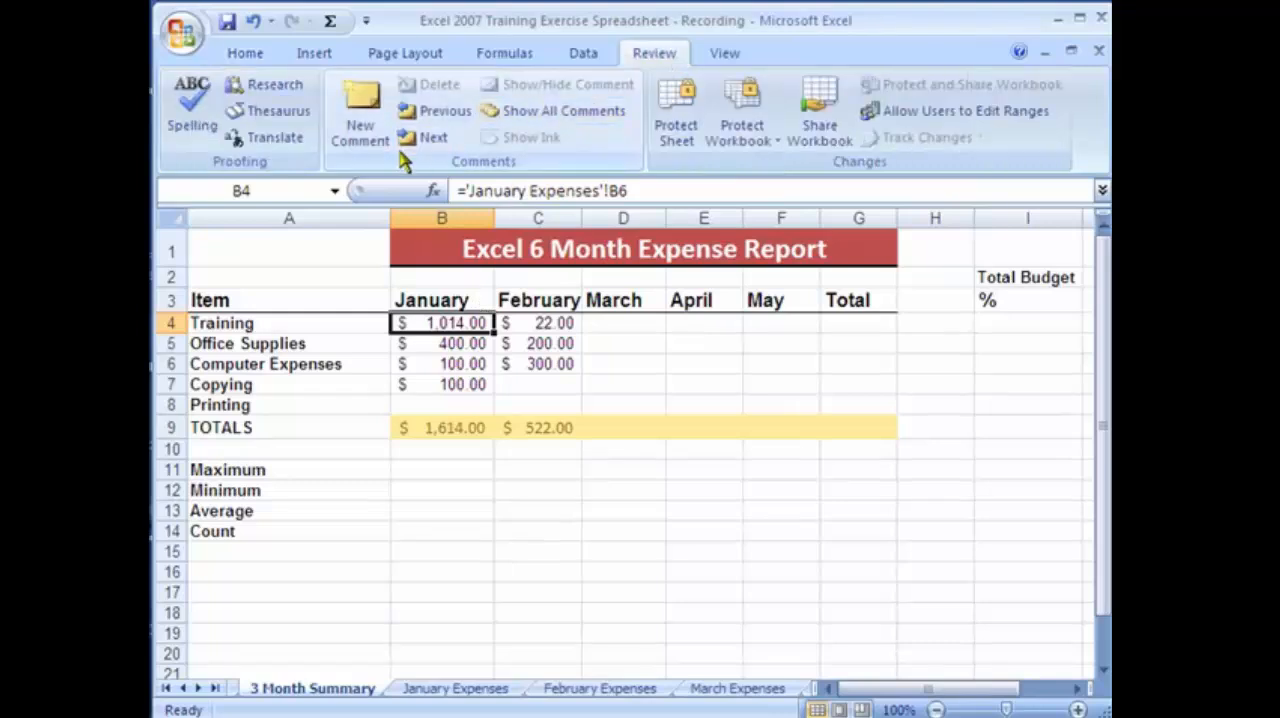
{"action": "left_click", "coordinate": [368, 143]}
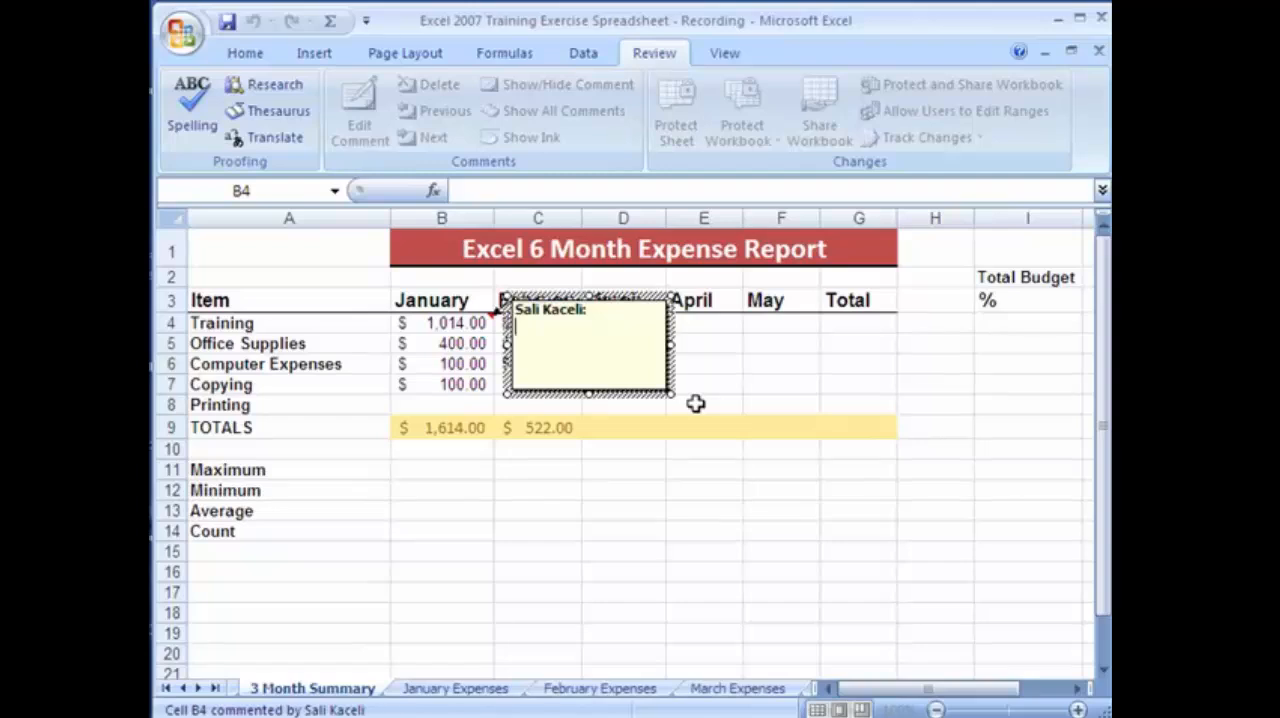
{"action": "type", "text": "This number comes from the Ja"}
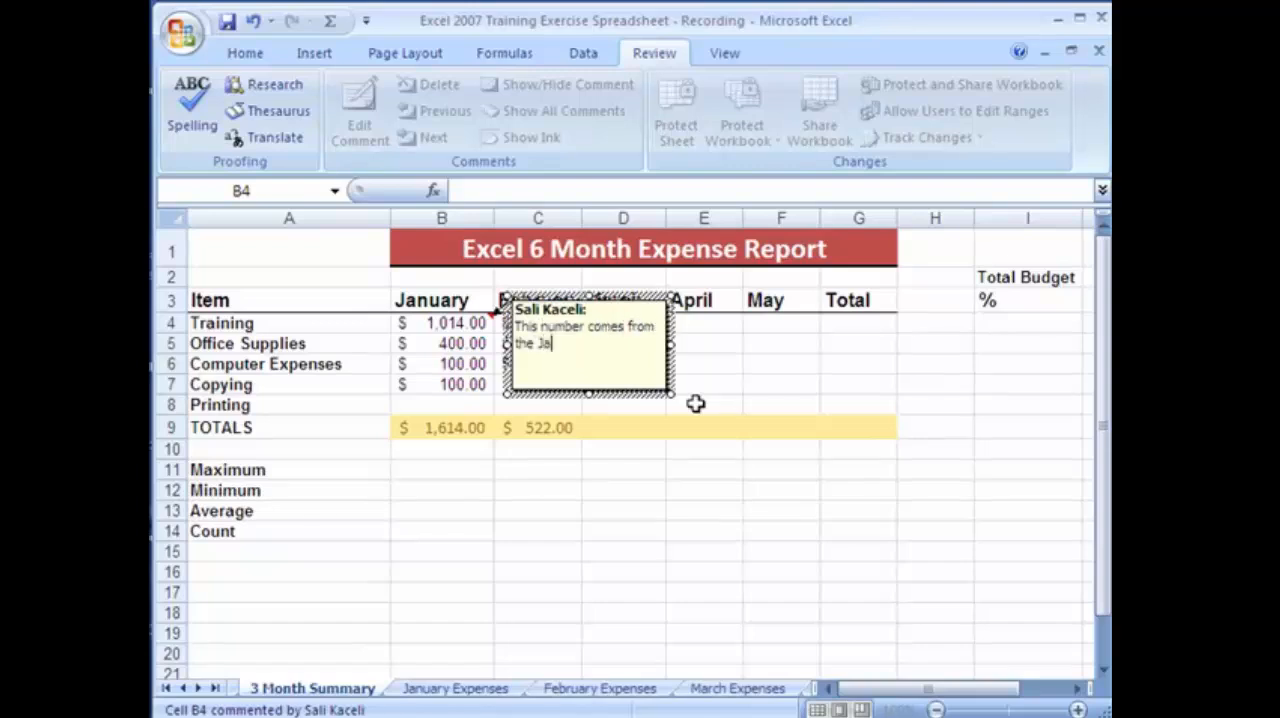
{"action": "type", "text": "nuary Worksheet and the formula was "}
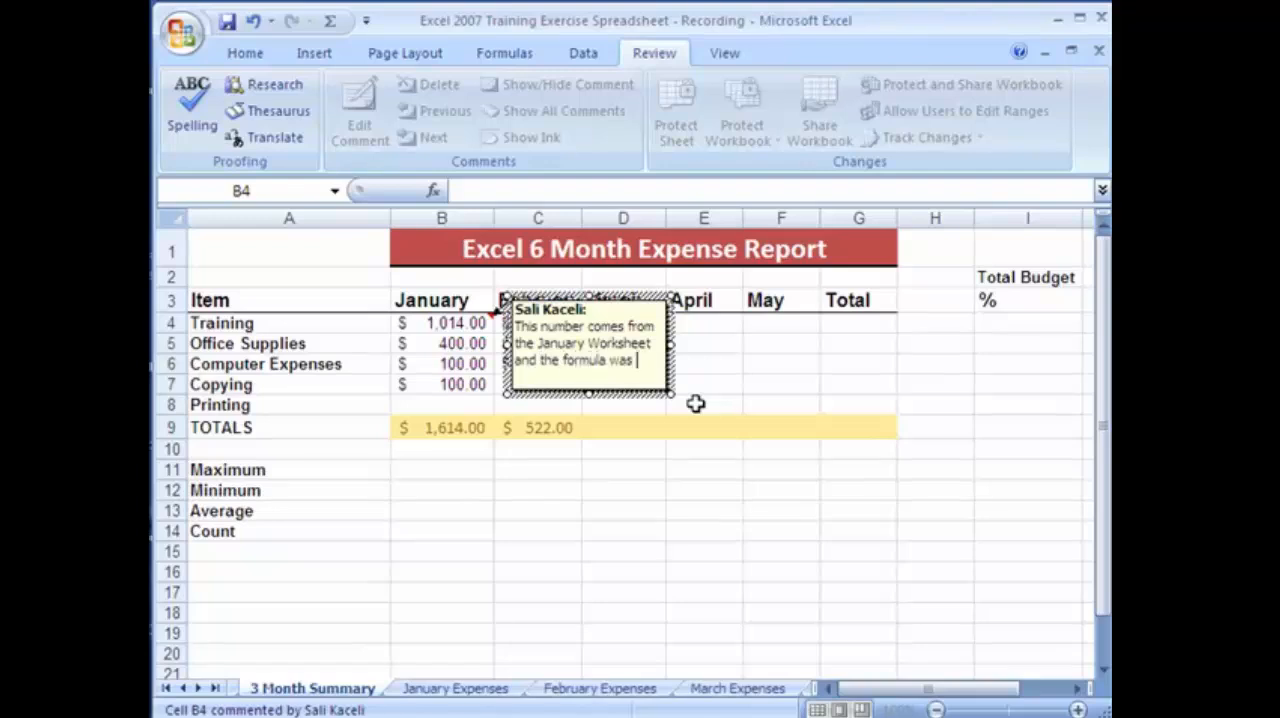
{"action": "type", "text": "entered by pressing = "}
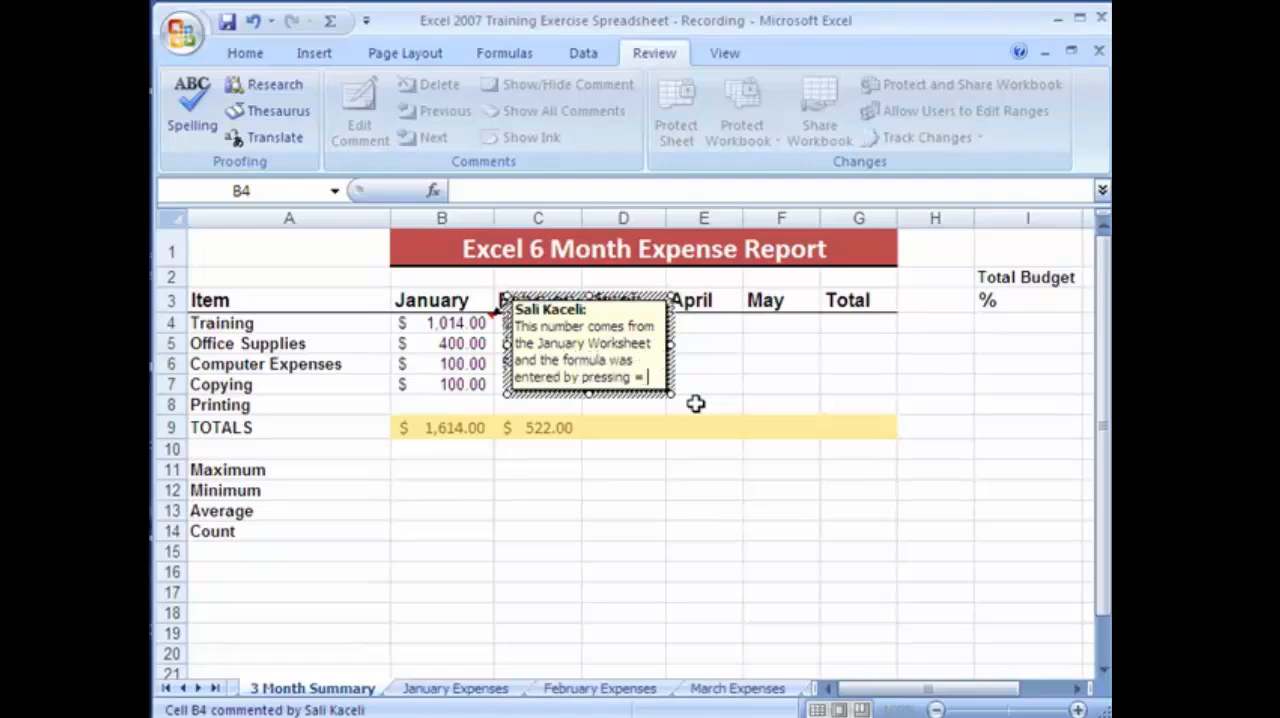
{"action": "type", "text": "in this cell and th"}
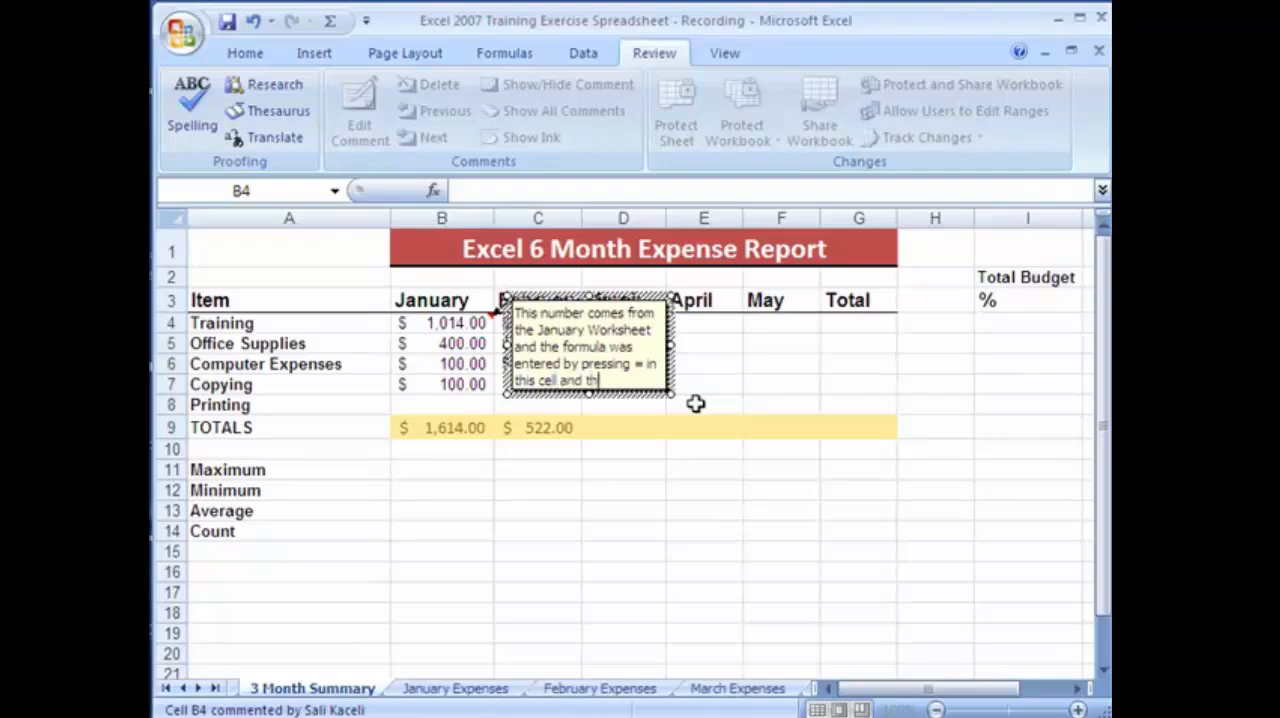
{"action": "type", "text": "en going to the J"}
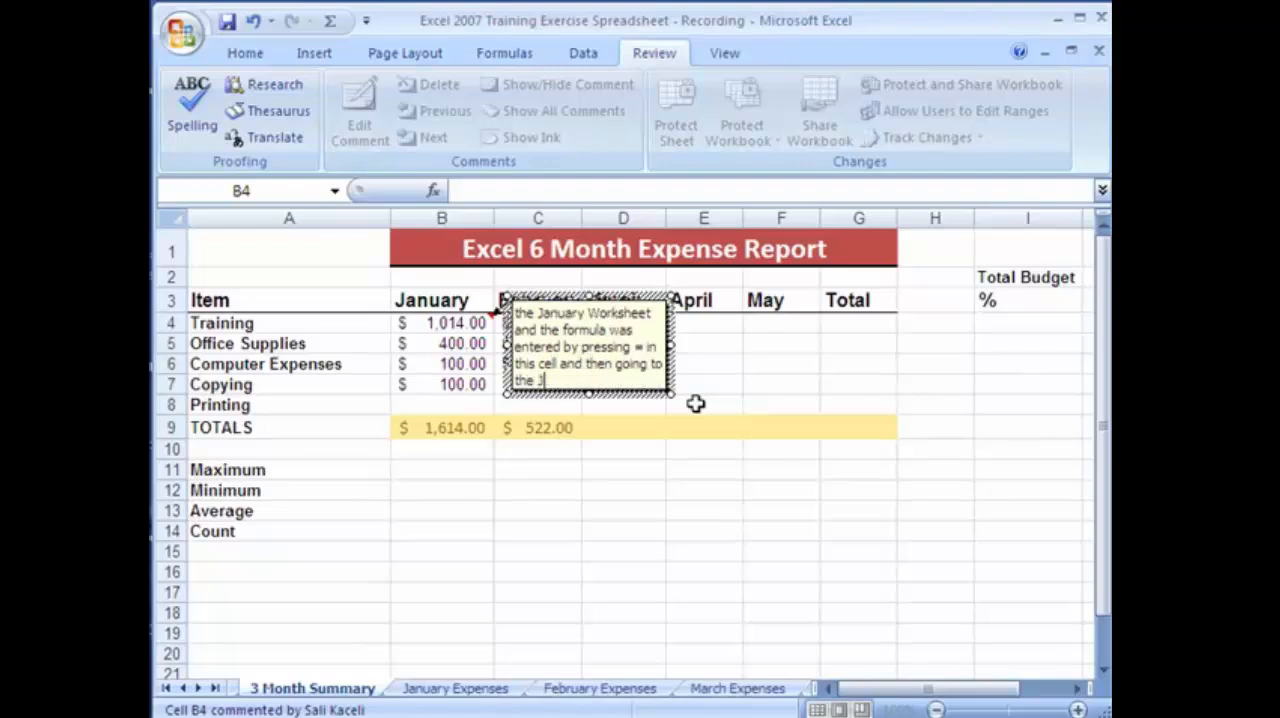
{"action": "type", "text": "anuary worksheet and"}
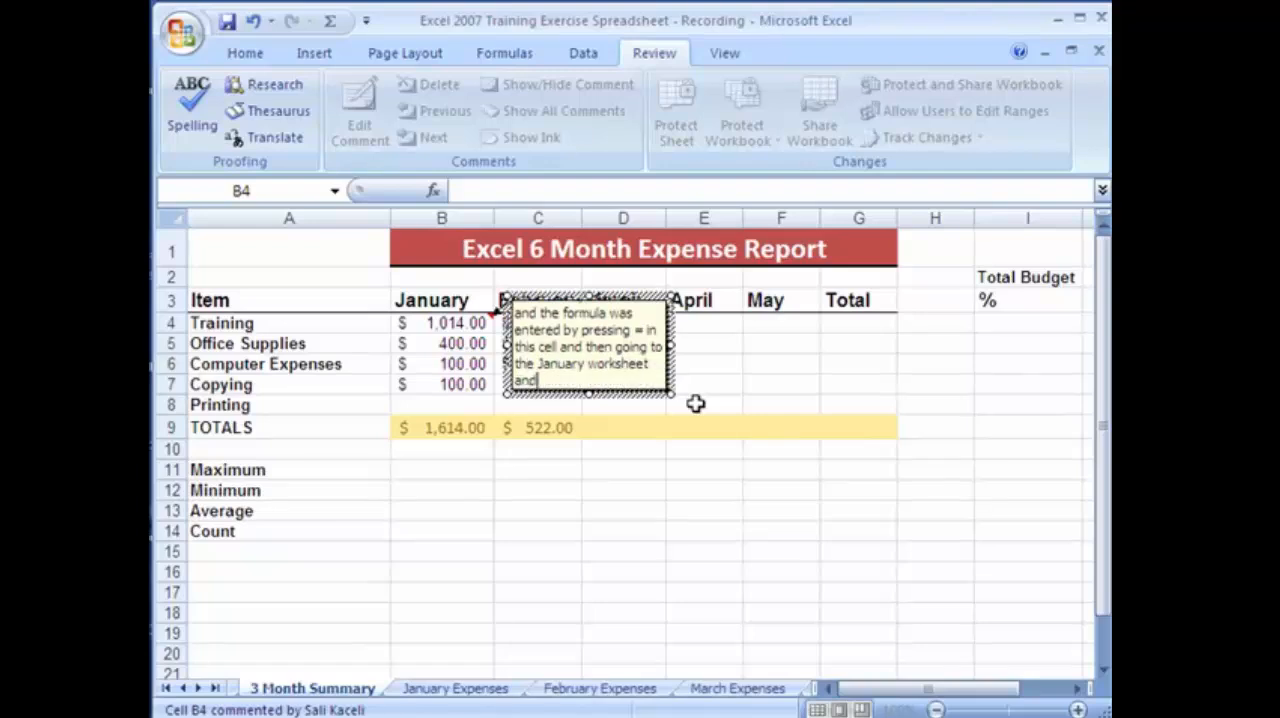
{"action": "type", "text": " cliking on the cel"}
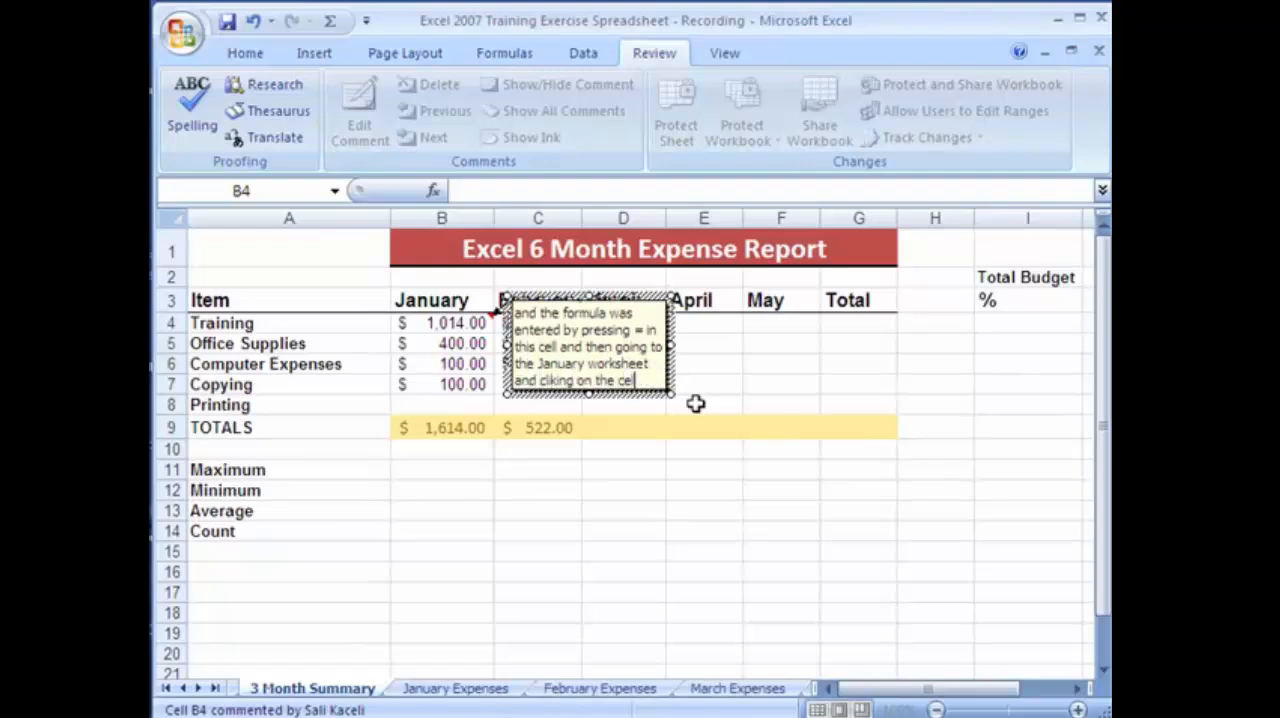
{"action": "type", "text": "l that has the value total."}
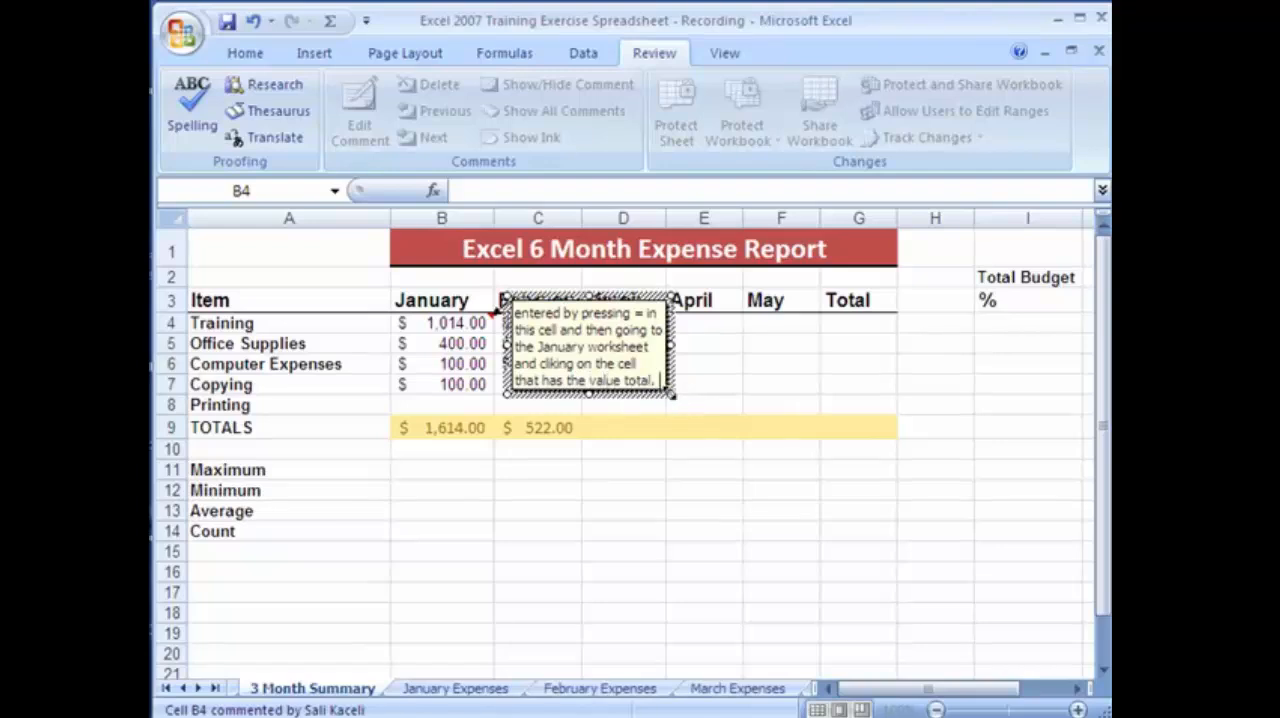
Enlarge the comment box on cell B4 so its whole text fits, and finish editing it.
{"action": "left_click_drag", "start_coordinate": [668, 396], "coordinate": [888, 508]}
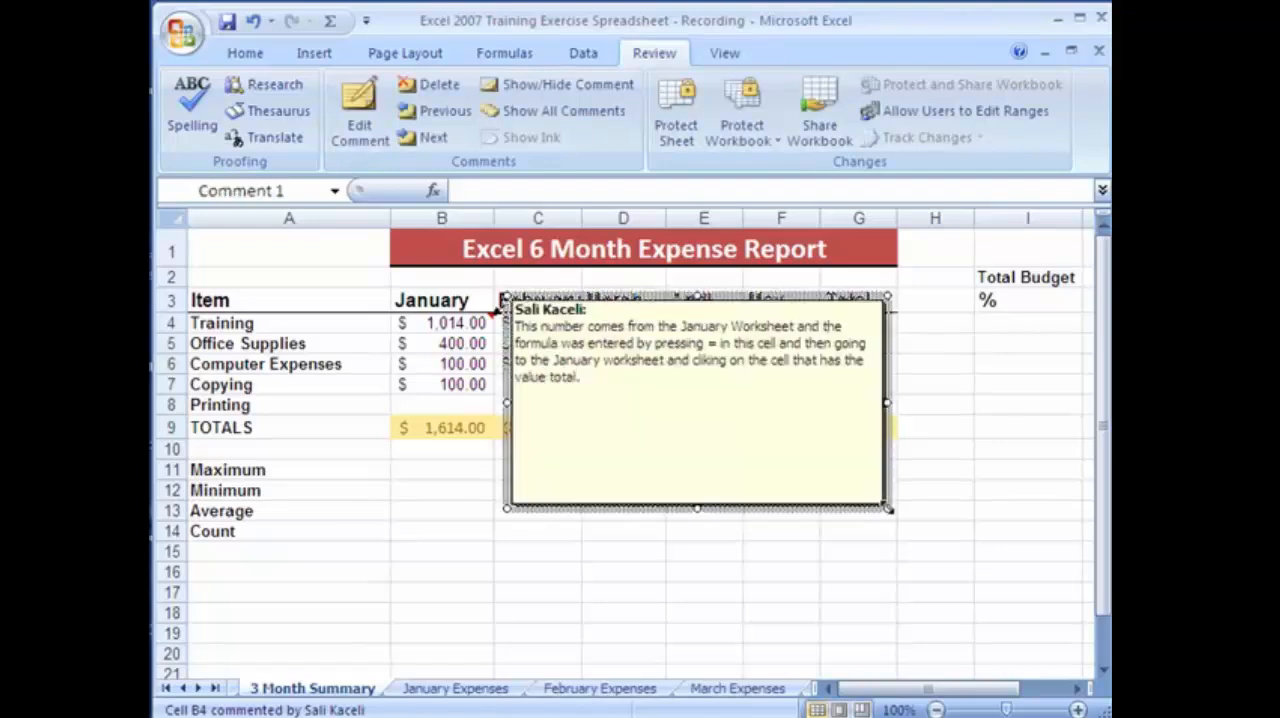
{"action": "left_click", "coordinate": [474, 589]}
Add a comment to cell B5 reading "Customer paid by check number 14", and display the comments on B5 and B4 to check them.
{"action": "left_click", "coordinate": [482, 348]}
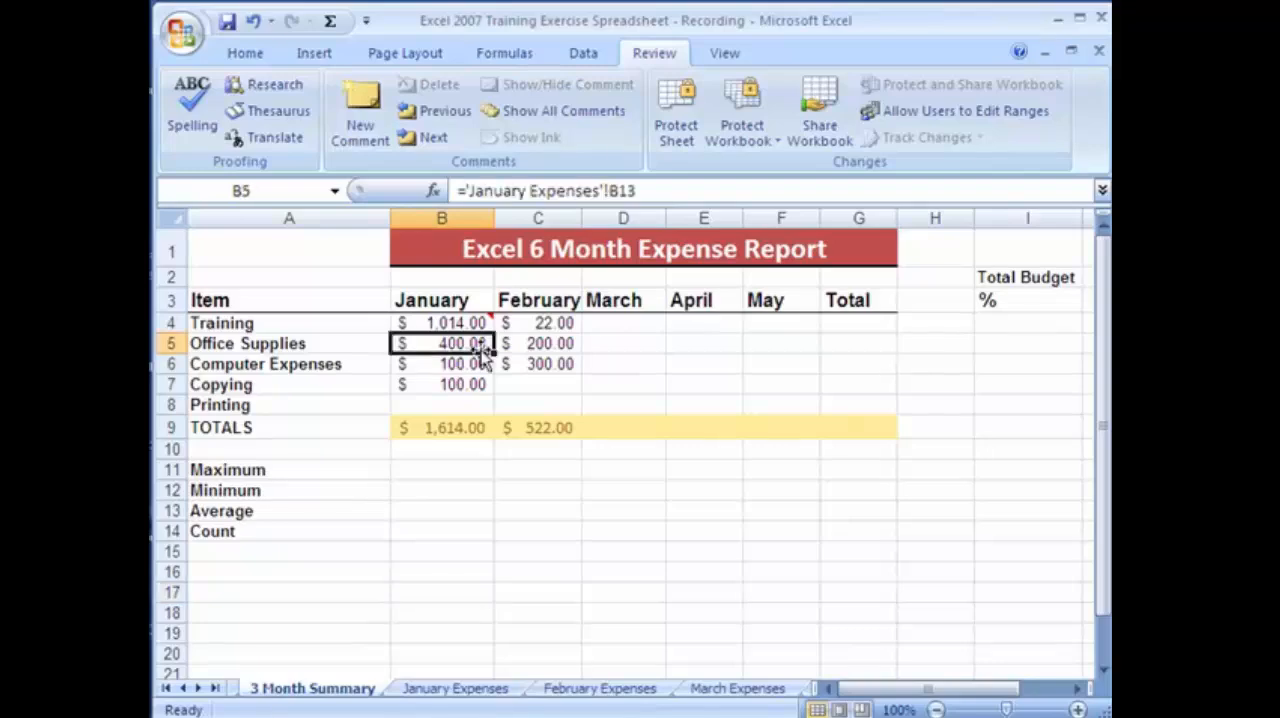
{"action": "left_click", "coordinate": [360, 110]}
{"action": "type", "text": "Customer paid "}
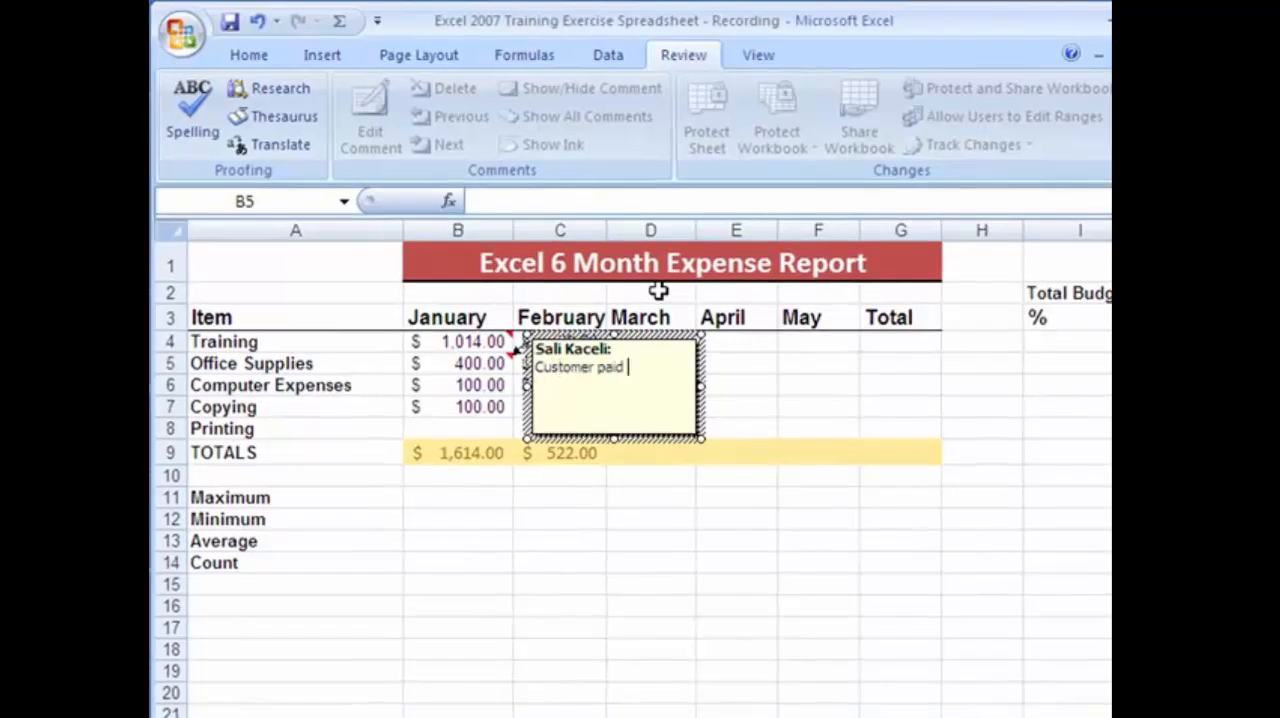
{"action": "type", "text": "by check number 15."}
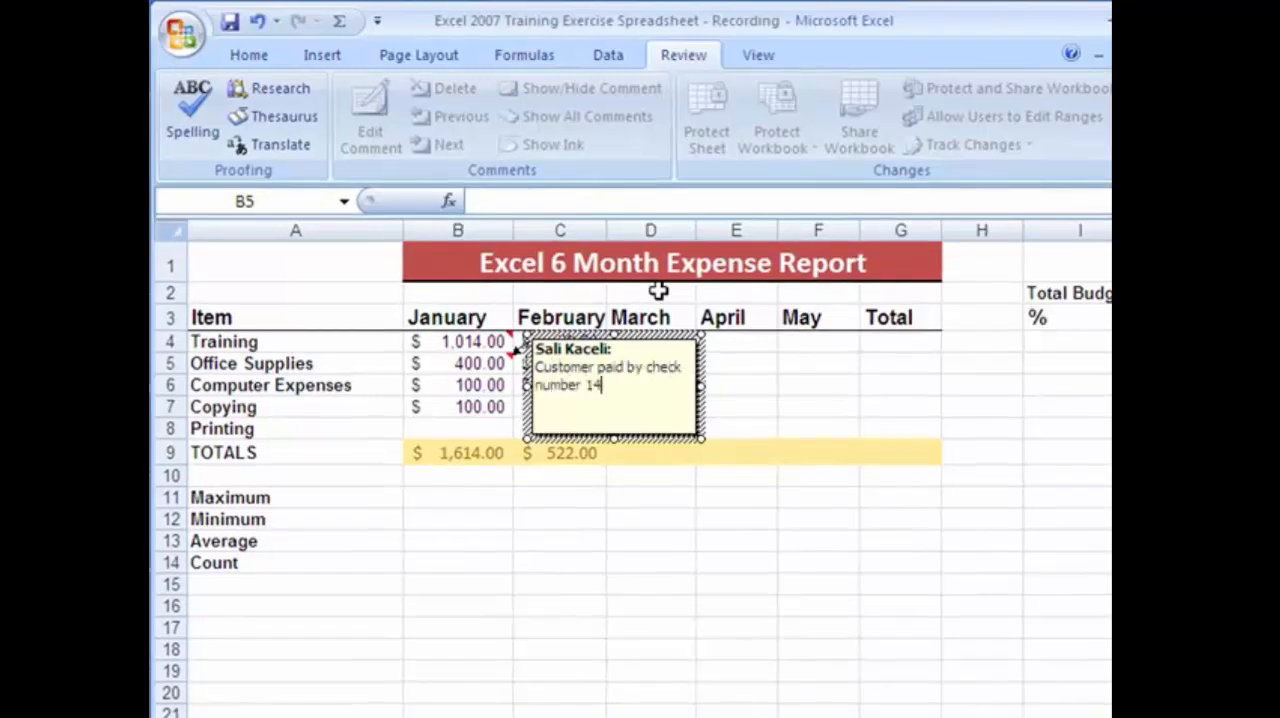
{"action": "left_click", "coordinate": [736, 497]}
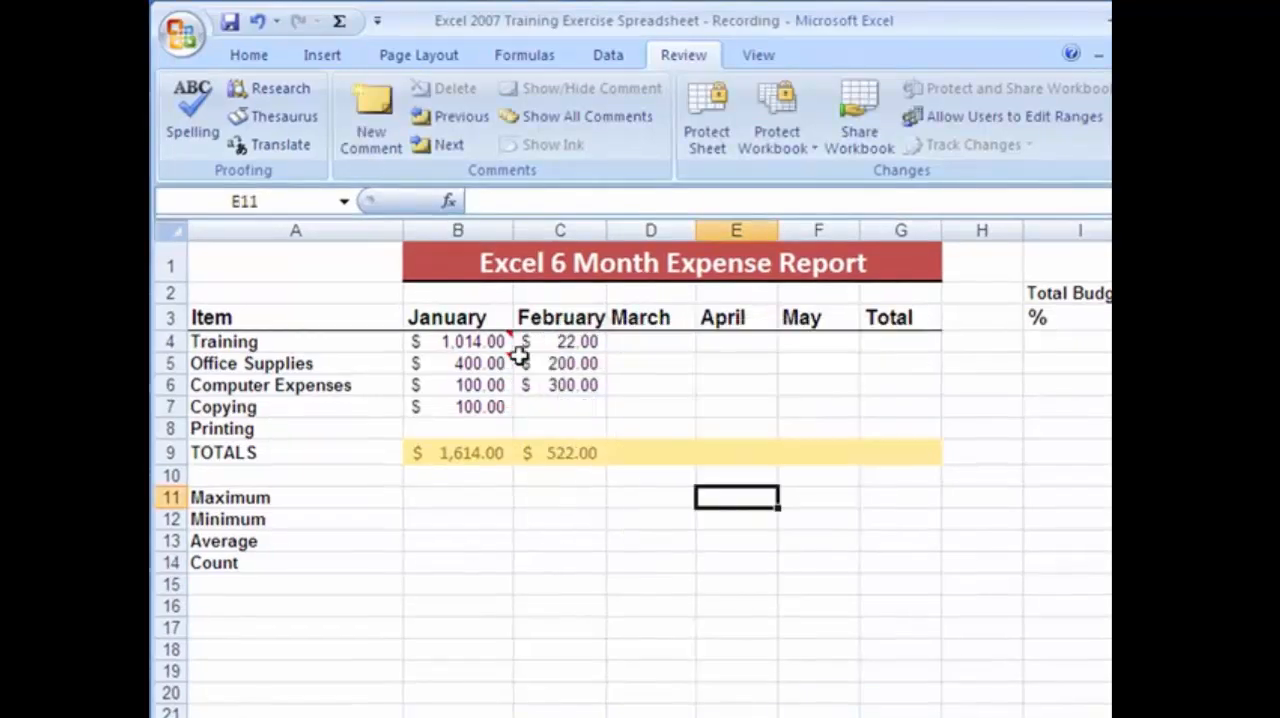
{"action": "mouse_move", "coordinate": [494, 342]}
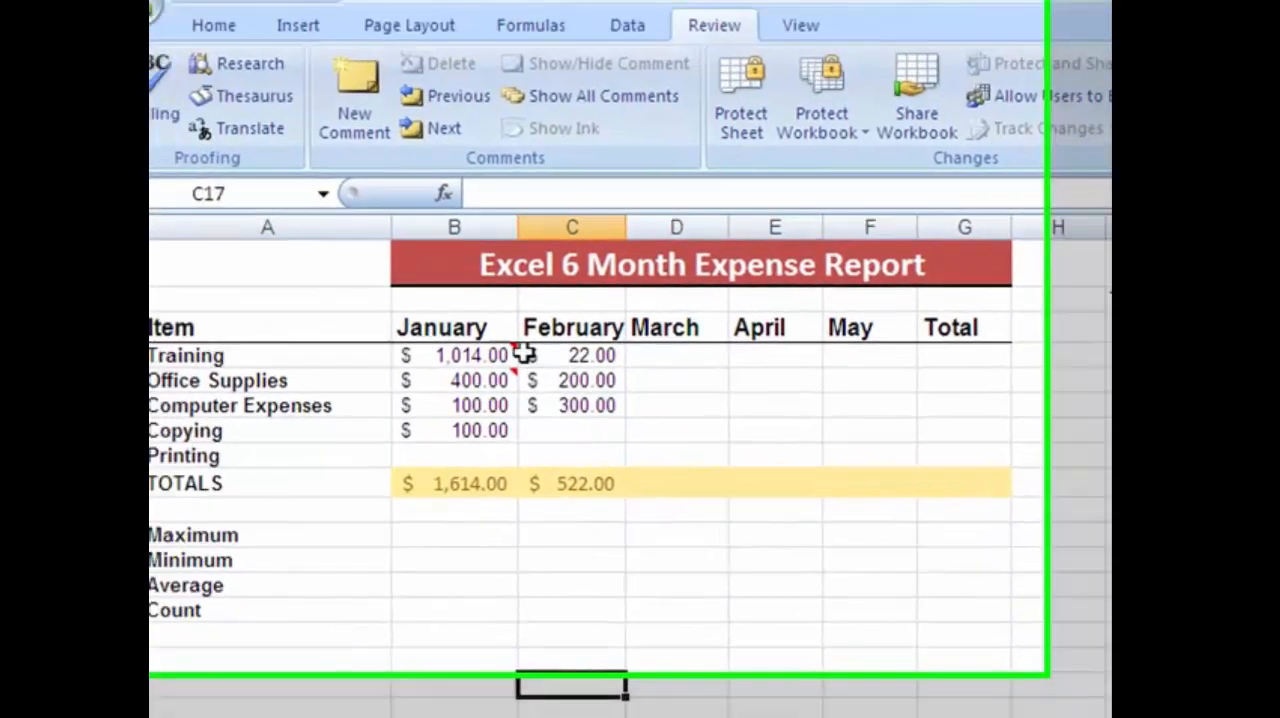
{"action": "mouse_move", "coordinate": [371, 255]}
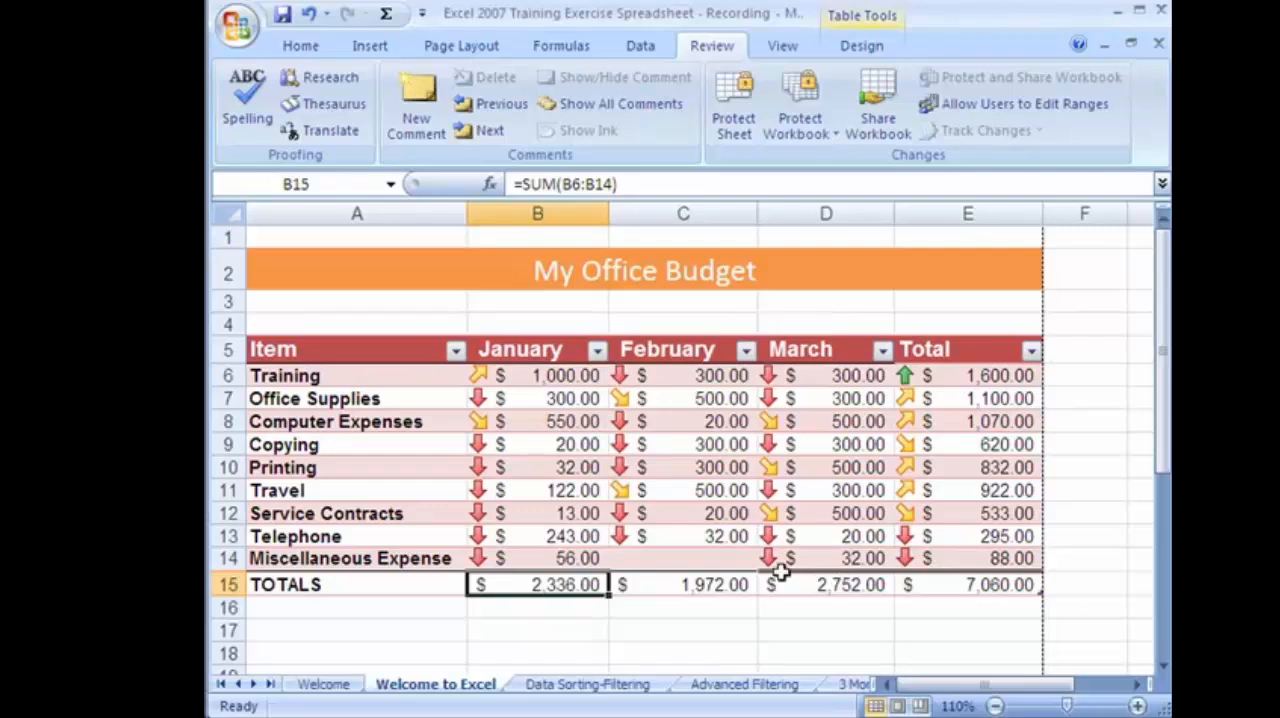
Copy the budget table A5:E15, from the Item header row through TOTALS, on the Welcome to Excel sheet.
{"action": "left_click_drag", "start_coordinate": [251, 263], "coordinate": [460, 584]}
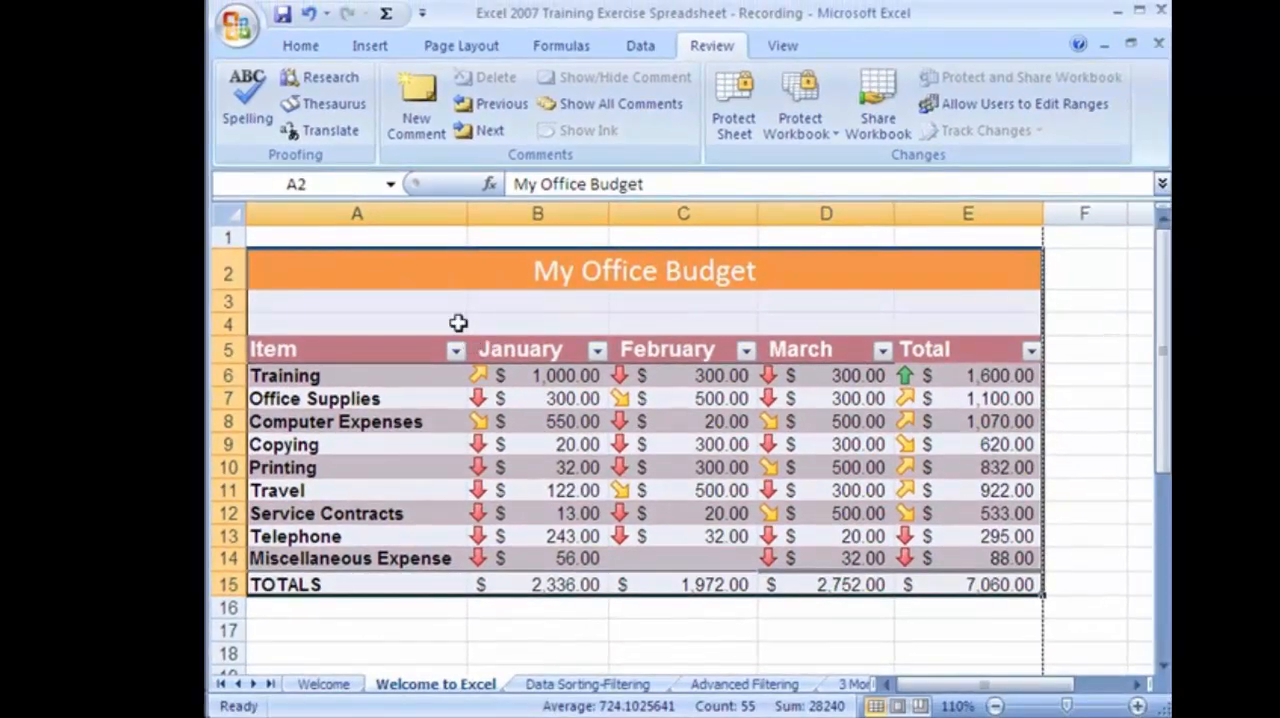
{"action": "left_click", "coordinate": [458, 322]}
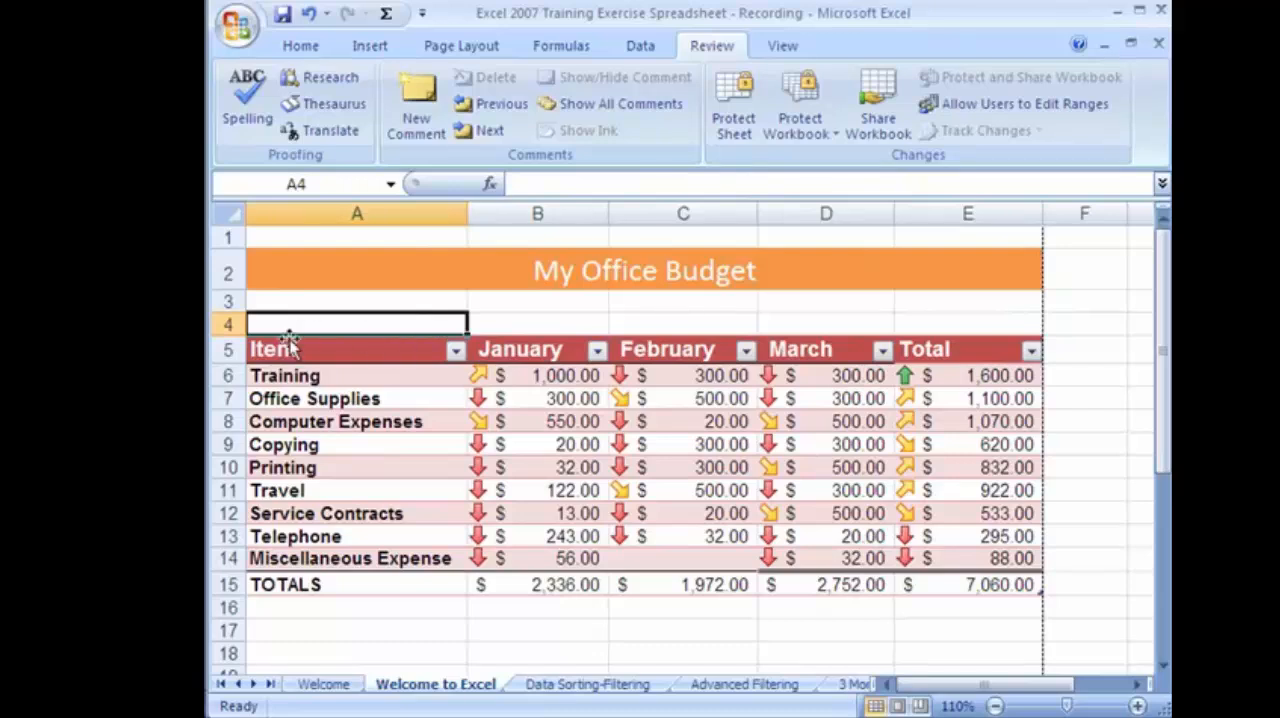
{"action": "left_click_drag", "start_coordinate": [280, 346], "coordinate": [990, 590]}
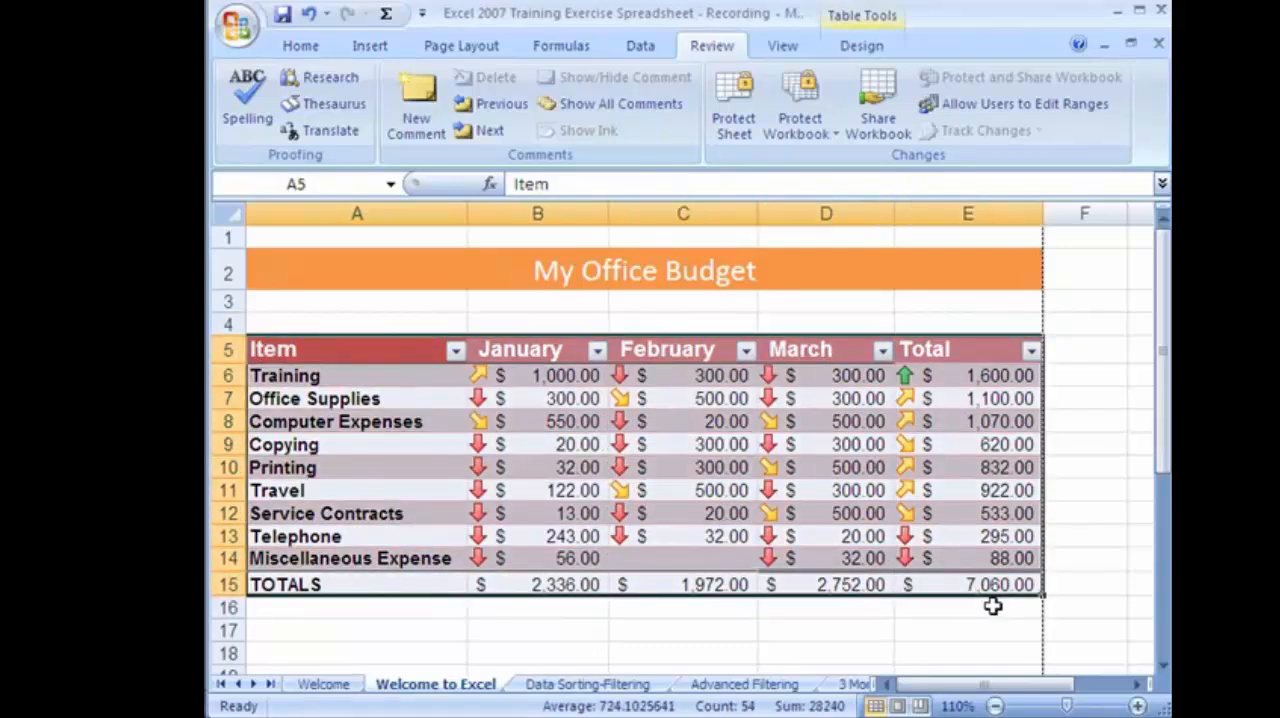
{"action": "left_click", "coordinate": [300, 46]}
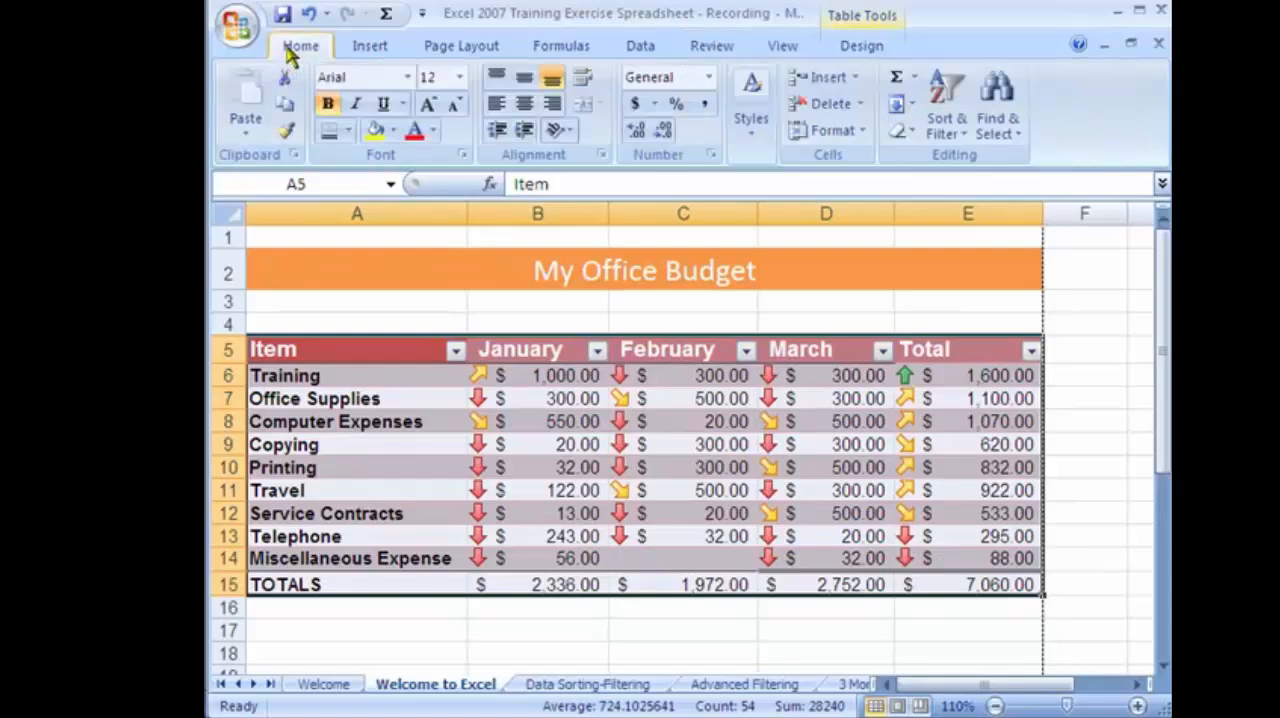
{"action": "left_click", "coordinate": [284, 106]}
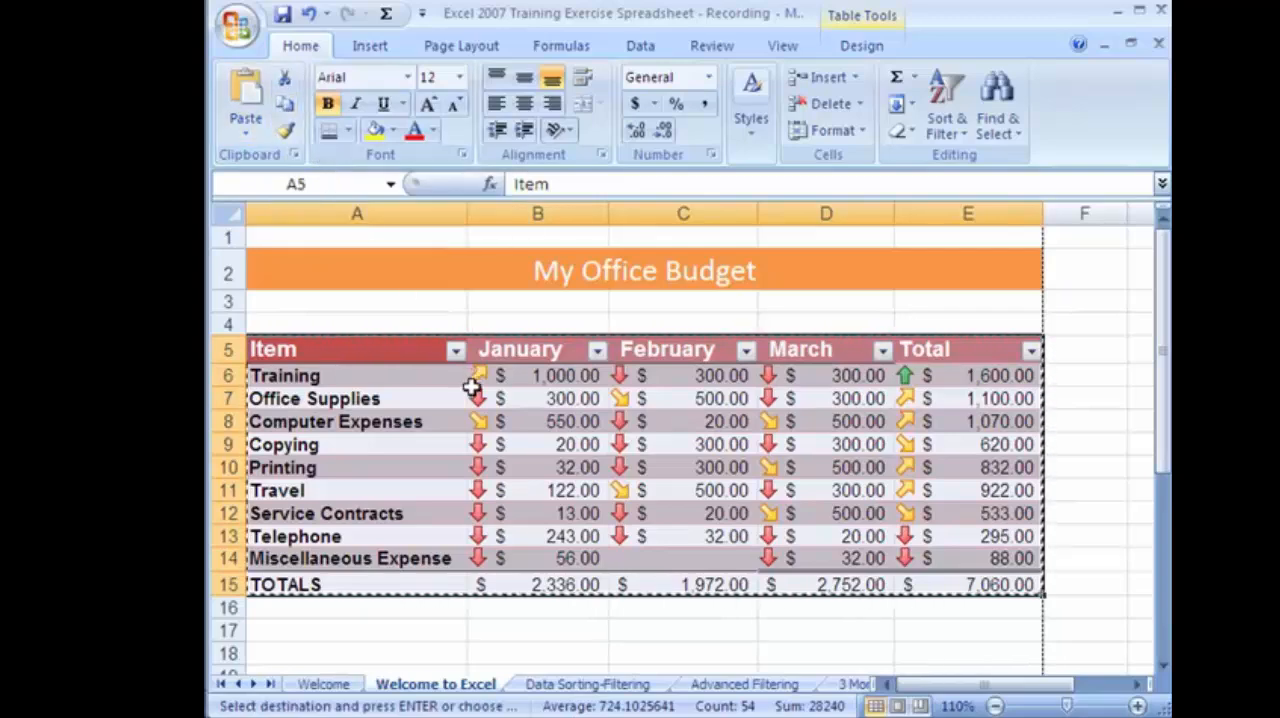
Switch to Microsoft Word and show the available report templates for a new document.
{"action": "key", "text": "alt+Tab"}
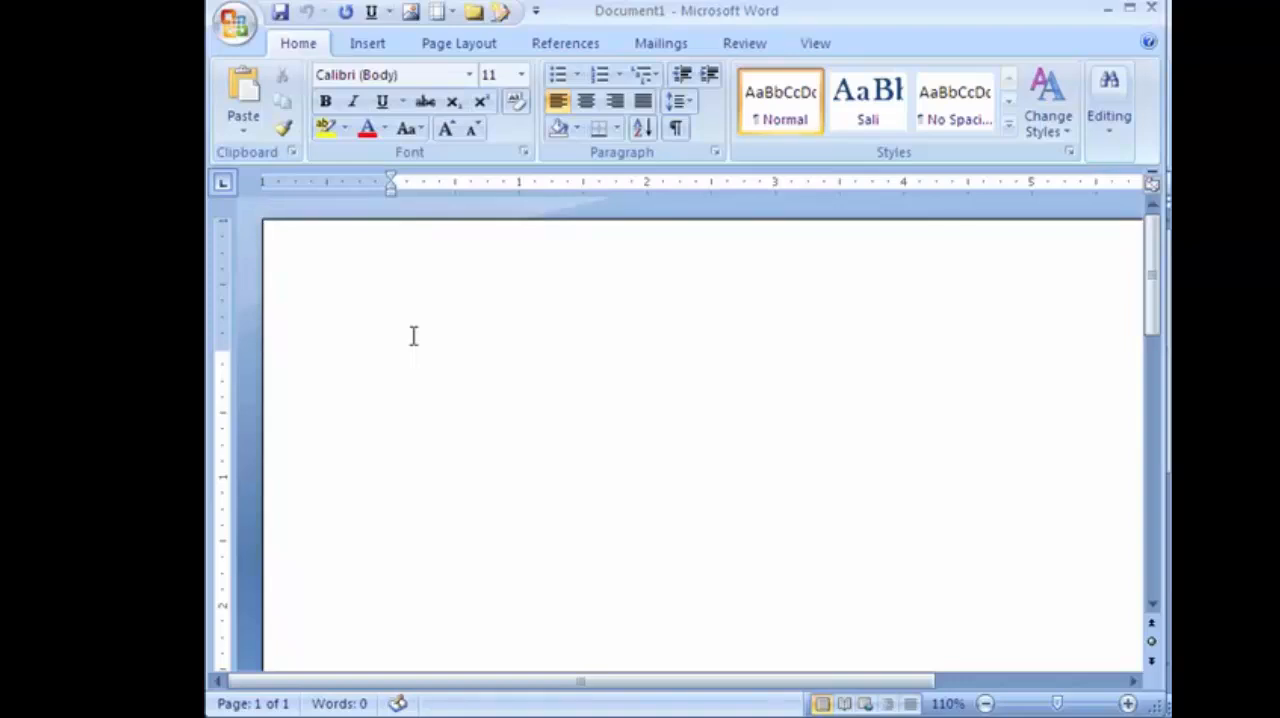
{"action": "left_click", "coordinate": [236, 24]}
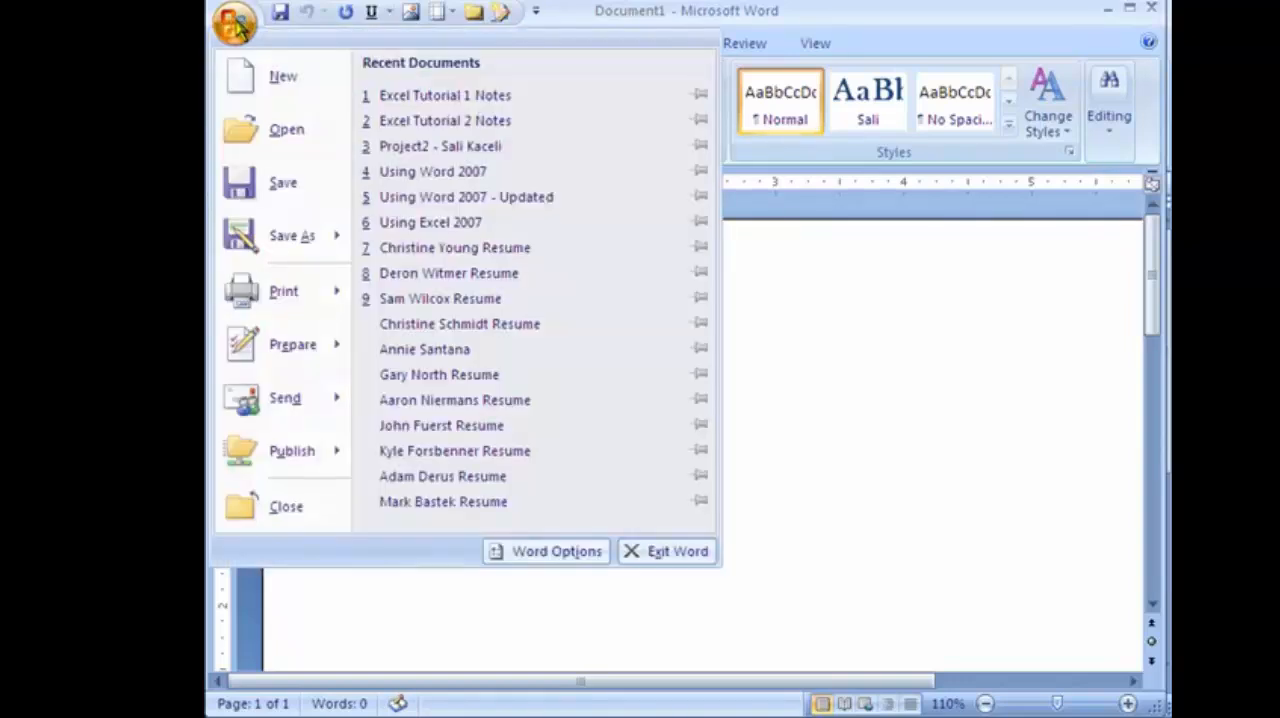
{"action": "left_click", "coordinate": [258, 88]}
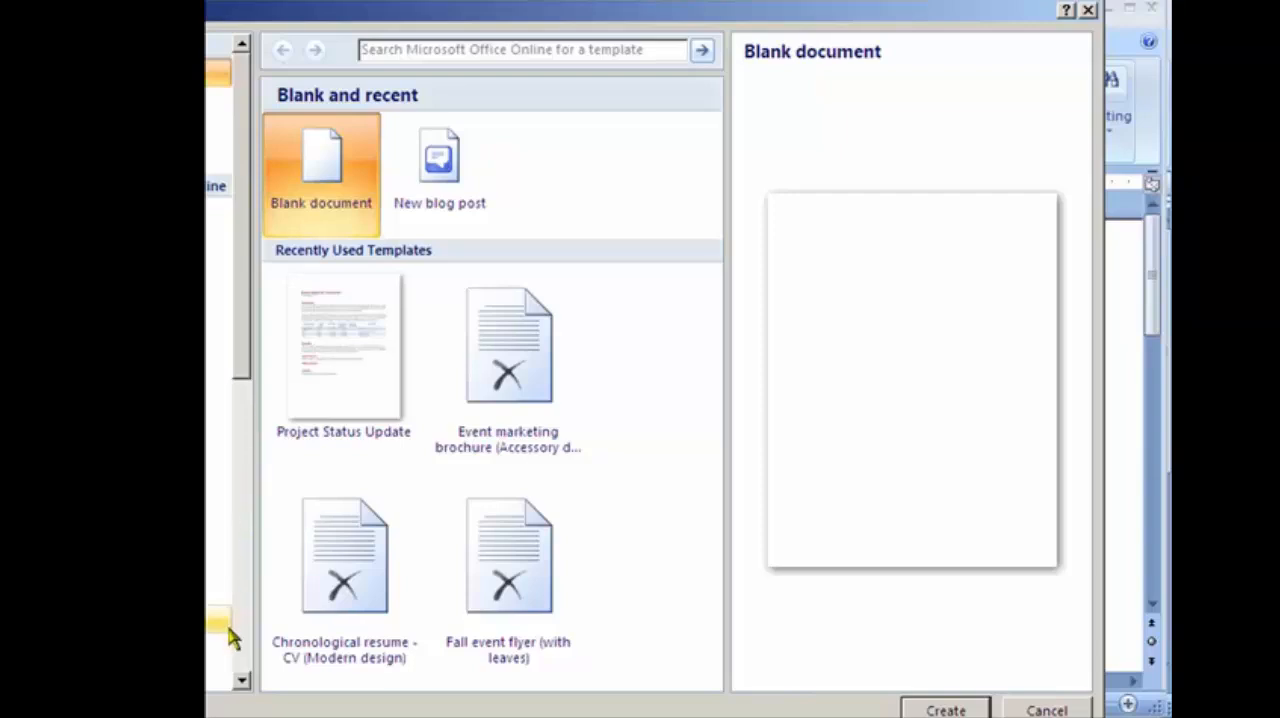
{"action": "left_click", "coordinate": [242, 682]}
{"action": "left_click", "coordinate": [245, 683]}
{"action": "left_click", "coordinate": [245, 683]}
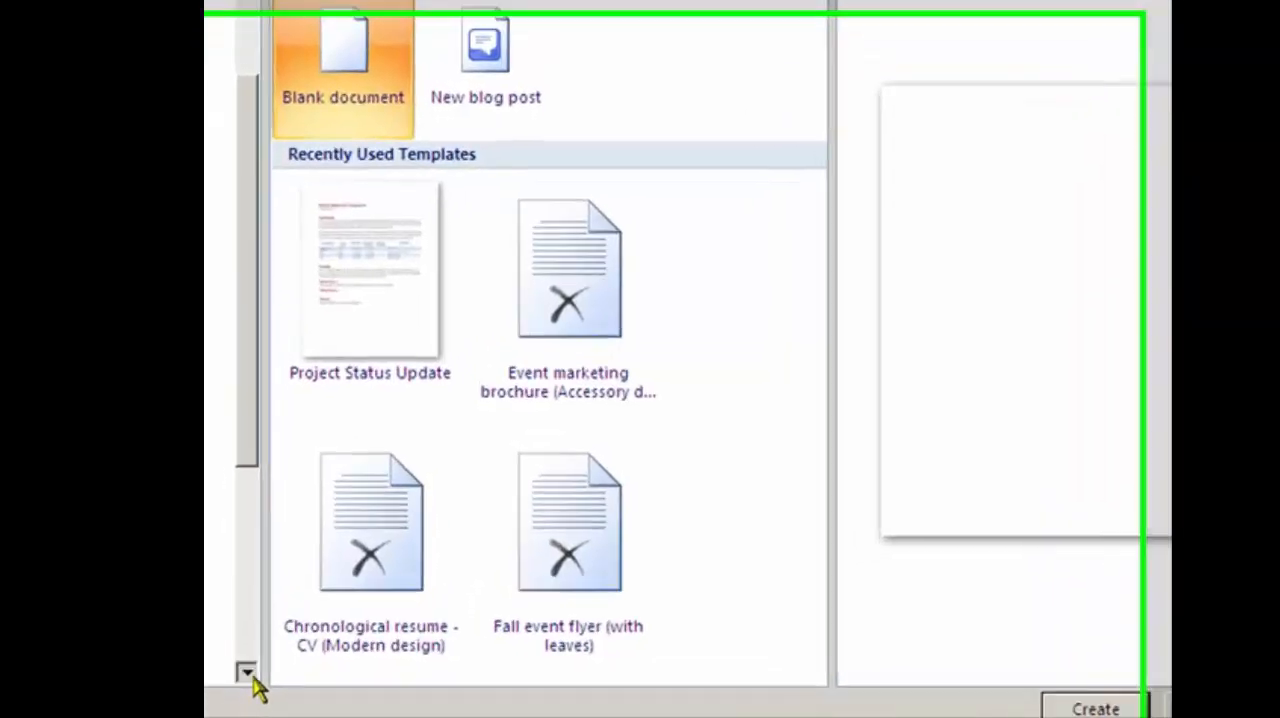
{"action": "left_click", "coordinate": [245, 683]}
{"action": "left_click", "coordinate": [245, 683]}
{"action": "left_click", "coordinate": [222, 630]}
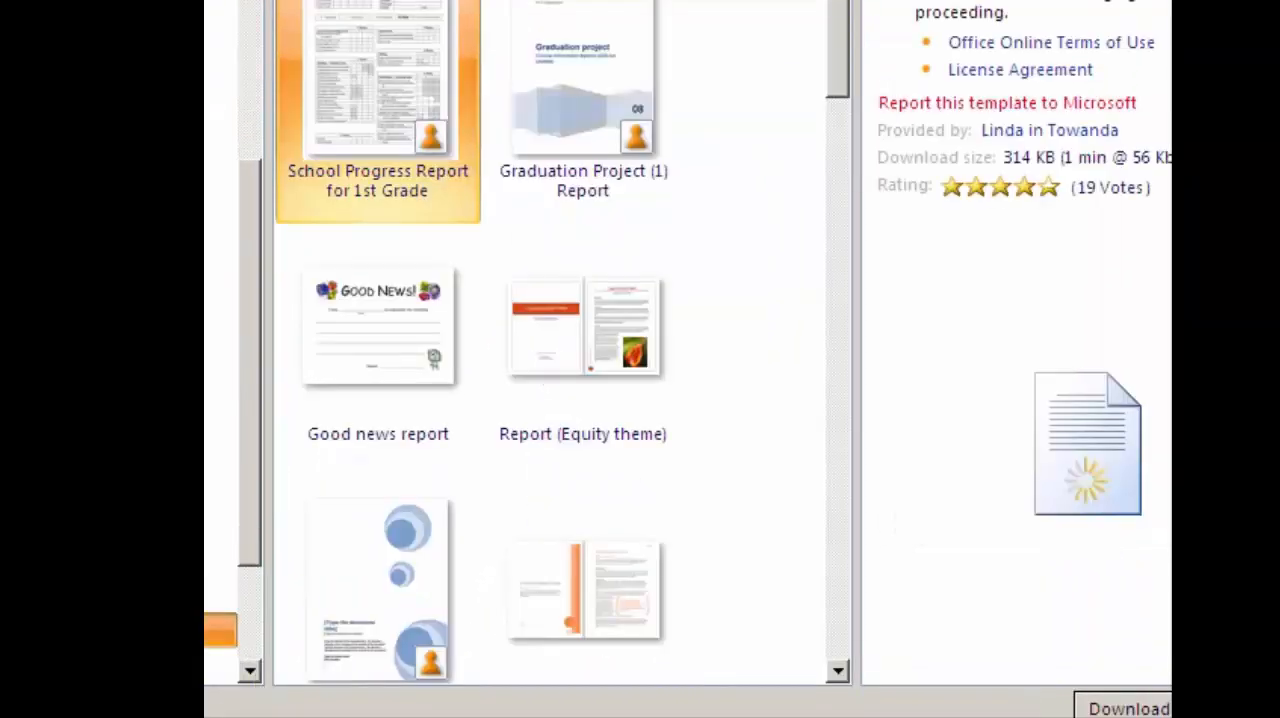
Create a new document from the Business report (Elegant design) template.
{"action": "left_click", "coordinate": [845, 682]}
{"action": "left_click", "coordinate": [845, 682]}
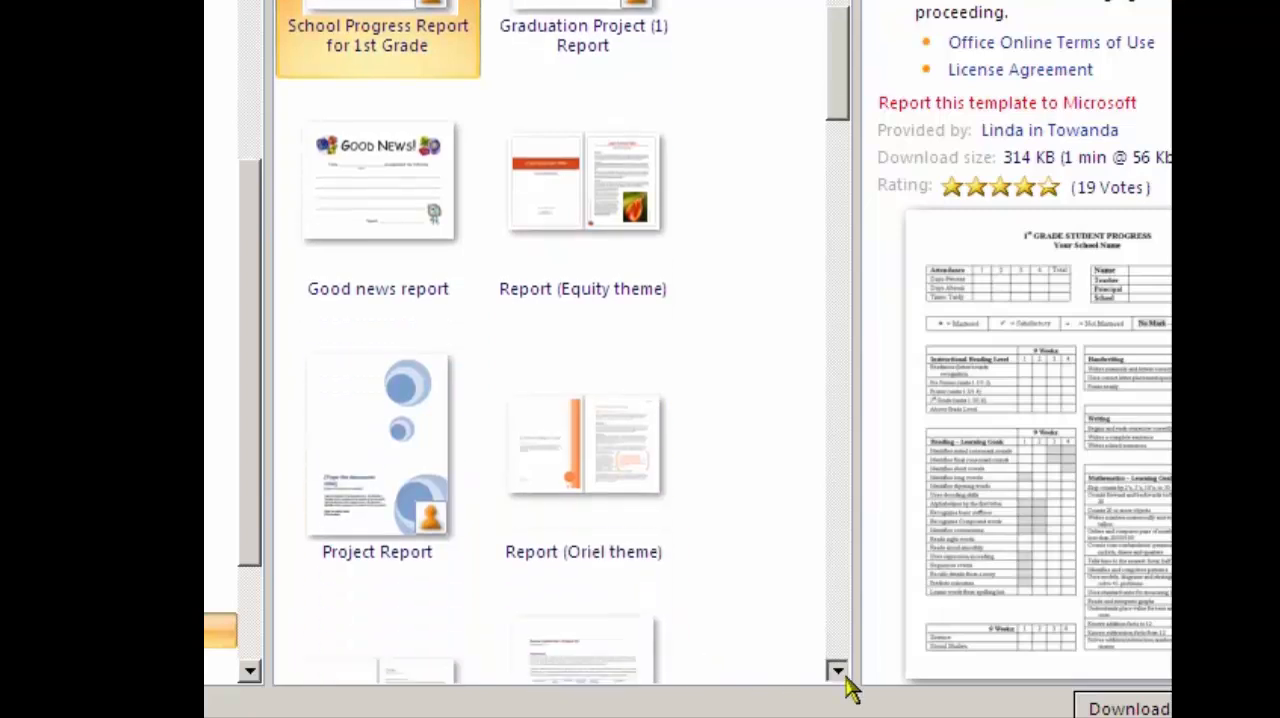
{"action": "left_click", "coordinate": [845, 682]}
{"action": "left_click", "coordinate": [845, 682]}
{"action": "left_click", "coordinate": [845, 682]}
{"action": "left_click", "coordinate": [845, 682]}
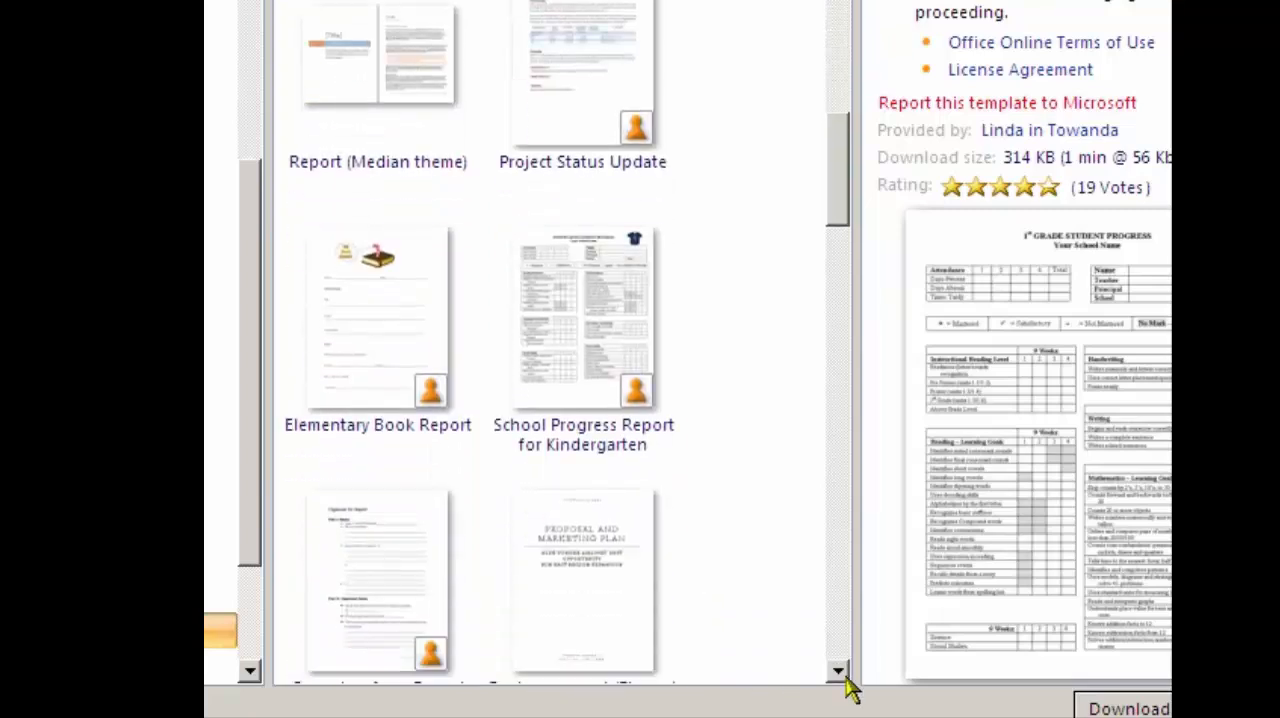
{"action": "left_click", "coordinate": [845, 682]}
{"action": "left_click", "coordinate": [845, 682]}
{"action": "left_click", "coordinate": [845, 682]}
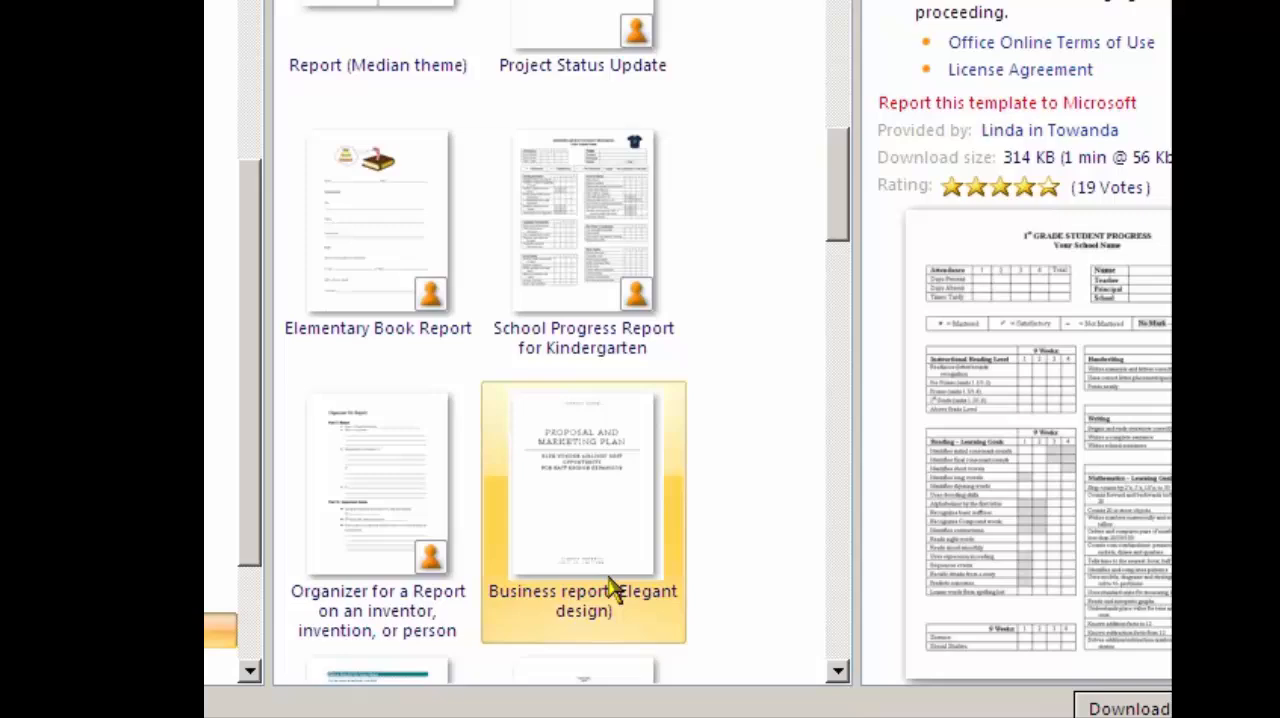
{"action": "double_click", "coordinate": [565, 543]}
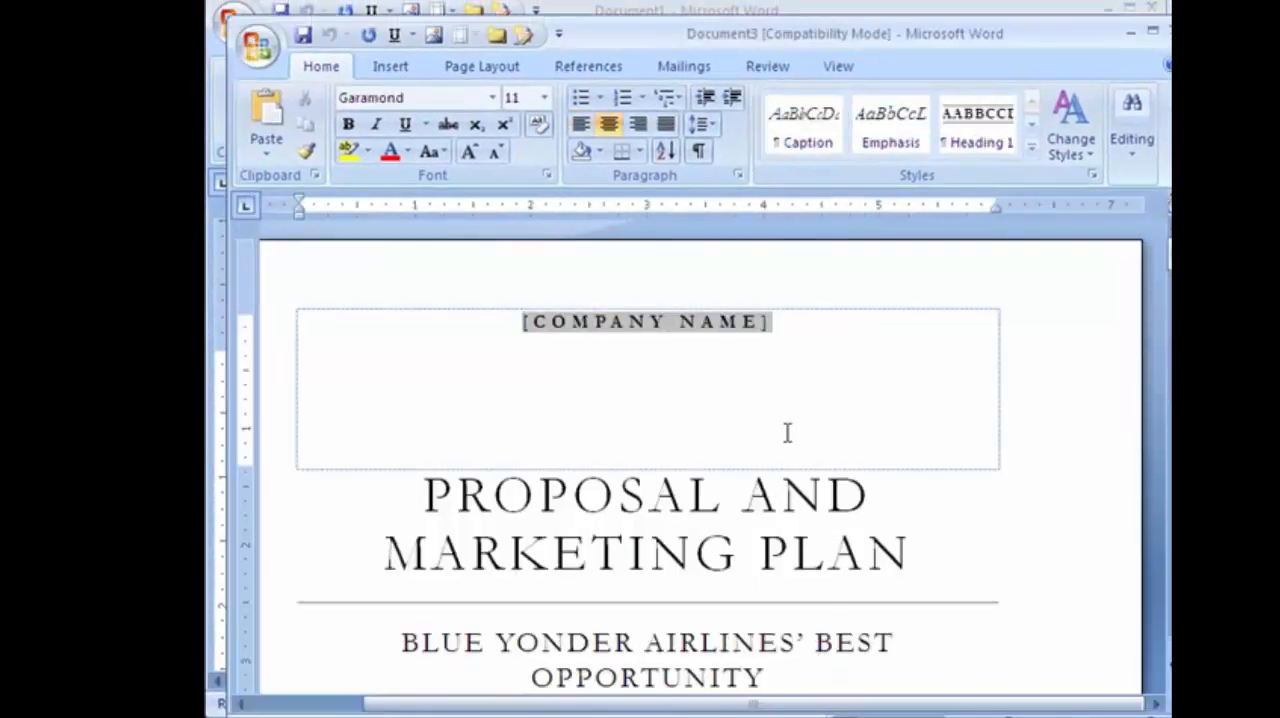
Examine the new report's pages, from the Proposal and Marketing Plan cover through the template instructions to the last page.
{"action": "scroll", "coordinate": [815, 375], "scroll_direction": "down", "scroll_amount": 12}
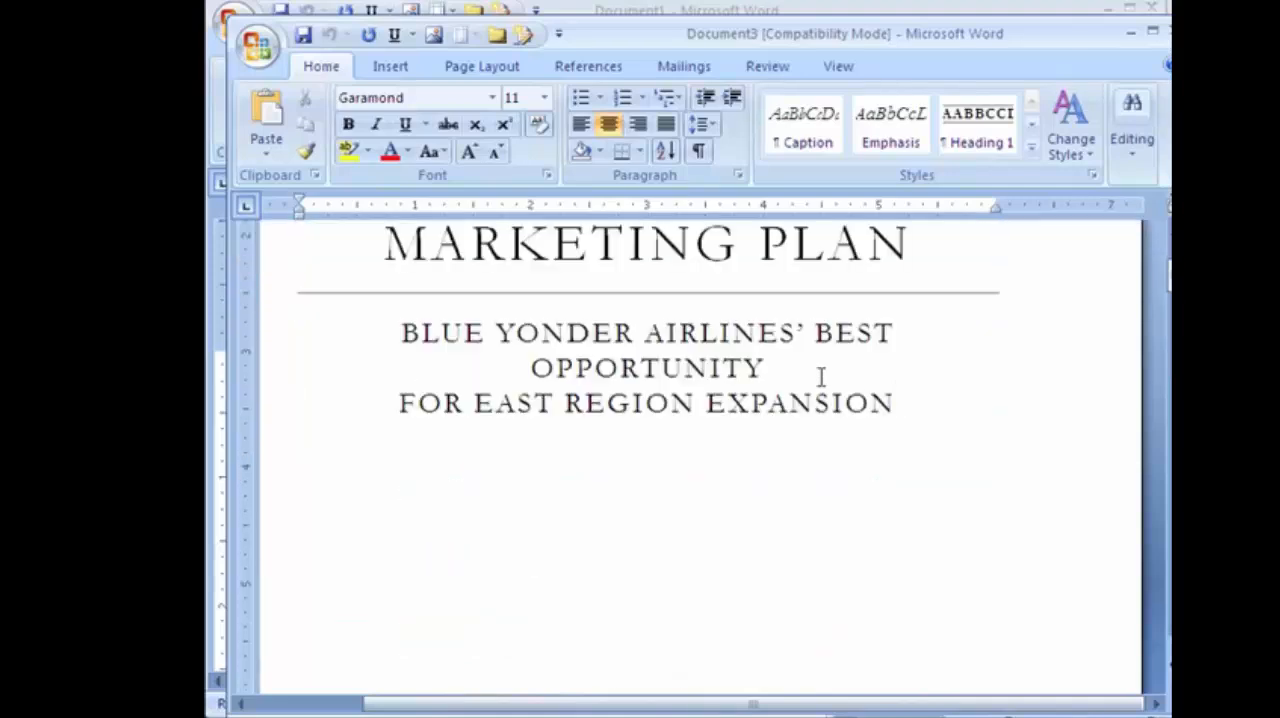
{"action": "scroll", "coordinate": [799, 401], "scroll_direction": "down", "scroll_amount": 9}
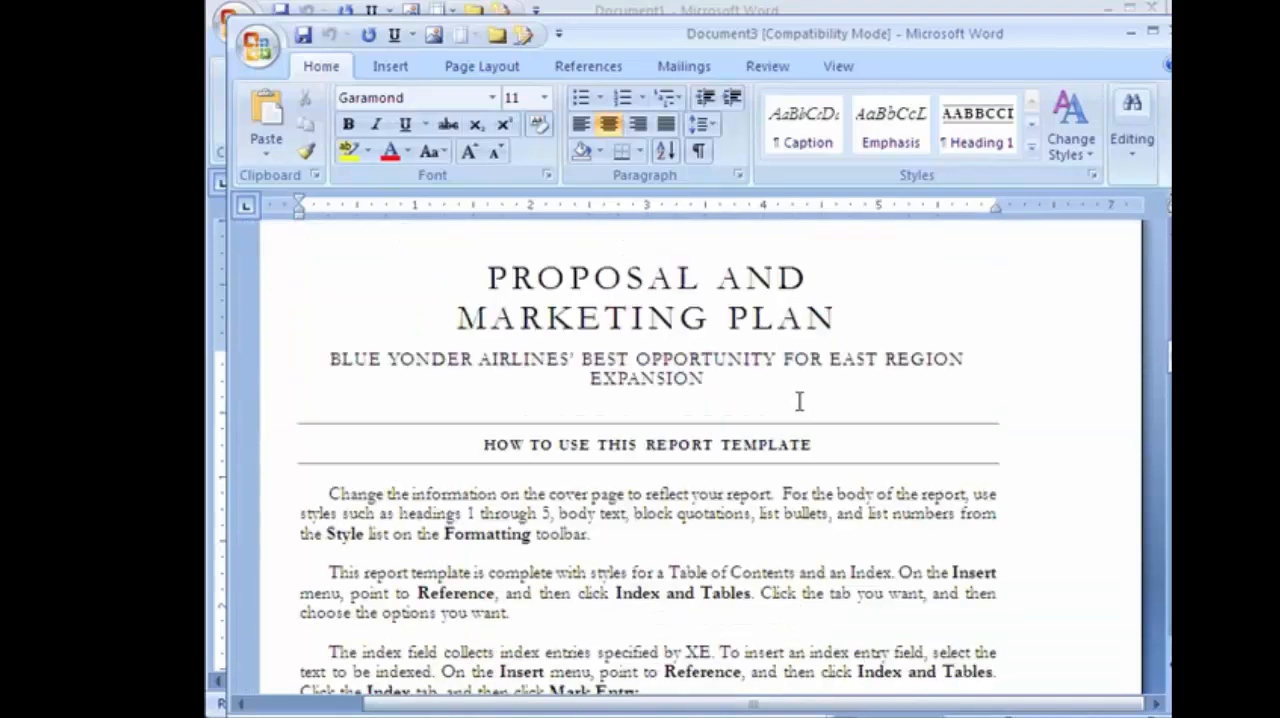
{"action": "left_click", "coordinate": [690, 530]}
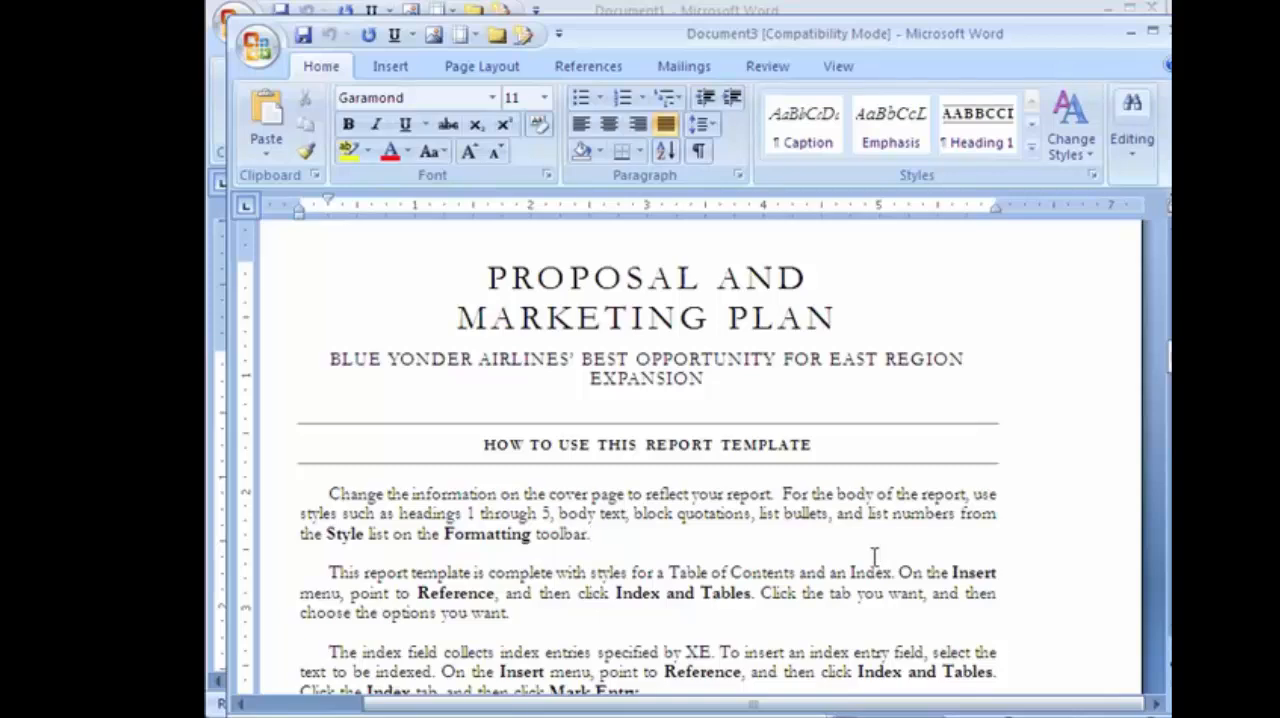
{"action": "scroll", "coordinate": [873, 557], "scroll_direction": "down", "scroll_amount": 6}
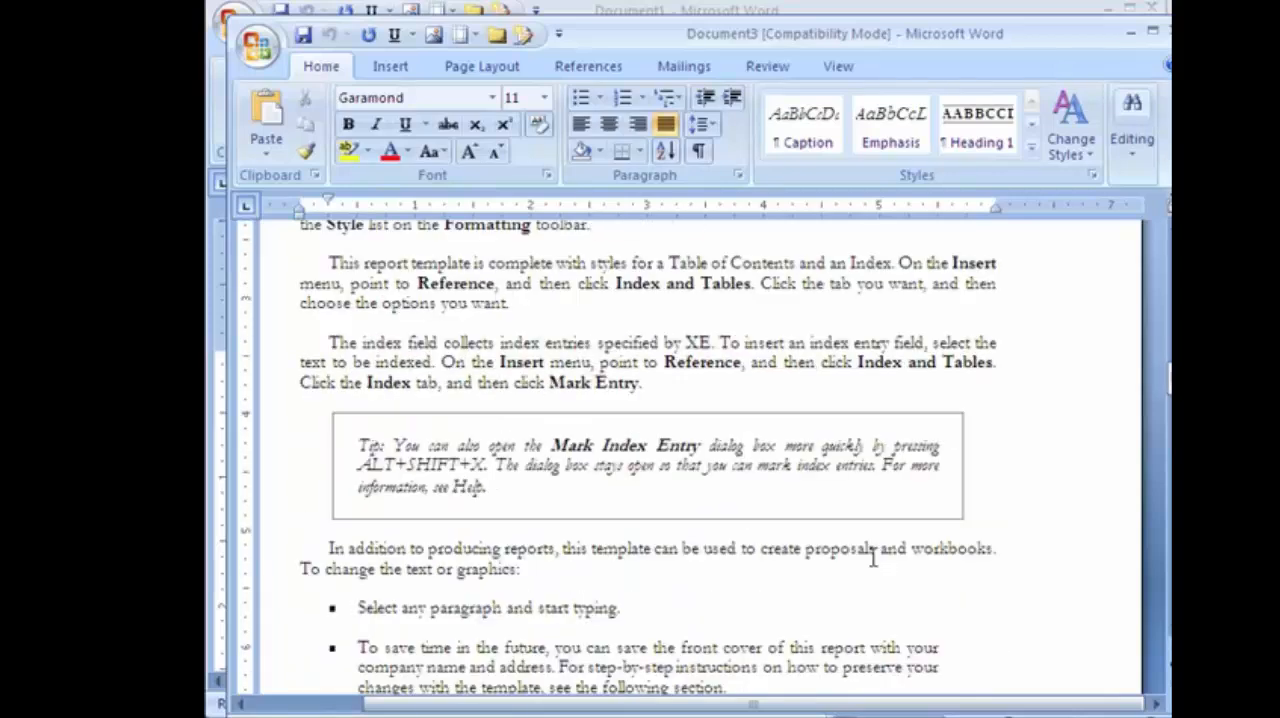
{"action": "scroll", "coordinate": [873, 557], "scroll_direction": "down", "scroll_amount": 6}
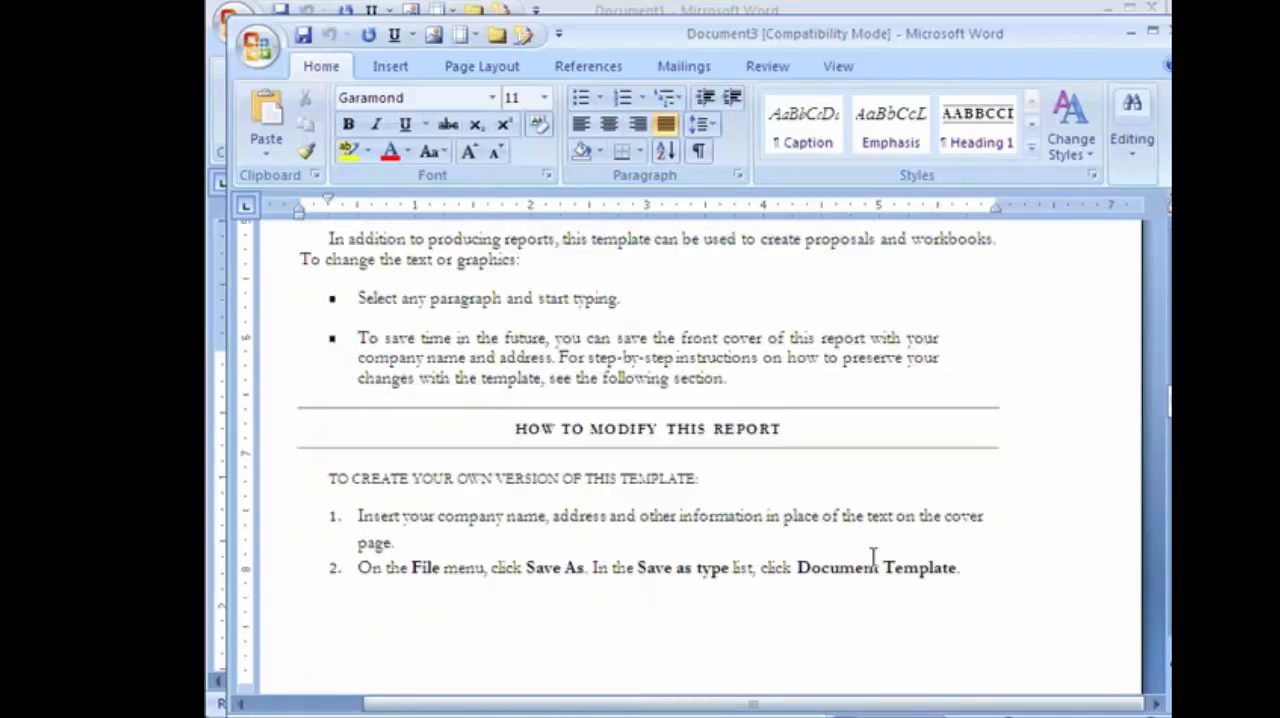
{"action": "scroll", "coordinate": [873, 557], "scroll_direction": "down", "scroll_amount": 20}
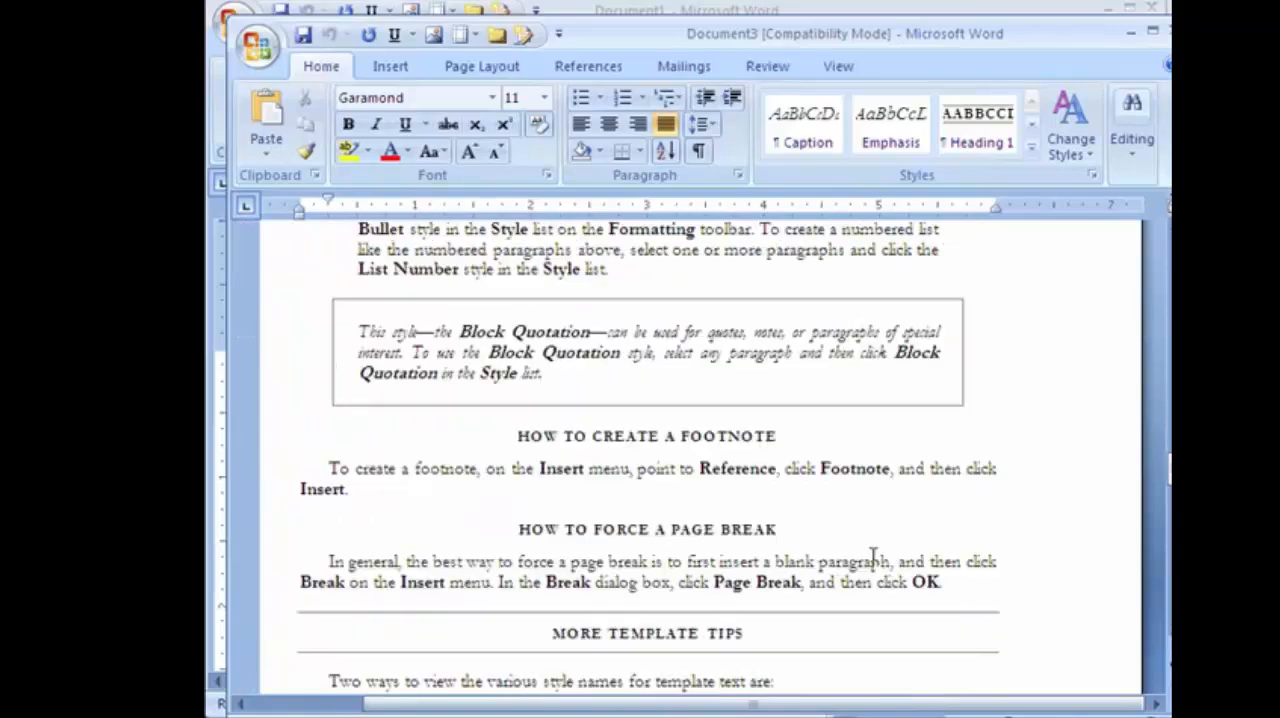
{"action": "scroll", "coordinate": [873, 557], "scroll_direction": "down", "scroll_amount": 15}
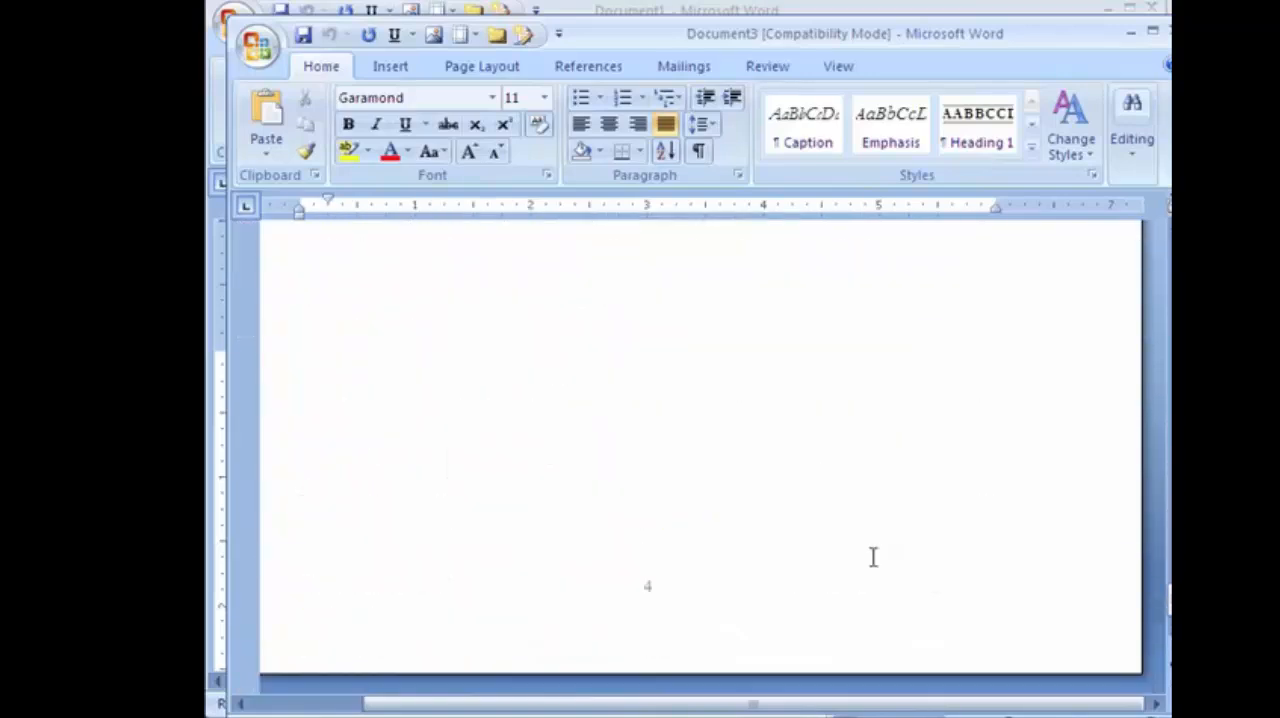
Replace the heading HOW TO CREATE A REPORT with CURRENT EXPENSE REPORT.
{"action": "scroll", "coordinate": [873, 557], "scroll_direction": "down", "scroll_amount": 8}
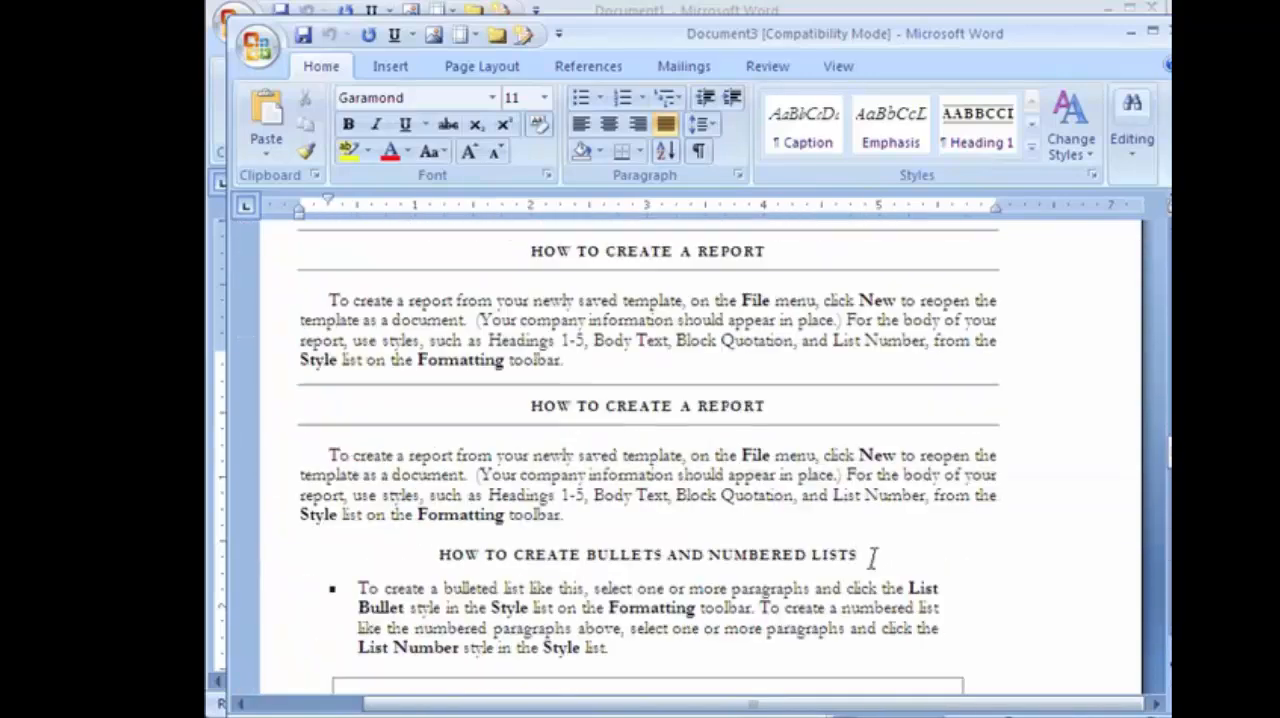
{"action": "triple_click", "coordinate": [760, 405]}
{"action": "type", "text": "CURRENT EXPENSE REPORT"}
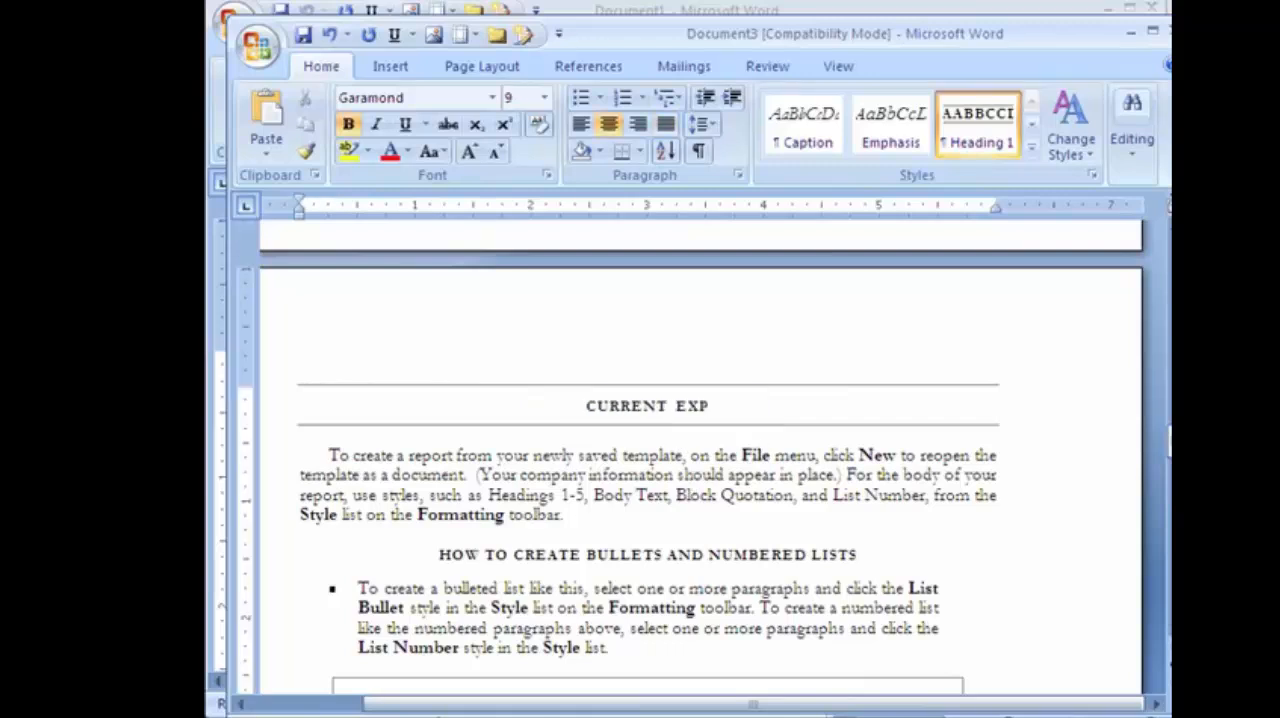
Insert blank lines below the CURRENT EXPENSE REPORT heading, and a line after numbered item 2 to move the heading onto the following page.
{"action": "left_click", "coordinate": [328, 456]}
{"action": "key", "text": "ctrl+Return"}
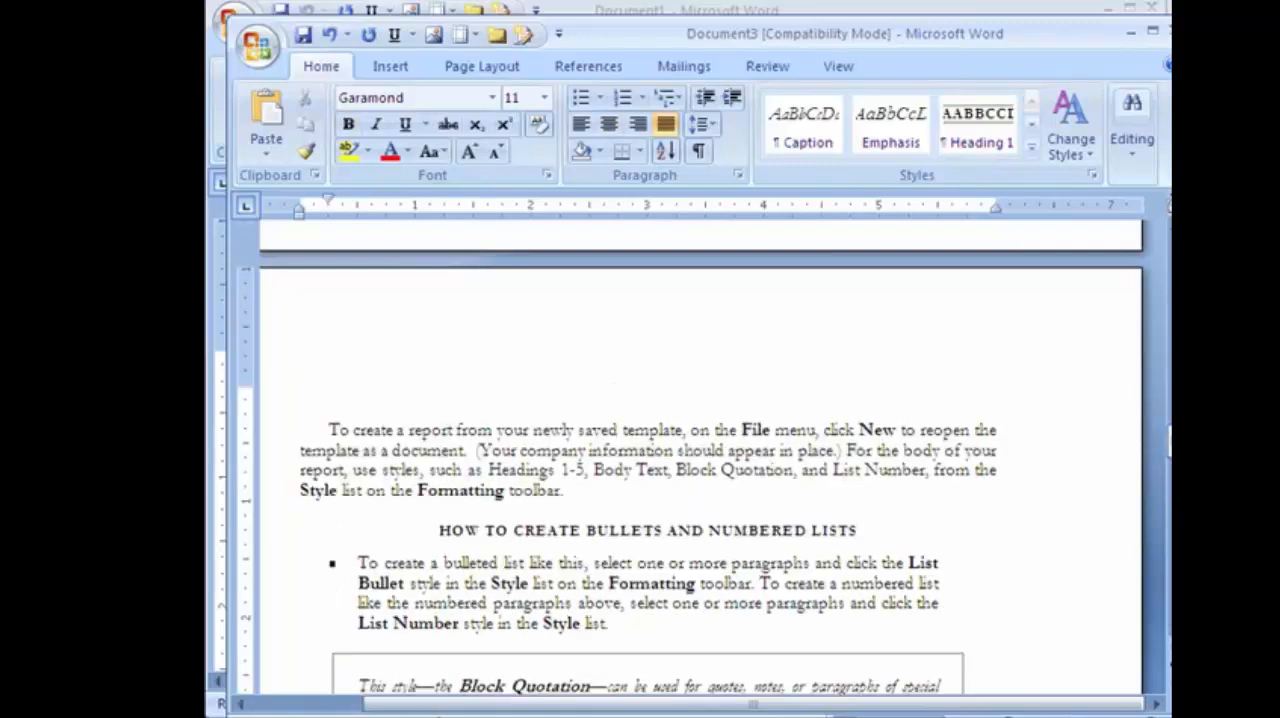
{"action": "key", "text": "Return"}
{"action": "key", "text": "Up"}
{"action": "key", "text": "Up"}
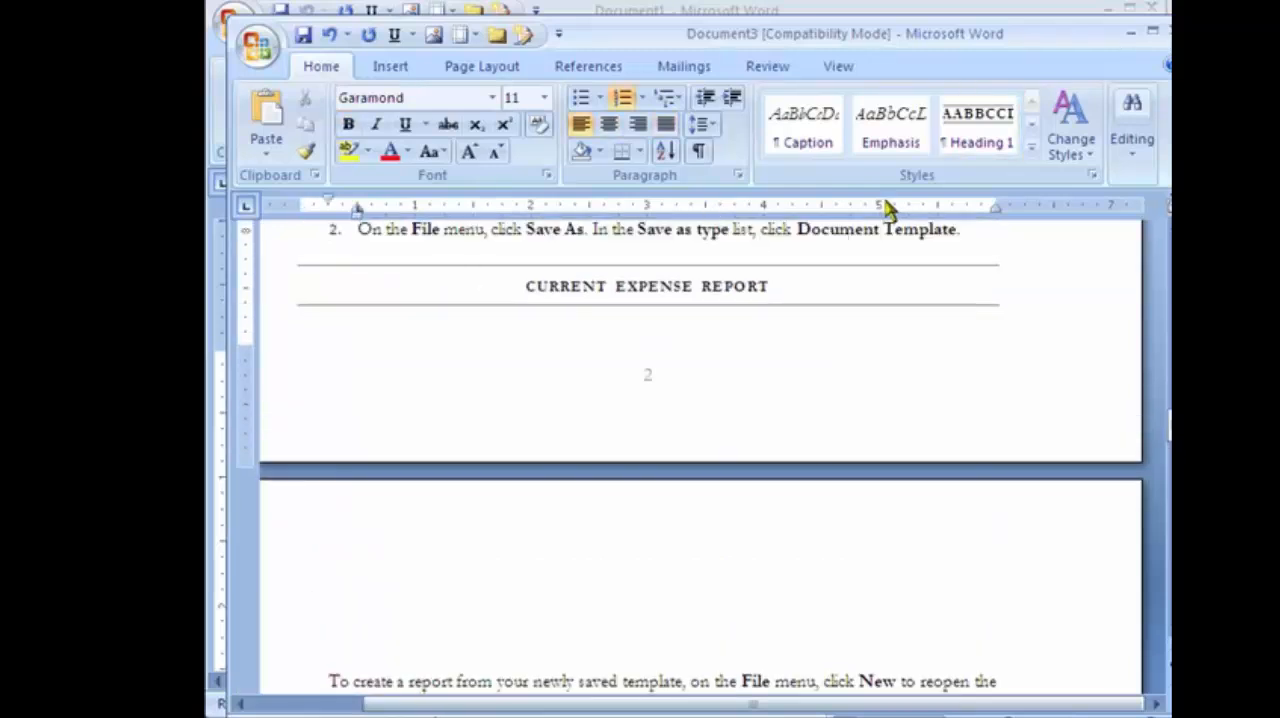
{"action": "left_click", "coordinate": [970, 230]}
{"action": "key", "text": "Return"}
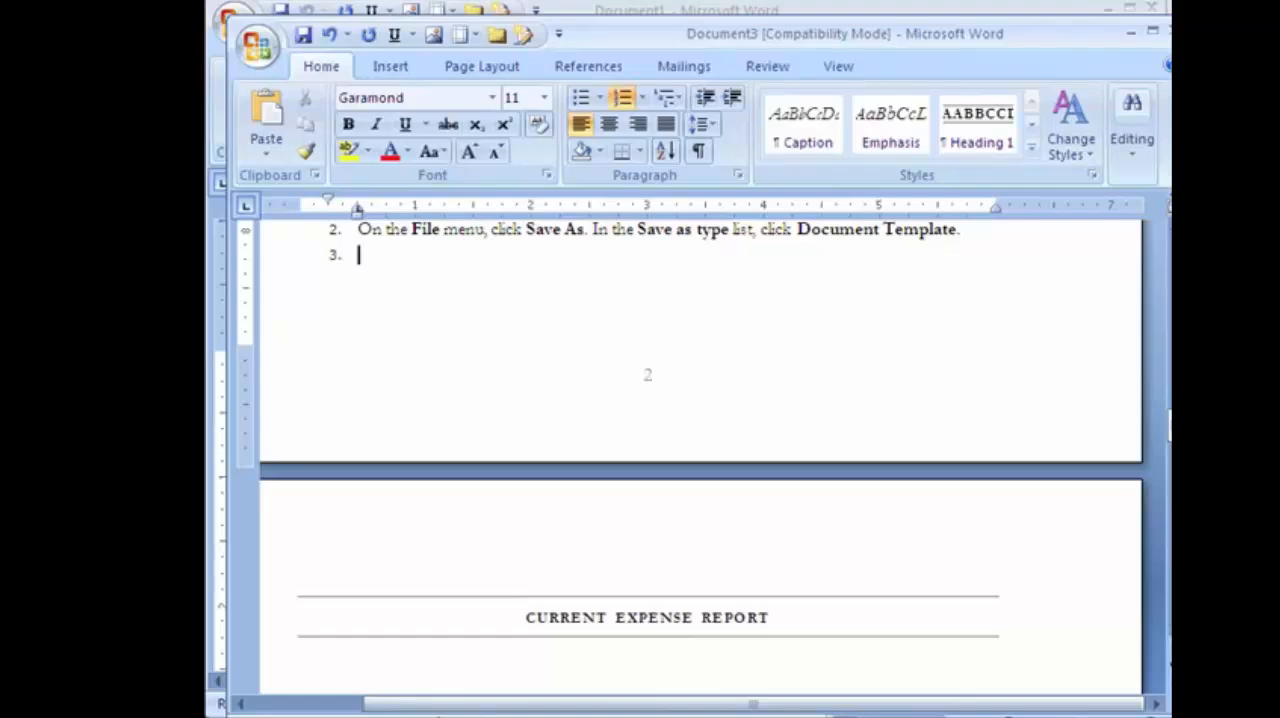
Paste the copied Excel budget table directly below the CURRENT EXPENSE REPORT heading.
{"action": "scroll", "coordinate": [985, 243], "scroll_direction": "down", "scroll_amount": 5}
{"action": "left_click", "coordinate": [478, 354]}
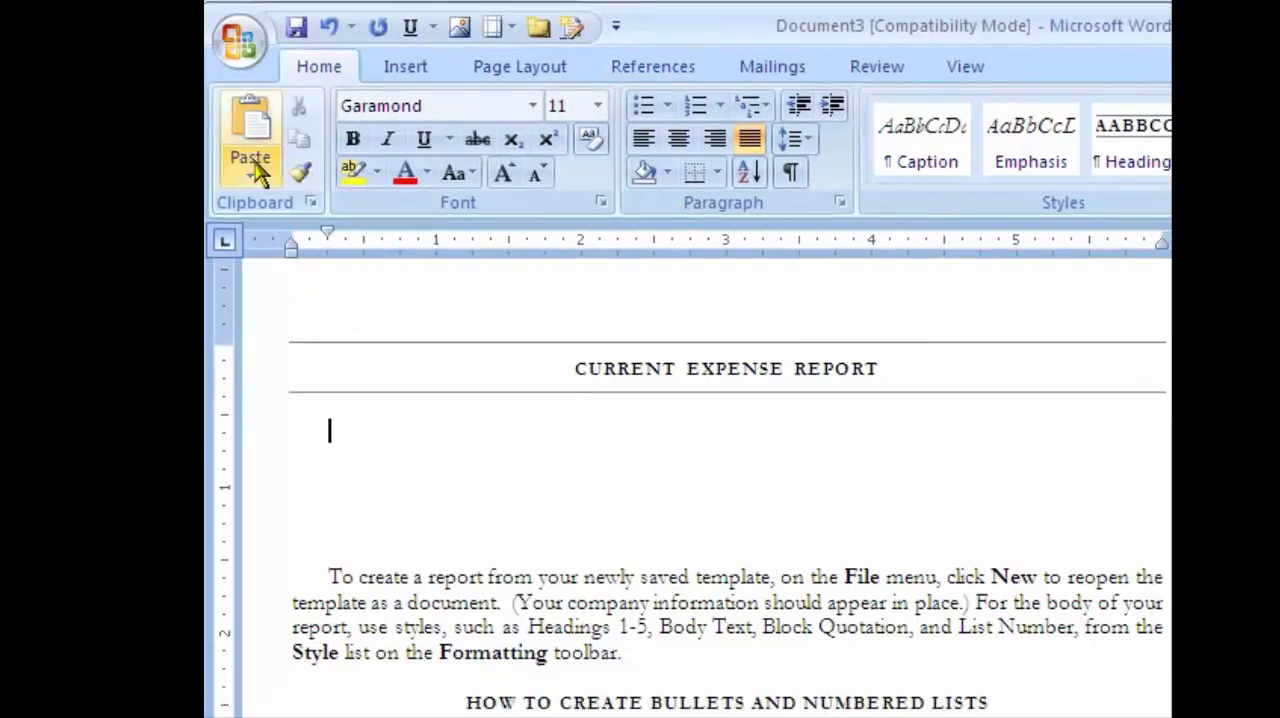
{"action": "left_click", "coordinate": [252, 160]}
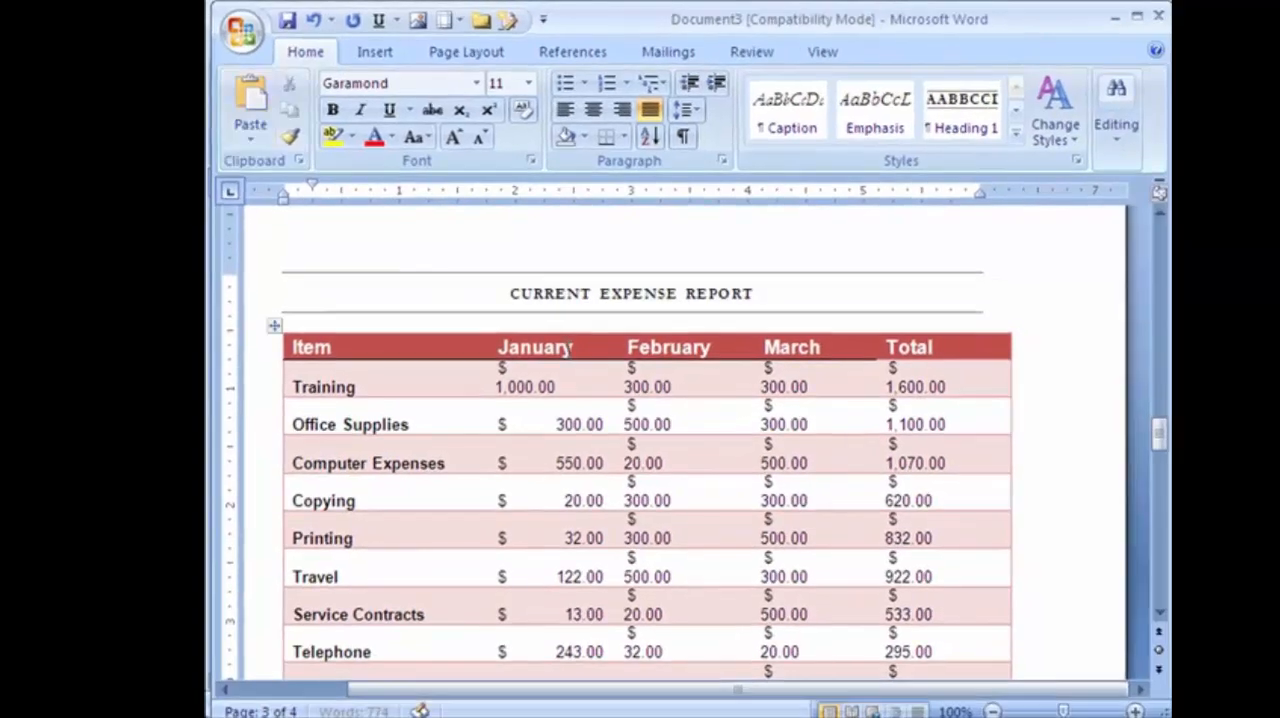
Save the report as a Word document named Test Report in My Documents.
{"action": "left_click", "coordinate": [1046, 419]}
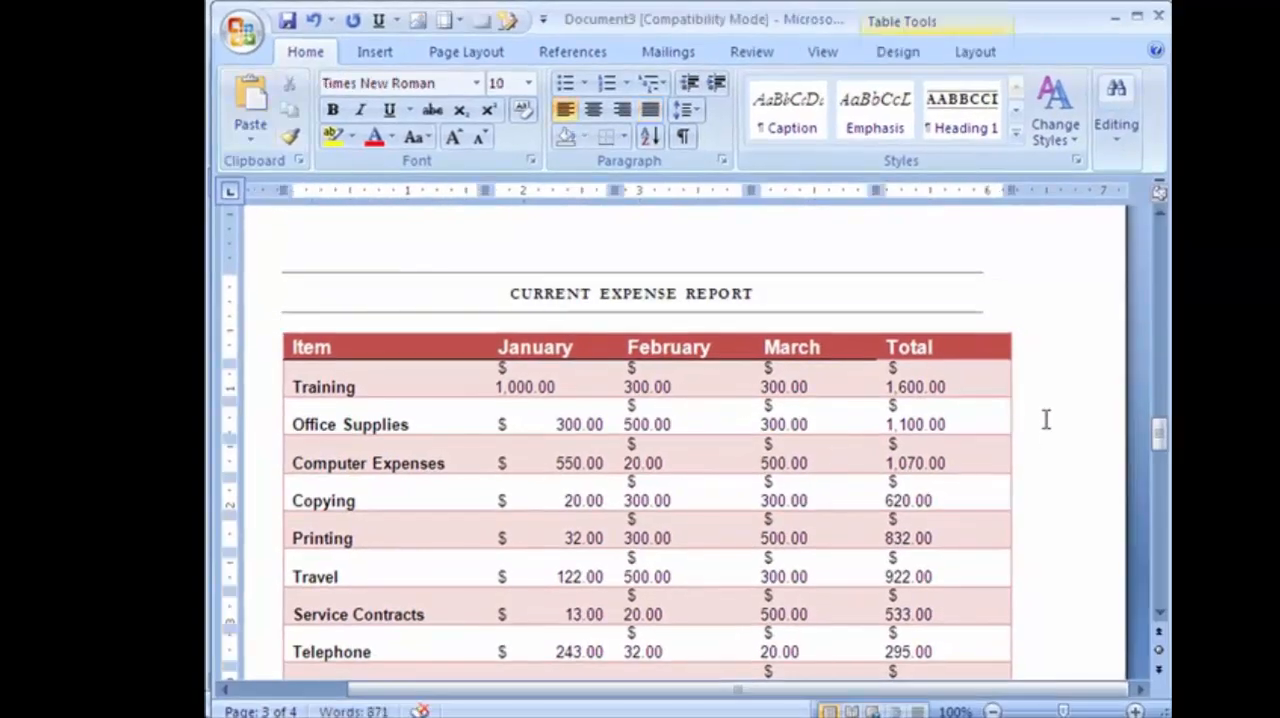
{"action": "scroll", "coordinate": [1028, 445], "scroll_direction": "down", "scroll_amount": 6}
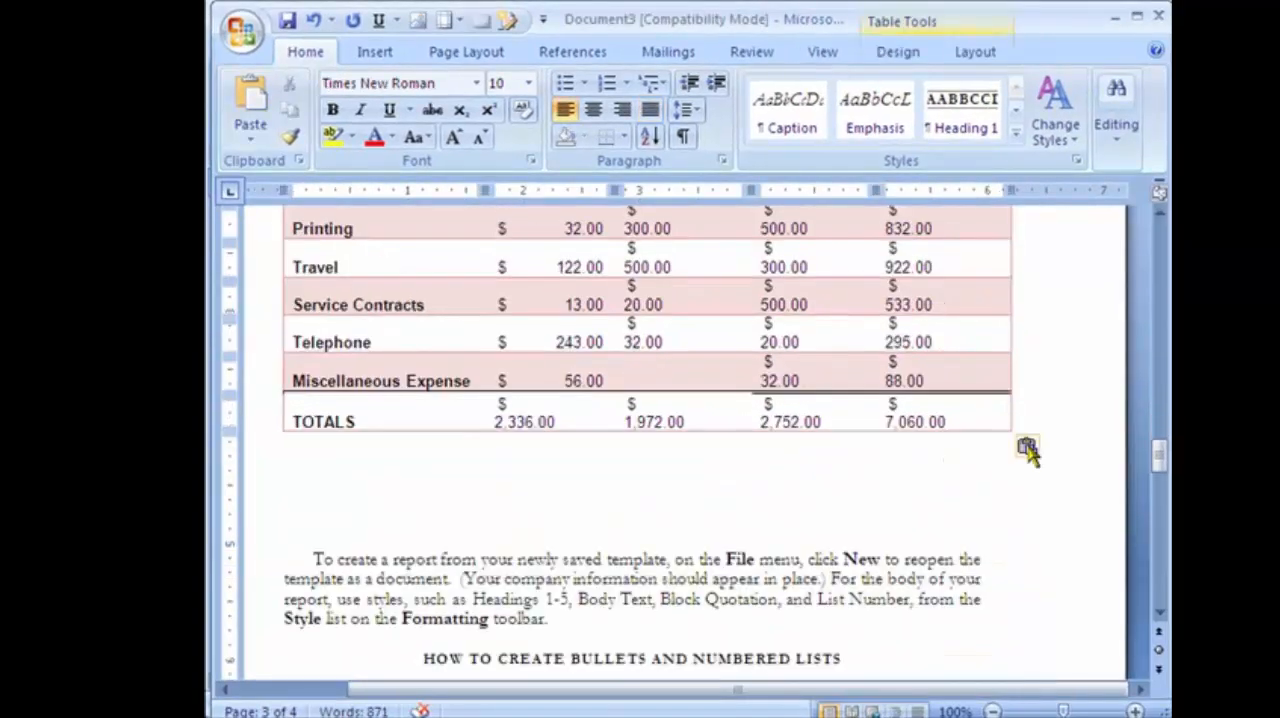
{"action": "left_click", "coordinate": [726, 516]}
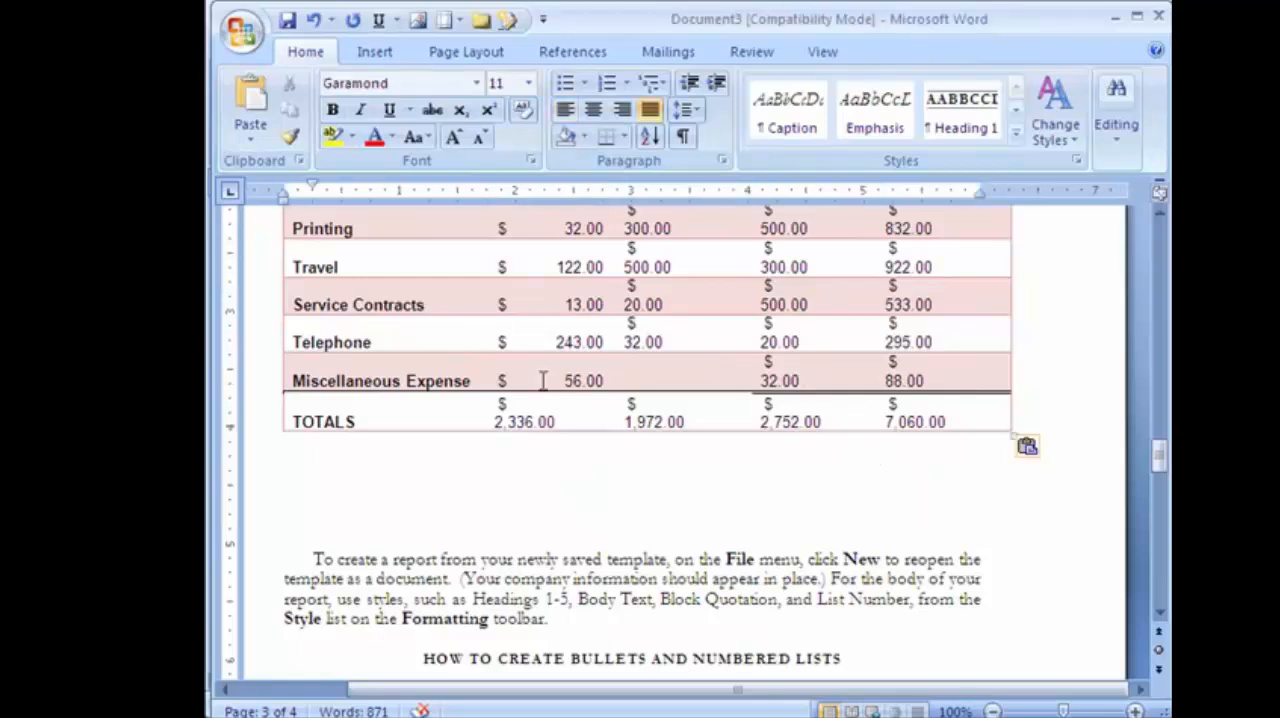
{"action": "left_click", "coordinate": [287, 19]}
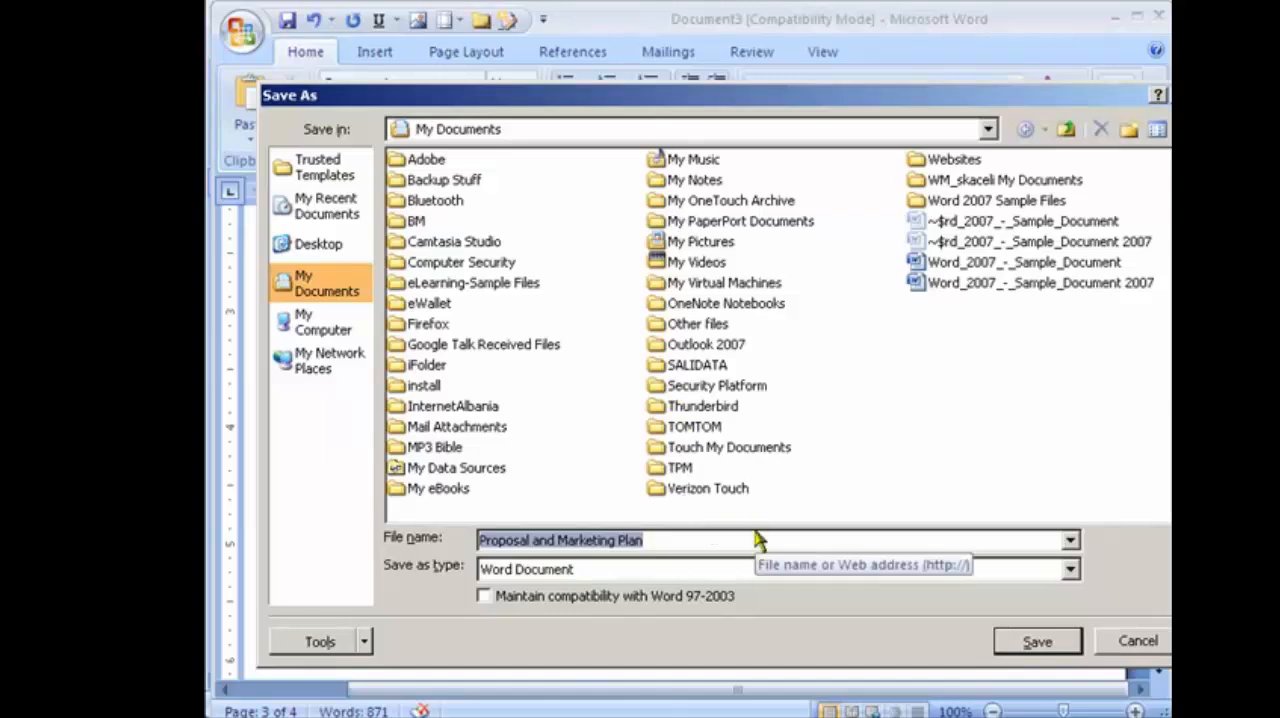
{"action": "type", "text": "Test Report"}
{"action": "left_click", "coordinate": [1037, 641]}
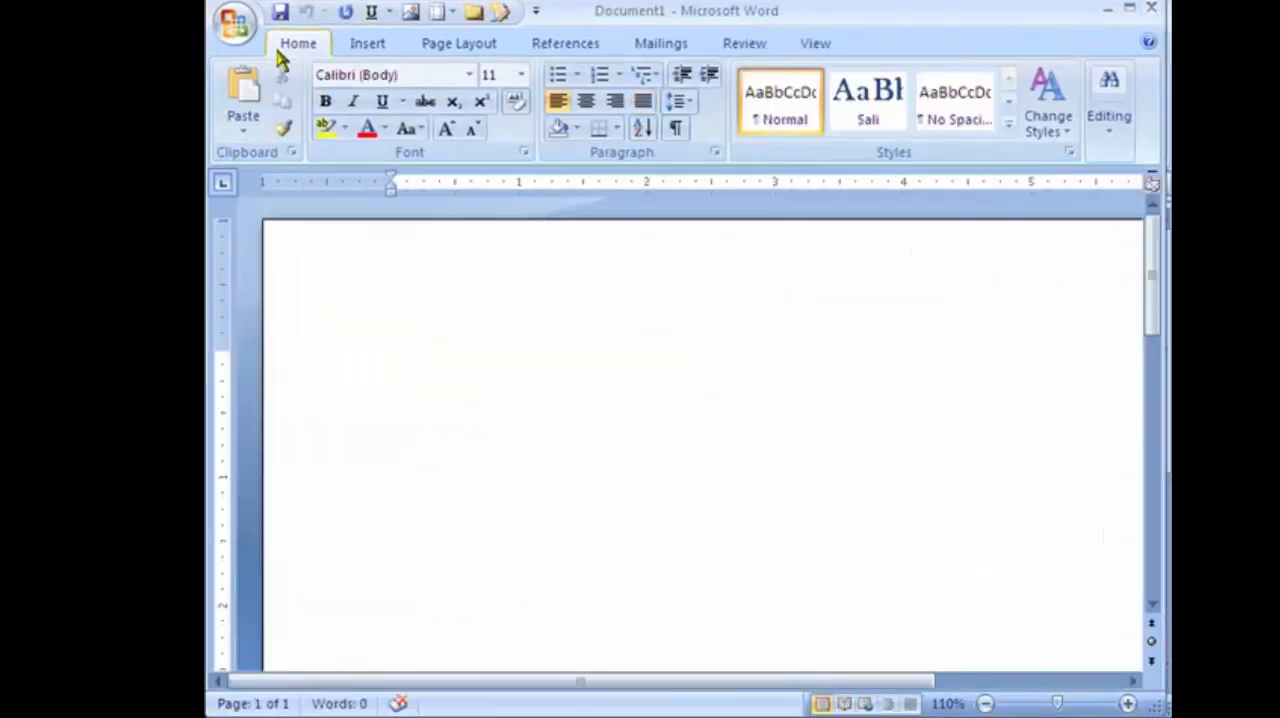
Reopen the saved Test Report, check the expense table on page 3, and close the document.
{"action": "left_click", "coordinate": [234, 24]}
{"action": "left_click", "coordinate": [385, 95]}
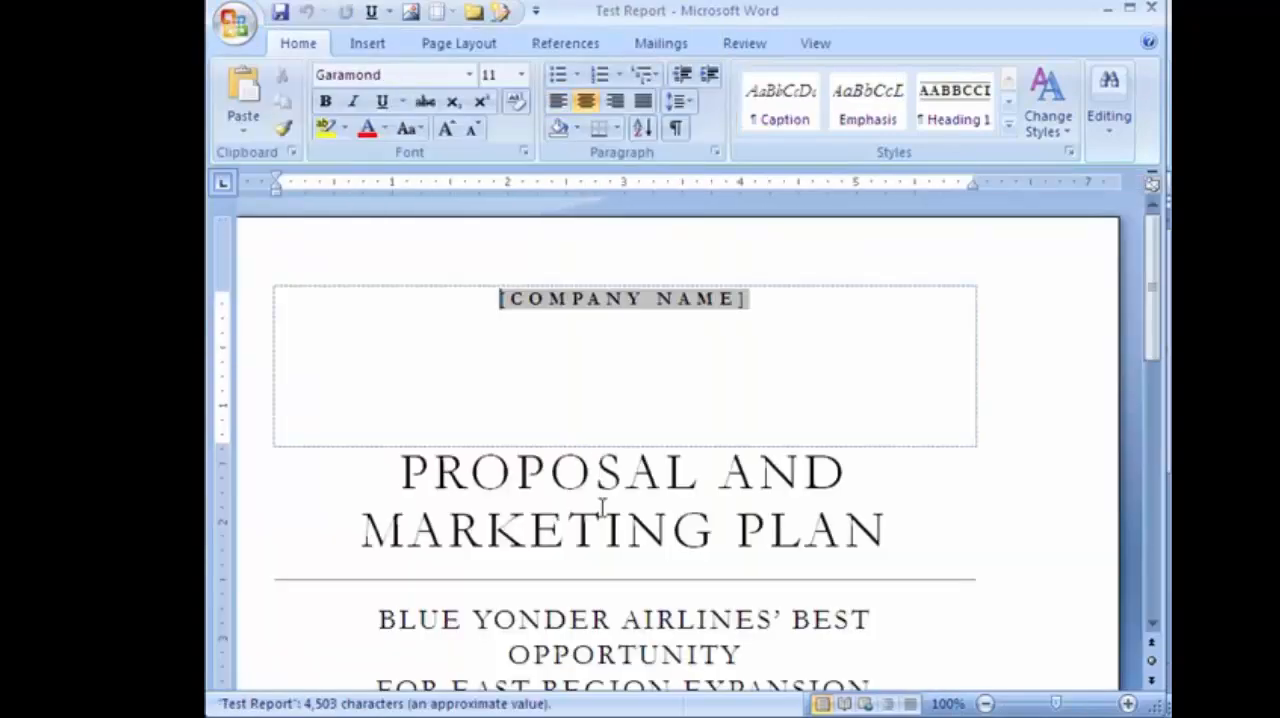
{"action": "left_click", "coordinate": [673, 552]}
{"action": "scroll", "coordinate": [673, 552], "scroll_direction": "down", "scroll_amount": 20}
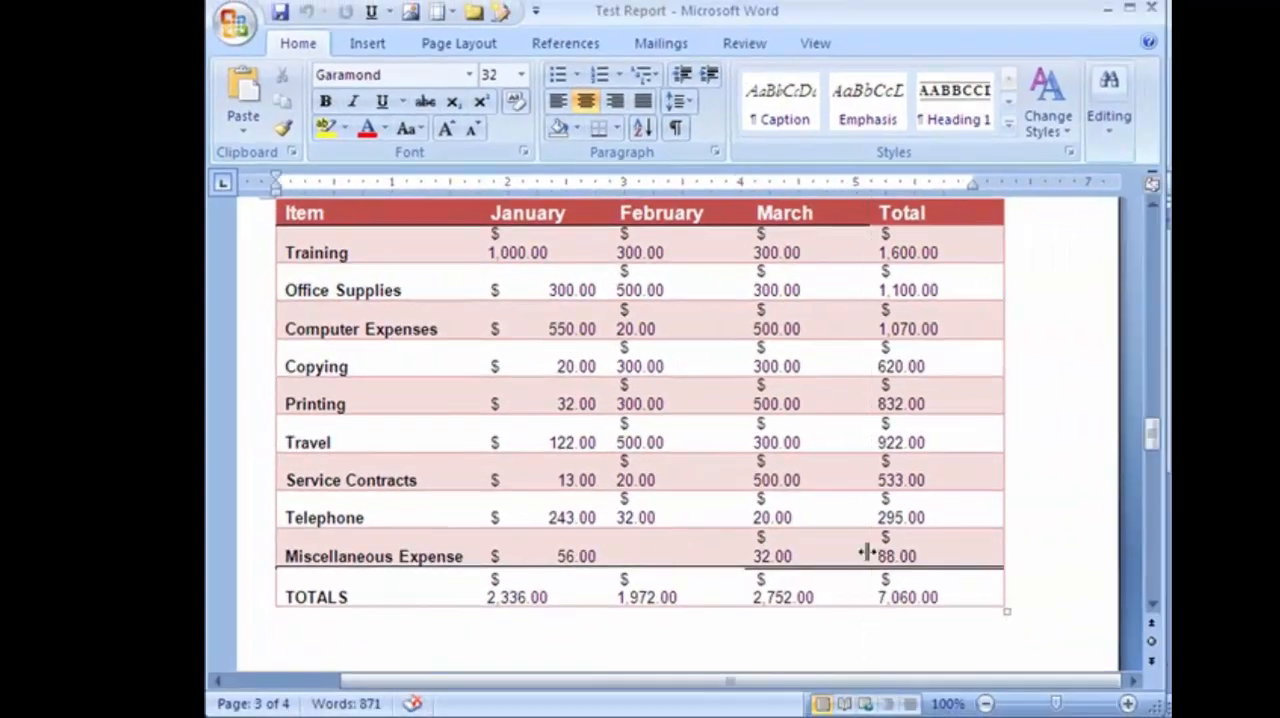
{"action": "left_click", "coordinate": [1151, 8]}
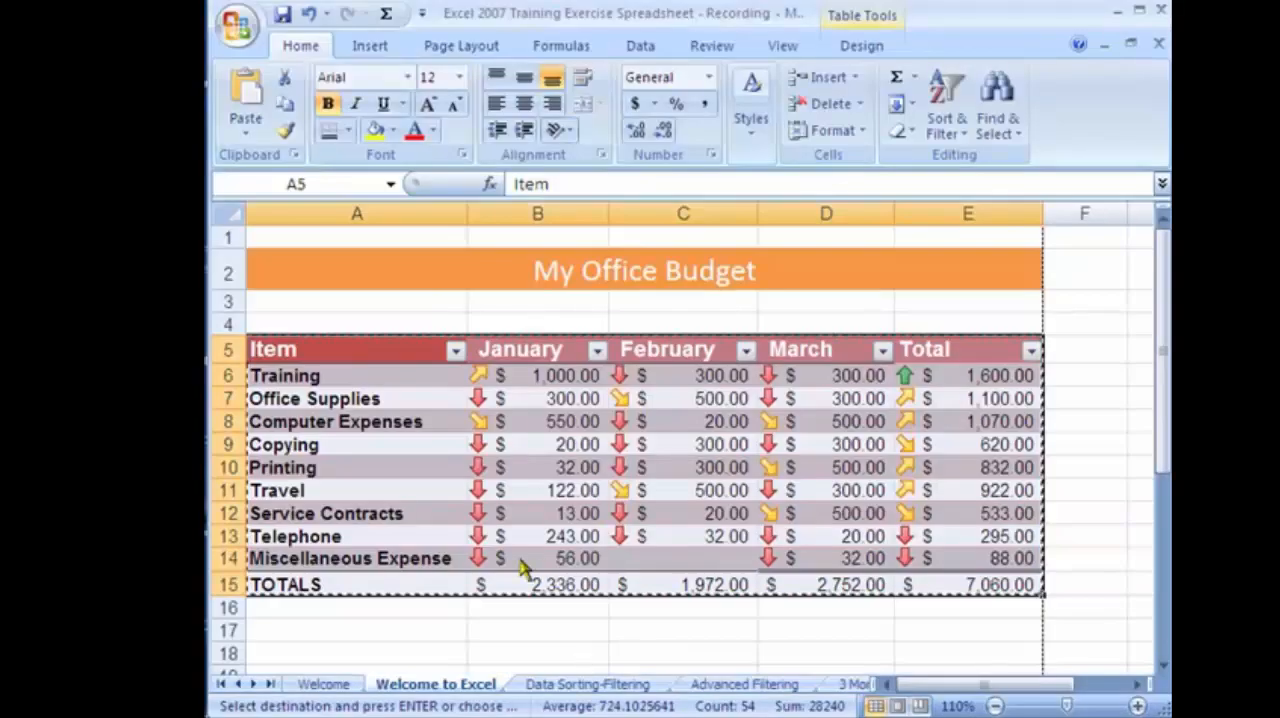
In the Excel budget table, set the January Training amount to 2000 and check the January total's formula.
{"action": "left_click", "coordinate": [563, 378]}
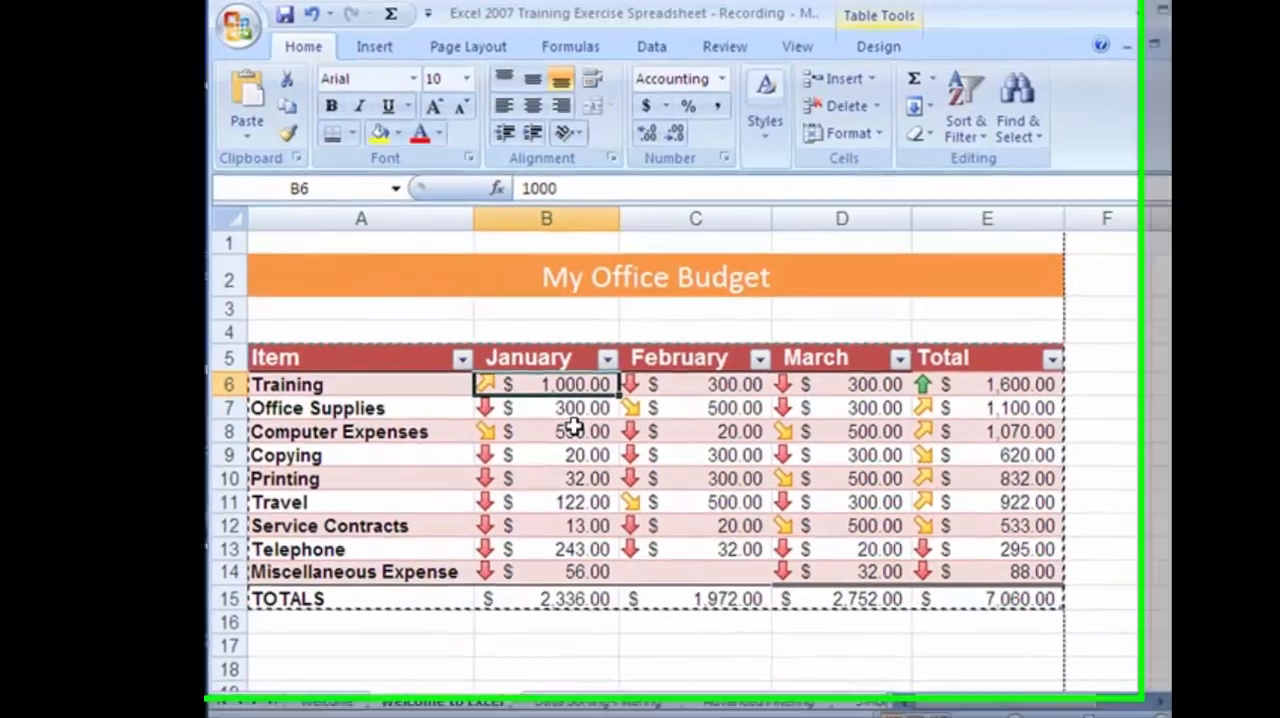
{"action": "type", "text": "200"}
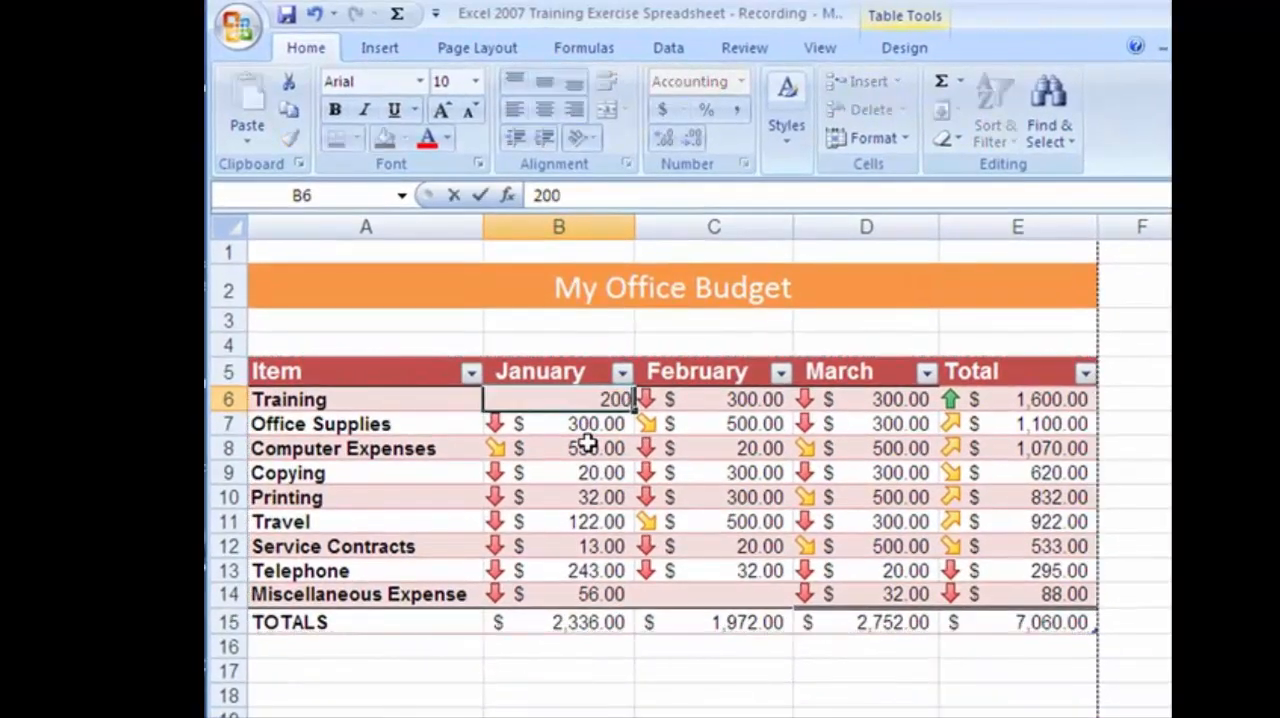
{"action": "key", "text": "Return"}
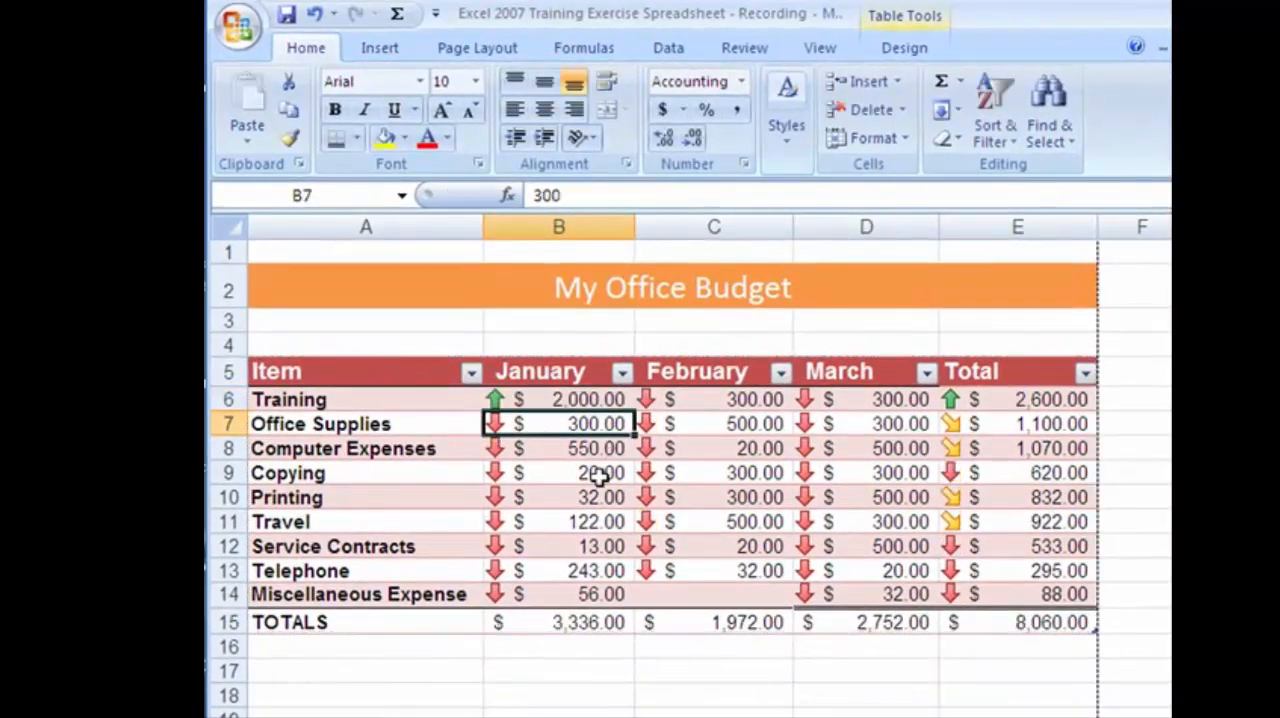
{"action": "left_click", "coordinate": [576, 621]}
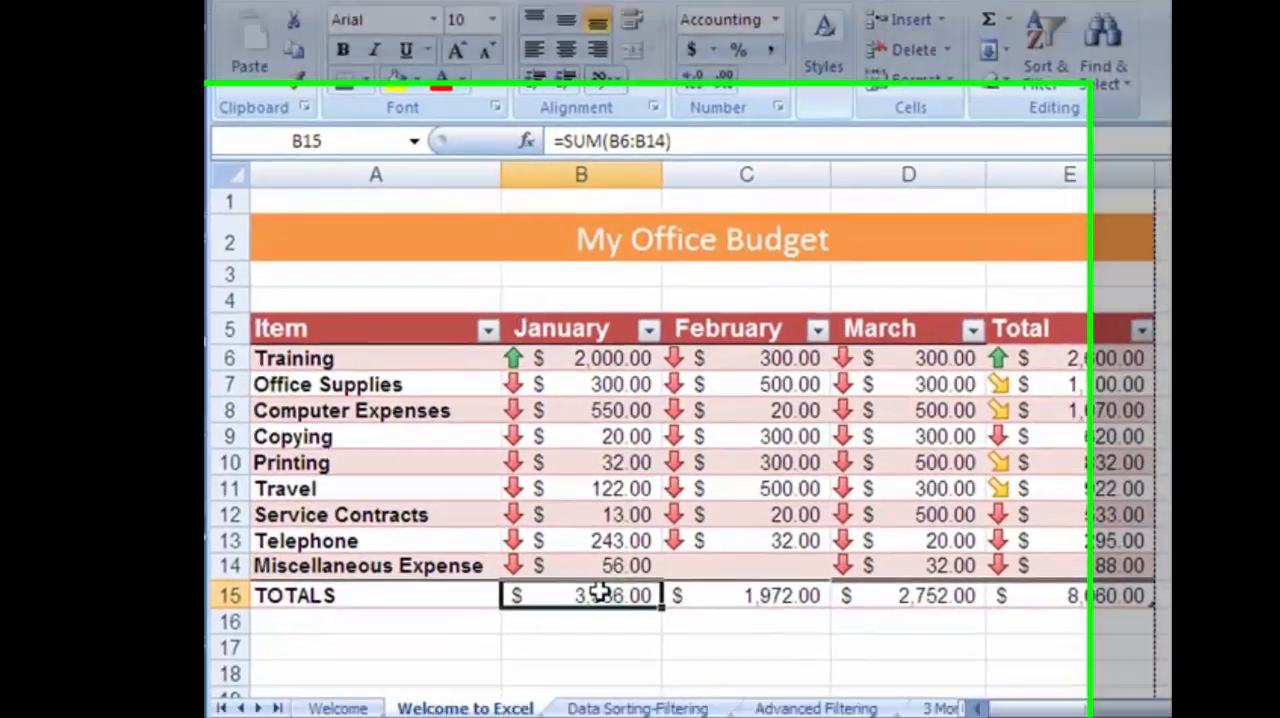
Reopen Test Report in Word and compare its pasted expense table with the changed Excel budget.
{"action": "key", "text": "super"}
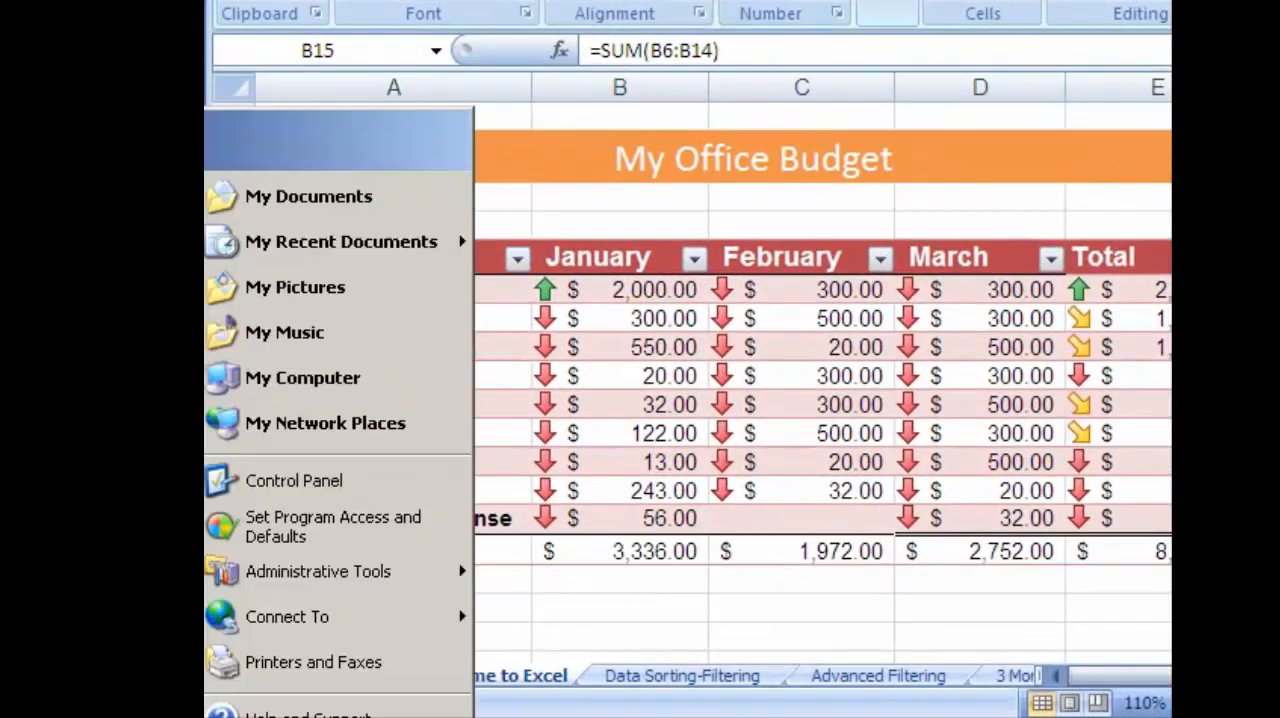
{"action": "left_click", "coordinate": [120, 300]}
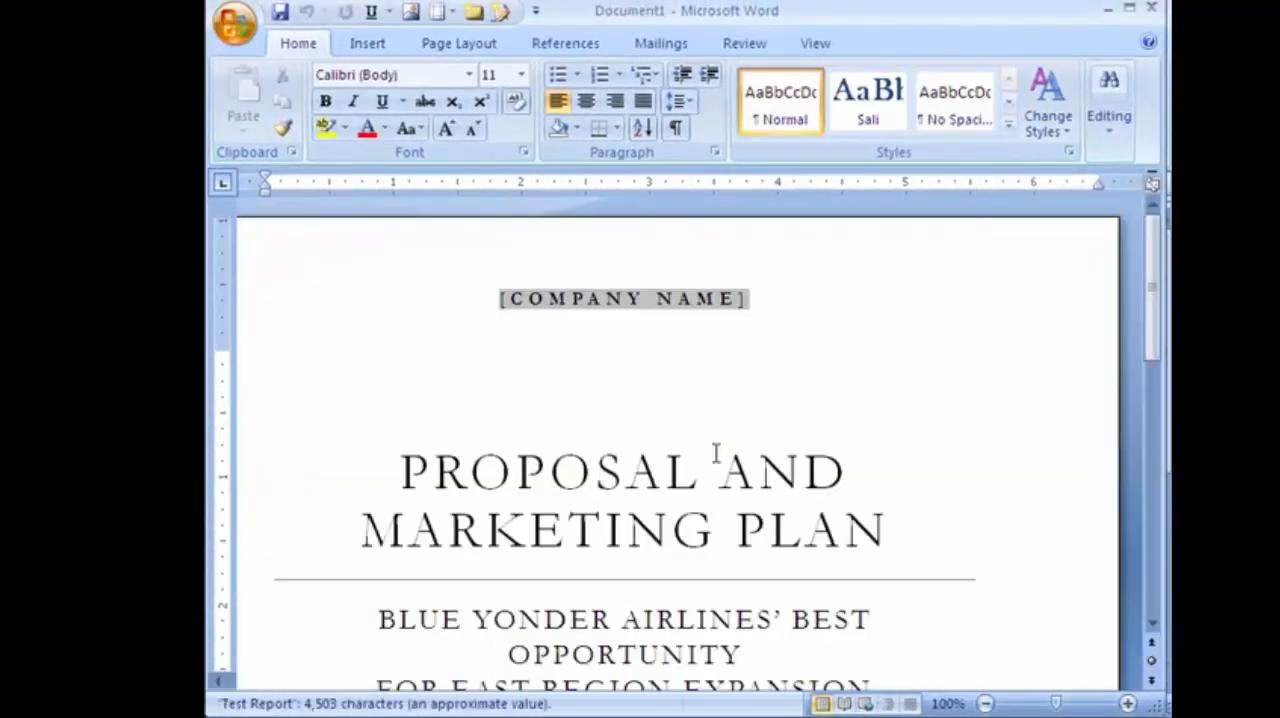
{"action": "scroll", "coordinate": [686, 592], "scroll_direction": "down", "scroll_amount": 15}
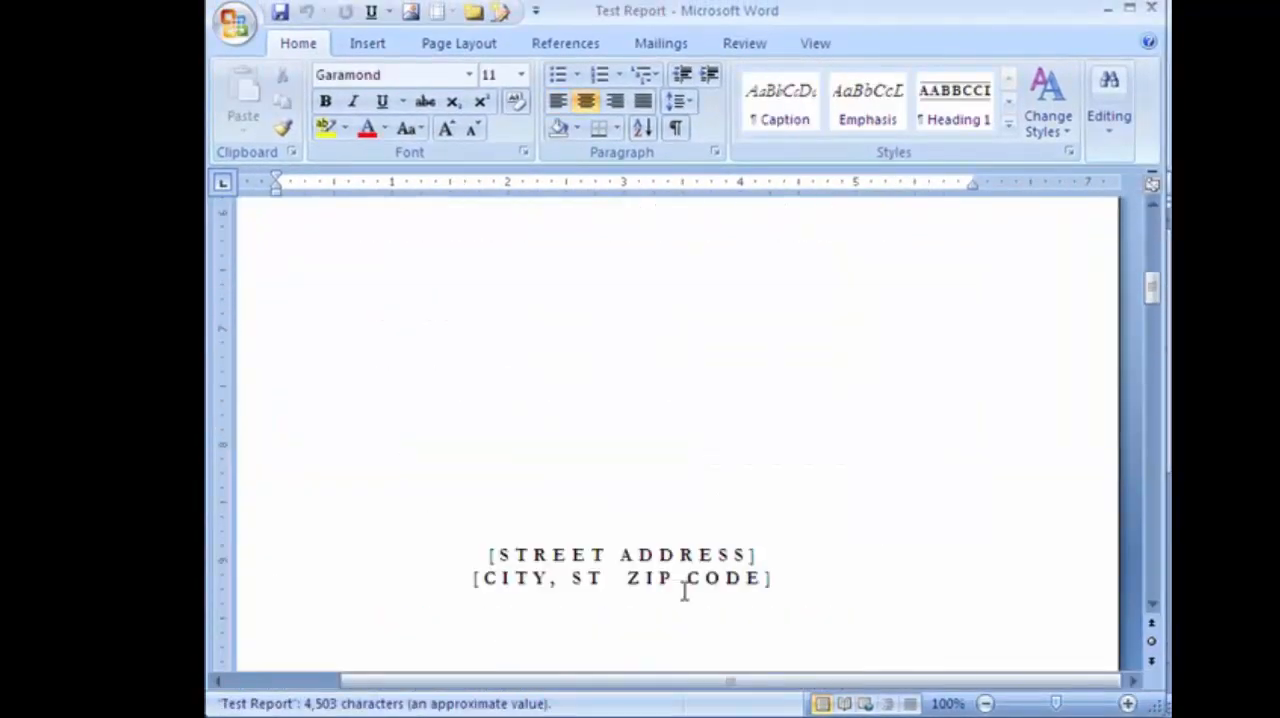
{"action": "scroll", "coordinate": [684, 592], "scroll_direction": "down", "scroll_amount": 15}
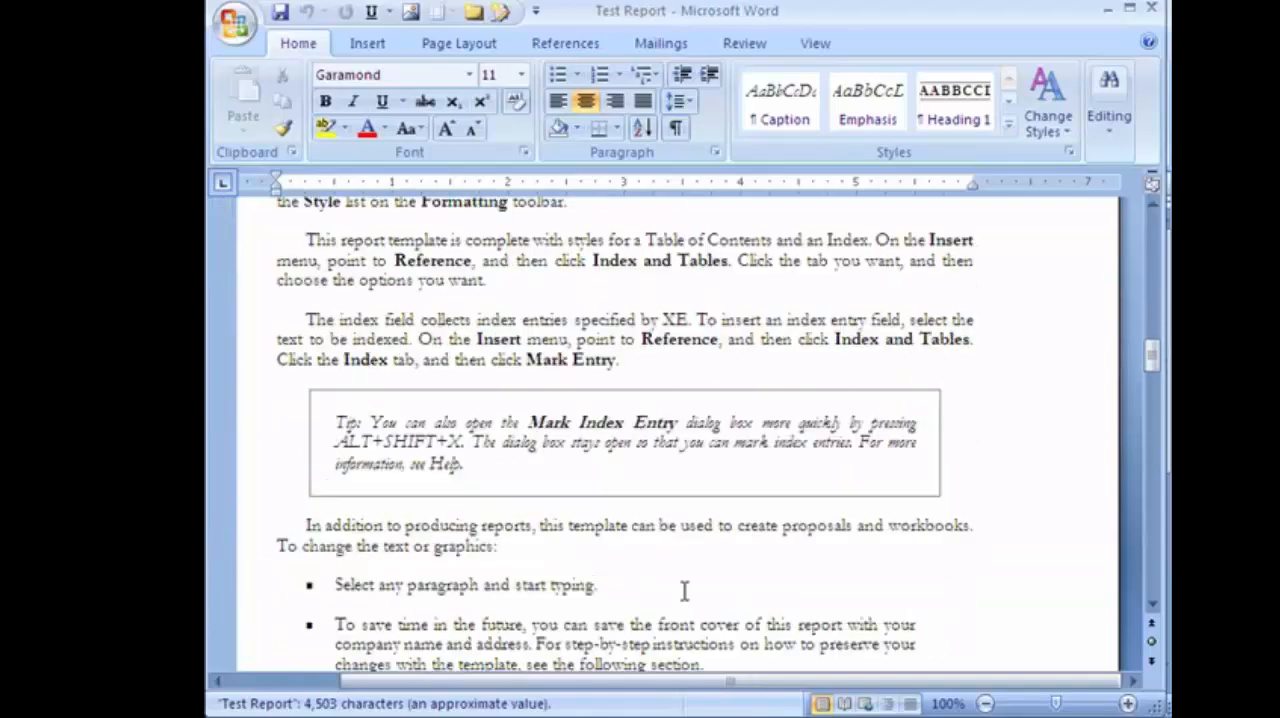
{"action": "scroll", "coordinate": [684, 592], "scroll_direction": "down", "scroll_amount": 12}
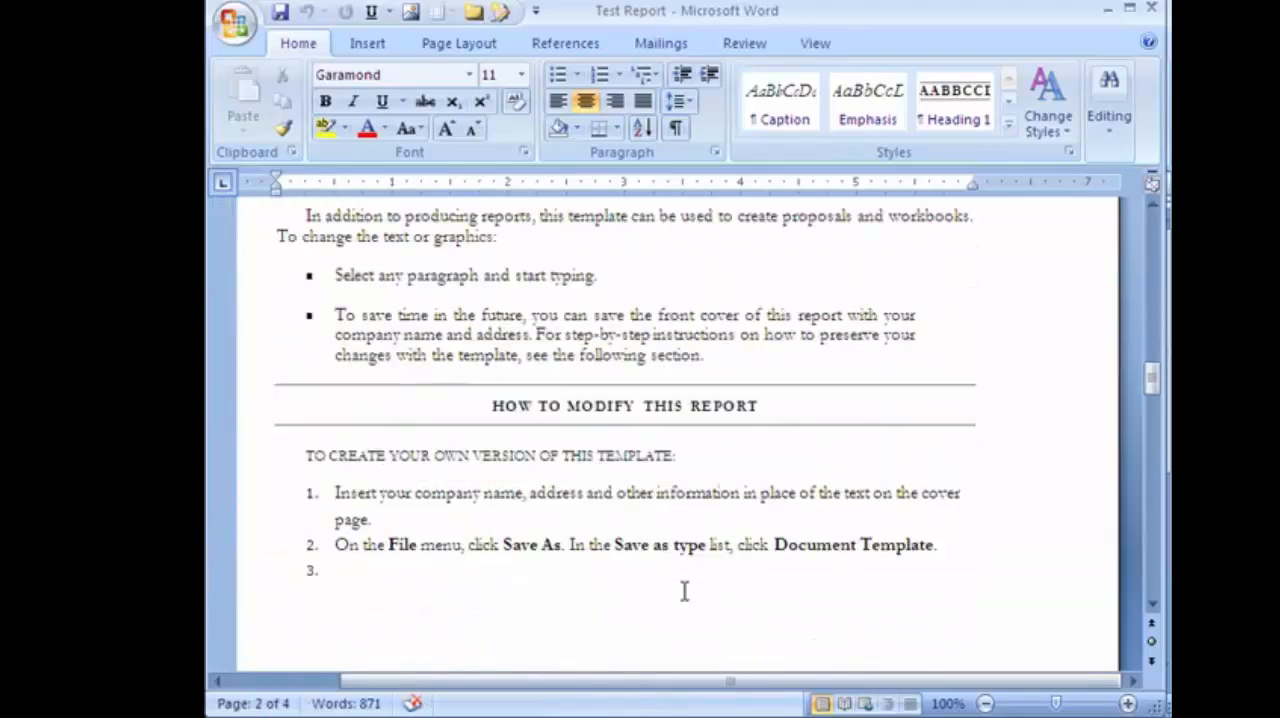
{"action": "scroll", "coordinate": [570, 573], "scroll_direction": "down", "scroll_amount": 5}
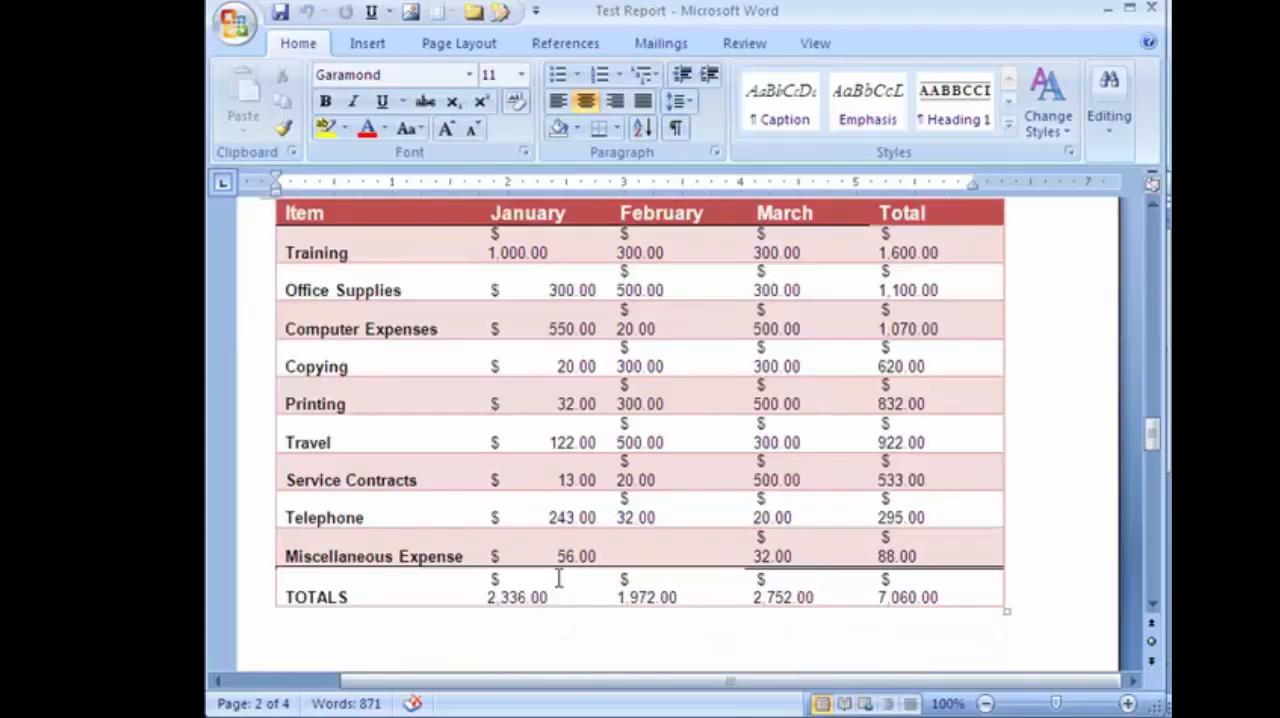
{"action": "scroll", "coordinate": [559, 573], "scroll_direction": "up", "scroll_amount": 3}
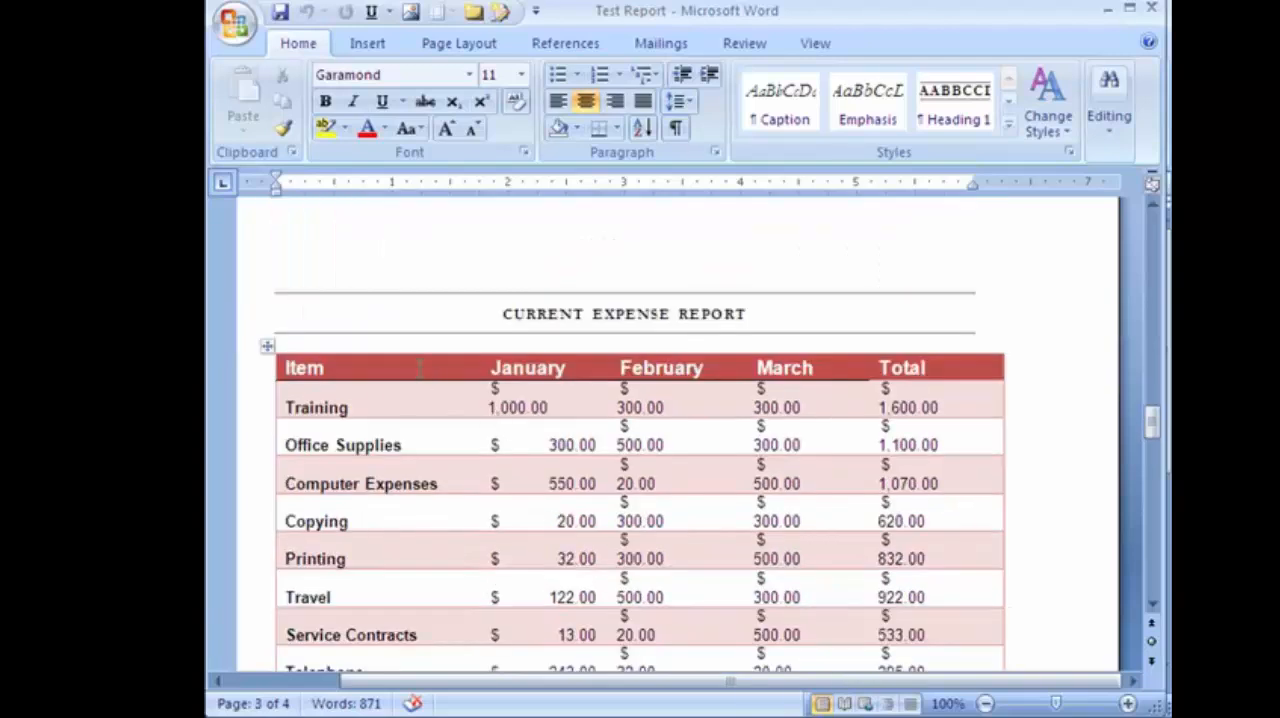
Remove the pasted expense table and retitle its heading CURRENT EXPENSE REPORT LINKED TO EXCEL.
{"action": "left_click", "coordinate": [419, 369]}
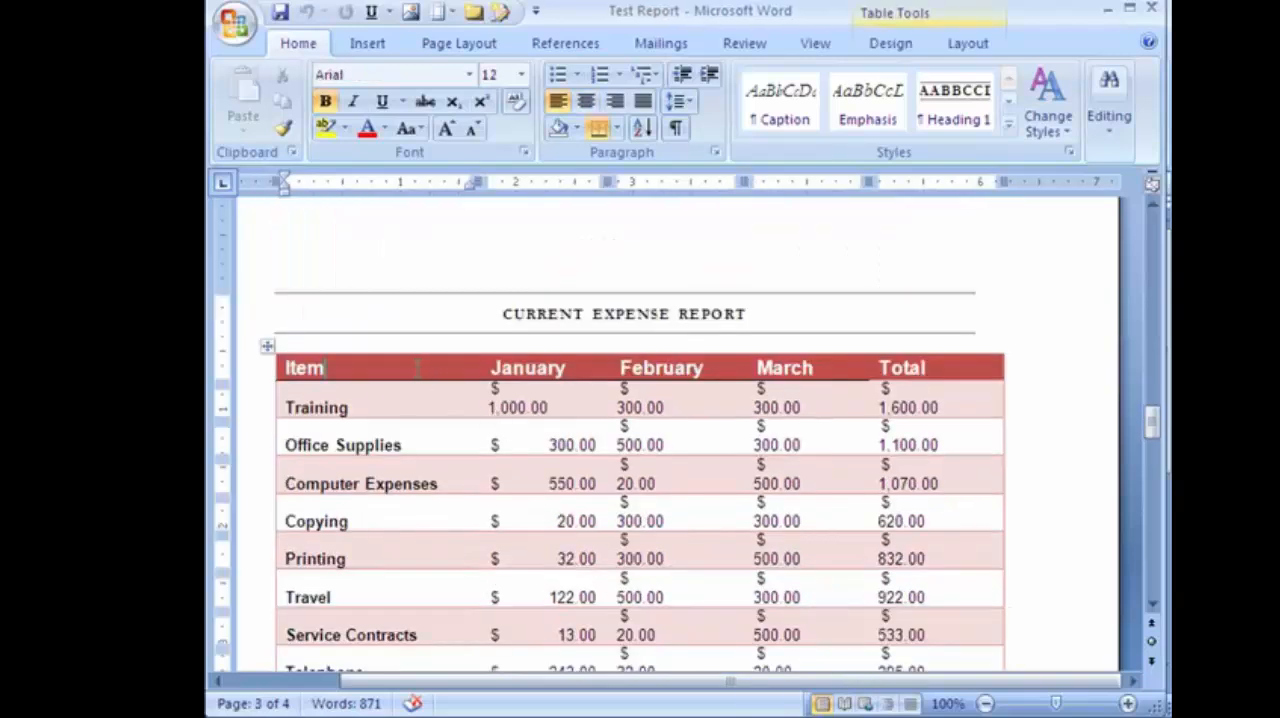
{"action": "left_click", "coordinate": [261, 343]}
{"action": "left_click", "coordinate": [280, 364]}
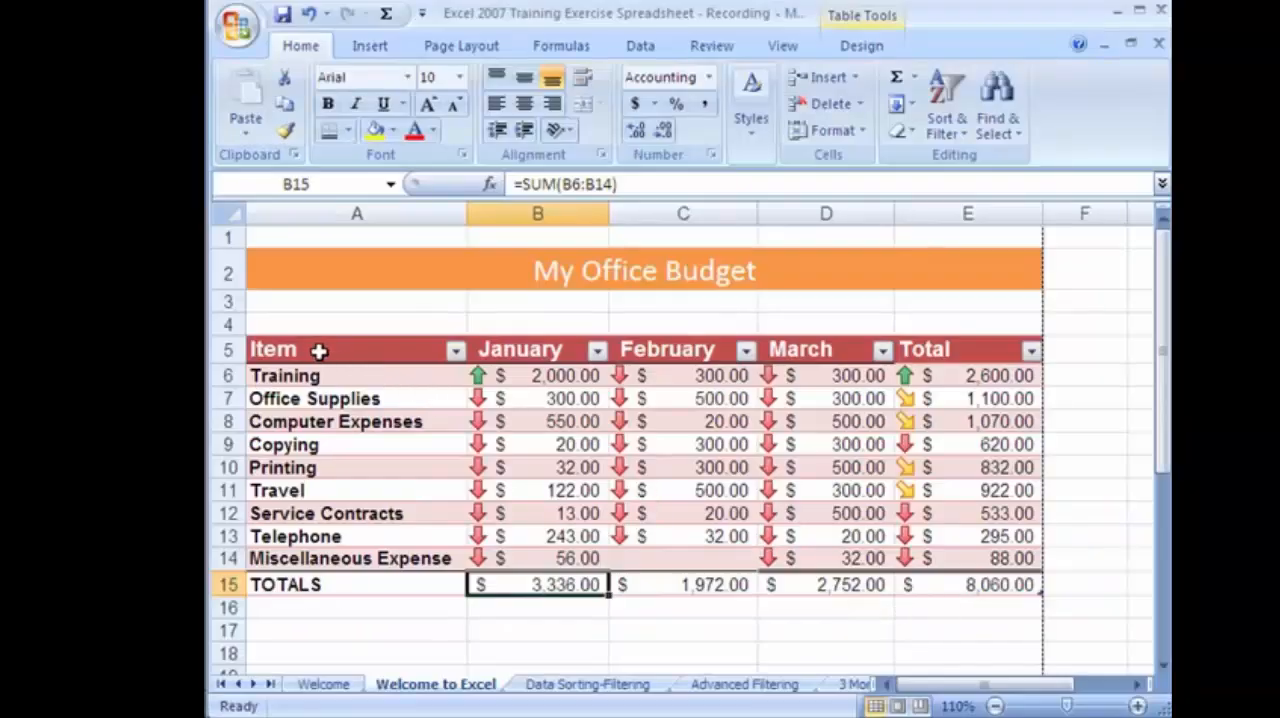
Copy the Excel budget table from the Item header through the TOTALS row, A5:E15, and return to Test Report in Word.
{"action": "left_click_drag", "start_coordinate": [323, 349], "coordinate": [938, 585]}
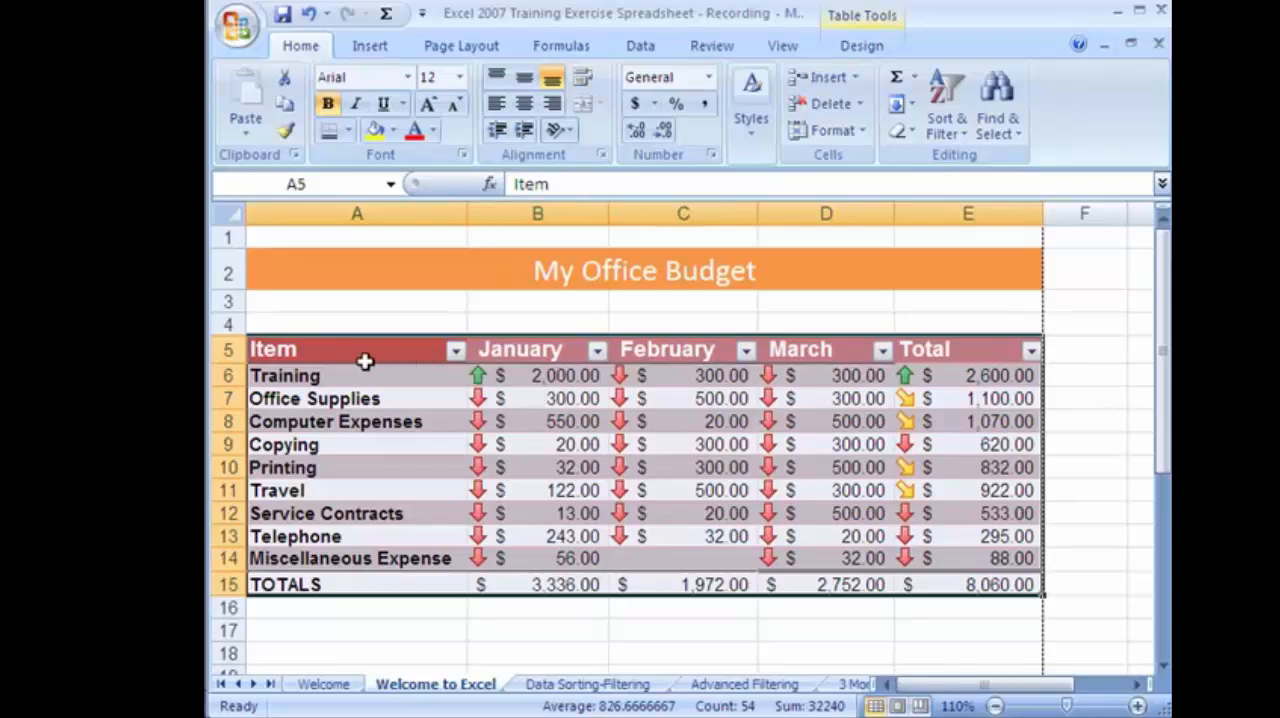
{"action": "left_click", "coordinate": [284, 104]}
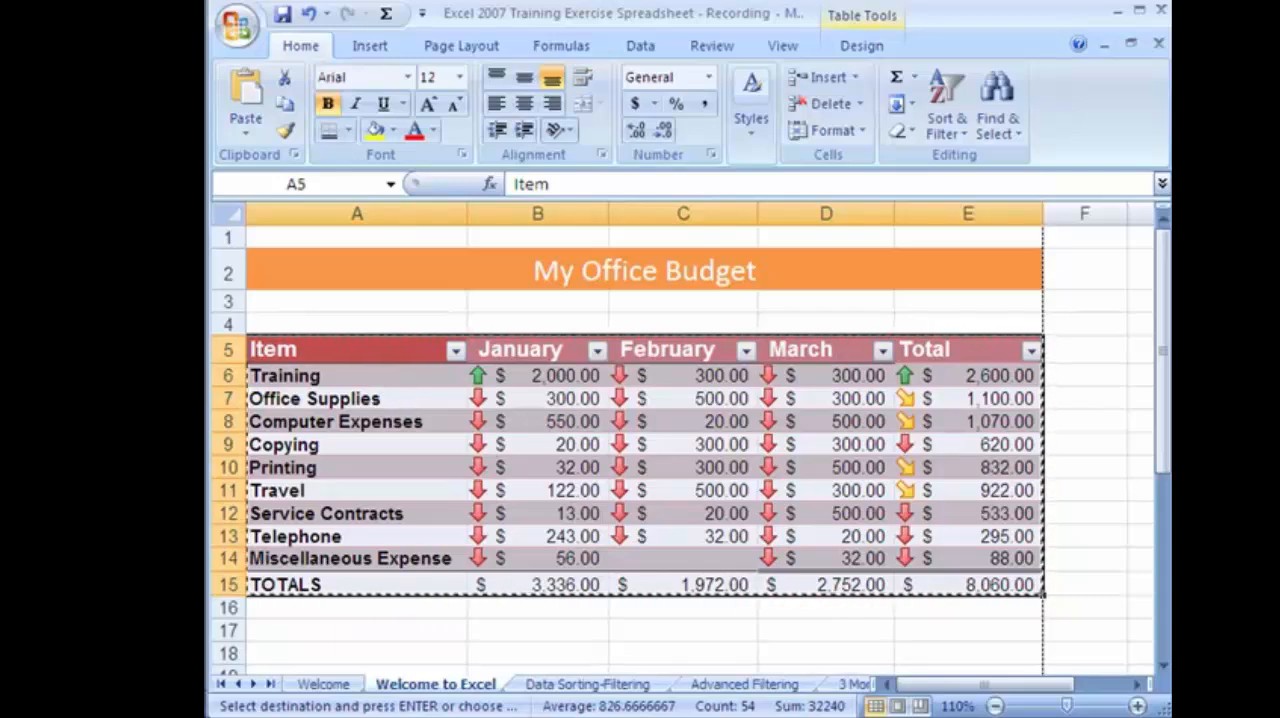
{"action": "left_click", "coordinate": [824, 716]}
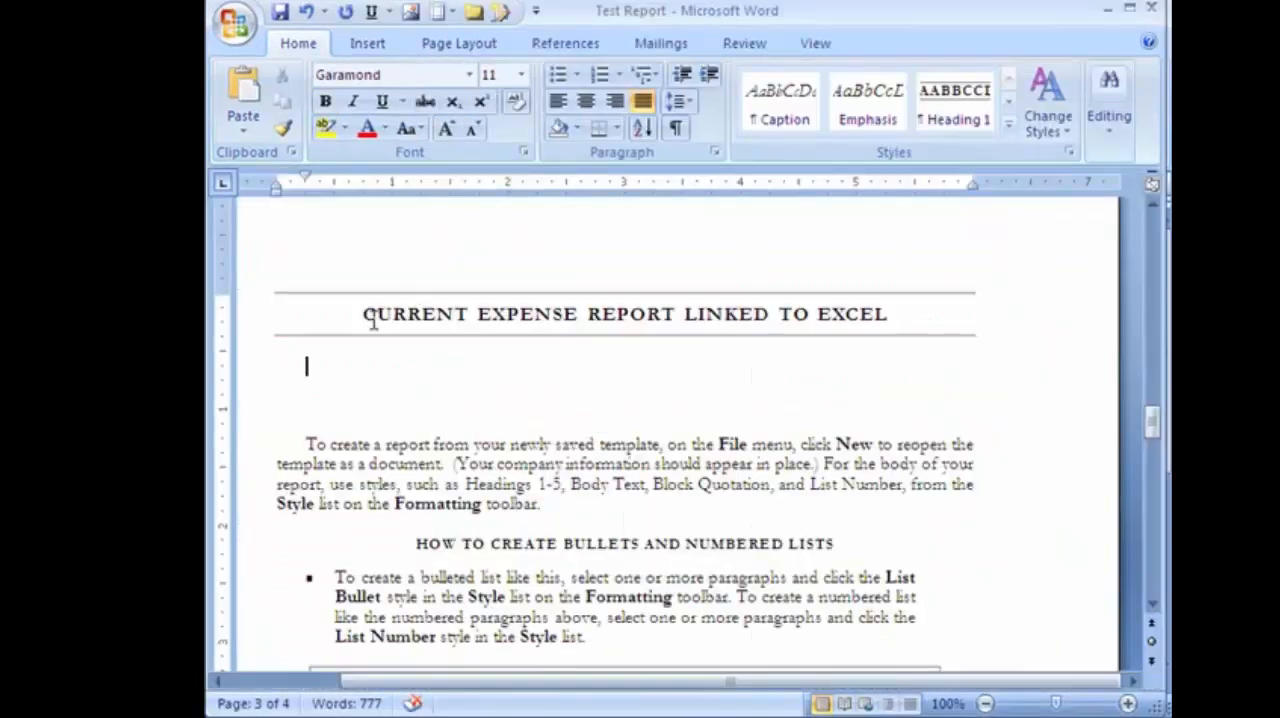
Paste the copied table below the CURRENT EXPENSE REPORT LINKED TO EXCEL heading as a linked Microsoft Office Excel Worksheet Object.
{"action": "left_click_drag", "start_coordinate": [365, 312], "coordinate": [889, 337]}
{"action": "left_click", "coordinate": [310, 365]}
{"action": "left_click", "coordinate": [247, 140]}
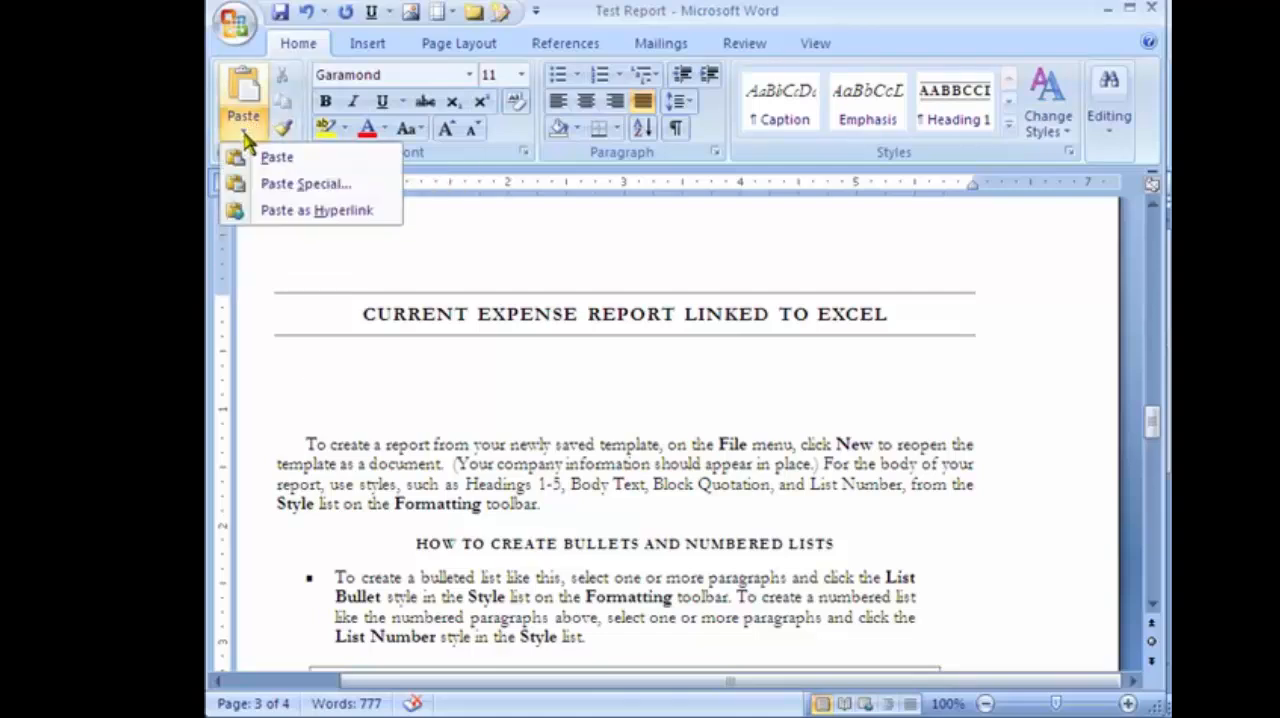
{"action": "left_click", "coordinate": [287, 190]}
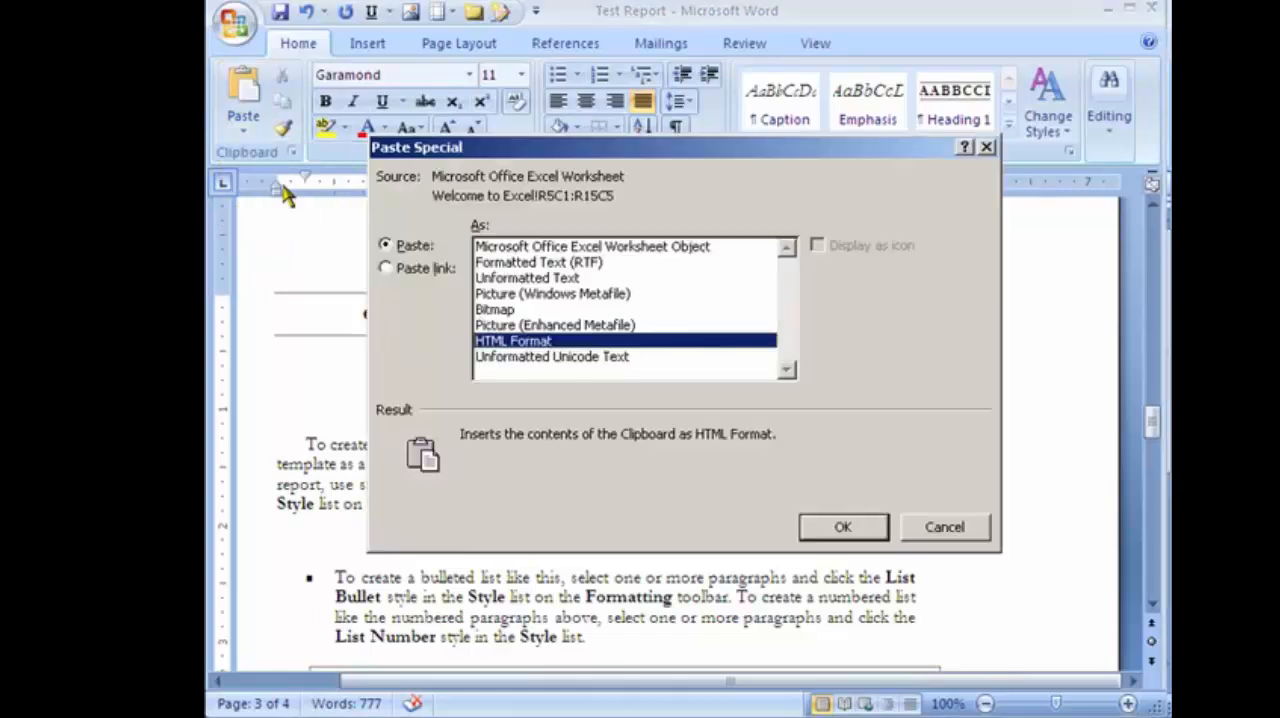
{"action": "left_click", "coordinate": [386, 270]}
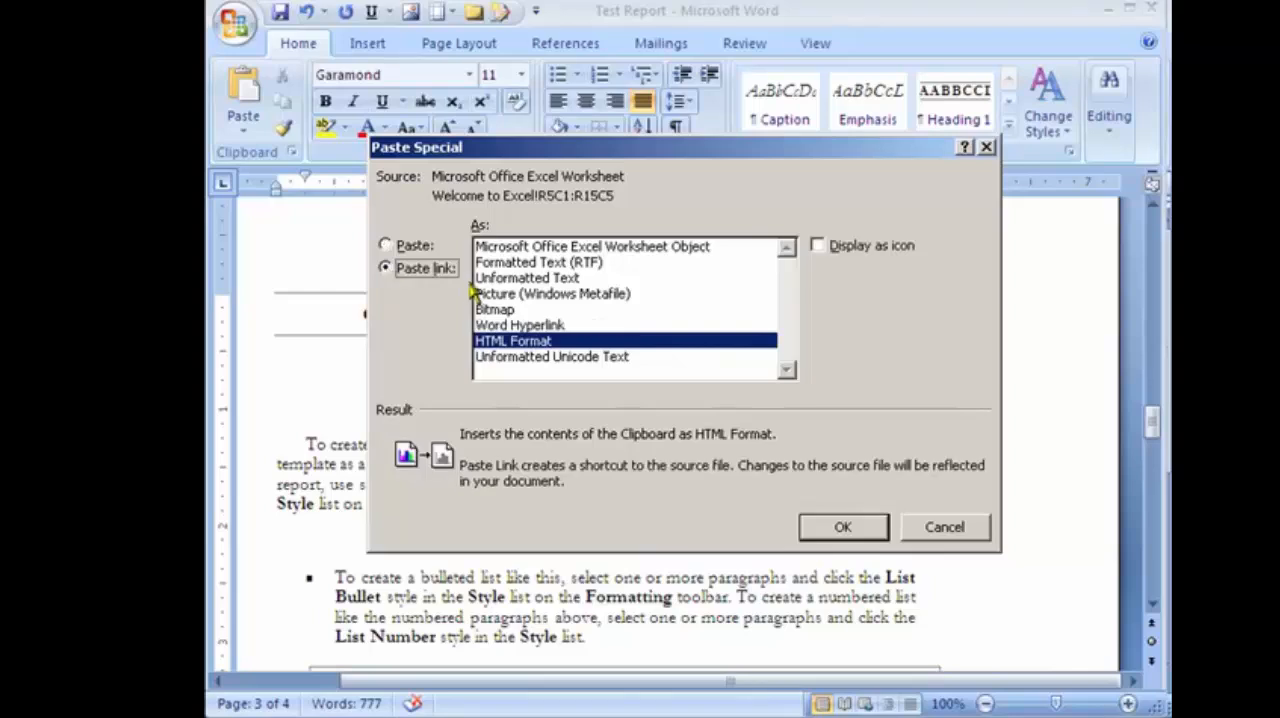
{"action": "left_click", "coordinate": [528, 250]}
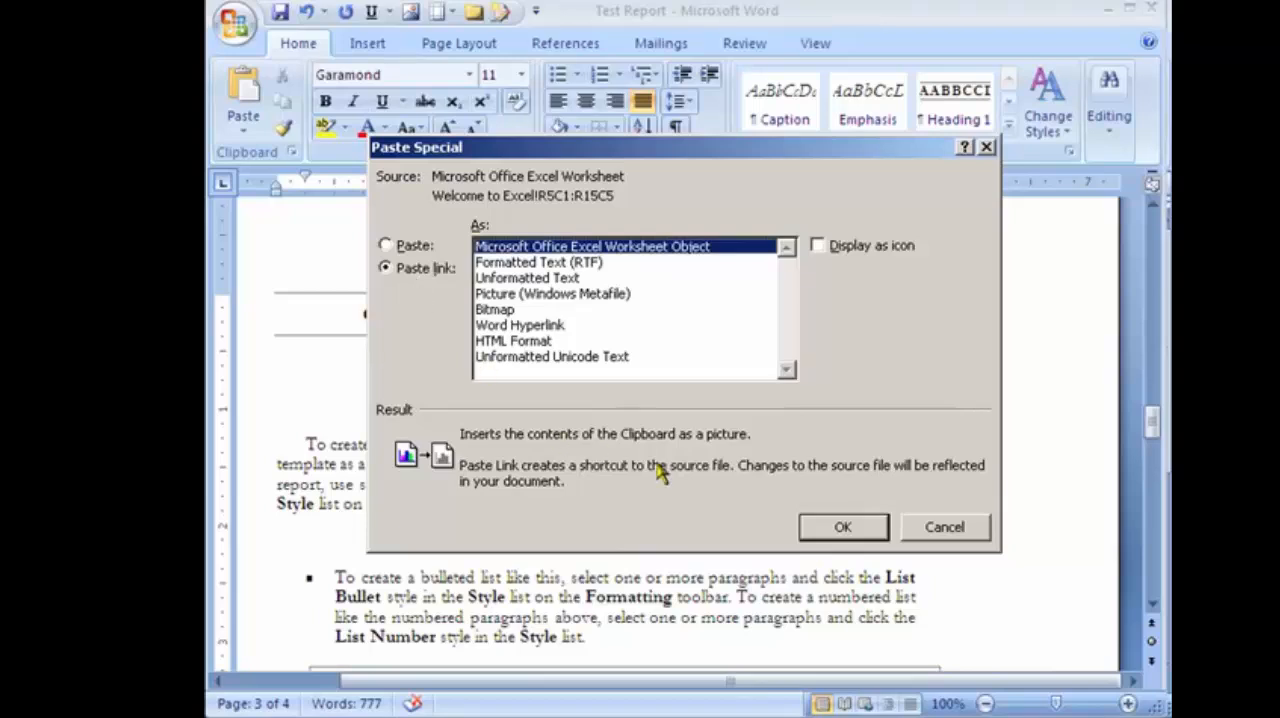
{"action": "left_click", "coordinate": [843, 527]}
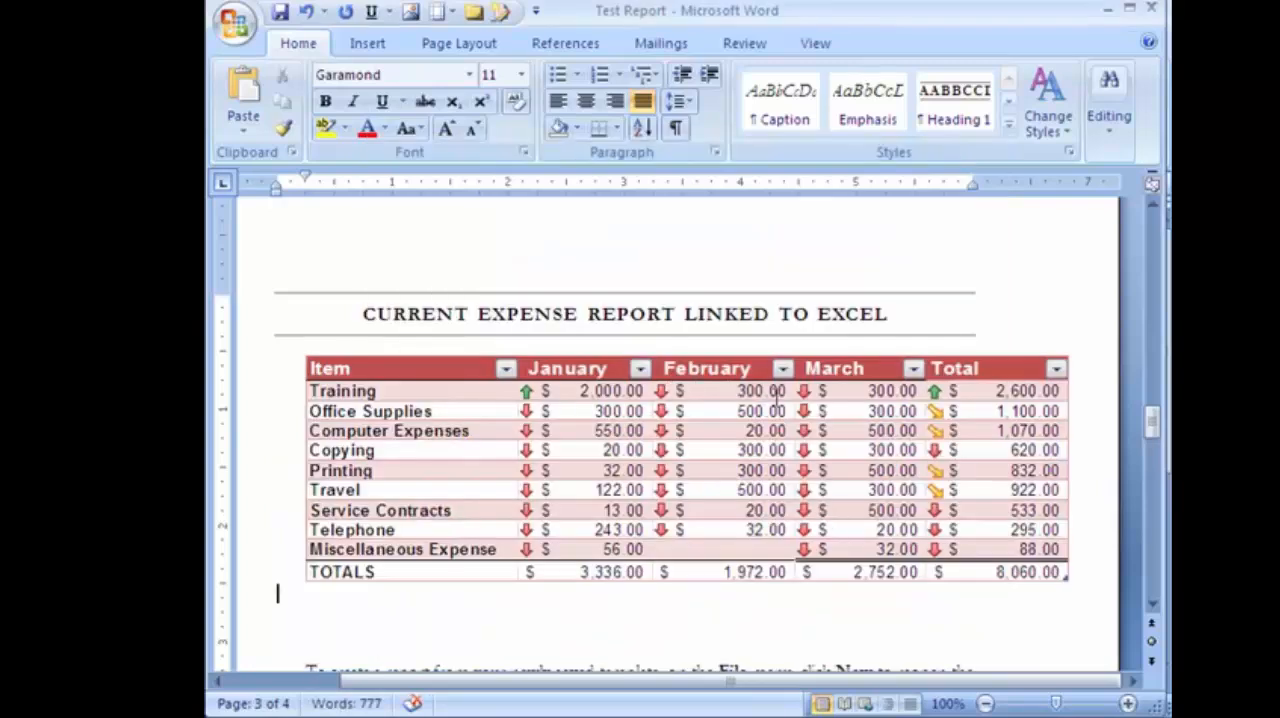
Save Test Report with the linked table and close it.
{"action": "left_click", "coordinate": [279, 14]}
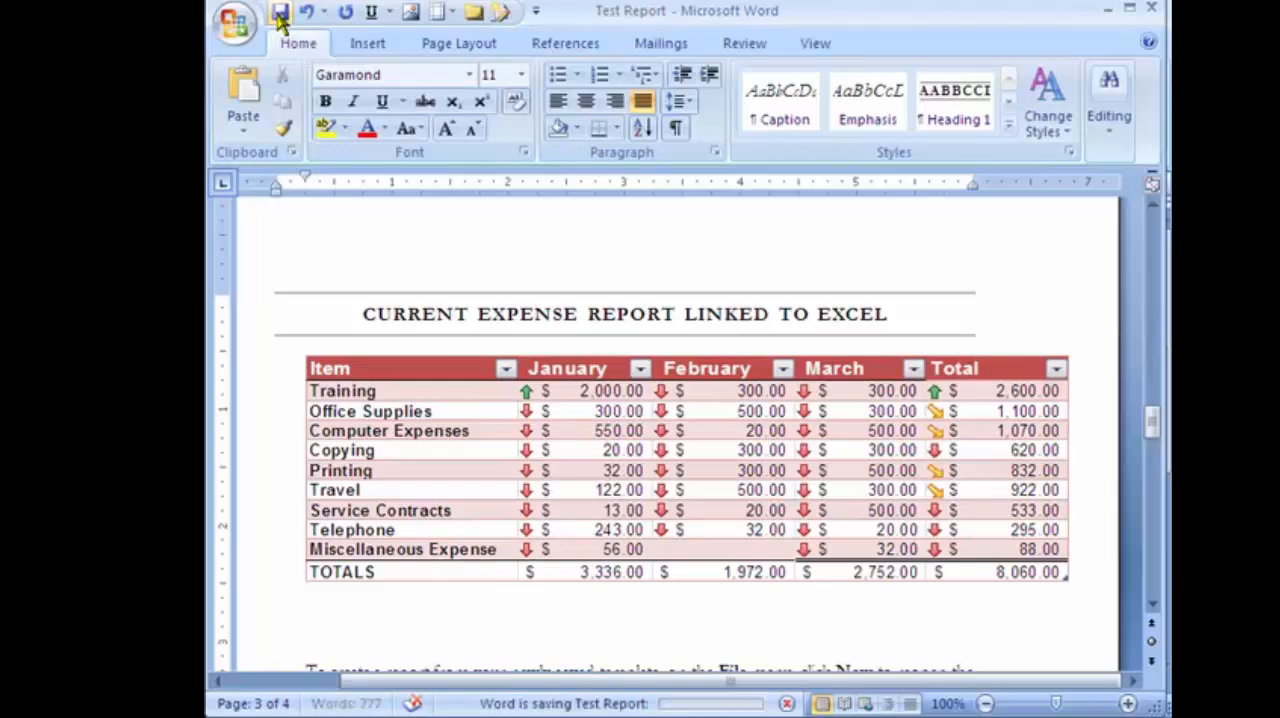
{"action": "left_click", "coordinate": [1152, 9]}
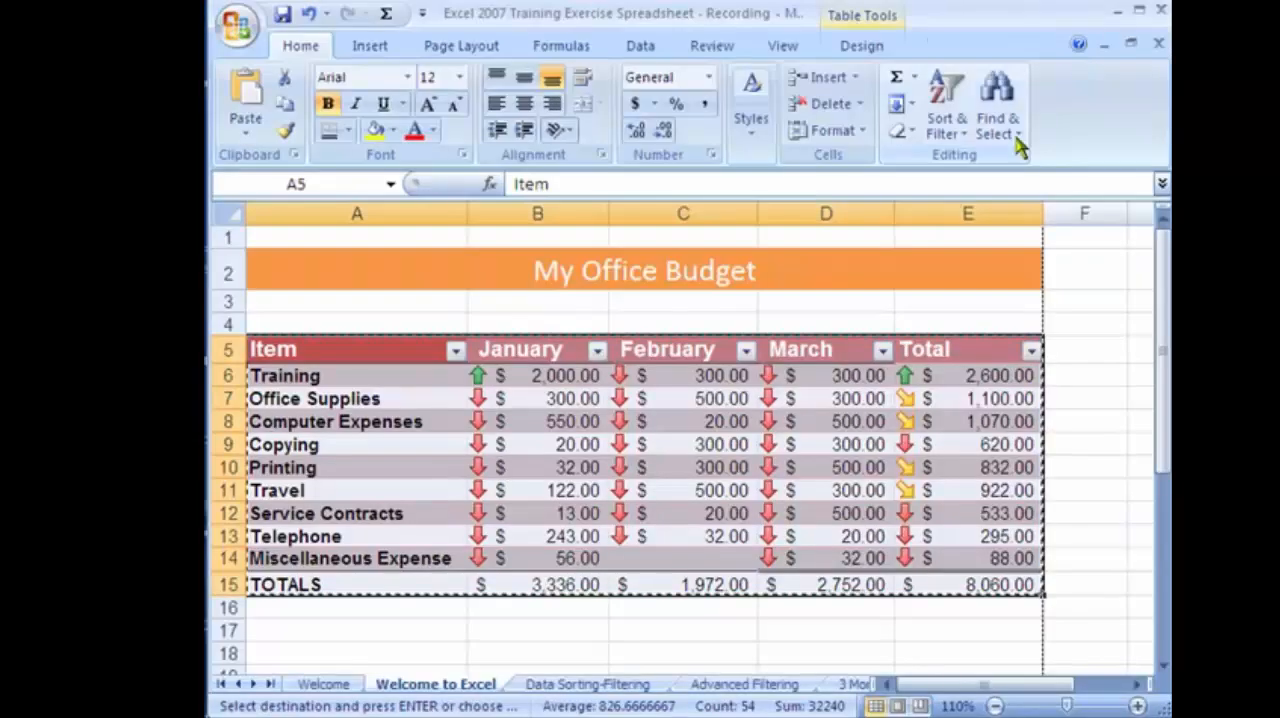
Set the January Training amount in cell B6 of the budget table to 5000 and select the January total in B15.
{"action": "left_click", "coordinate": [612, 469]}
{"action": "left_click", "coordinate": [534, 466]}
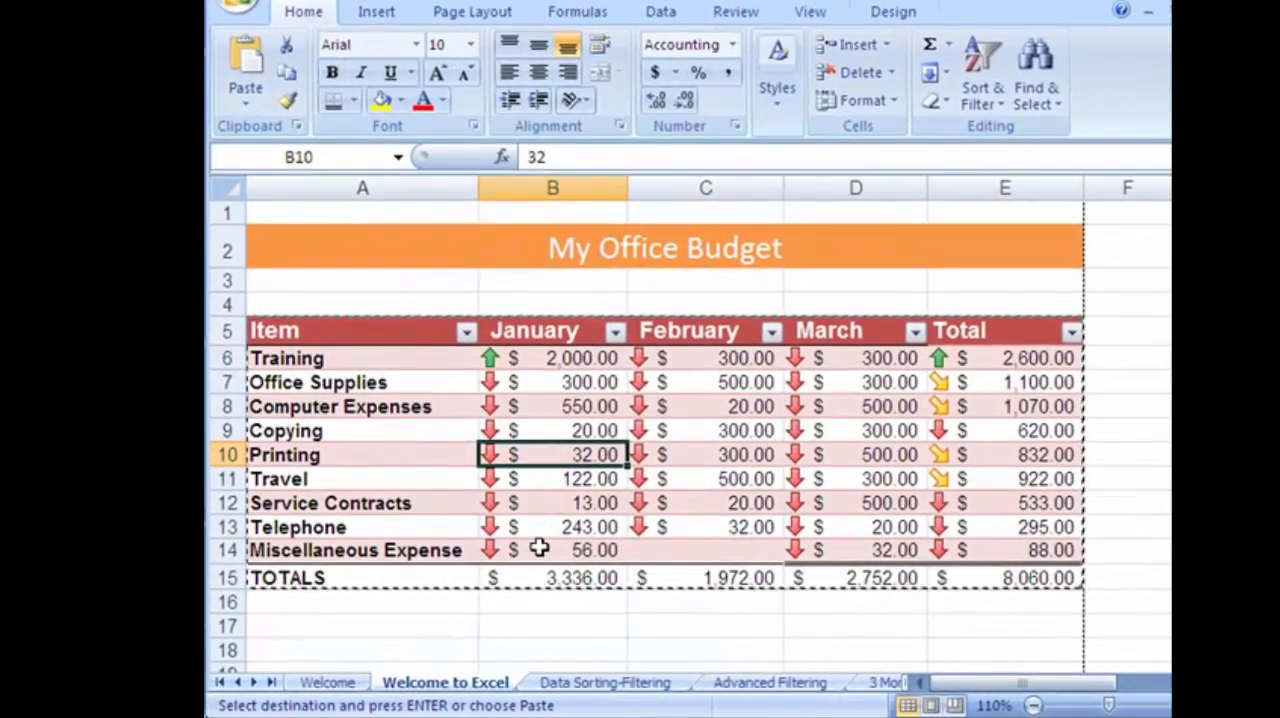
{"action": "left_click", "coordinate": [551, 358]}
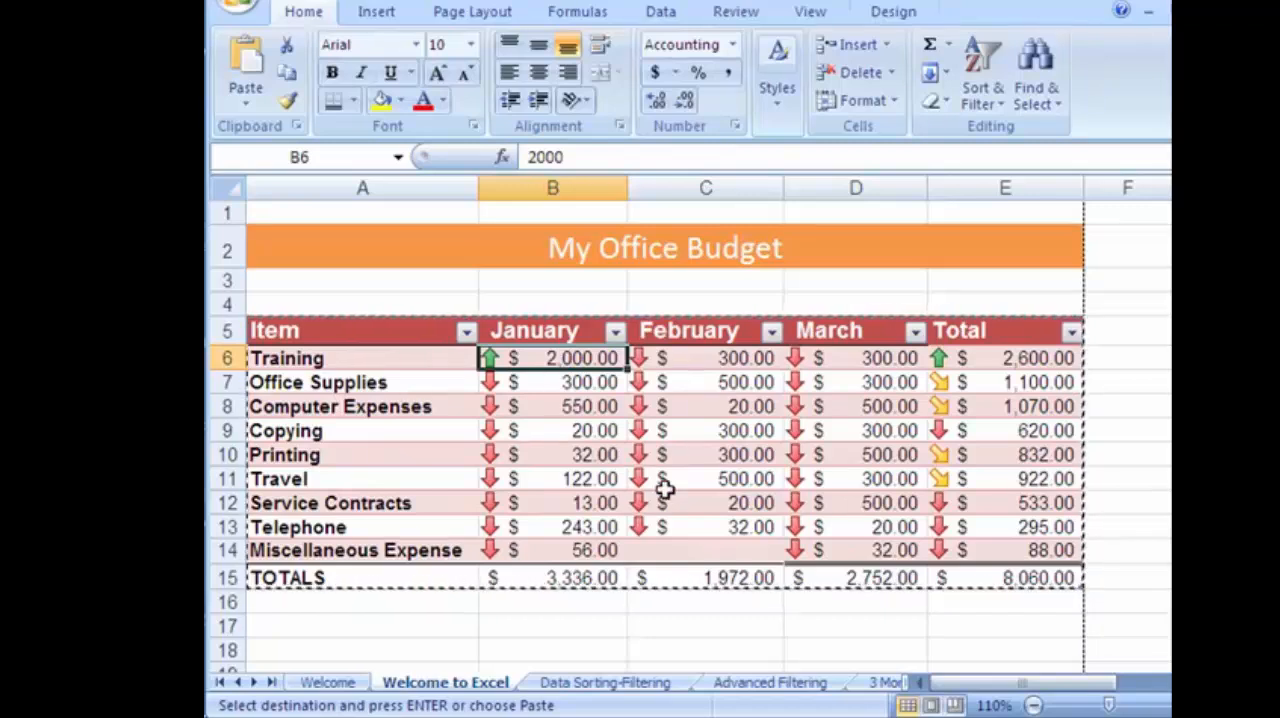
{"action": "type", "text": "500"}
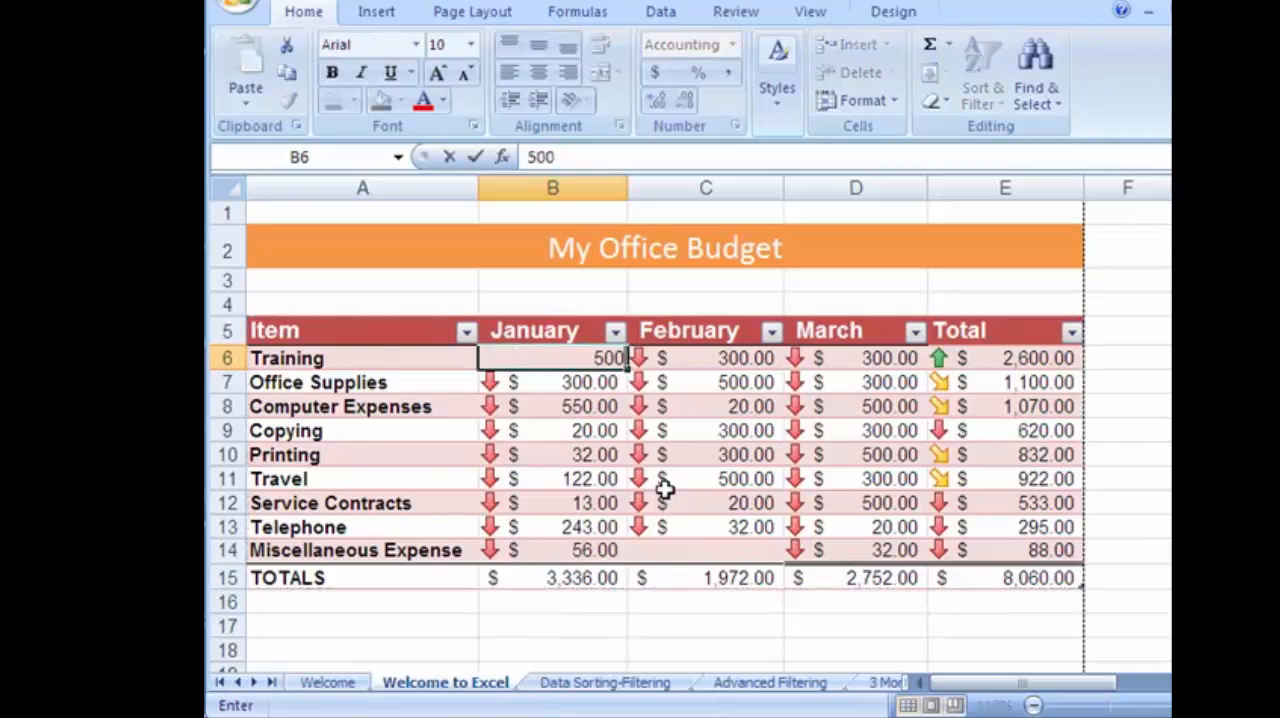
{"action": "type", "text": "0"}
{"action": "key", "text": "Return"}
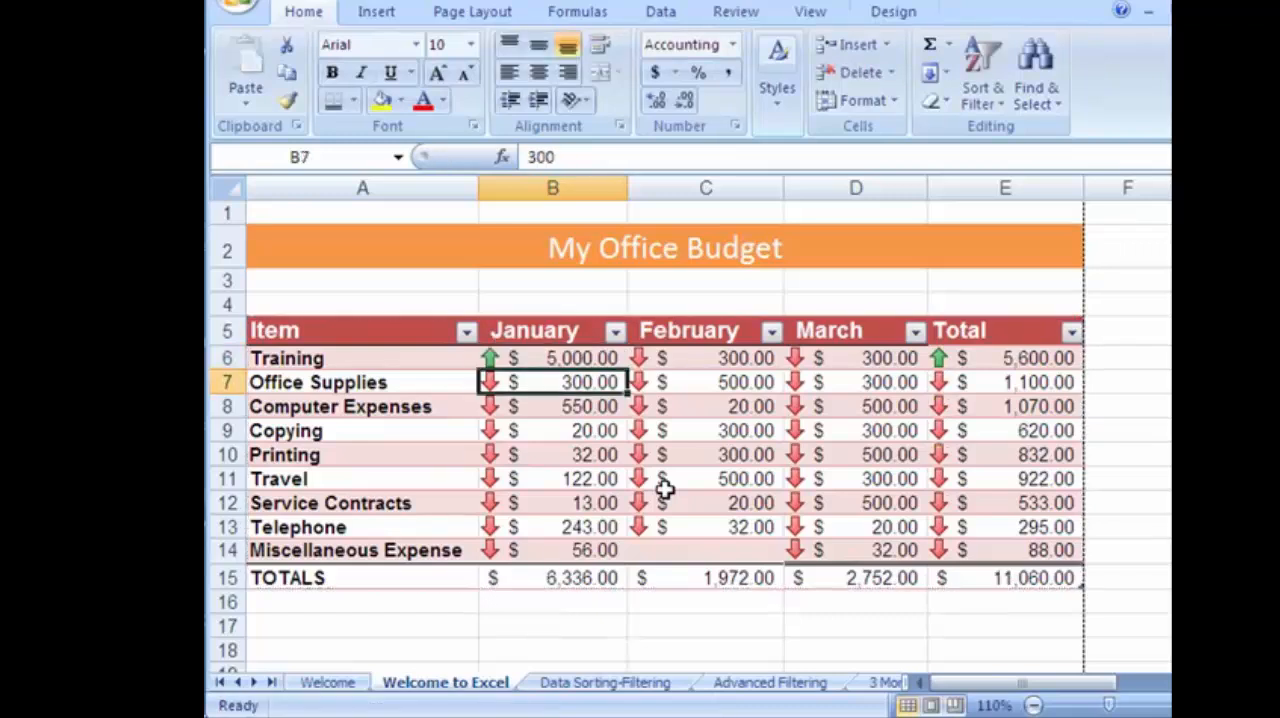
{"action": "left_click", "coordinate": [590, 580]}
Switch to Word, reopen Test Report with its linked data updated from Excel, and go to the linked expense table.
{"action": "key", "text": "super"}
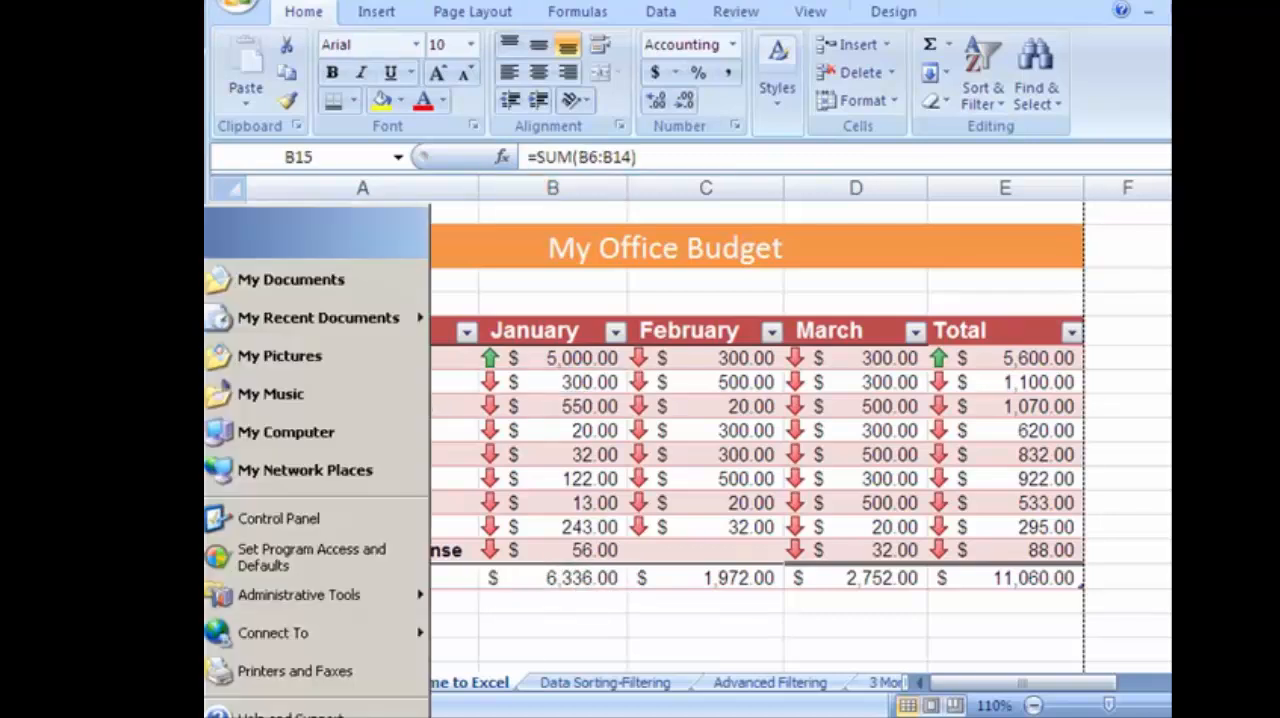
{"action": "key", "text": "Return"}
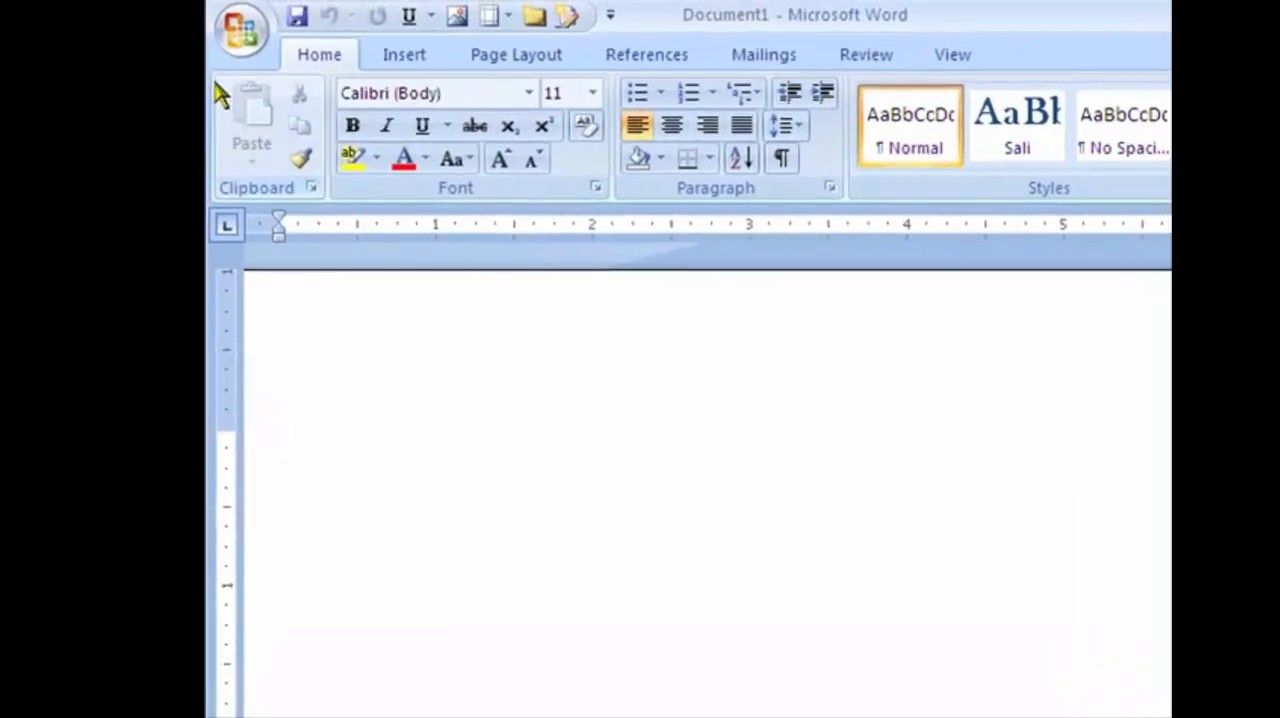
{"action": "left_click", "coordinate": [241, 30]}
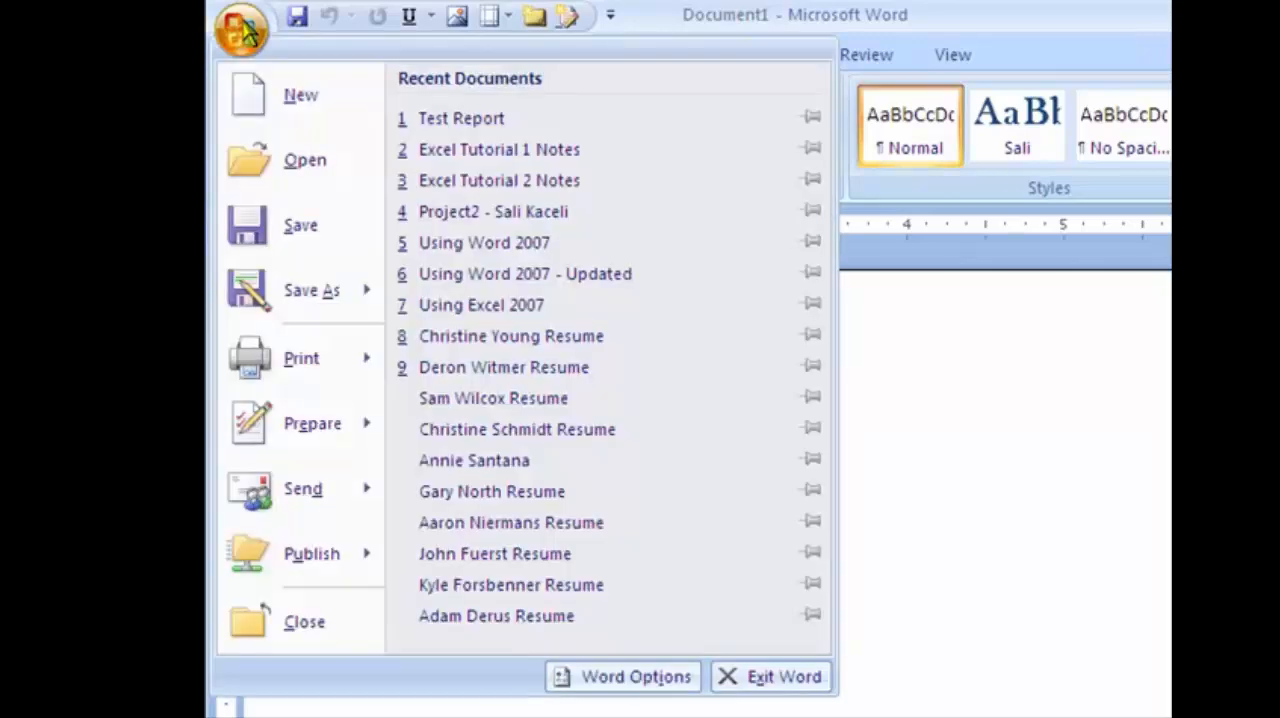
{"action": "left_click", "coordinate": [412, 111]}
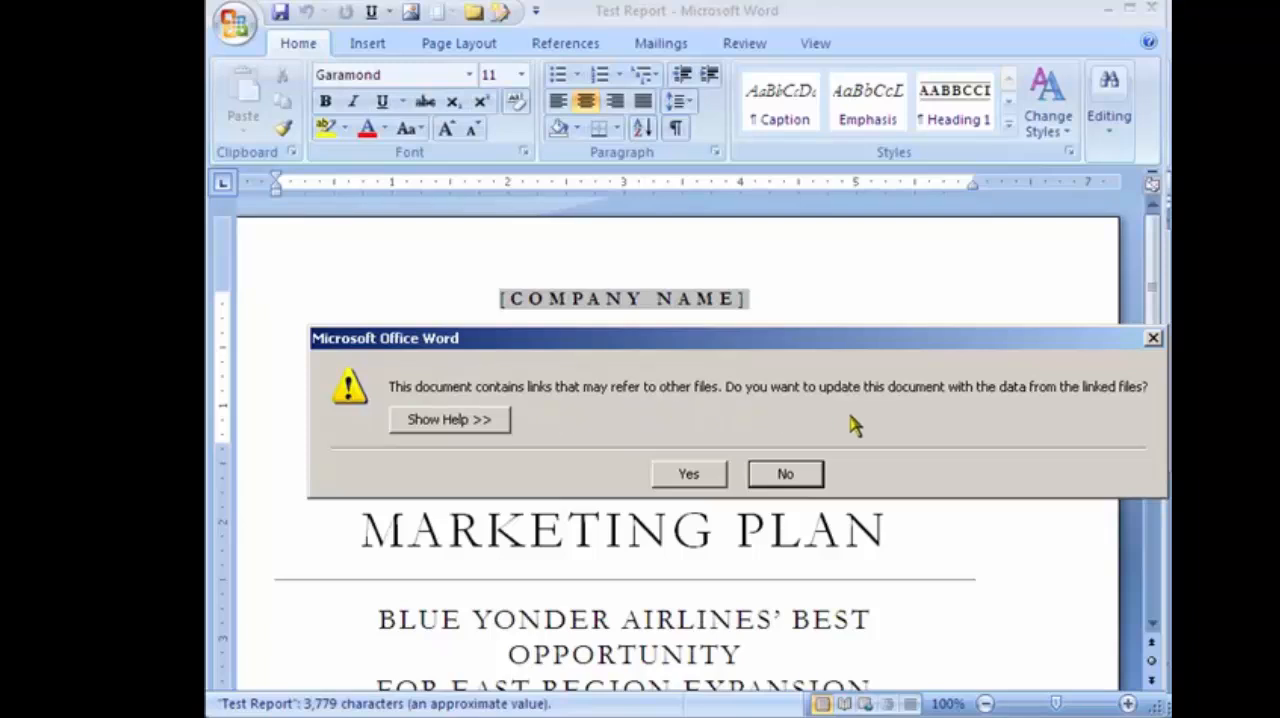
{"action": "left_click", "coordinate": [688, 474]}
{"action": "scroll", "coordinate": [760, 600], "scroll_direction": "down", "scroll_amount": 10}
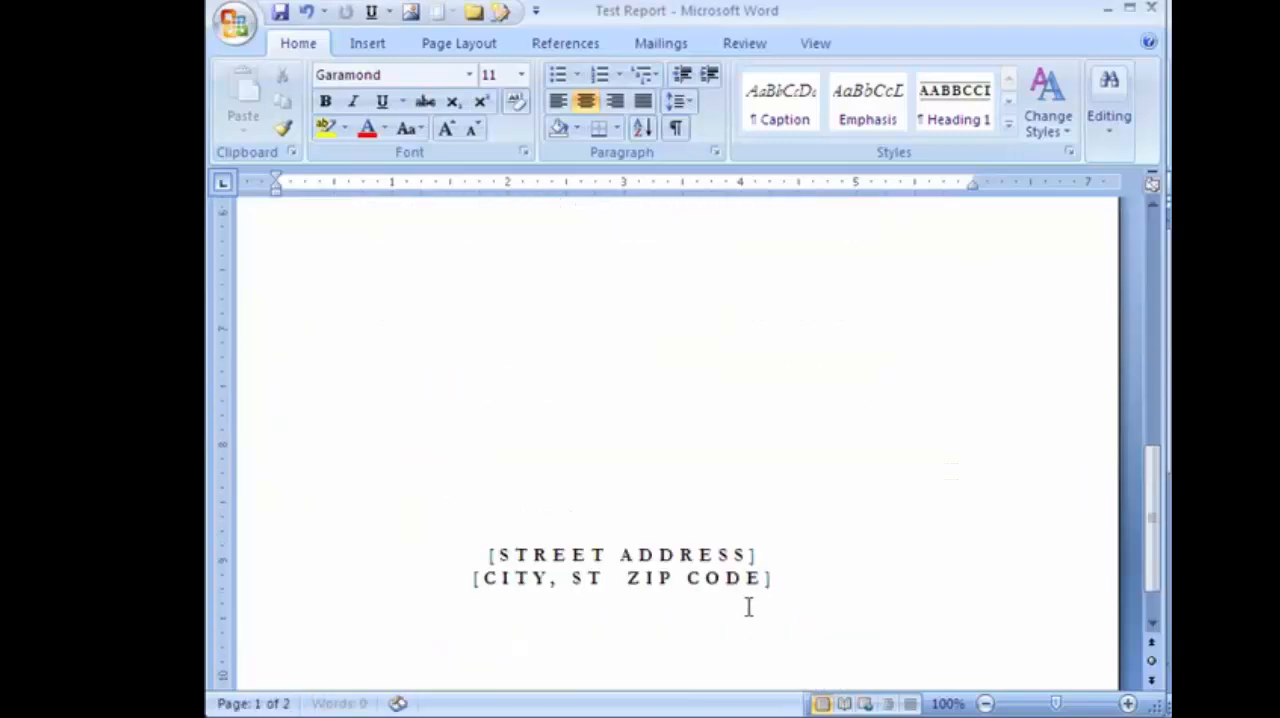
{"action": "scroll", "coordinate": [748, 607], "scroll_direction": "down", "scroll_amount": 20}
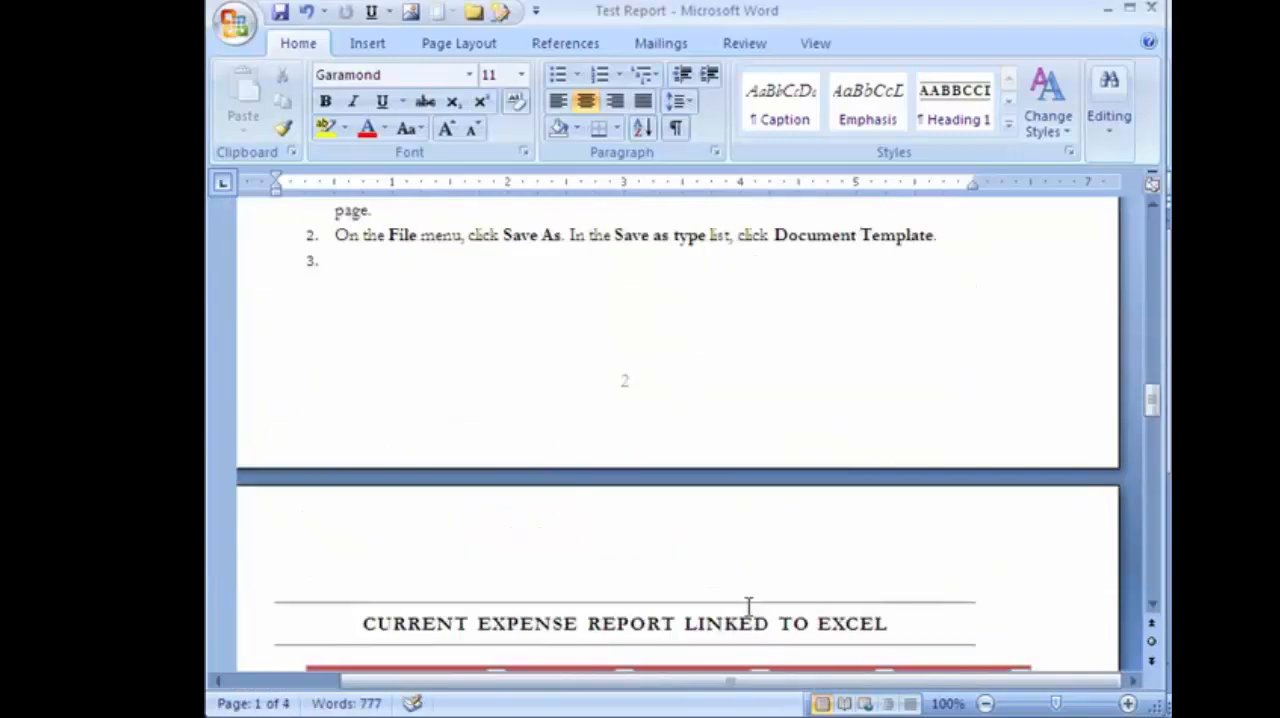
{"action": "scroll", "coordinate": [748, 607], "scroll_direction": "down", "scroll_amount": 5}
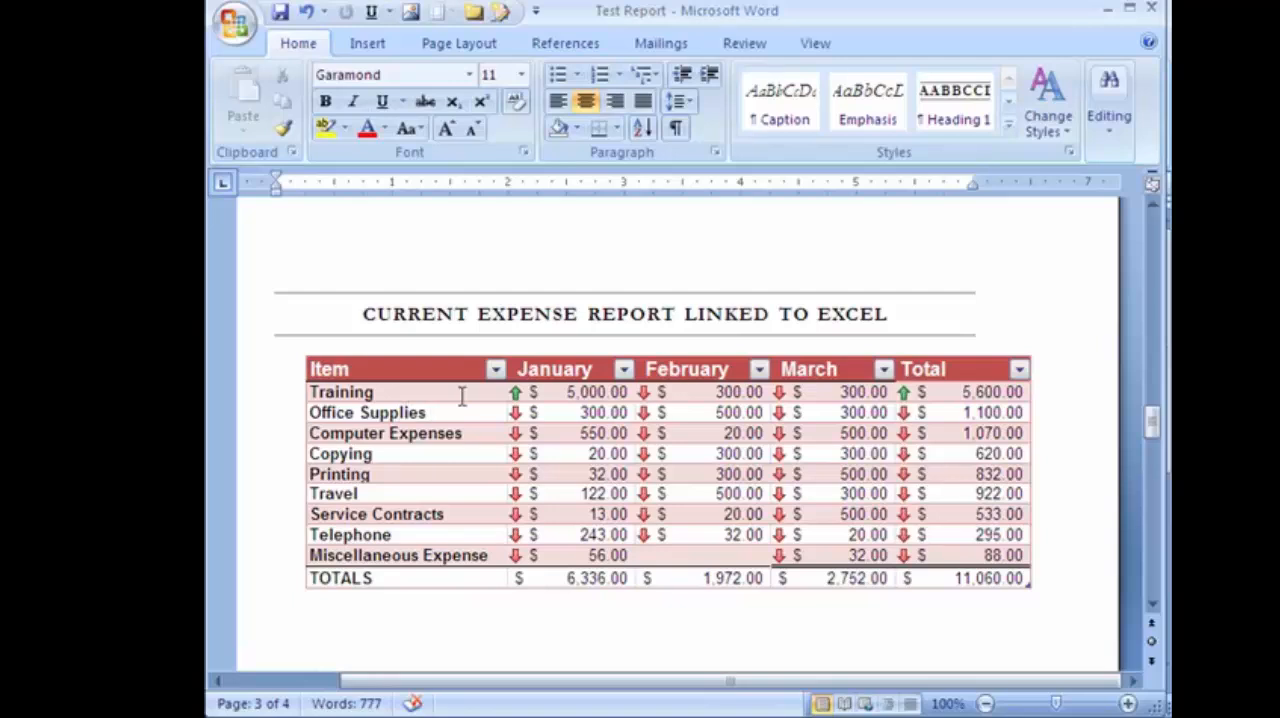
Open the linked expense table's source workbook in Excel from Test Report and select the January Training amount in B6.
{"action": "left_click", "coordinate": [570, 399]}
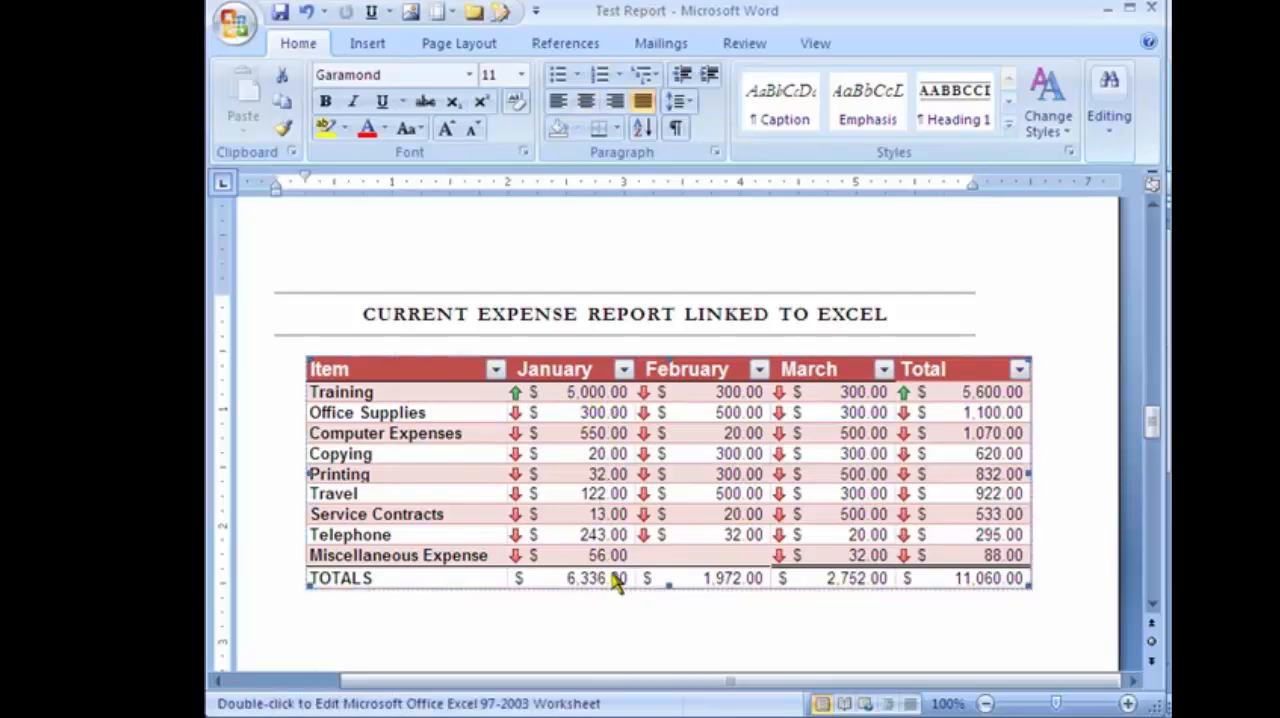
{"action": "double_click", "coordinate": [590, 402]}
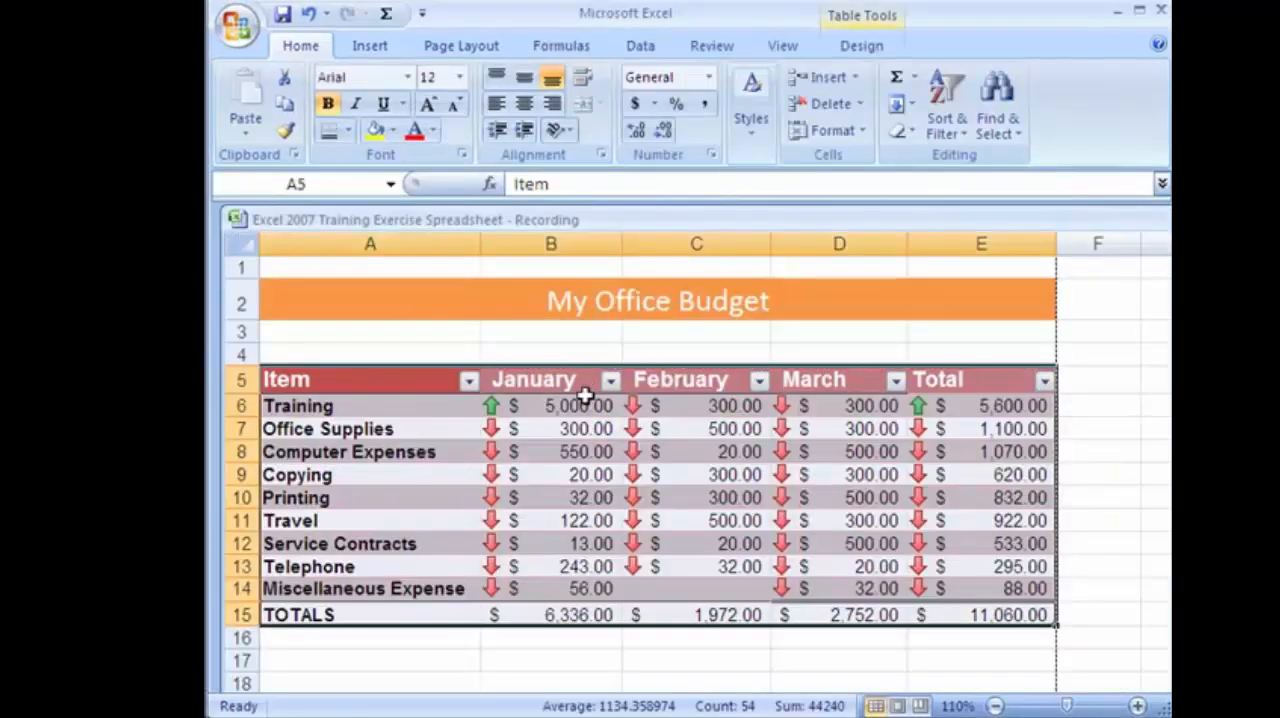
{"action": "left_click", "coordinate": [575, 405]}
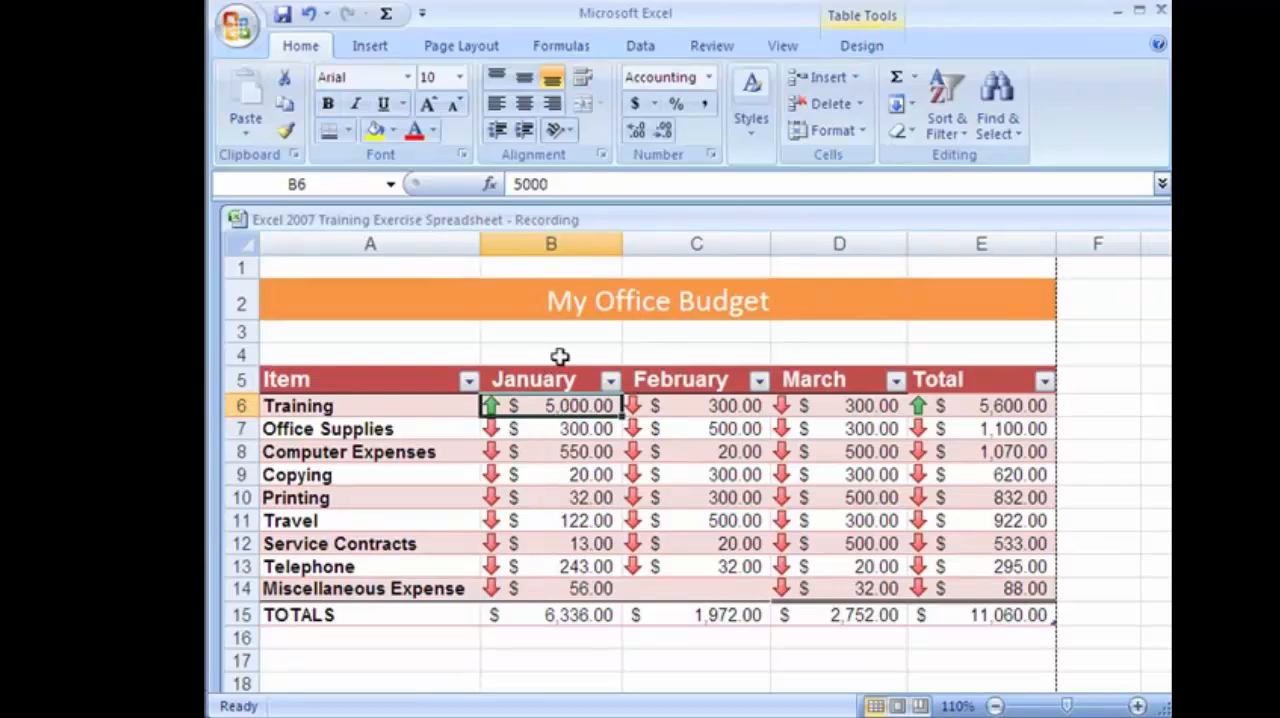
{"action": "left_click", "coordinate": [309, 14]}
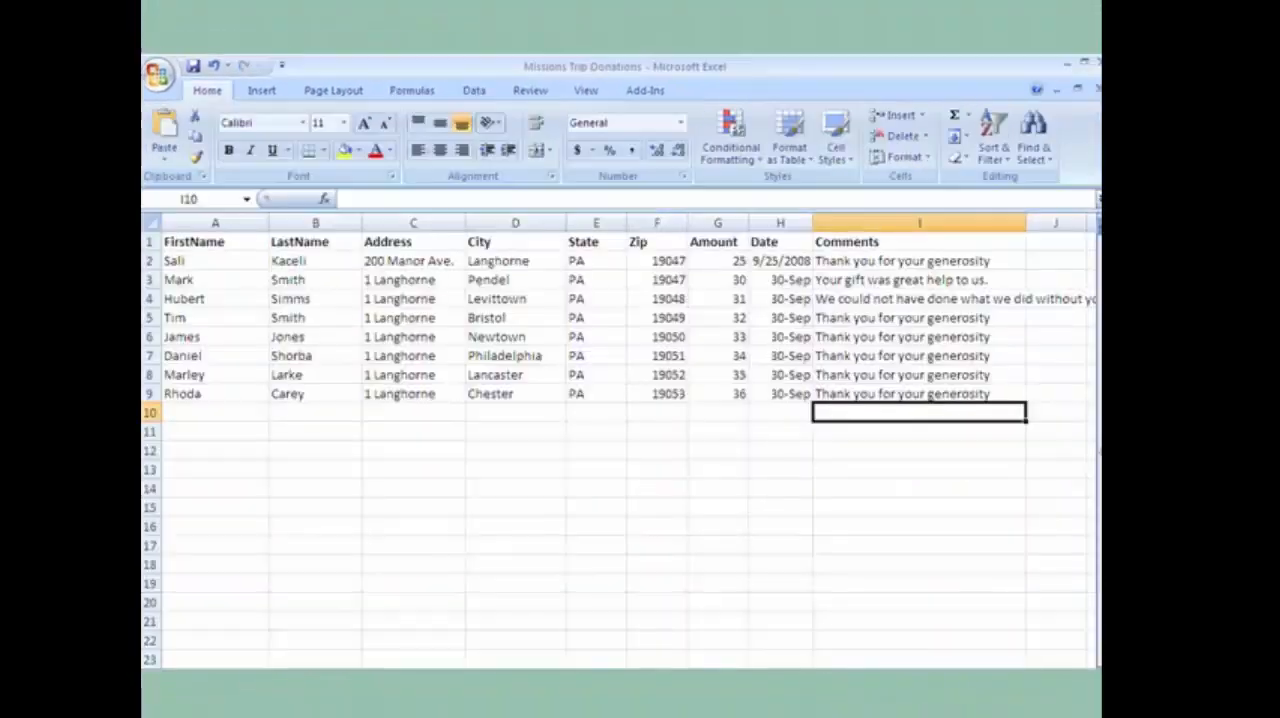
Look over the donor records in the Missions Trip Donations workbook and close the workbook.
{"action": "left_click", "coordinate": [192, 262]}
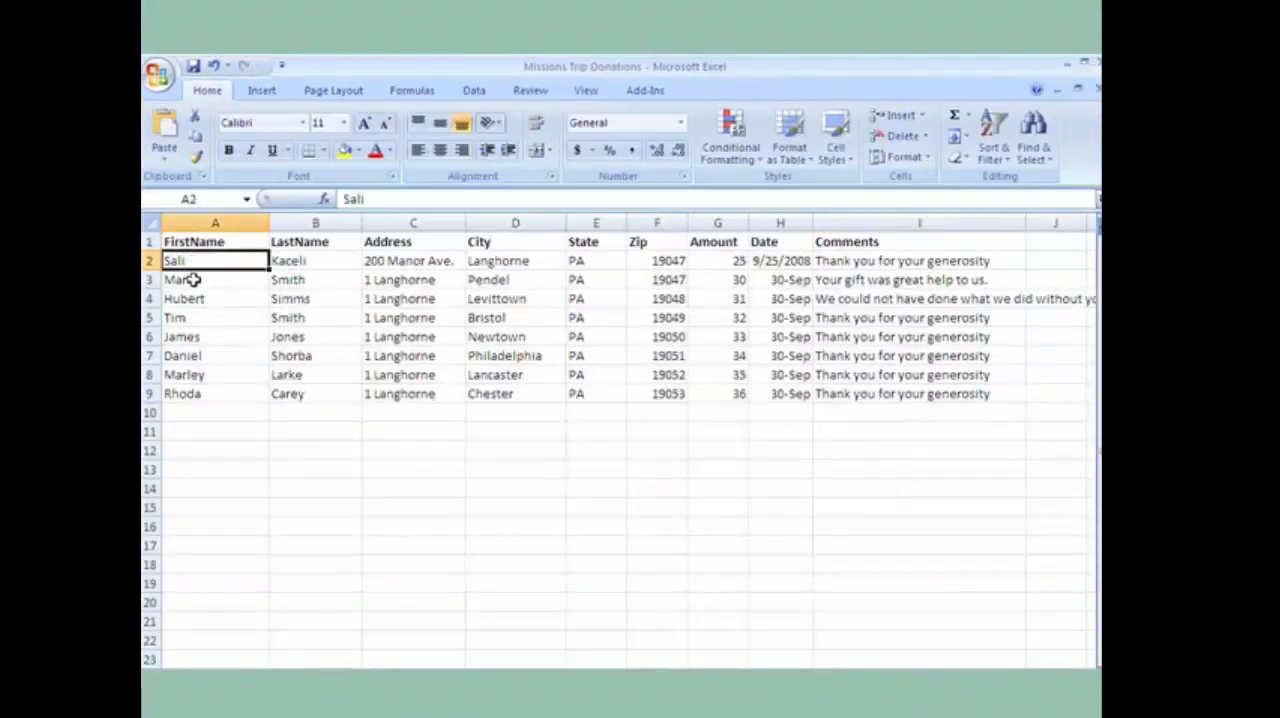
{"action": "left_click", "coordinate": [193, 280]}
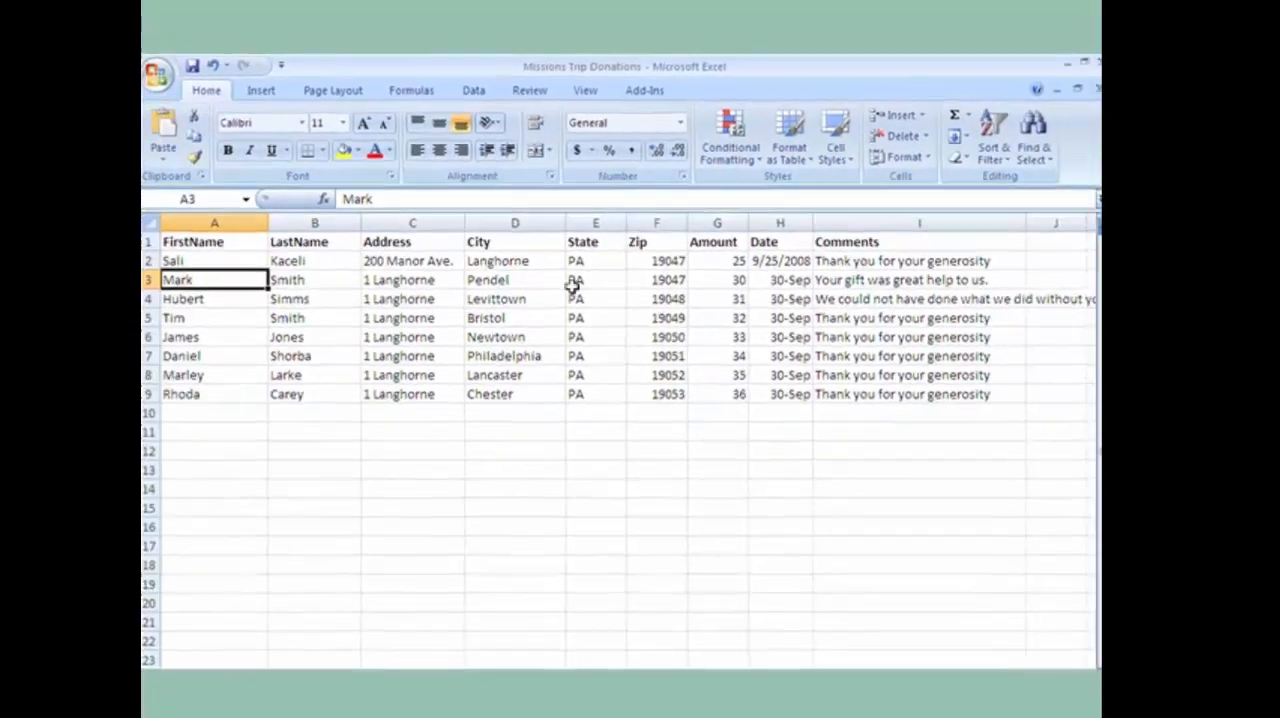
{"action": "left_click", "coordinate": [201, 410]}
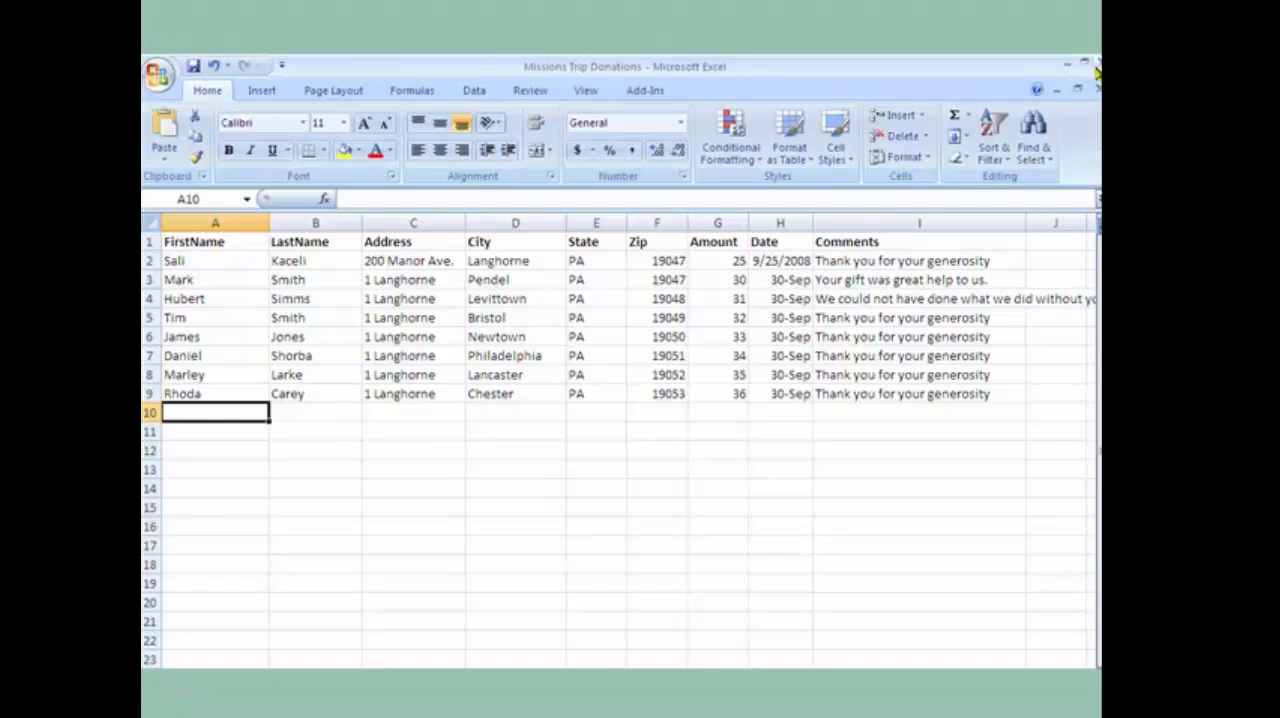
{"action": "left_click", "coordinate": [160, 73]}
{"action": "left_click", "coordinate": [205, 453]}
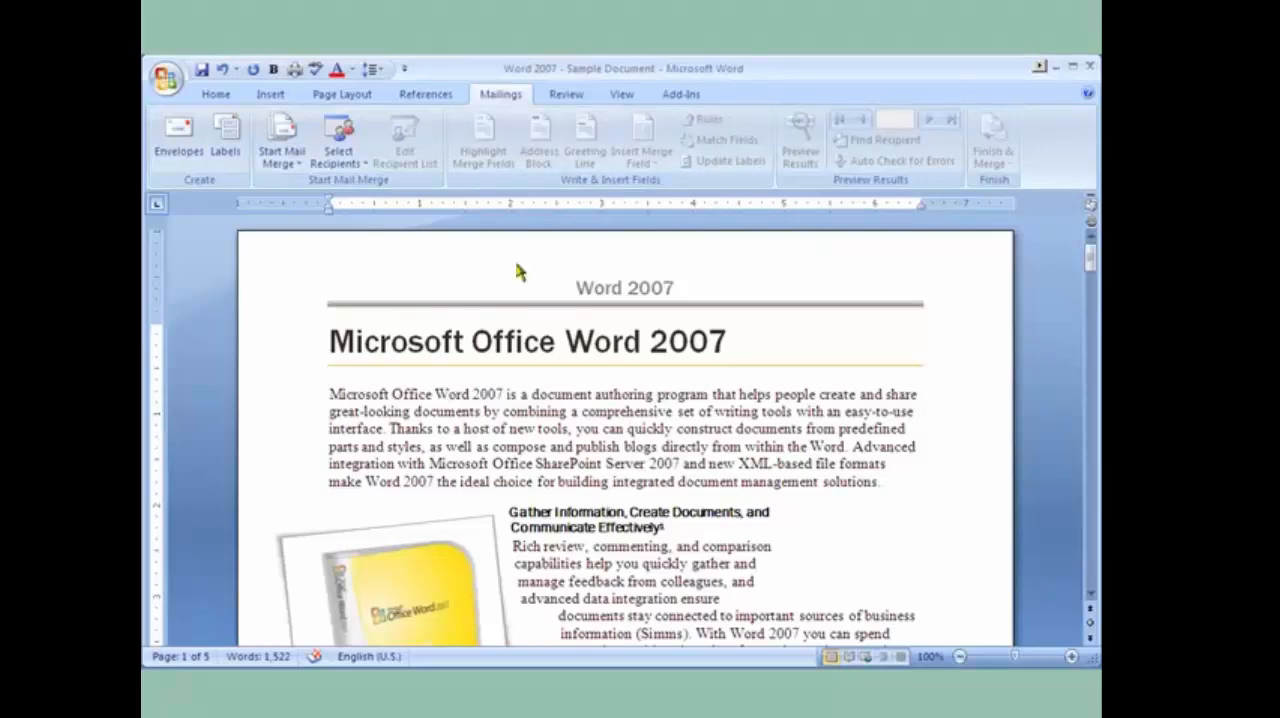
In Word, start the Step by Step Mail Merge Wizard with Letters as the document type and advance to the starting document.
{"action": "left_click", "coordinate": [380, 399]}
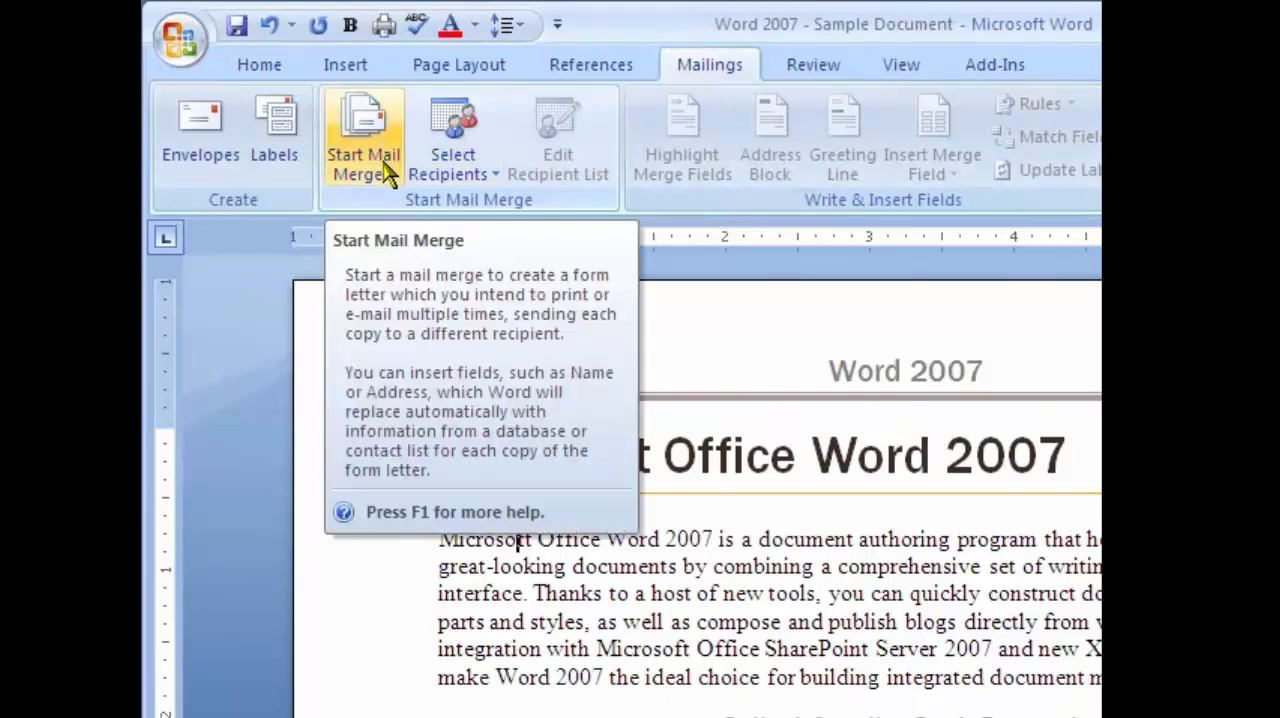
{"action": "left_click", "coordinate": [388, 173]}
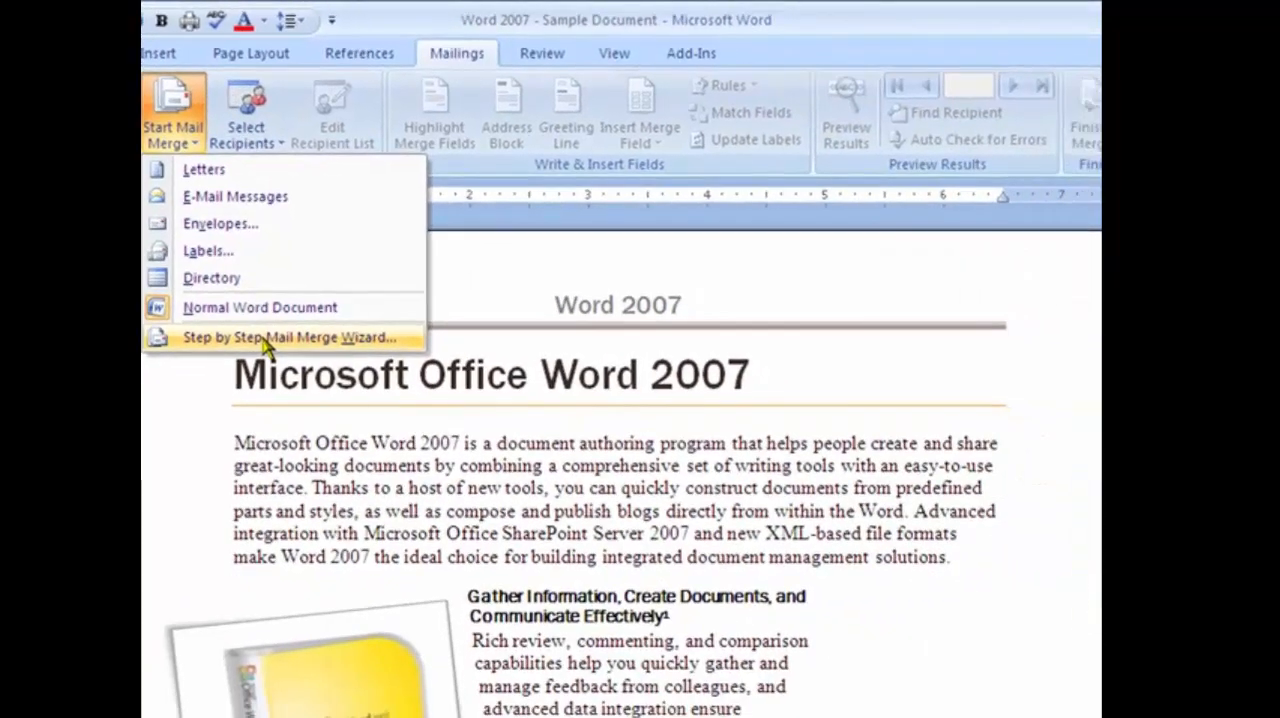
{"action": "left_click", "coordinate": [474, 411]}
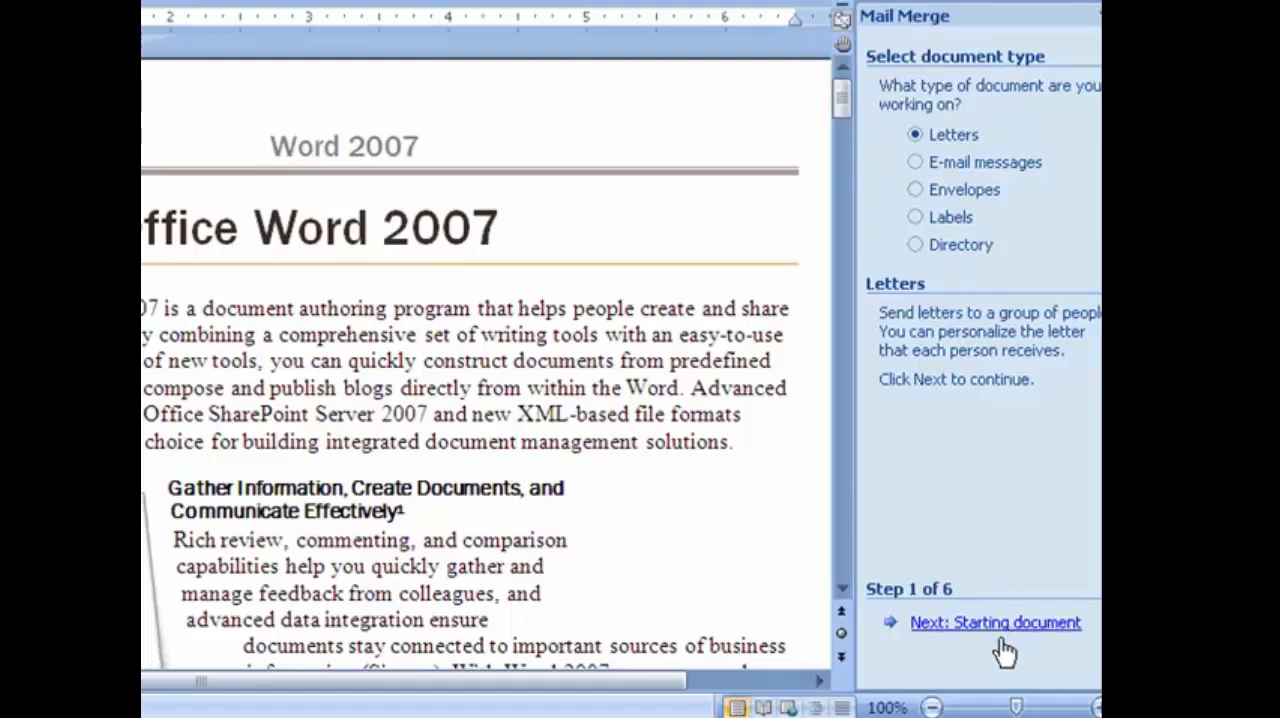
{"action": "left_click", "coordinate": [995, 622]}
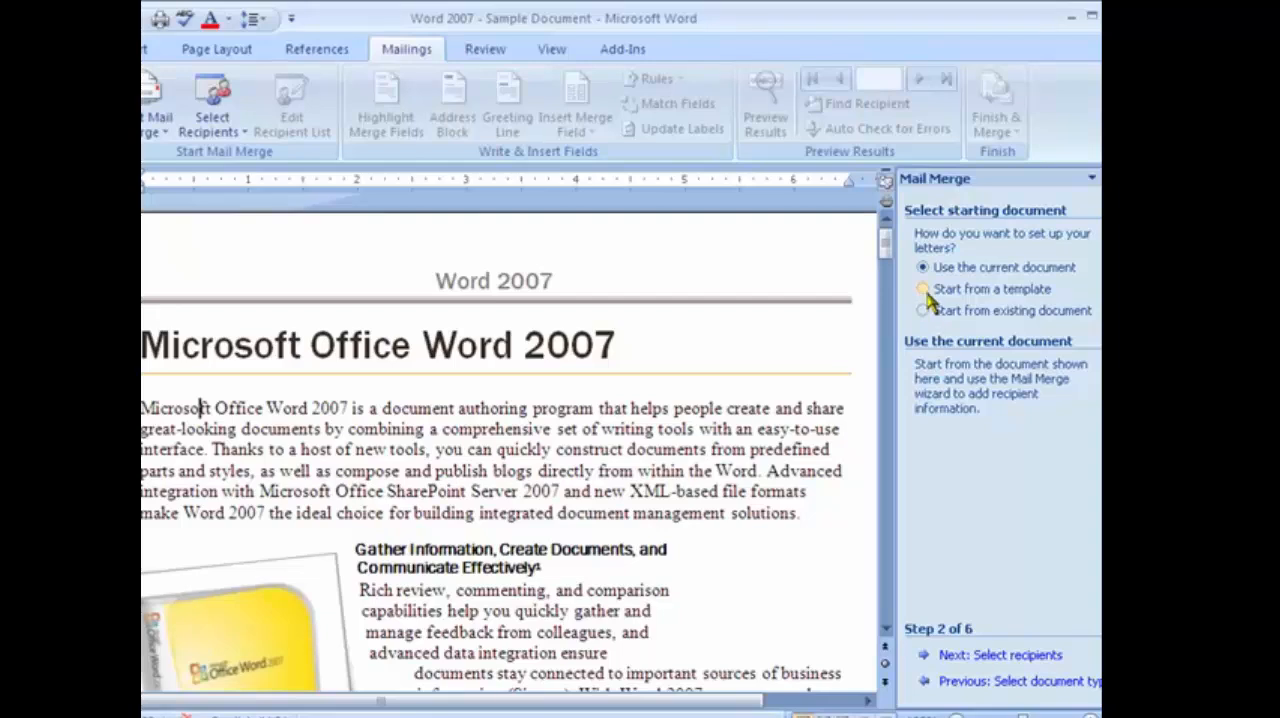
Start the merge letter from the Blank Document template, accepting the replacement of the current document's contents.
{"action": "left_click", "coordinate": [923, 290]}
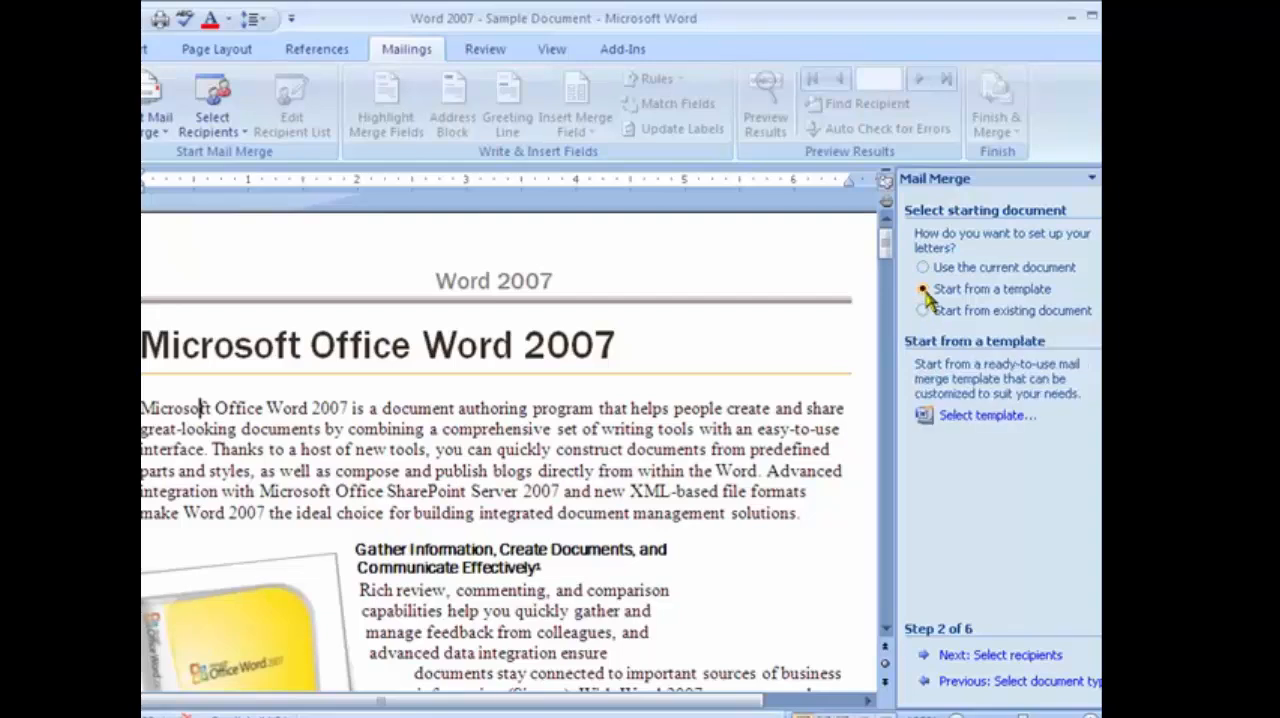
{"action": "left_click", "coordinate": [955, 414]}
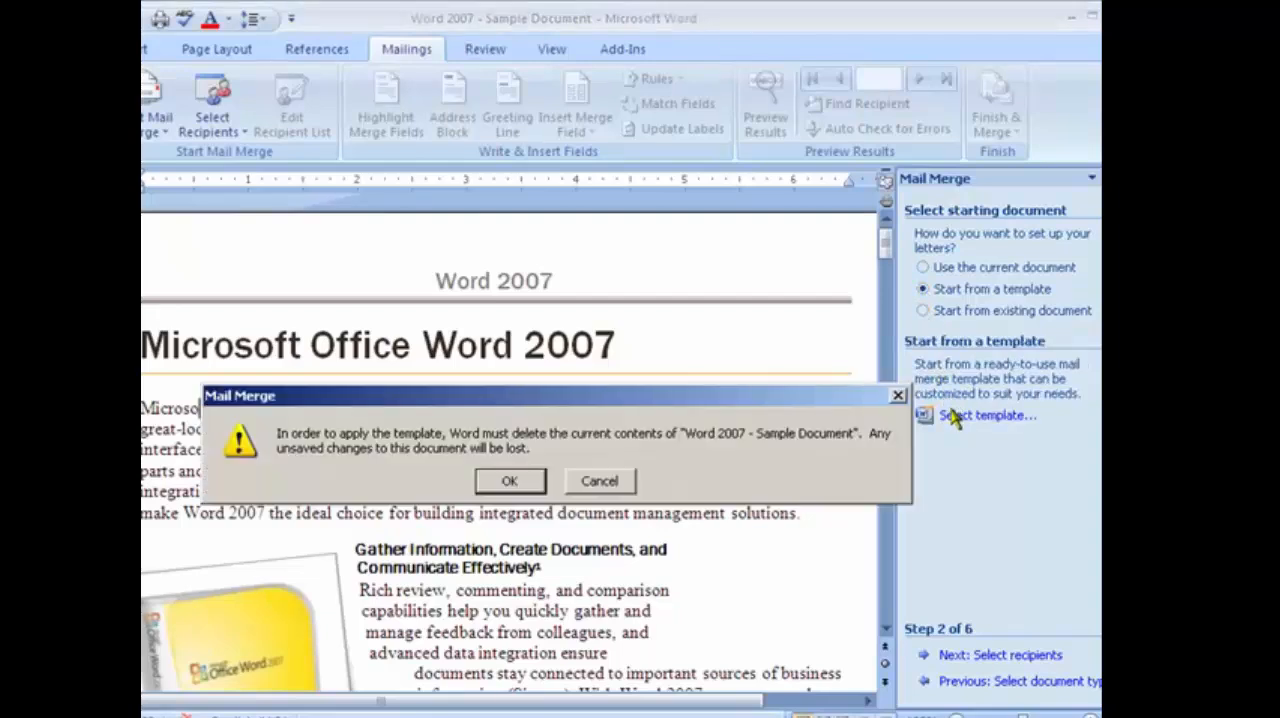
{"action": "left_click", "coordinate": [523, 482]}
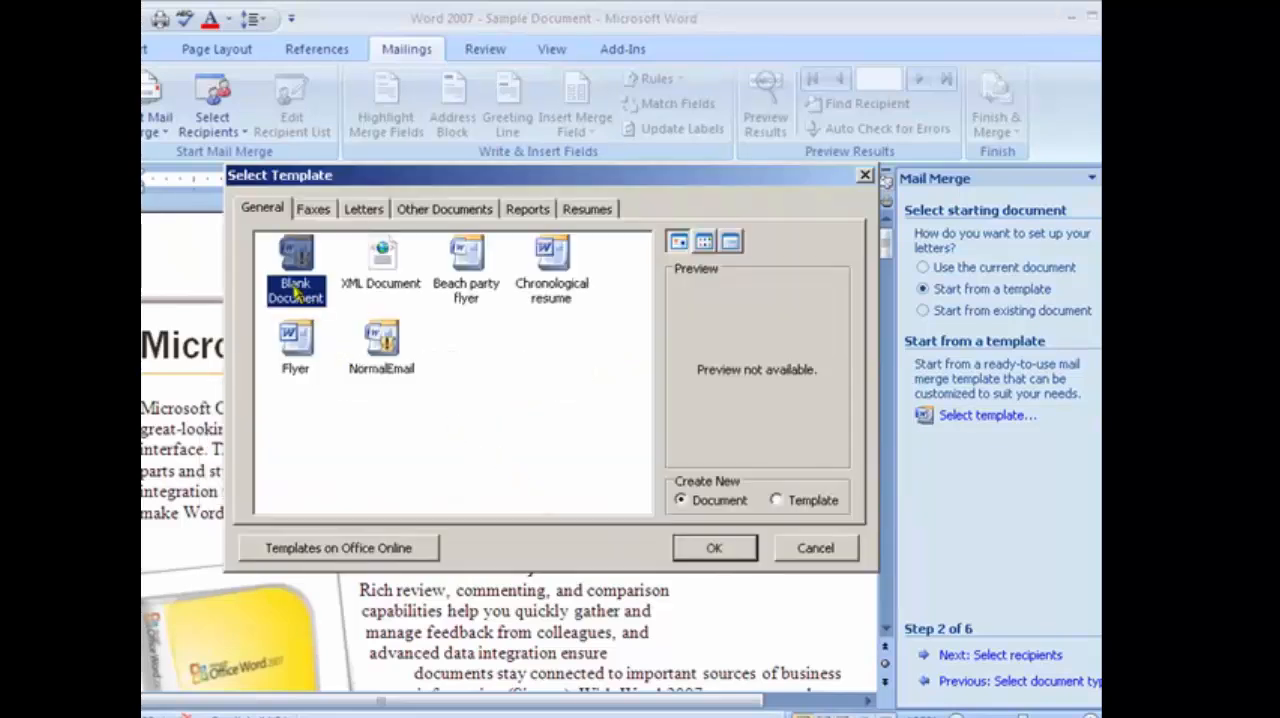
{"action": "left_click", "coordinate": [714, 548]}
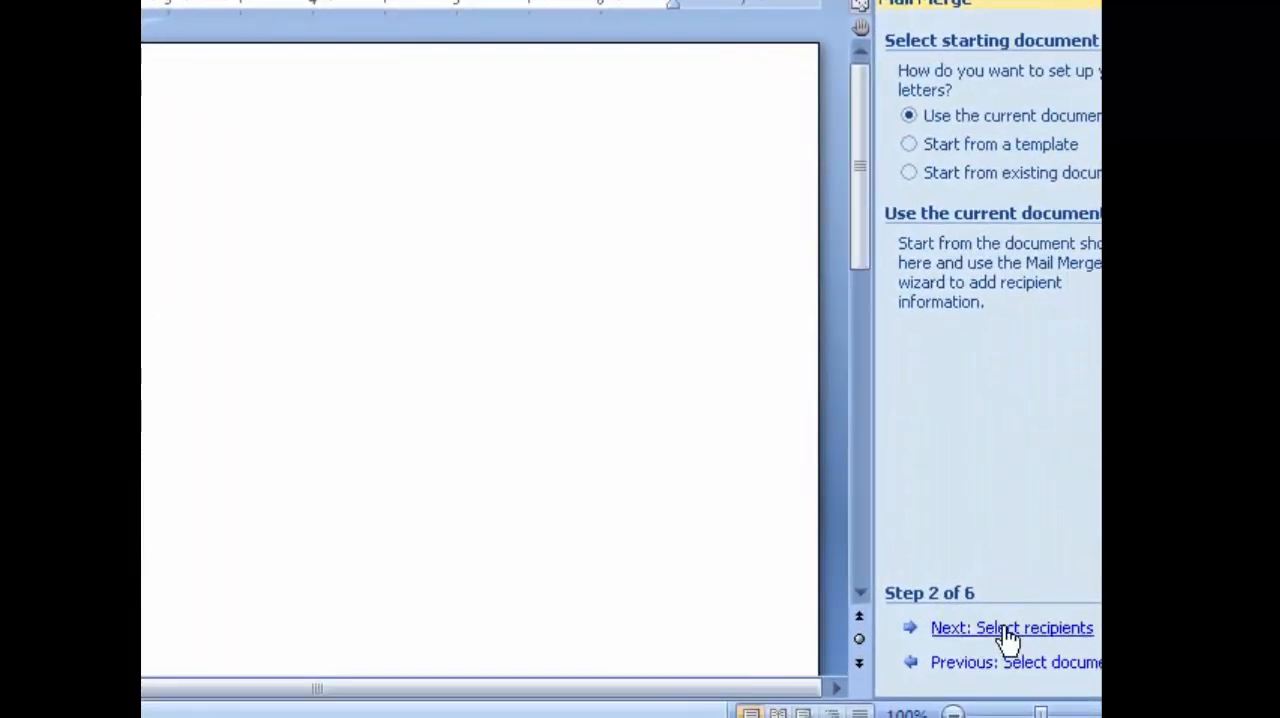
Use Sheet1$ of Missions Trip Donations in My Documents as the existing recipient list, keep all recipients and advance to writing the letter.
{"action": "left_click", "coordinate": [1008, 630]}
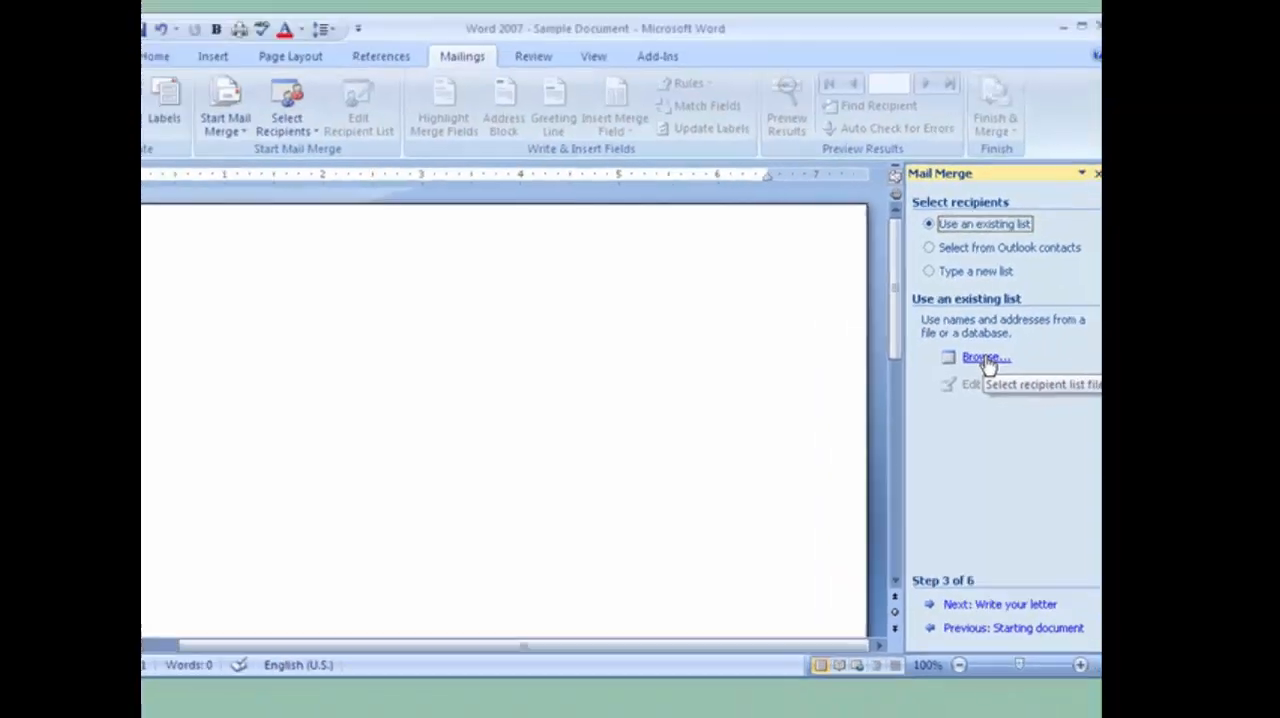
{"action": "left_click", "coordinate": [985, 358]}
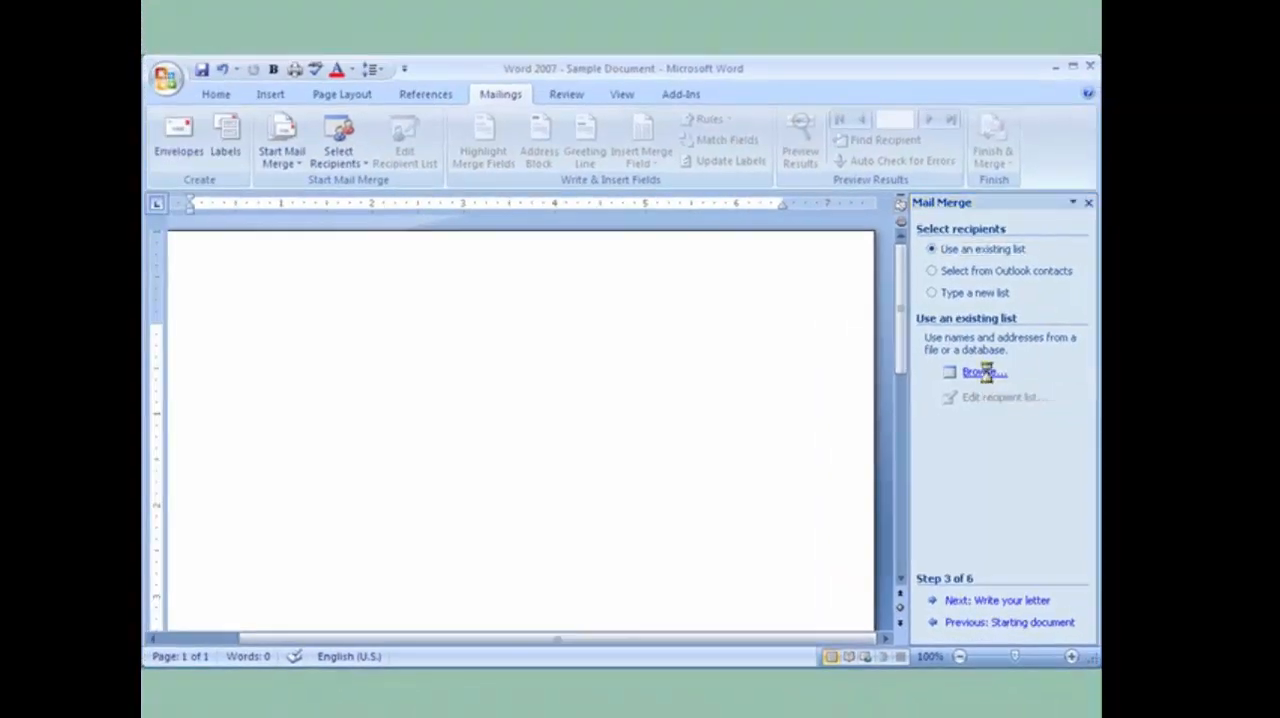
{"action": "left_click", "coordinate": [305, 294]}
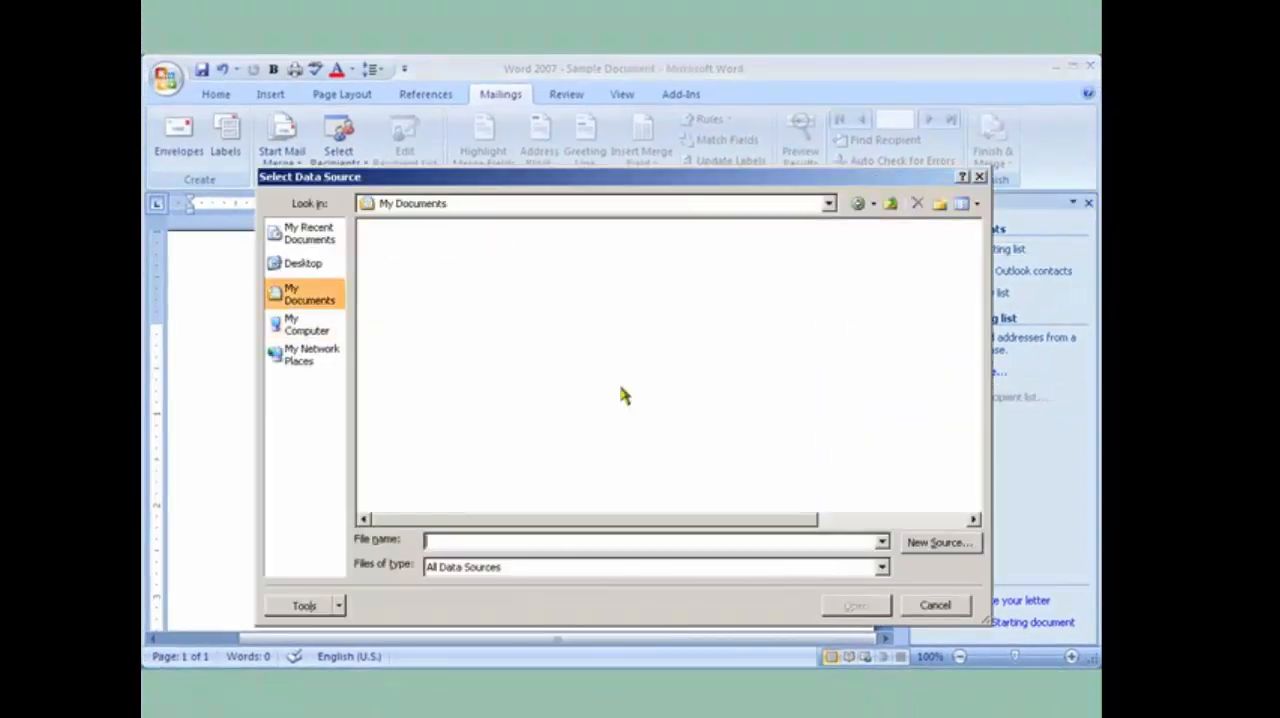
{"action": "left_click", "coordinate": [897, 520]}
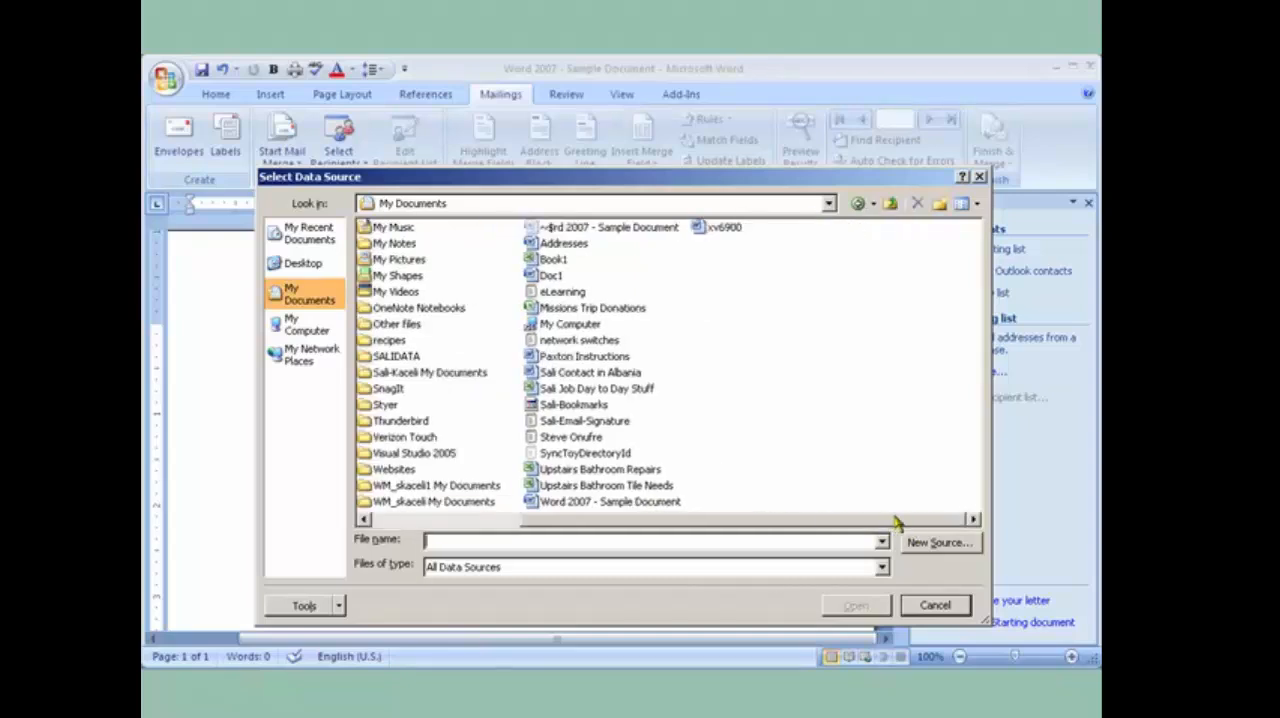
{"action": "double_click", "coordinate": [600, 309]}
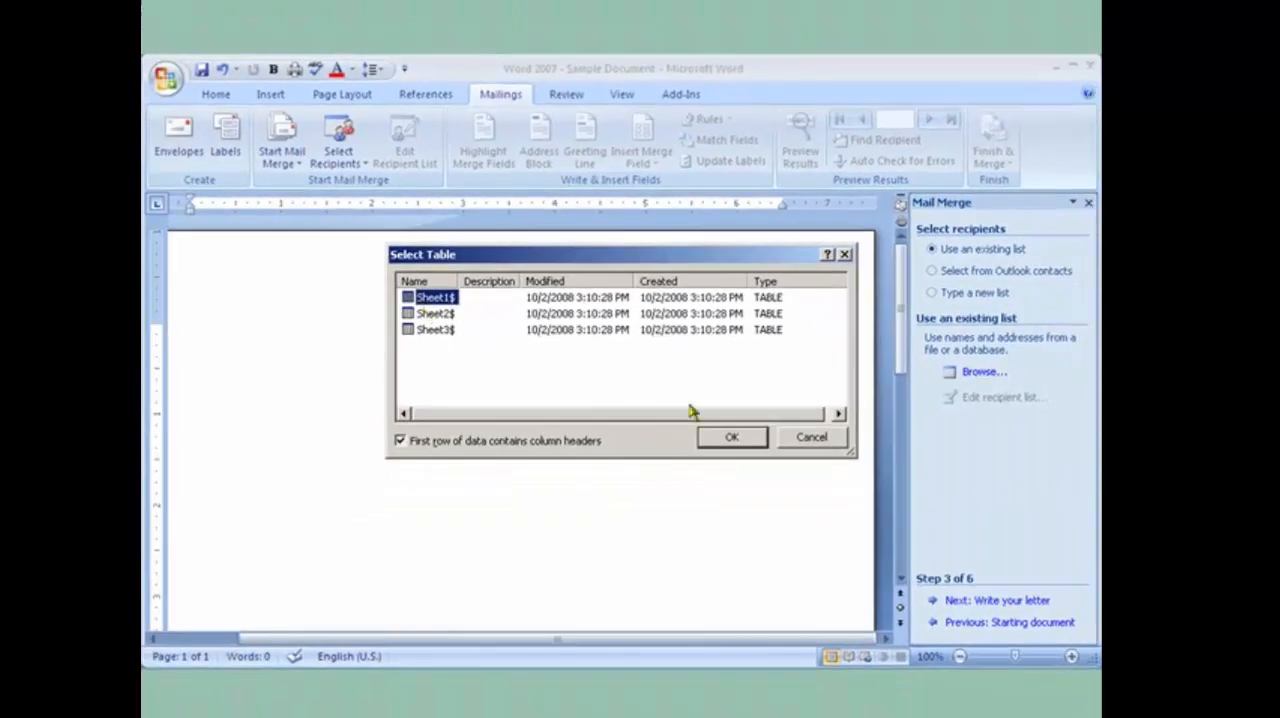
{"action": "left_click", "coordinate": [727, 438]}
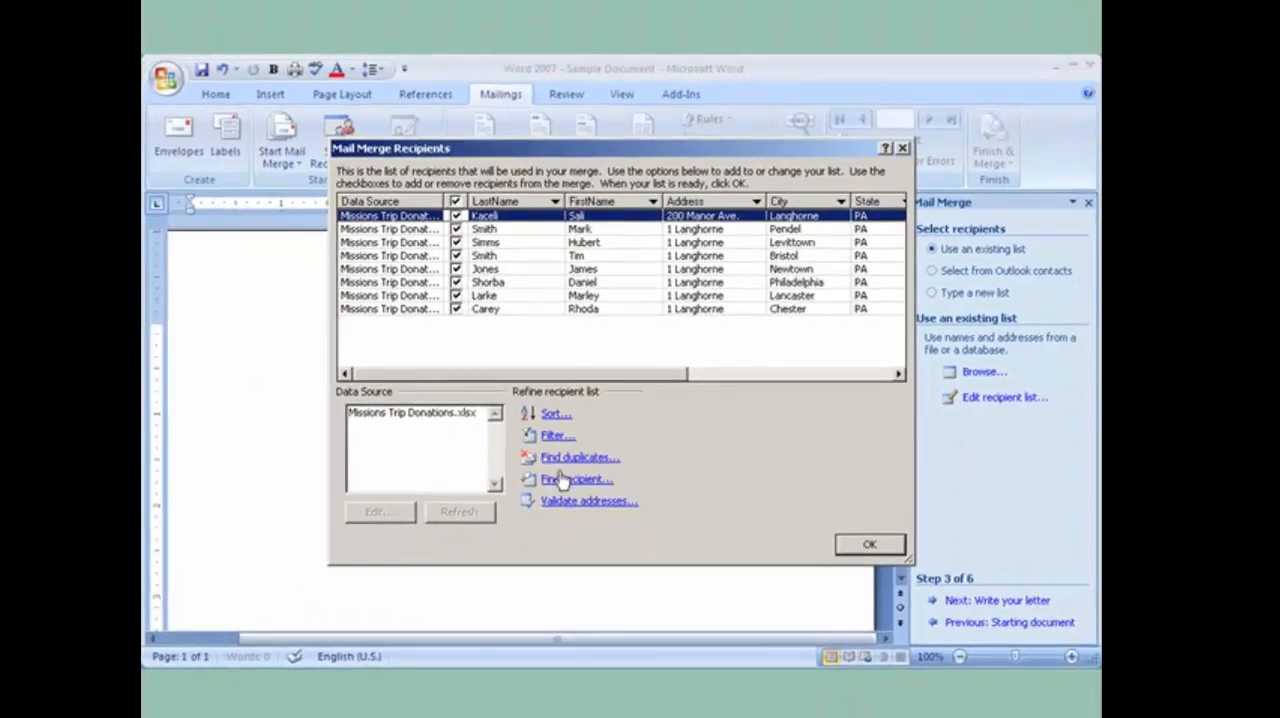
{"action": "left_click", "coordinate": [866, 548]}
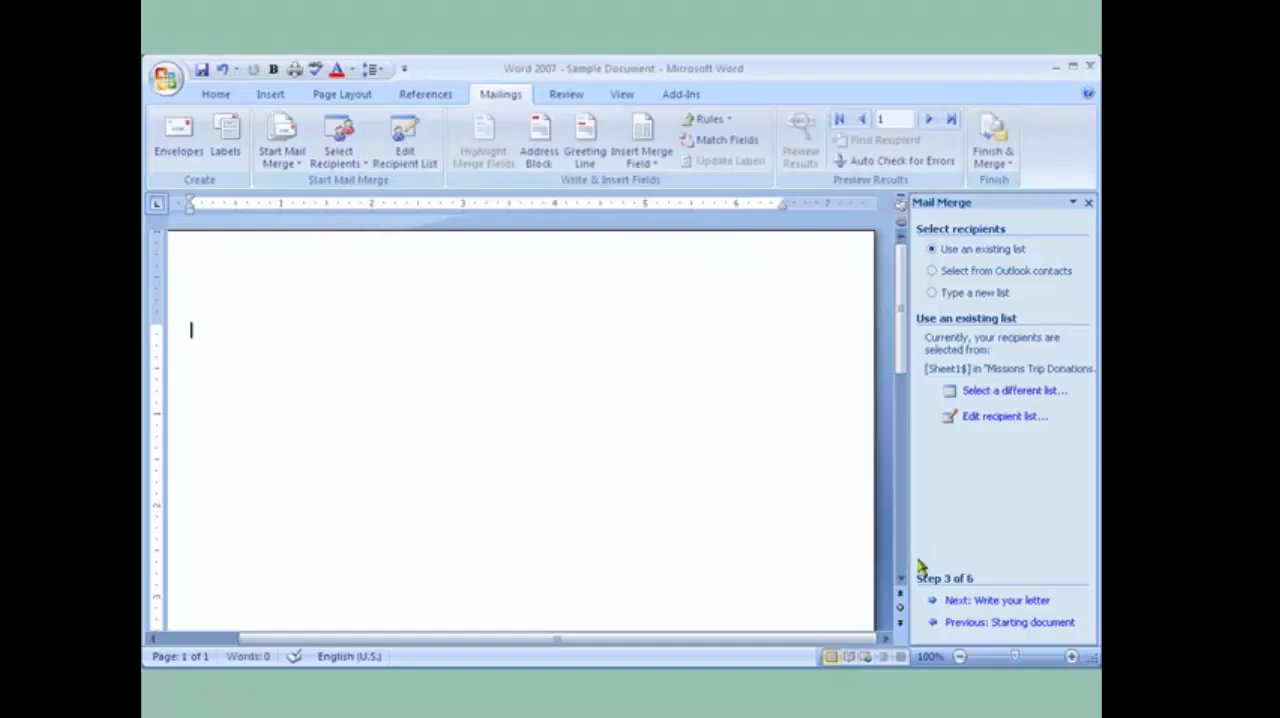
{"action": "left_click", "coordinate": [1003, 603]}
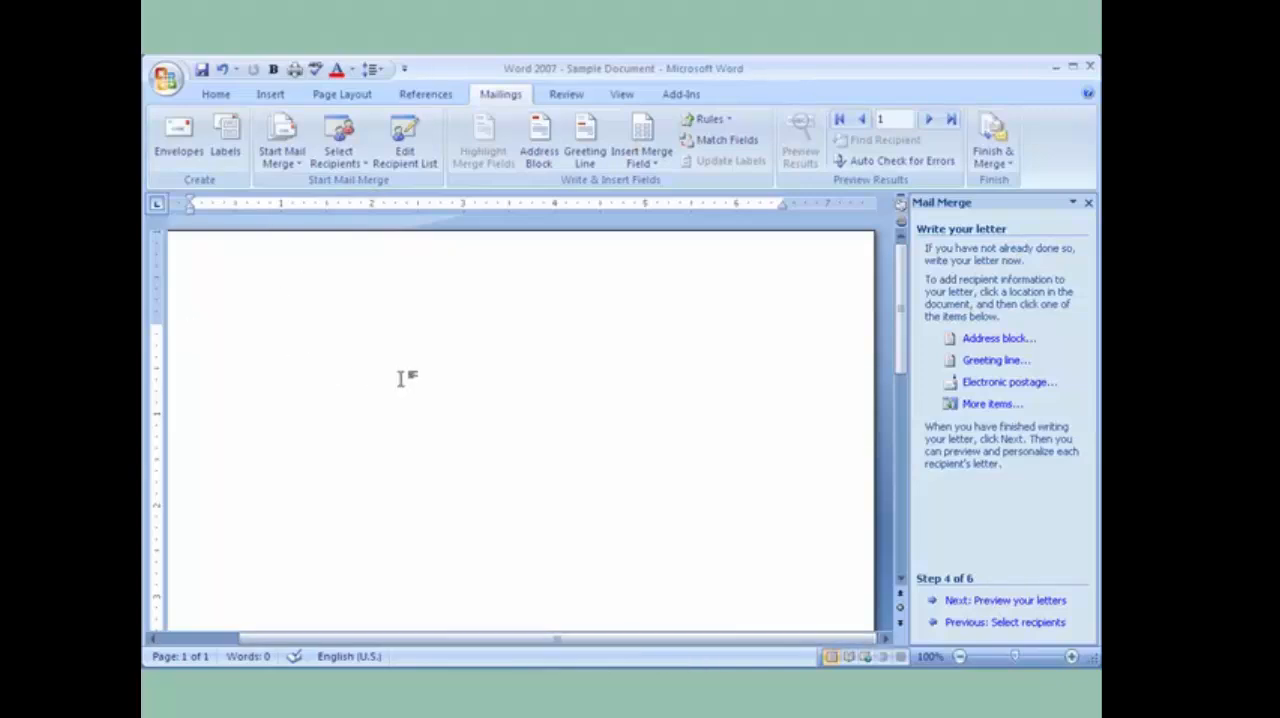
Write the letter's greeting line as "Dear" followed by the FirstName and LastName merge fields and a comma.
{"action": "type", "text": "Dear"}
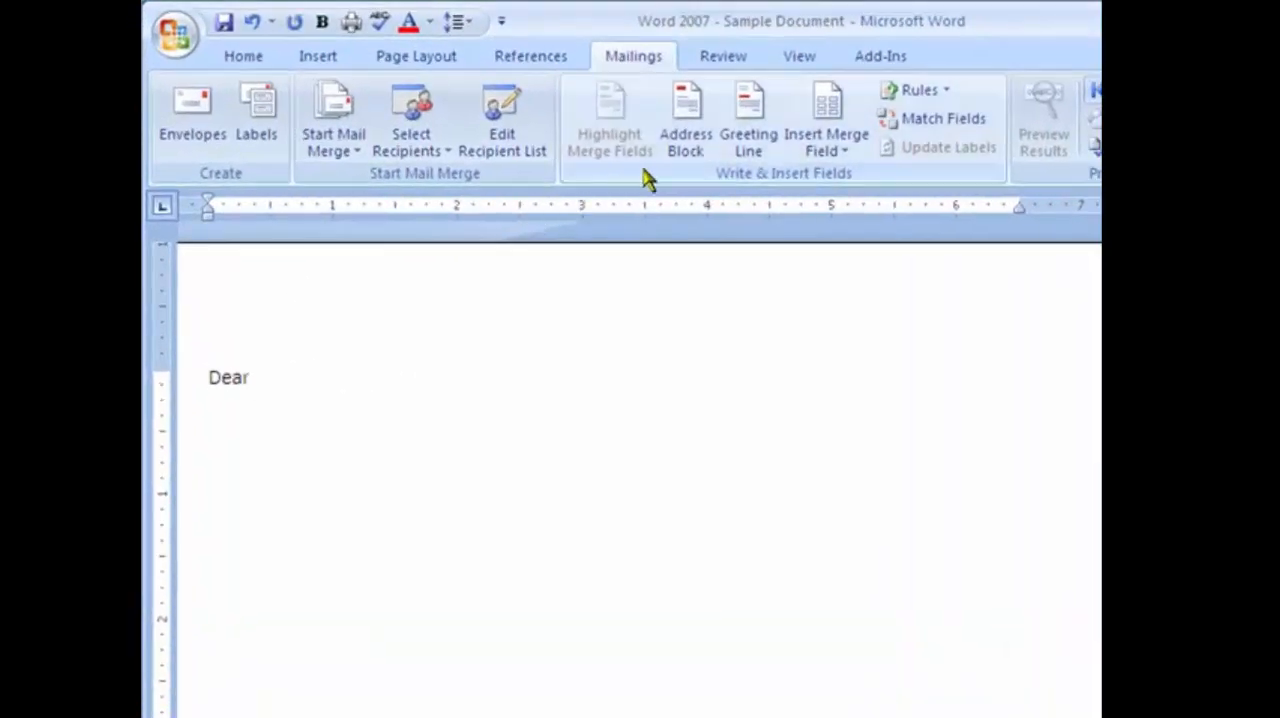
{"action": "left_click", "coordinate": [820, 150]}
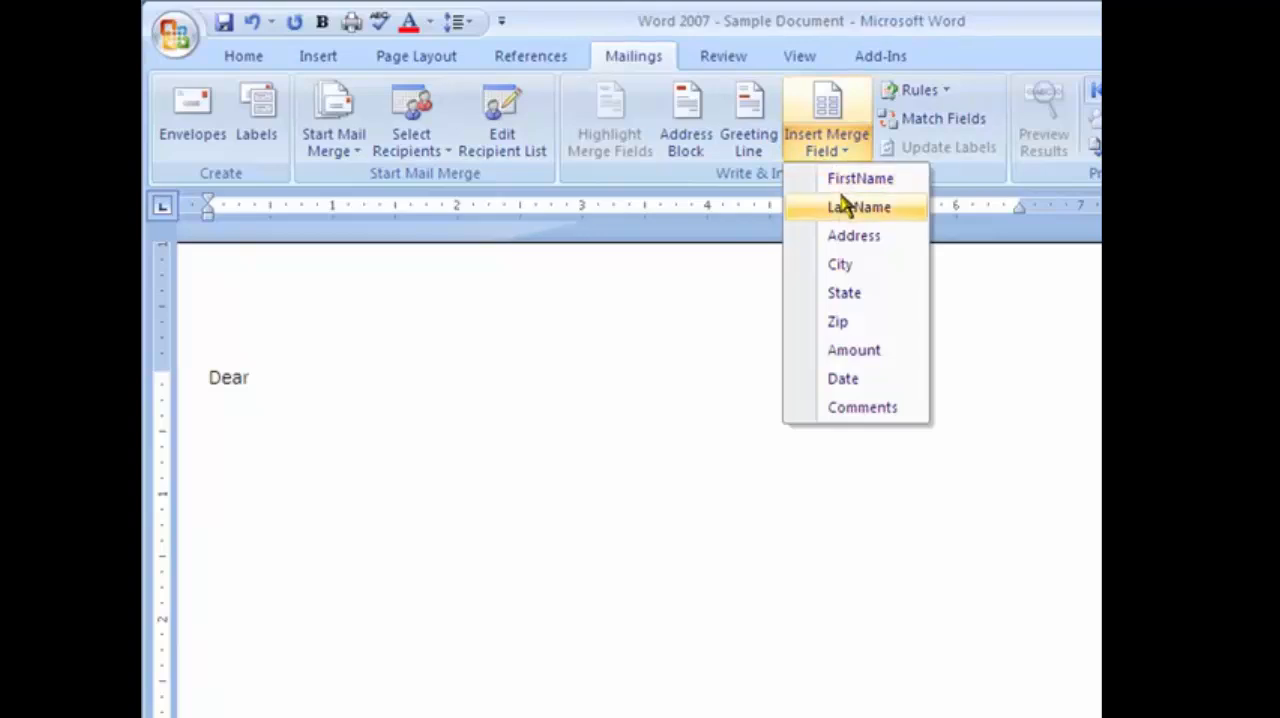
{"action": "left_click", "coordinate": [845, 182]}
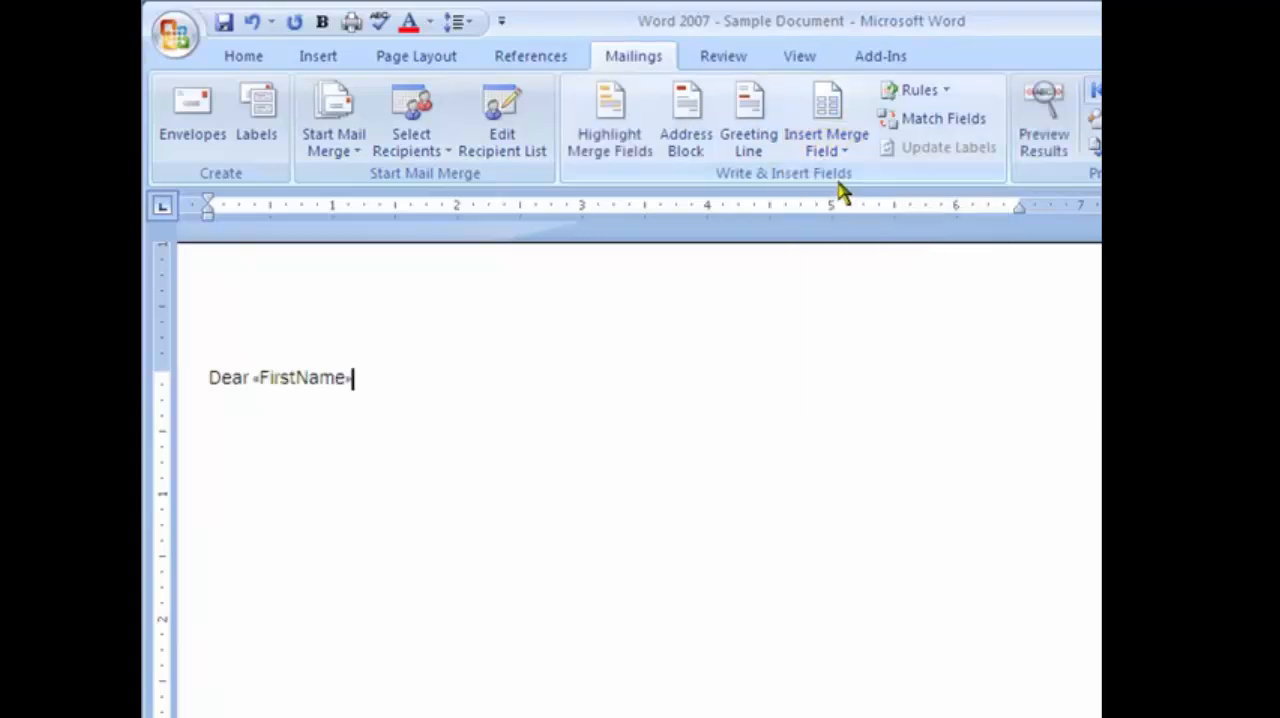
{"action": "left_click", "coordinate": [820, 150]}
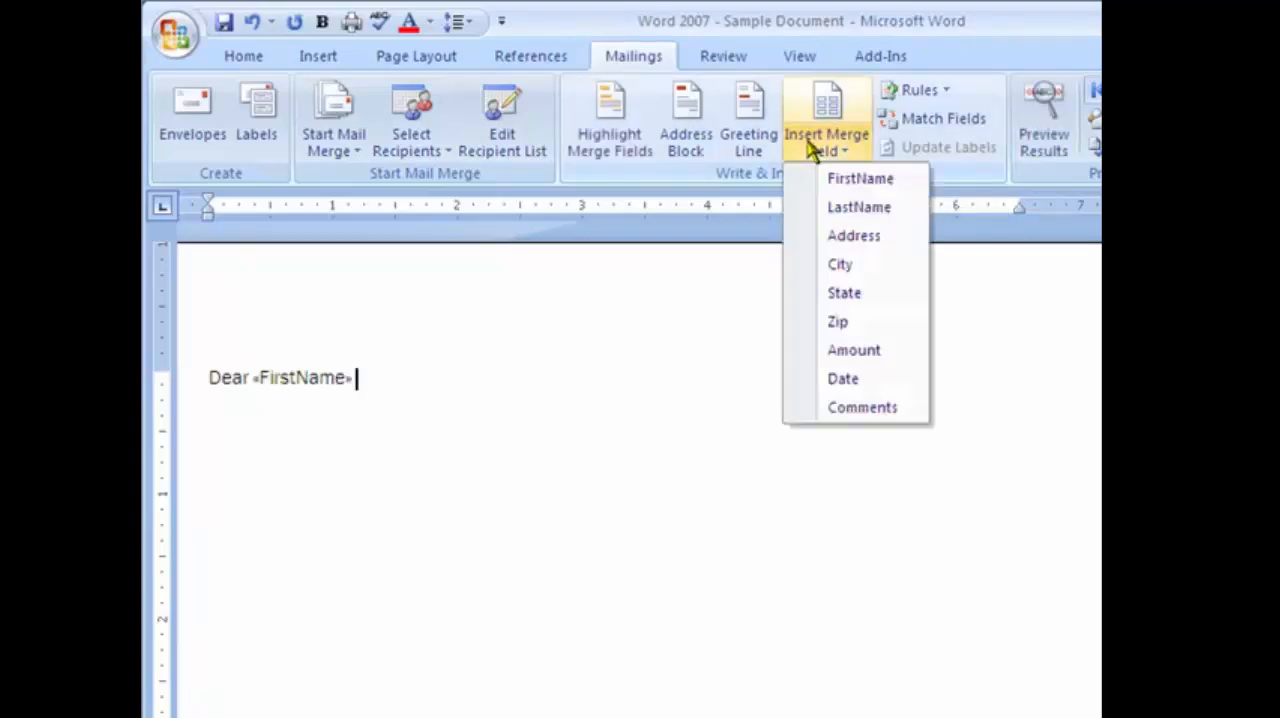
{"action": "left_click", "coordinate": [840, 207]}
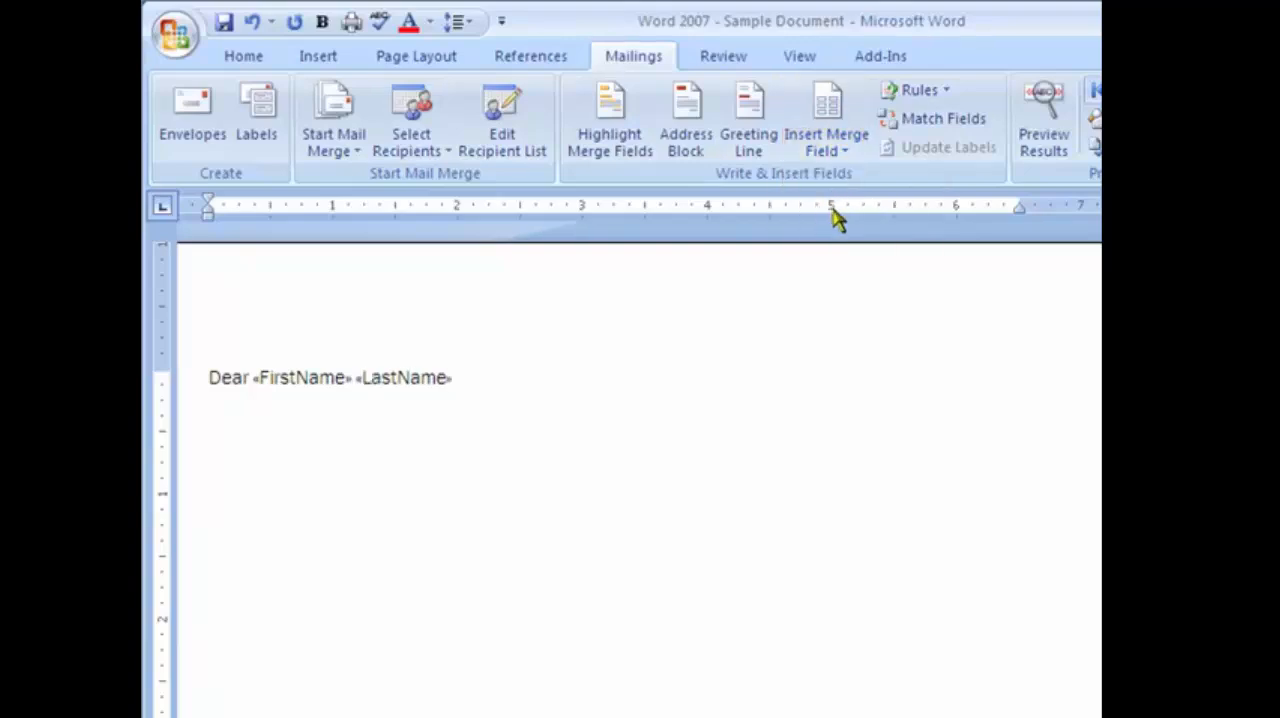
{"action": "key", "text": "Return"}
Begin the letter body with "Thank you for your donation on" followed by the Date merge field.
{"action": "type", "text": "Thank you for your donation"}
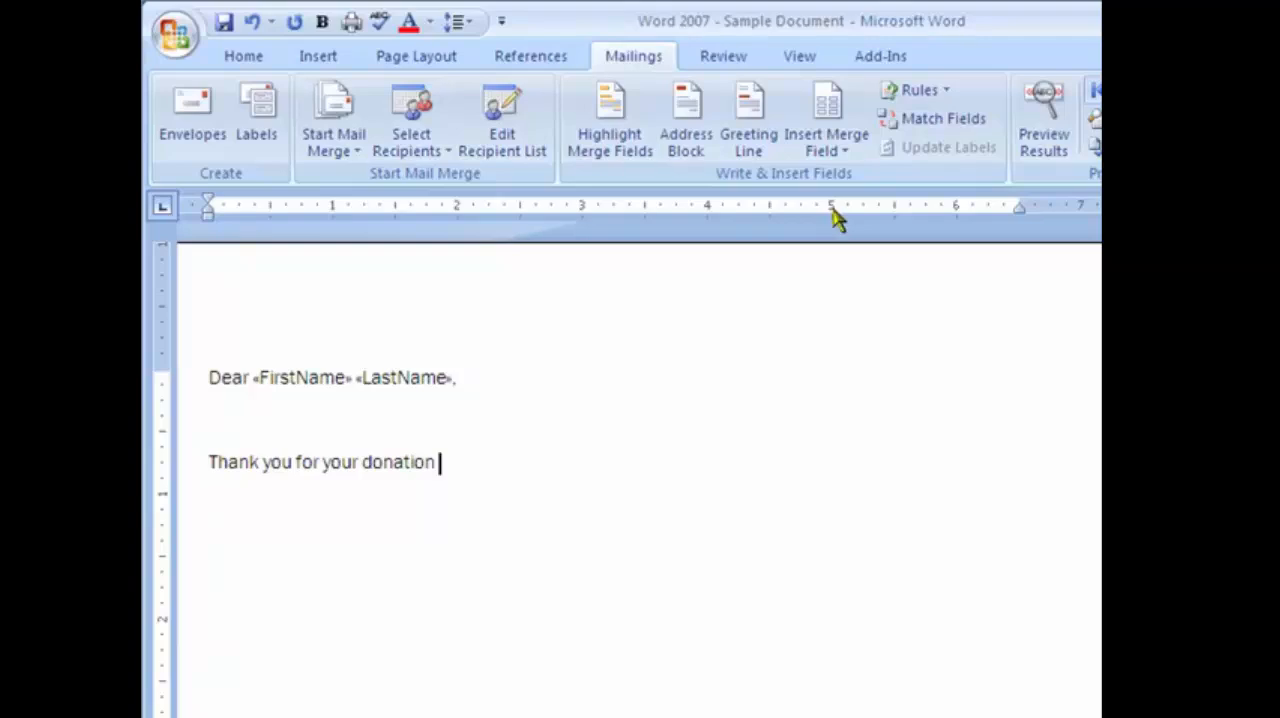
{"action": "type", "text": " in th"}
{"action": "key", "text": "BackSpace"}
{"action": "key", "text": "BackSpace"}
{"action": "key", "text": "BackSpace"}
{"action": "key", "text": "BackSpace"}
{"action": "key", "text": "BackSpace"}
{"action": "left_click", "coordinate": [828, 152]}
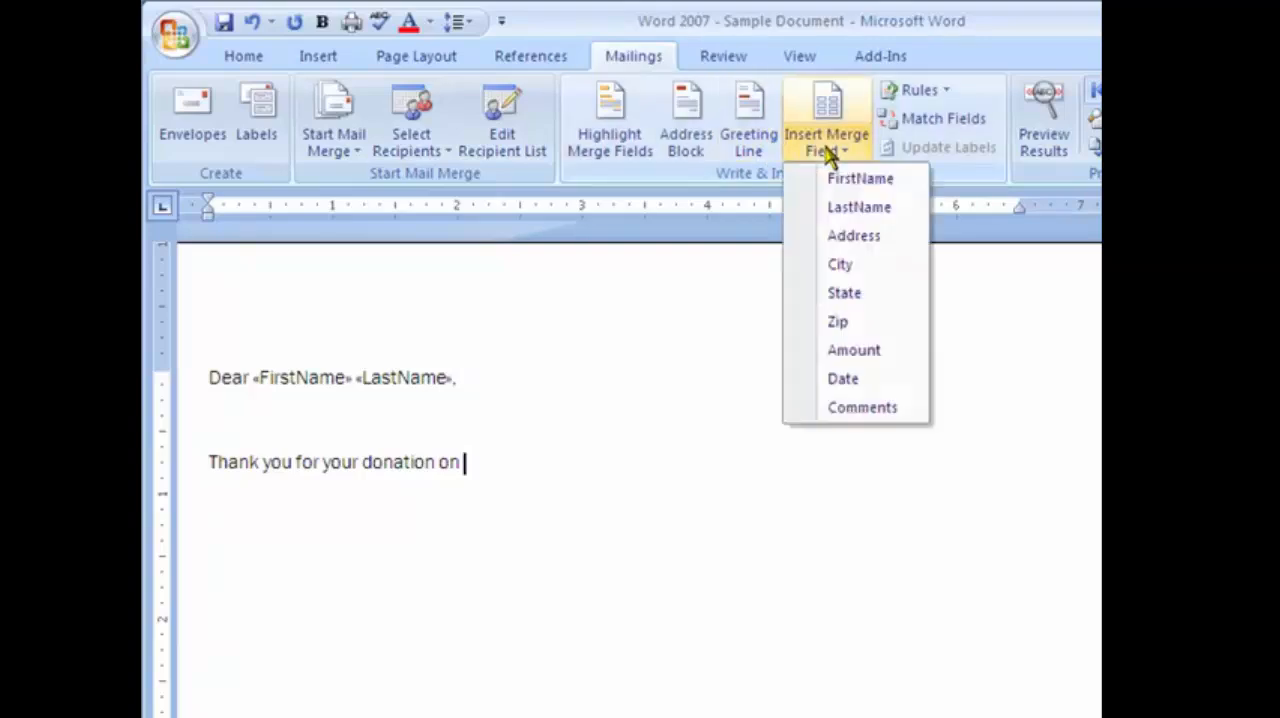
{"action": "left_click", "coordinate": [844, 377]}
Continue the sentence with "in the amount of $" followed by the Amount merge field.
{"action": "type", "text": "in the amo"}
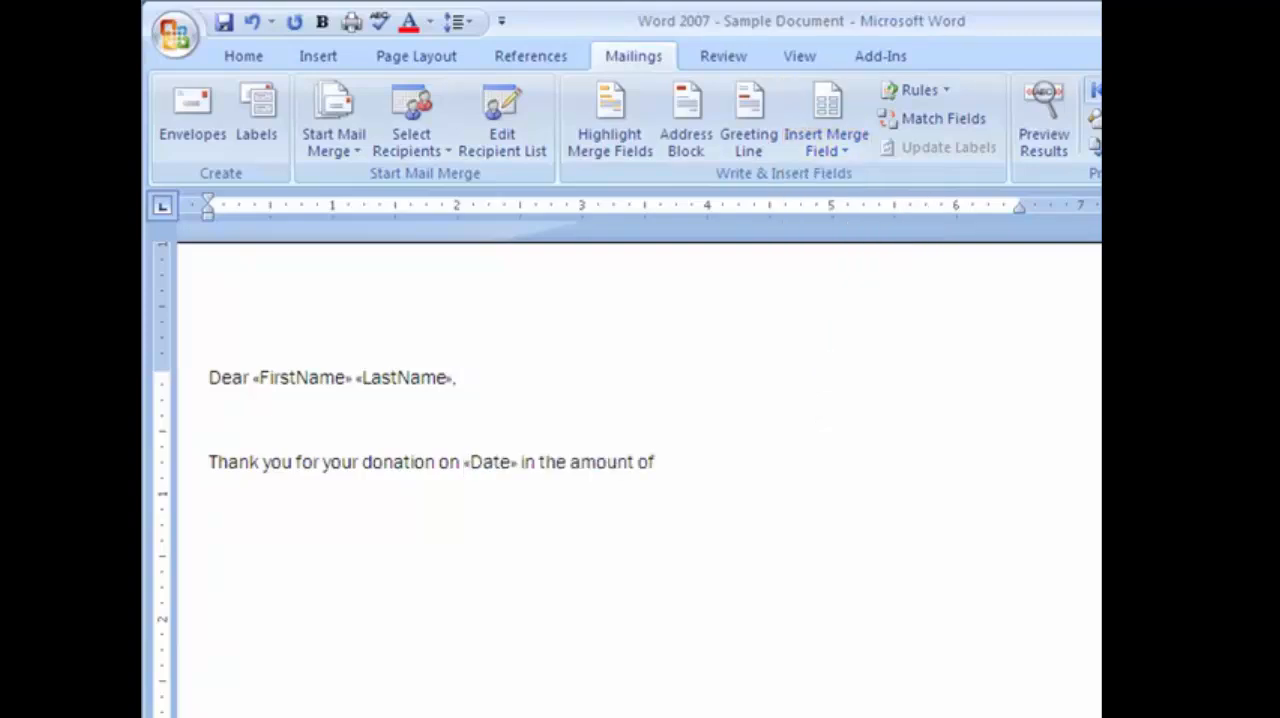
{"action": "type", "text": "unt of $"}
{"action": "left_click", "coordinate": [812, 103]}
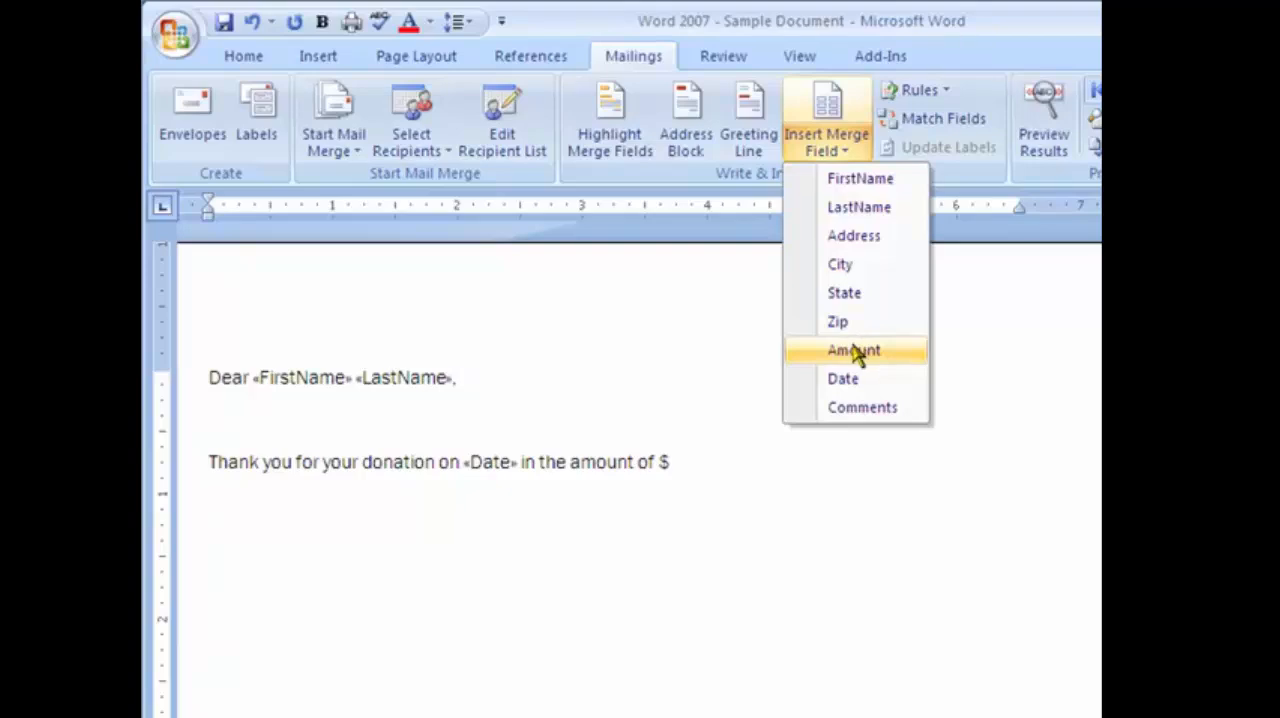
{"action": "left_click", "coordinate": [855, 350]}
Finish the sentence with "for our mission's trip to Mexico." and add "Additional text here." as filler text.
{"action": "type", "text": "for ou"}
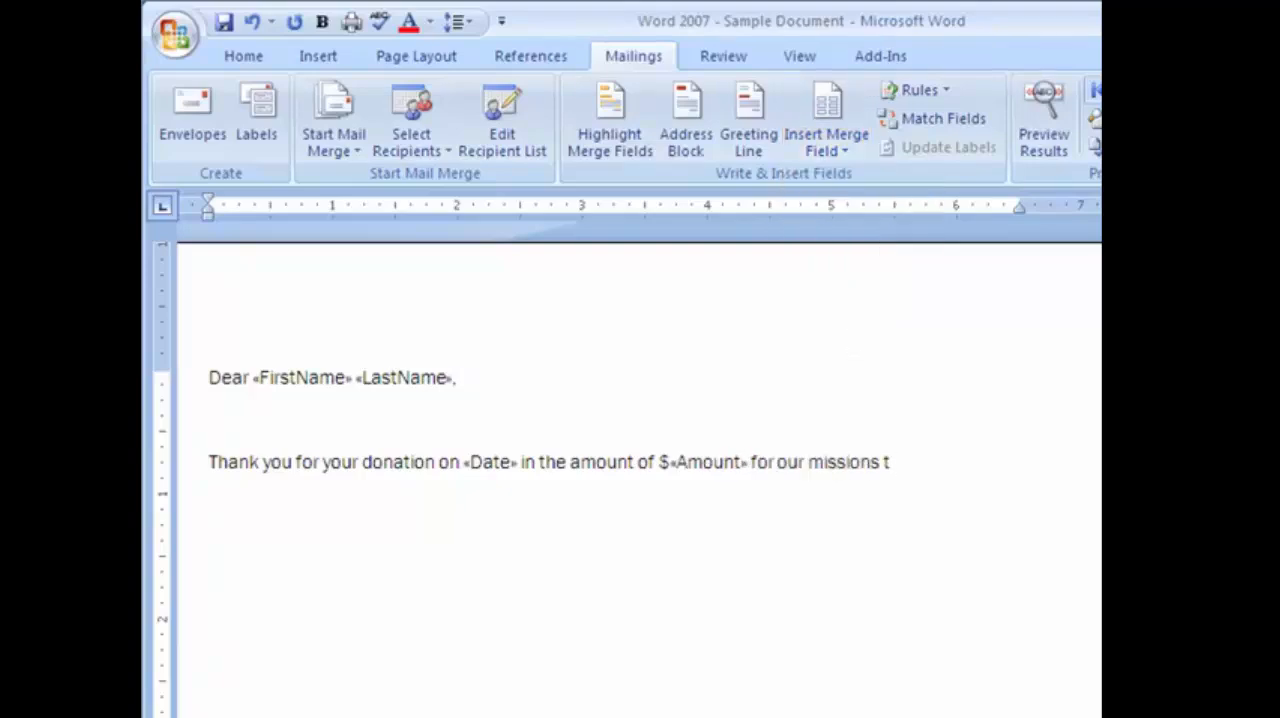
{"action": "type", "text": "r mission’s trip to Mexi"}
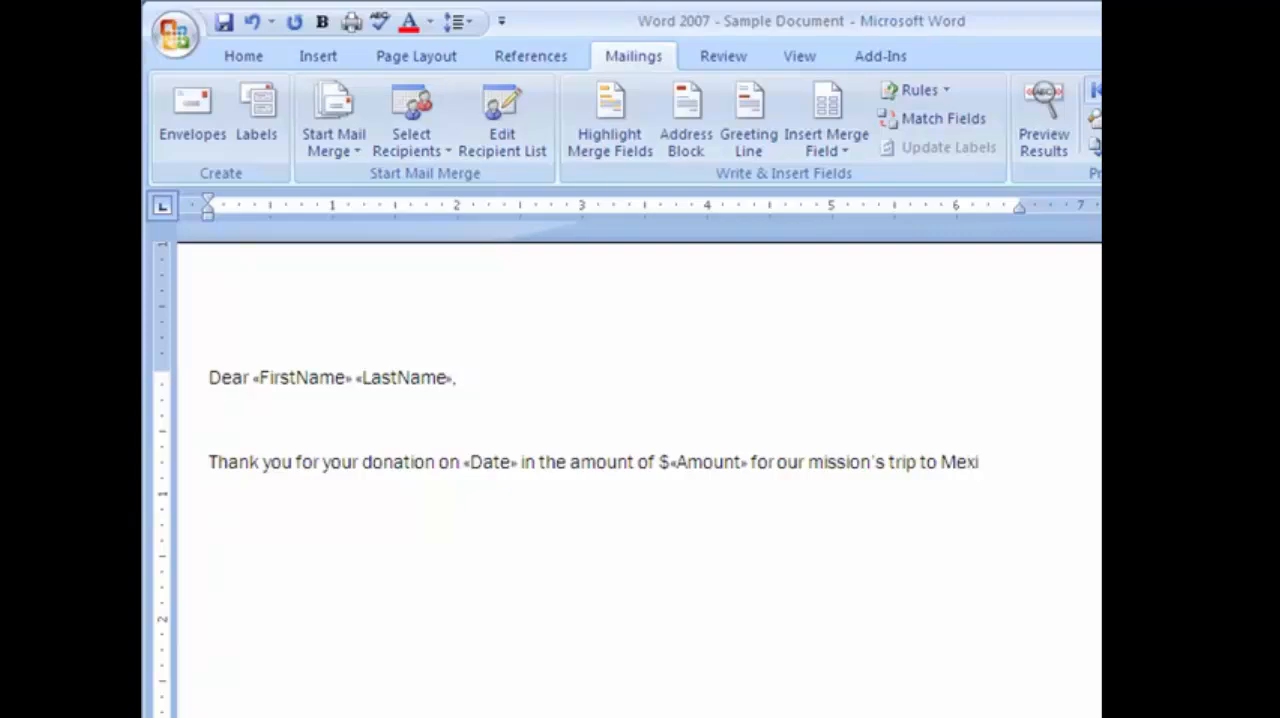
{"action": "type", "text": "co. "}
{"action": "type", "text": "Additional verbage here."}
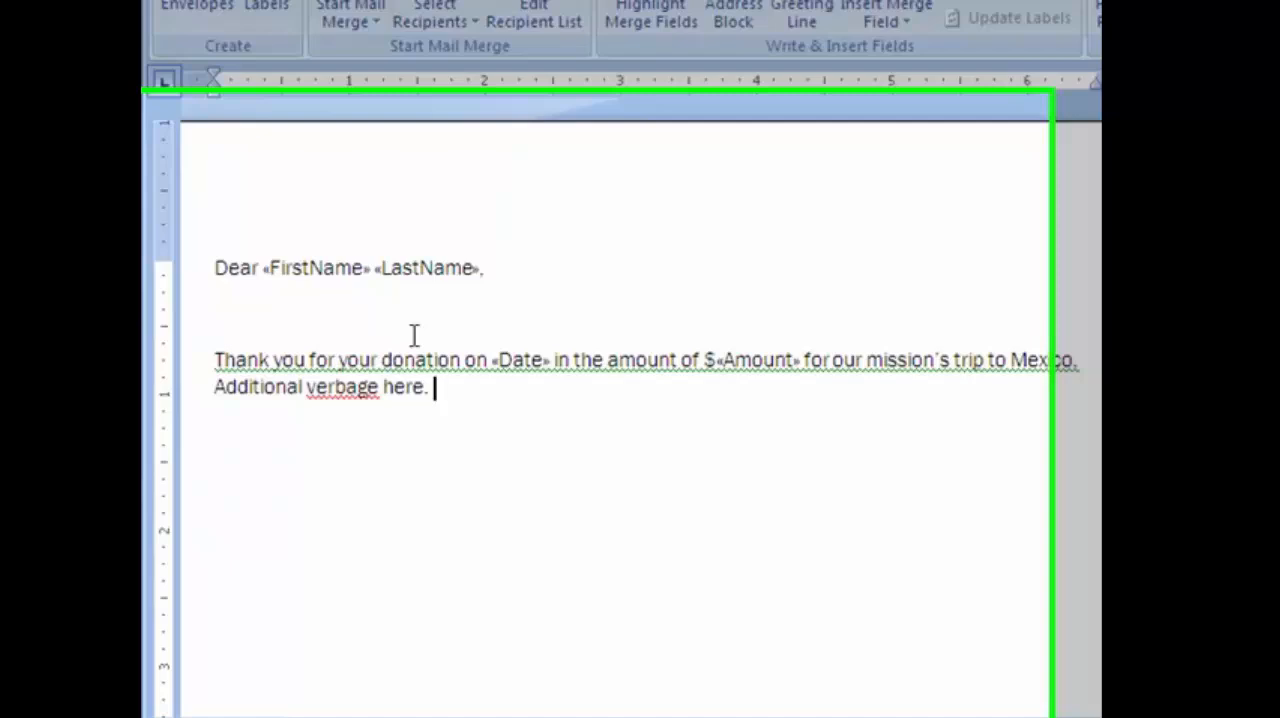
{"action": "right_click", "coordinate": [345, 387]}
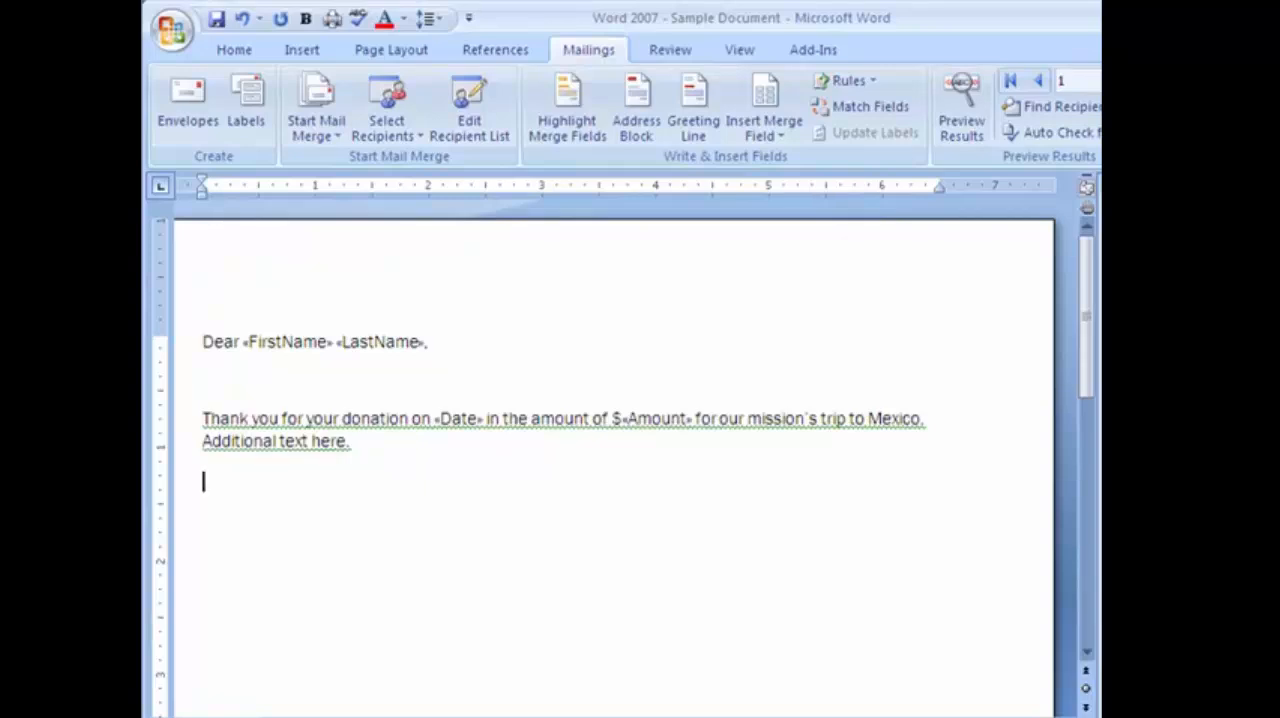
Insert the Comments merge field on a new line below the paragraph and close with "Sincerely," and the sender's name.
{"action": "left_click", "coordinate": [795, 125]}
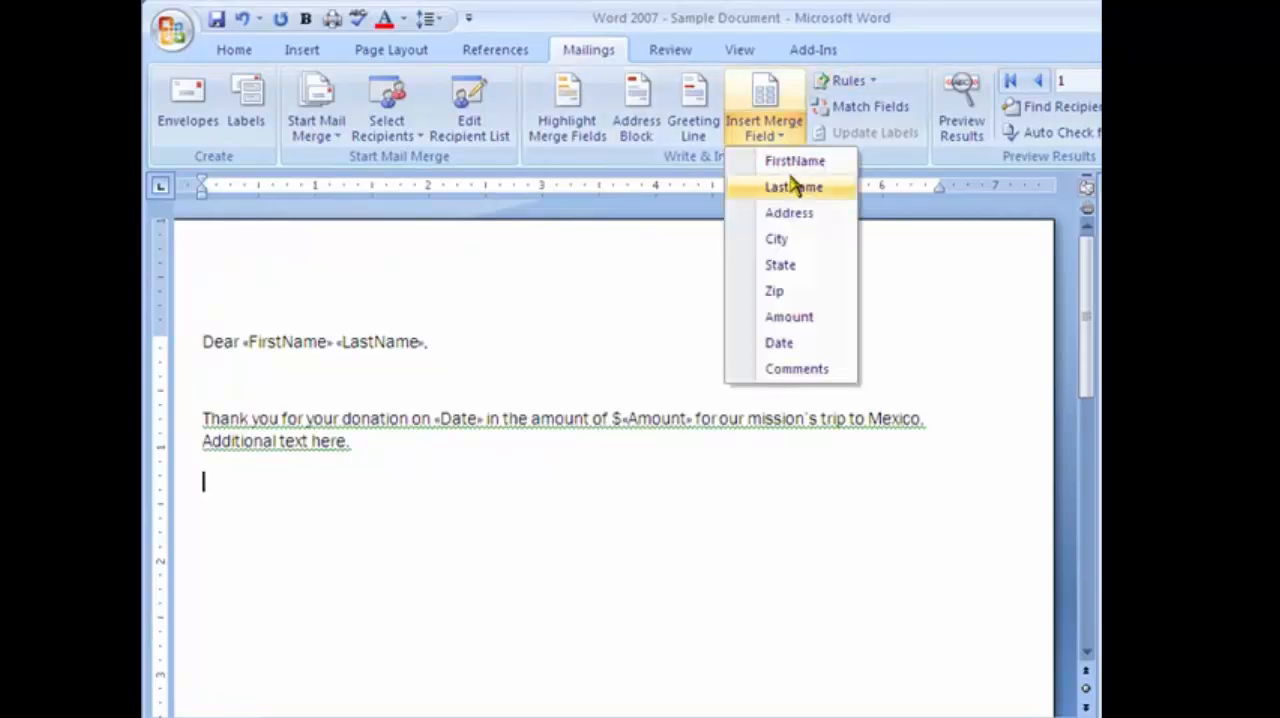
{"action": "left_click", "coordinate": [812, 370]}
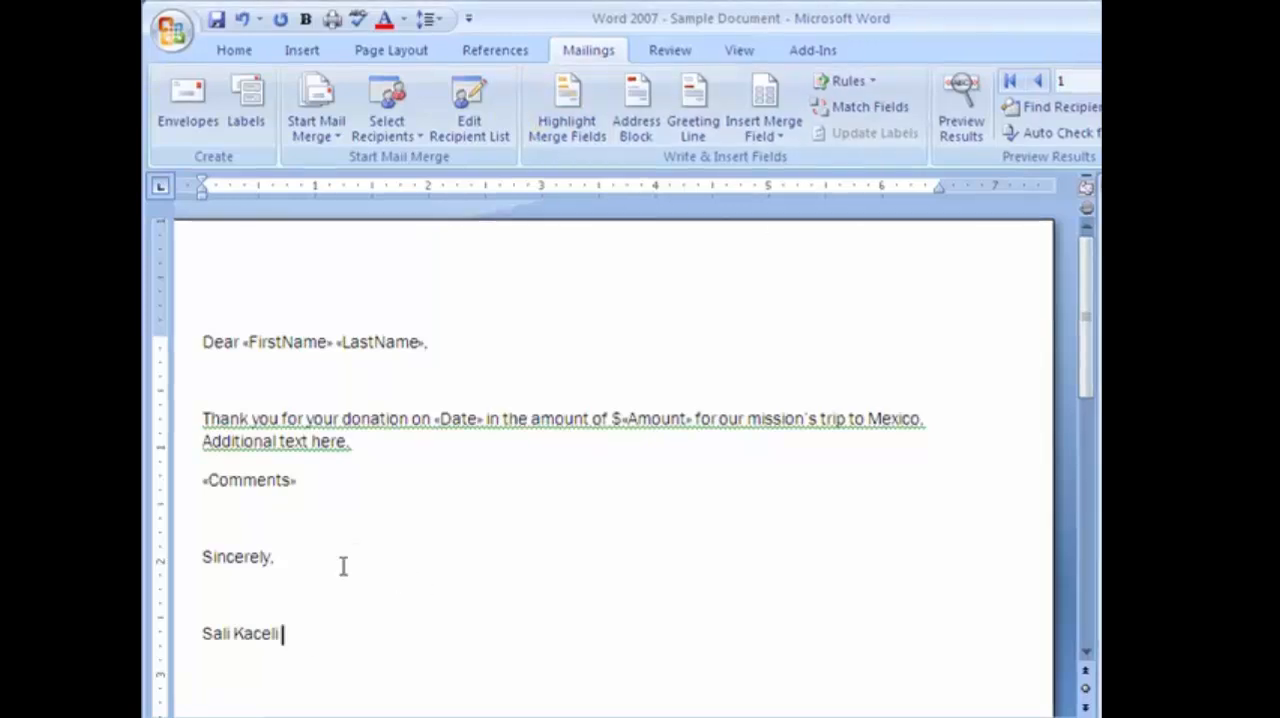
Make the dollar sign and Amount merge field bold in the letter's body.
{"action": "double_click", "coordinate": [690, 419]}
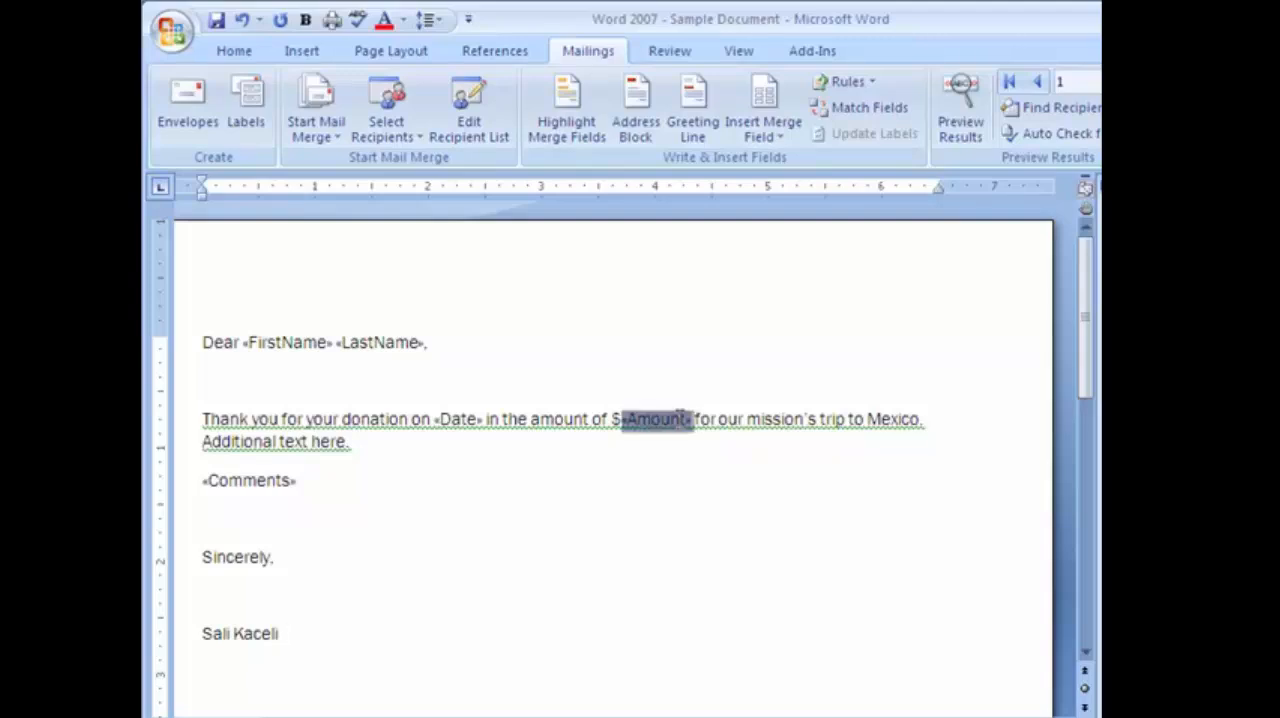
{"action": "left_click", "coordinate": [614, 419], "text": "shift"}
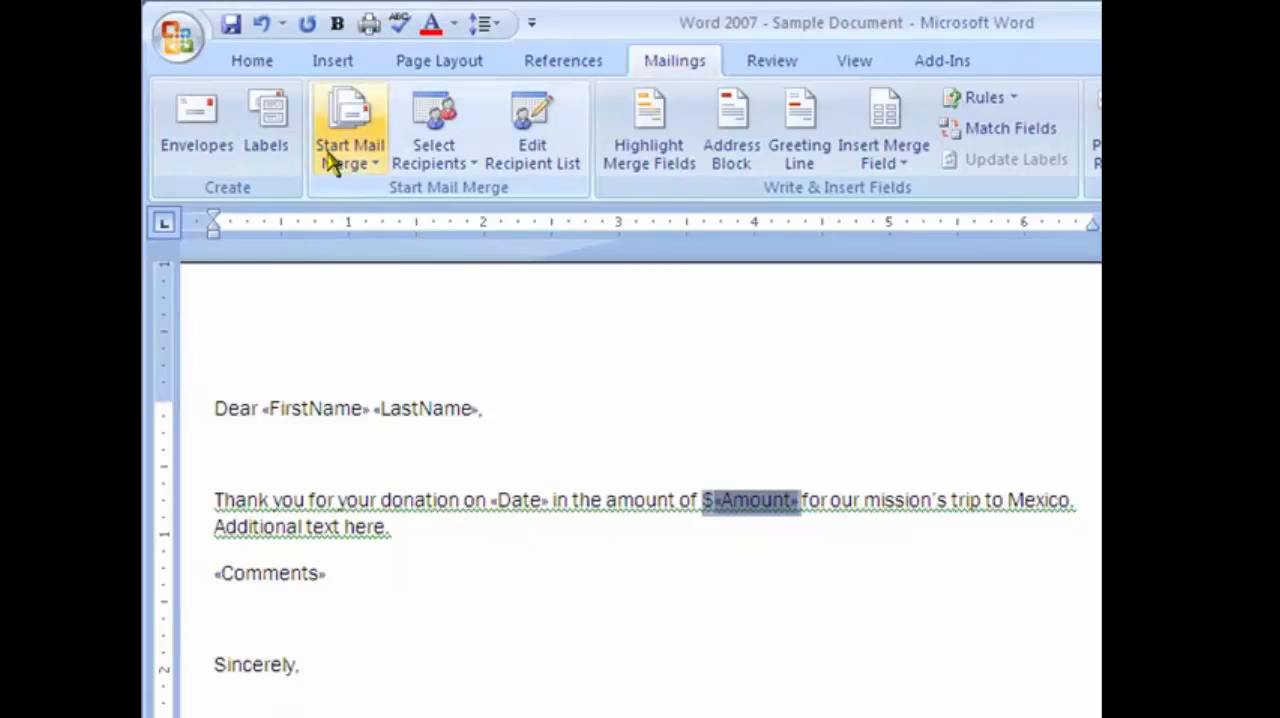
{"action": "left_click", "coordinate": [250, 64]}
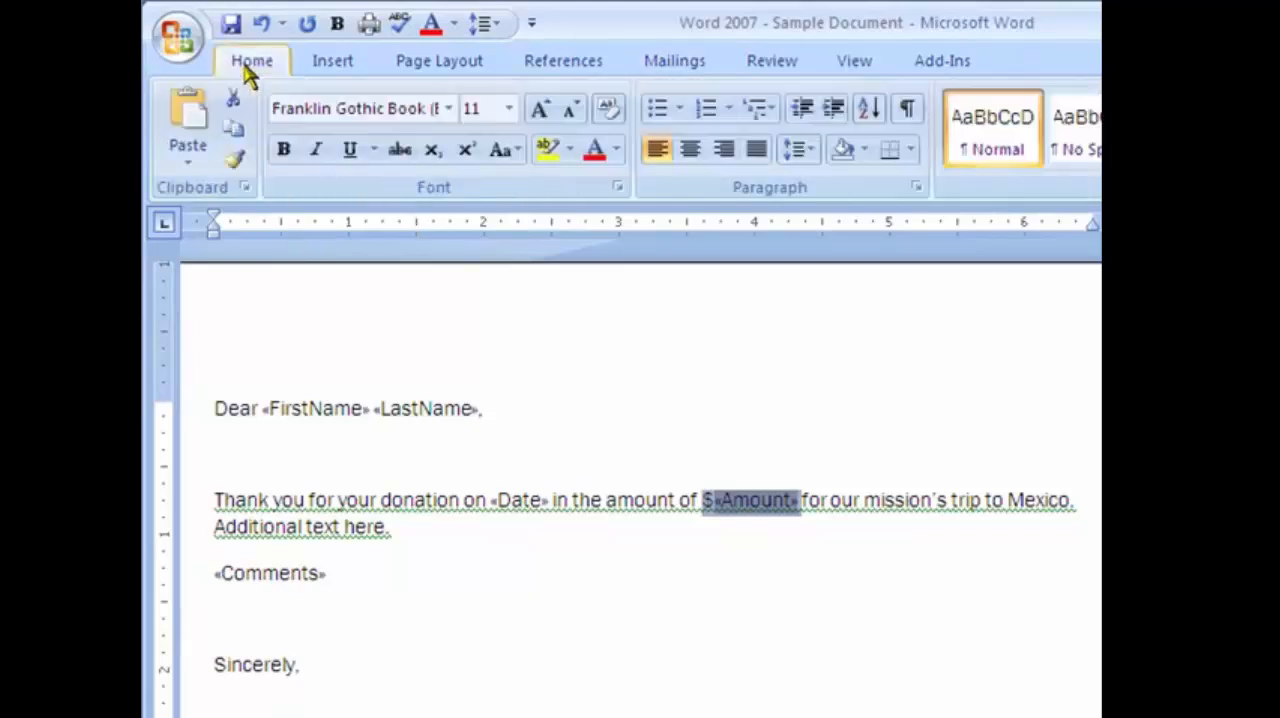
{"action": "left_click", "coordinate": [288, 152]}
{"action": "left_click", "coordinate": [636, 500]}
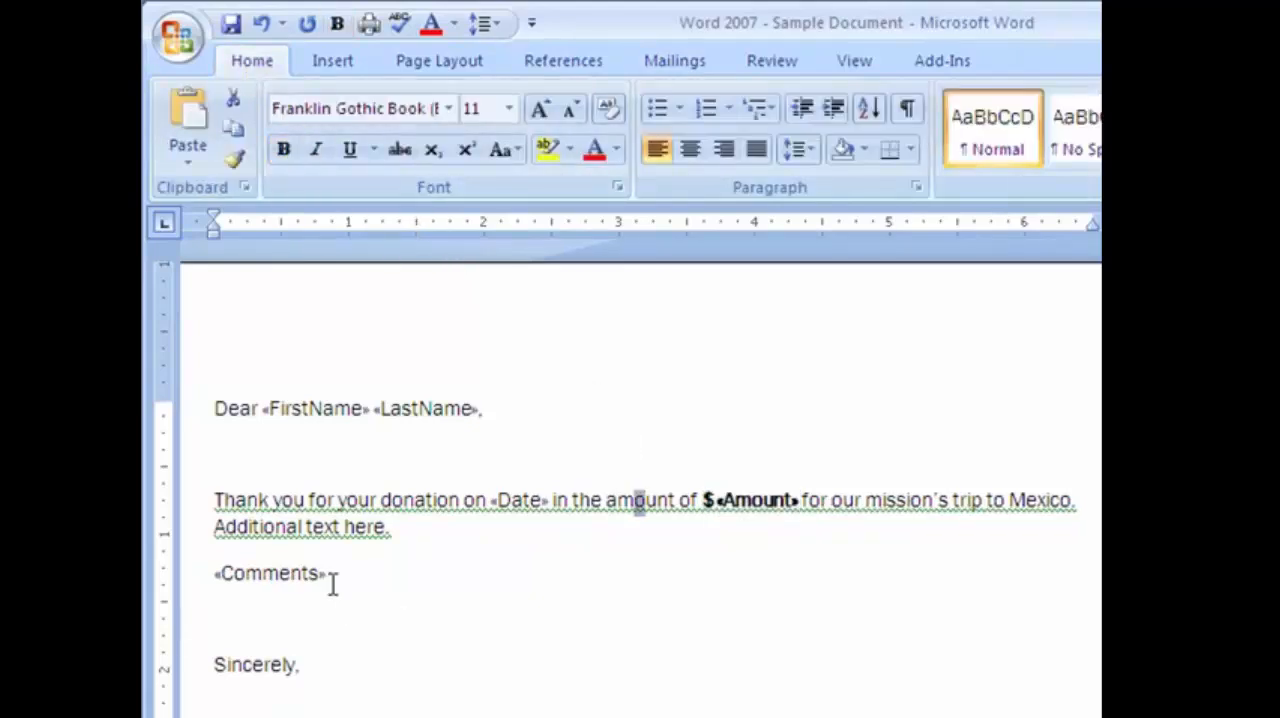
Make the Comments merge field bold.
{"action": "left_click_drag", "start_coordinate": [331, 577], "coordinate": [203, 580]}
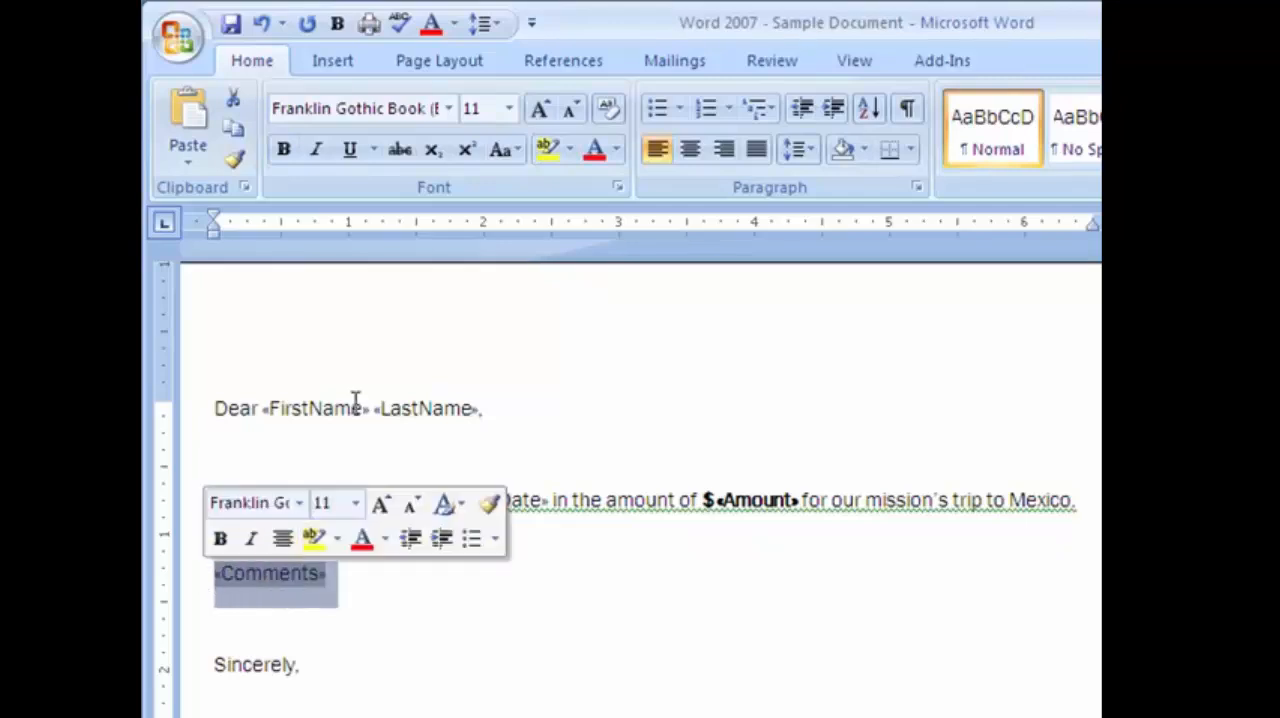
{"action": "left_click", "coordinate": [284, 149]}
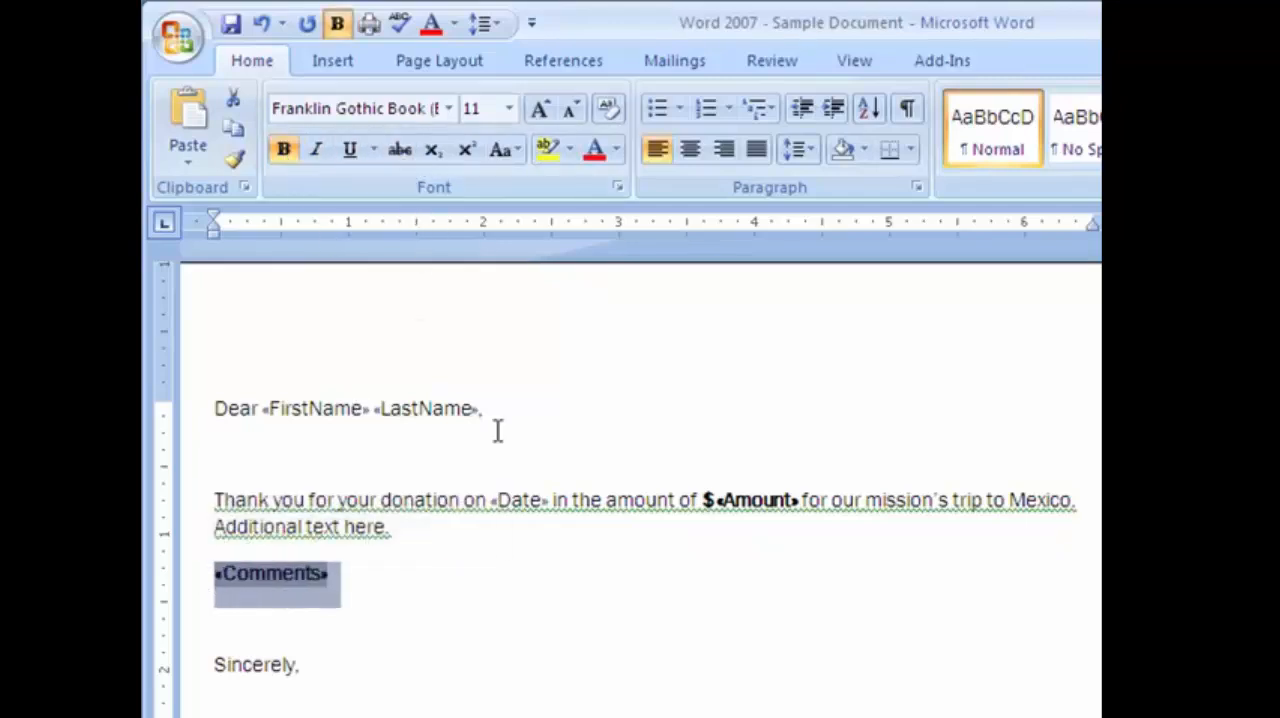
{"action": "left_click", "coordinate": [688, 582]}
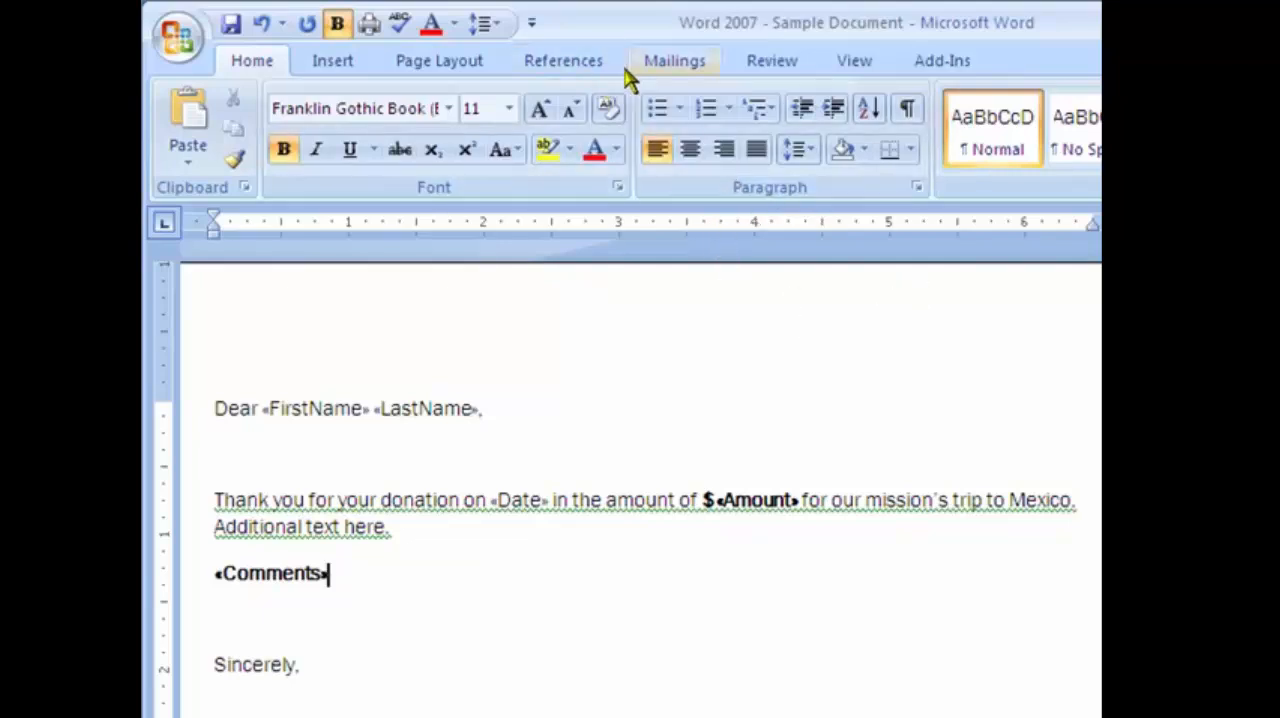
Save the letter with its merge fields.
{"action": "left_click", "coordinate": [672, 62]}
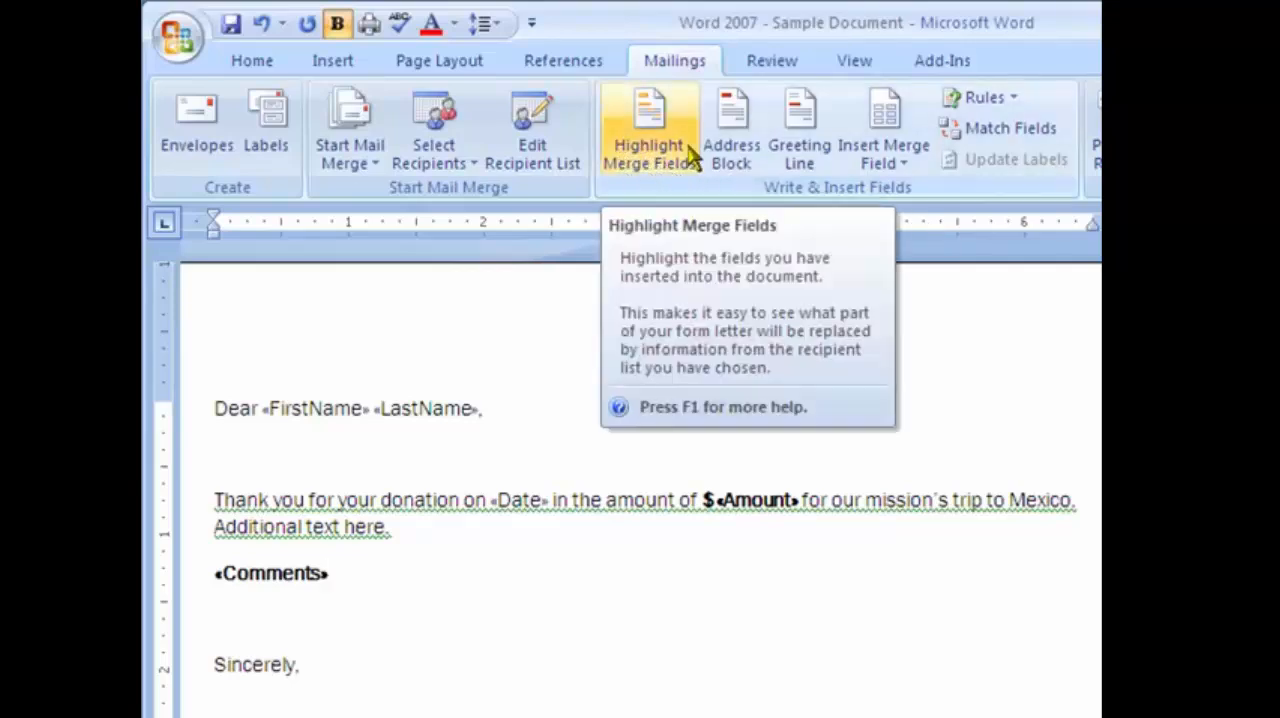
{"action": "left_click", "coordinate": [446, 527]}
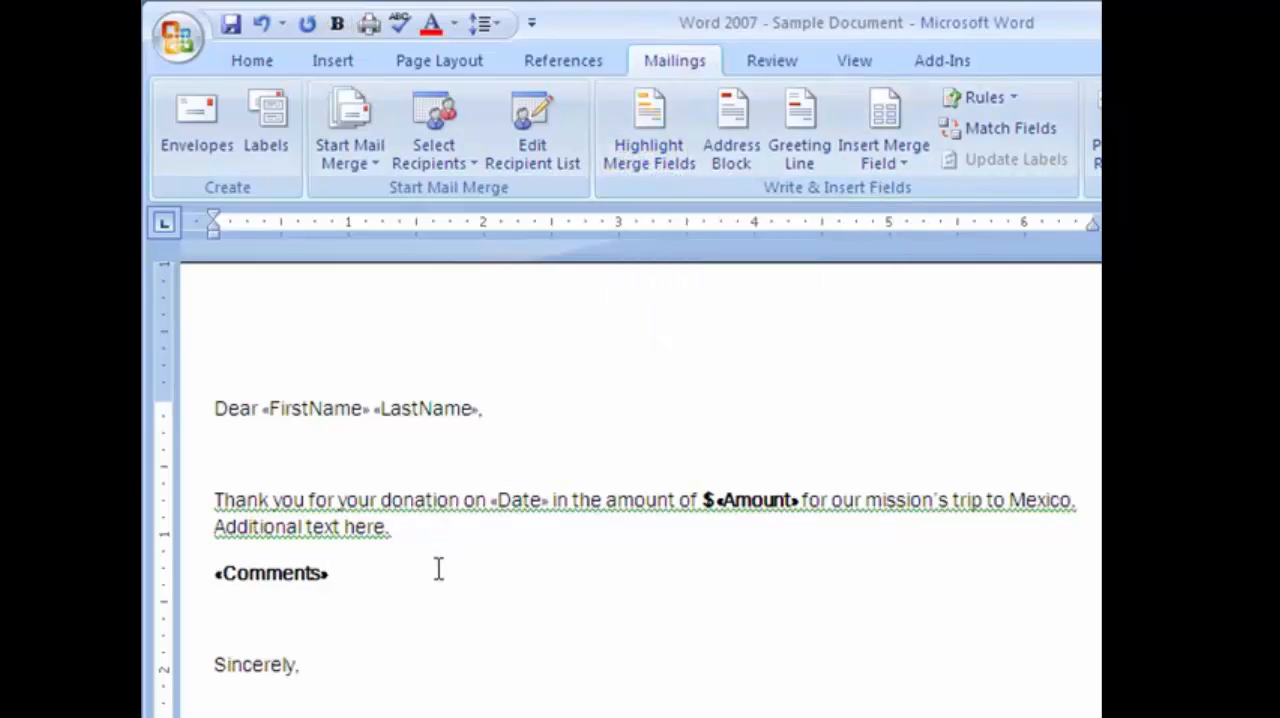
{"action": "left_click", "coordinate": [231, 25]}
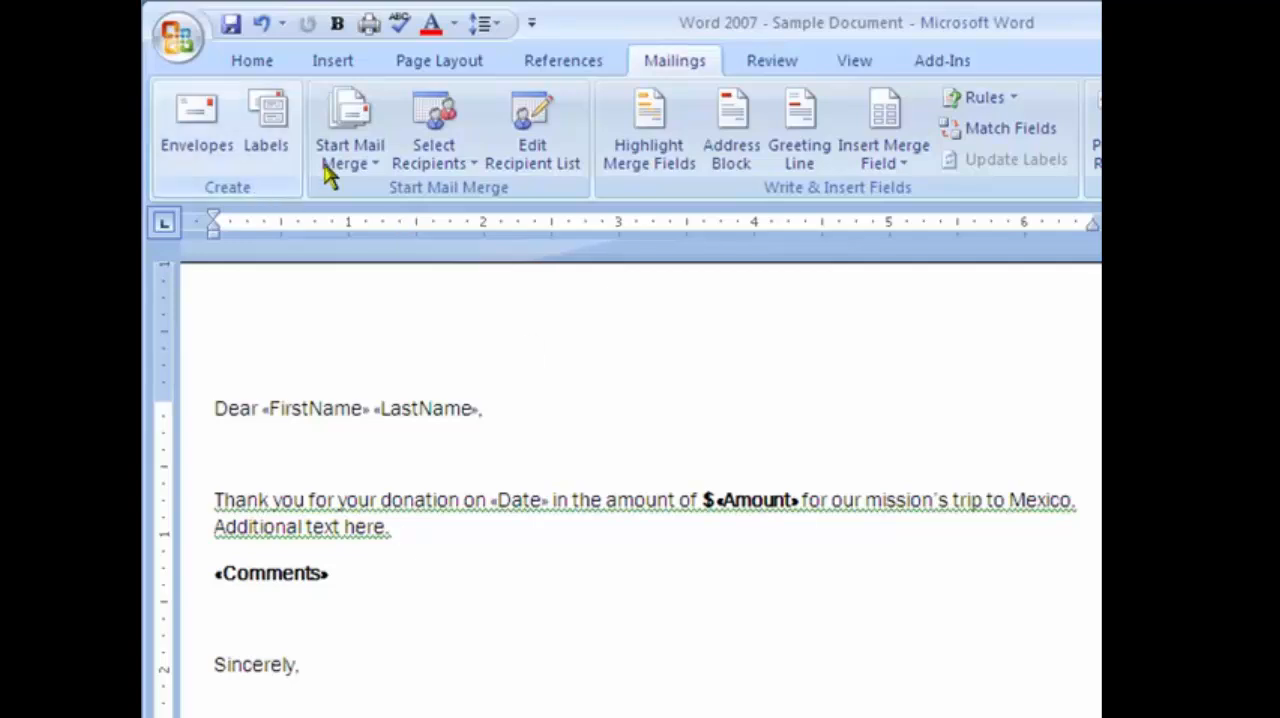
{"action": "left_click", "coordinate": [180, 36]}
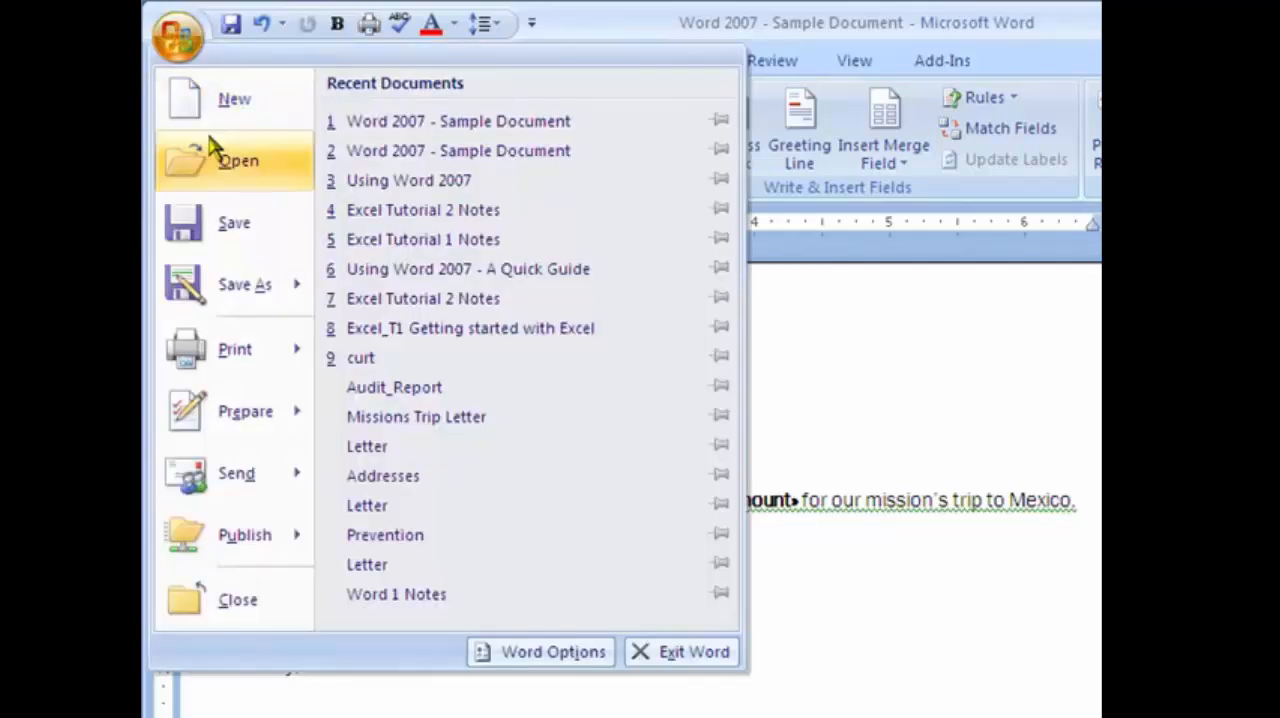
{"action": "left_click", "coordinate": [235, 226]}
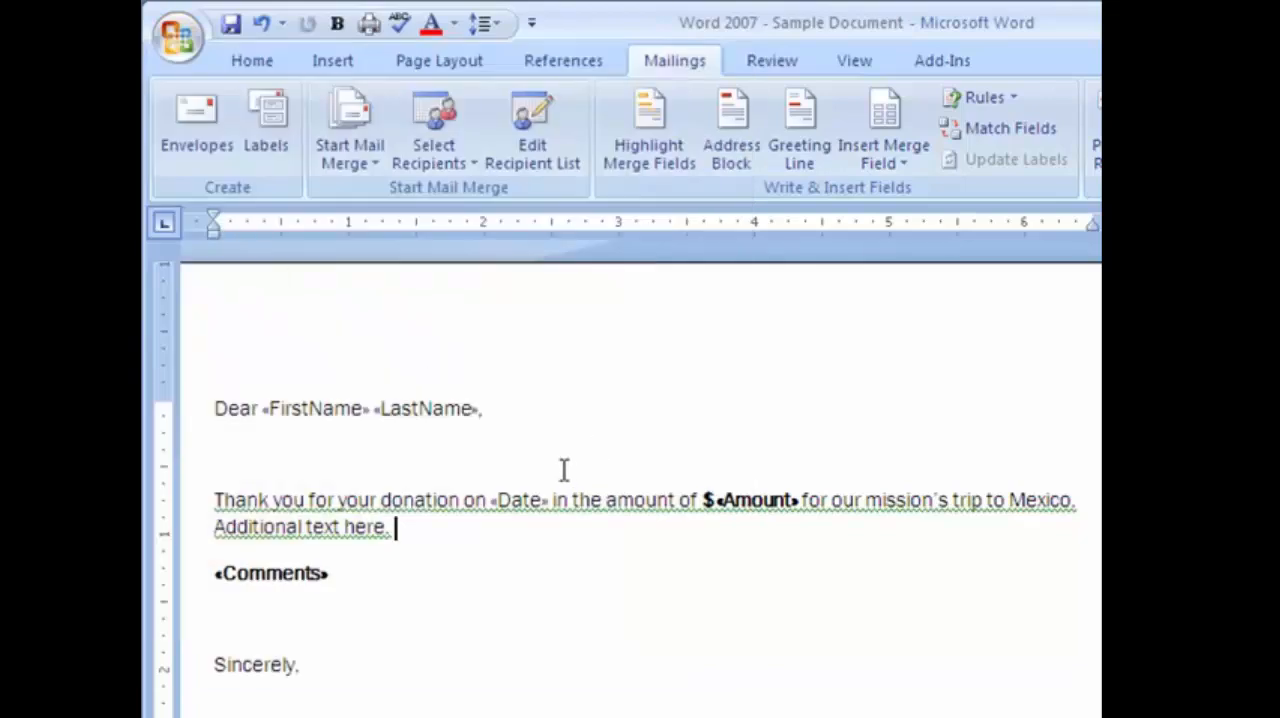
{"action": "left_click", "coordinate": [694, 570]}
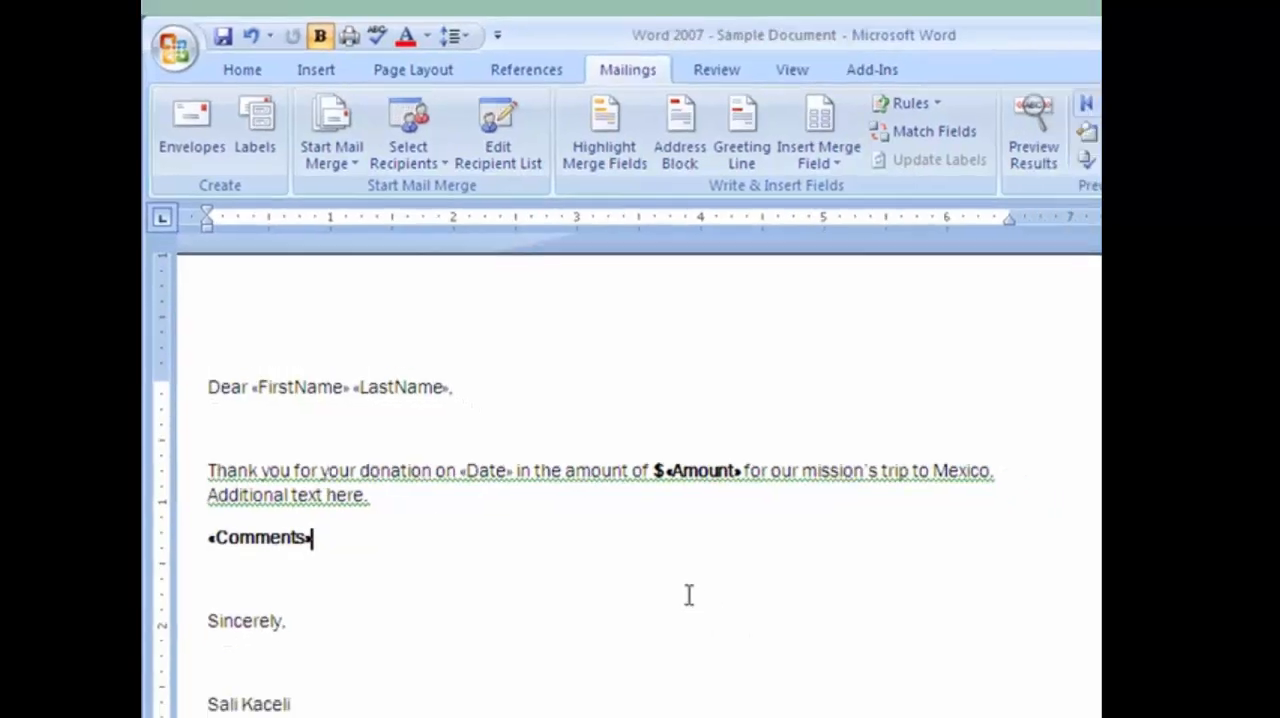
{"action": "left_click", "coordinate": [688, 595]}
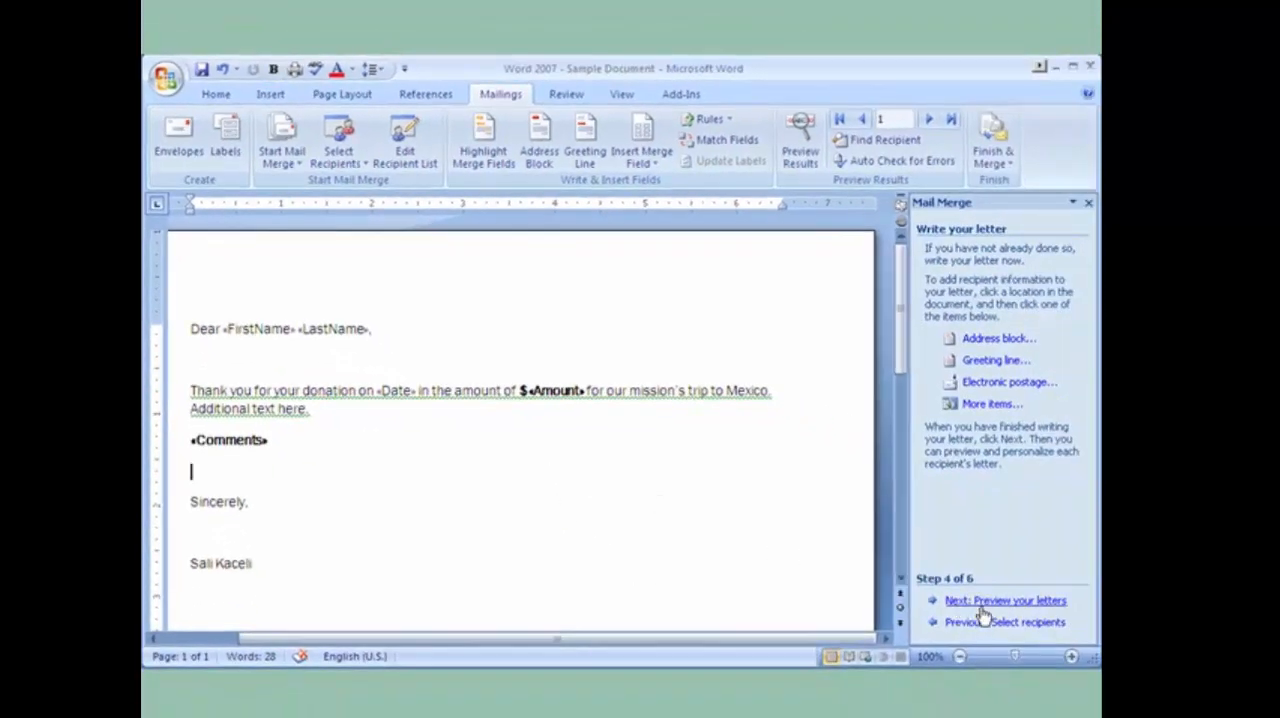
Advance the mail merge to previewing the letters and page through the merged letters up to recipient 8.
{"action": "left_click", "coordinate": [982, 605]}
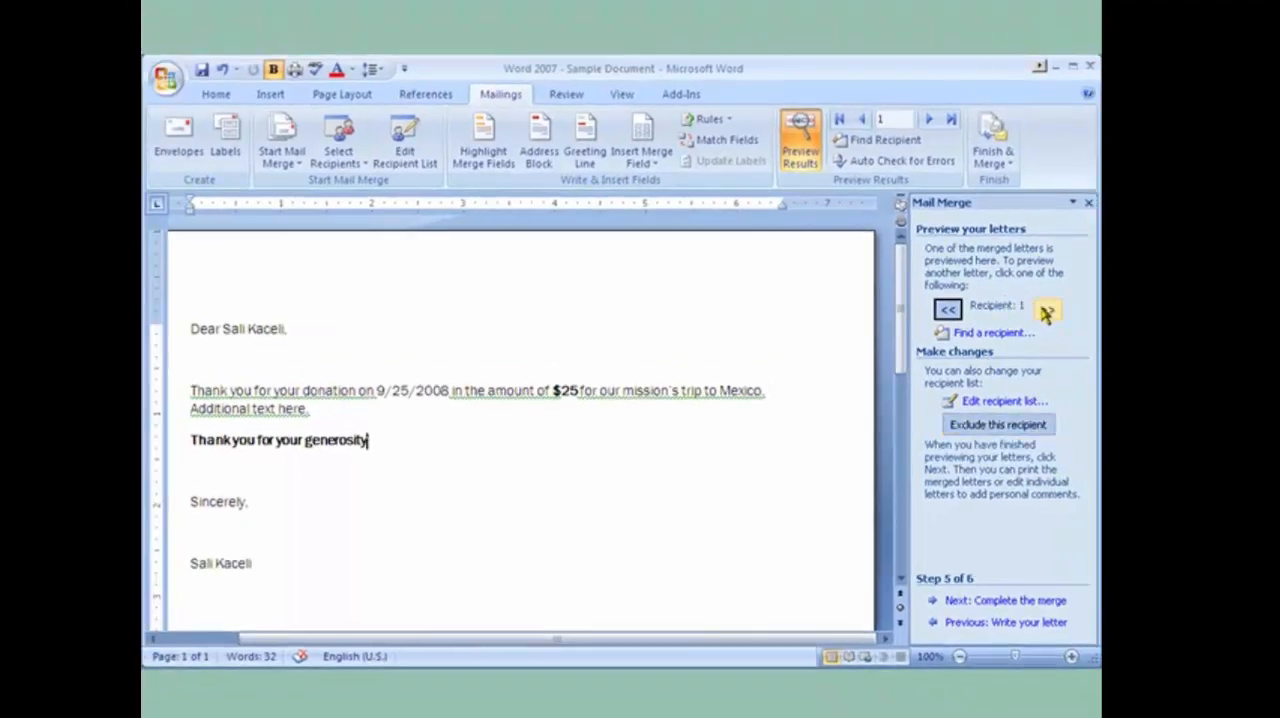
{"action": "left_click", "coordinate": [1042, 309]}
{"action": "left_click", "coordinate": [1042, 309]}
{"action": "left_click", "coordinate": [1042, 310]}
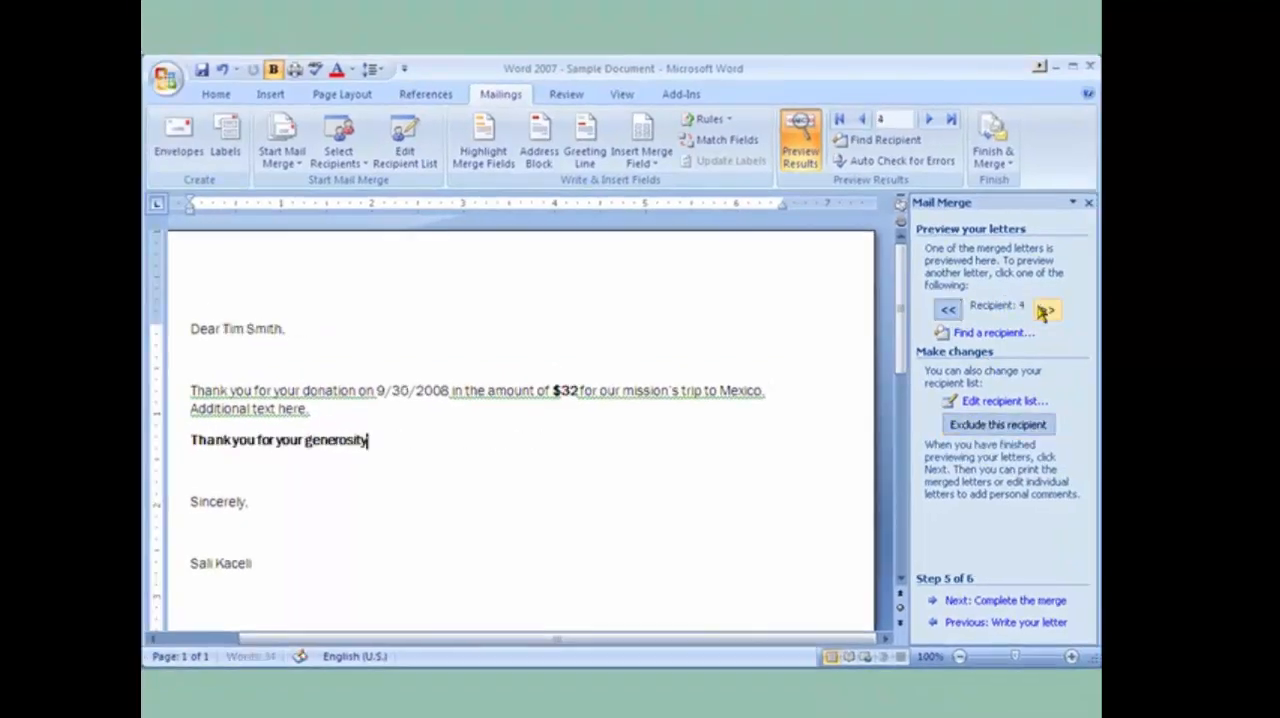
{"action": "left_click", "coordinate": [1042, 310]}
{"action": "left_click", "coordinate": [1042, 310]}
{"action": "left_click", "coordinate": [1042, 310]}
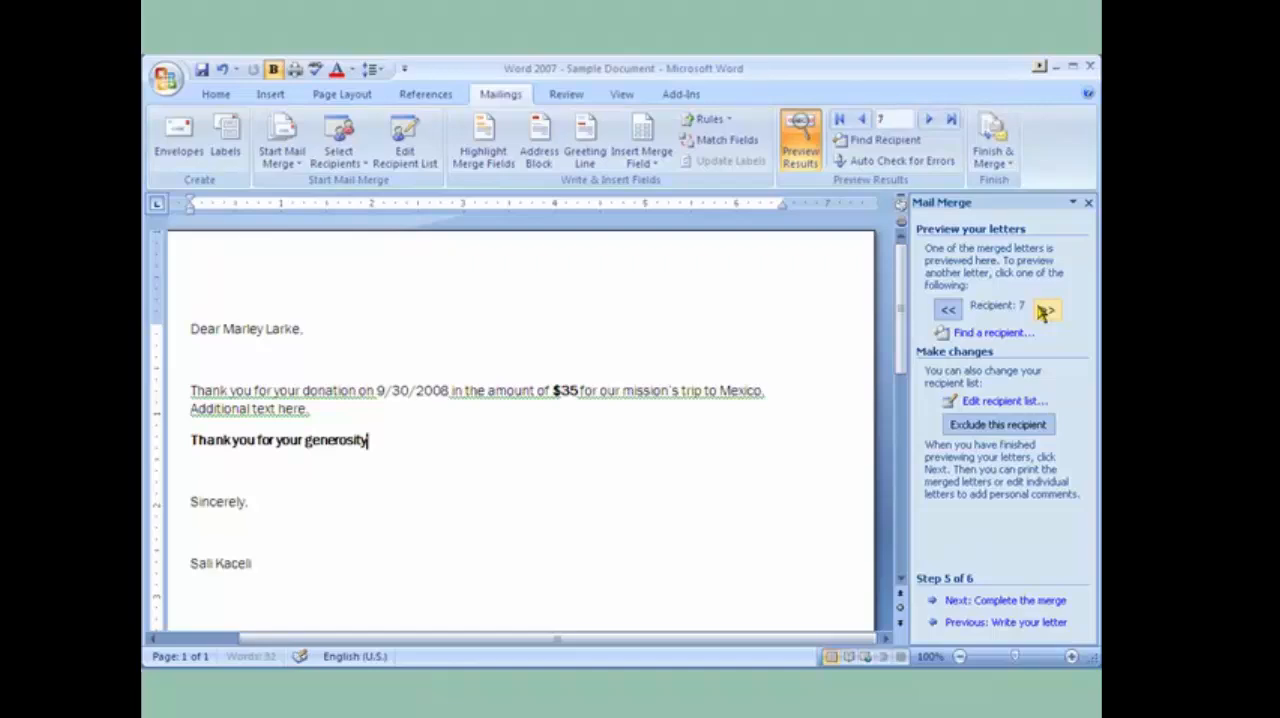
{"action": "left_click", "coordinate": [1043, 311]}
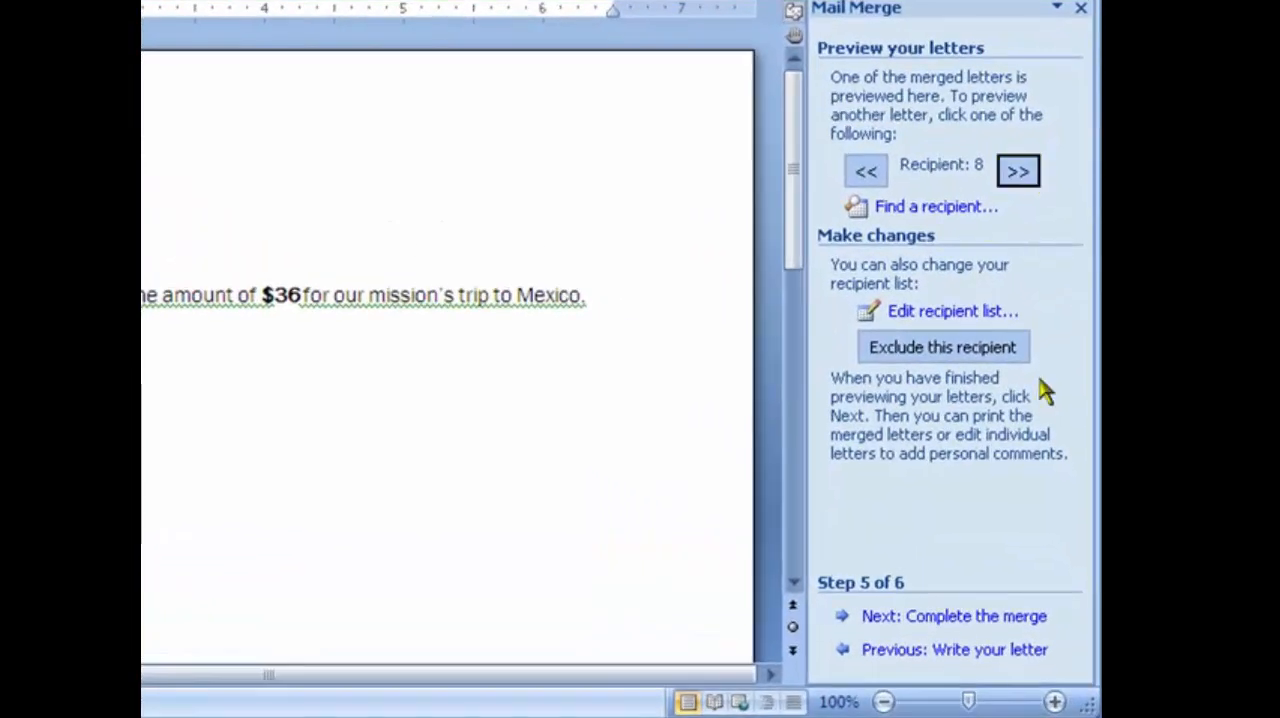
Advance the mail merge to its completion stage and merge all records into a new document of individual letters.
{"action": "left_click", "coordinate": [983, 622]}
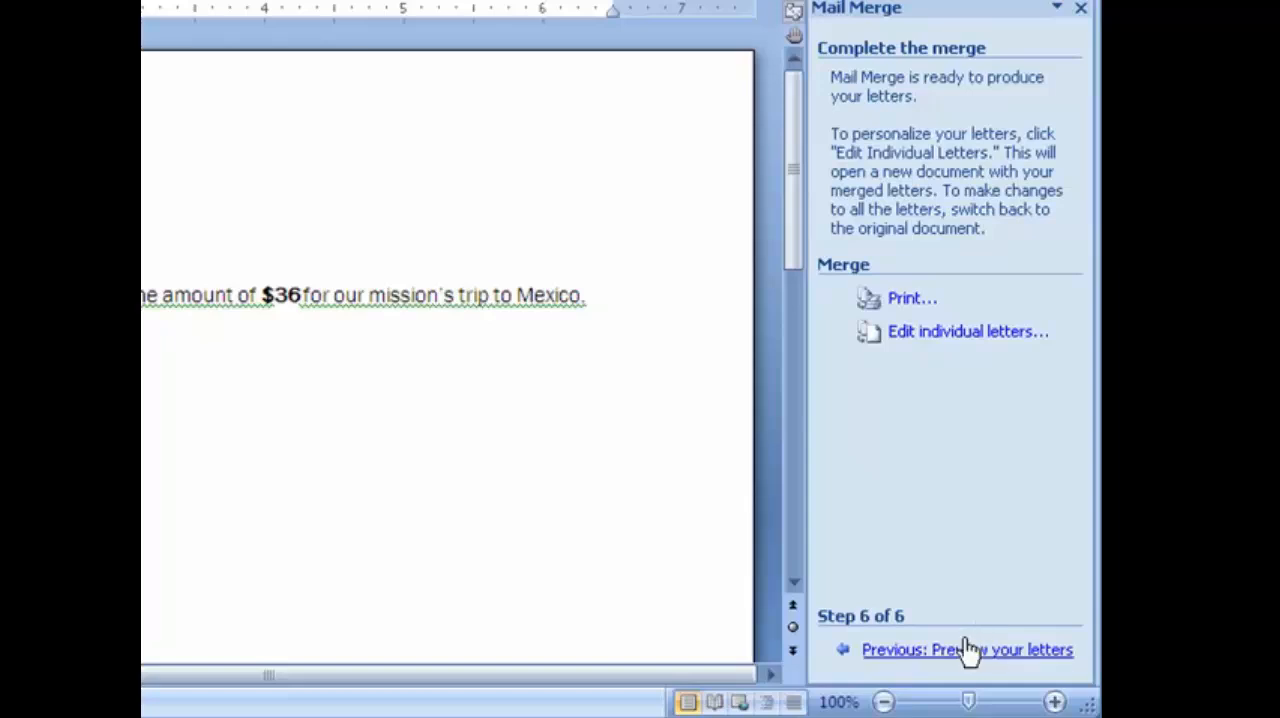
{"action": "left_click", "coordinate": [913, 336]}
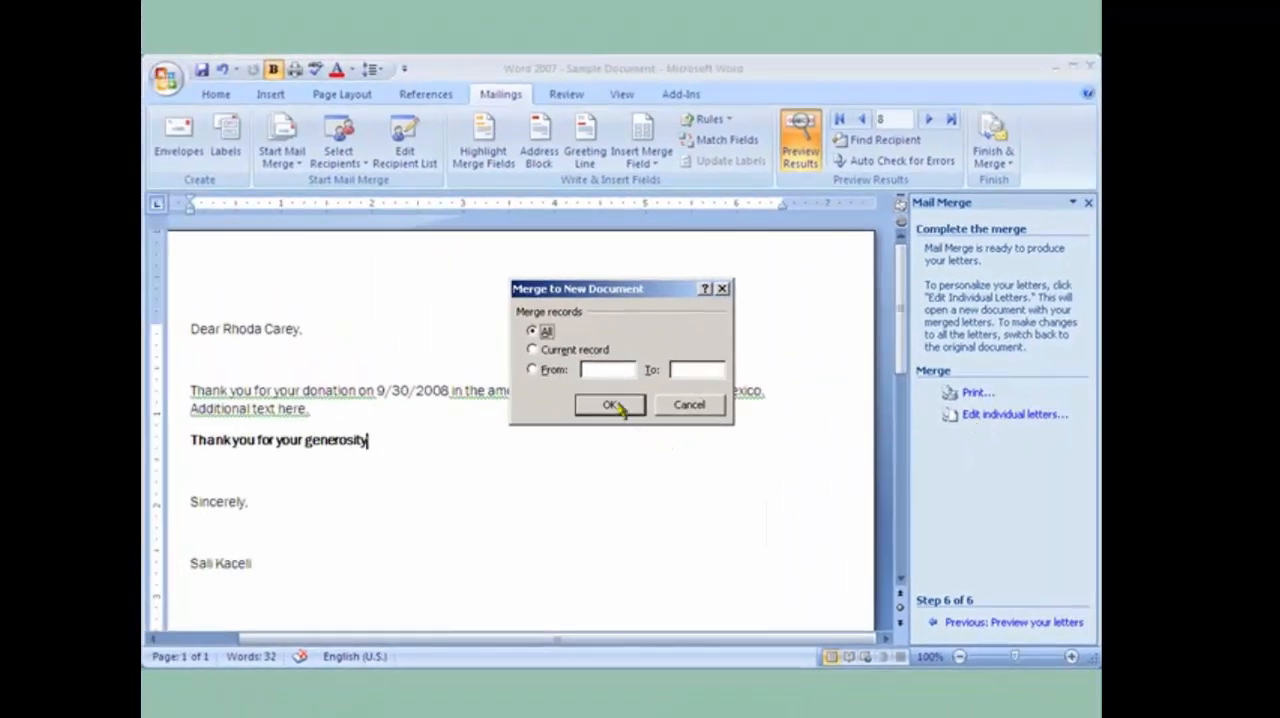
{"action": "left_click", "coordinate": [611, 405]}
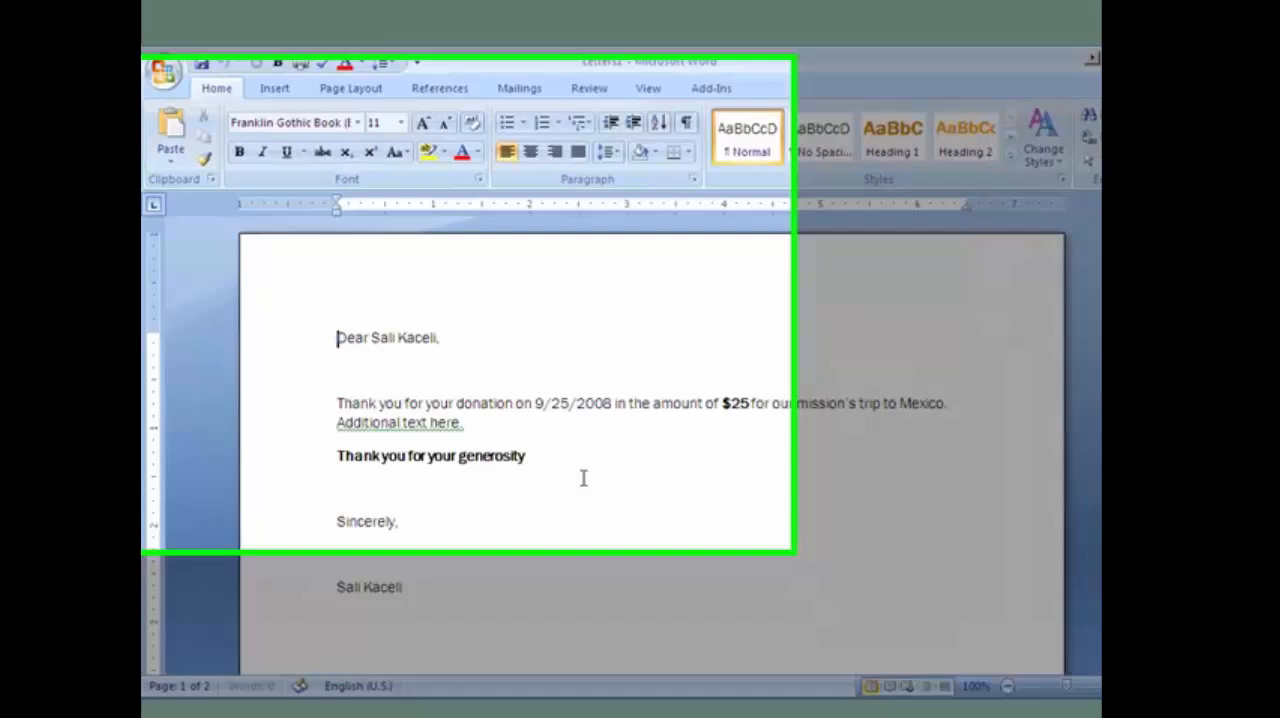
Look through the merged individual letters and close their document without saving.
{"action": "scroll", "coordinate": [583, 478], "scroll_direction": "down", "scroll_amount": 15}
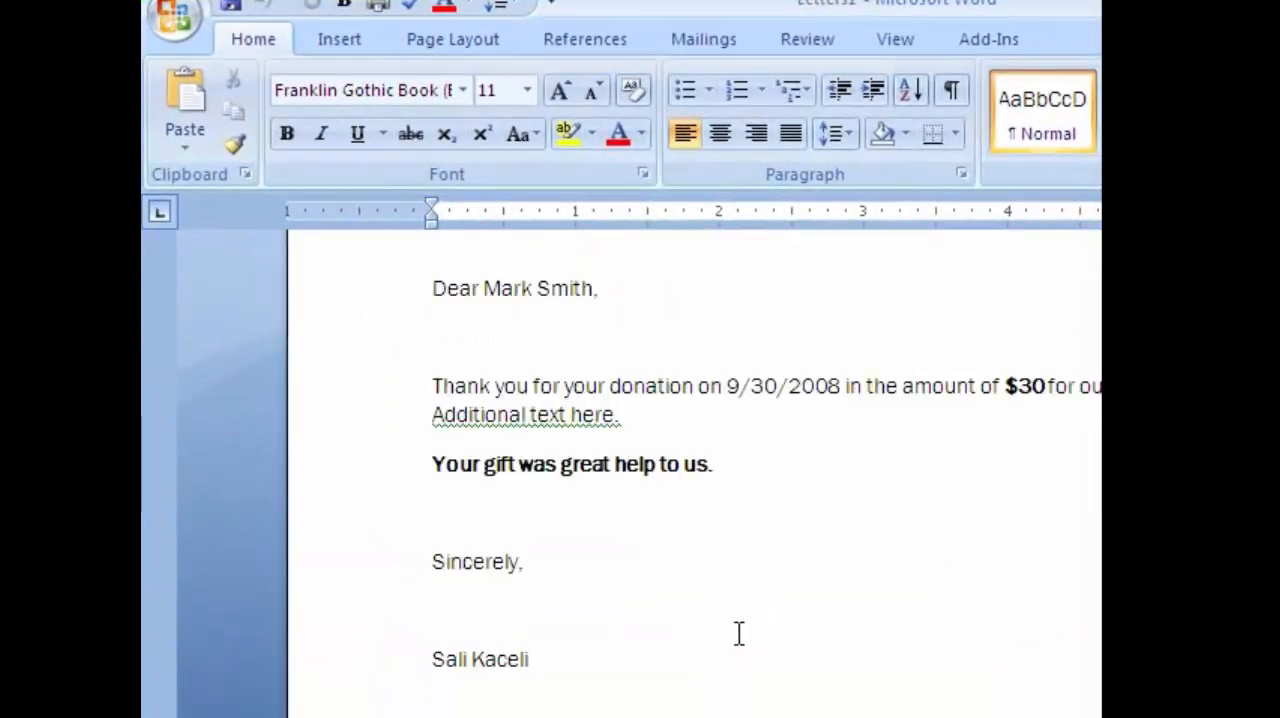
{"action": "scroll", "coordinate": [738, 633], "scroll_direction": "down", "scroll_amount": 15}
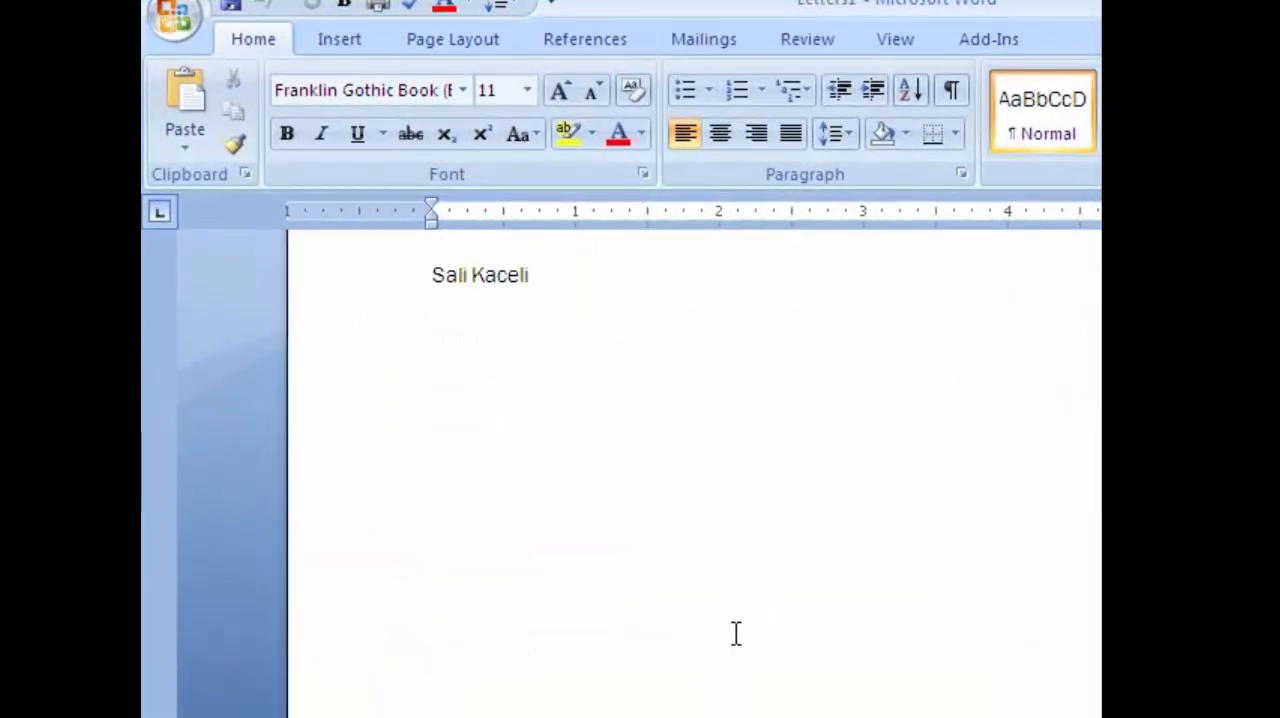
{"action": "scroll", "coordinate": [730, 622], "scroll_direction": "down", "scroll_amount": 20}
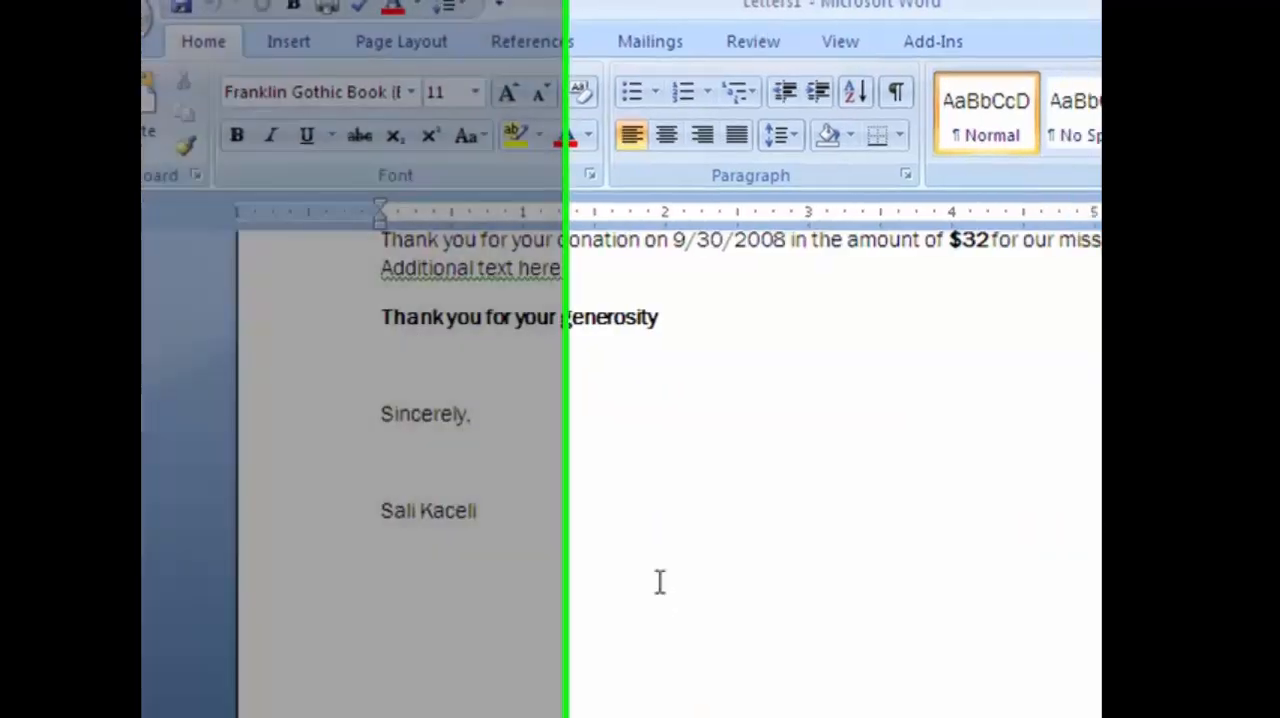
{"action": "scroll", "coordinate": [660, 582], "scroll_direction": "down", "scroll_amount": 5}
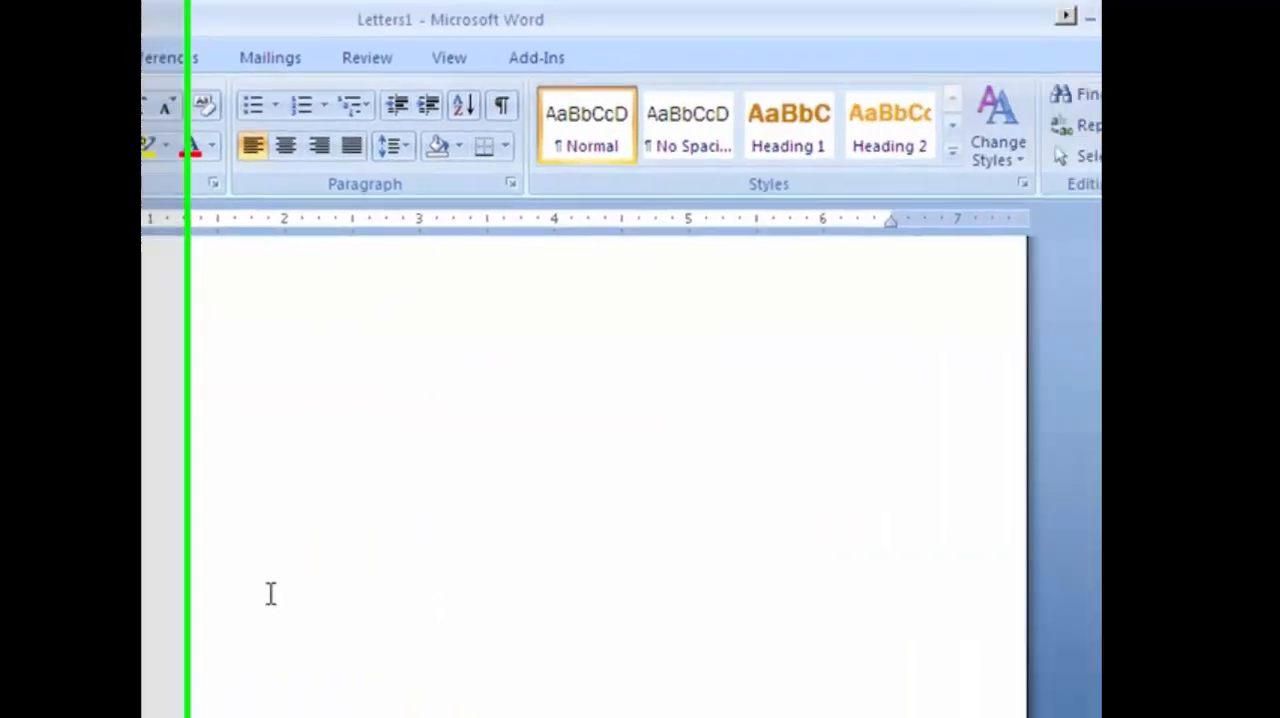
{"action": "scroll", "coordinate": [643, 611], "scroll_direction": "up", "scroll_amount": 10}
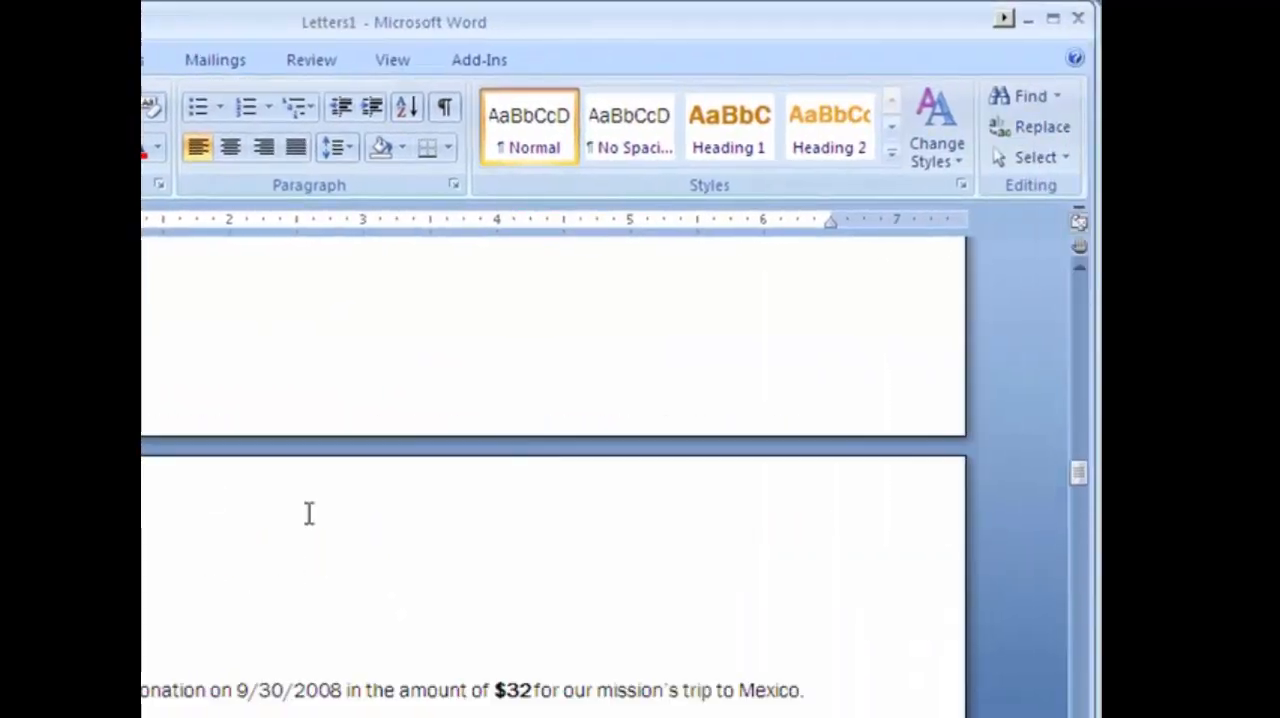
{"action": "scroll", "coordinate": [323, 500], "scroll_direction": "down", "scroll_amount": 10}
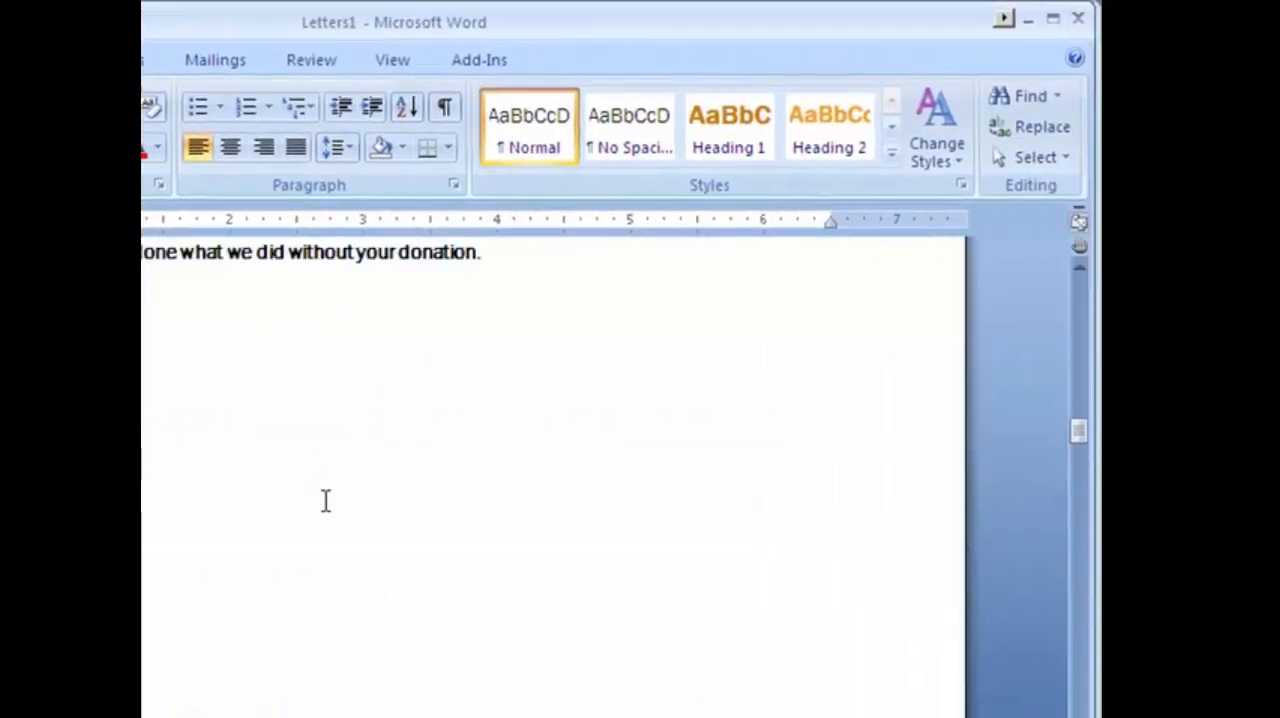
{"action": "scroll", "coordinate": [286, 503], "scroll_direction": "up", "scroll_amount": 15}
{"action": "scroll", "coordinate": [276, 257], "scroll_direction": "up", "scroll_amount": 5}
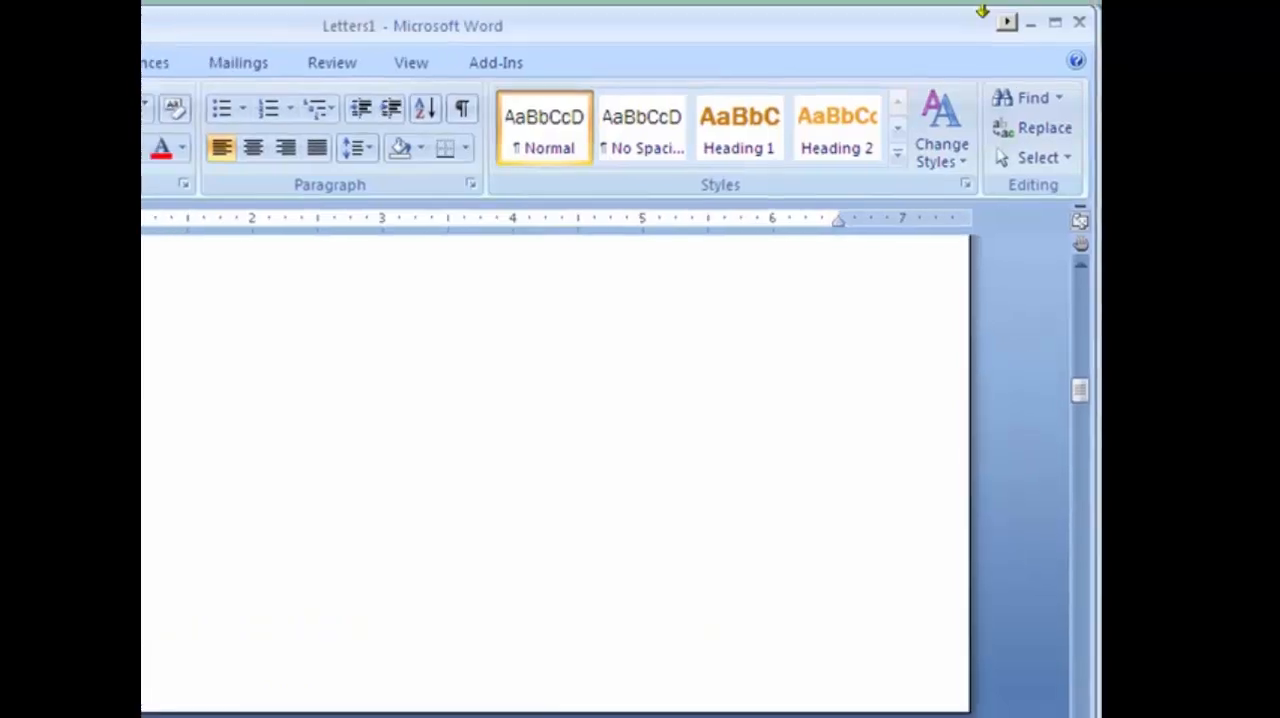
{"action": "left_click", "coordinate": [1078, 18]}
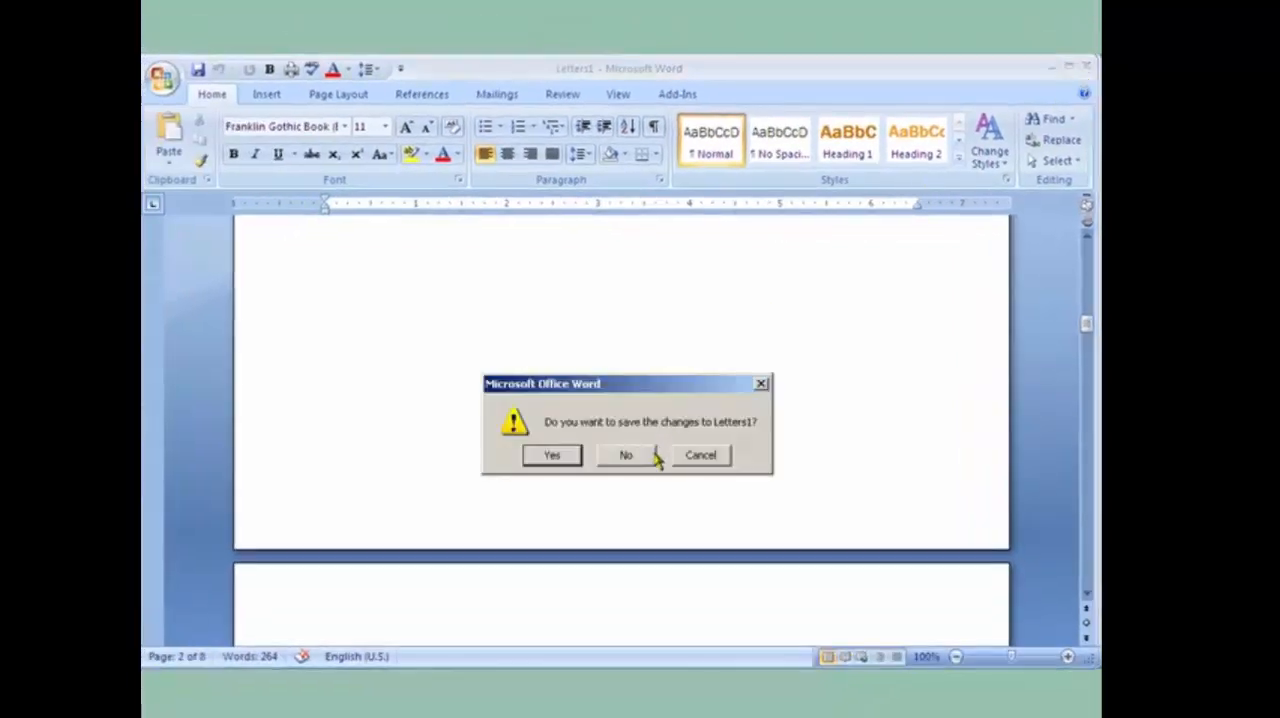
{"action": "left_click", "coordinate": [626, 455]}
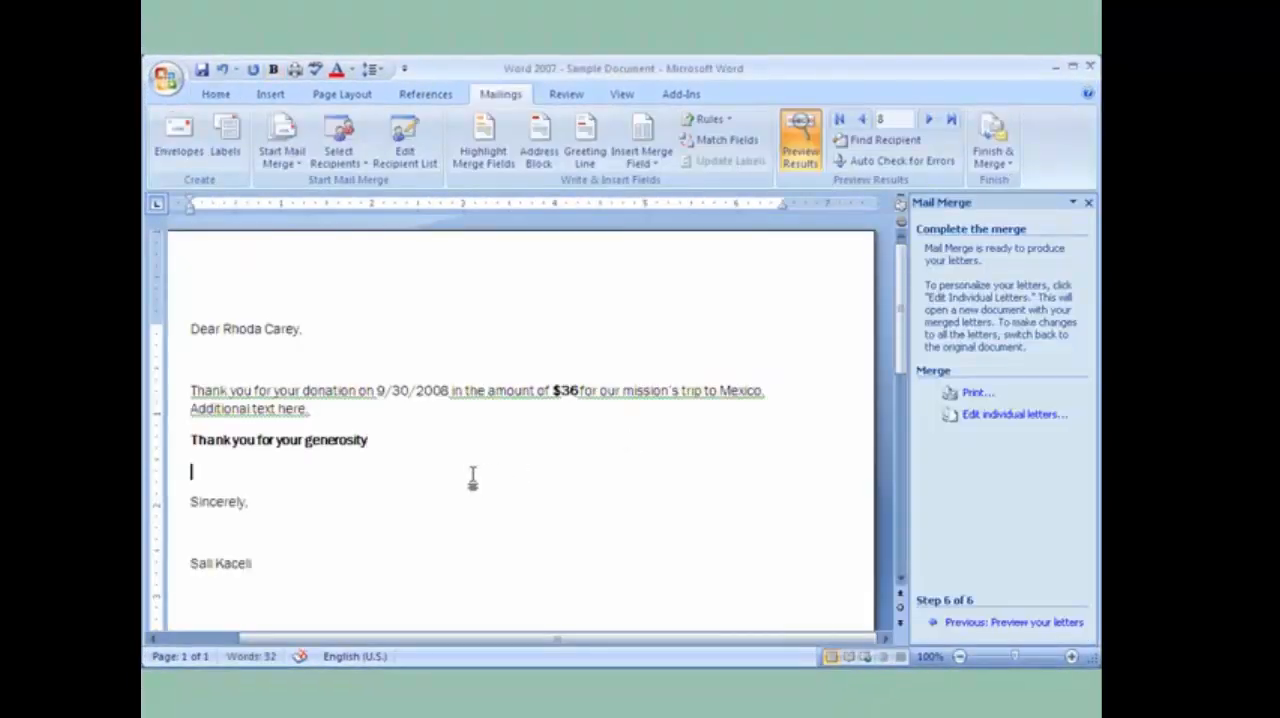
Return the merge to the letter-writing stage and insert a clip art of a car trip below the Comments field, searching for "trip".
{"action": "left_click", "coordinate": [311, 478]}
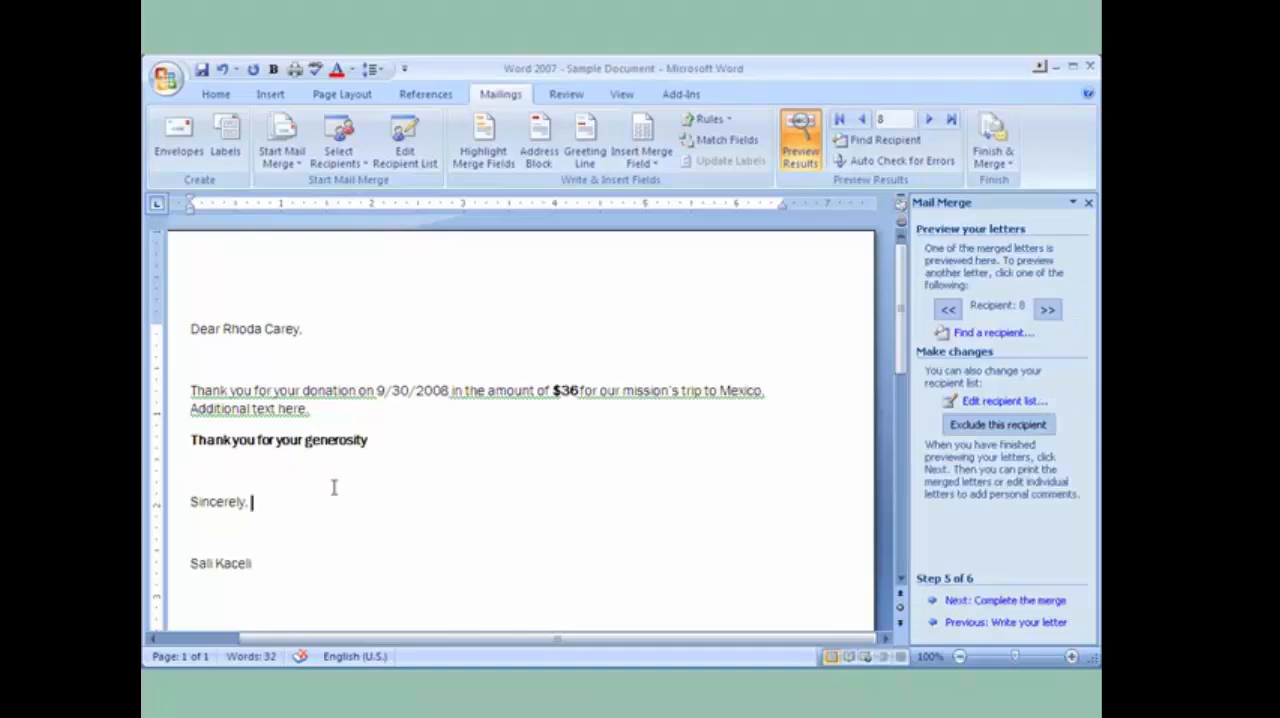
{"action": "left_click", "coordinate": [955, 621]}
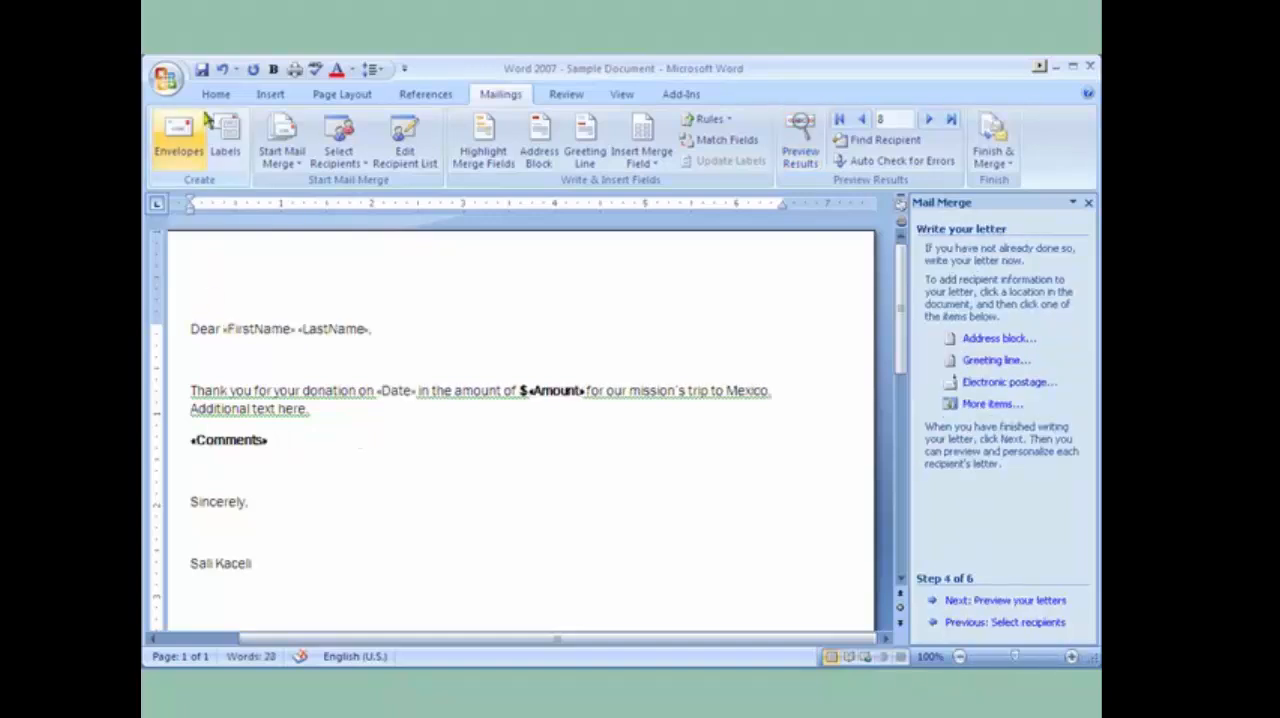
{"action": "left_click", "coordinate": [268, 95]}
{"action": "left_click", "coordinate": [359, 140]}
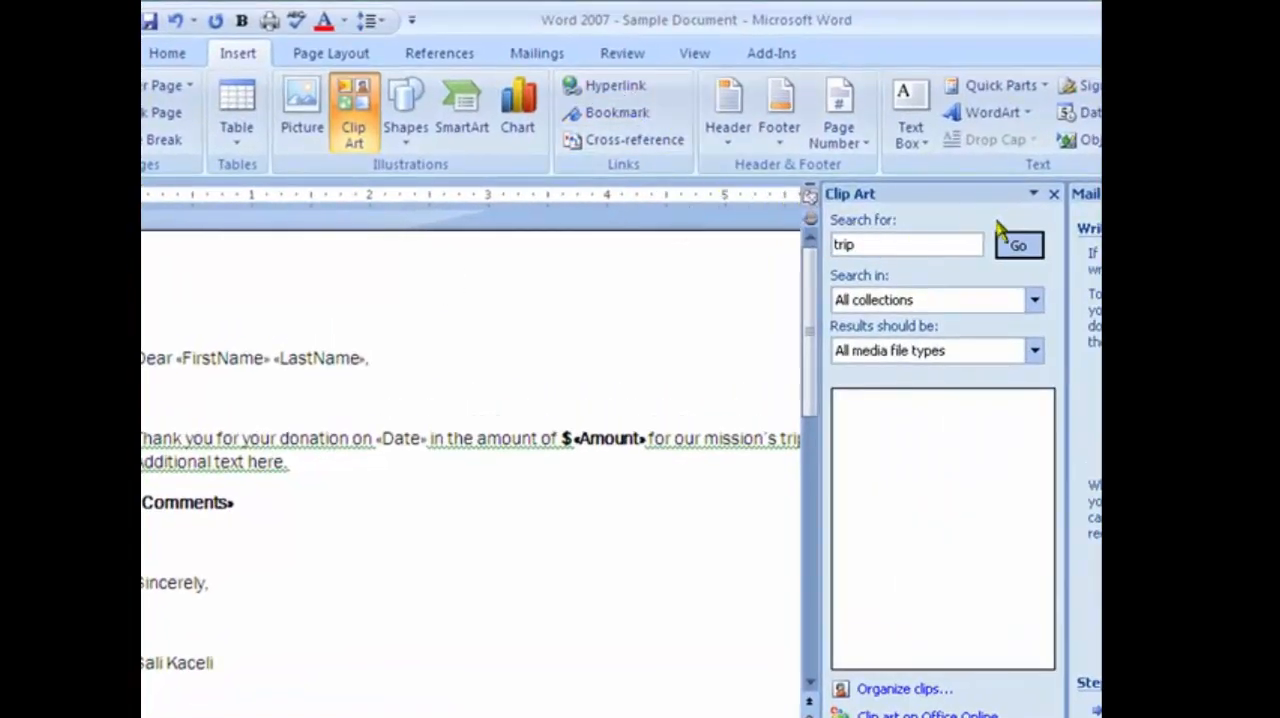
{"action": "left_click", "coordinate": [1018, 245]}
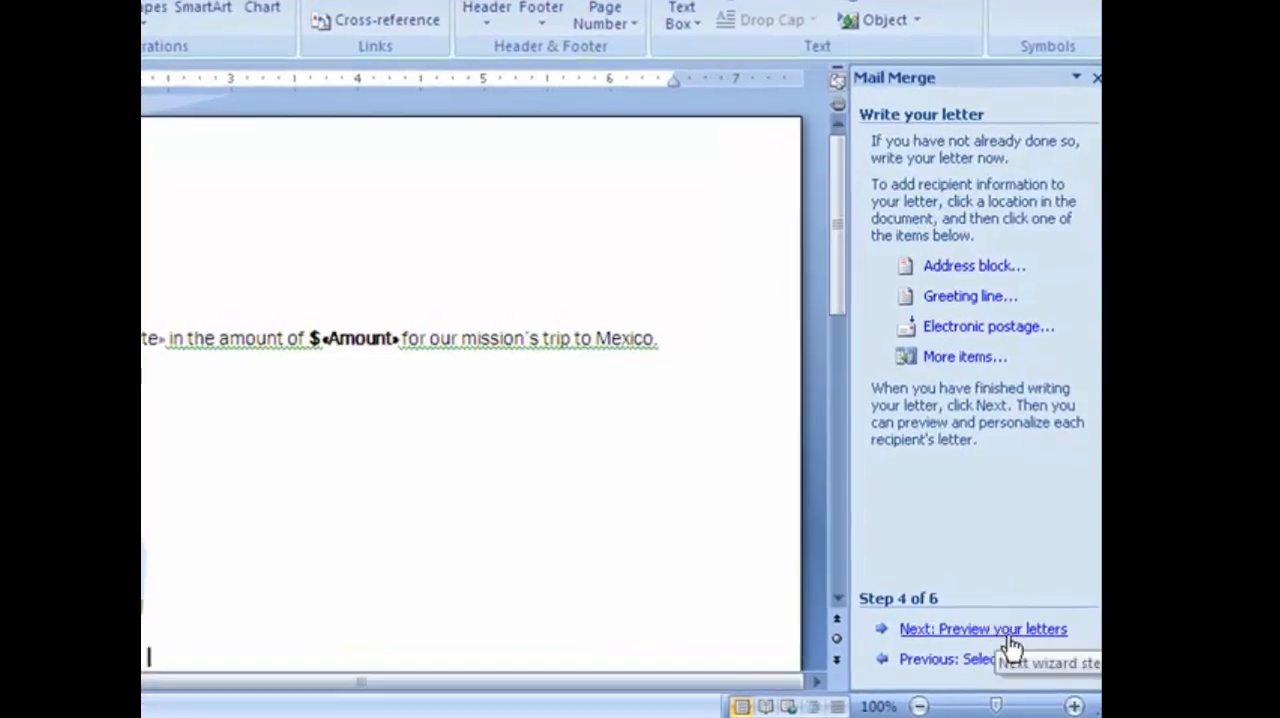
Complete the merge with the illustrated letter, sending all records to a new document, and look through the resulting letters.
{"action": "left_click", "coordinate": [1018, 632]}
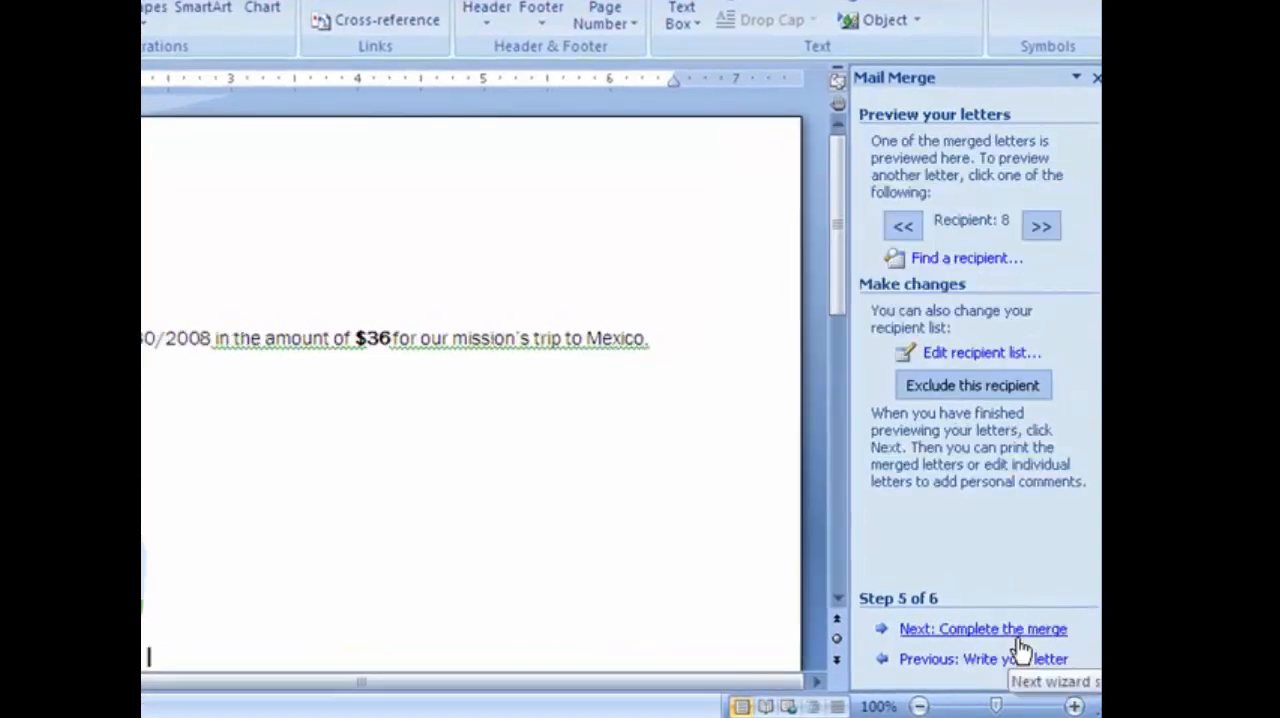
{"action": "left_click", "coordinate": [1019, 633]}
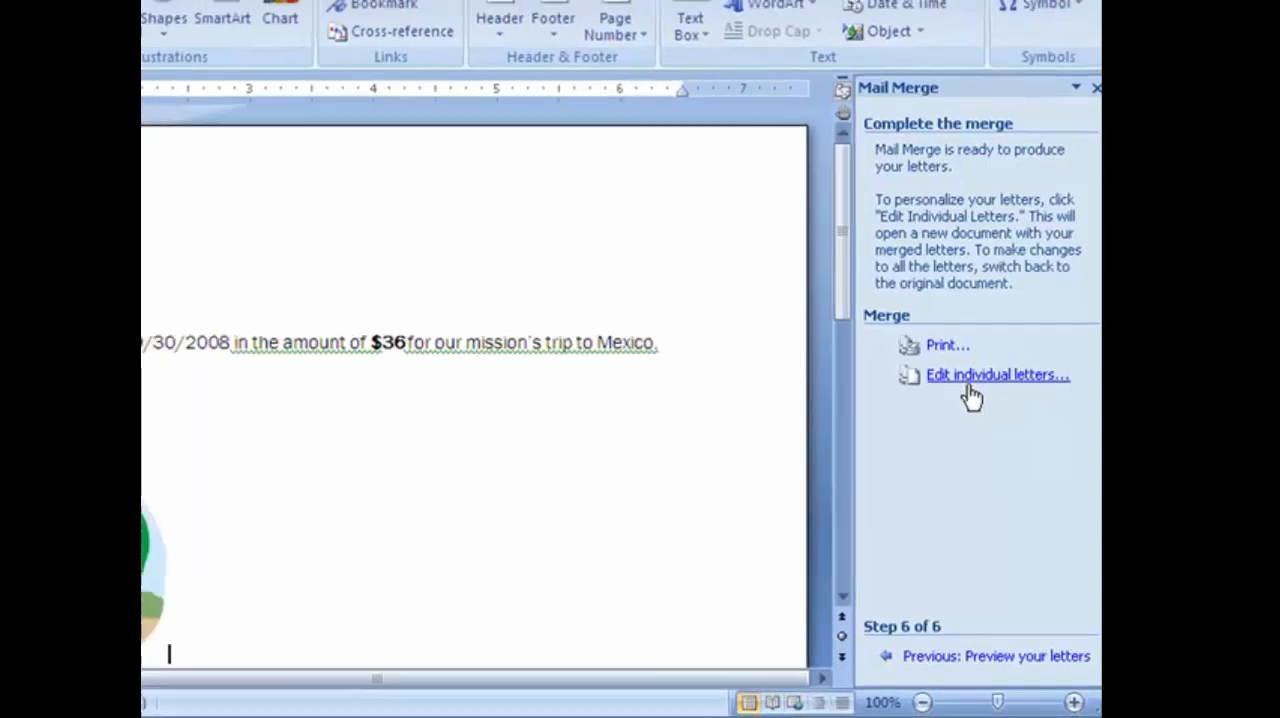
{"action": "left_click", "coordinate": [960, 374]}
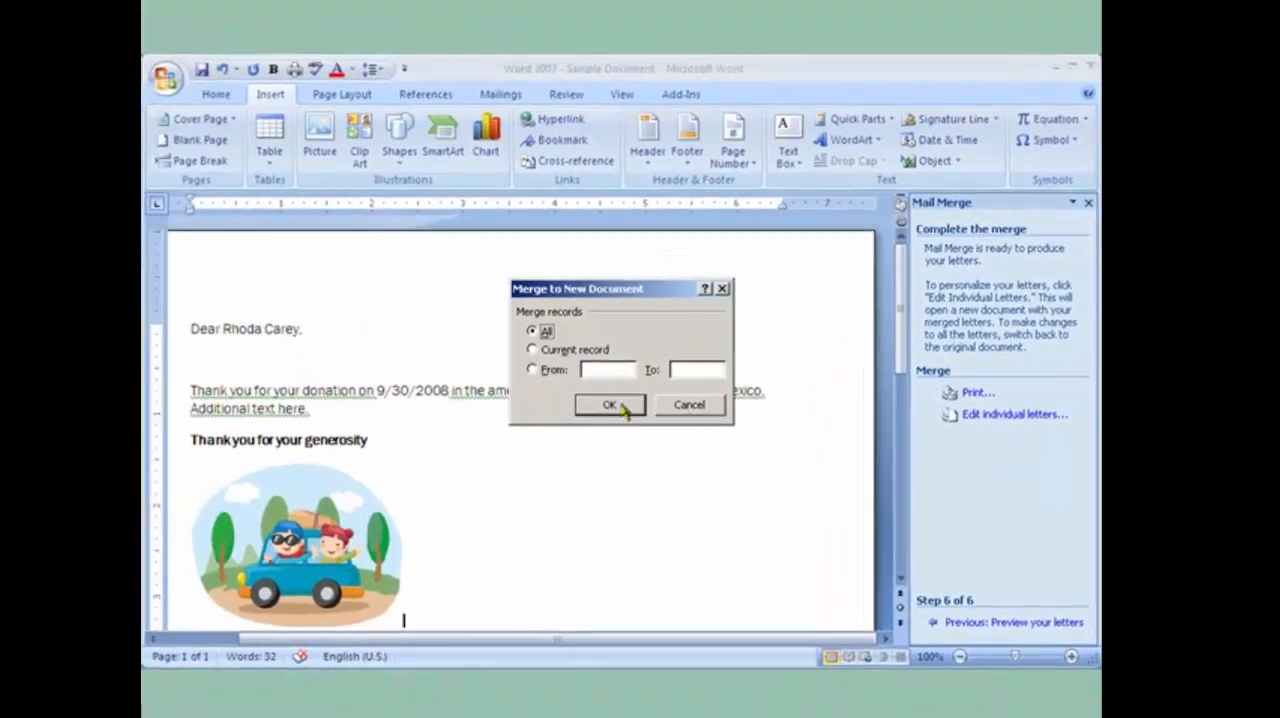
{"action": "left_click", "coordinate": [609, 405]}
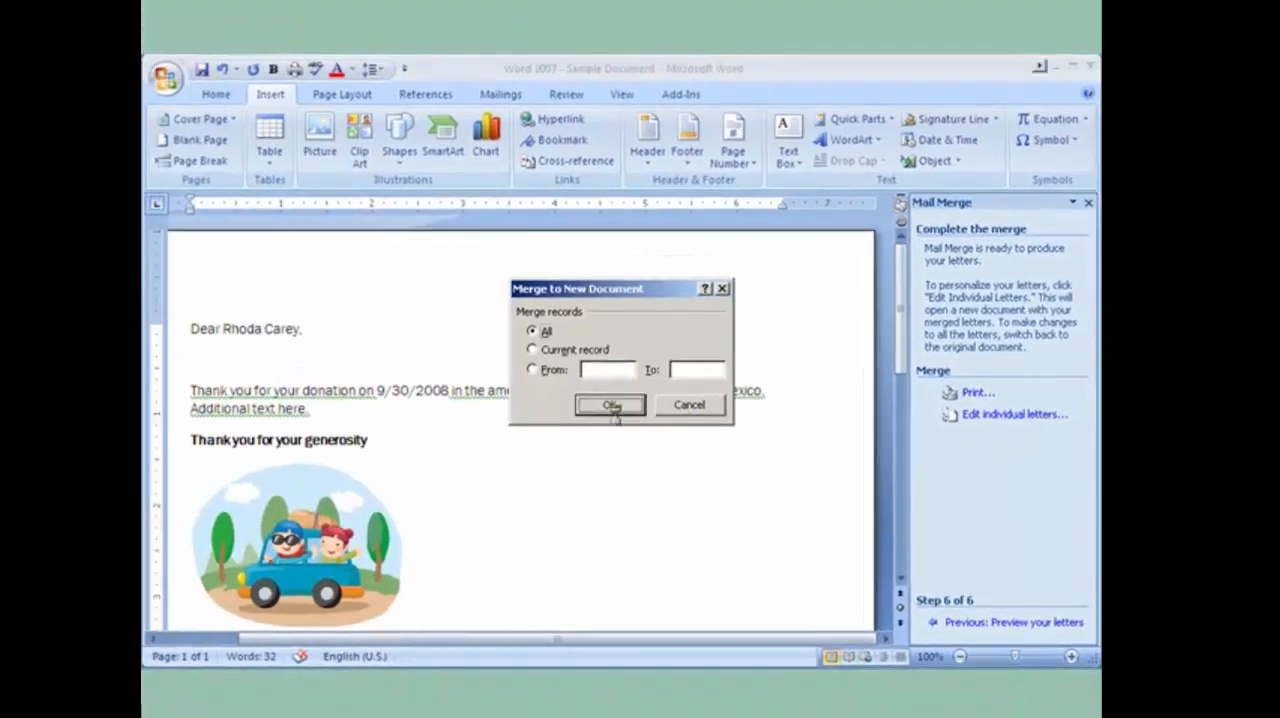
{"action": "scroll", "coordinate": [629, 536], "scroll_direction": "down", "scroll_amount": 3}
{"action": "scroll", "coordinate": [629, 536], "scroll_direction": "down", "scroll_amount": 15}
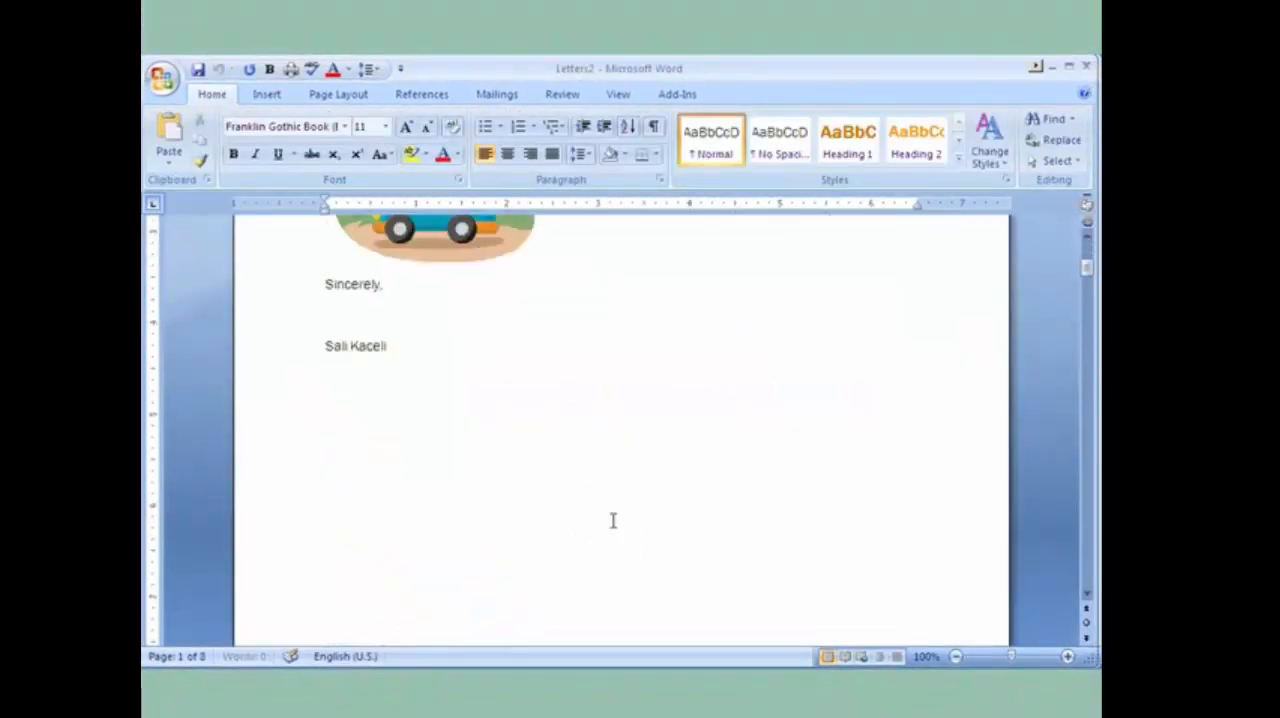
{"action": "scroll", "coordinate": [576, 521], "scroll_direction": "down", "scroll_amount": 5}
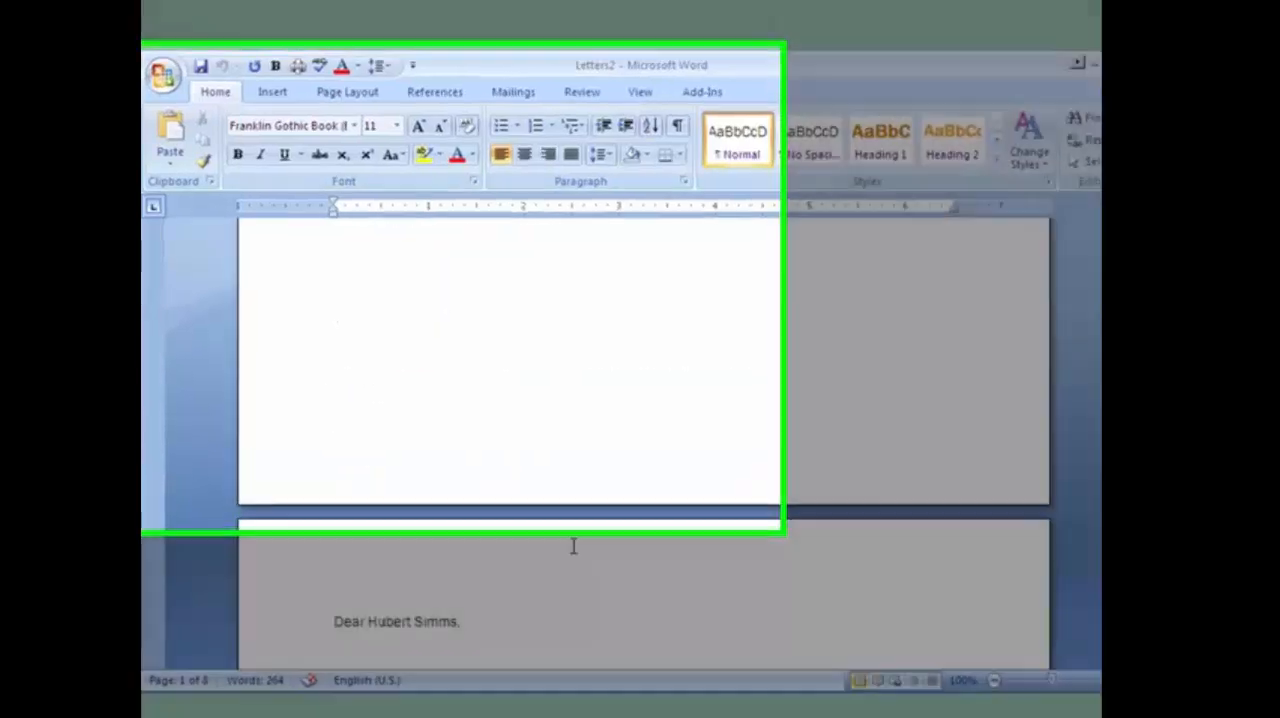
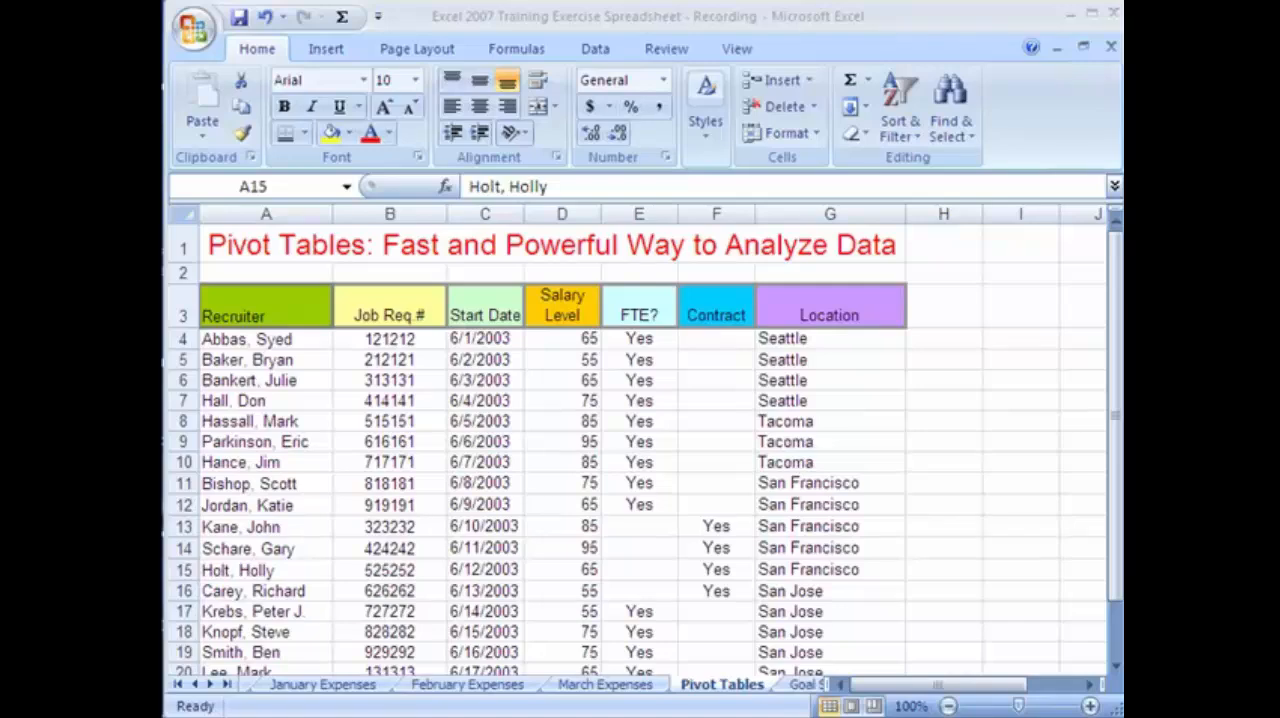
Review the column headings of the recruiter table on the Pivot Tables sheet, from Recruiter through Location.
{"action": "left_click", "coordinate": [277, 309]}
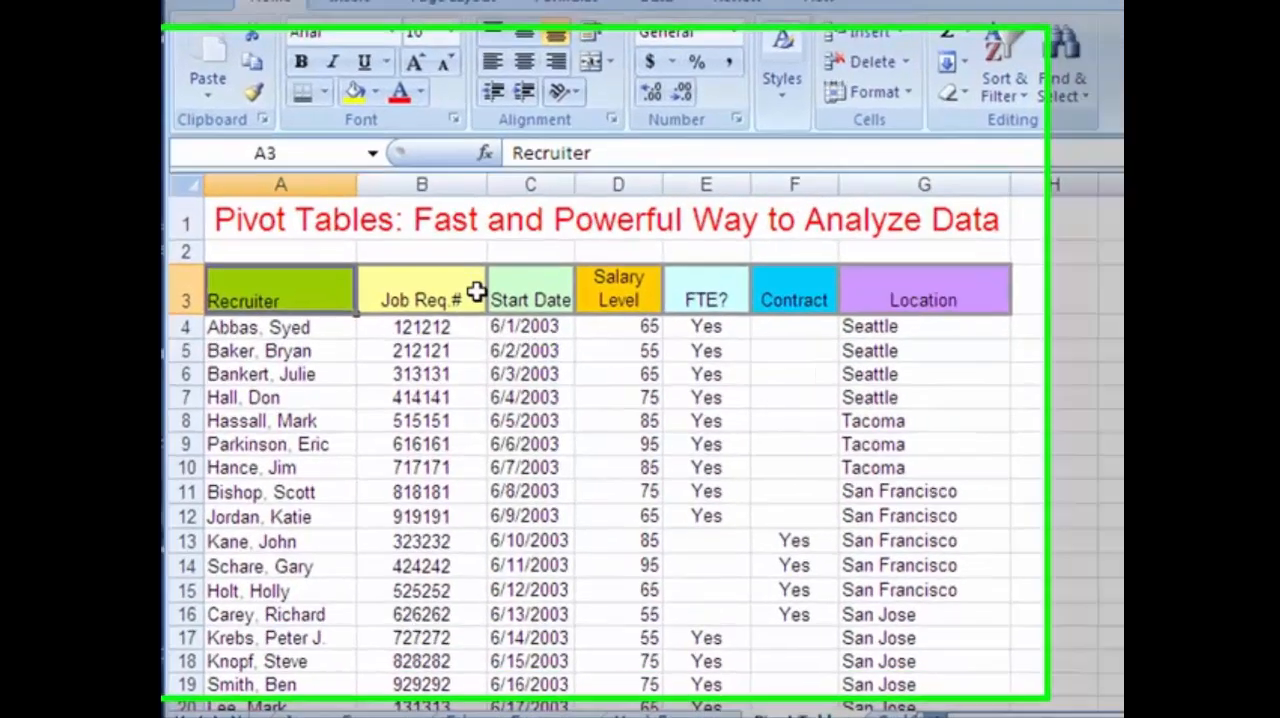
{"action": "left_click", "coordinate": [476, 291]}
{"action": "left_click", "coordinate": [545, 295]}
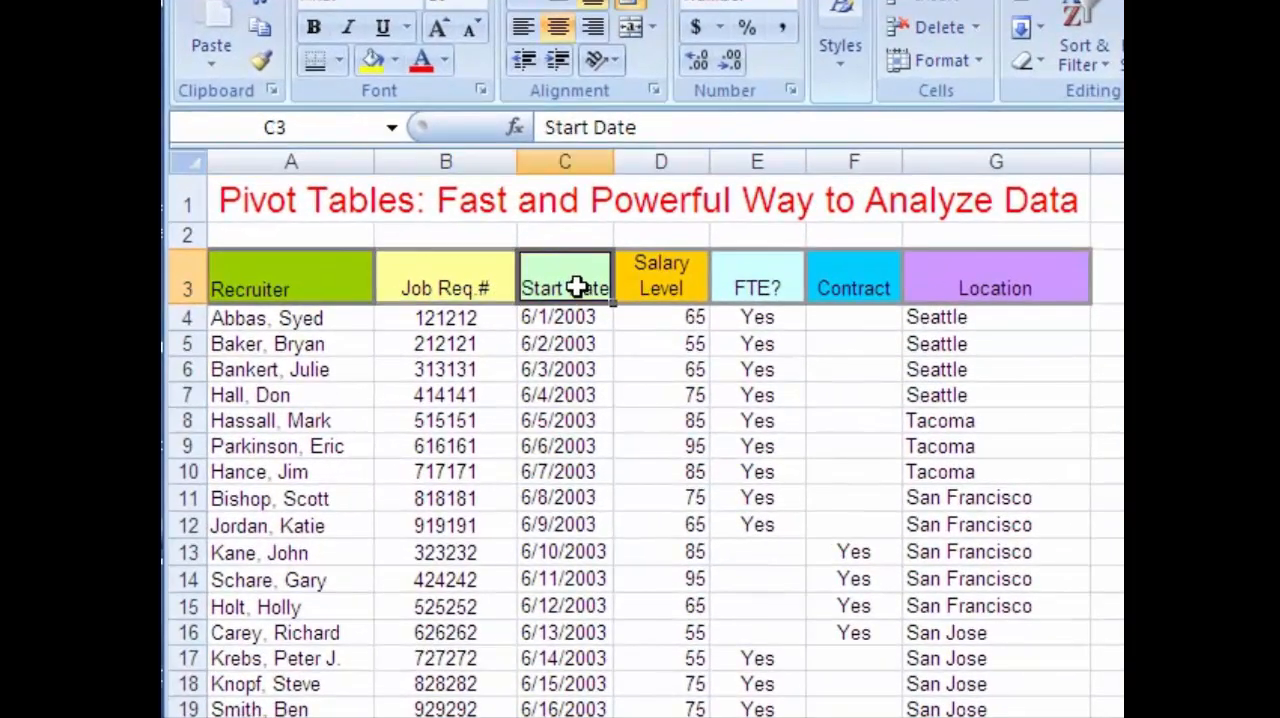
{"action": "left_click", "coordinate": [670, 288]}
{"action": "left_click", "coordinate": [757, 288]}
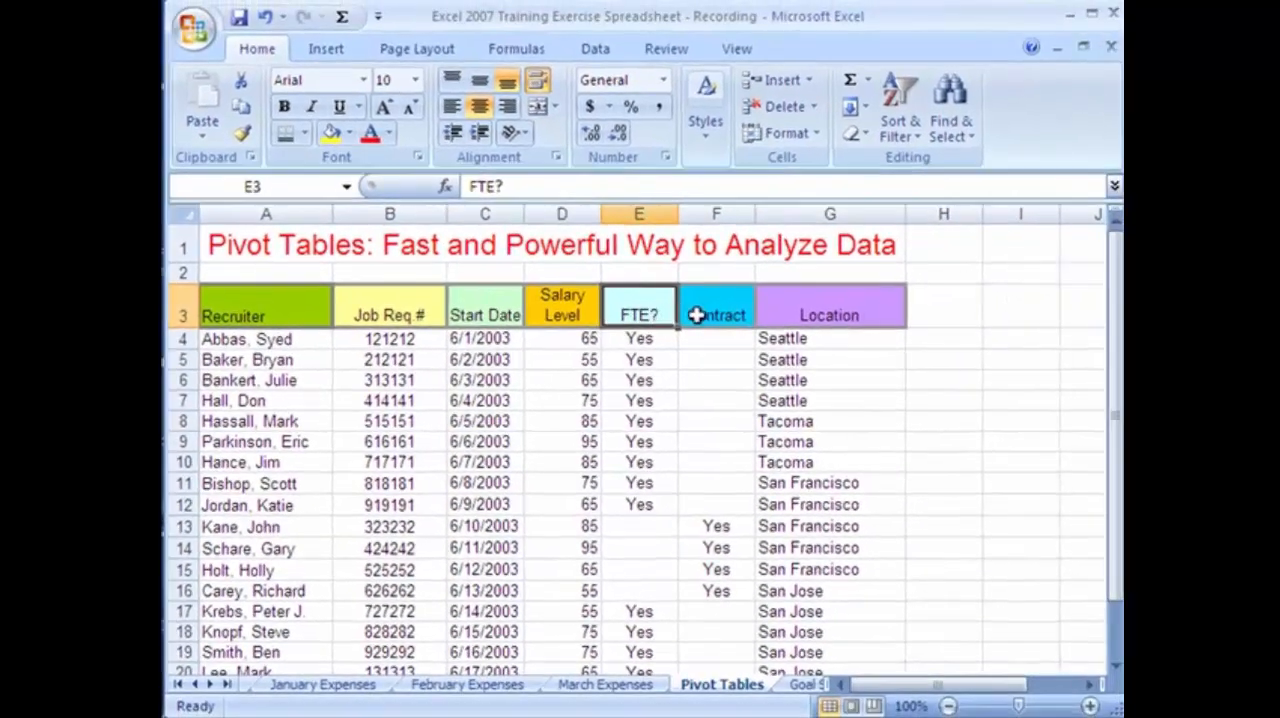
{"action": "left_click", "coordinate": [853, 288]}
{"action": "left_click", "coordinate": [843, 316]}
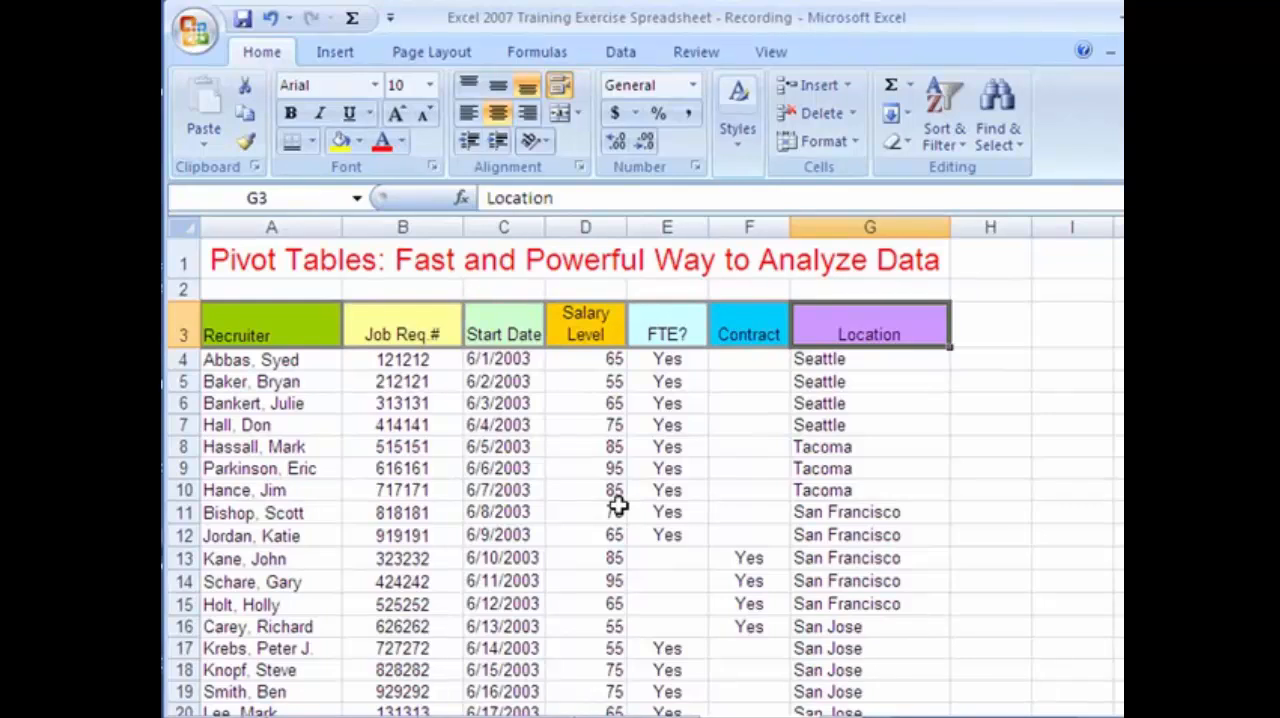
Enter No in the FTE? column at E13 and fill it down through E16.
{"action": "left_click", "coordinate": [658, 556]}
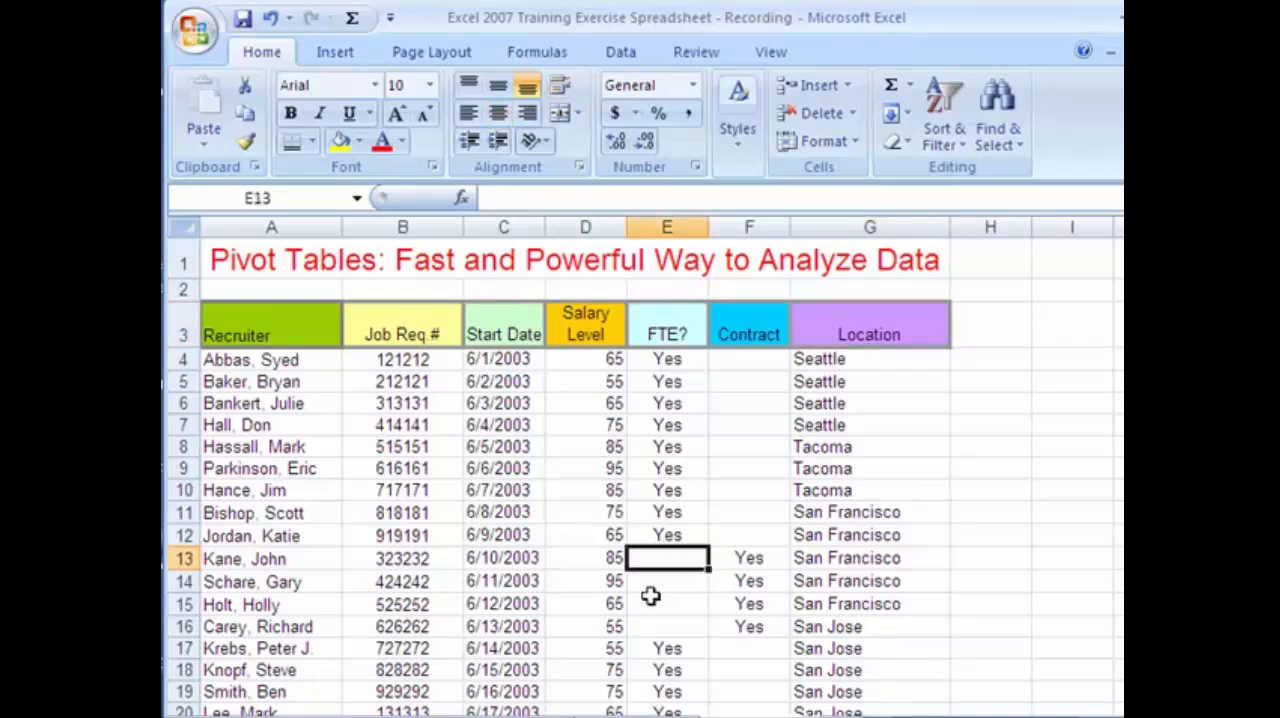
{"action": "type", "text": "No"}
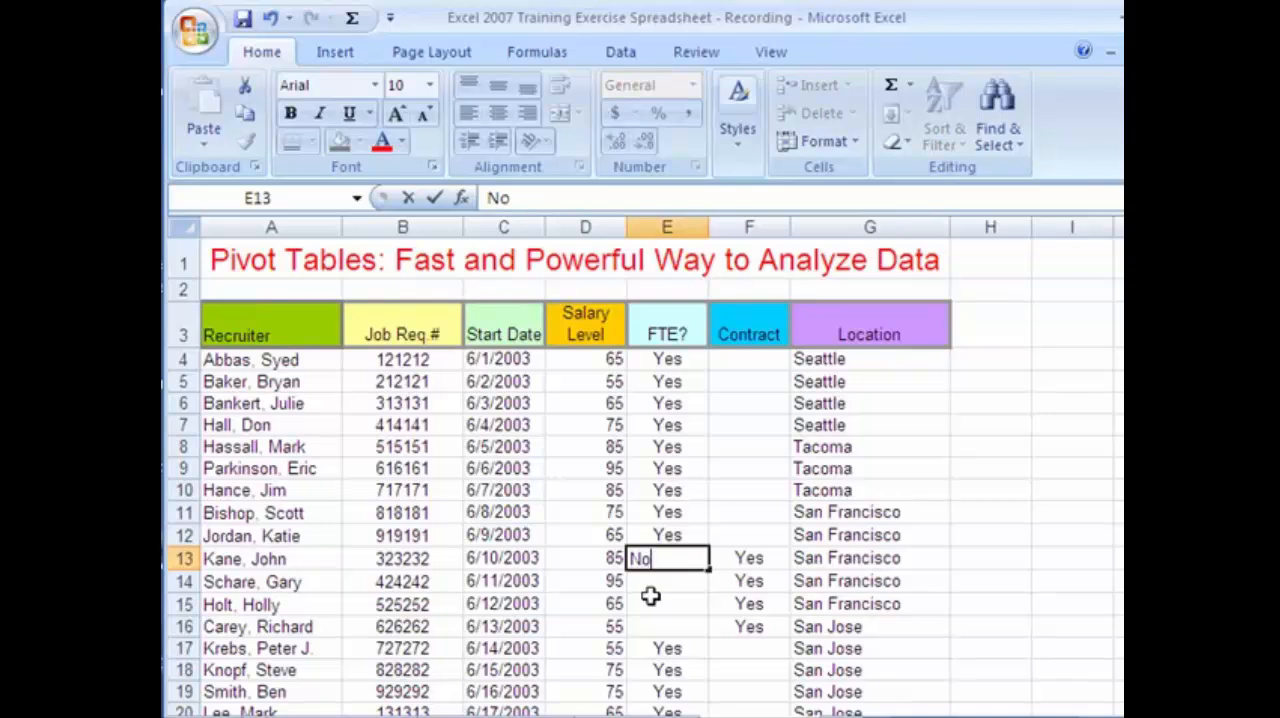
{"action": "key", "text": "Return"}
{"action": "left_click", "coordinate": [704, 564]}
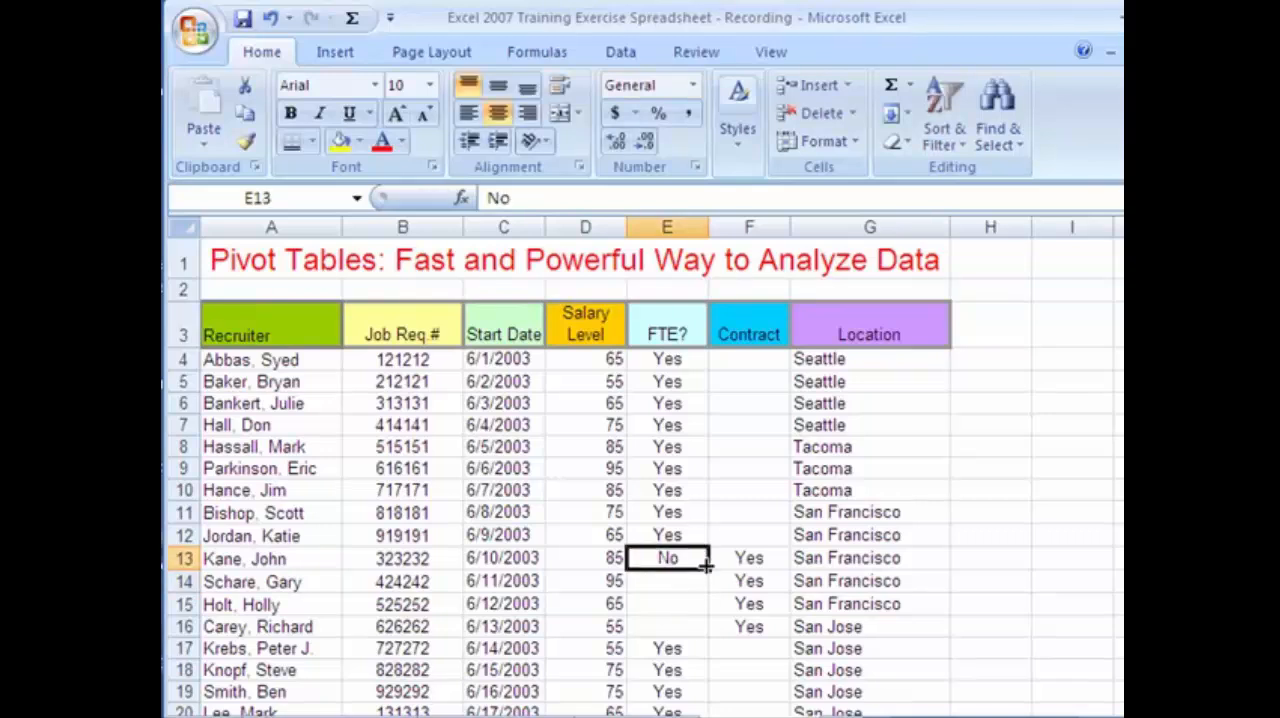
{"action": "left_click_drag", "start_coordinate": [707, 567], "coordinate": [712, 637]}
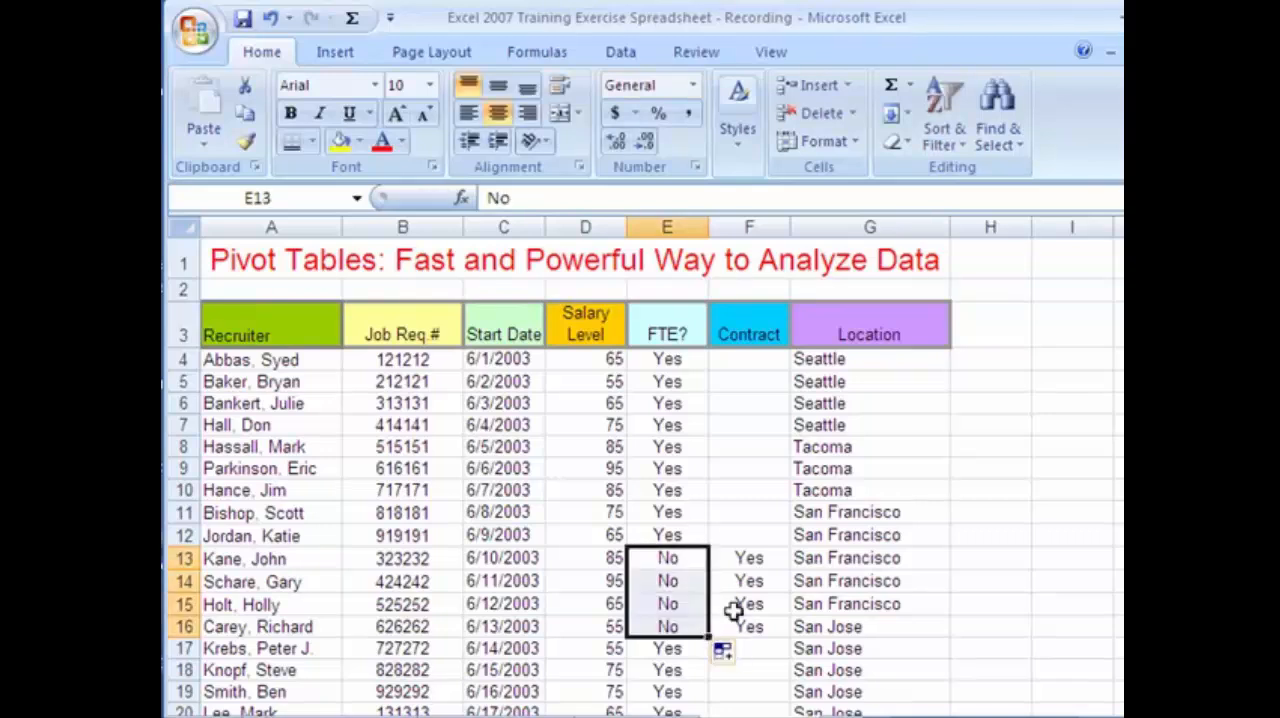
Fill the Yes in FTE? cell E21 down through E23.
{"action": "scroll", "coordinate": [733, 610], "scroll_direction": "down", "scroll_amount": 3}
{"action": "left_click", "coordinate": [690, 520]}
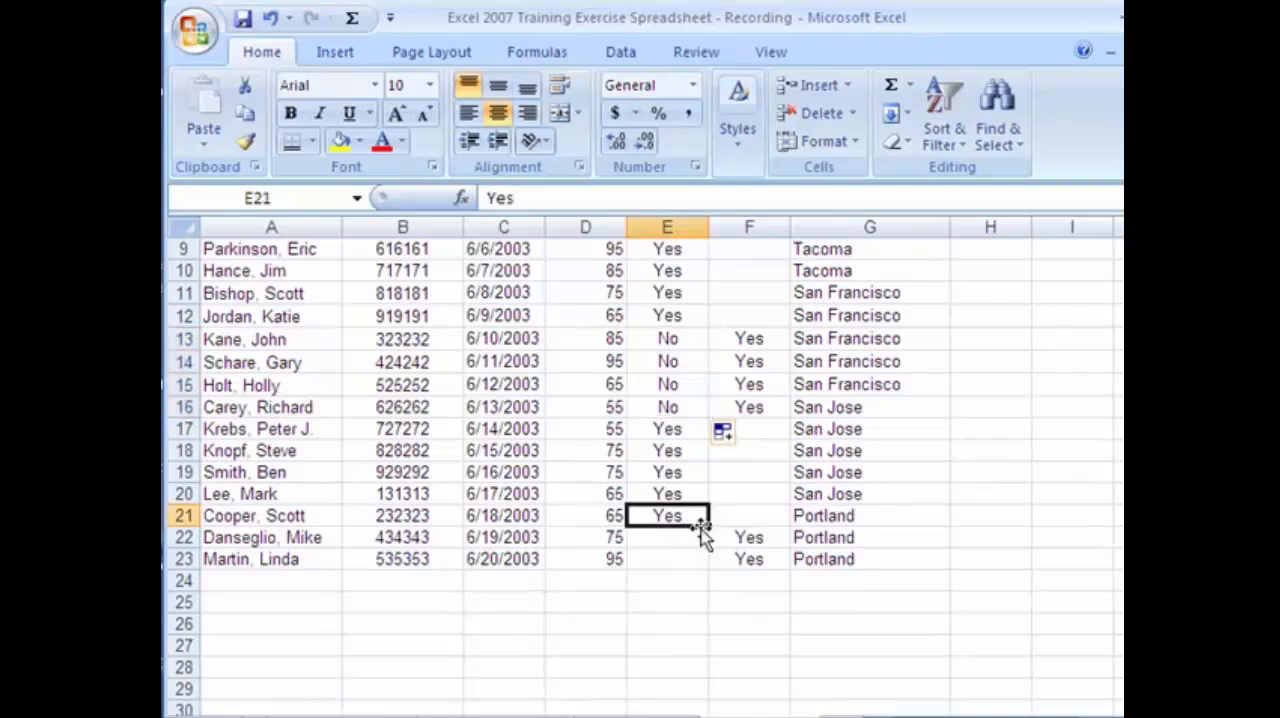
{"action": "left_click_drag", "start_coordinate": [709, 529], "coordinate": [710, 570]}
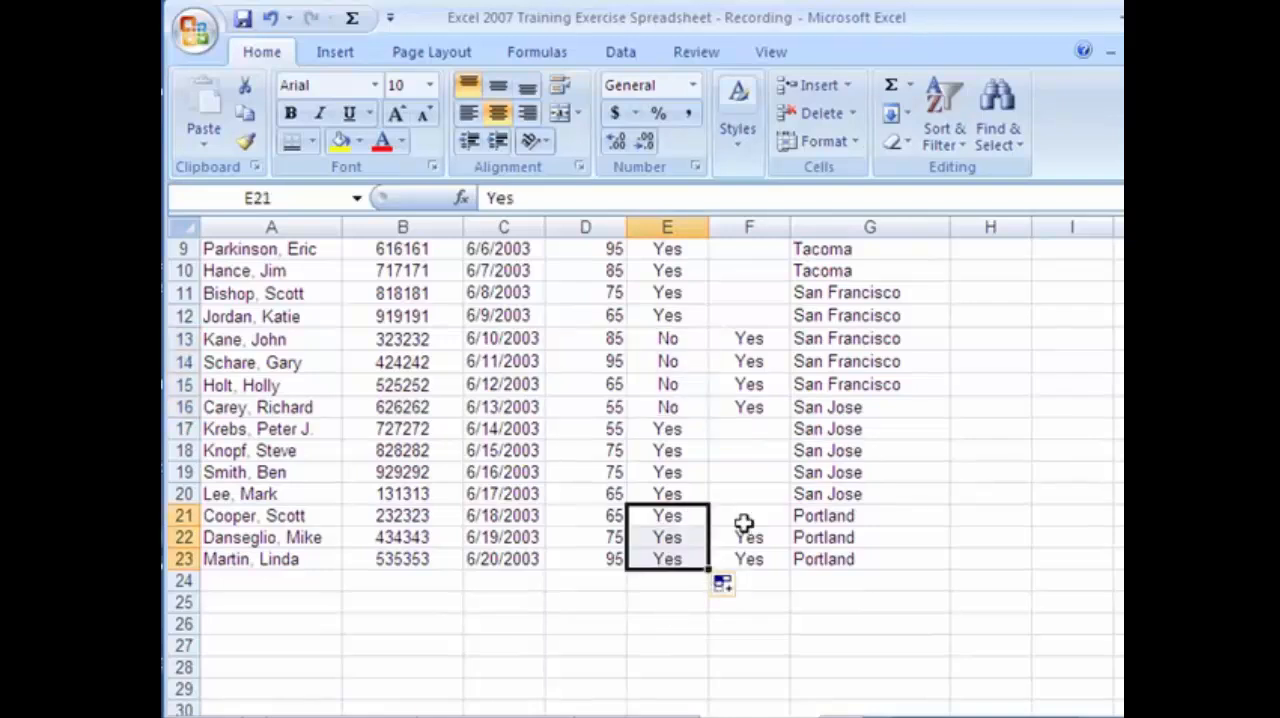
Fill the blank Contract cells F4:F12 and F17:F21 with No.
{"action": "scroll", "coordinate": [757, 458], "scroll_direction": "up", "scroll_amount": 3}
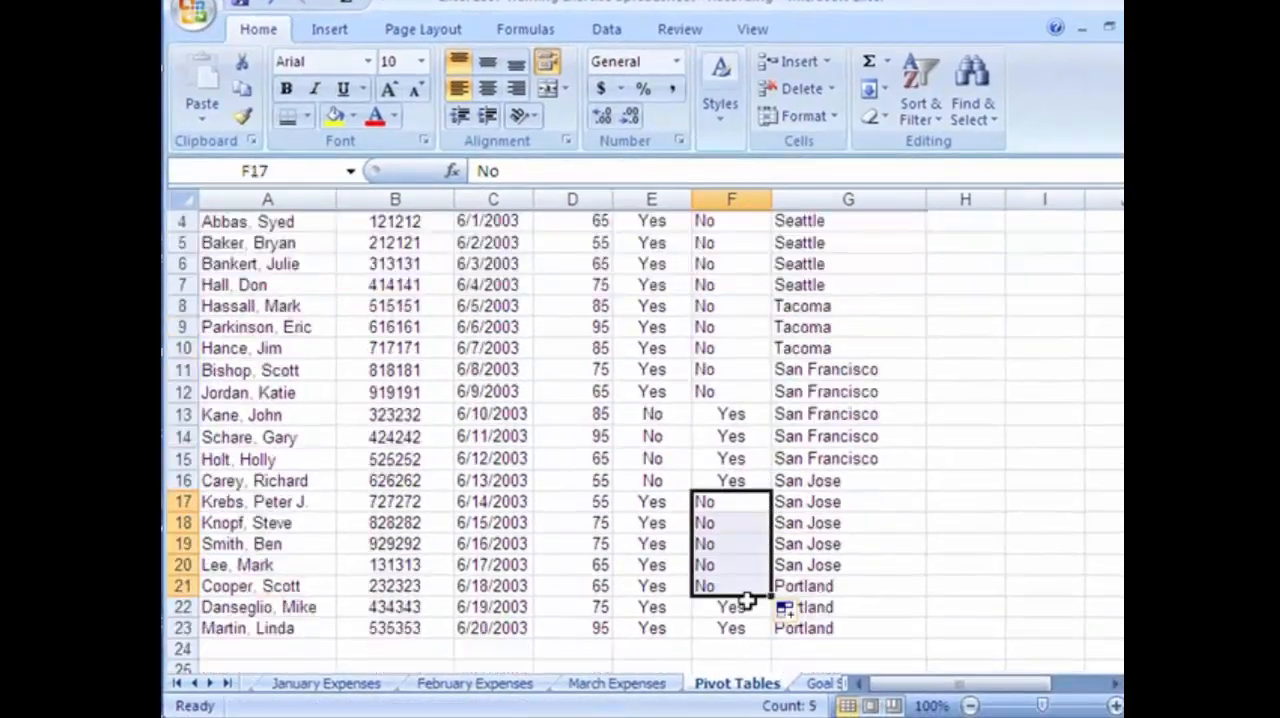
{"action": "left_click", "coordinate": [643, 603]}
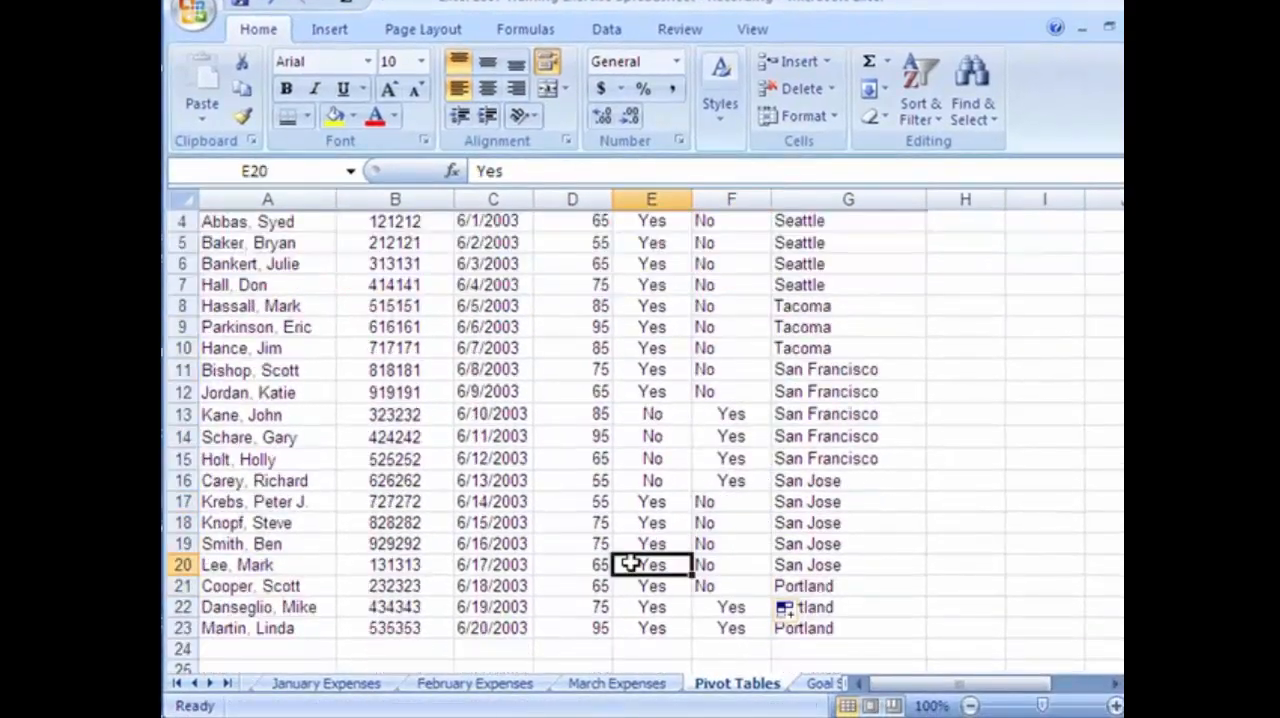
{"action": "scroll", "coordinate": [700, 522], "scroll_direction": "up", "scroll_amount": 1}
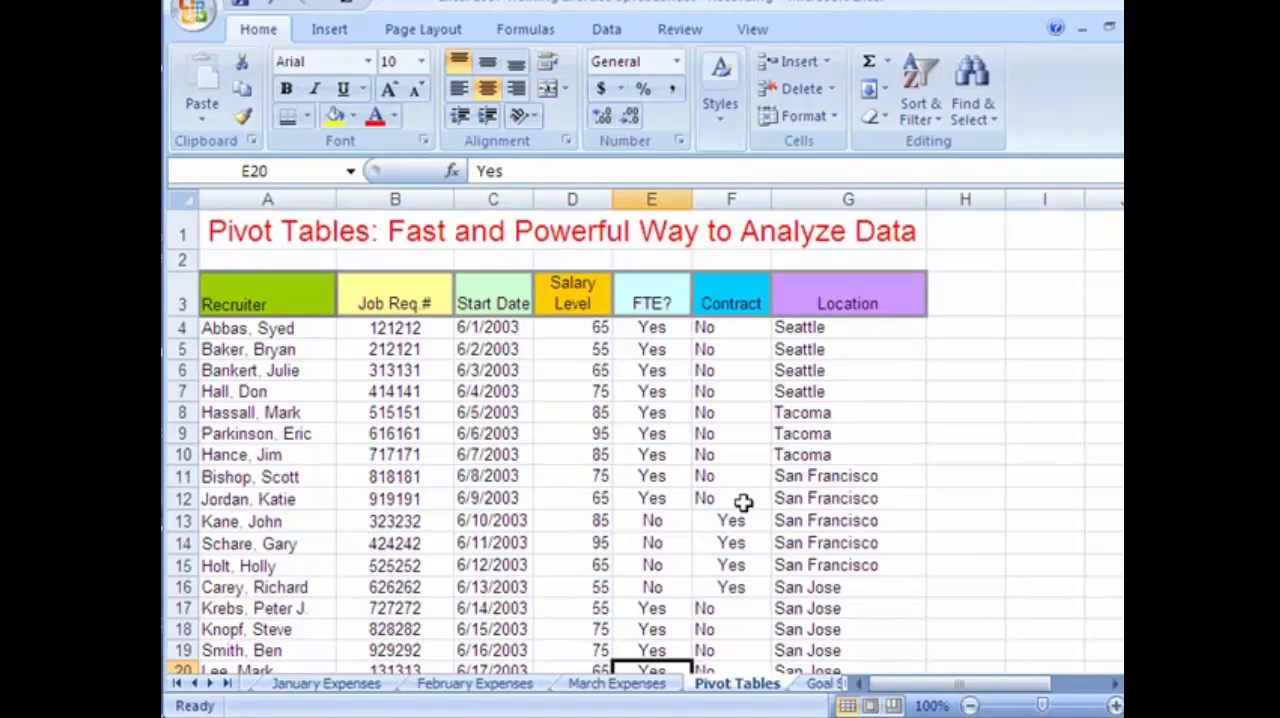
Examine the entries in the Start Date, Salary Level, Recruiter and Job Req.# columns of the table.
{"action": "left_click", "coordinate": [477, 352]}
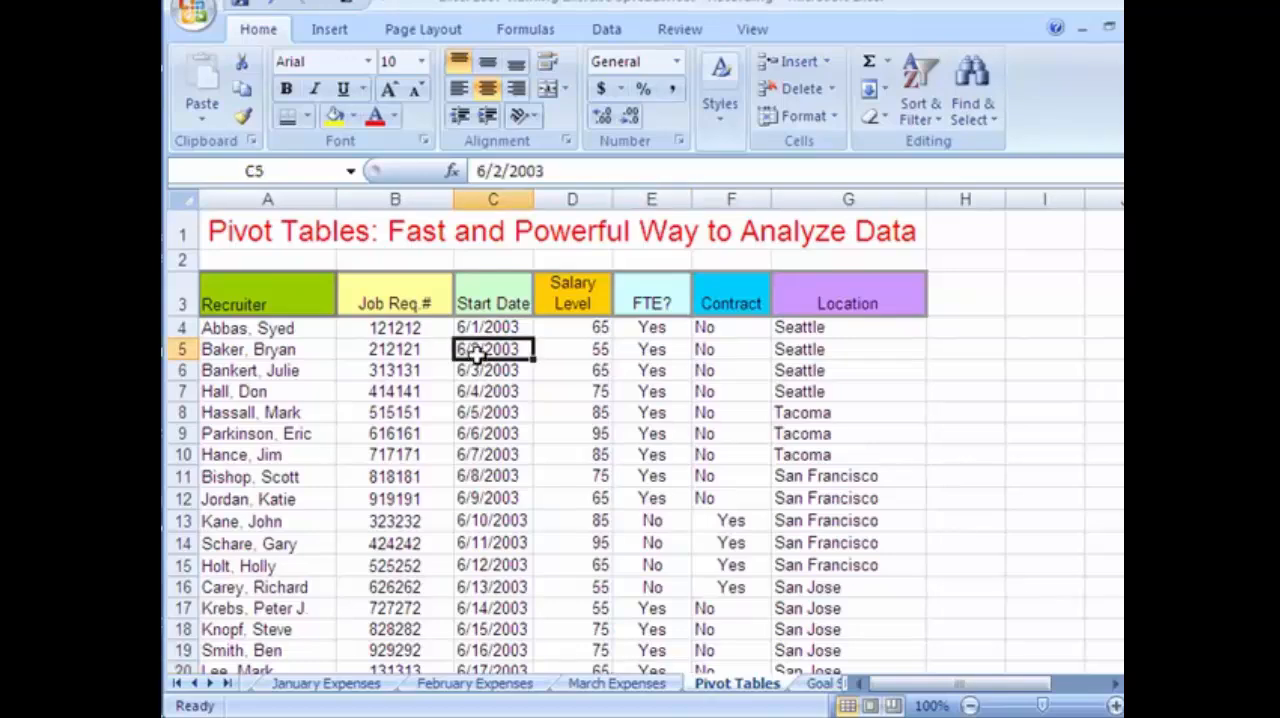
{"action": "left_click", "coordinate": [486, 433]}
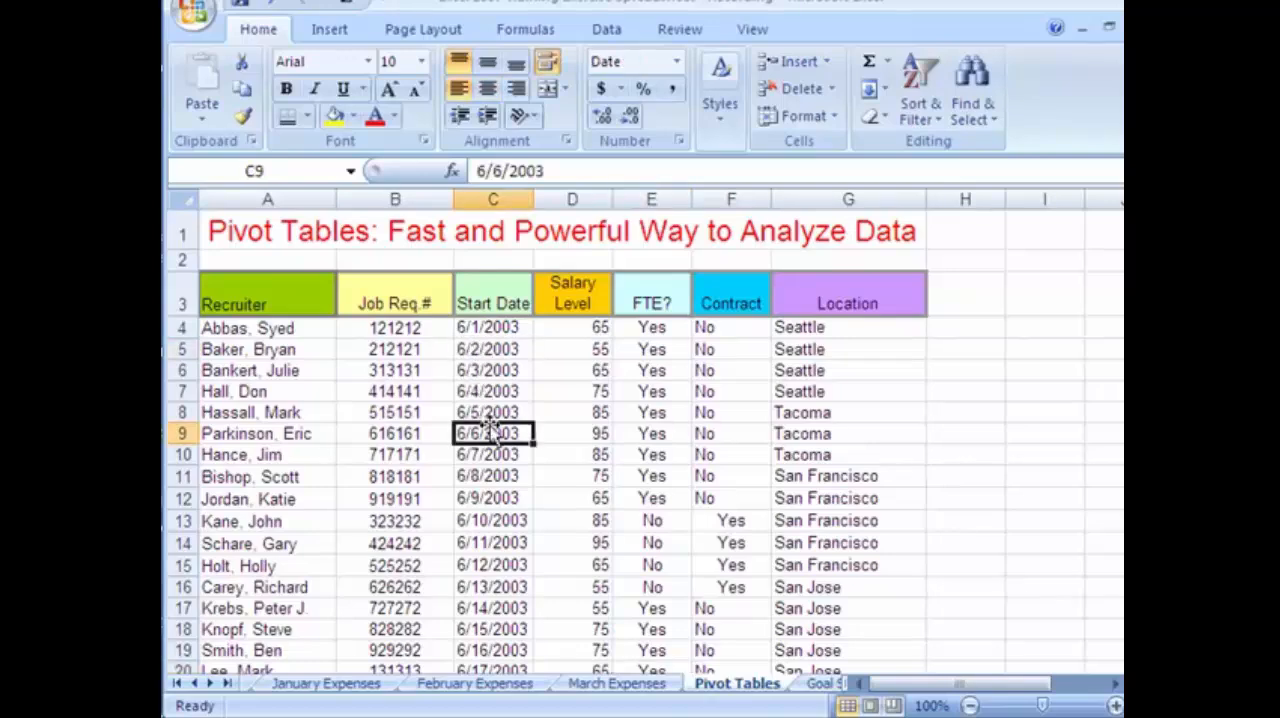
{"action": "left_click", "coordinate": [476, 496]}
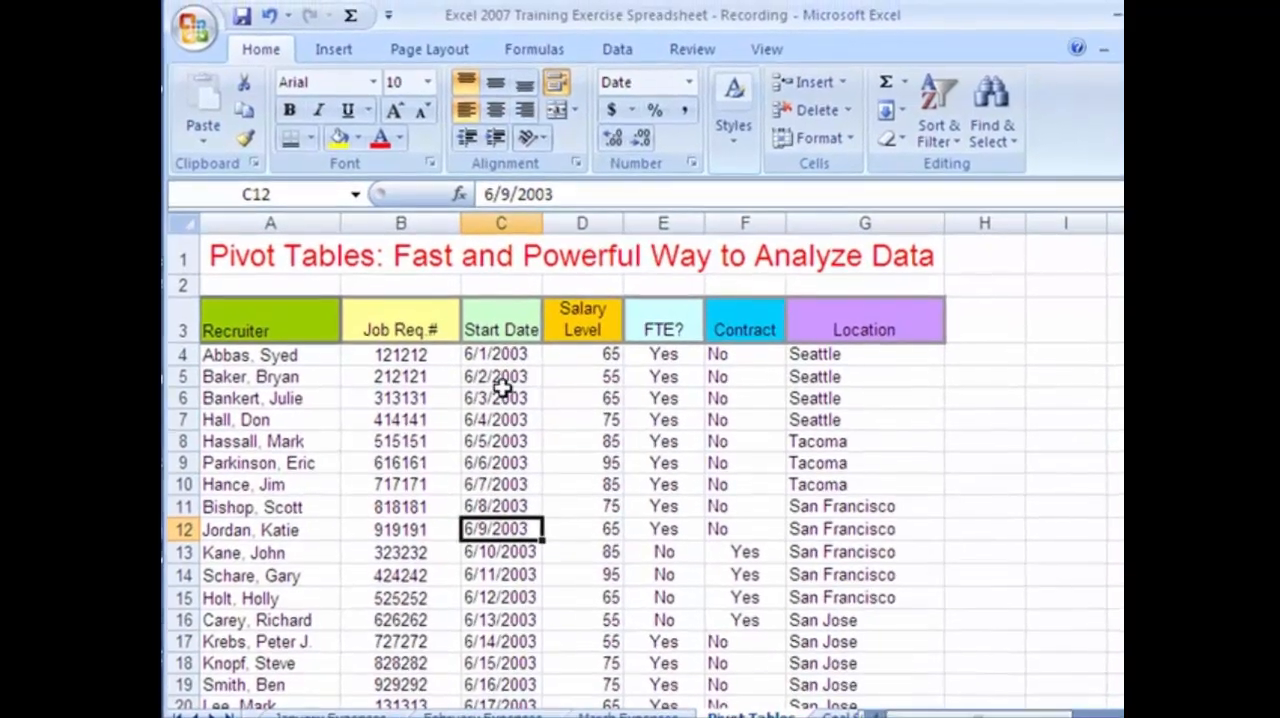
{"action": "left_click_drag", "start_coordinate": [492, 357], "coordinate": [500, 686]}
{"action": "left_click", "coordinate": [597, 358]}
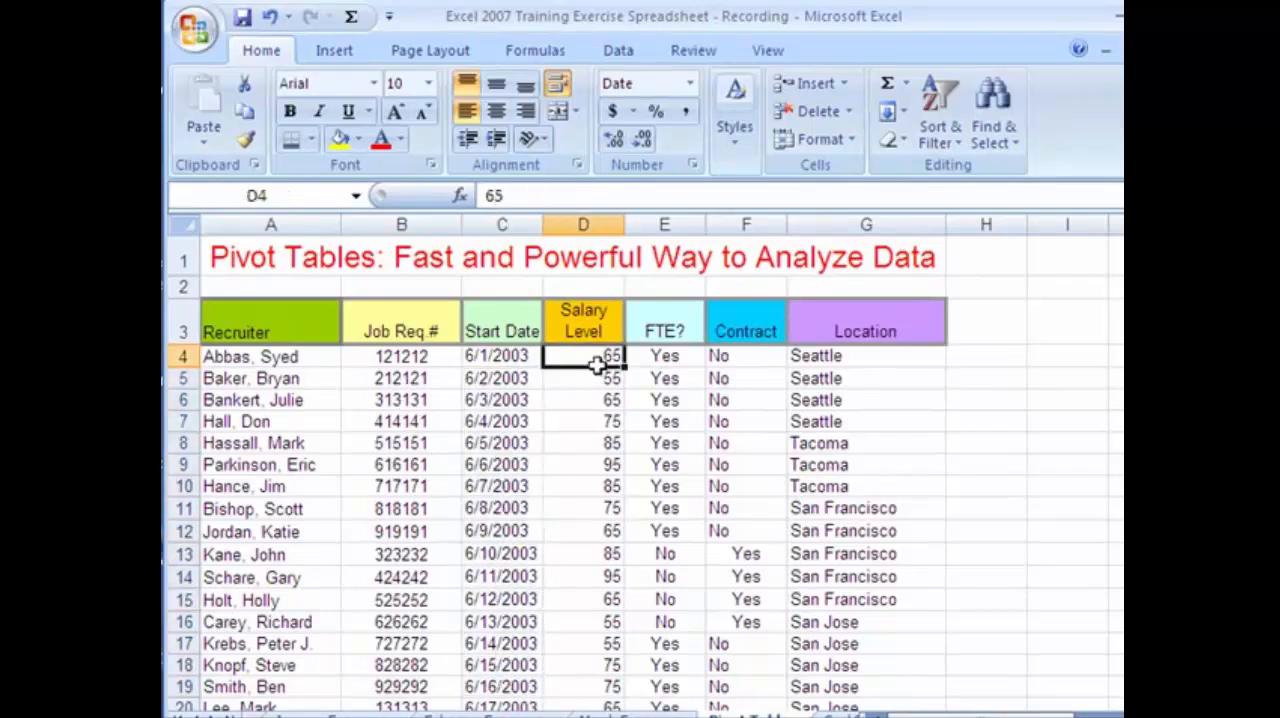
{"action": "left_click", "coordinate": [594, 378]}
{"action": "left_click", "coordinate": [600, 421]}
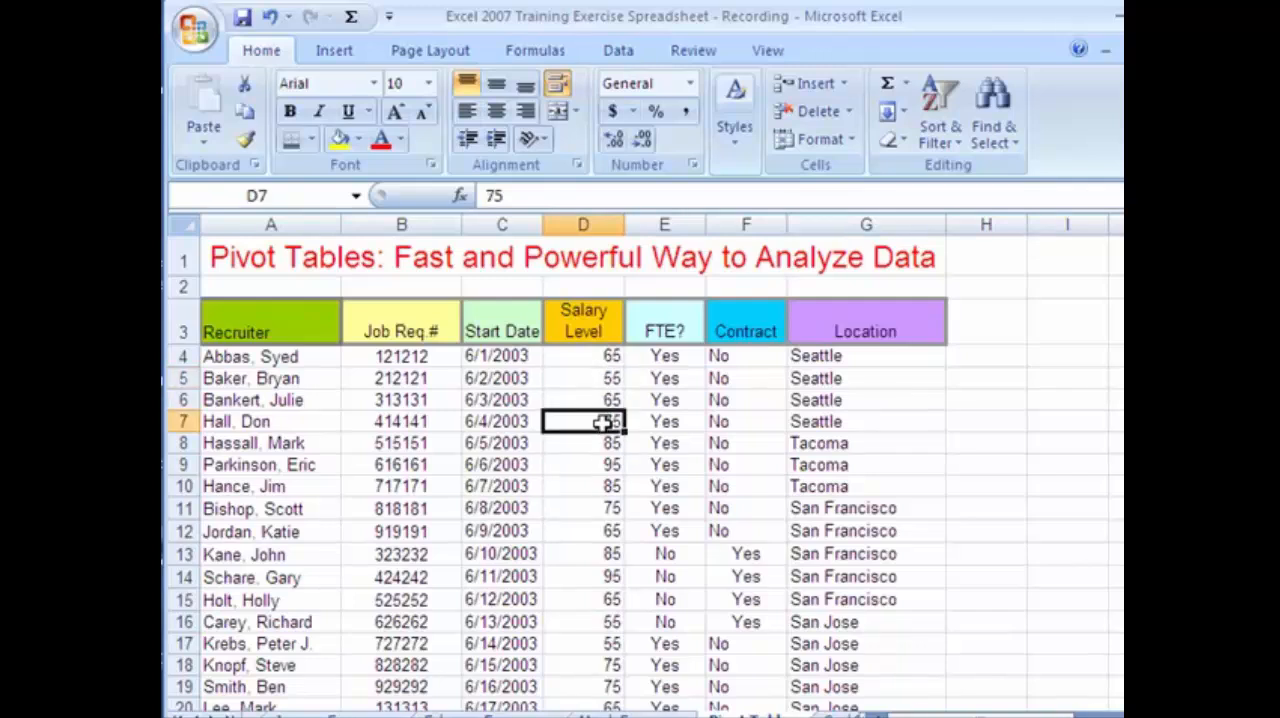
{"action": "left_click", "coordinate": [600, 464]}
{"action": "left_click", "coordinate": [597, 486]}
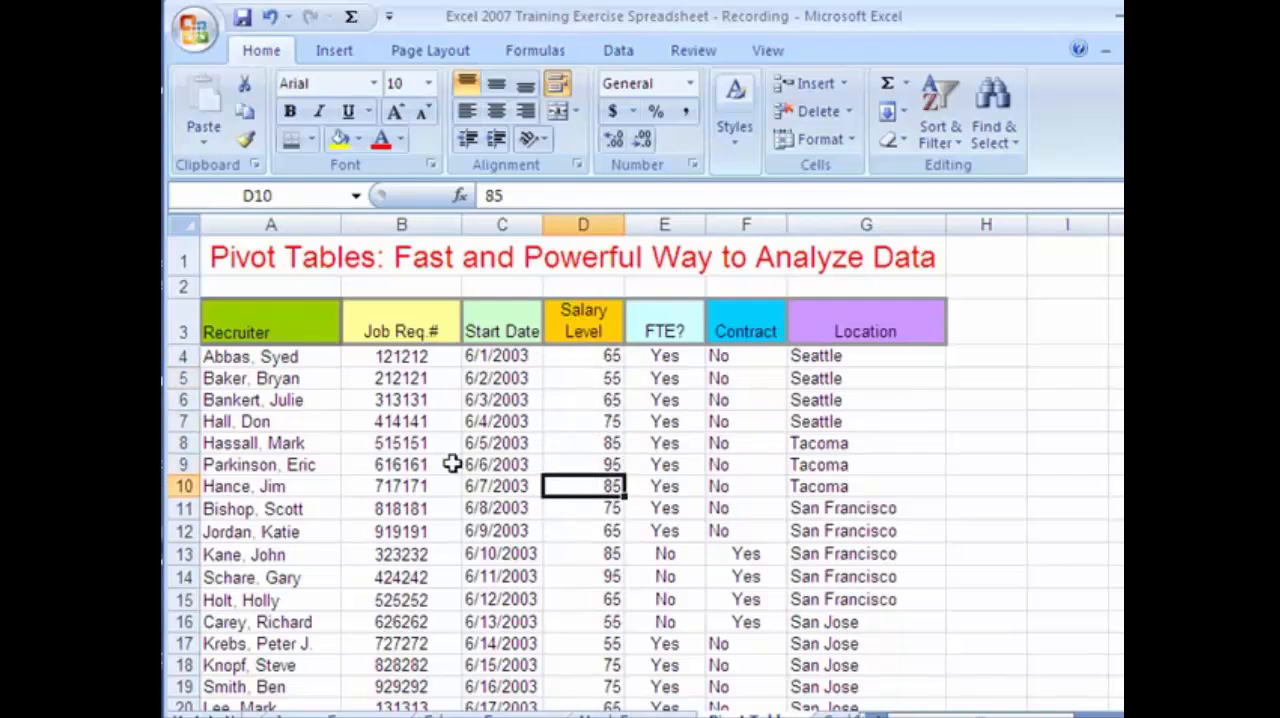
{"action": "left_click", "coordinate": [297, 332]}
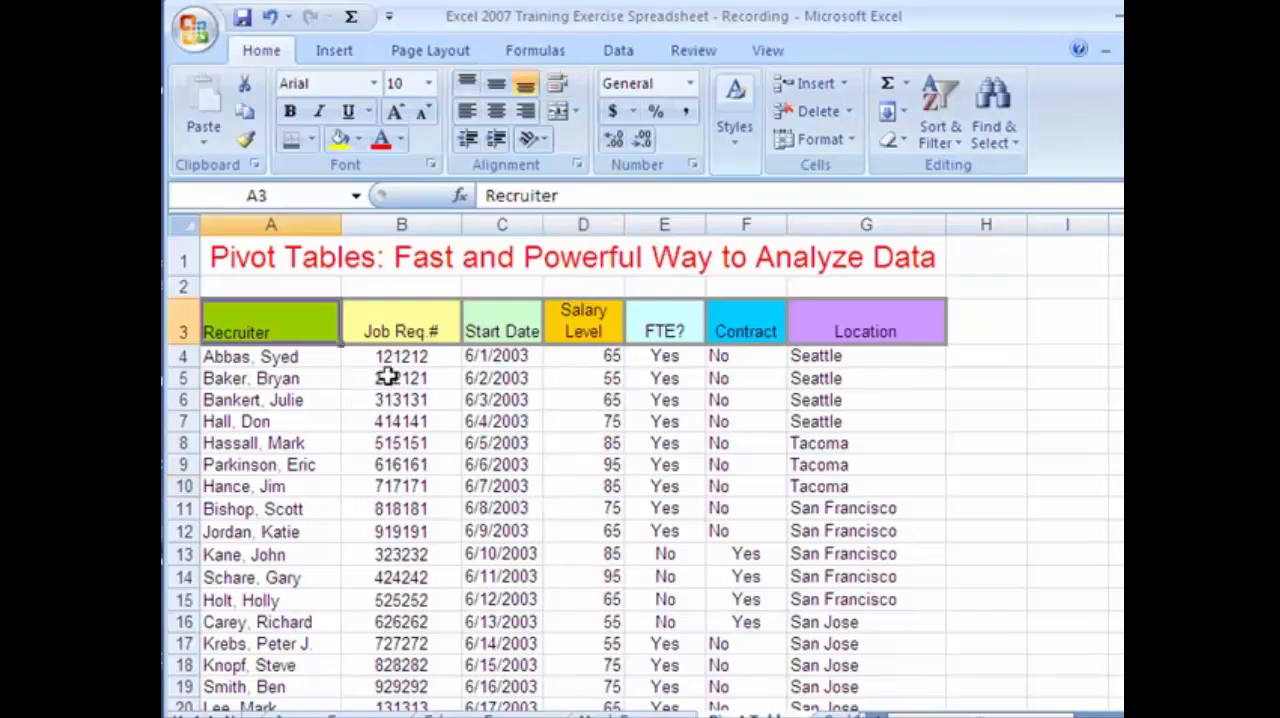
{"action": "left_click", "coordinate": [386, 376]}
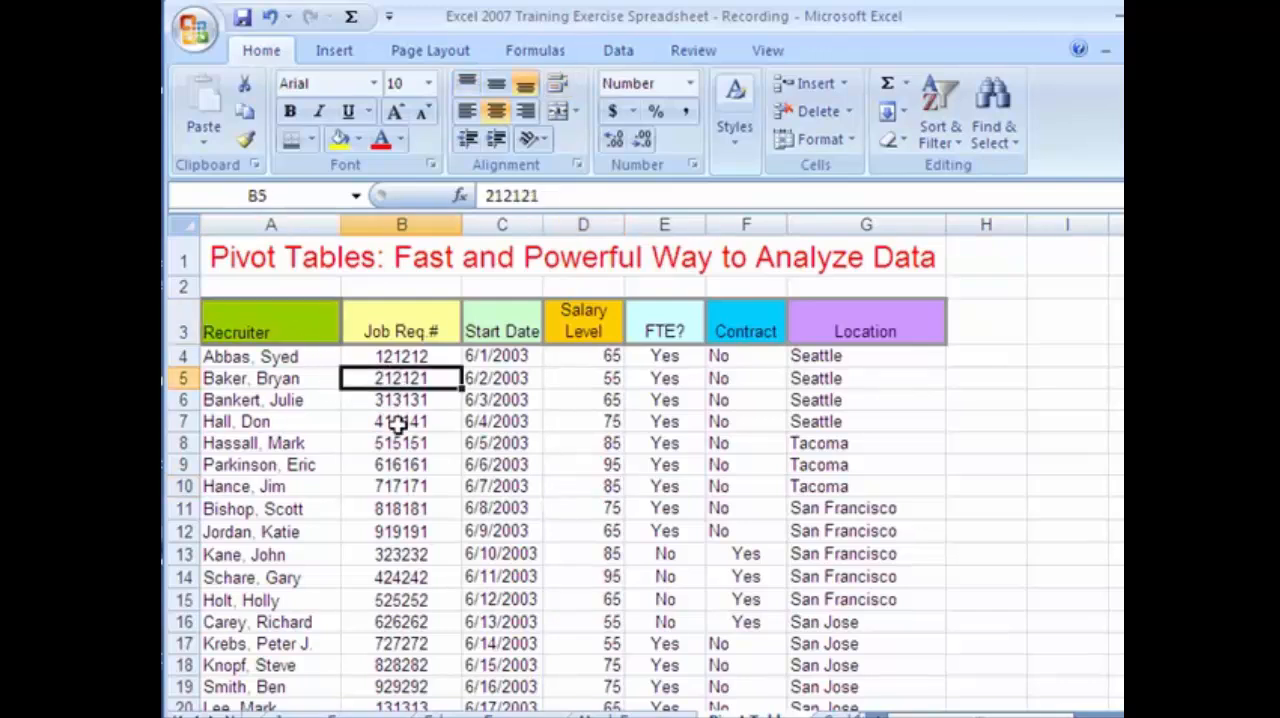
{"action": "left_click_drag", "start_coordinate": [428, 420], "coordinate": [391, 640]}
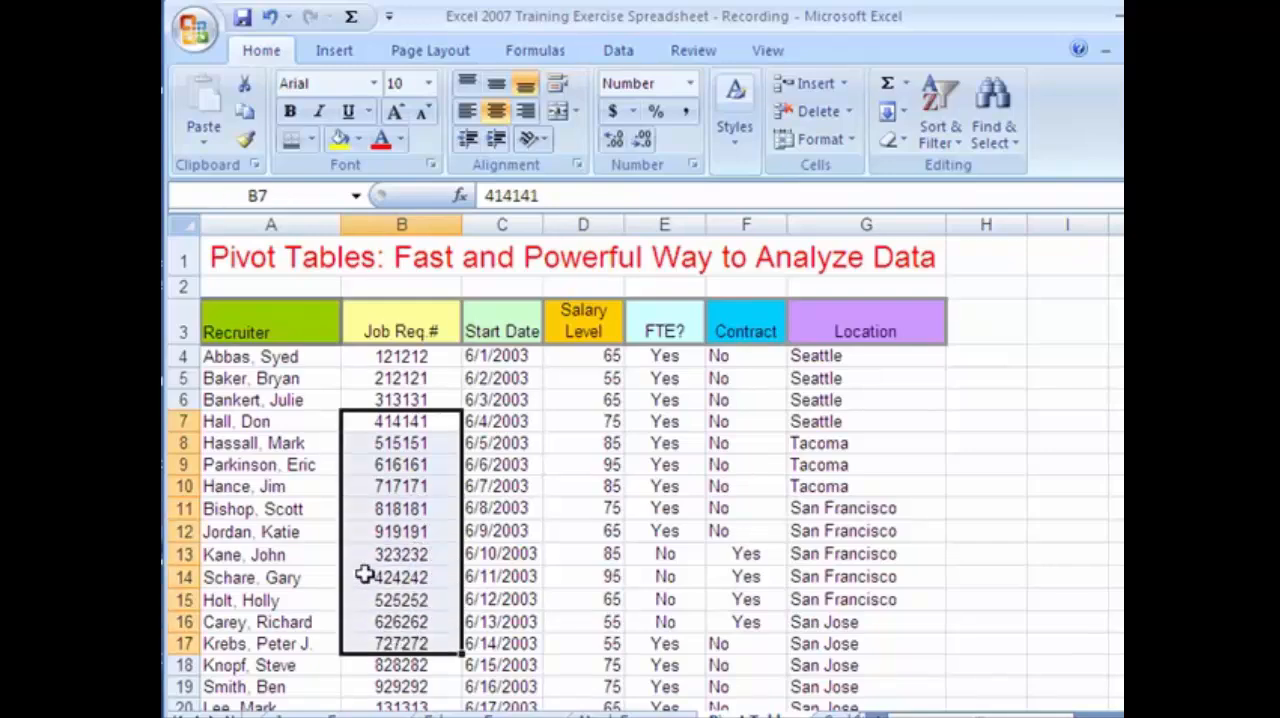
{"action": "key", "text": "Right"}
{"action": "key", "text": "Right"}
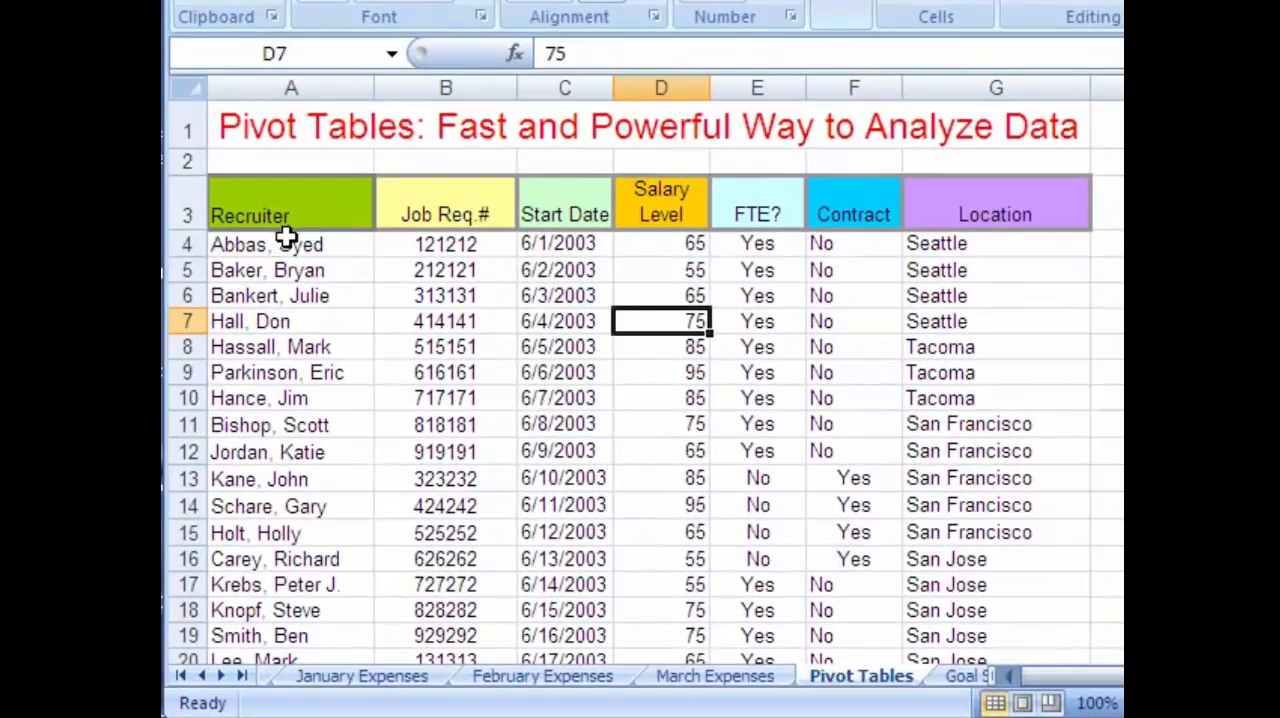
Create a PivotTable on a new worksheet from the recruiter data, range A3:G23 including the headings.
{"action": "left_click_drag", "start_coordinate": [252, 200], "coordinate": [1088, 621]}
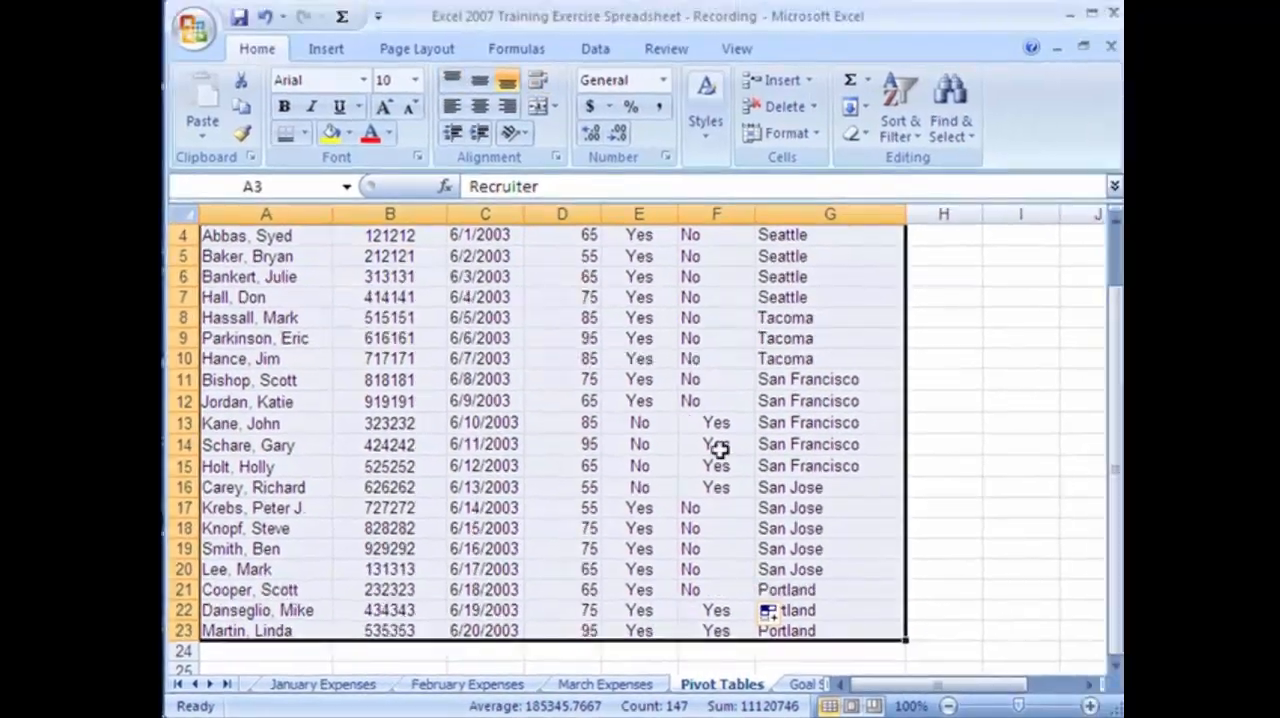
{"action": "left_click", "coordinate": [327, 50]}
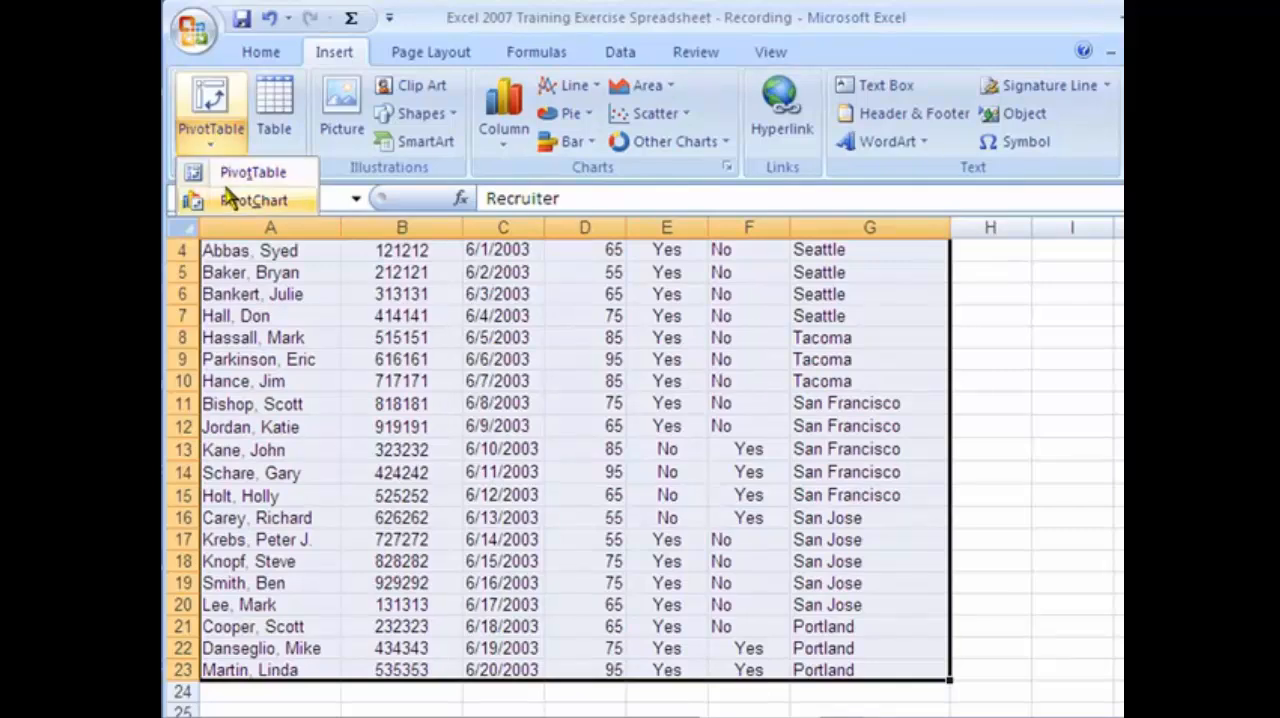
{"action": "left_click", "coordinate": [240, 174]}
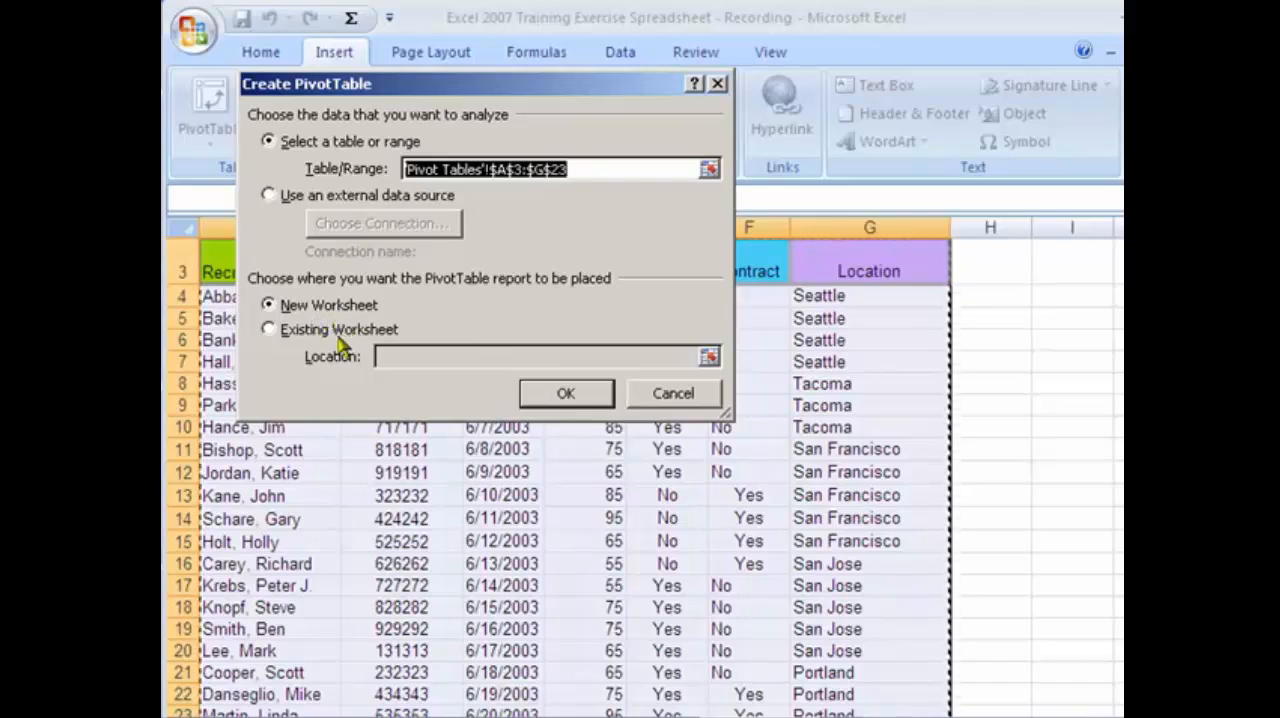
{"action": "left_click", "coordinate": [566, 395]}
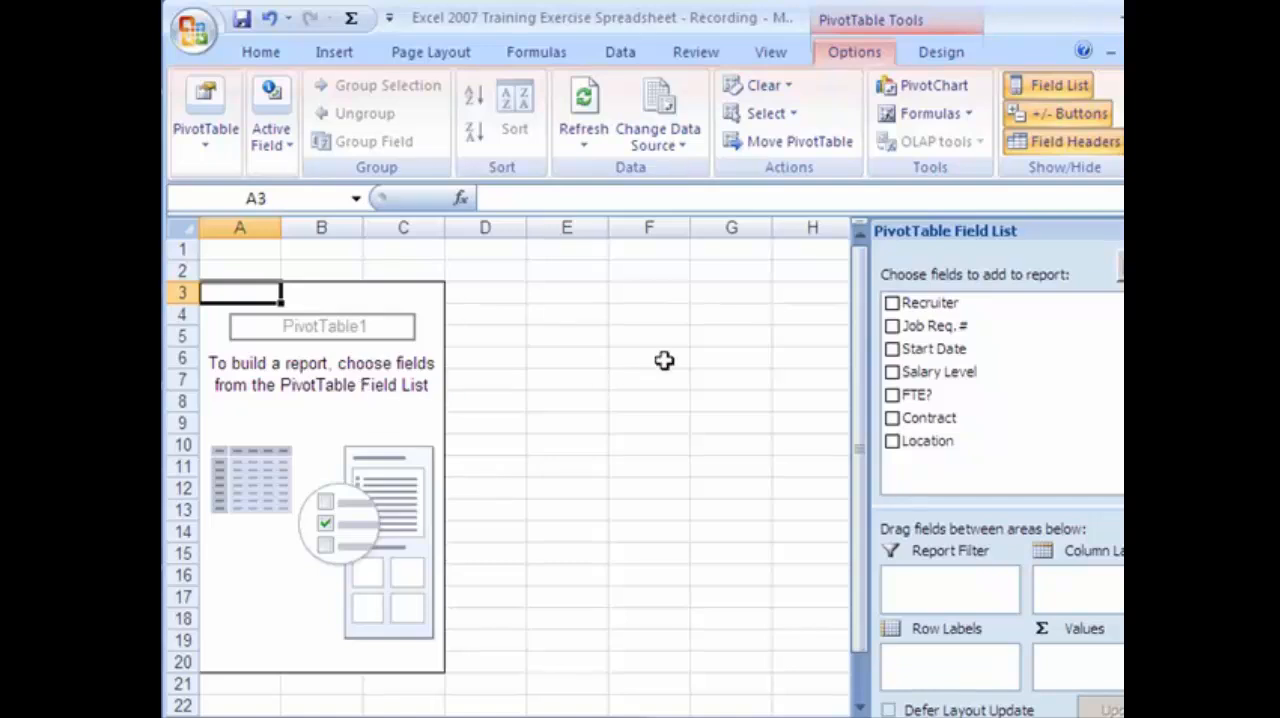
Add Recruiter as row labels, Job Req.# as values and Start Date as a report filter in the PivotTable.
{"action": "left_click", "coordinate": [891, 303]}
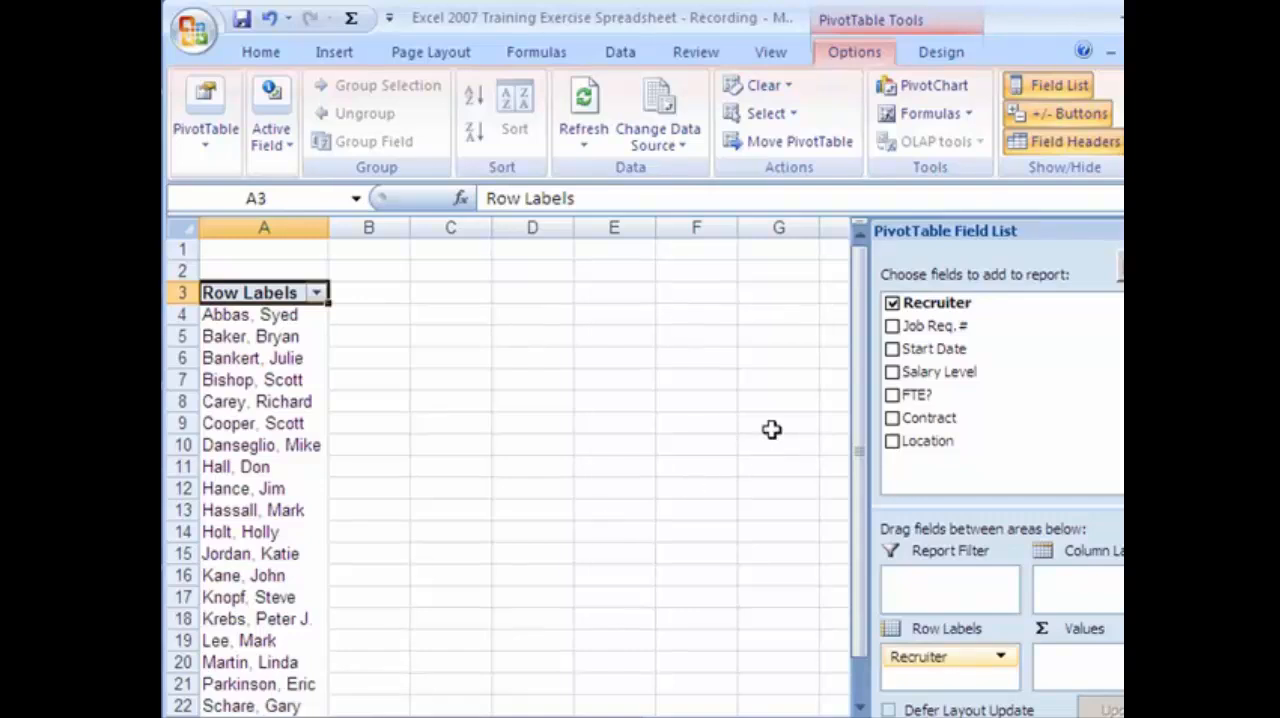
{"action": "left_click", "coordinate": [892, 327]}
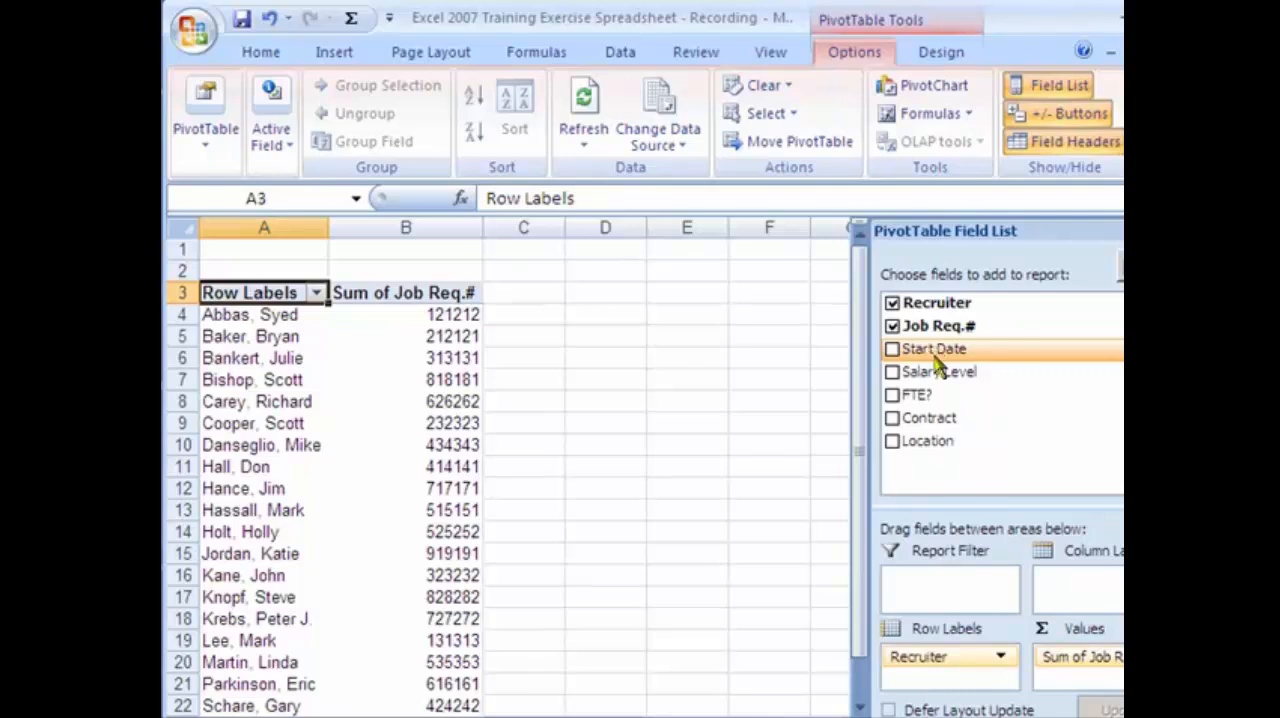
{"action": "left_click_drag", "start_coordinate": [938, 365], "coordinate": [980, 592]}
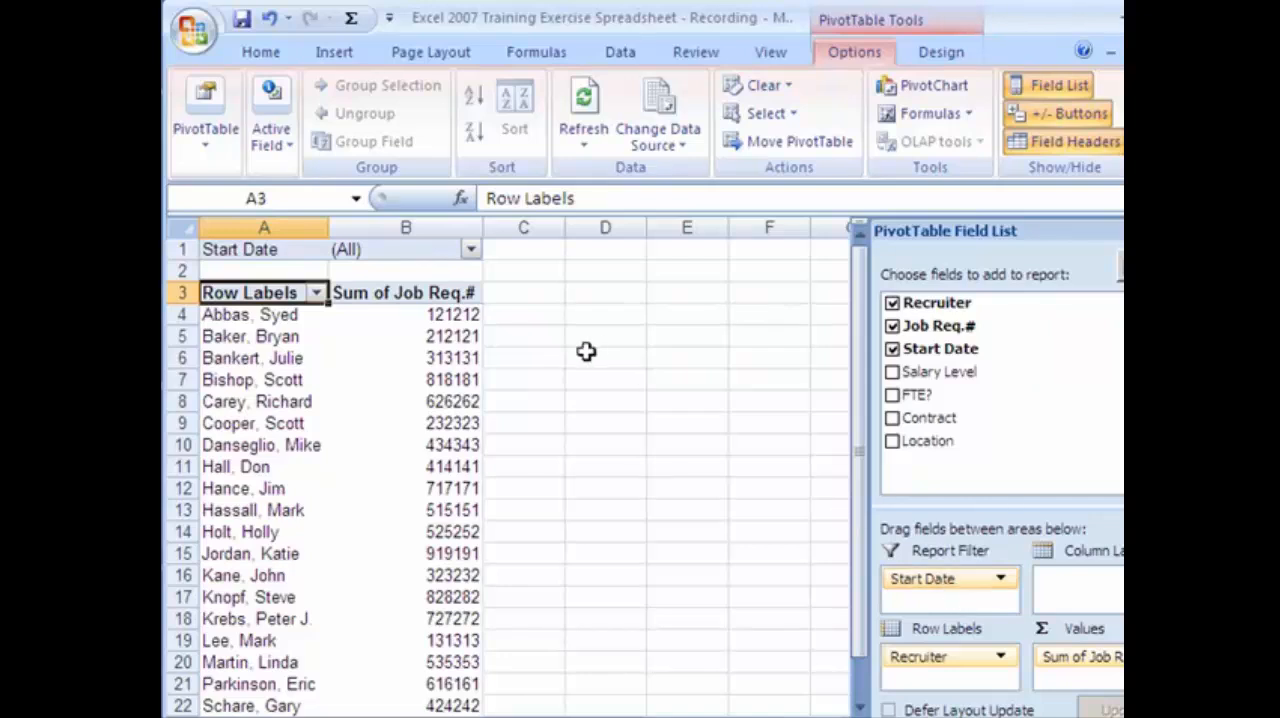
Look at the dates offered by the Start Date report filter and close it without choosing one.
{"action": "left_click", "coordinate": [470, 251]}
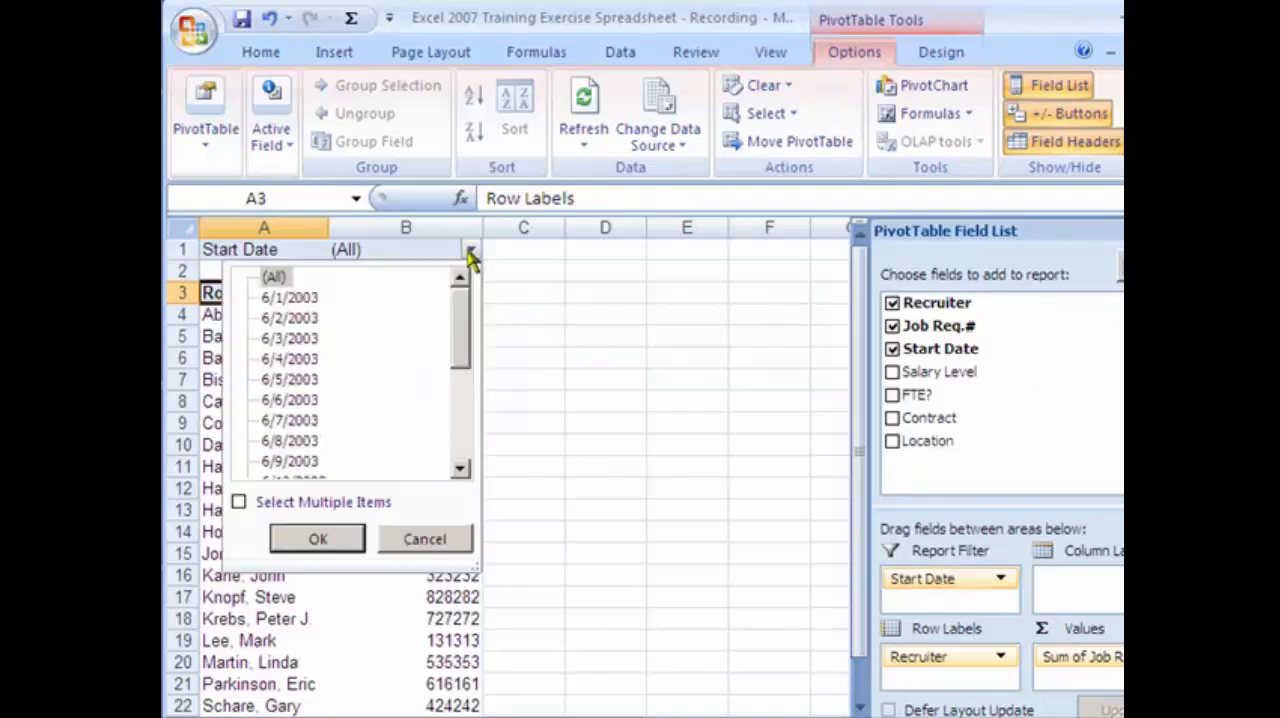
{"action": "left_click", "coordinate": [470, 252]}
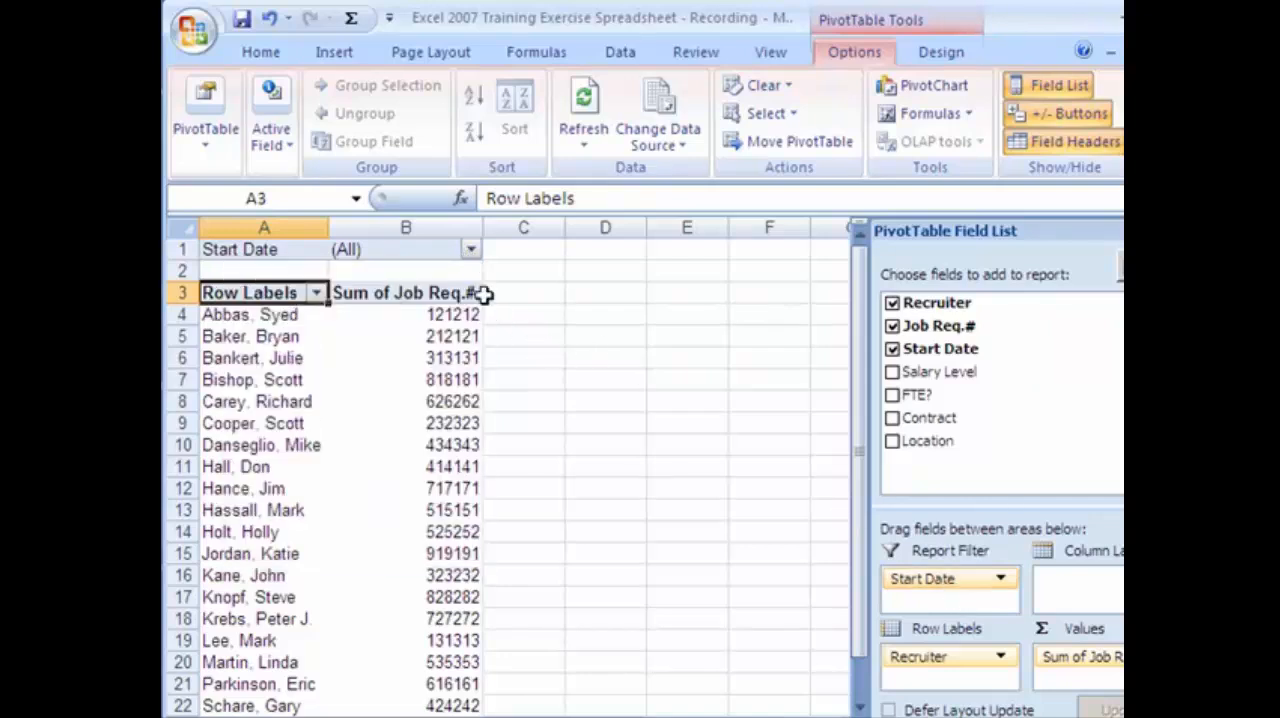
{"action": "left_click", "coordinate": [566, 406]}
{"action": "left_click", "coordinate": [288, 293]}
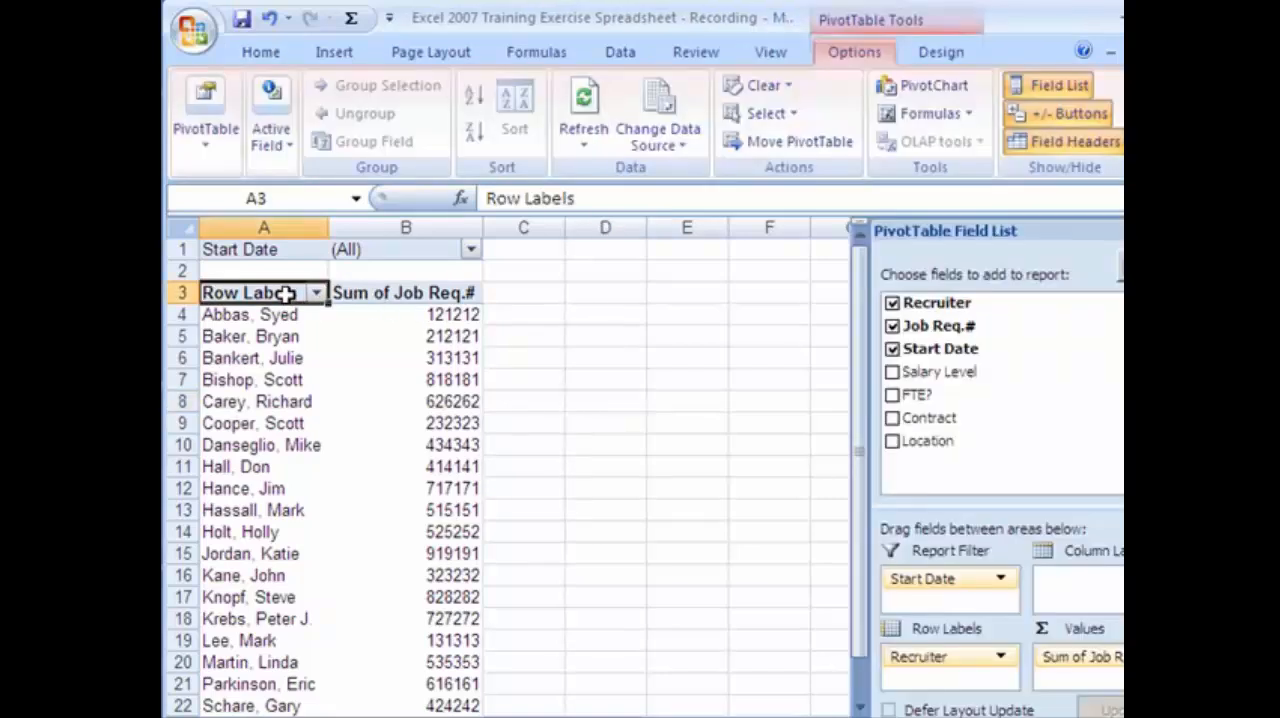
Add Salary Level to the PivotTable values and Location as a second report filter.
{"action": "left_click", "coordinate": [891, 373]}
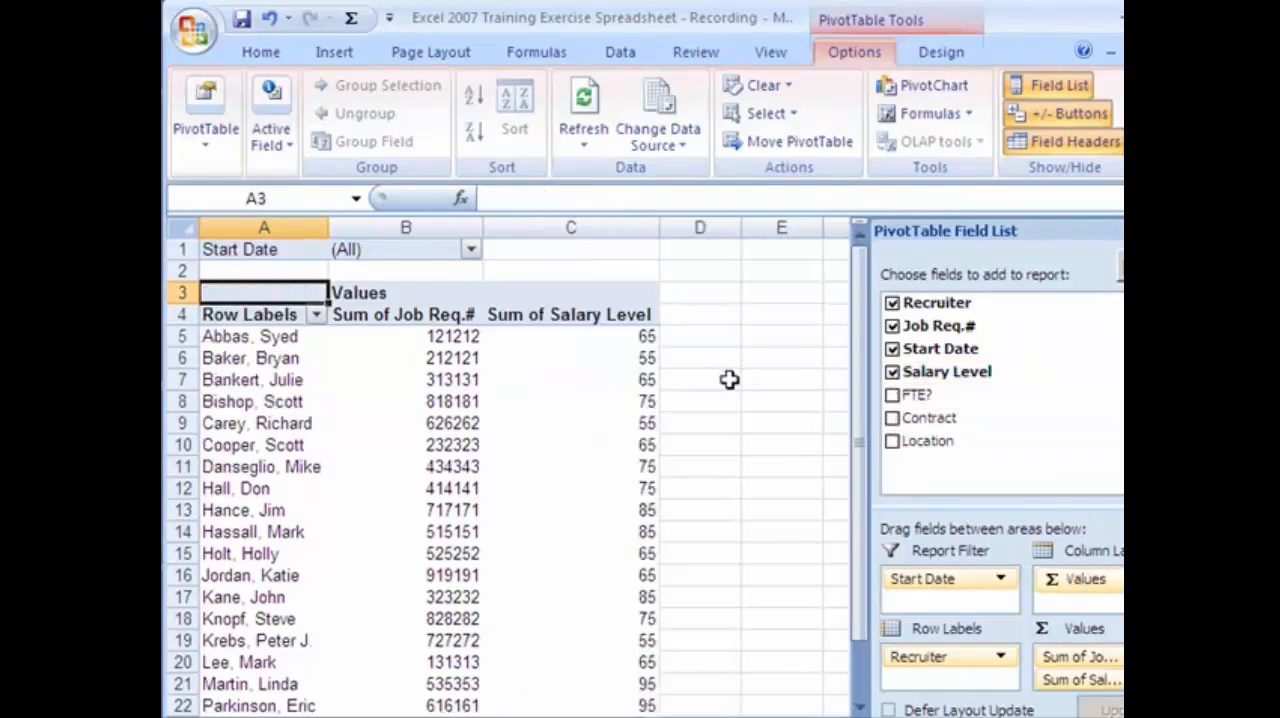
{"action": "left_click", "coordinate": [891, 443]}
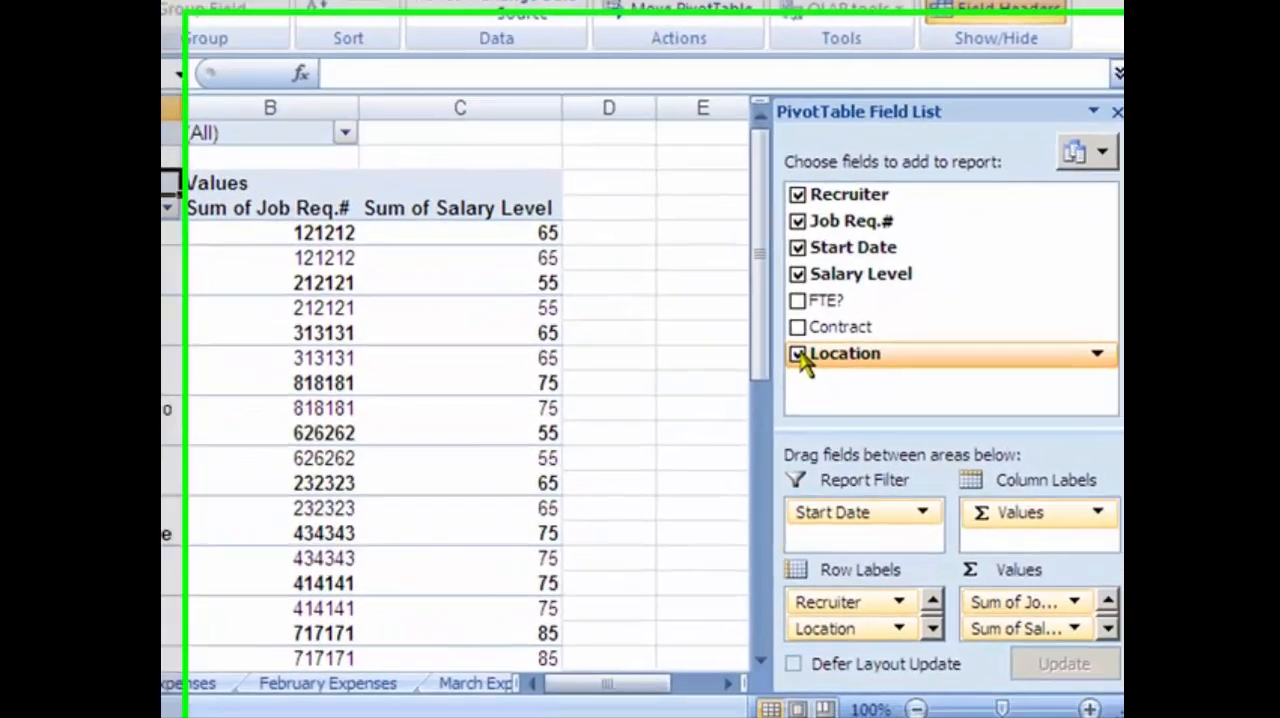
{"action": "left_click_drag", "start_coordinate": [930, 441], "coordinate": [932, 473]}
{"action": "left_click_drag", "start_coordinate": [847, 392], "coordinate": [877, 547]}
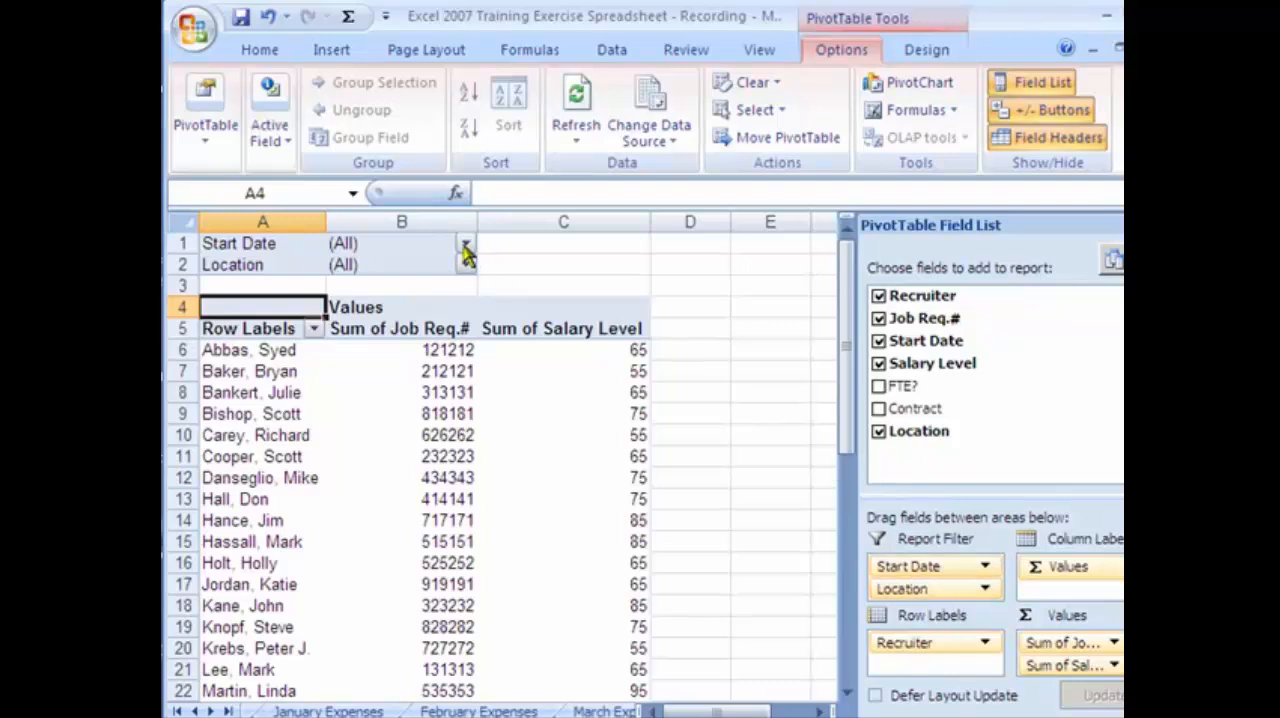
Filter the PivotTable's Start Date report filter to the multiple dates 6/1/2003, 6/2/2003 and 6/3/2003.
{"action": "left_click", "coordinate": [245, 393]}
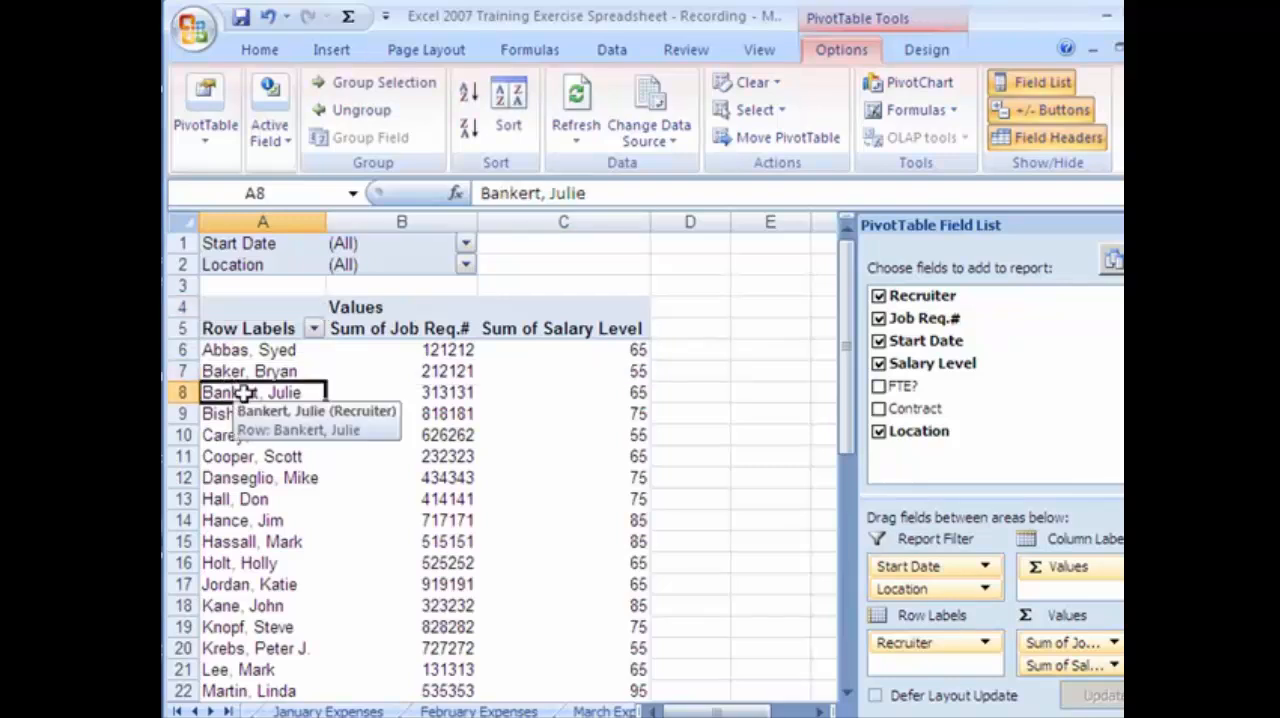
{"action": "left_click", "coordinate": [466, 244]}
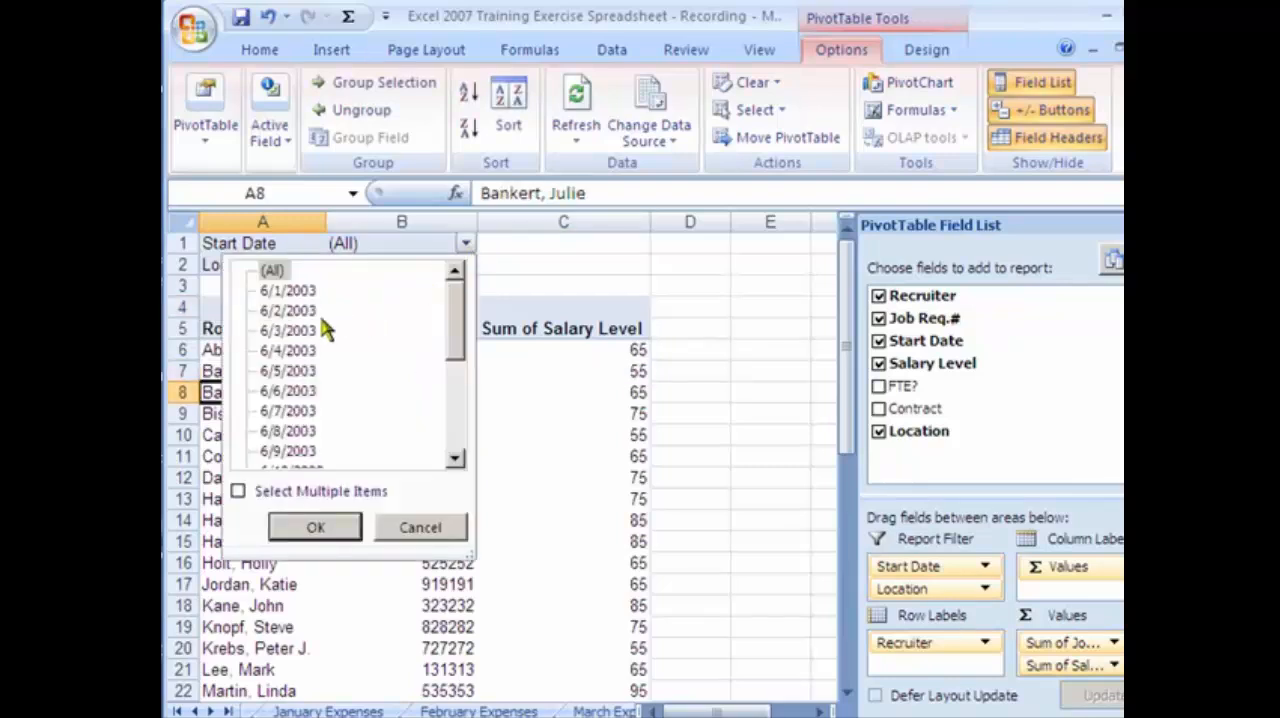
{"action": "left_click", "coordinate": [238, 491]}
{"action": "left_click", "coordinate": [265, 271]}
{"action": "left_click", "coordinate": [265, 291]}
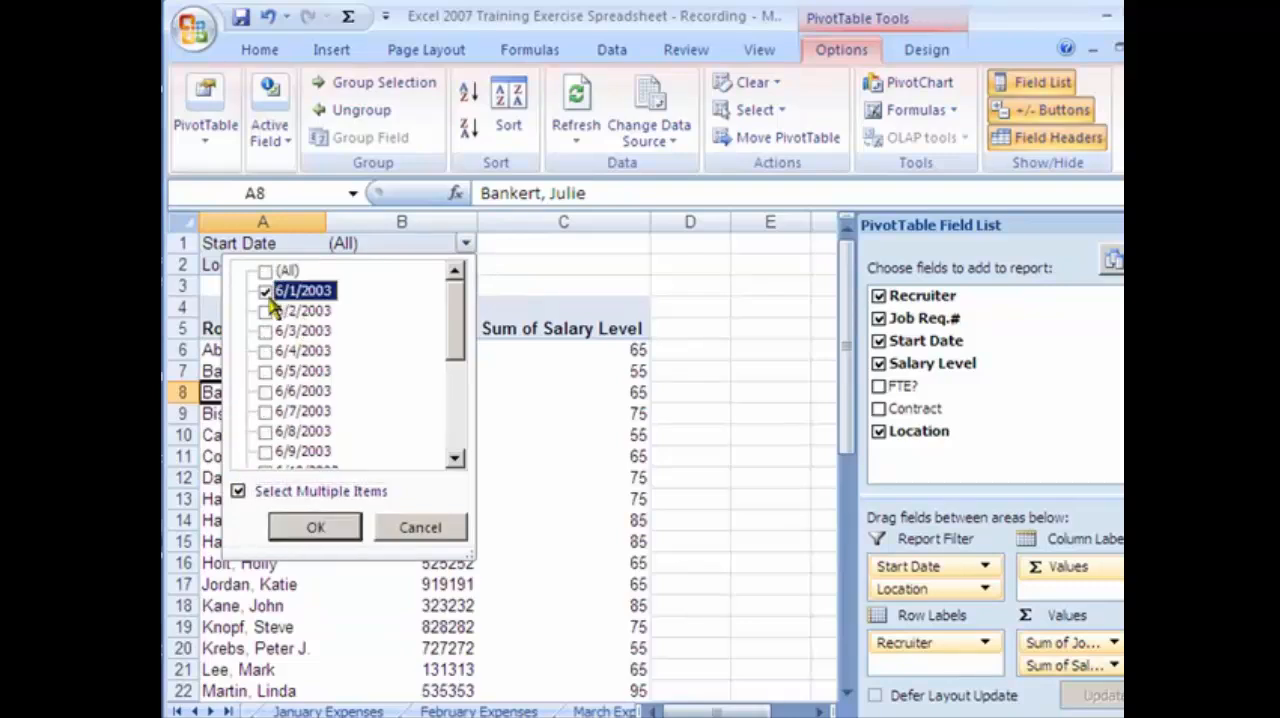
{"action": "left_click", "coordinate": [265, 311]}
{"action": "left_click", "coordinate": [265, 331]}
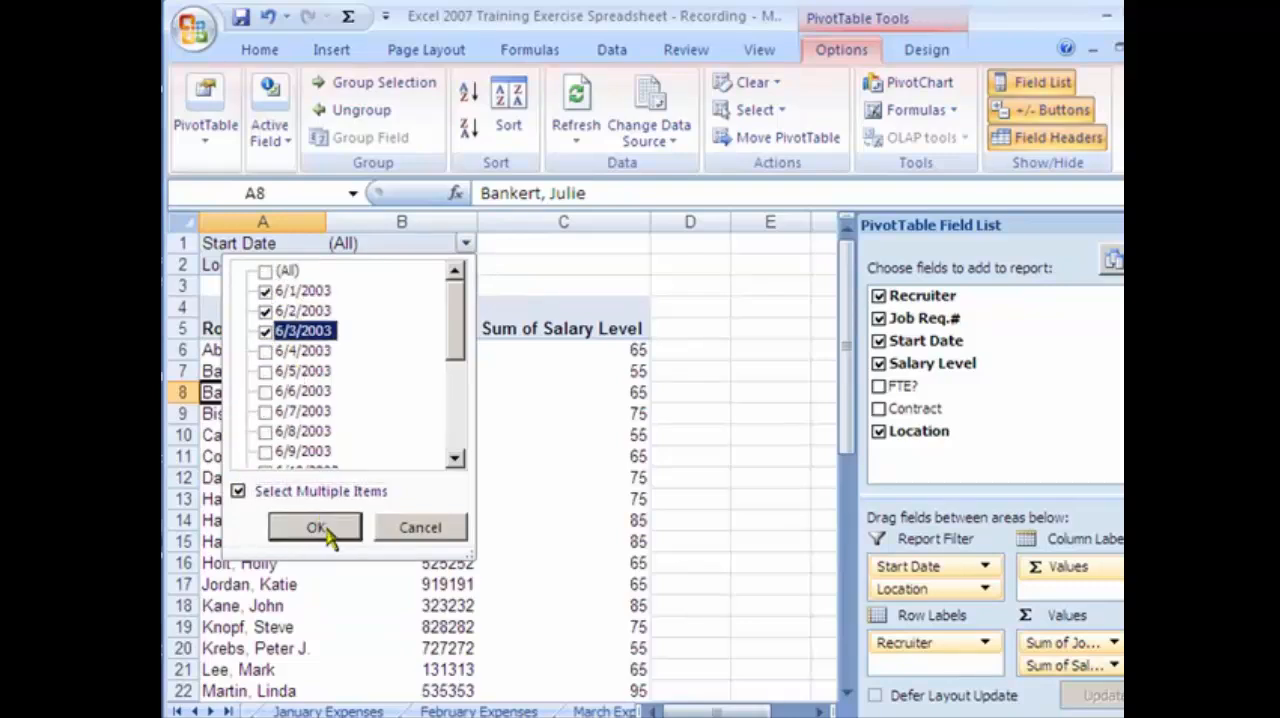
{"action": "left_click", "coordinate": [316, 528]}
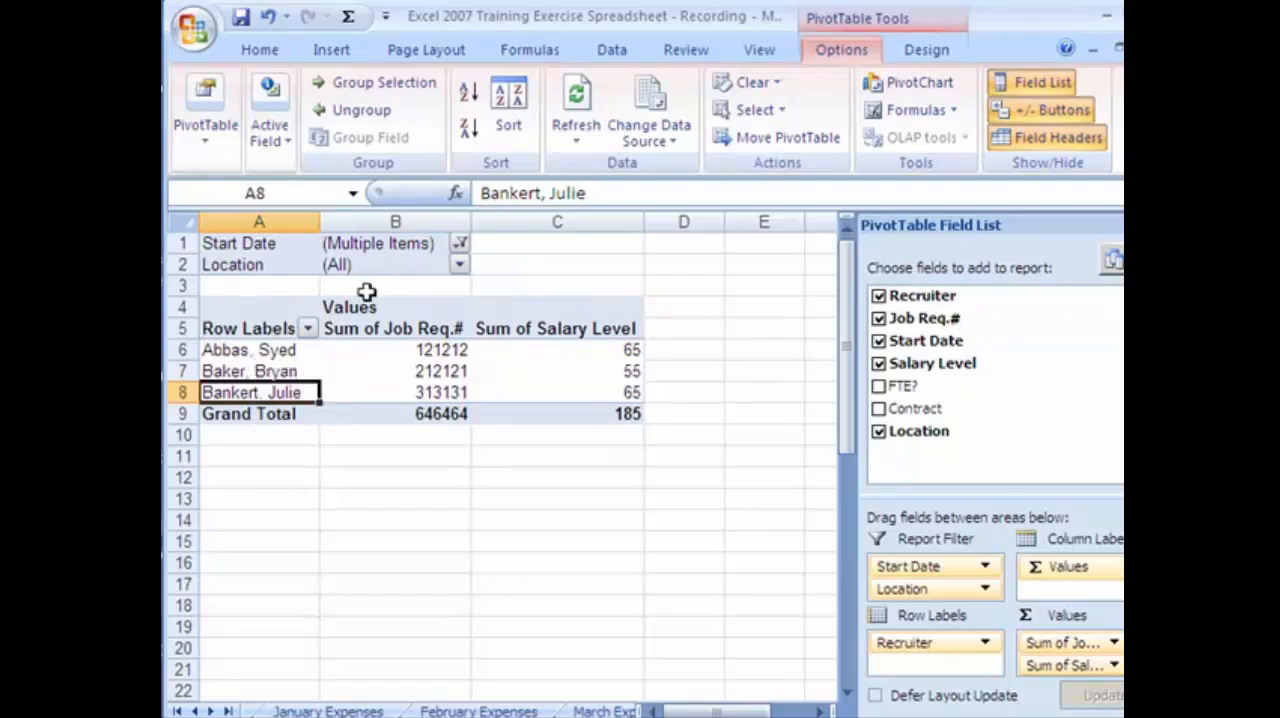
Reset the Start Date report filter to all dates and turn off the selection of multiple items.
{"action": "left_click", "coordinate": [459, 245]}
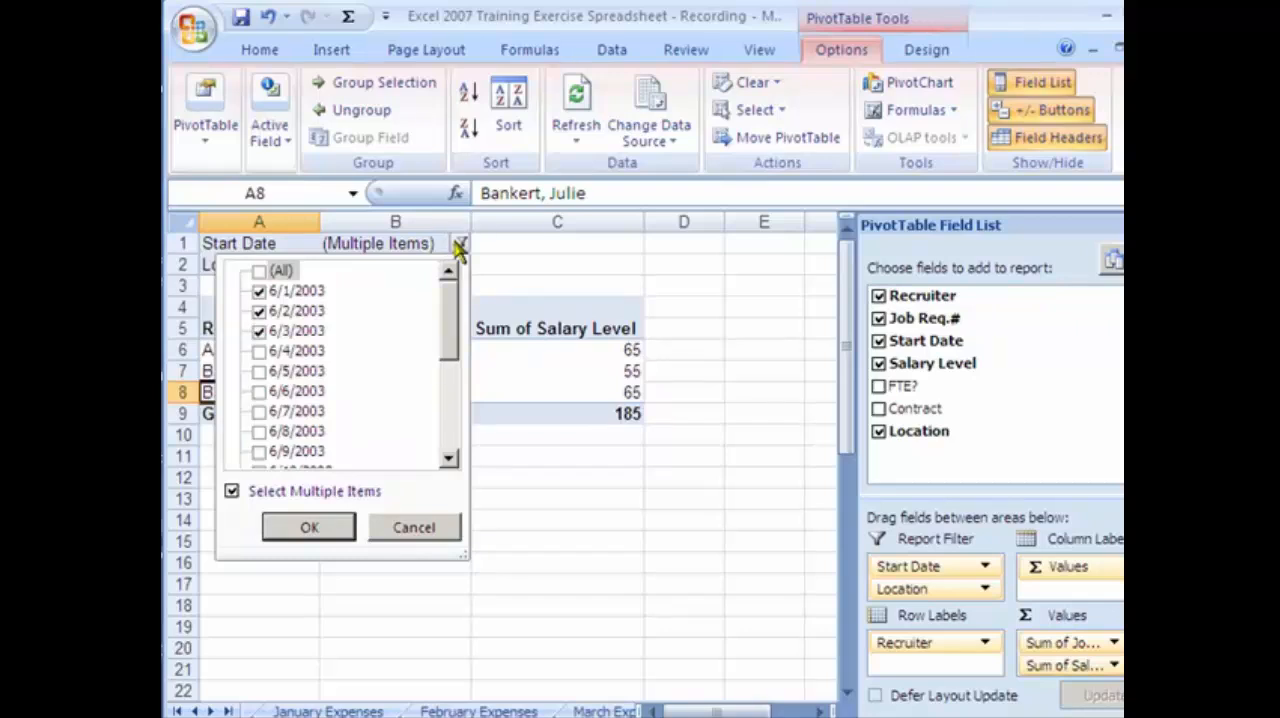
{"action": "left_click", "coordinate": [258, 271]}
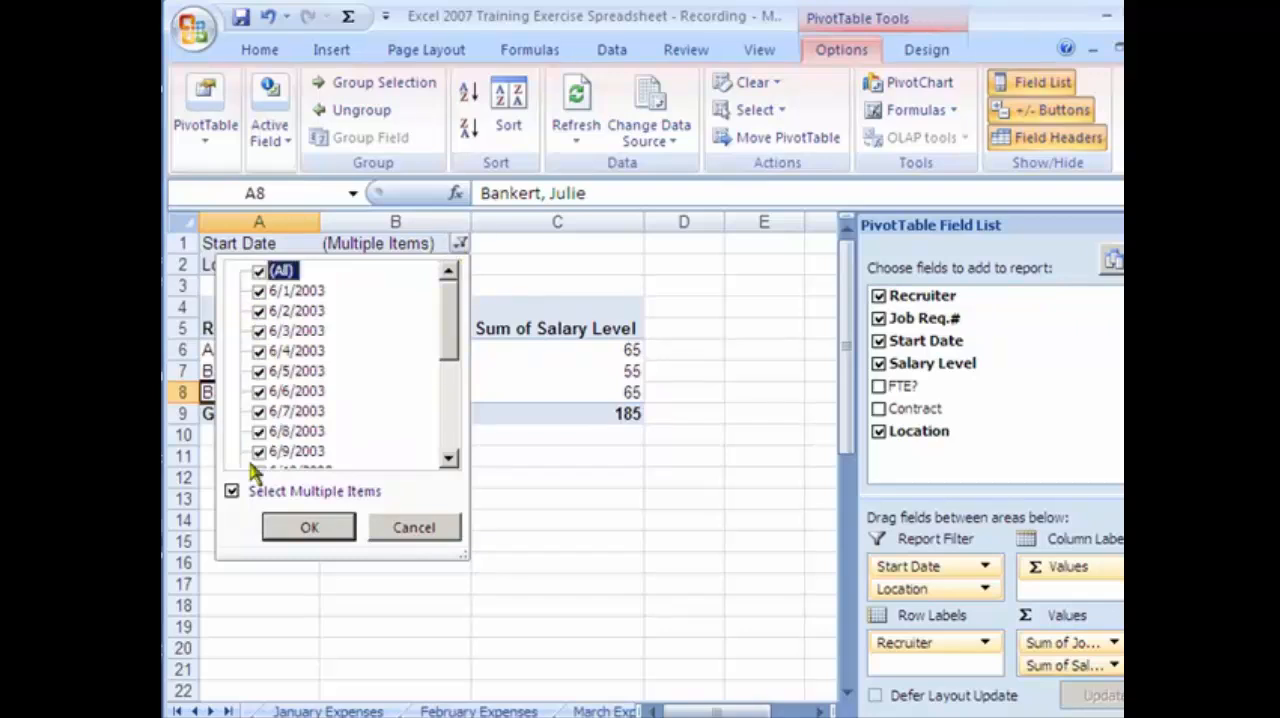
{"action": "left_click", "coordinate": [231, 491]}
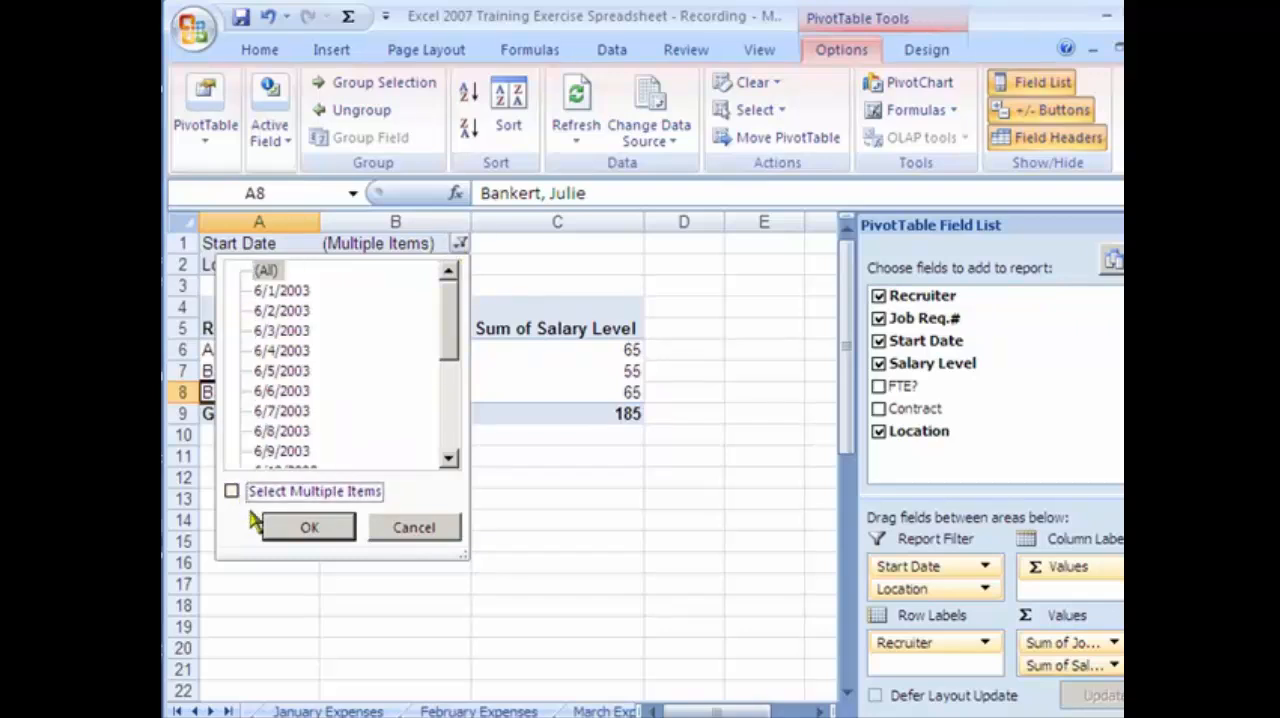
{"action": "left_click", "coordinate": [311, 526]}
Filter the Location report filter to the multiple items San Francisco, San Jose and Seattle.
{"action": "left_click", "coordinate": [465, 265]}
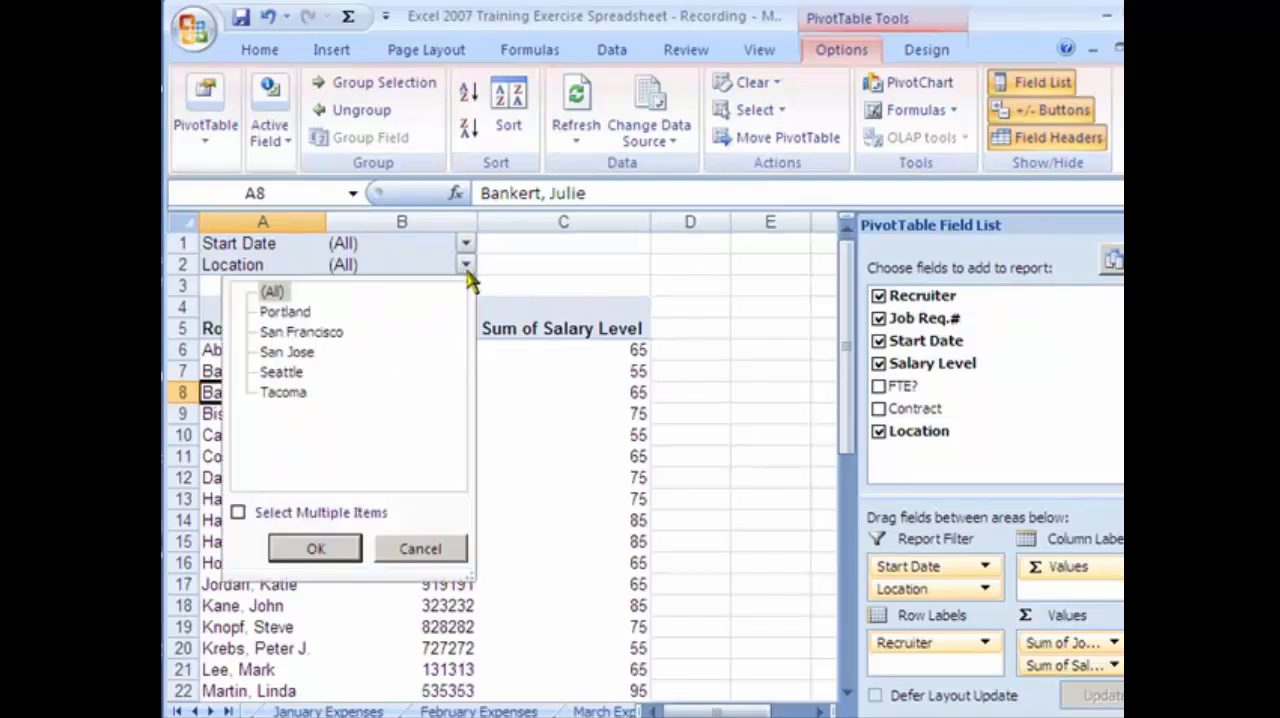
{"action": "left_click", "coordinate": [290, 332]}
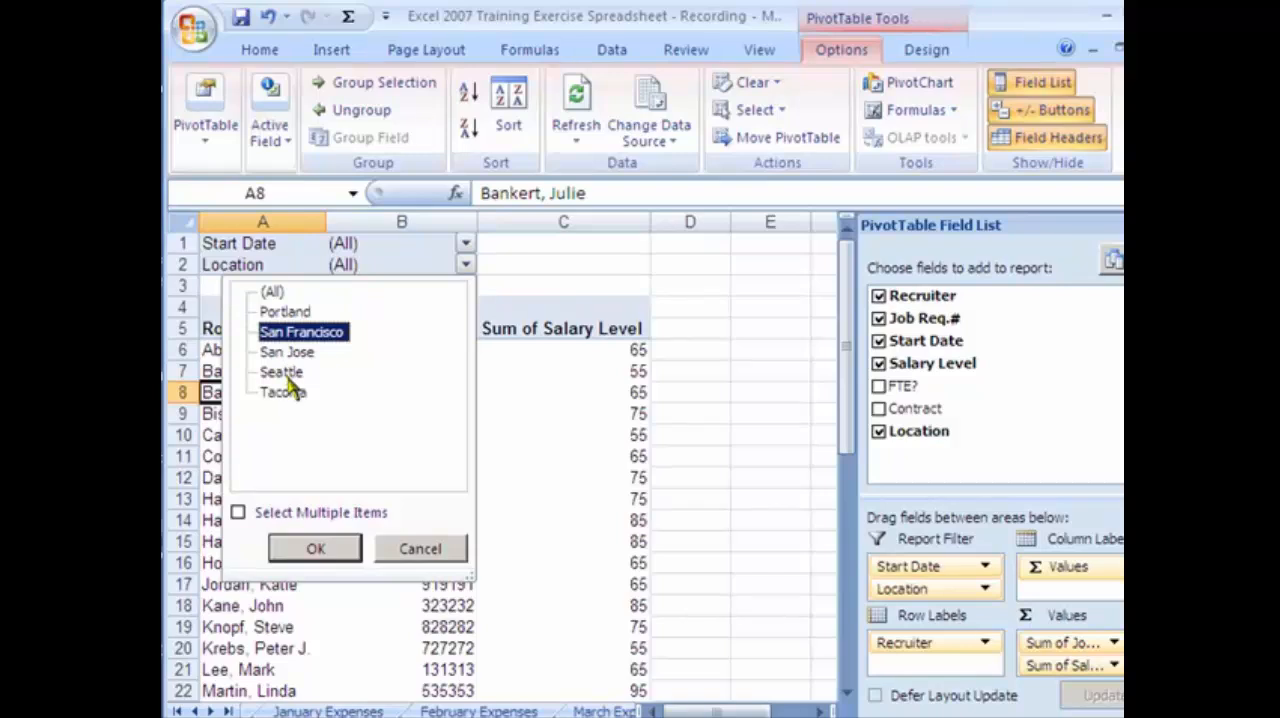
{"action": "left_click", "coordinate": [262, 512]}
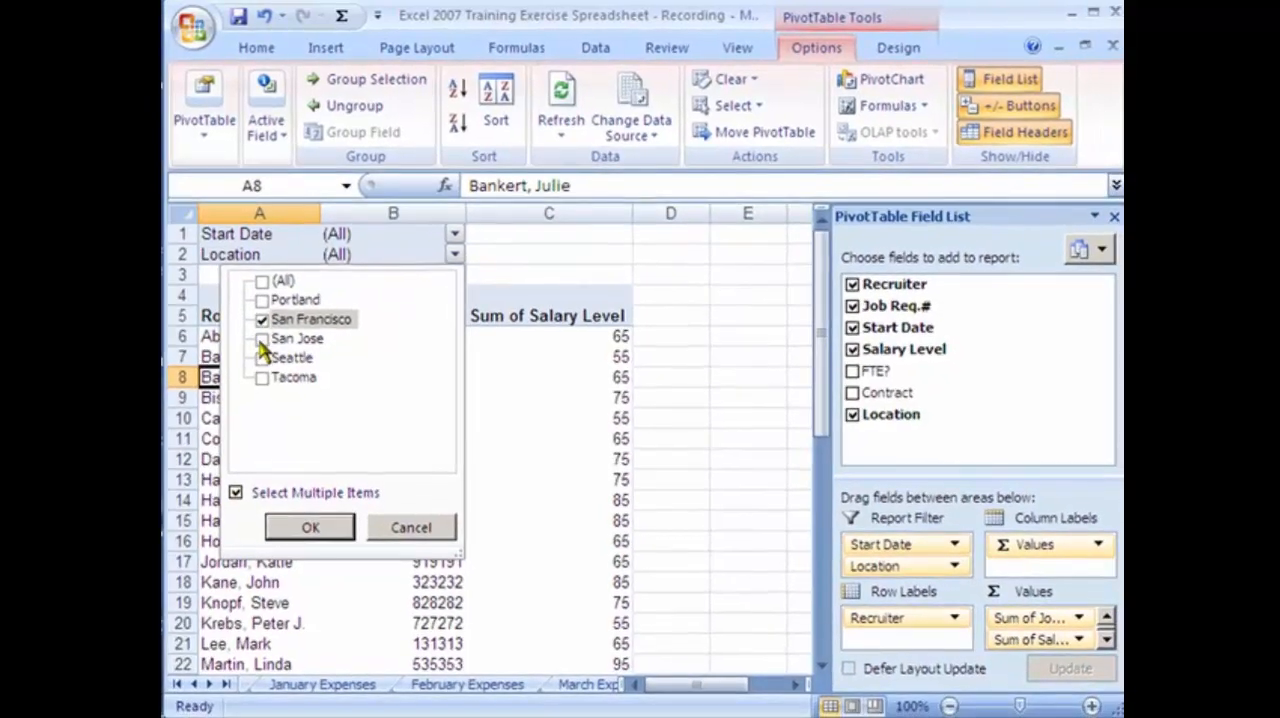
{"action": "left_click", "coordinate": [263, 347]}
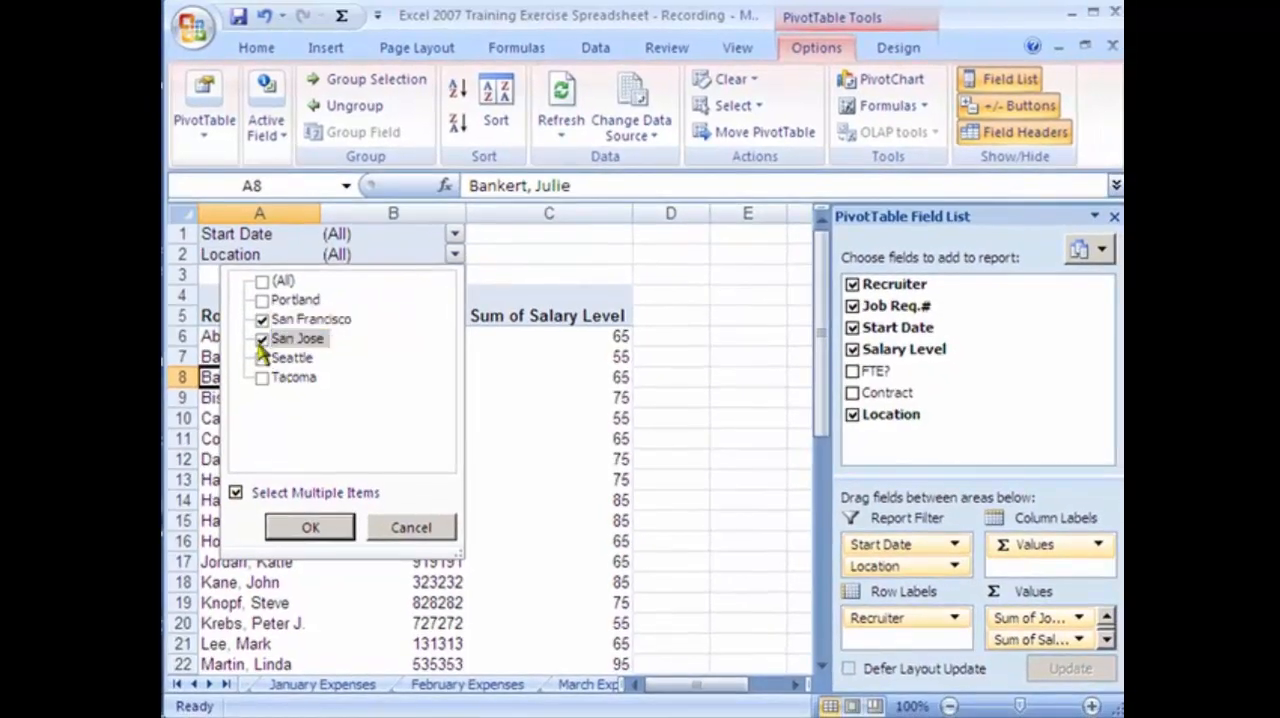
{"action": "left_click", "coordinate": [262, 357]}
{"action": "left_click", "coordinate": [330, 528]}
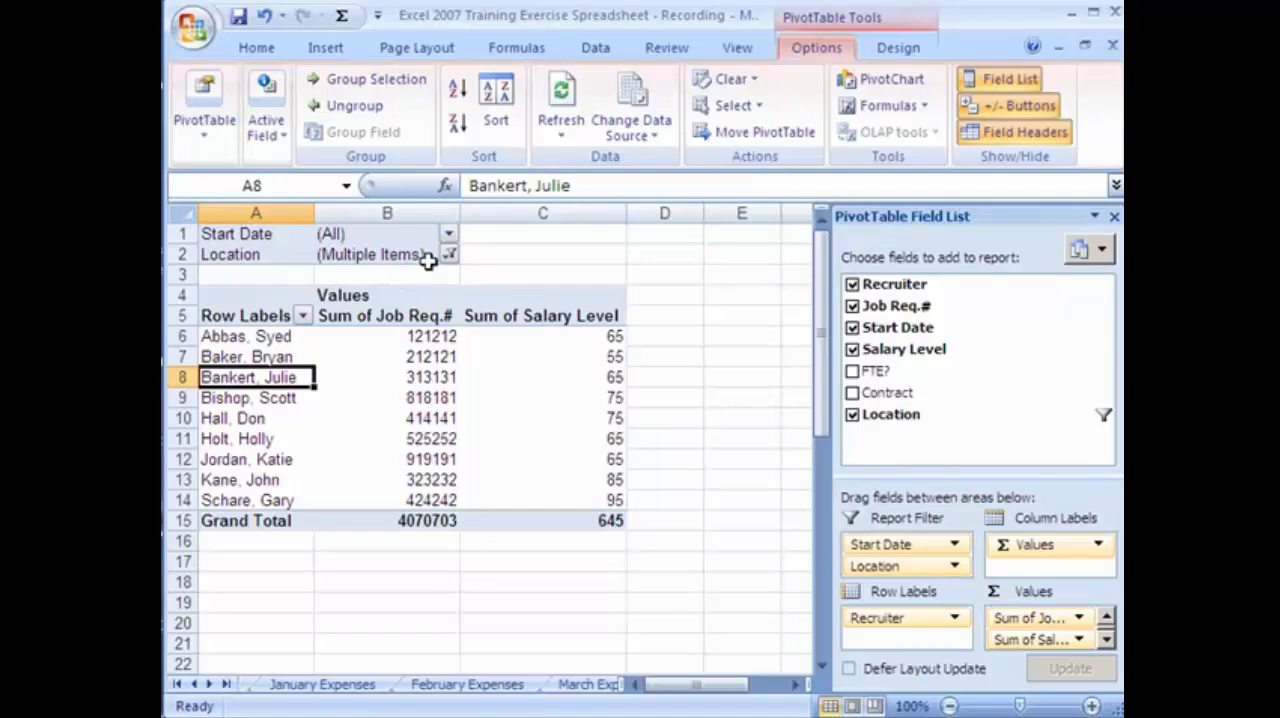
Look at the sort and filter options of the PivotTable's Row Labels and close them without choosing one.
{"action": "left_click", "coordinate": [420, 316]}
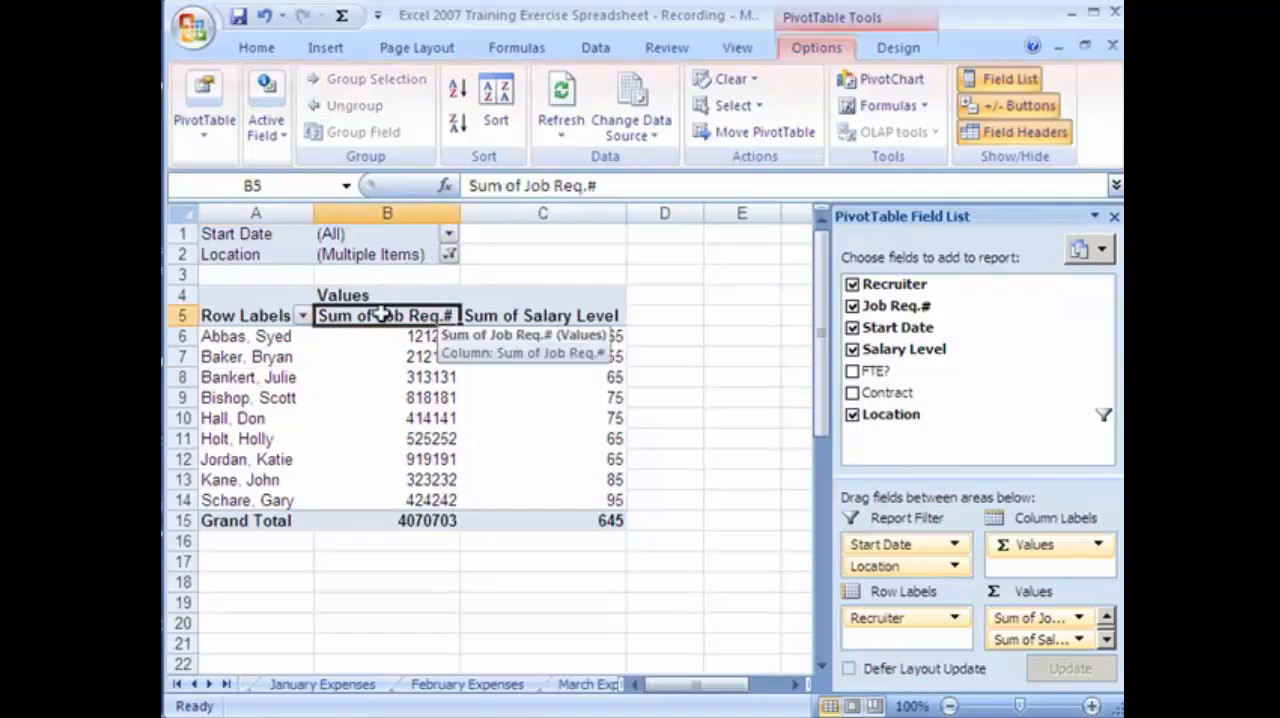
{"action": "left_click", "coordinate": [303, 316]}
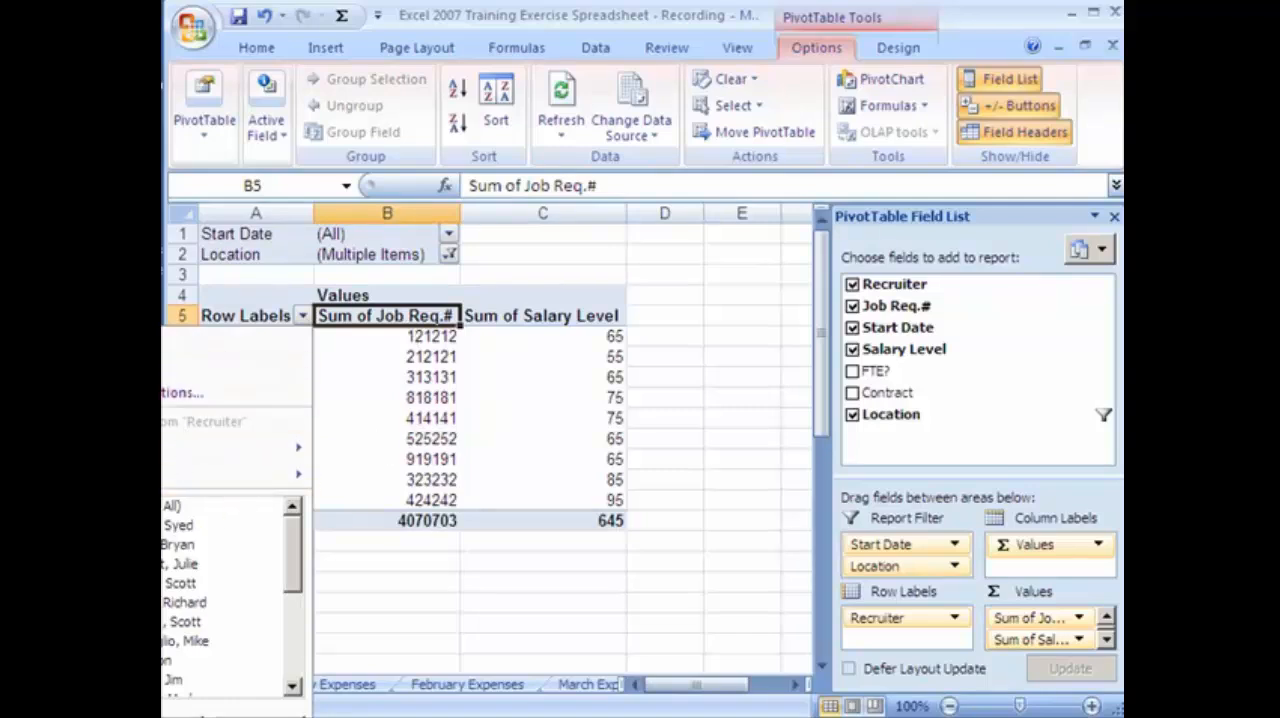
{"action": "left_click", "coordinate": [256, 717]}
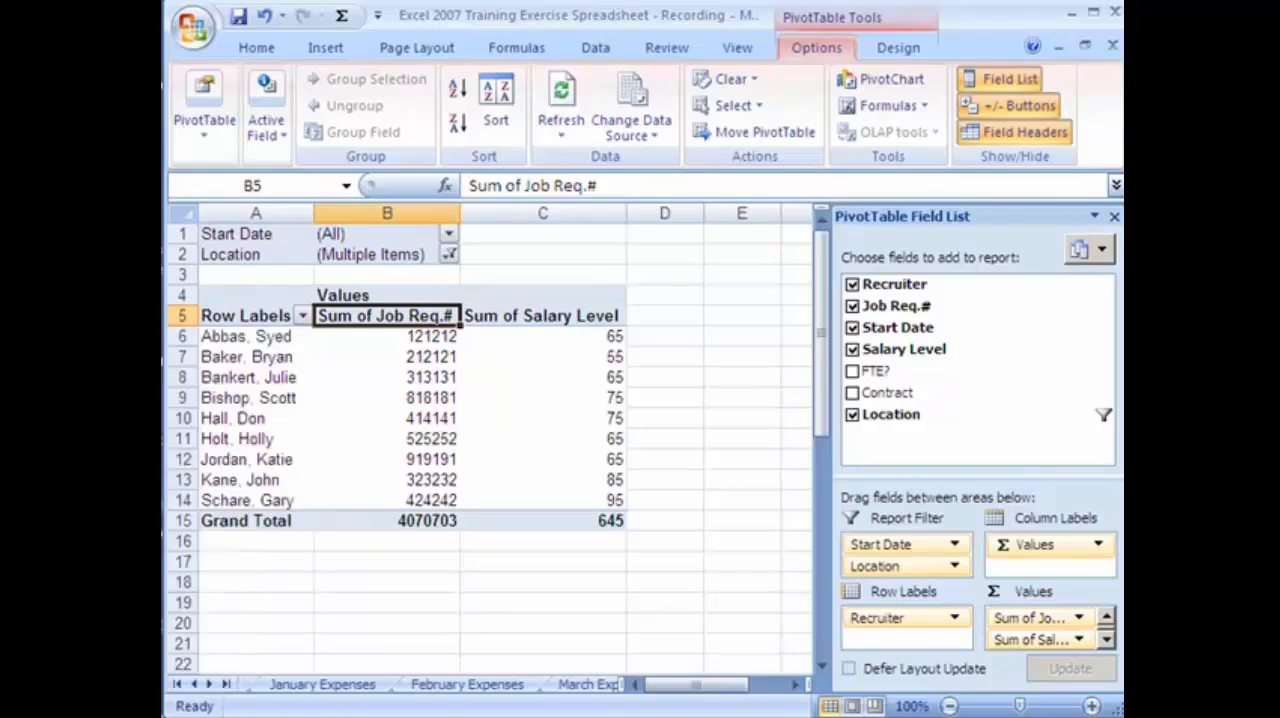
Remove Location from the PivotTable and add Contract as the second report filter instead.
{"action": "left_click", "coordinate": [853, 415]}
{"action": "left_click", "coordinate": [853, 393]}
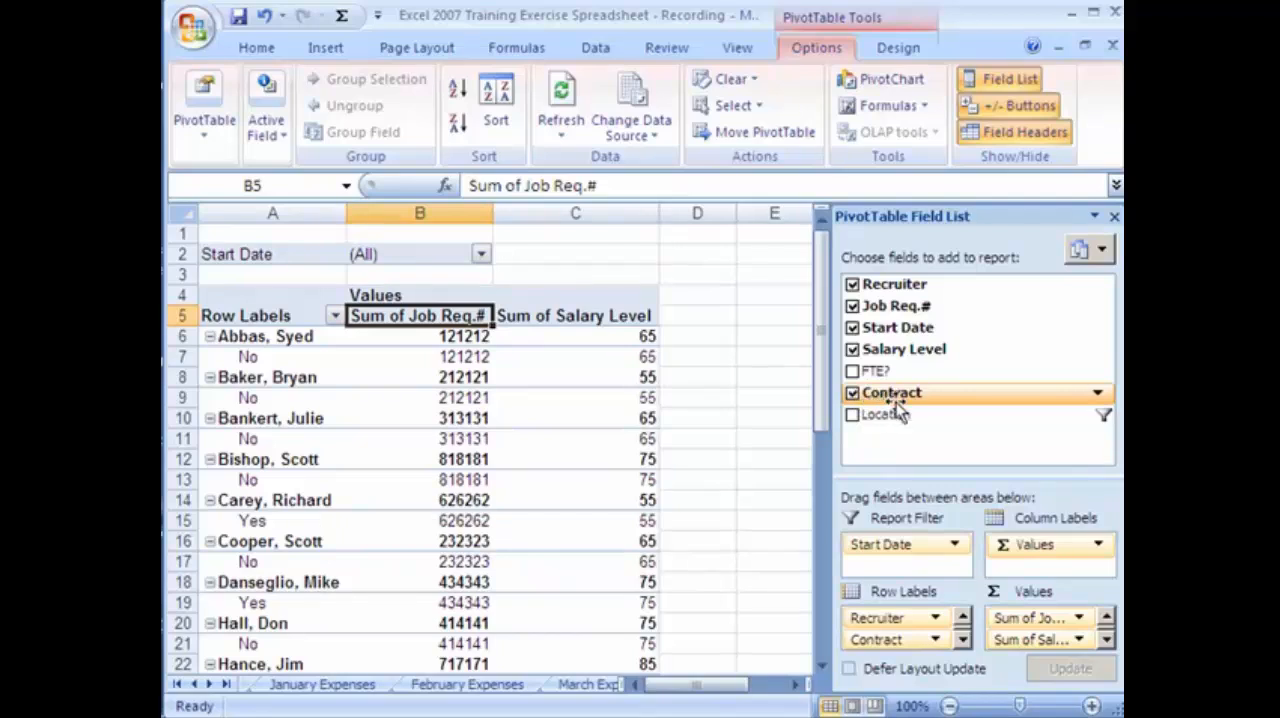
{"action": "left_click_drag", "start_coordinate": [894, 392], "coordinate": [912, 562]}
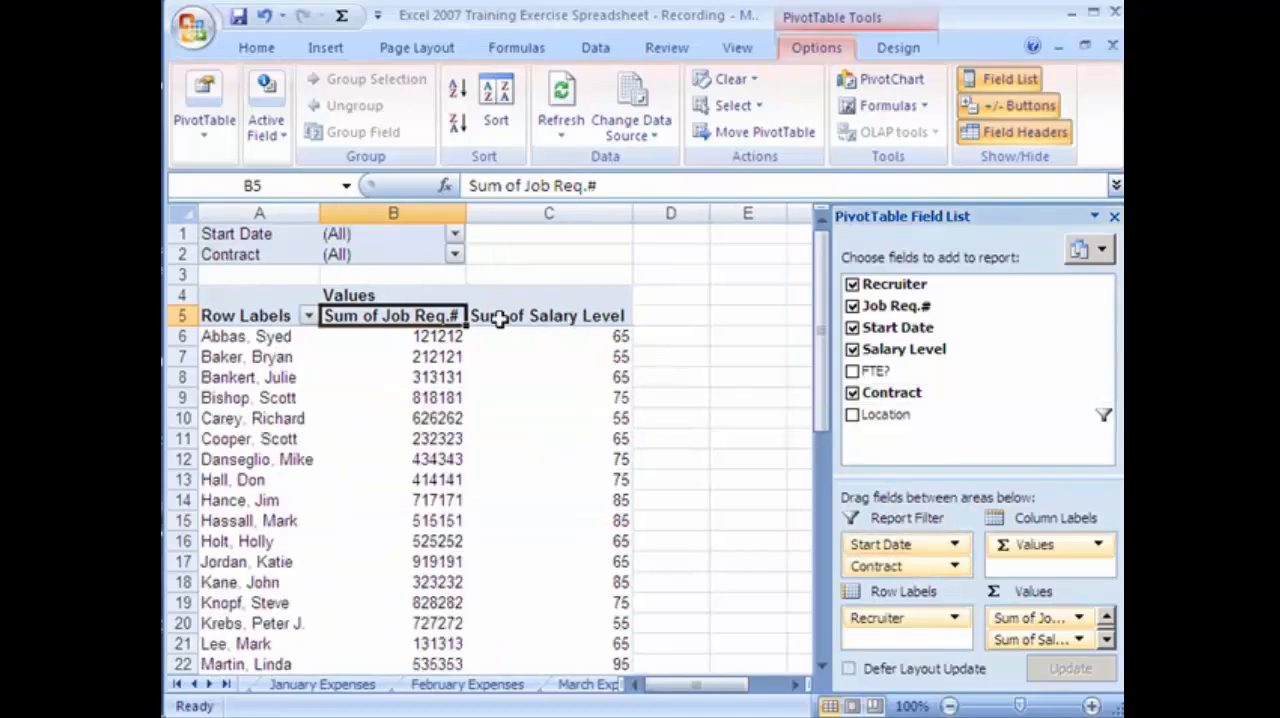
Filter the PivotTable to the Contract value Yes.
{"action": "left_click", "coordinate": [454, 256]}
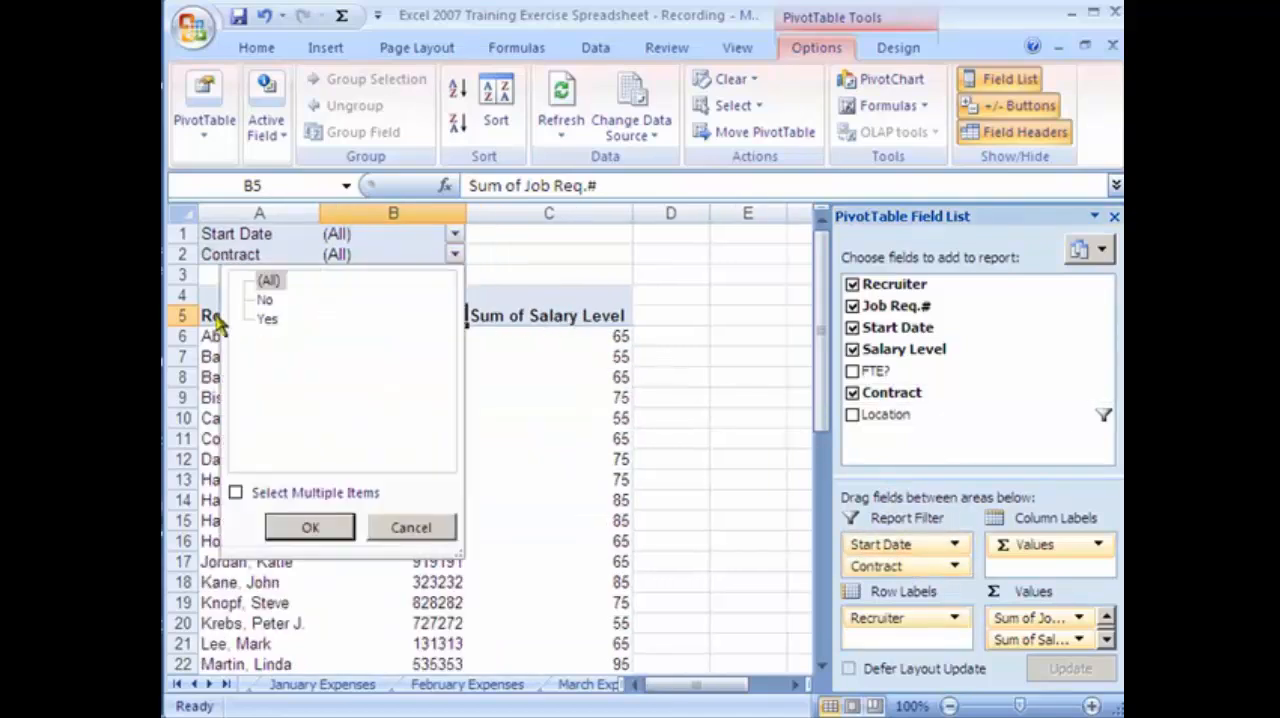
{"action": "left_click", "coordinate": [267, 319]}
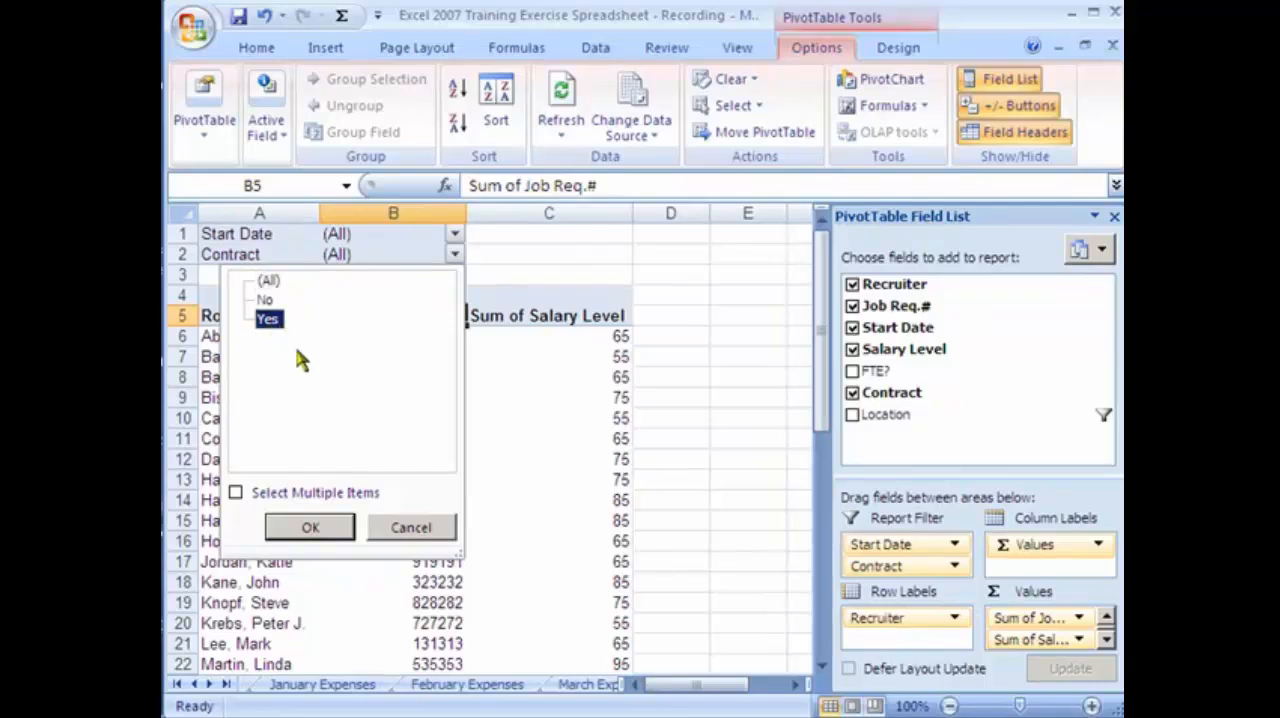
{"action": "left_click", "coordinate": [328, 536]}
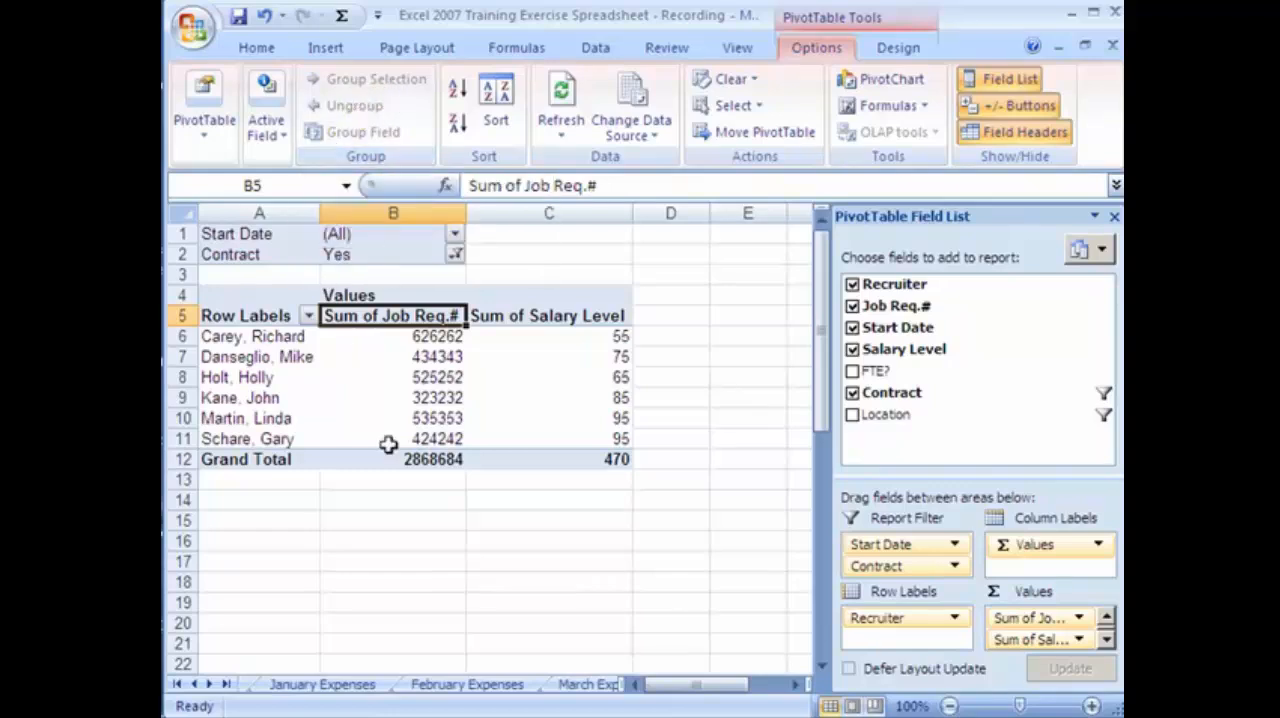
Look at the layout options of the PivotTable field list without changing them, and select an empty cell outside the PivotTable.
{"action": "mouse_move", "coordinate": [437, 446]}
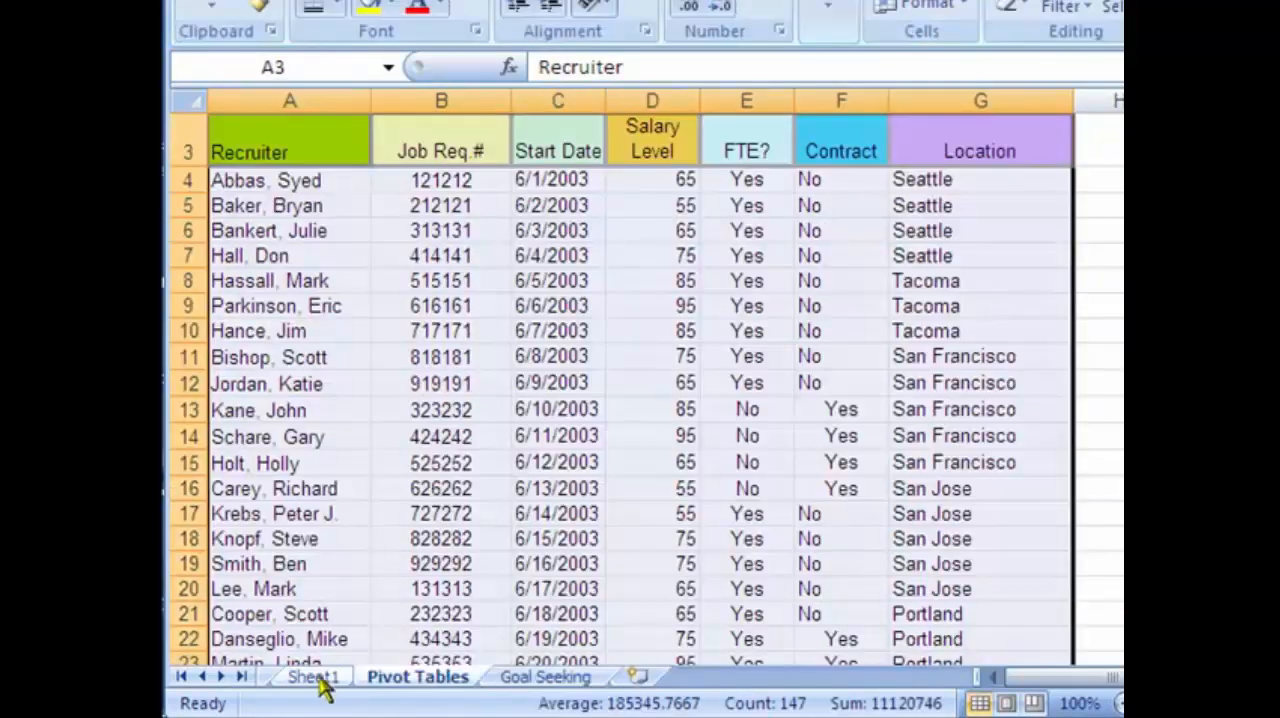
{"action": "left_click", "coordinate": [323, 684]}
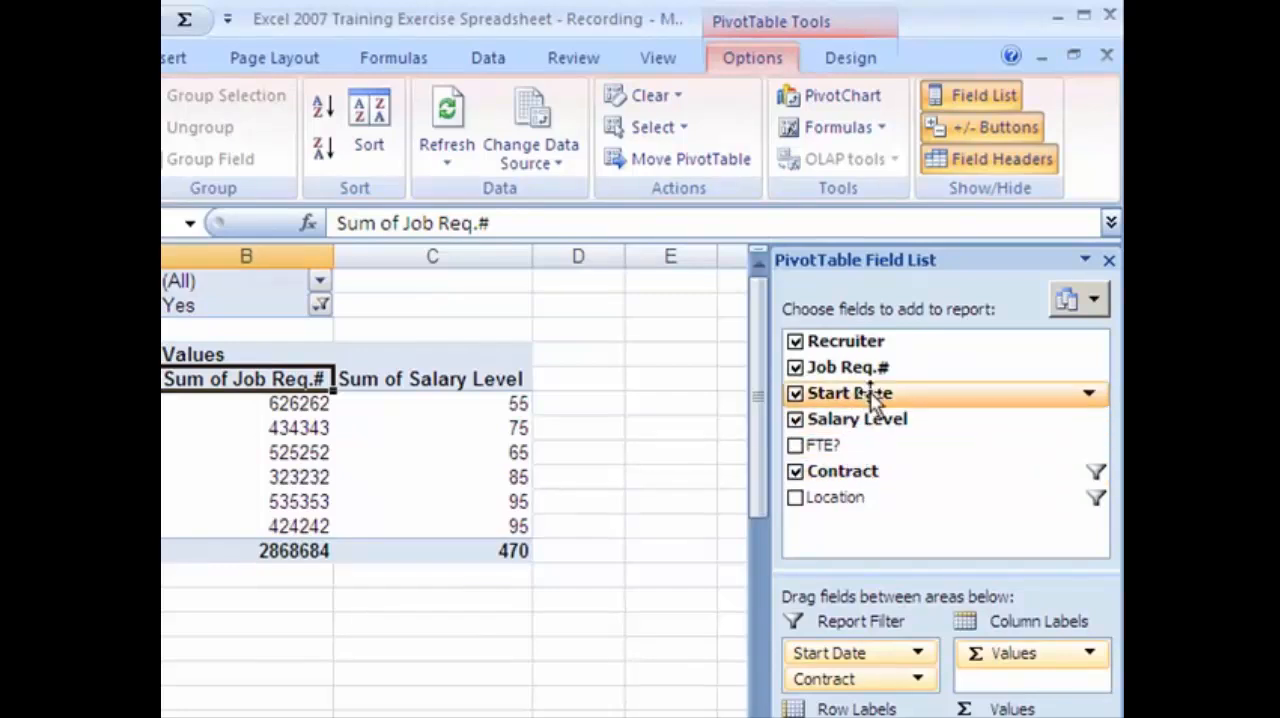
{"action": "left_click", "coordinate": [1097, 300]}
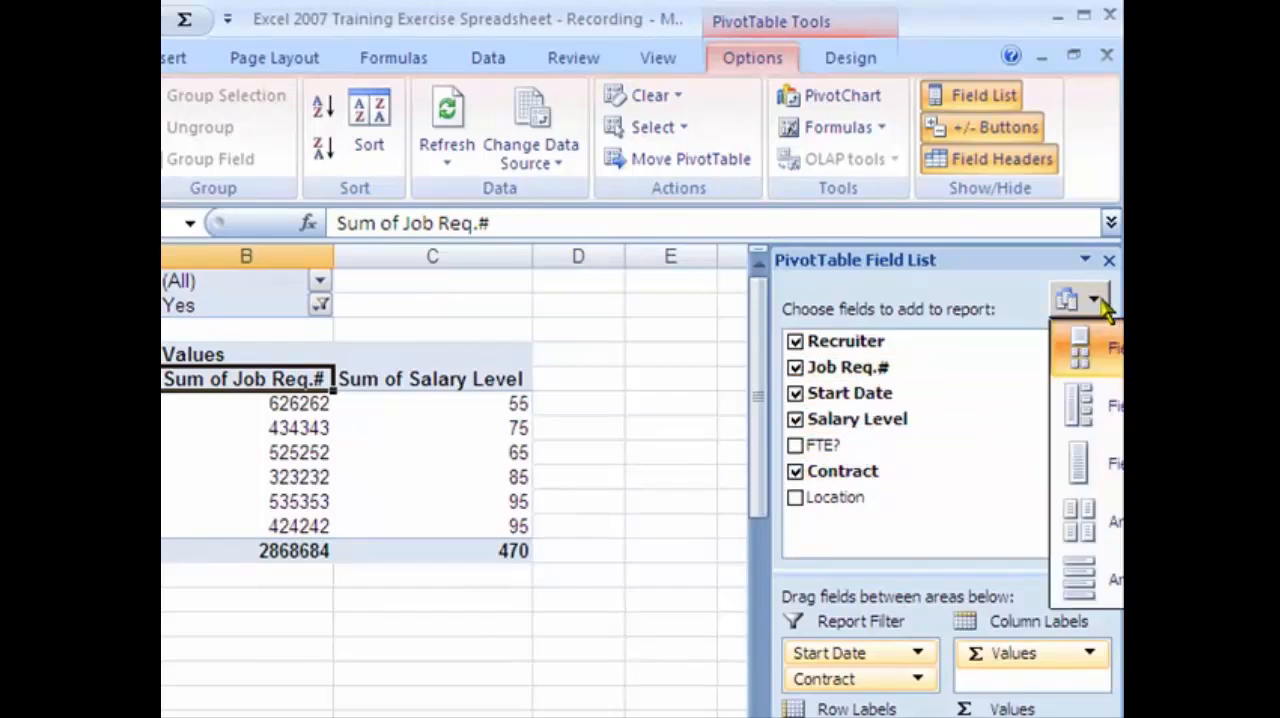
{"action": "left_click", "coordinate": [632, 518]}
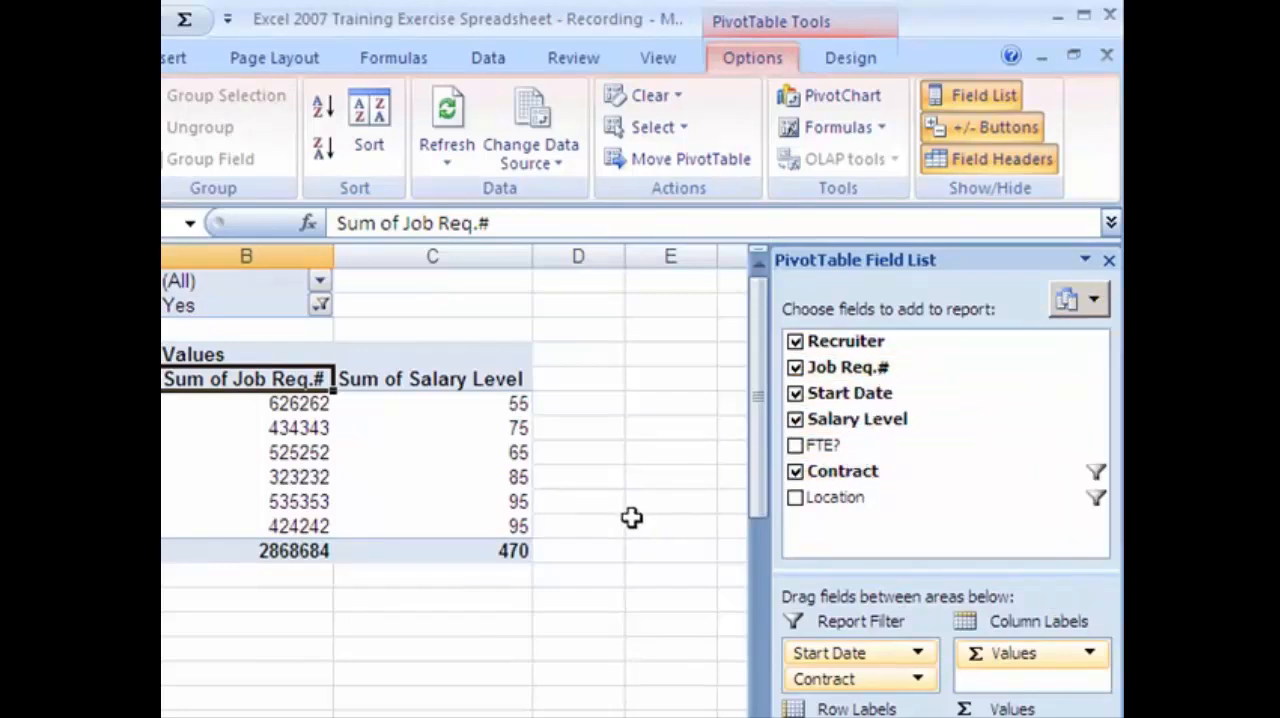
{"action": "left_click", "coordinate": [634, 518]}
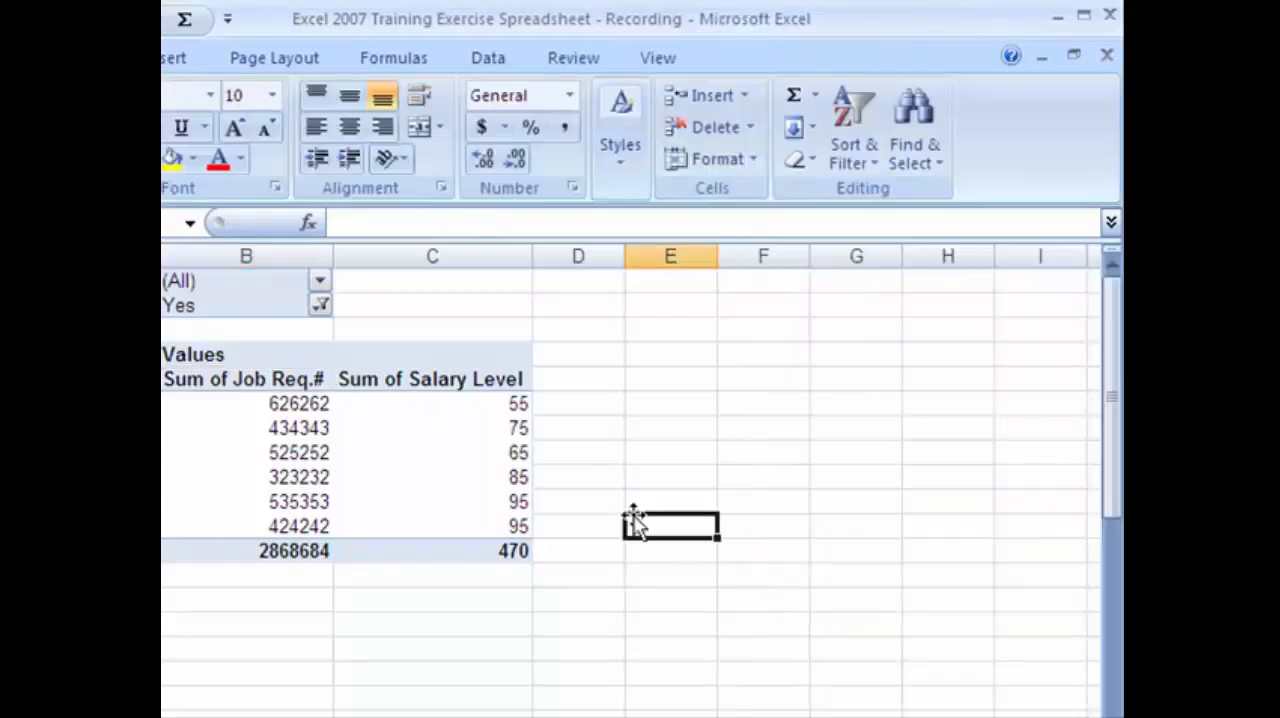